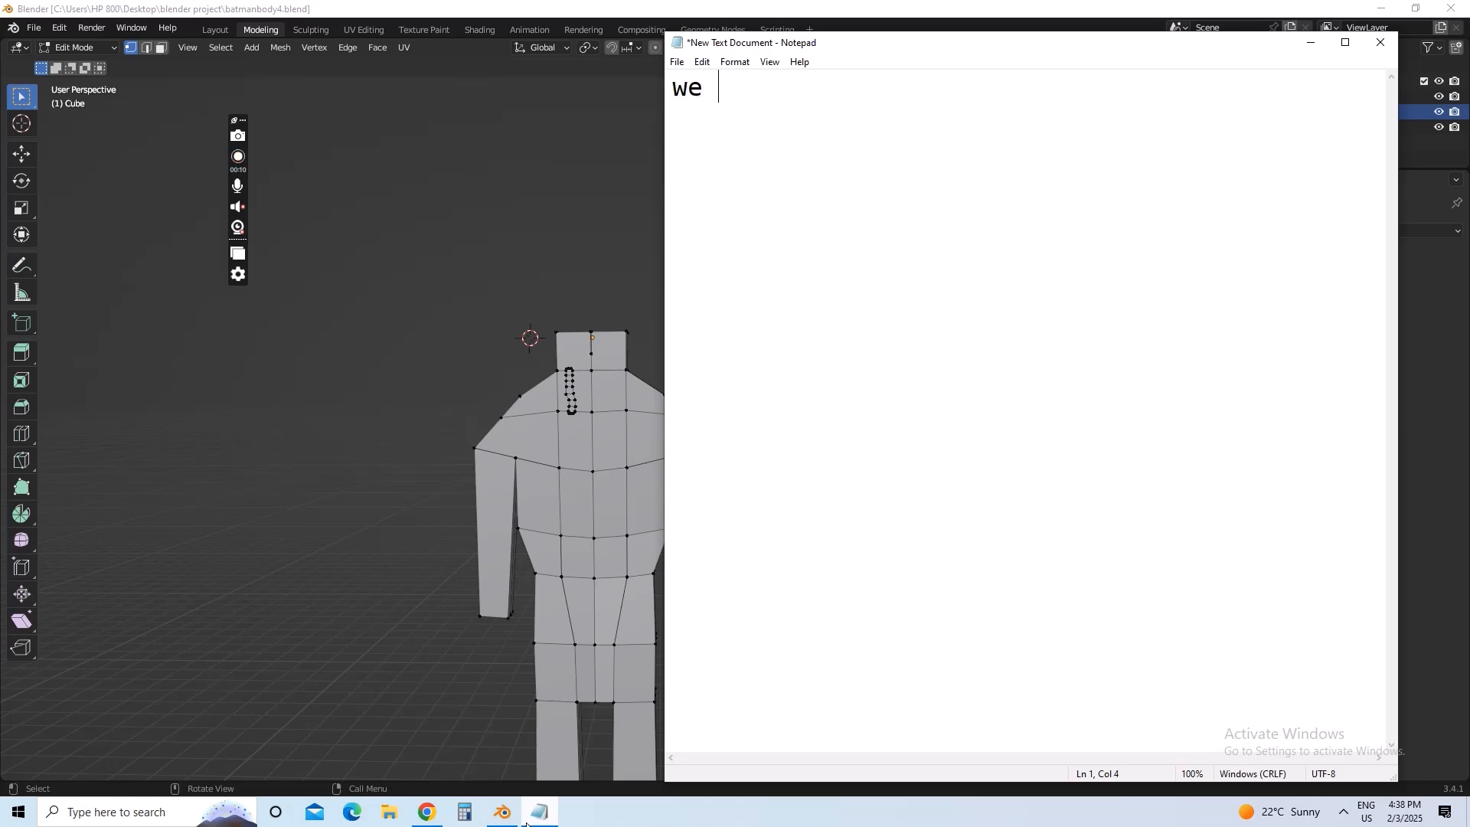
# - Write the note "we will continue to make batman body" in the text document
pyautogui.press('BackSpace')
pyautogui.write('l cotin')
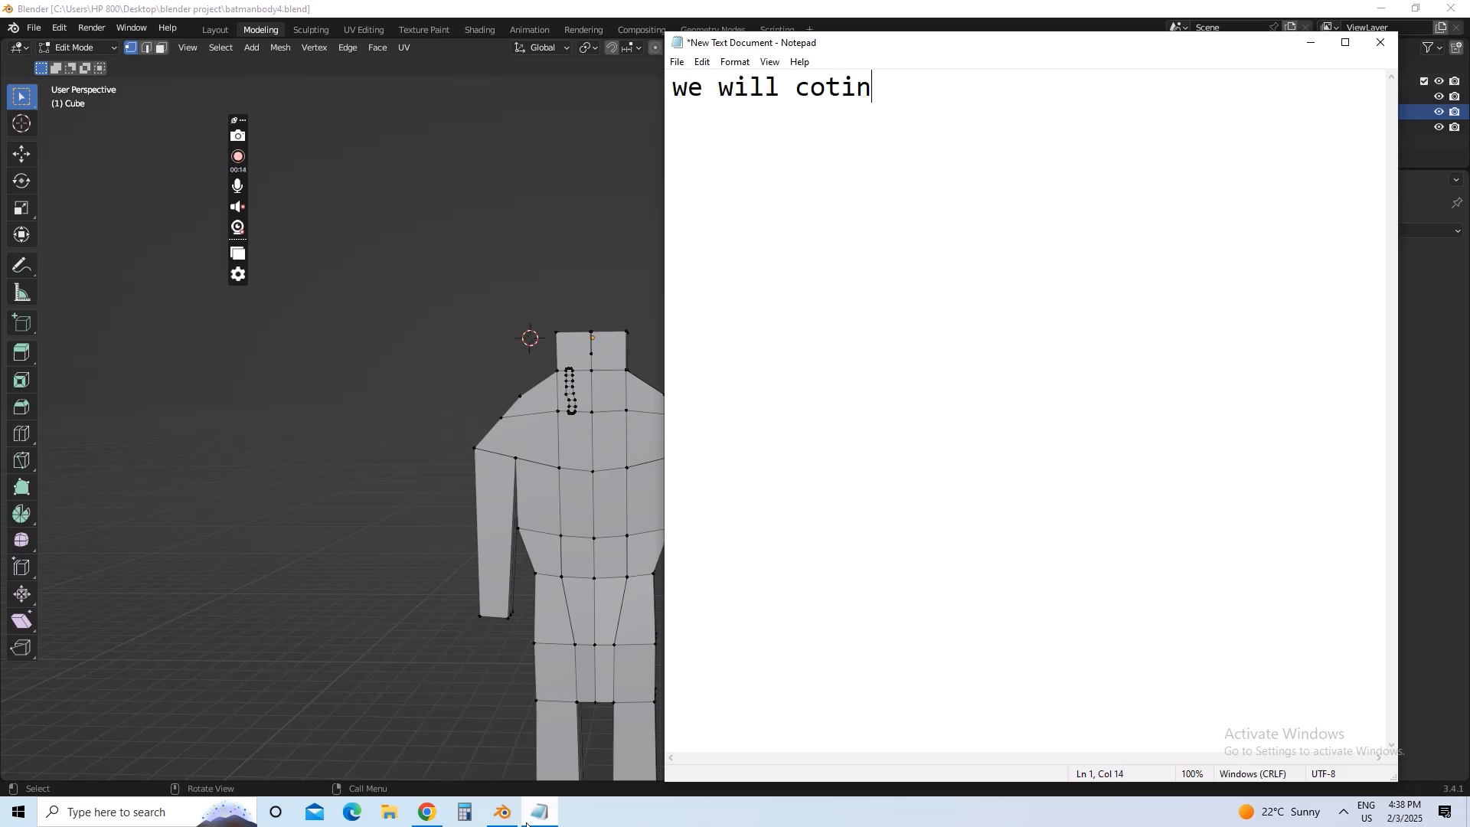
pyautogui.press('BackSpace')
pyautogui.press('BackSpace')
pyautogui.press('BackSpace')
pyautogui.press('BackSpace')
pyautogui.press('BackSpace')
pyautogui.write('continu')
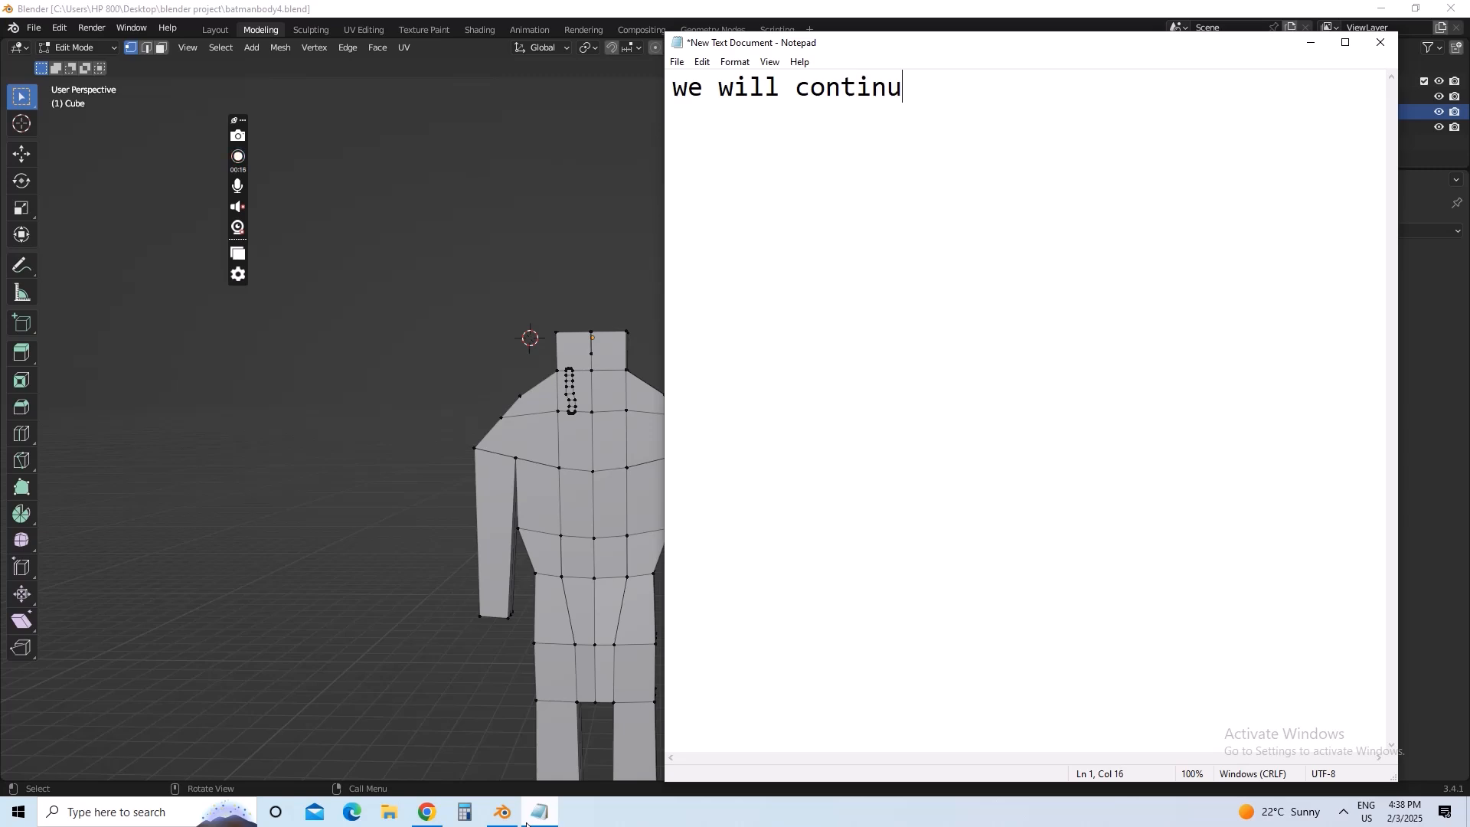
pyautogui.write('e to make bat')
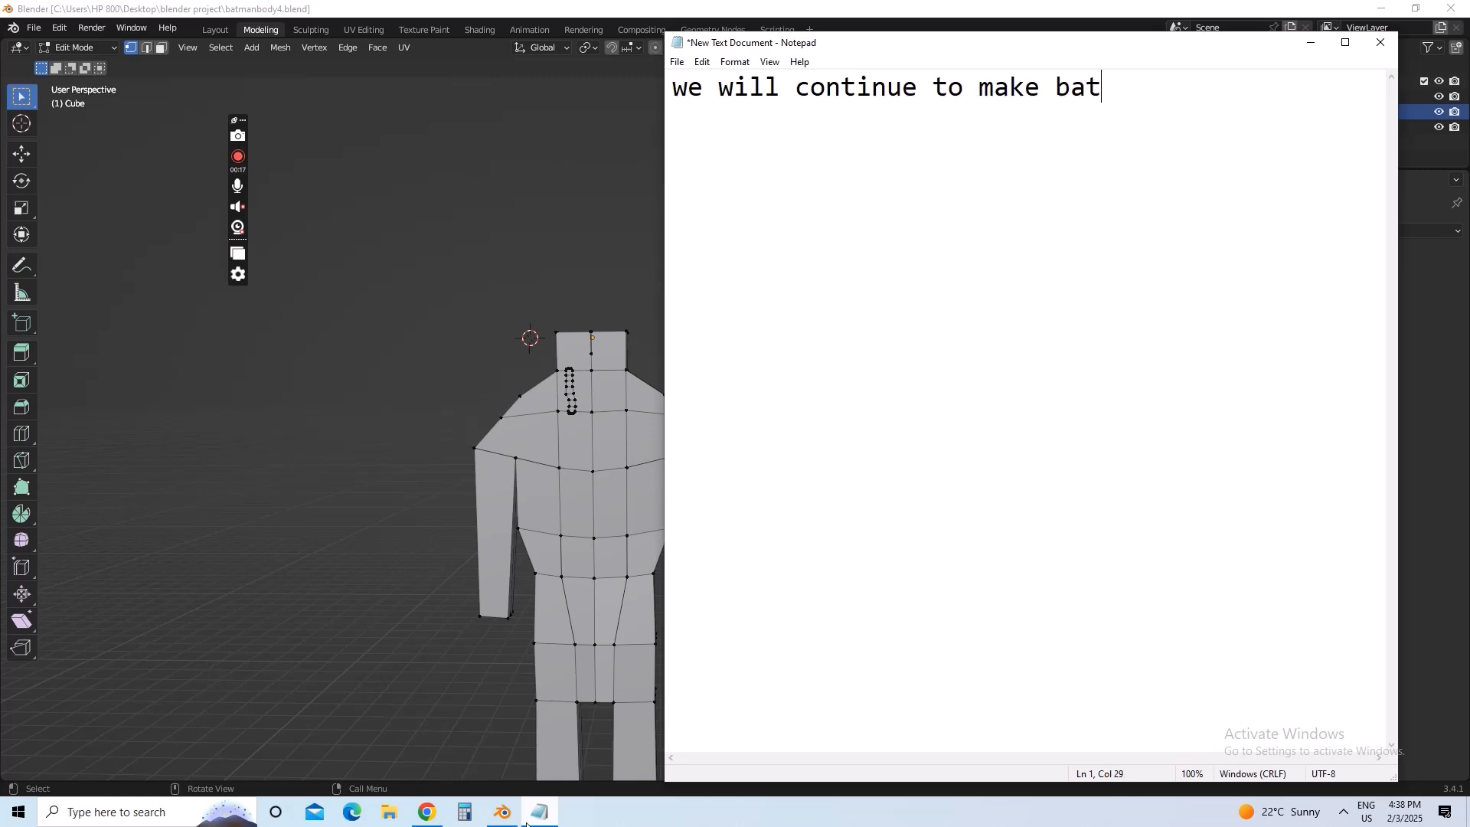
pyautogui.write('man body')
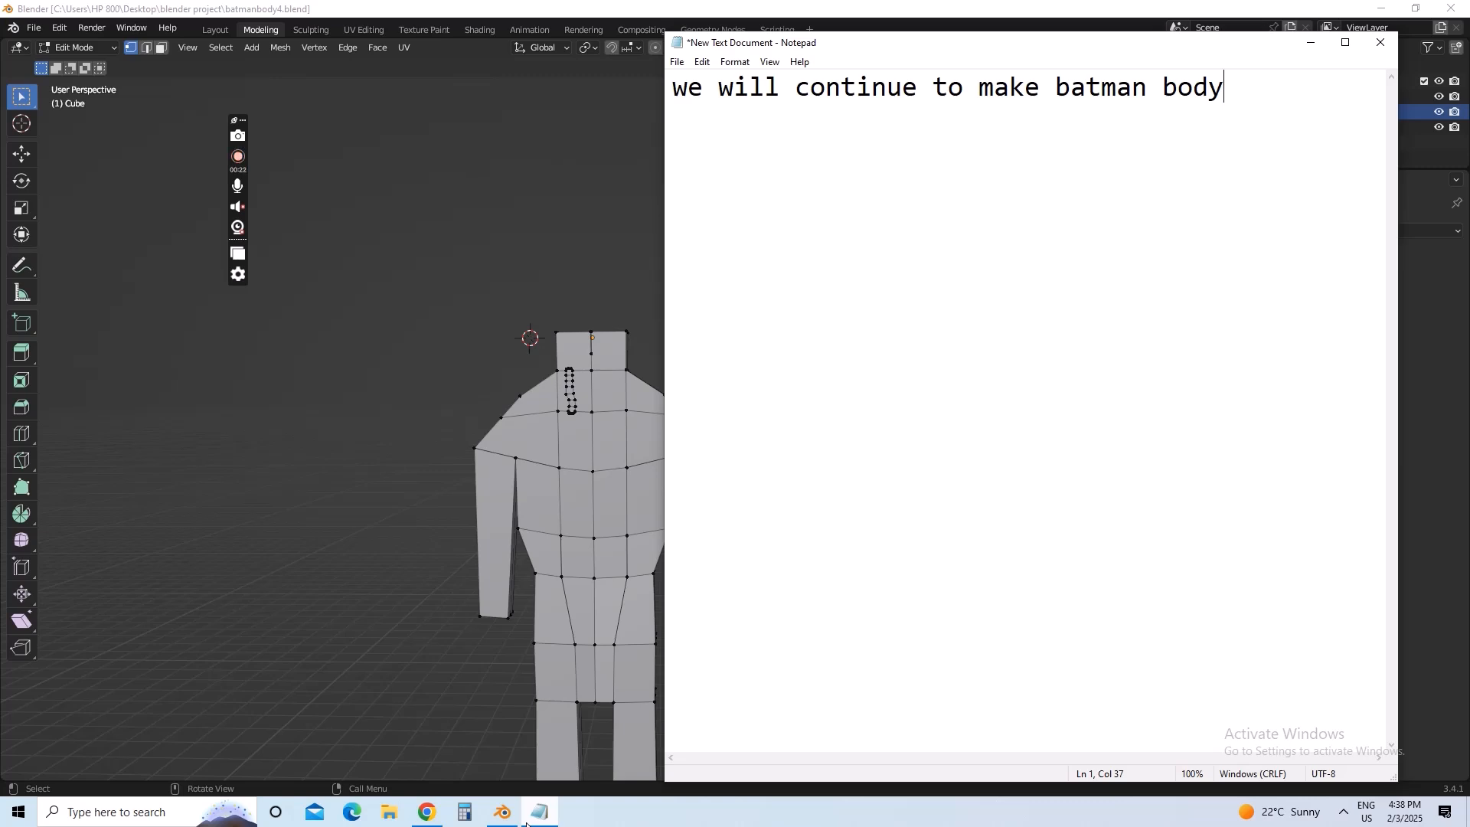
# - Replace the note with "today i want to add two more philosophies"
pyautogui.press('BackSpace')
pyautogui.press('BackSpace')
pyautogui.press('BackSpace')
pyautogui.press('BackSpace')
pyautogui.press('BackSpace')
pyautogui.press('BackSpace')
pyautogui.press('BackSpace')
pyautogui.press('BackSpace')
pyautogui.press('BackSpace')
pyautogui.press('BackSpace')
pyautogui.press('BackSpace')
pyautogui.press('BackSpace')
pyautogui.press('BackSpace')
pyautogui.press('BackSpace')
pyautogui.press('BackSpace')
pyautogui.press('BackSpace')
pyautogui.press('BackSpace')
pyautogui.press('BackSpace')
pyautogui.press('BackSpace')
pyautogui.press('BackSpace')
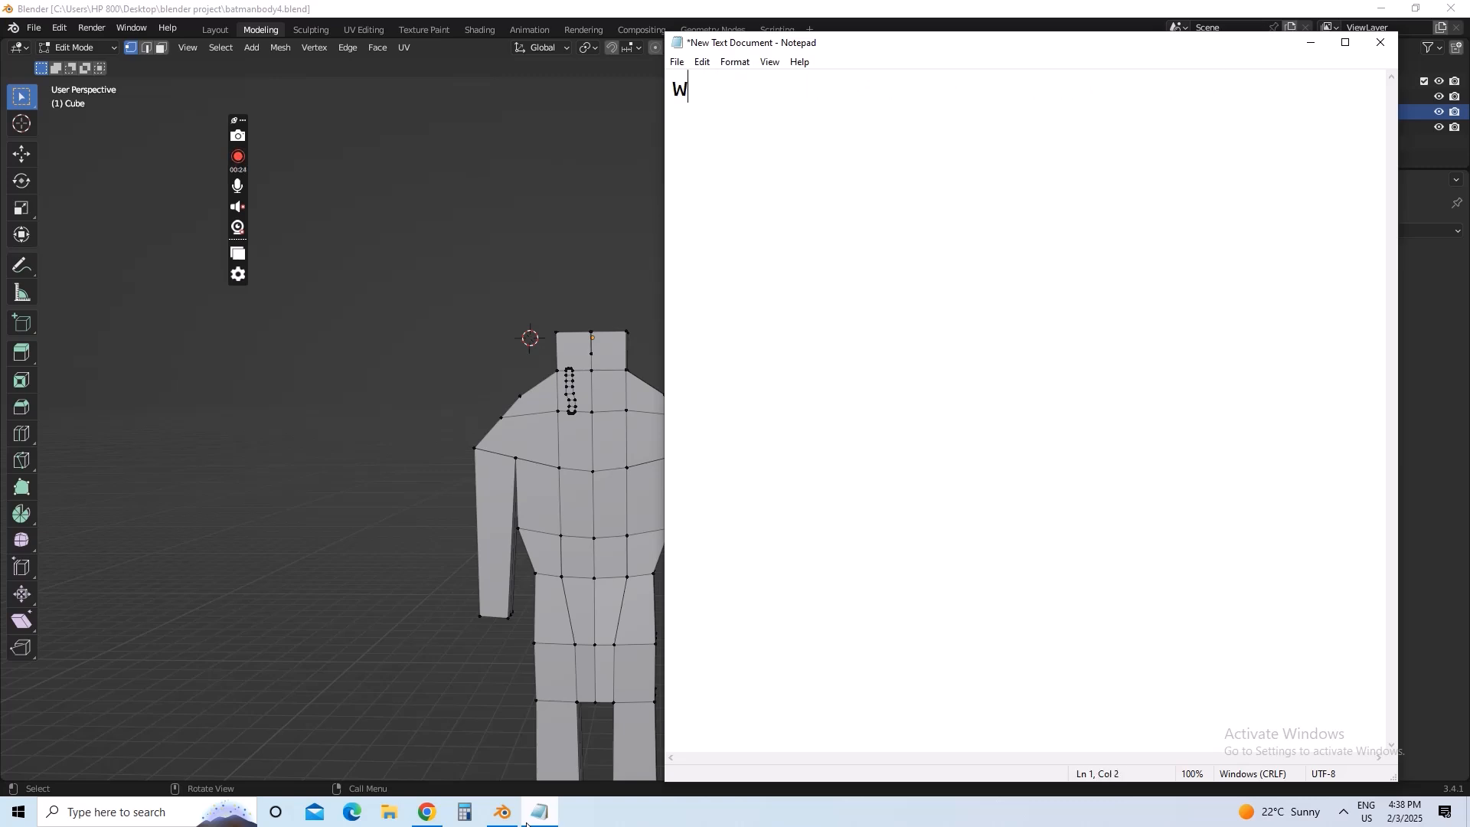
pyautogui.press('BackSpace')
pyautogui.write('today i want')
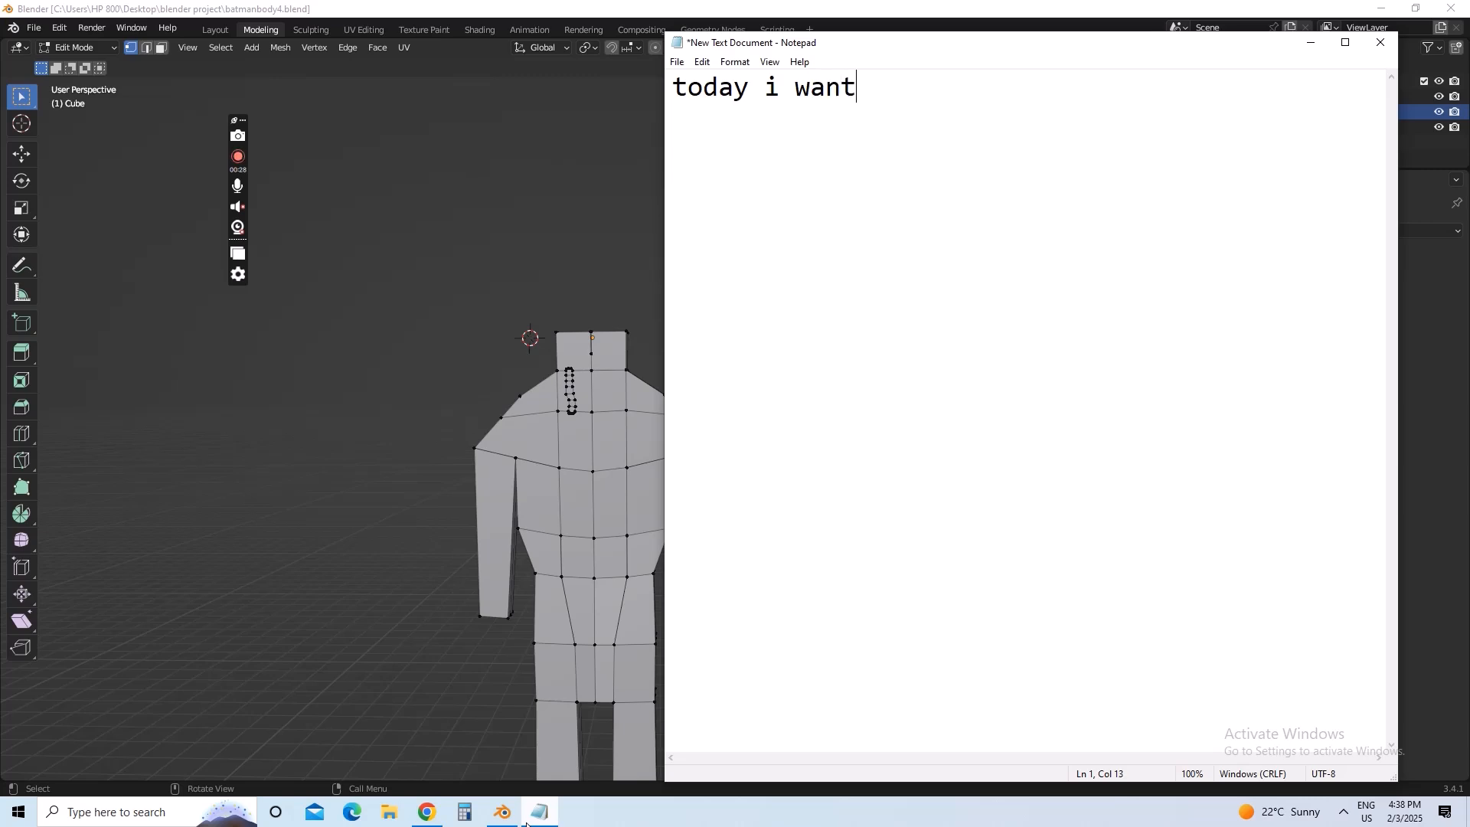
pyautogui.write(' to add two mo')
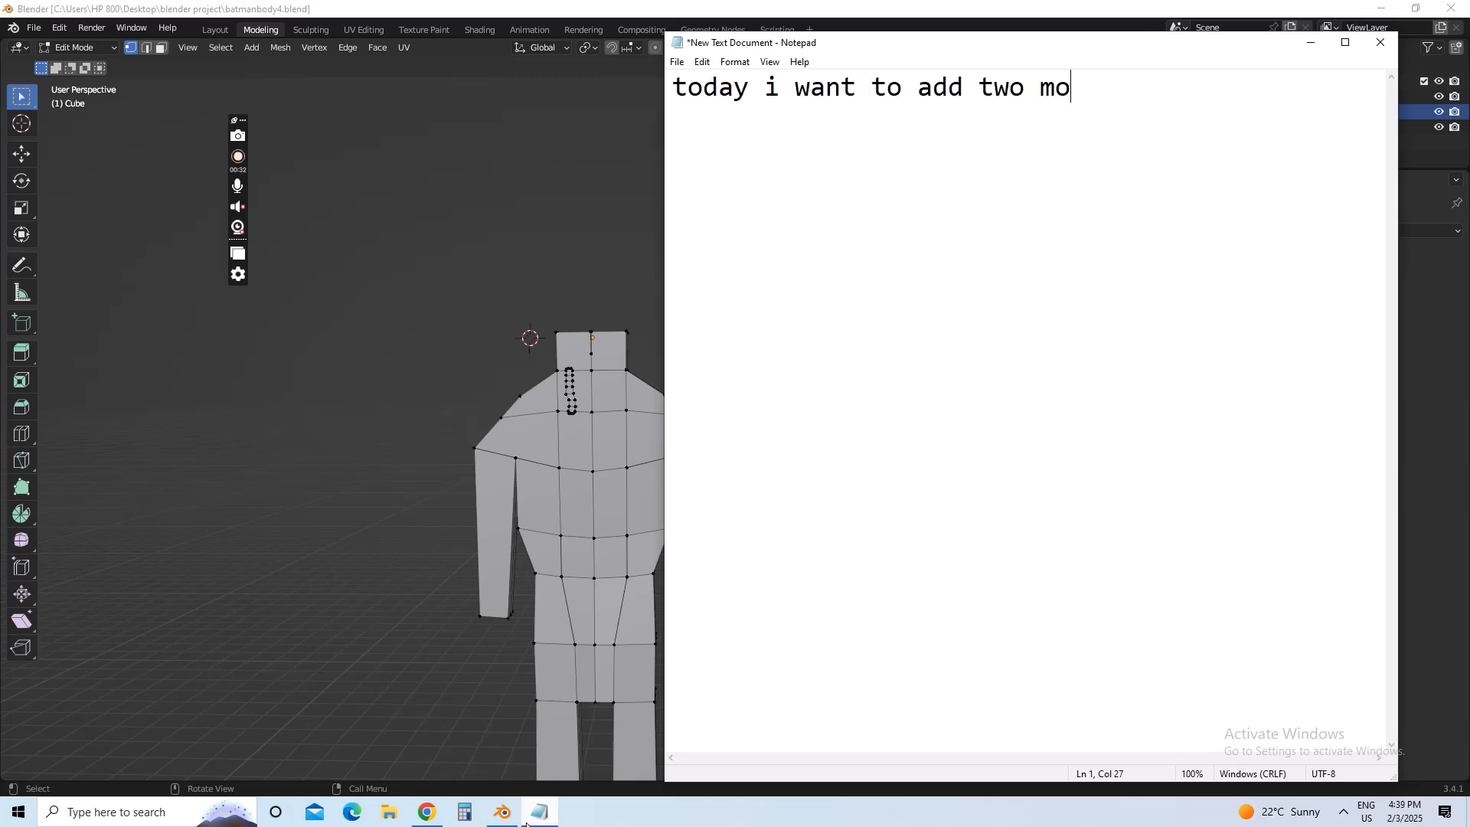
pyautogui.write('re philo')
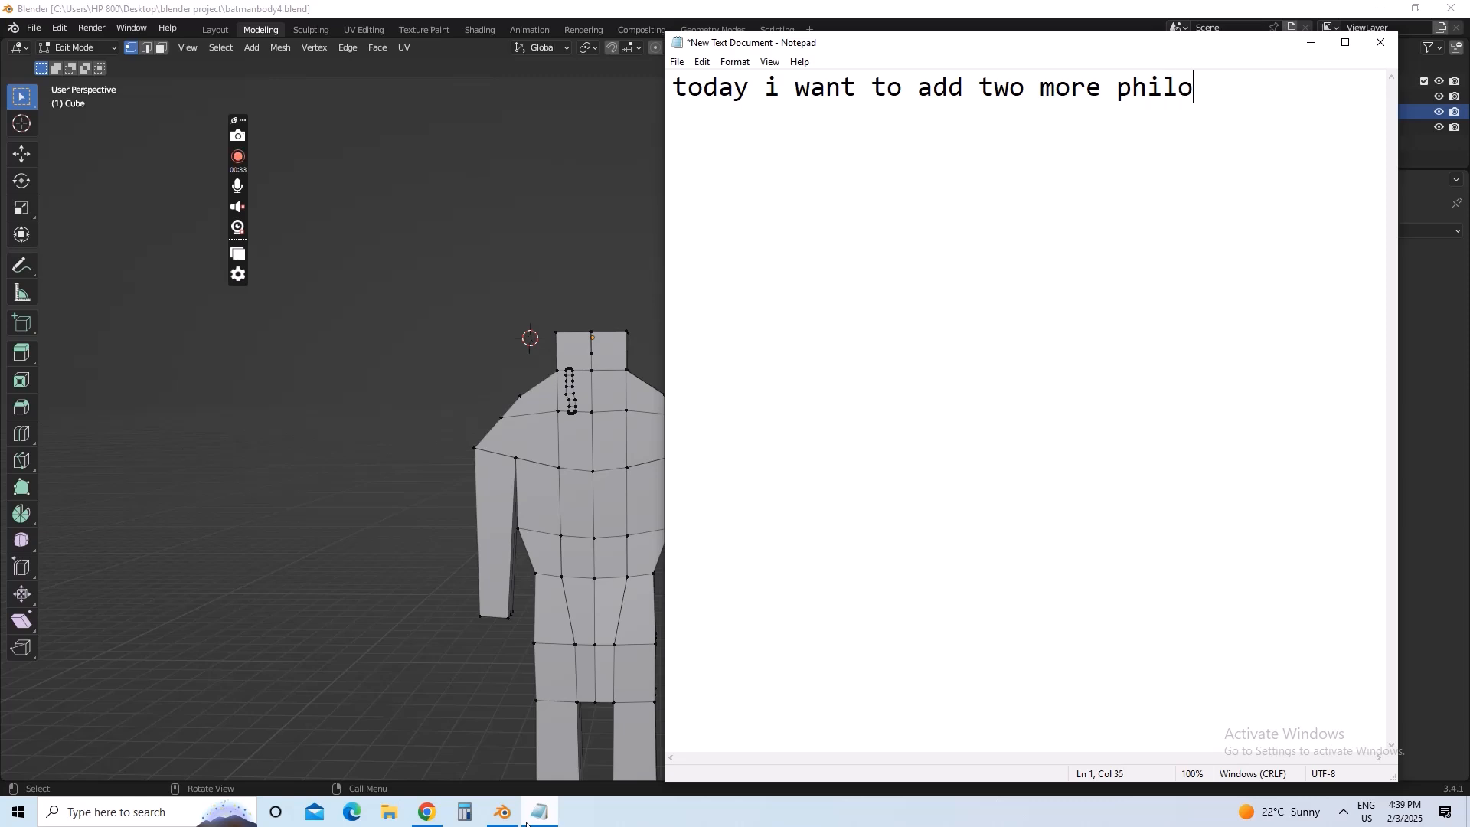
pyautogui.write('sophies')
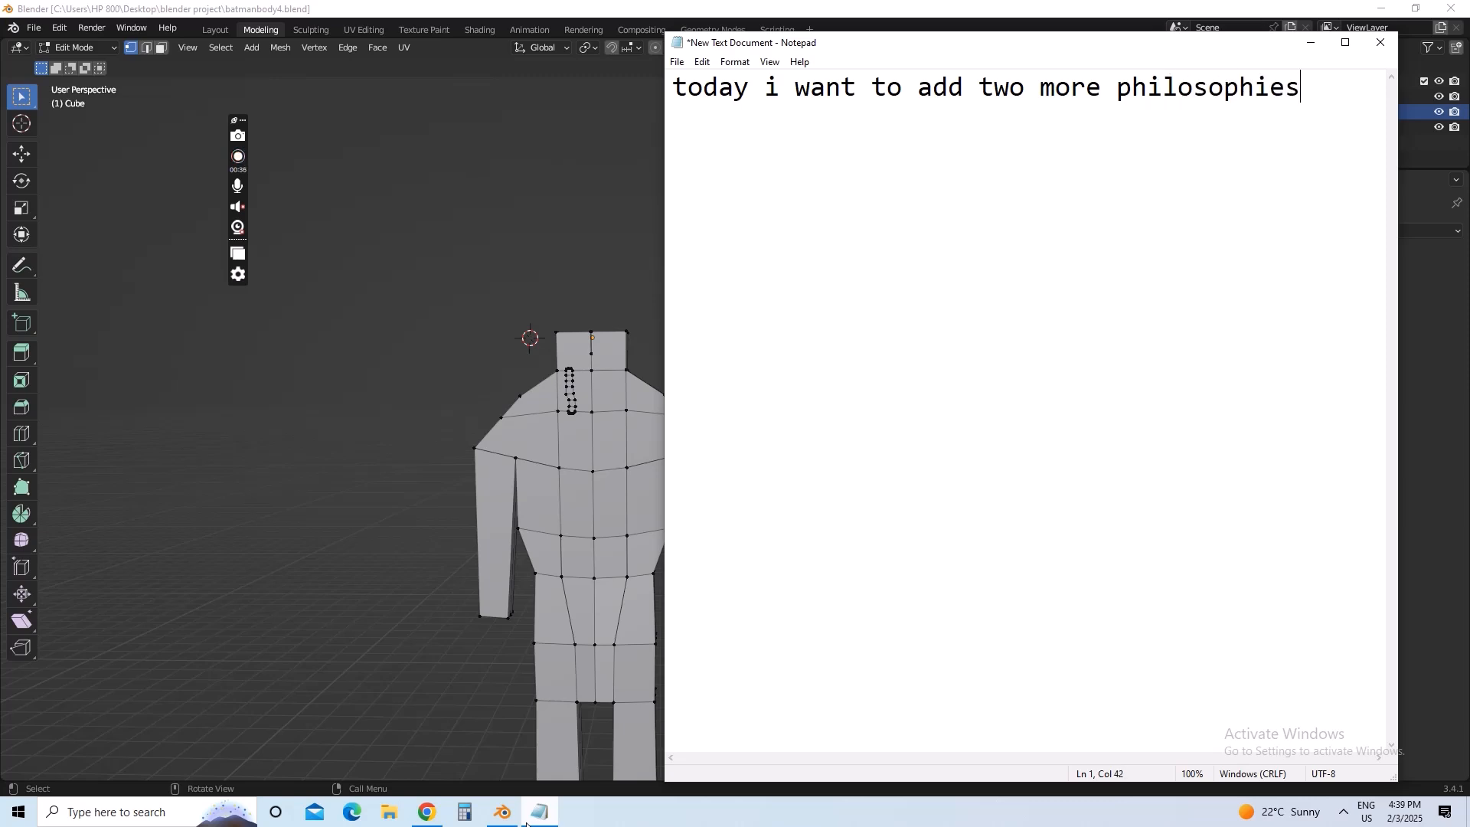
# - Add a second line reading "in modelling" to the note
pyautogui.press('Return')
pyautogui.write('in mode')
pyautogui.press('BackSpace')
pyautogui.press('BackSpace')
pyautogui.press('BackSpace')
pyautogui.press('BackSpace')
pyautogui.write('3d')
pyautogui.press('BackSpace')
pyautogui.press('BackSpace')
pyautogui.press('BackSpace')
pyautogui.write('md')
pyautogui.press('BackSpace')
pyautogui.write('odelling')
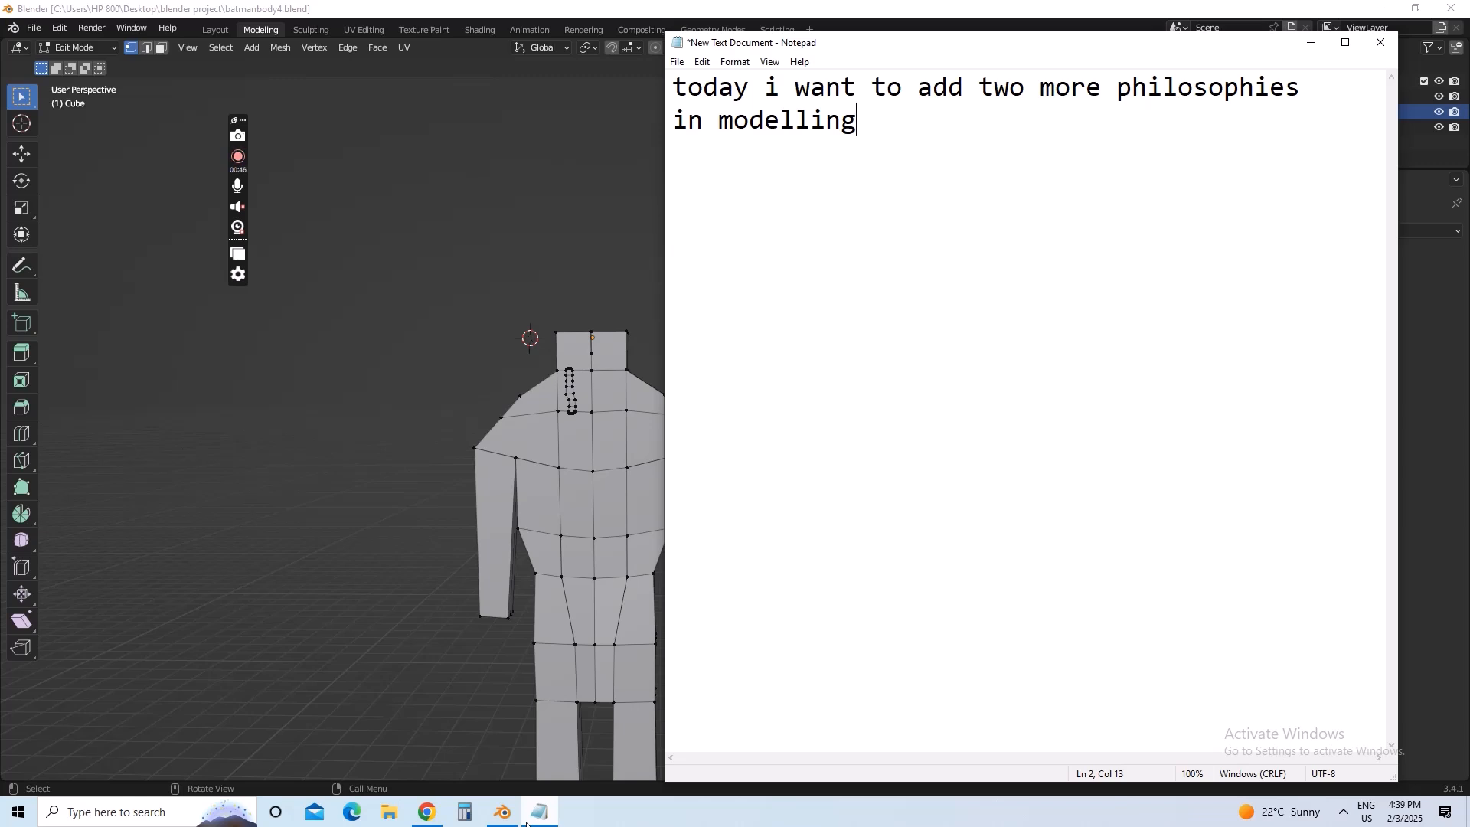
# - Replace the whole note with "4th philosophy. dont make empty topology"
pyautogui.press('BackSpace')
pyautogui.press('BackSpace')
pyautogui.press('BackSpace')
pyautogui.press('BackSpace')
pyautogui.press('BackSpace')
pyautogui.press('BackSpace')
pyautogui.press('BackSpace')
pyautogui.press('BackSpace')
pyautogui.press('BackSpace')
pyautogui.press('BackSpace')
pyautogui.press('BackSpace')
pyautogui.press('BackSpace')
pyautogui.press('BackSpace')
pyautogui.press('BackSpace')
pyautogui.press('BackSpace')
pyautogui.press('BackSpace')
pyautogui.press('BackSpace')
pyautogui.press('BackSpace')
pyautogui.press('BackSpace')
pyautogui.press('BackSpace')
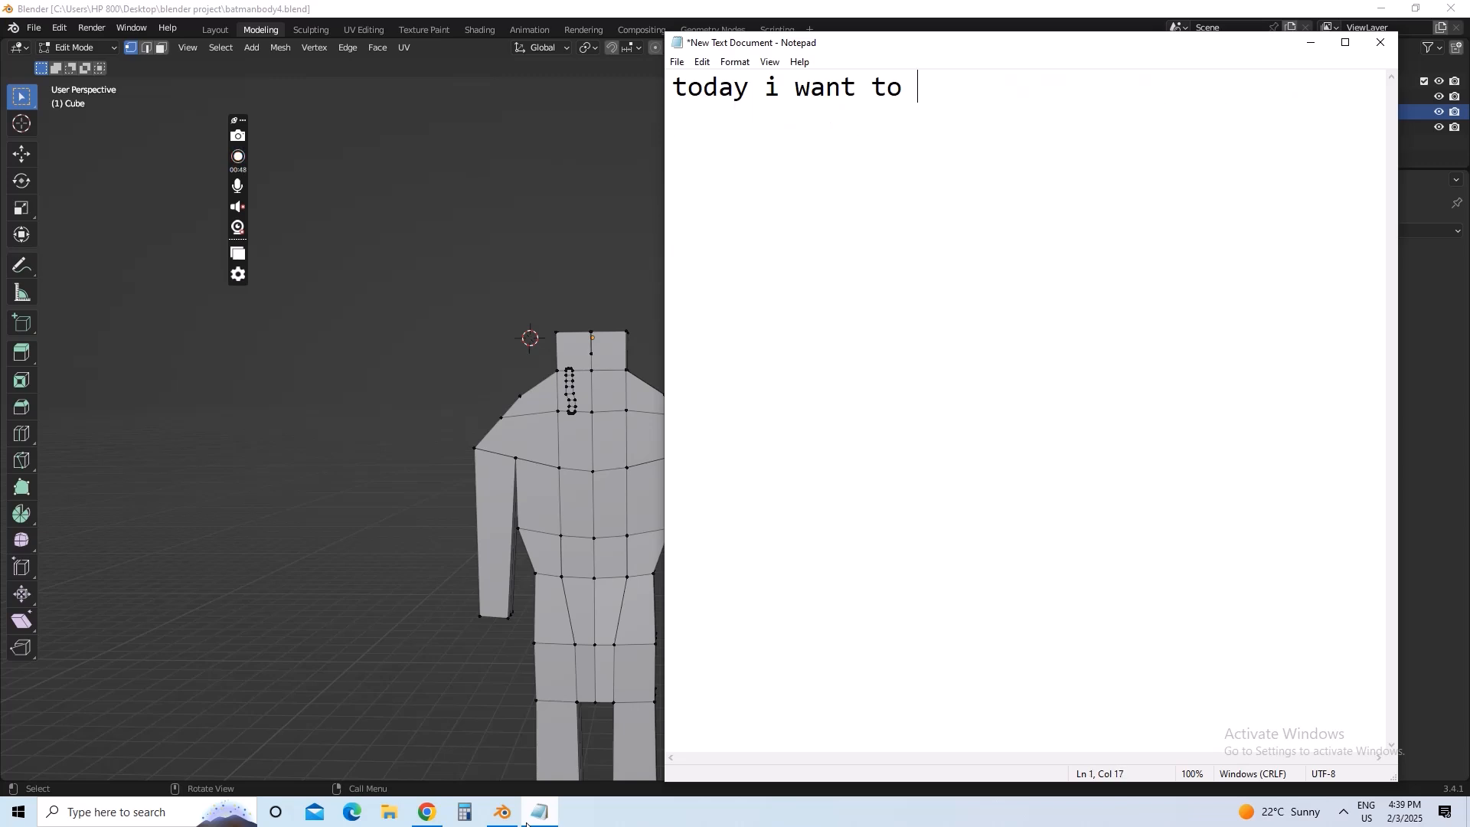
pyautogui.press('BackSpace')
pyautogui.press('BackSpace')
pyautogui.press('BackSpace')
pyautogui.press('BackSpace')
pyautogui.press('BackSpace')
pyautogui.press('BackSpace')
pyautogui.press('BackSpace')
pyautogui.press('BackSpace')
pyautogui.press('BackSpace')
pyautogui.press('BackSpace')
pyautogui.press('BackSpace')
pyautogui.press('BackSpace')
pyautogui.press('BackSpace')
pyautogui.press('BackSpace')
pyautogui.press('BackSpace')
pyautogui.press('BackSpace')
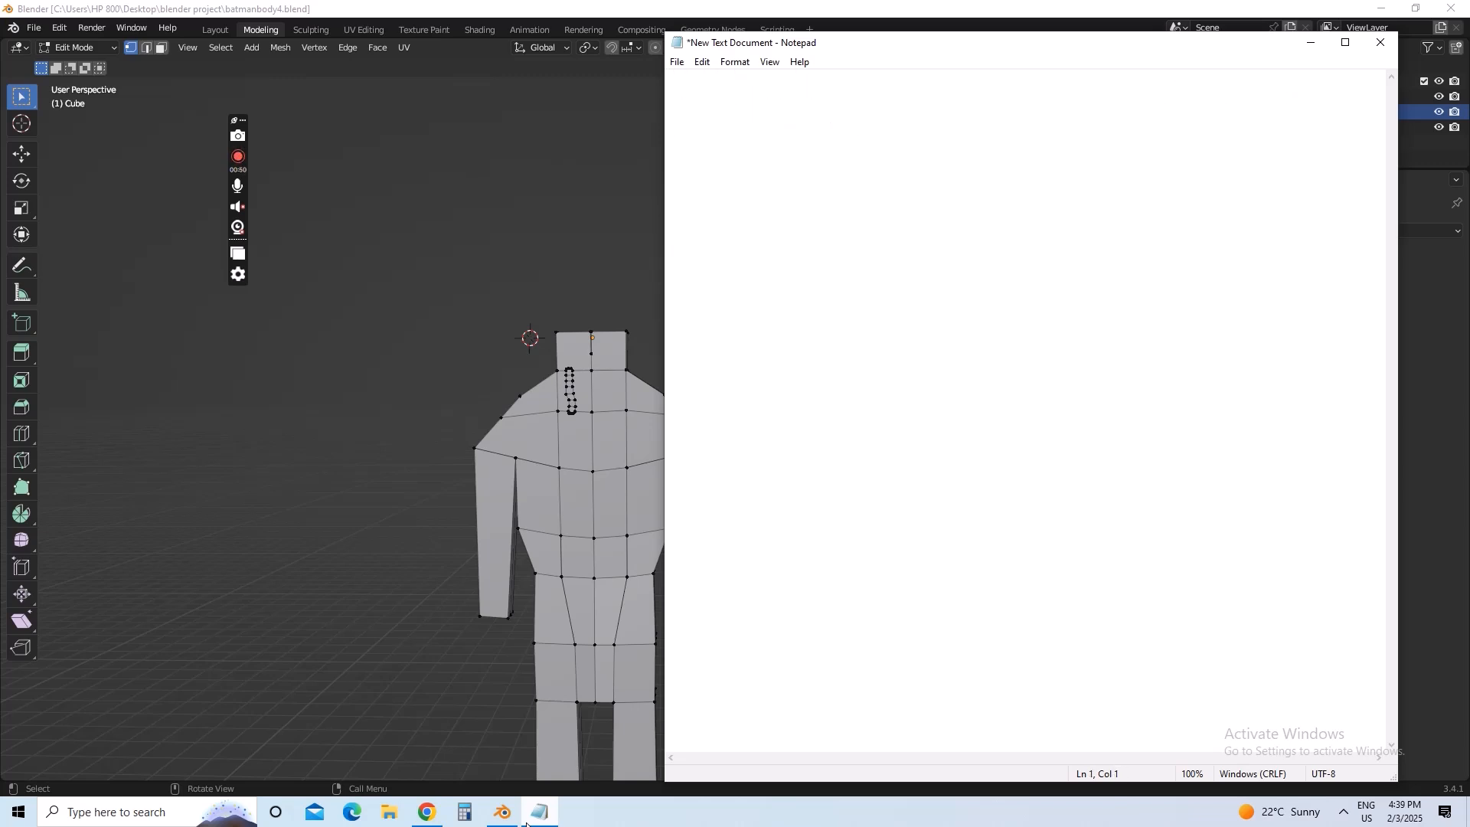
pyautogui.write('4th phil')
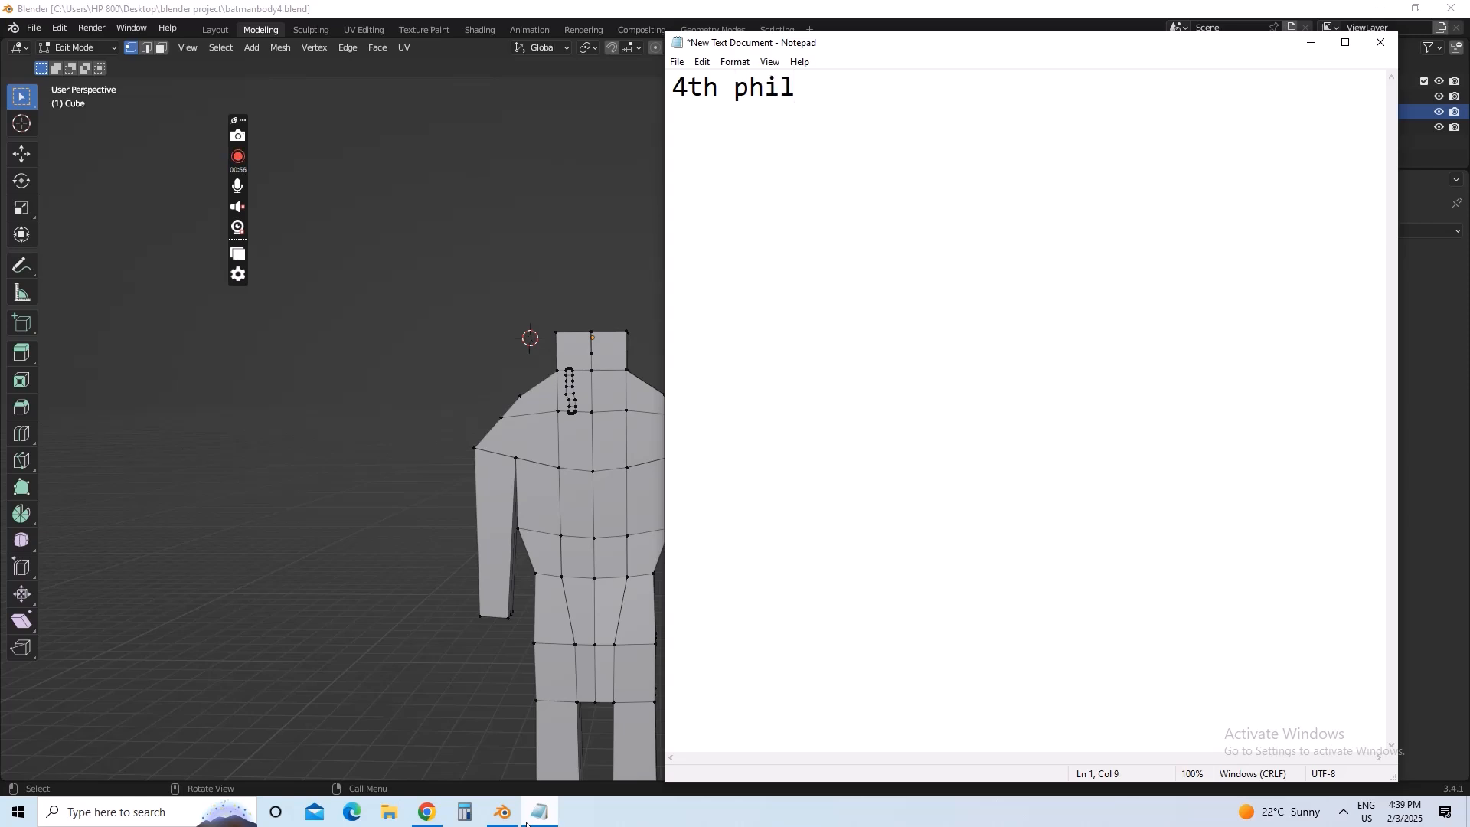
pyautogui.write('osophy')
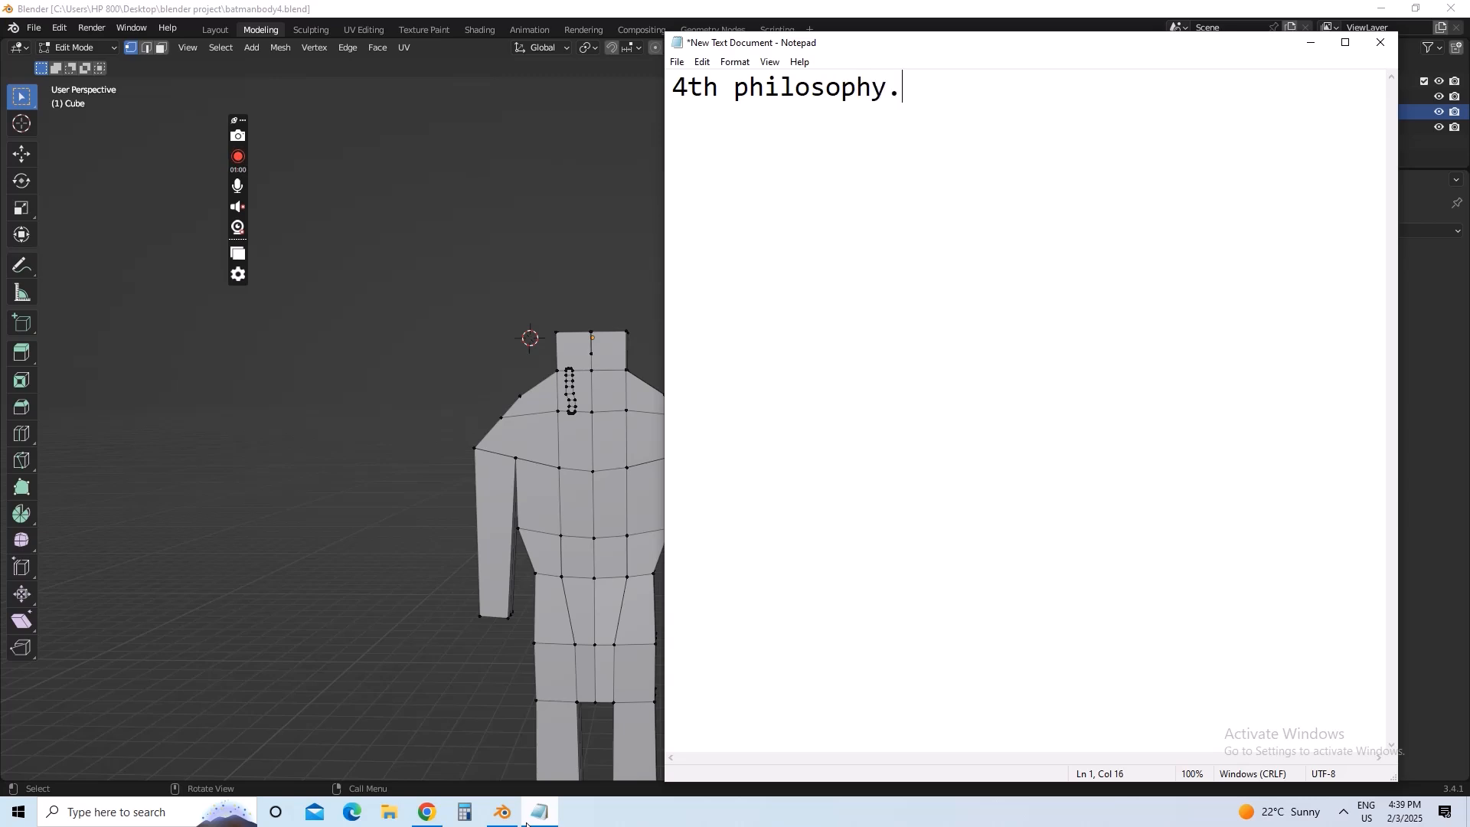
pyautogui.write('. done')
pyautogui.press('BackSpace')
pyautogui.press('BackSpace')
pyautogui.write('nt make empy')
pyautogui.press('BackSpace')
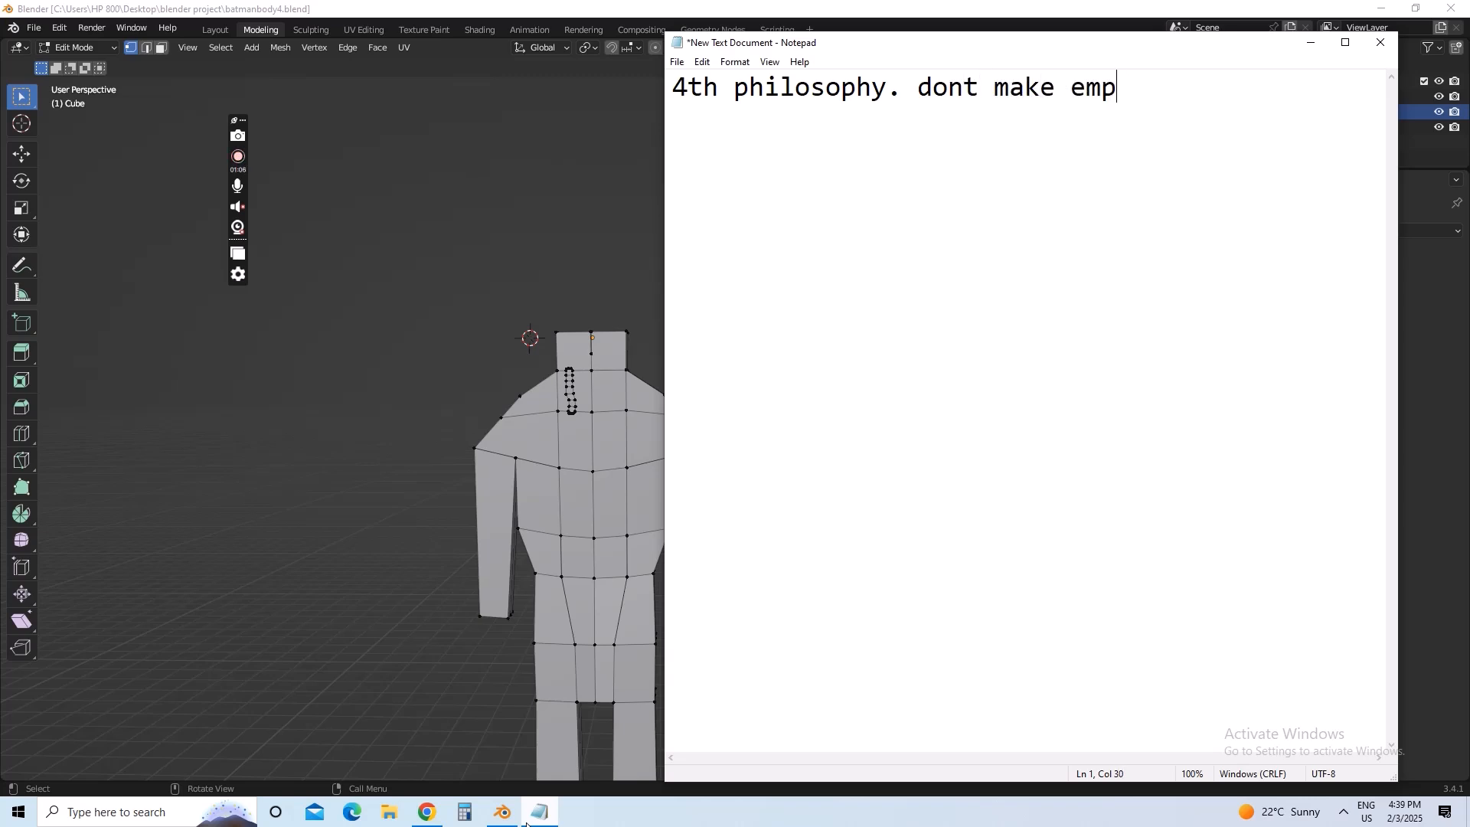
pyautogui.write('ty topolo')
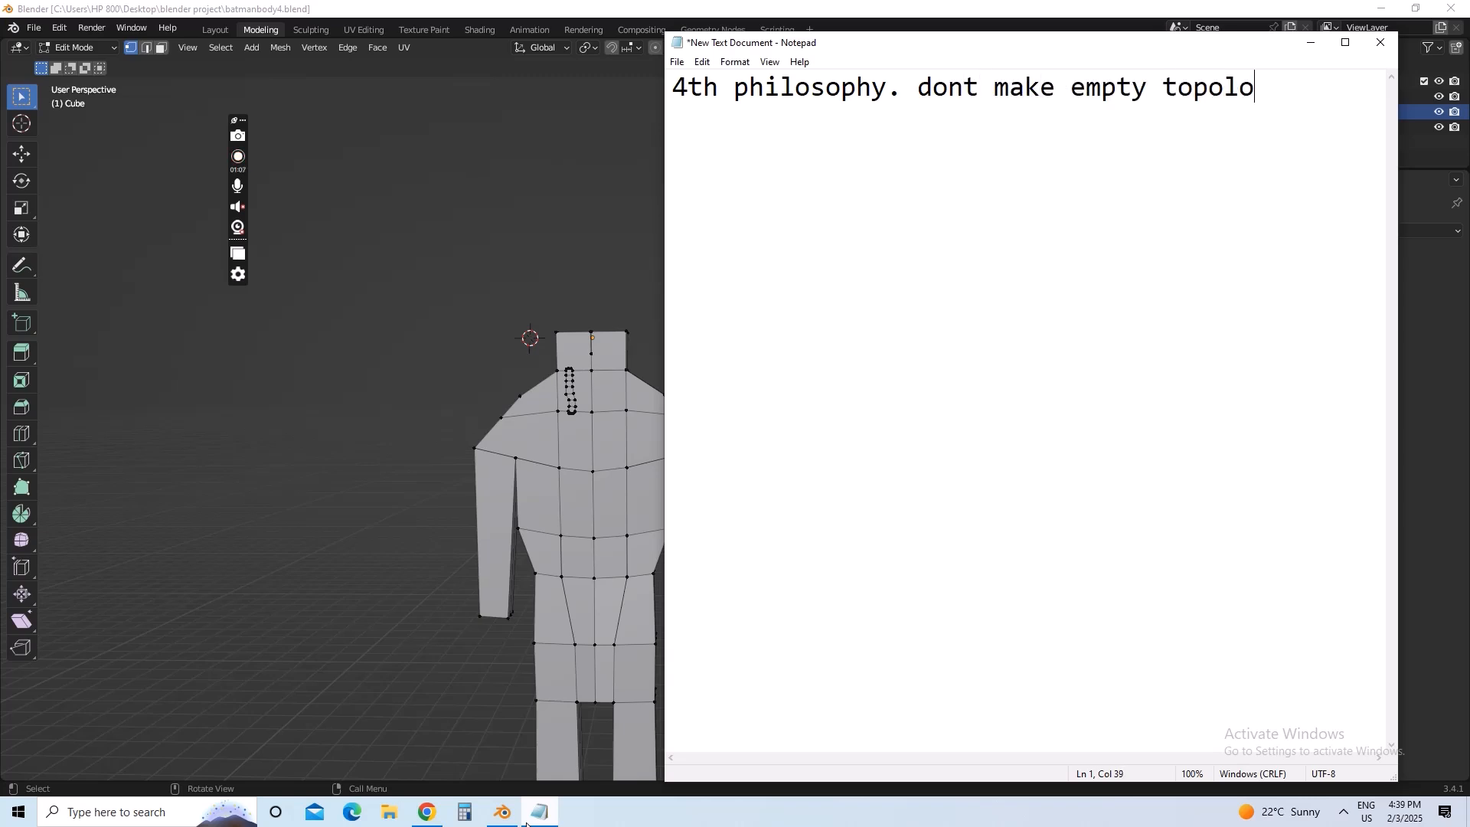
pyautogui.write('gy')
# - Add a second line reading "make filled topology" to the note
pyautogui.press('Return')
pyautogui.write('make fi')
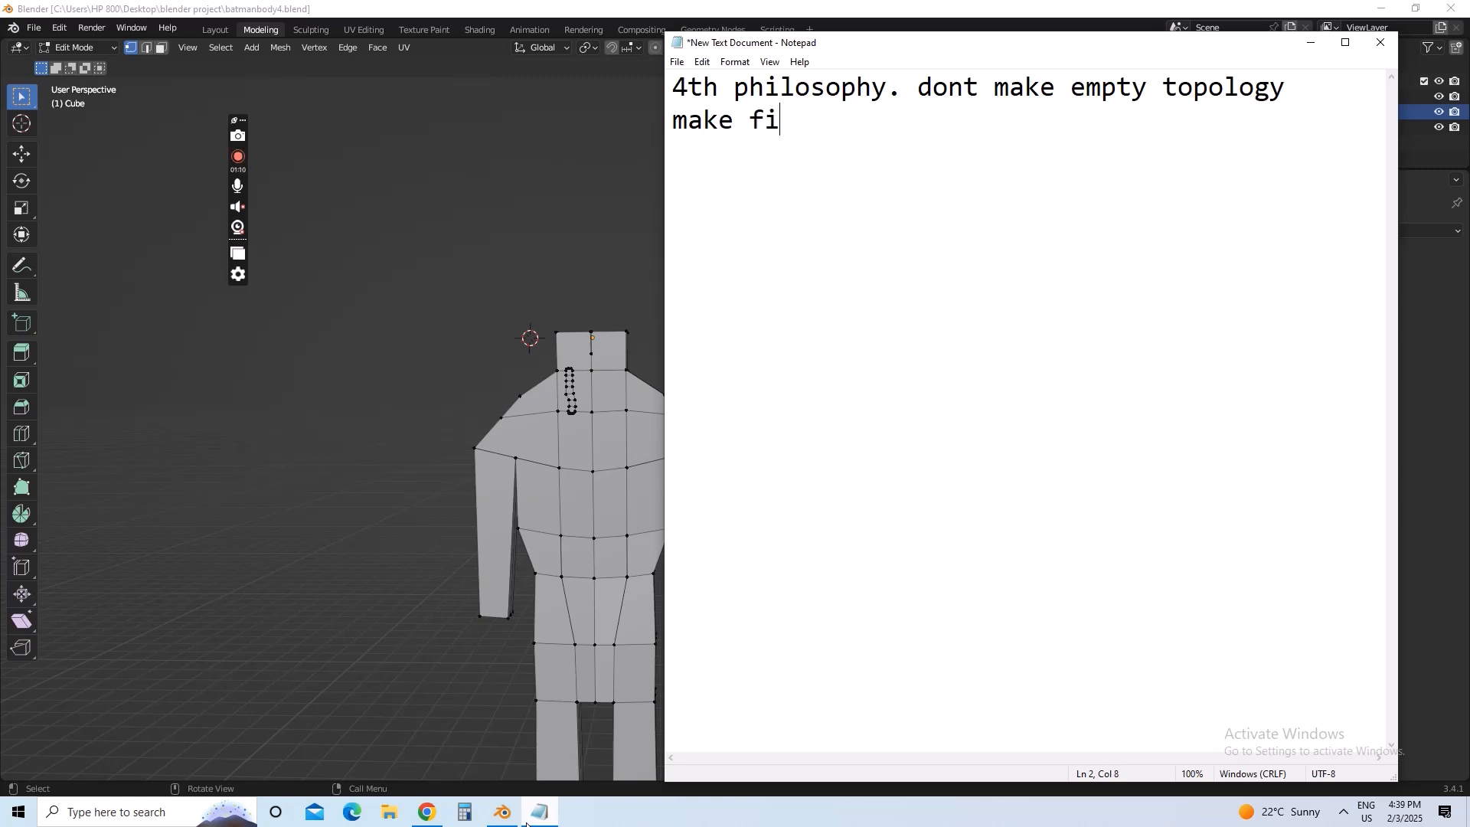
pyautogui.write('lled topo')
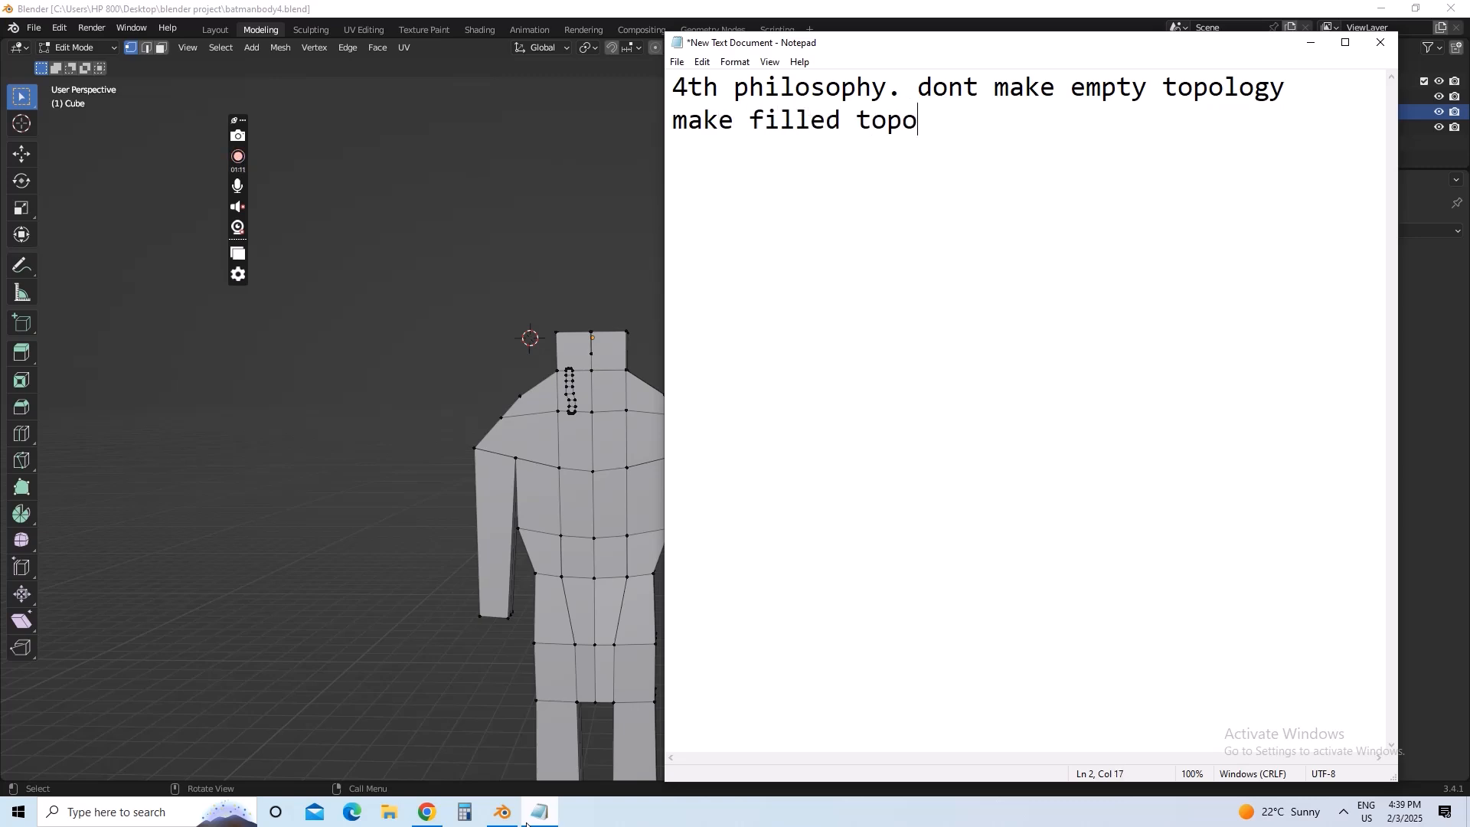
pyautogui.write('logy')
# - Replace both lines of the note with "now i will explain what is filled topology"
pyautogui.press('BackSpace')
pyautogui.press('BackSpace')
pyautogui.press('BackSpace')
pyautogui.press('BackSpace')
pyautogui.press('BackSpace')
pyautogui.press('BackSpace')
pyautogui.press('BackSpace')
pyautogui.press('BackSpace')
pyautogui.press('BackSpace')
pyautogui.press('BackSpace')
pyautogui.press('BackSpace')
pyautogui.press('BackSpace')
pyautogui.press('BackSpace')
pyautogui.press('BackSpace')
pyautogui.press('BackSpace')
pyautogui.press('BackSpace')
pyautogui.press('BackSpace')
pyautogui.press('BackSpace')
pyautogui.press('BackSpace')
pyautogui.press('BackSpace')
pyautogui.press('BackSpace')
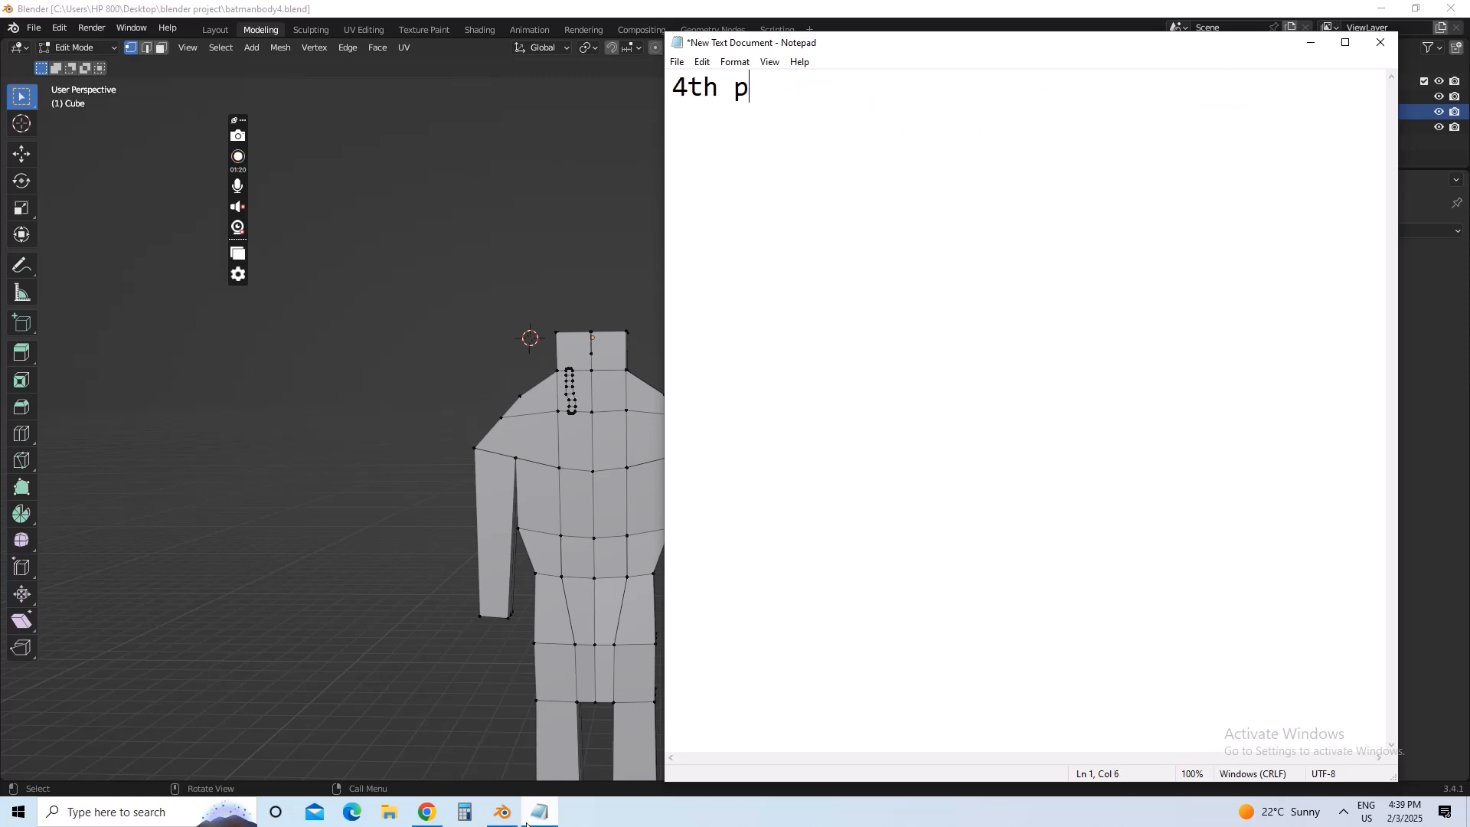
pyautogui.press('BackSpace')
pyautogui.press('BackSpace')
pyautogui.press('BackSpace')
pyautogui.press('BackSpace')
pyautogui.press('BackSpace')
pyautogui.write('now i wi')
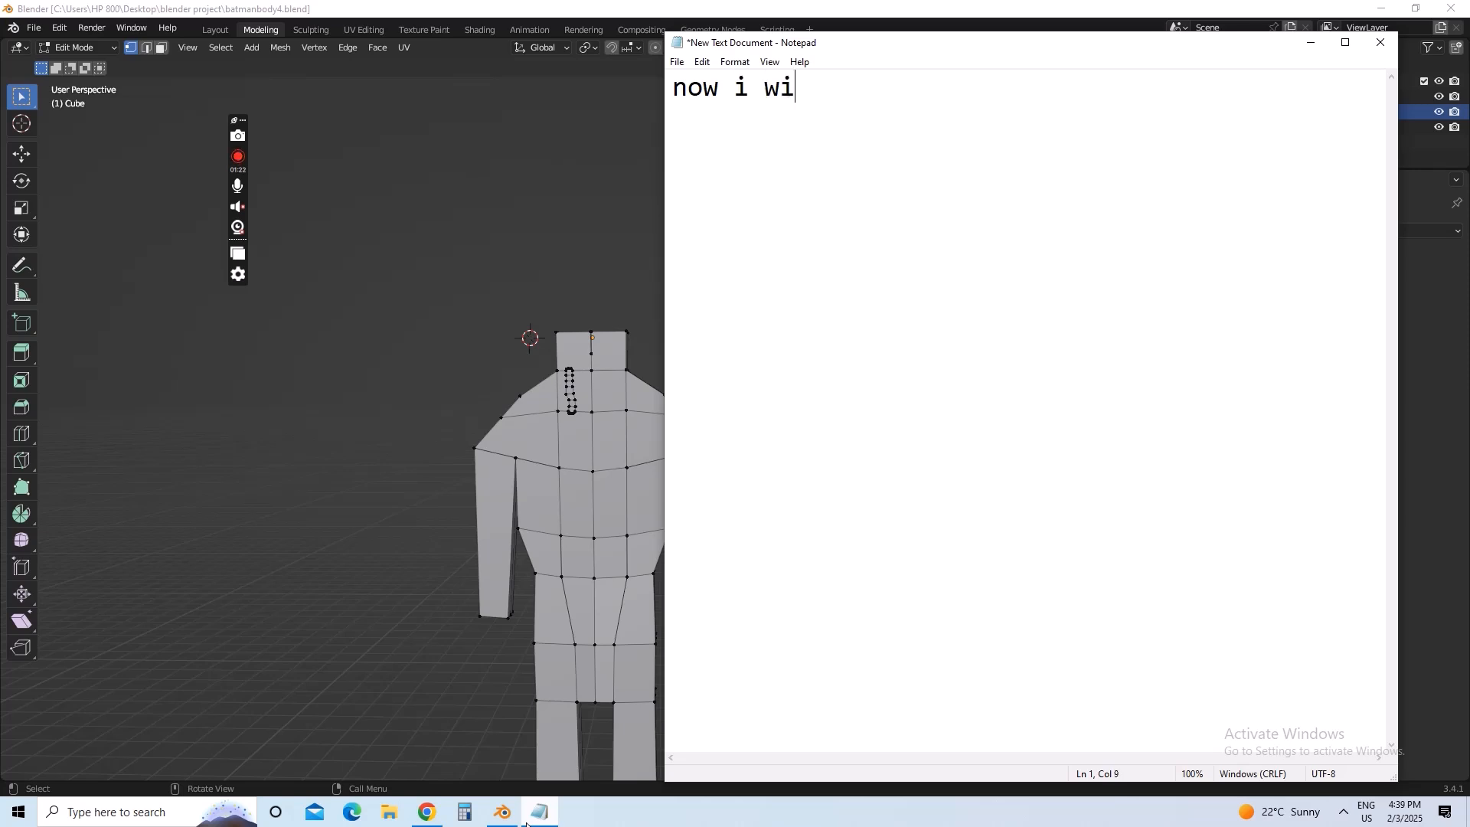
pyautogui.write('ll explain')
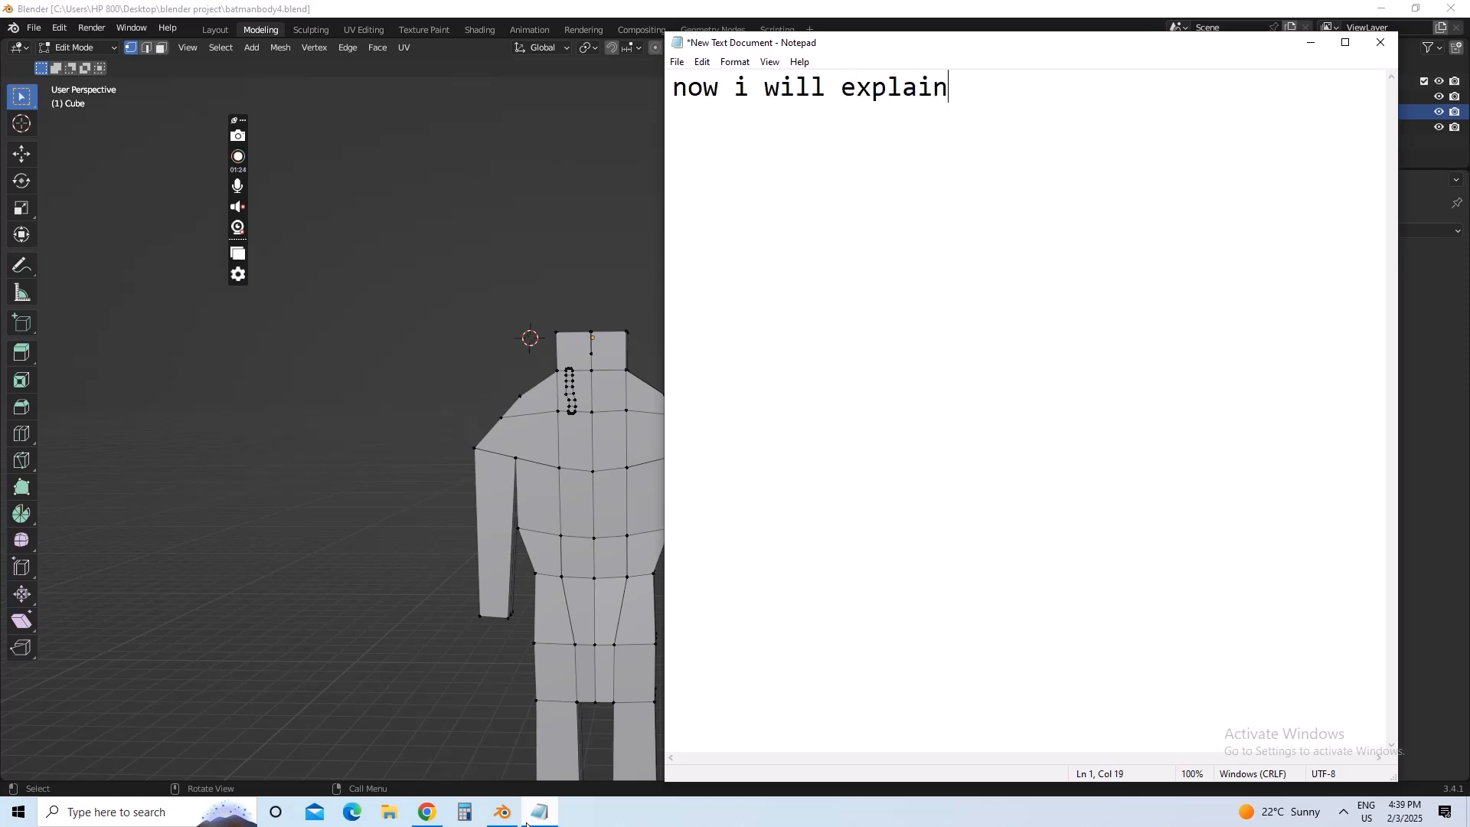
pyautogui.write(' what is fi')
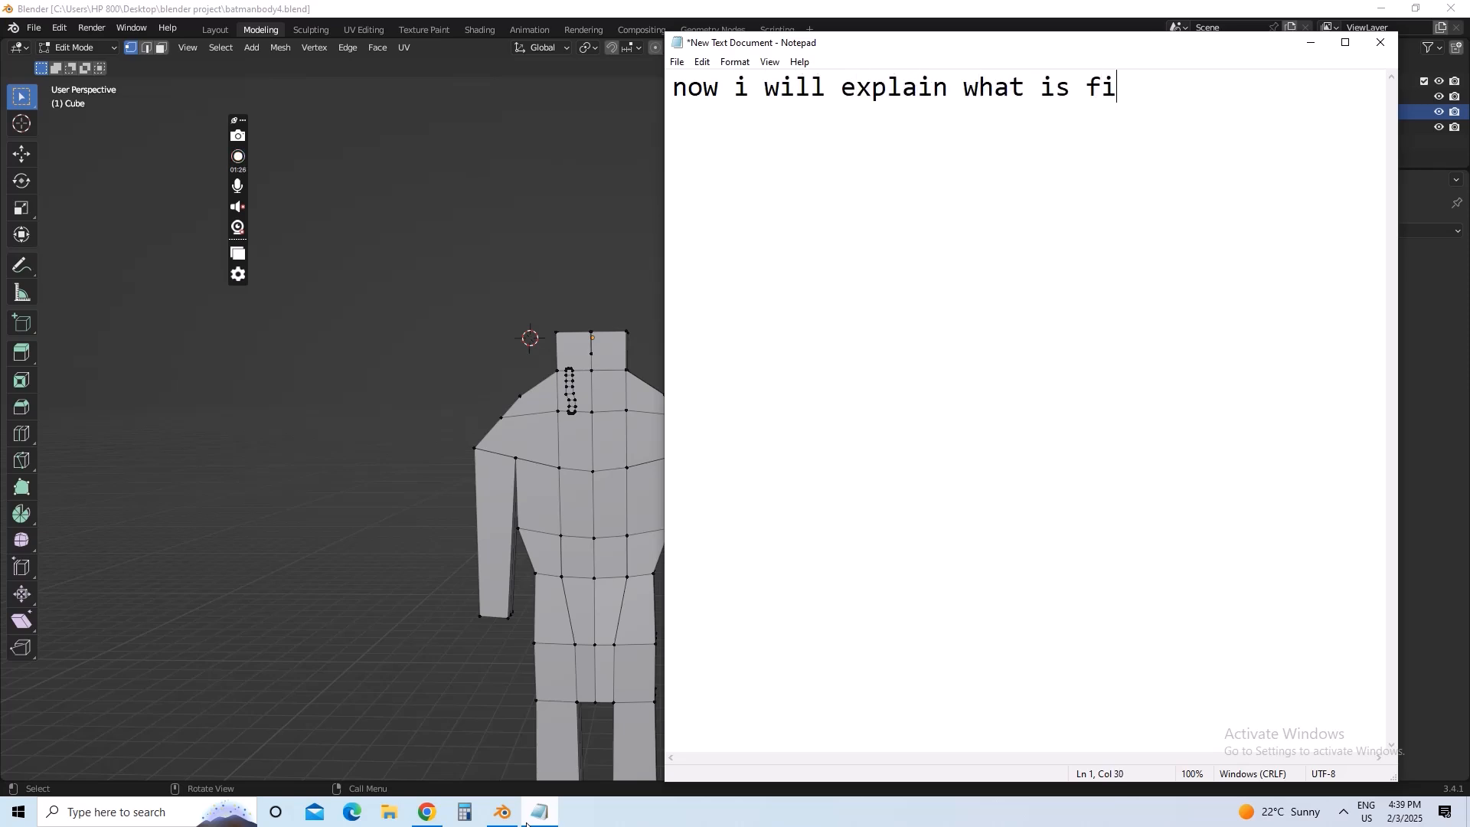
pyautogui.write('lled topology')
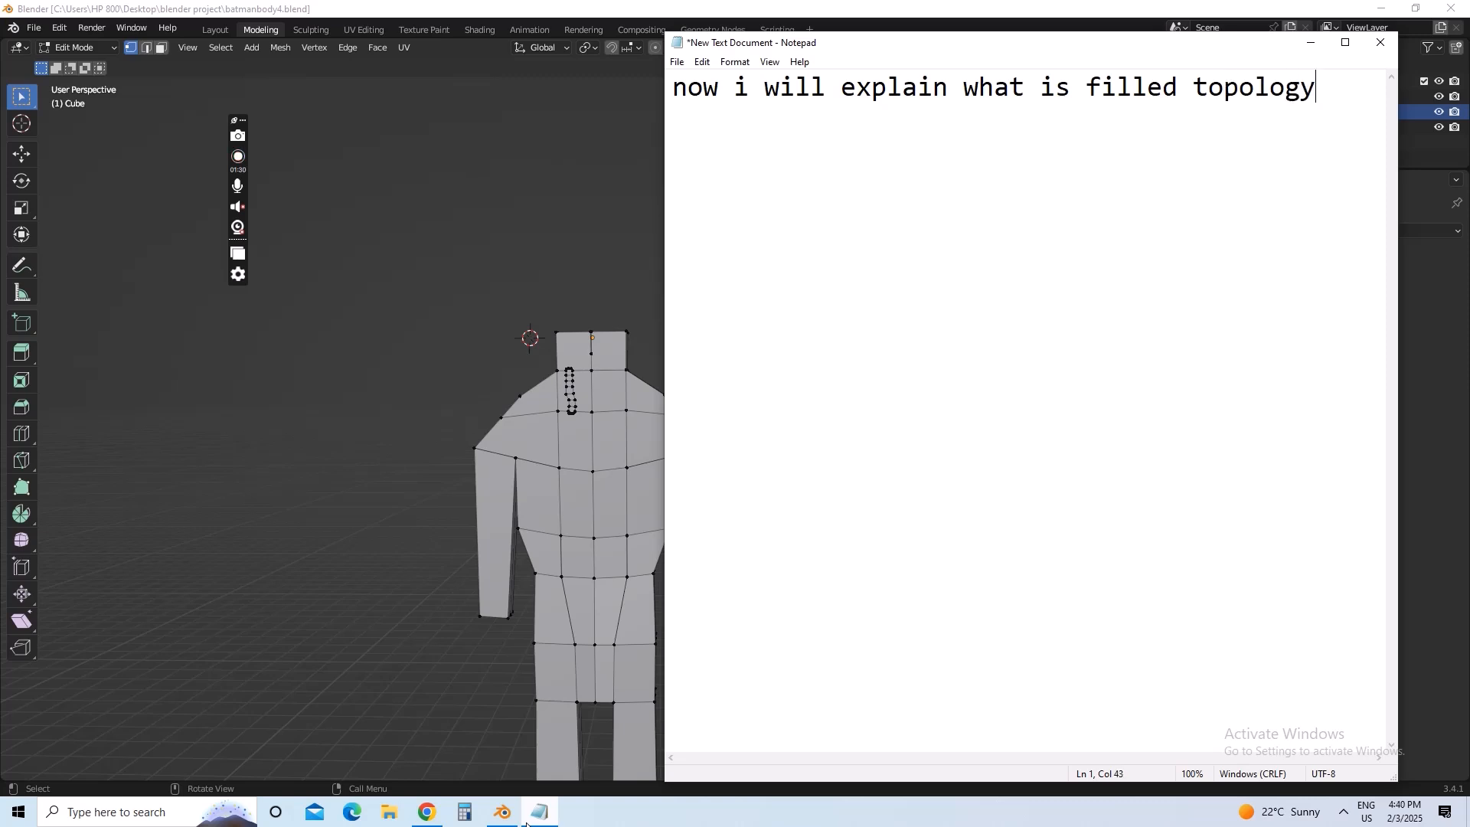
# - Add a second line reading "for example this shape" to the note
pyautogui.press('BackSpace')
pyautogui.write('for exam')
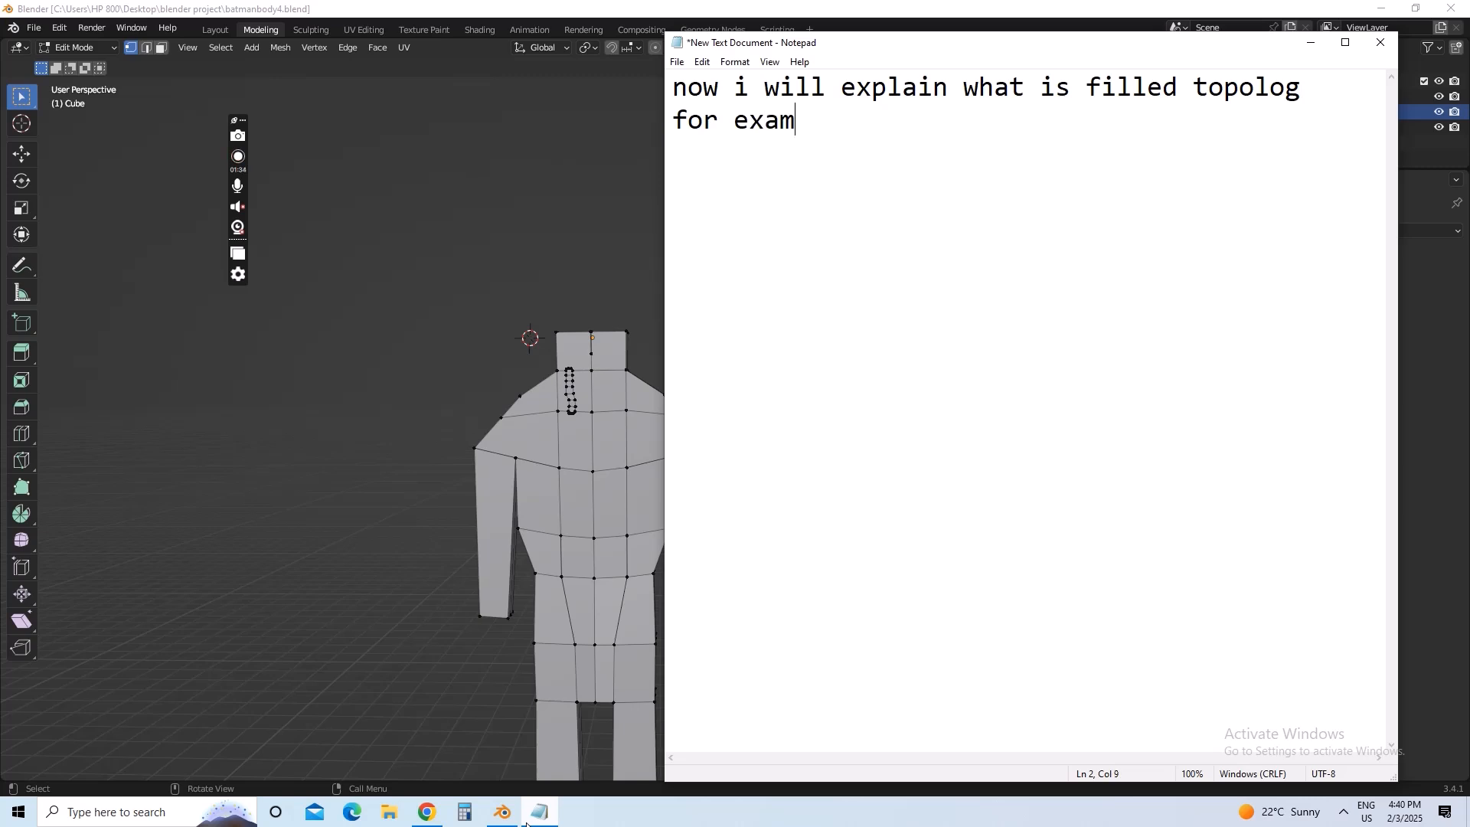
pyautogui.write('ple this shape')
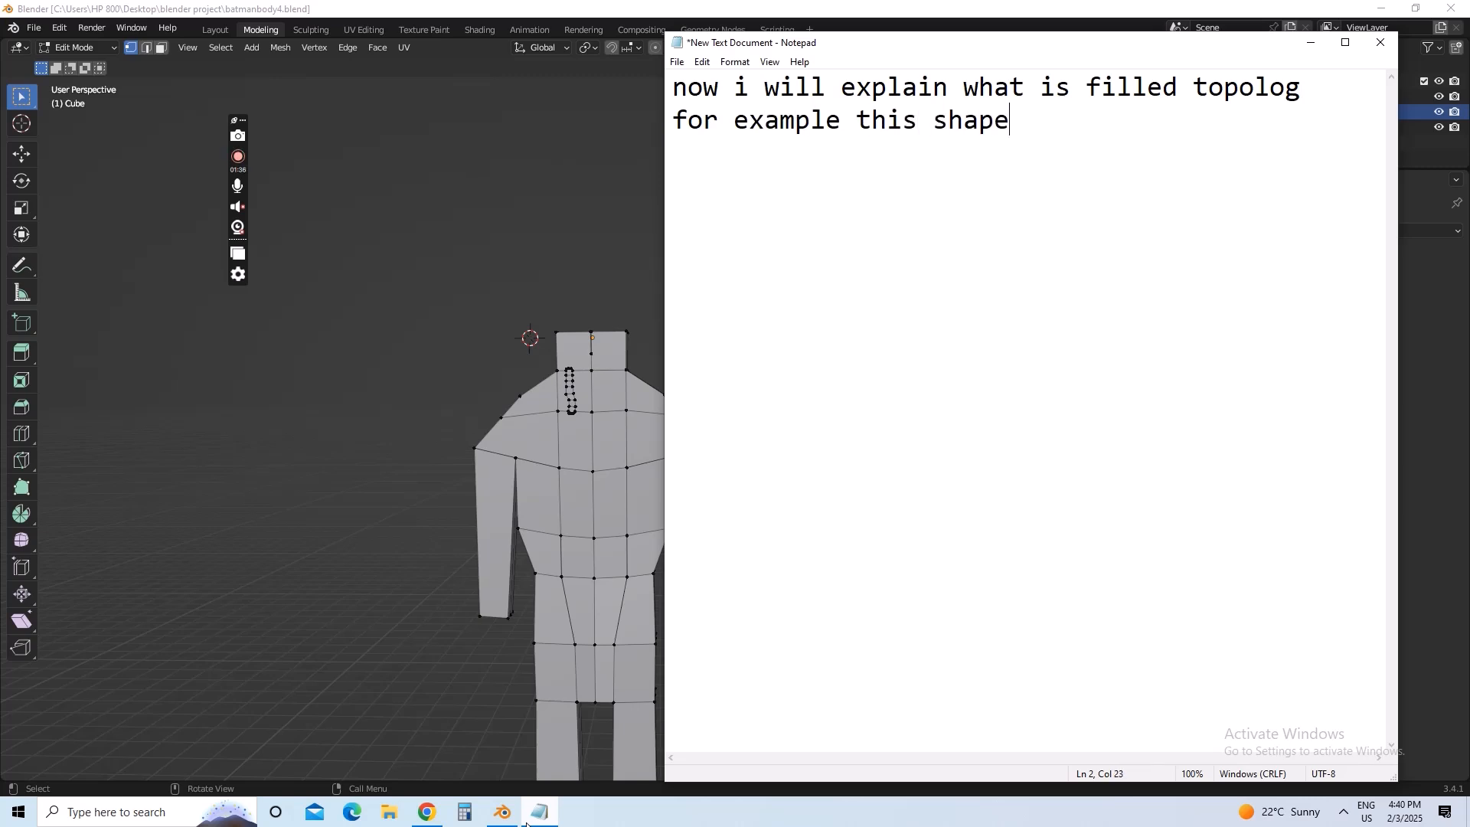
# - Switch to Blender and dissolve the intermediate vertices of the narrow strip below the neck, leaving its rounded ends
pyautogui.click(462, 347)
pyautogui.scroll(7, 602, 330)
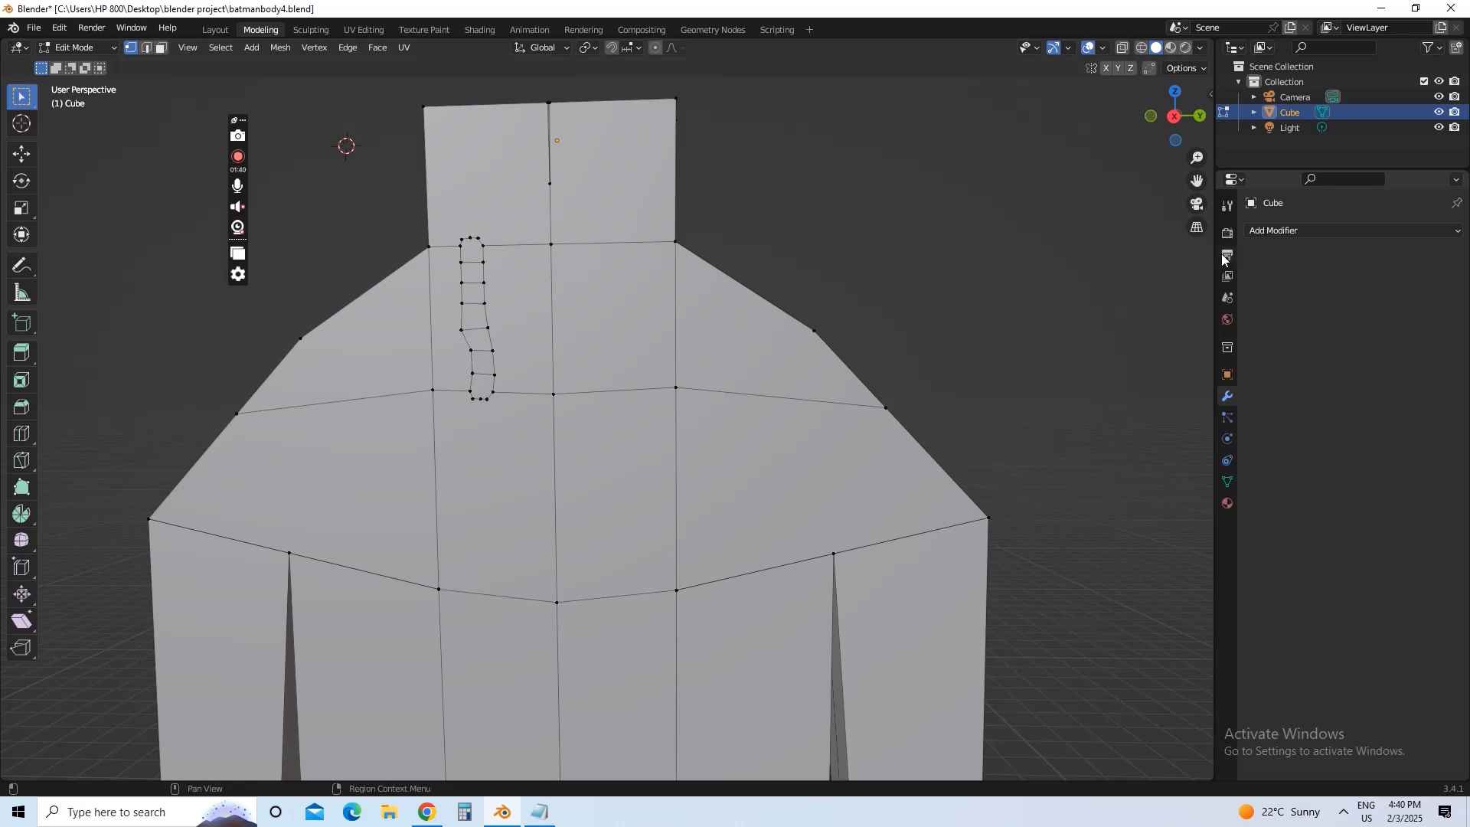
pyautogui.keyDown('shift'); pyautogui.moveTo(635, 358); pyautogui.dragTo(706, 377, button='middle'); pyautogui.keyUp('shift')
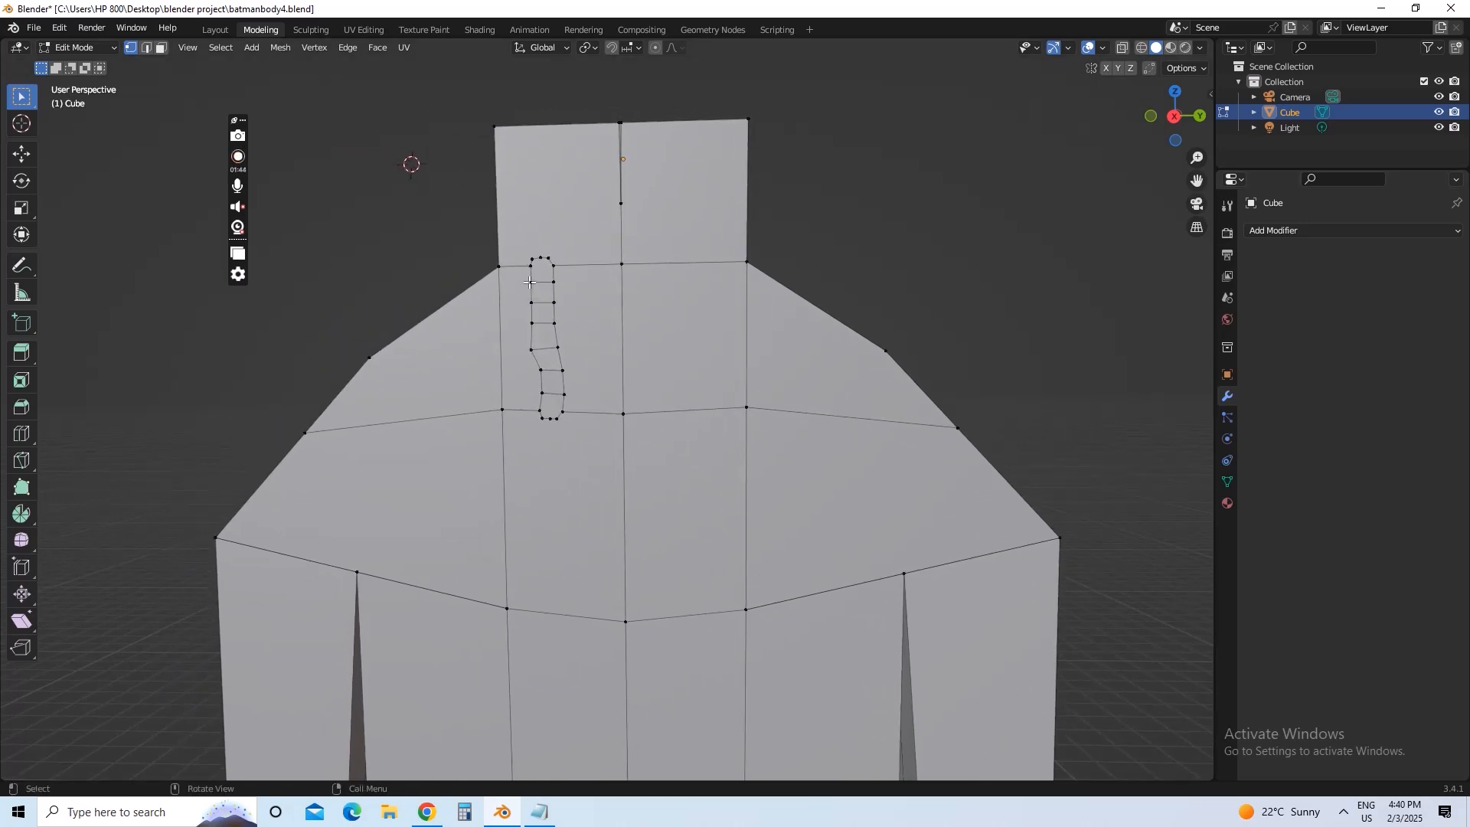
pyautogui.moveTo(526, 276); pyautogui.dragTo(576, 406)
pyautogui.rightClick(562, 342)
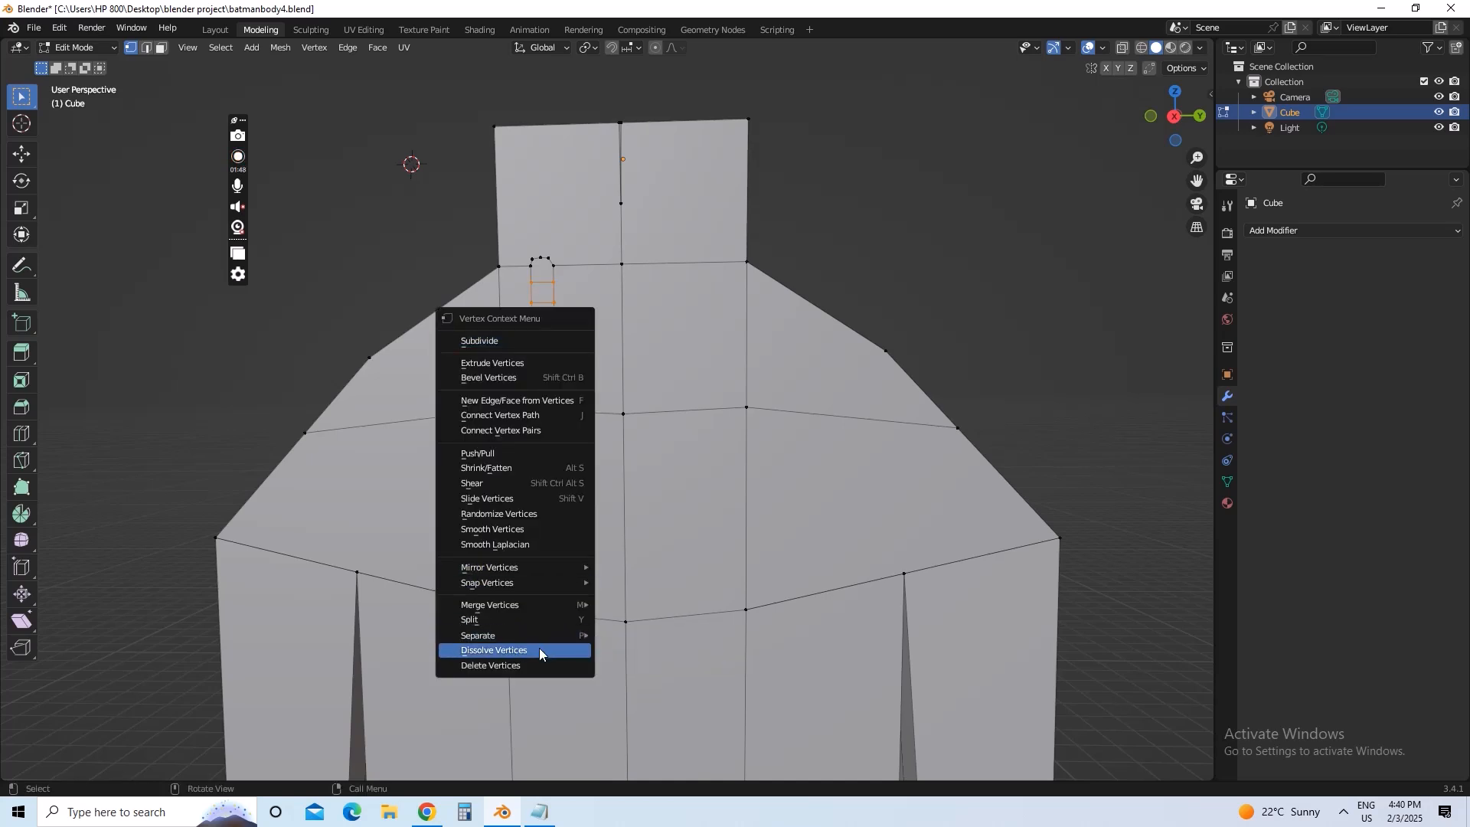
pyautogui.click(539, 649)
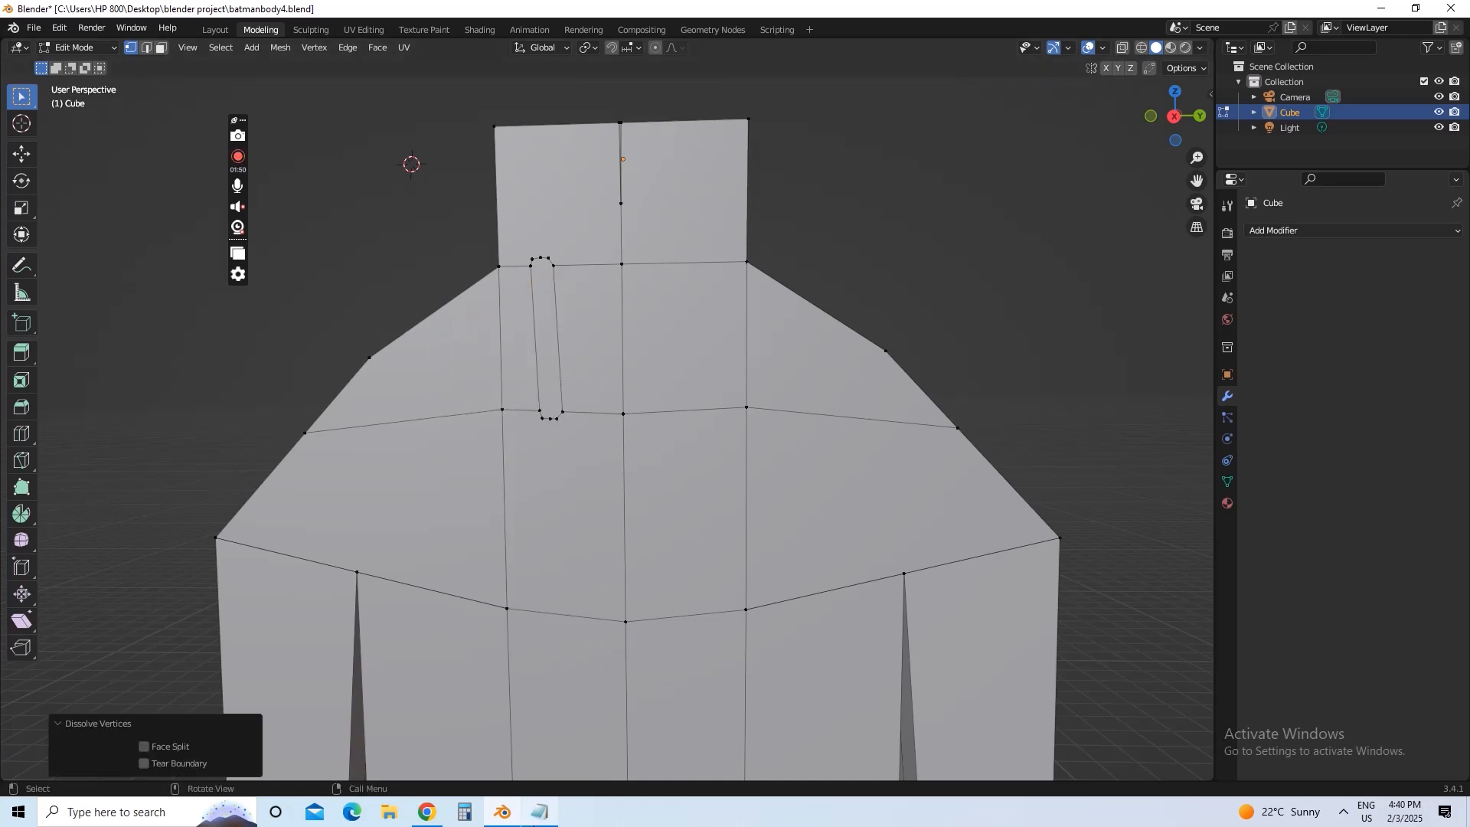
# - Switch to Notepad and replace the note's text with "this shape is only has borders its empty" and "from inside" on two lines
pyautogui.click(540, 813)
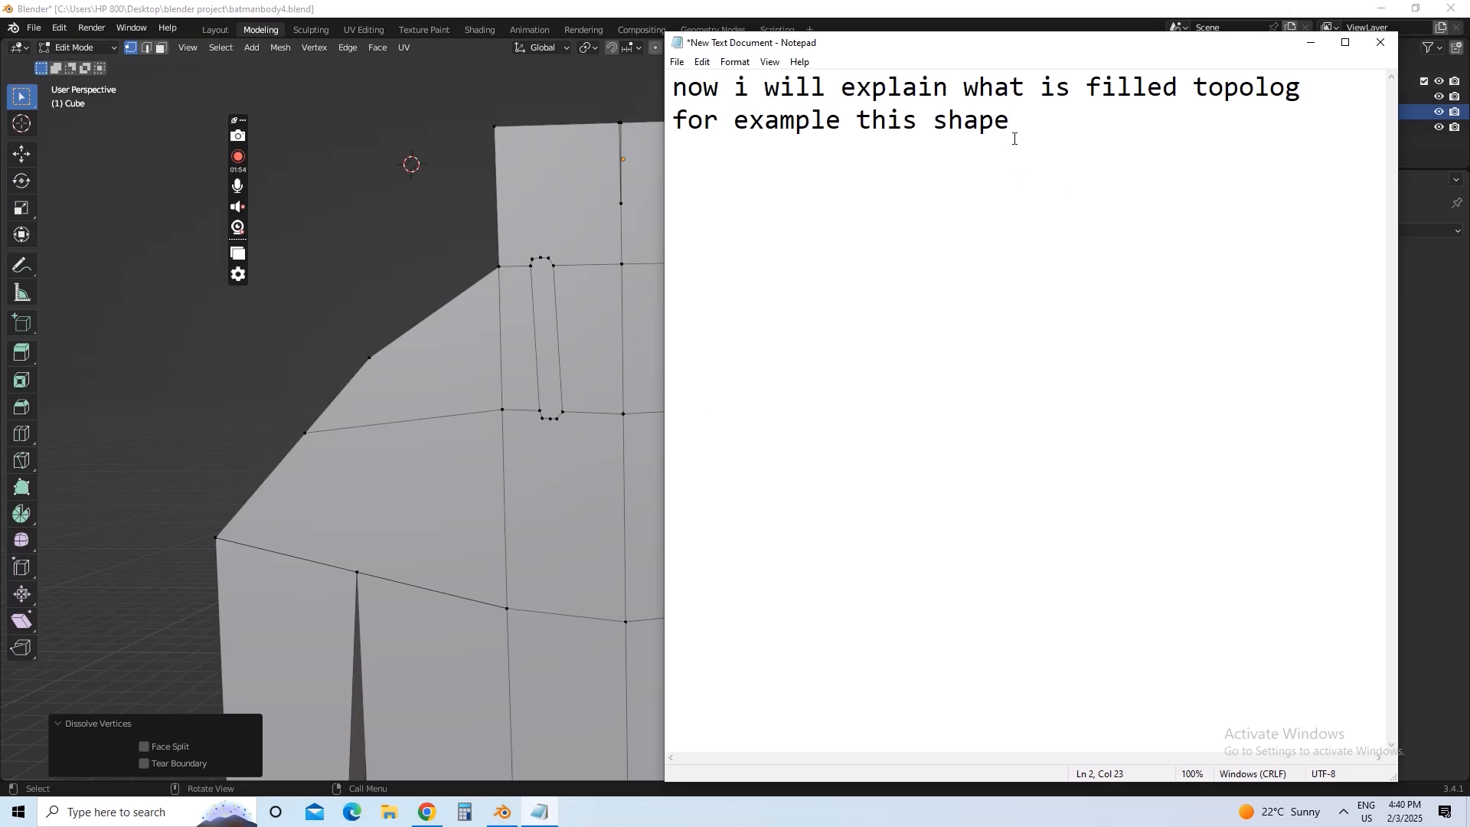
pyautogui.moveTo(1013, 139); pyautogui.dragTo(672, 87)
pyautogui.press('BackSpace')
pyautogui.write('thi')
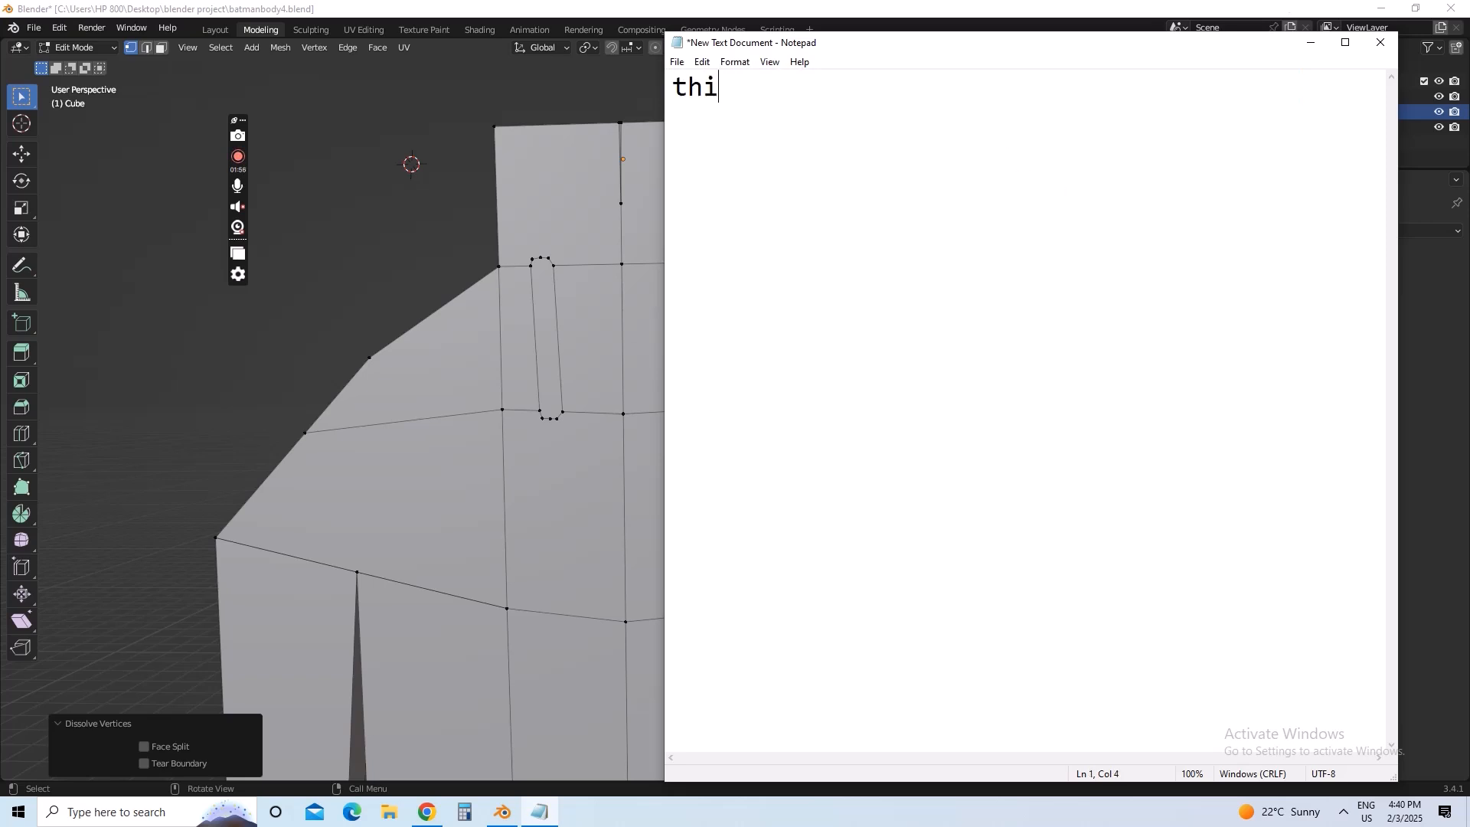
pyautogui.write('s shape is ')
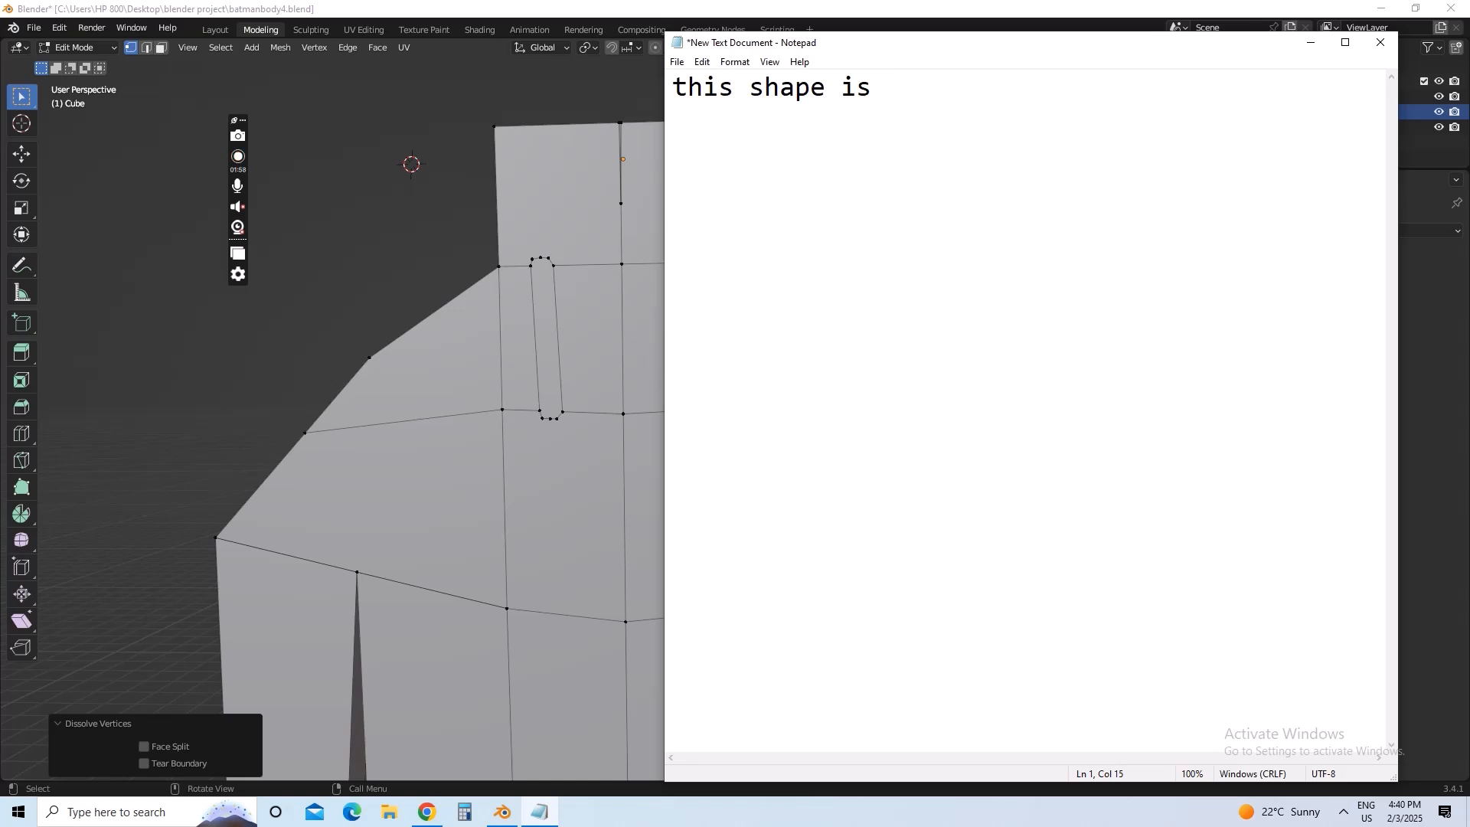
pyautogui.write('only has borde')
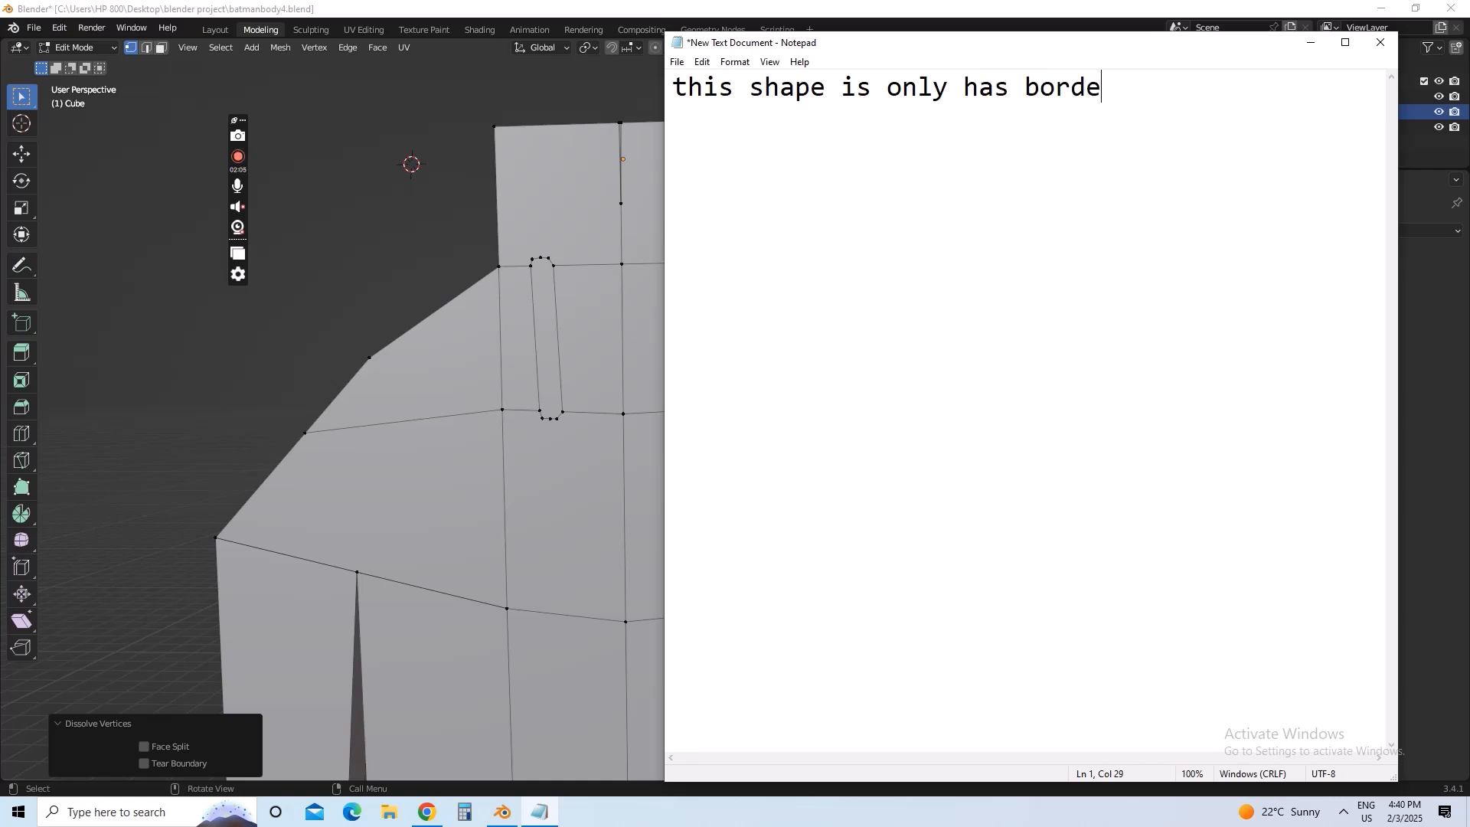
pyautogui.write('rs its empy')
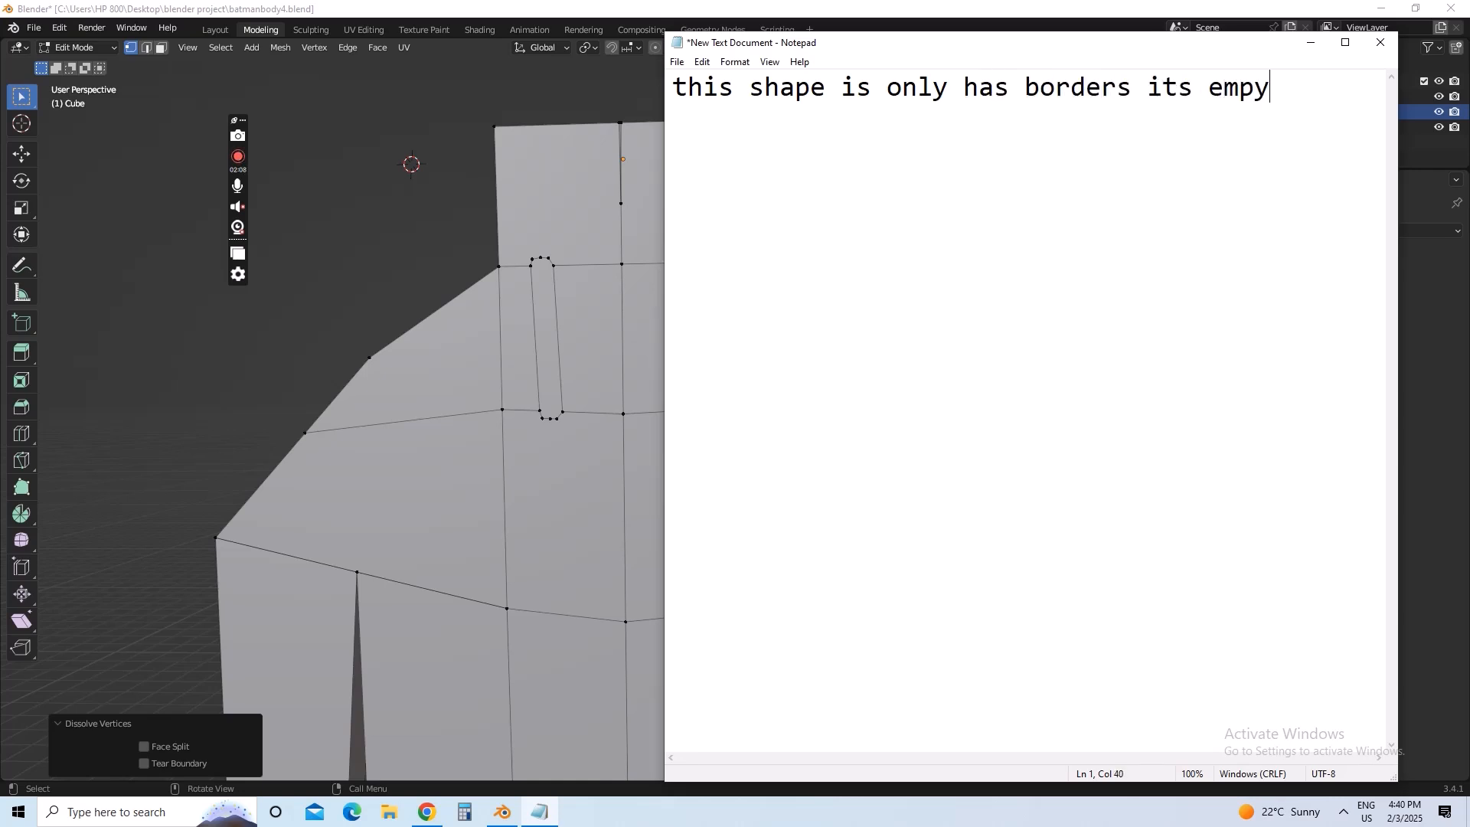
pyautogui.press('BackSpace')
pyautogui.write('y')
pyautogui.press('BackSpace')
pyautogui.write('ty from ')
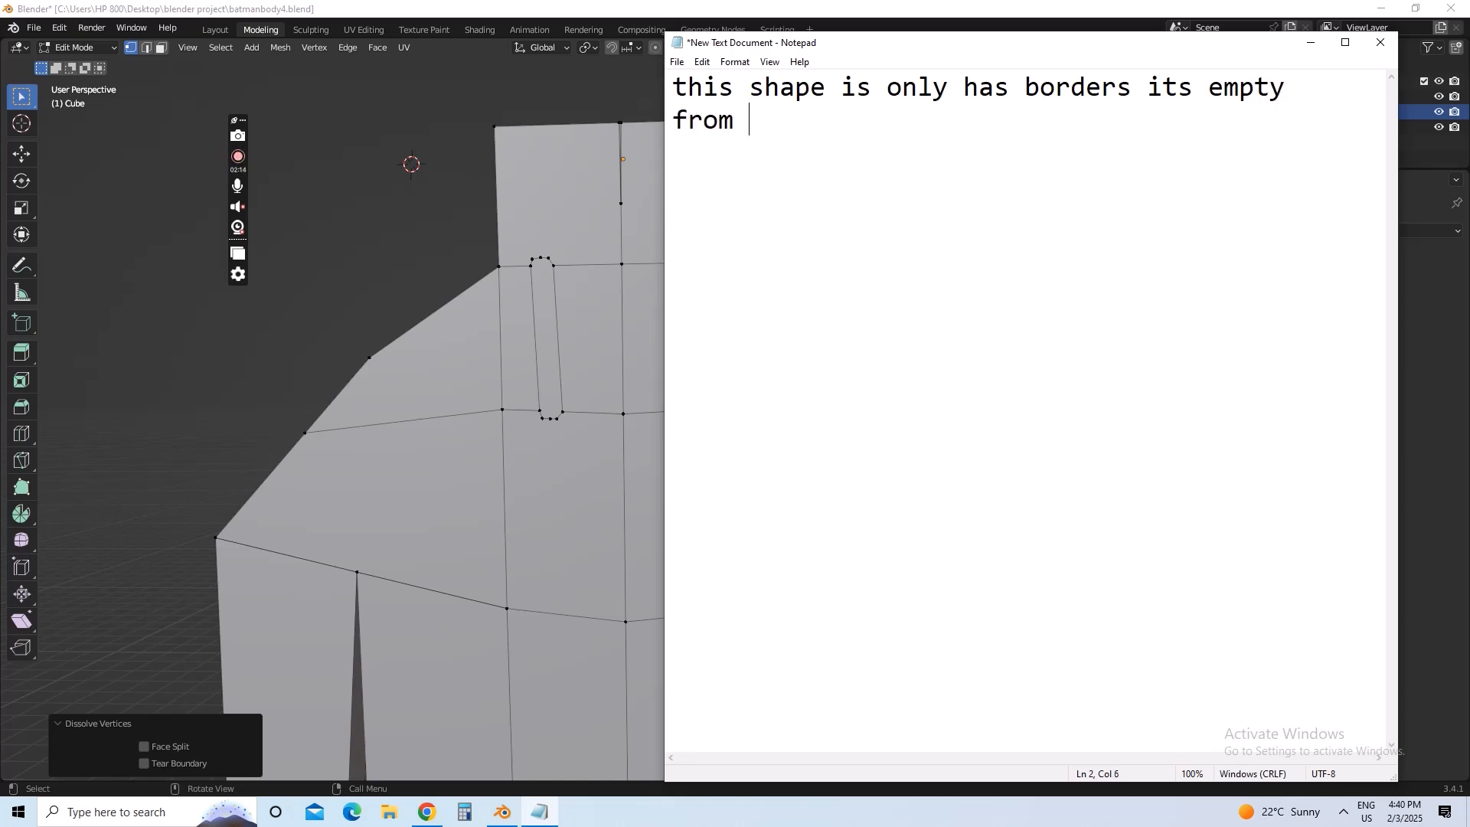
pyautogui.write('inside')
# - Replace both lines of the note with "i will delete this shape"
pyautogui.moveTo(849, 126); pyautogui.dragTo(612, 86)
pyautogui.press('BackSpace')
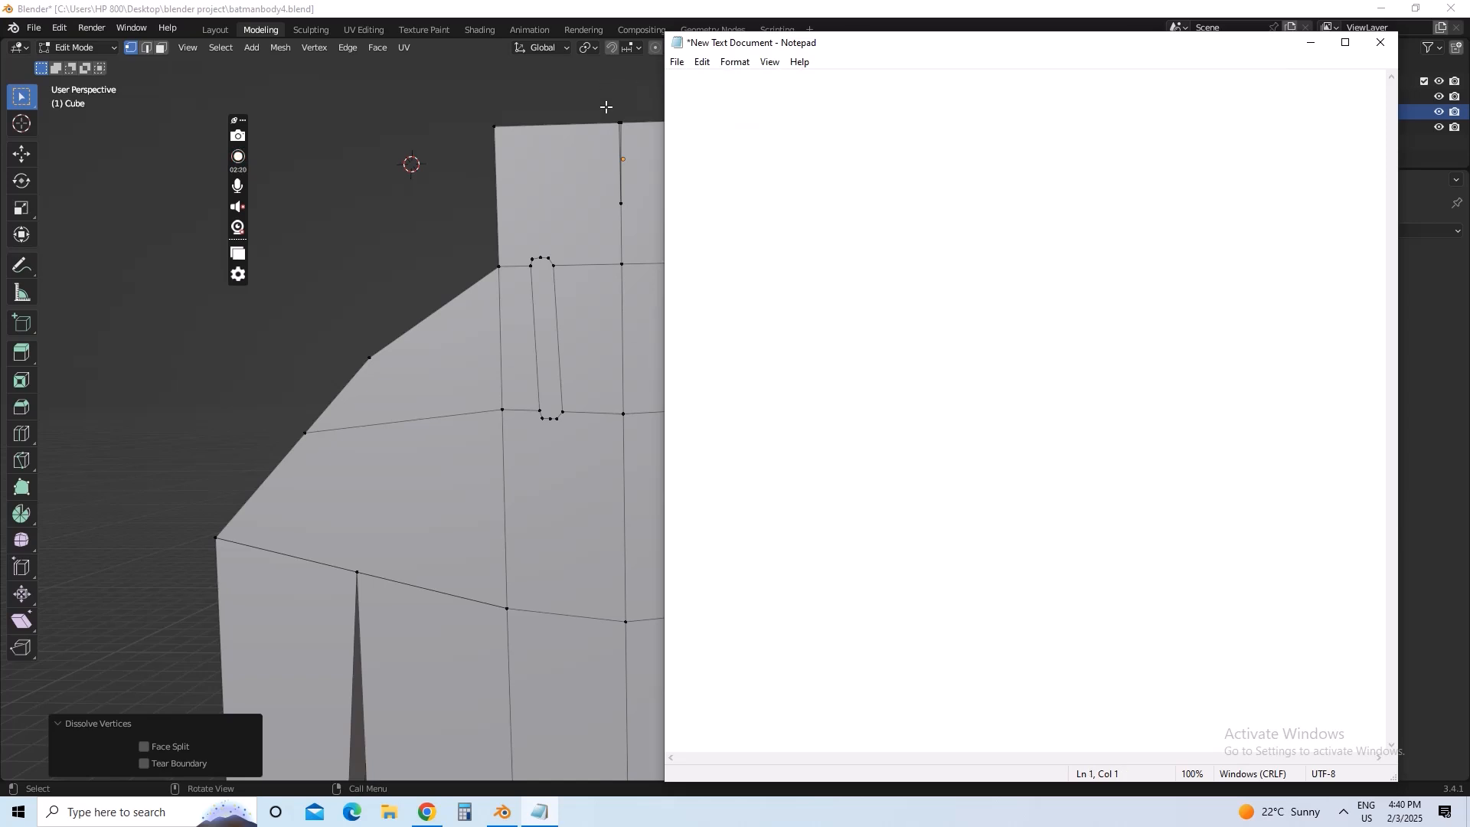
pyautogui.write('i will delete this shape')
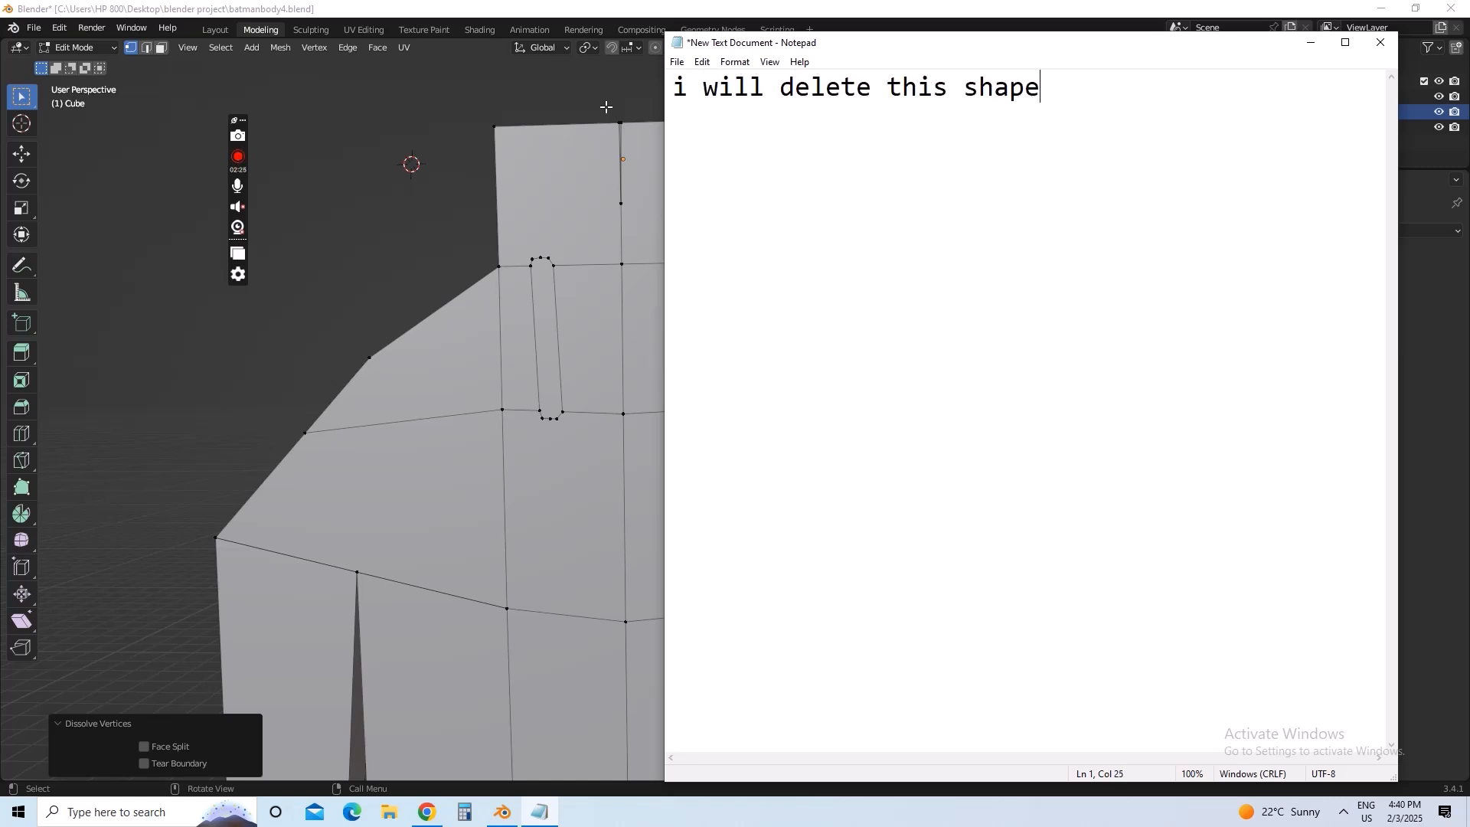
# - Switch to Blender, dissolve the strip's upper end vertices, and reconnect the neck-base corner to the center vertex with a new edge
pyautogui.click(492, 250)
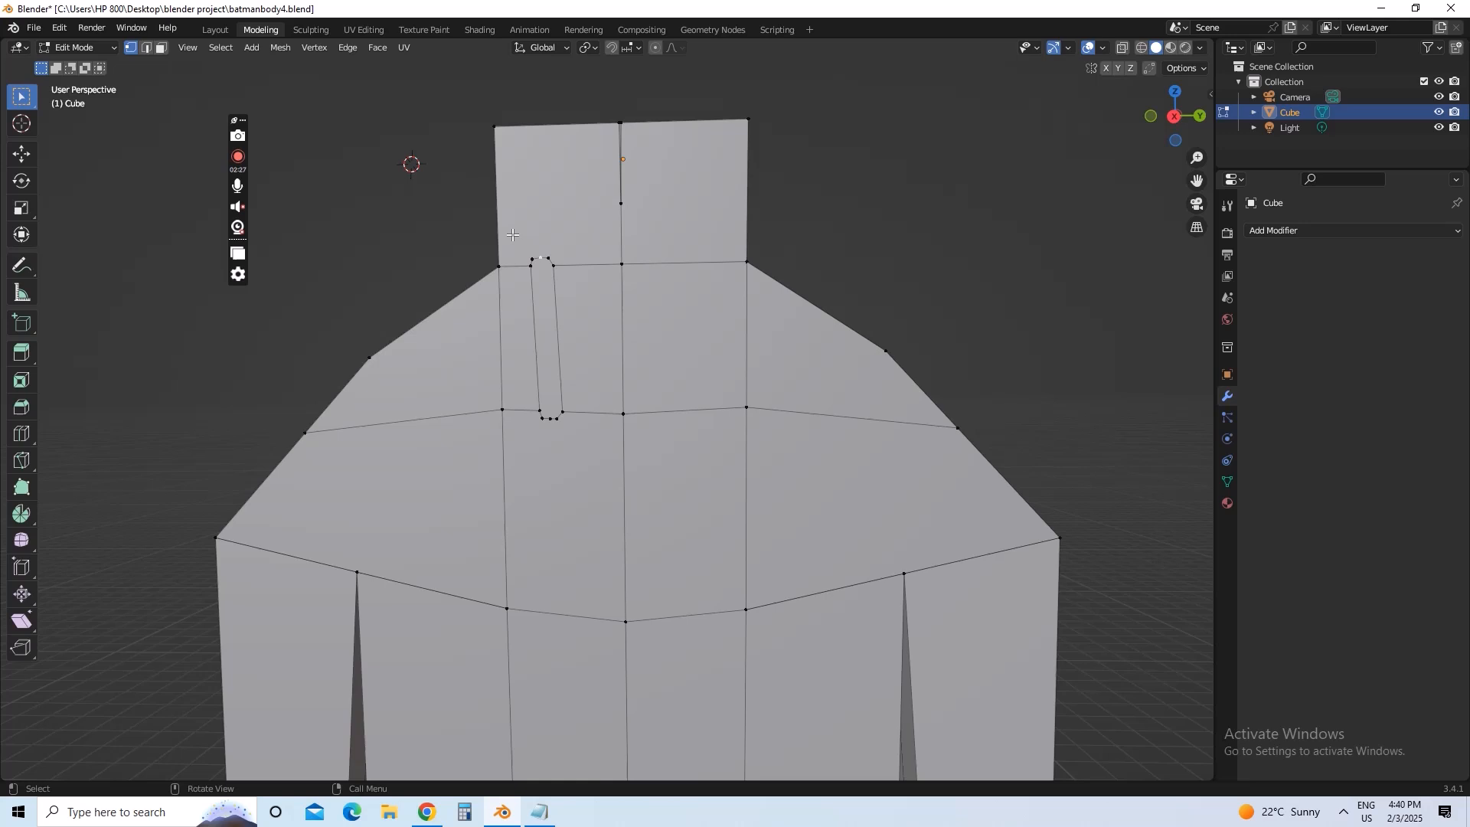
pyautogui.moveTo(513, 235); pyautogui.dragTo(564, 280)
pyautogui.rightClick(565, 265)
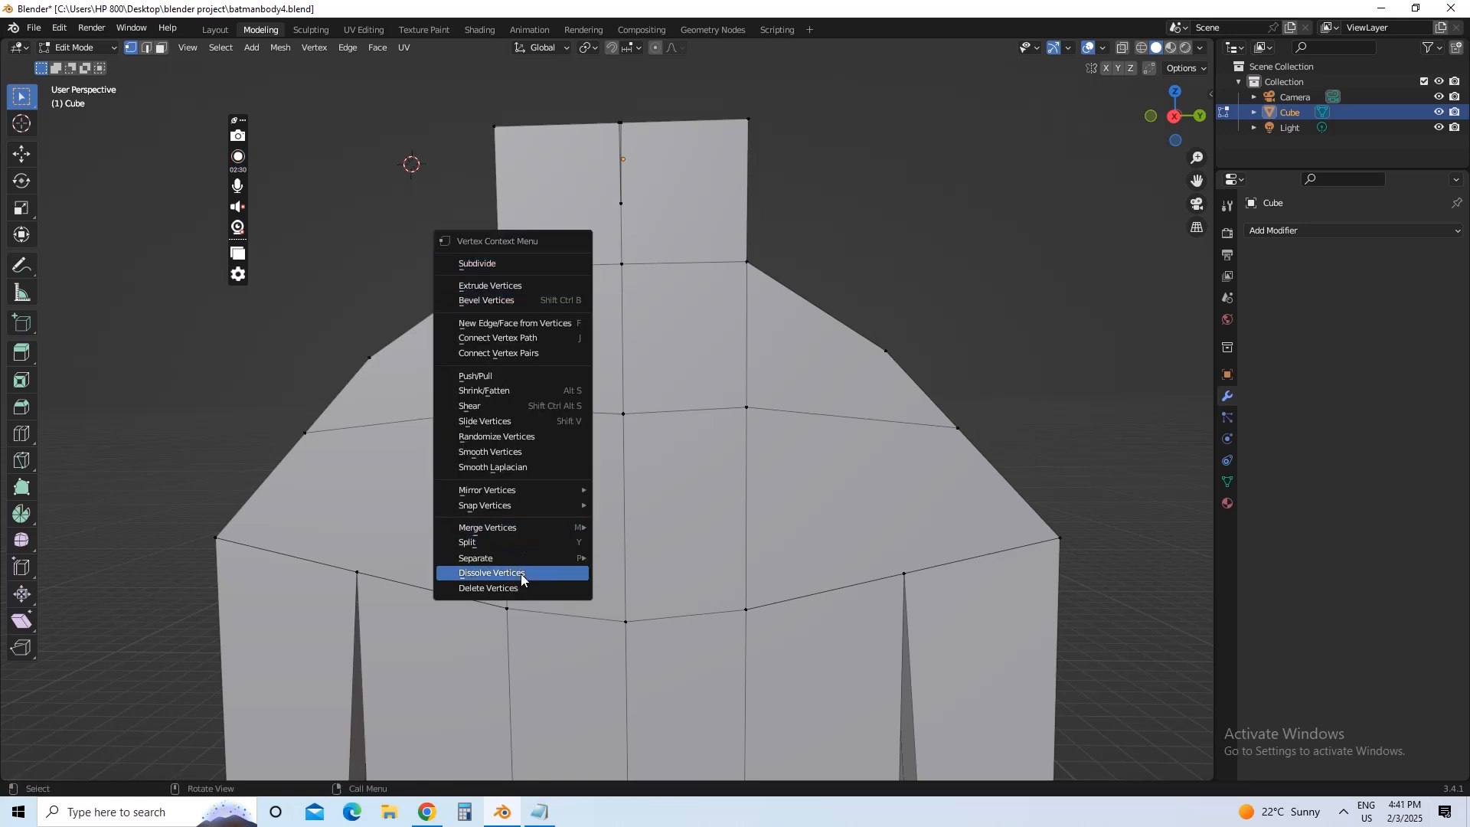
pyautogui.click(520, 574)
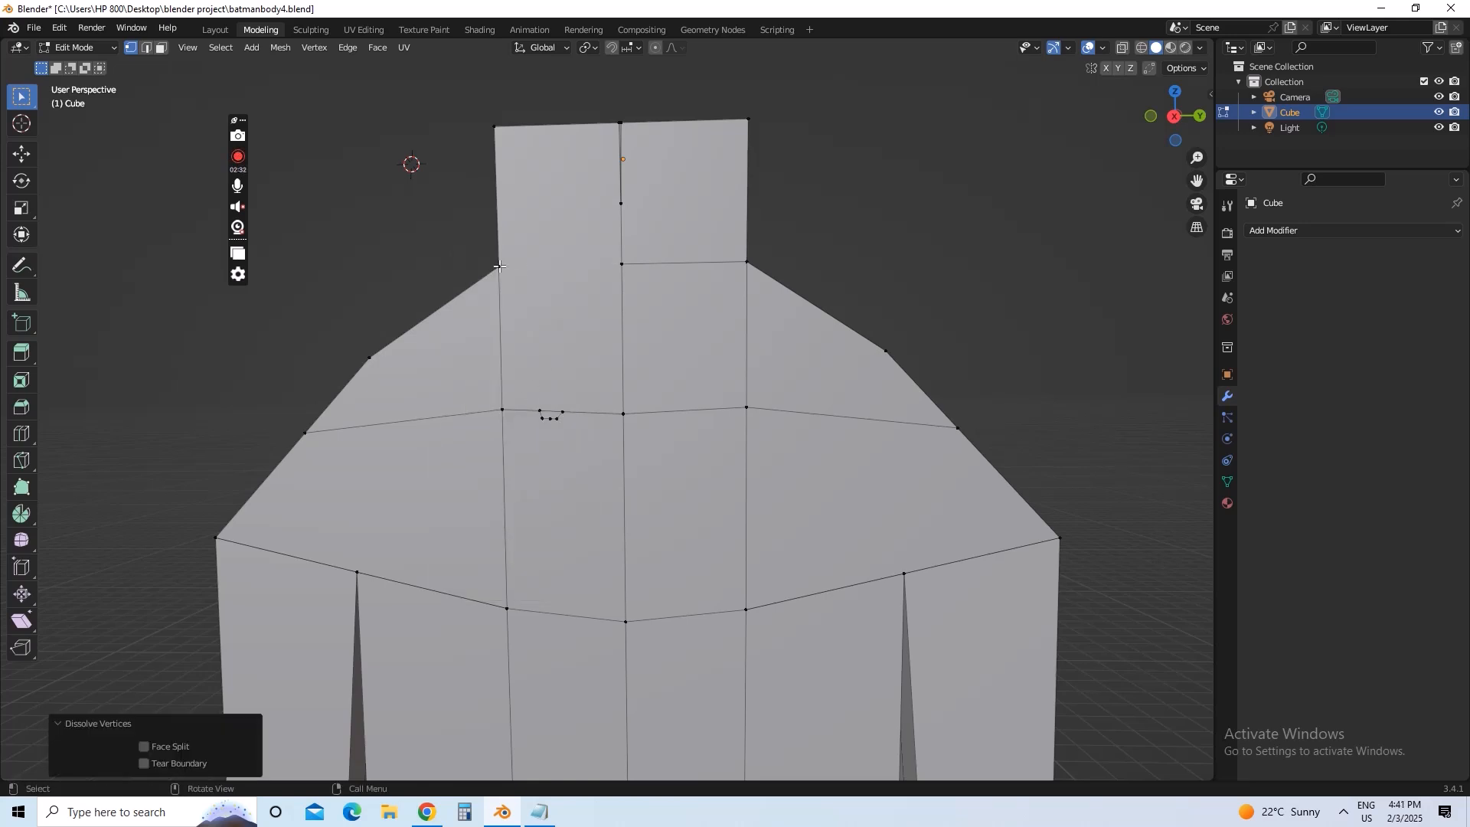
pyautogui.keyDown('shift'); pyautogui.click(499, 266); pyautogui.keyUp('shift')
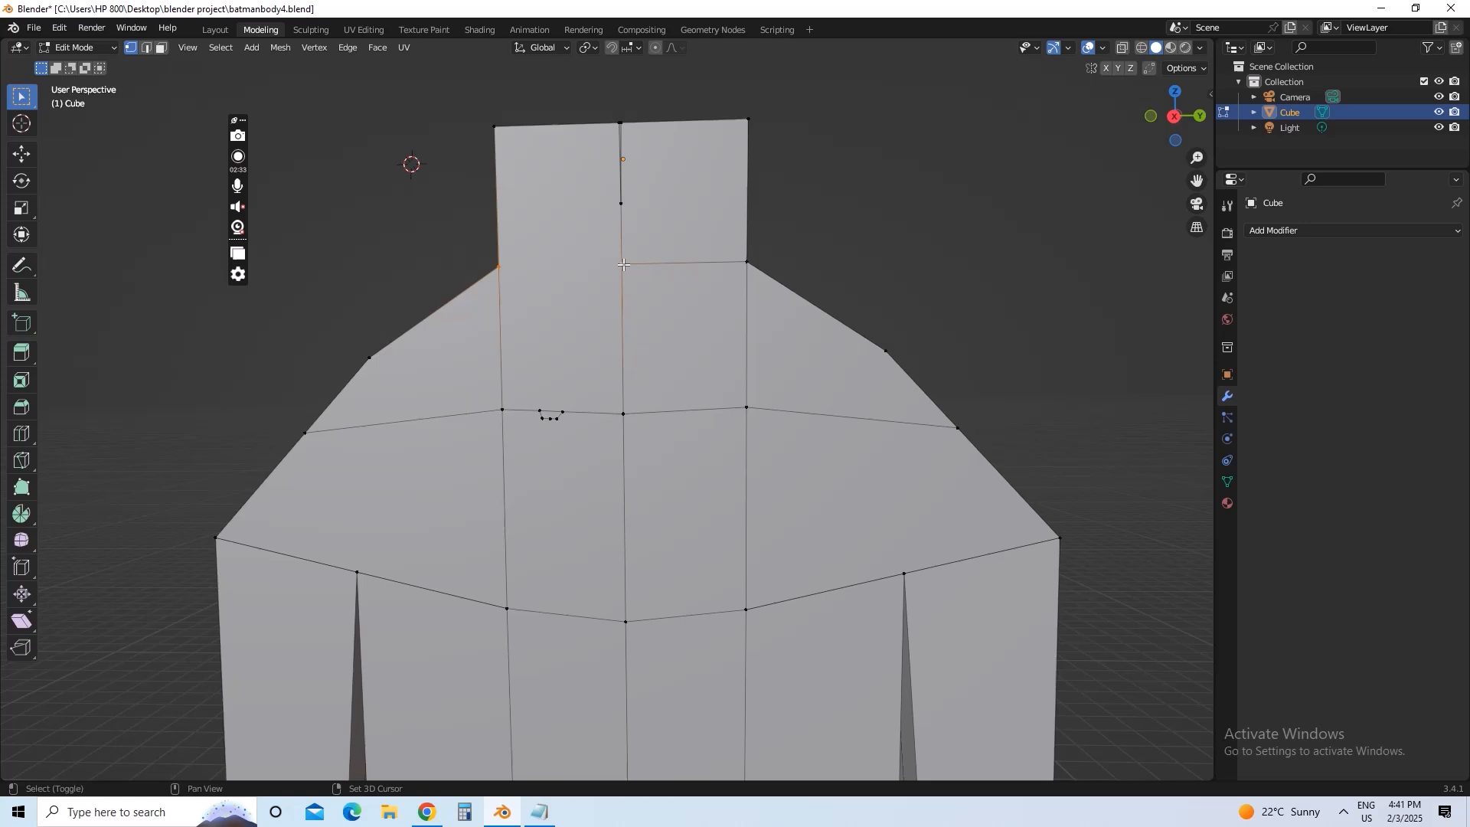
pyautogui.rightClick(623, 265)
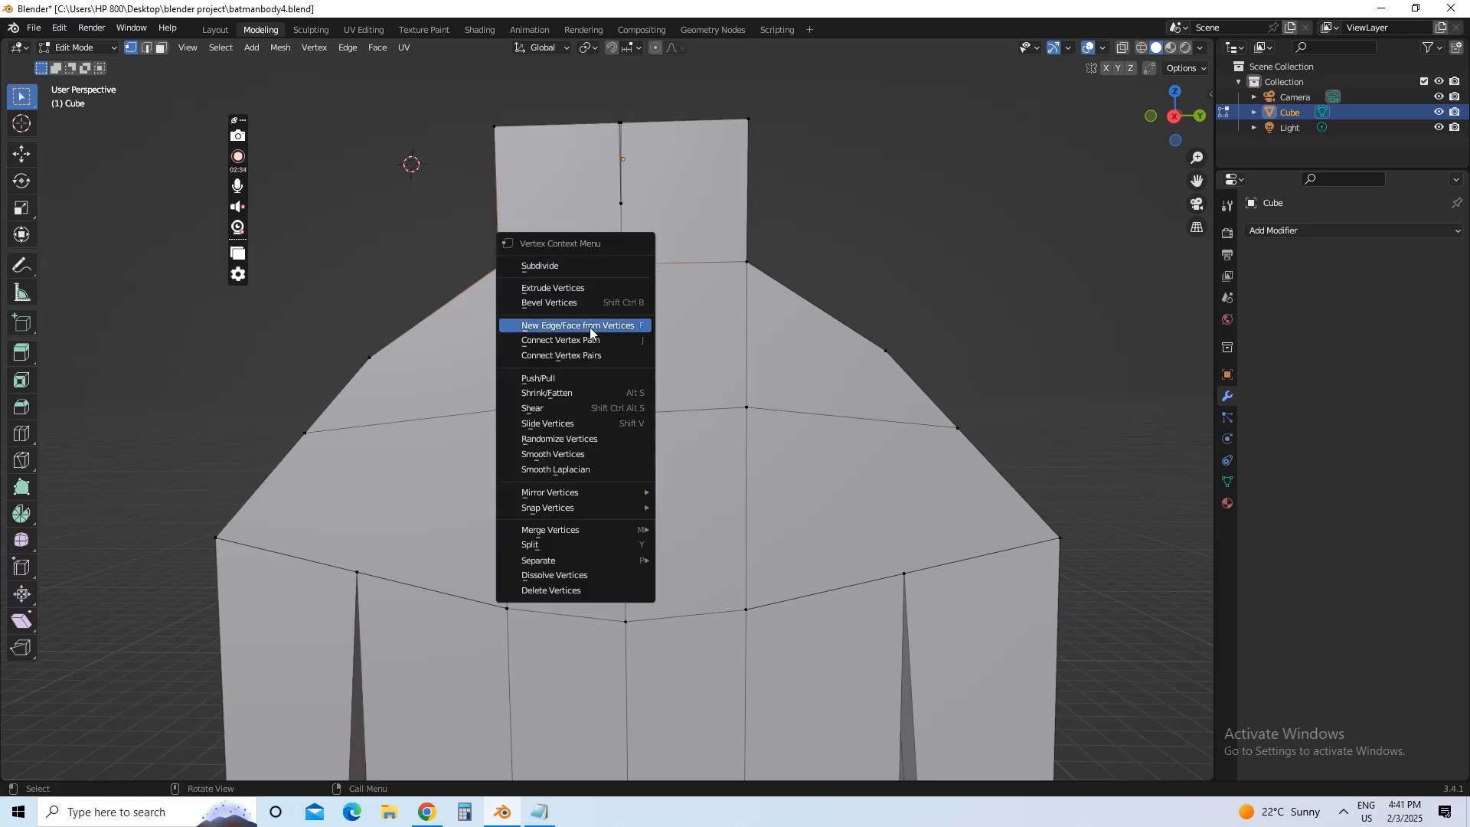
pyautogui.click(594, 327)
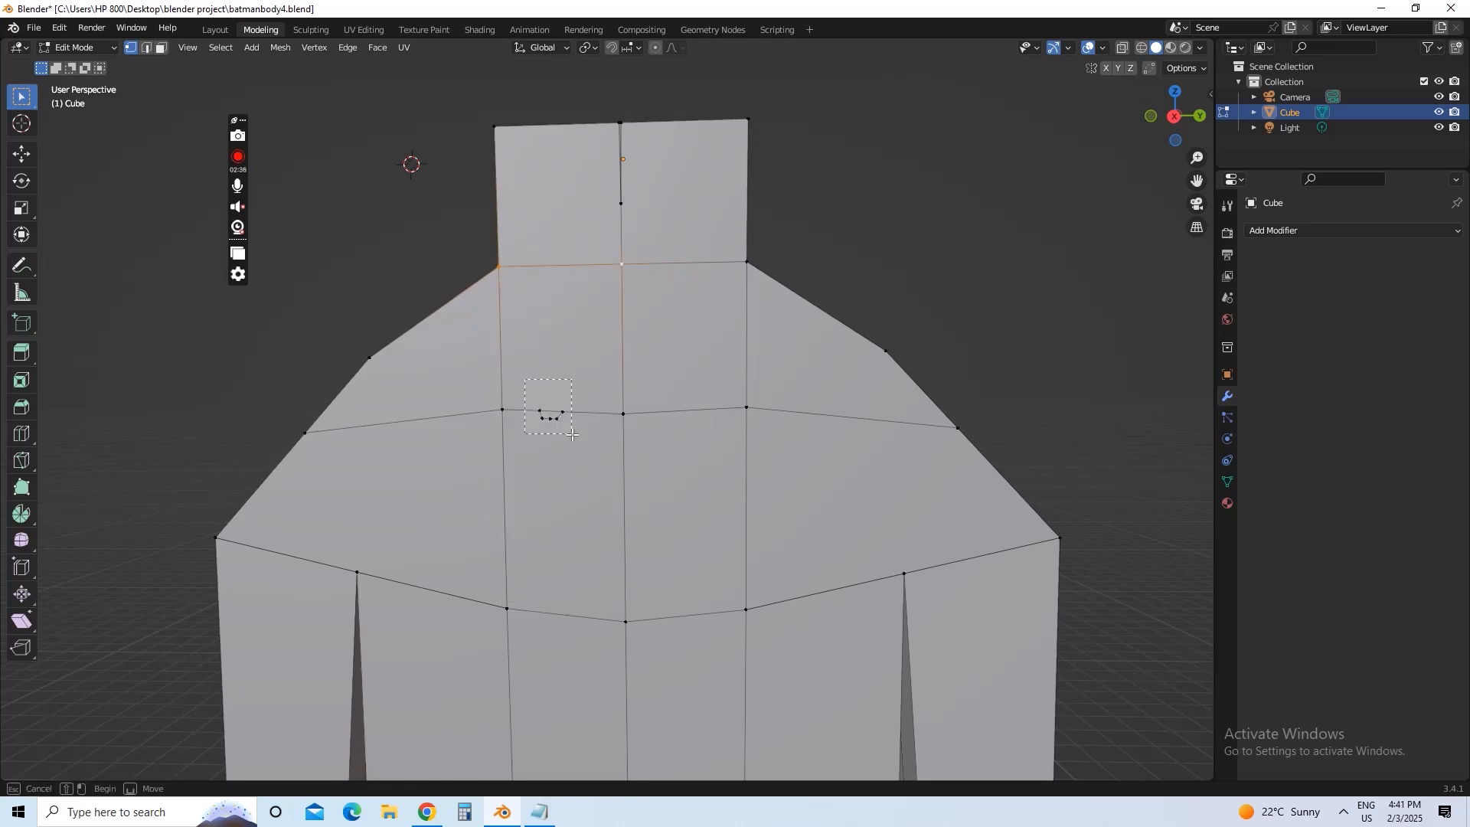
# - Dissolve the remaining lower-end vertices of the strip and restore the chest edge between the side and center vertices
pyautogui.rightClick(560, 398)
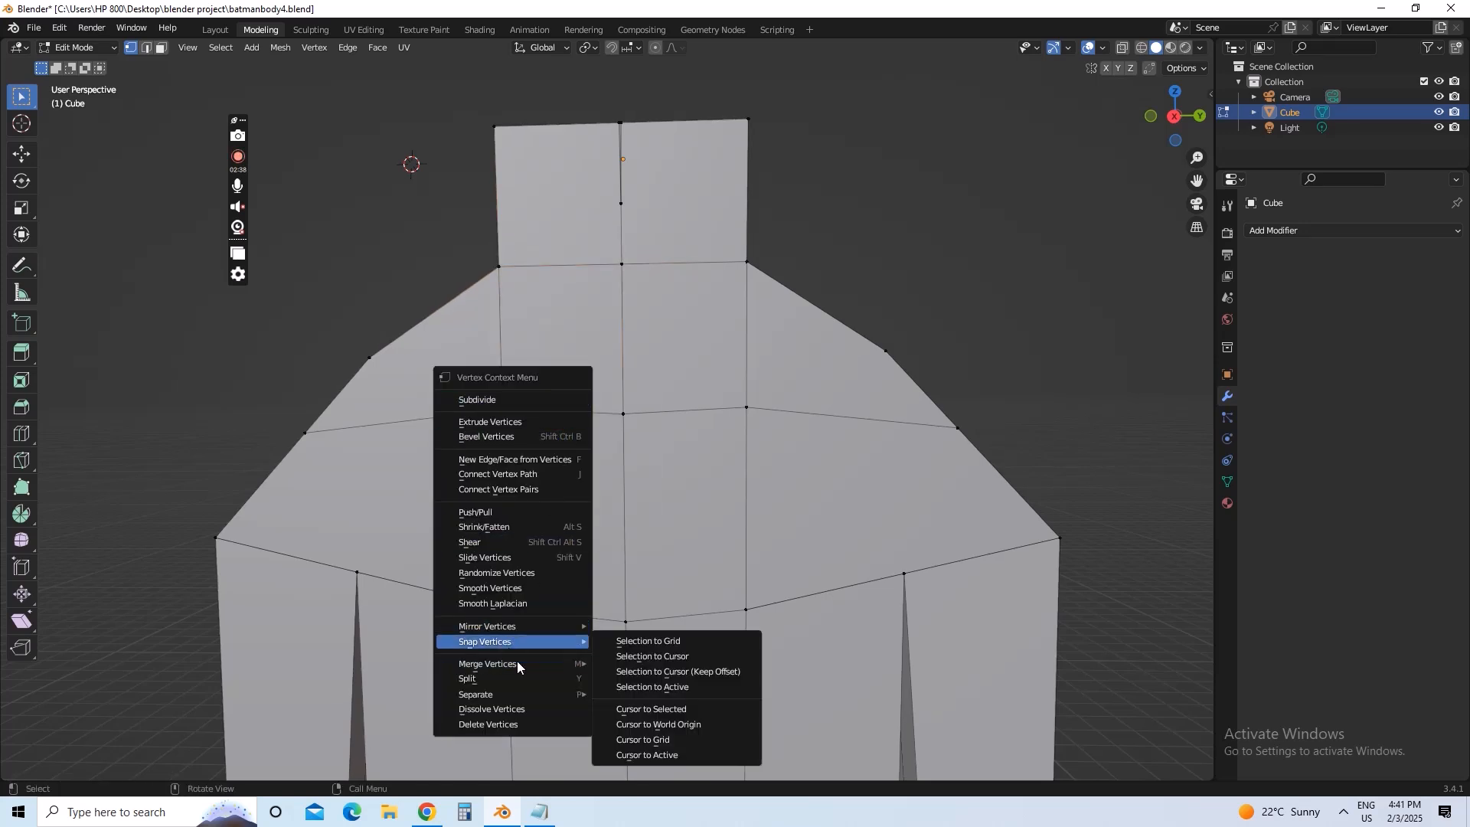
pyautogui.click(517, 709)
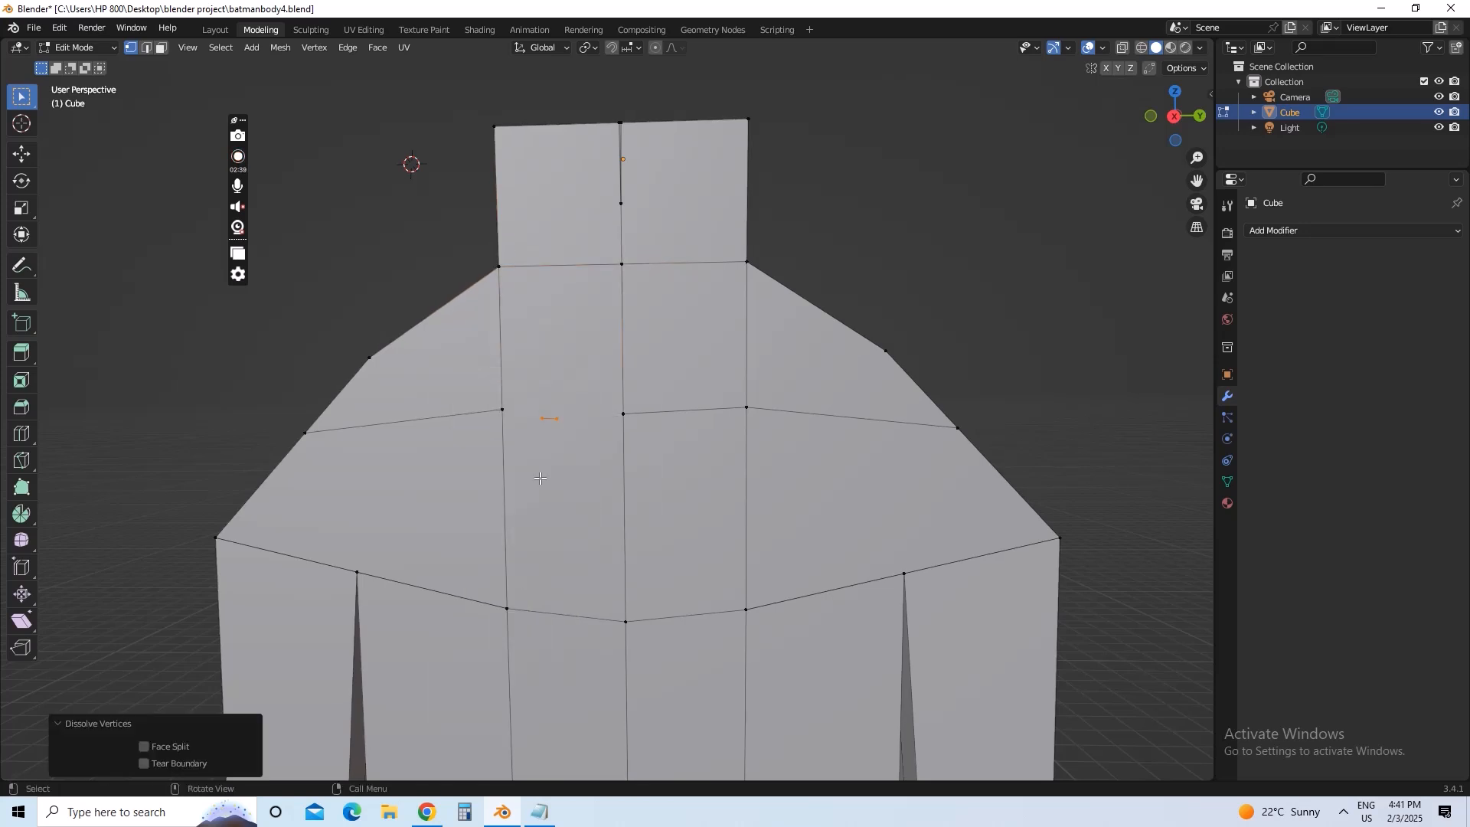
pyautogui.rightClick(545, 416)
pyautogui.click(492, 741)
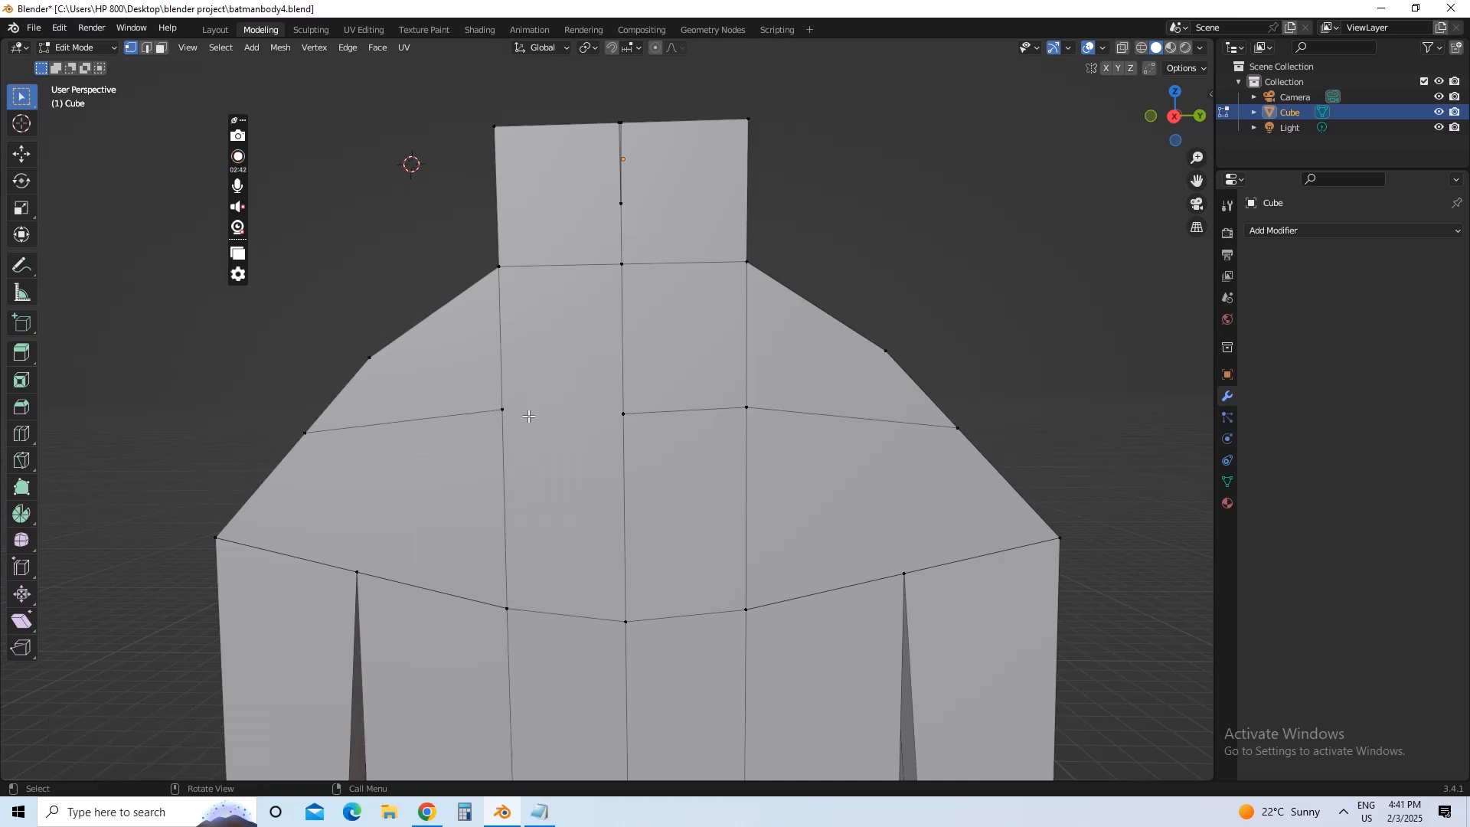
pyautogui.click(502, 410)
pyautogui.keyDown('shift'); pyautogui.click(623, 414); pyautogui.keyUp('shift')
pyautogui.rightClick(619, 411)
pyautogui.click(599, 476)
pyautogui.scroll(-1, 954, 262)
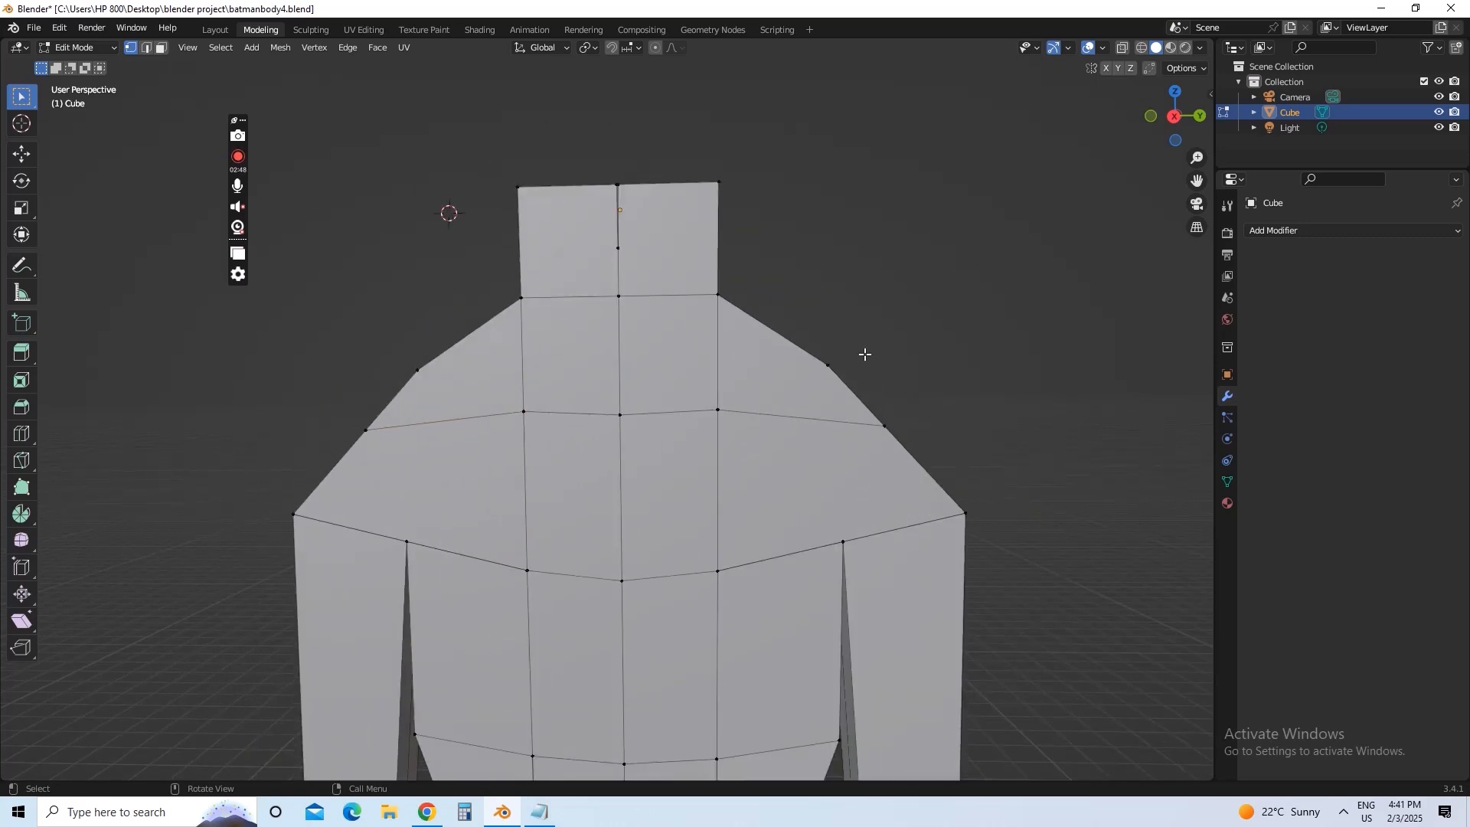
# - Save the cleaned-up body model to the existing batmanbody4.blend file
pyautogui.click(34, 28)
pyautogui.click(69, 128)
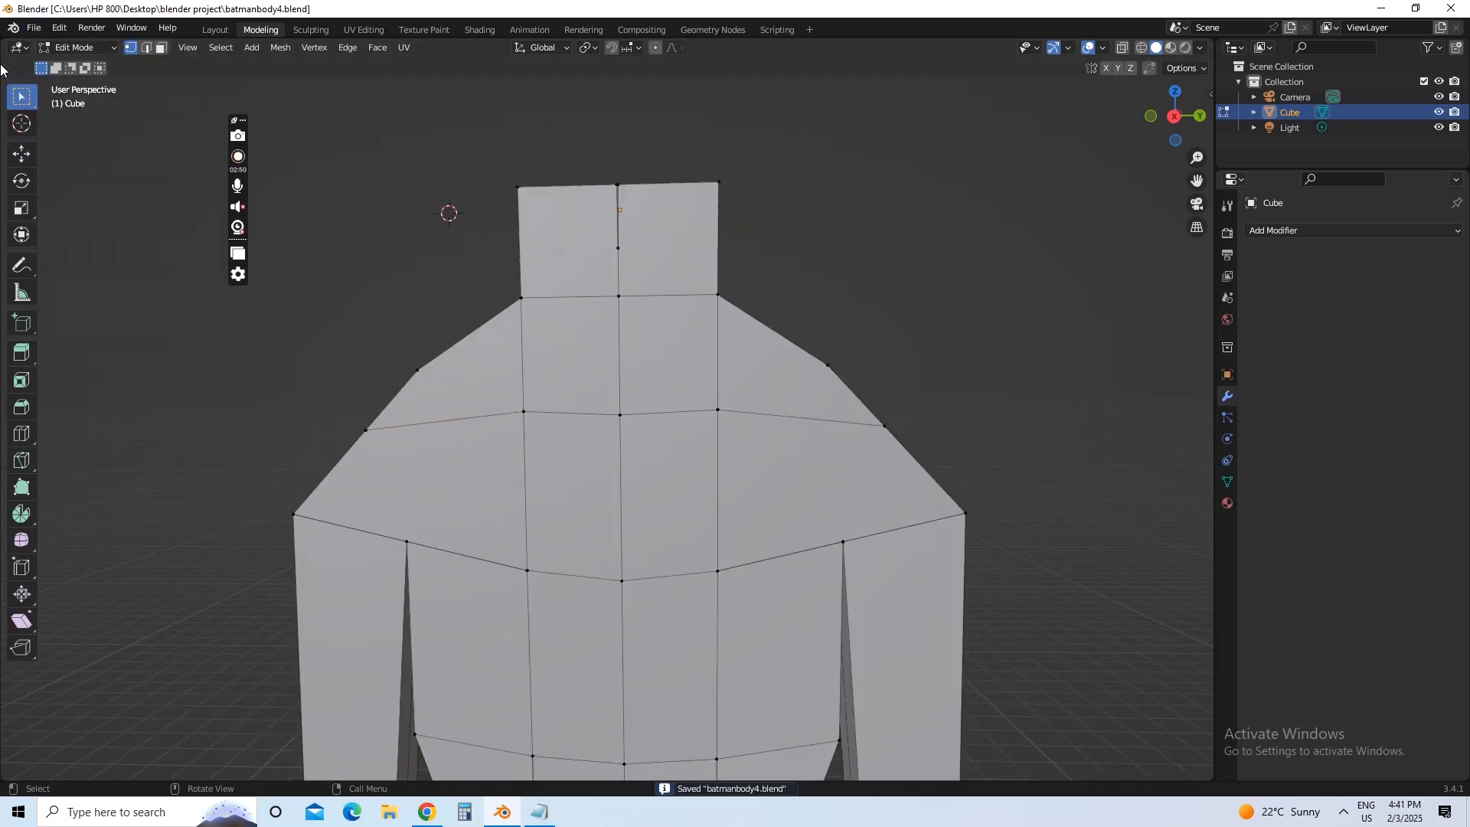
pyautogui.click(34, 28)
pyautogui.click(77, 128)
pyautogui.click(39, 30)
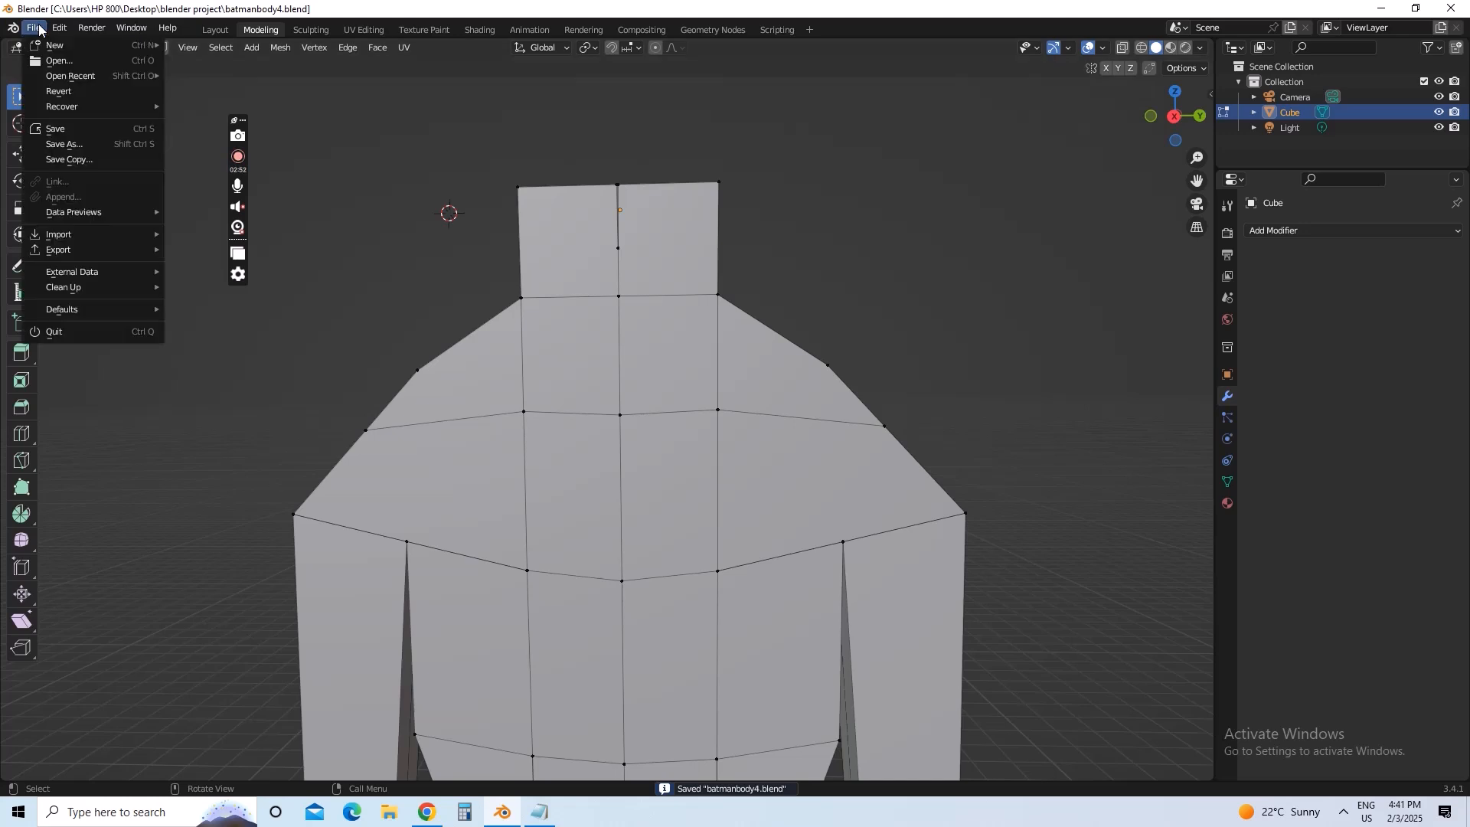
pyautogui.click(67, 127)
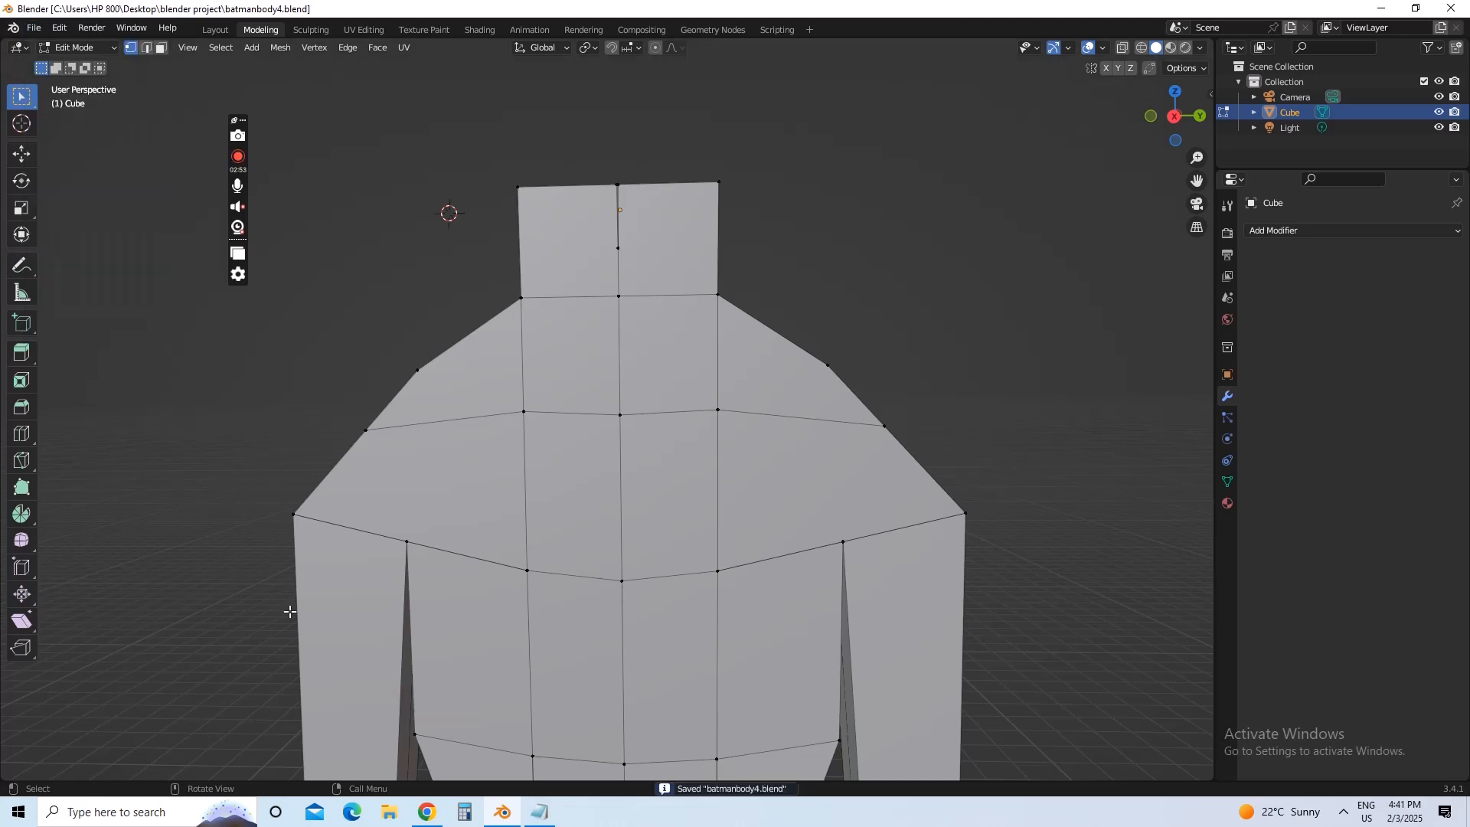
# - Switch to Notepad and replace the note with "now what is filled topology"
pyautogui.click(540, 811)
pyautogui.hotkey('ctrl', 'a')
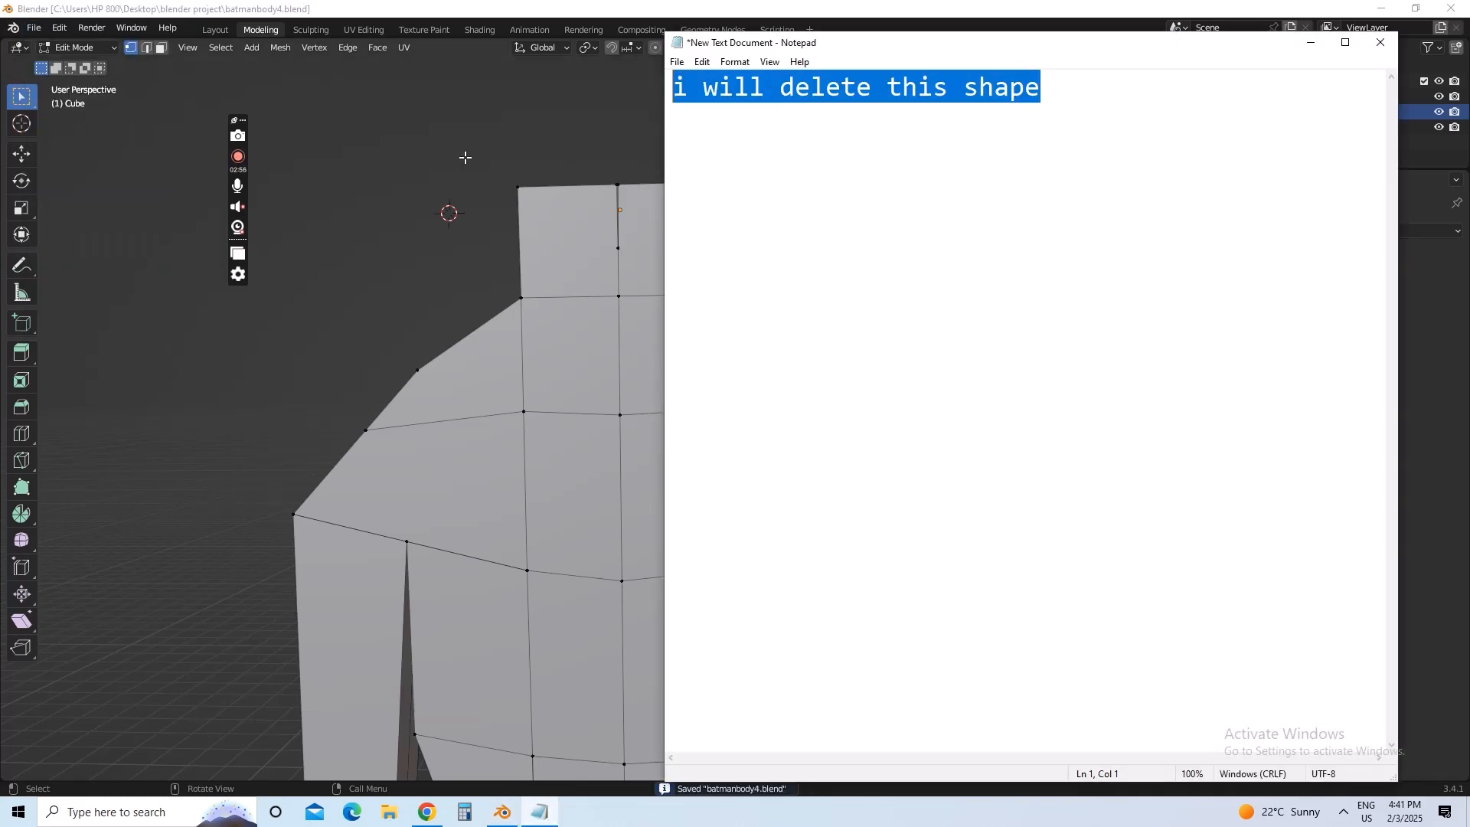
pyautogui.press('BackSpace')
pyautogui.write('now wha')
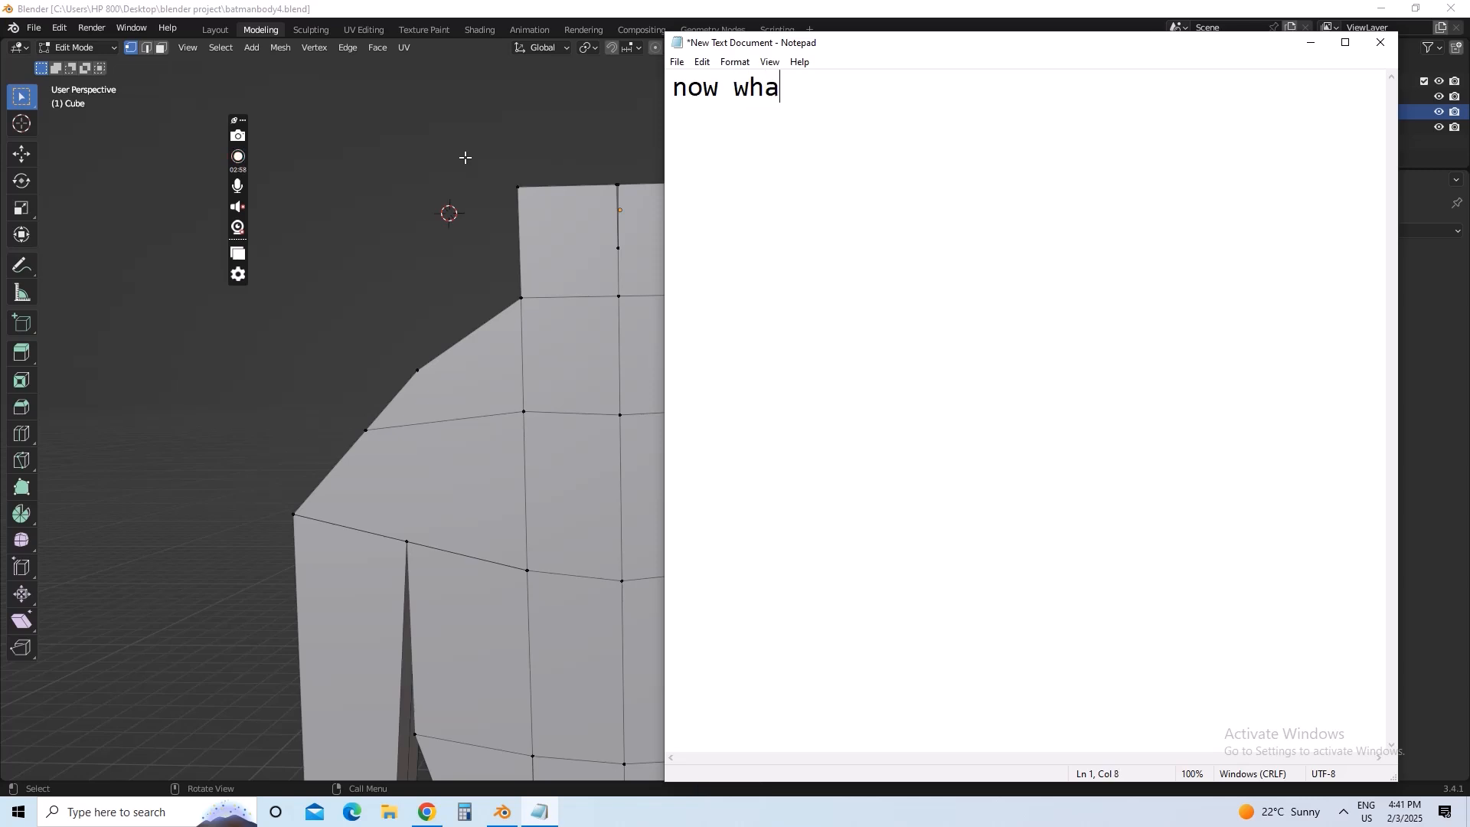
pyautogui.write('t is fi')
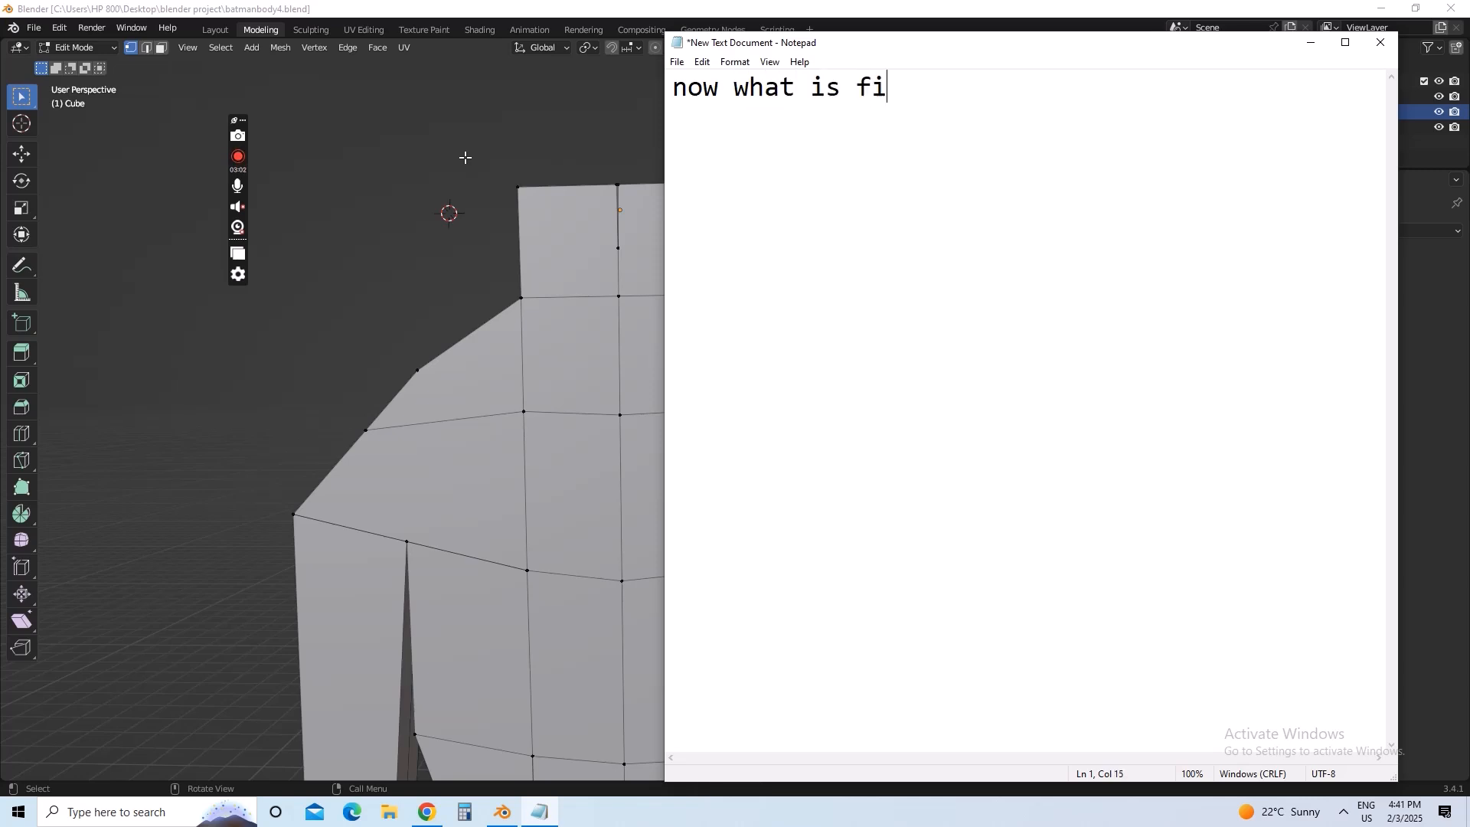
pyautogui.press('BackSpace')
pyautogui.press('BackSpace')
pyautogui.press('BackSpace')
pyautogui.press('BackSpace')
pyautogui.press('BackSpace')
pyautogui.press('BackSpace')
pyautogui.press('BackSpace')
pyautogui.press('BackSpace')
pyautogui.press('BackSpace')
pyautogui.press('BackSpace')
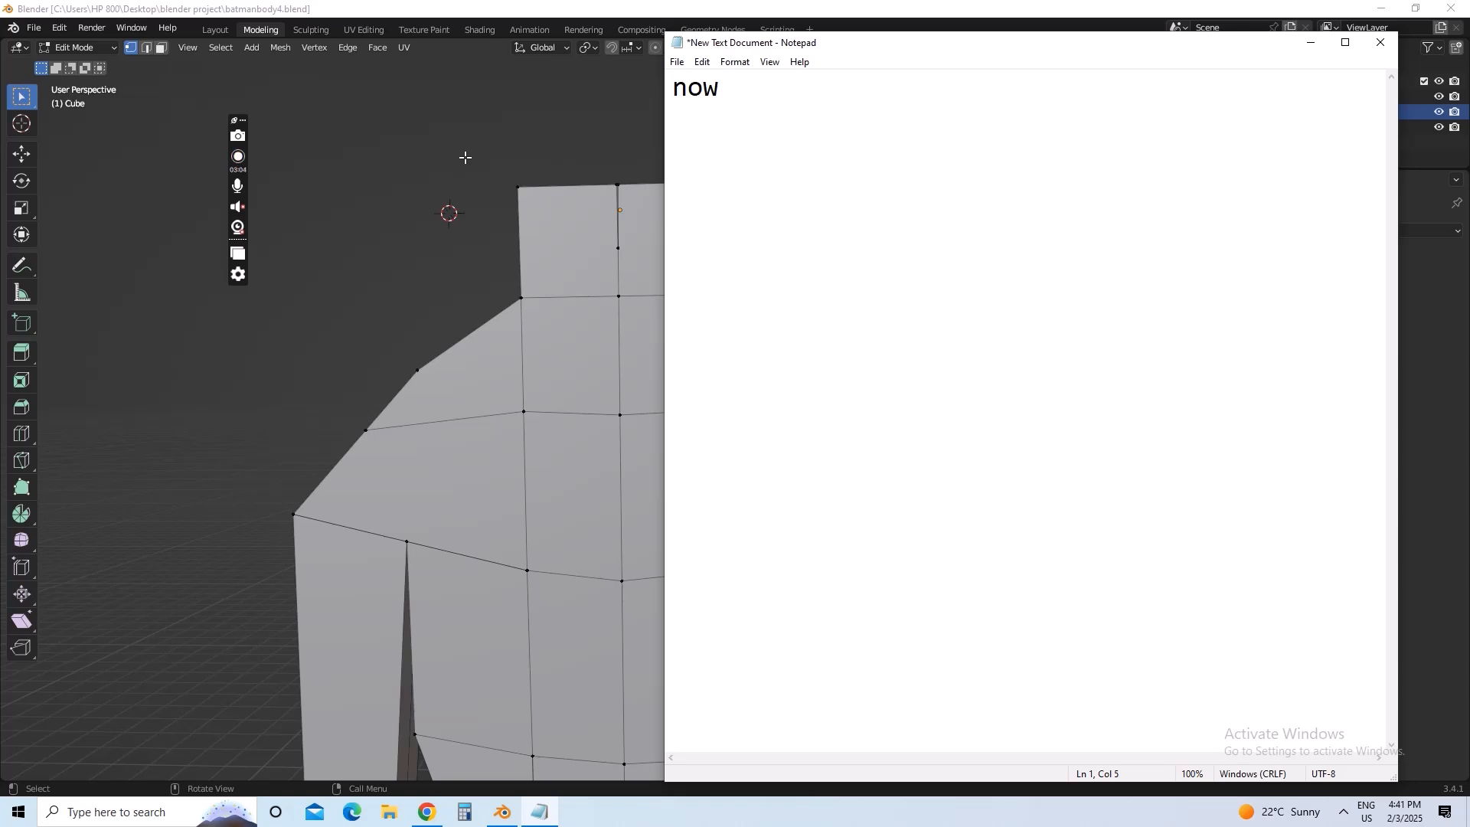
pyautogui.write('what is fi')
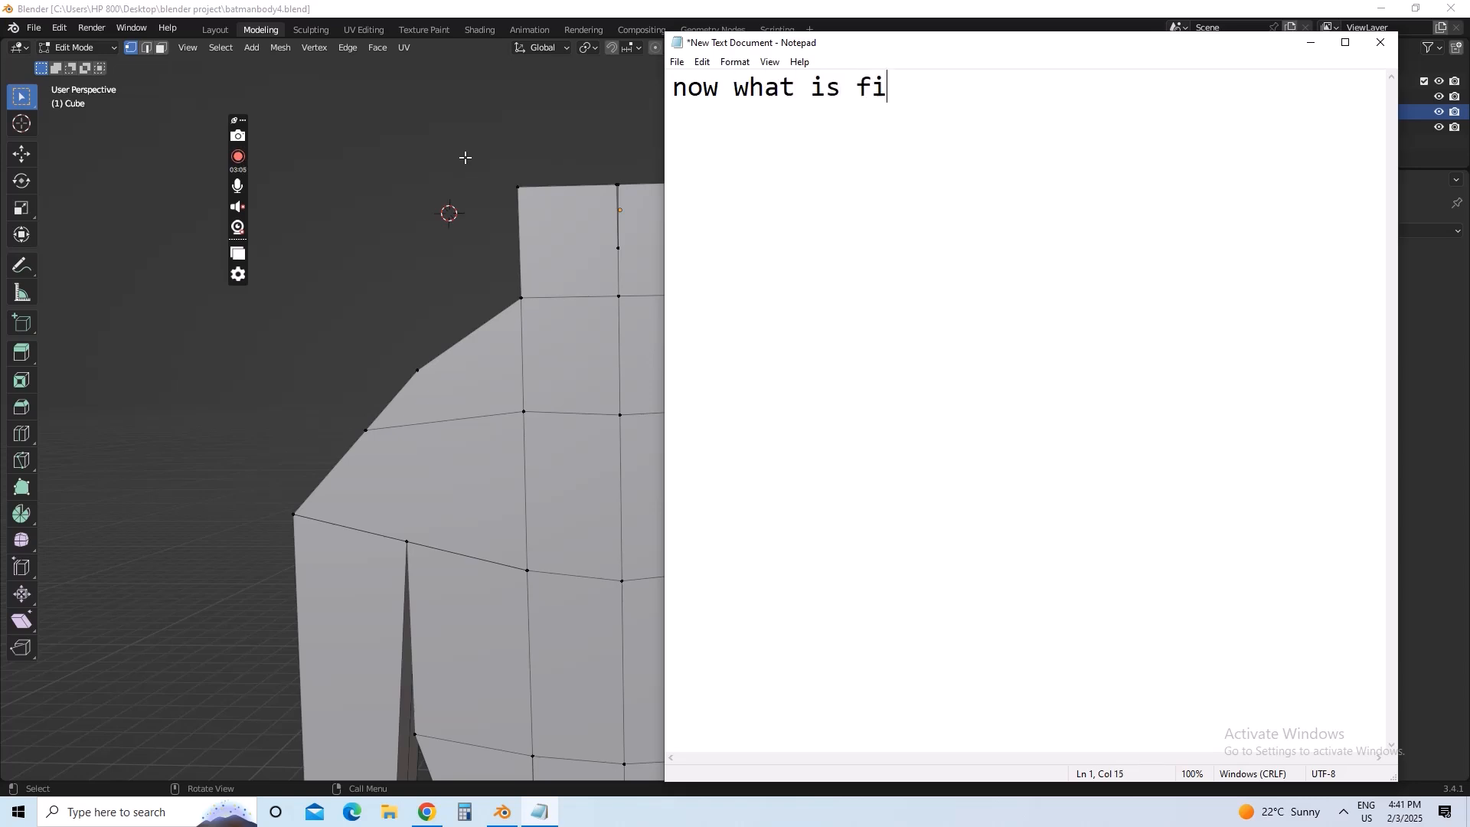
pyautogui.write('lled topology')
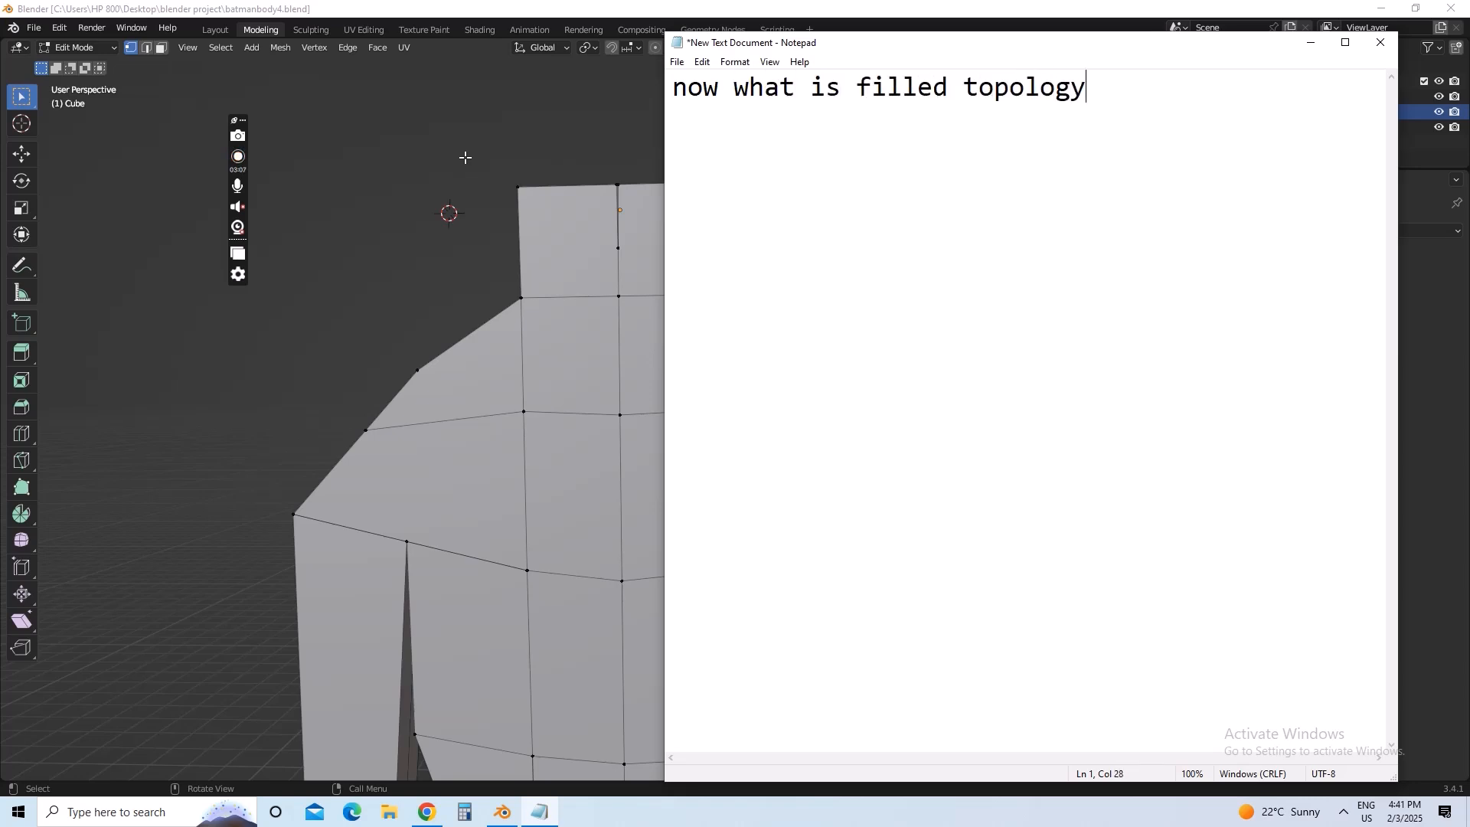
# - Clear the note and write "i will make this shape" instead
pyautogui.press('BackSpace')
pyautogui.press('BackSpace')
pyautogui.press('BackSpace')
pyautogui.press('BackSpace')
pyautogui.press('BackSpace')
pyautogui.press('BackSpace')
pyautogui.press('BackSpace')
pyautogui.press('BackSpace')
pyautogui.press('BackSpace')
pyautogui.press('BackSpace')
pyautogui.press('BackSpace')
pyautogui.press('BackSpace')
pyautogui.press('BackSpace')
pyautogui.press('BackSpace')
pyautogui.press('BackSpace')
pyautogui.press('BackSpace')
pyautogui.press('BackSpace')
pyautogui.press('BackSpace')
pyautogui.press('BackSpace')
pyautogui.press('BackSpace')
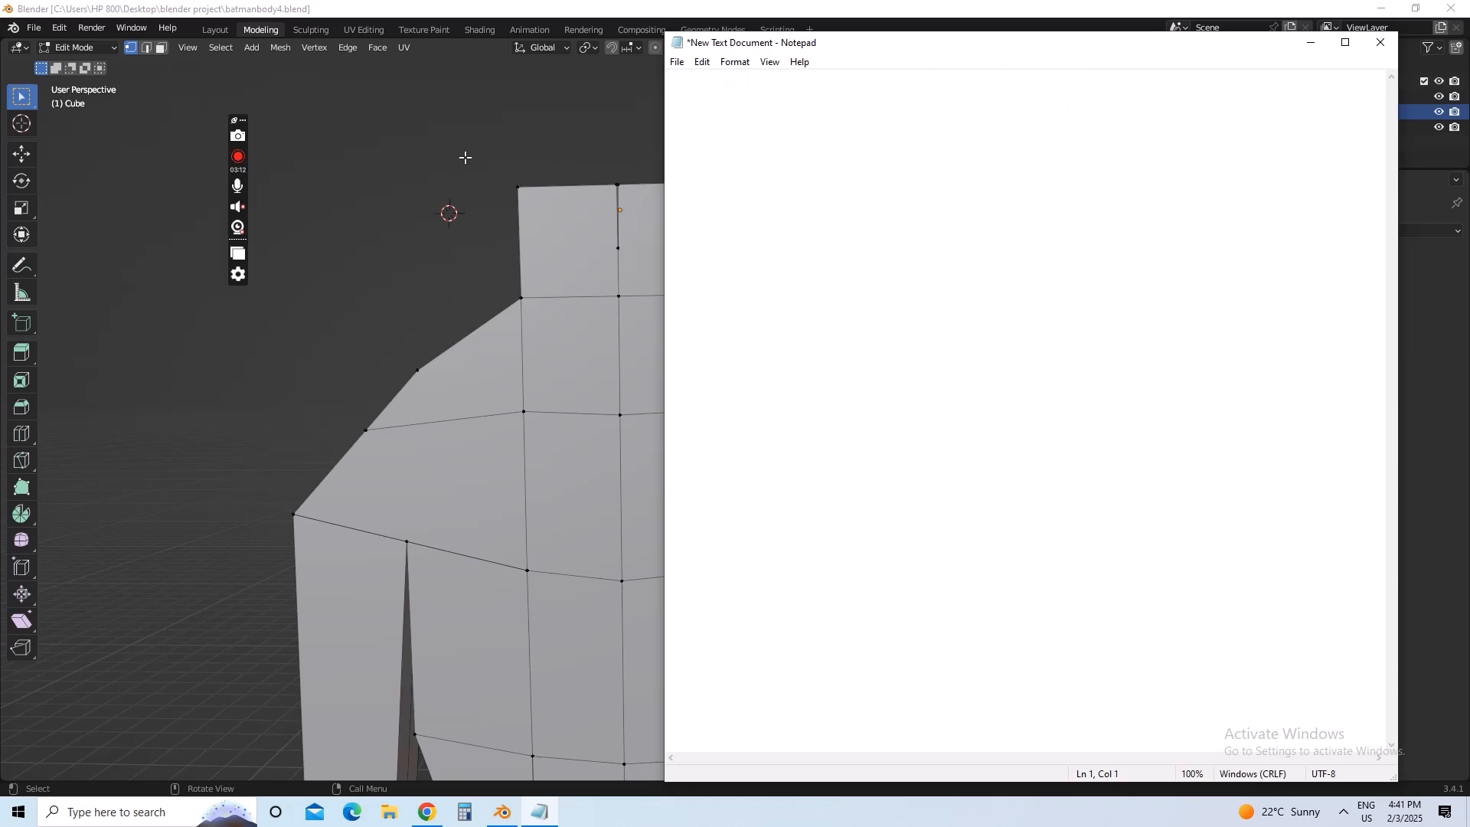
pyautogui.write('i will make')
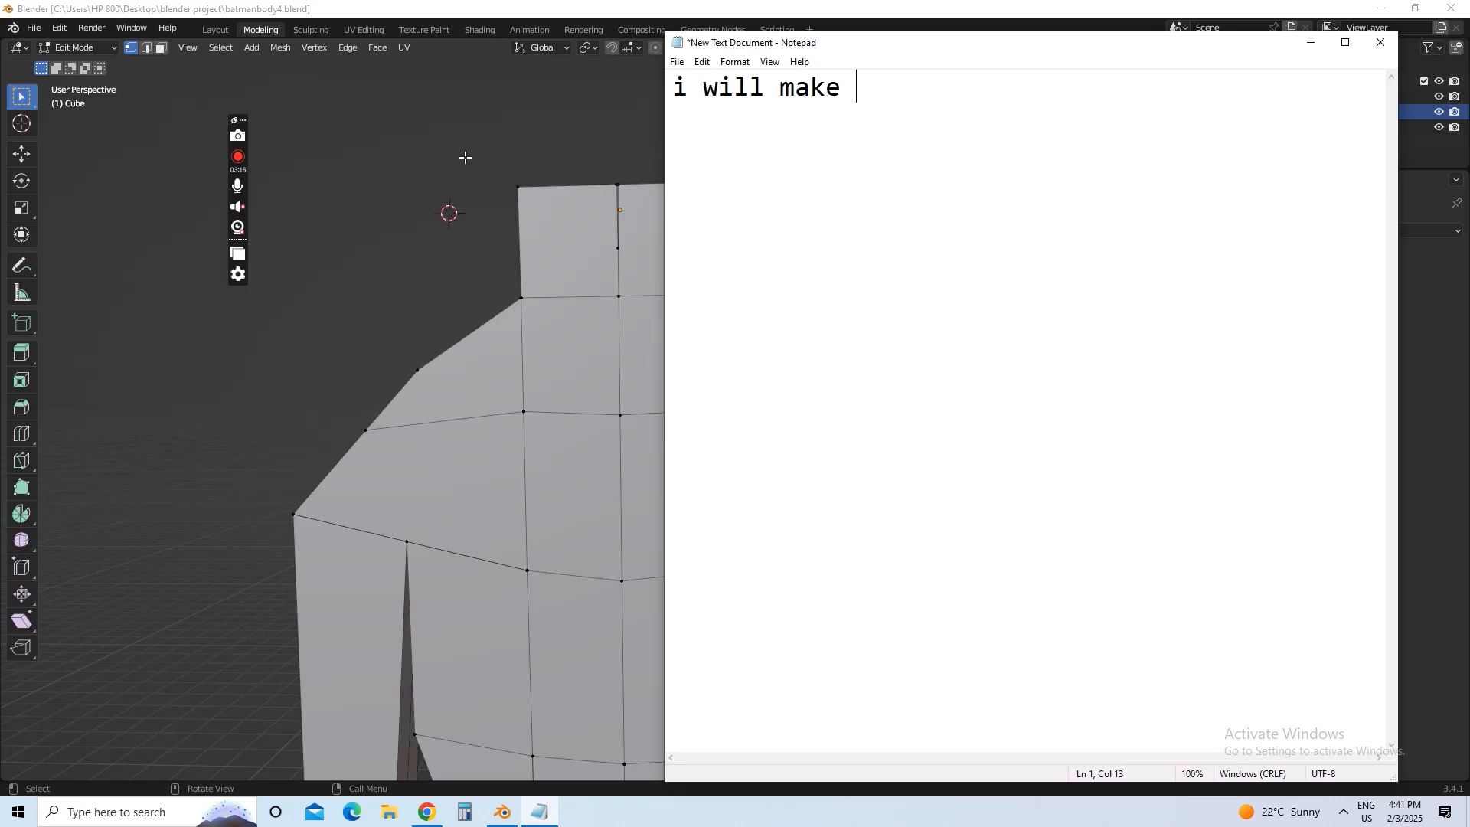
pyautogui.write(' t')
pyautogui.press('BackSpace')
pyautogui.write('this hap')
pyautogui.press('BackSpace')
pyautogui.press('BackSpace')
pyautogui.press('BackSpace')
pyautogui.write('shape')
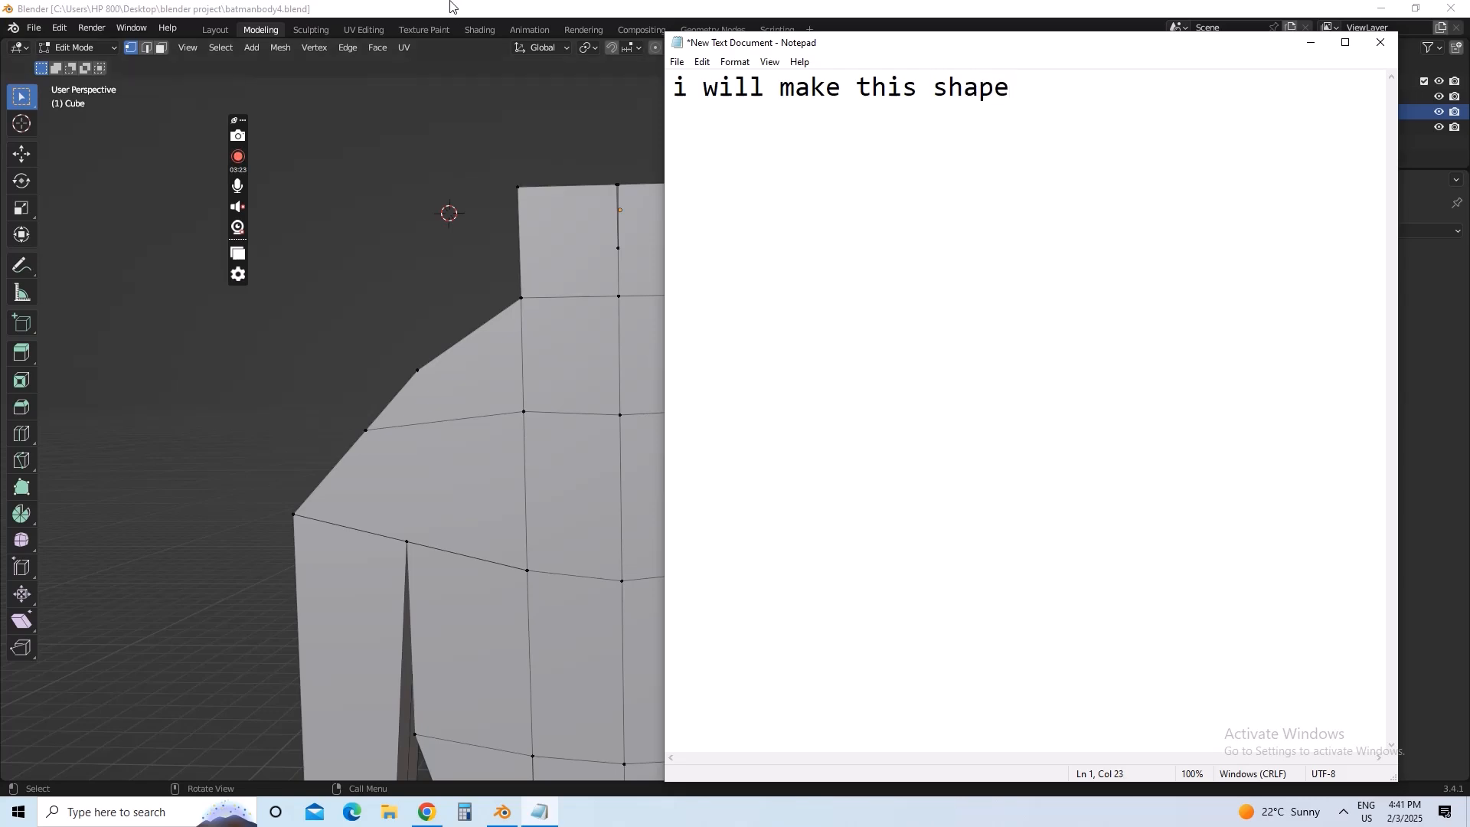
# - Check the Batman Arkham Asylum reference image in Chrome, and replace the Notepad text with "batman throat"
pyautogui.click(426, 811)
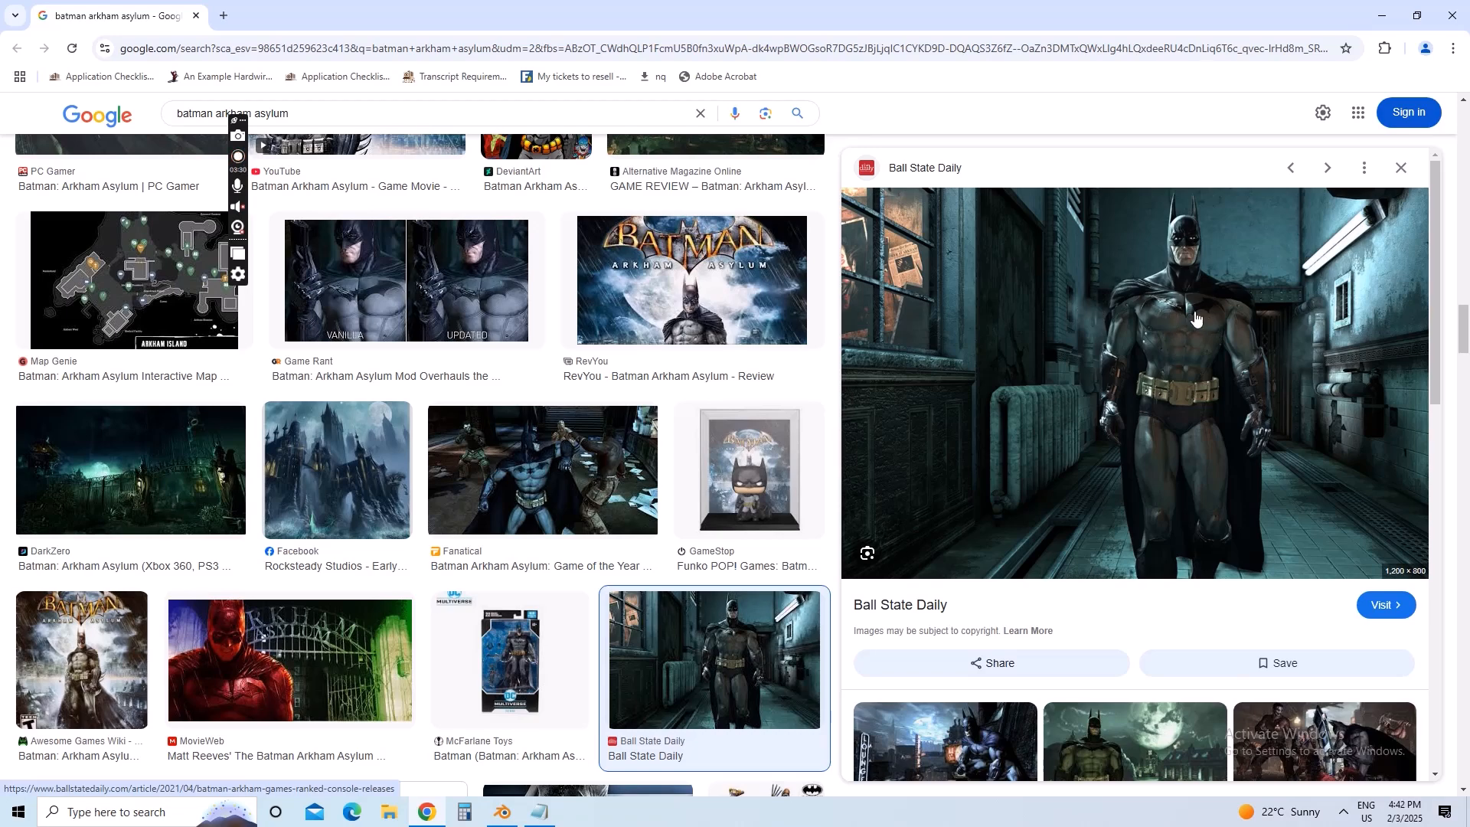
pyautogui.click(504, 813)
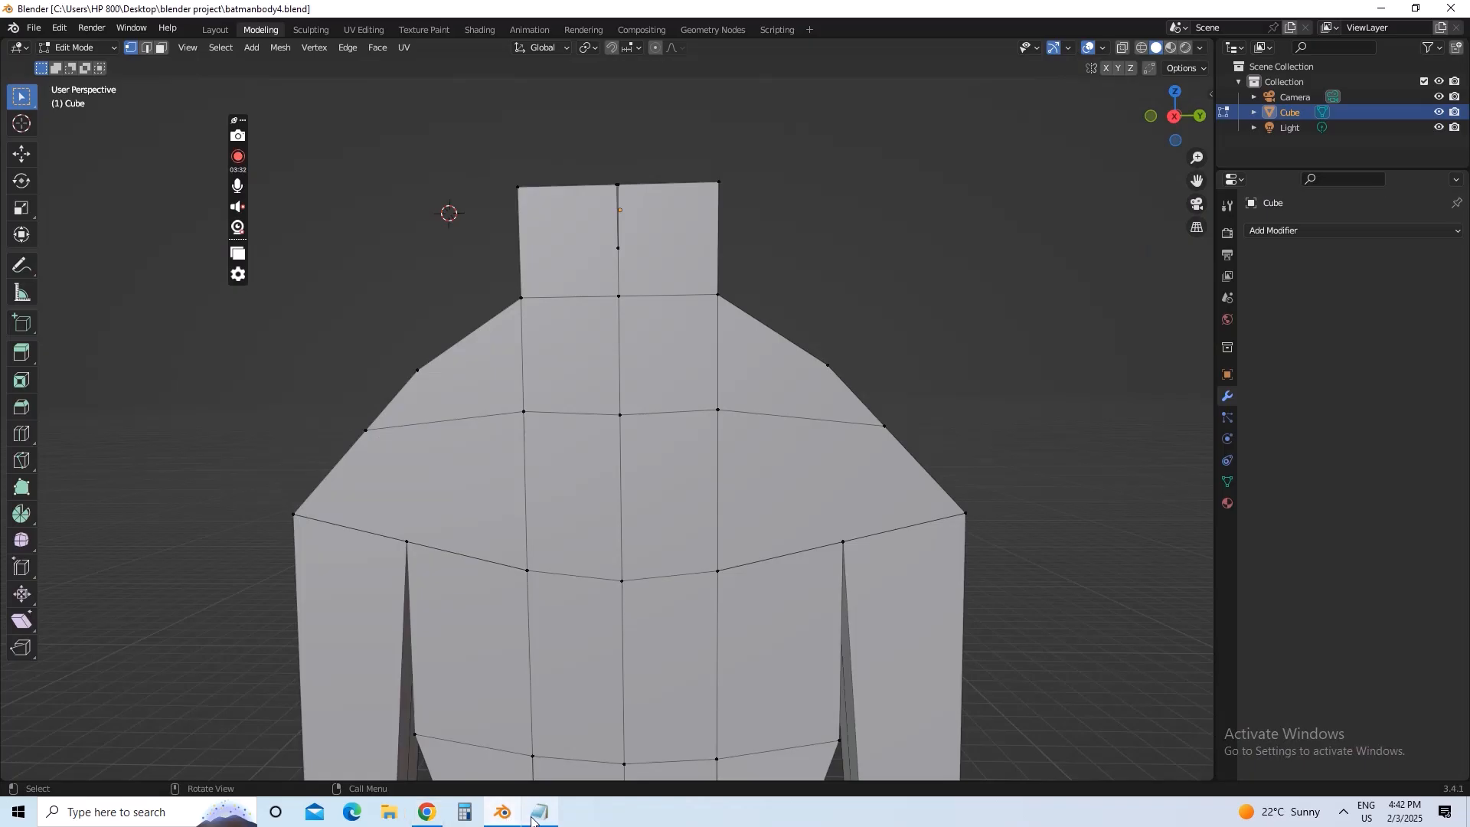
pyautogui.click(540, 811)
pyautogui.press('BackSpace')
pyautogui.press('BackSpace')
pyautogui.press('BackSpace')
pyautogui.press('BackSpace')
pyautogui.press('BackSpace')
pyautogui.press('BackSpace')
pyautogui.press('BackSpace')
pyautogui.press('BackSpace')
pyautogui.press('BackSpace')
pyautogui.press('BackSpace')
pyautogui.press('BackSpace')
pyautogui.press('BackSpace')
pyautogui.press('BackSpace')
pyautogui.press('BackSpace')
pyautogui.press('BackSpace')
pyautogui.press('BackSpace')
pyautogui.press('BackSpace')
pyautogui.press('BackSpace')
pyautogui.press('BackSpace')
pyautogui.press('BackSpace')
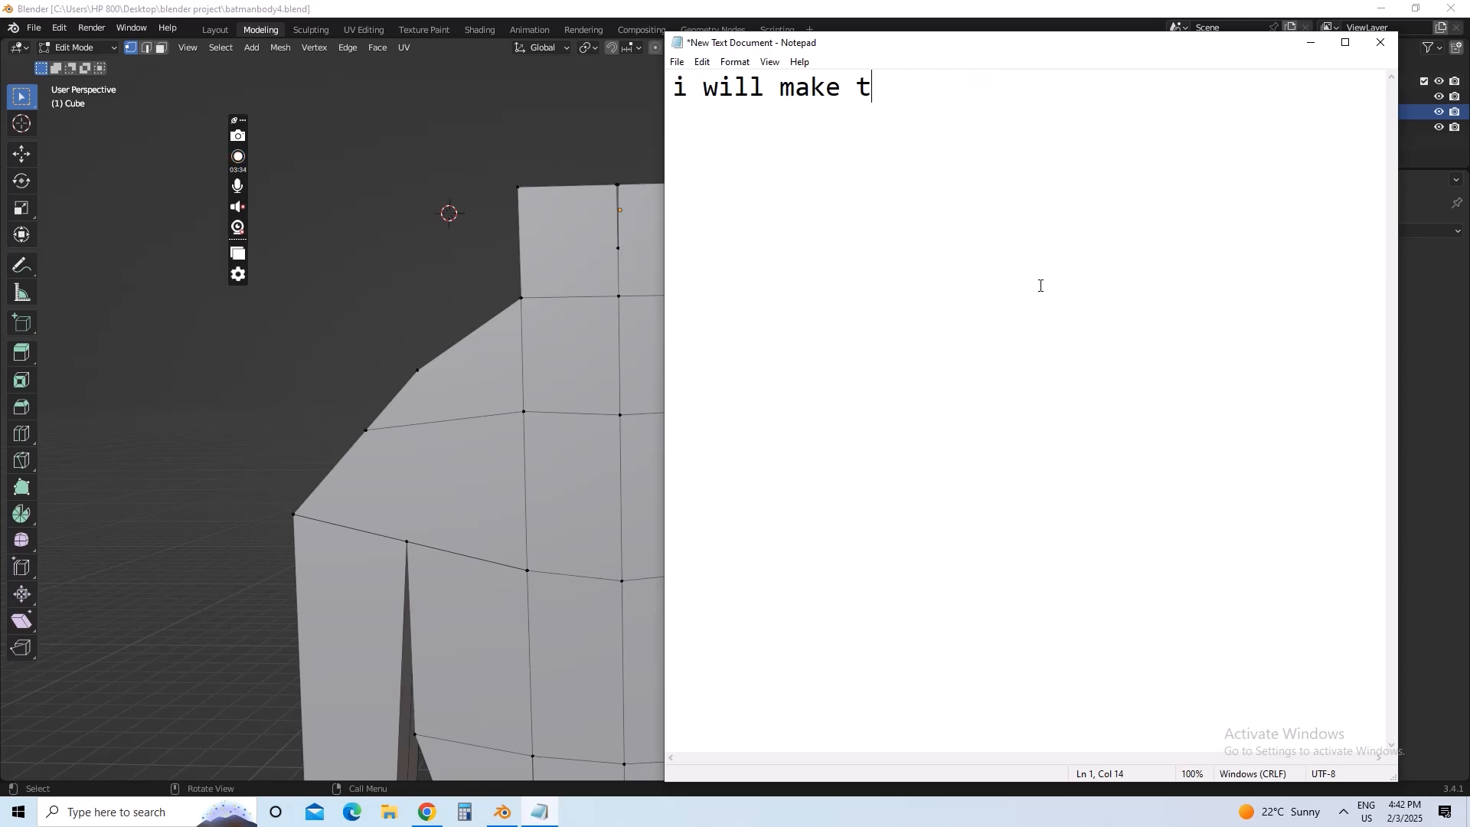
pyautogui.write('batm')
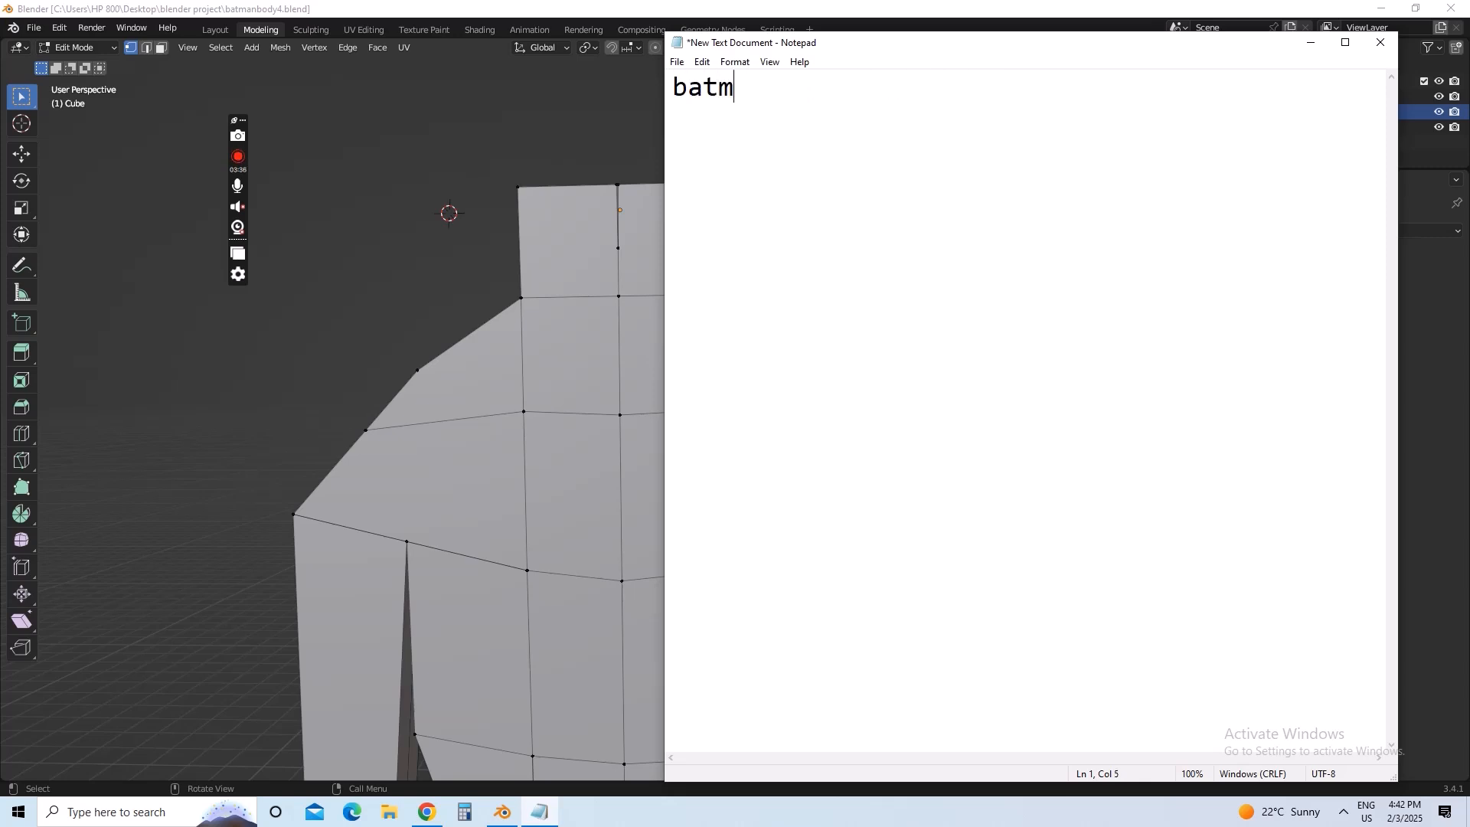
pyautogui.write('an throat')
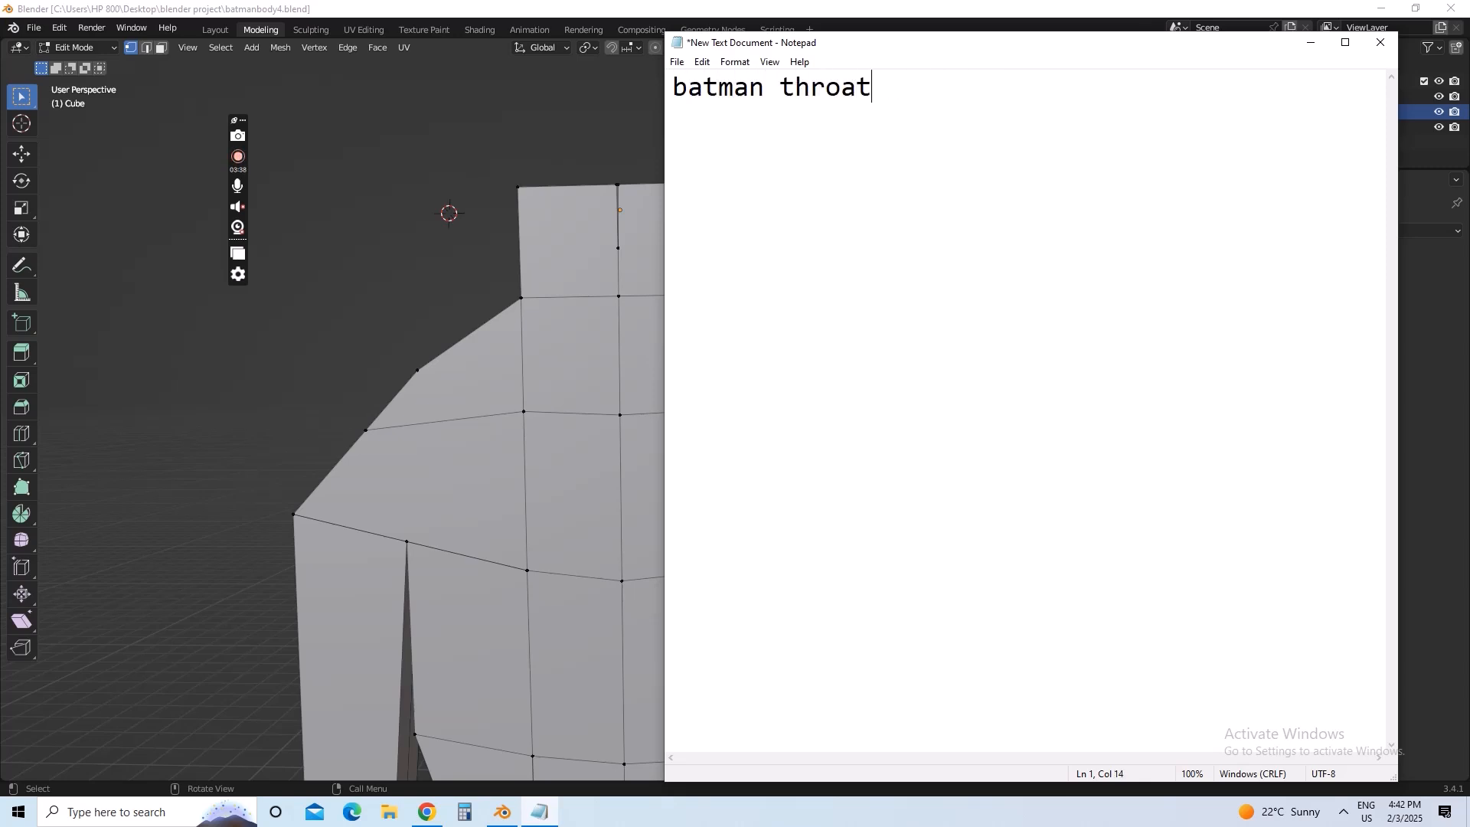
# - Replace the note's text with "now i will explain filled topology"
pyautogui.press('BackSpace')
pyautogui.press('BackSpace')
pyautogui.press('BackSpace')
pyautogui.press('BackSpace')
pyautogui.press('BackSpace')
pyautogui.press('BackSpace')
pyautogui.press('BackSpace')
pyautogui.press('BackSpace')
pyautogui.press('BackSpace')
pyautogui.press('BackSpace')
pyautogui.press('BackSpace')
pyautogui.press('BackSpace')
pyautogui.press('BackSpace')
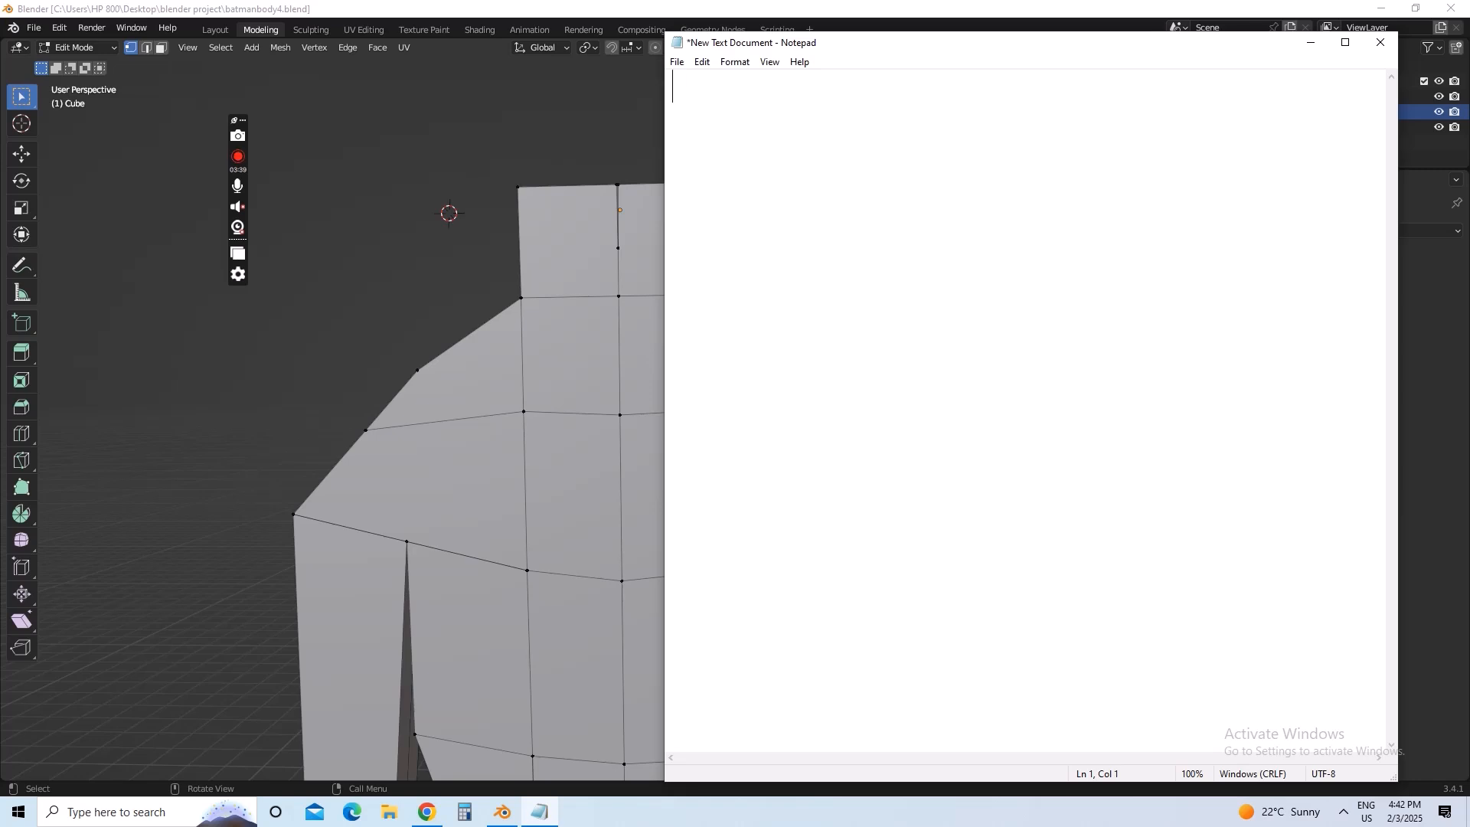
pyautogui.write('now i will expl')
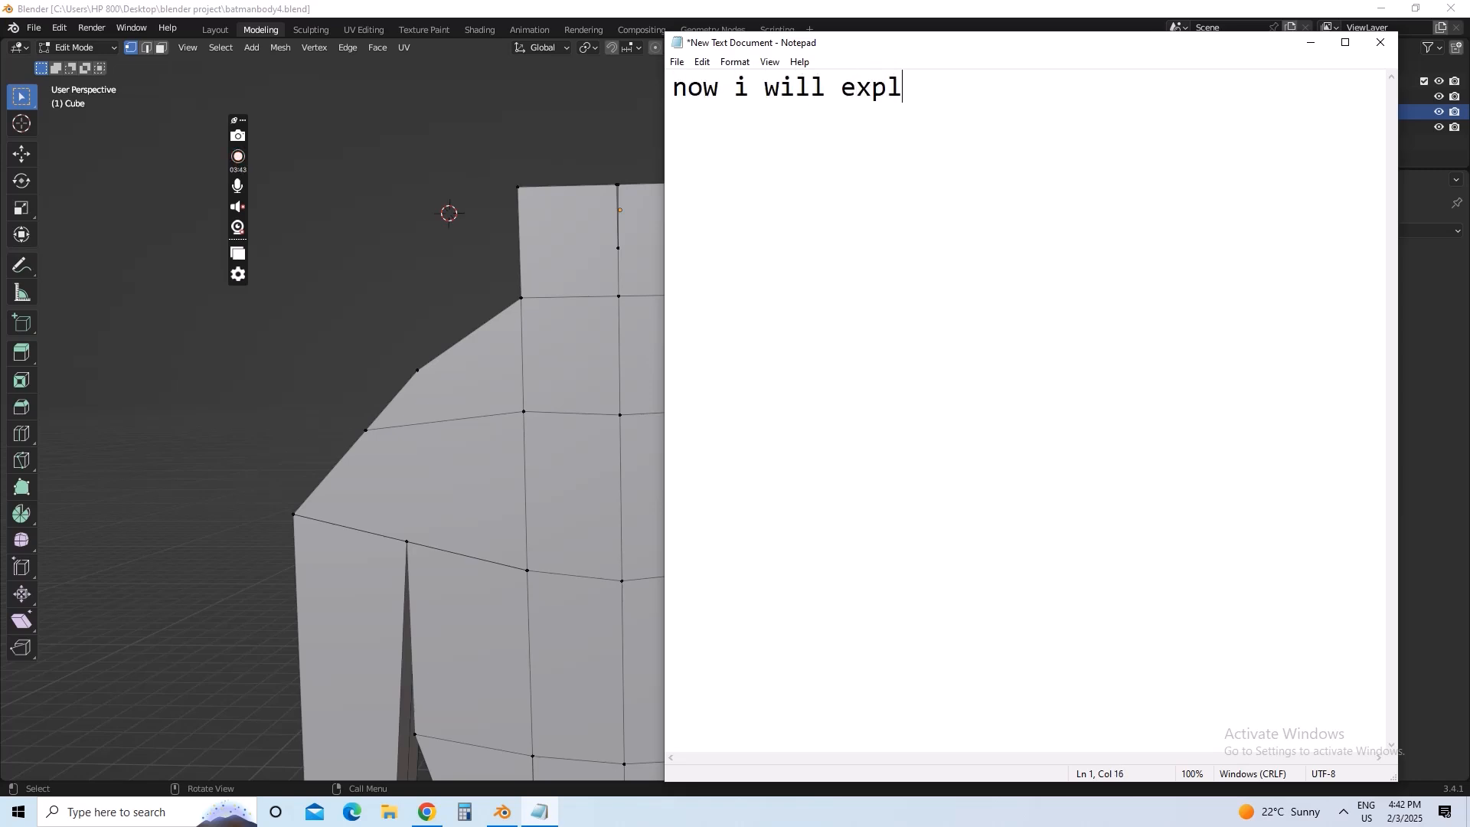
pyautogui.write('ain filled ')
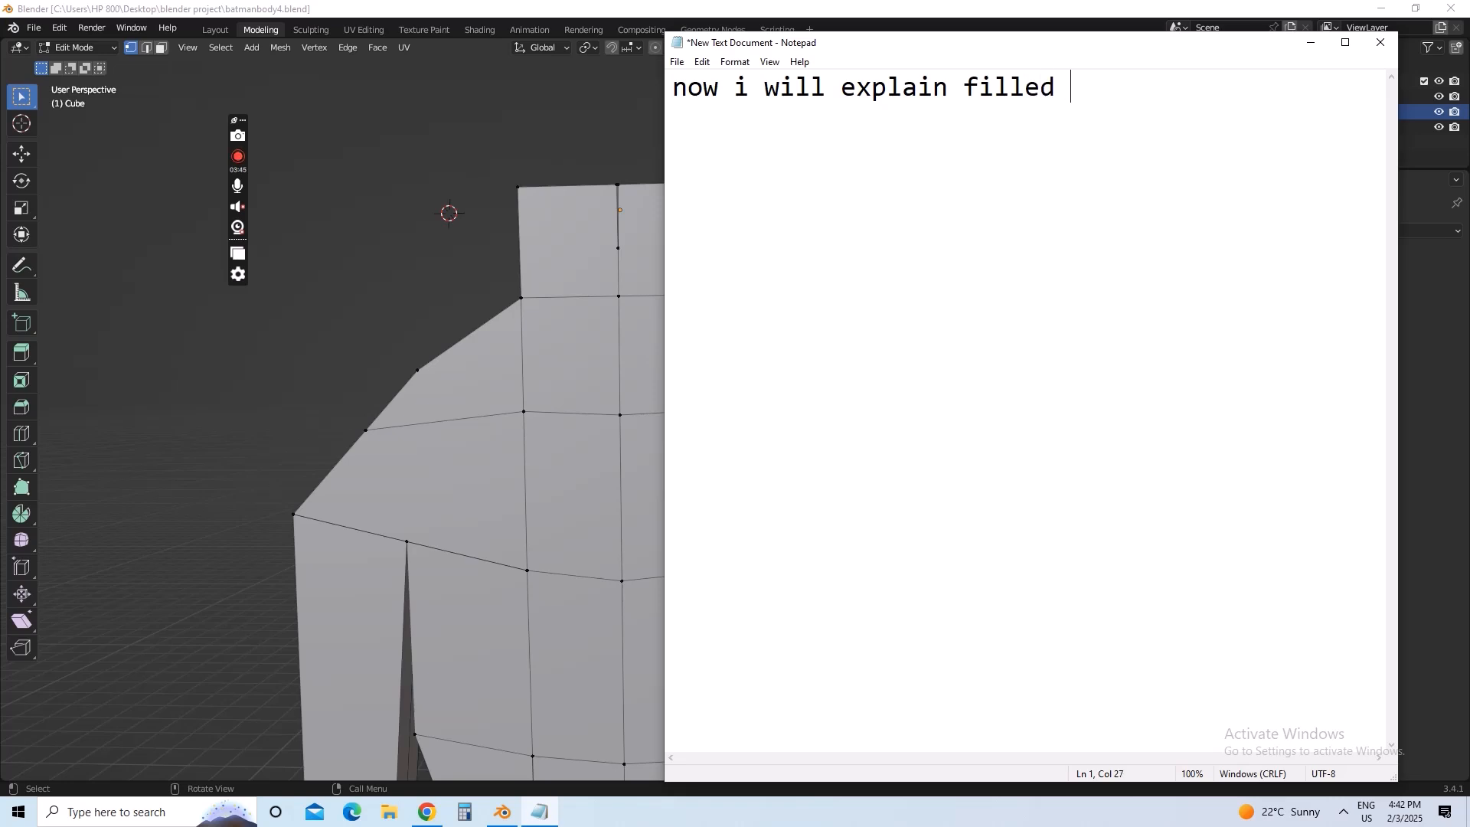
pyautogui.write('topology')
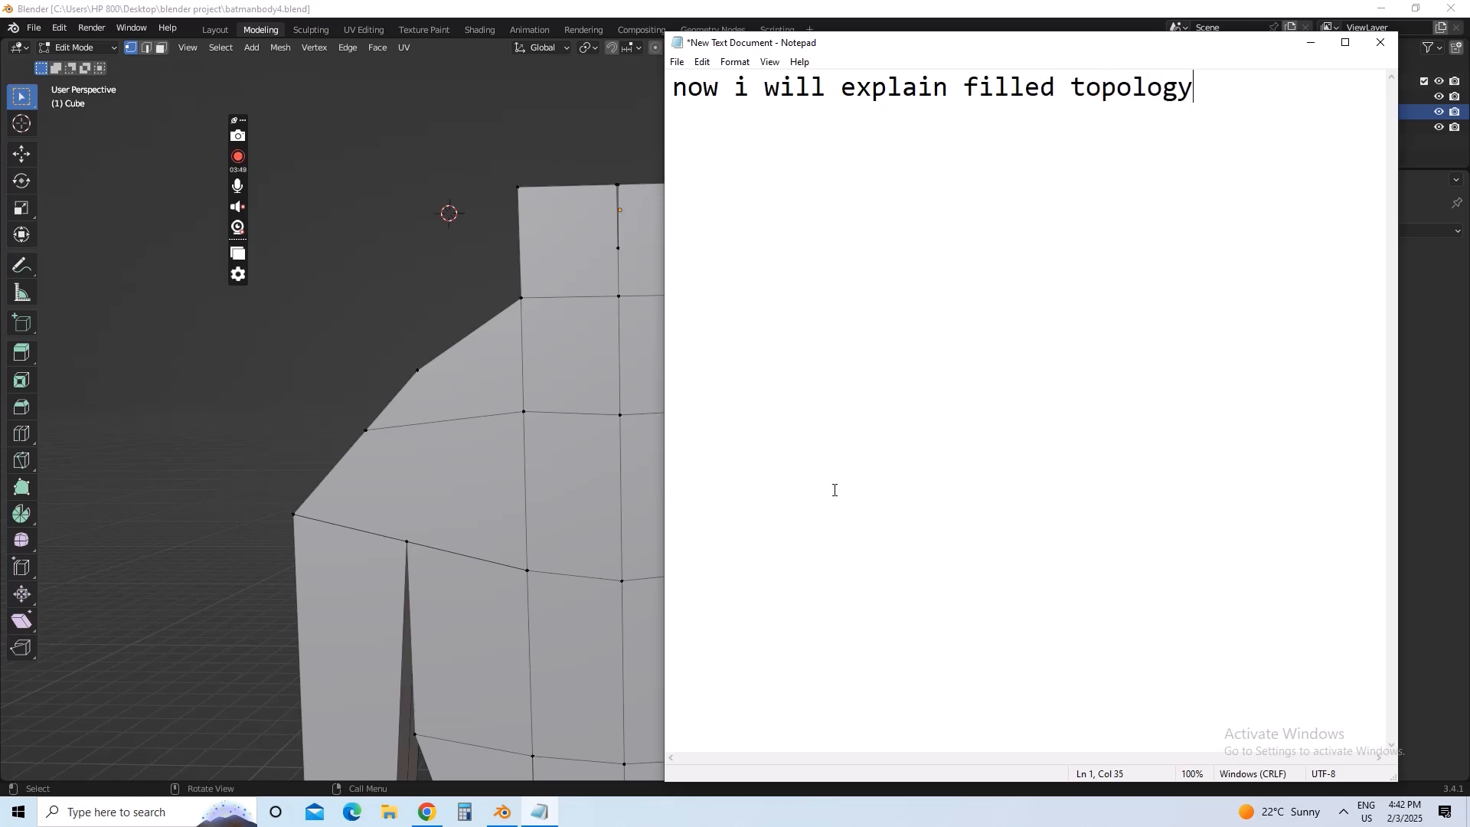
# - Clear the whole sentence from the note
pyautogui.press('BackSpace')
pyautogui.press('BackSpace')
pyautogui.press('BackSpace')
pyautogui.press('BackSpace')
pyautogui.press('BackSpace')
pyautogui.press('BackSpace')
pyautogui.press('BackSpace')
pyautogui.press('BackSpace')
pyautogui.press('BackSpace')
pyautogui.press('BackSpace')
pyautogui.press('BackSpace')
pyautogui.press('BackSpace')
pyautogui.press('BackSpace')
pyautogui.press('BackSpace')
pyautogui.press('BackSpace')
pyautogui.press('BackSpace')
pyautogui.press('BackSpace')
pyautogui.press('BackSpace')
pyautogui.press('BackSpace')
pyautogui.press('BackSpace')
pyautogui.press('BackSpace')
pyautogui.press('BackSpace')
pyautogui.press('BackSpace')
pyautogui.press('BackSpace')
pyautogui.press('BackSpace')
pyautogui.press('BackSpace')
pyautogui.press('BackSpace')
pyautogui.press('BackSpace')
pyautogui.press('BackSpace')
pyautogui.press('BackSpace')
pyautogui.press('BackSpace')
pyautogui.press('BackSpace')
pyautogui.press('BackSpace')
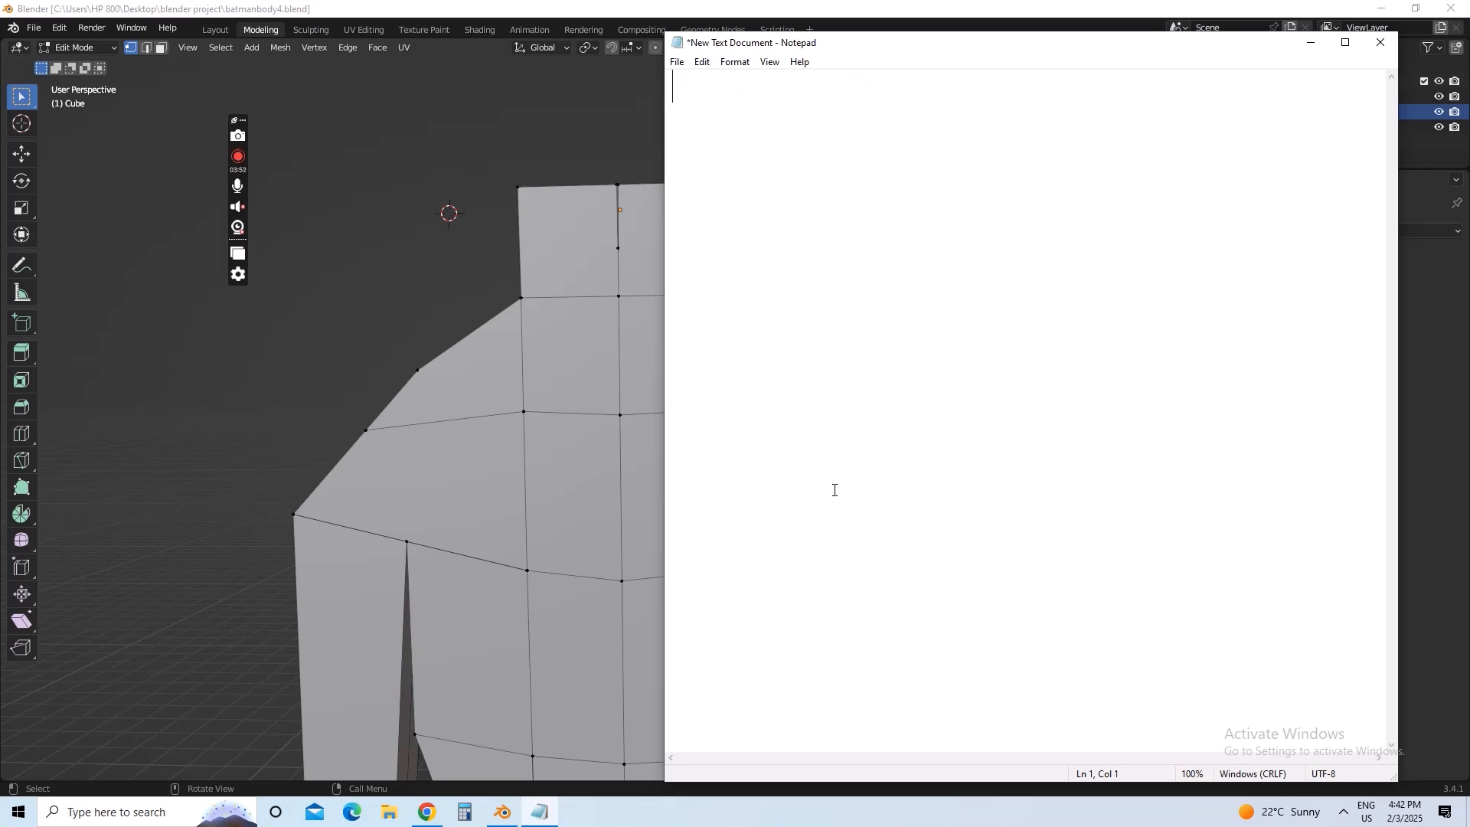
pyautogui.click(180, 823)
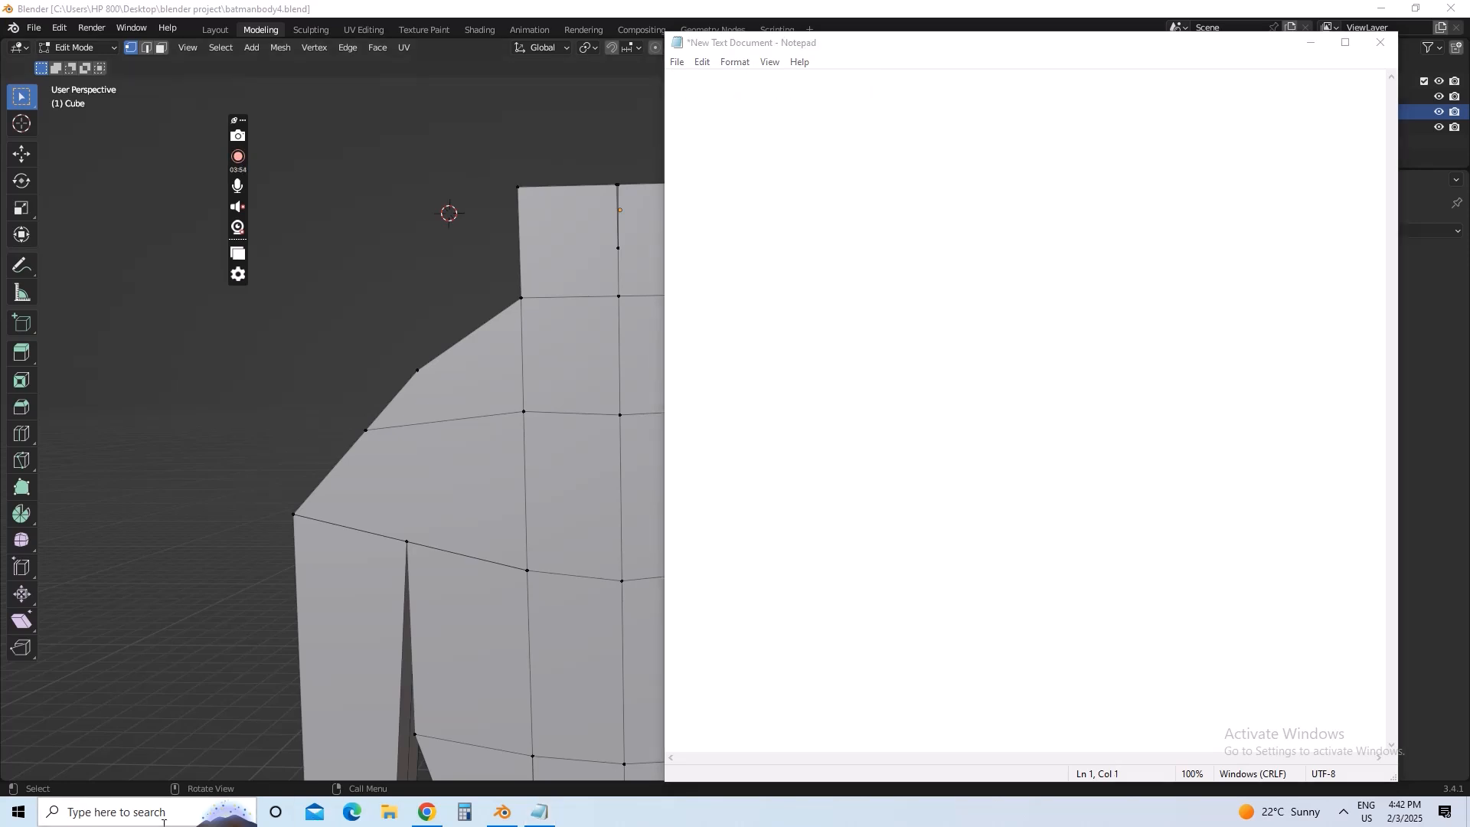
pyautogui.write('3d paint')
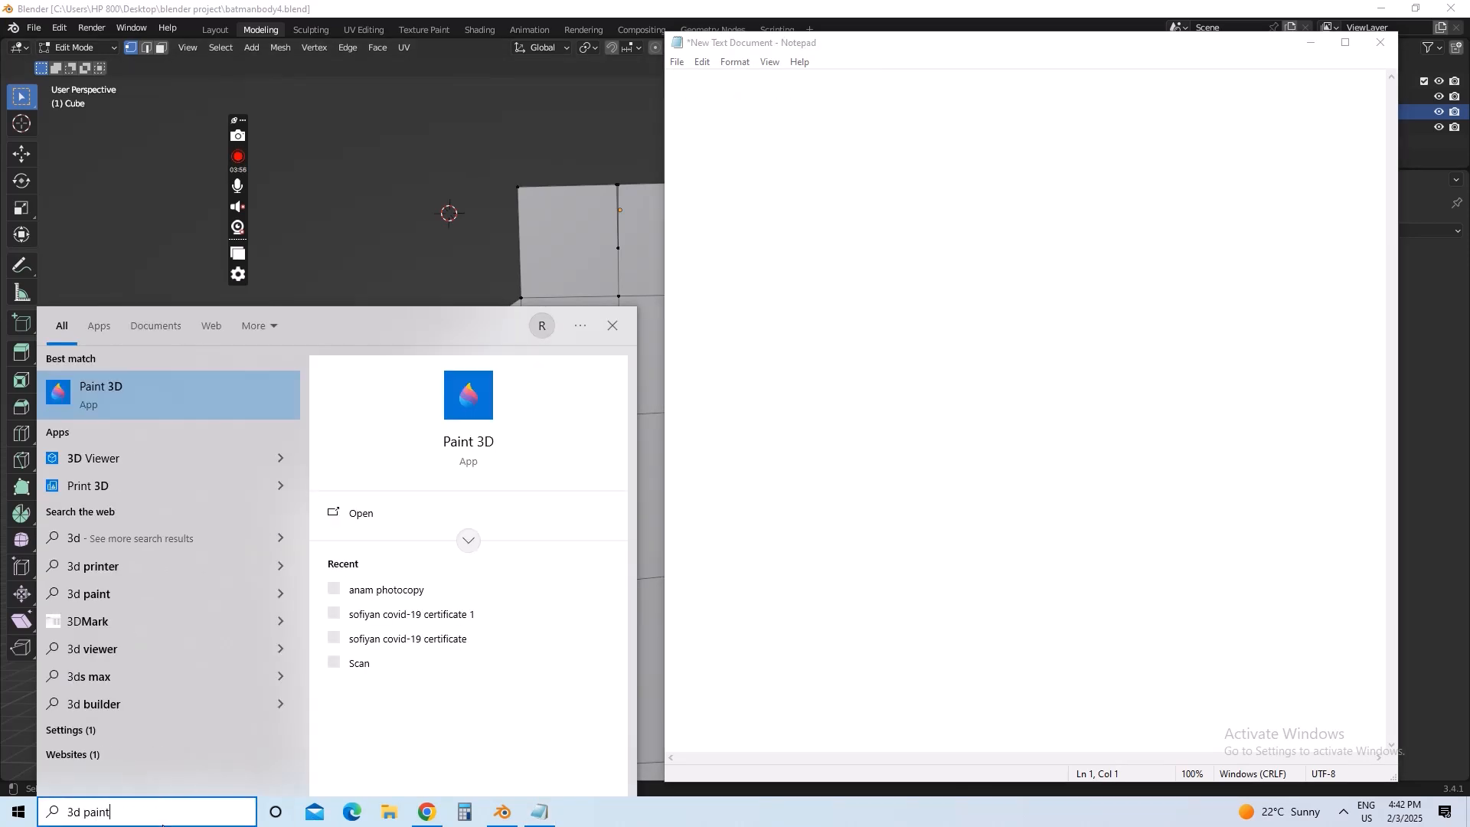
pyautogui.press('Return')
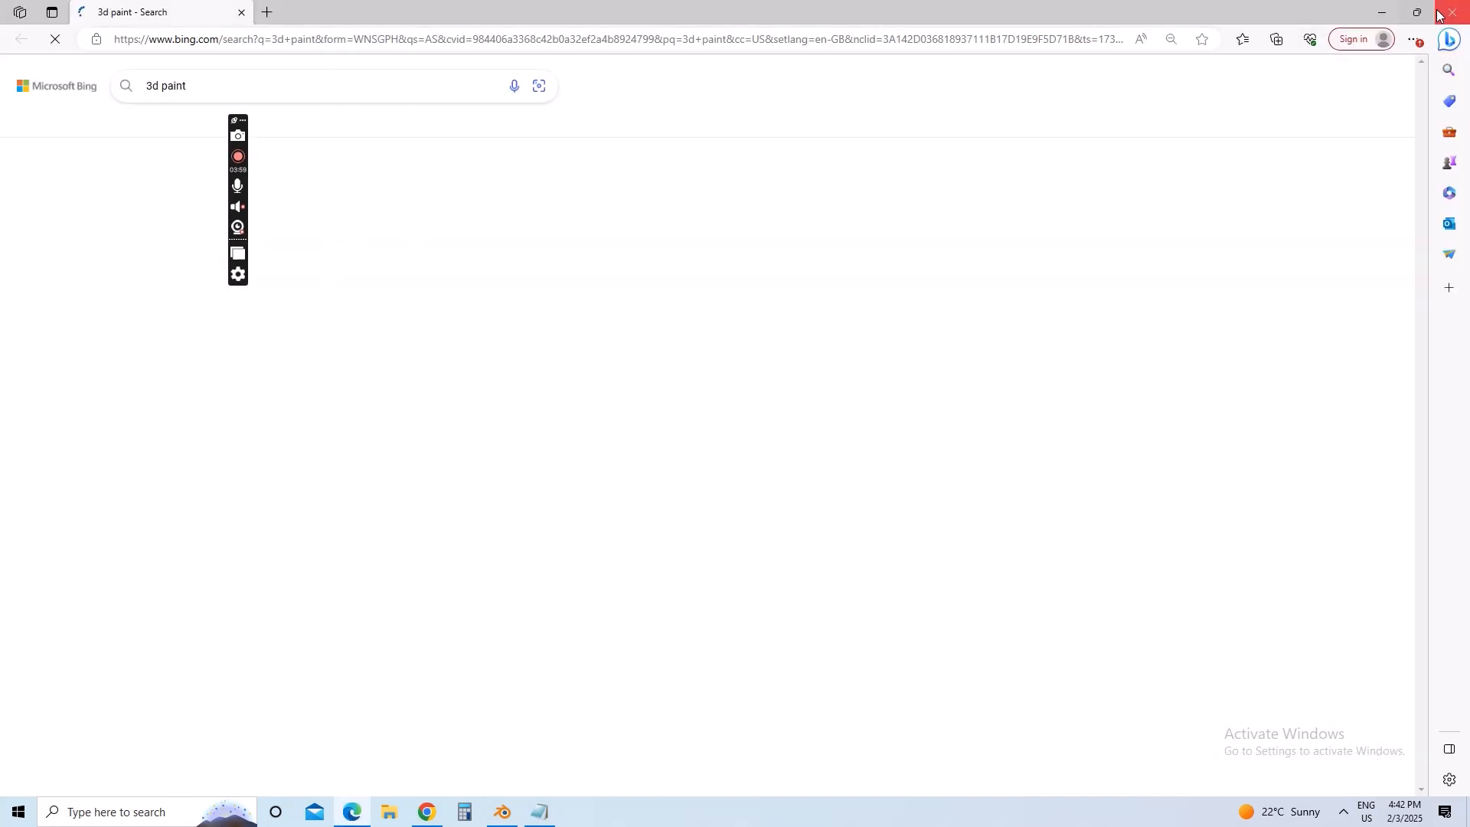
pyautogui.click(1438, 16)
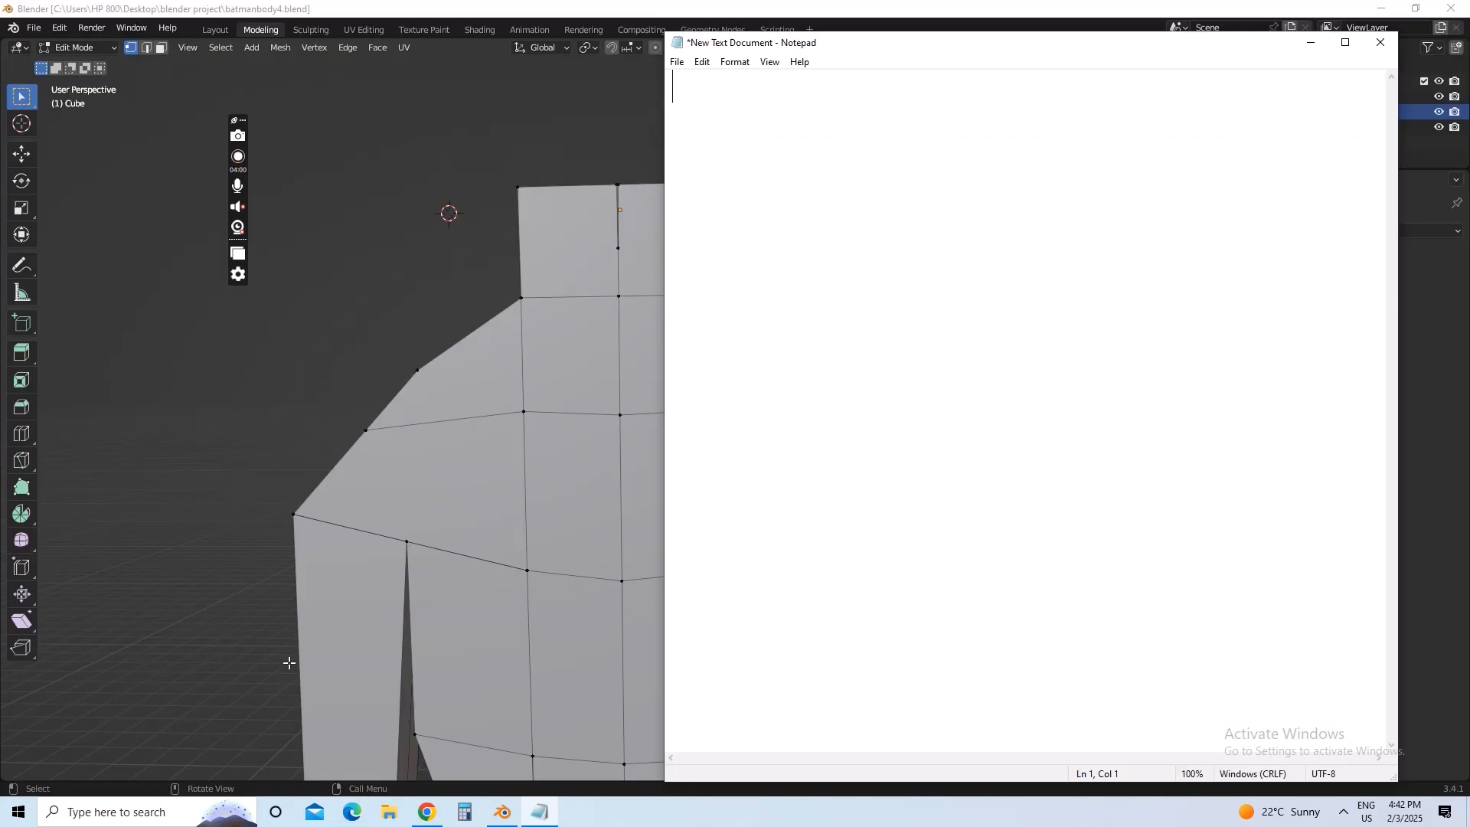
# - Find and launch Paint 3D through the Windows search, and start a new blank canvas
pyautogui.click(205, 812)
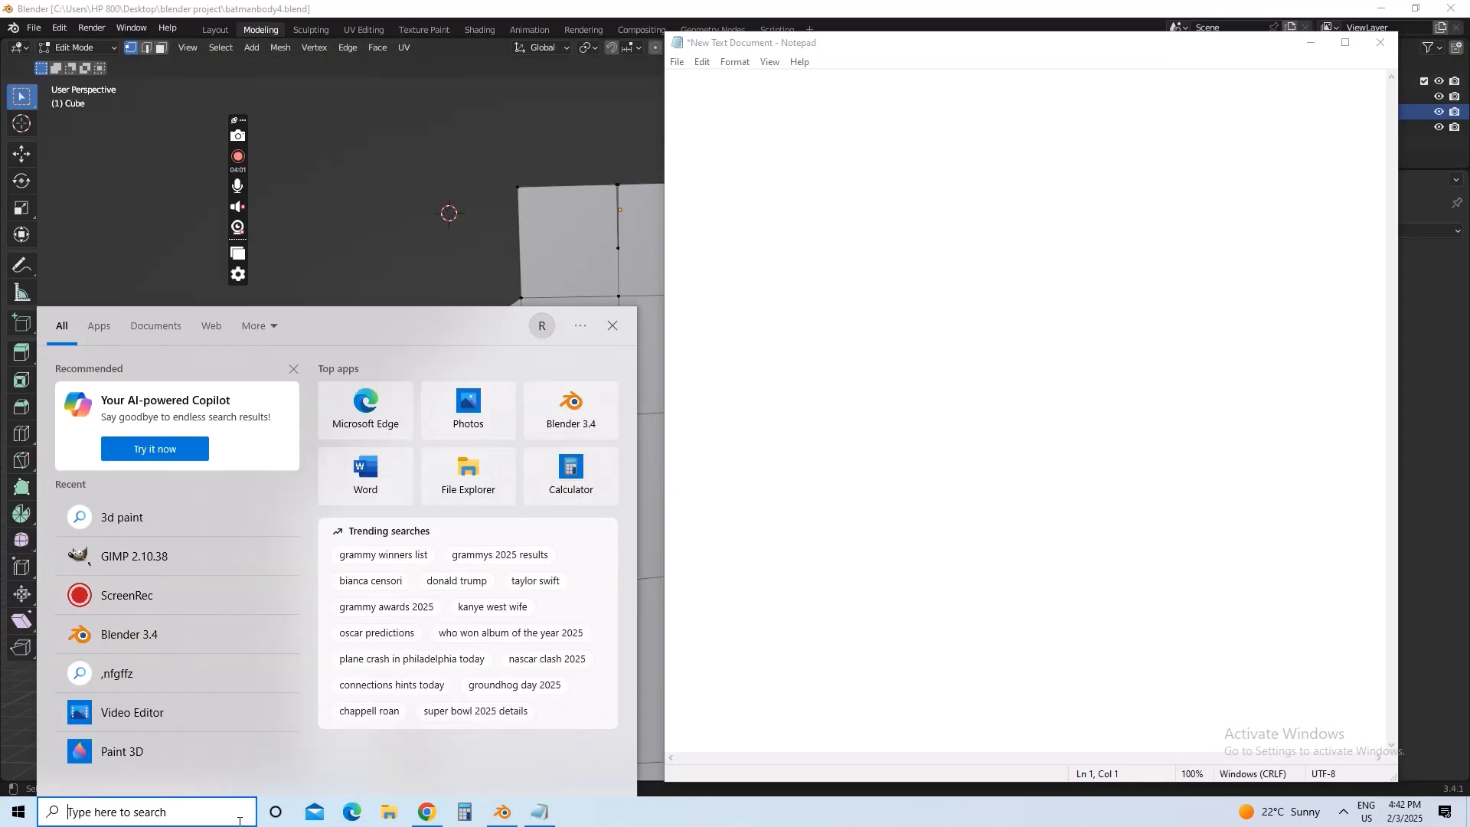
pyautogui.write('Paint 3D')
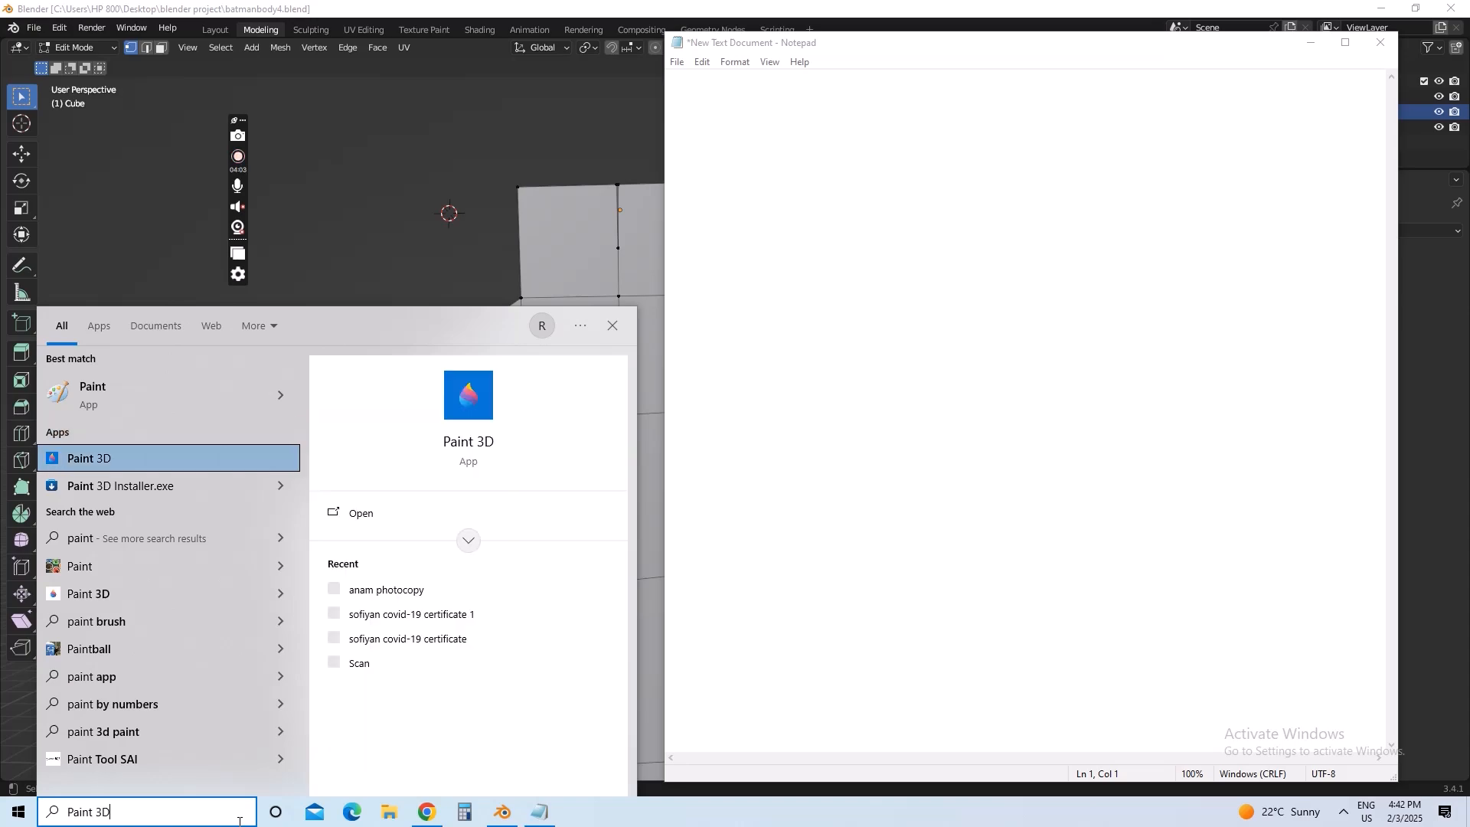
pyautogui.press('Return')
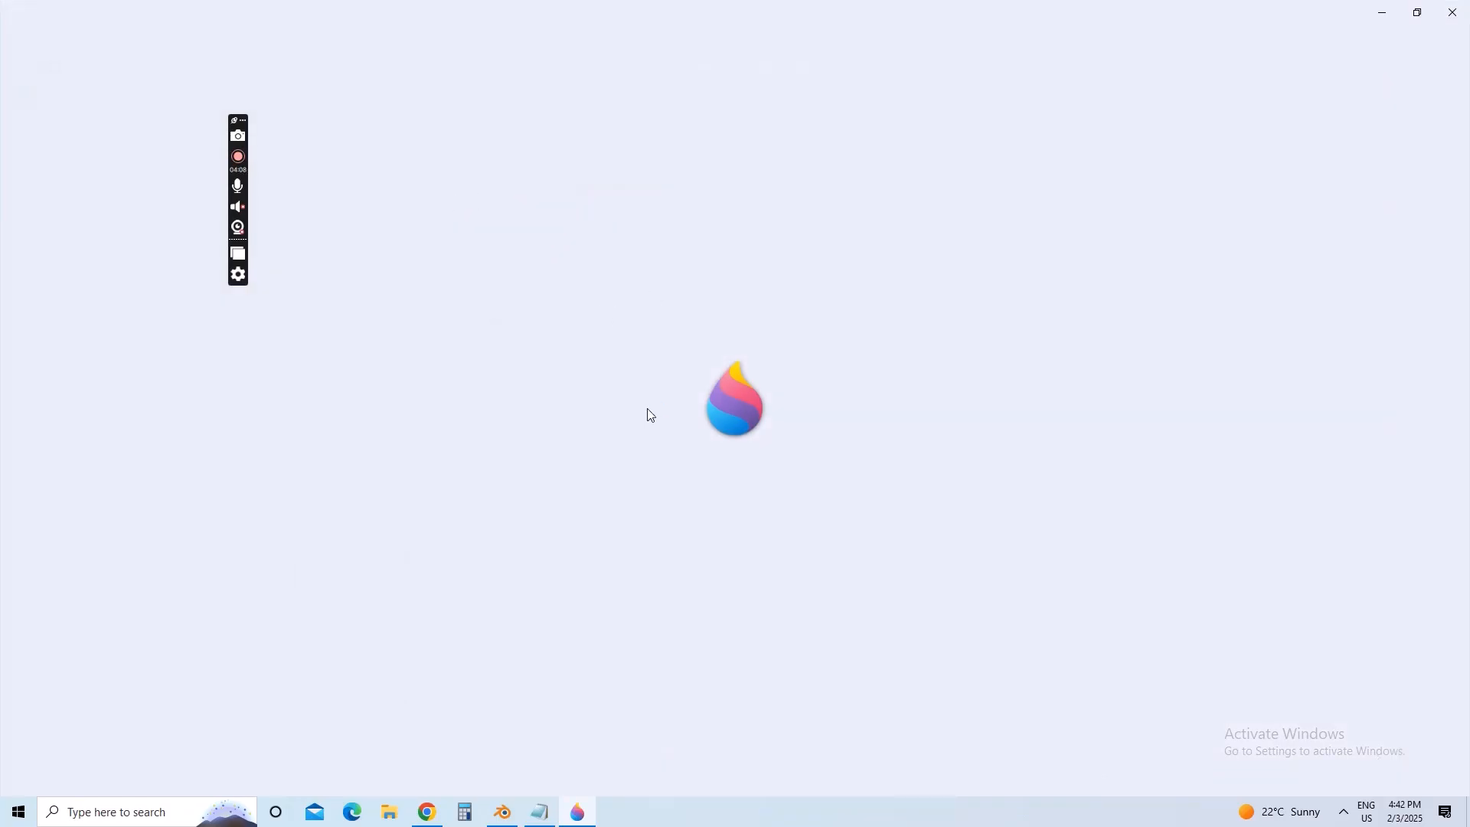
pyautogui.click(540, 811)
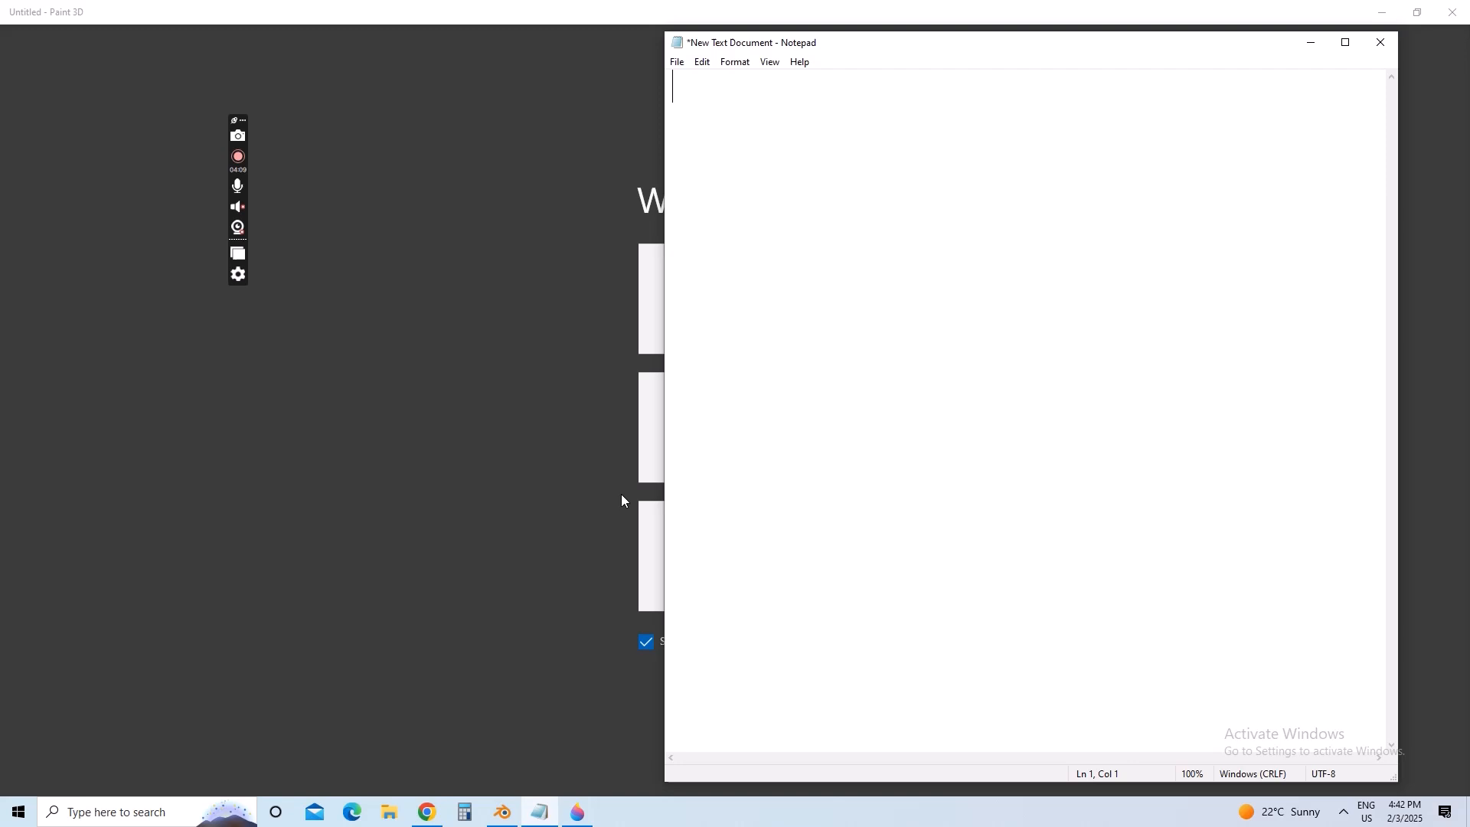
pyautogui.click(590, 360)
pyautogui.click(689, 296)
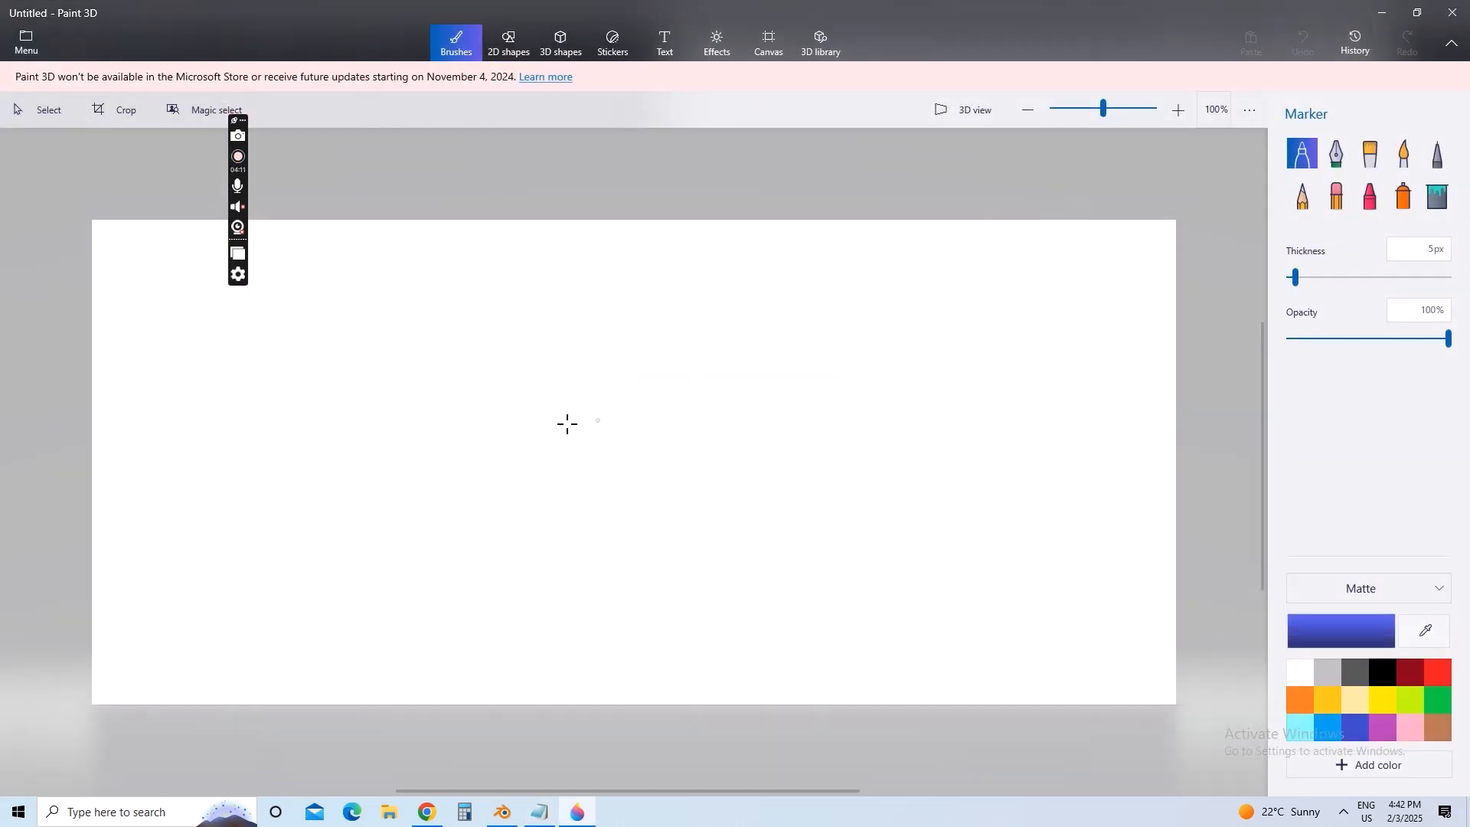
# - Switch to Notepad and write the line "to make any shape first start from basic"
pyautogui.click(540, 812)
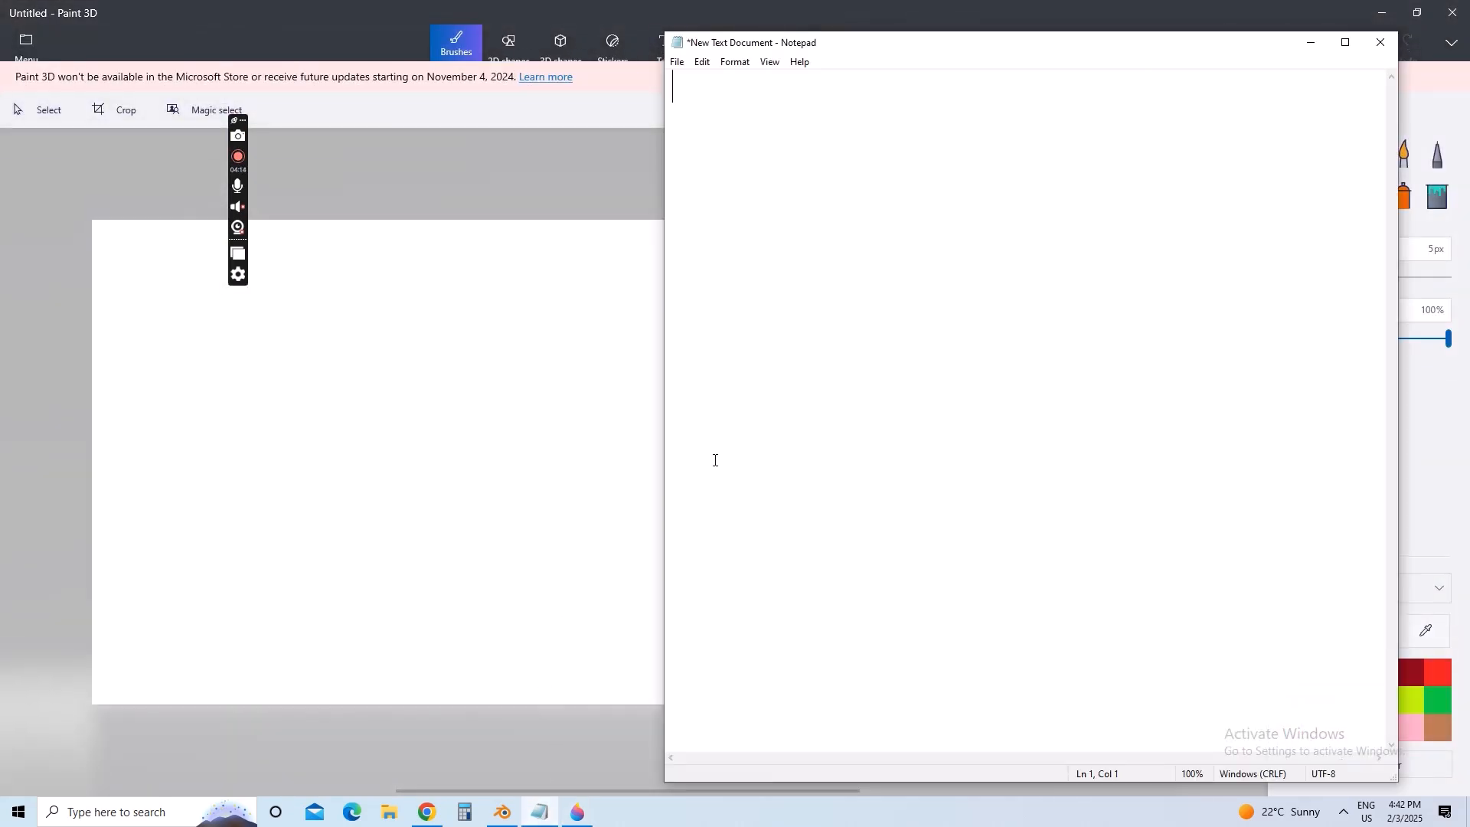
pyautogui.write('to make any shape ')
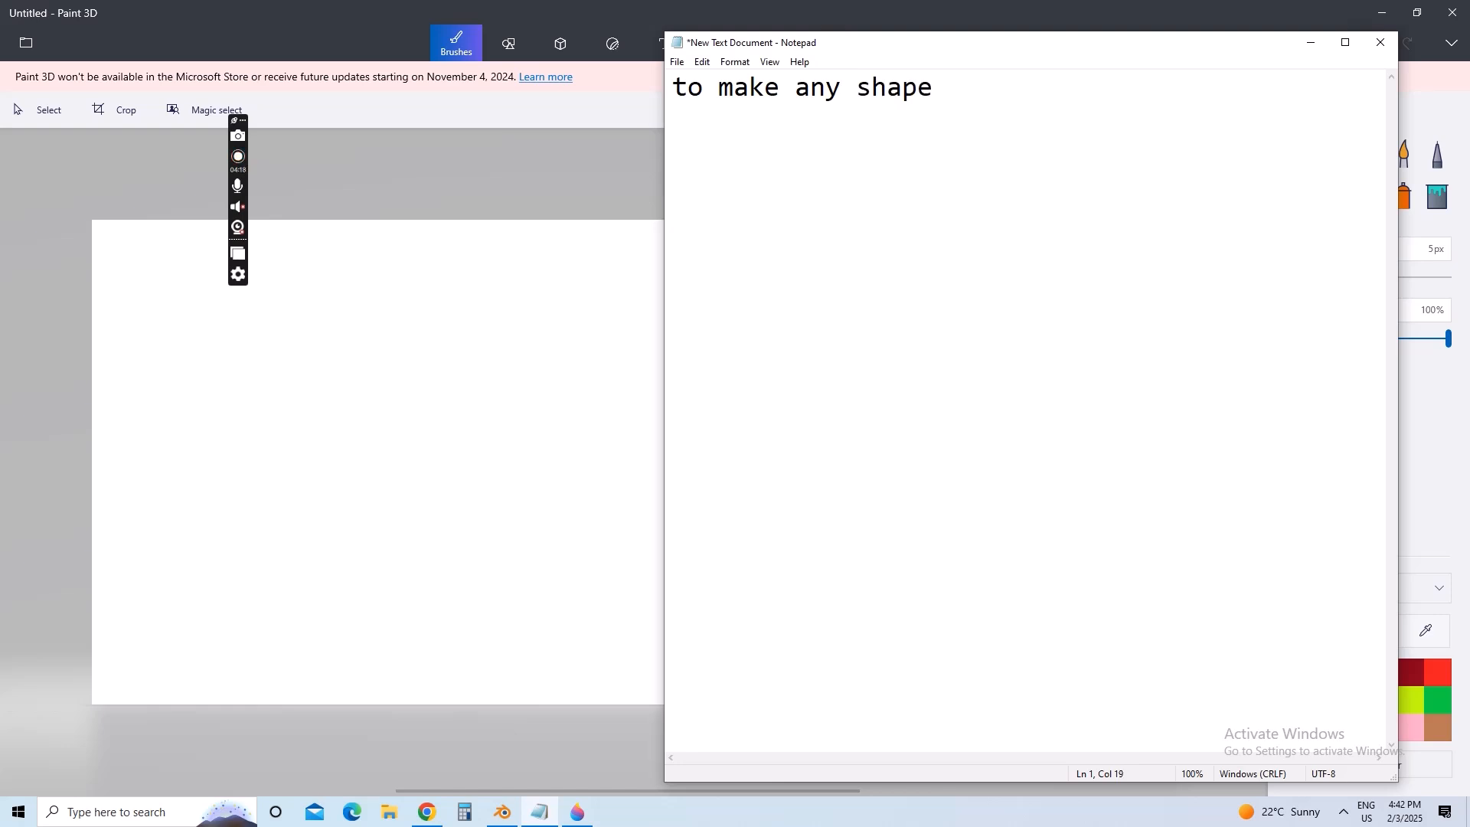
pyautogui.write('first start fg')
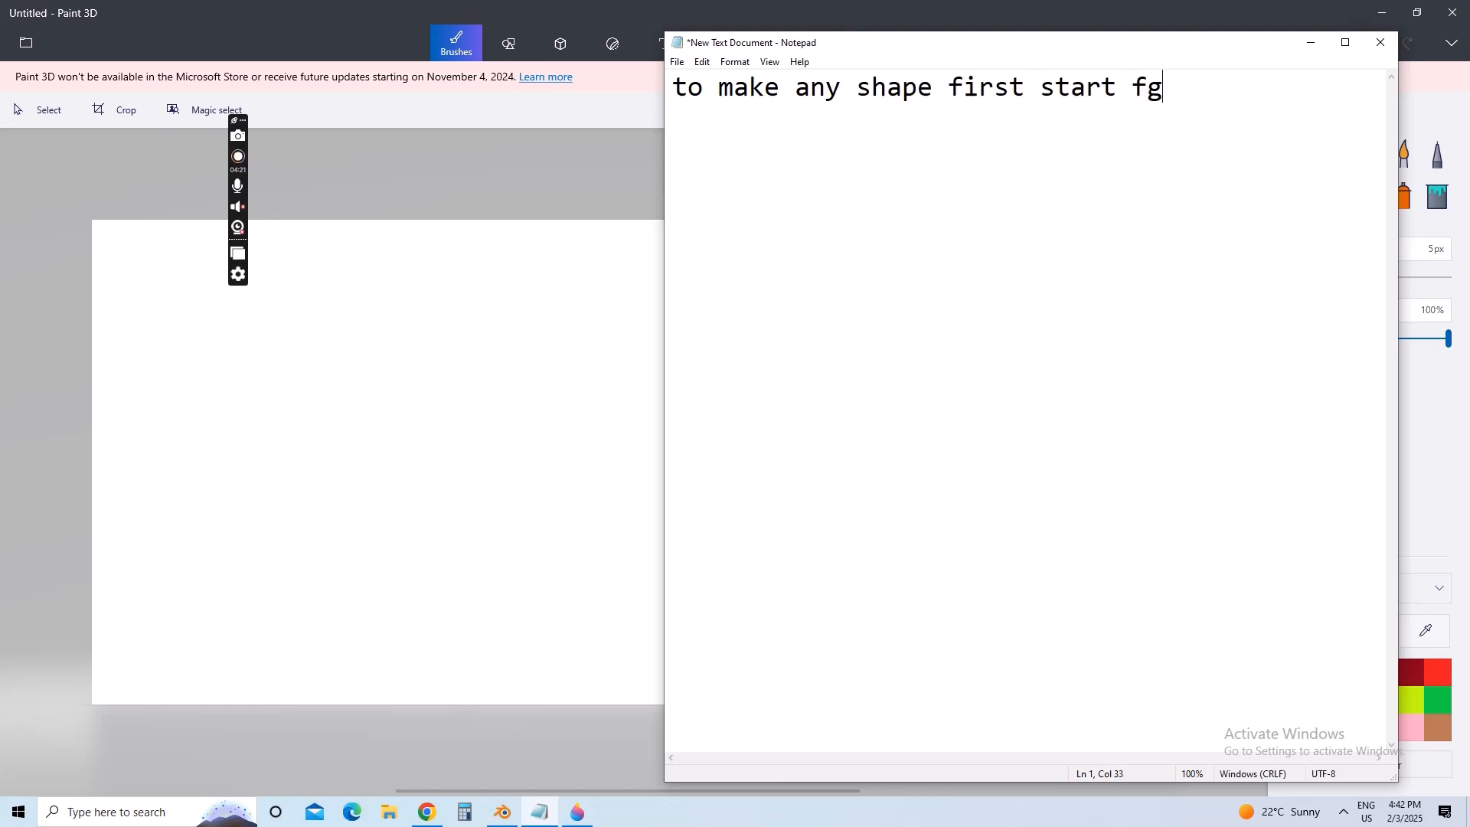
pyautogui.press('BackSpace')
pyautogui.write('rom basic ')
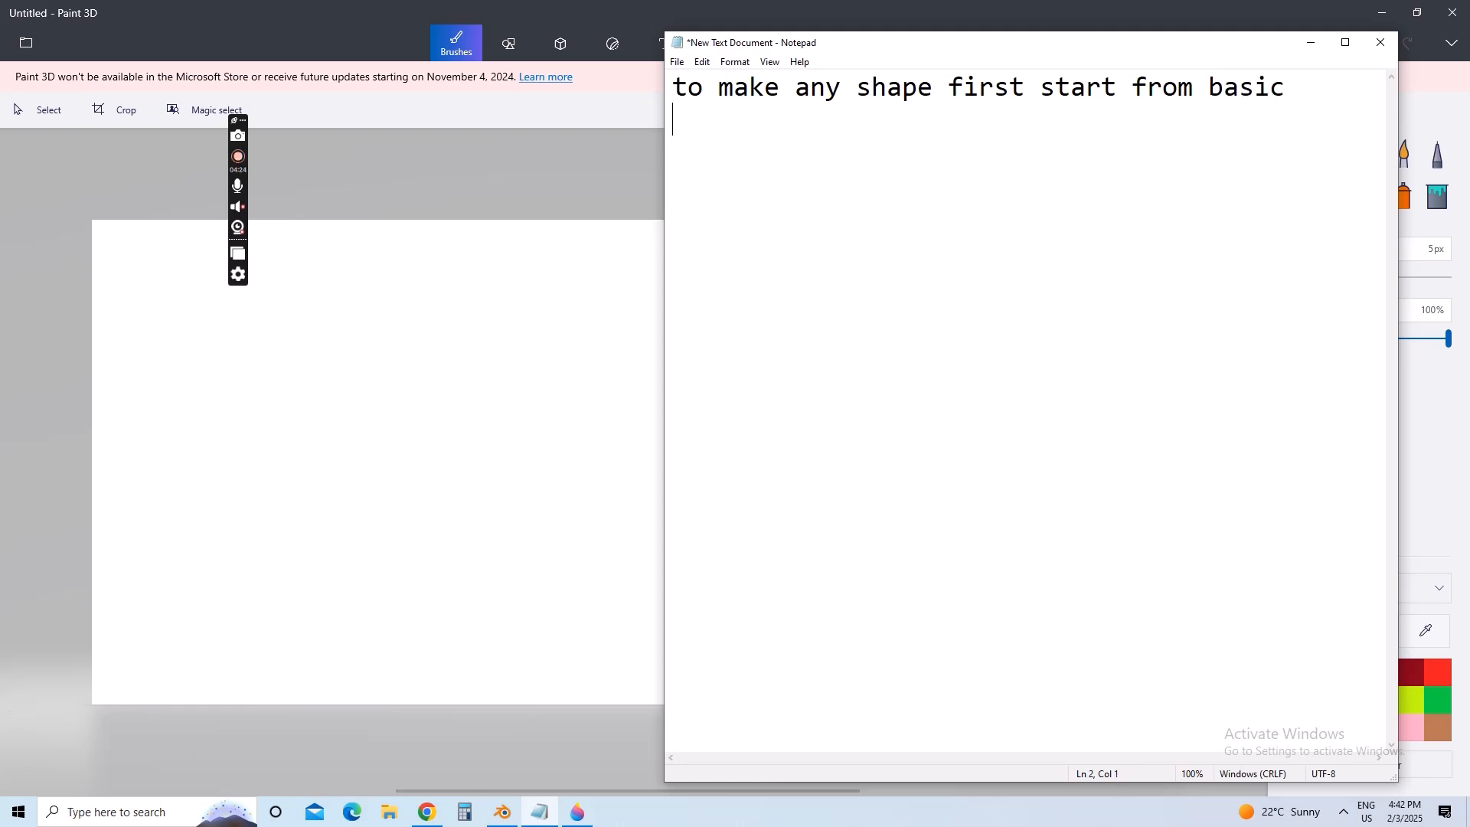
# - Add the second note line "then look at shape again and make it more"
pyautogui.write('then look at ')
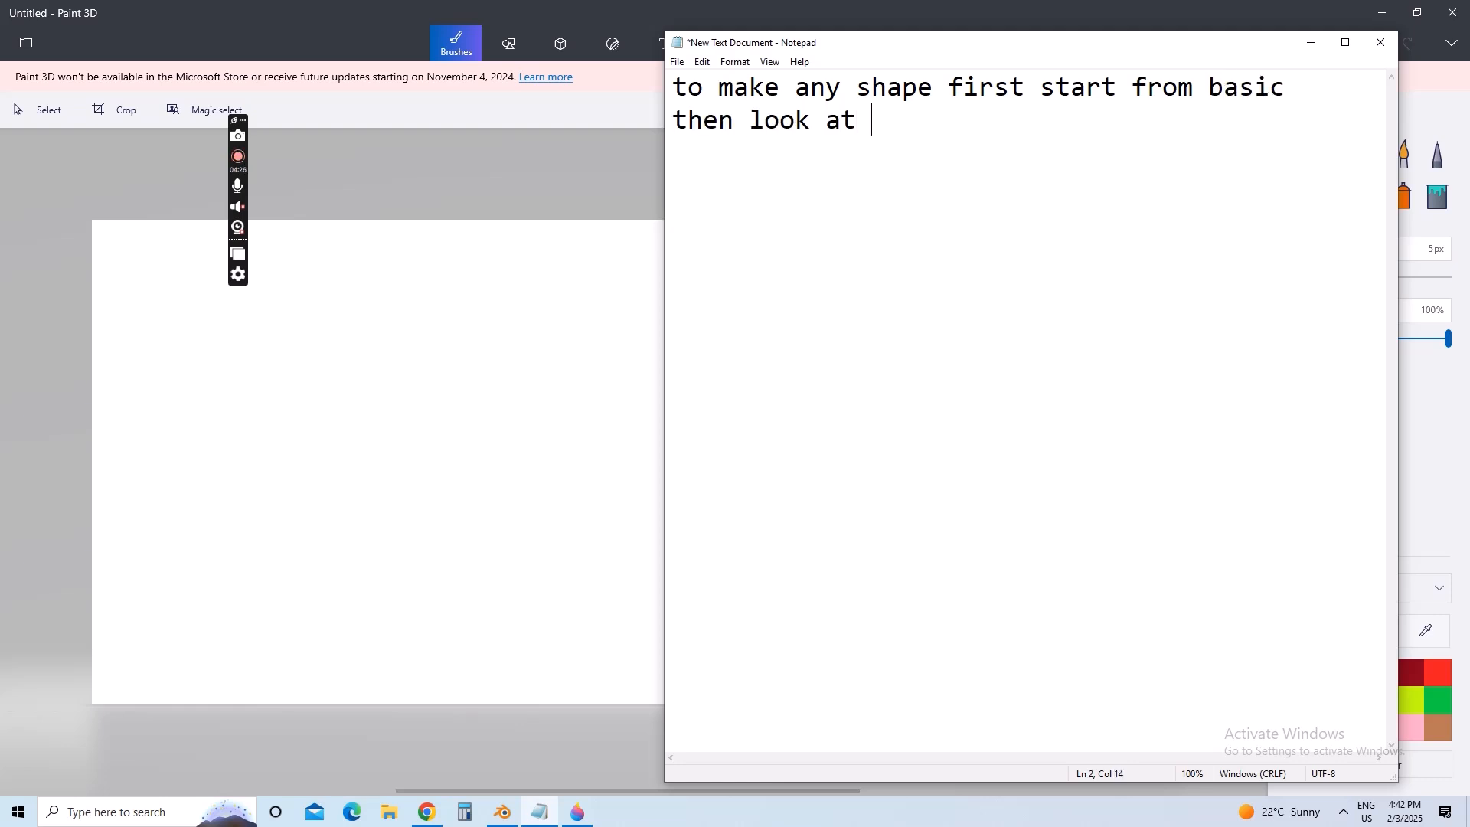
pyautogui.write('shape again')
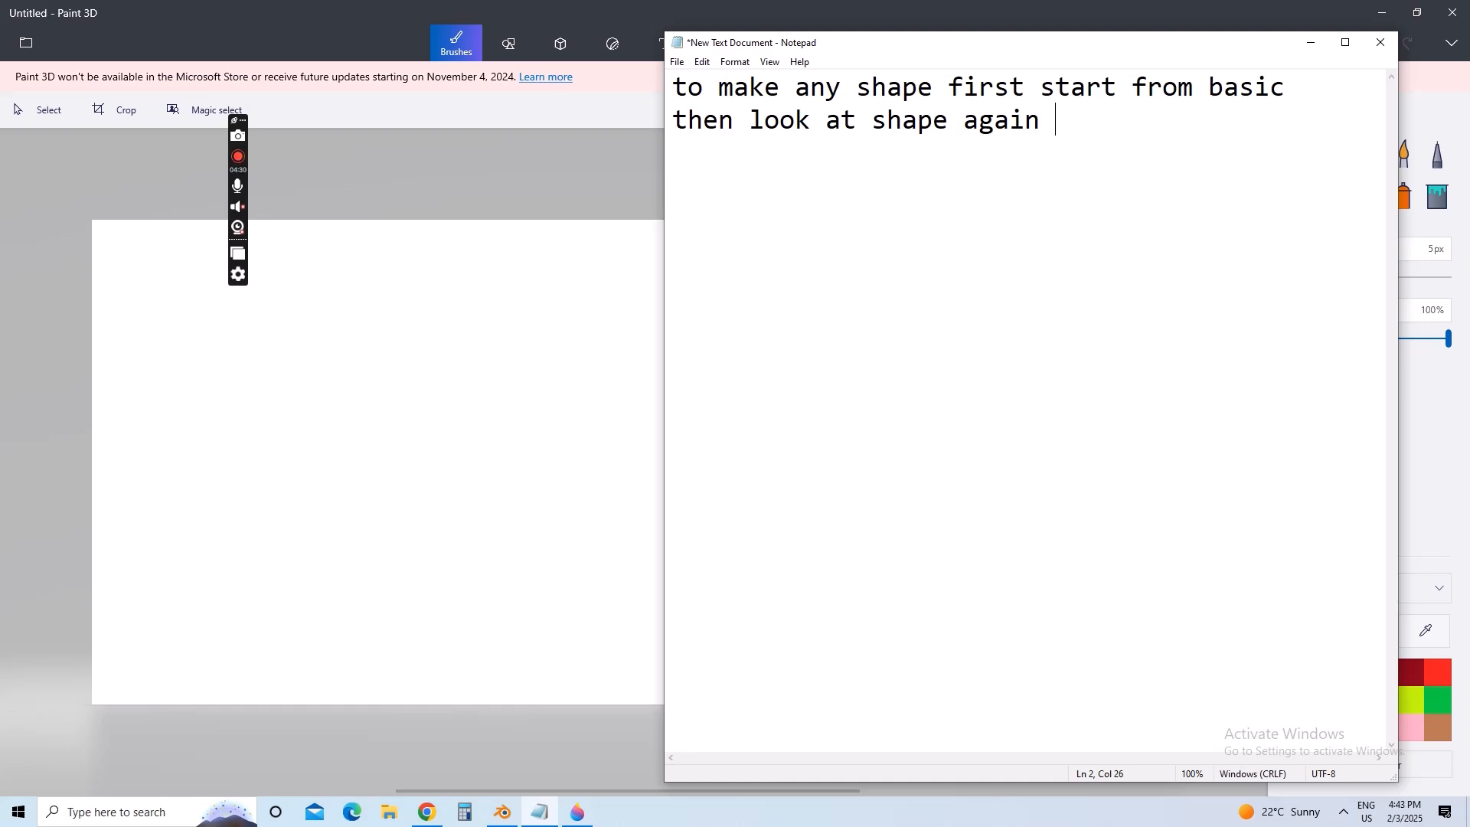
pyautogui.write(' and make it ')
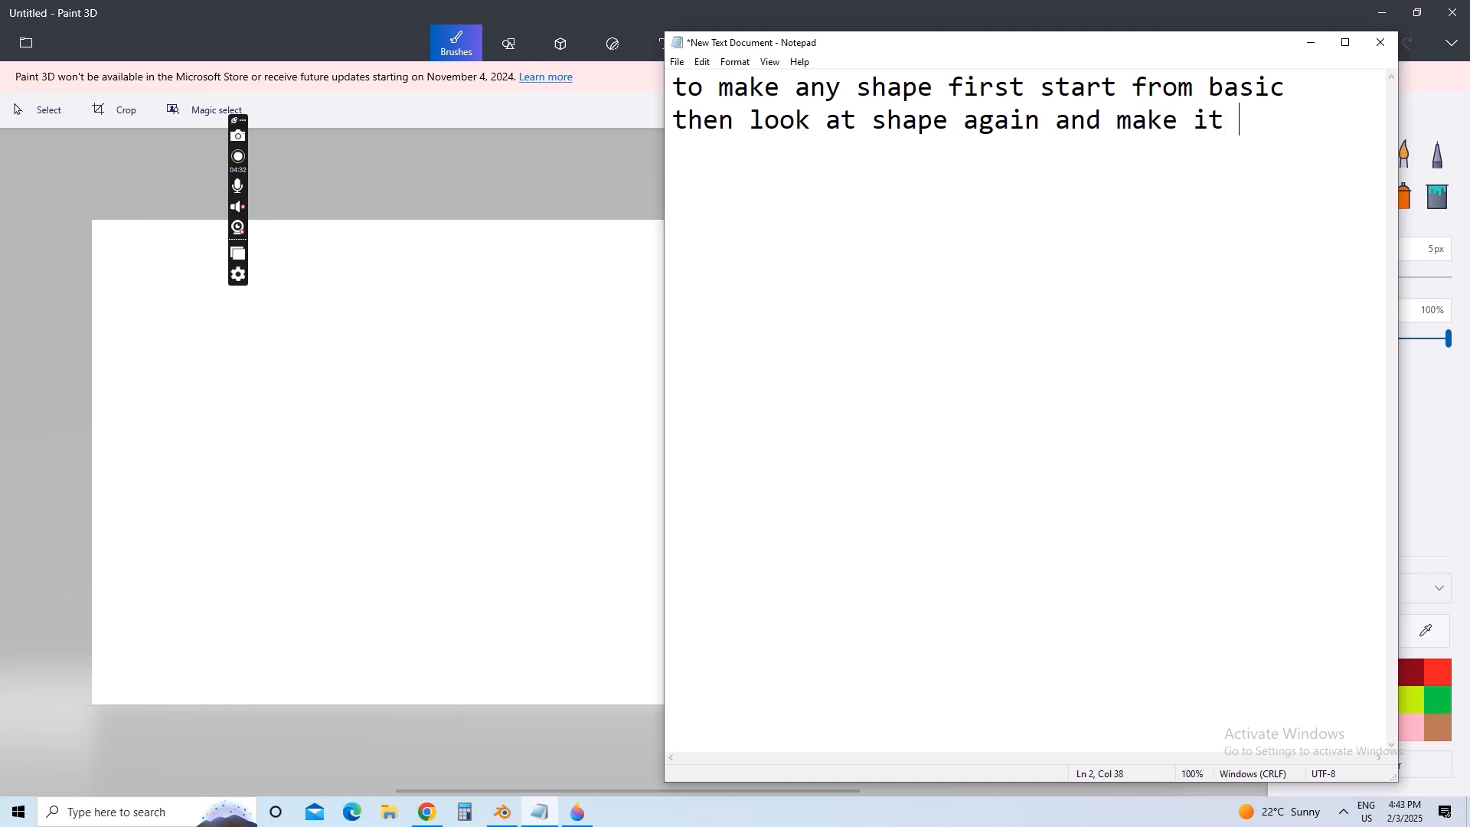
pyautogui.write('more')
pyautogui.press('Return')
# - Continue the note with the lines "complex then look at shape again make" and "it more complex"
pyautogui.write('comple')
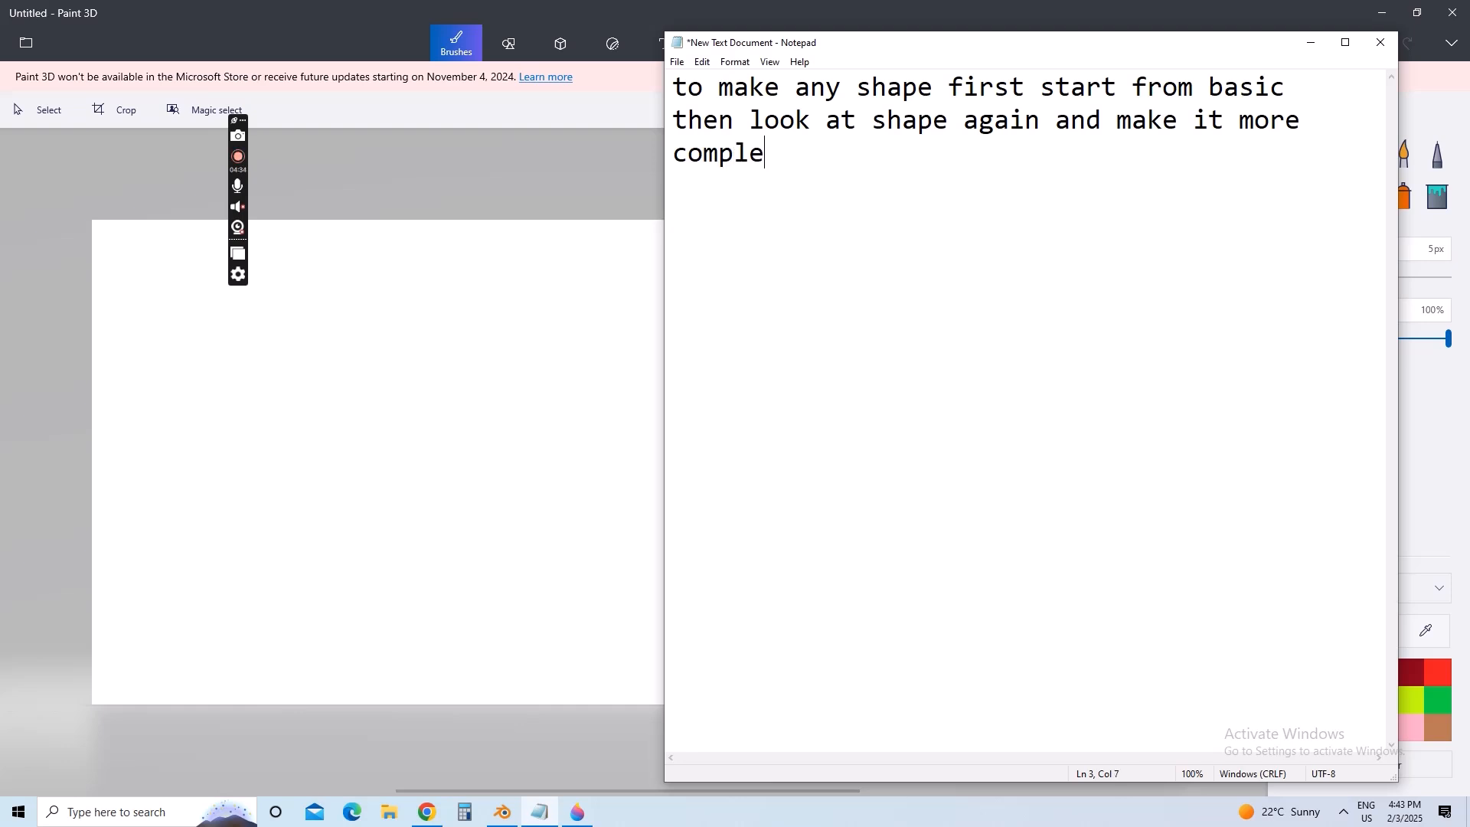
pyautogui.write('x then look a')
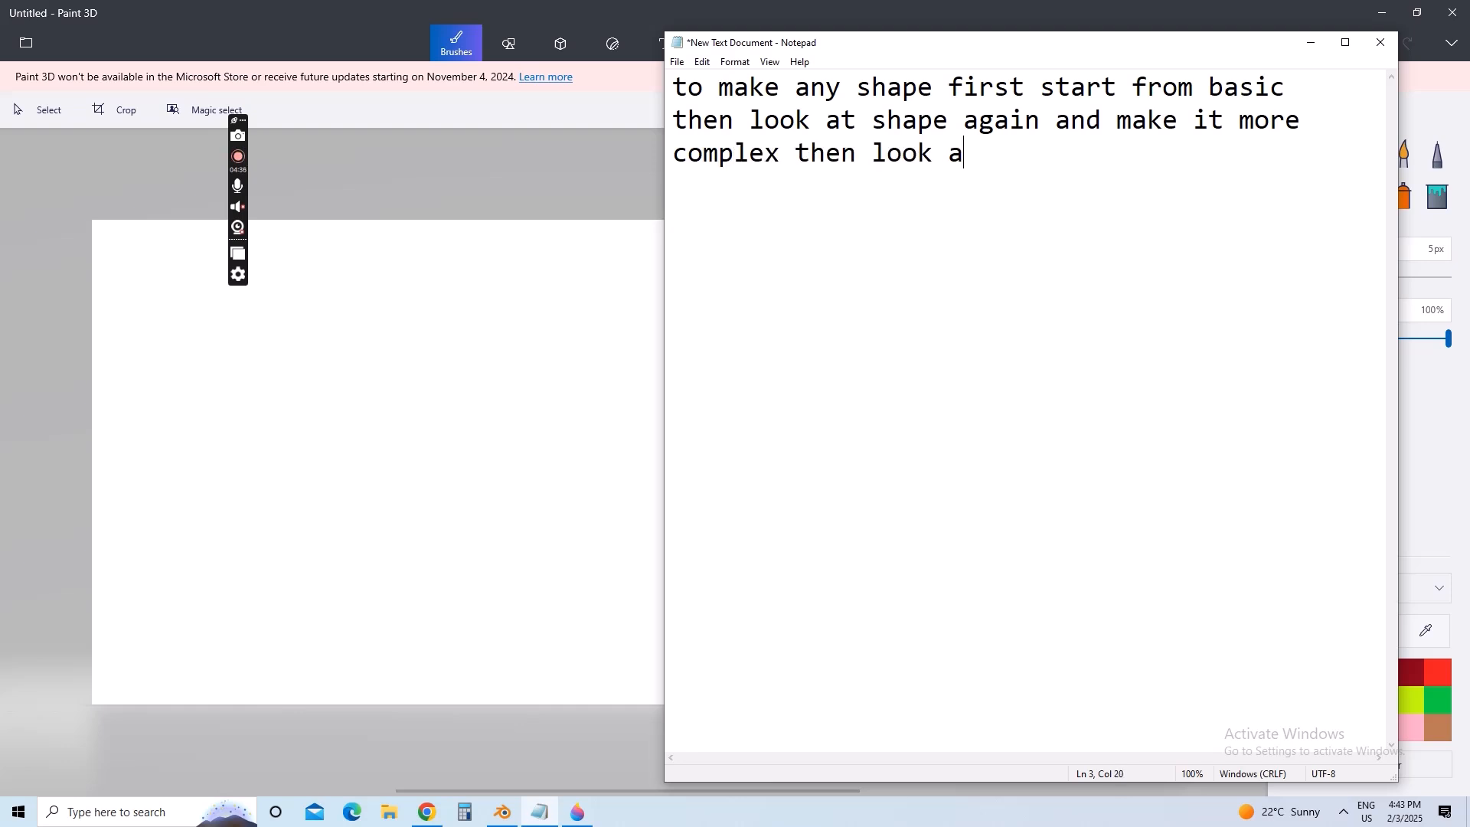
pyautogui.write('t shape ag')
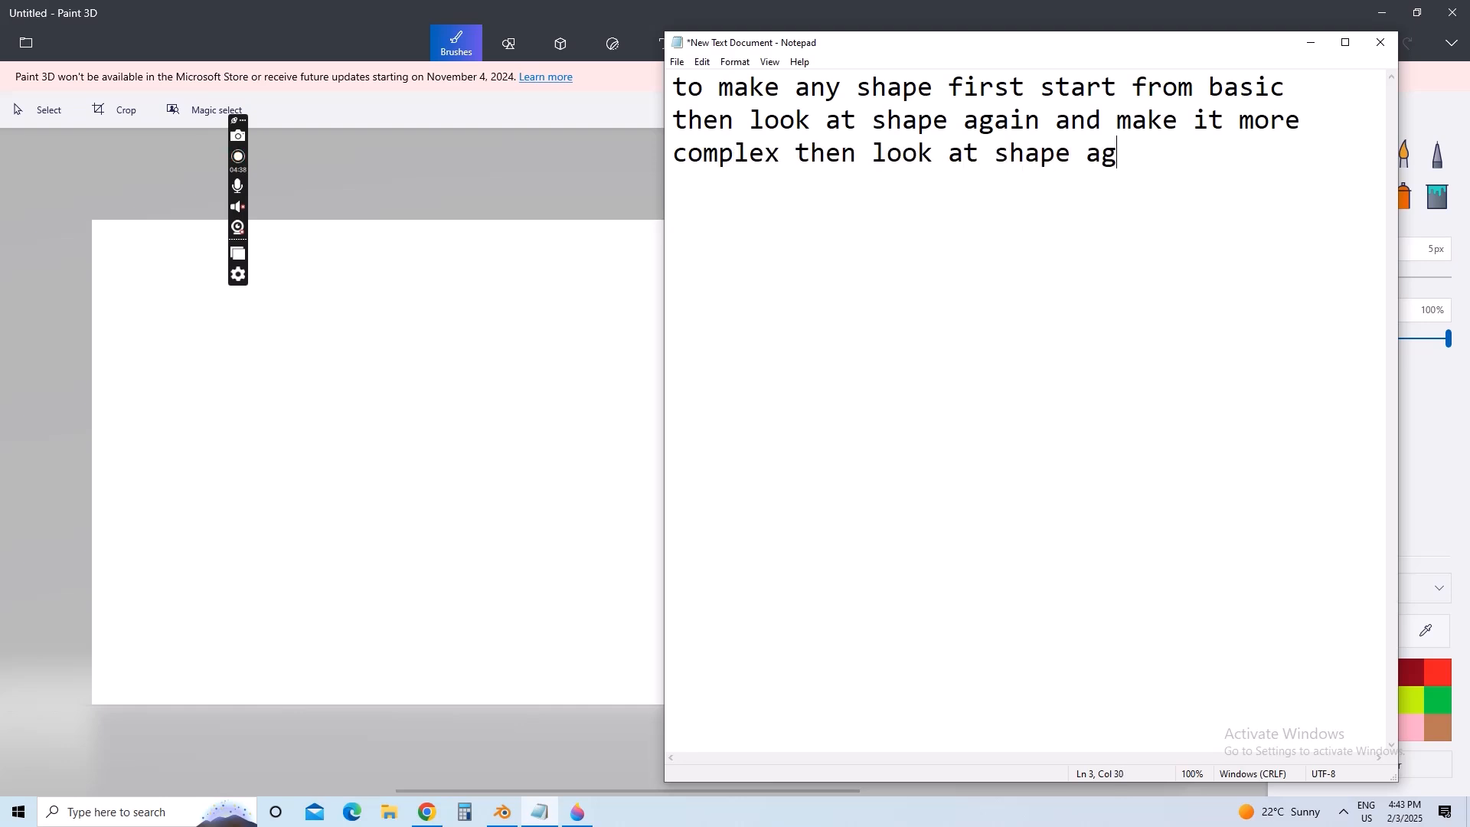
pyautogui.write('ain make')
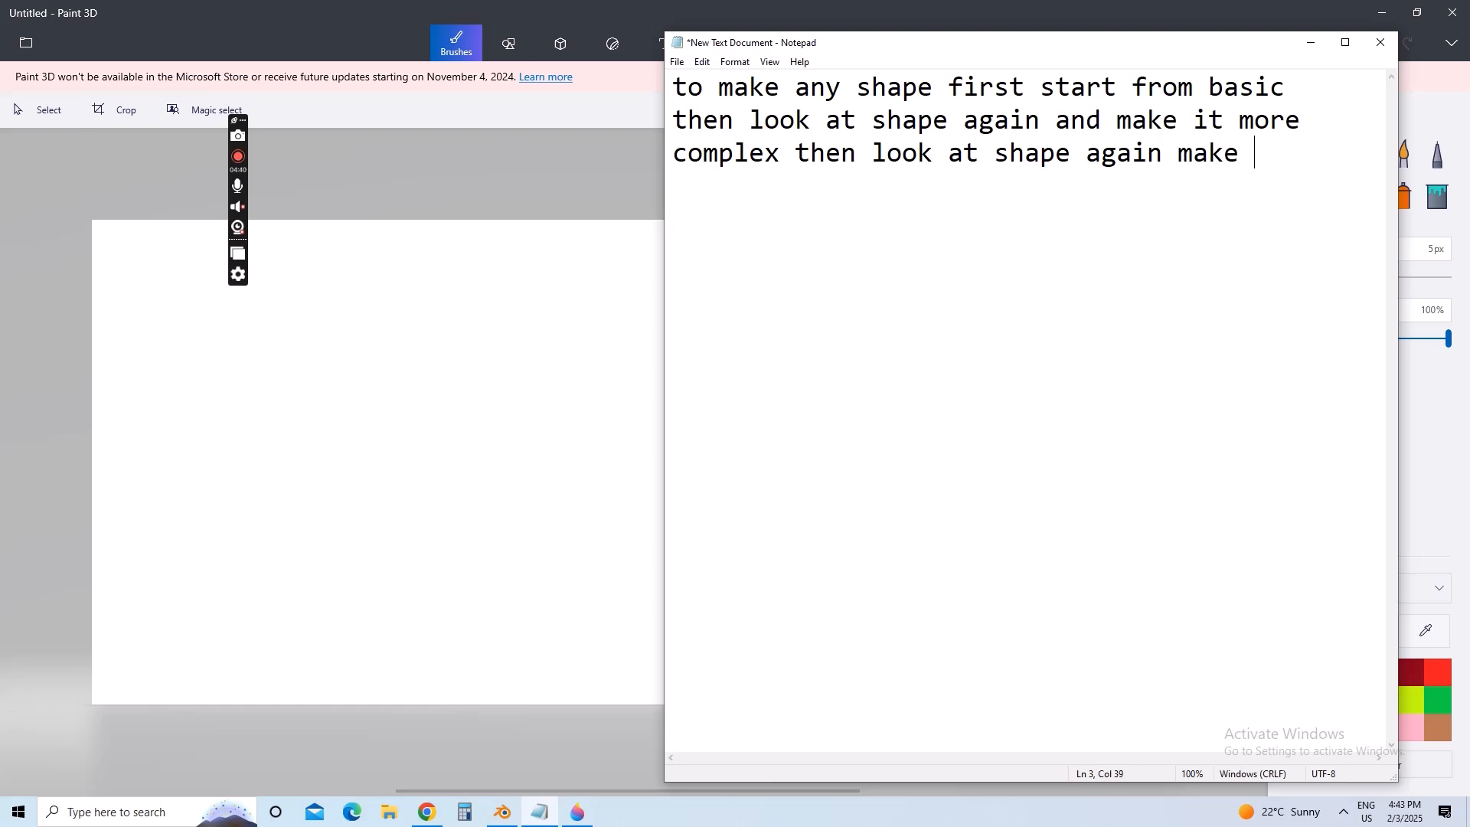
pyautogui.press('Return')
pyautogui.write('it more e')
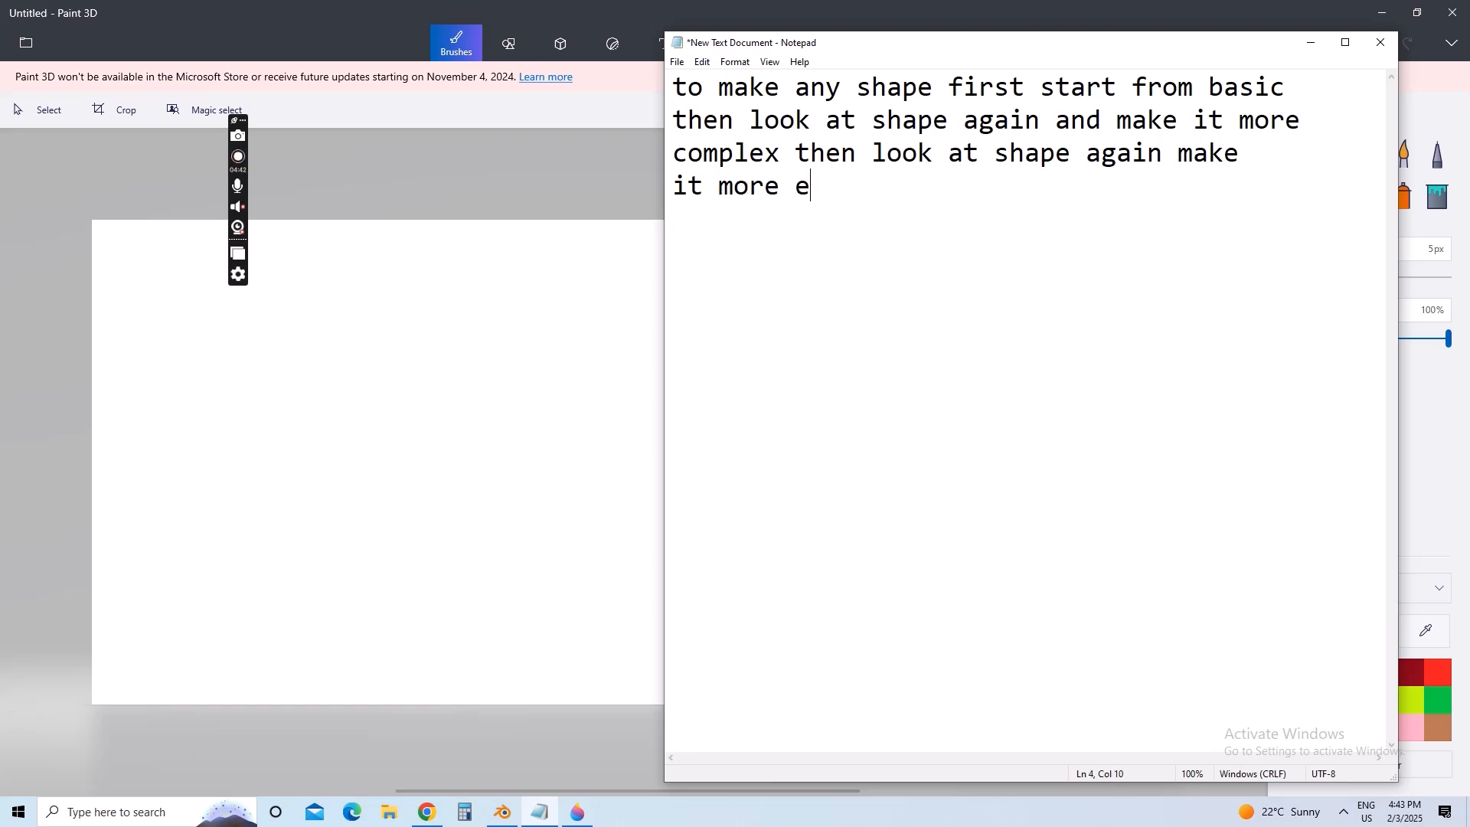
pyautogui.press('BackSpace')
pyautogui.write('complex')
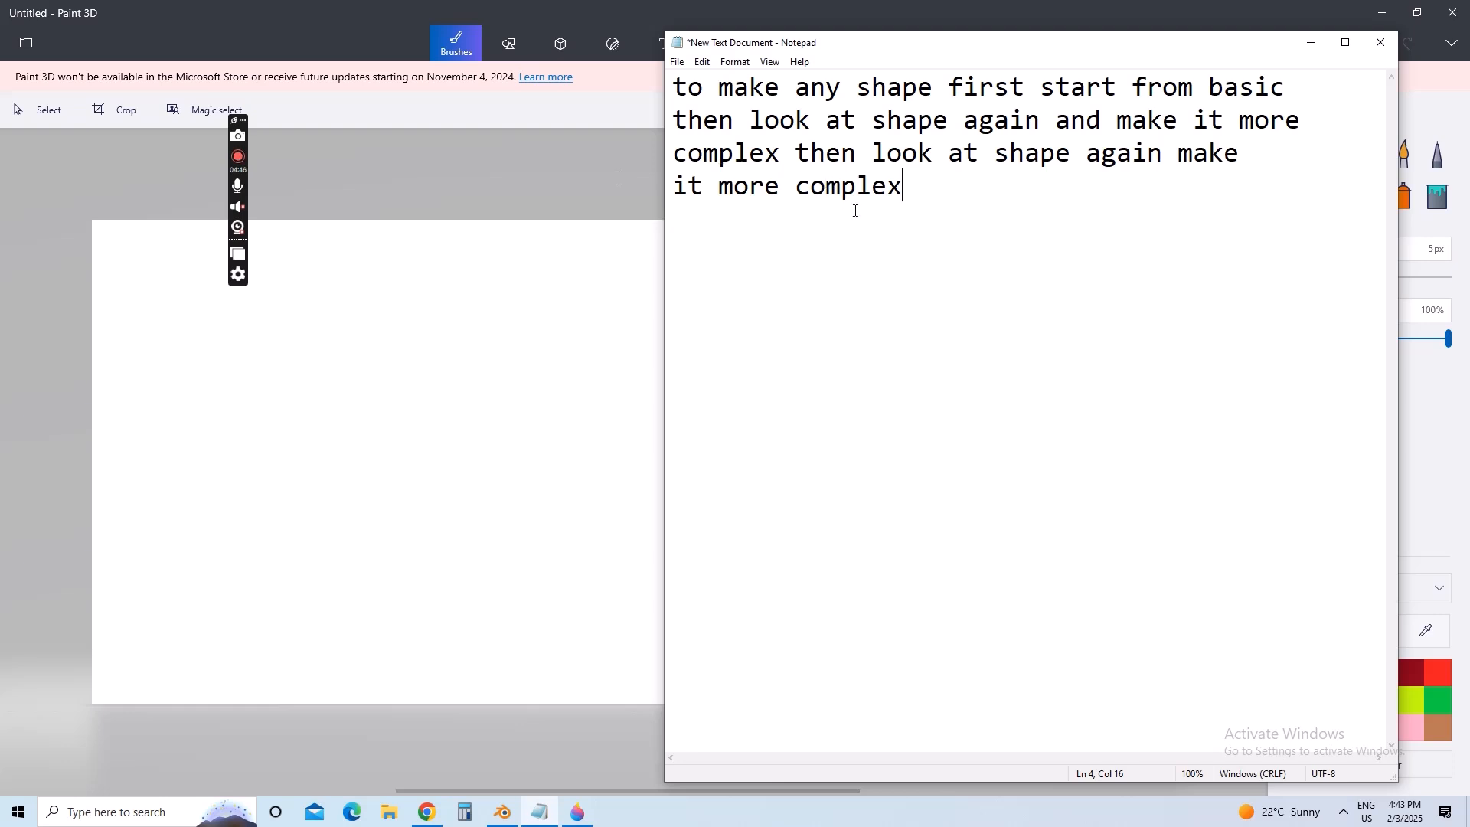
# - Replace the entire note with "first i will draw the shape"
pyautogui.moveTo(917, 192); pyautogui.dragTo(655, 86)
pyautogui.write('fi')
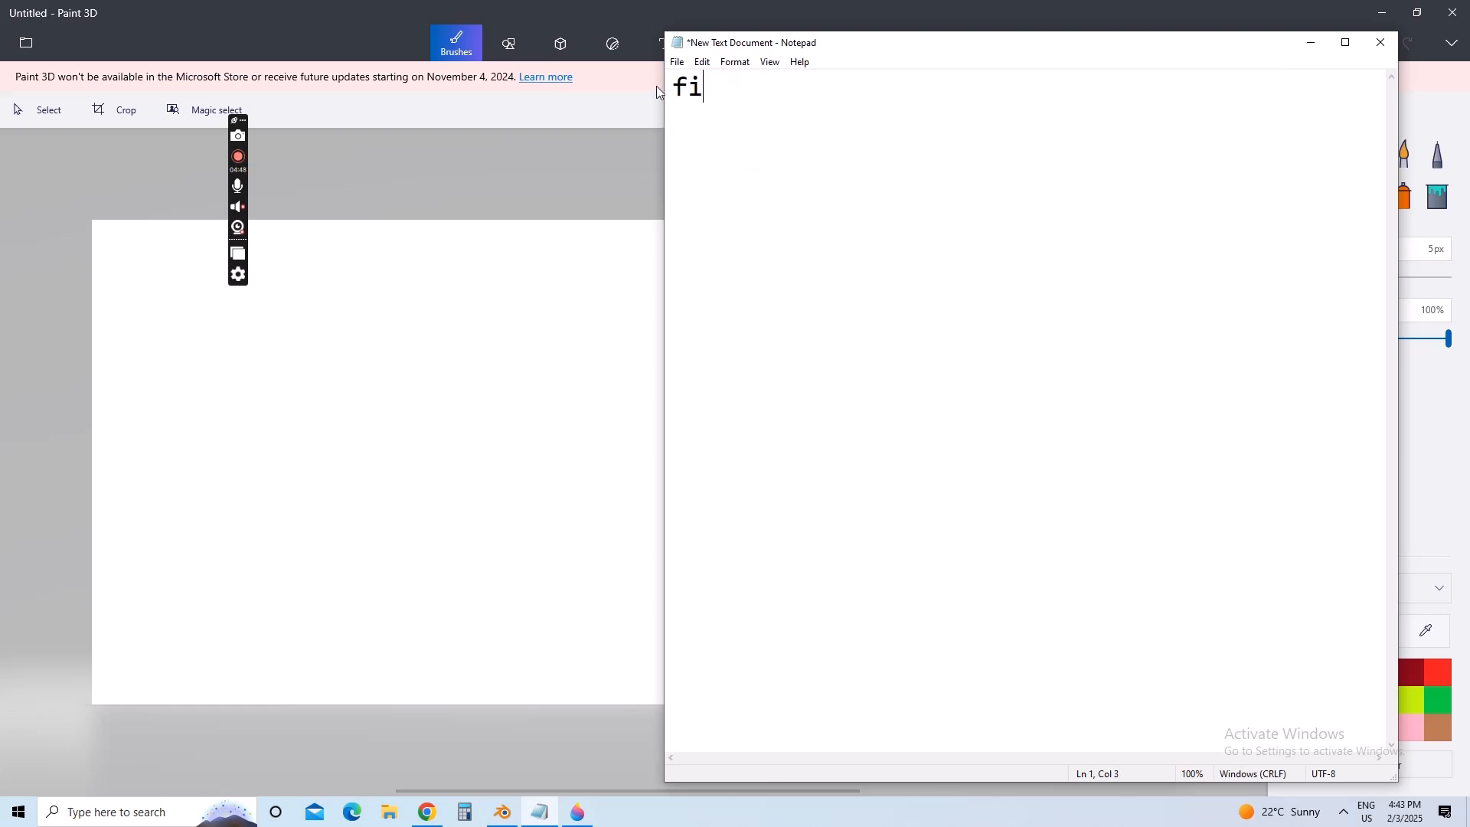
pyautogui.write('rst i will dra')
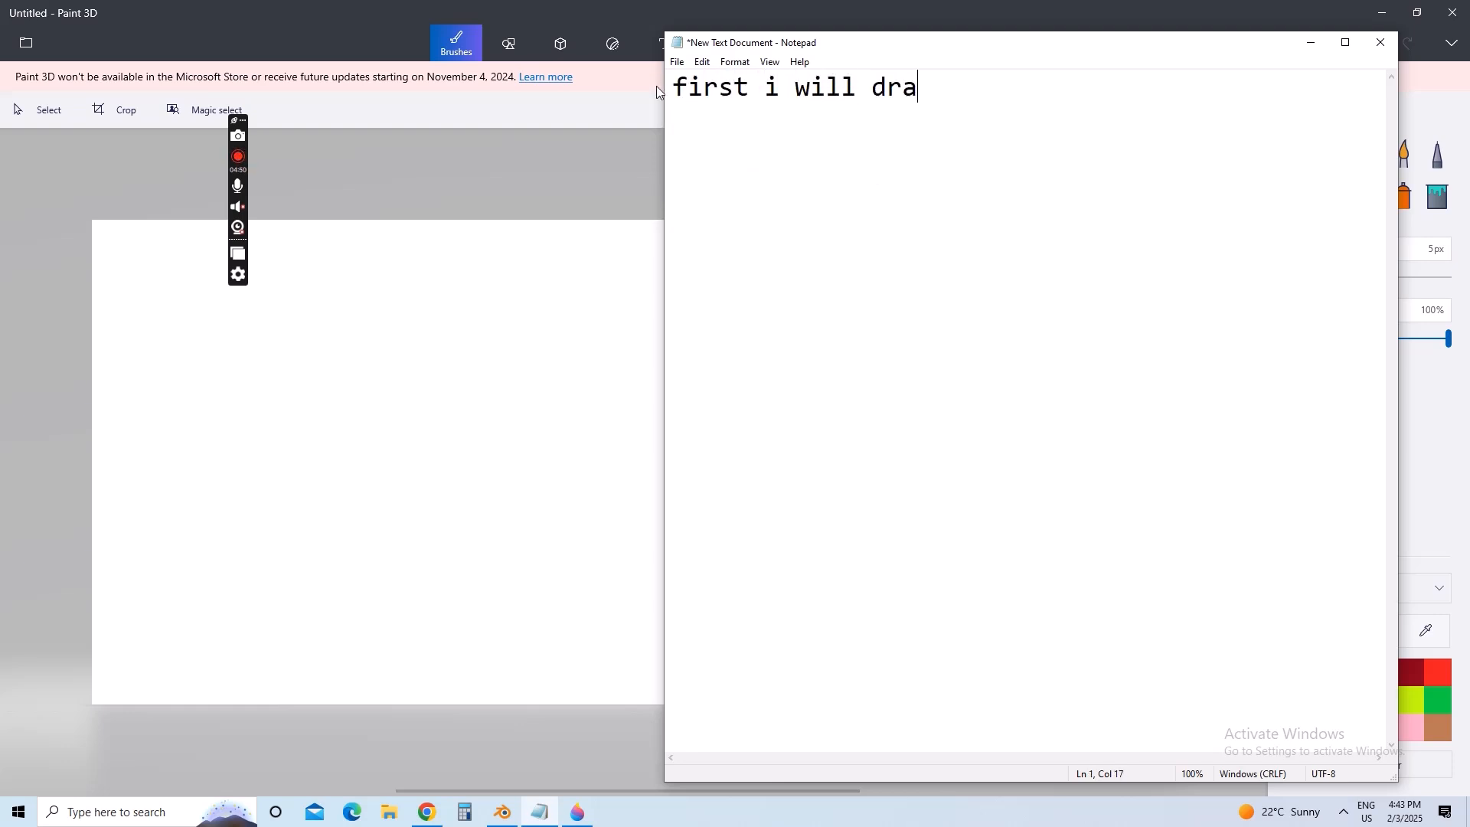
pyautogui.write('w the shape')
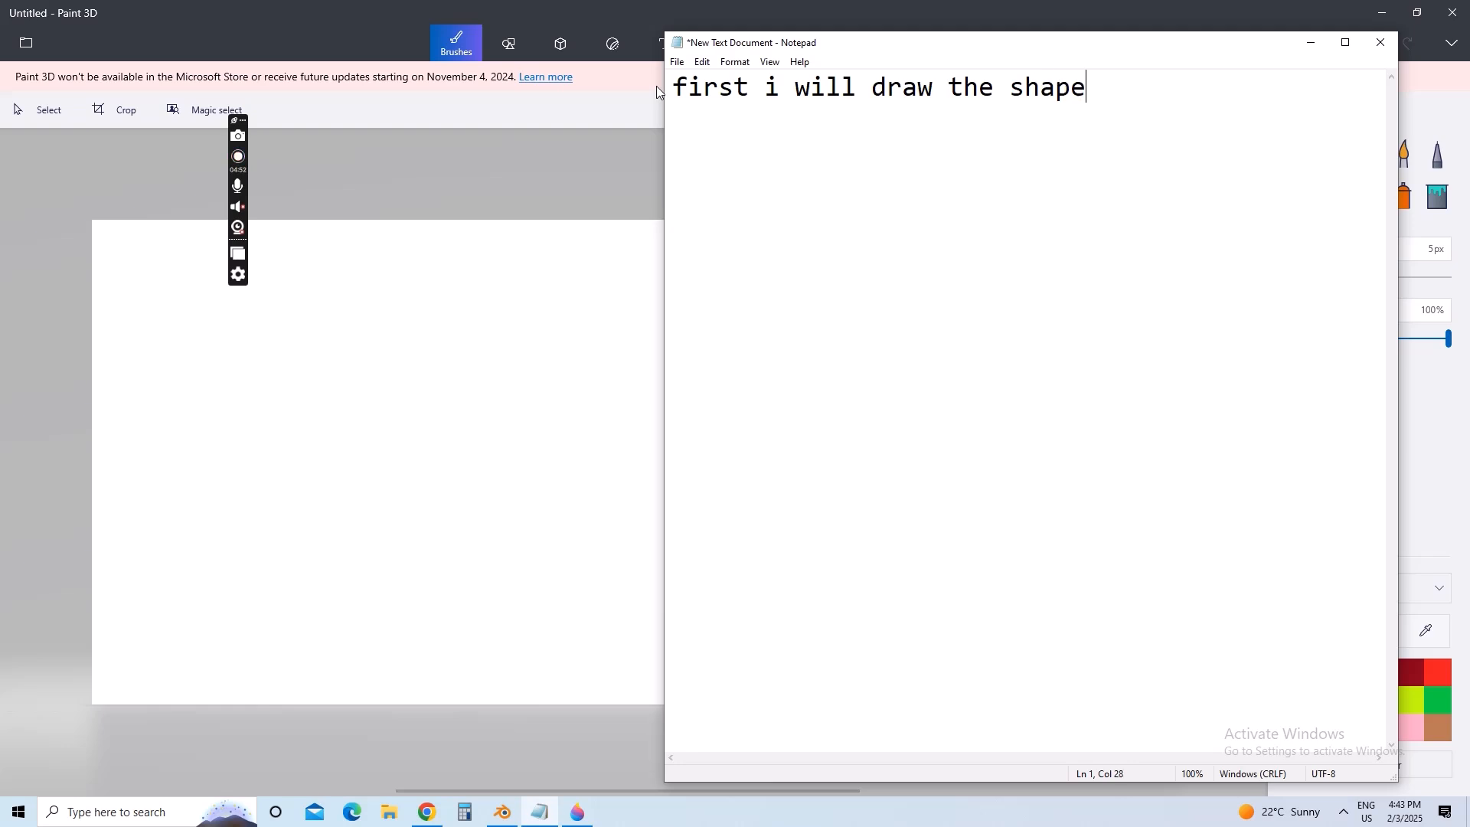
# - Return to the Paint 3D canvas and draw a closed, roughly oval outline with the 5px blue Marker
pyautogui.click(1311, 43)
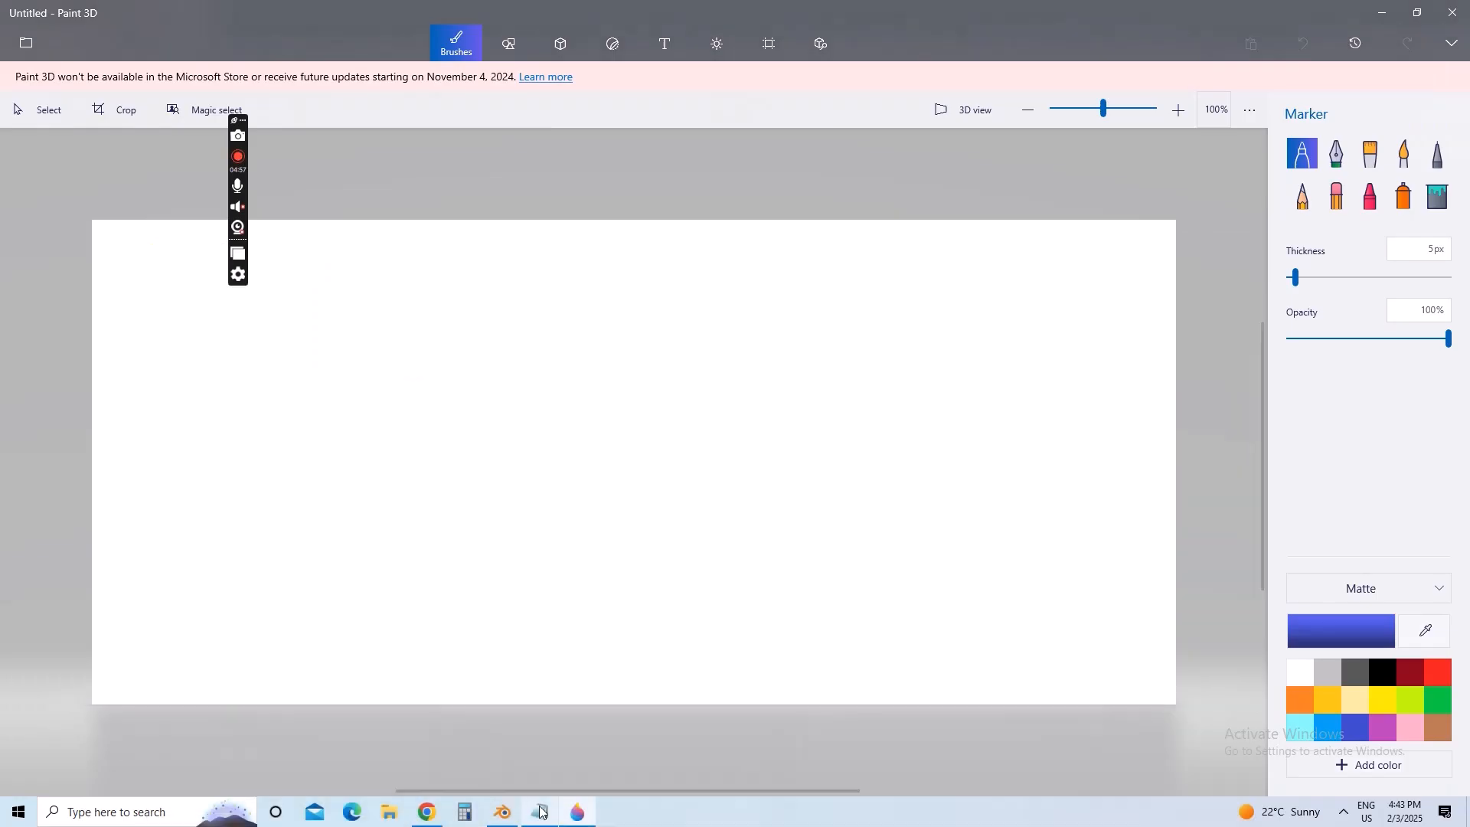
pyautogui.click(424, 813)
pyautogui.click(420, 816)
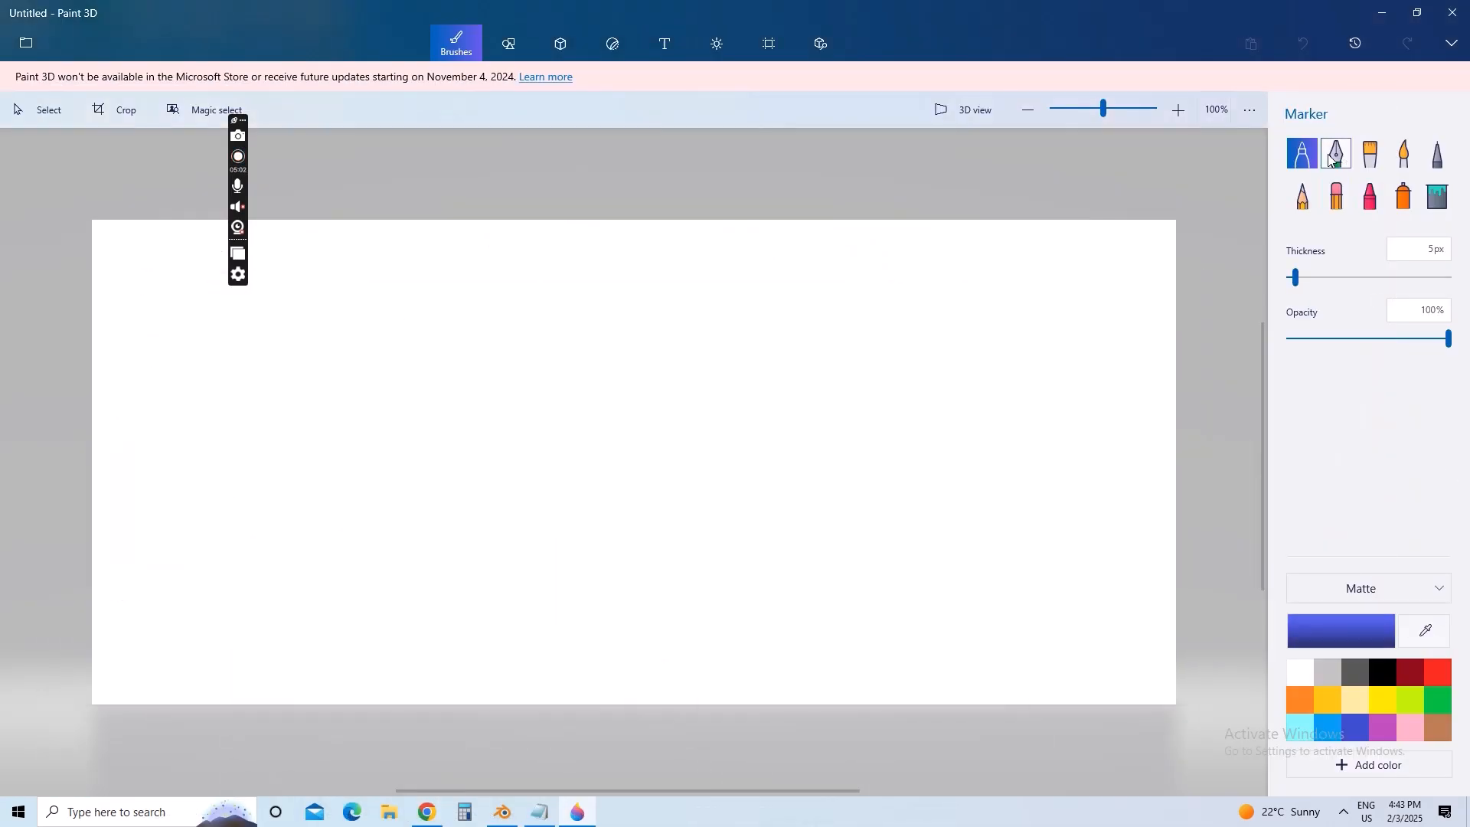
pyautogui.moveTo(503, 373)
pyautogui.mouseDown()
pyautogui.moveTo(508, 391)
pyautogui.moveTo(590, 401)
pyautogui.moveTo(639, 365)
pyautogui.mouseUp()
pyautogui.hotkey('ctrl', 'z')
pyautogui.moveTo(325, 405)
pyautogui.mouseDown()
pyautogui.moveTo(380, 427)
pyautogui.moveTo(426, 420)
pyautogui.moveTo(436, 391)
pyautogui.moveTo(422, 362)
pyautogui.moveTo(368, 360)
pyautogui.moveTo(322, 390)
pyautogui.moveTo(379, 434)
pyautogui.mouseUp()
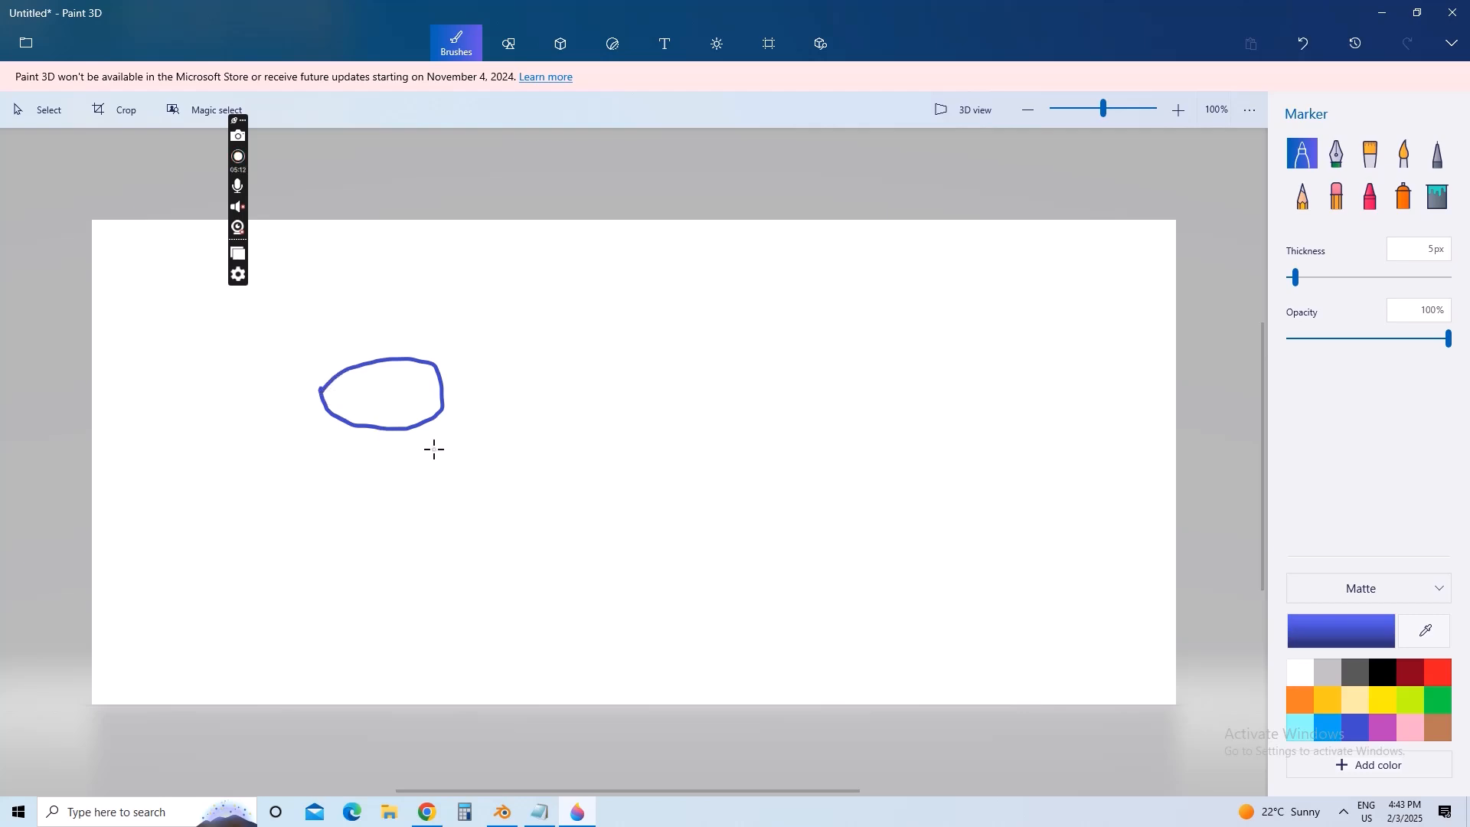
# - Switch to Notepad and replace the note with the lines "ok this is the basic shape i will make it" and "complex"
pyautogui.click(539, 811)
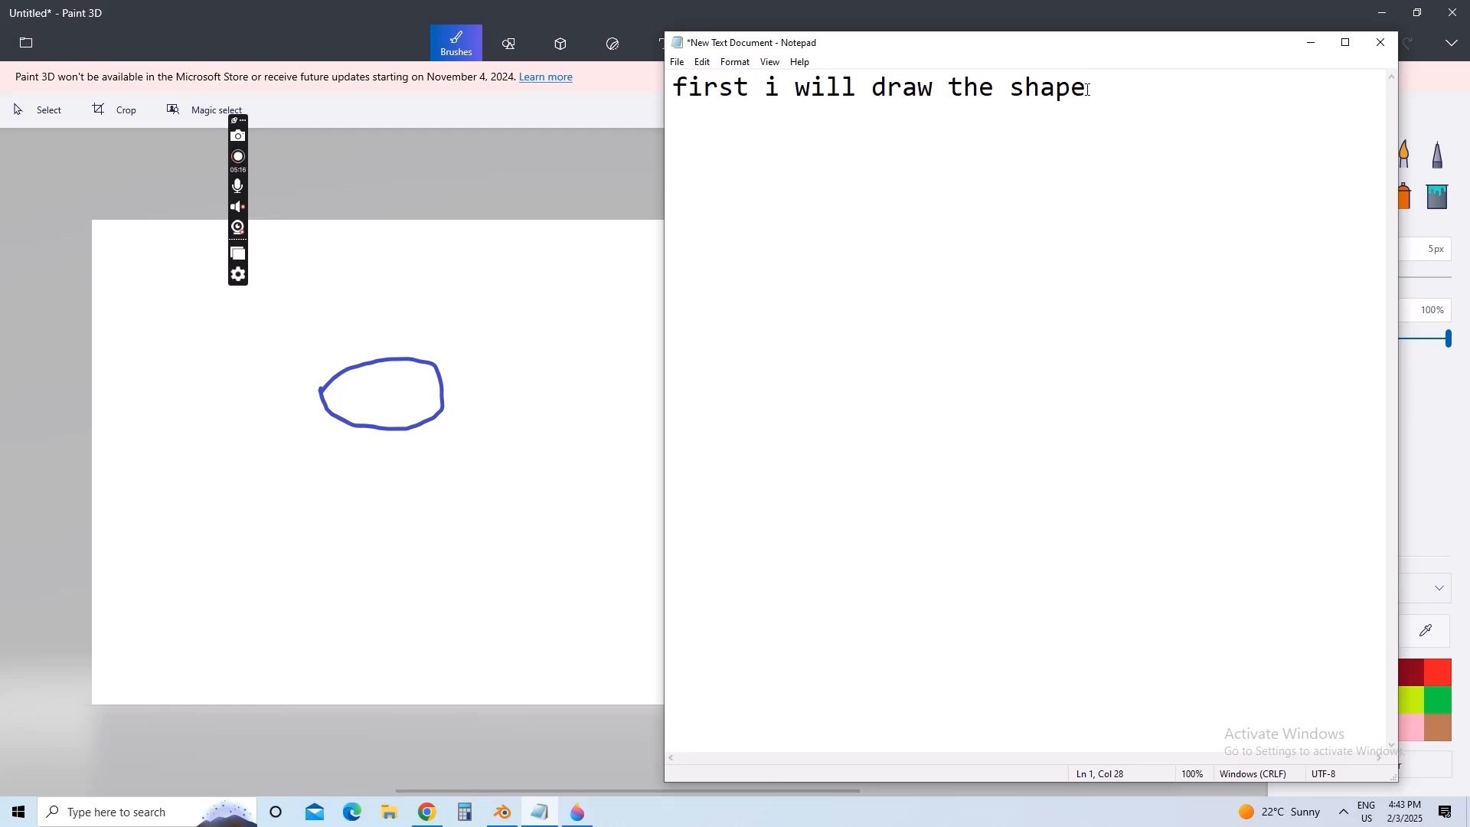
pyautogui.hotkey('ctrl', 'a')
pyautogui.write('ok th')
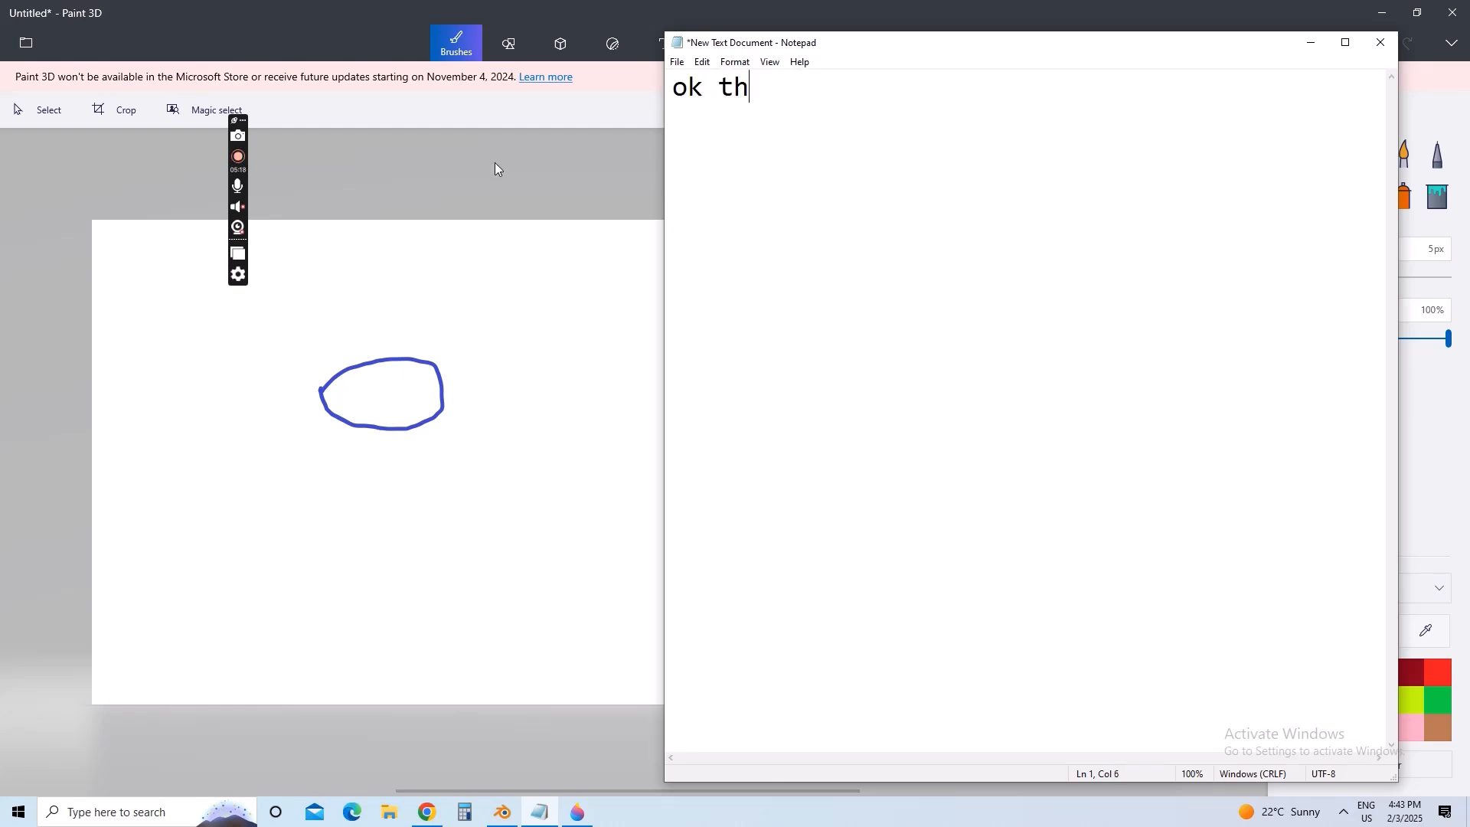
pyautogui.write('is is the ba')
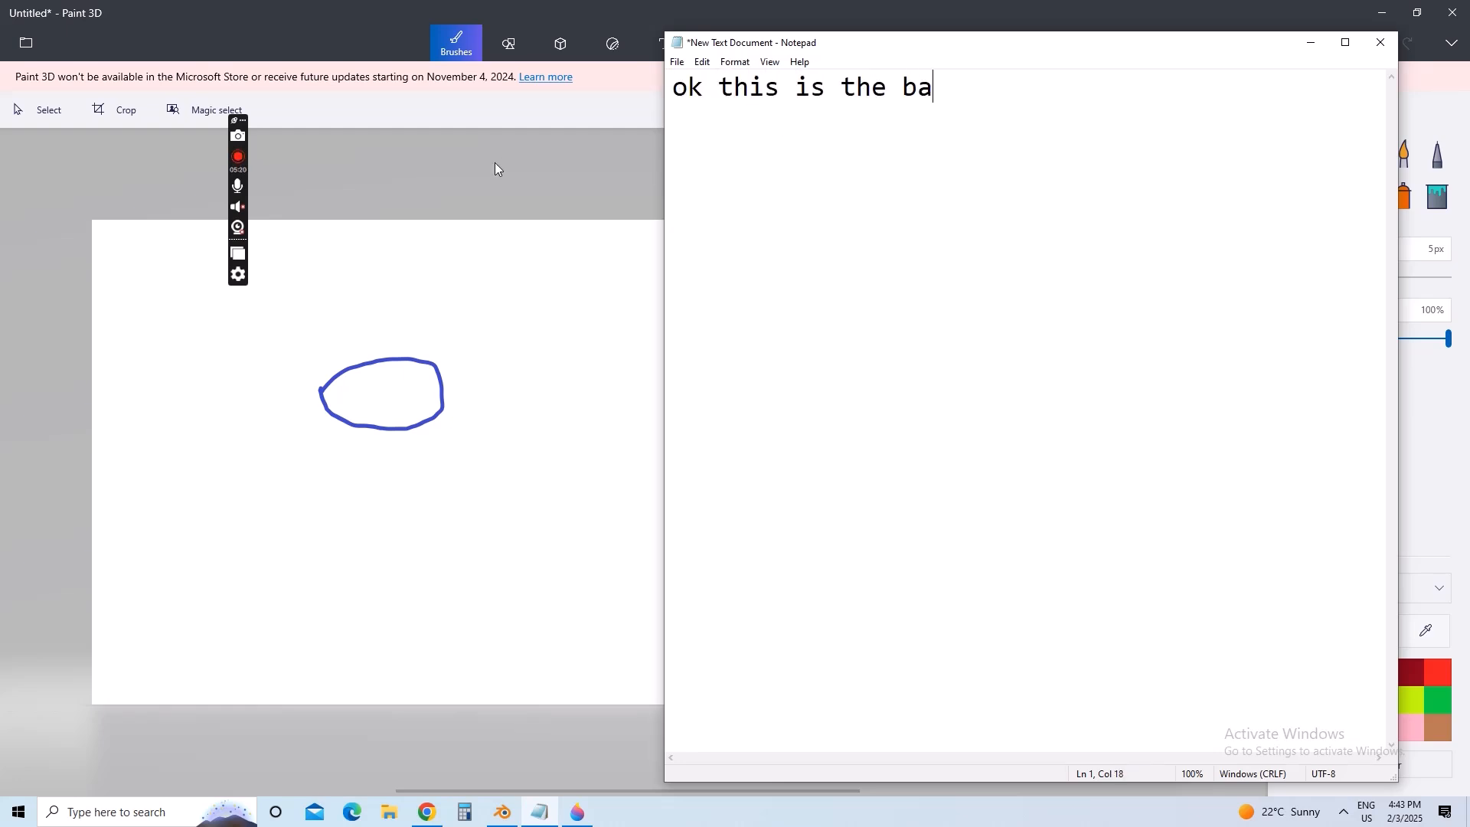
pyautogui.write('sic shape')
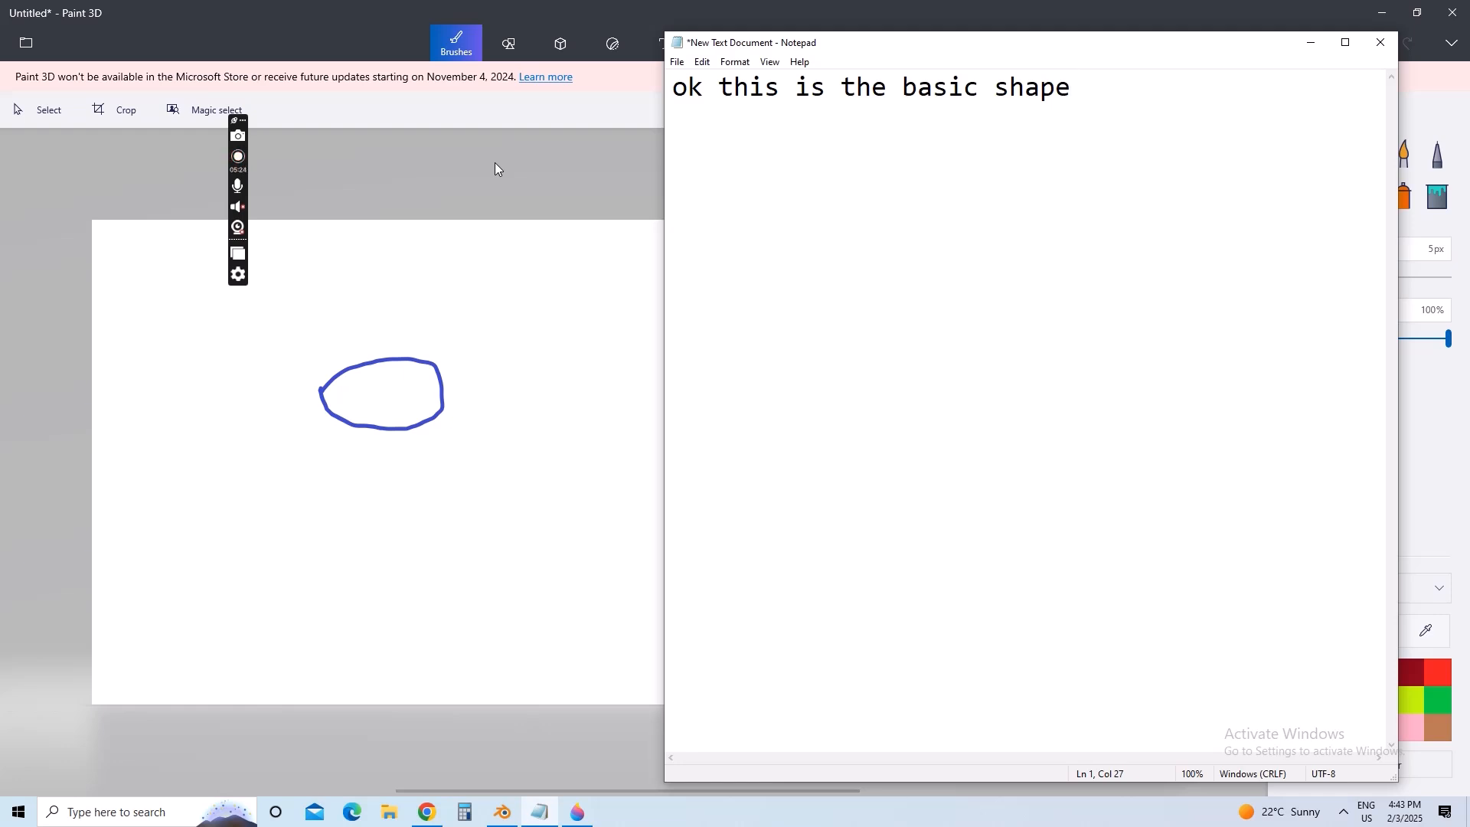
pyautogui.write(' i will make it comp')
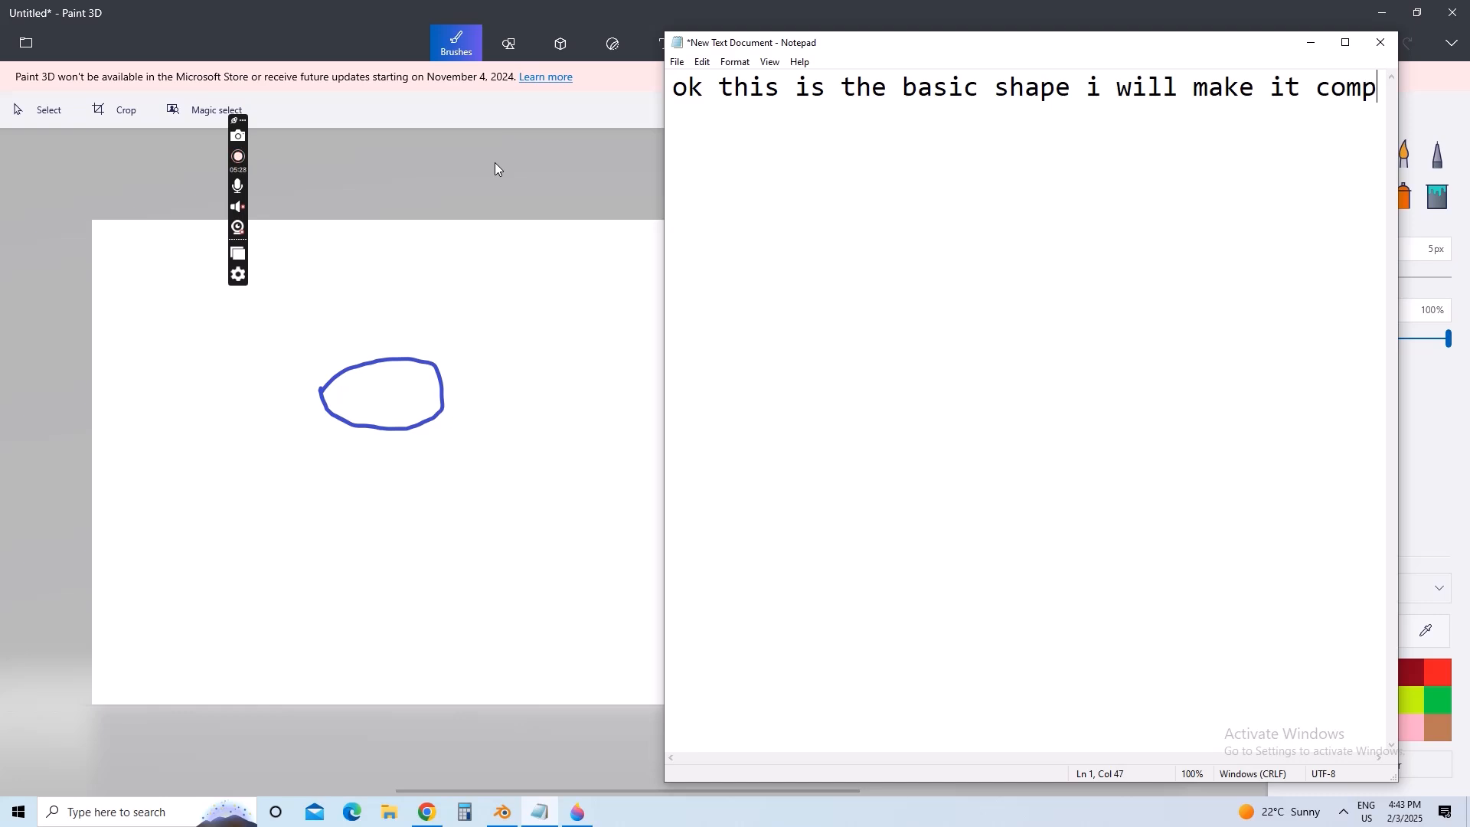
pyautogui.press('BackSpace')
pyautogui.press('BackSpace')
pyautogui.press('BackSpace')
pyautogui.press('BackSpace')
pyautogui.press('Return')
pyautogui.write('complex')
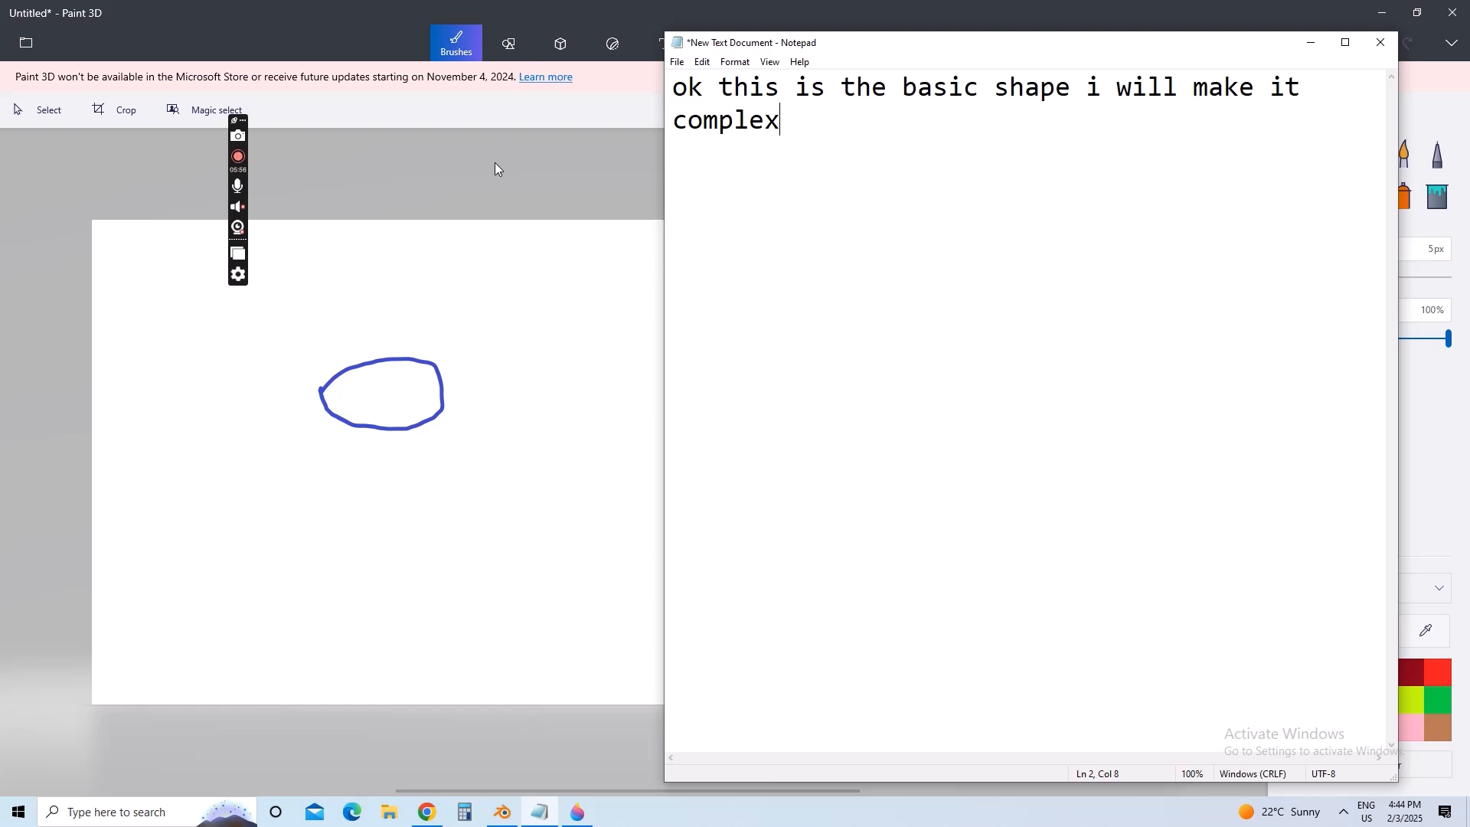
# - Delete the entire text of the note
pyautogui.press('BackSpace')
pyautogui.press('BackSpace')
pyautogui.press('BackSpace')
pyautogui.press('BackSpace')
pyautogui.press('BackSpace')
pyautogui.press('BackSpace')
pyautogui.press('BackSpace')
pyautogui.press('BackSpace')
pyautogui.press('BackSpace')
pyautogui.press('BackSpace')
pyautogui.press('BackSpace')
pyautogui.press('BackSpace')
pyautogui.press('BackSpace')
pyautogui.press('BackSpace')
pyautogui.press('BackSpace')
pyautogui.press('BackSpace')
pyautogui.press('BackSpace')
pyautogui.press('BackSpace')
pyautogui.press('BackSpace')
pyautogui.press('BackSpace')
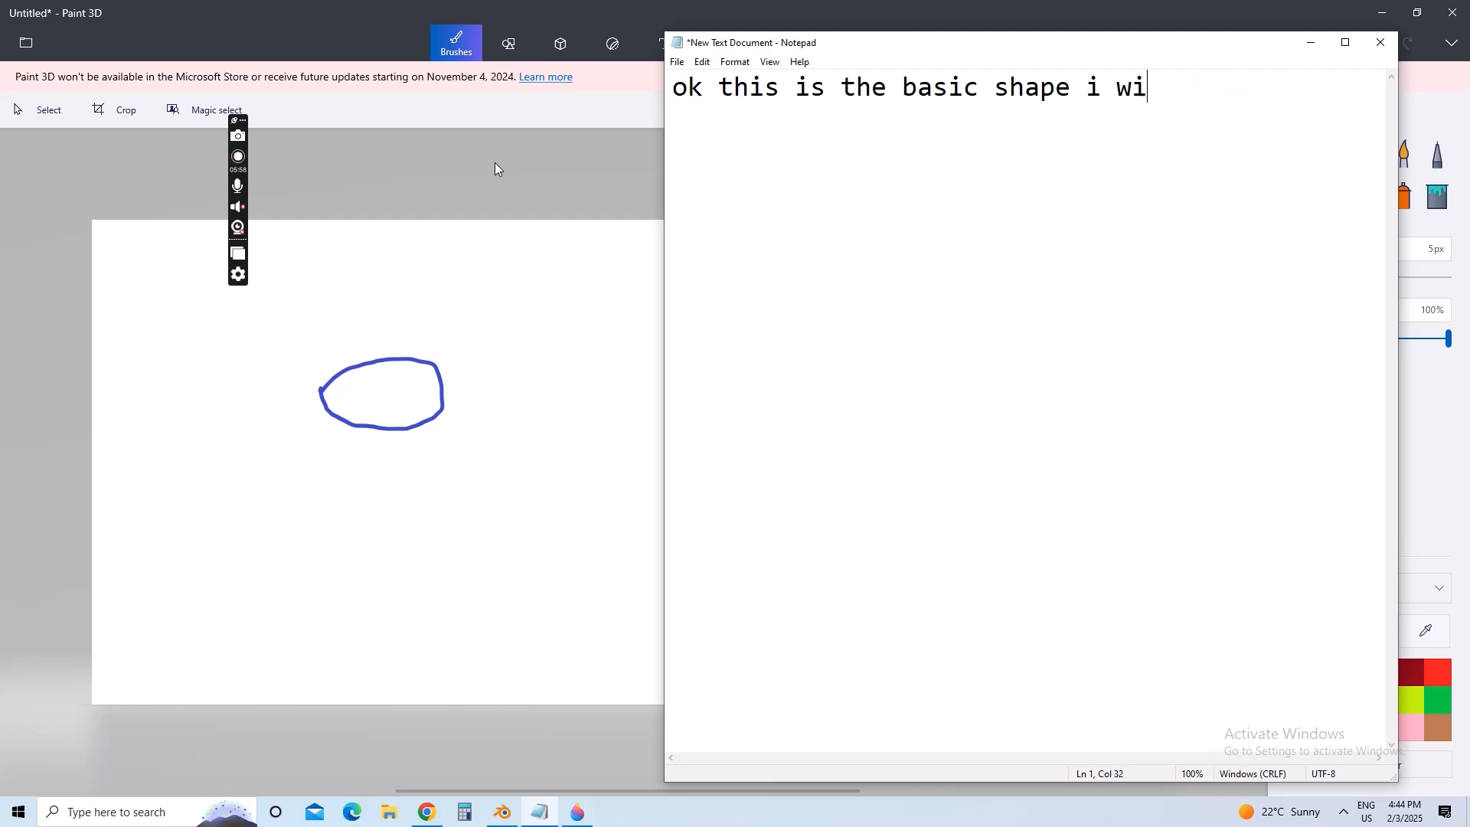
pyautogui.press('BackSpace')
pyautogui.press('BackSpace')
pyautogui.press('BackSpace')
pyautogui.press('BackSpace')
pyautogui.press('BackSpace')
pyautogui.press('BackSpace')
pyautogui.press('BackSpace')
pyautogui.press('BackSpace')
pyautogui.press('BackSpace')
pyautogui.press('BackSpace')
pyautogui.press('BackSpace')
pyautogui.press('BackSpace')
pyautogui.press('BackSpace')
pyautogui.press('BackSpace')
pyautogui.press('BackSpace')
pyautogui.press('BackSpace')
pyautogui.press('BackSpace')
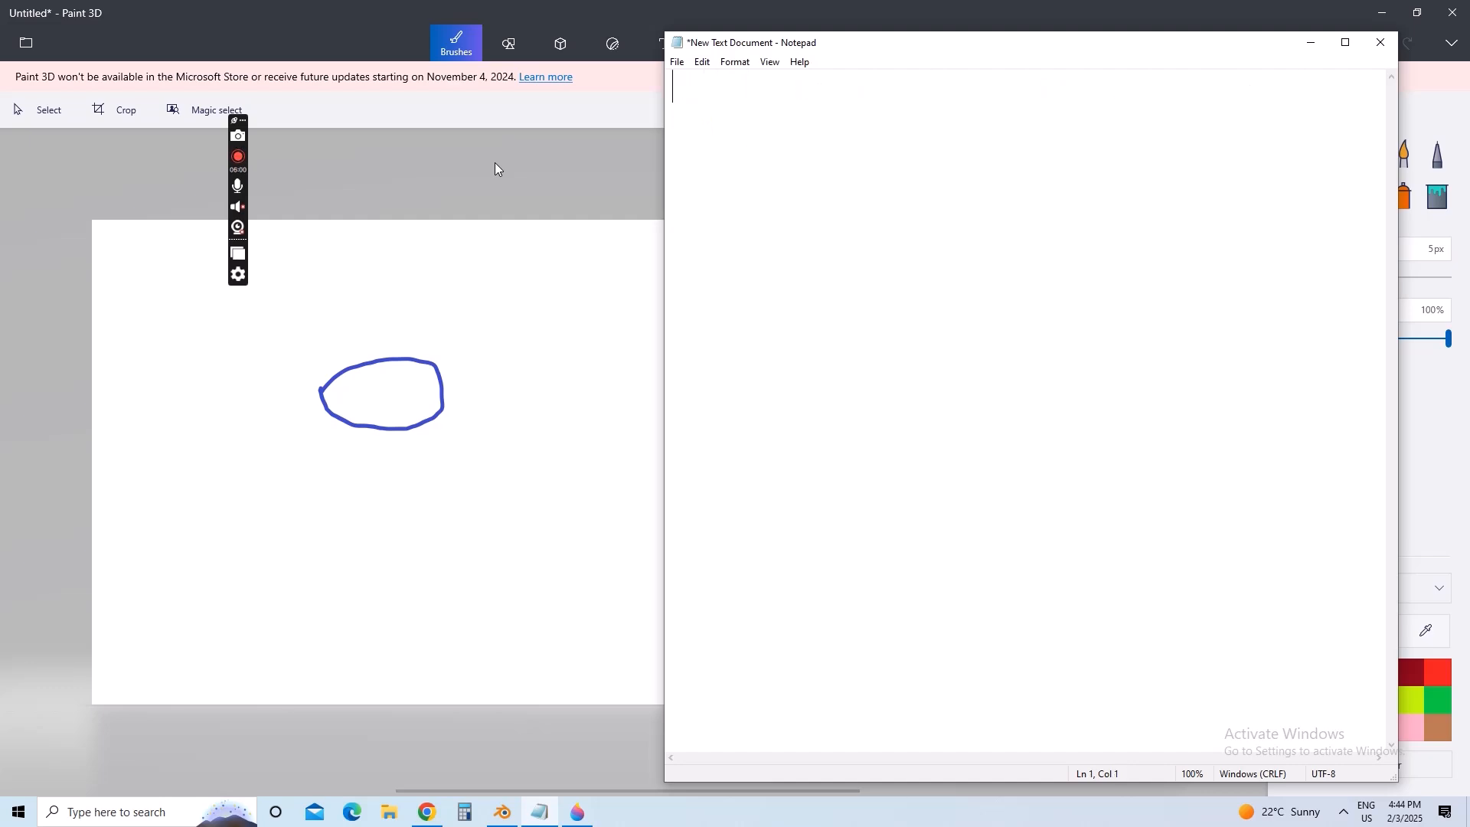
# - Look at the Batman Arkham Asylum reference image in Chrome and return to the Paint 3D canvas
pyautogui.click(538, 355)
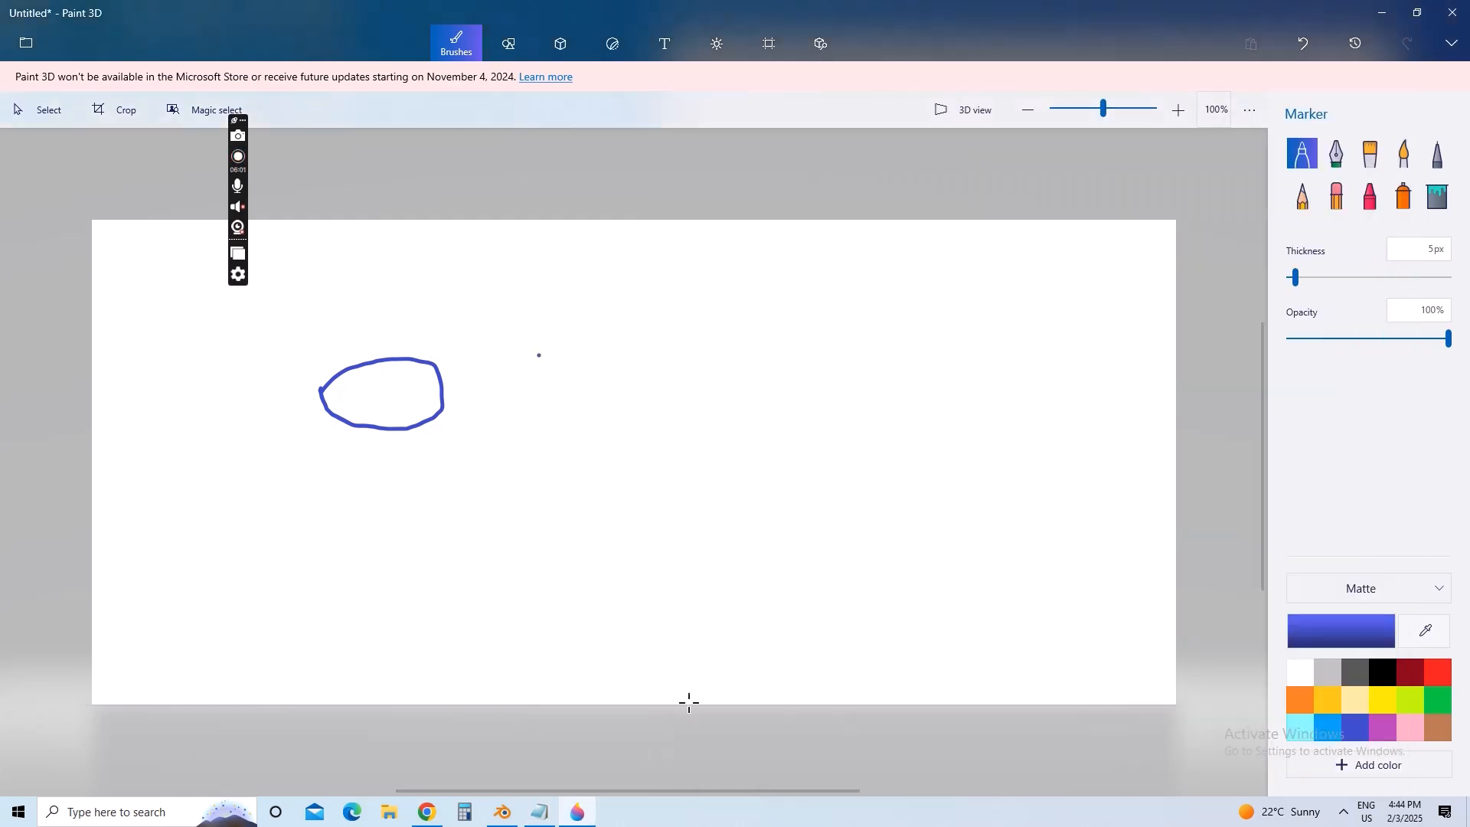
pyautogui.click(433, 815)
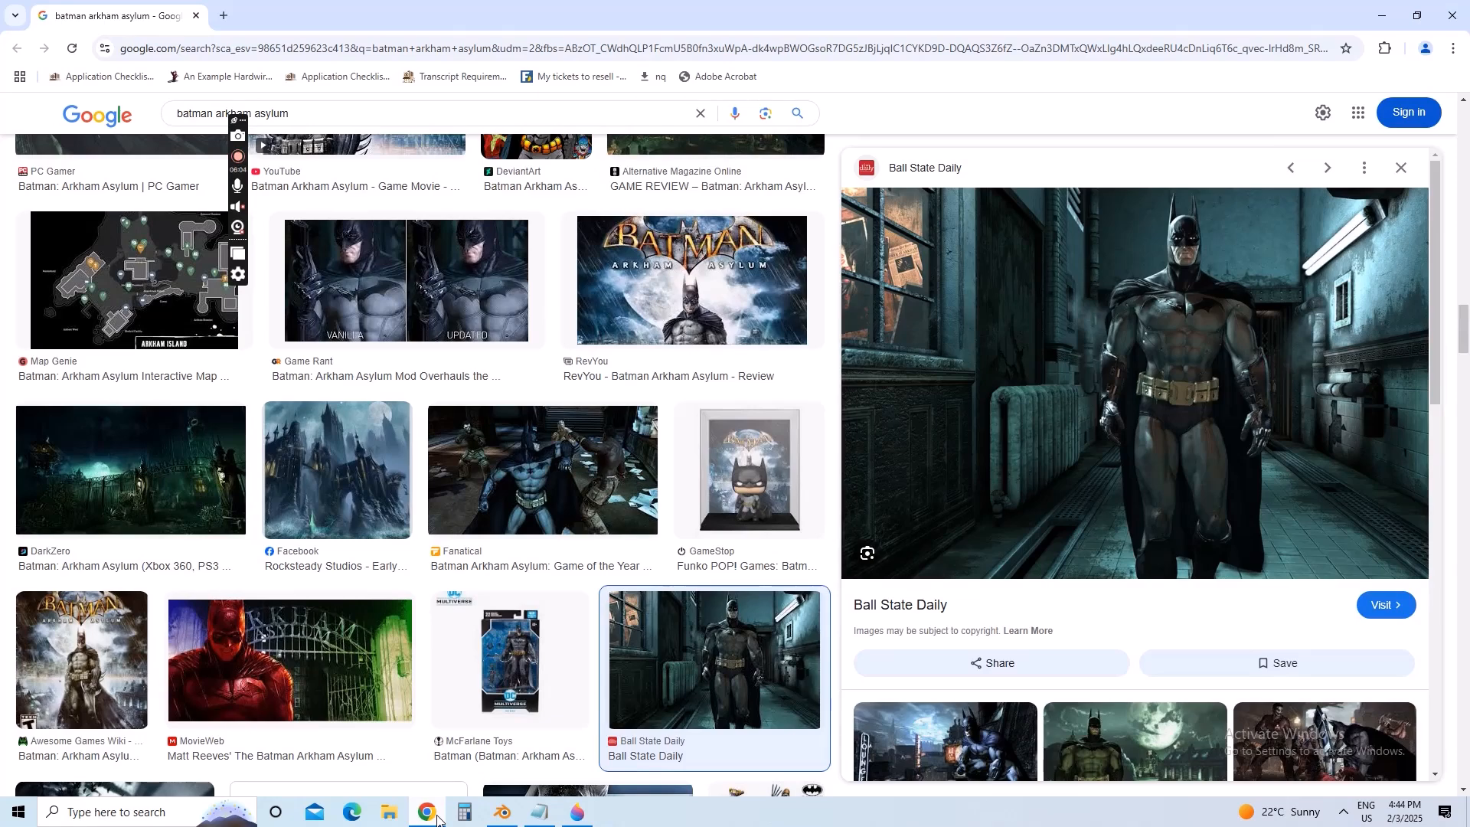
pyautogui.click(433, 815)
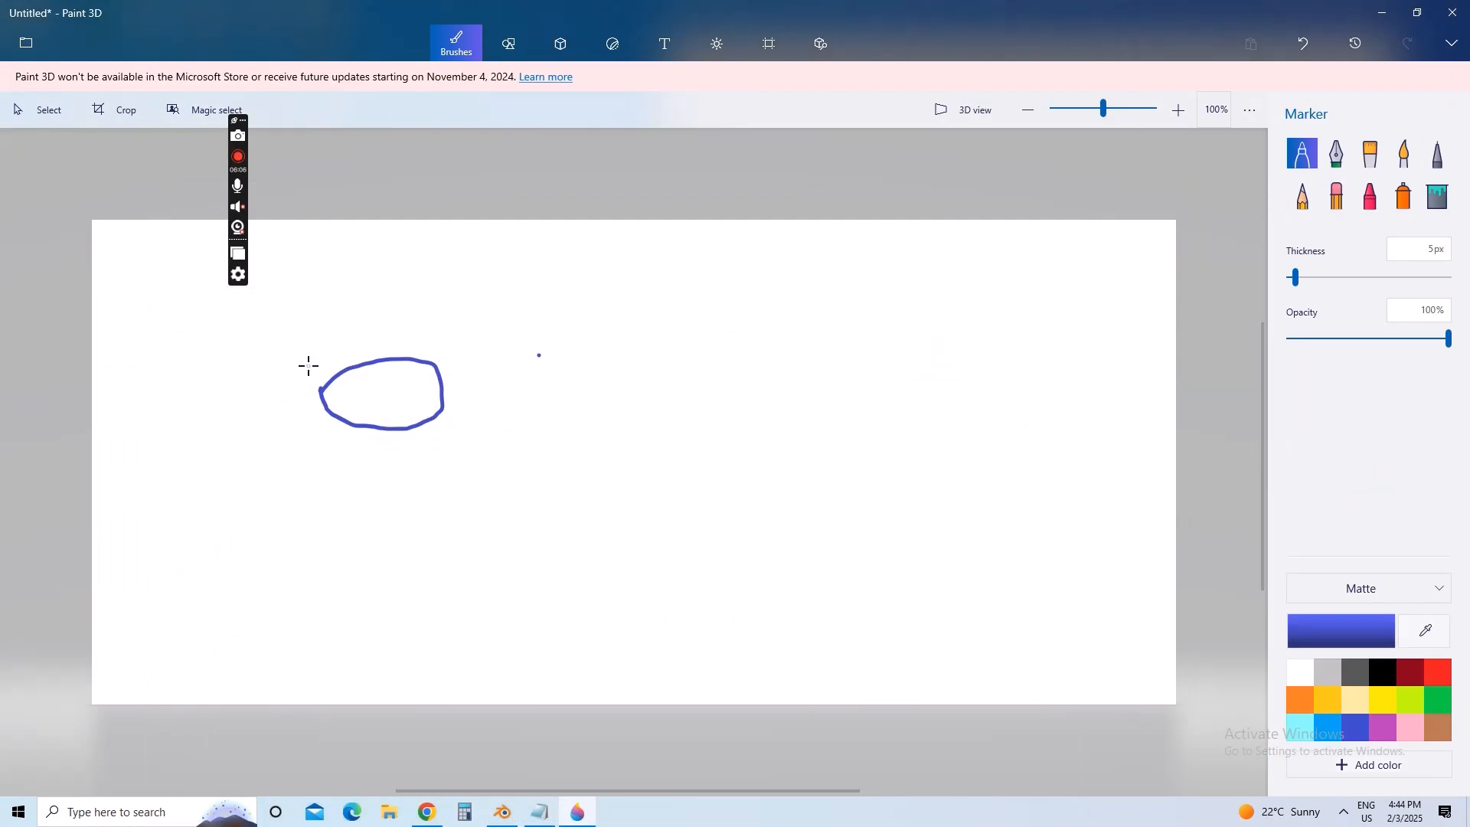
# - Draw a U-shaped curve along the oval's lower edge with ends flaring past its sides, and erase the oval's upper part with the 25px Eraser
pyautogui.moveTo(311, 364)
pyautogui.mouseDown()
pyautogui.moveTo(349, 422)
pyautogui.moveTo(395, 428)
pyautogui.moveTo(432, 416)
pyautogui.moveTo(474, 368)
pyautogui.mouseUp()
pyautogui.hotkey('ctrl', 'z')
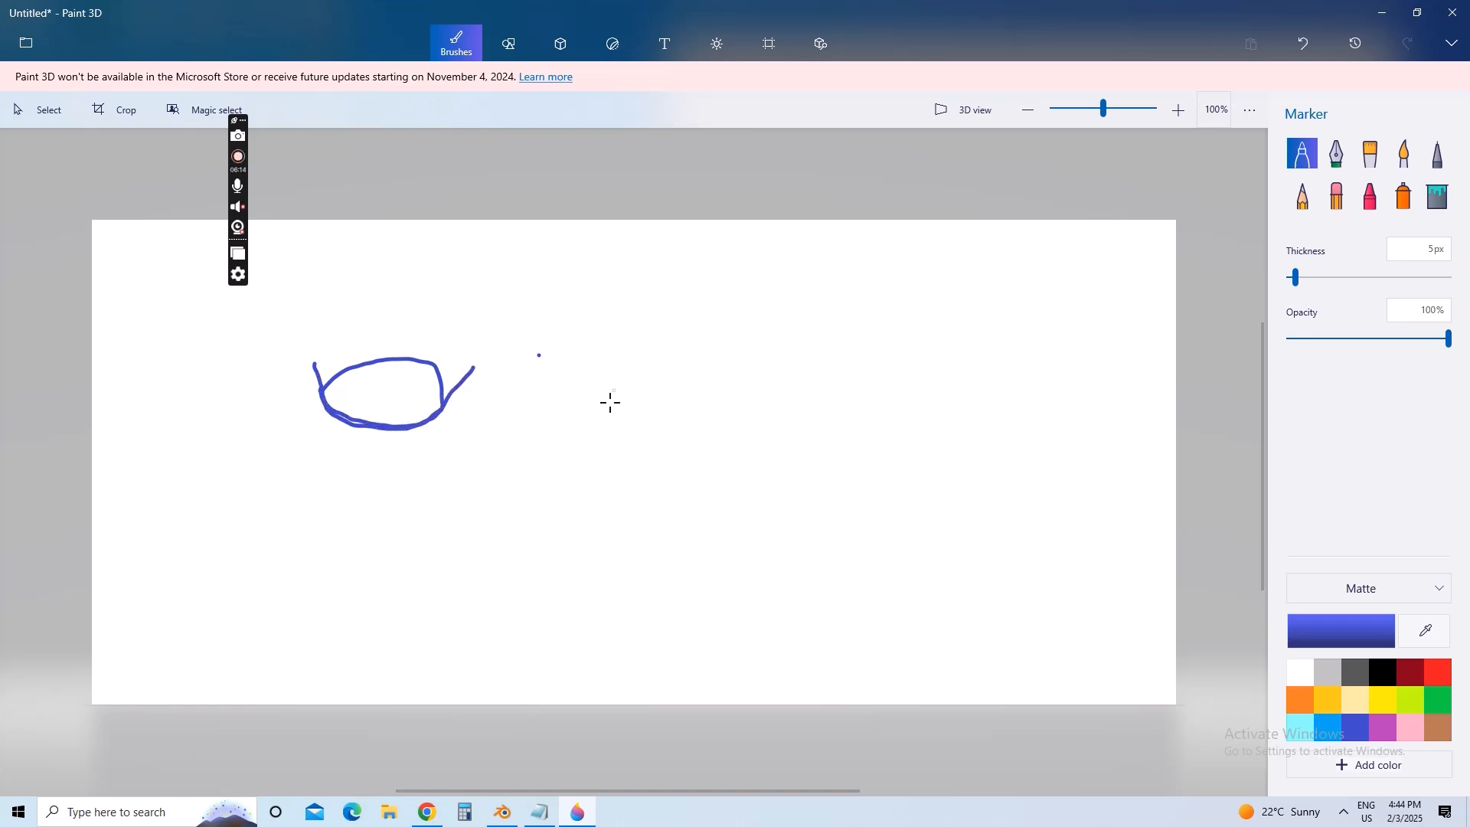
pyautogui.click(1336, 195)
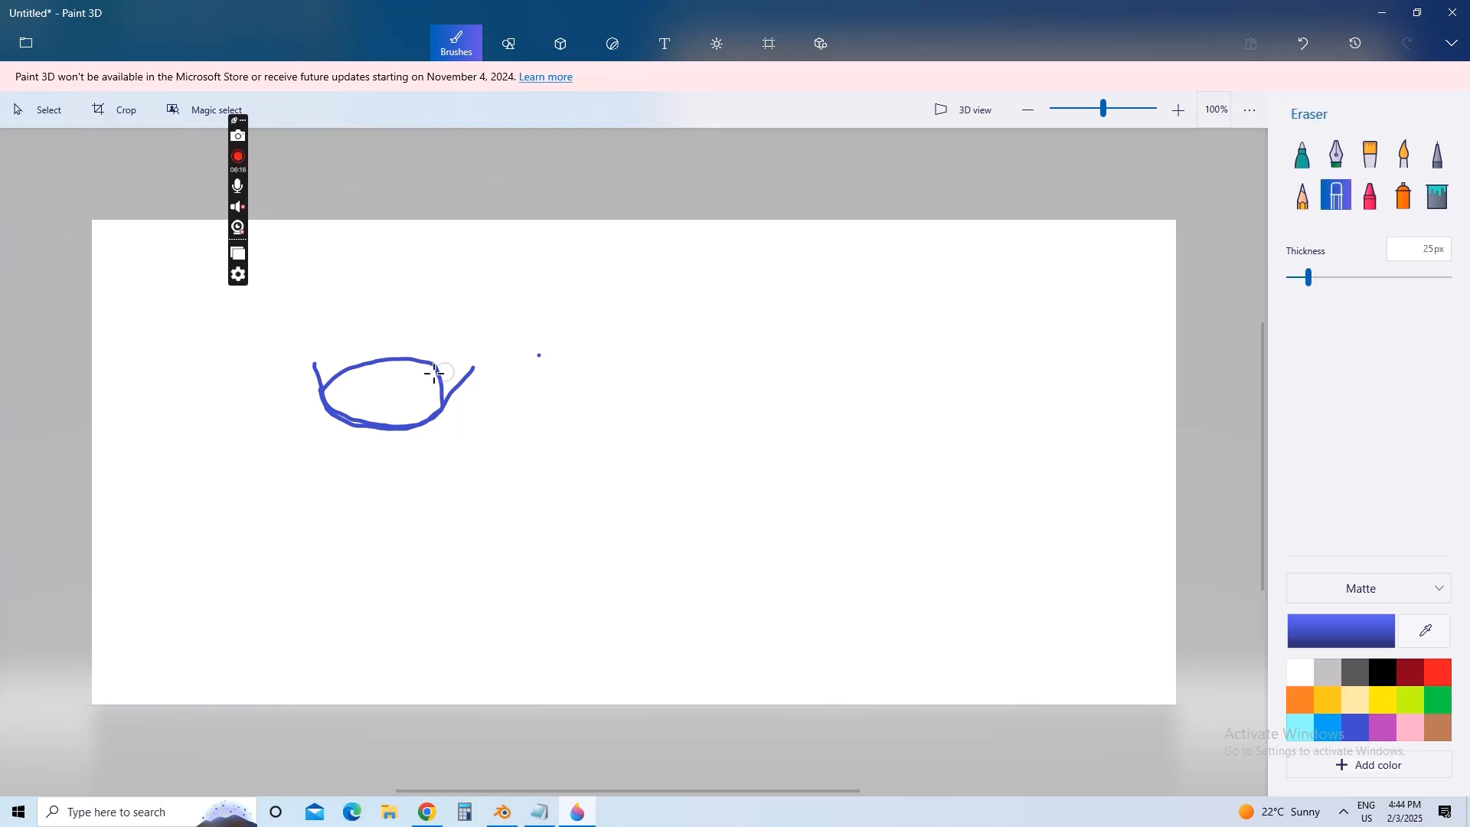
pyautogui.moveTo(333, 379)
pyautogui.mouseDown()
pyautogui.moveTo(433, 366)
pyautogui.moveTo(447, 395)
pyautogui.mouseUp()
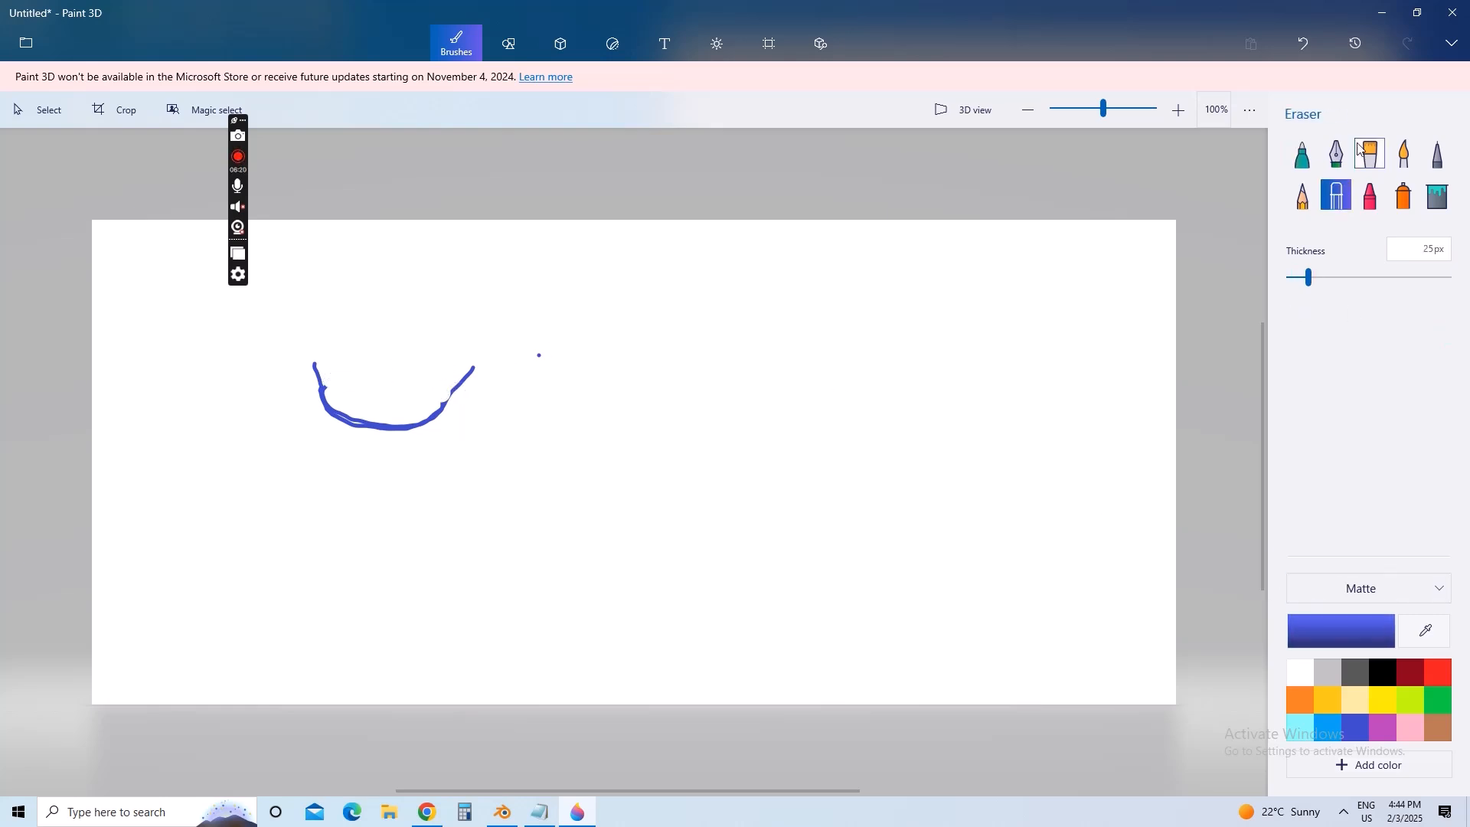
# - Redraw the upper part with the 5px indigo Marker: mend the right-hand gap, add an arched top line and extend both side ends upward
pyautogui.click(1303, 154)
pyautogui.click(1329, 727)
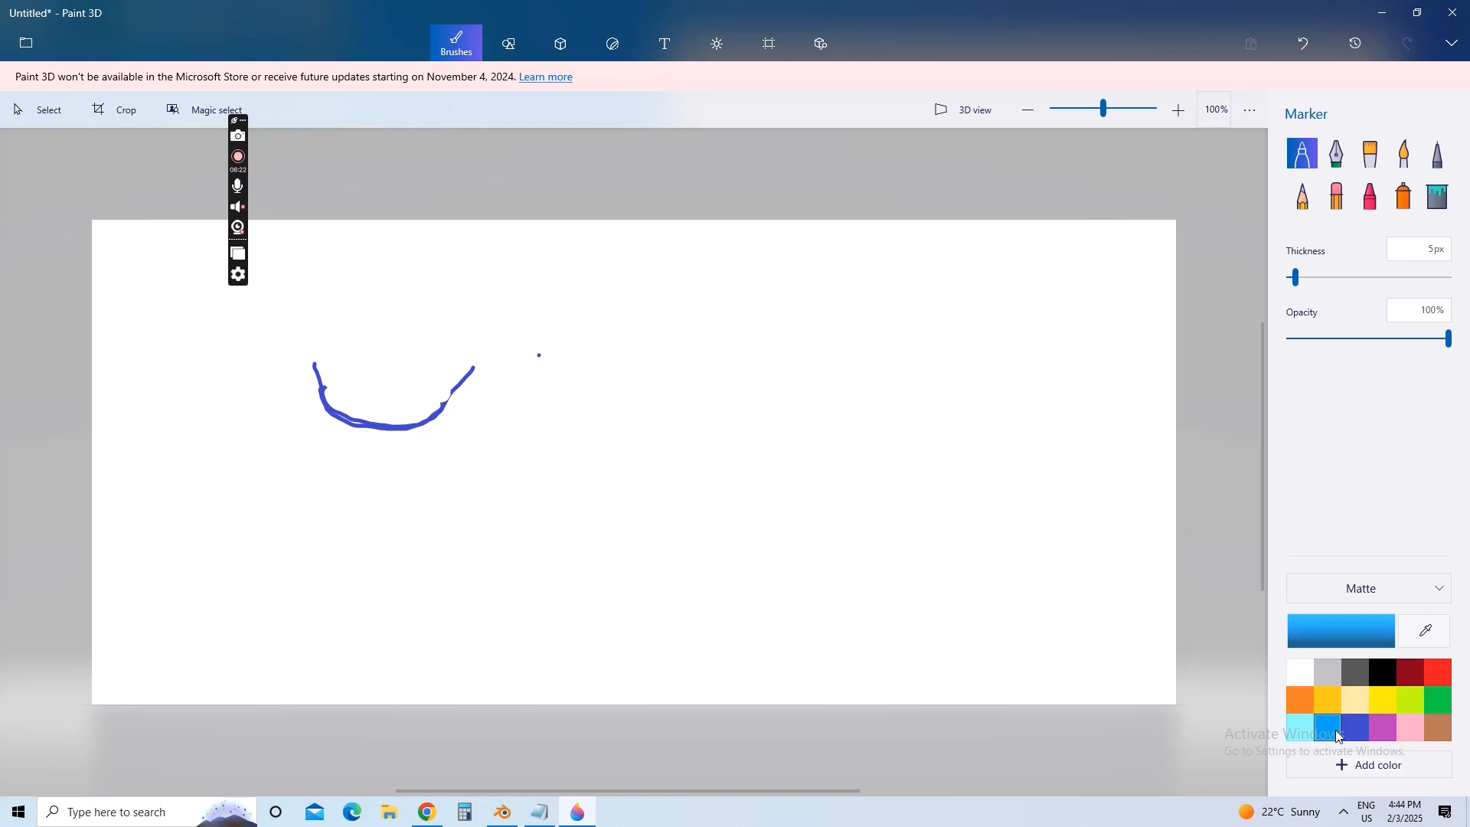
pyautogui.click(1351, 731)
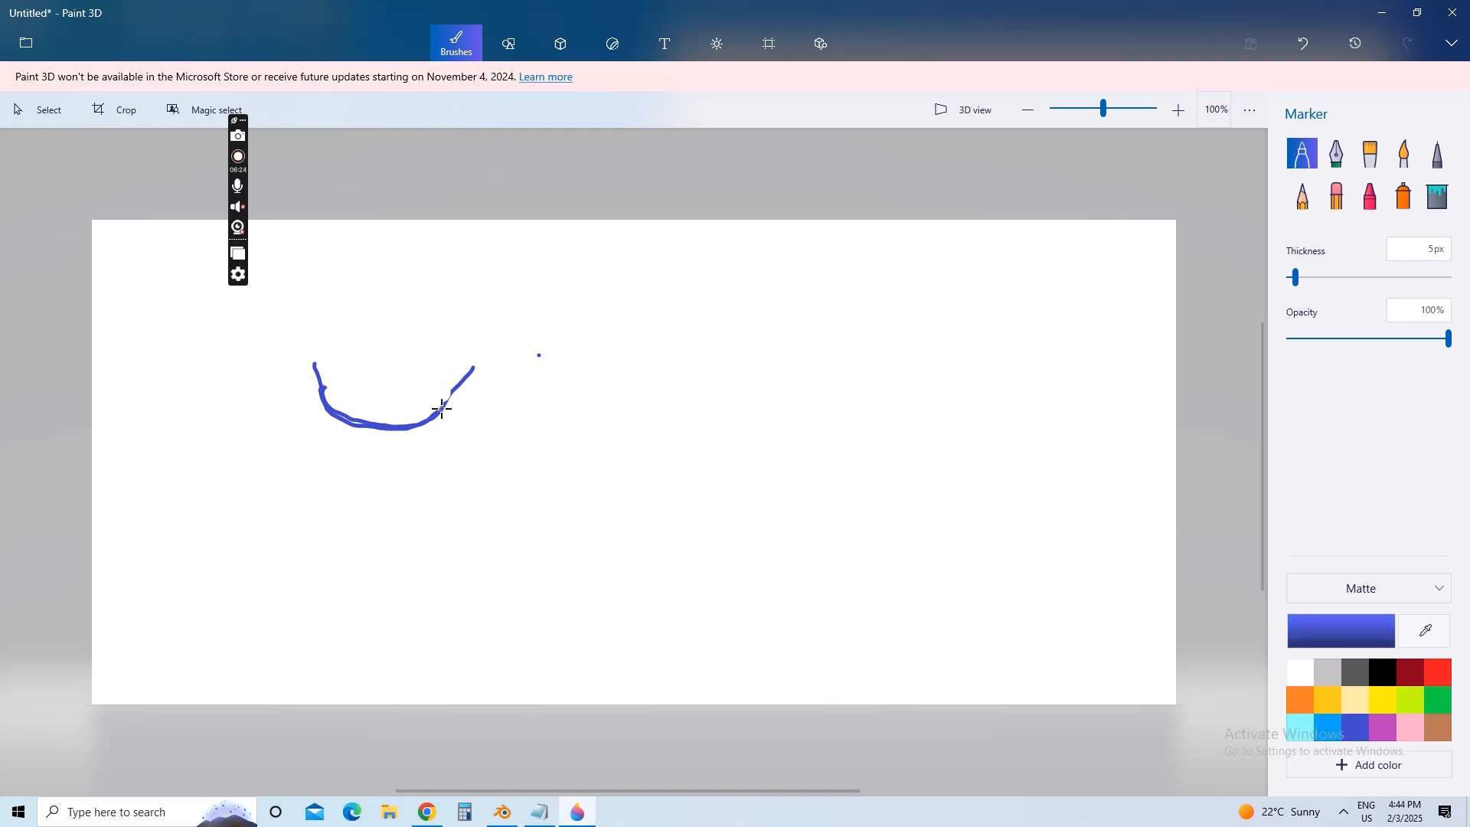
pyautogui.moveTo(439, 411); pyautogui.dragTo(451, 392)
pyautogui.moveTo(317, 376)
pyautogui.mouseDown()
pyautogui.moveTo(371, 365)
pyautogui.moveTo(459, 385)
pyautogui.mouseUp()
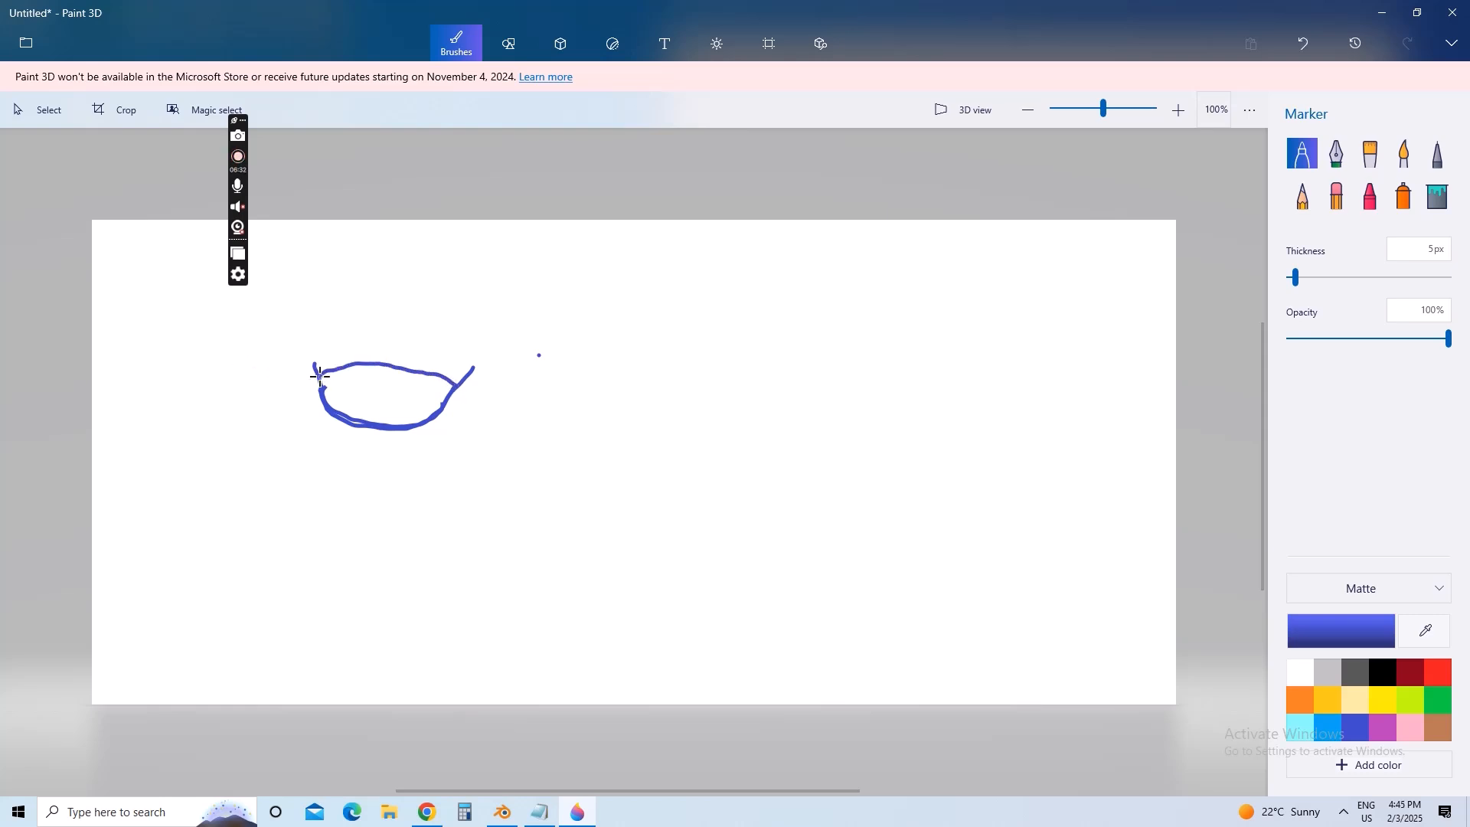
pyautogui.moveTo(320, 385); pyautogui.dragTo(301, 331)
pyautogui.moveTo(473, 369); pyautogui.dragTo(497, 333)
# - Switch to Notepad and write the note "ok so this is closer to original shape"
pyautogui.click(540, 812)
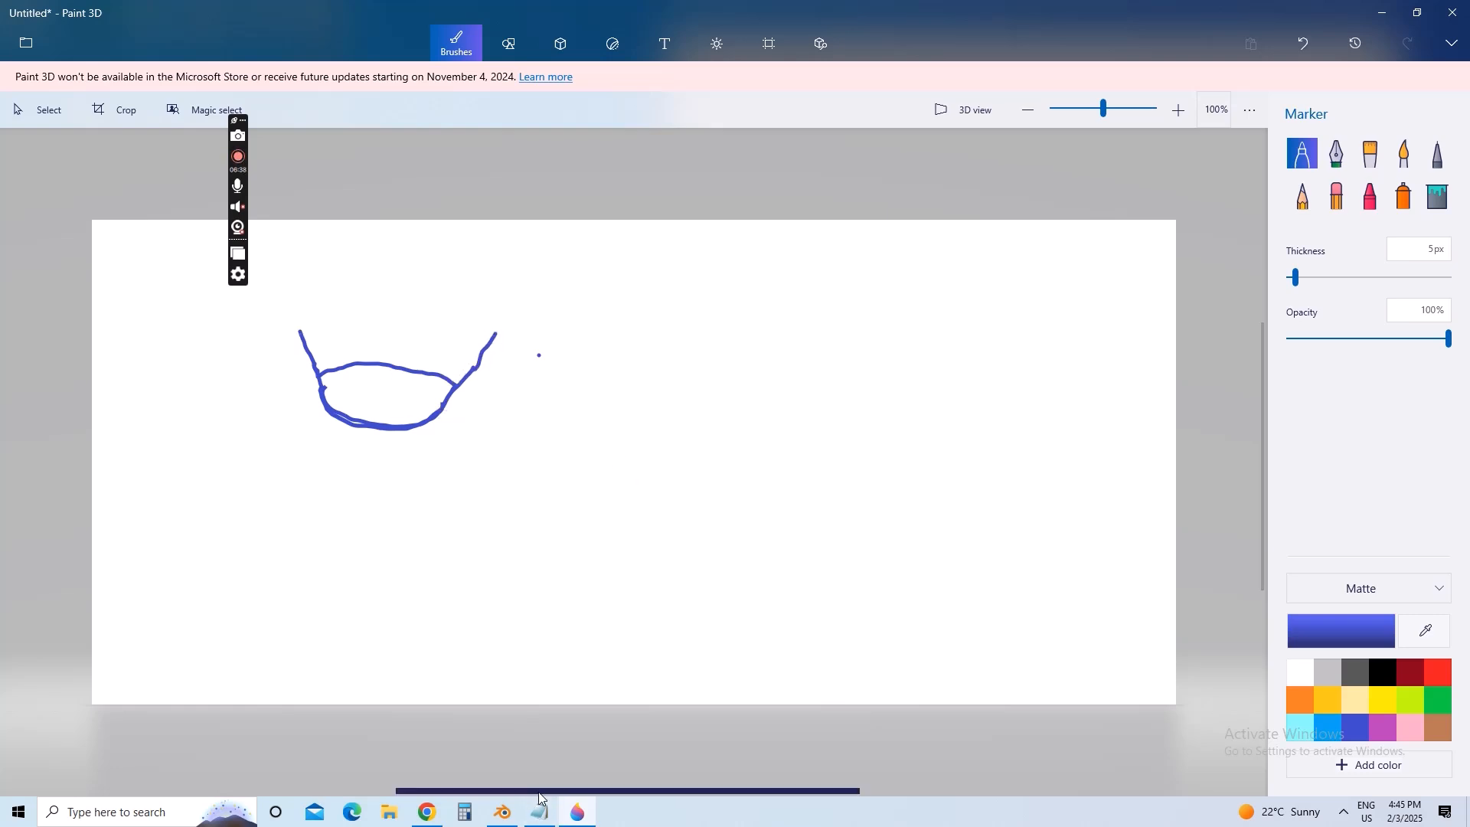
pyautogui.write('o')
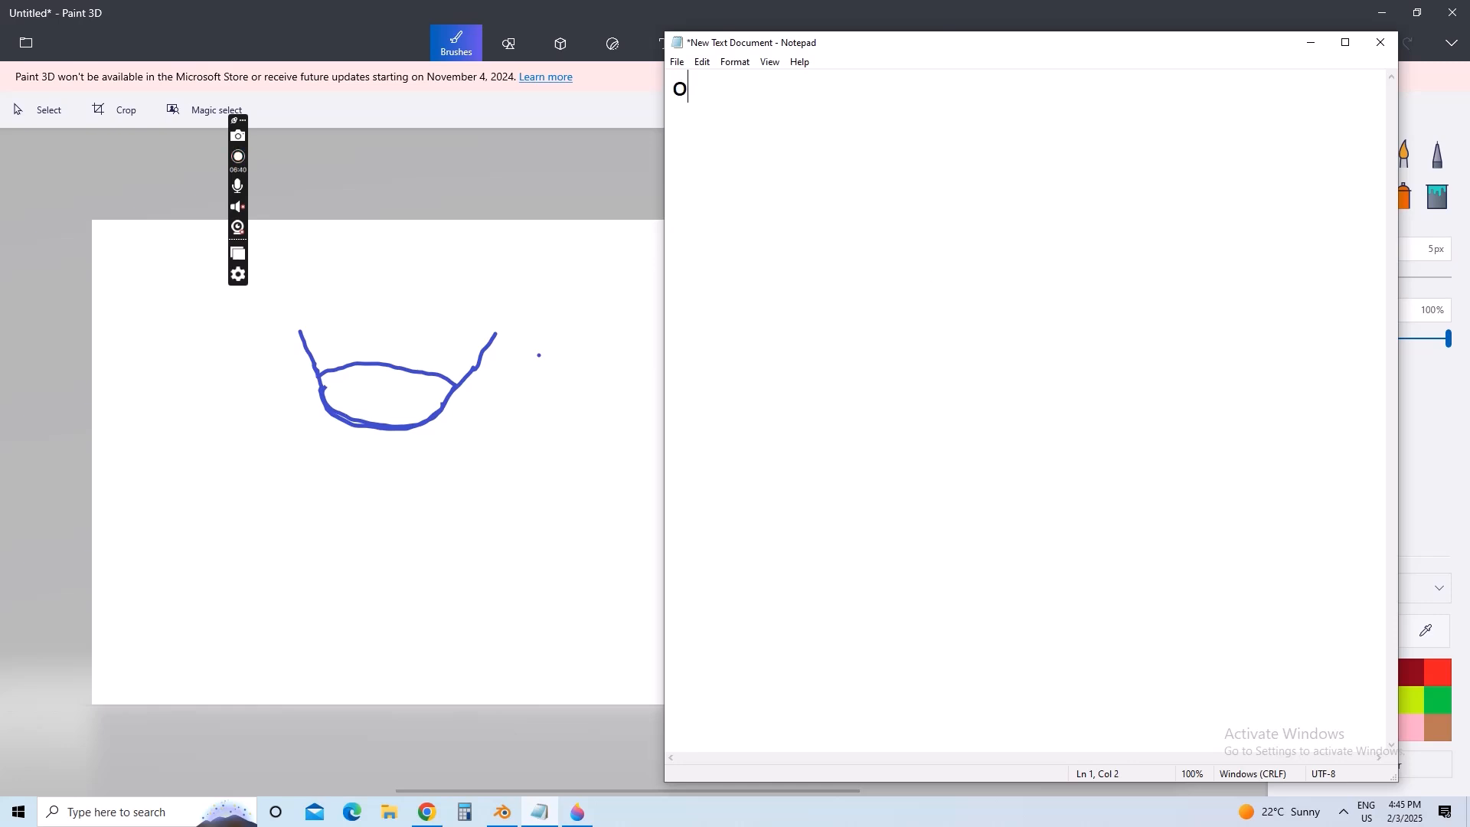
pyautogui.write('k so this')
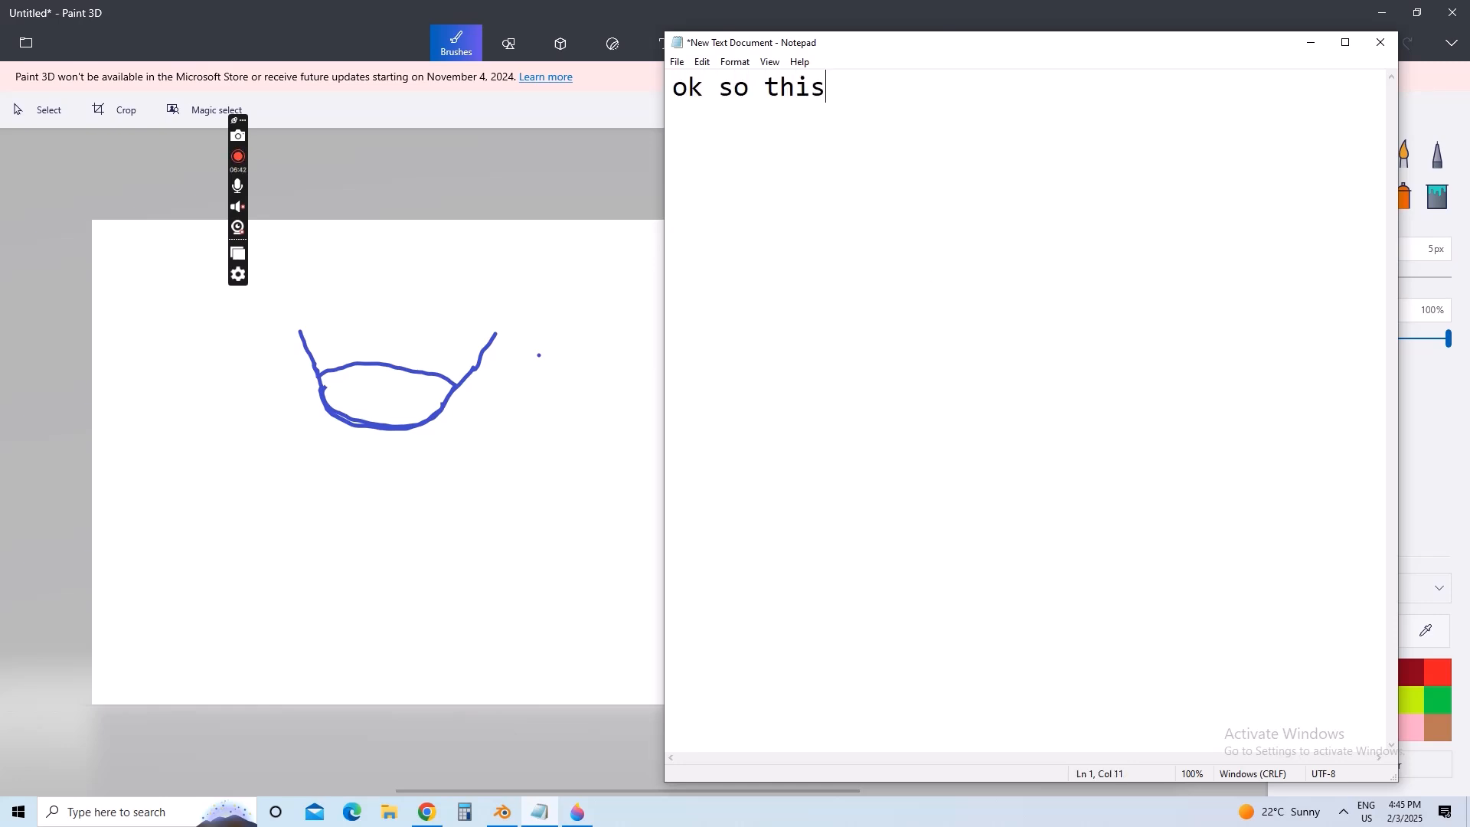
pyautogui.write(' is closer to ')
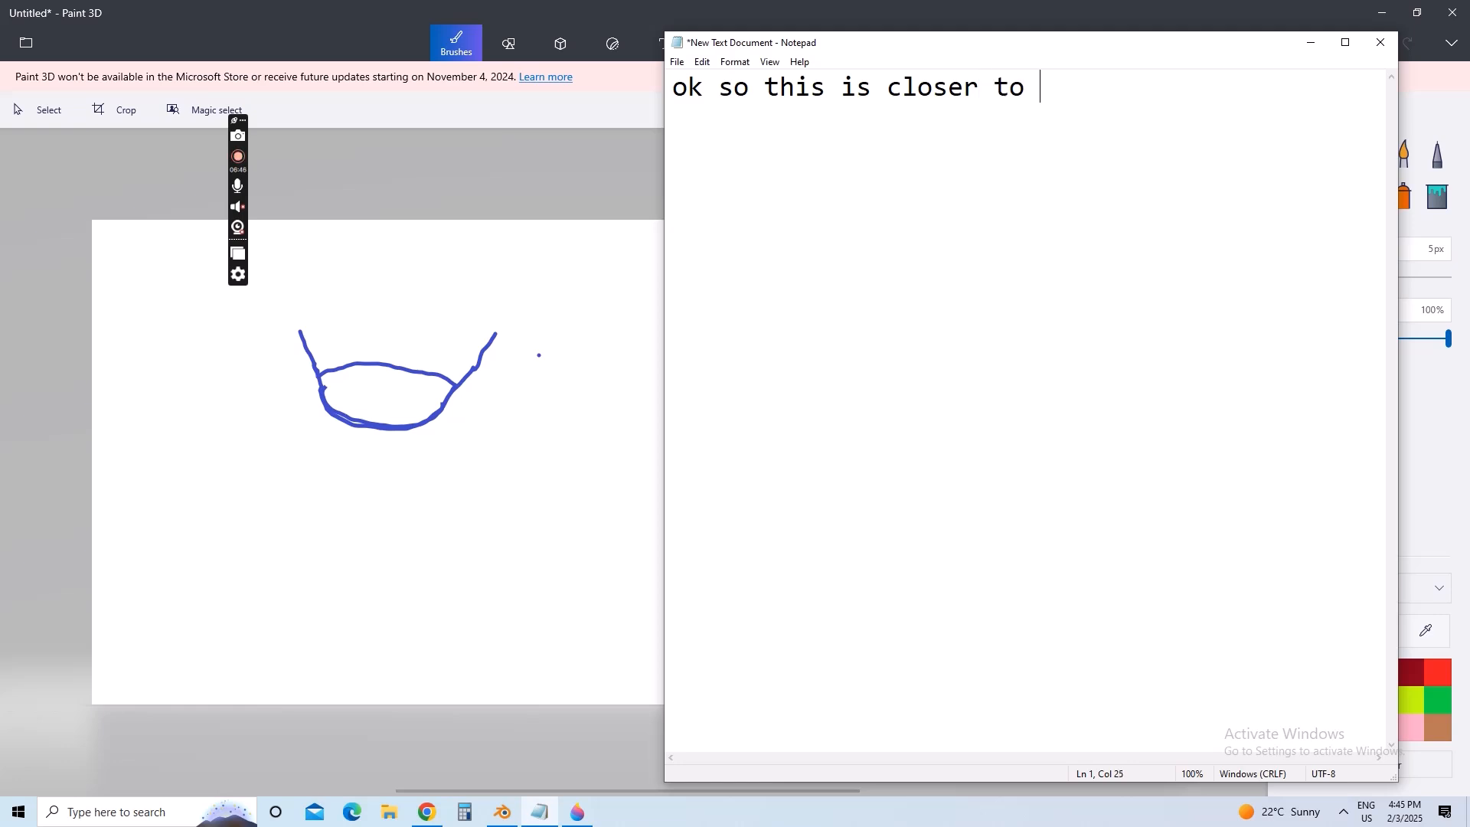
pyautogui.write('original shape')
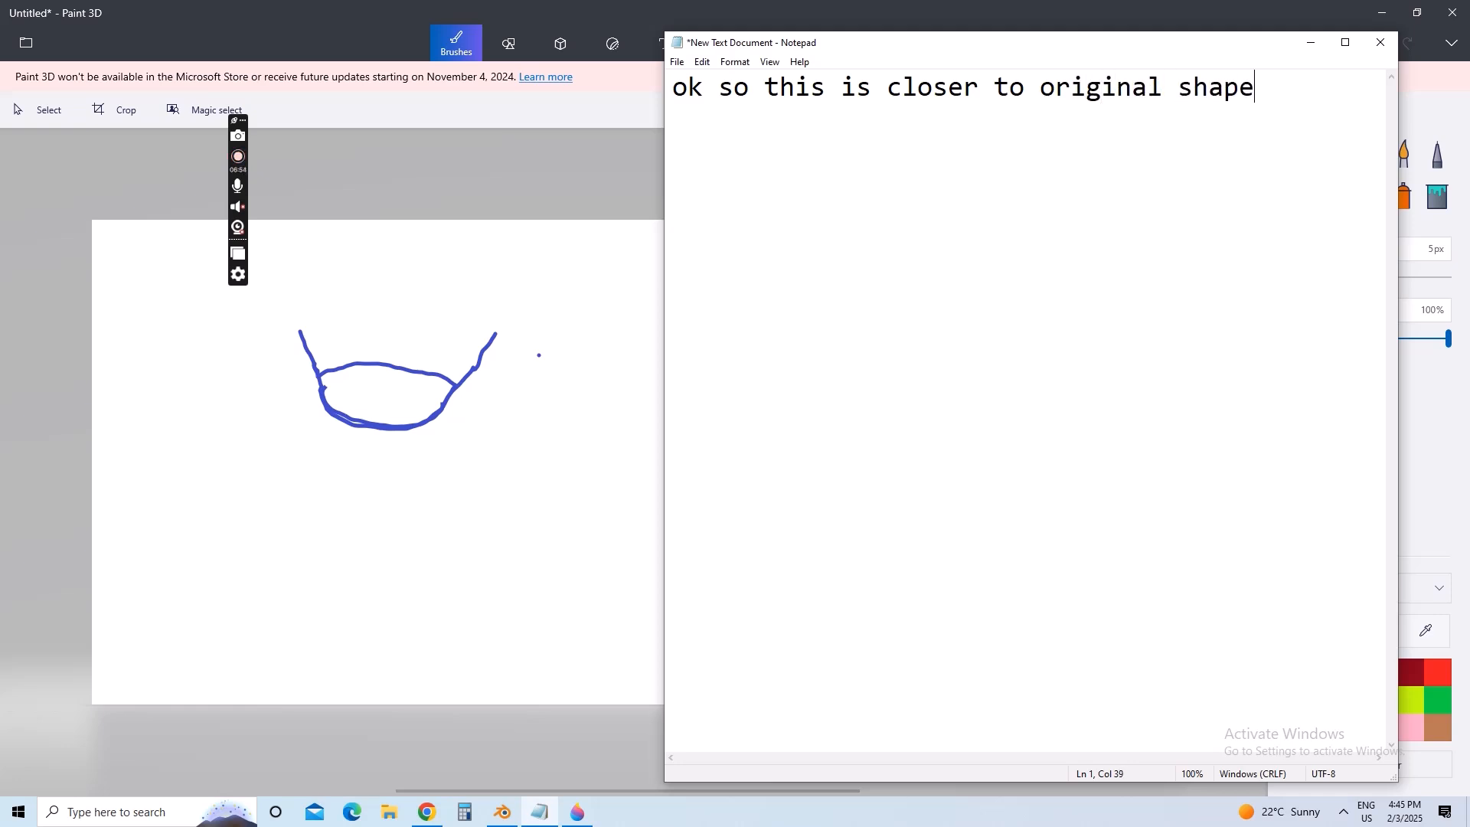
# - Replace the note with the lines "now i will draw empty topology and filled" and "topology"
pyautogui.press('BackSpace')
pyautogui.press('BackSpace')
pyautogui.press('BackSpace')
pyautogui.press('BackSpace')
pyautogui.press('BackSpace')
pyautogui.press('BackSpace')
pyautogui.press('BackSpace')
pyautogui.press('BackSpace')
pyautogui.press('BackSpace')
pyautogui.press('BackSpace')
pyautogui.press('BackSpace')
pyautogui.press('BackSpace')
pyautogui.press('BackSpace')
pyautogui.press('BackSpace')
pyautogui.press('BackSpace')
pyautogui.press('BackSpace')
pyautogui.press('BackSpace')
pyautogui.press('BackSpace')
pyautogui.press('BackSpace')
pyautogui.press('BackSpace')
pyautogui.press('BackSpace')
pyautogui.press('BackSpace')
pyautogui.press('BackSpace')
pyautogui.press('BackSpace')
pyautogui.press('BackSpace')
pyautogui.press('BackSpace')
pyautogui.press('BackSpace')
pyautogui.press('BackSpace')
pyautogui.press('BackSpace')
pyautogui.press('BackSpace')
pyautogui.press('BackSpace')
pyautogui.press('BackSpace')
pyautogui.press('BackSpace')
pyautogui.press('BackSpace')
pyautogui.press('BackSpace')
pyautogui.press('BackSpace')
pyautogui.press('BackSpace')
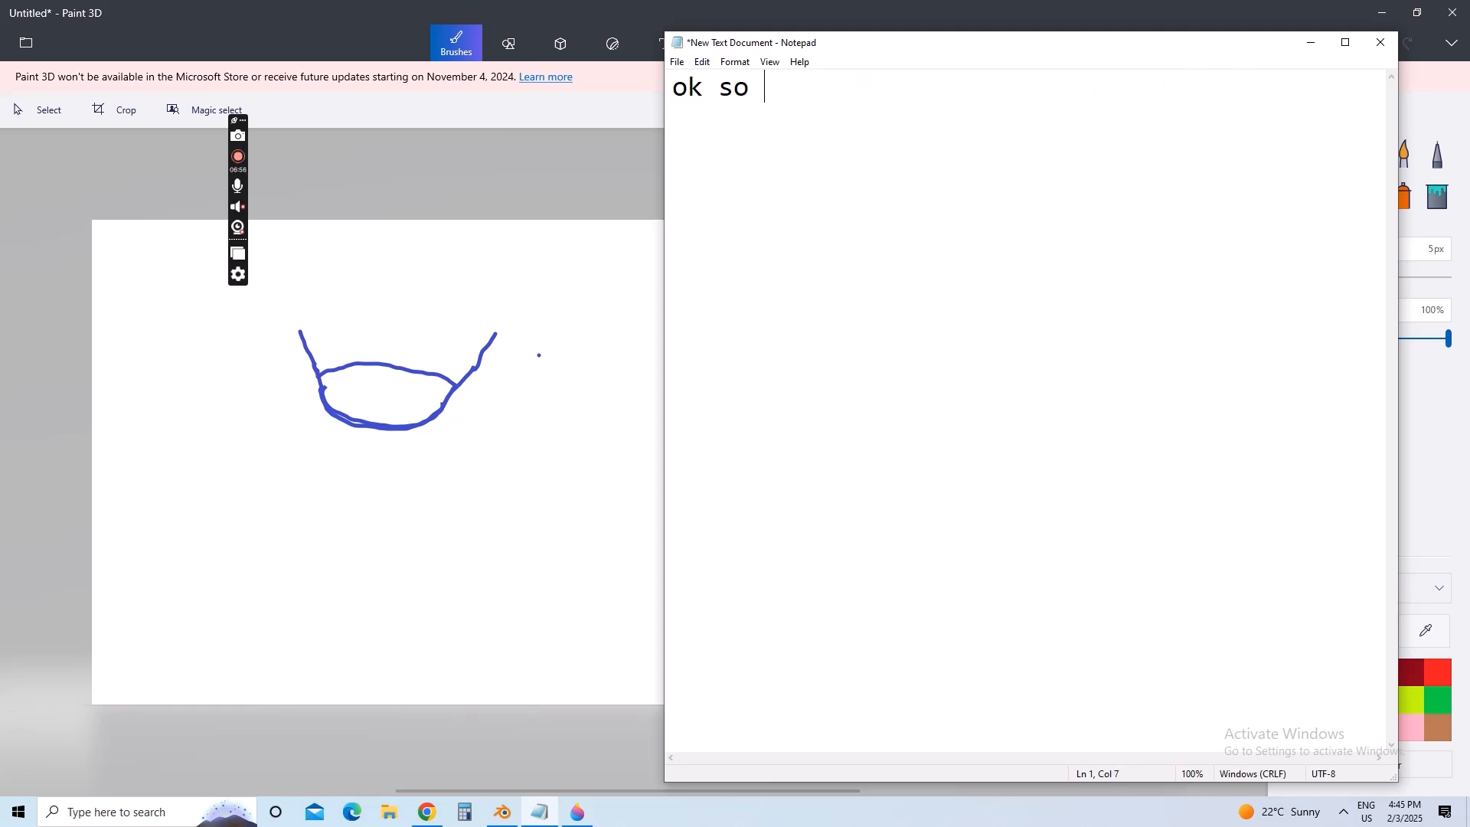
pyautogui.write('now i')
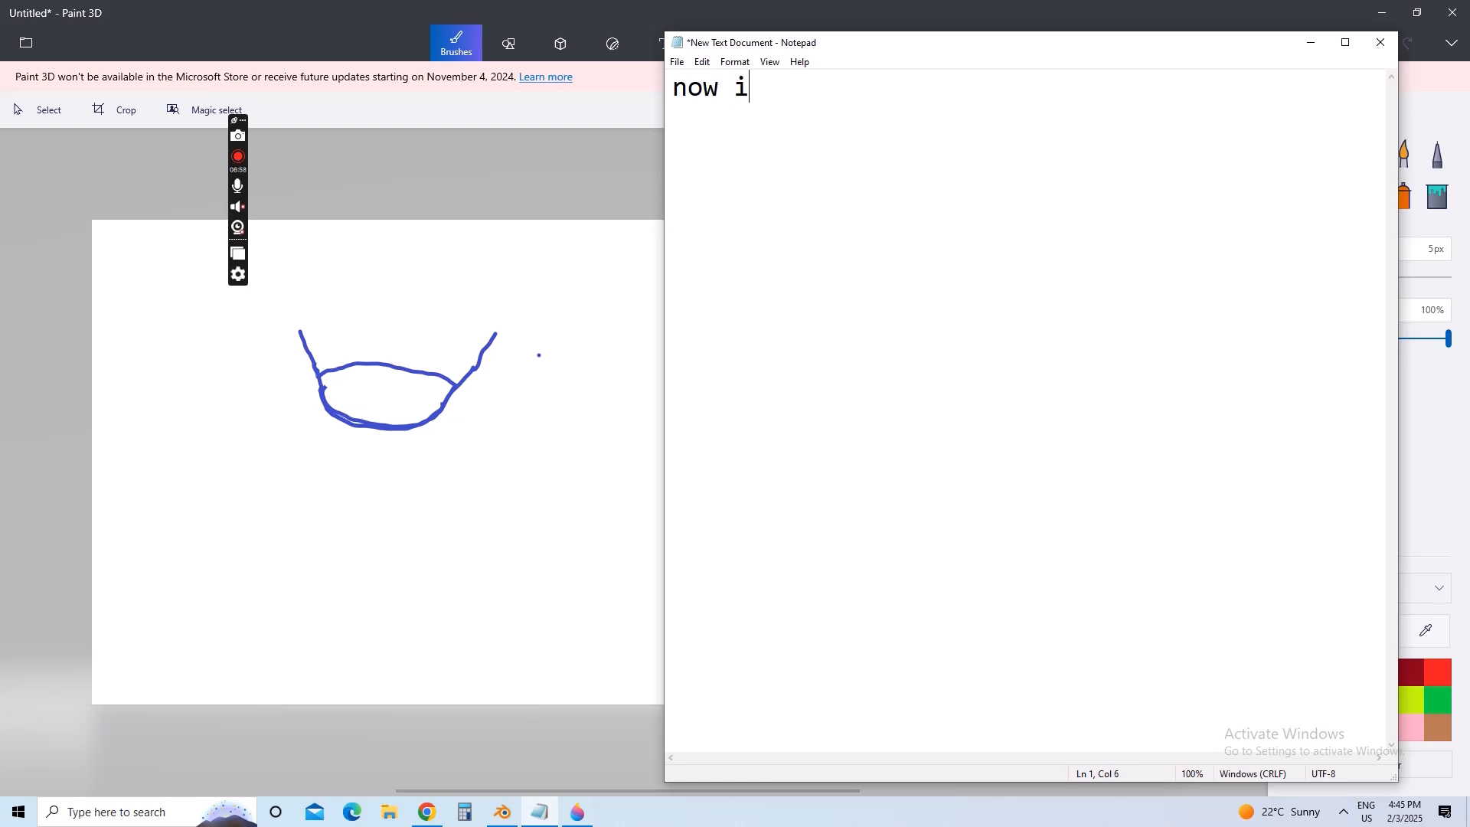
pyautogui.write(' will draw ')
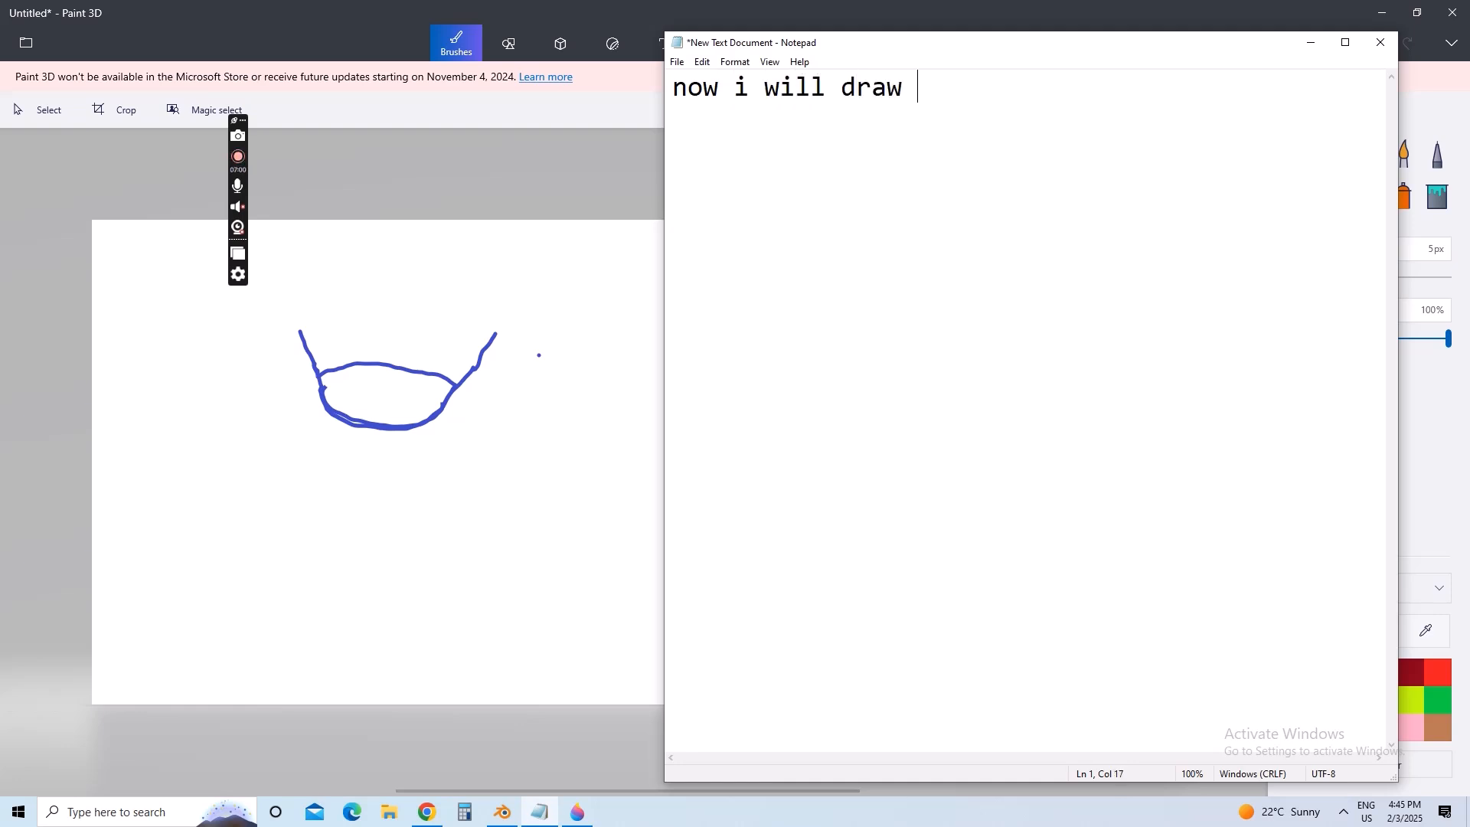
pyautogui.write('empty ')
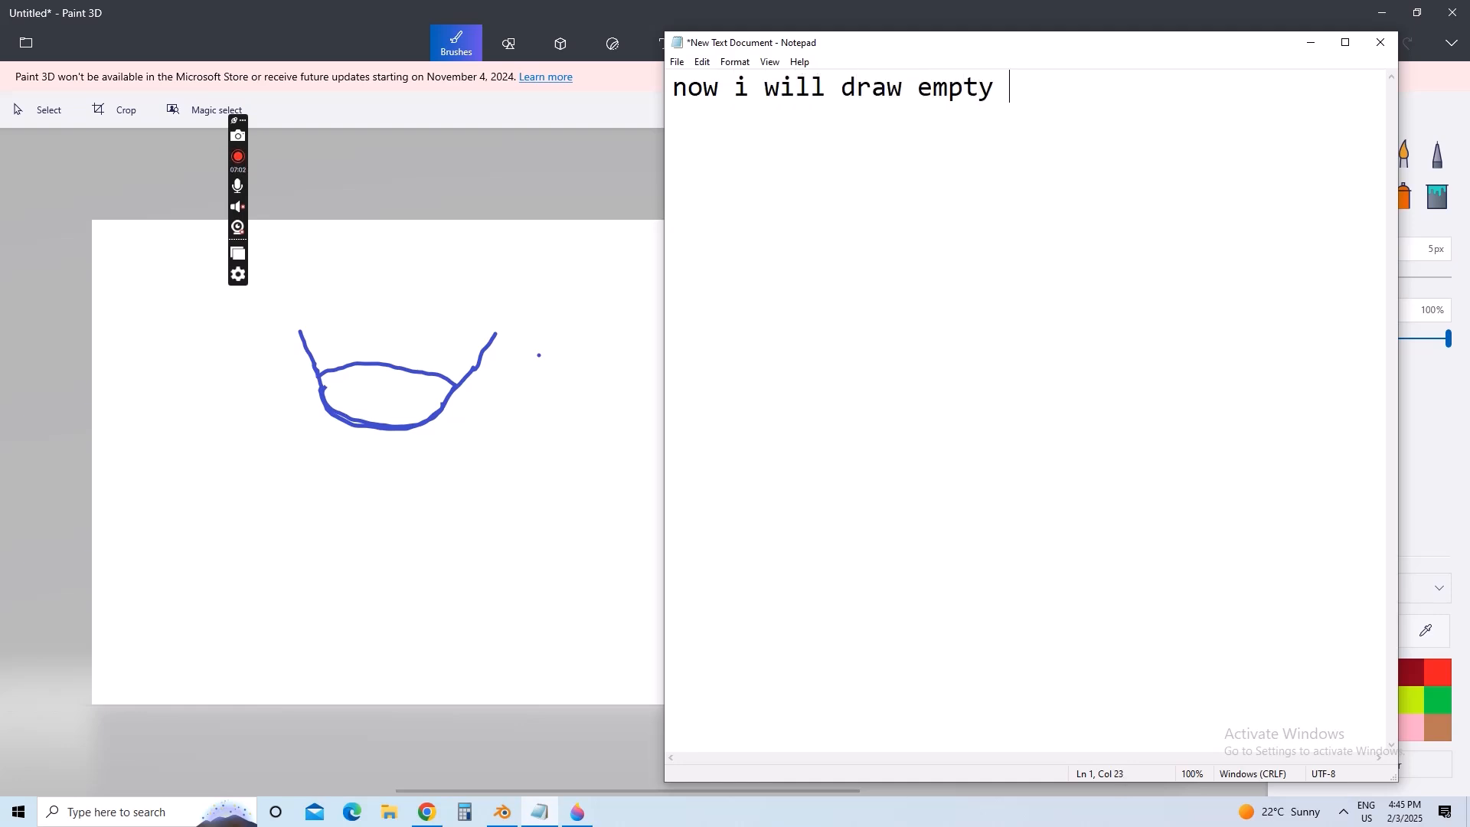
pyautogui.write('topology ')
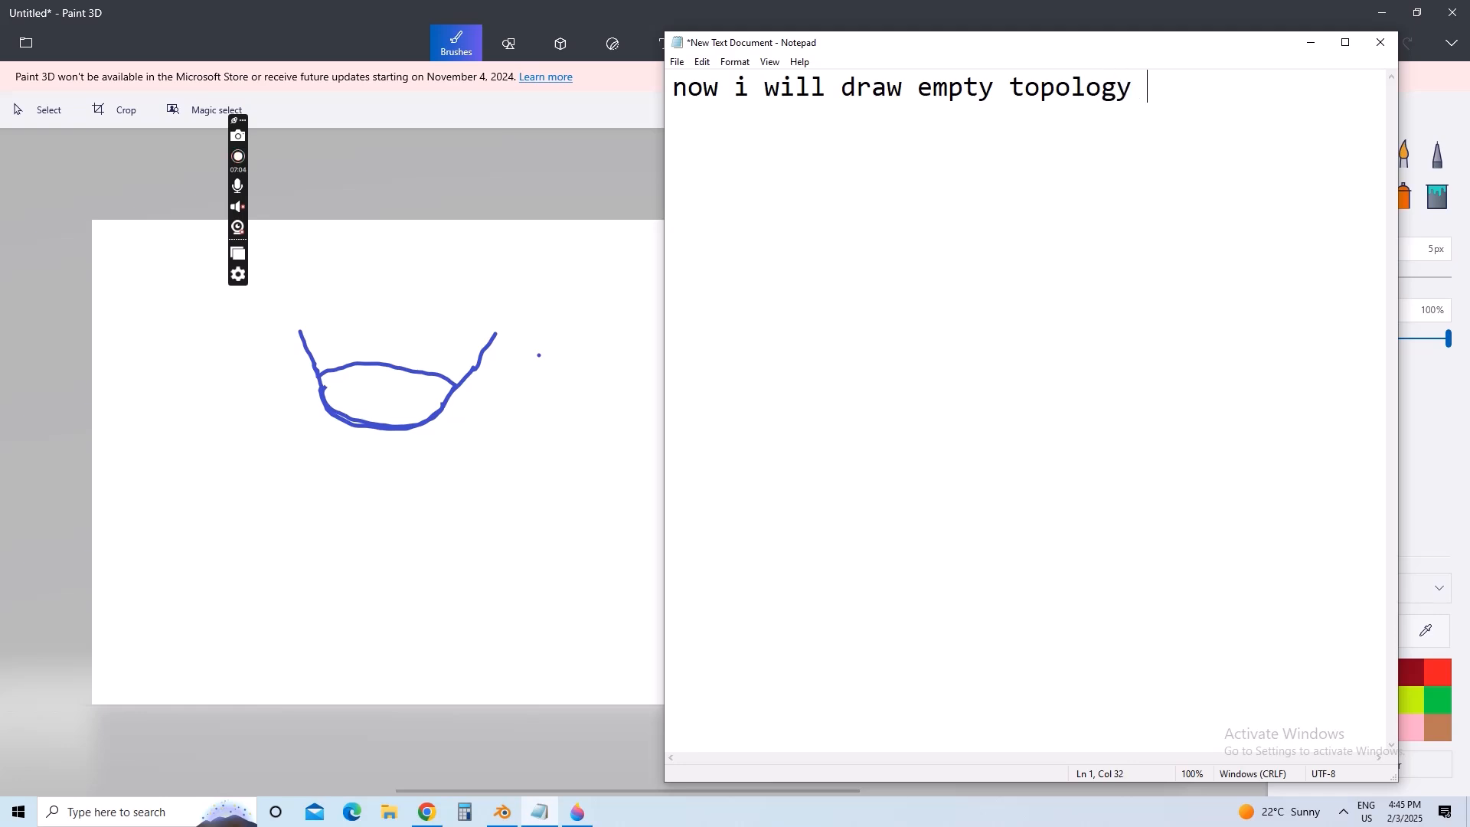
pyautogui.write('and filled')
pyautogui.press('Return')
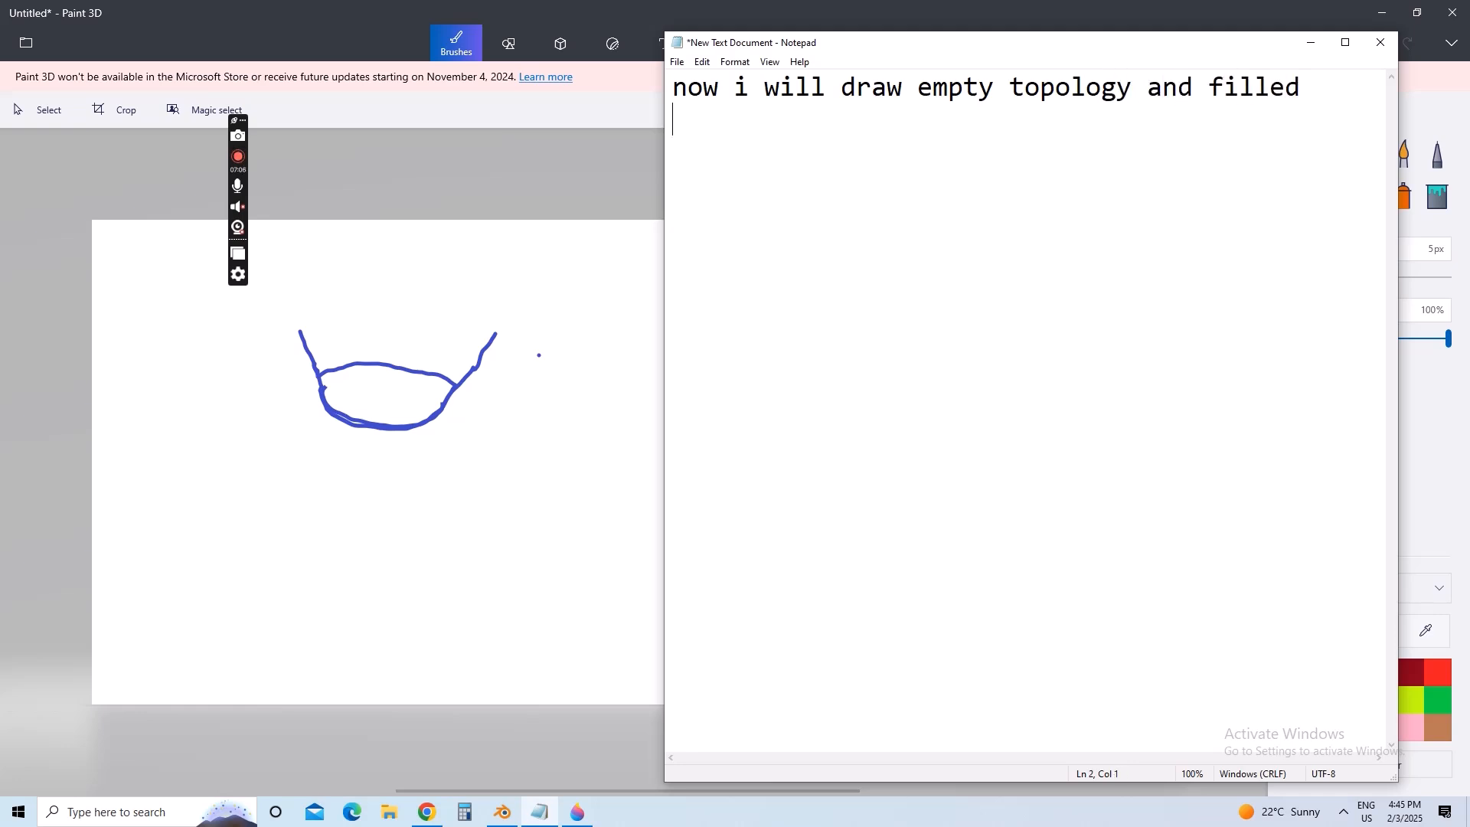
pyautogui.write('topology')
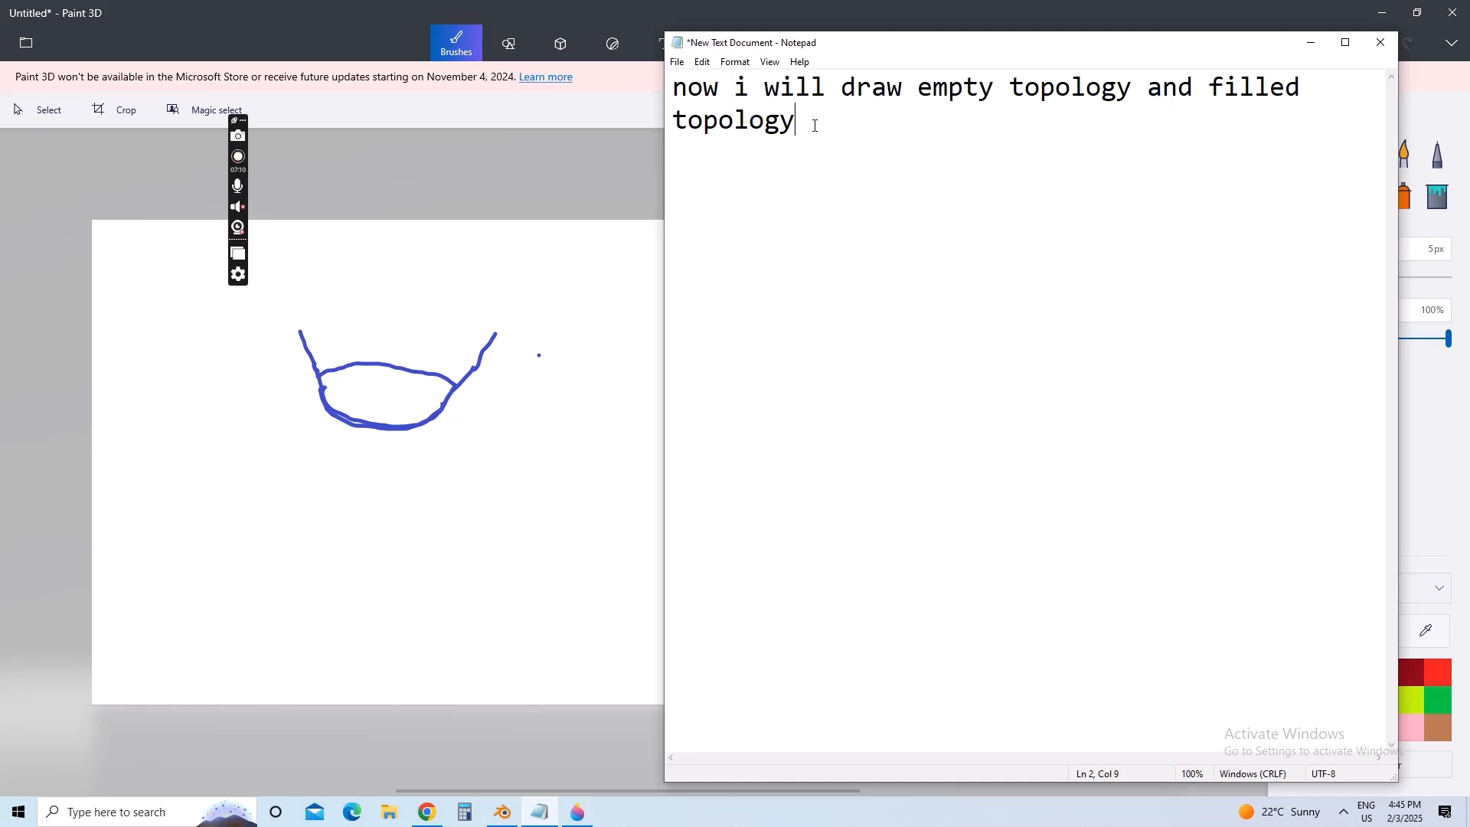
# - Minimize Notepad and draw a second throat shape to the right of the first, a U-shaped curve crossed by an arched line
pyautogui.click(1311, 42)
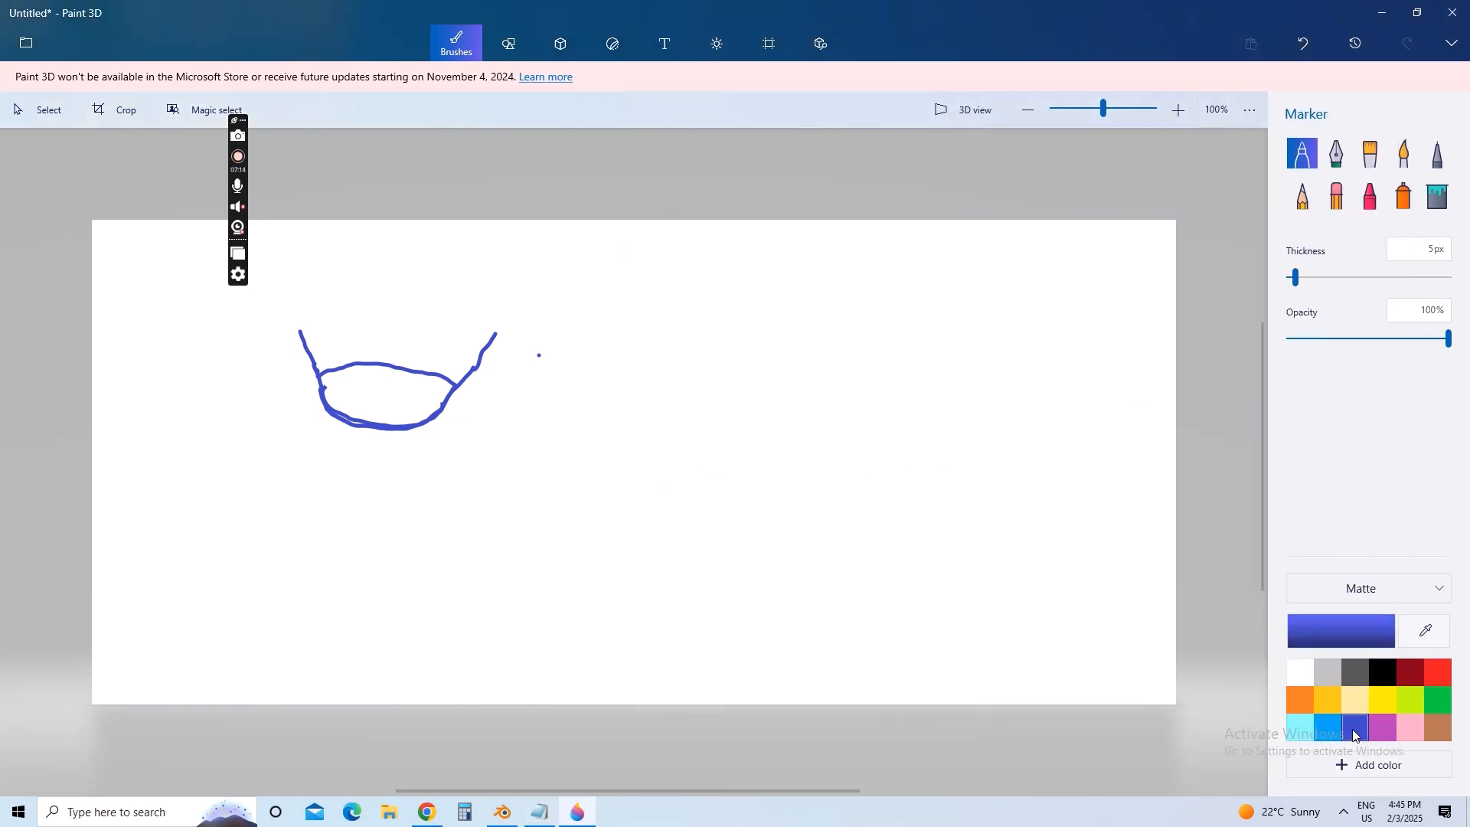
pyautogui.moveTo(528, 342)
pyautogui.mouseDown()
pyautogui.moveTo(550, 392)
pyautogui.moveTo(620, 408)
pyautogui.moveTo(656, 401)
pyautogui.moveTo(685, 346)
pyautogui.mouseUp()
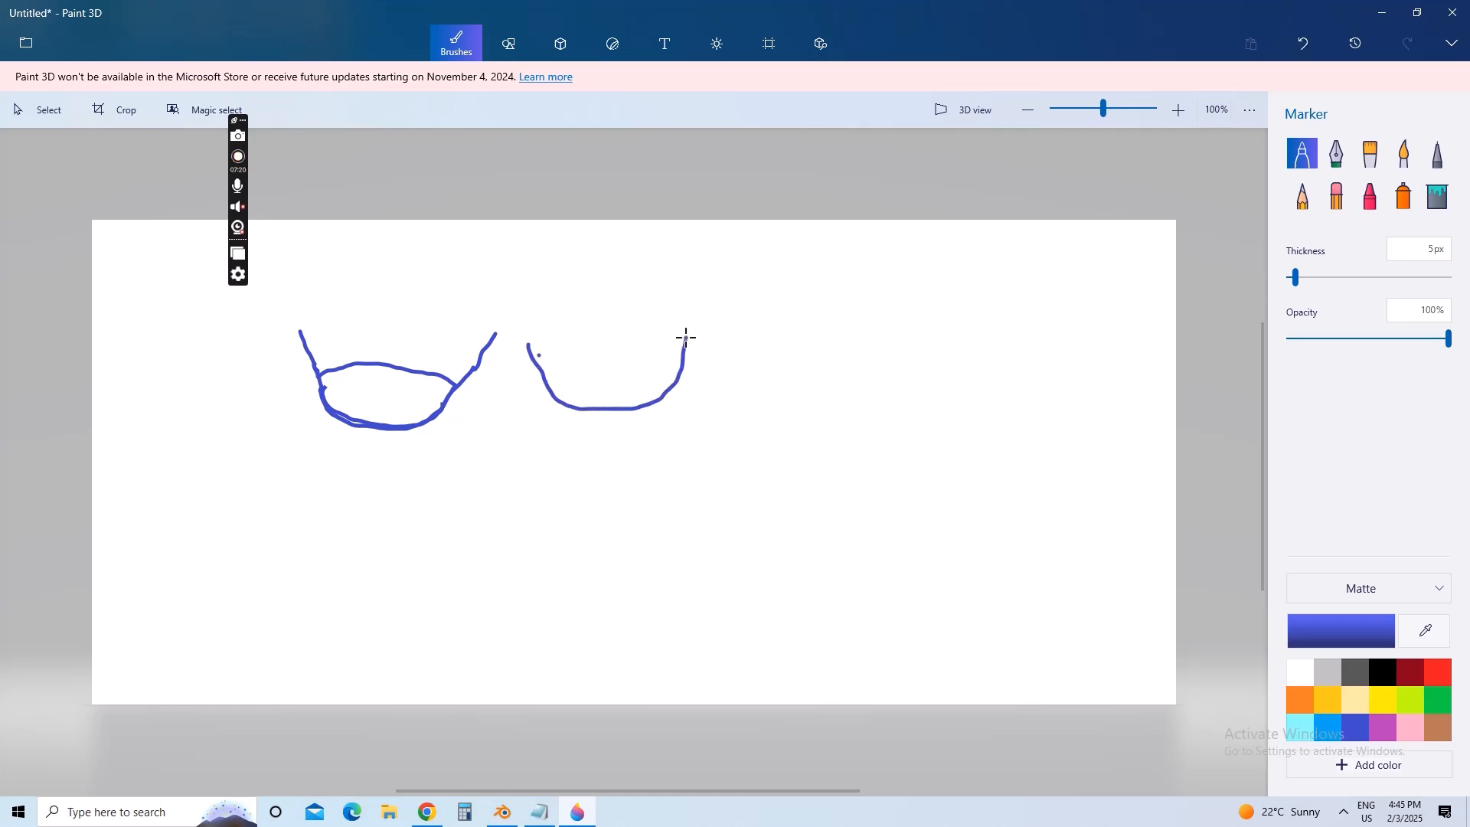
pyautogui.moveTo(541, 372)
pyautogui.mouseDown()
pyautogui.moveTo(617, 352)
pyautogui.moveTo(681, 372)
pyautogui.mouseUp()
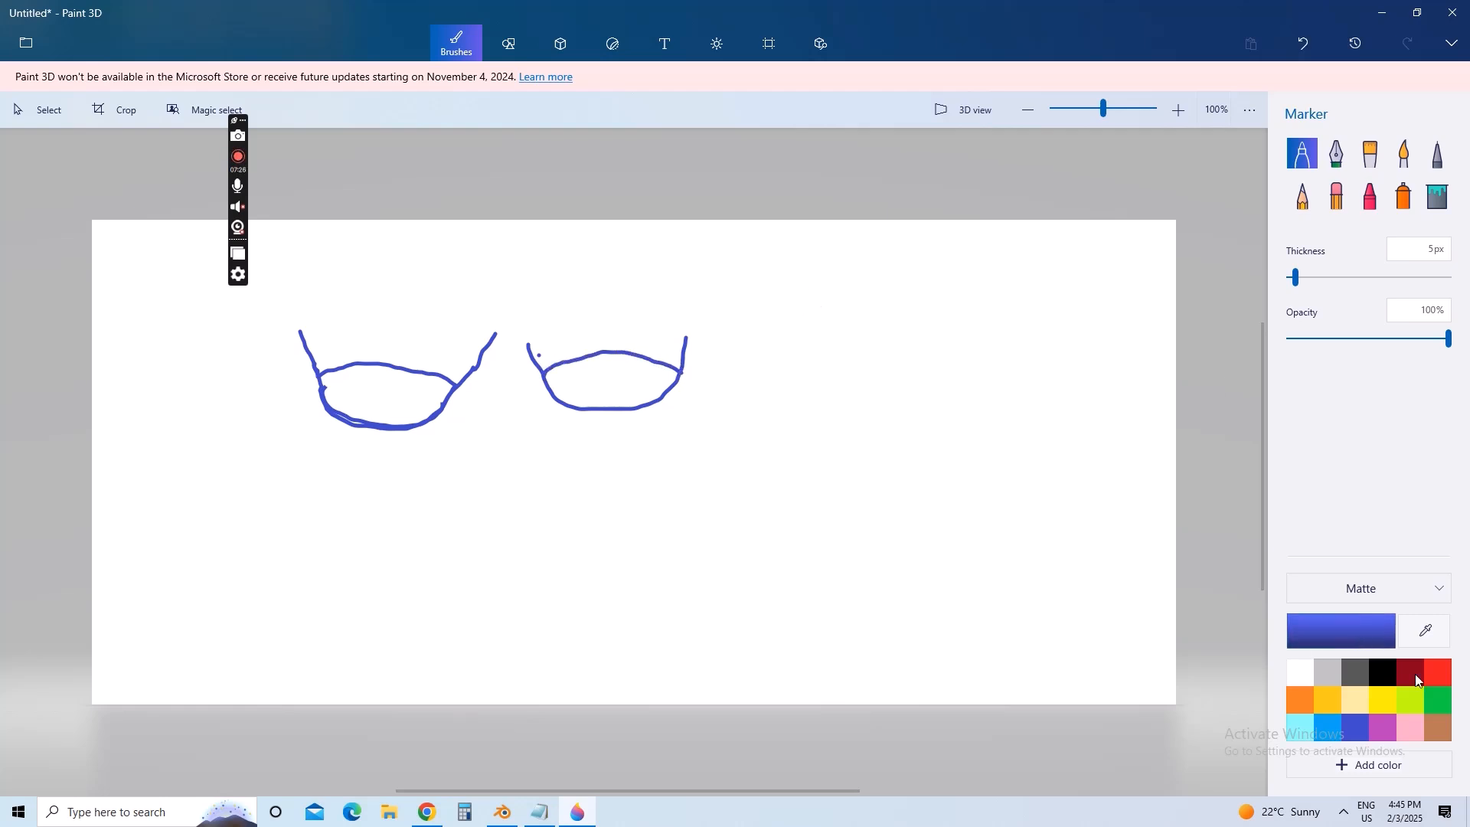
# - Mark vertices with red Marker dots along the outline of the second throat shape, including its side ends and arched top line
pyautogui.click(1439, 672)
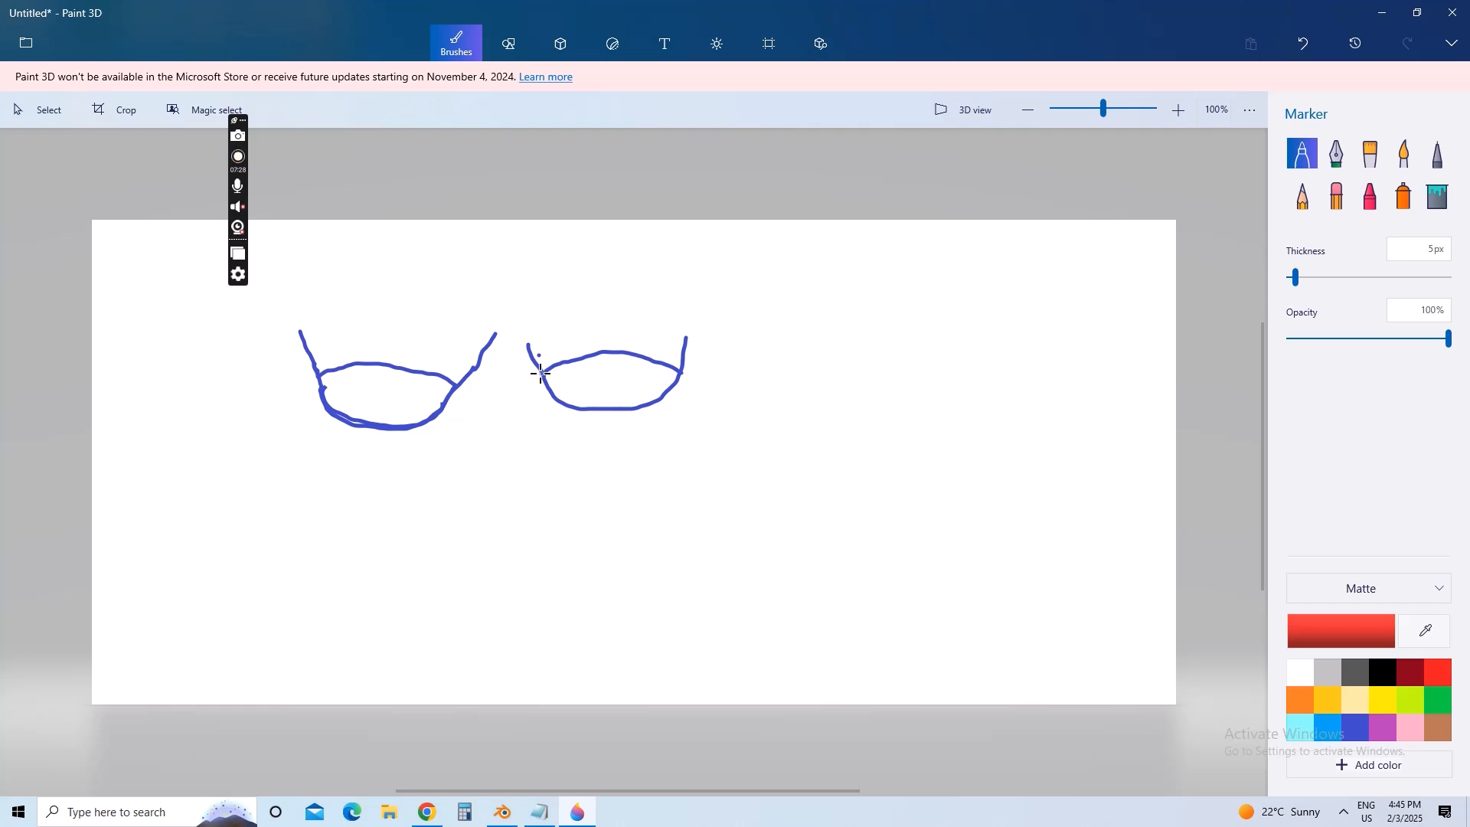
pyautogui.click(527, 346)
pyautogui.click(558, 401)
pyautogui.click(587, 408)
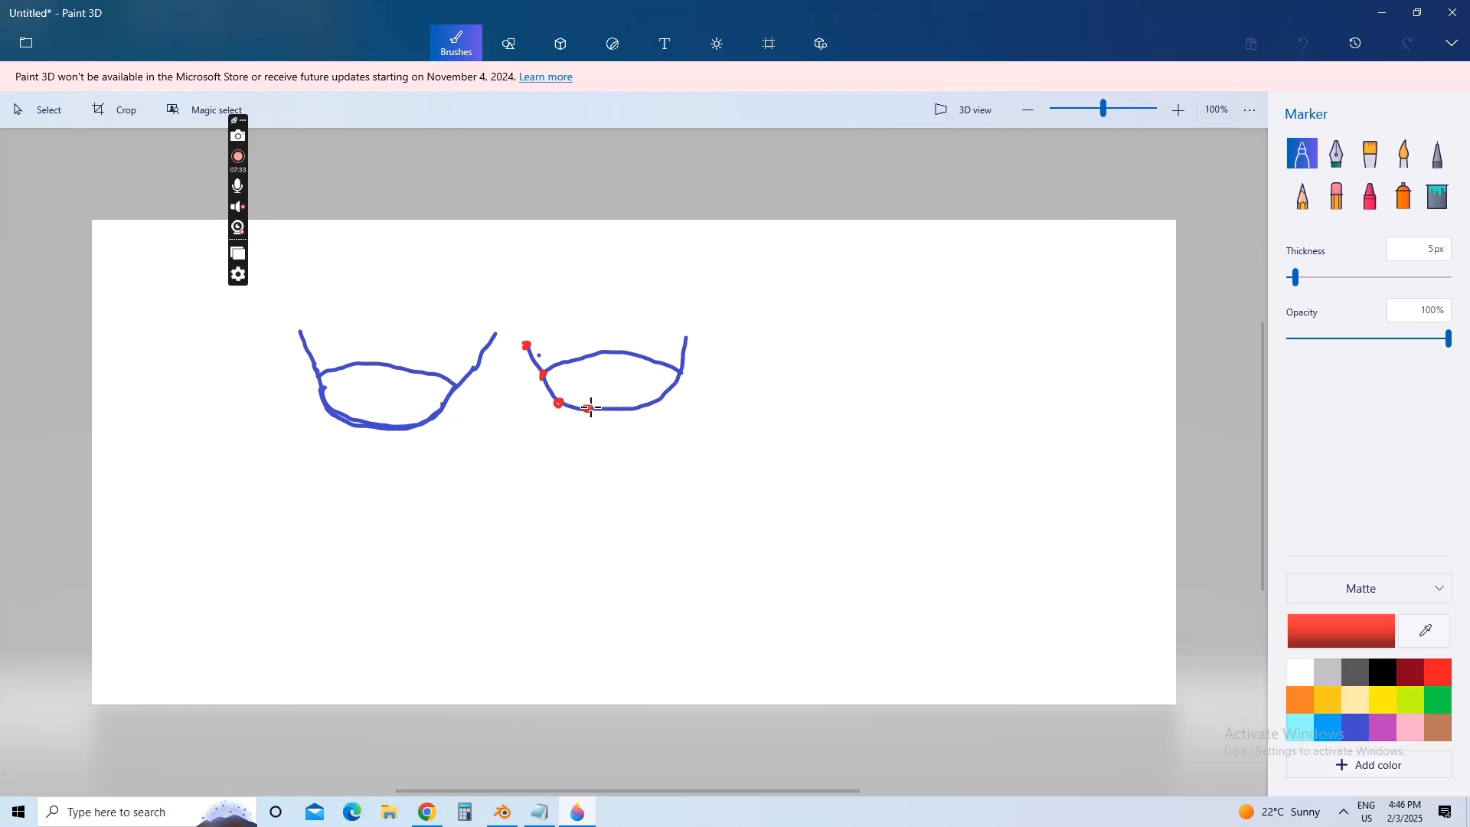
pyautogui.click(632, 406)
pyautogui.click(669, 392)
pyautogui.click(678, 374)
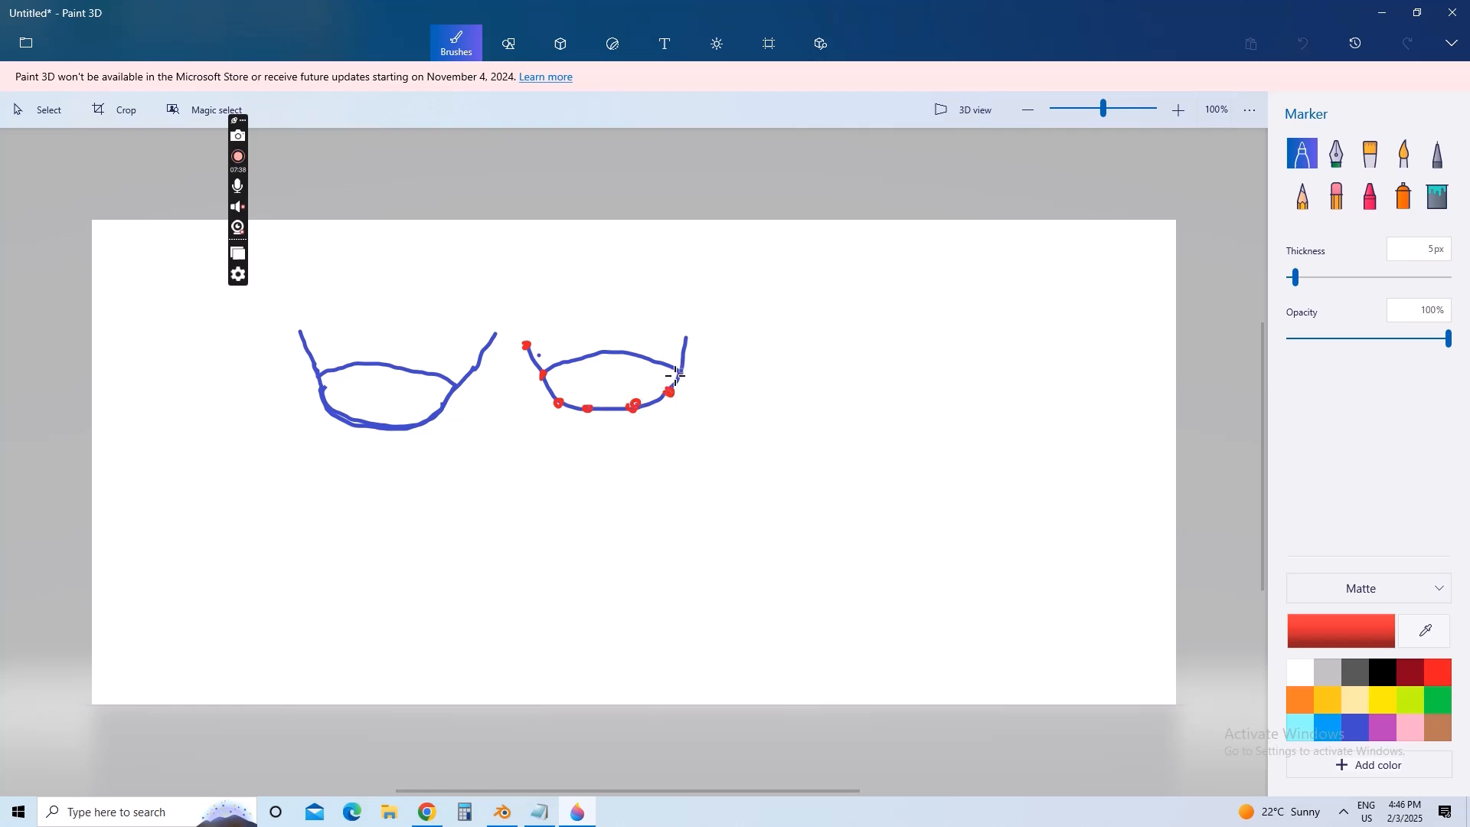
pyautogui.click(687, 338)
pyautogui.click(656, 364)
pyautogui.click(594, 356)
pyautogui.click(568, 362)
# - Draw a third throat shape in indigo to the right of the second, a U-shaped curve crossed by an arched line
pyautogui.click(1355, 731)
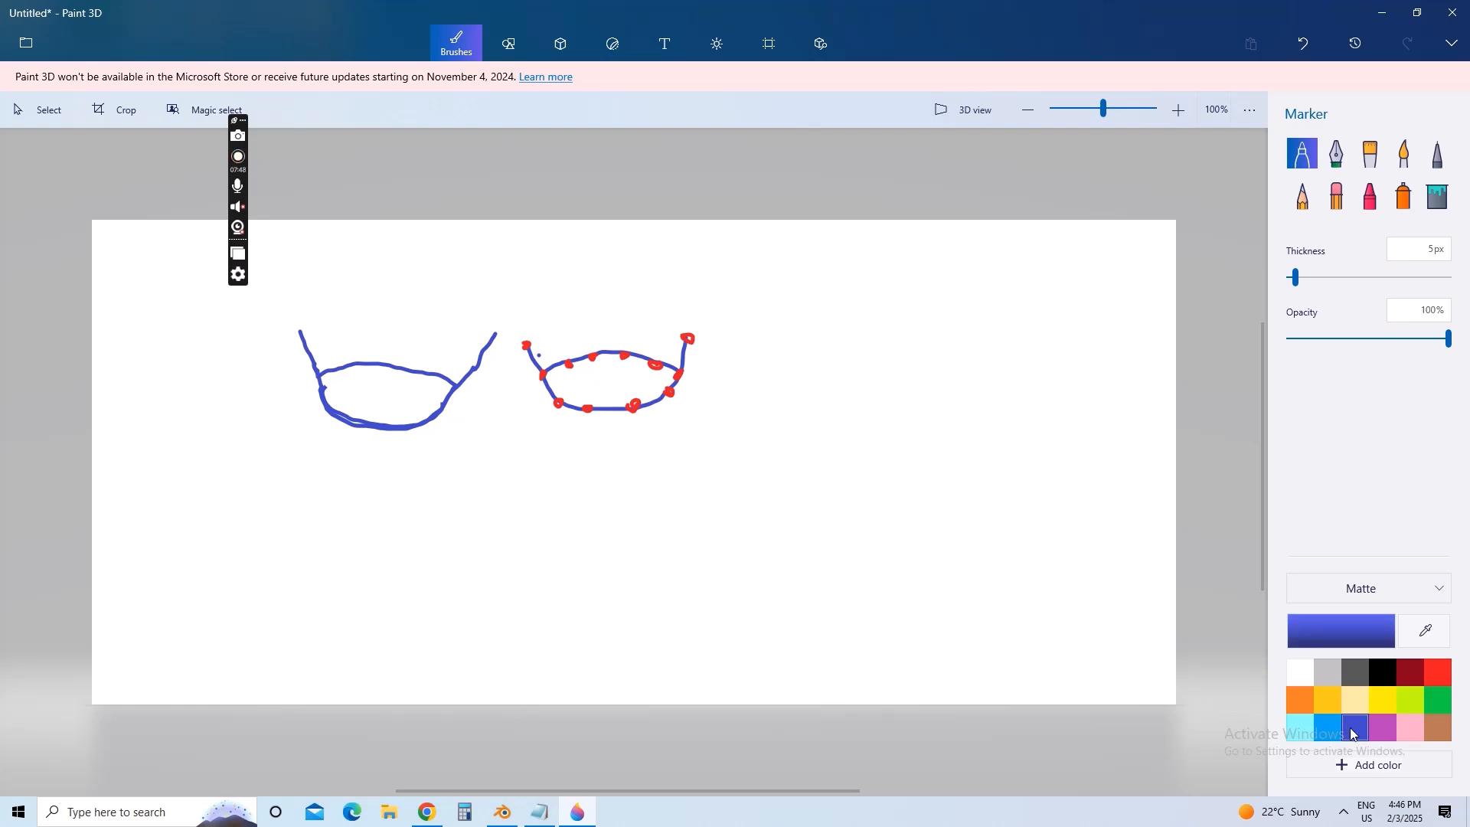
pyautogui.click(1332, 727)
pyautogui.click(1354, 732)
pyautogui.moveTo(768, 335)
pyautogui.mouseDown()
pyautogui.moveTo(801, 393)
pyautogui.moveTo(890, 394)
pyautogui.mouseUp()
pyautogui.hotkey('ctrl', 'z')
pyautogui.moveTo(767, 333)
pyautogui.mouseDown()
pyautogui.moveTo(810, 398)
pyautogui.moveTo(901, 398)
pyautogui.moveTo(935, 386)
pyautogui.moveTo(962, 320)
pyautogui.mouseUp()
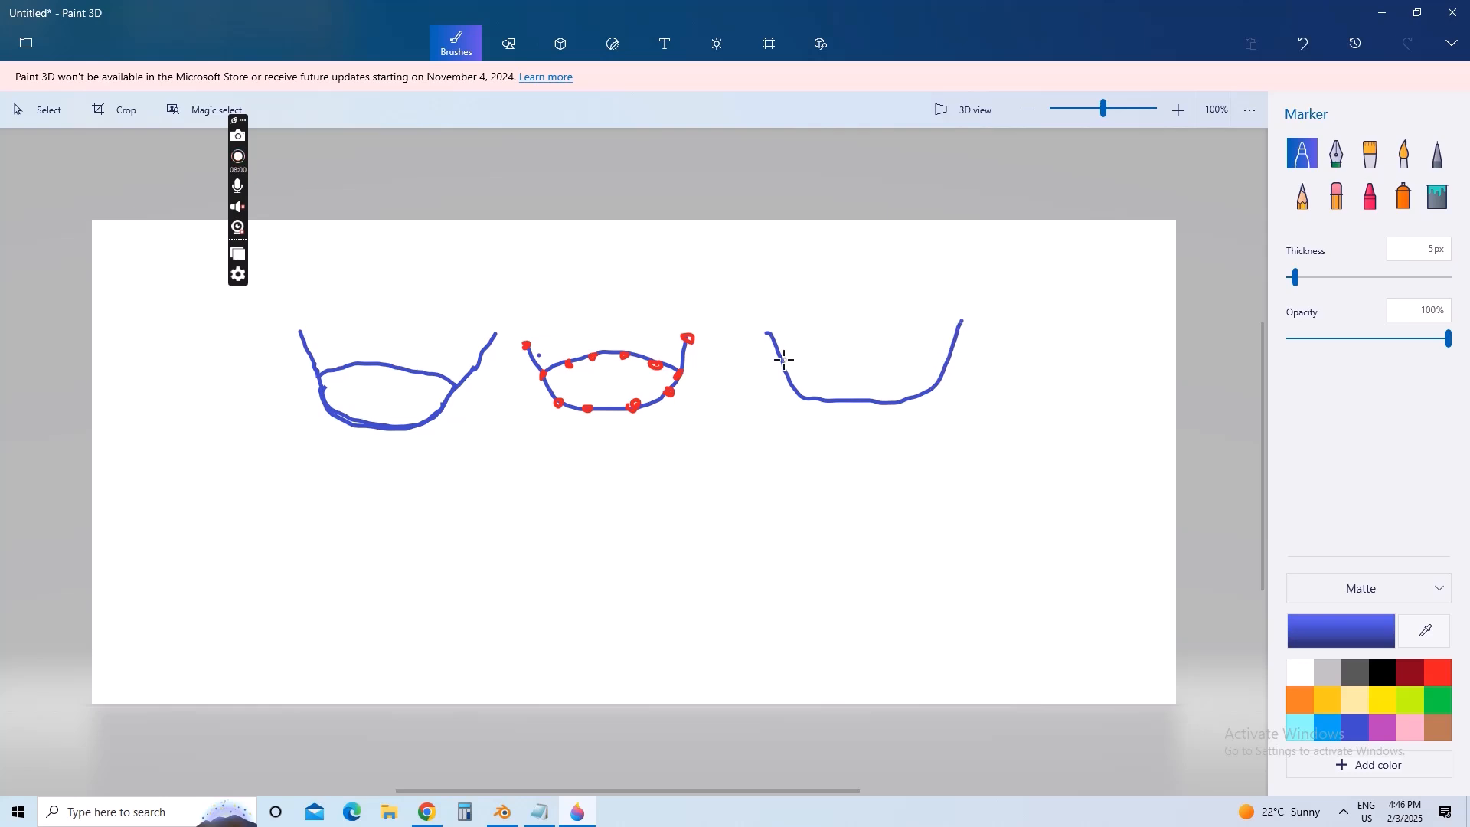
pyautogui.moveTo(824, 345); pyautogui.dragTo(944, 356)
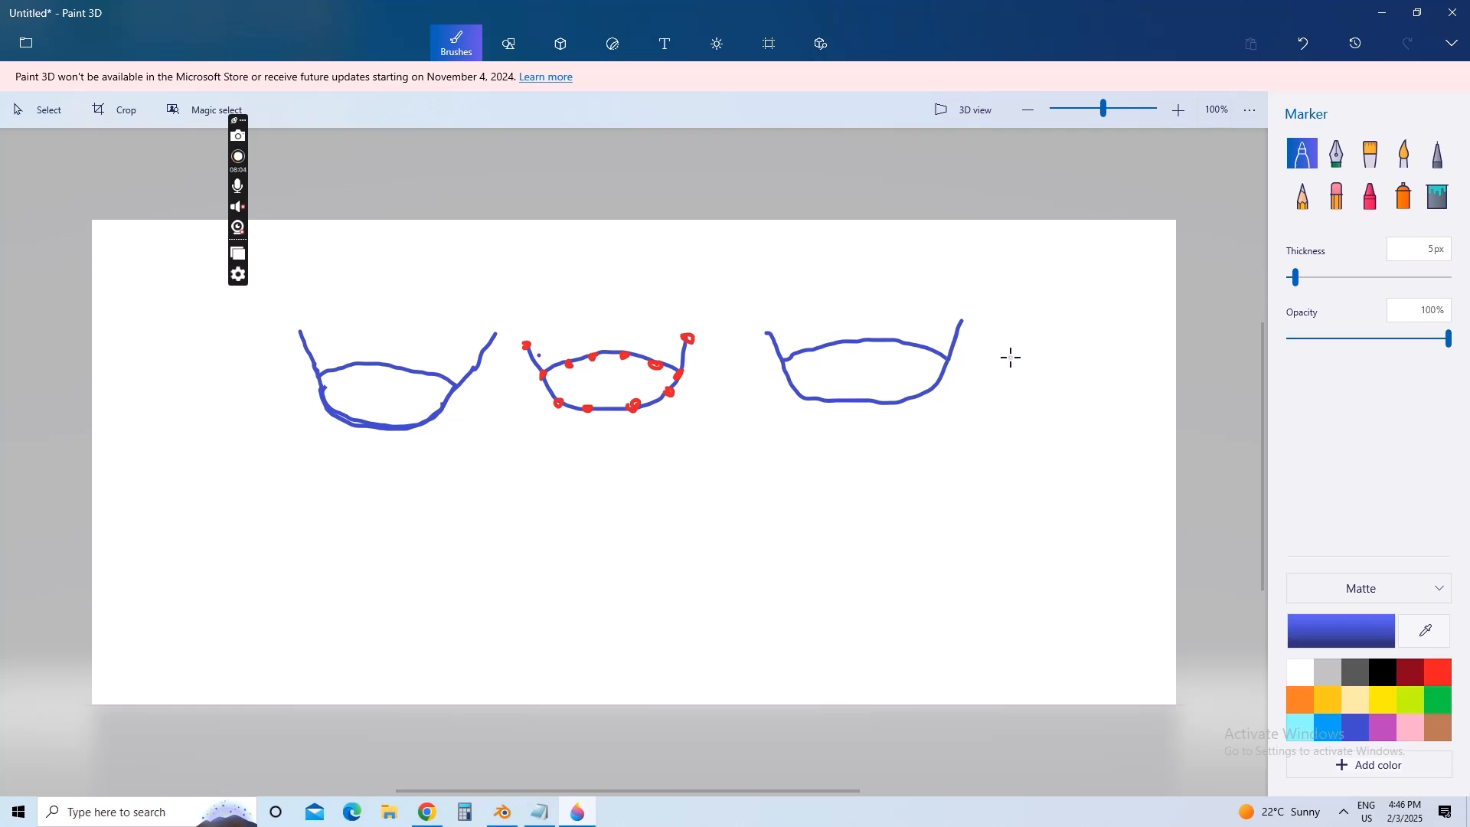
# - Draw a red grid over the third throat shape, with six vertical lines crossed by three horizontal lines
pyautogui.click(1437, 672)
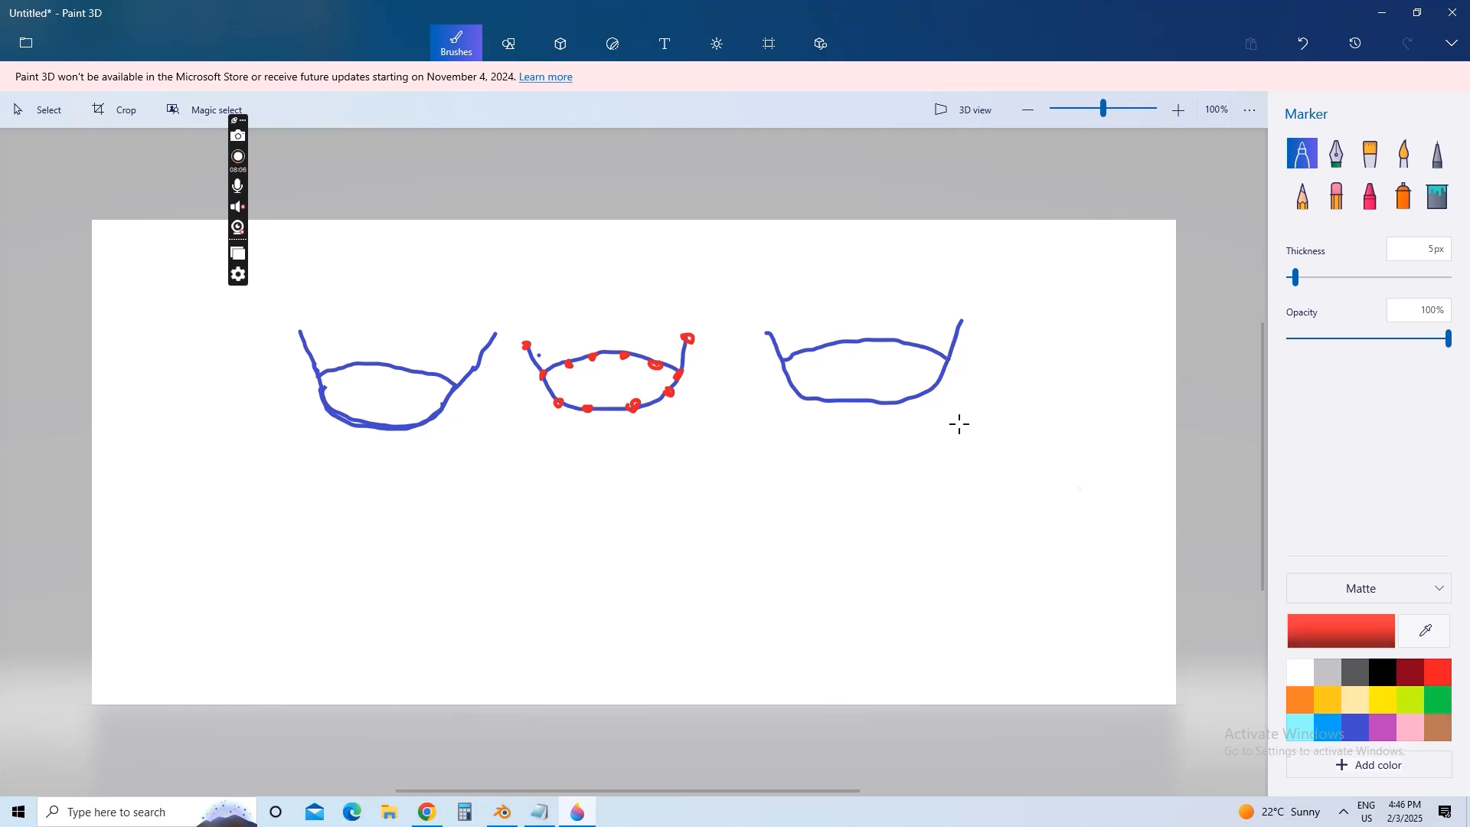
pyautogui.moveTo(940, 297); pyautogui.dragTo(957, 406)
pyautogui.moveTo(919, 301)
pyautogui.mouseDown()
pyautogui.moveTo(928, 425)
pyautogui.moveTo(897, 381)
pyautogui.moveTo(903, 437)
pyautogui.mouseUp()
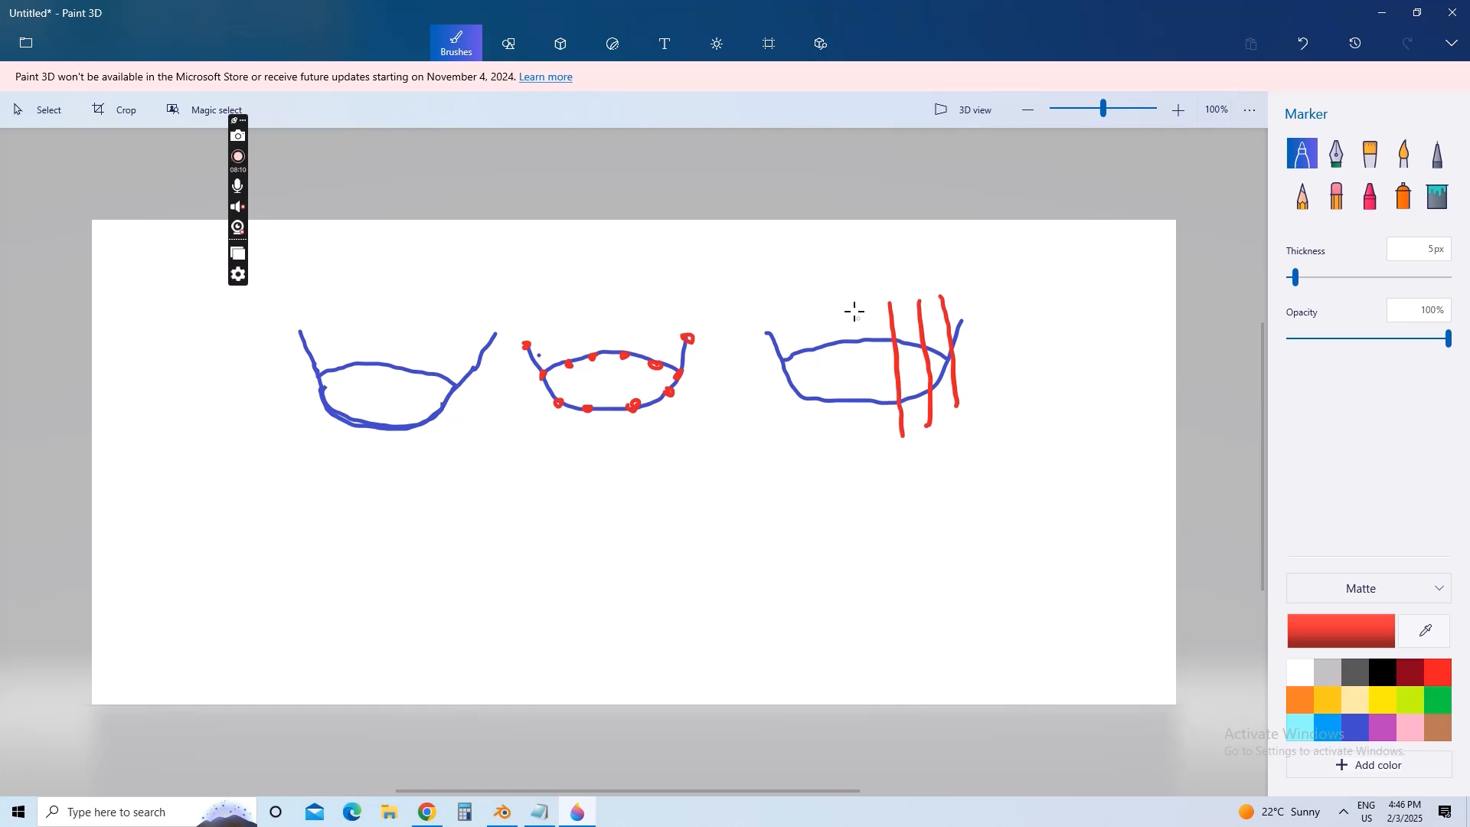
pyautogui.moveTo(853, 304)
pyautogui.mouseDown()
pyautogui.moveTo(871, 441)
pyautogui.moveTo(826, 452)
pyautogui.mouseUp()
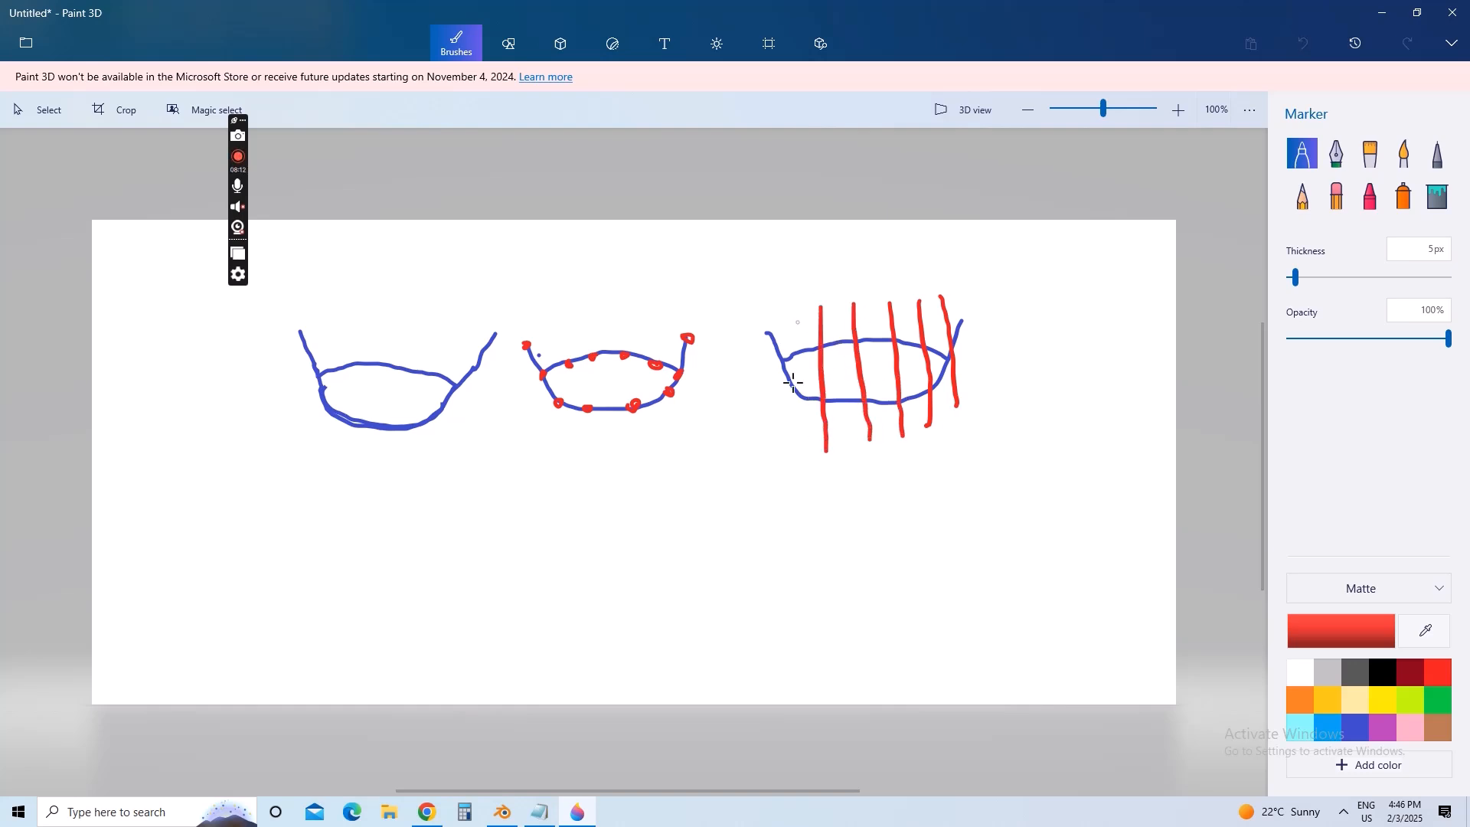
pyautogui.moveTo(798, 320); pyautogui.dragTo(785, 451)
pyautogui.moveTo(762, 345); pyautogui.dragTo(976, 341)
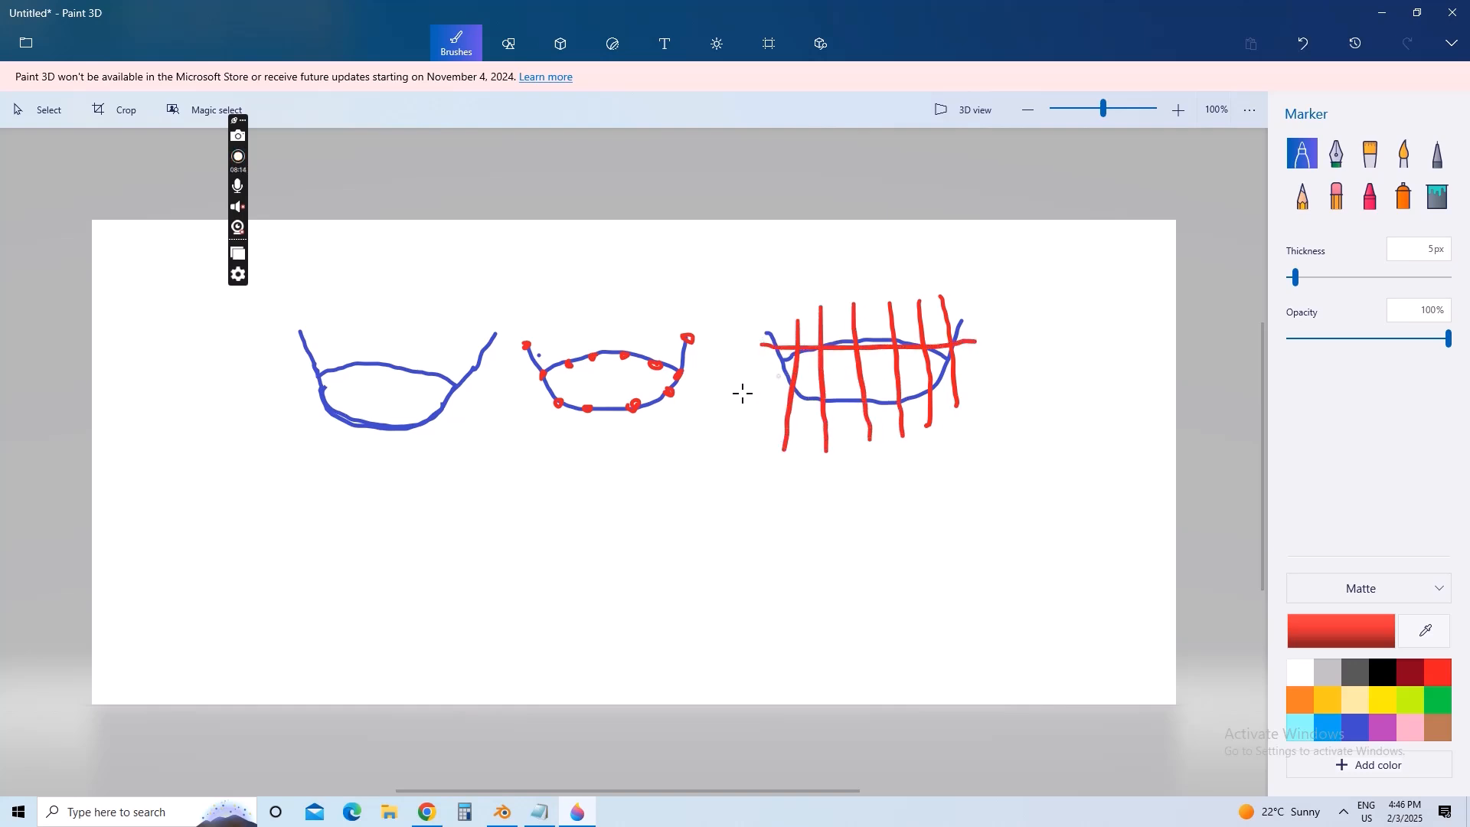
pyautogui.moveTo(774, 379); pyautogui.dragTo(961, 383)
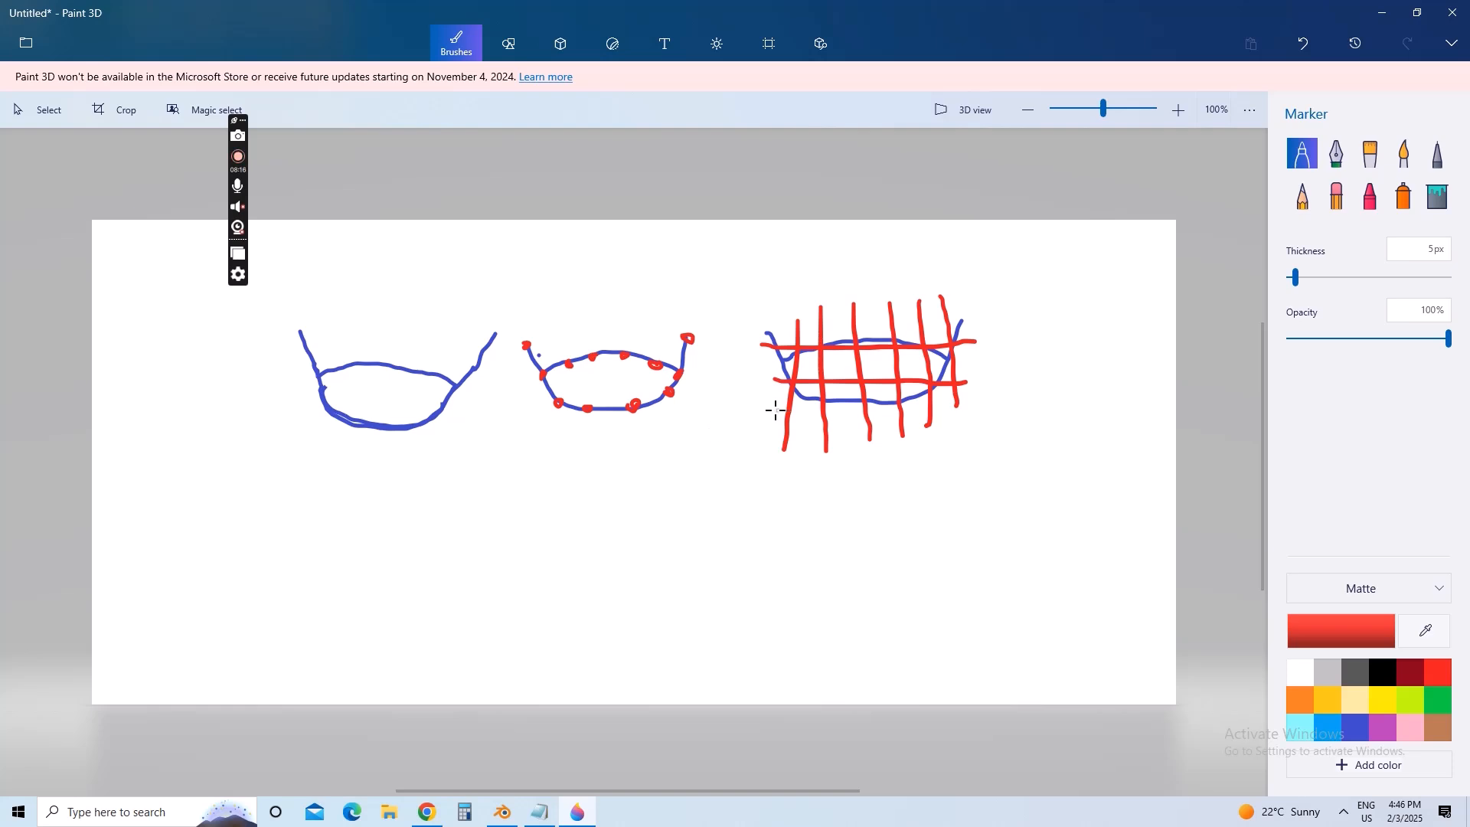
pyautogui.moveTo(776, 410)
pyautogui.mouseDown()
pyautogui.moveTo(970, 401)
pyautogui.moveTo(928, 439)
pyautogui.mouseUp()
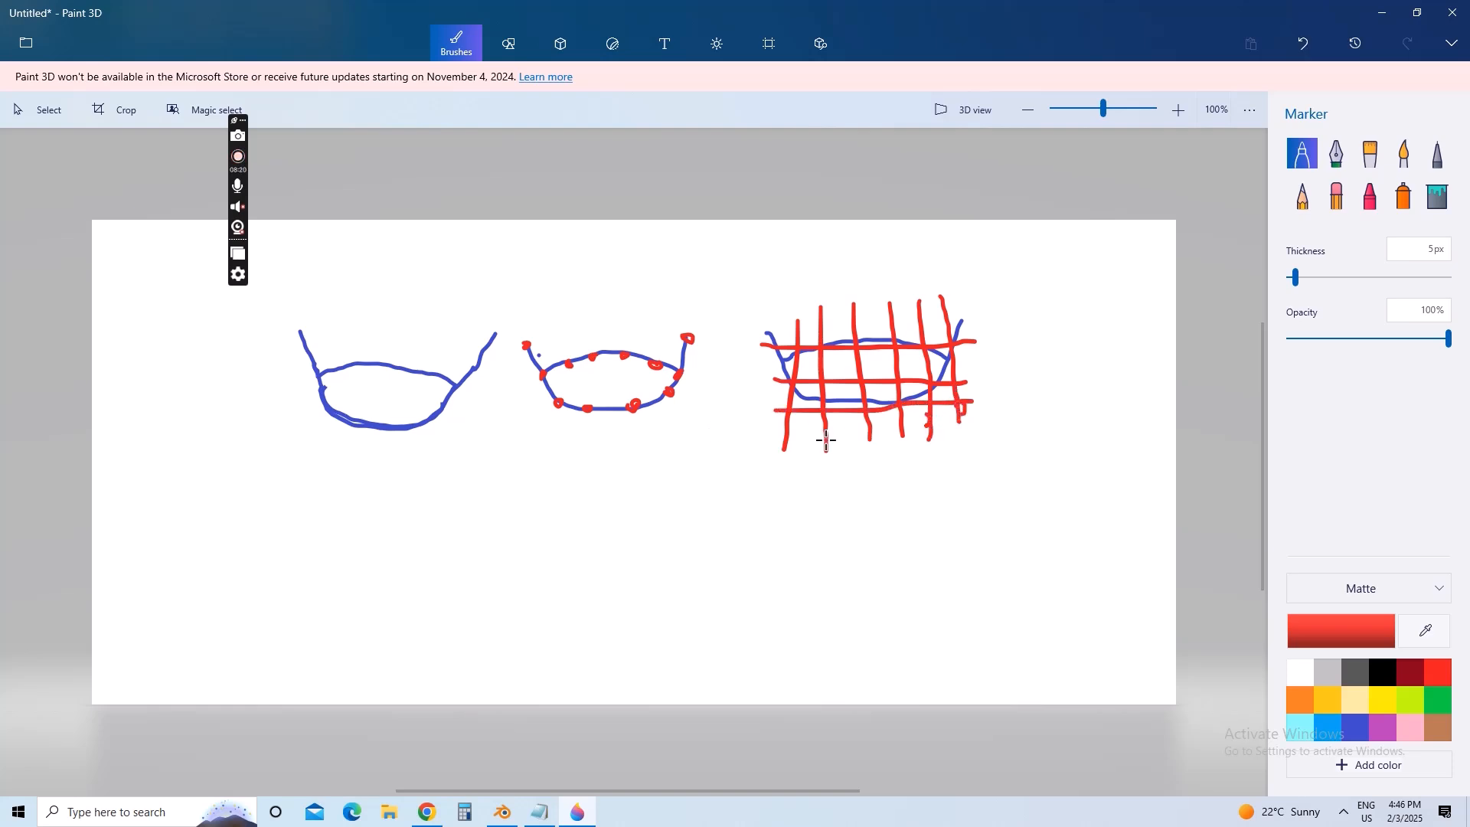
# - Switch to Notepad, replace the note with "you can see one is empty topology and one is" and "filled topology", and minimize the window
pyautogui.click(541, 812)
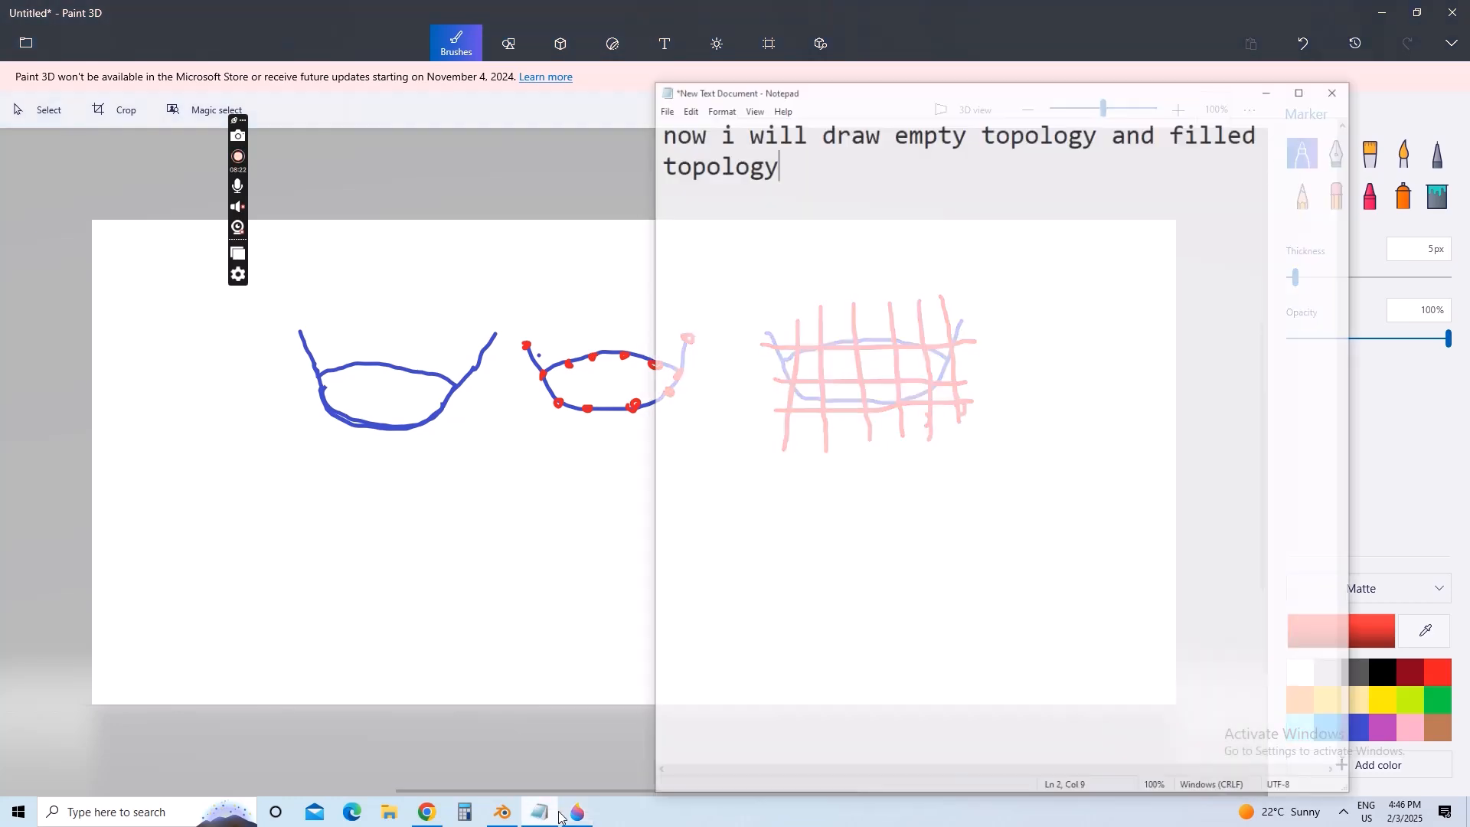
pyautogui.moveTo(852, 55)
pyautogui.mouseDown()
pyautogui.moveTo(545, 104)
pyautogui.moveTo(1359, 6)
pyautogui.moveTo(1272, 46)
pyautogui.moveTo(0, 50)
pyautogui.moveTo(464, 25)
pyautogui.moveTo(1098, 25)
pyautogui.moveTo(71, 54)
pyautogui.moveTo(170, 30)
pyautogui.moveTo(291, 44)
pyautogui.mouseUp()
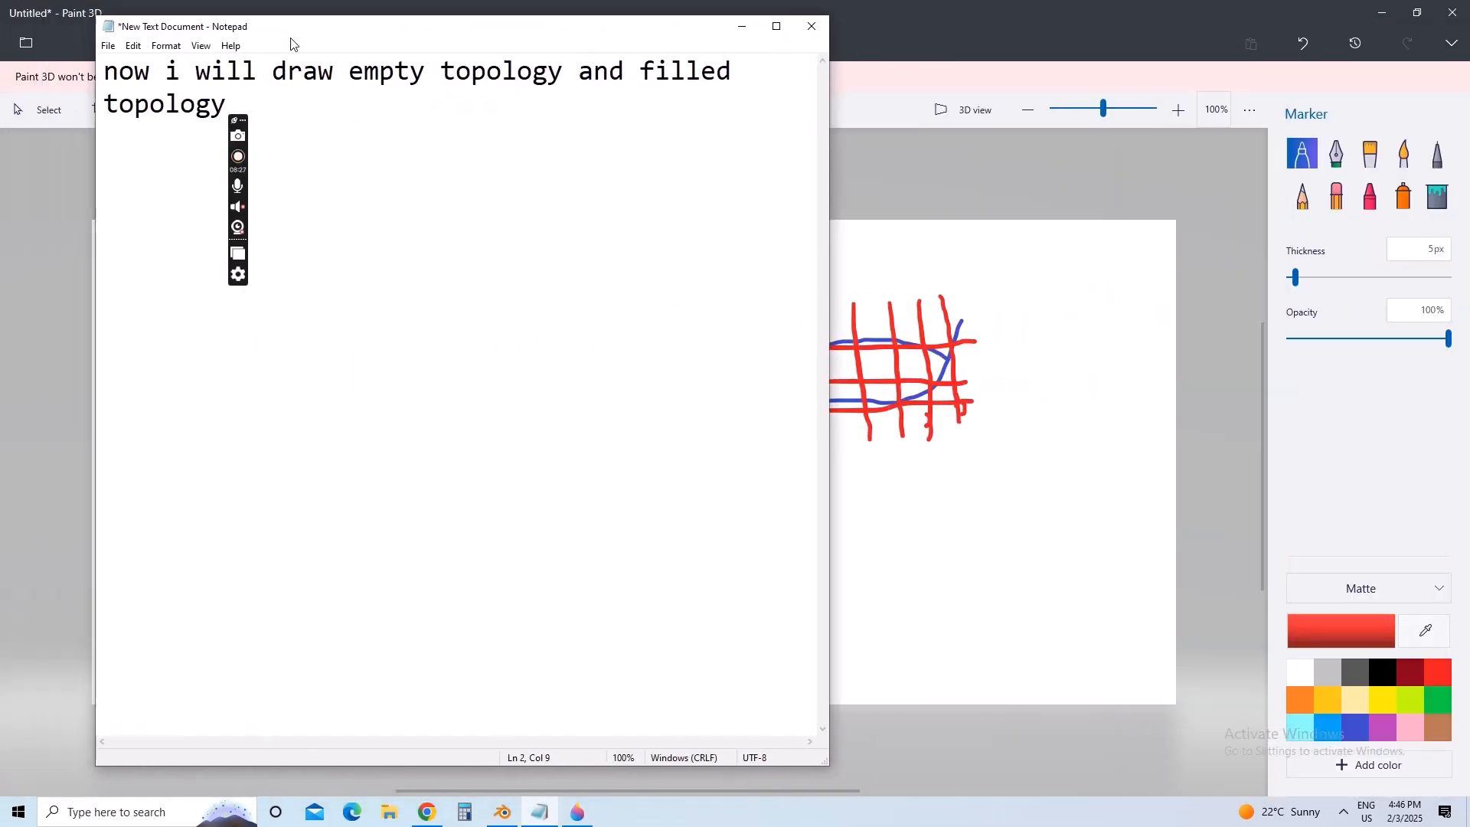
pyautogui.click(740, 29)
pyautogui.click(540, 812)
pyautogui.hotkey('ctrl', 'a')
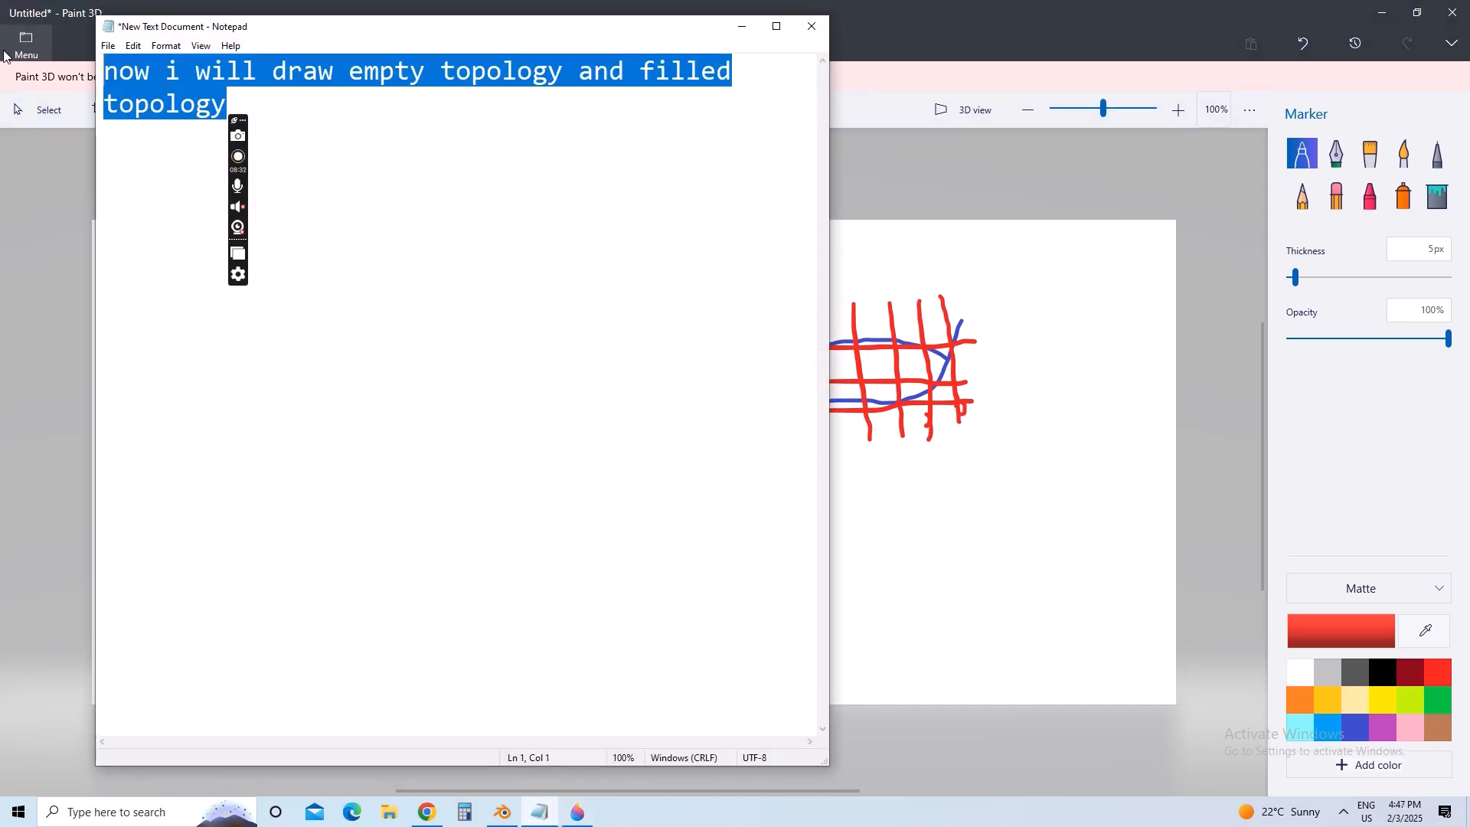
pyautogui.press('BackSpace')
pyautogui.write('you can se')
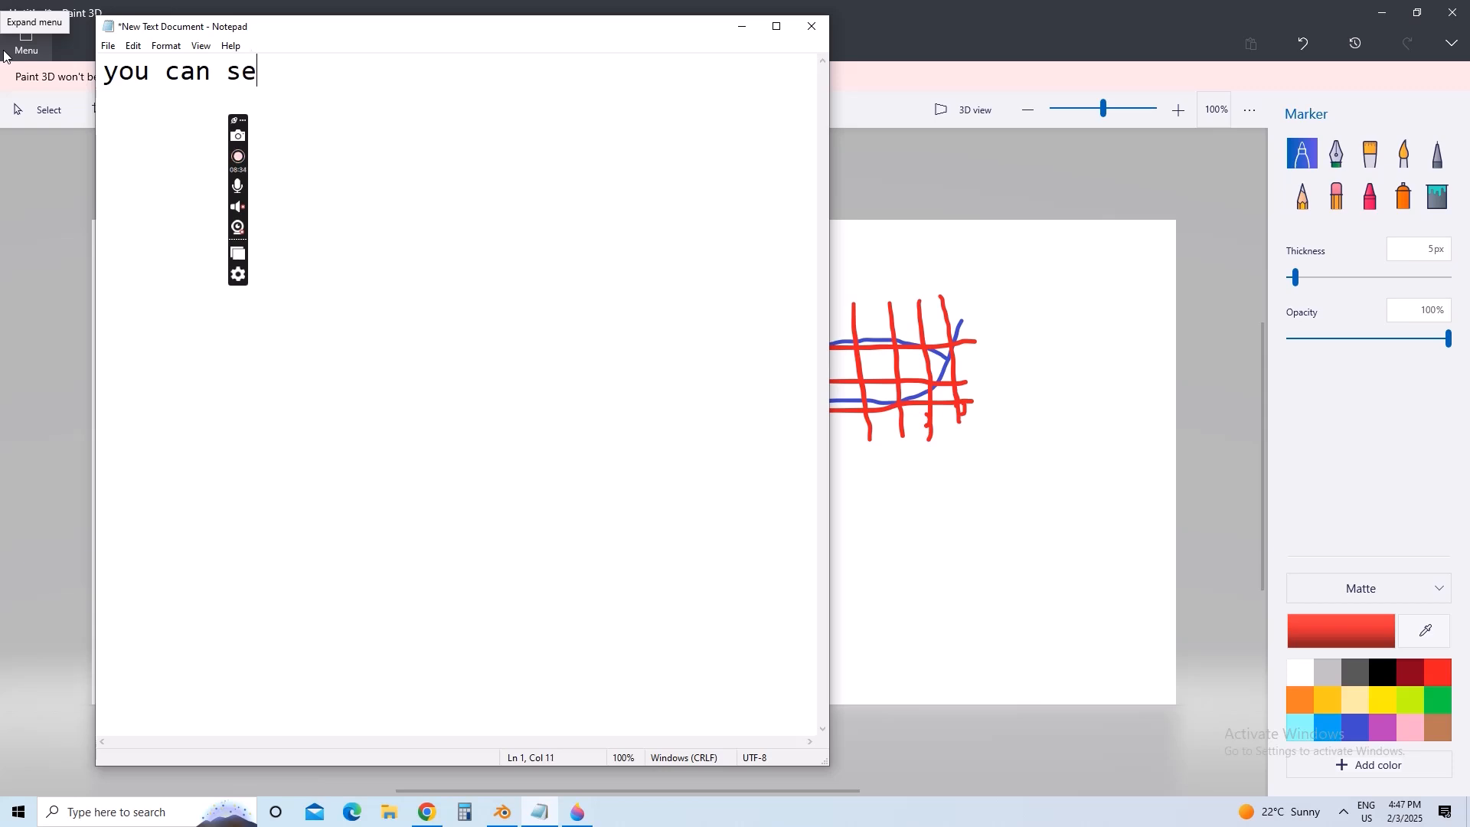
pyautogui.write('e one is em')
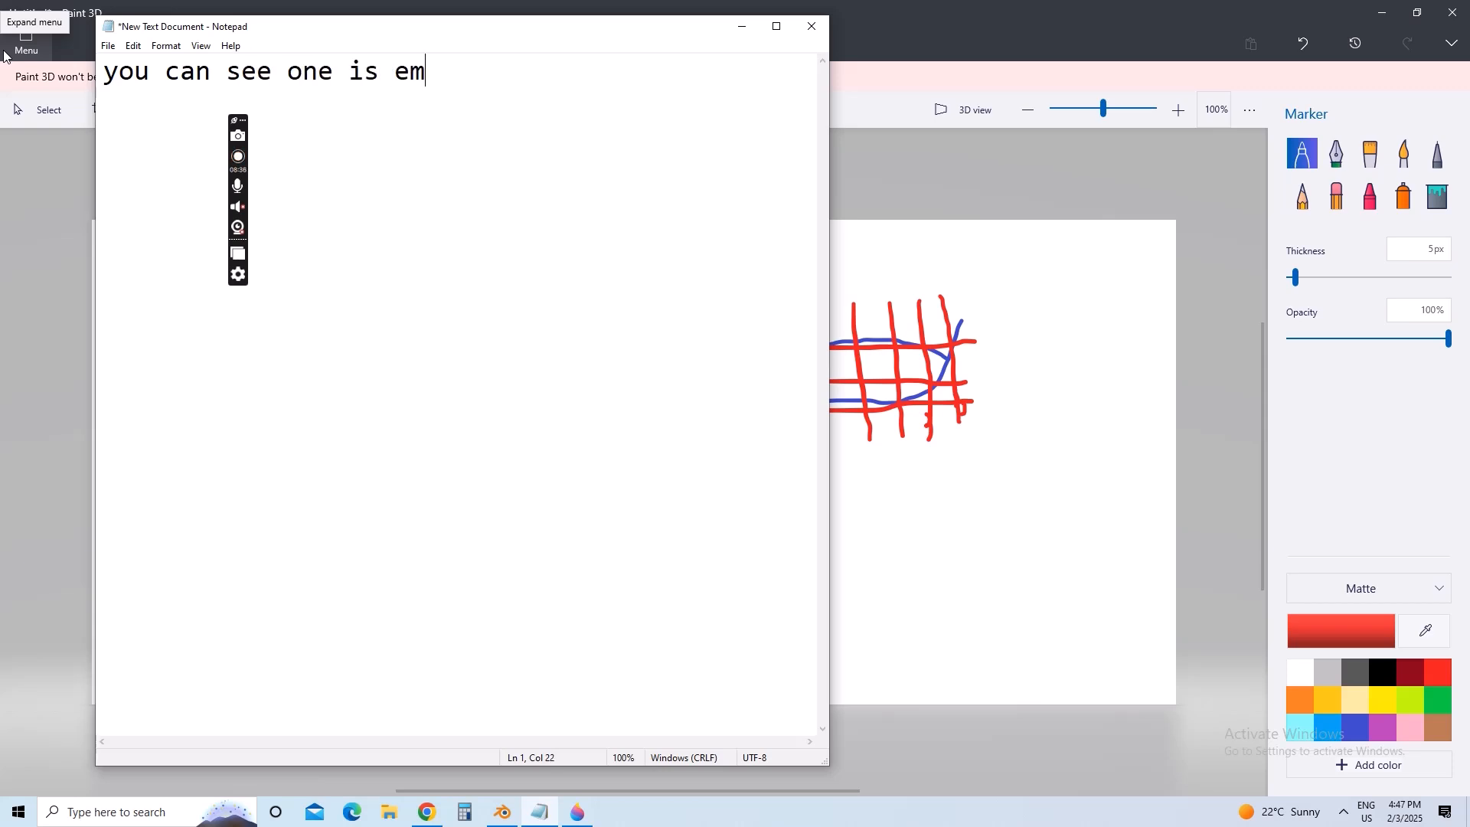
pyautogui.write('pty')
pyautogui.press('BackSpace')
pyautogui.press('BackSpace')
pyautogui.press('BackSpace')
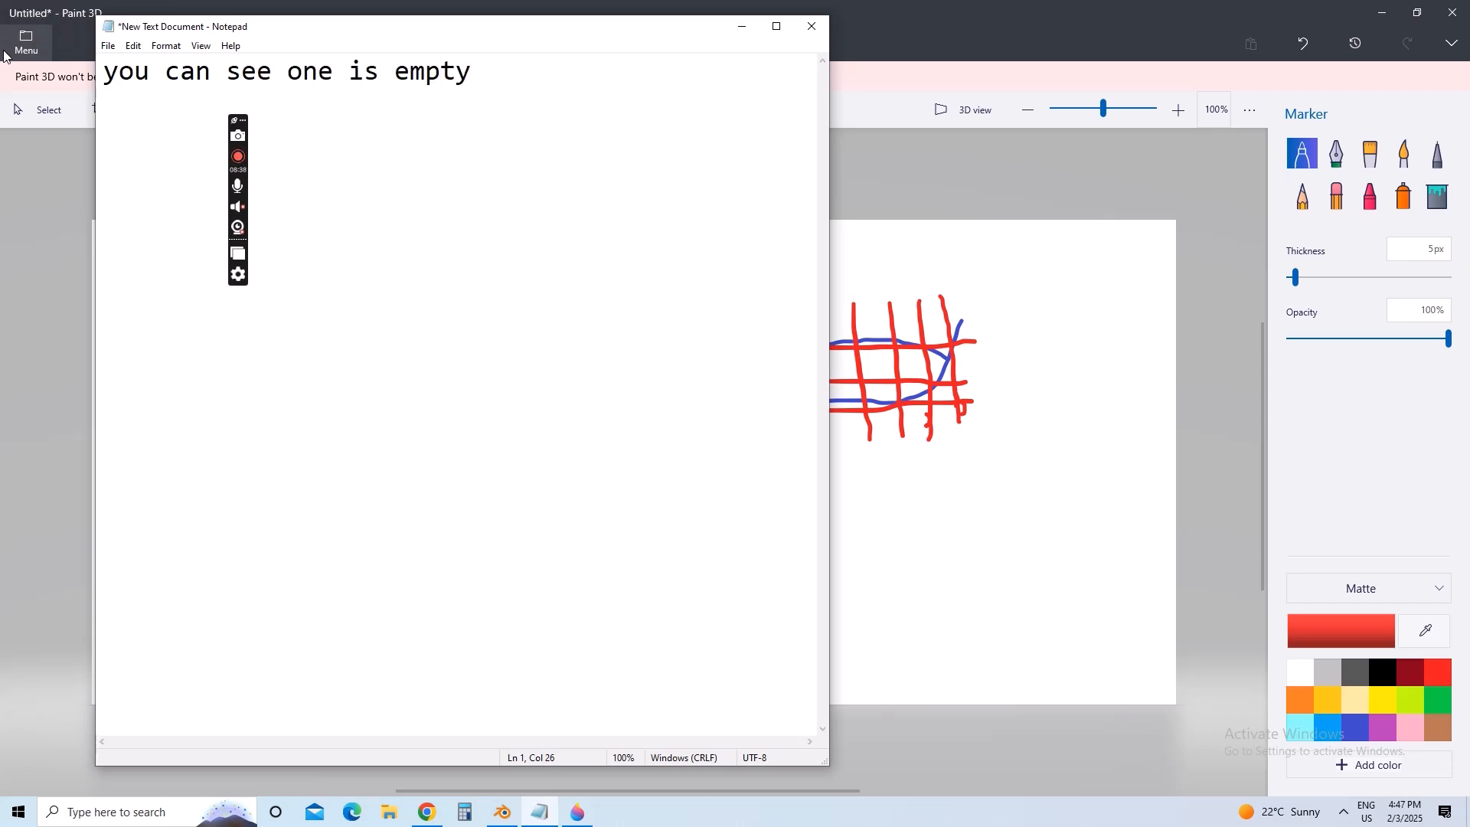
pyautogui.write('ty topology and on')
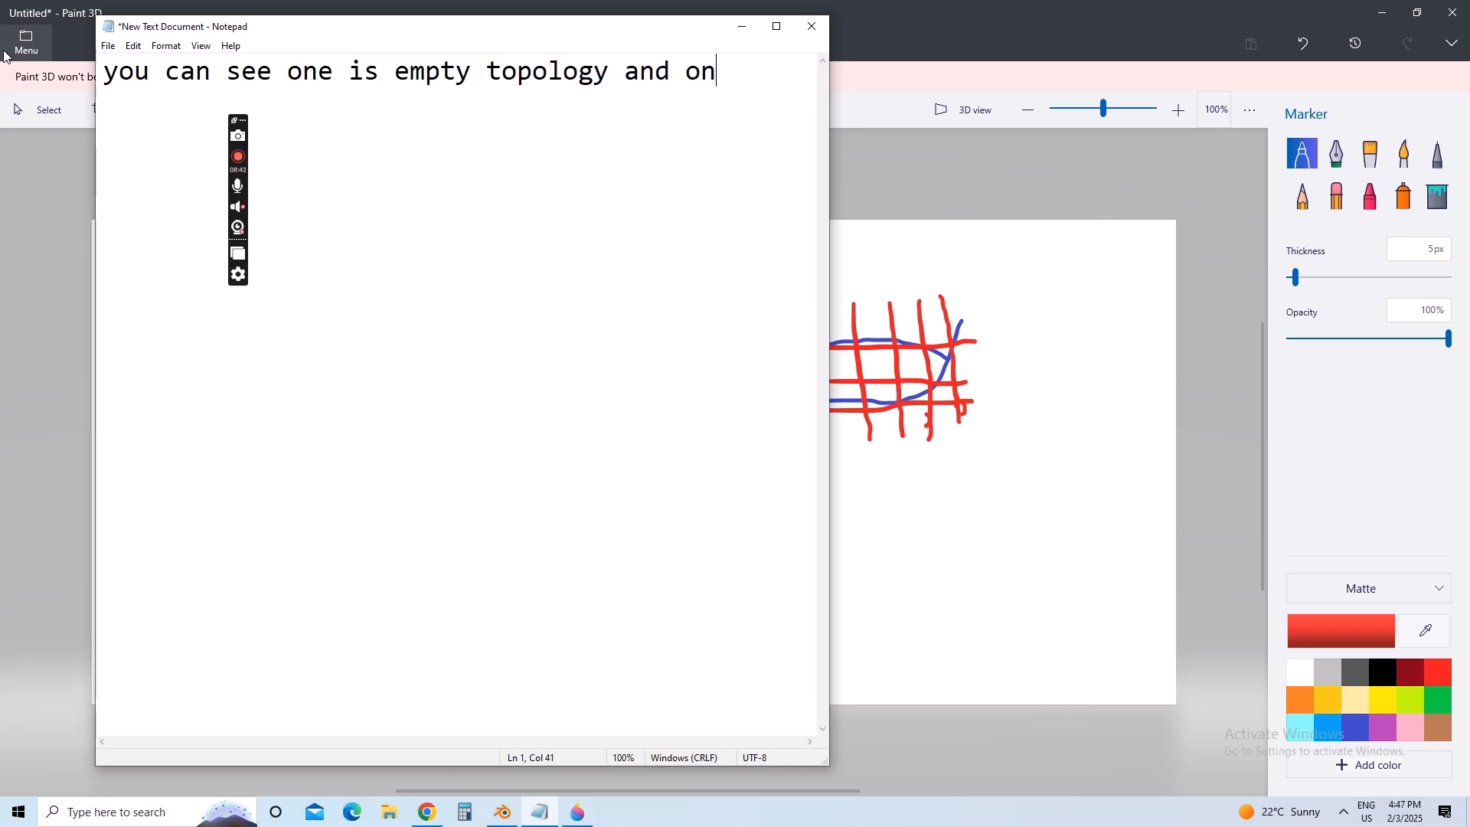
pyautogui.write('e is')
pyautogui.press('Return')
pyautogui.write('filled topology')
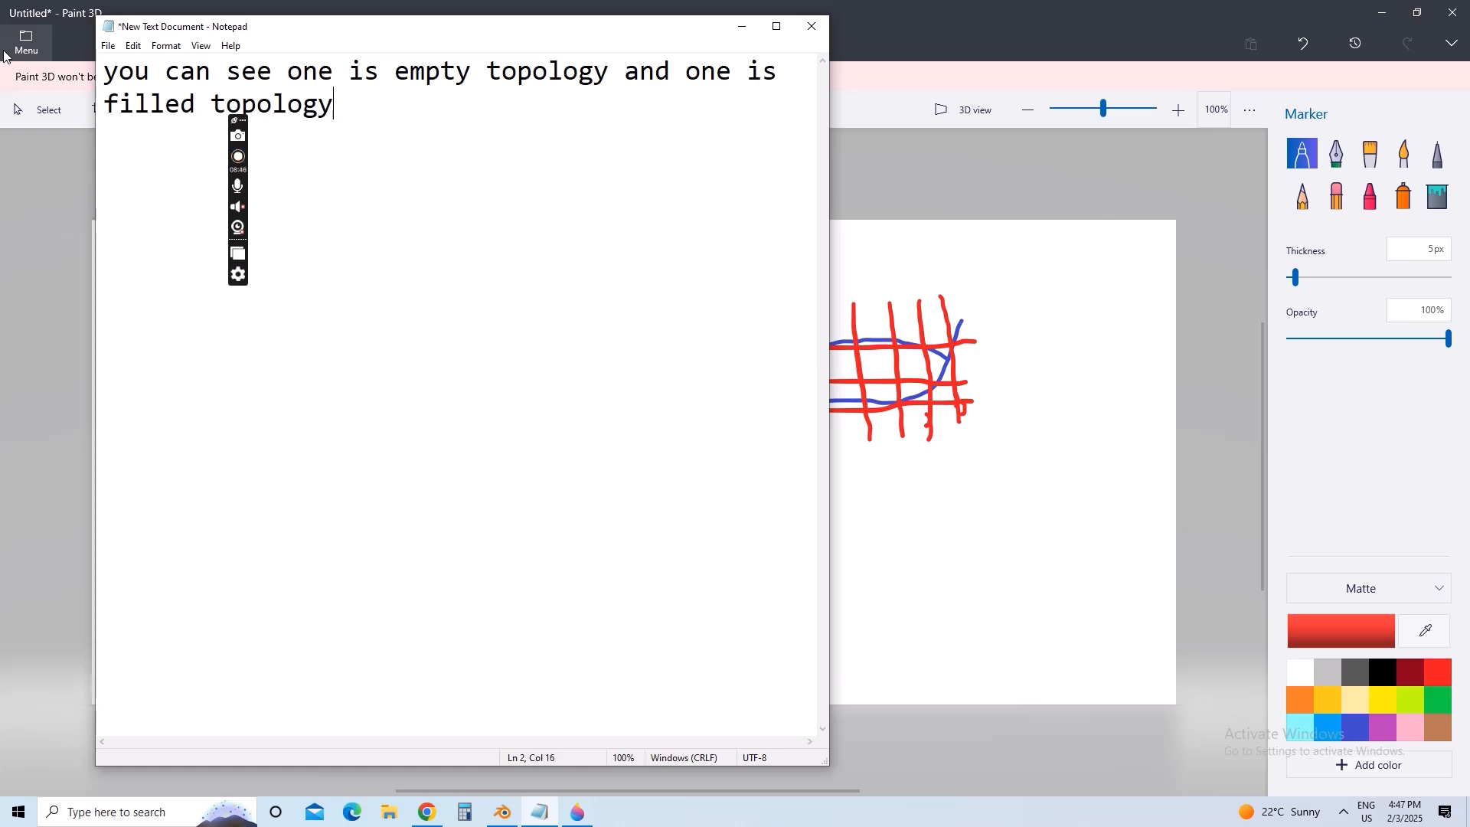
pyautogui.click(742, 26)
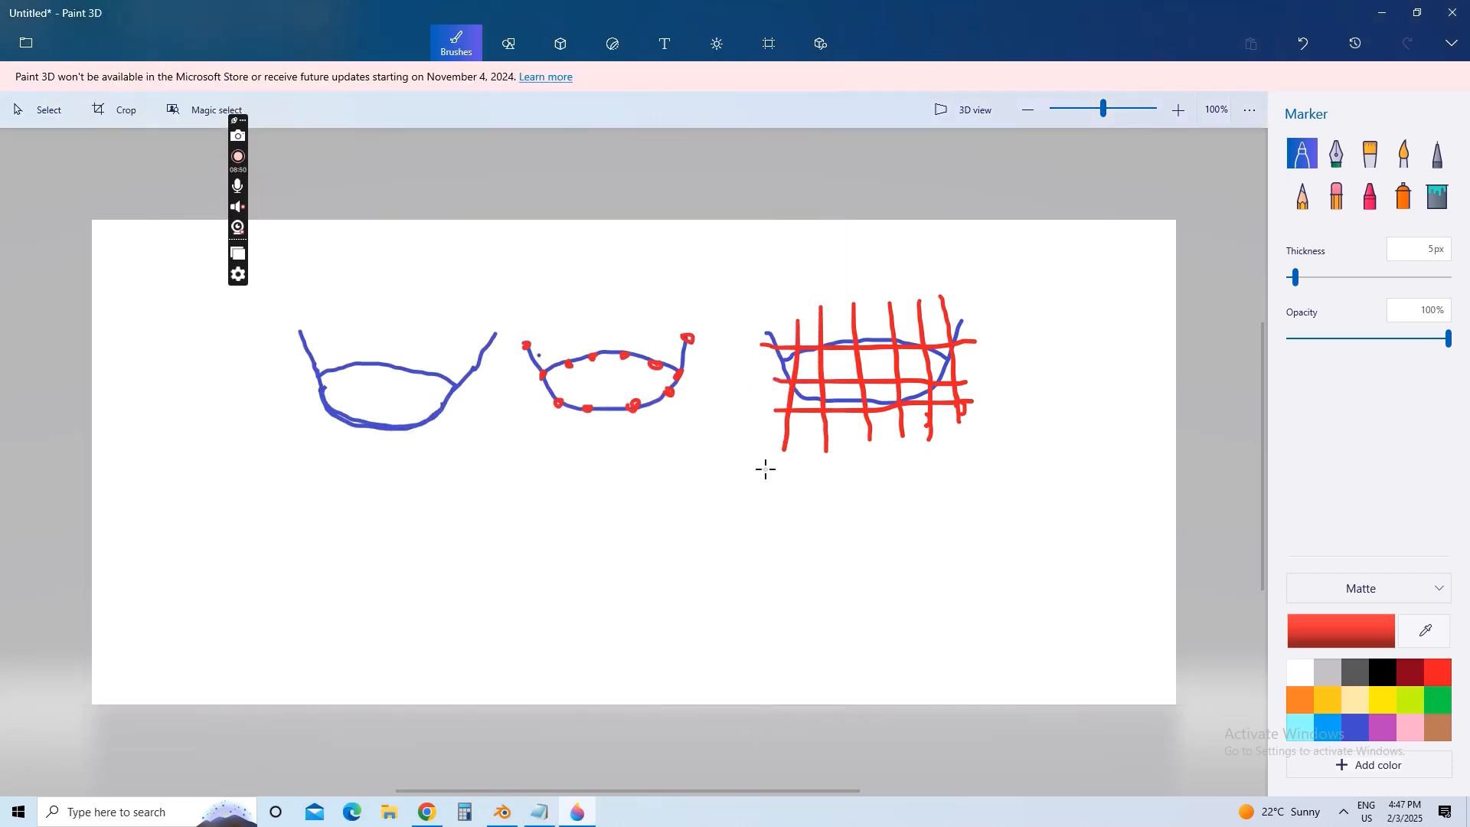
# - Reopen Notepad, replace the note with "one is just borders outside and one is" and "with lines and faces", and minimize the window
pyautogui.click(539, 811)
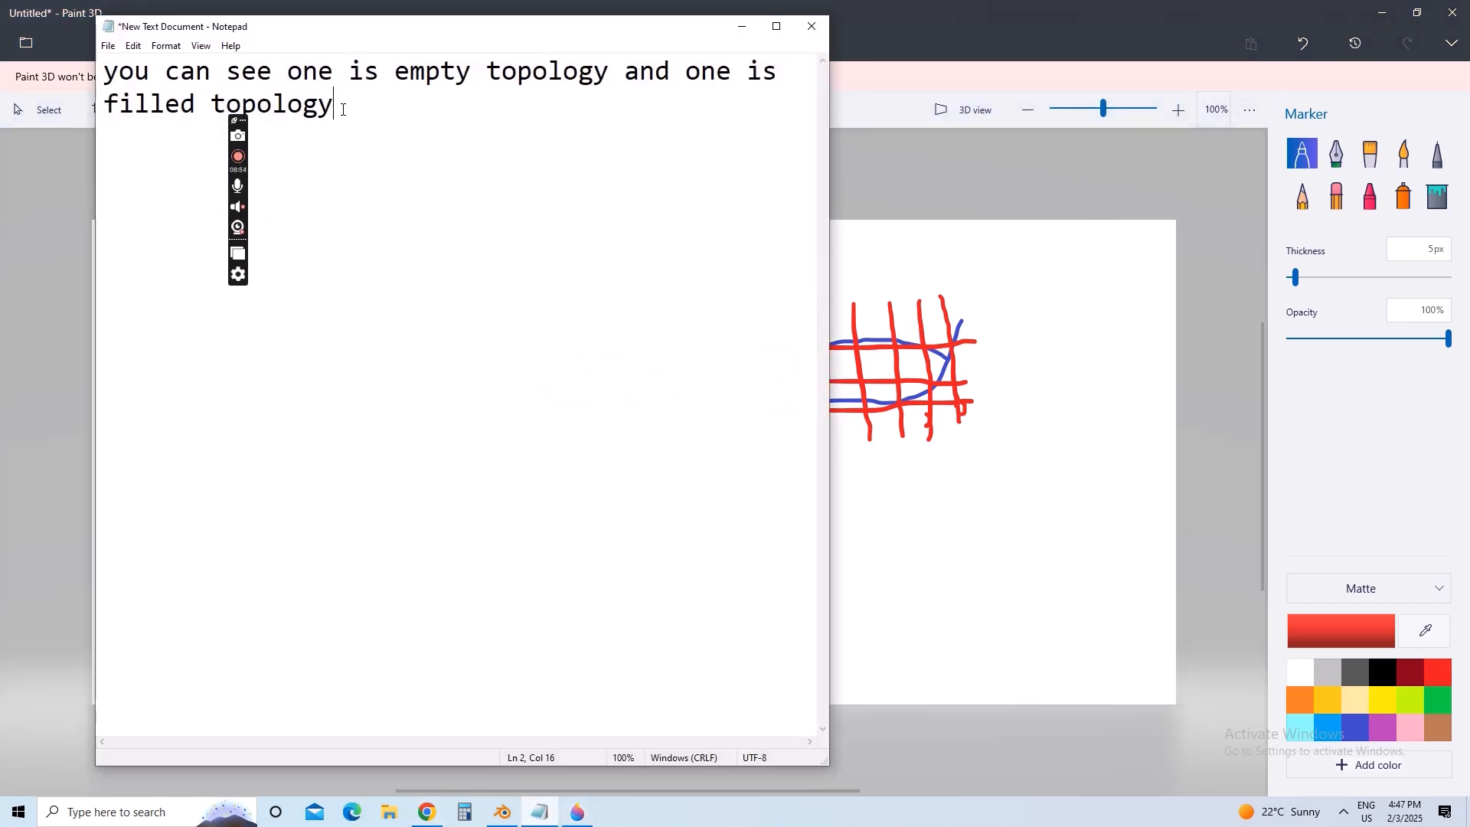
pyautogui.moveTo(333, 97); pyautogui.dragTo(104, 70)
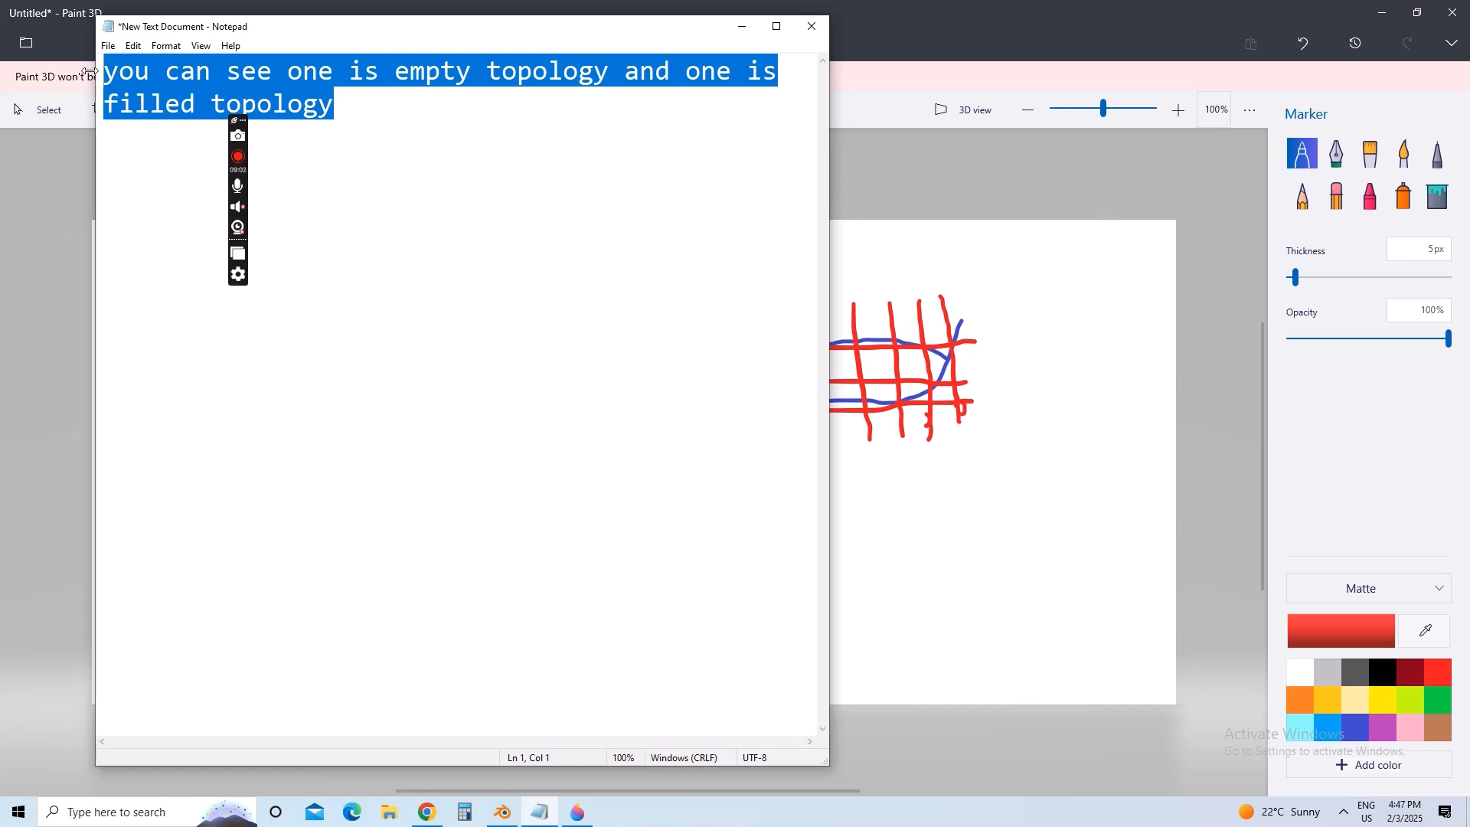
pyautogui.press('BackSpace')
pyautogui.write('on eis')
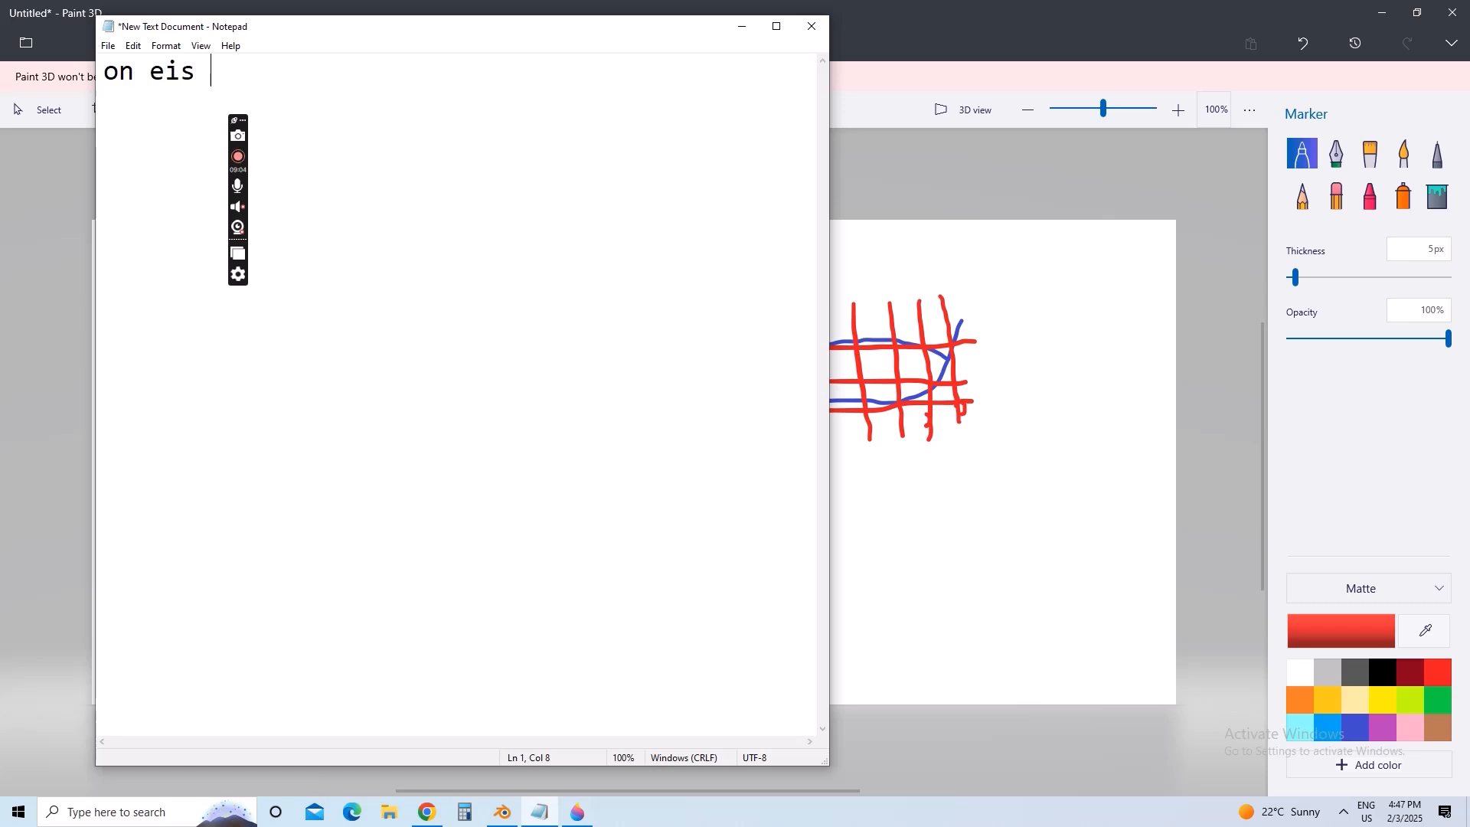
pyautogui.press('BackSpace')
pyautogui.press('BackSpace')
pyautogui.press('BackSpace')
pyautogui.press('BackSpace')
pyautogui.press('BackSpace')
pyautogui.write('e is ju')
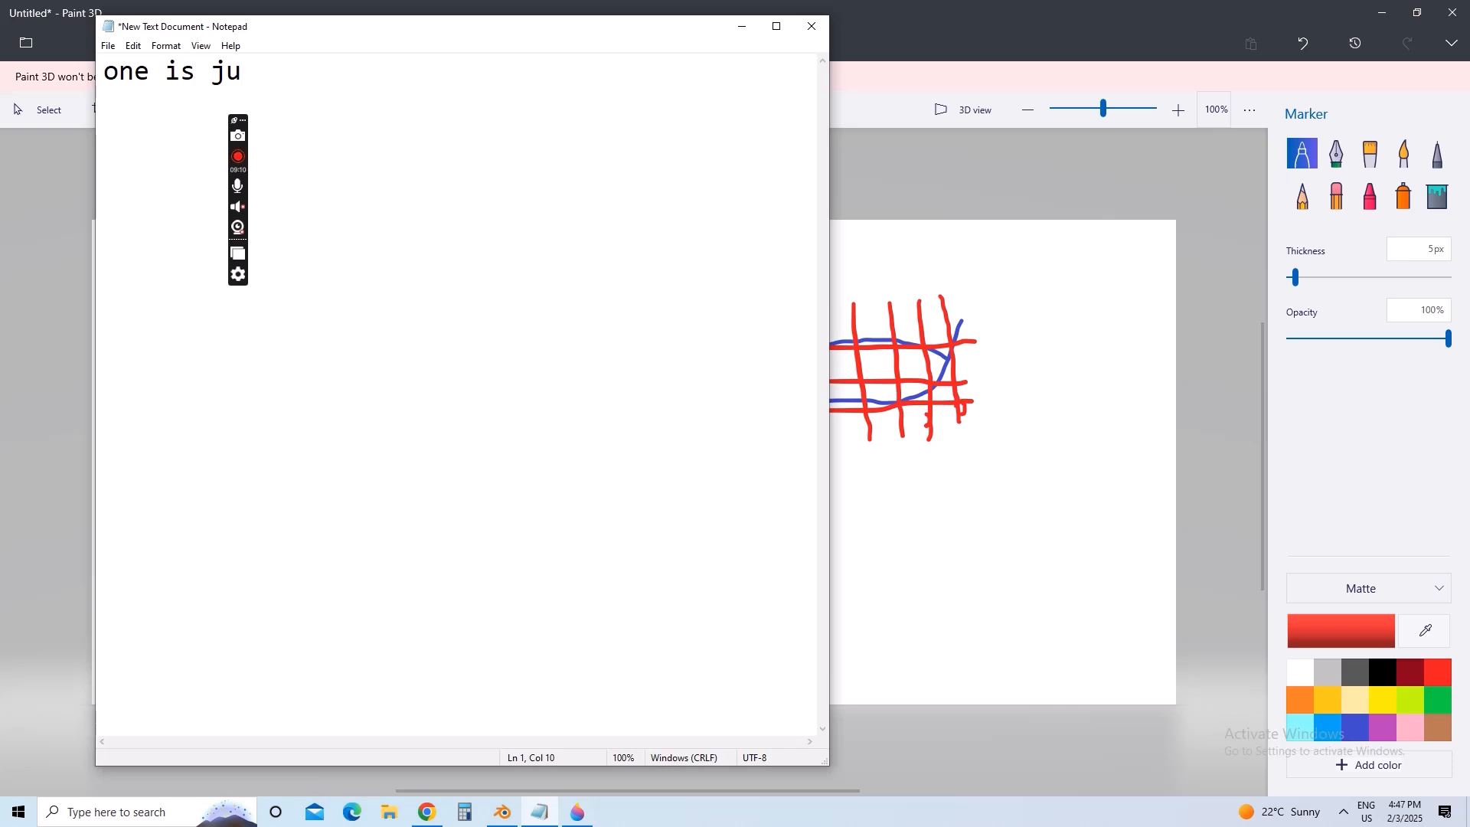
pyautogui.write('st bore')
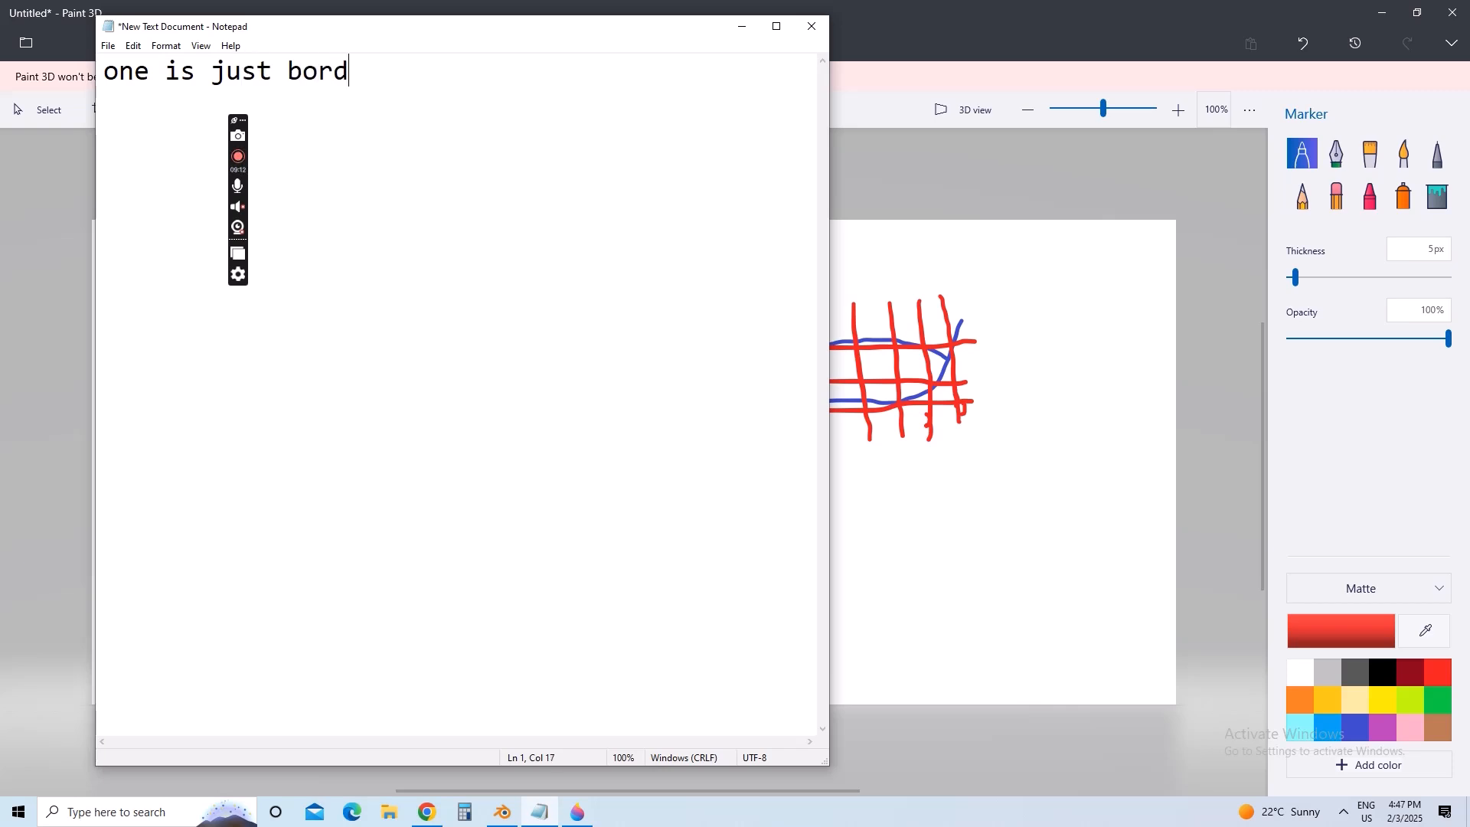
pyautogui.write('ers outs')
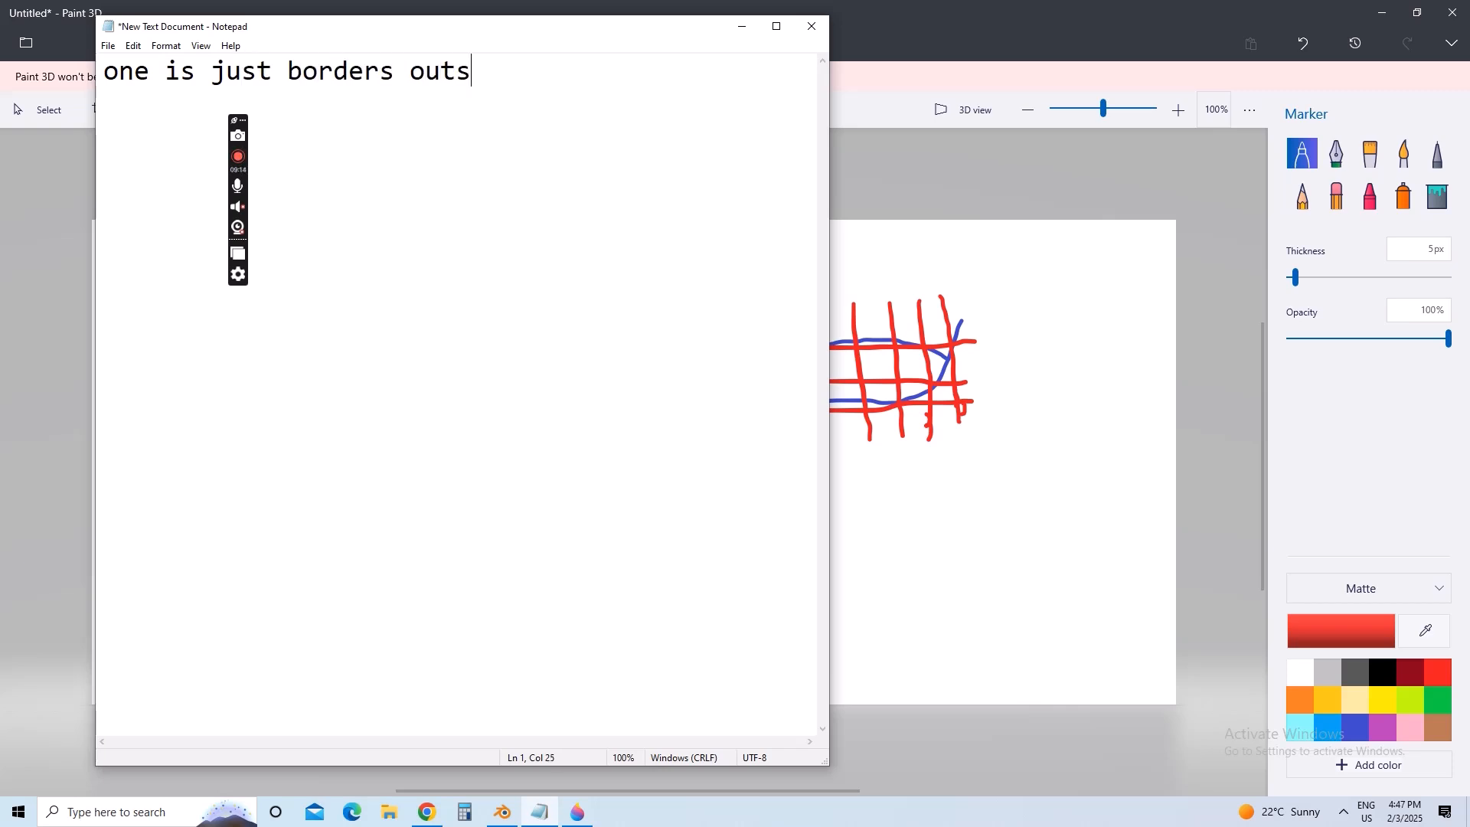
pyautogui.write('ide and one is')
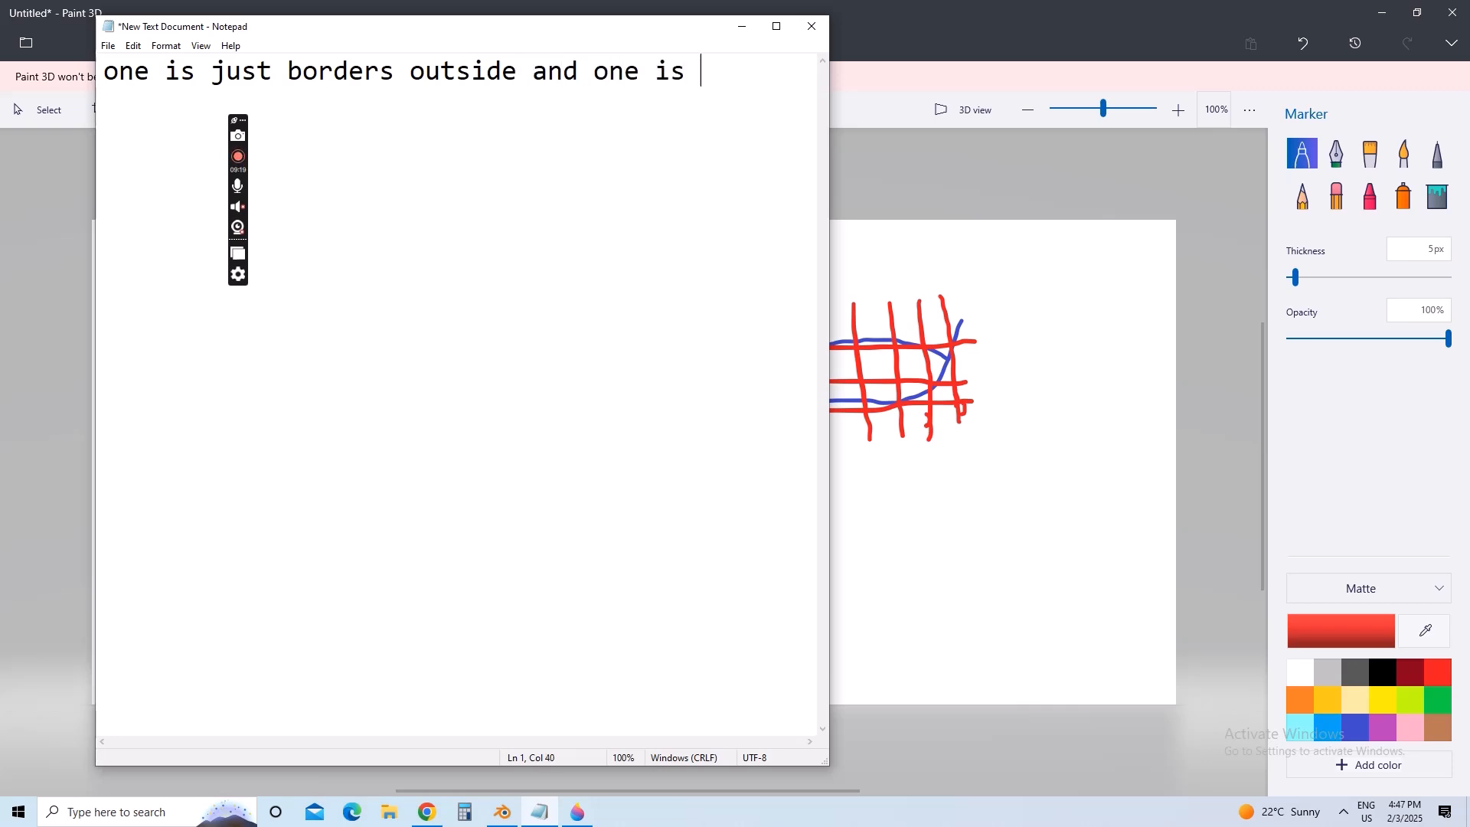
pyautogui.press('Return')
pyautogui.write('with lines ')
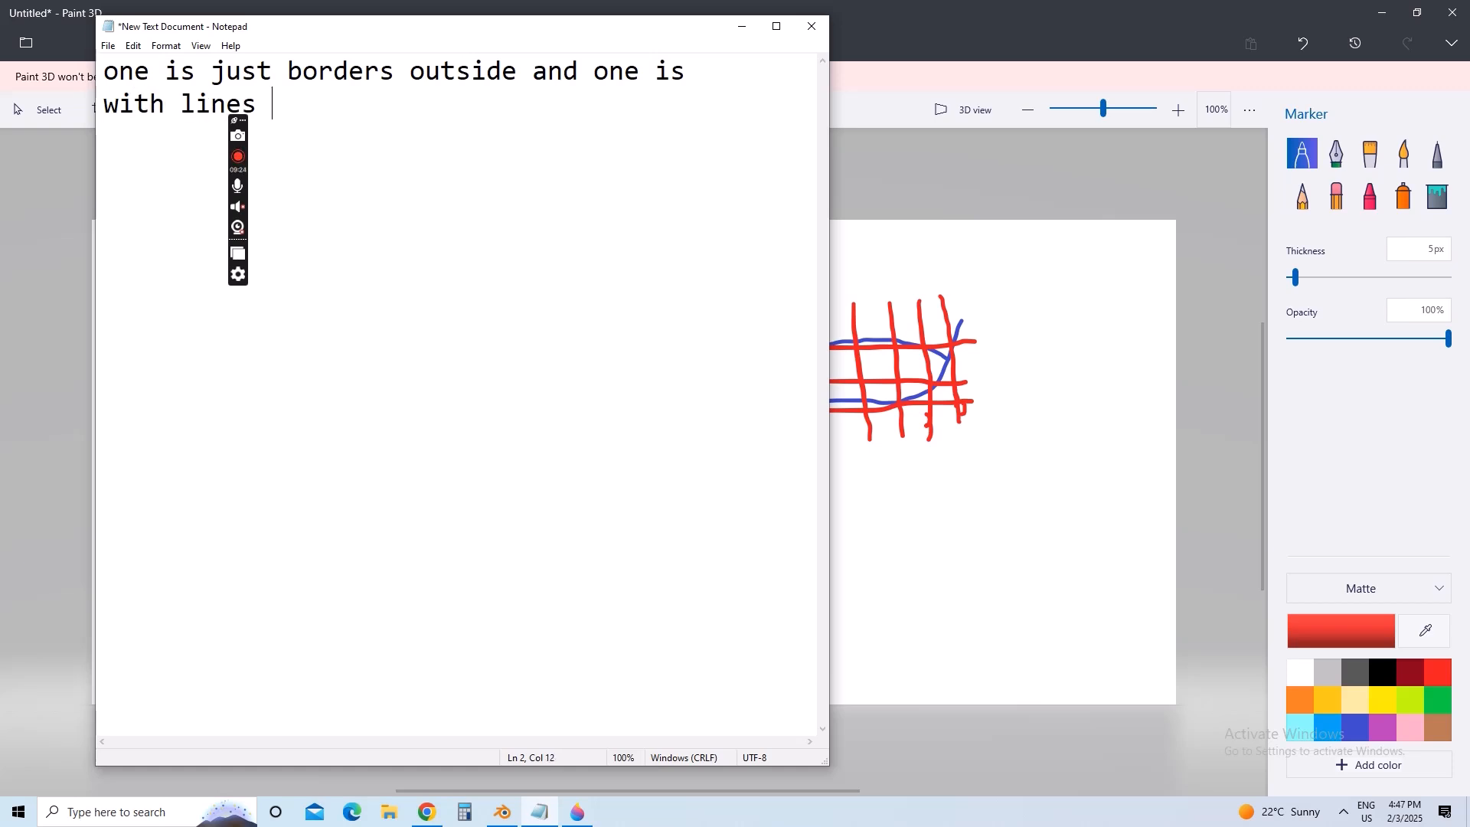
pyautogui.write('and faces')
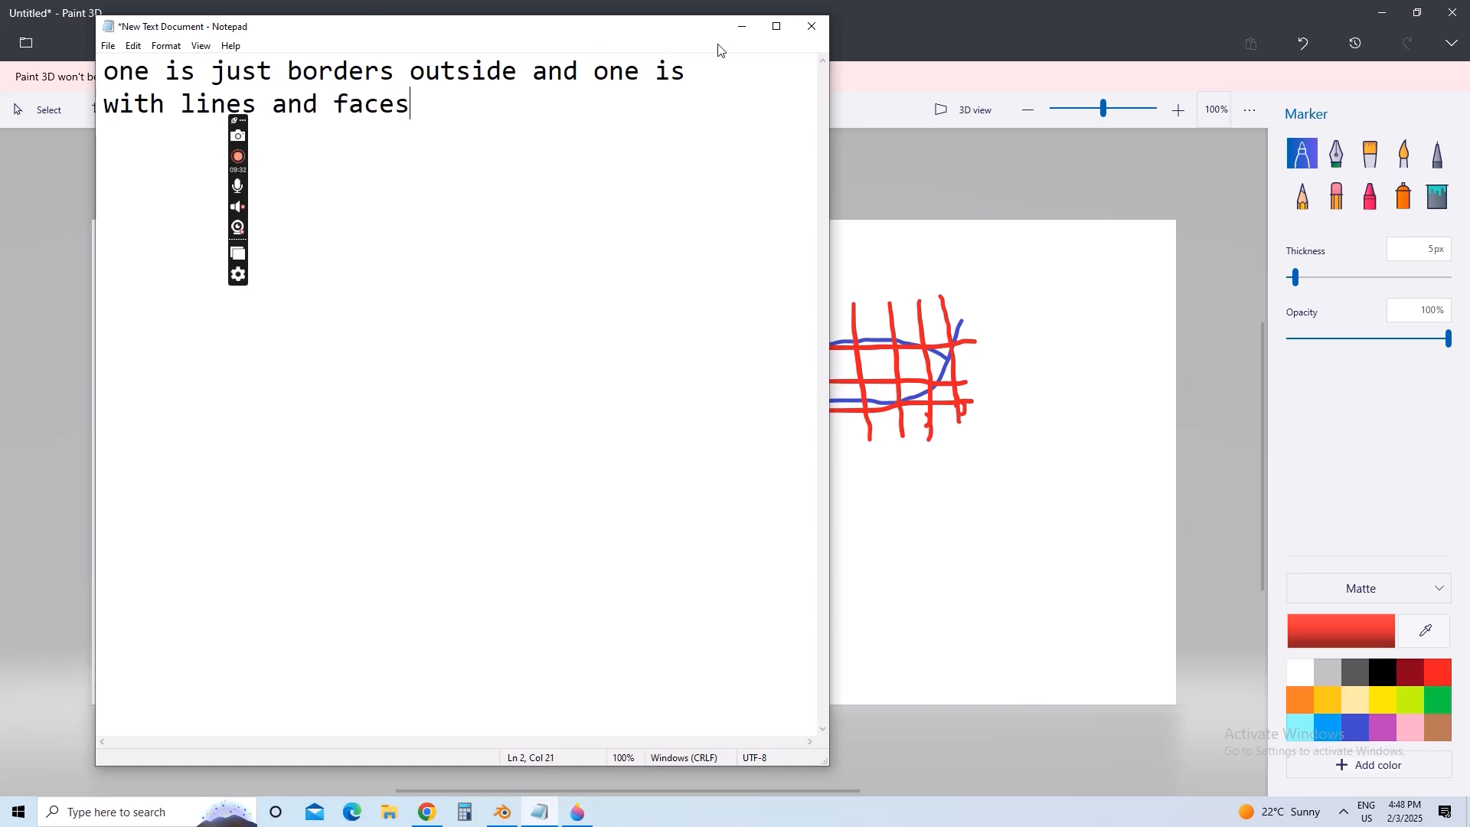
pyautogui.click(741, 26)
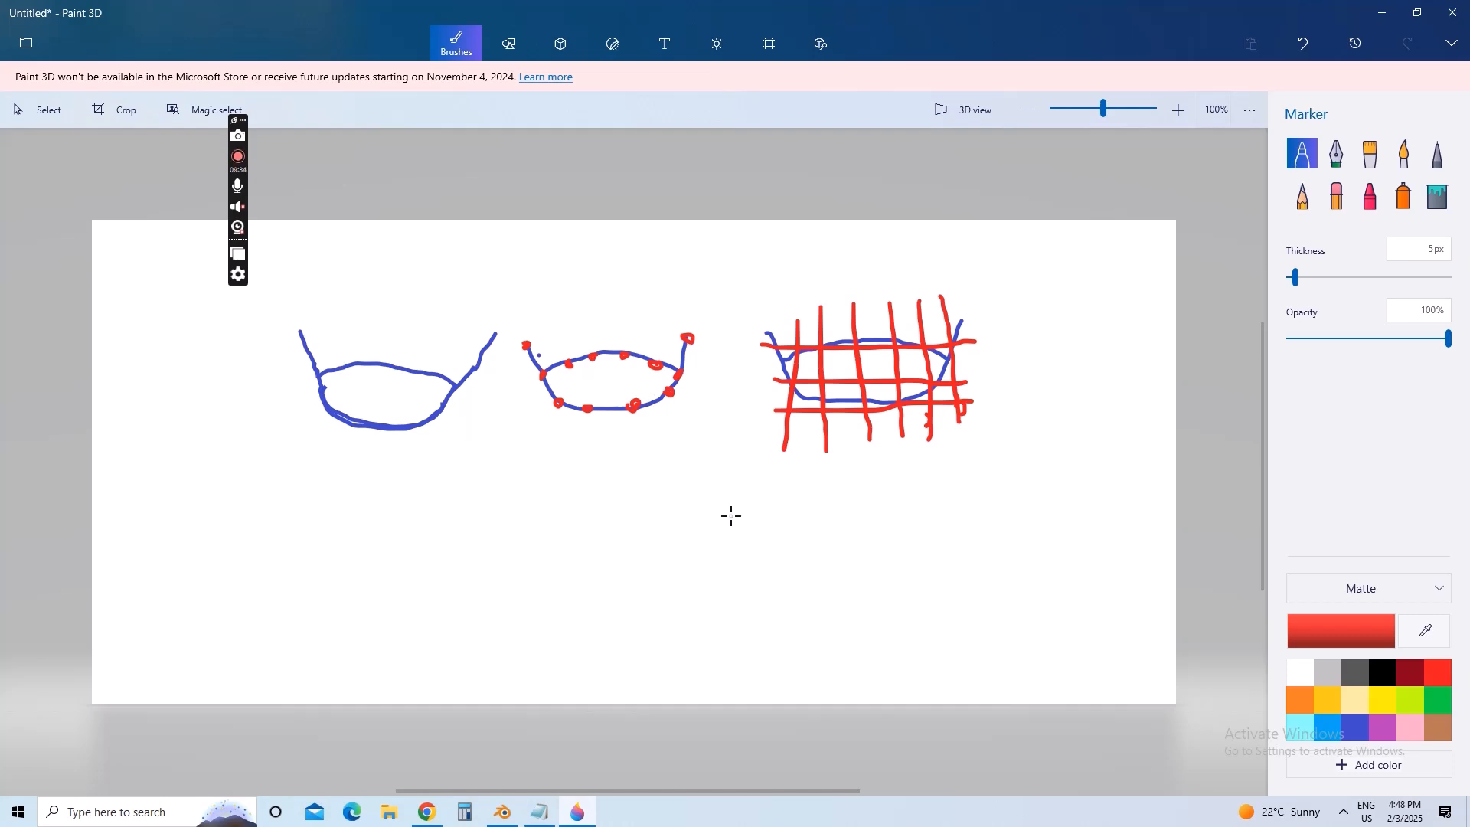
# - Reopen Notepad and replace the note with "now i am gonna make batman throat"
pyautogui.click(540, 811)
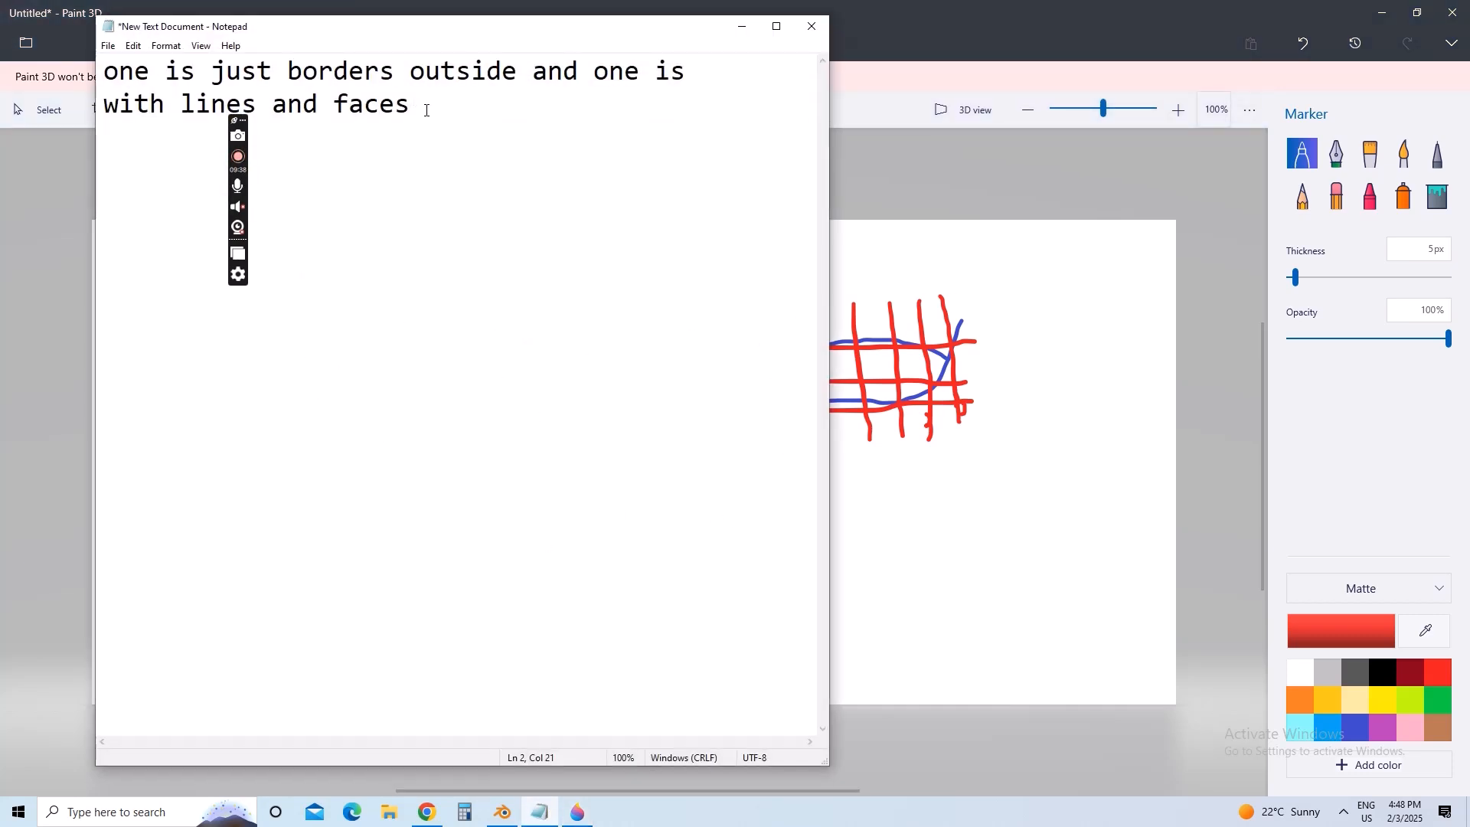
pyautogui.hotkey('ctrl', 'a')
pyautogui.press('BackSpace')
pyautogui.write('now i ')
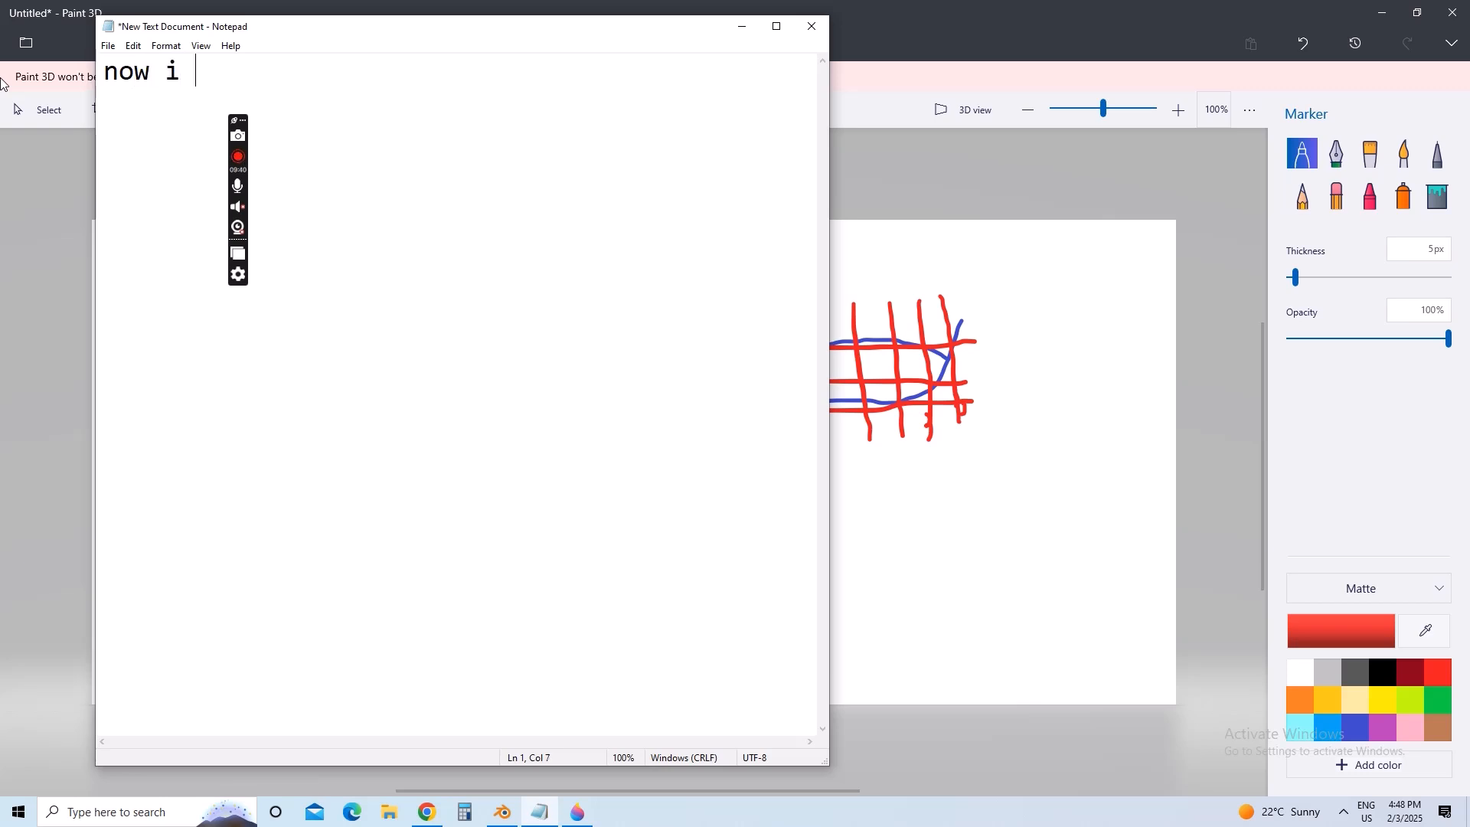
pyautogui.write('am gonna')
pyautogui.press('BackSpace')
pyautogui.write('na ')
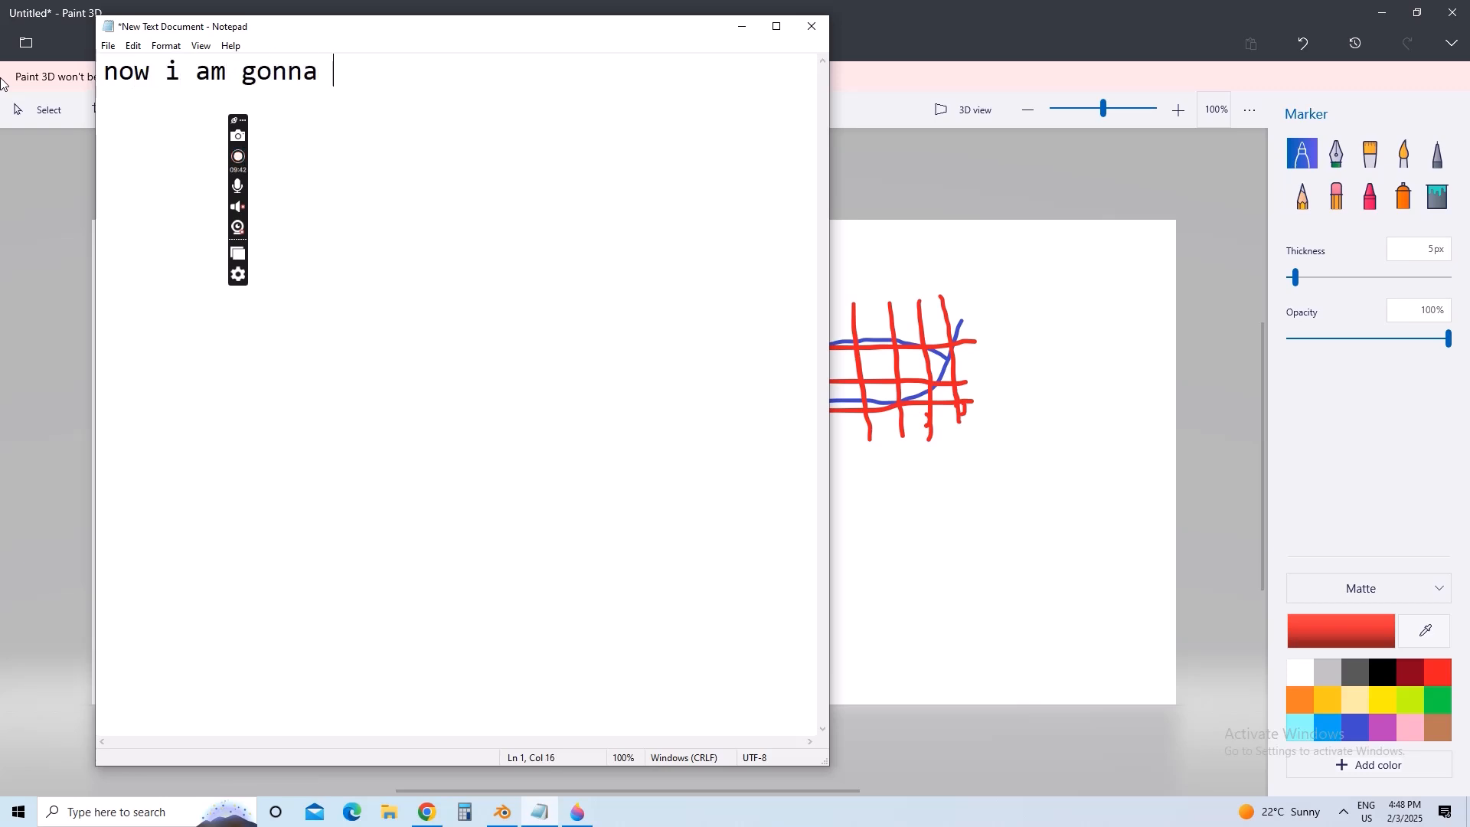
pyautogui.write('make batman thr')
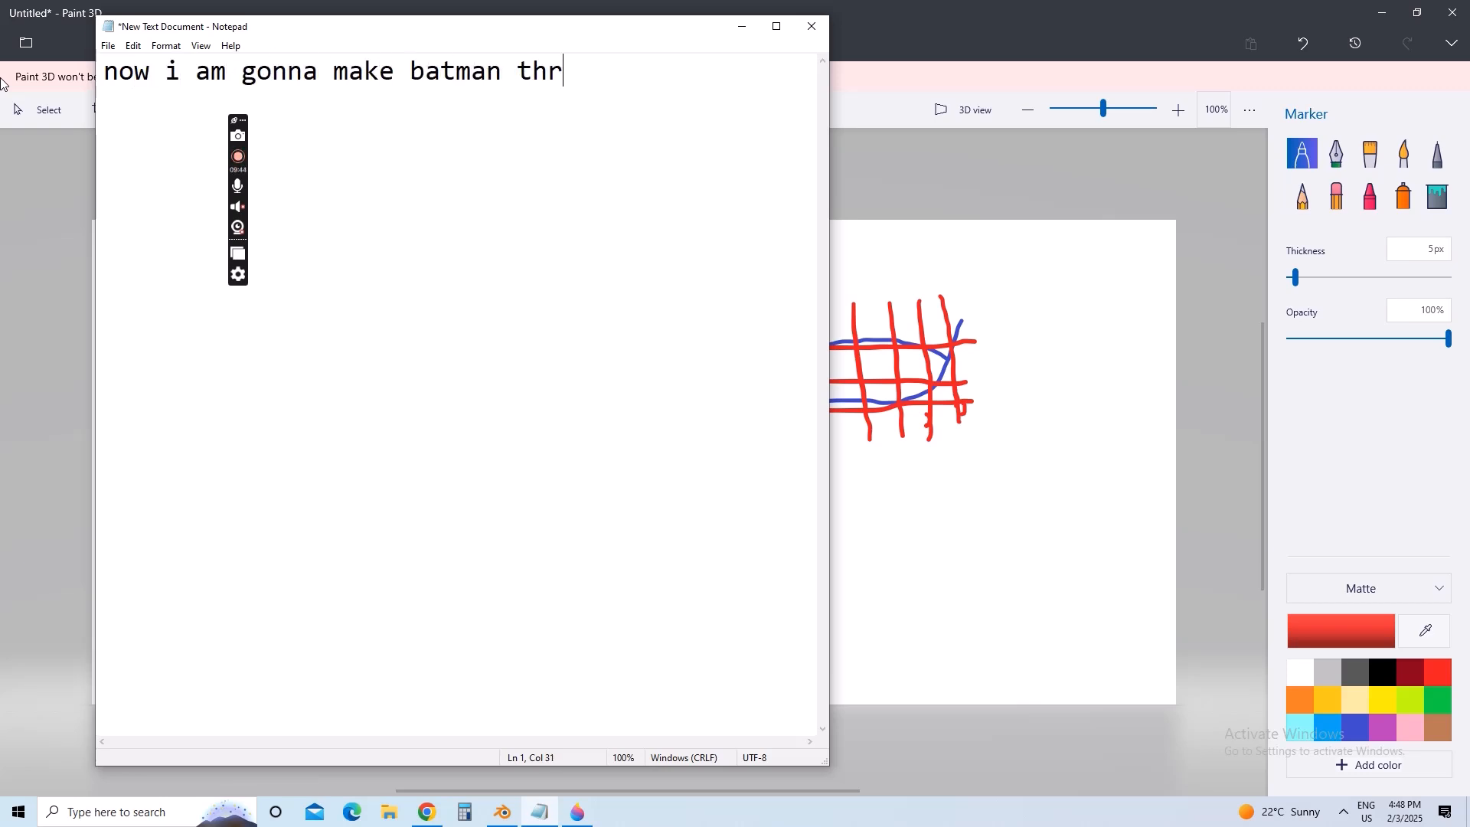
pyautogui.write('oat')
# - Erase the sentence and write "by filled topology" in its place
pyautogui.press('BackSpace')
pyautogui.press('BackSpace')
pyautogui.press('BackSpace')
pyautogui.press('BackSpace')
pyautogui.press('BackSpace')
pyautogui.press('BackSpace')
pyautogui.press('BackSpace')
pyautogui.press('BackSpace')
pyautogui.press('BackSpace')
pyautogui.press('BackSpace')
pyautogui.press('BackSpace')
pyautogui.press('BackSpace')
pyautogui.press('BackSpace')
pyautogui.press('BackSpace')
pyautogui.press('BackSpace')
pyautogui.press('BackSpace')
pyautogui.press('BackSpace')
pyautogui.press('BackSpace')
pyautogui.press('BackSpace')
pyautogui.press('BackSpace')
pyautogui.press('BackSpace')
pyautogui.press('BackSpace')
pyautogui.press('BackSpace')
pyautogui.press('BackSpace')
pyautogui.press('BackSpace')
pyautogui.press('BackSpace')
pyautogui.press('BackSpace')
pyautogui.write('by ')
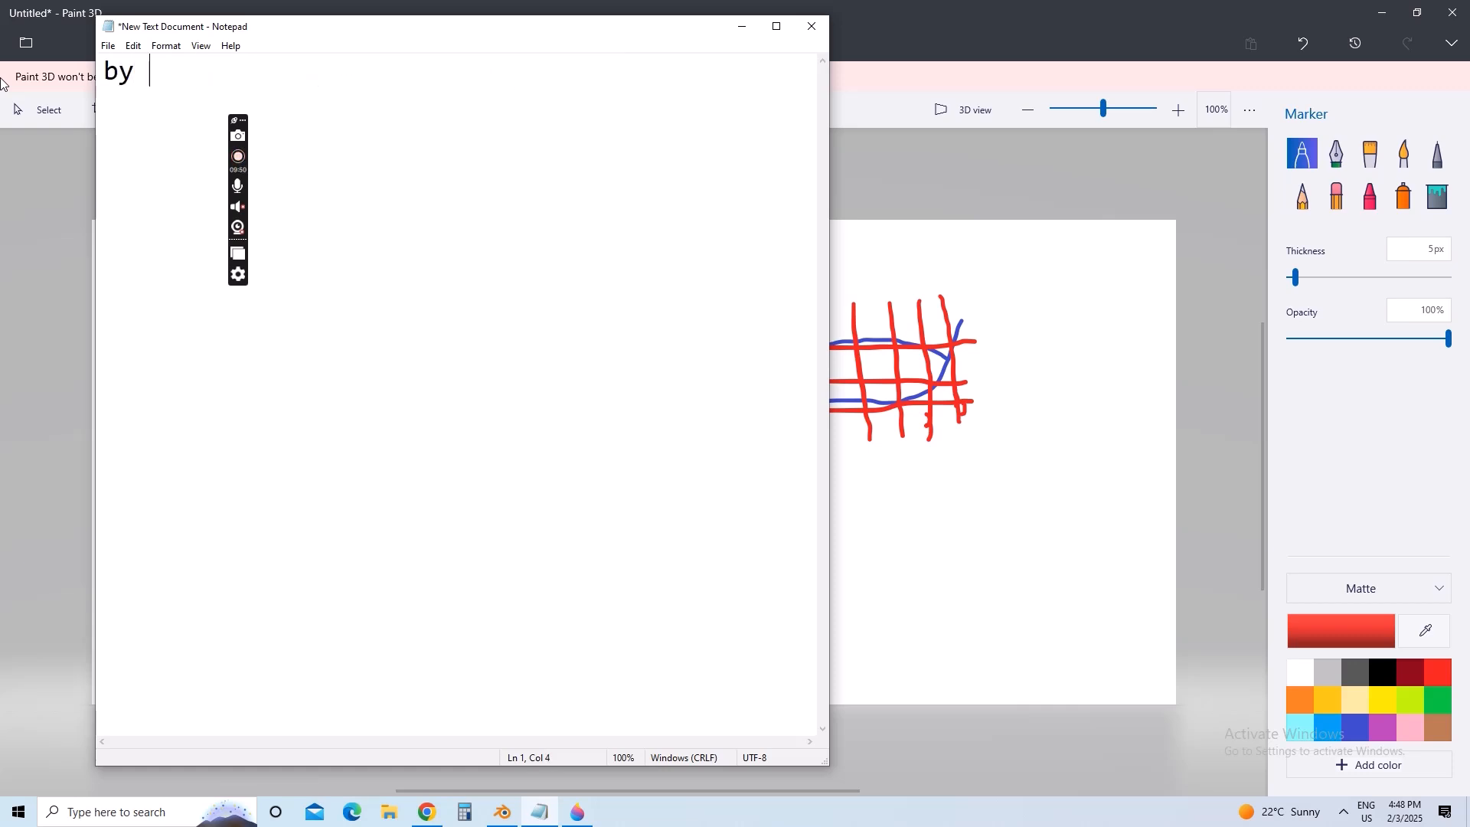
pyautogui.write('filled topology')
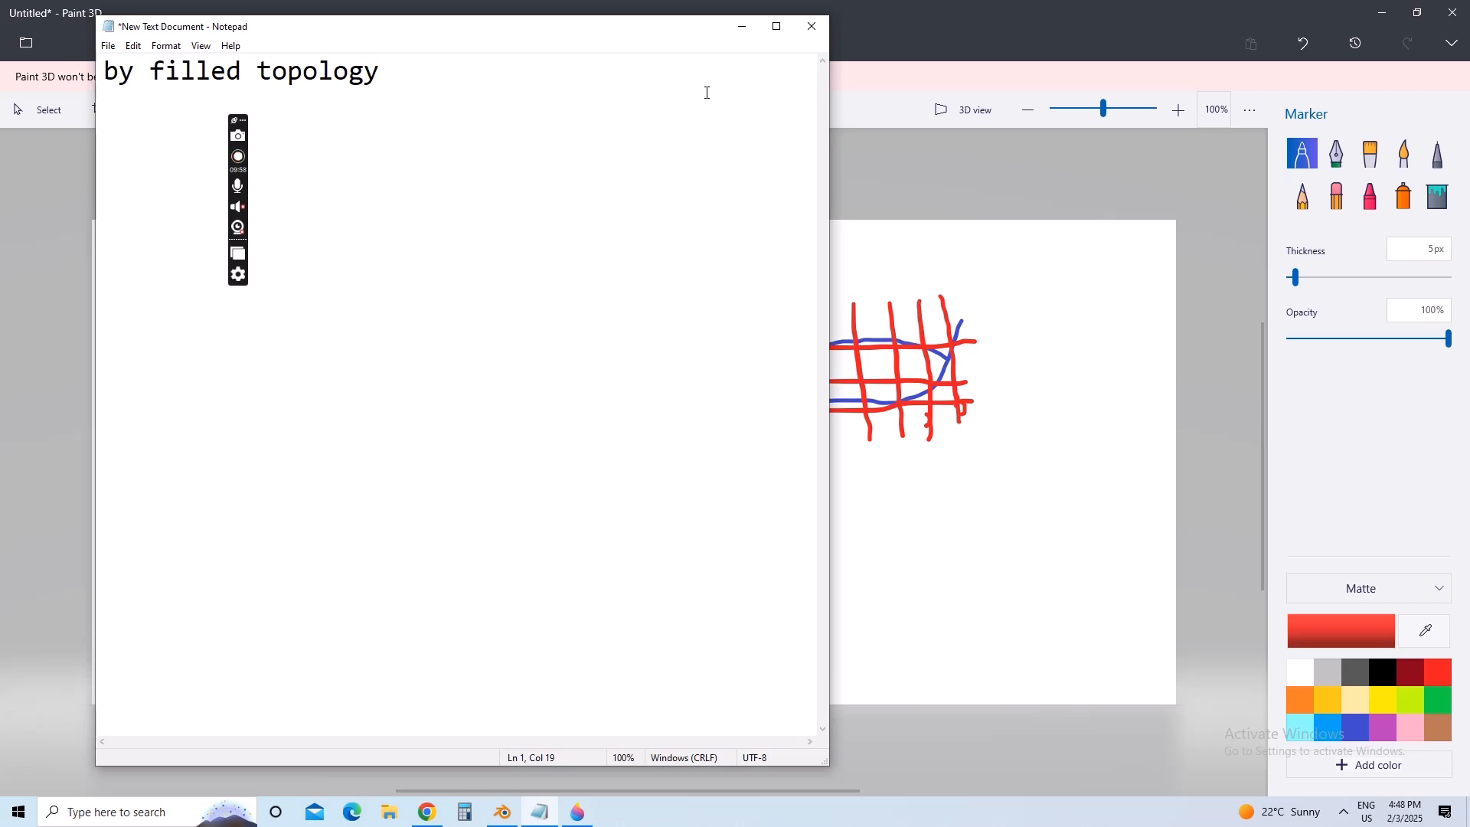
# - Clear the note, minimize Notepad and Paint 3D, and switch to the Batman body model in Blender
pyautogui.hotkey('ctrl', 'a')
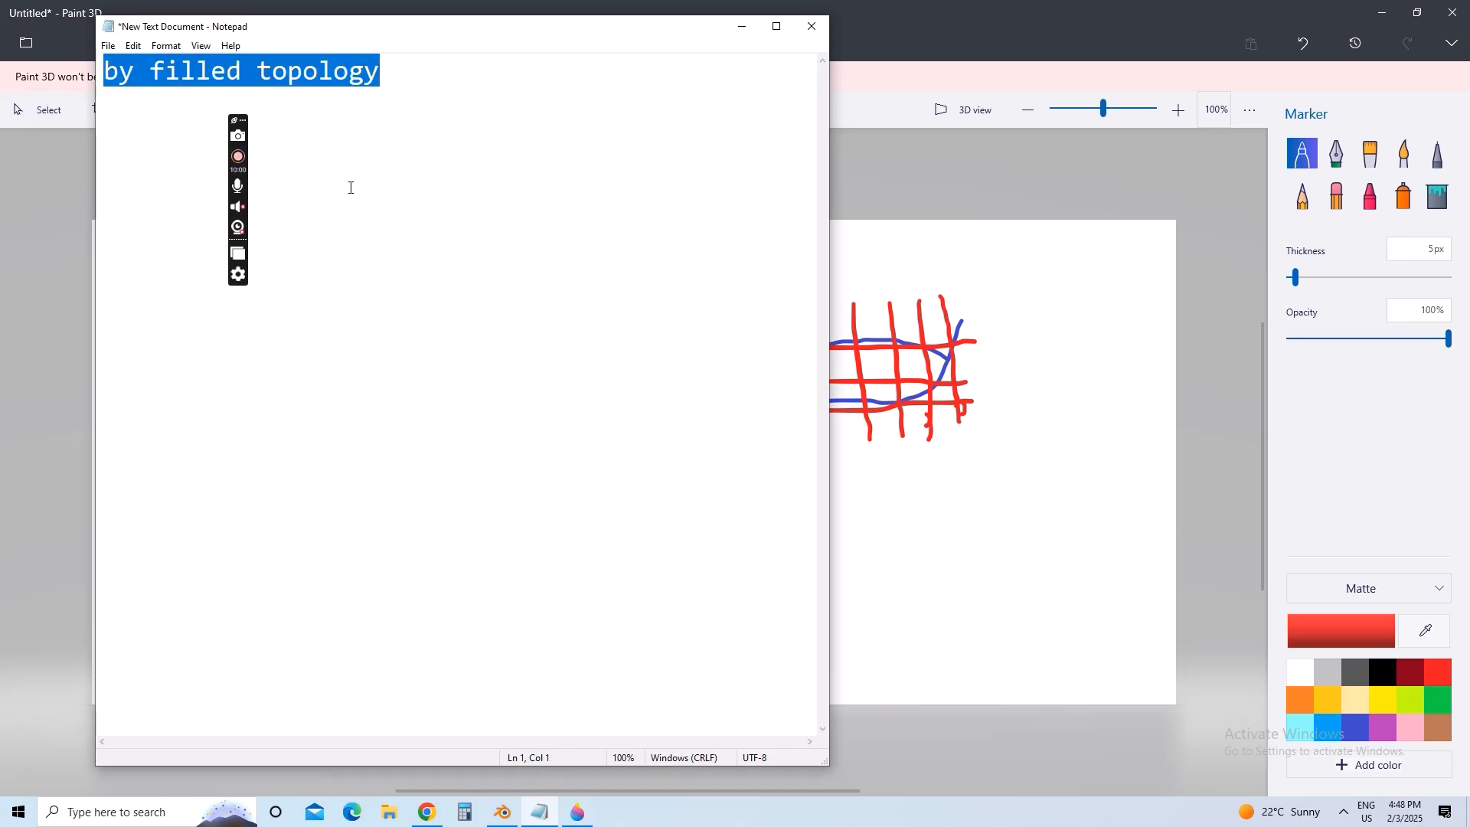
pyautogui.hotkey('ctrl', 'x')
pyautogui.click(742, 26)
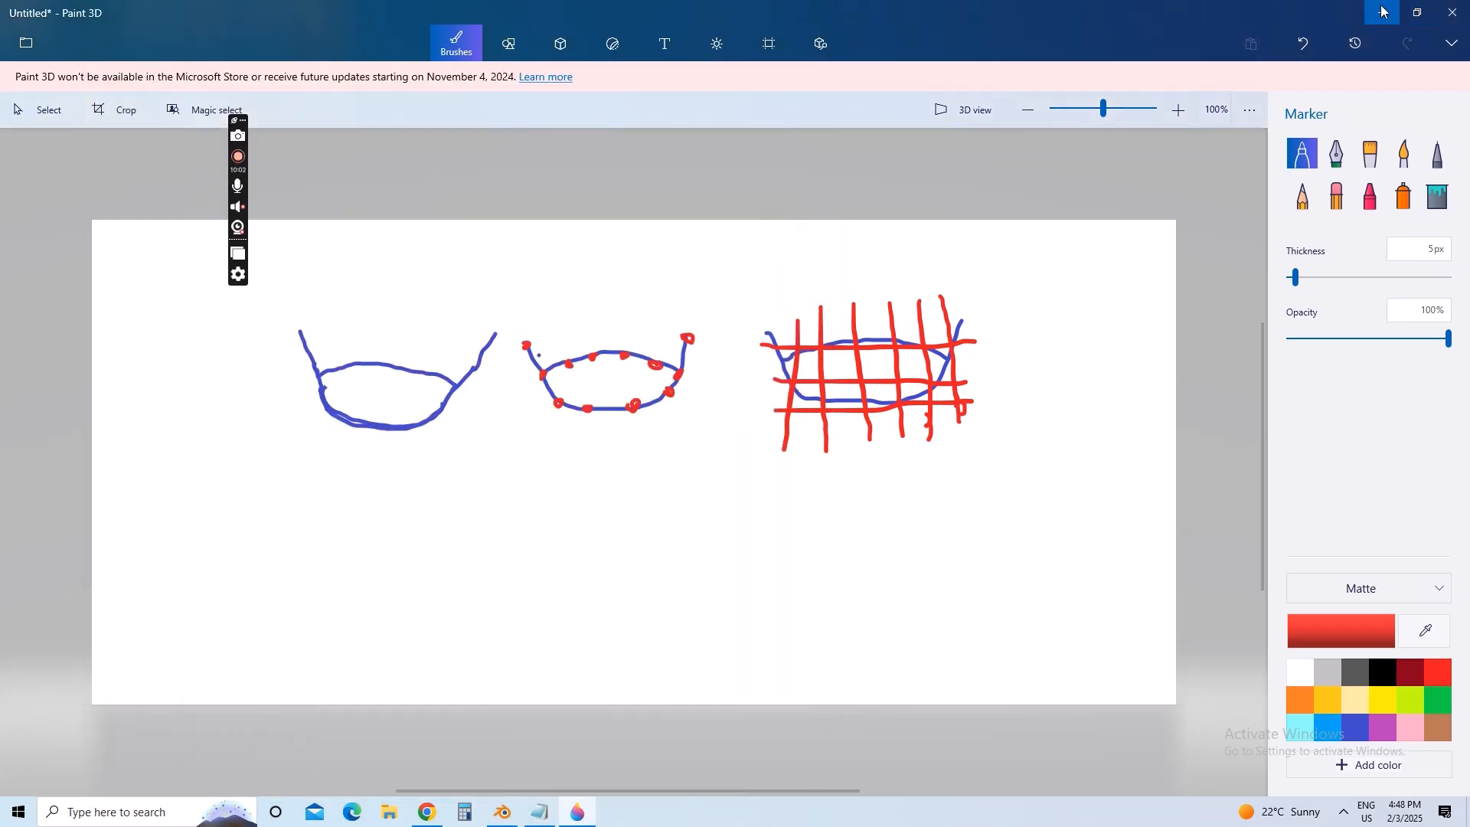
pyautogui.click(1384, 11)
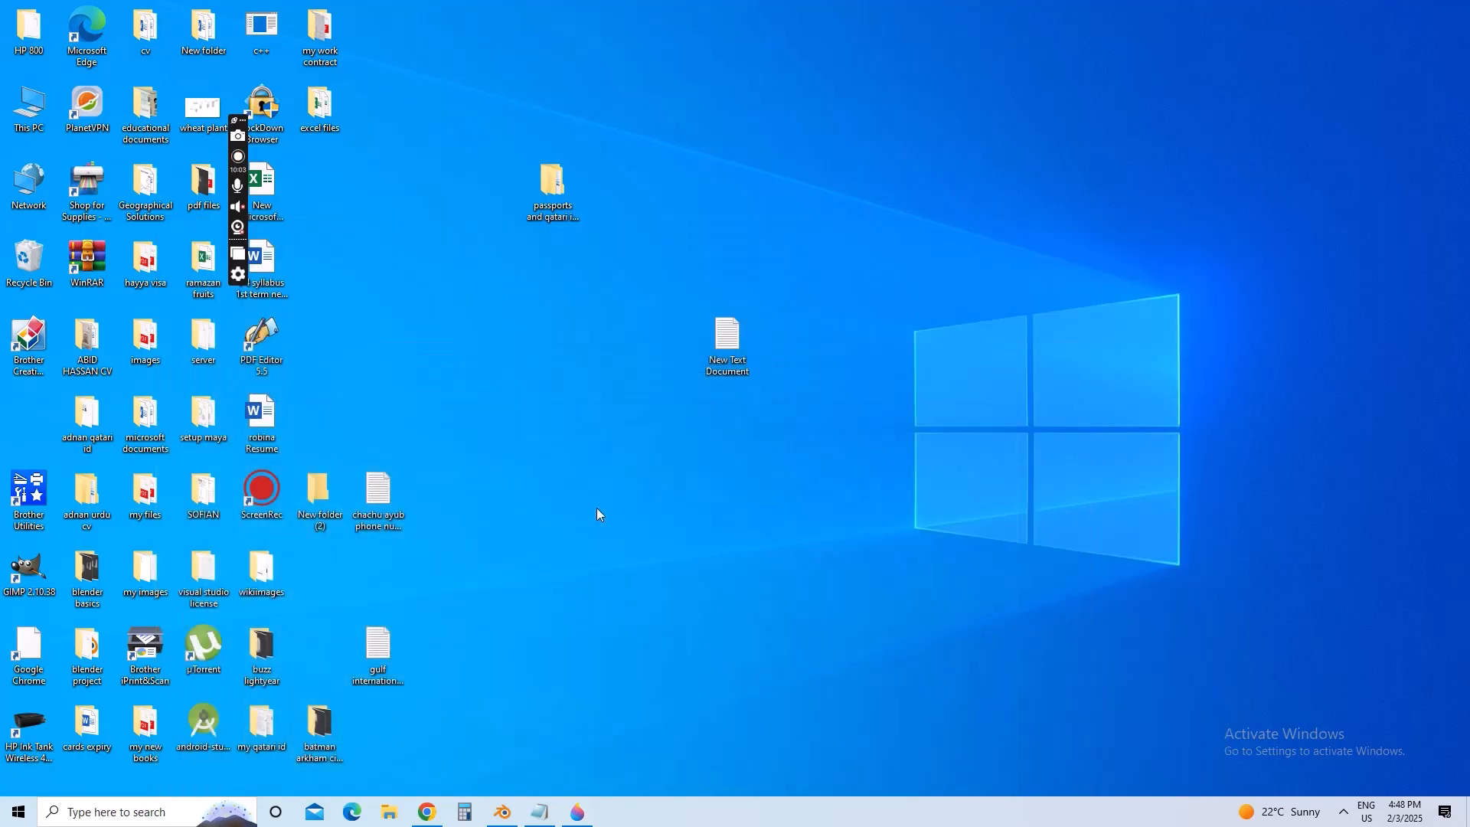
pyautogui.click(502, 813)
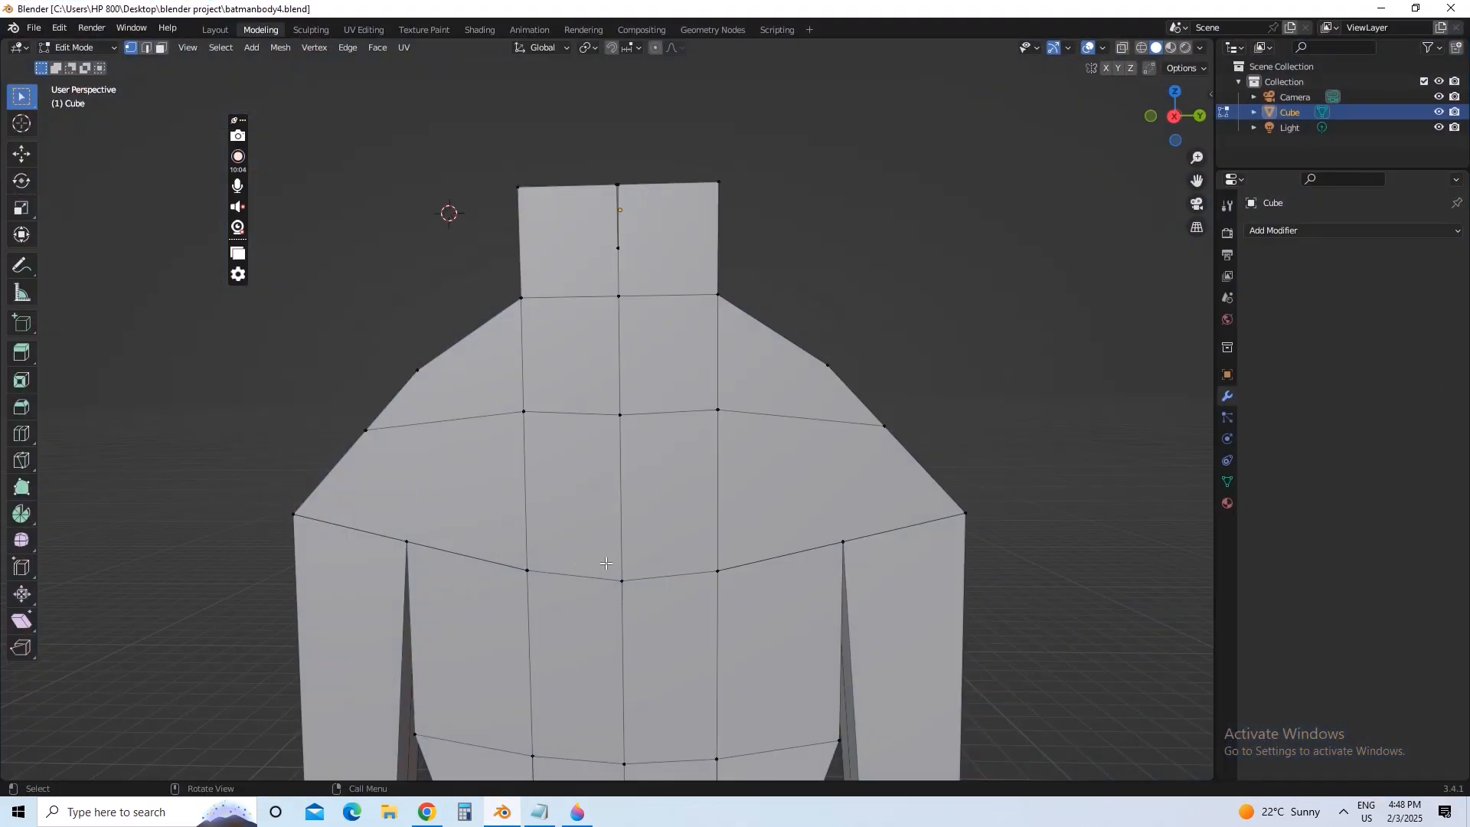
# - Open Notepad over Blender, shift its window to the right, and write "first of all i am gonna do after correction"
pyautogui.click(540, 813)
pyautogui.moveTo(645, 34); pyautogui.dragTo(1155, 44)
pyautogui.write('of ')
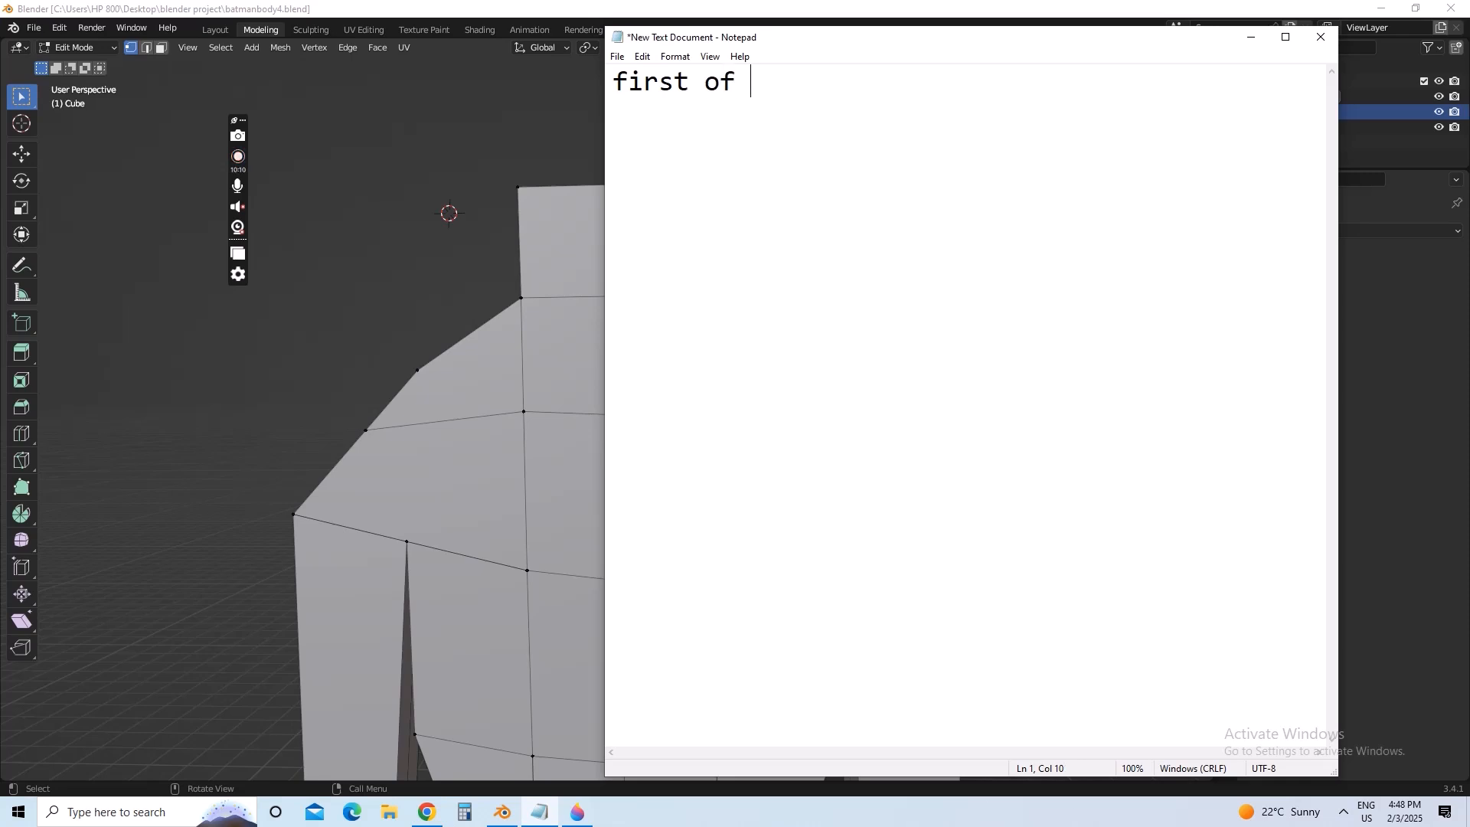
pyautogui.write('all i am go')
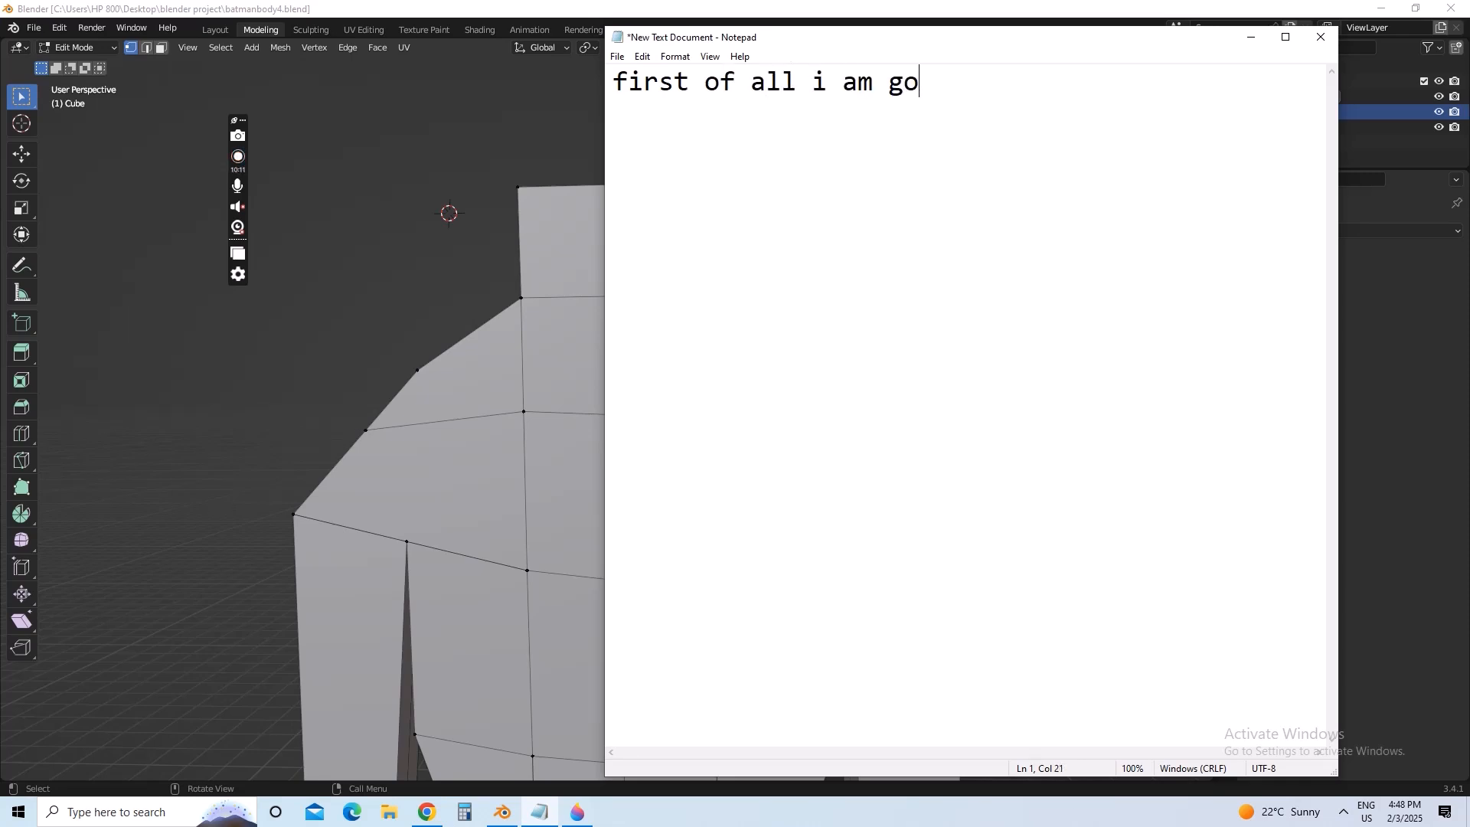
pyautogui.write('nna do after correction')
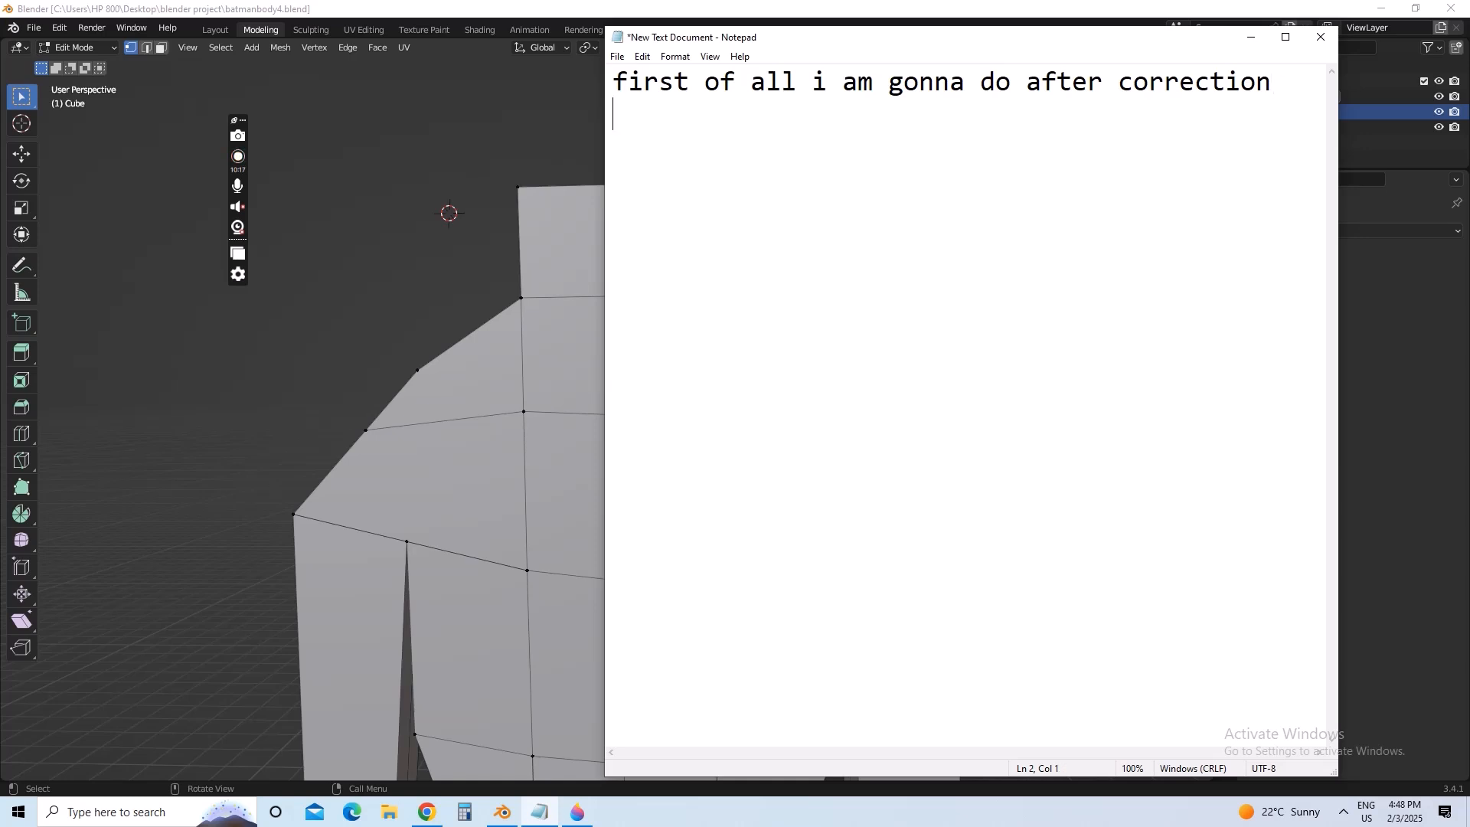
# - Add a second line to the note reading "when you change shape in blender some where"
pyautogui.write('when you cha')
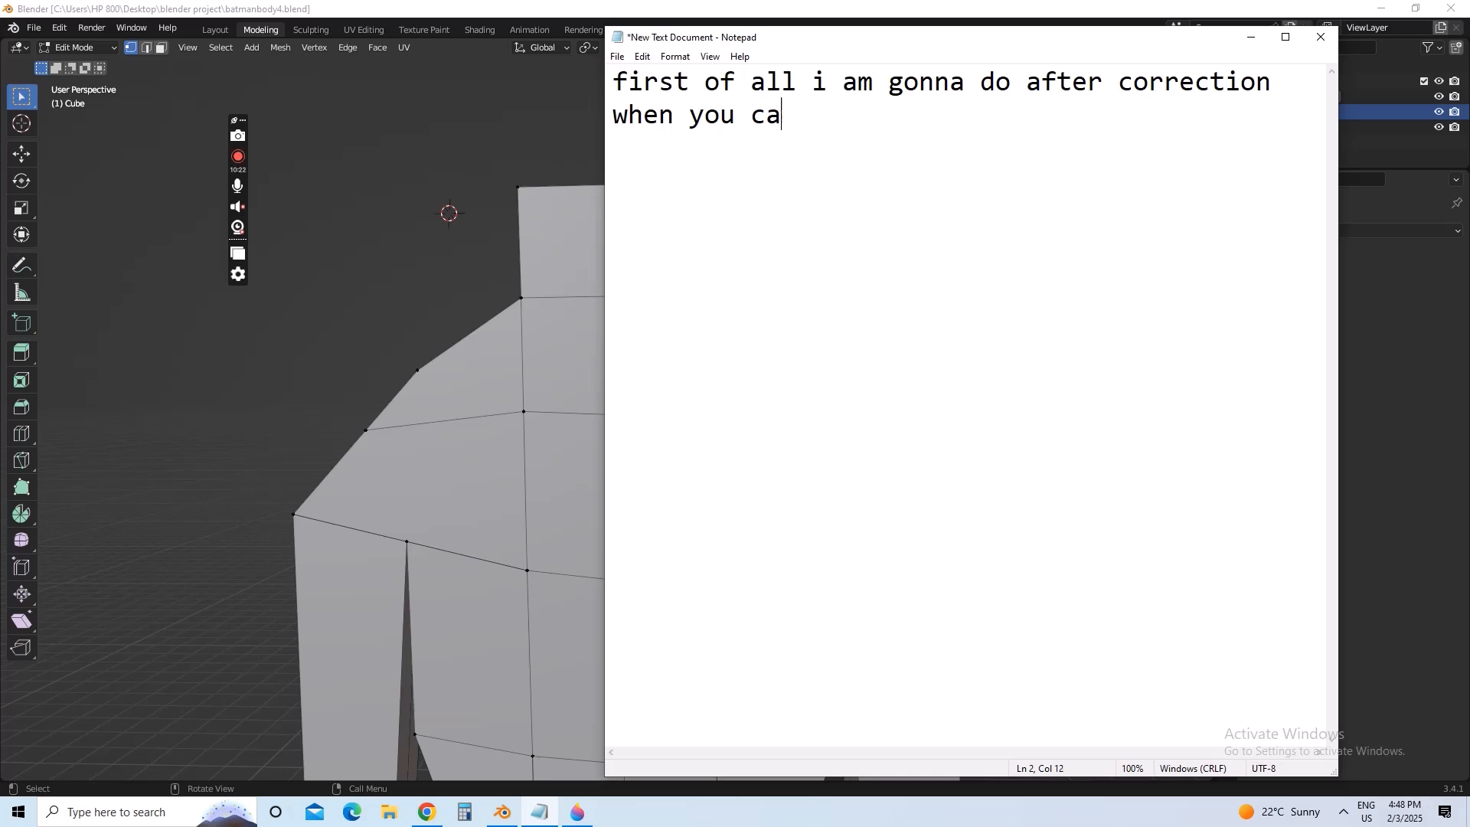
pyautogui.press('BackSpace')
pyautogui.write('hange shape')
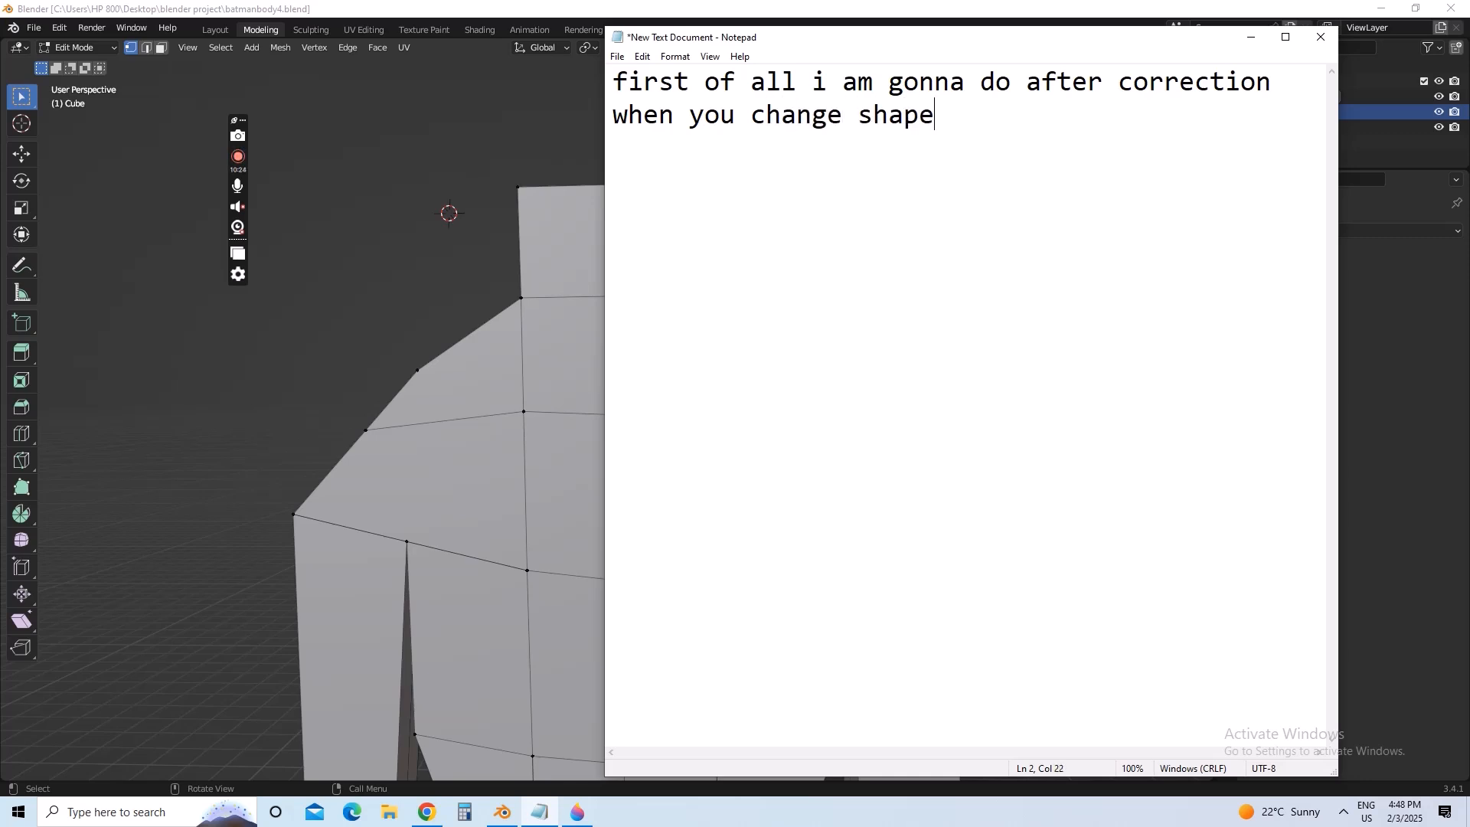
pyautogui.write(' in blender som')
pyautogui.press('BackSpace')
pyautogui.write('e where')
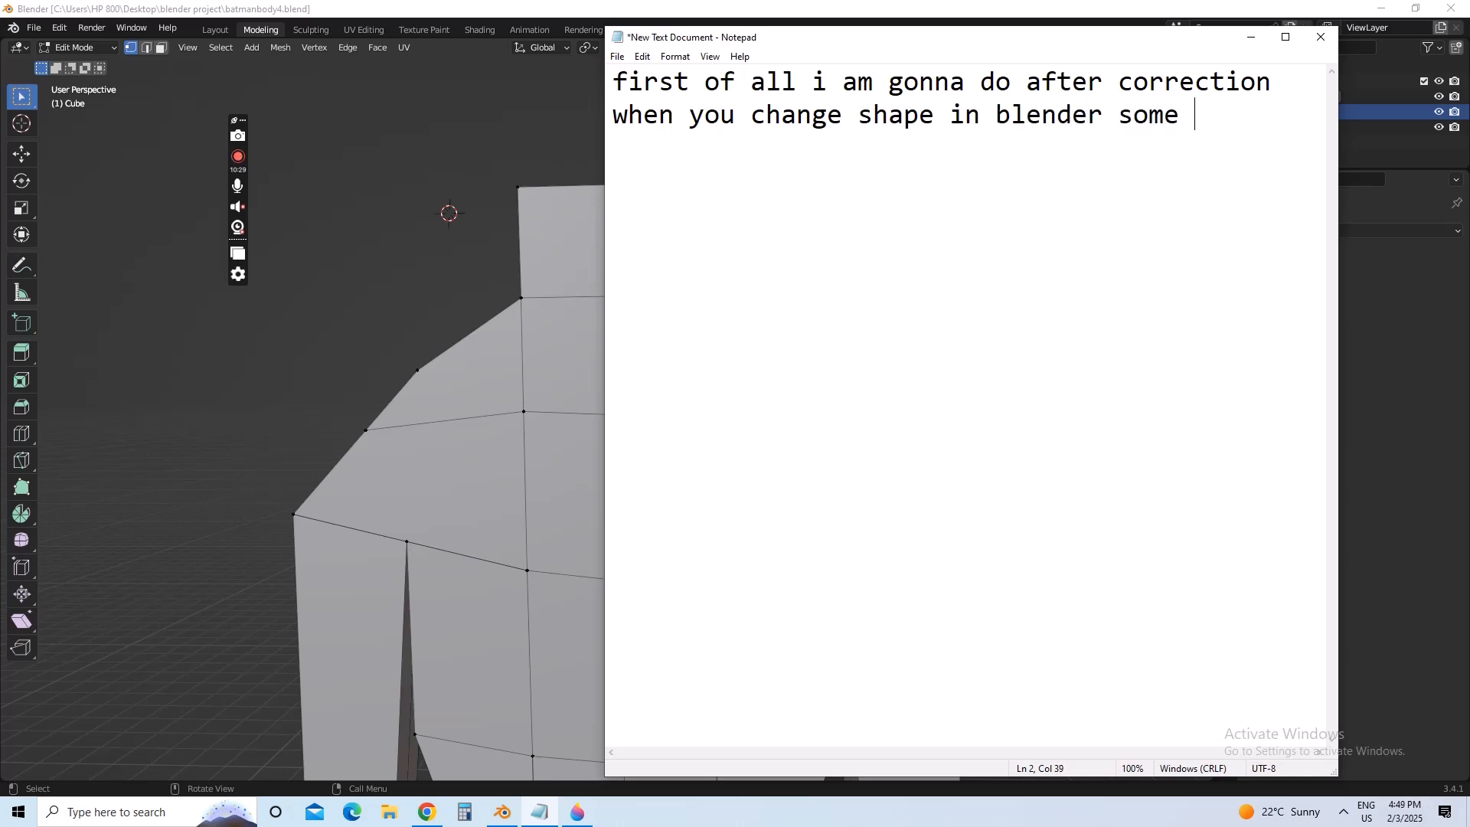
# - Add a third line, "the shape goes wrong you have to correct it", and begin the fourth with "first i"
pyautogui.press('Return')
pyautogui.write('the')
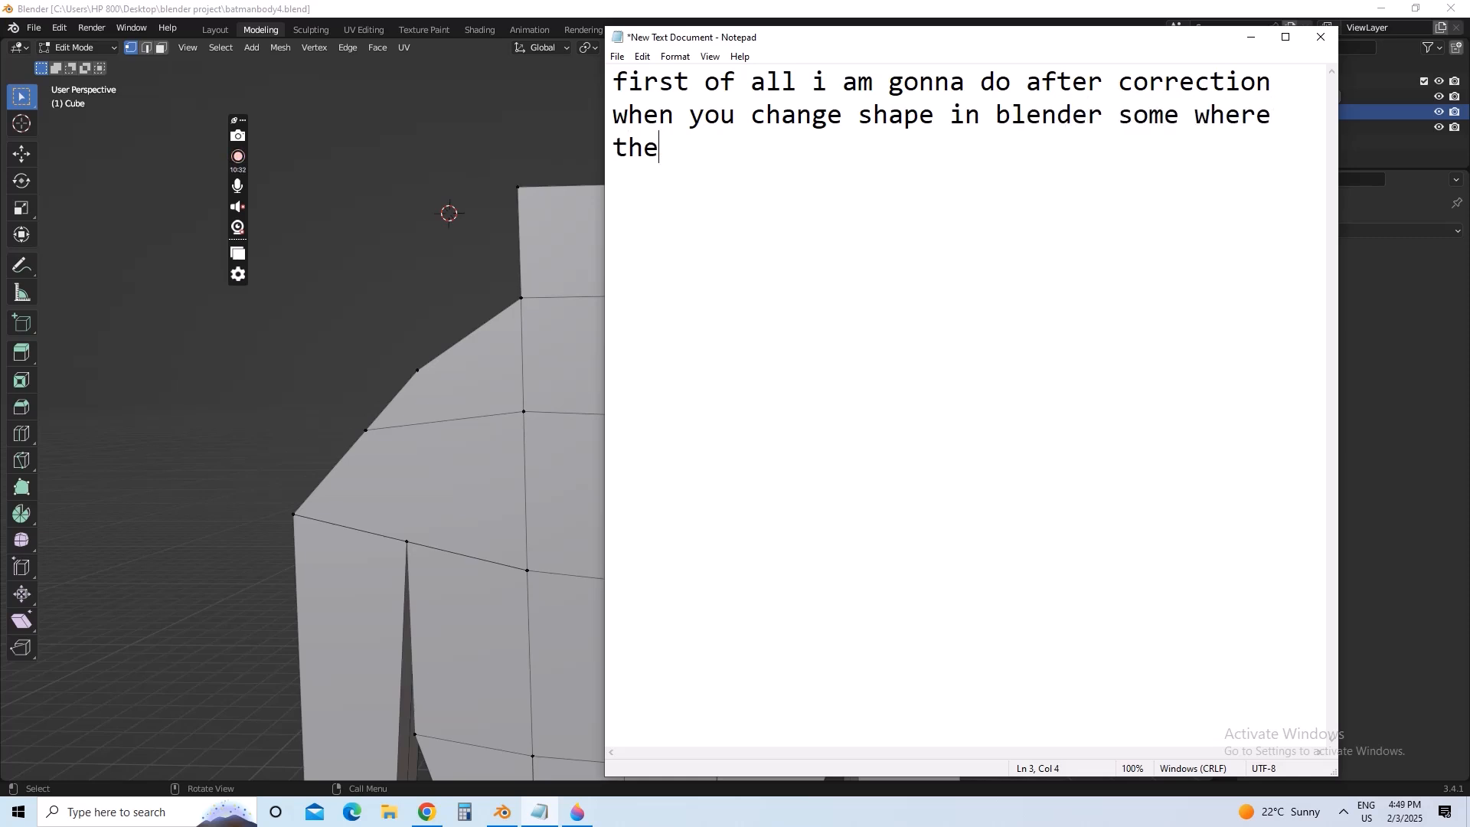
pyautogui.write(' shape goes wrong')
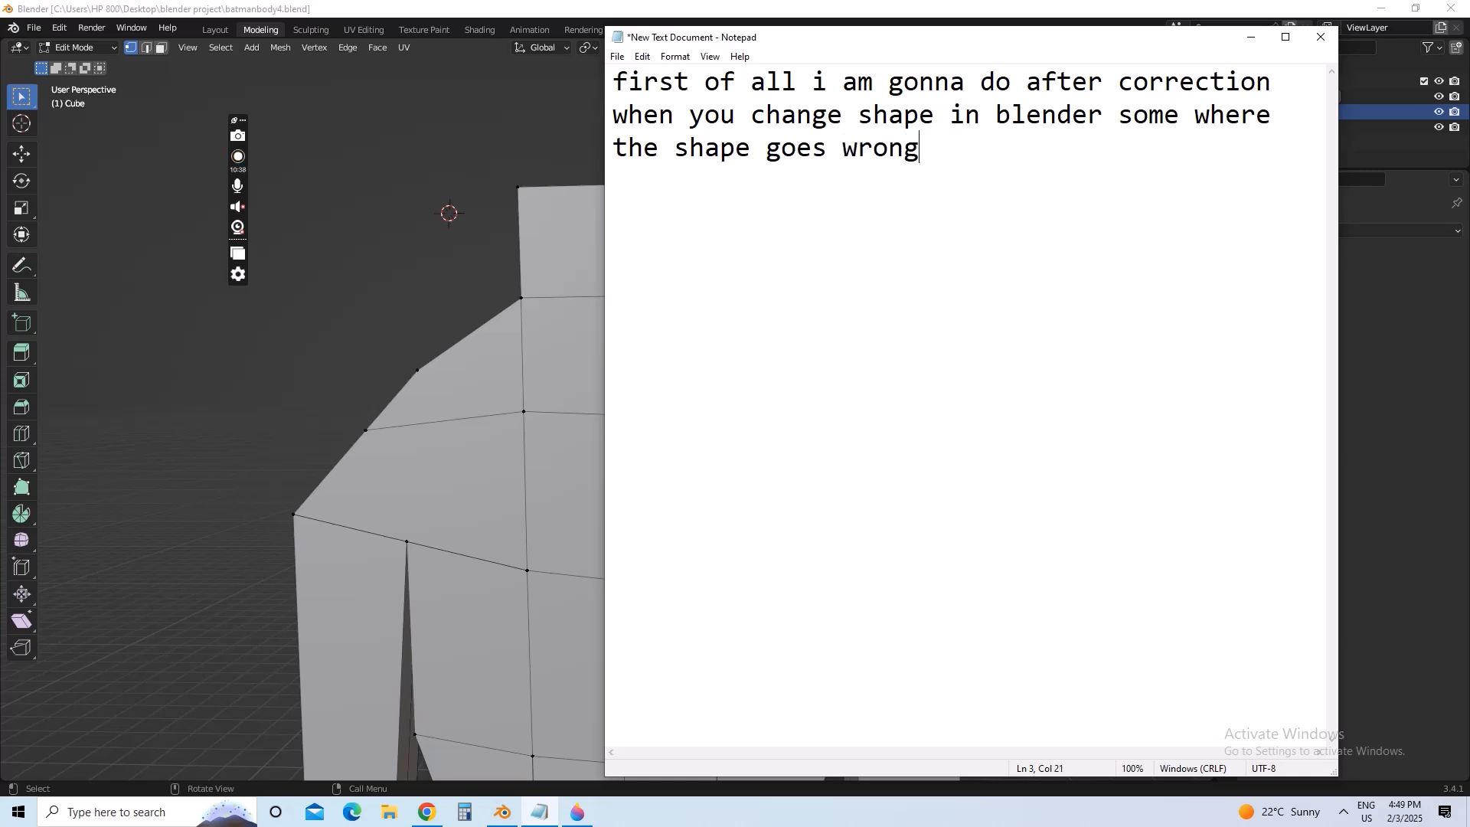
pyautogui.write('you have to crr')
pyautogui.press('BackSpace')
pyautogui.press('BackSpace')
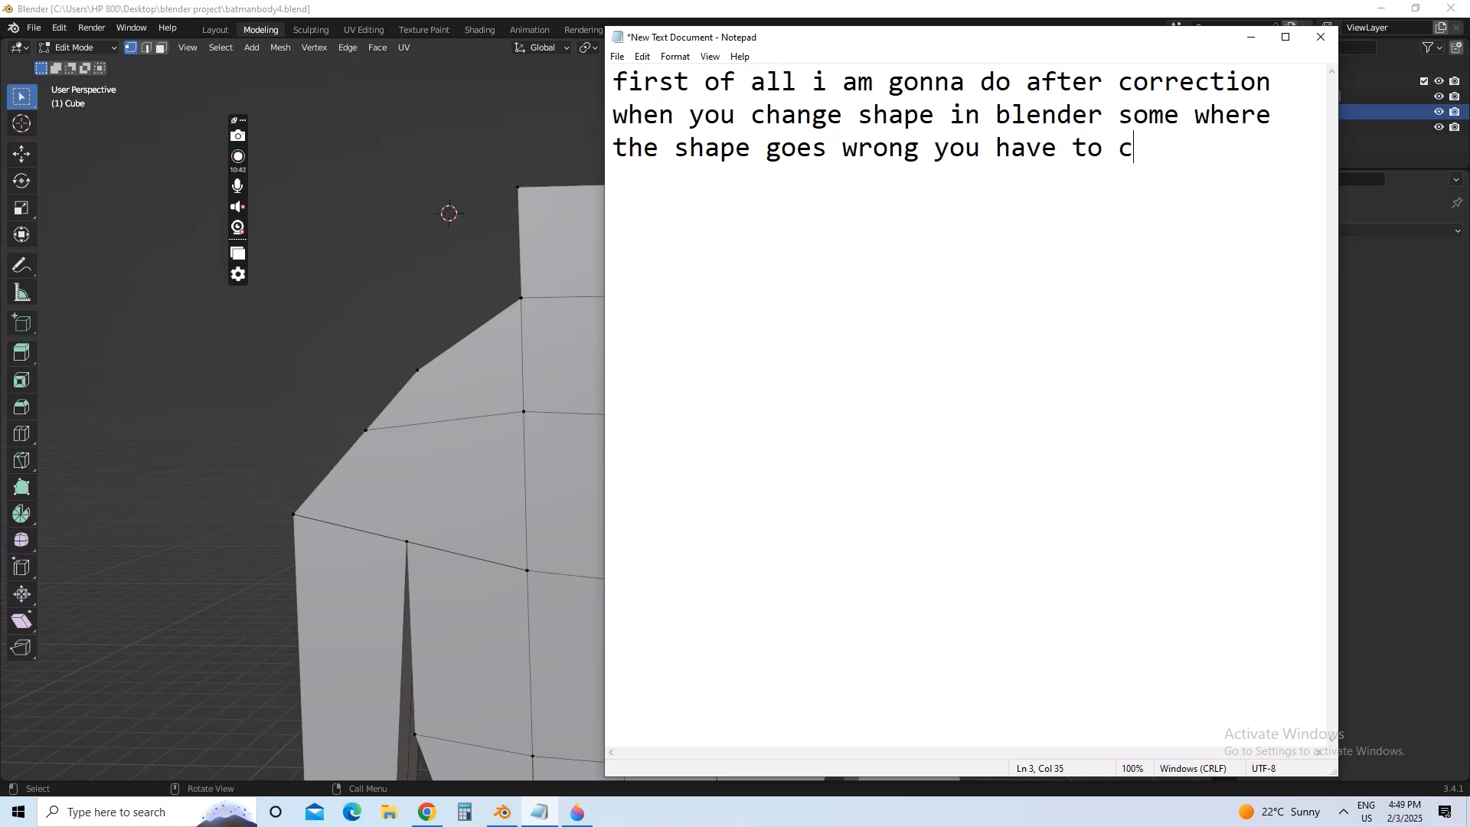
pyautogui.write('orrect it first i')
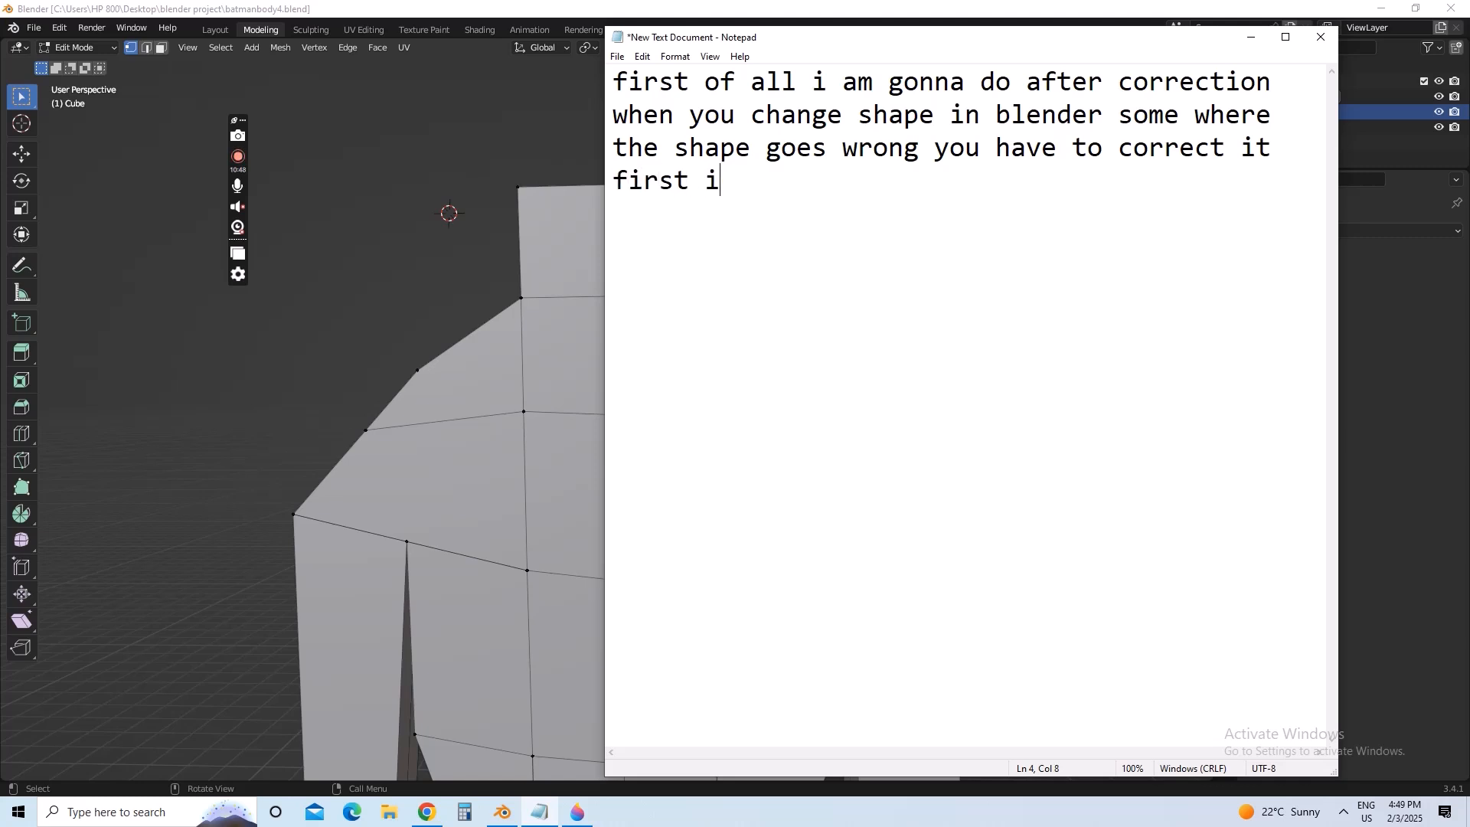
# - Complete the fourth line with "am gonna make sure there are one" and add "vertices not two vertices" below it
pyautogui.write(' am gonna make ')
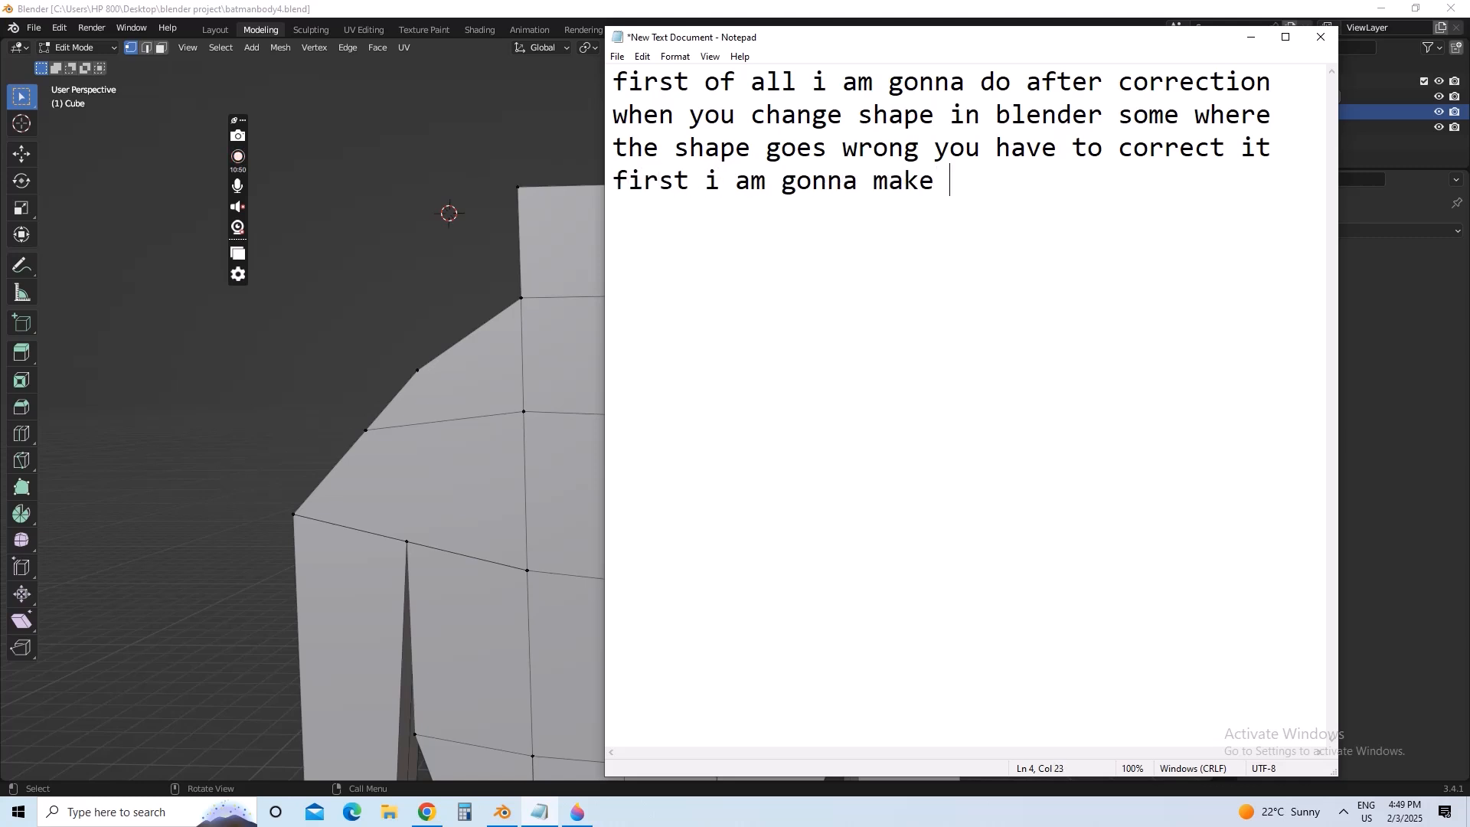
pyautogui.write('sure there')
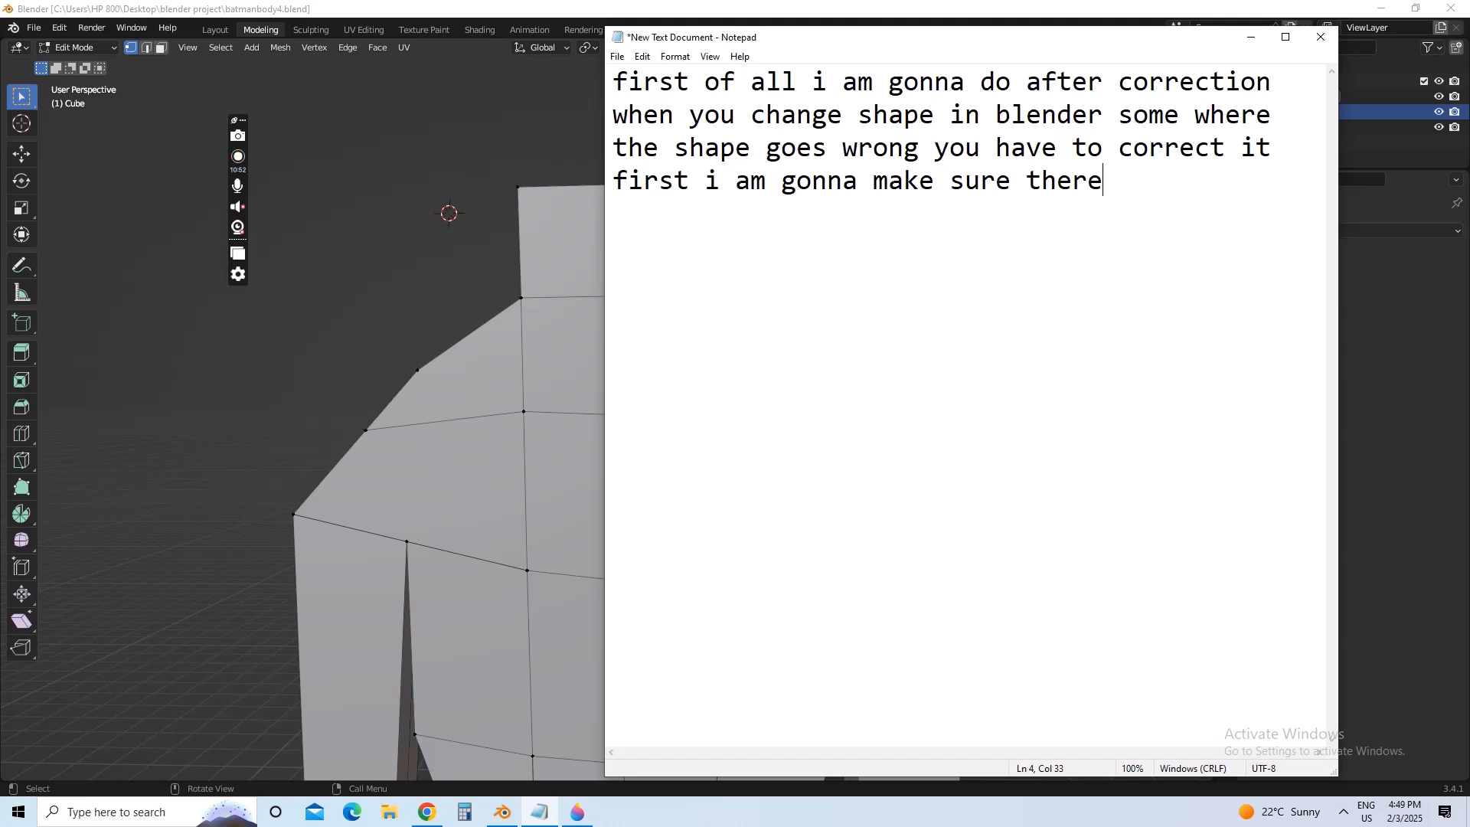
pyautogui.write(' are one')
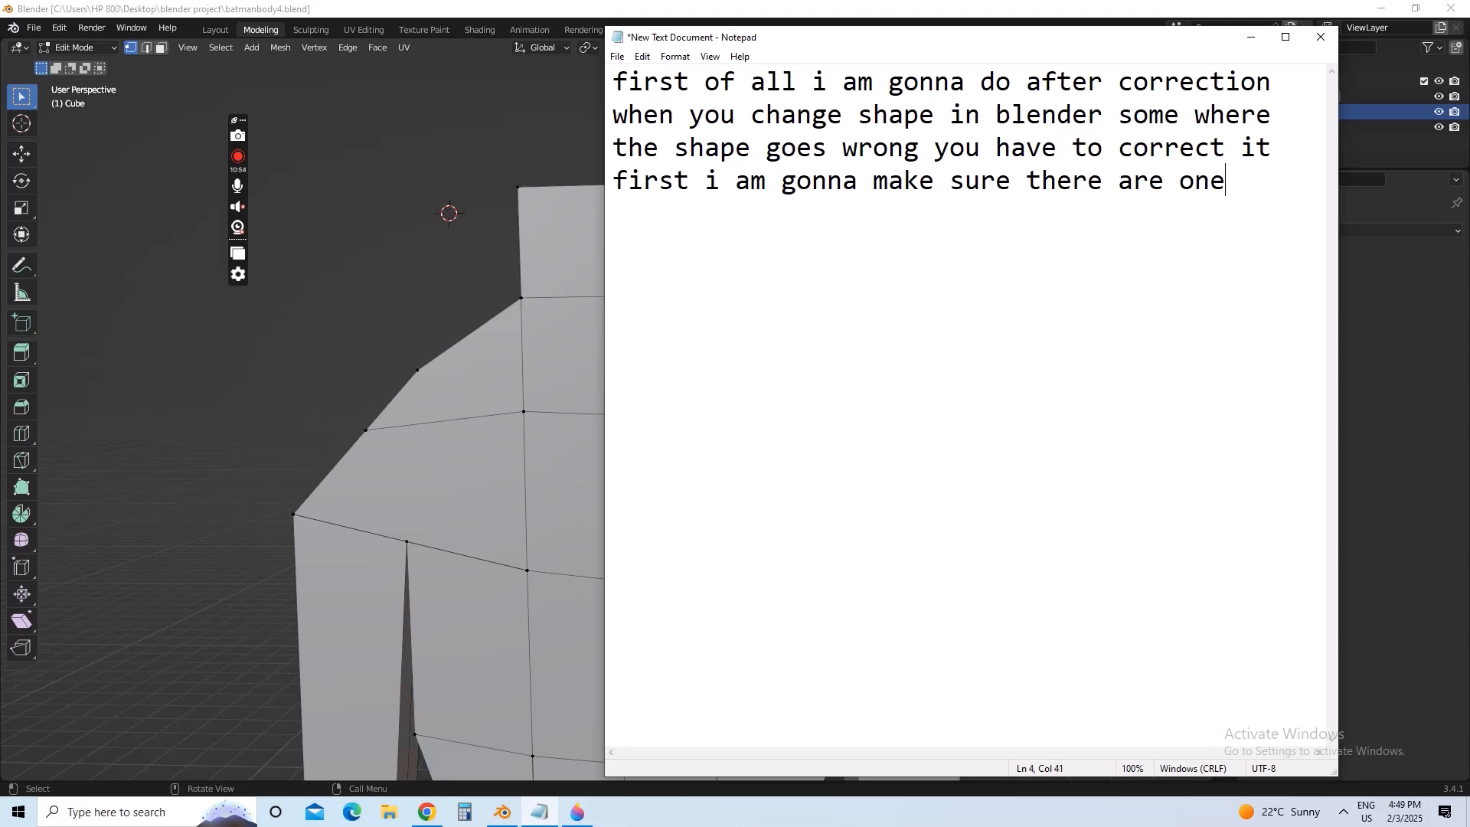
pyautogui.write(' verti')
pyautogui.press('BackSpace')
pyautogui.press('BackSpace')
pyautogui.press('BackSpace')
pyautogui.press('BackSpace')
pyautogui.press('BackSpace')
pyautogui.press('Return')
pyautogui.write('vertices not t')
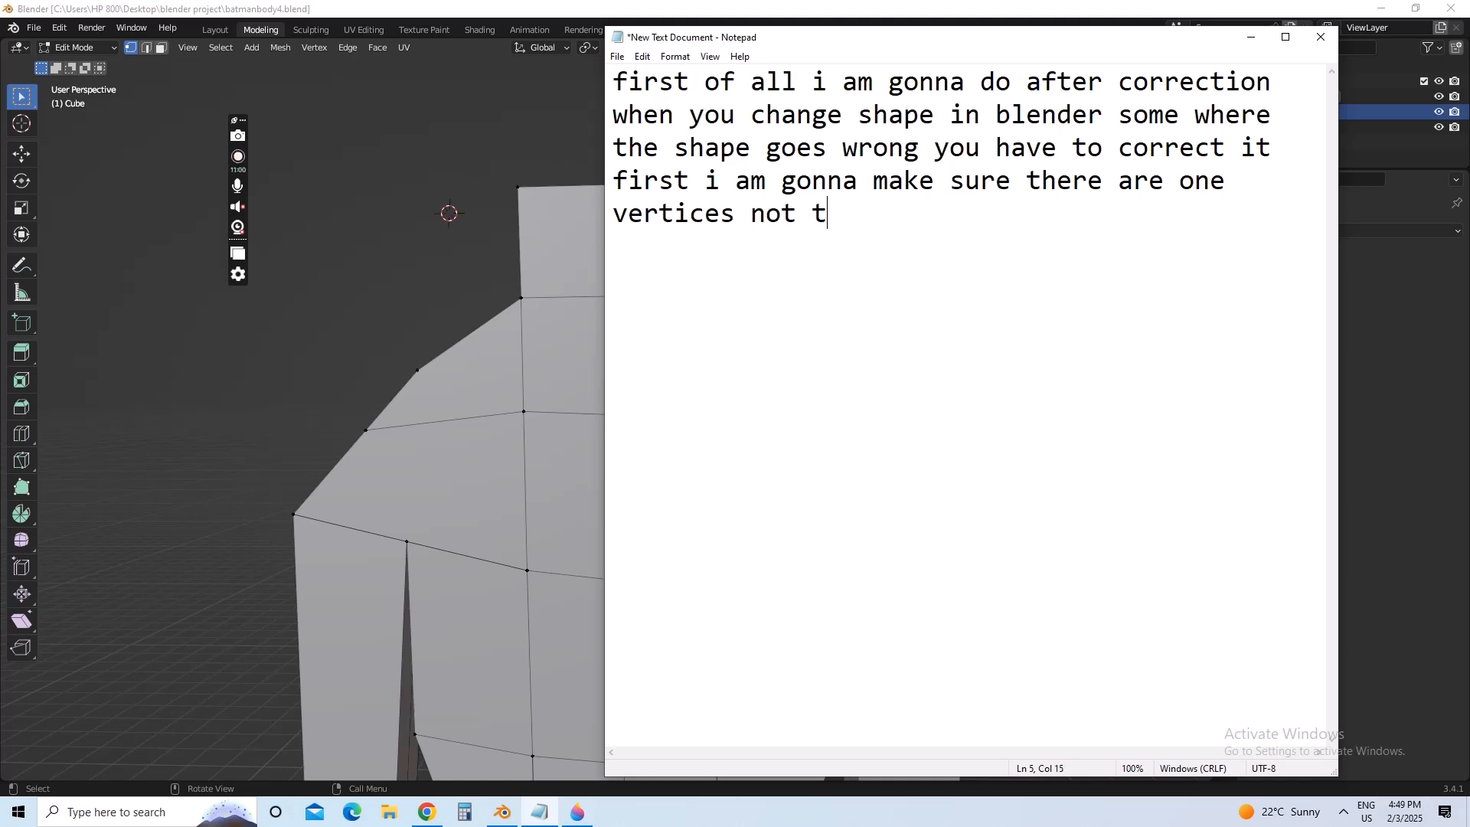
pyautogui.write('wo vertices')
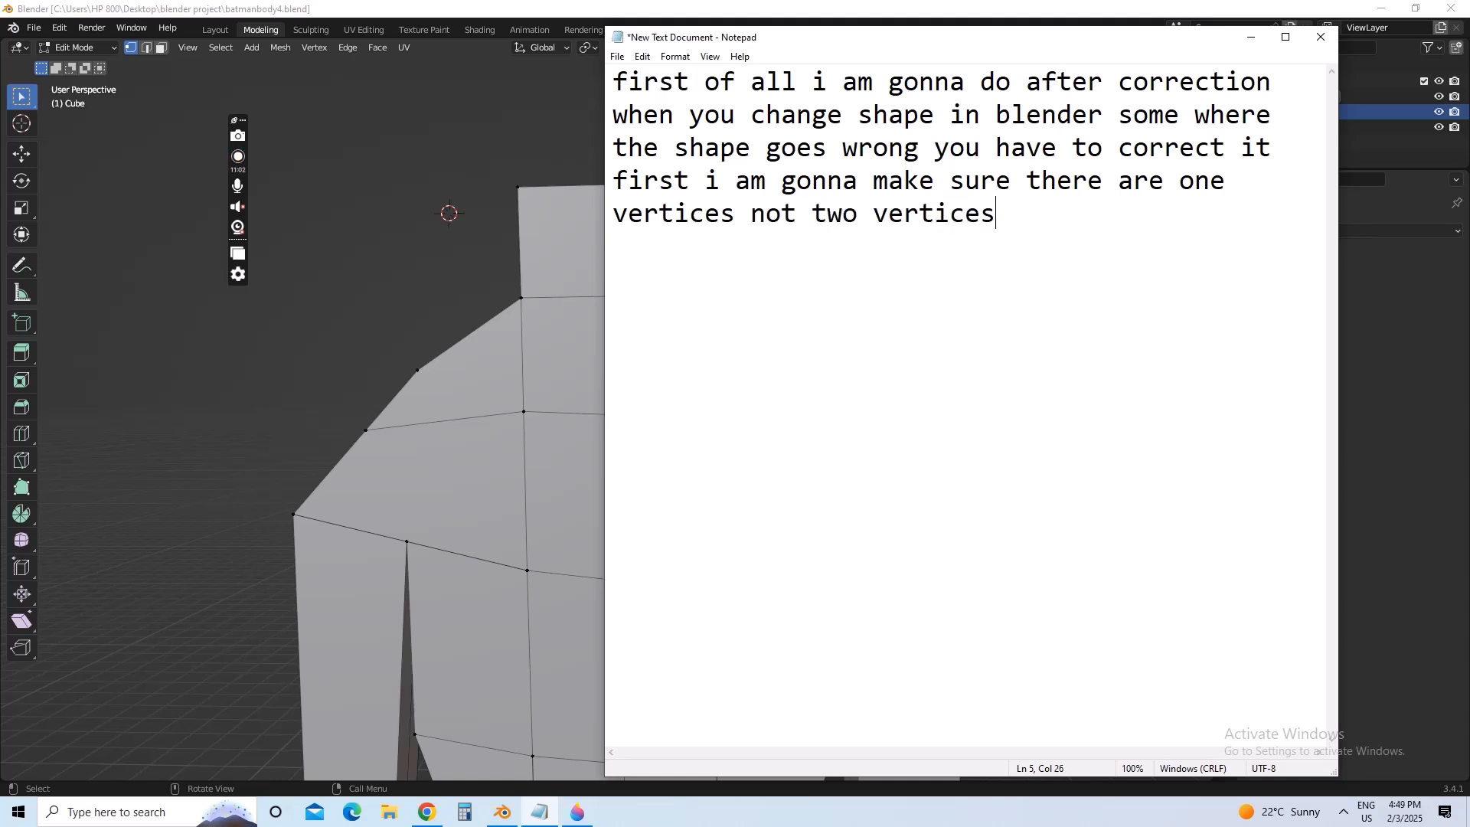
pyautogui.write(' jo')
pyautogui.press('BackSpace')
pyautogui.press('BackSpace')
# - Delete the whole note and minimize Notepad to return to the Blender model
pyautogui.moveTo(1009, 223); pyautogui.dragTo(599, 72)
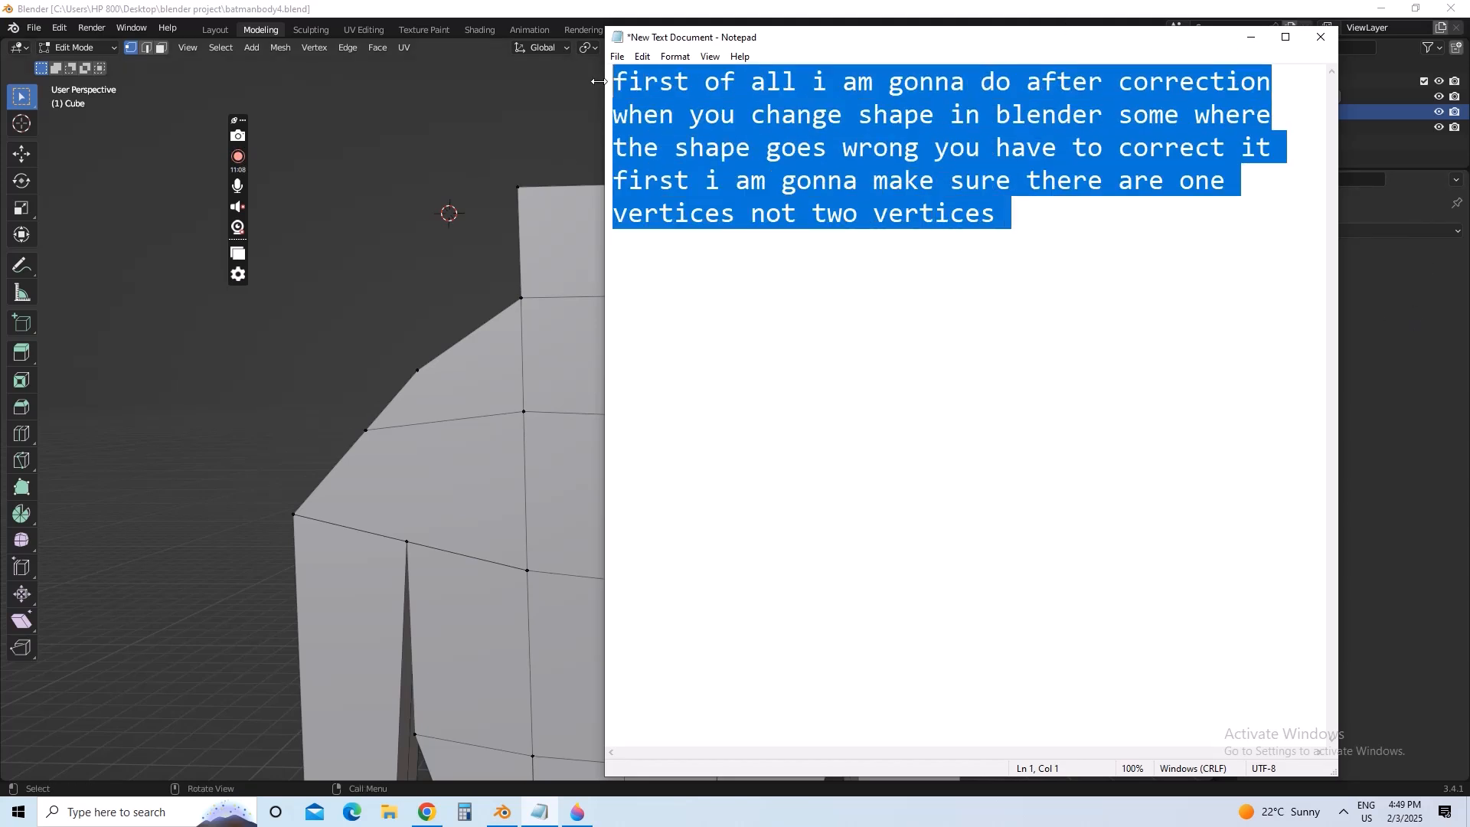
pyautogui.press('BackSpace')
pyautogui.click(1251, 37)
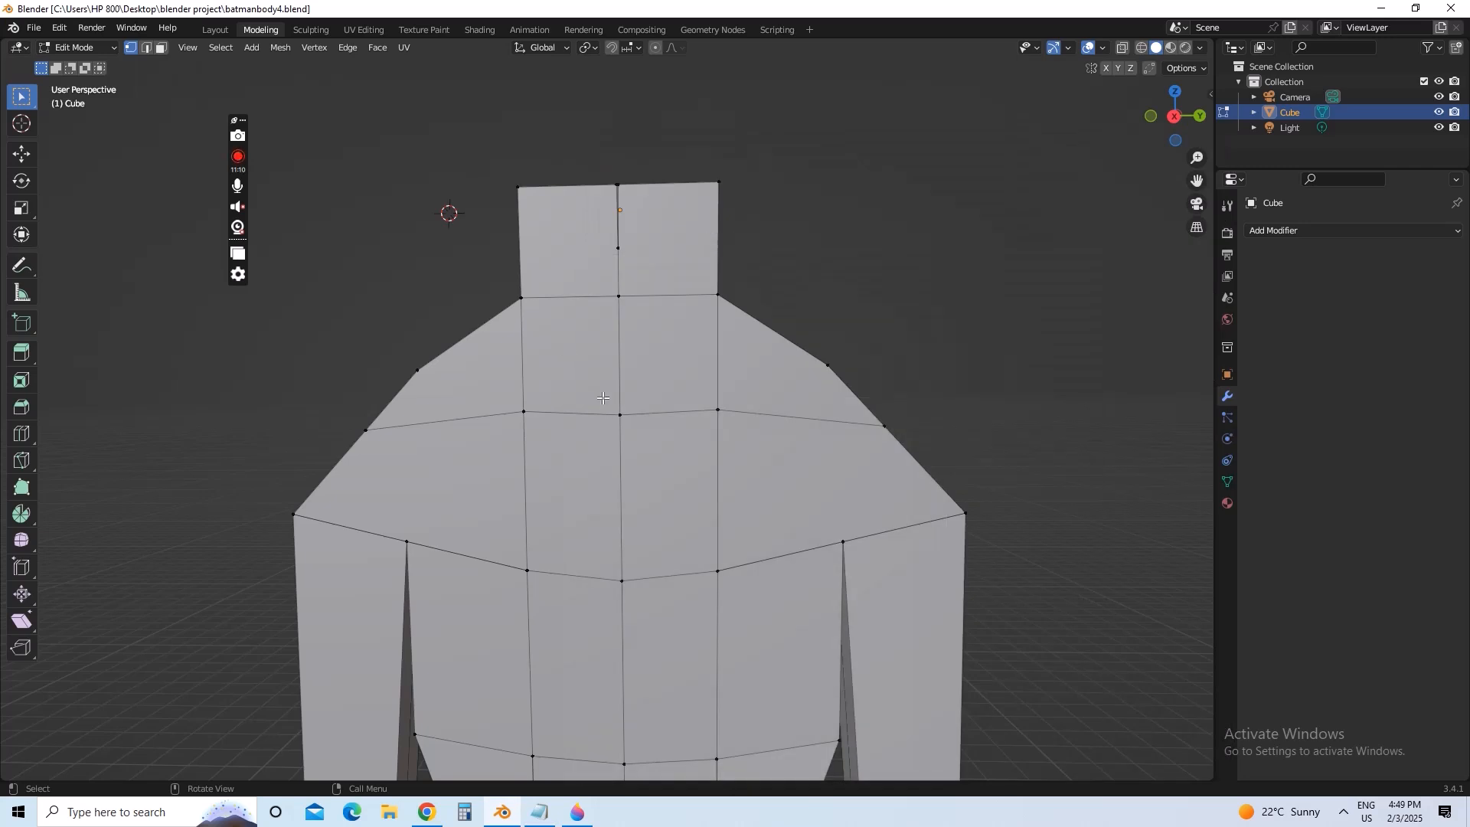
# - Display the mesh in wireframe and check the front corner vertices at the neck's base for duplicates, cancelling the test move
pyautogui.keyDown('shift'); pyautogui.click(521, 298); pyautogui.keyUp('shift')
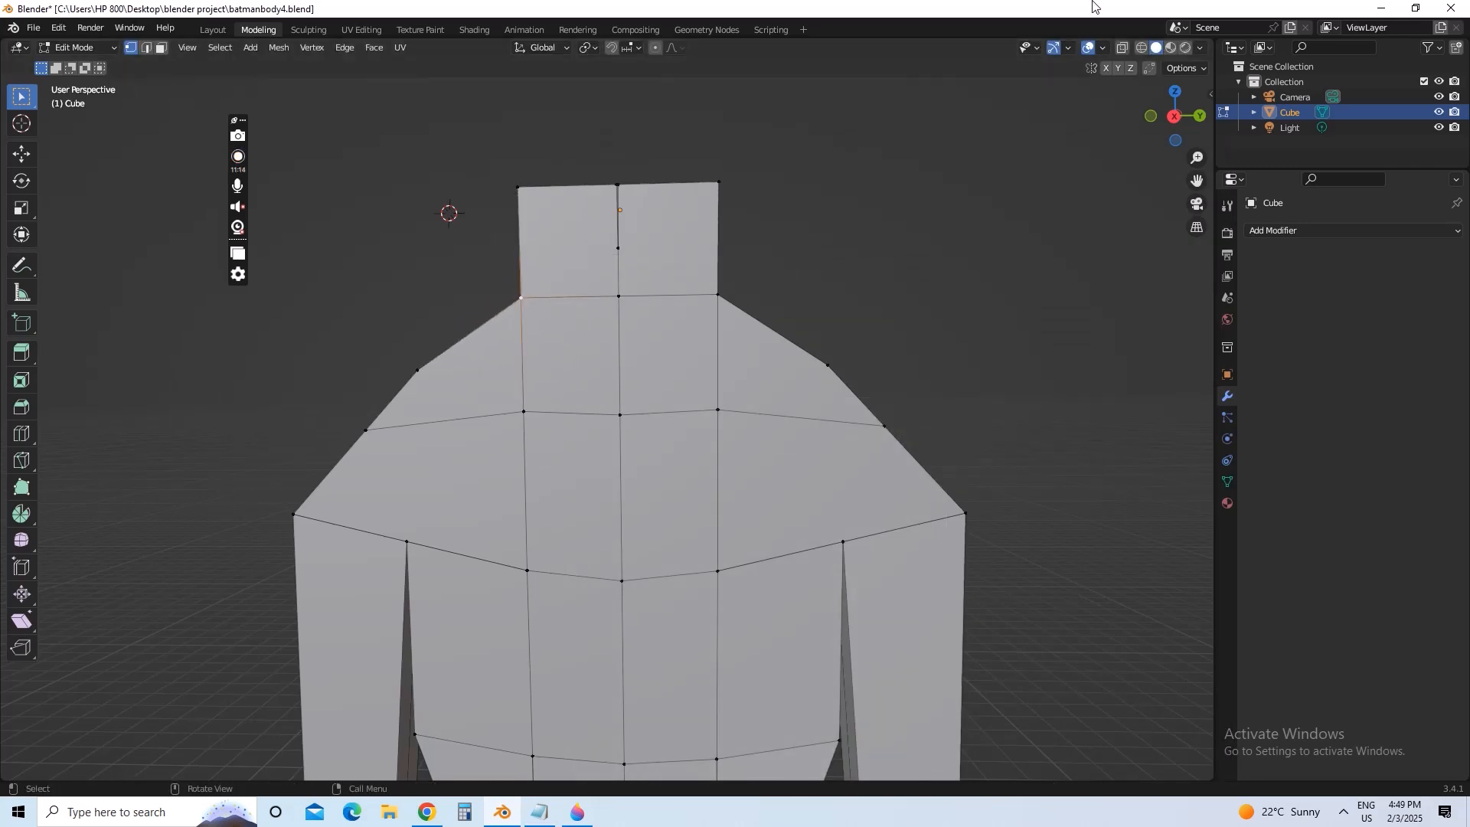
pyautogui.click(1144, 46)
pyautogui.moveTo(614, 279)
pyautogui.mouseDown(button='middle')
pyautogui.moveTo(516, 276)
pyautogui.moveTo(705, 348)
pyautogui.moveTo(759, 335)
pyautogui.moveTo(758, 320)
pyautogui.mouseUp(button='middle')
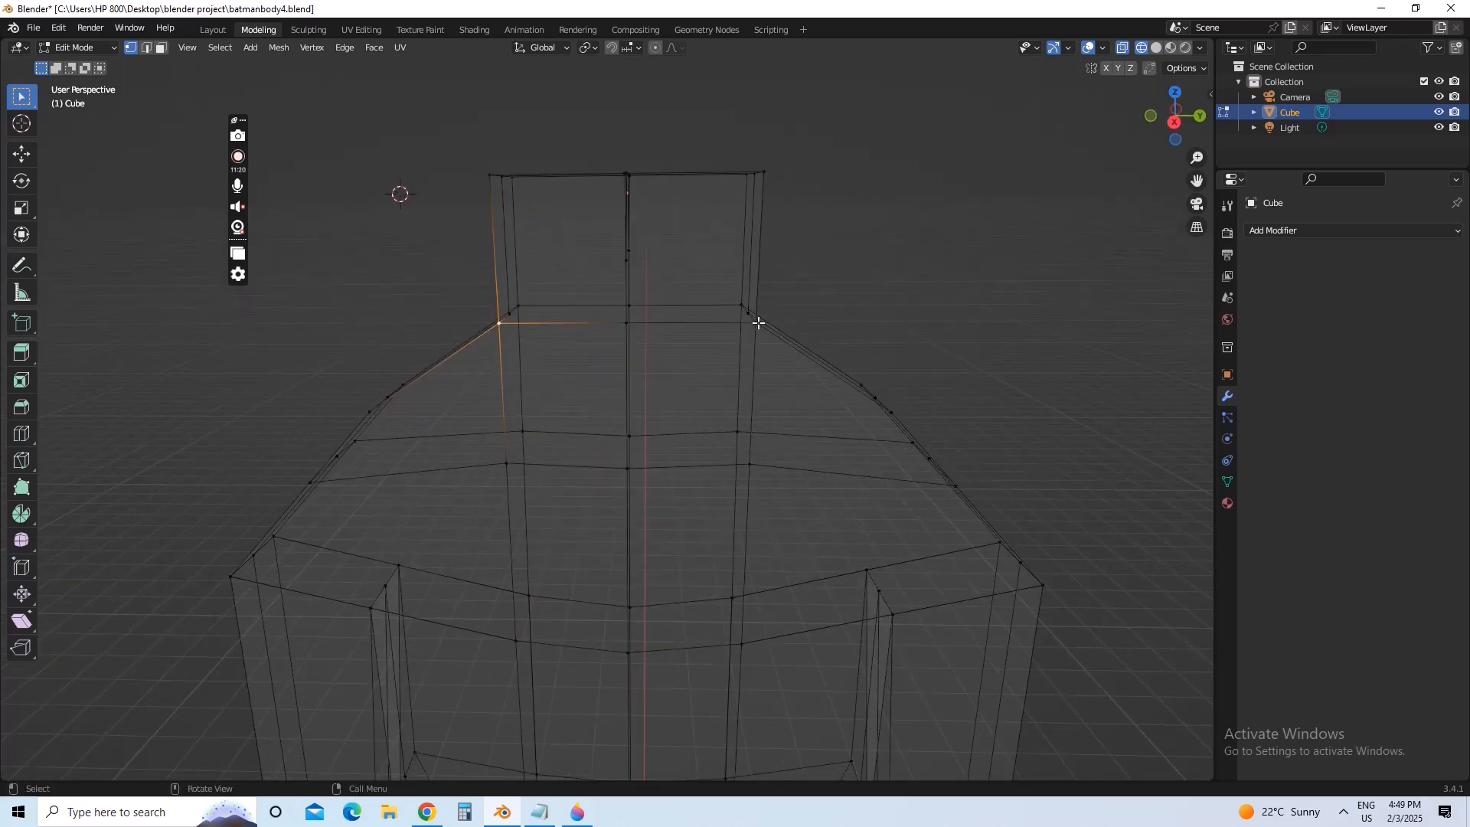
pyautogui.click(758, 323)
pyautogui.press('g')
pyautogui.rightClick(771, 351)
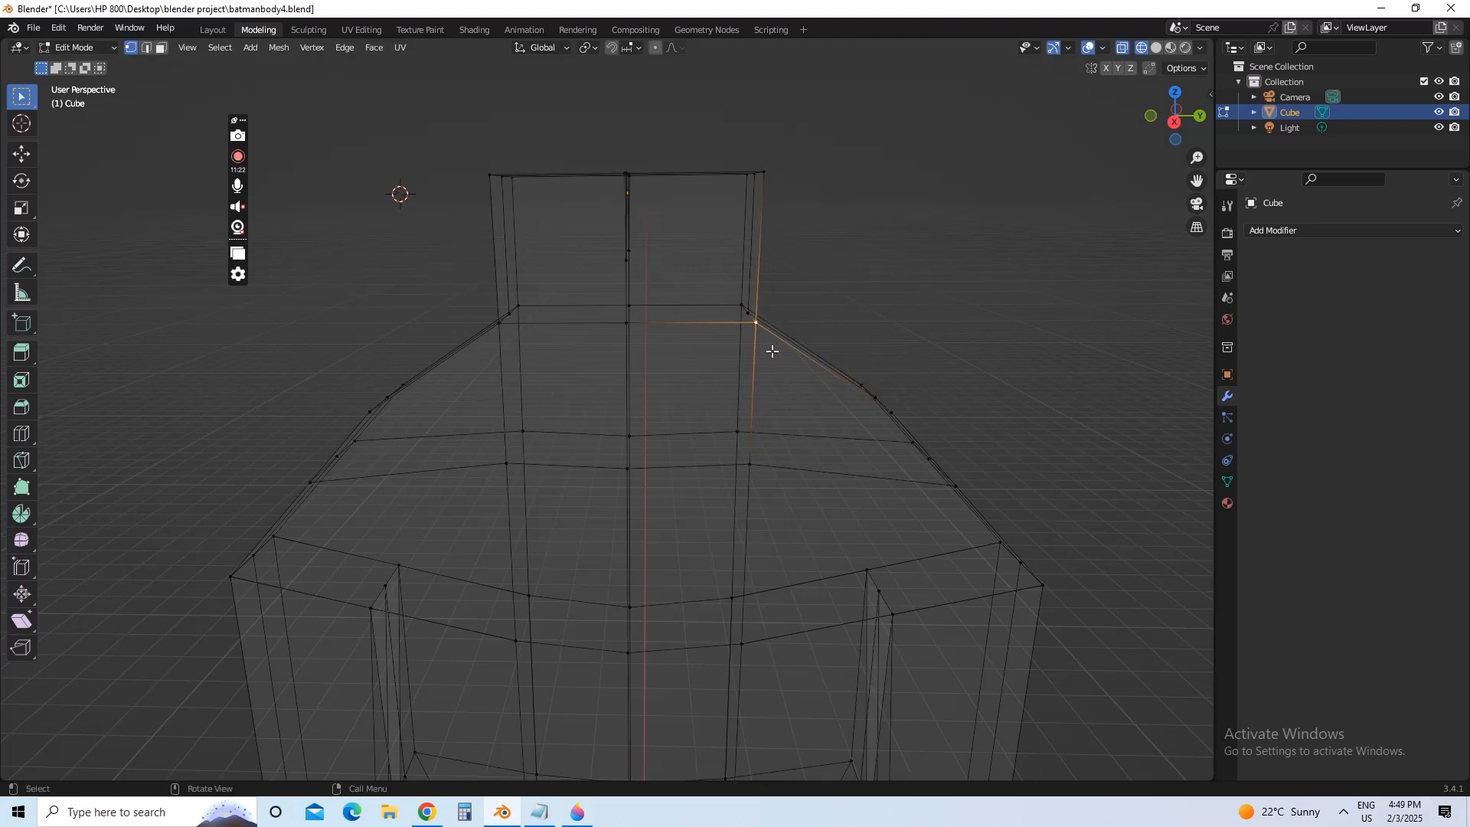
# - Check the upper-chest vertex below the neck's right corner for a duplicate with a cancelled move, and restore solid shading
pyautogui.click(749, 465)
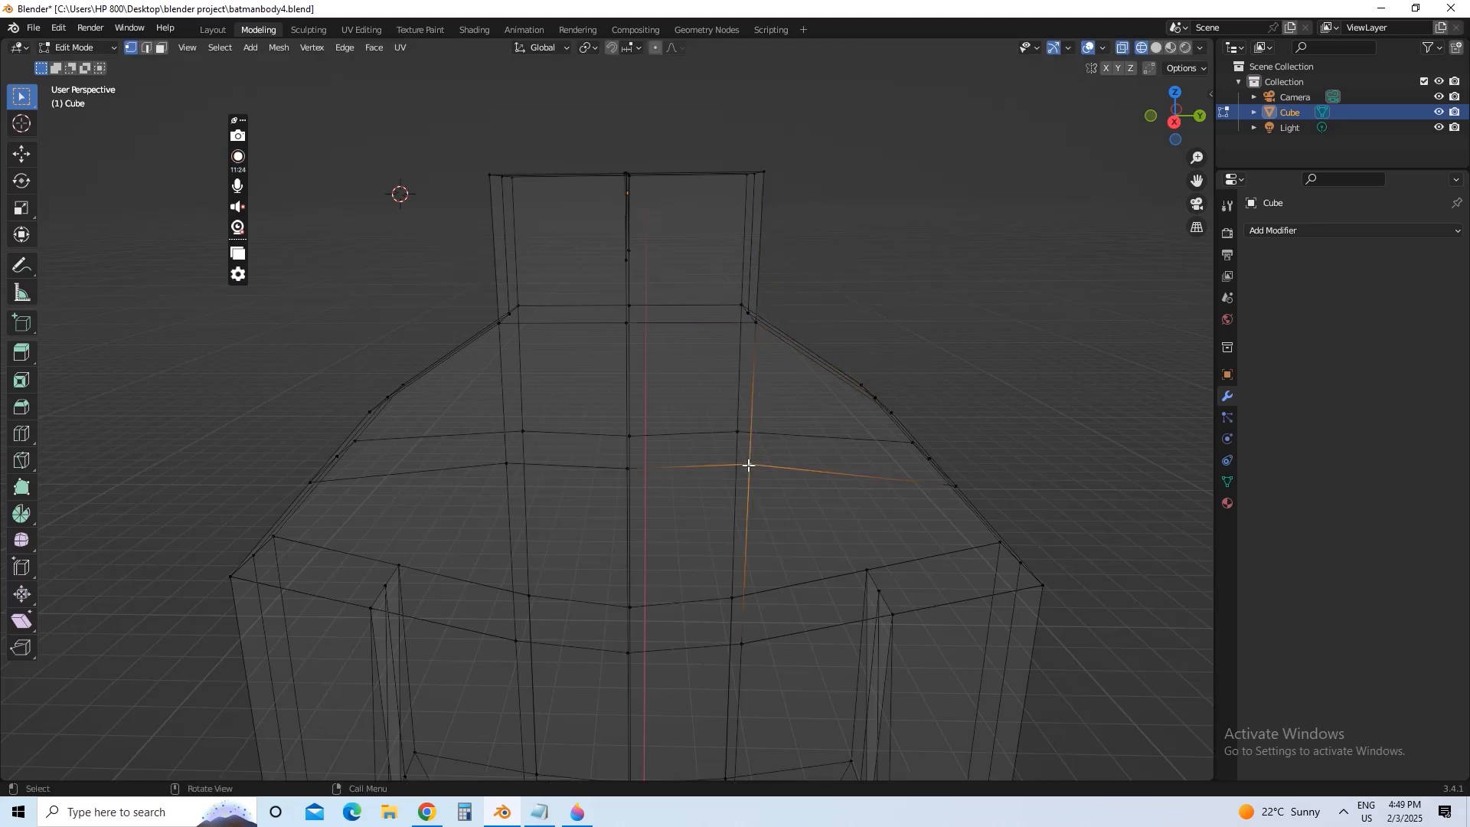
pyautogui.press('g')
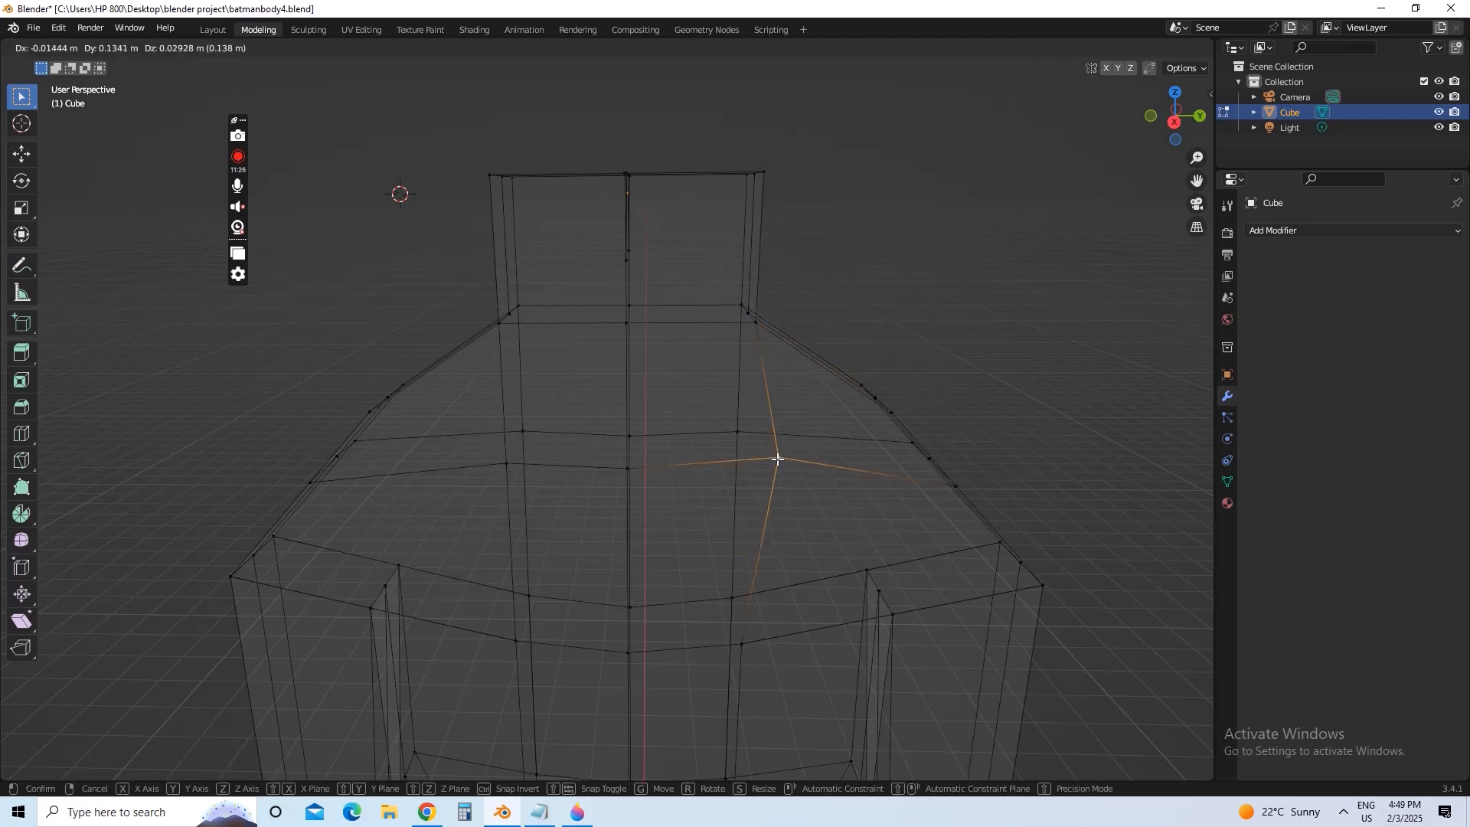
pyautogui.rightClick(778, 456)
pyautogui.hotkey('shift', 'z')
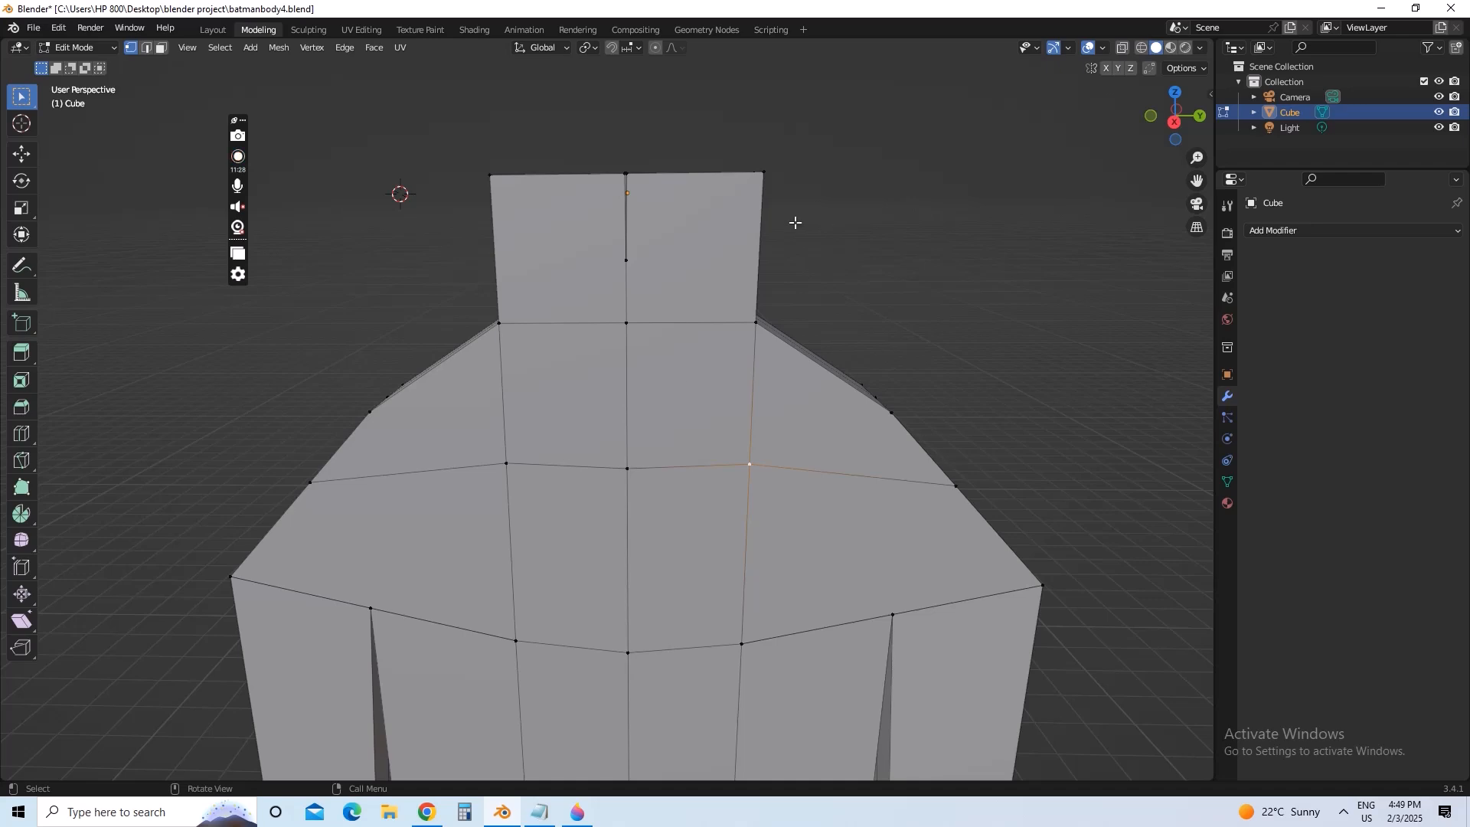
# - Check the upper-chest vertex below the neck's left corner for a duplicate with a cancelled move
pyautogui.moveTo(647, 392); pyautogui.dragTo(548, 385, button='middle')
pyautogui.press('g')
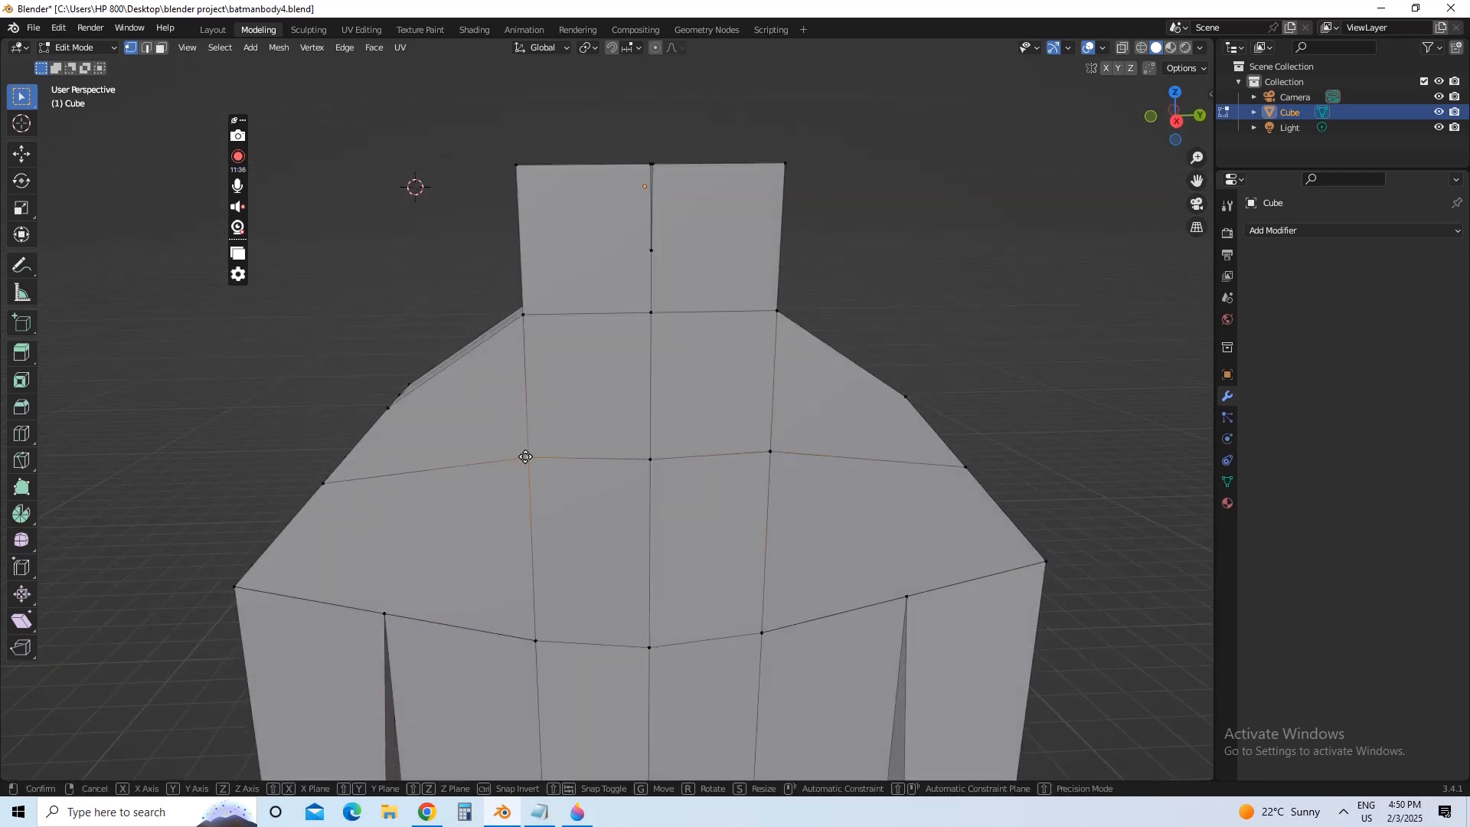
pyautogui.rightClick(529, 461)
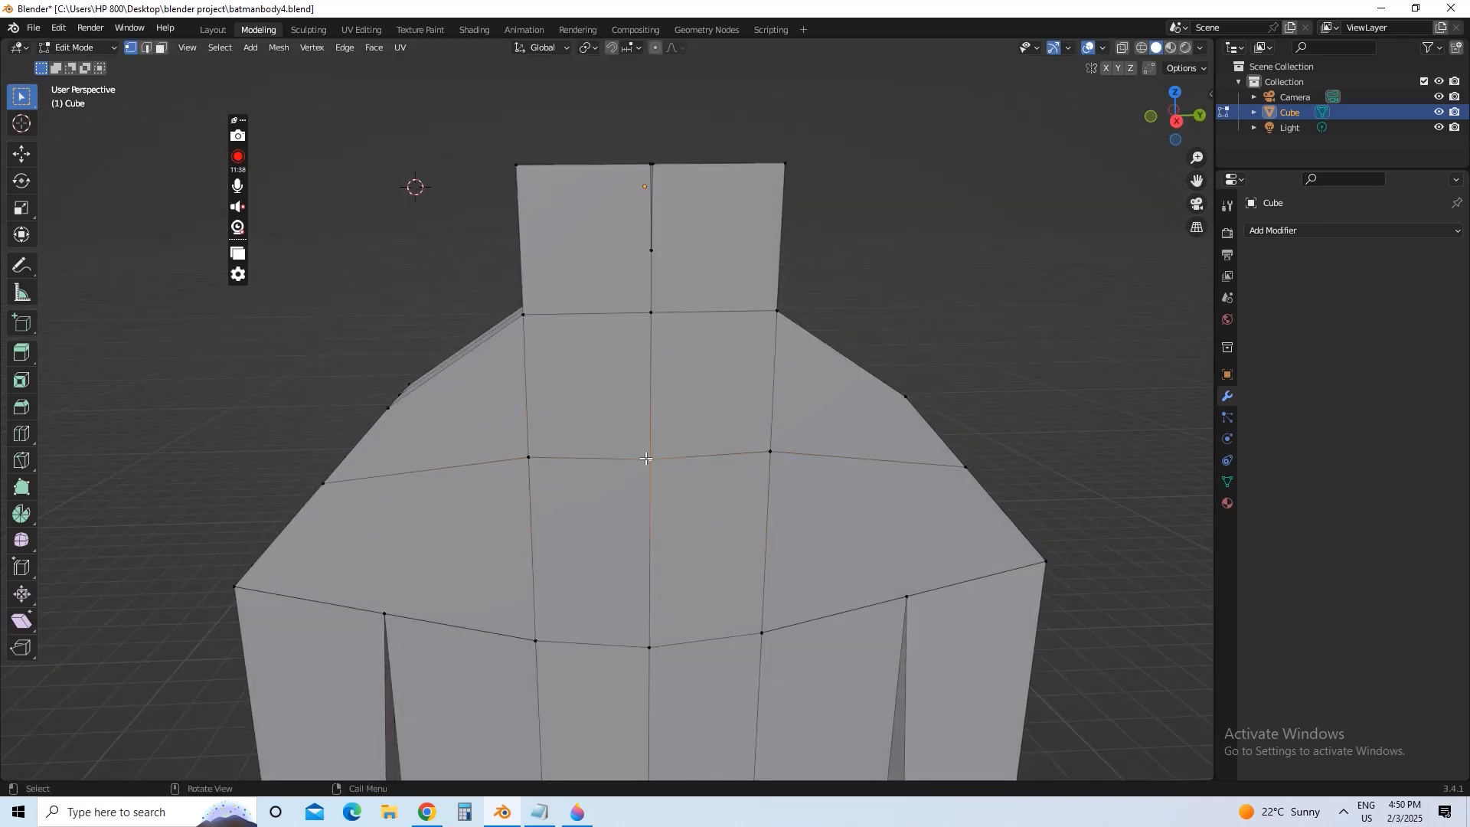
# - Check the upper-chest centre vertex for a duplicate with a cancelled move, and select the centre vertex at the neck's base
pyautogui.press('g')
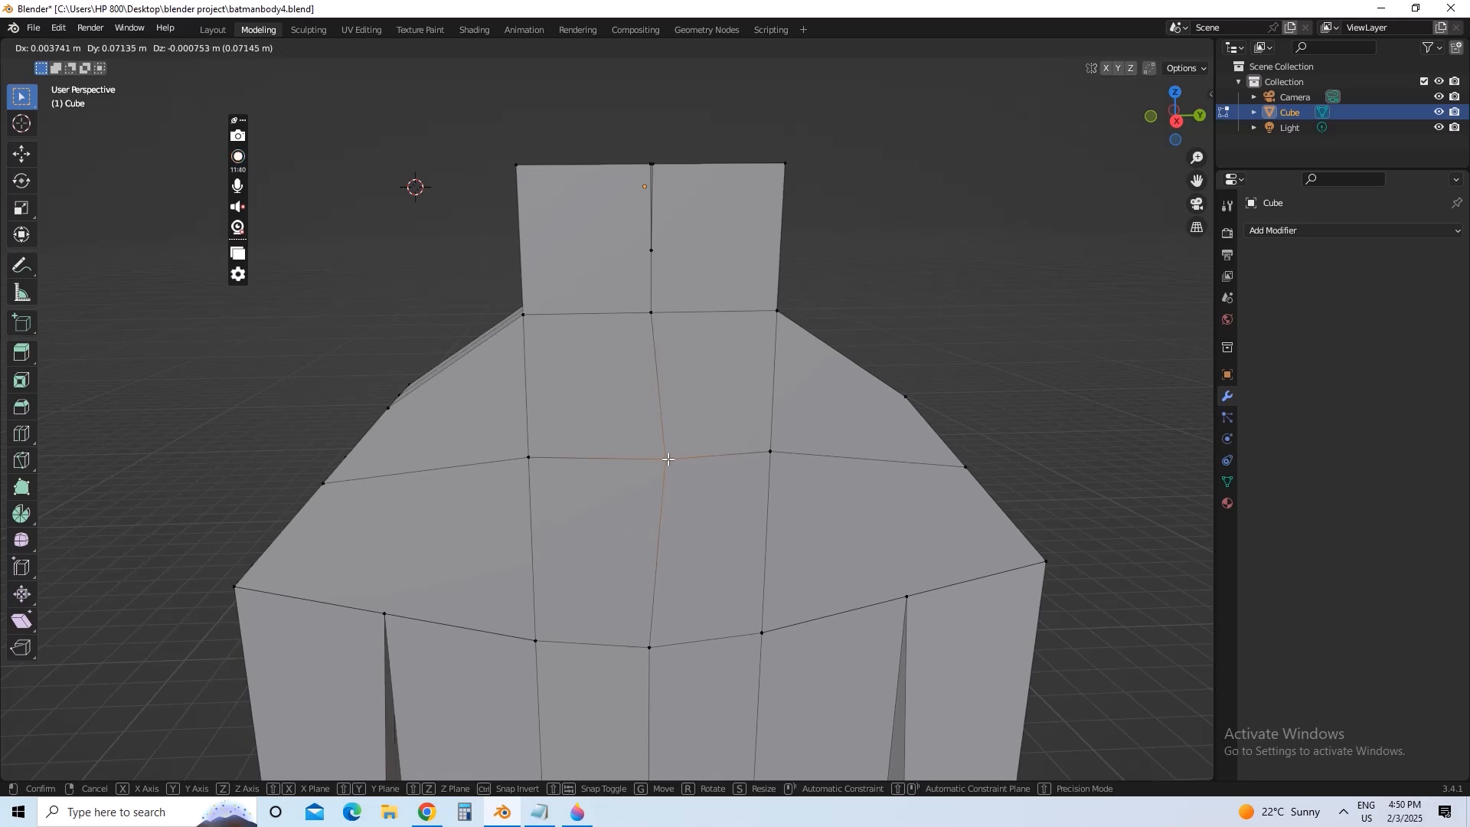
pyautogui.rightClick(636, 462)
pyautogui.scroll(-3, 707, 301)
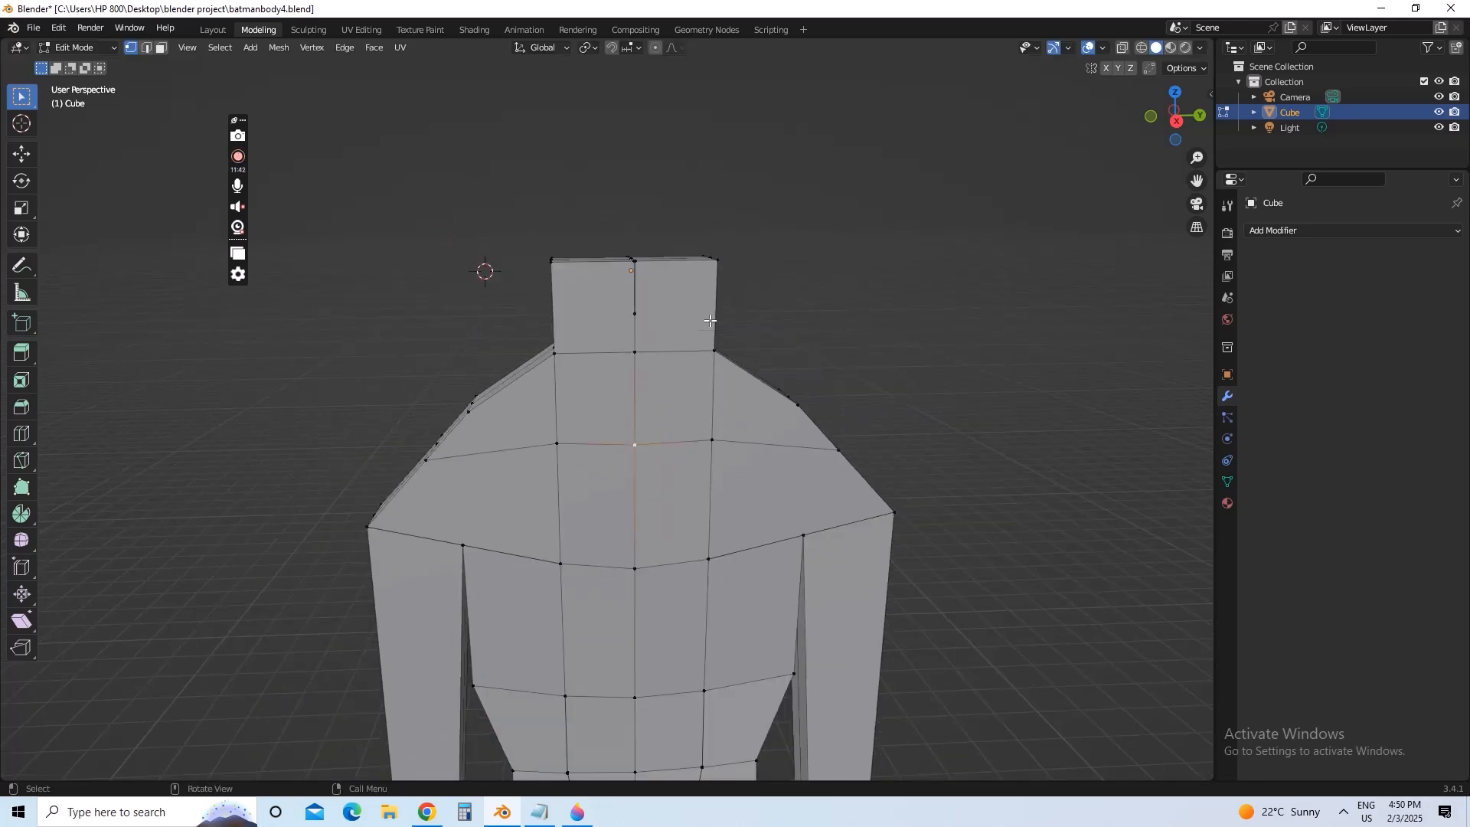
pyautogui.scroll(5, 719, 287)
pyautogui.scroll(-2, 722, 285)
pyautogui.moveTo(714, 270); pyautogui.dragTo(688, 286, button='middle')
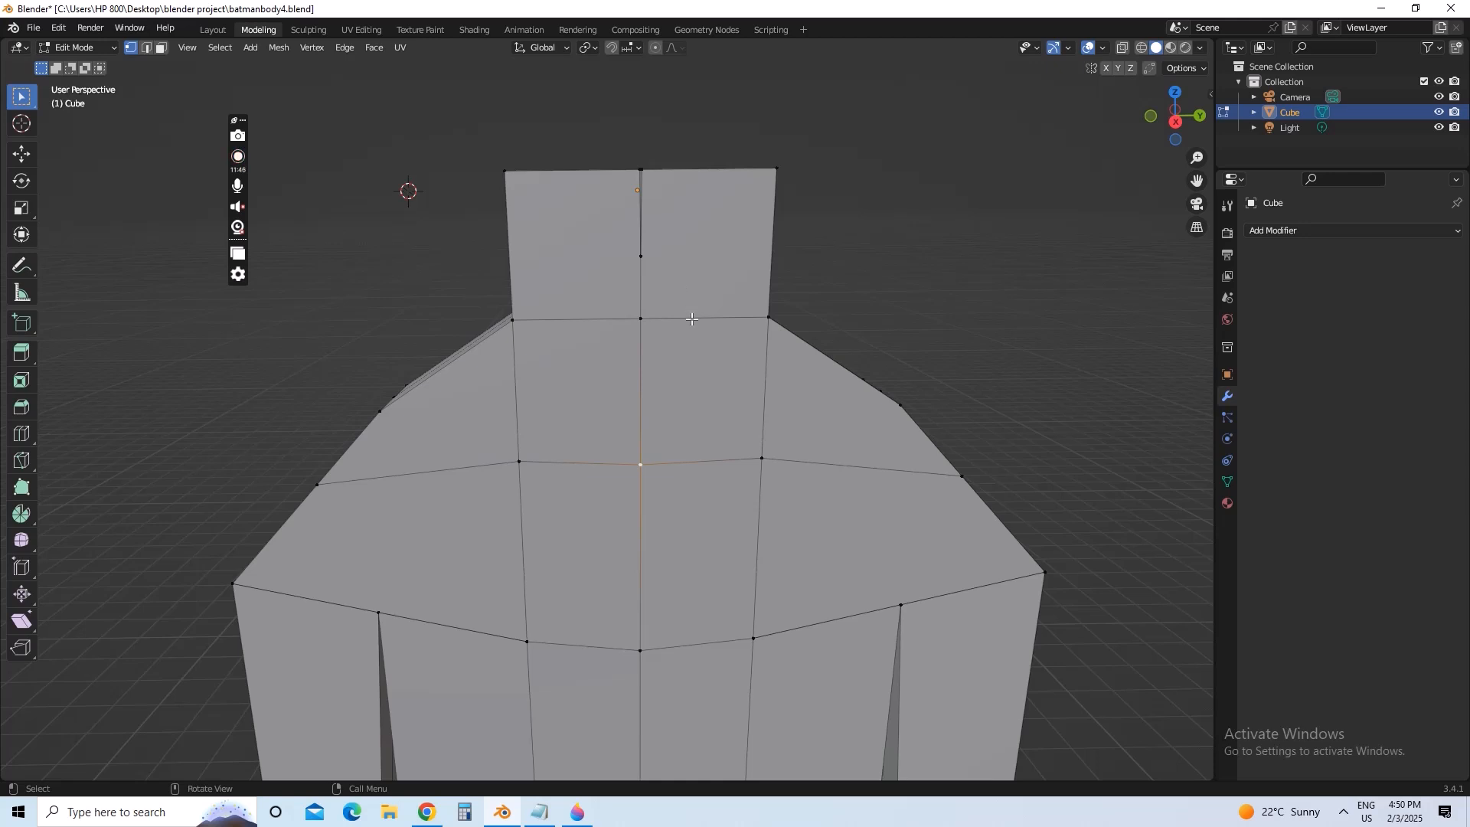
pyautogui.click(692, 319)
# - Write the note "ok now i am gonna make filled topology" in Notepad and minimize it to return to the Blender model
pyautogui.click(539, 812)
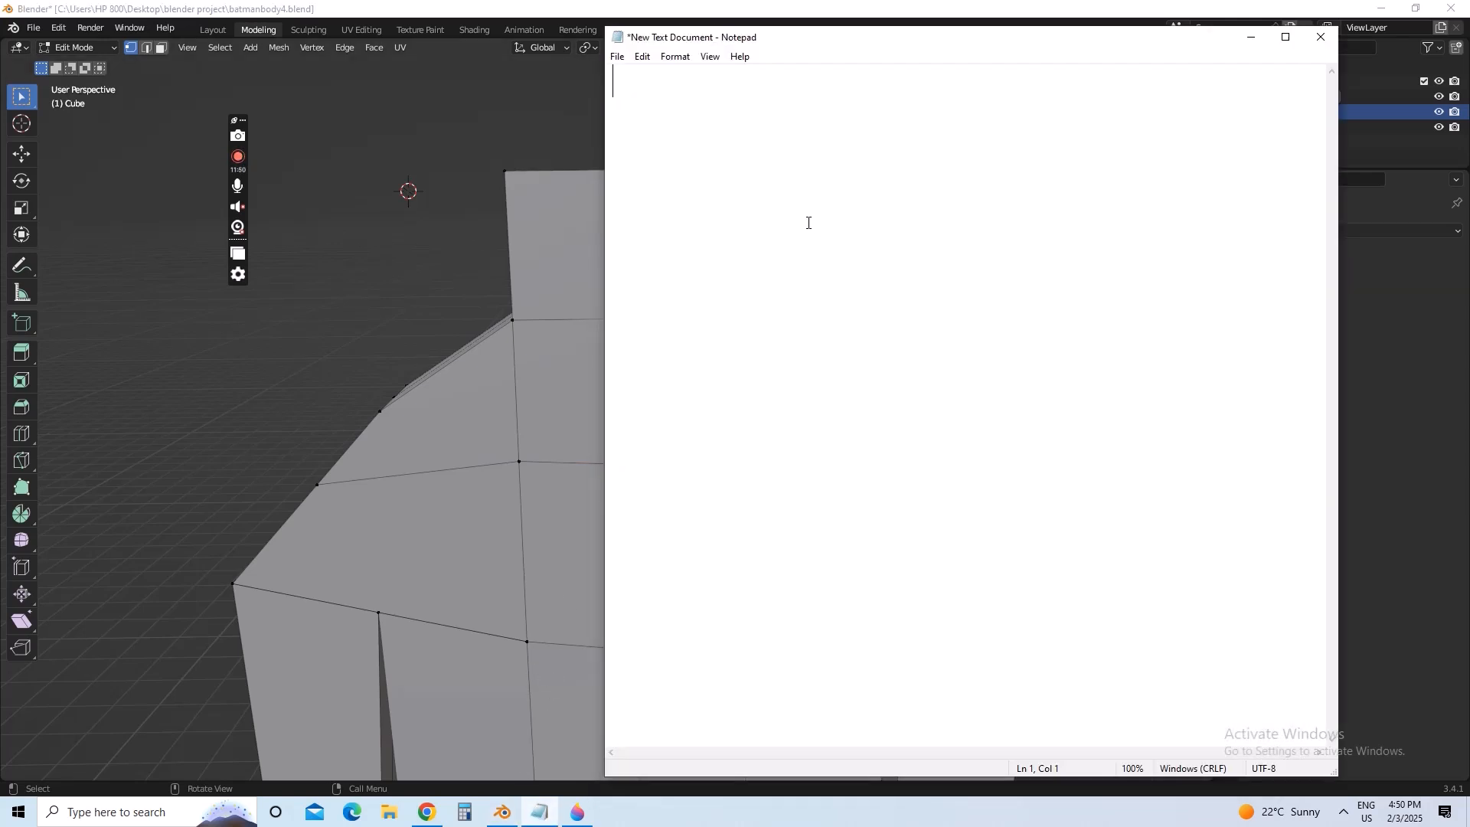
pyautogui.write('ok now i am')
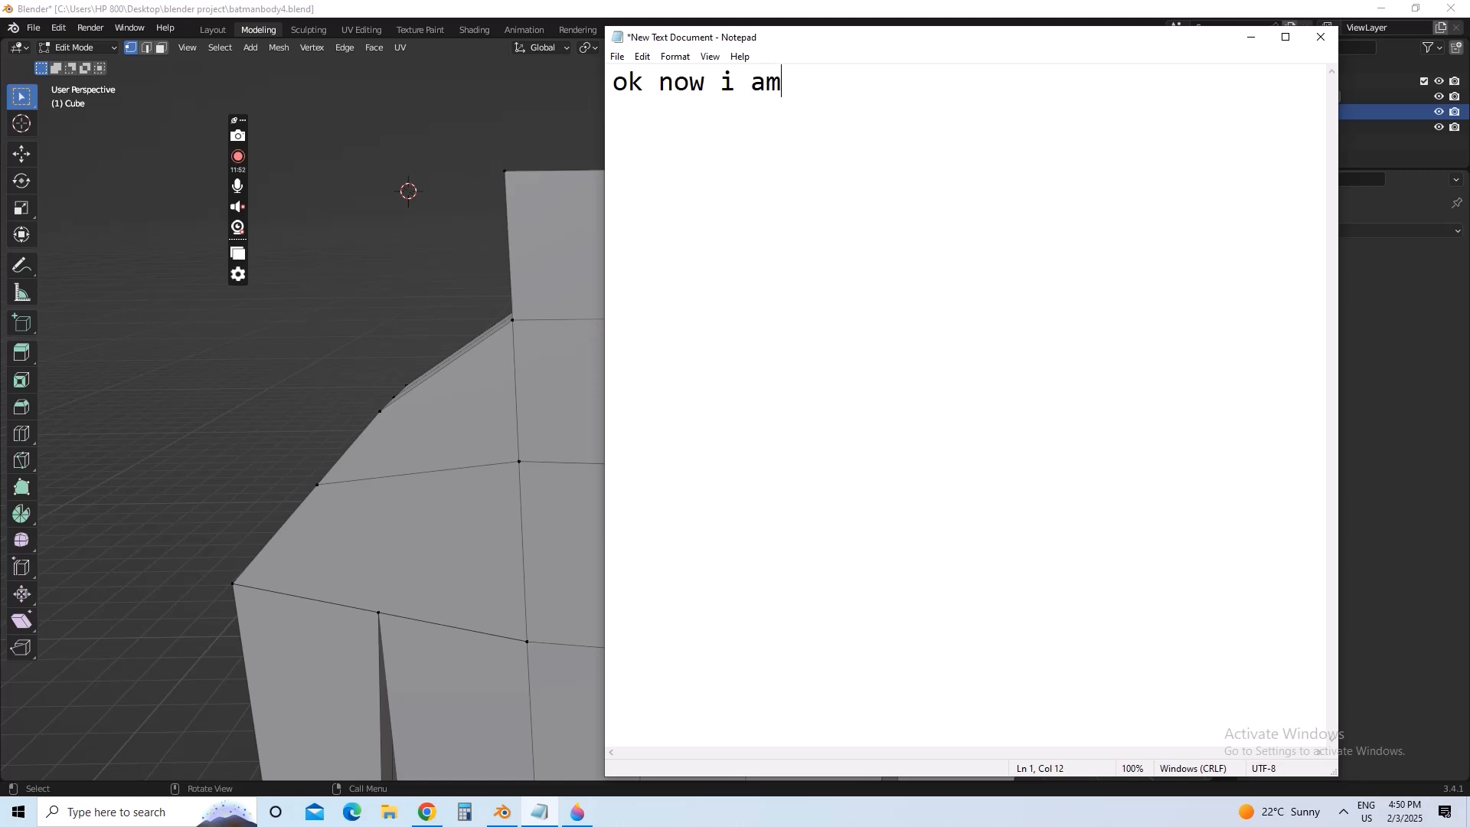
pyautogui.write(' gonna')
pyautogui.press('BackSpace')
pyautogui.write('na m')
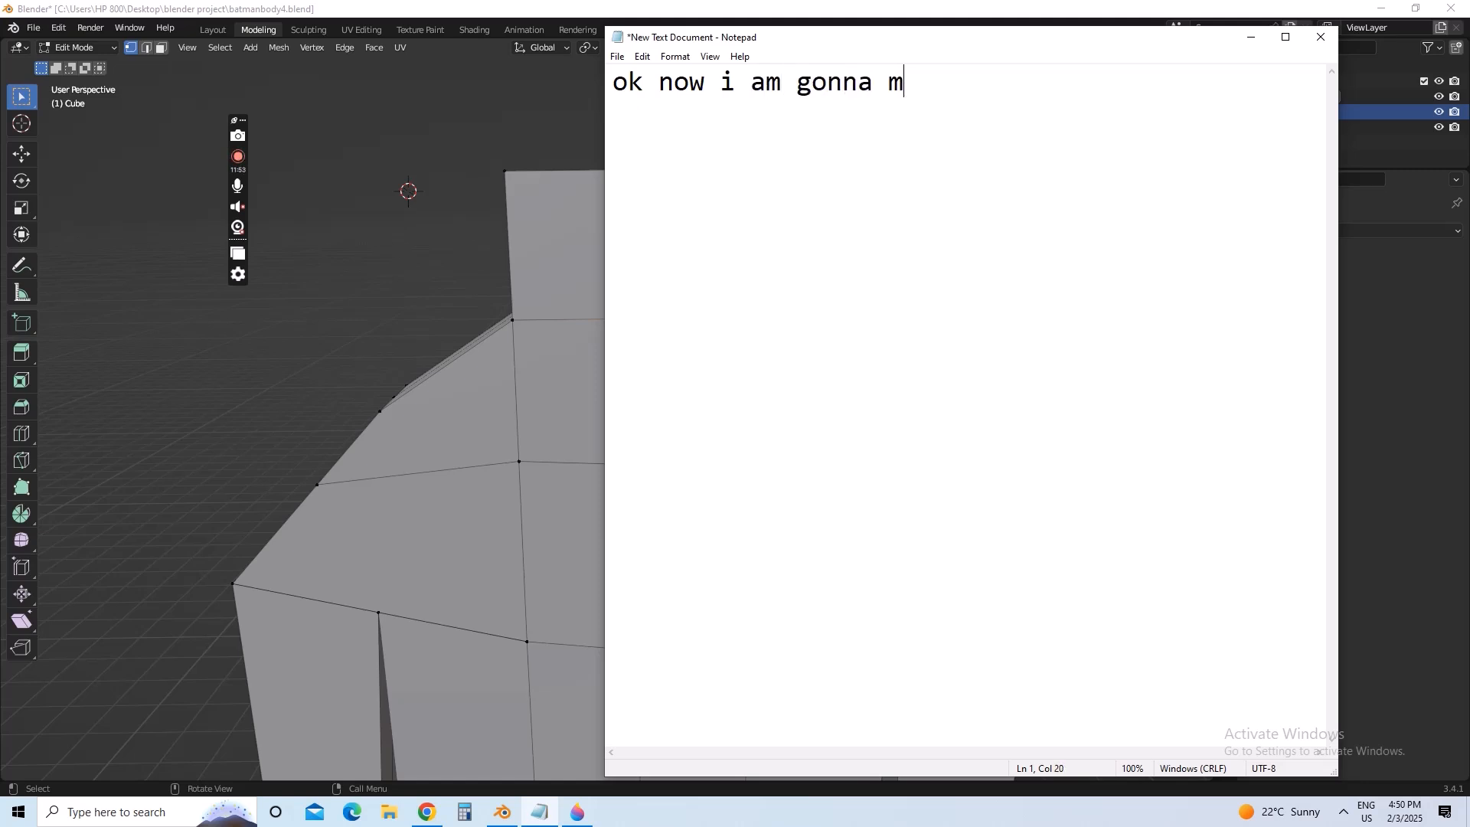
pyautogui.write('aker fill')
pyautogui.press('BackSpace')
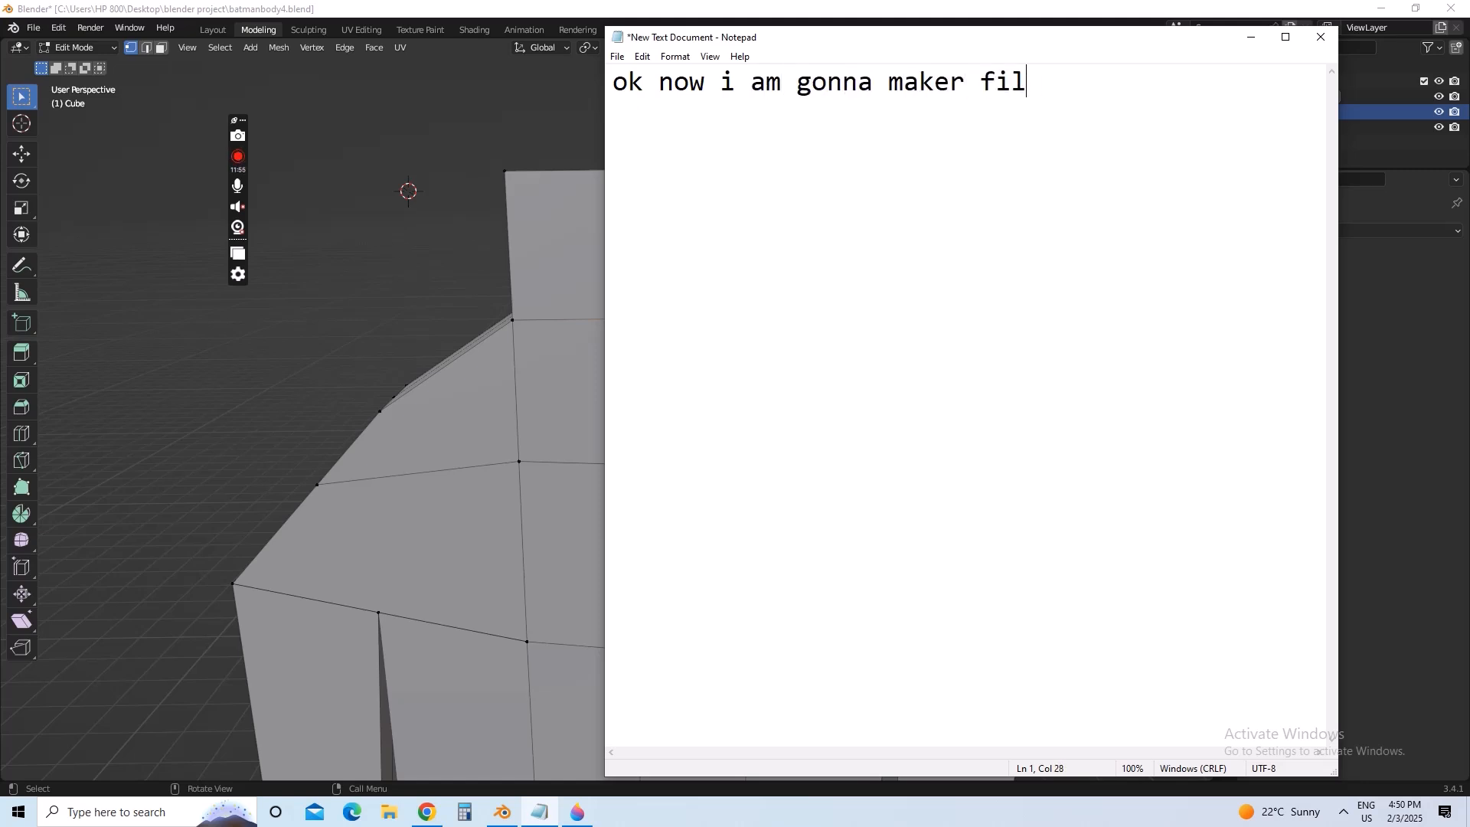
pyautogui.press('BackSpace')
pyautogui.press('BackSpace')
pyautogui.press('BackSpace')
pyautogui.press('BackSpace')
pyautogui.press('BackSpace')
pyautogui.write('filled tpo')
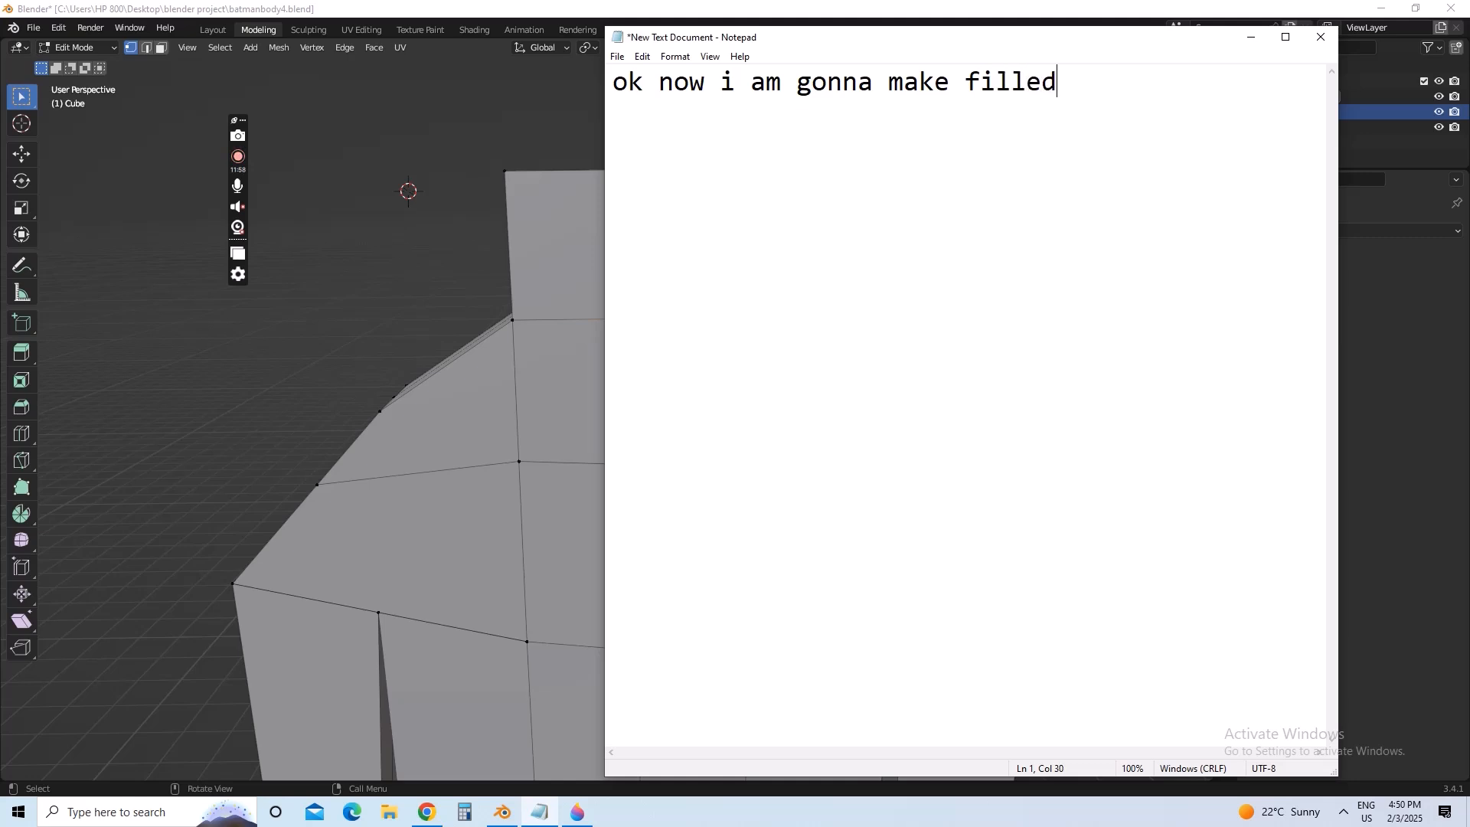
pyautogui.press('BackSpace')
pyautogui.press('BackSpace')
pyautogui.write('opologty')
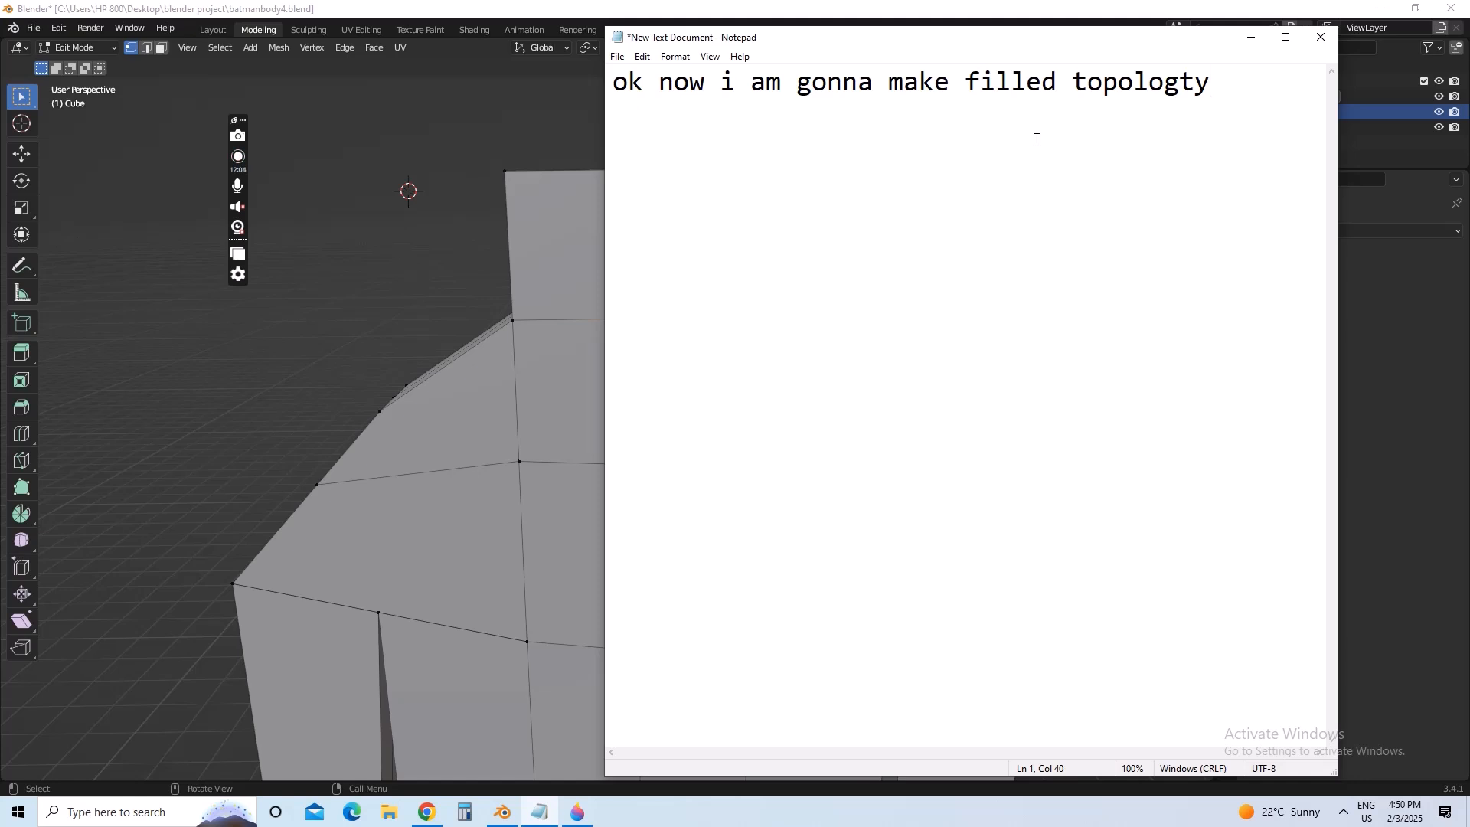
pyautogui.press('BackSpace')
pyautogui.press('BackSpace')
pyautogui.write('y')
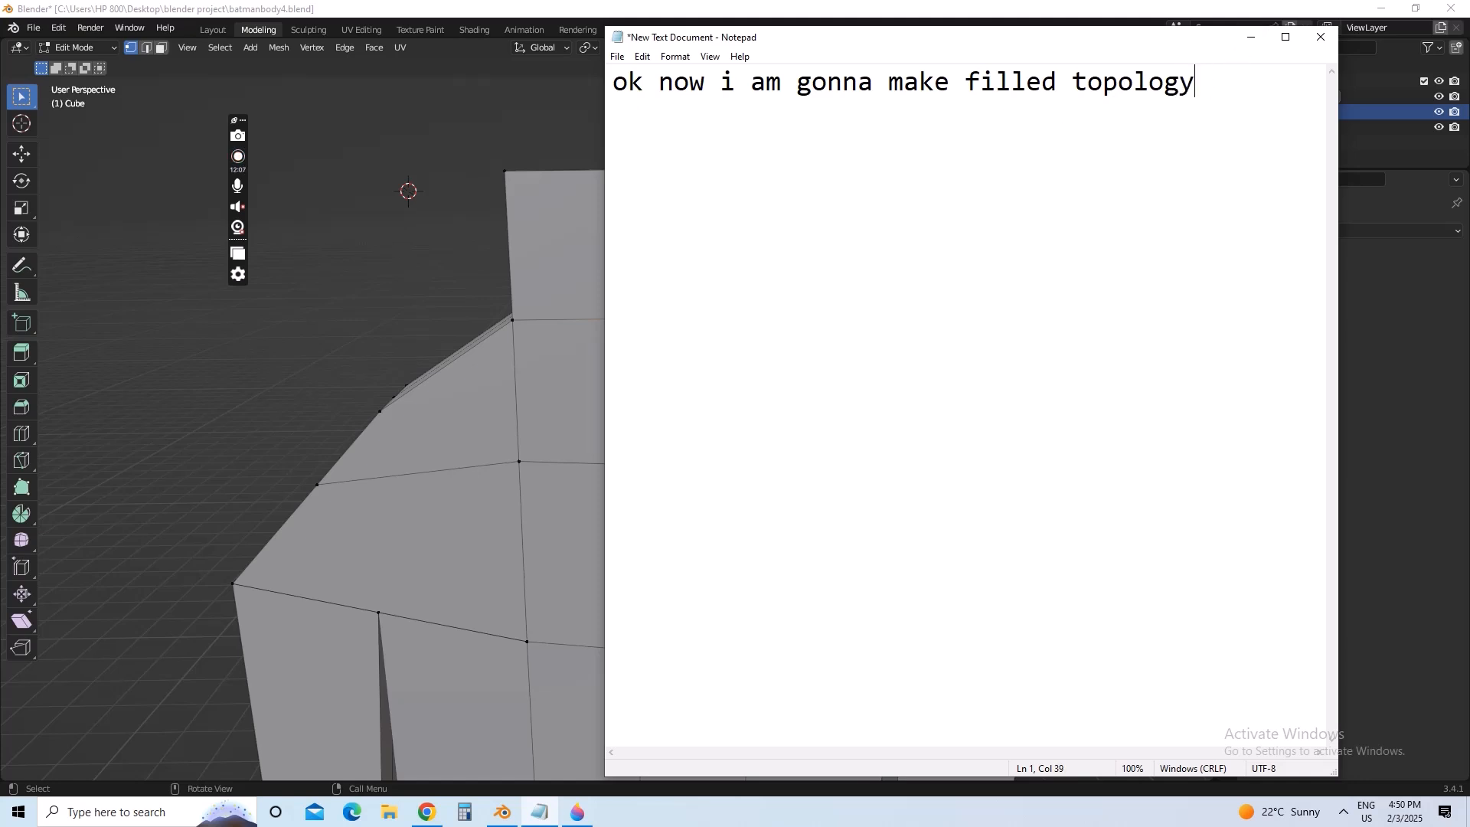
pyautogui.click(1252, 37)
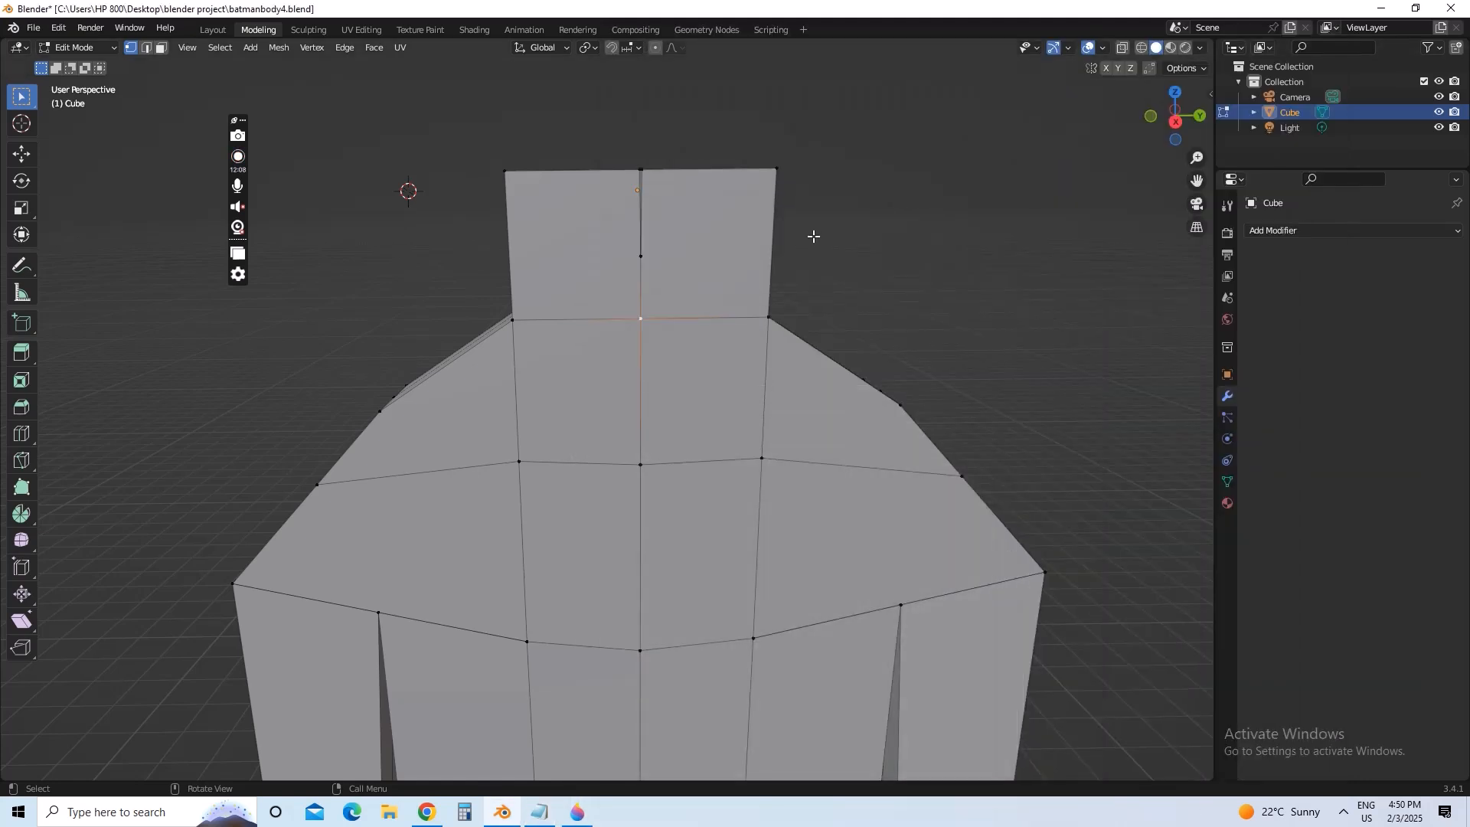
# - Make the mesh see-through, box-select the vertices at the neck's left base corner, and restore the opaque solid display
pyautogui.click(1123, 49)
pyautogui.moveTo(500, 274); pyautogui.dragTo(584, 375)
pyautogui.click(1157, 47)
# - Replace the Notepad note with "i am gonna use loop cut" and minimize it to return to the Blender model
pyautogui.click(540, 812)
pyautogui.moveTo(1200, 89); pyautogui.dragTo(202, 267)
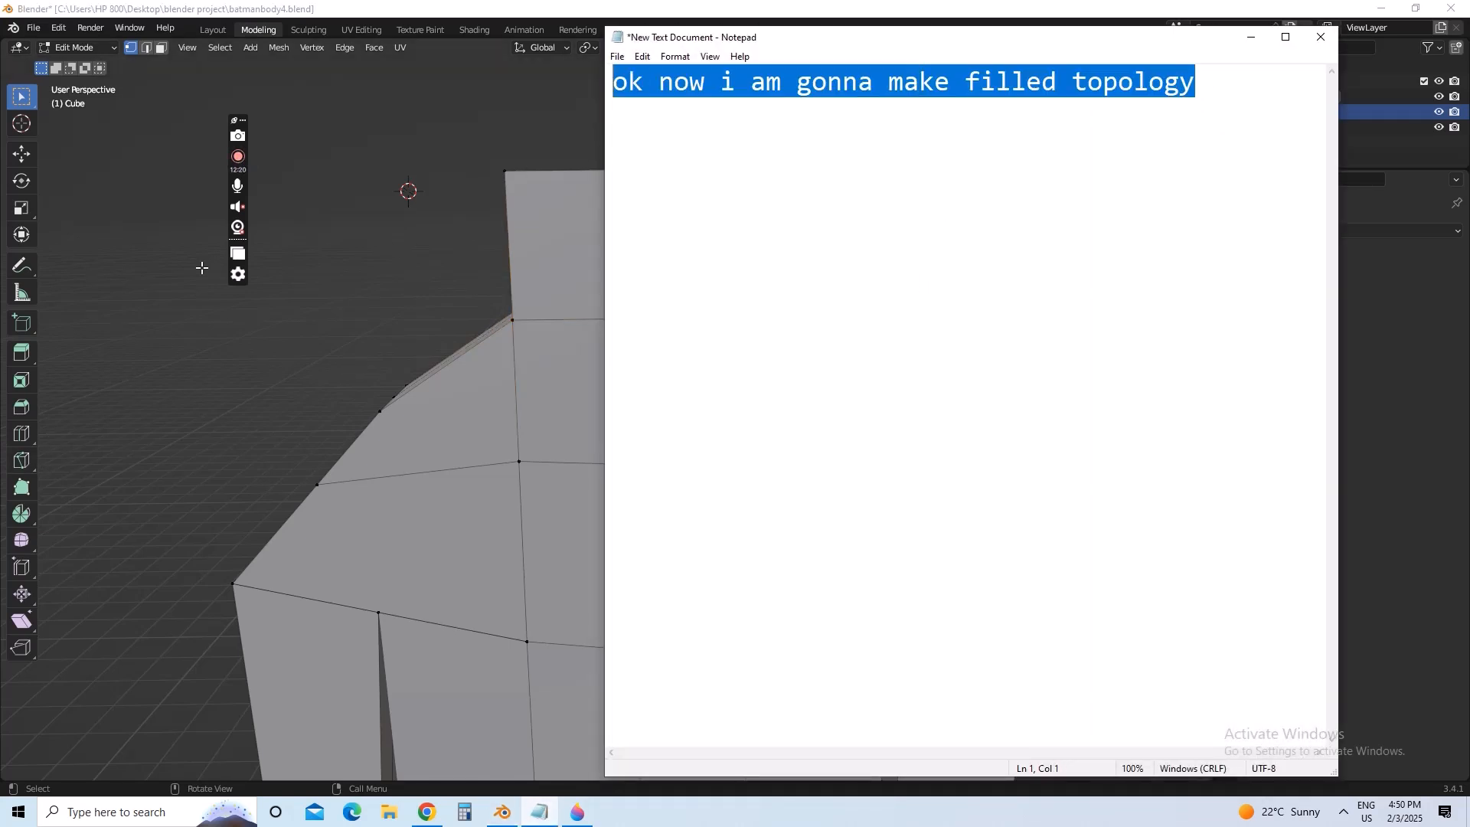
pyautogui.write('i ')
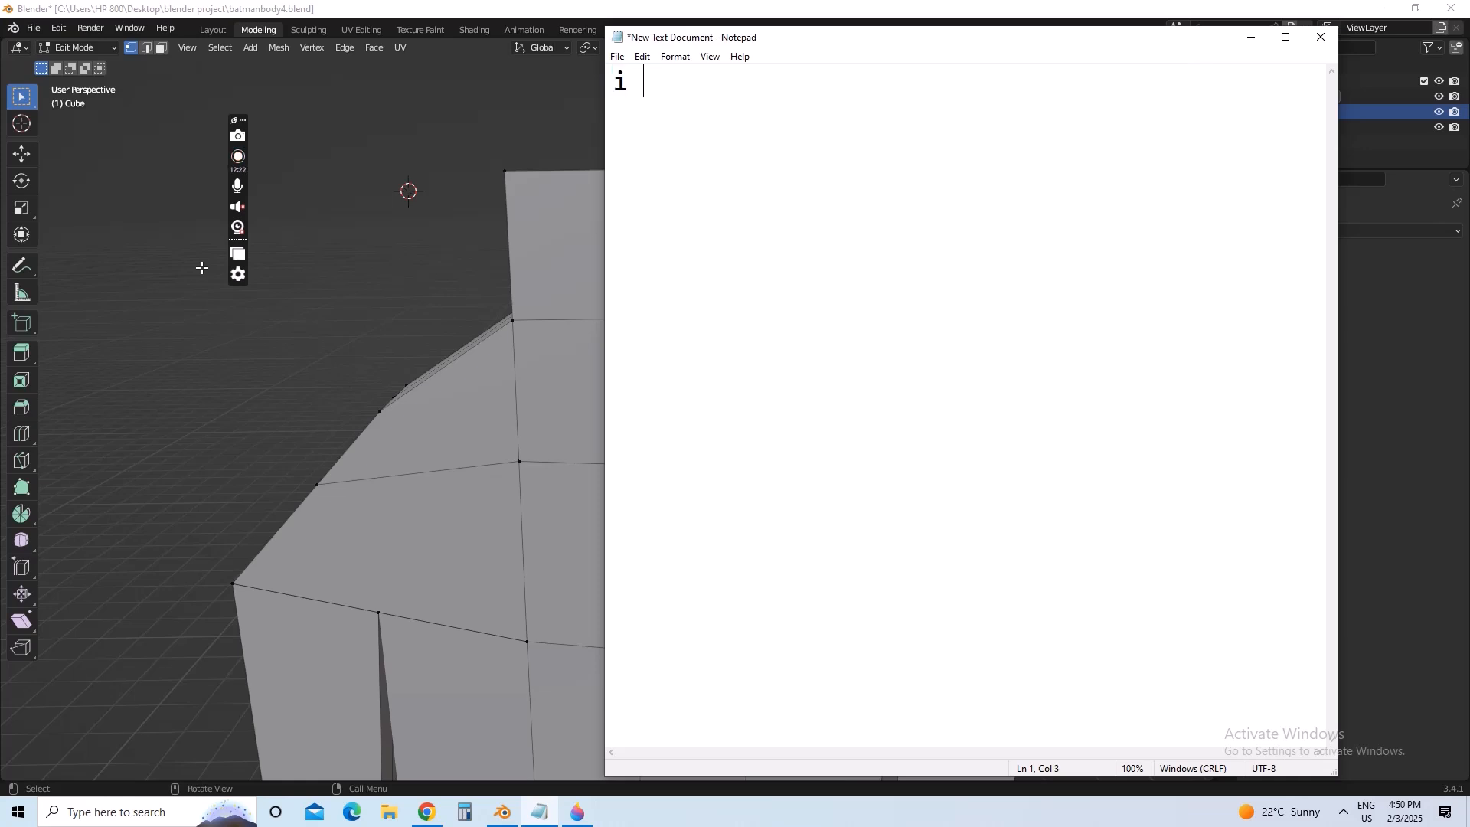
pyautogui.write('am gonna use ')
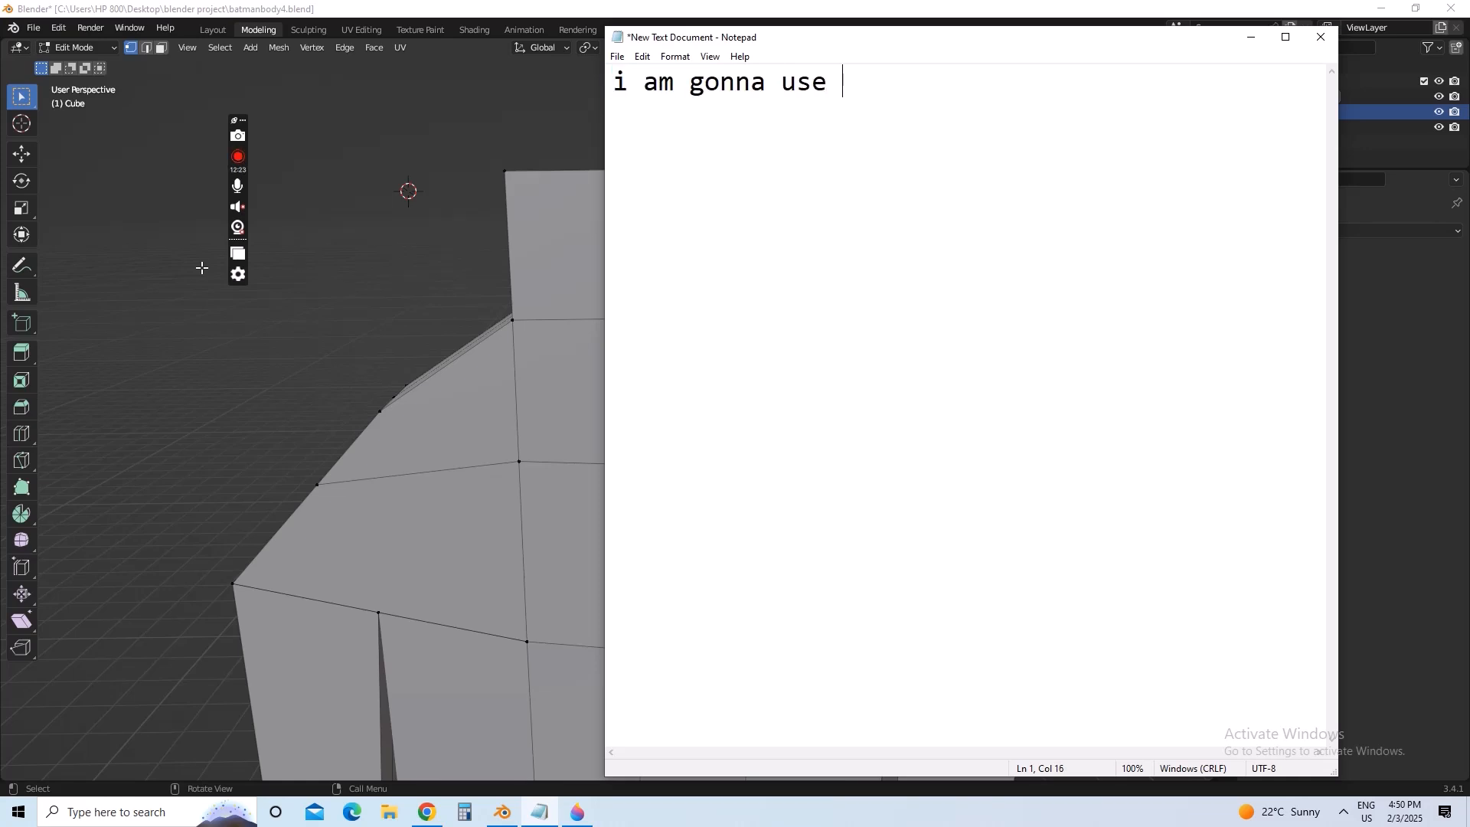
pyautogui.write('loop cut')
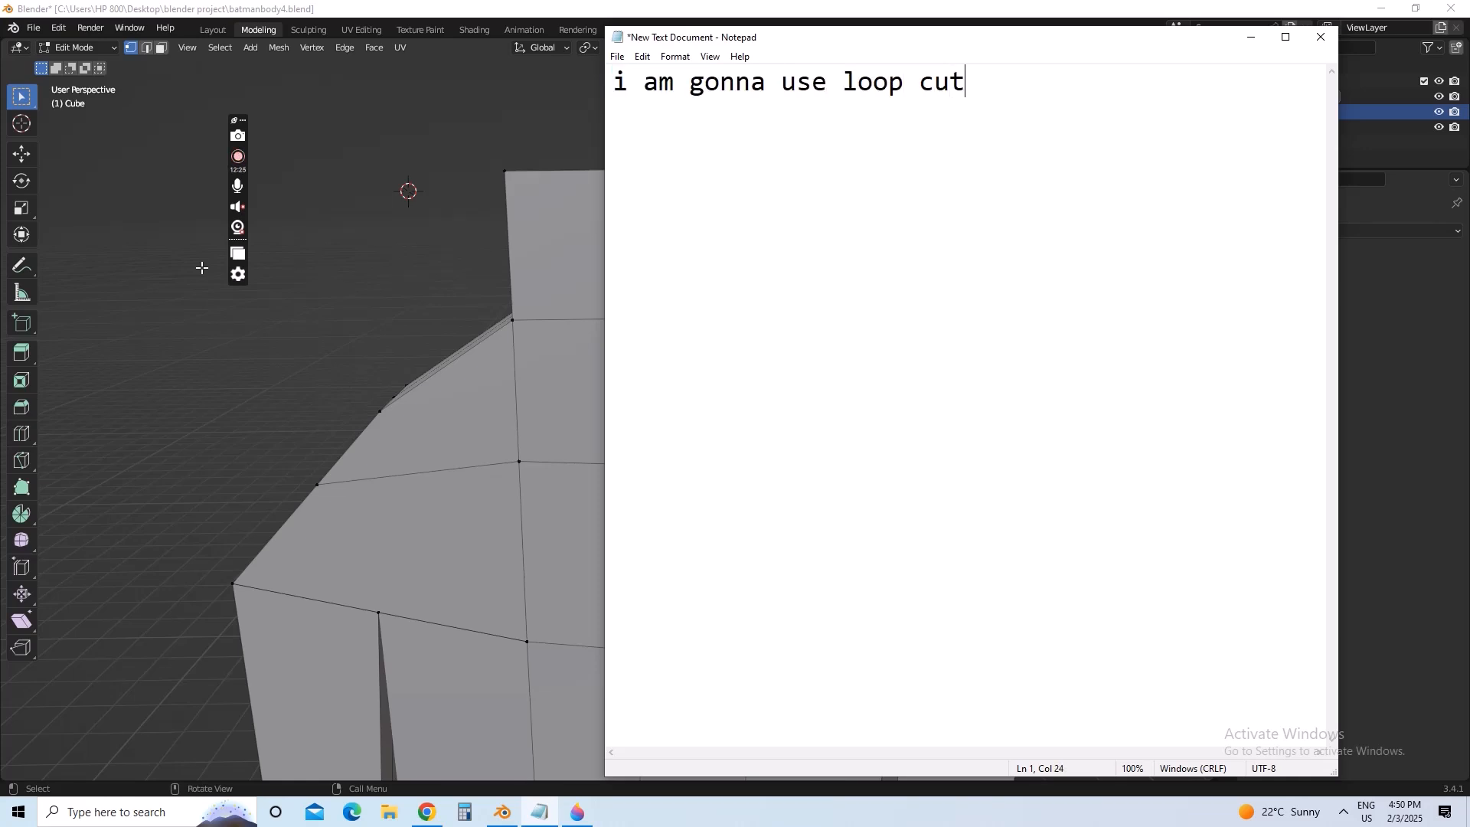
pyautogui.click(1251, 37)
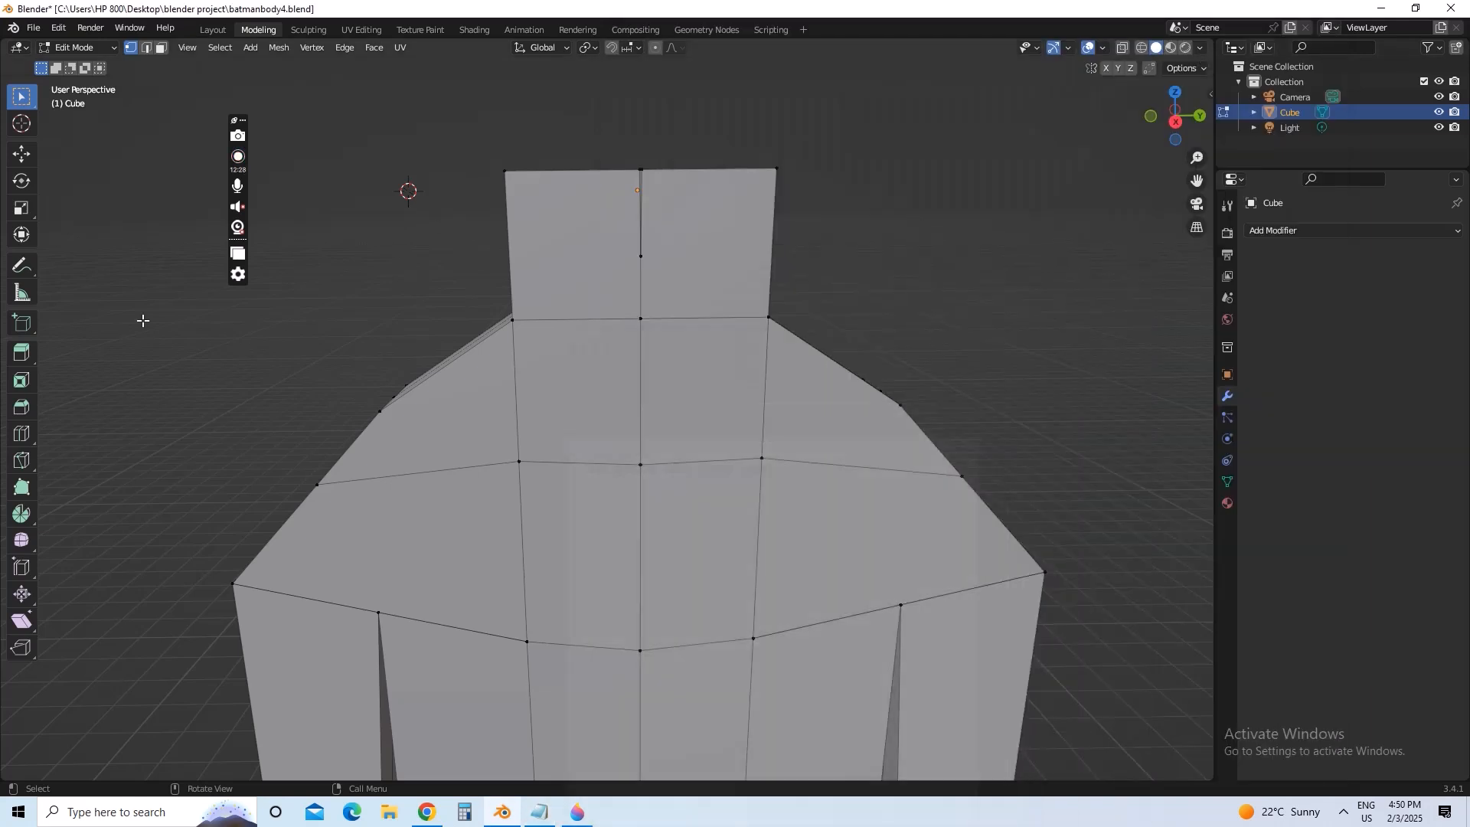
pyautogui.click(21, 433)
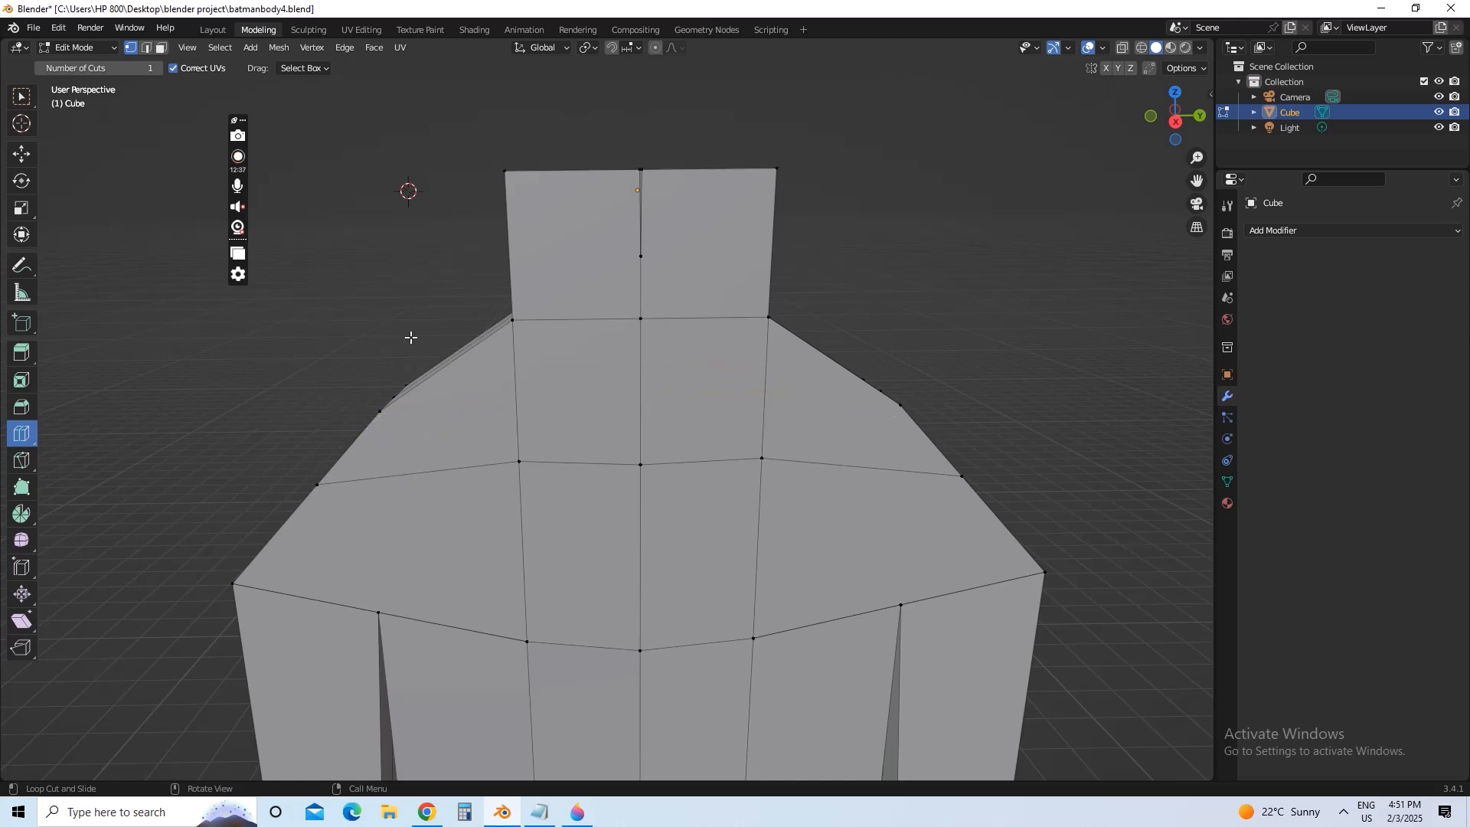
pyautogui.click(238, 156)
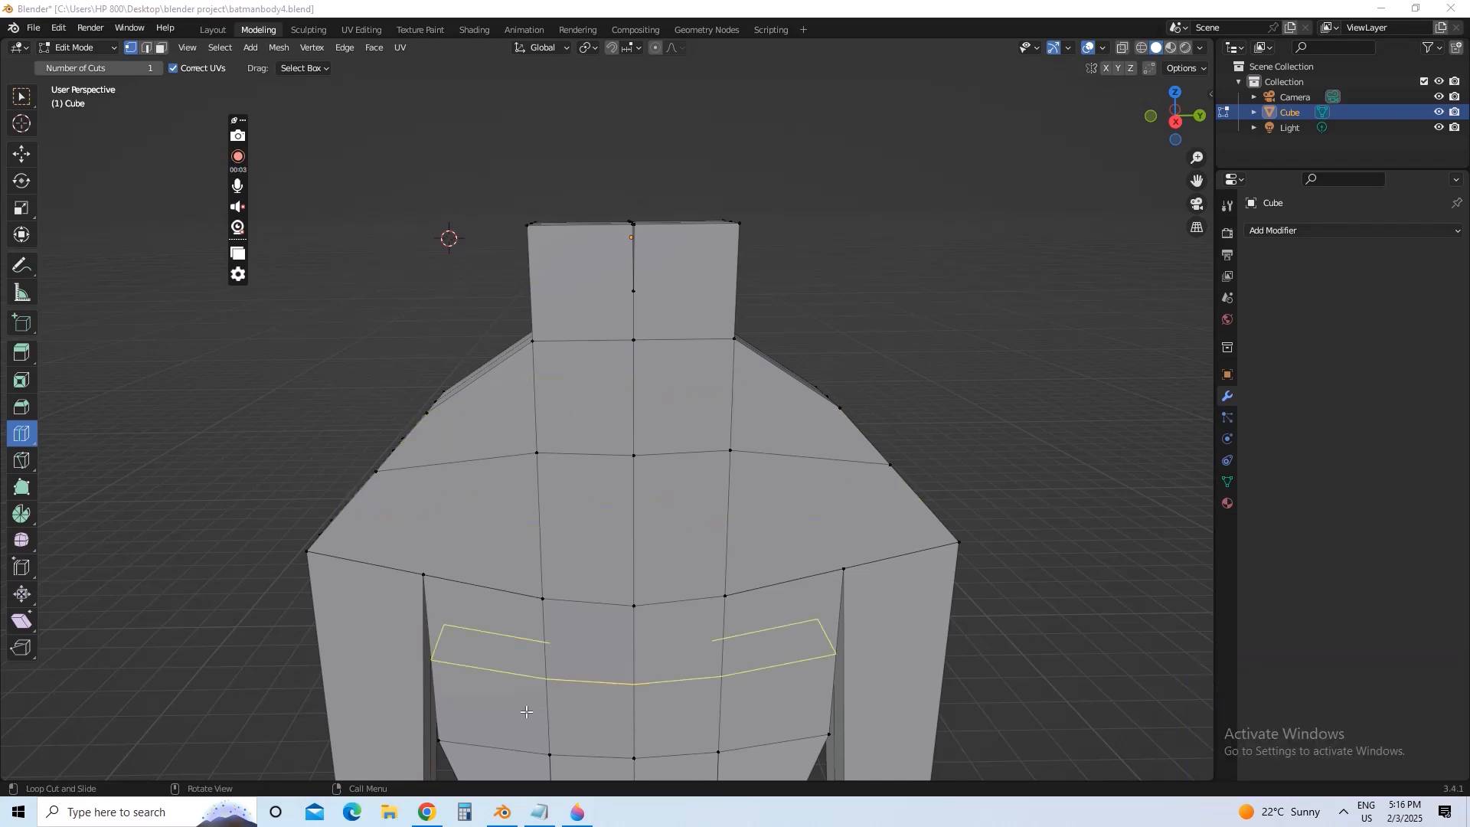
pyautogui.click(540, 813)
pyautogui.click(541, 813)
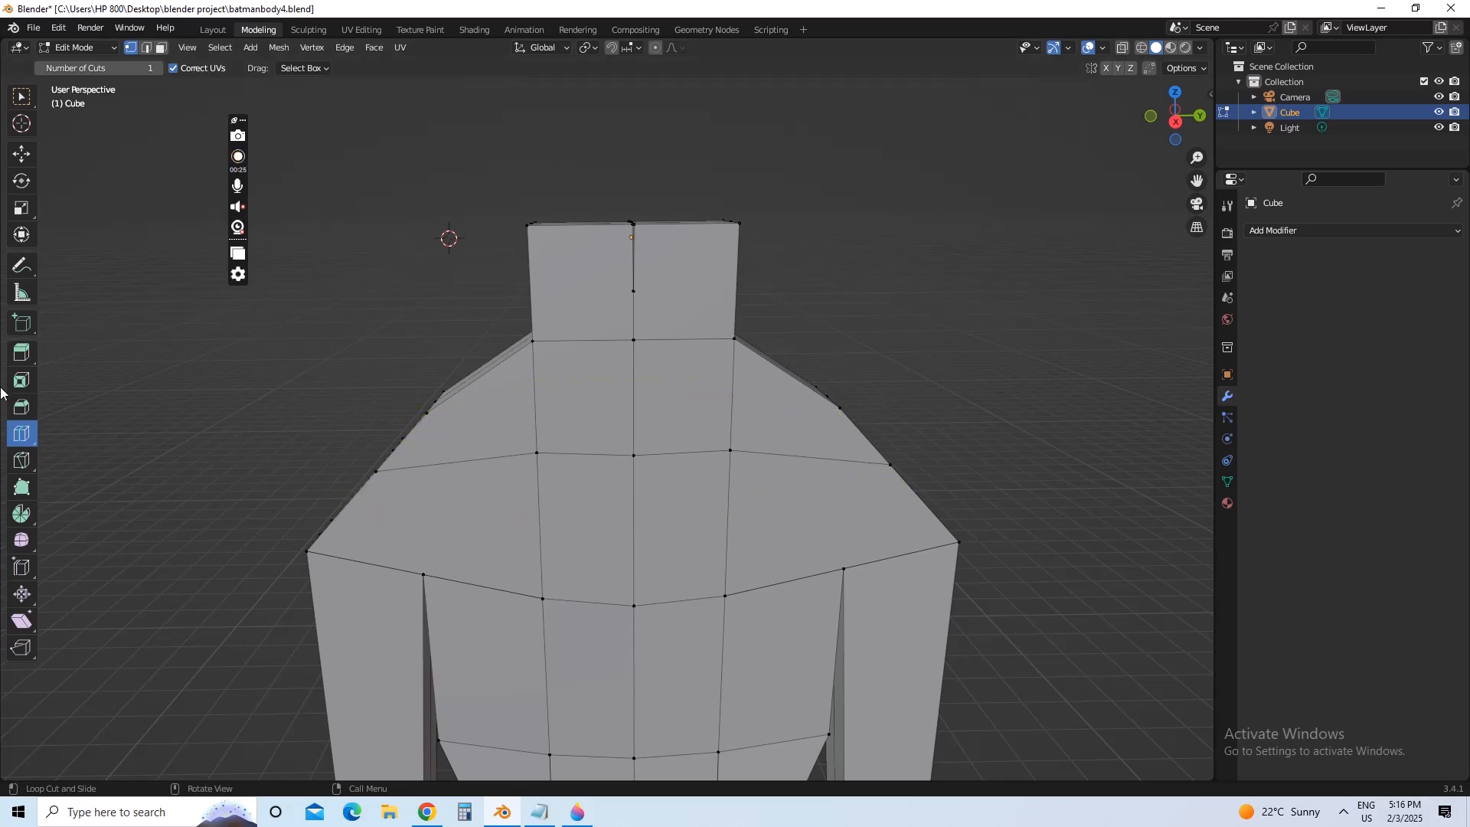
# - Recheck the centre vertices of the upper chest and the neck's base for duplicates using cancelled moves with the Select Box tool active
pyautogui.click(22, 96)
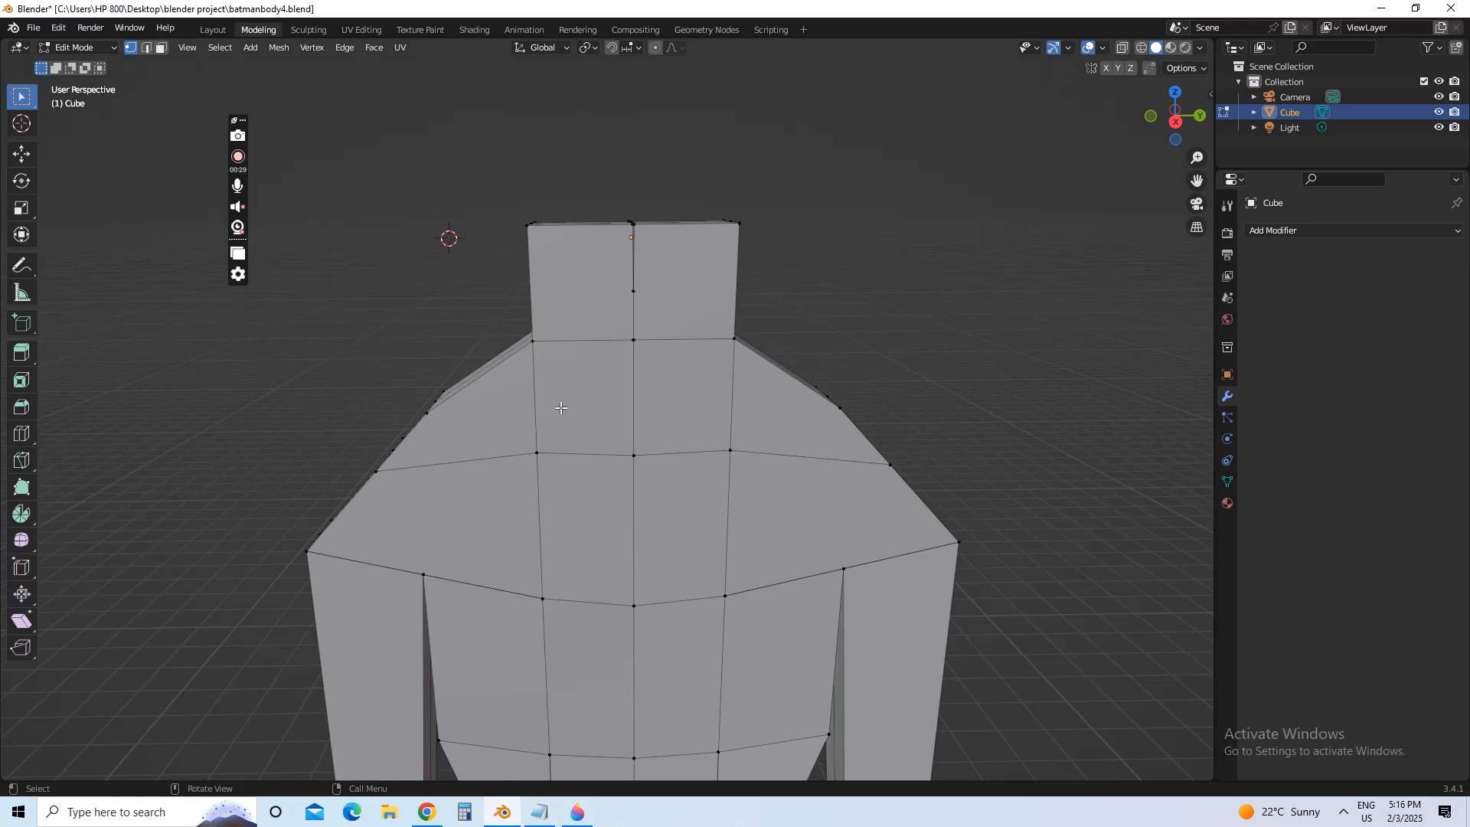
pyautogui.press('g')
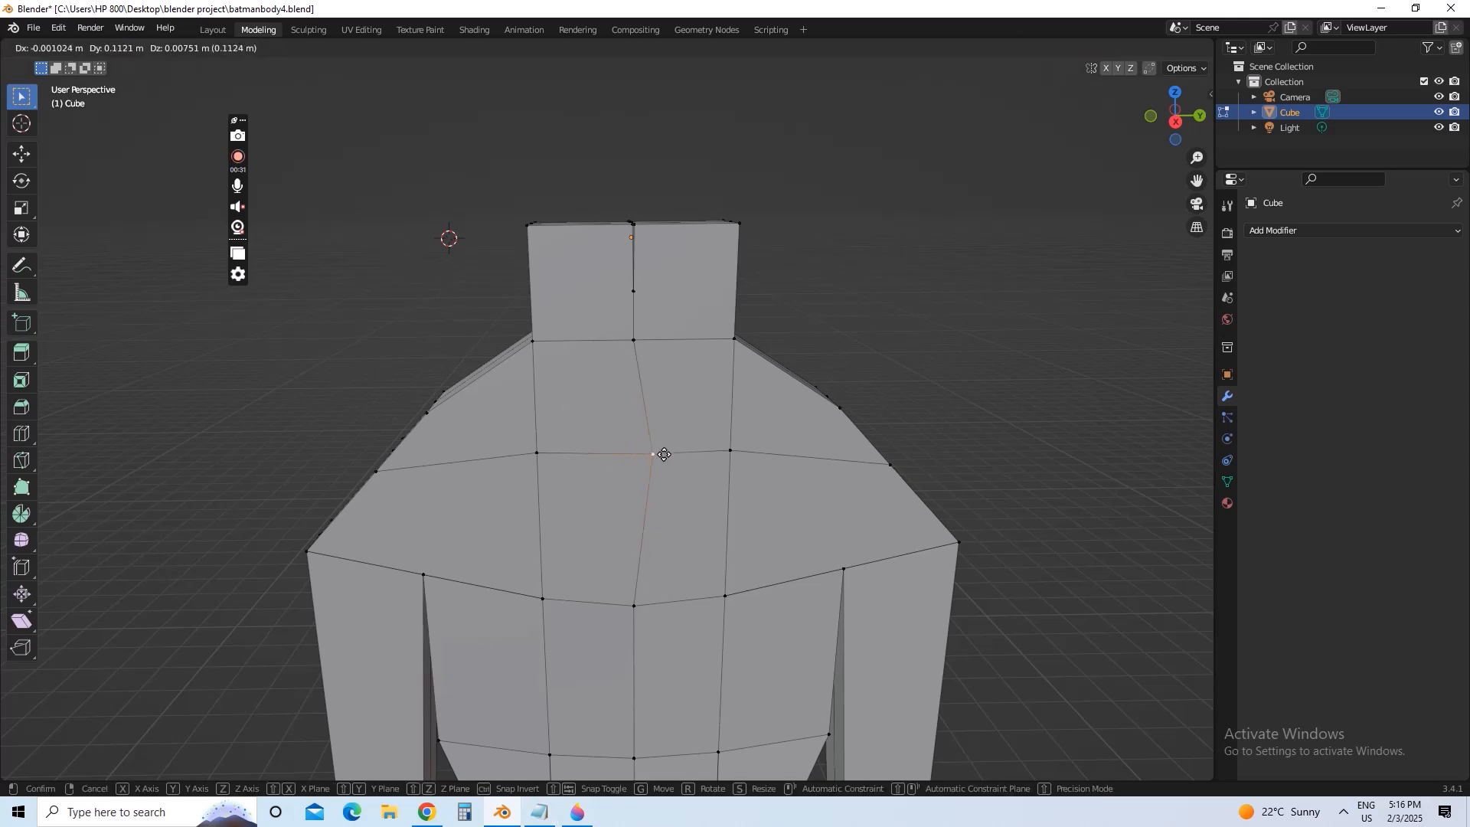
pyautogui.rightClick(615, 407)
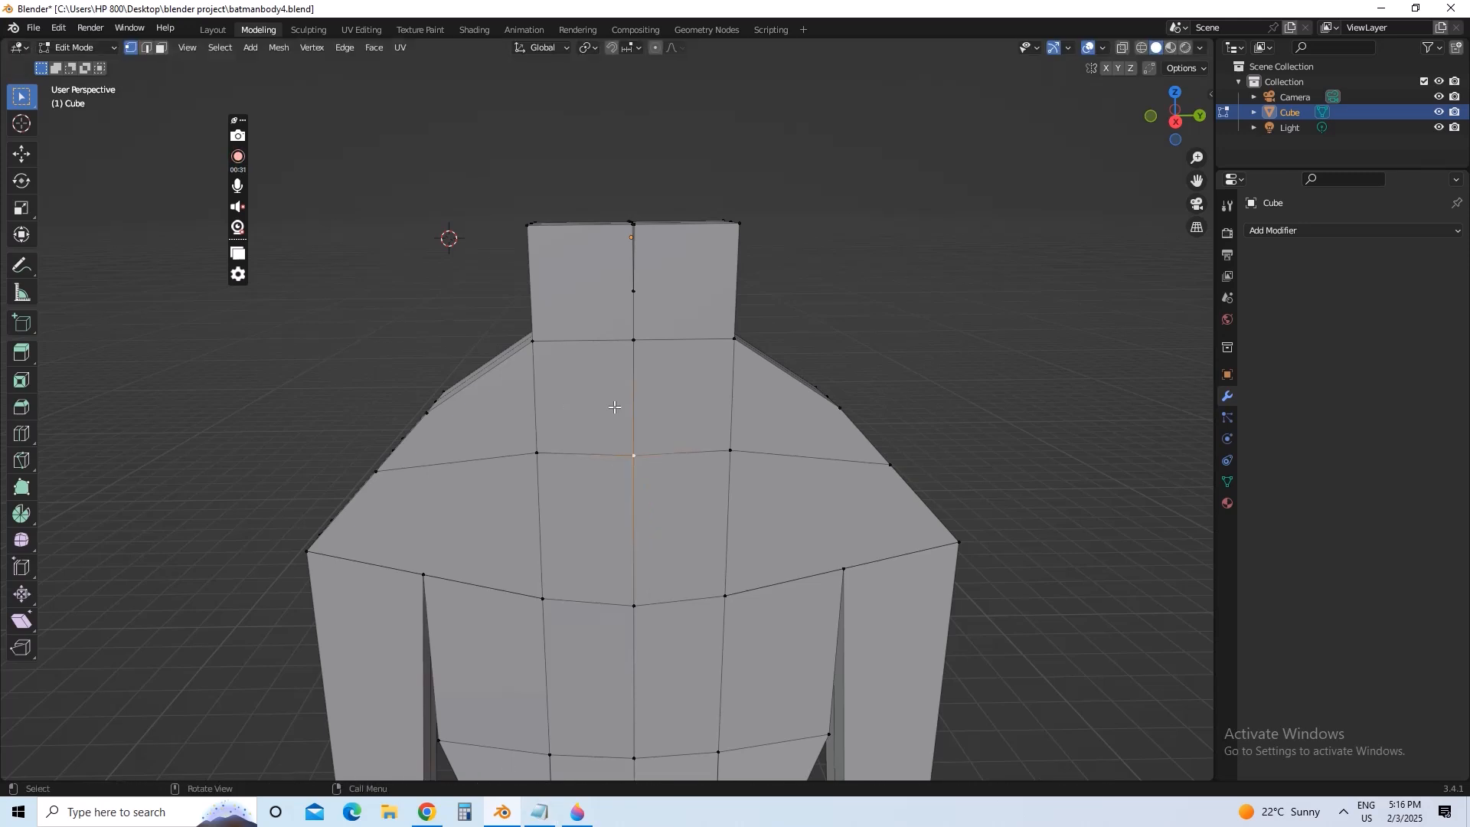
pyautogui.keyDown('shift'); pyautogui.click(533, 343); pyautogui.keyUp('shift')
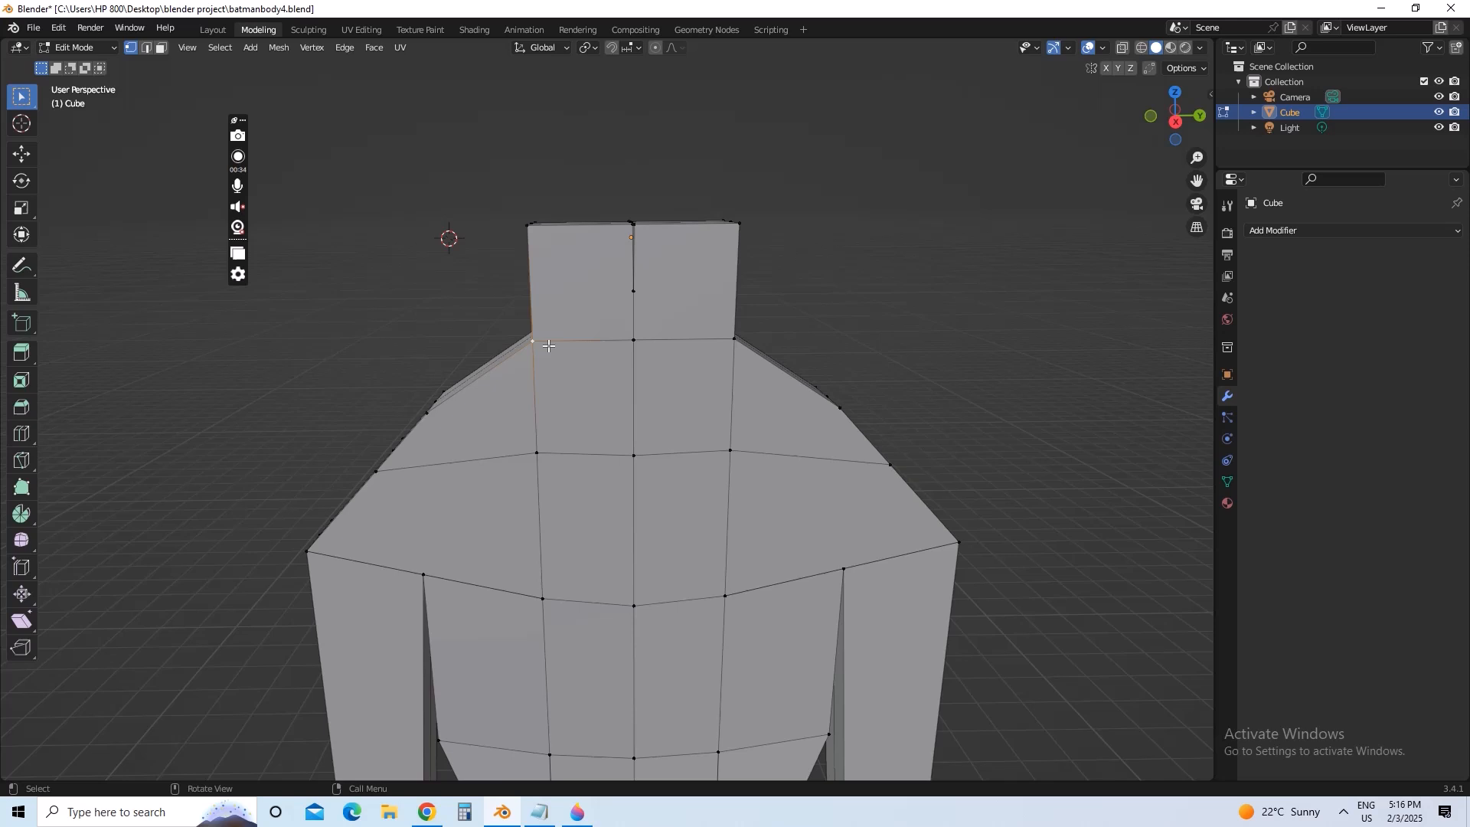
pyautogui.click(536, 453)
pyautogui.click(633, 336)
pyautogui.press('g')
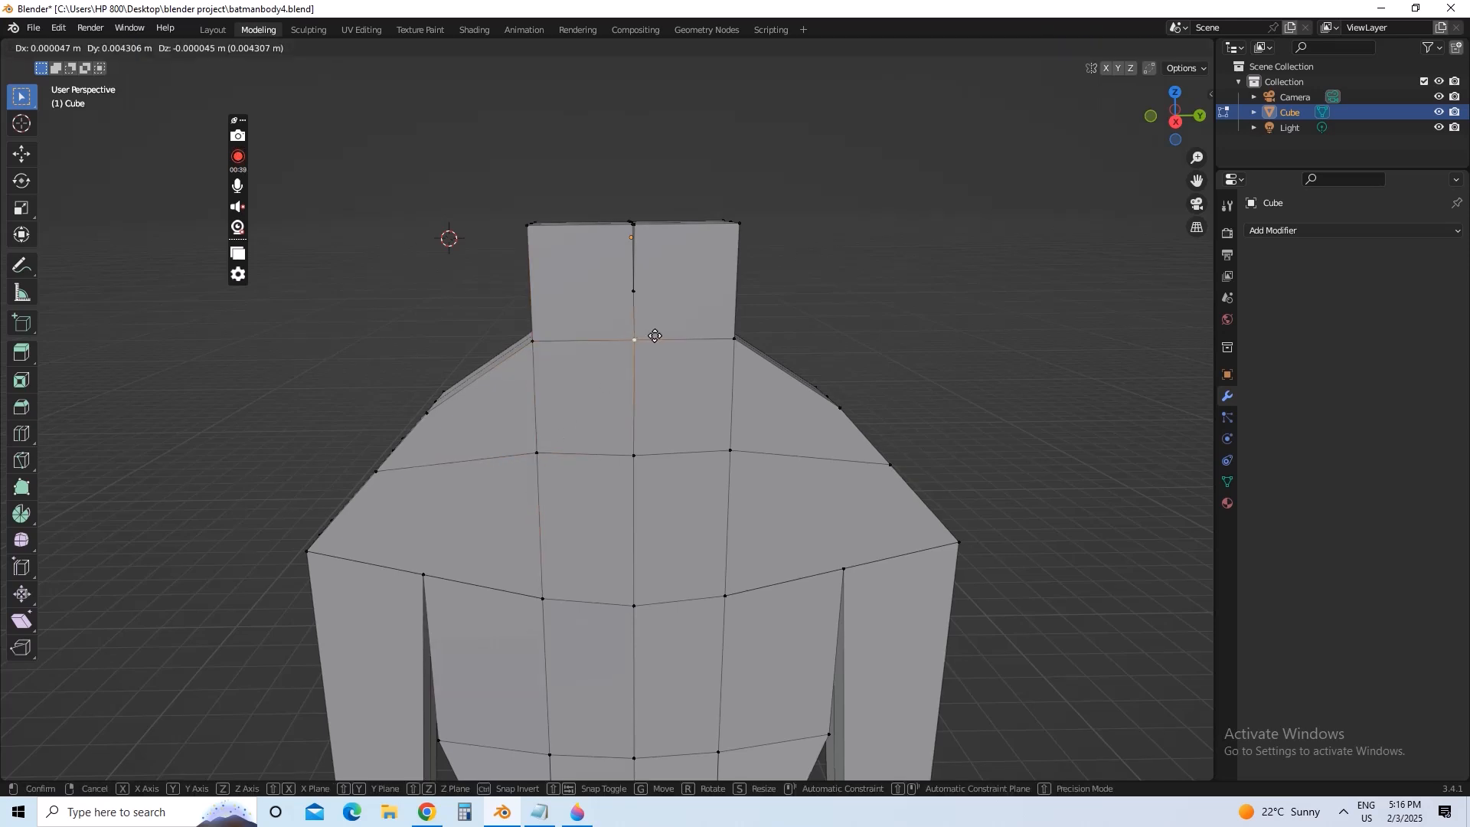
pyautogui.rightClick(665, 340)
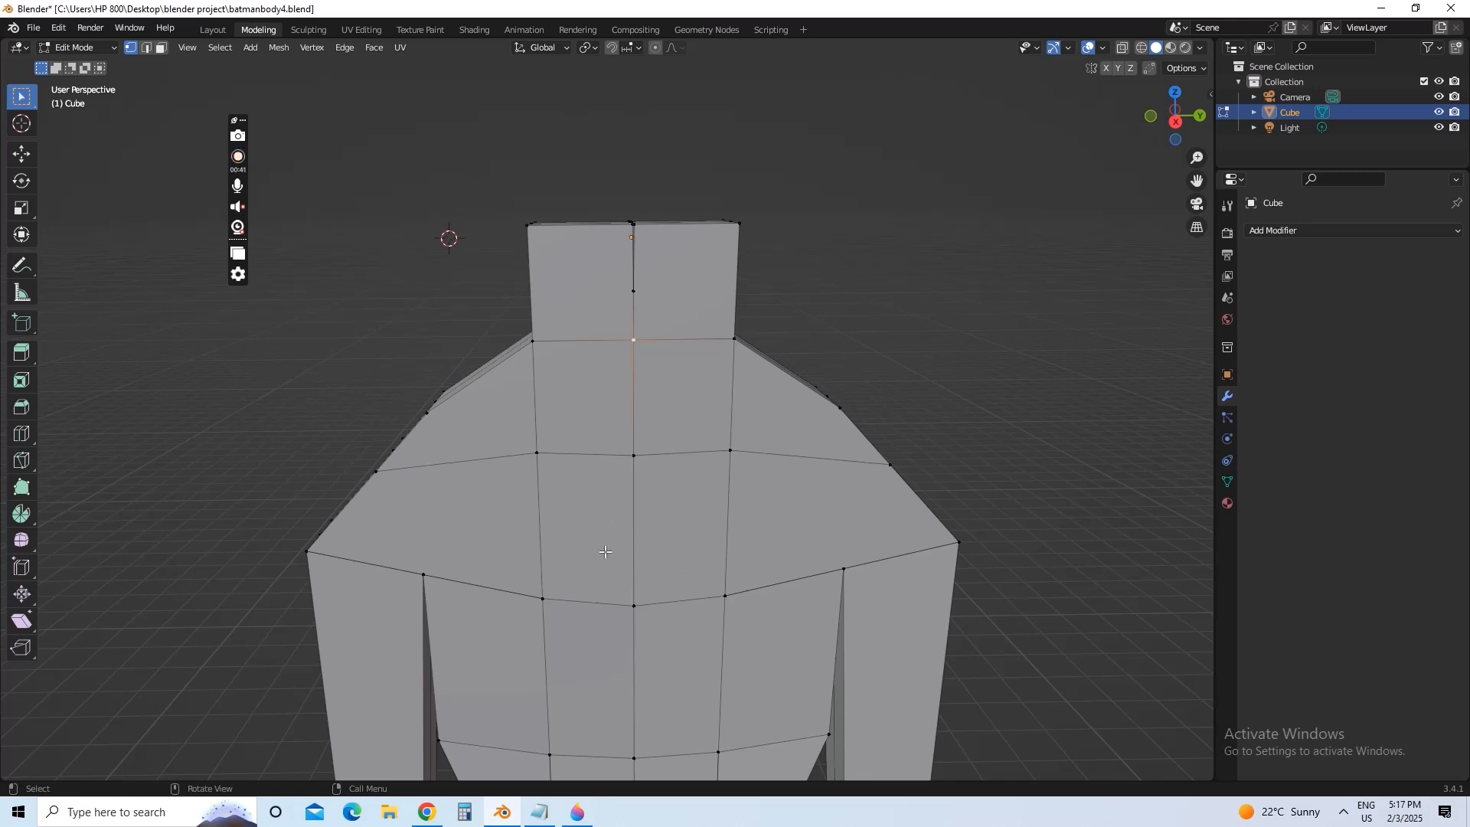
# - Replace the Notepad note with "ok the loop cut line is missing somewhere" and minimize it to return to the Blender model
pyautogui.click(534, 807)
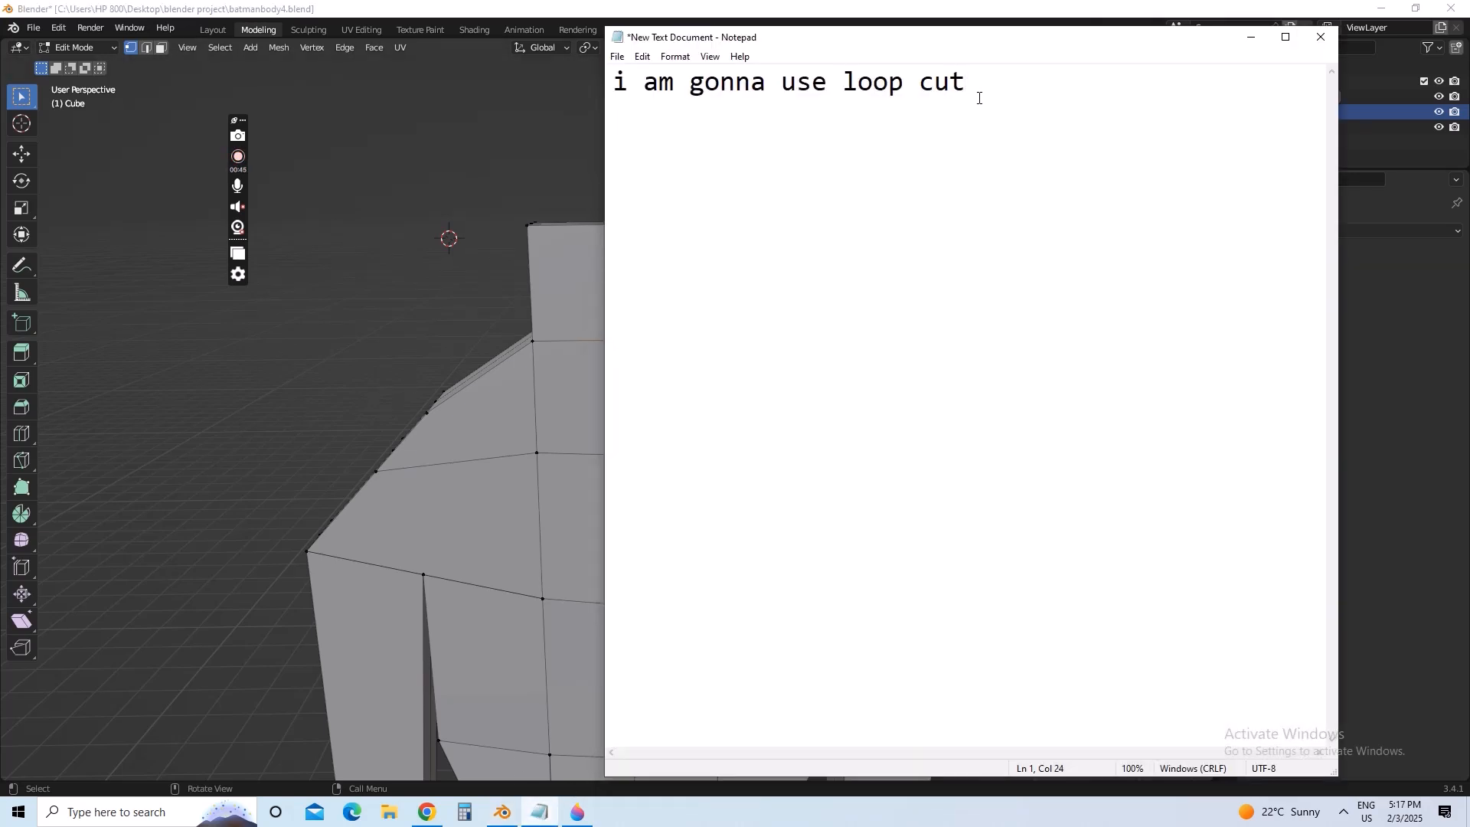
pyautogui.hotkey('ctrl', 'a')
pyautogui.write('ok th')
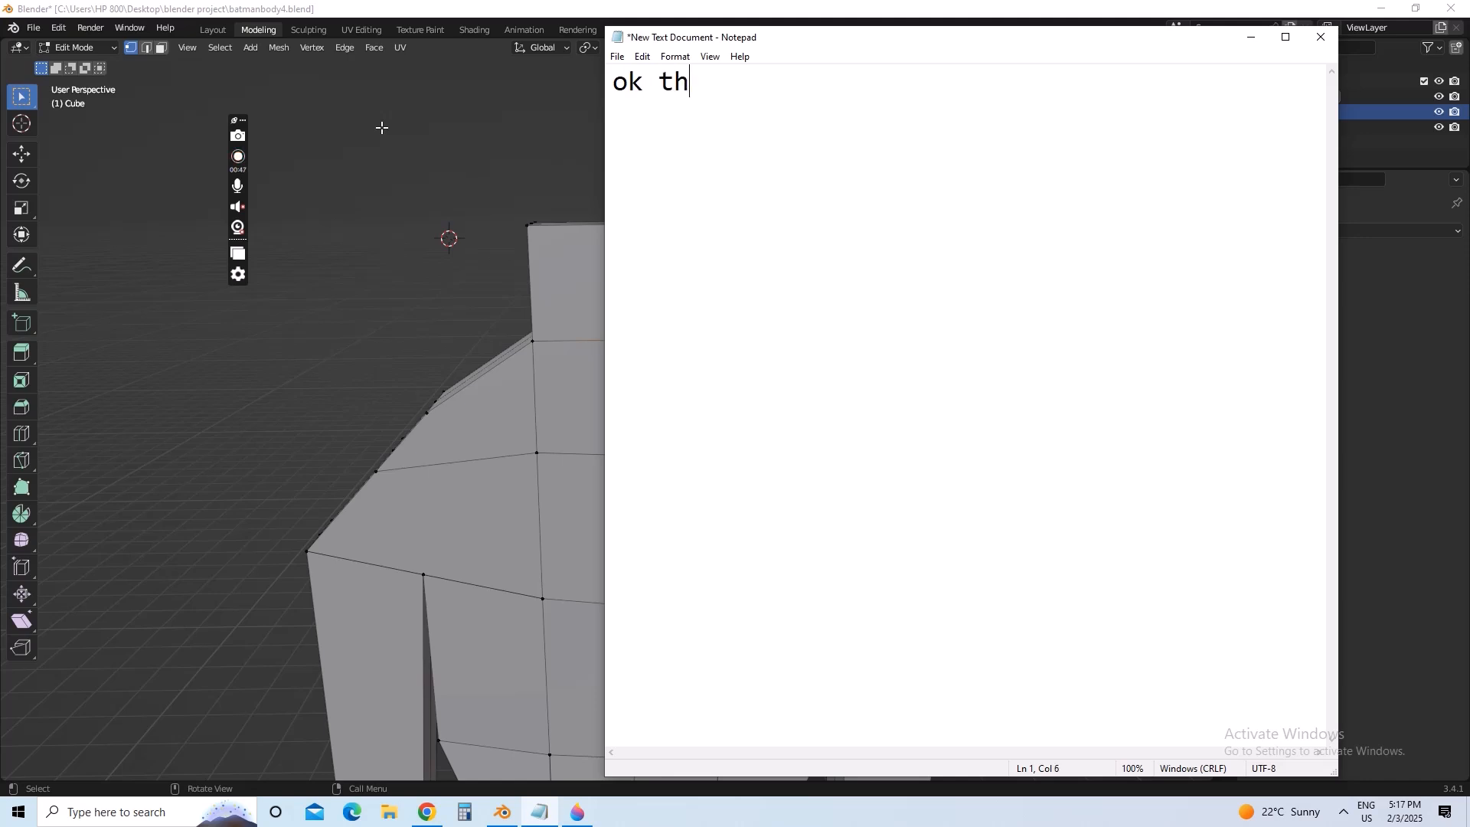
pyautogui.write('e loop cut')
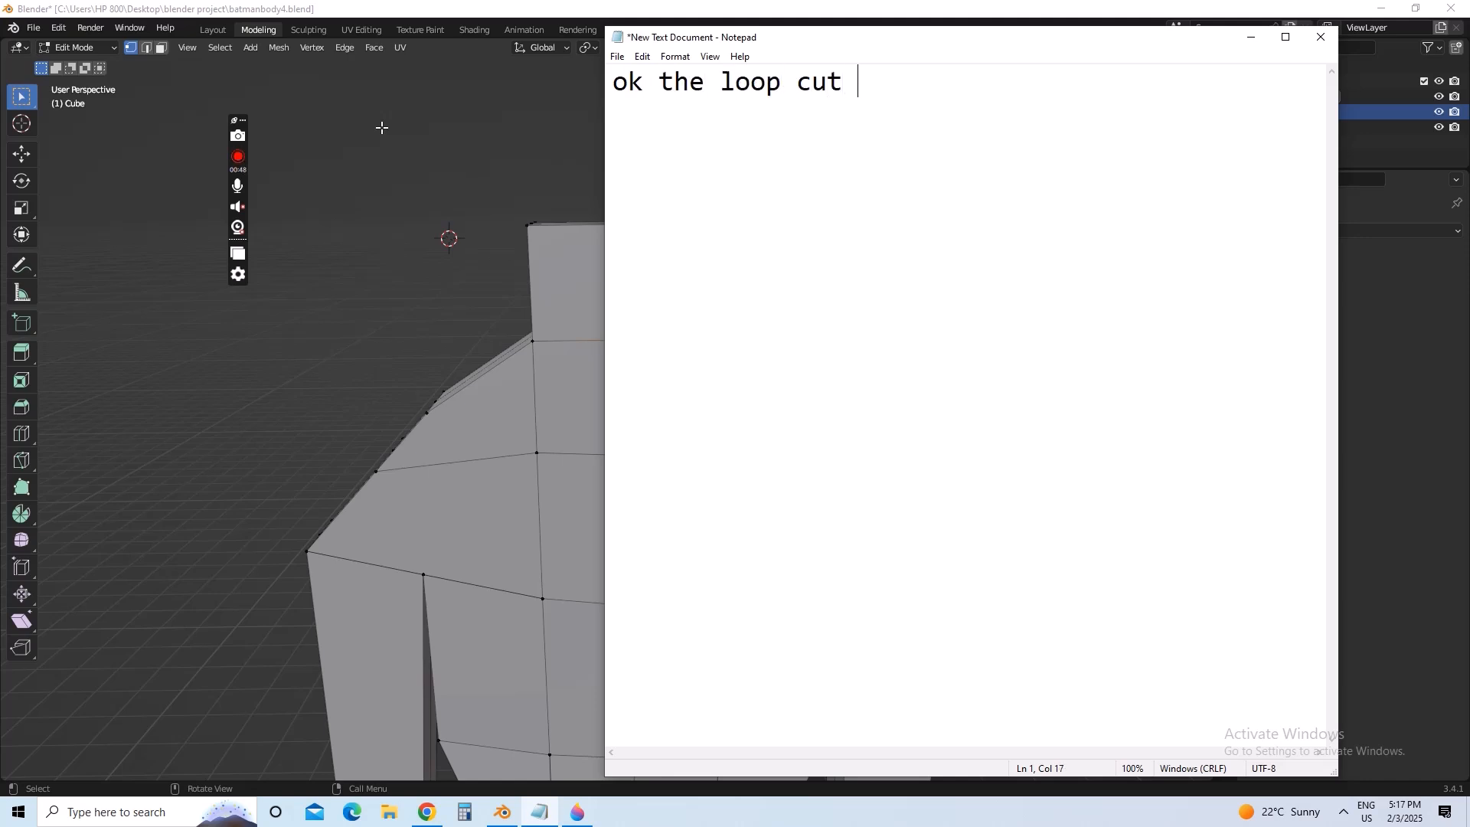
pyautogui.write(' line is missi')
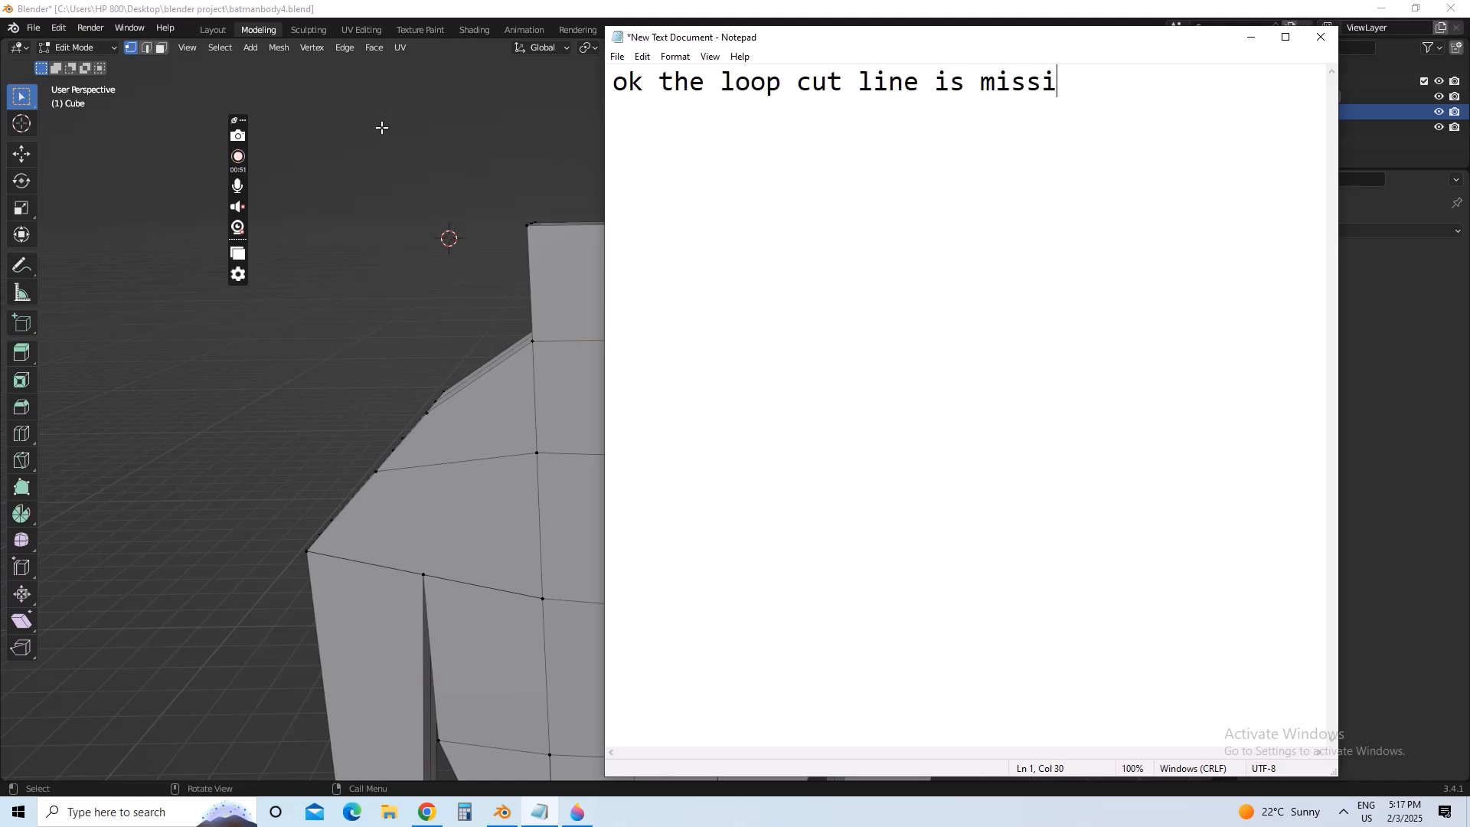
pyautogui.write('ng some')
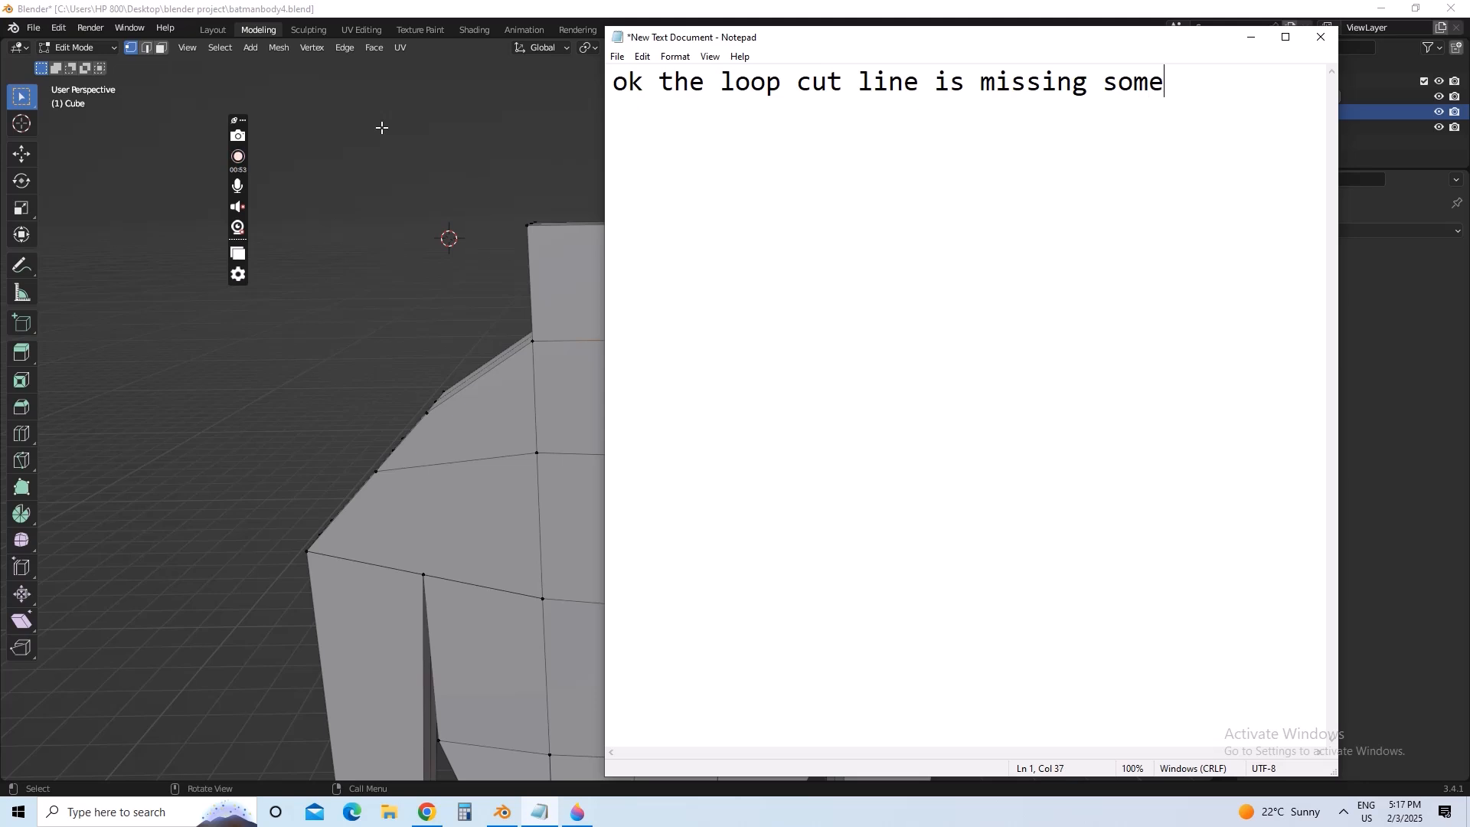
pyautogui.write('where')
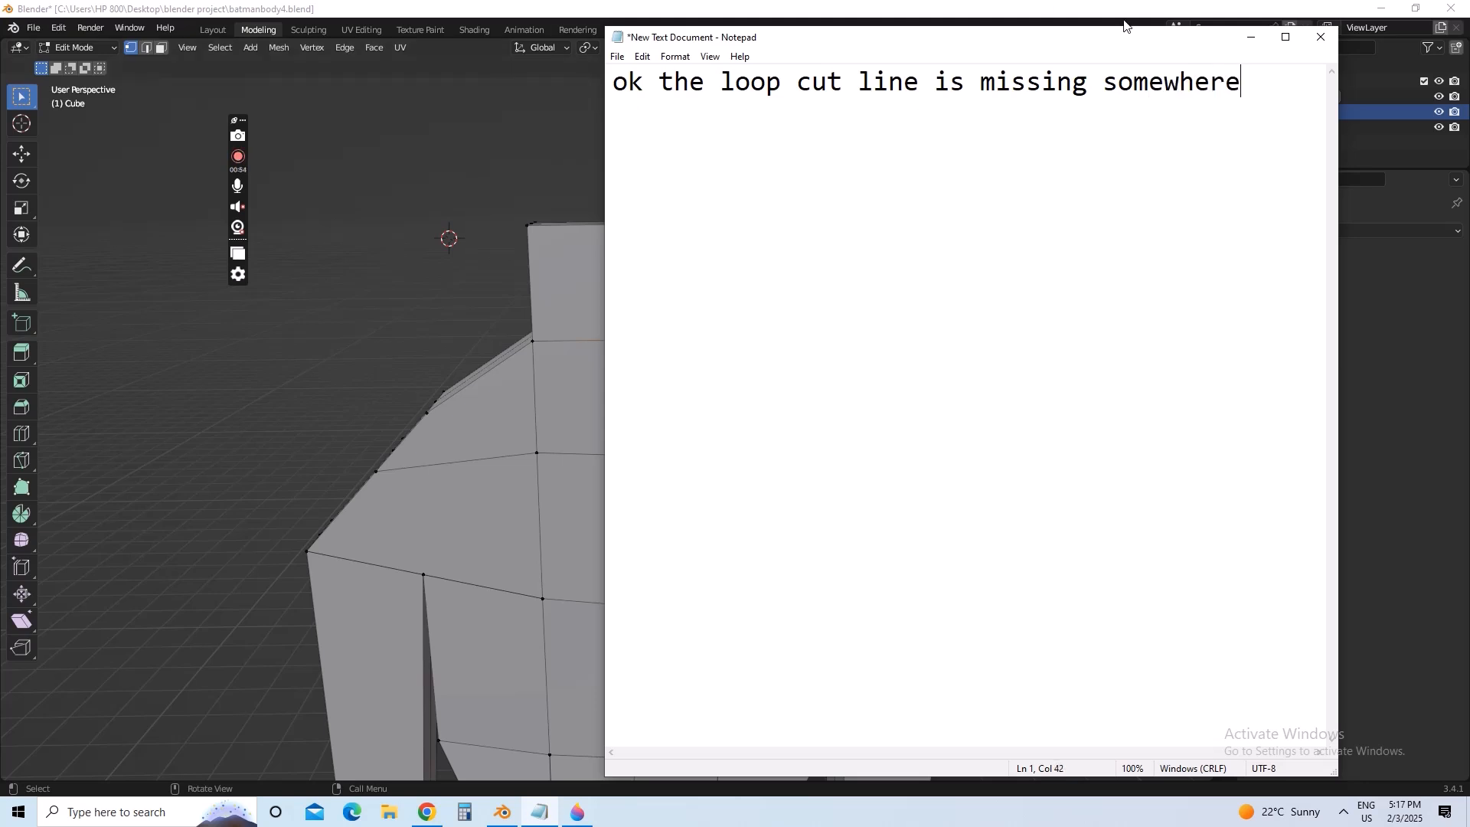
pyautogui.click(1252, 37)
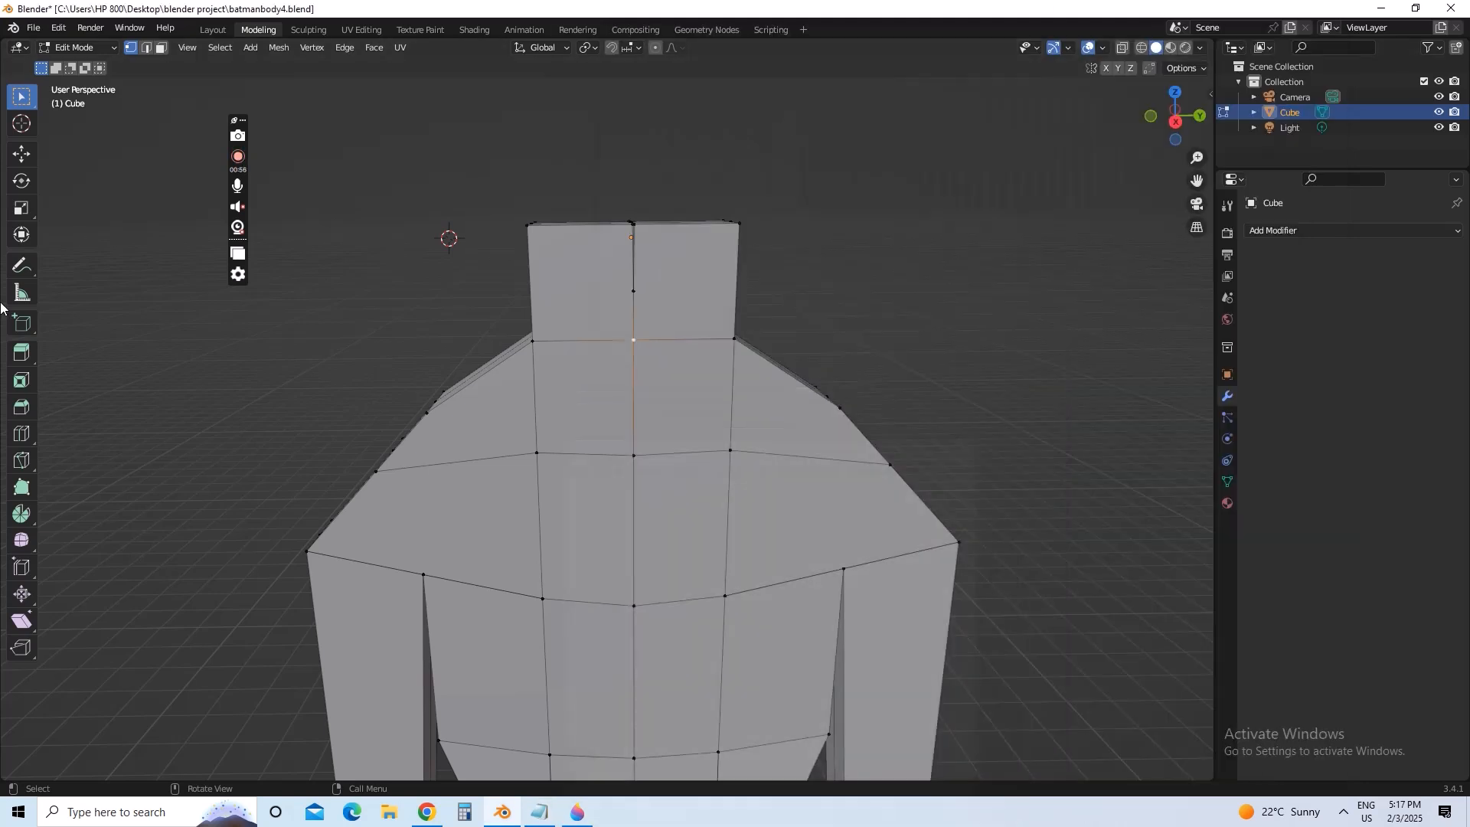
# - Preview Loop Cut lines across the upper chest and shoulders from several angles, and return to the Select Box tool
pyautogui.click(22, 433)
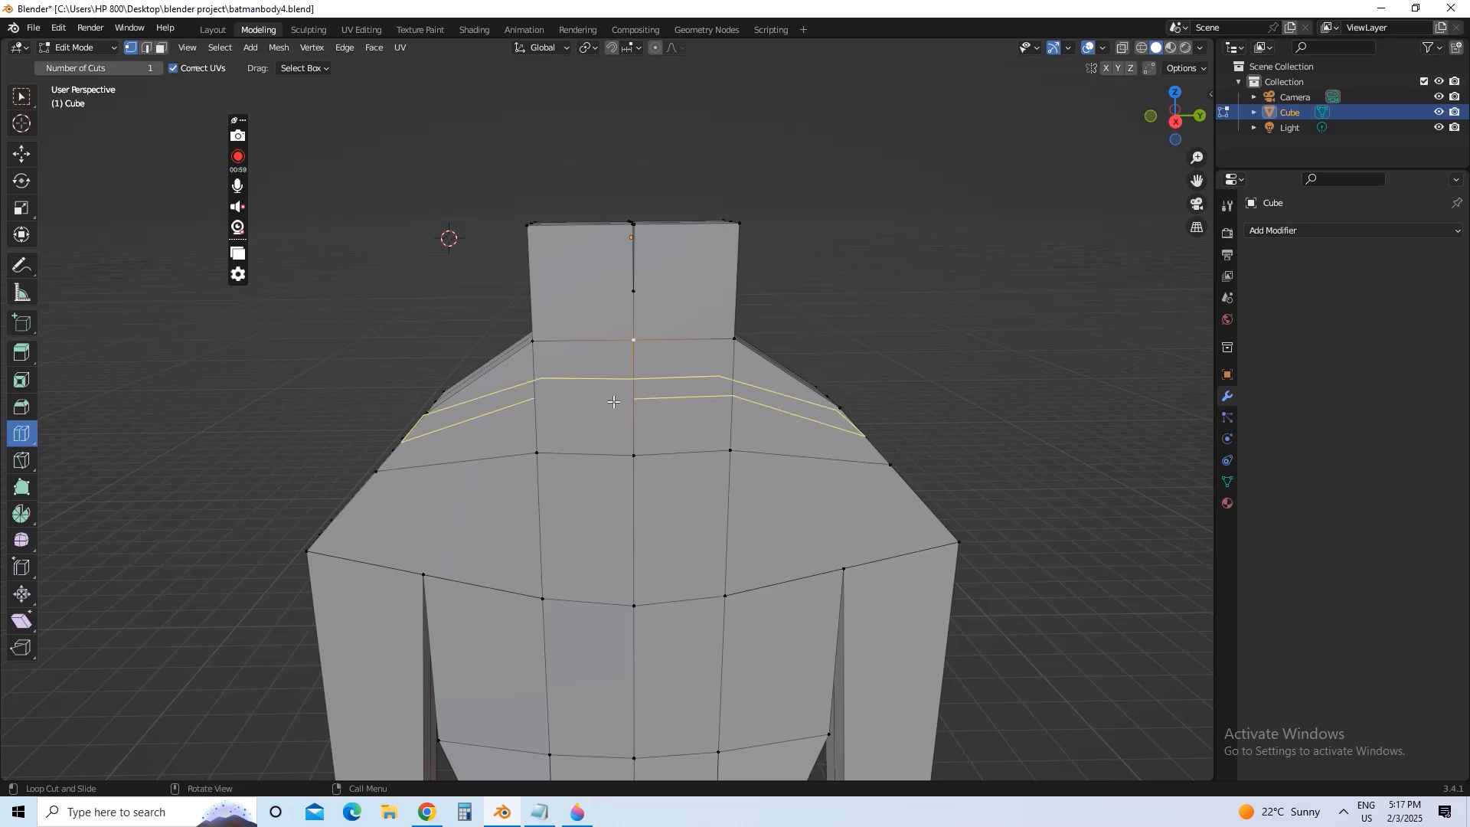
pyautogui.moveTo(622, 402); pyautogui.dragTo(489, 417, button='middle')
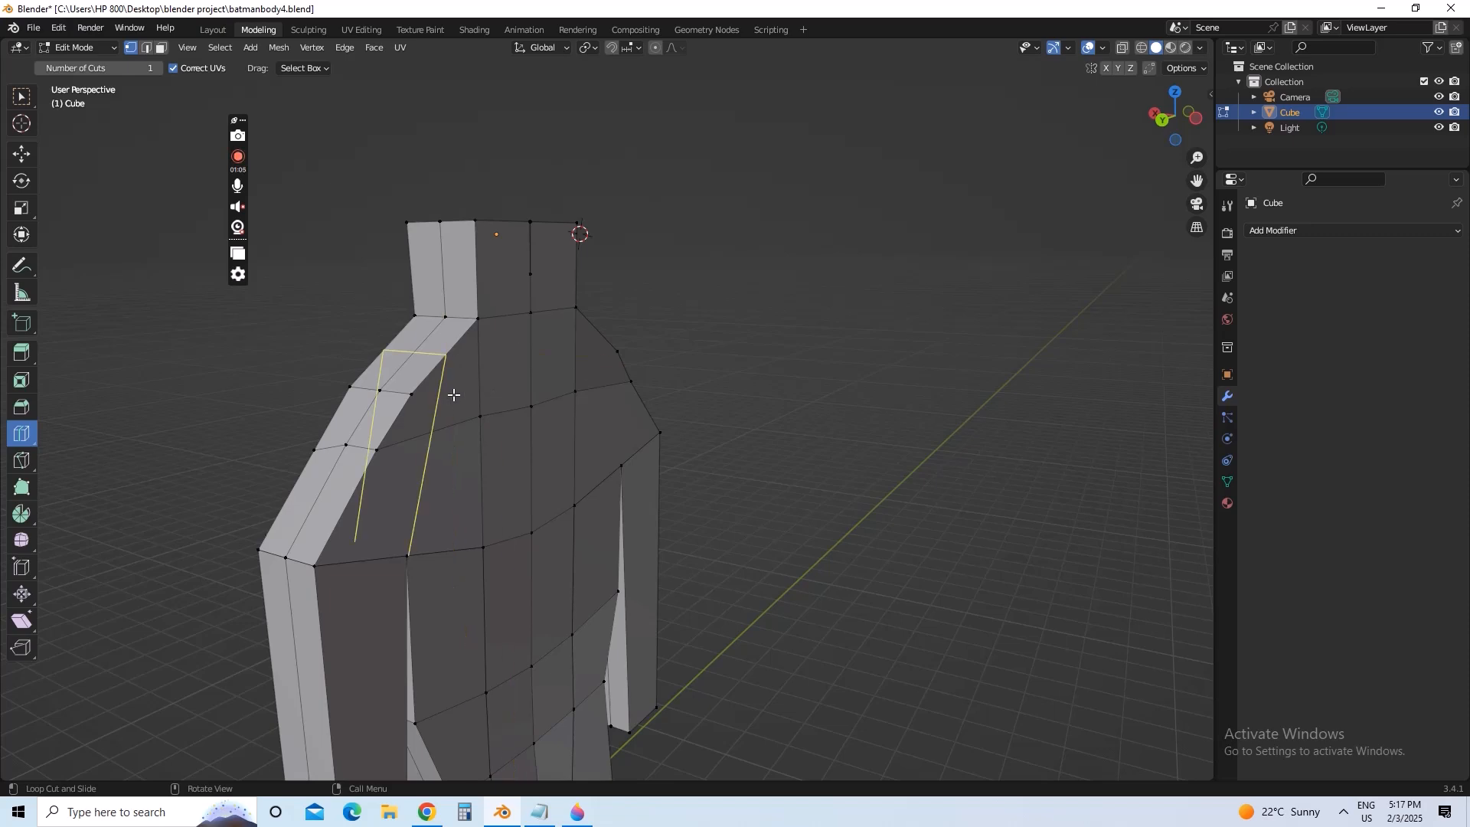
pyautogui.moveTo(482, 381); pyautogui.dragTo(728, 381, button='middle')
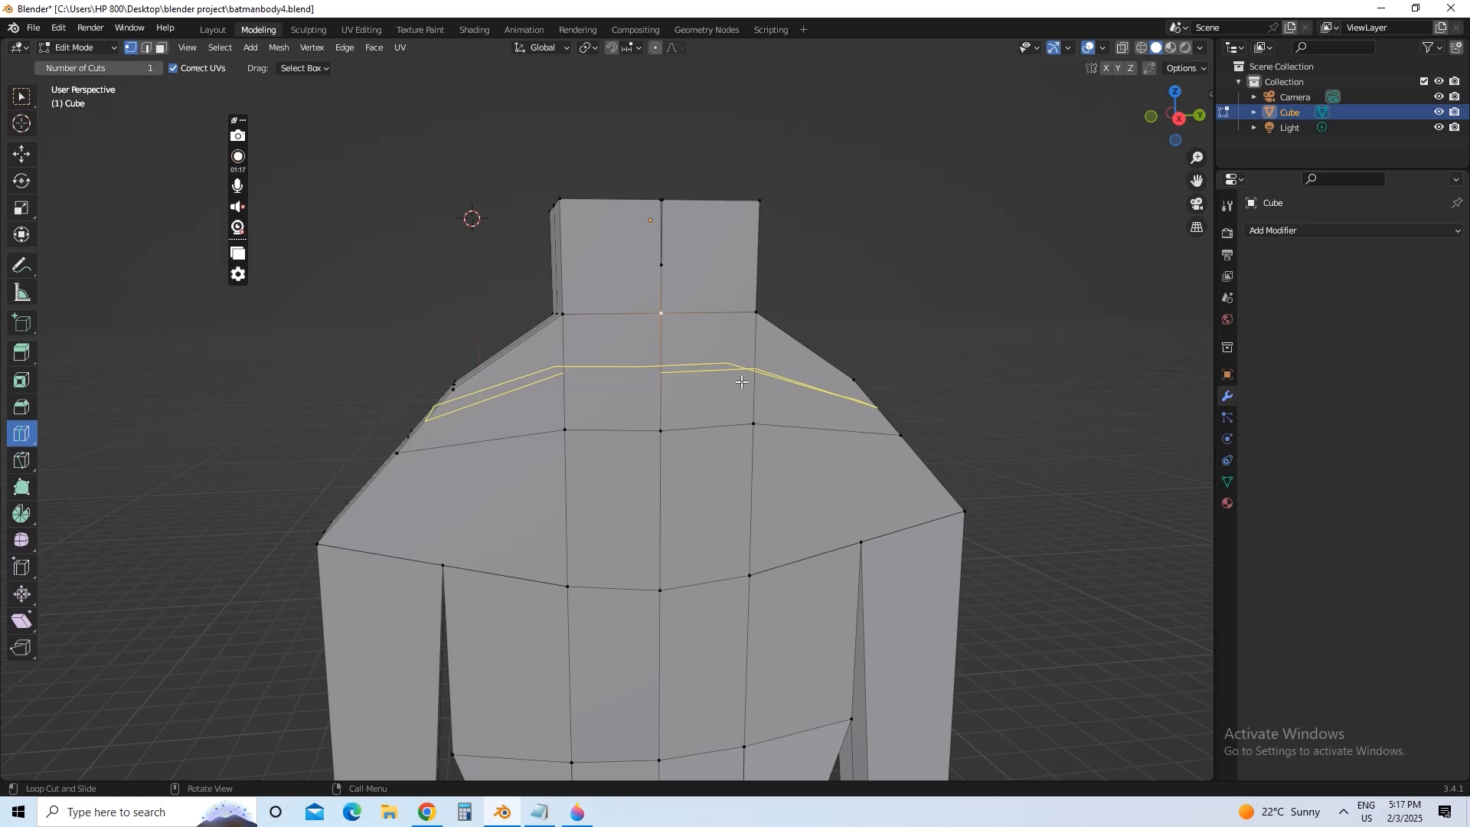
pyautogui.click(19, 94)
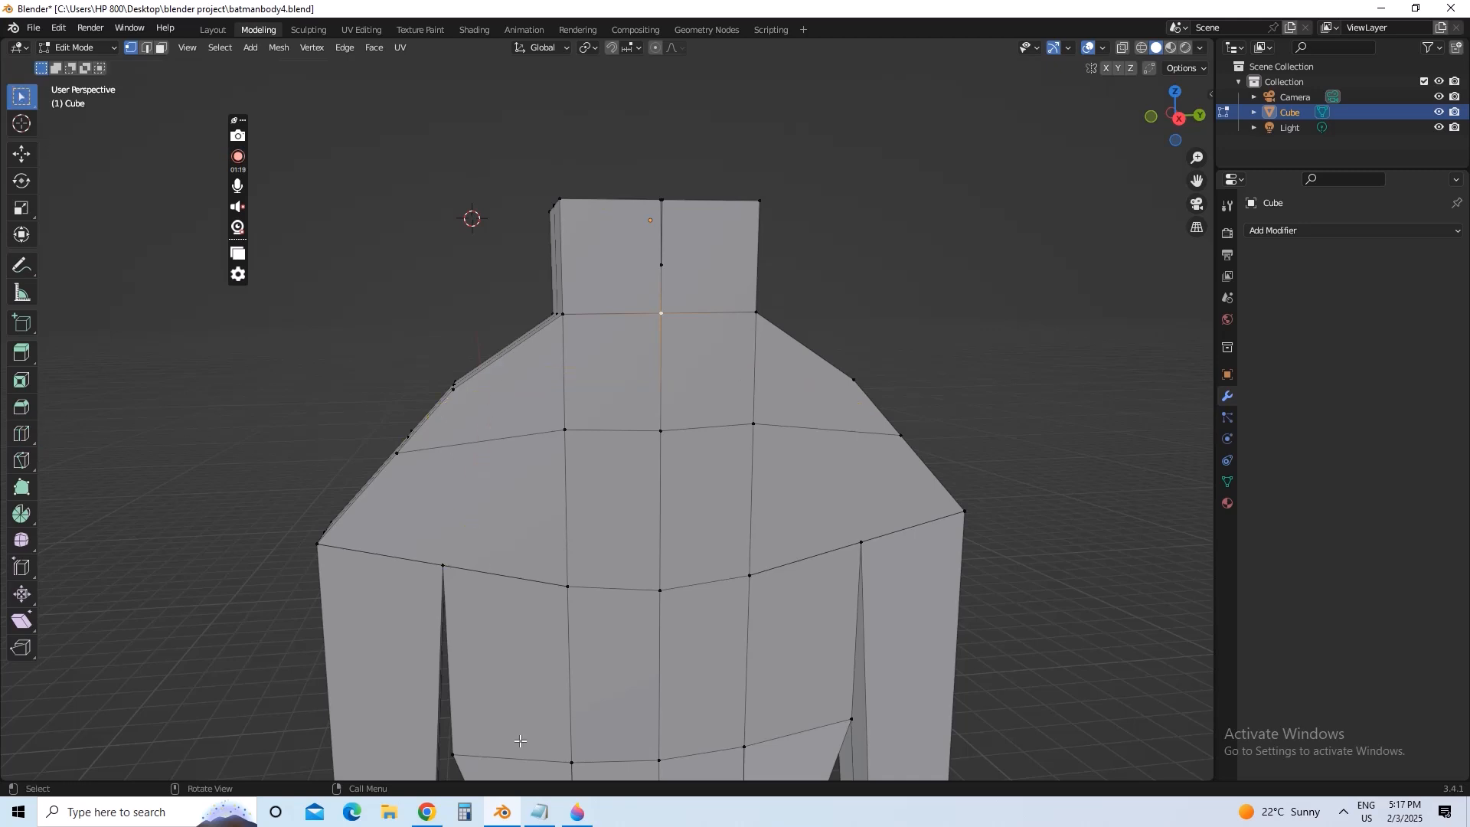
# - Replace the Notepad note with "ok let us select two faces and split them" and minimize it to return to the Blender model
pyautogui.click(540, 811)
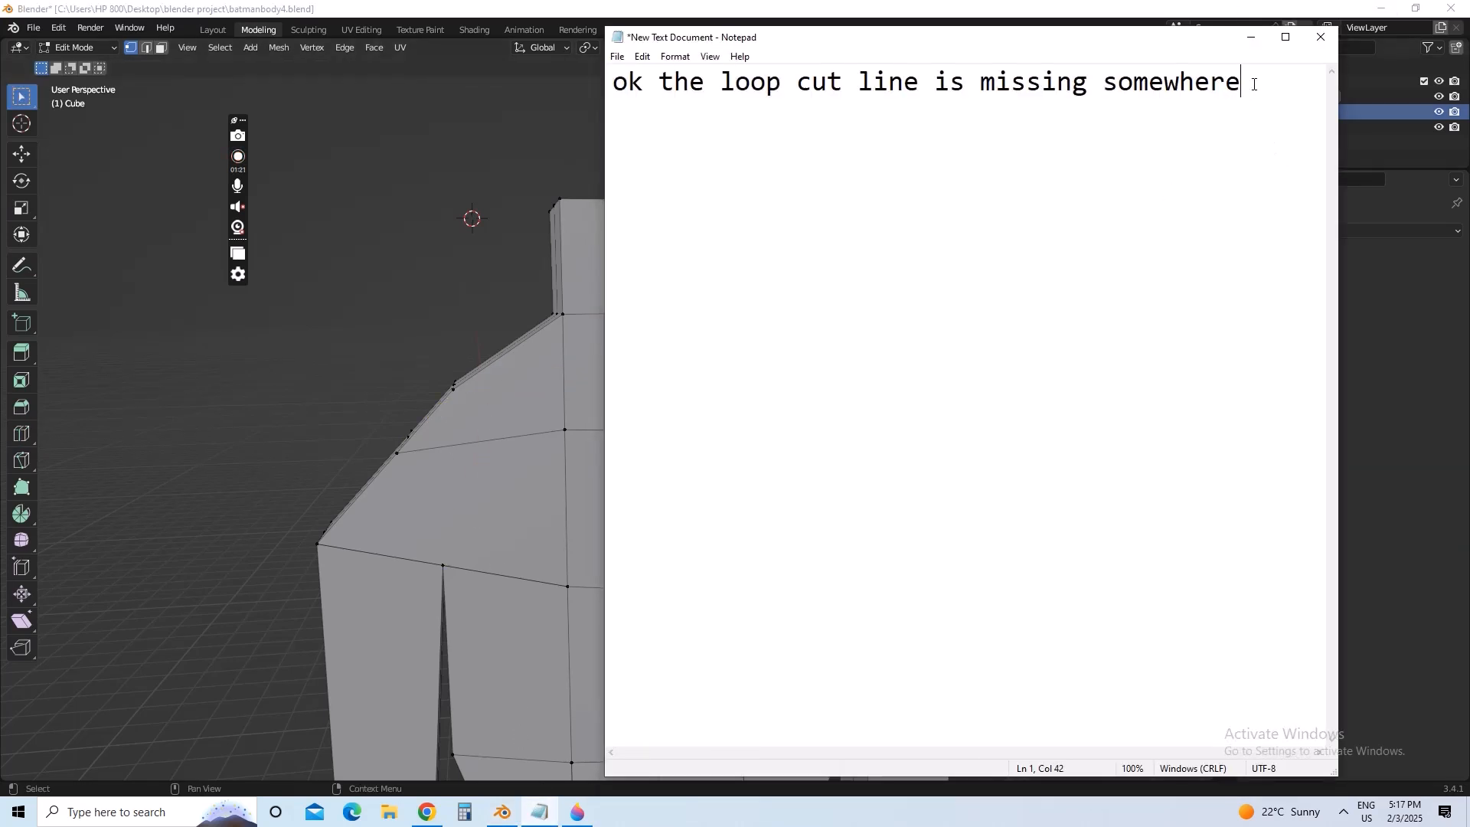
pyautogui.moveTo(1253, 84); pyautogui.dragTo(274, 199)
pyautogui.write('ok le')
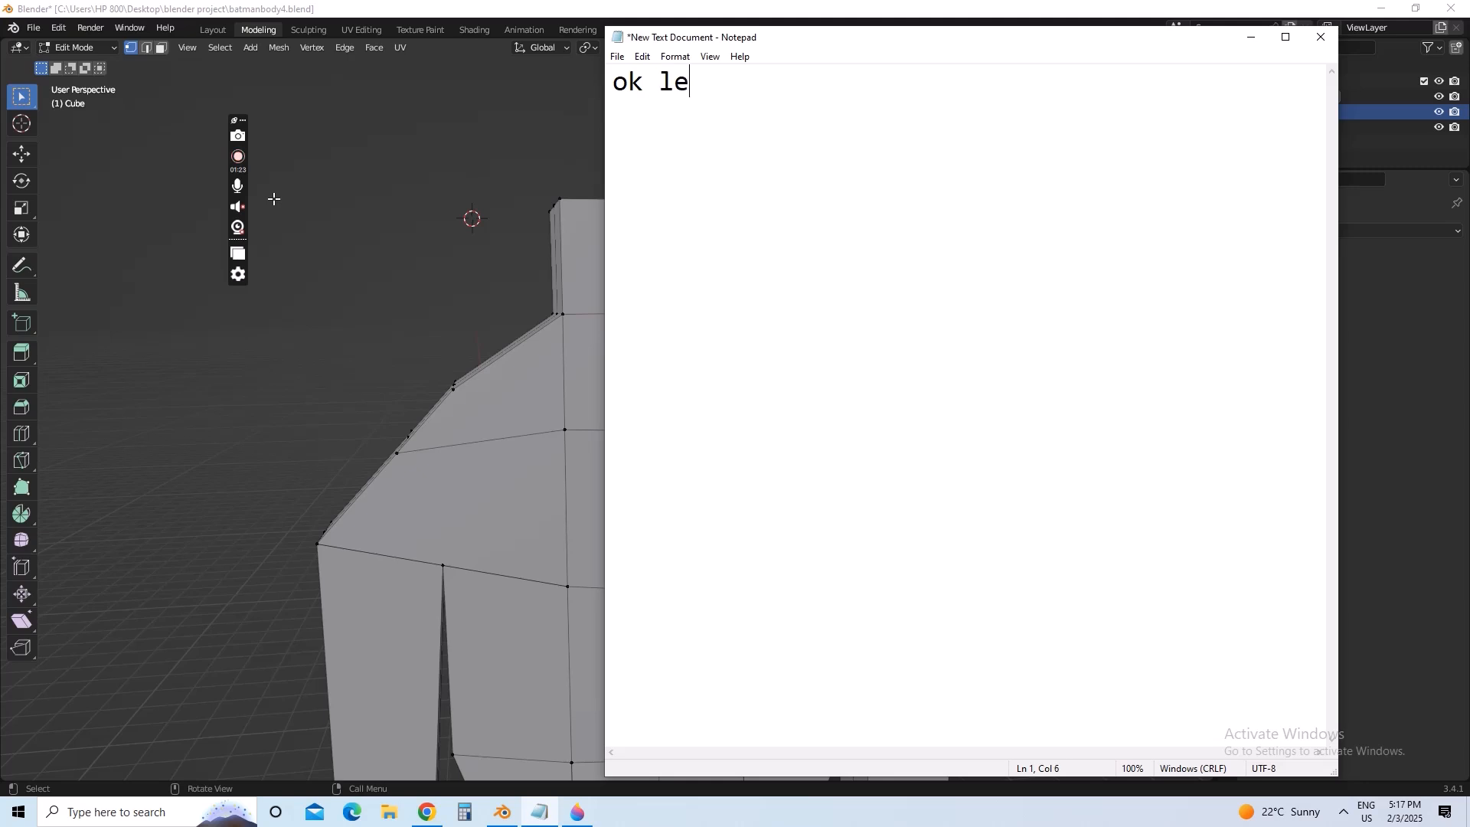
pyautogui.write('t us sele')
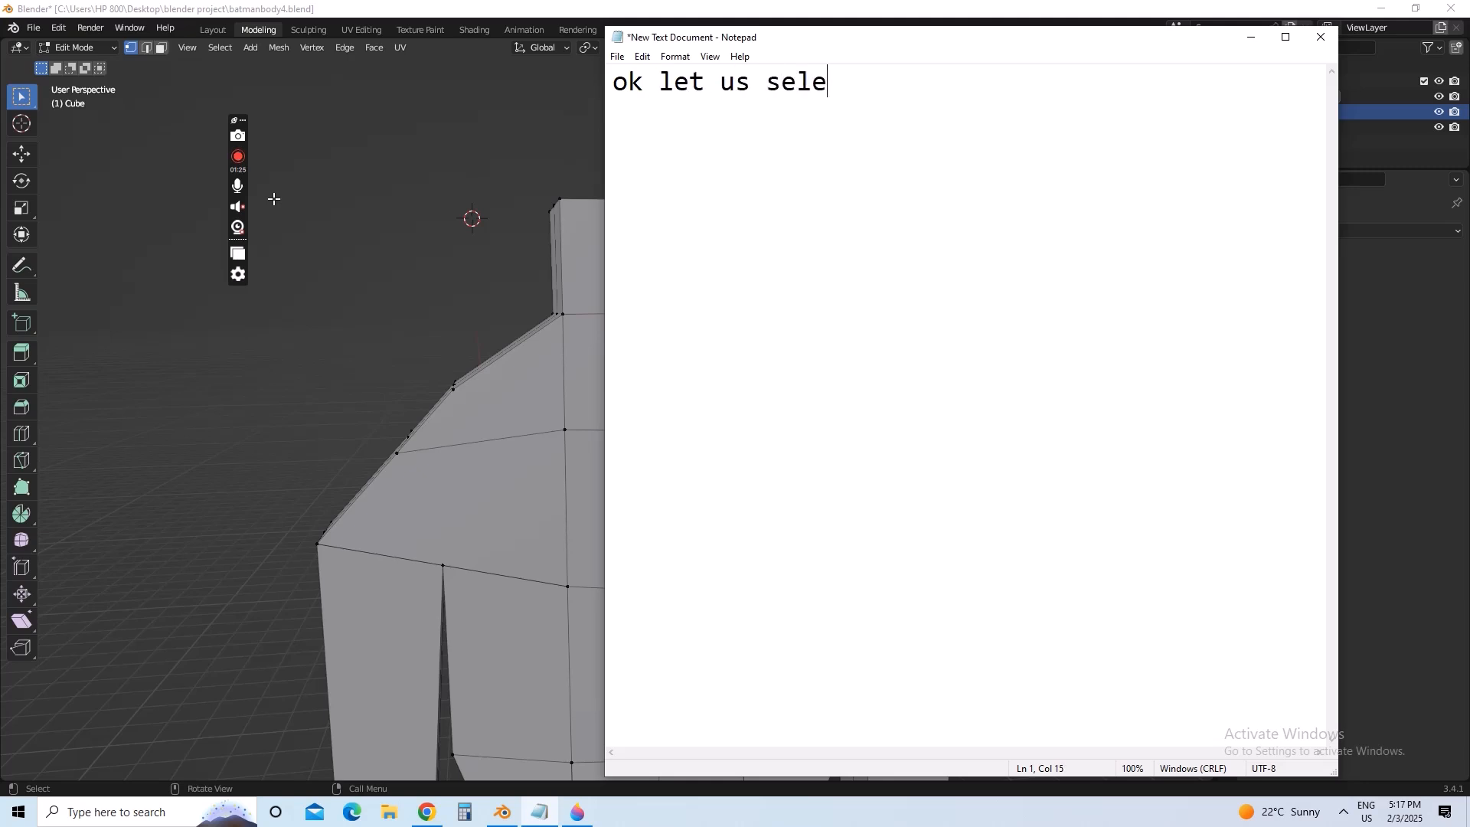
pyautogui.write('ct two face')
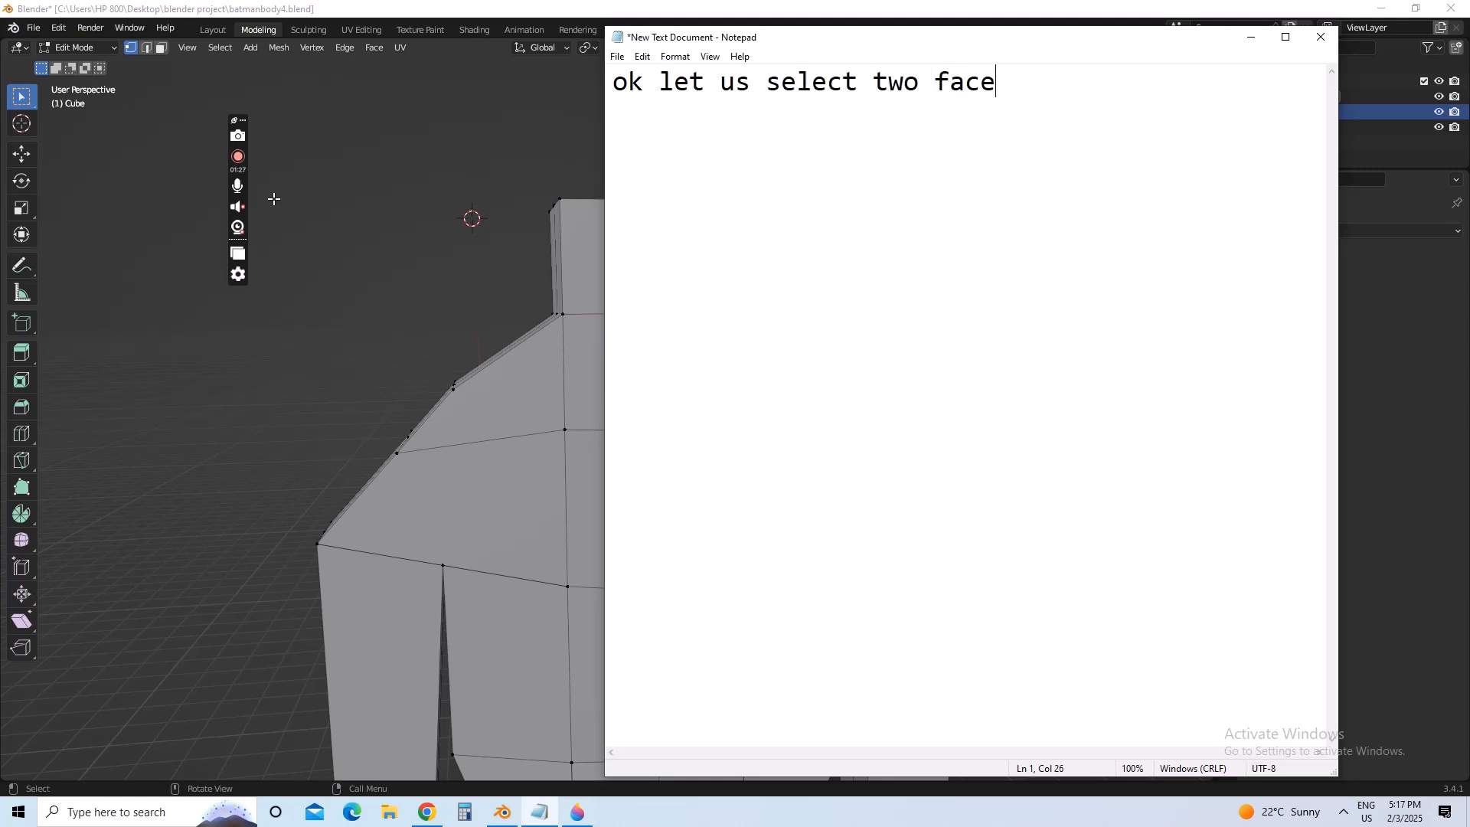
pyautogui.write('s and split them')
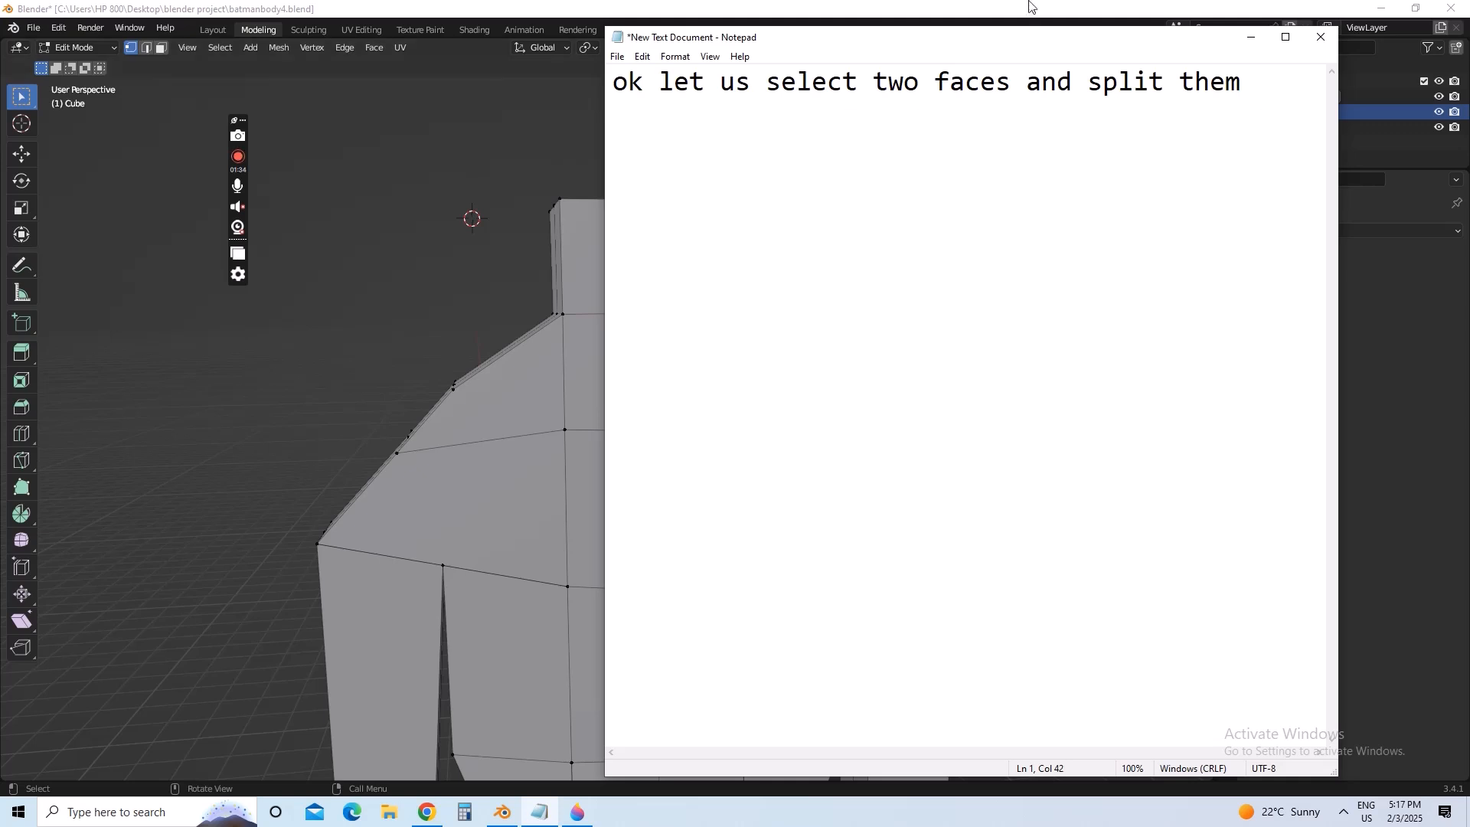
pyautogui.click(1251, 37)
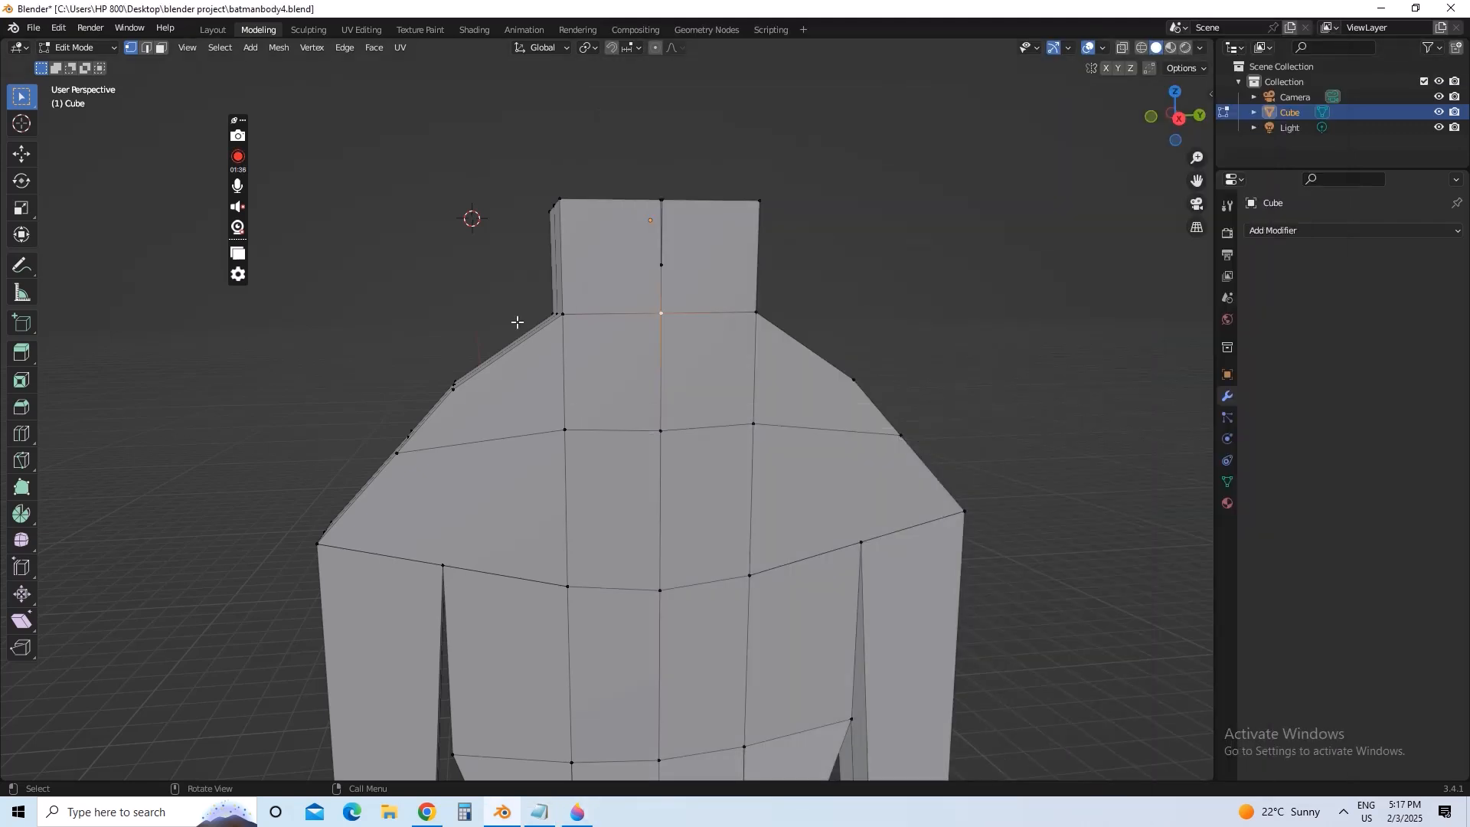
# - Box-select the vertices around the two faces below the neck in wireframe display, and restore the solid display
pyautogui.click(1142, 49)
pyautogui.moveTo(976, 257); pyautogui.dragTo(955, 265, button='middle')
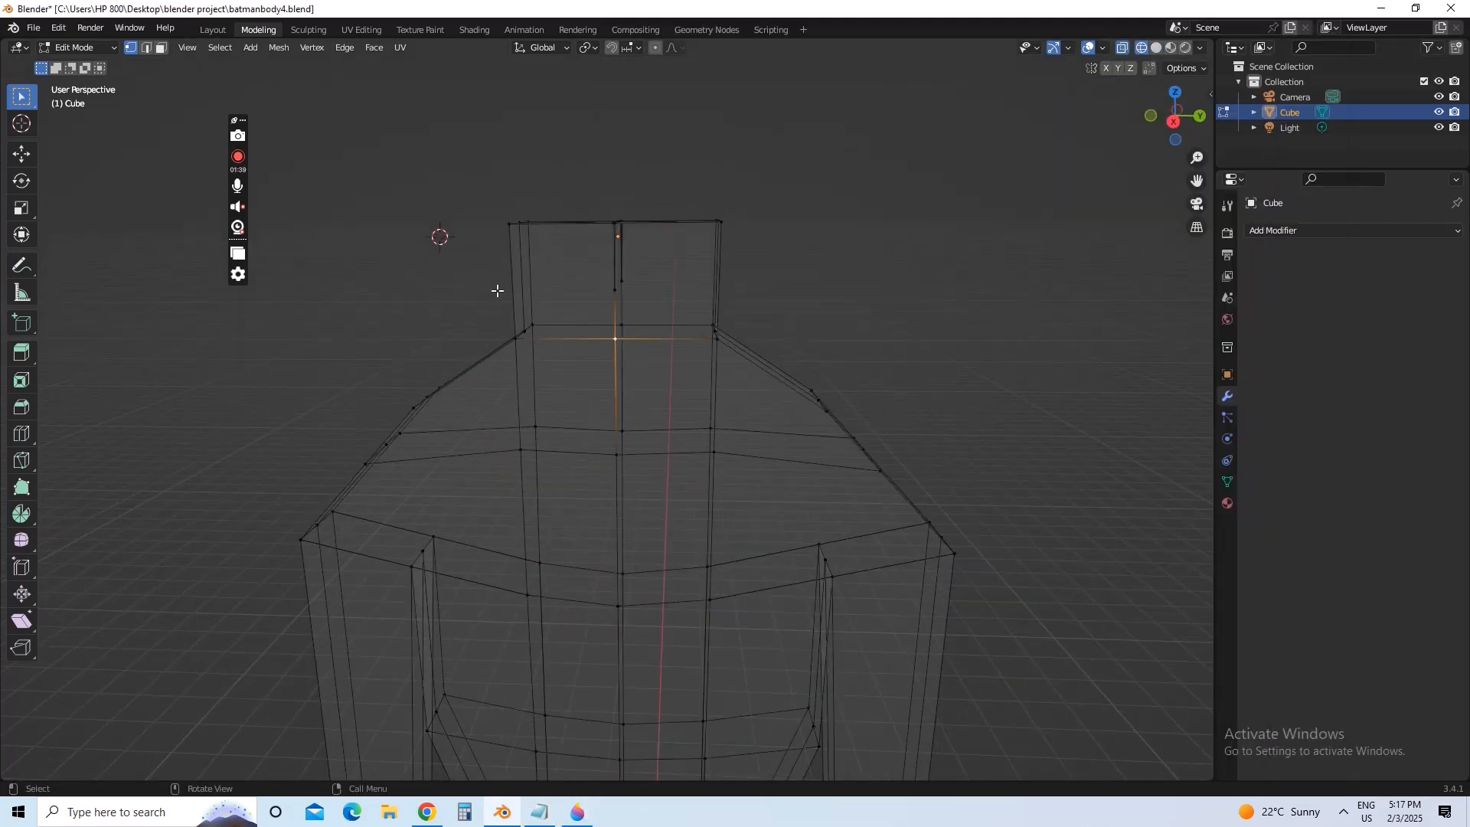
pyautogui.moveTo(496, 296); pyautogui.dragTo(736, 467)
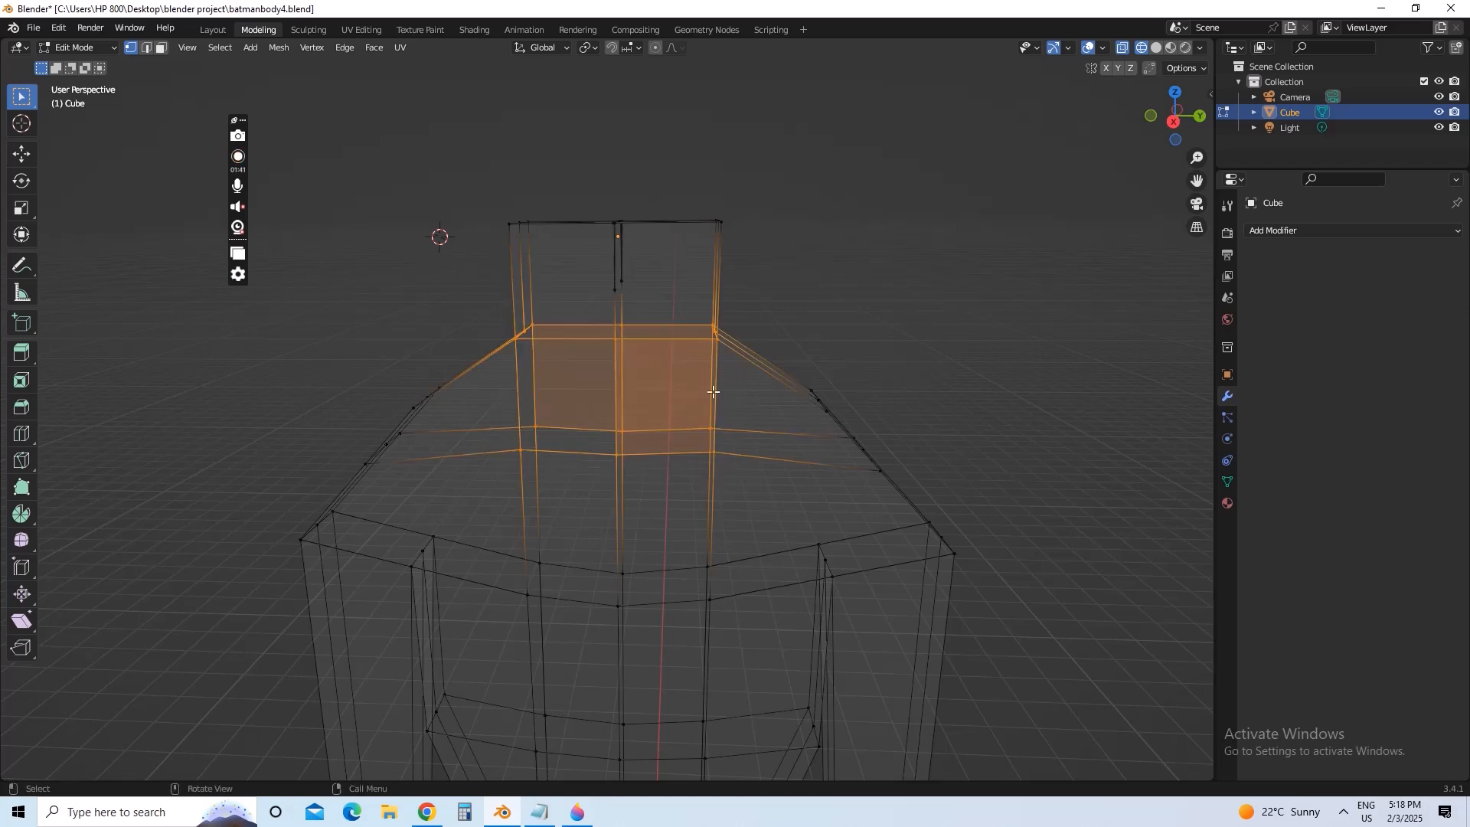
pyautogui.click(1156, 48)
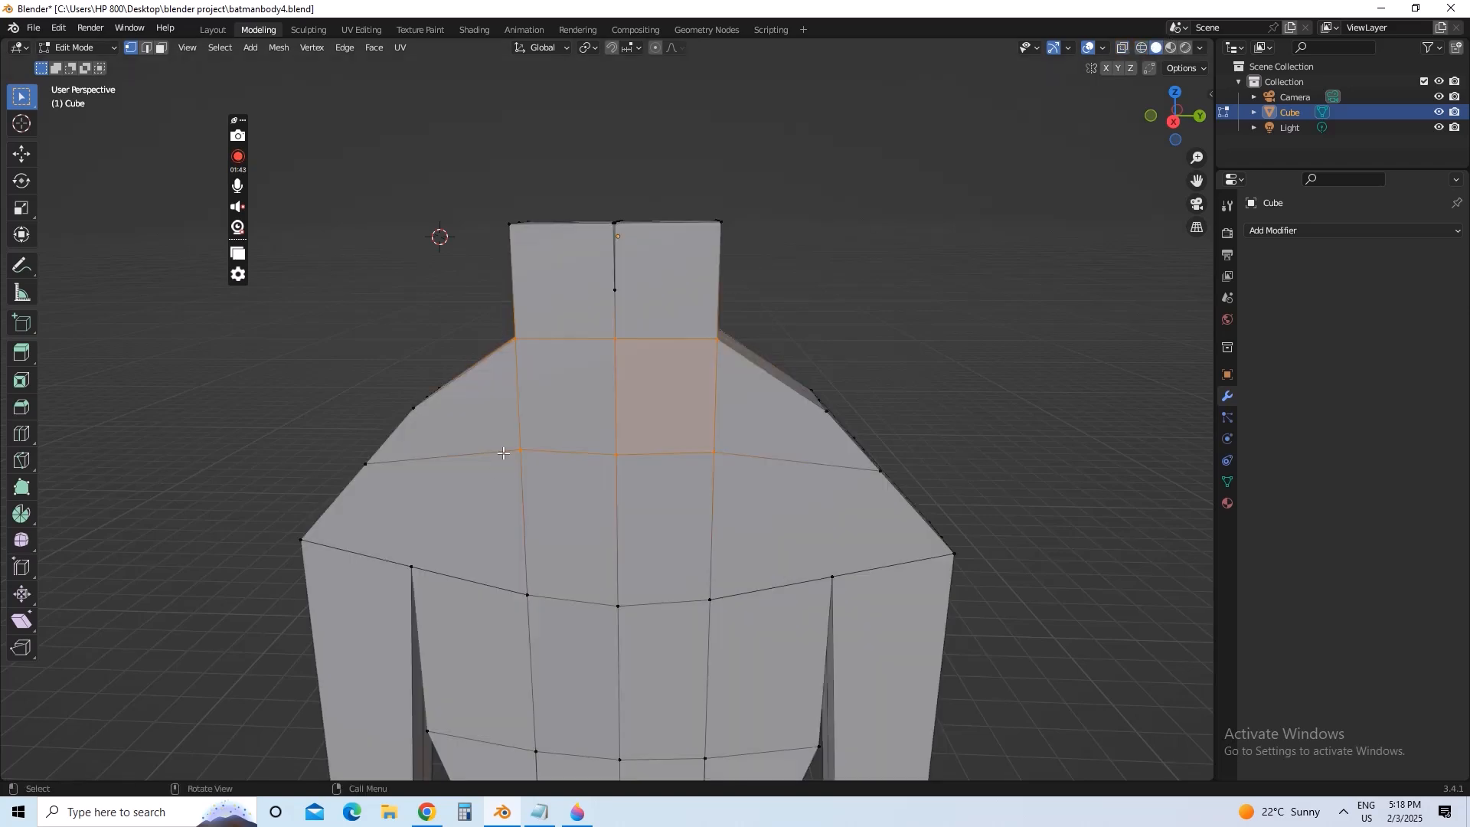
pyautogui.moveTo(578, 407)
pyautogui.mouseDown(button='middle')
pyautogui.moveTo(608, 405)
pyautogui.moveTo(617, 380)
pyautogui.moveTo(590, 378)
pyautogui.moveTo(749, 372)
pyautogui.moveTo(505, 371)
pyautogui.moveTo(608, 358)
pyautogui.mouseUp(button='middle')
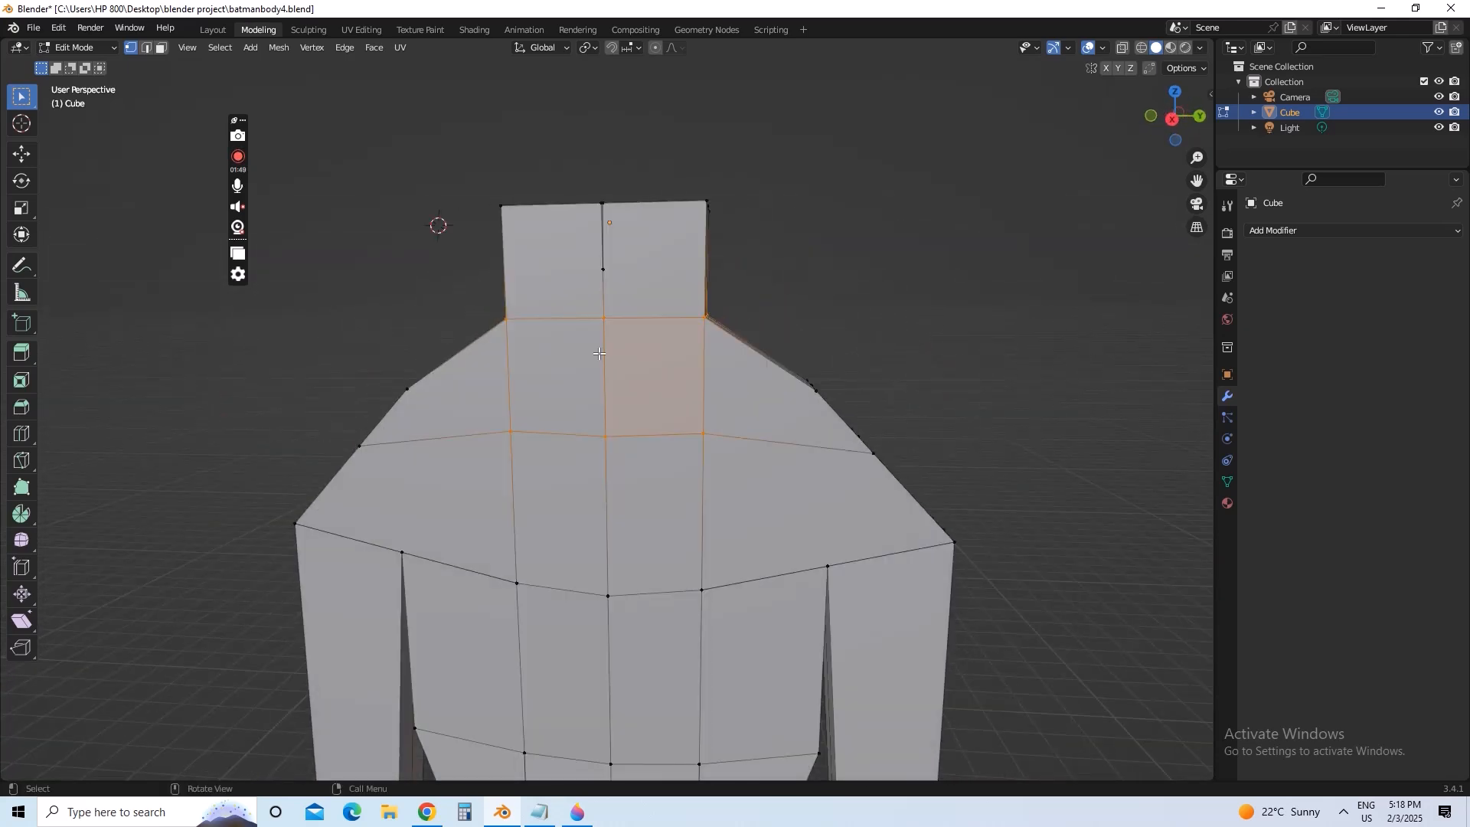
# - Test-move the upper chest's left loop vertex, shifting it about -0.053 m in Y and -0.062 m in Z
pyautogui.click(513, 433)
pyautogui.press('g')
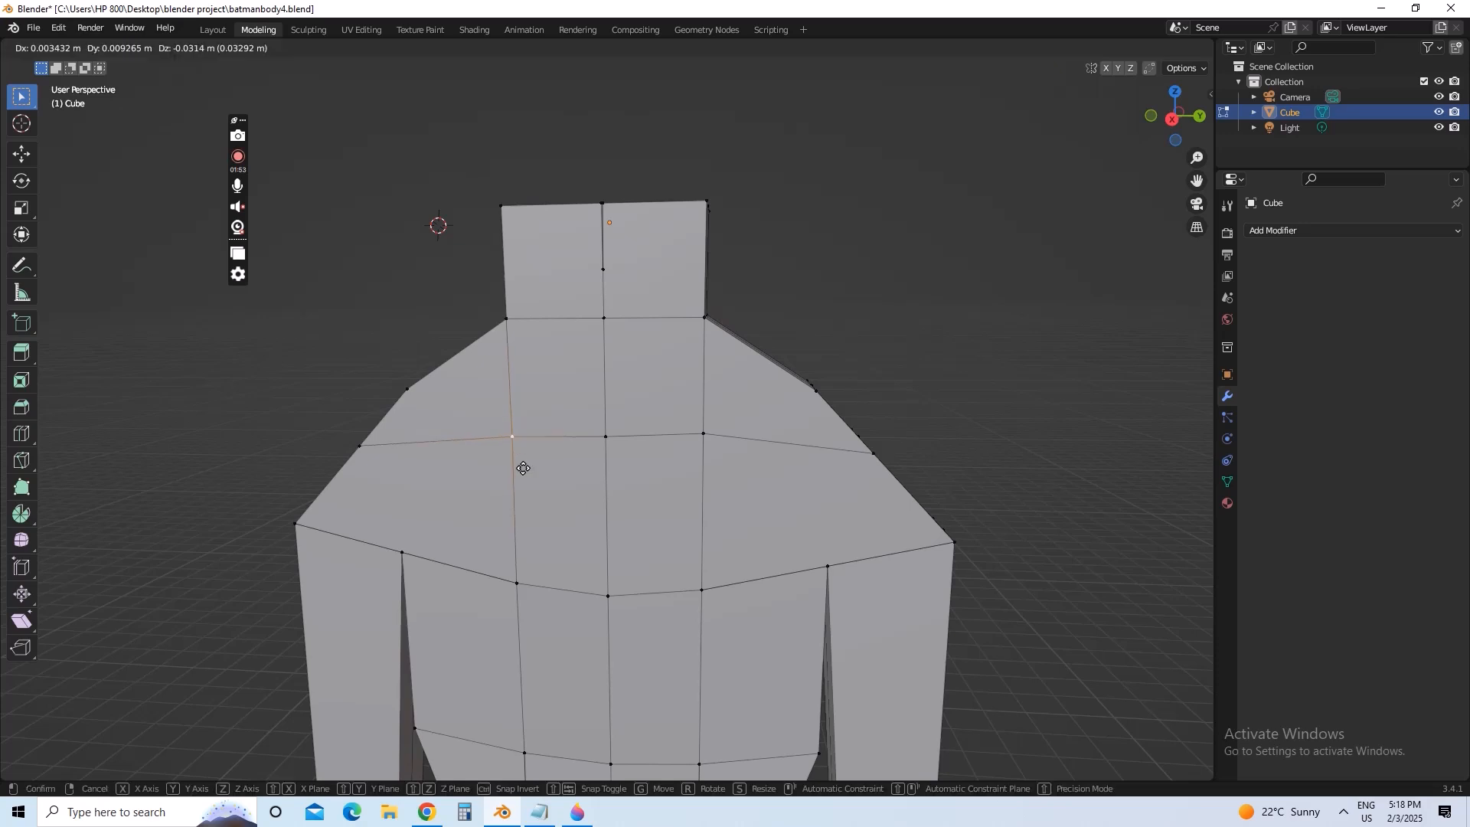
pyautogui.click(521, 463)
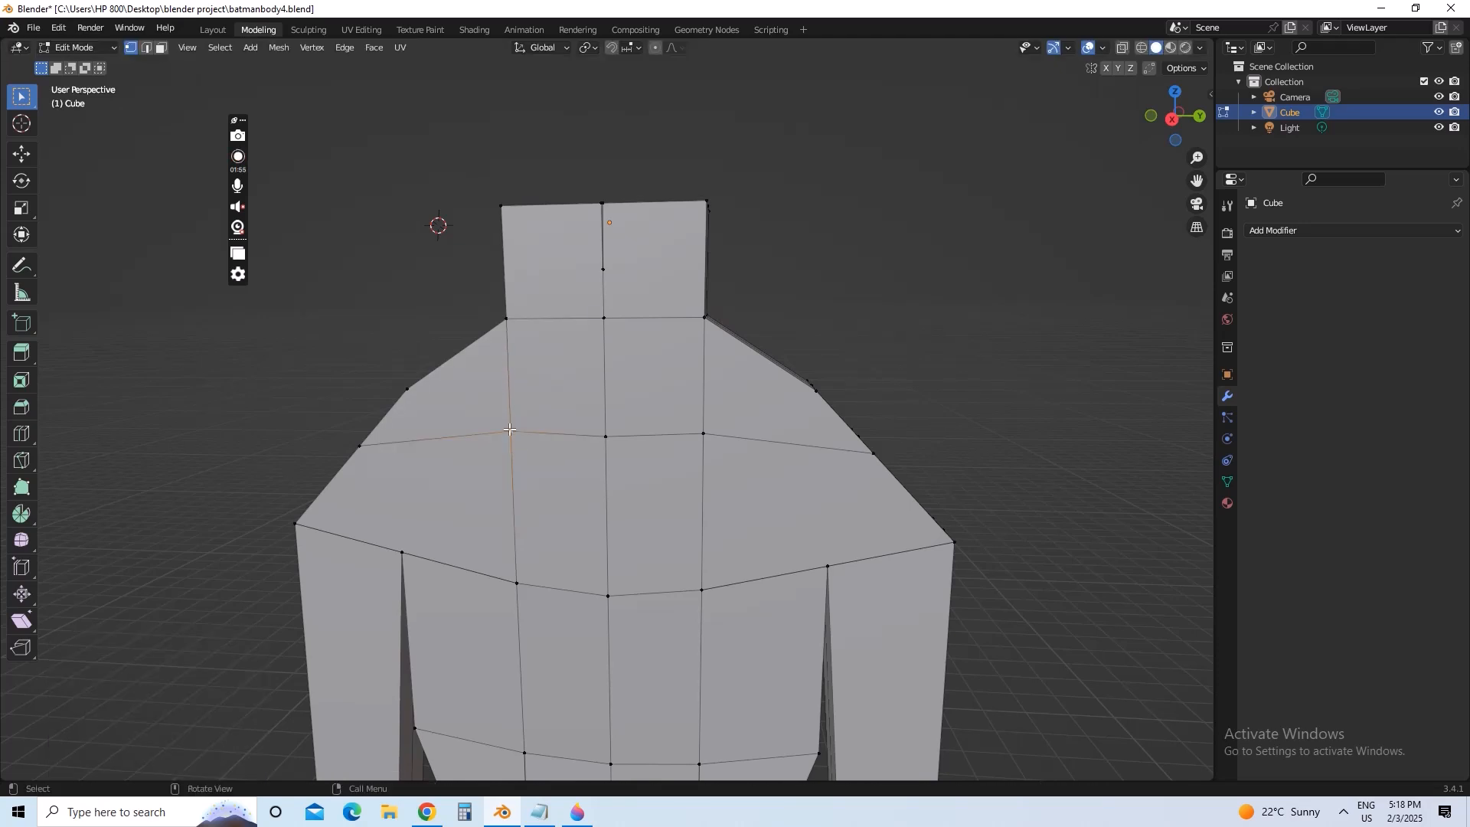
pyautogui.press('g')
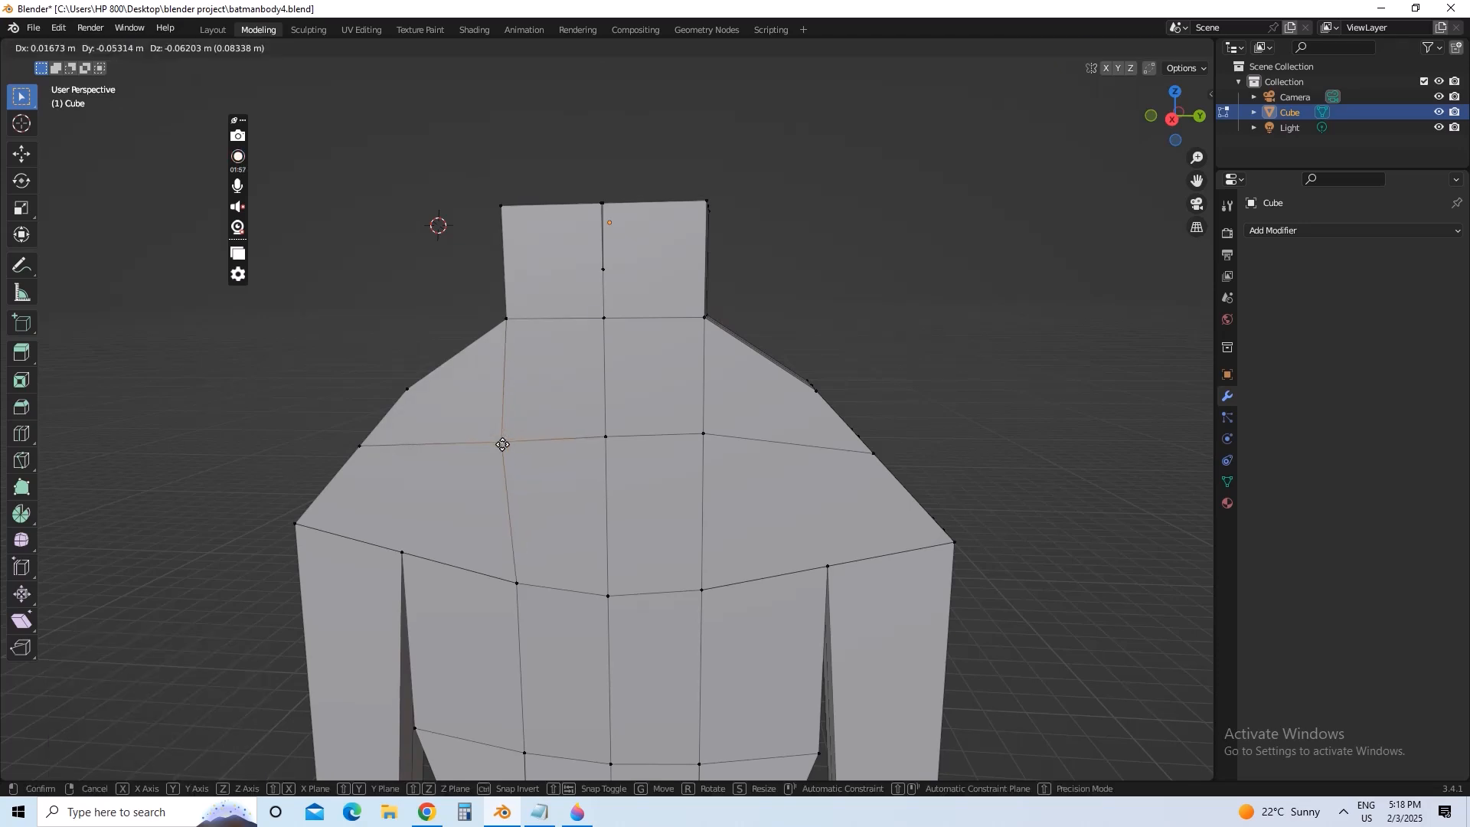
pyautogui.click(499, 440)
# - Check the upper chest's left loop vertex and the neck's left base corner for duplicates in wireframe using cancelled moves
pyautogui.click(1141, 47)
pyautogui.moveTo(512, 368)
pyautogui.mouseDown(button='middle')
pyautogui.moveTo(548, 371)
pyautogui.moveTo(584, 331)
pyautogui.moveTo(561, 341)
pyautogui.moveTo(571, 331)
pyautogui.moveTo(572, 372)
pyautogui.mouseUp(button='middle')
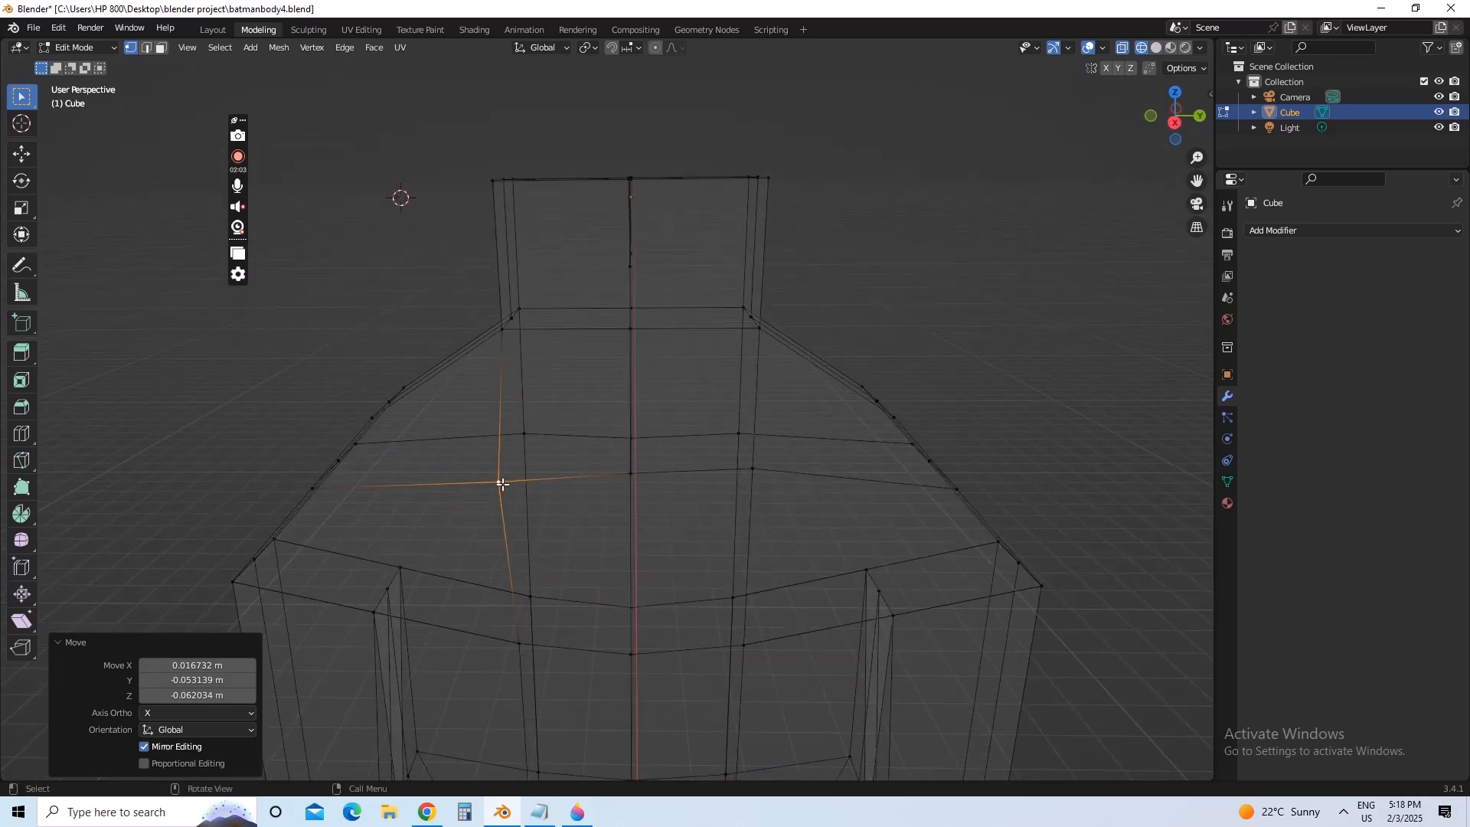
pyautogui.press('g')
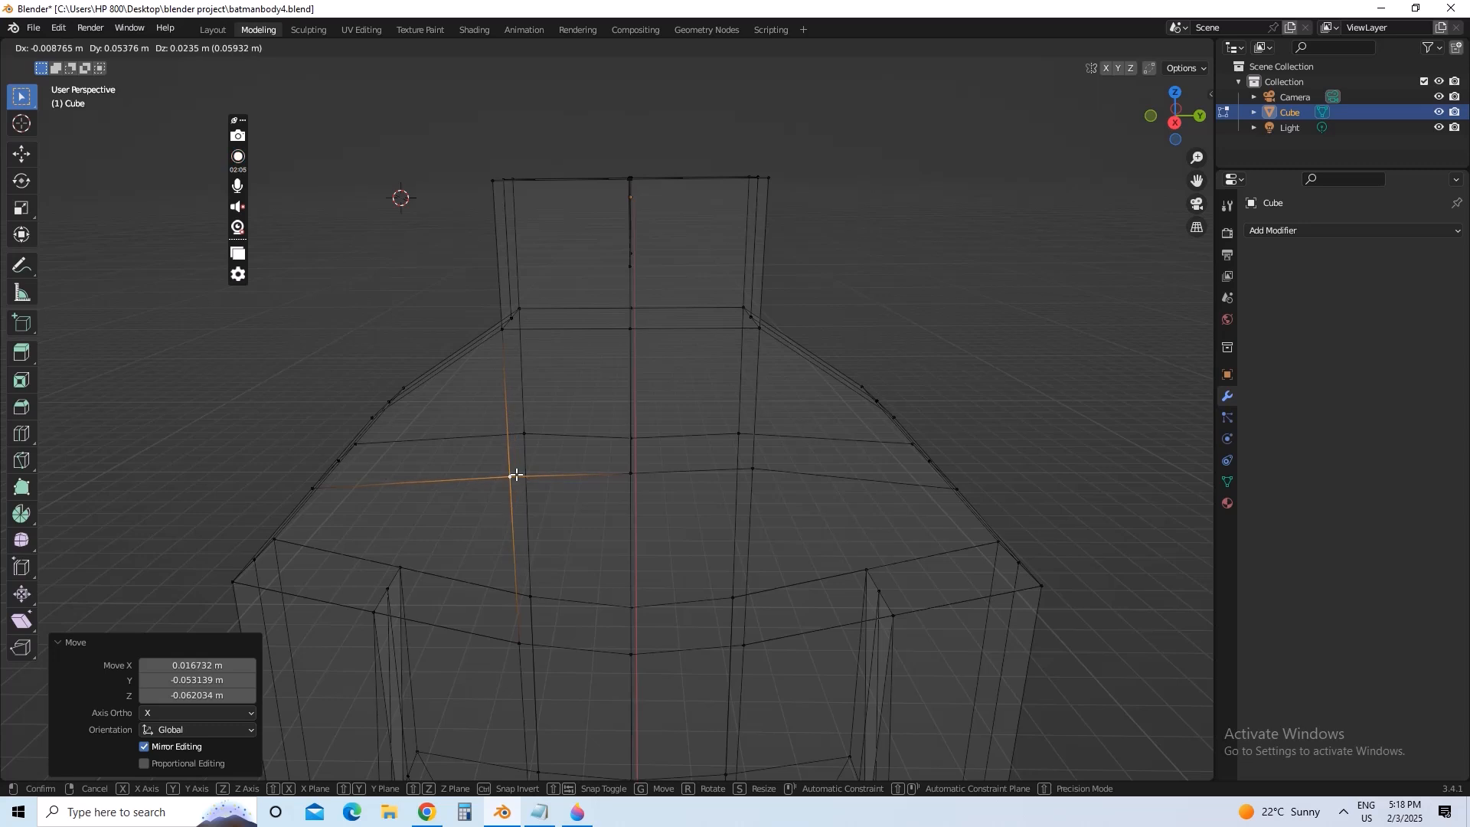
pyautogui.rightClick(590, 466)
pyautogui.click(502, 329)
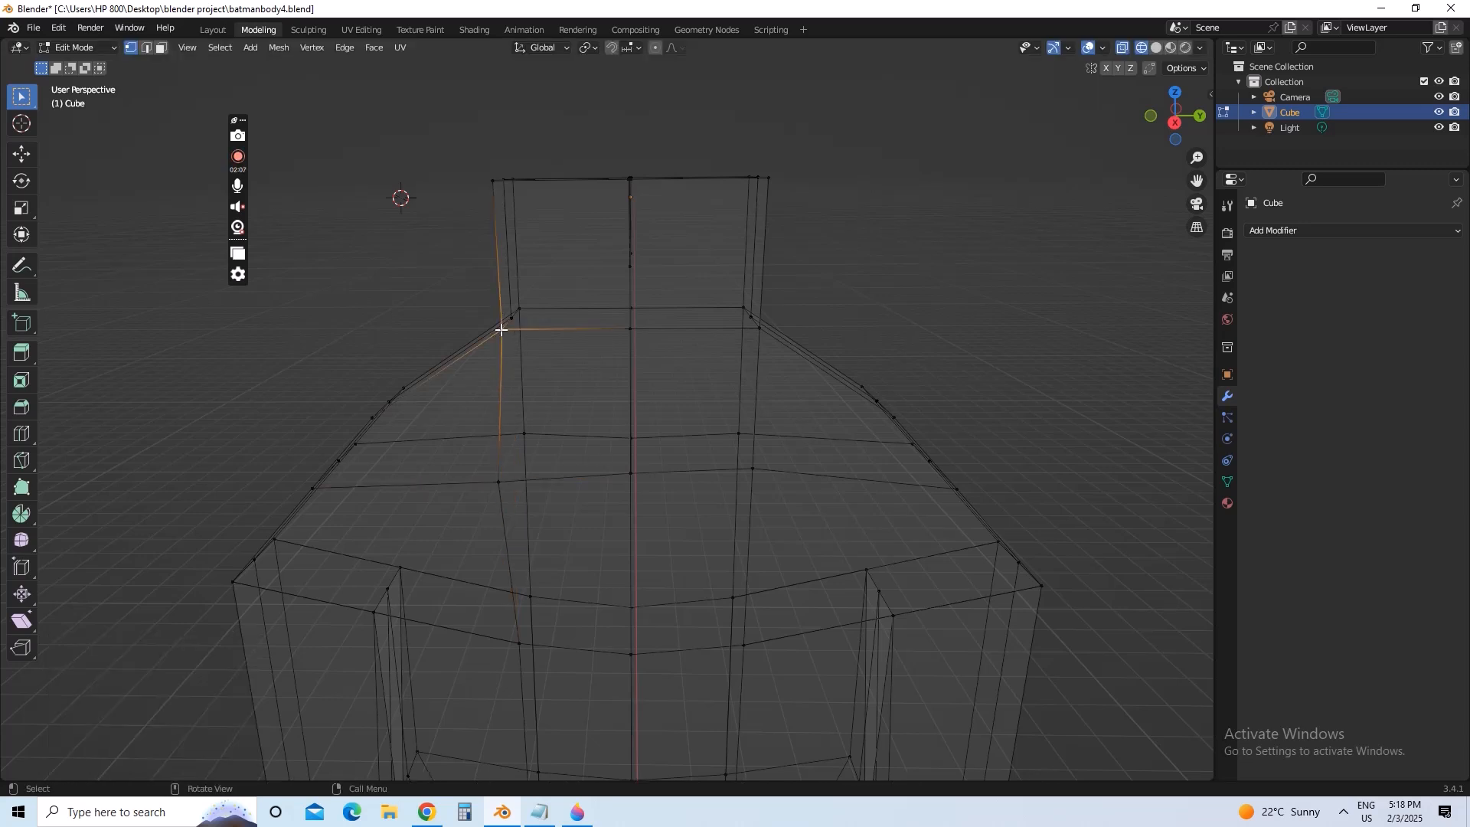
pyautogui.press('g')
pyautogui.rightClick(483, 337)
# - Shift the upper chest's centre vertex about 0.114 m along Y, and move it back toward the centre line in solid display
pyautogui.click(628, 476)
pyautogui.press('g')
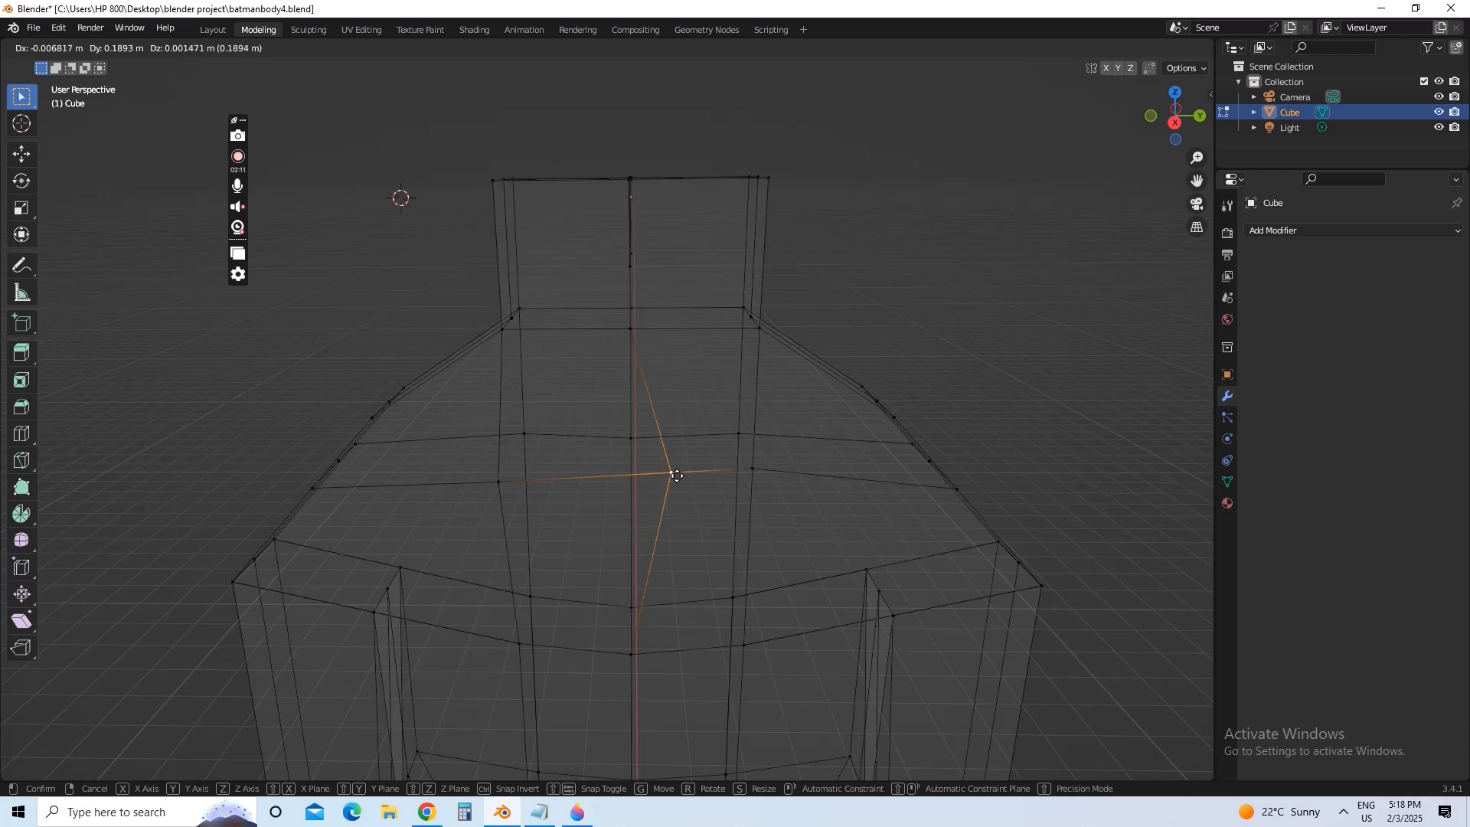
pyautogui.click(660, 475)
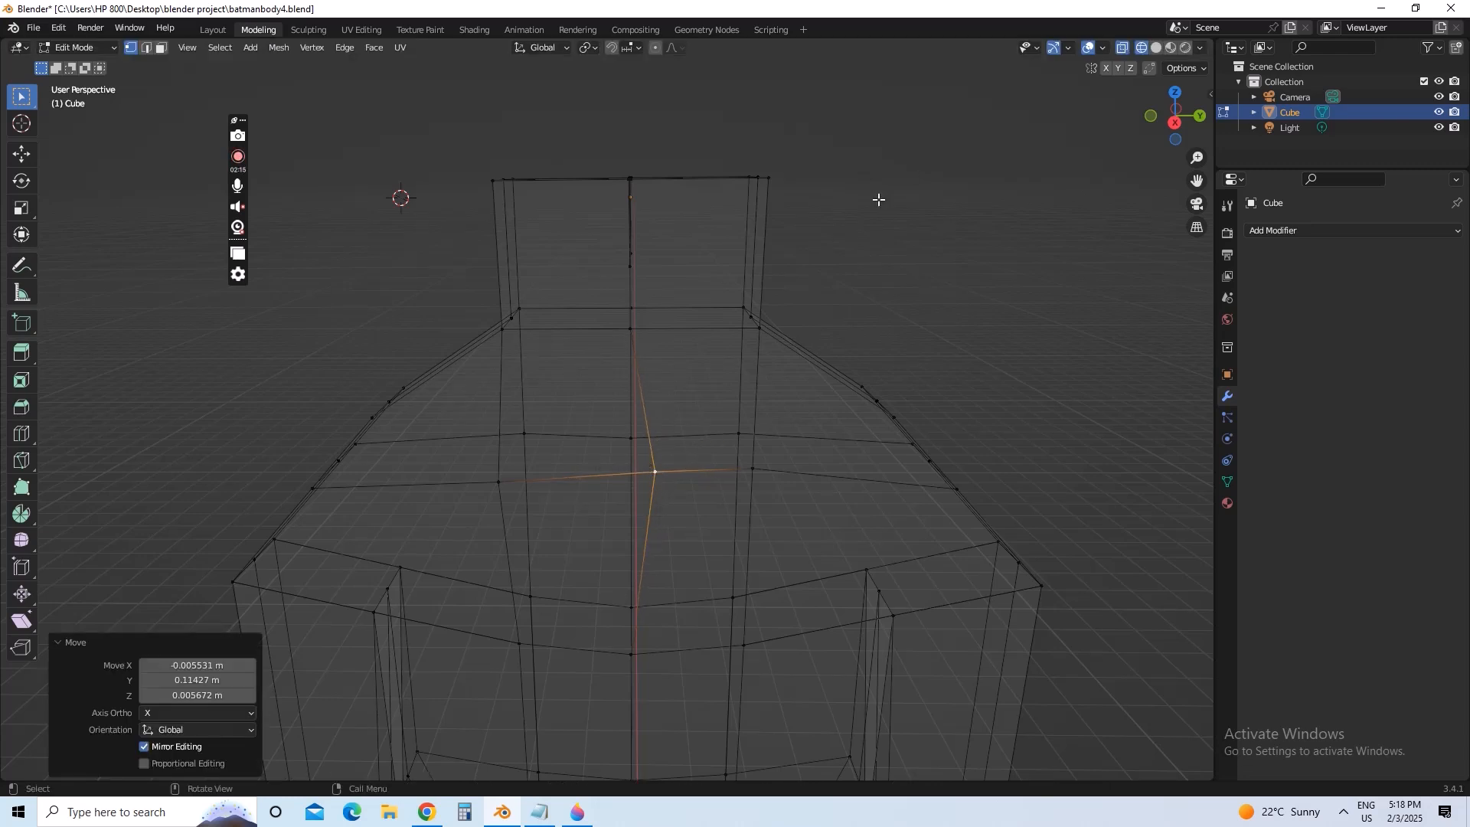
pyautogui.click(1156, 49)
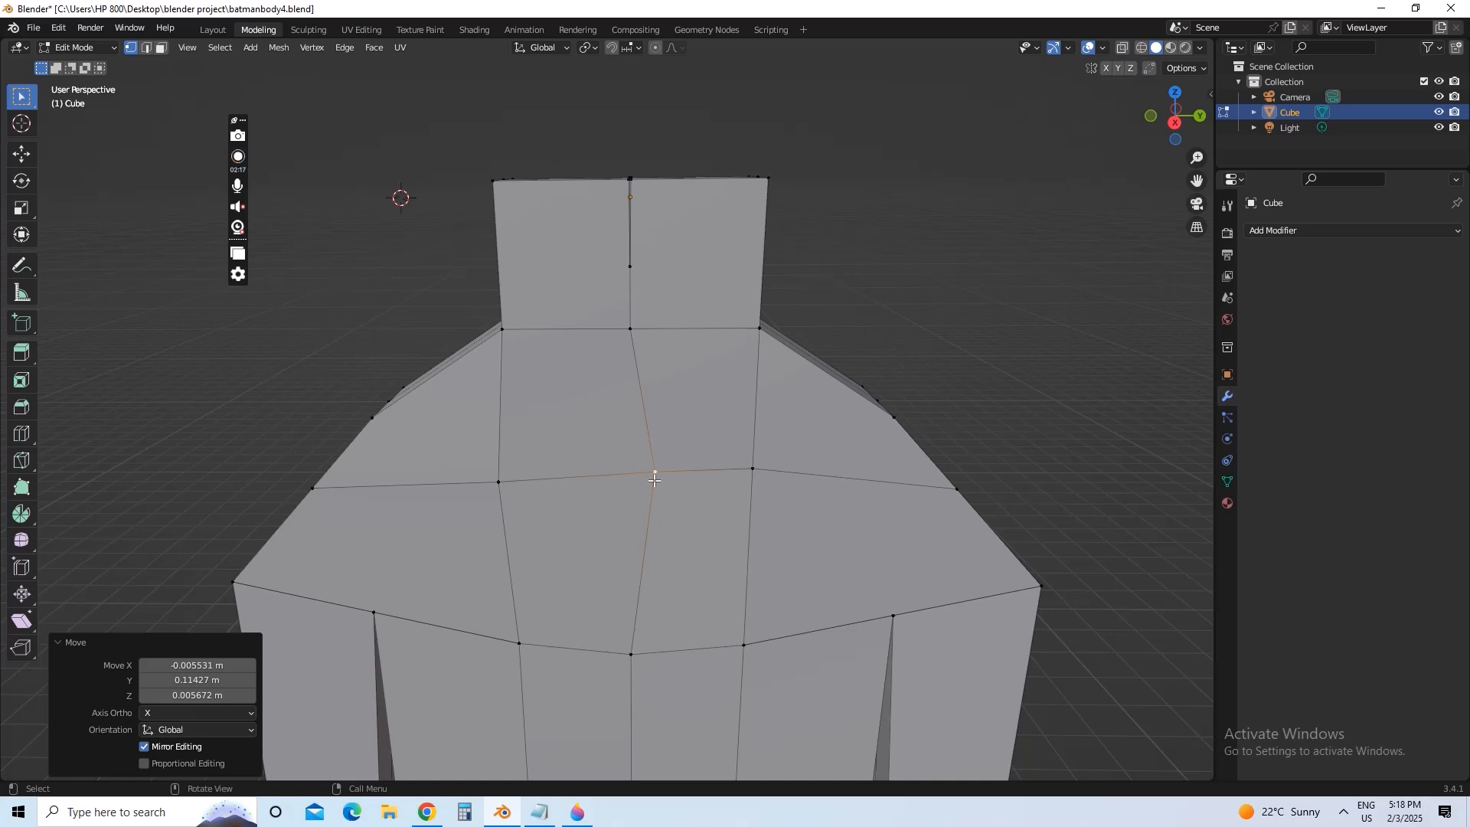
pyautogui.press('g')
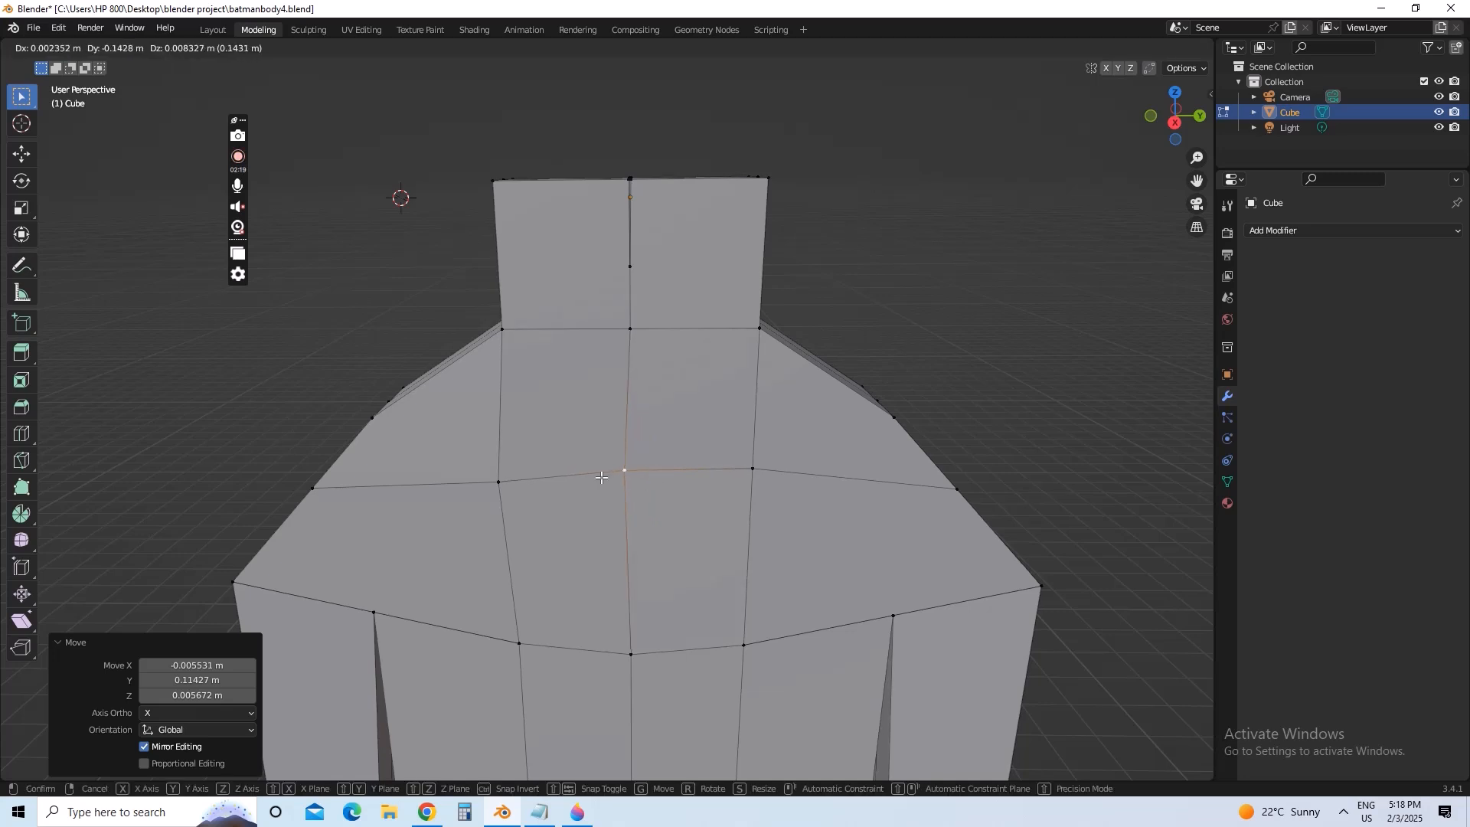
pyautogui.click(601, 463)
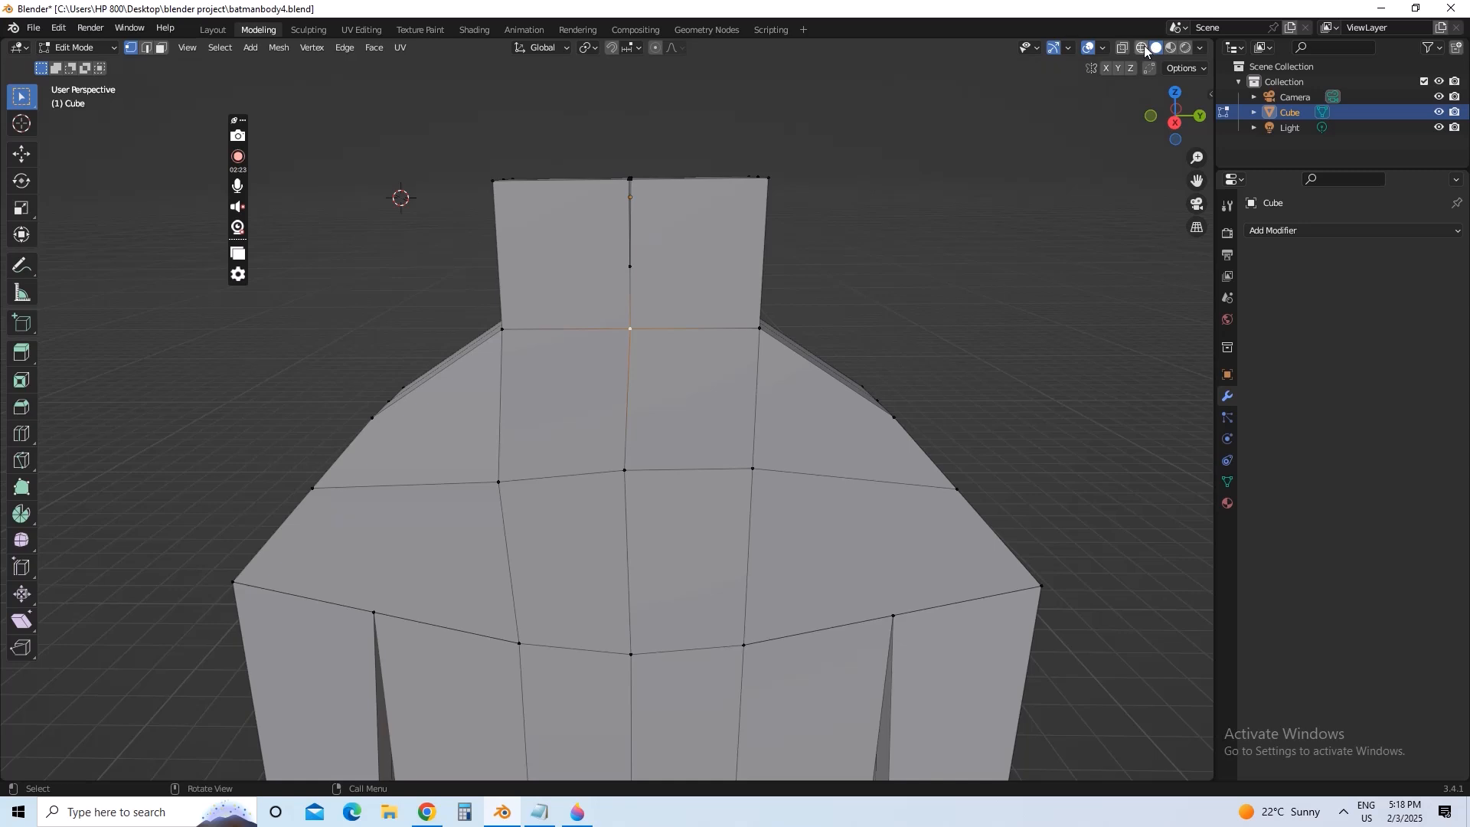
# - Test the neck base's centre vertex in wireframe with a cancelled move, and shift the chest's left loop vertex about 0.039 m in Y and 0.048 m in Z
pyautogui.hotkey('alt', 'z')
pyautogui.click(631, 328)
pyautogui.press('g')
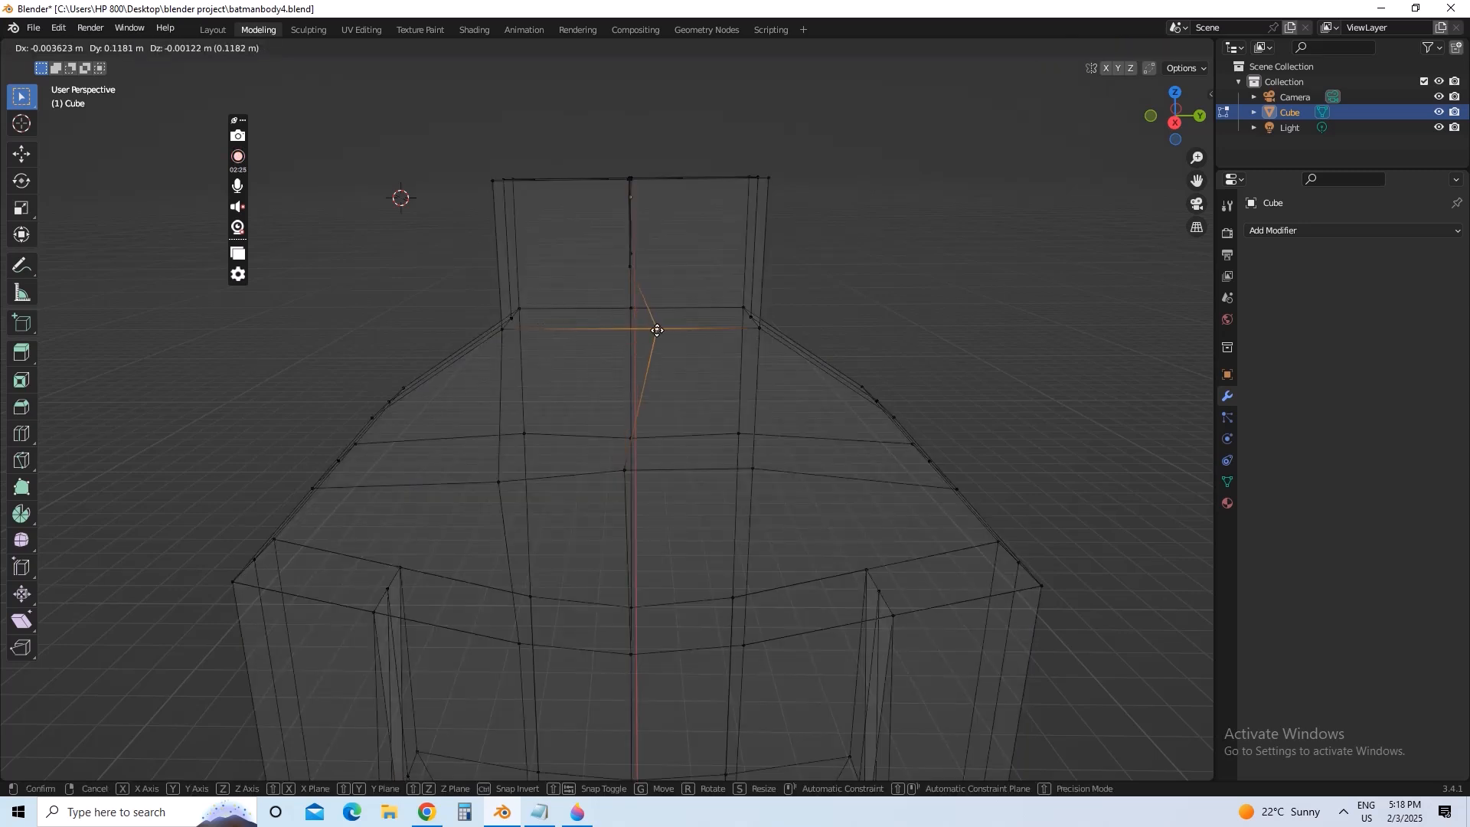
pyautogui.press('Escape')
pyautogui.click(618, 469)
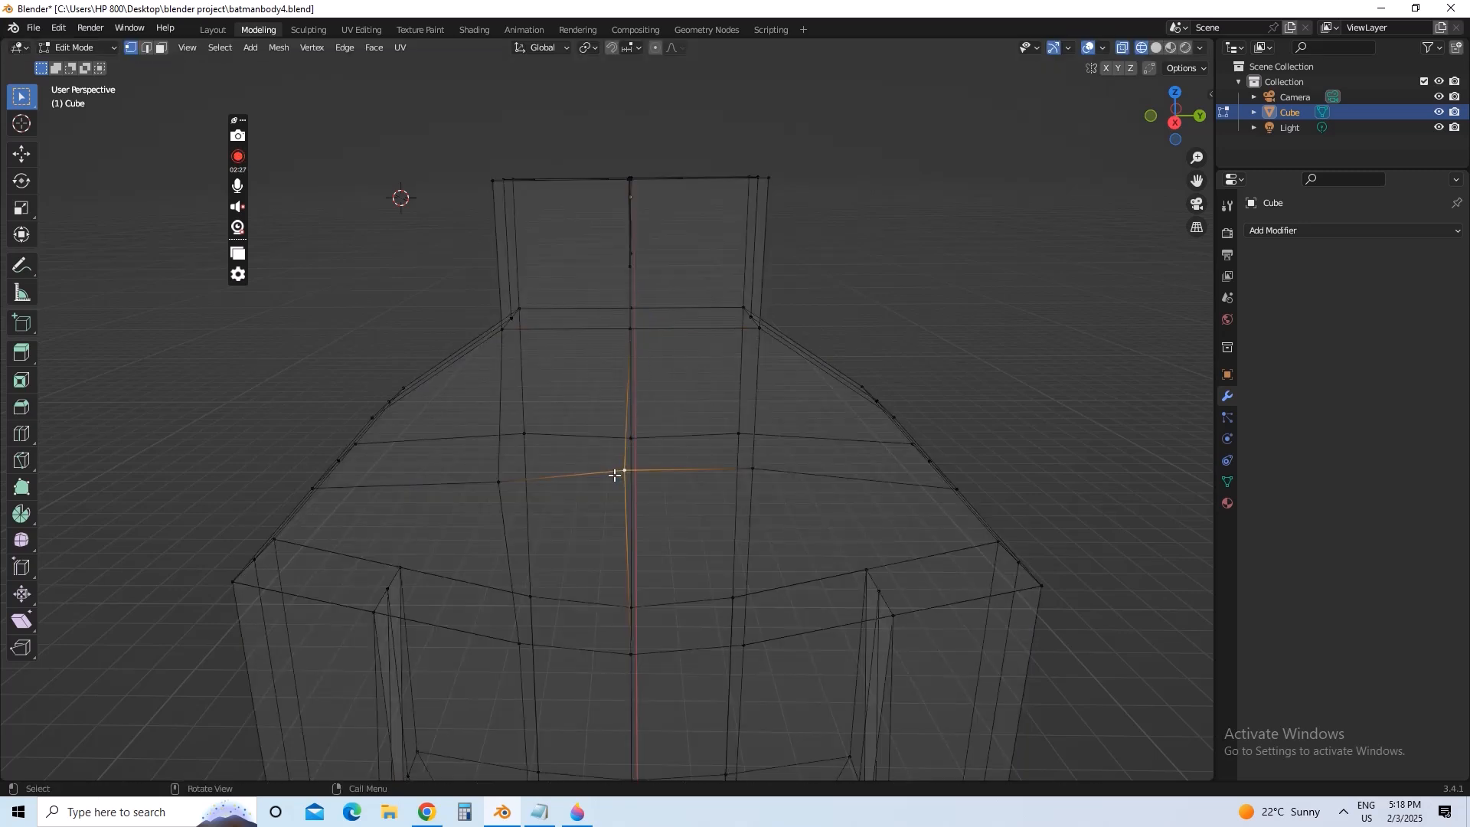
pyautogui.press('g')
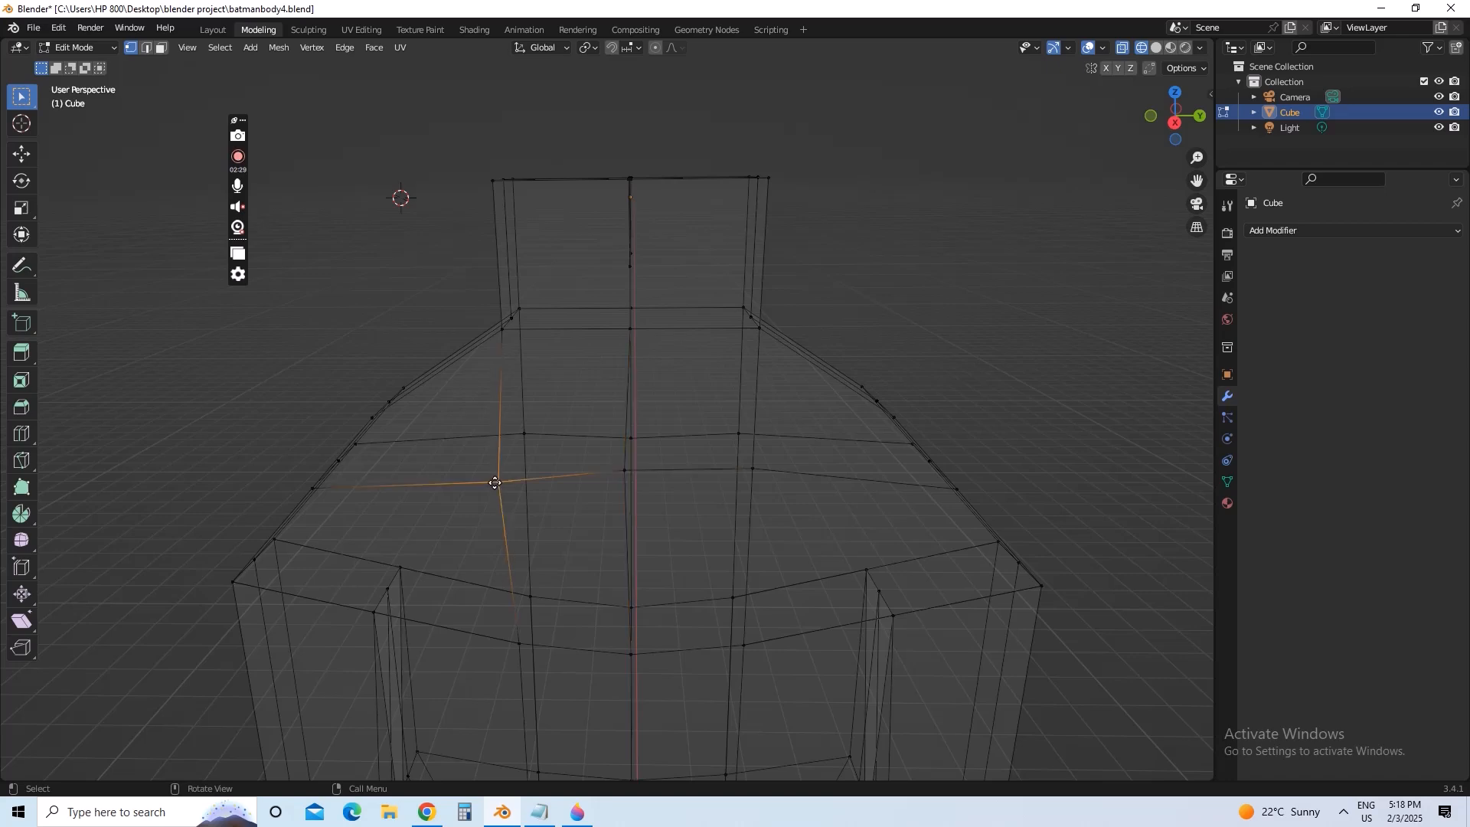
pyautogui.click(509, 471)
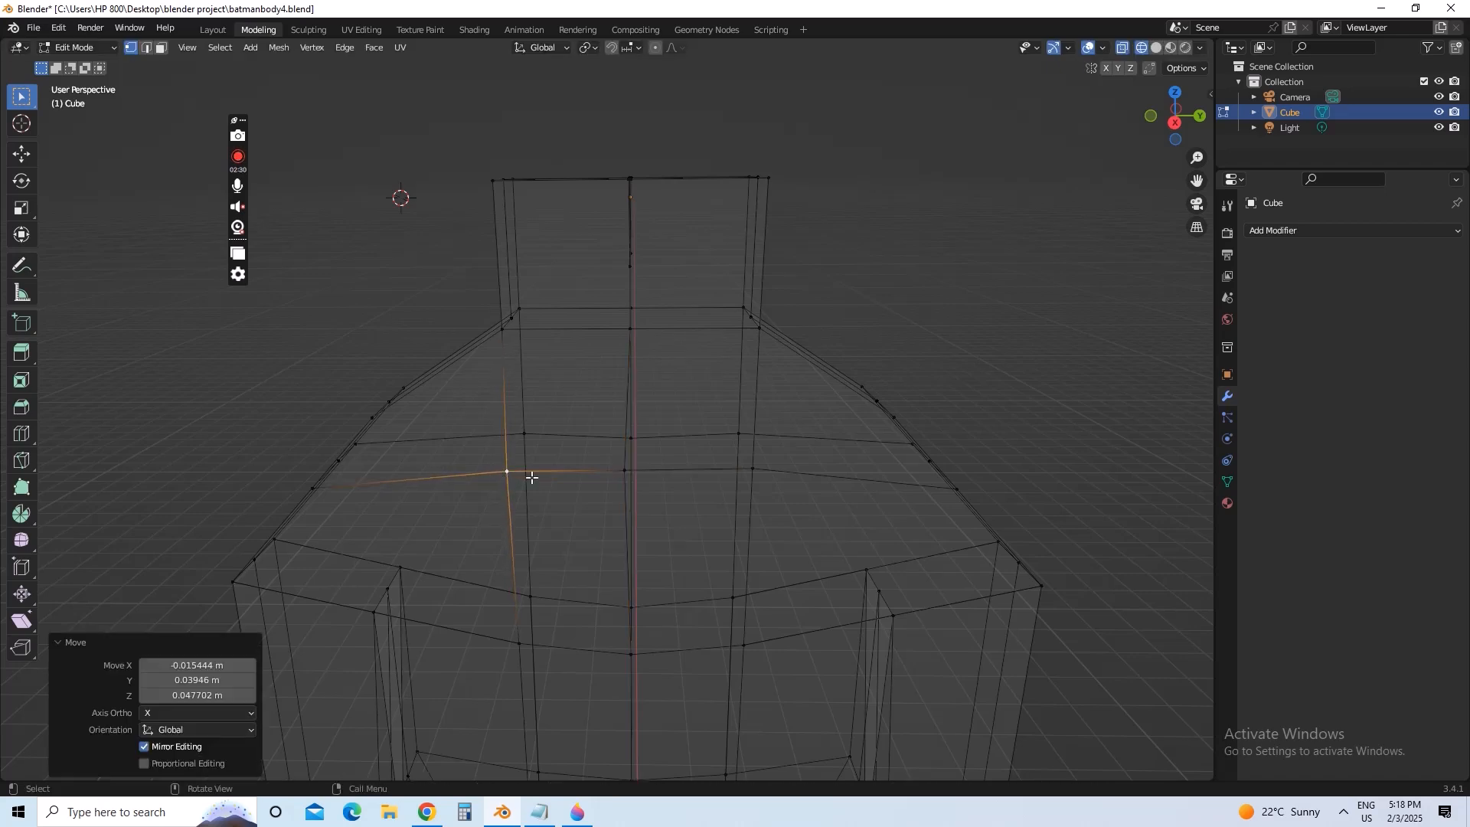
# - Move the front vertex at the neck's left base corner slightly inward and down, and restore the solid display
pyautogui.click(503, 334)
pyautogui.press('g')
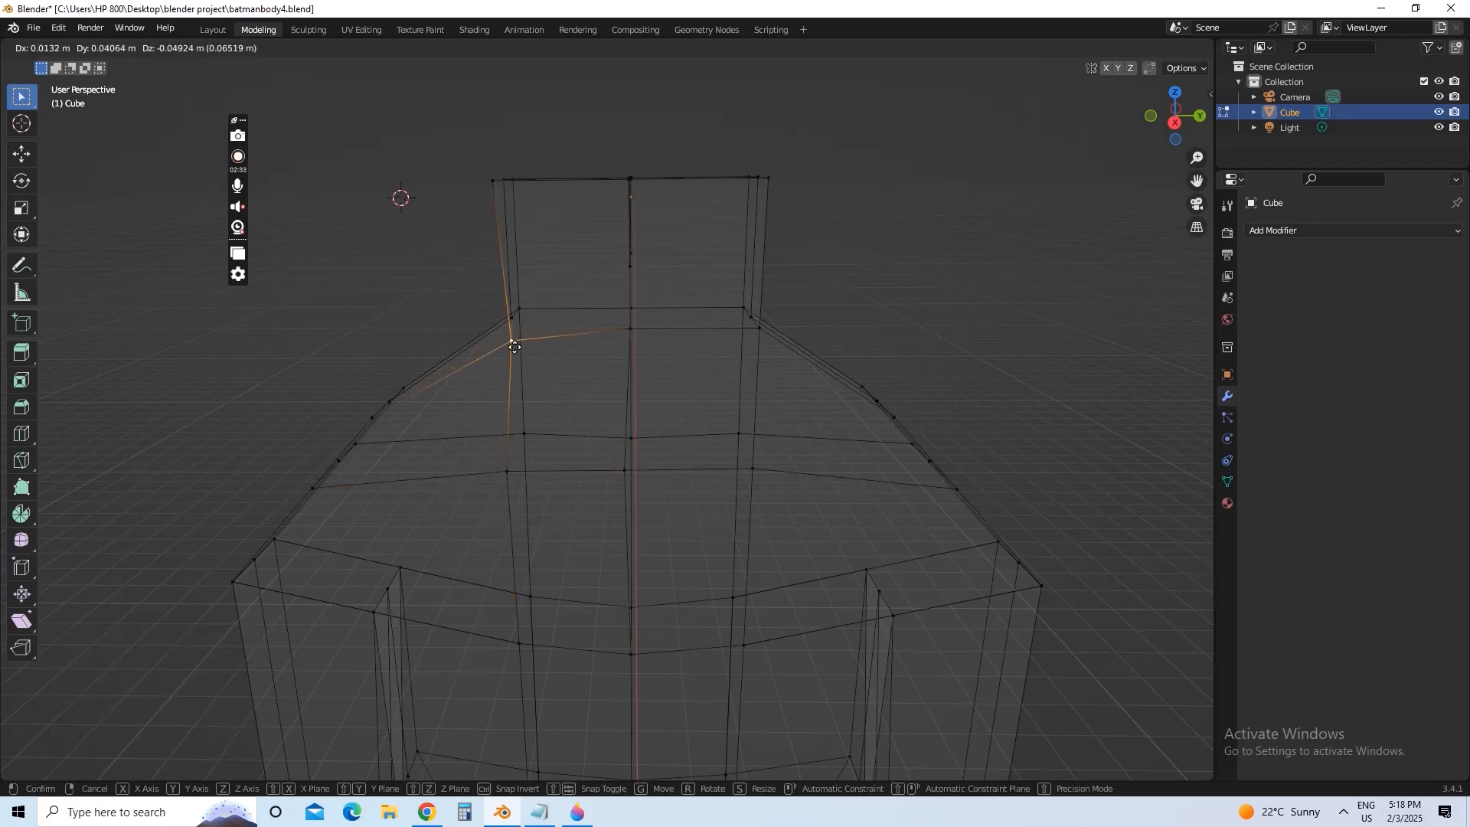
pyautogui.click(498, 354)
pyautogui.moveTo(498, 355)
pyautogui.mouseDown(button='middle')
pyautogui.moveTo(580, 374)
pyautogui.moveTo(640, 341)
pyautogui.moveTo(580, 412)
pyautogui.mouseUp(button='middle')
pyautogui.click(1154, 48)
# - Recheck the upper chest's left and centre vertices, and nudge the left one about 0.011 m in Y and -0.004 m in Z
pyautogui.keyDown('shift'); pyautogui.click(544, 455); pyautogui.keyUp('shift')
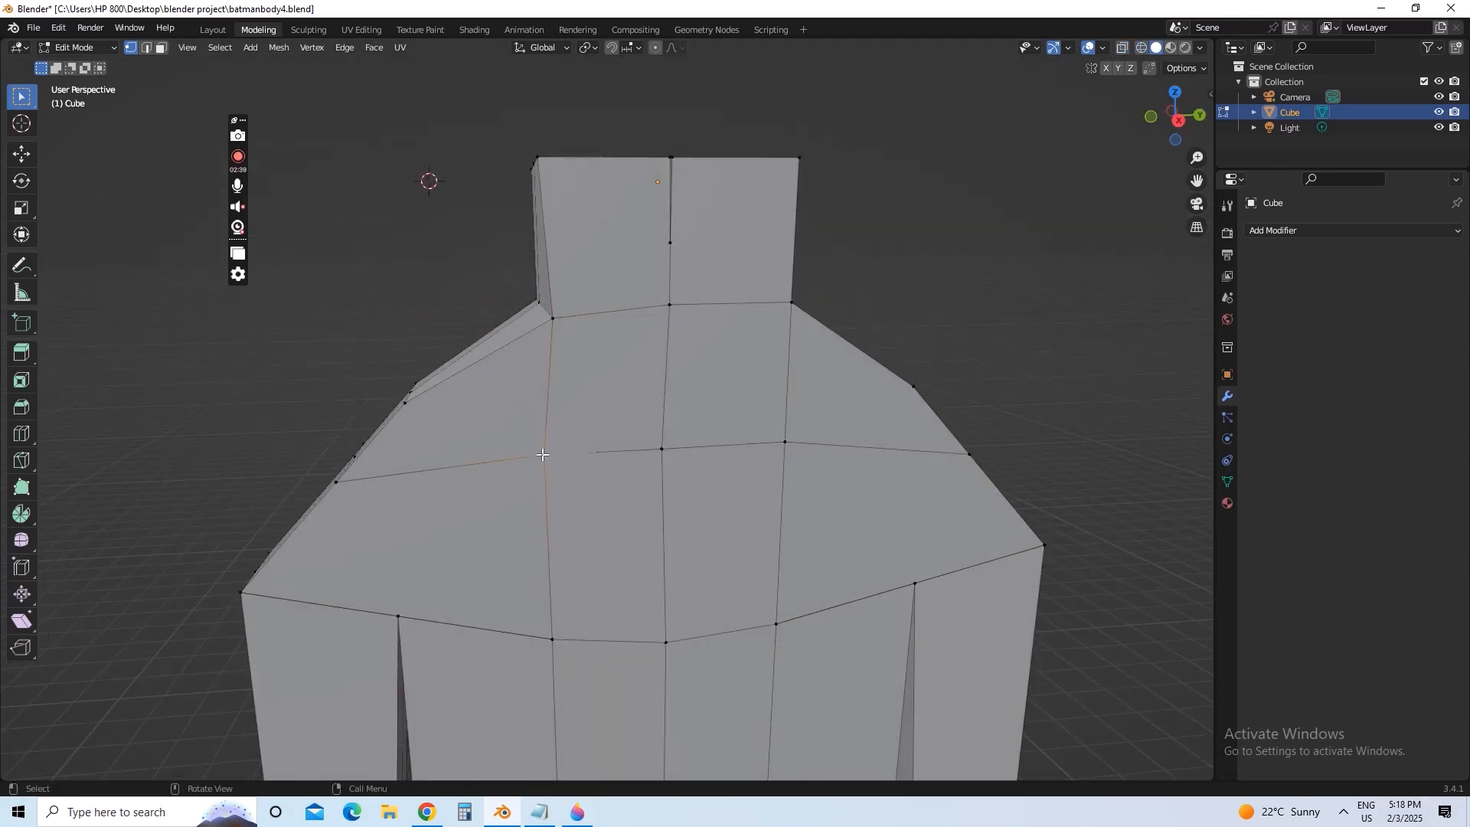
pyautogui.click(665, 450)
pyautogui.moveTo(665, 450); pyautogui.dragTo(547, 441, button='middle')
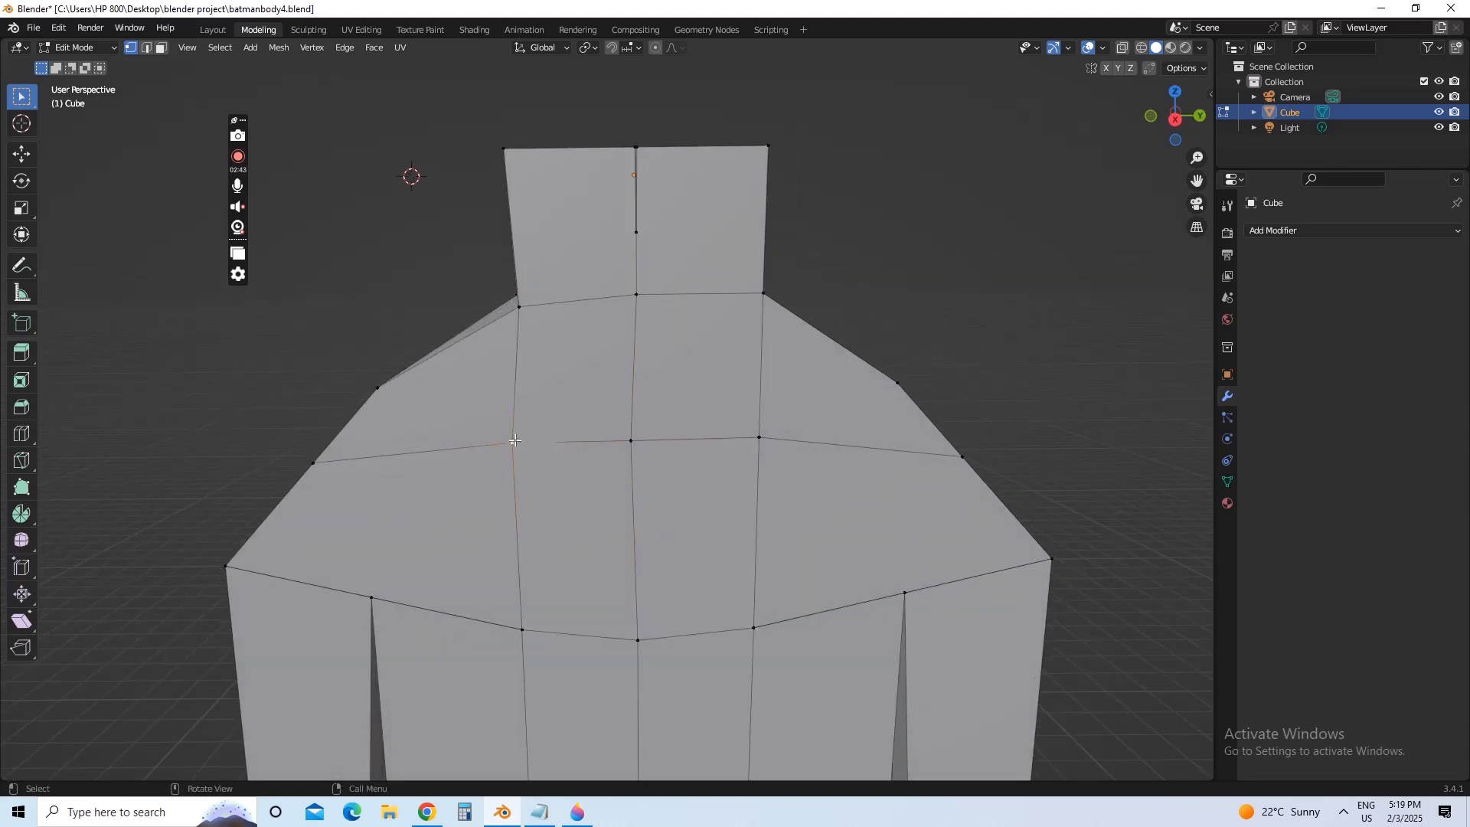
pyautogui.moveTo(515, 441)
pyautogui.mouseDown()
pyautogui.moveTo(551, 446)
pyautogui.moveTo(512, 449)
pyautogui.moveTo(531, 454)
pyautogui.moveTo(524, 444)
pyautogui.mouseUp()
# - Reopen batmanbody4.blend from the recent files without saving the changes
pyautogui.click(33, 28)
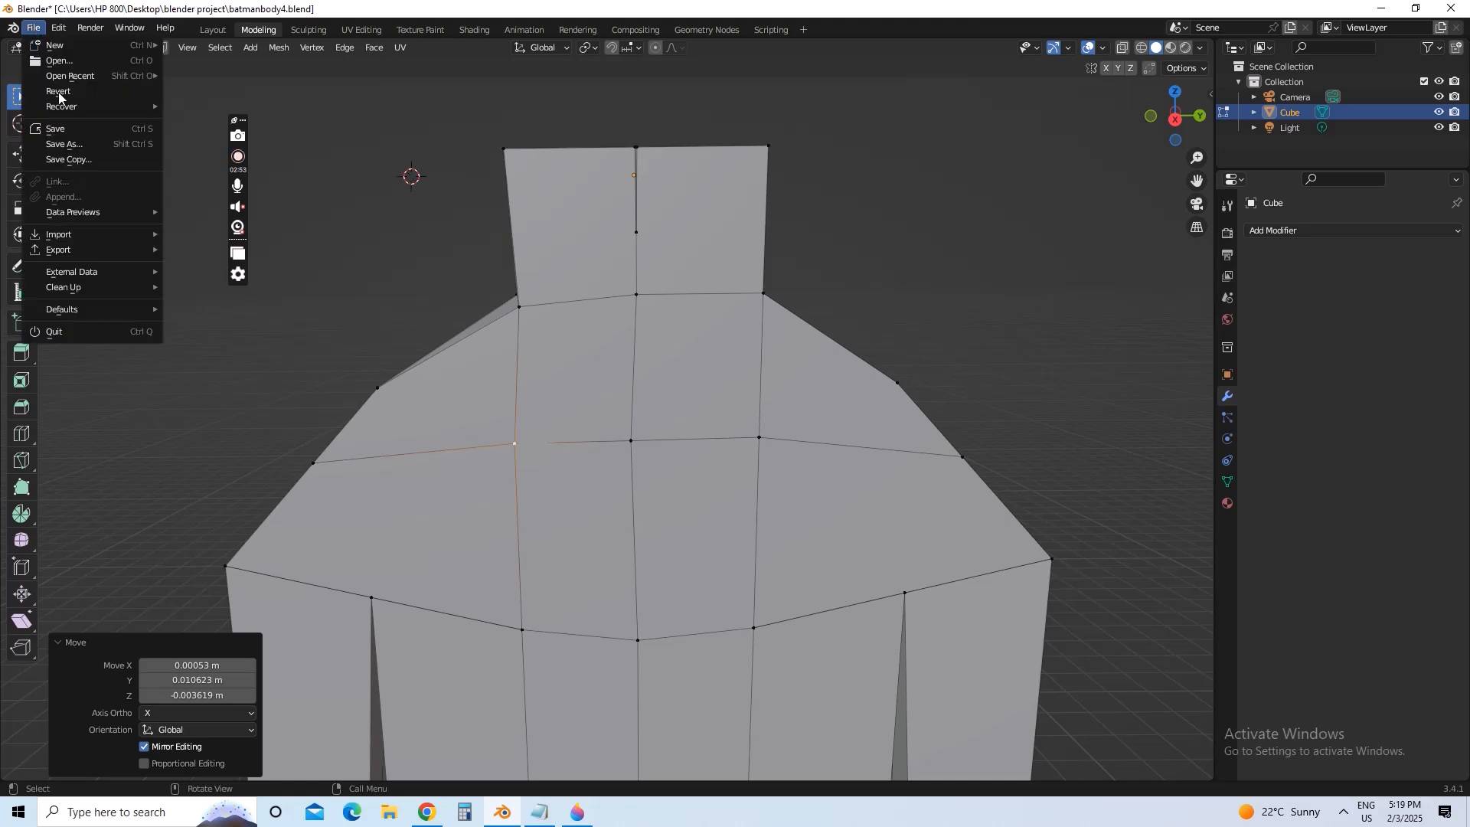
pyautogui.moveTo(77, 77)
pyautogui.click(174, 77)
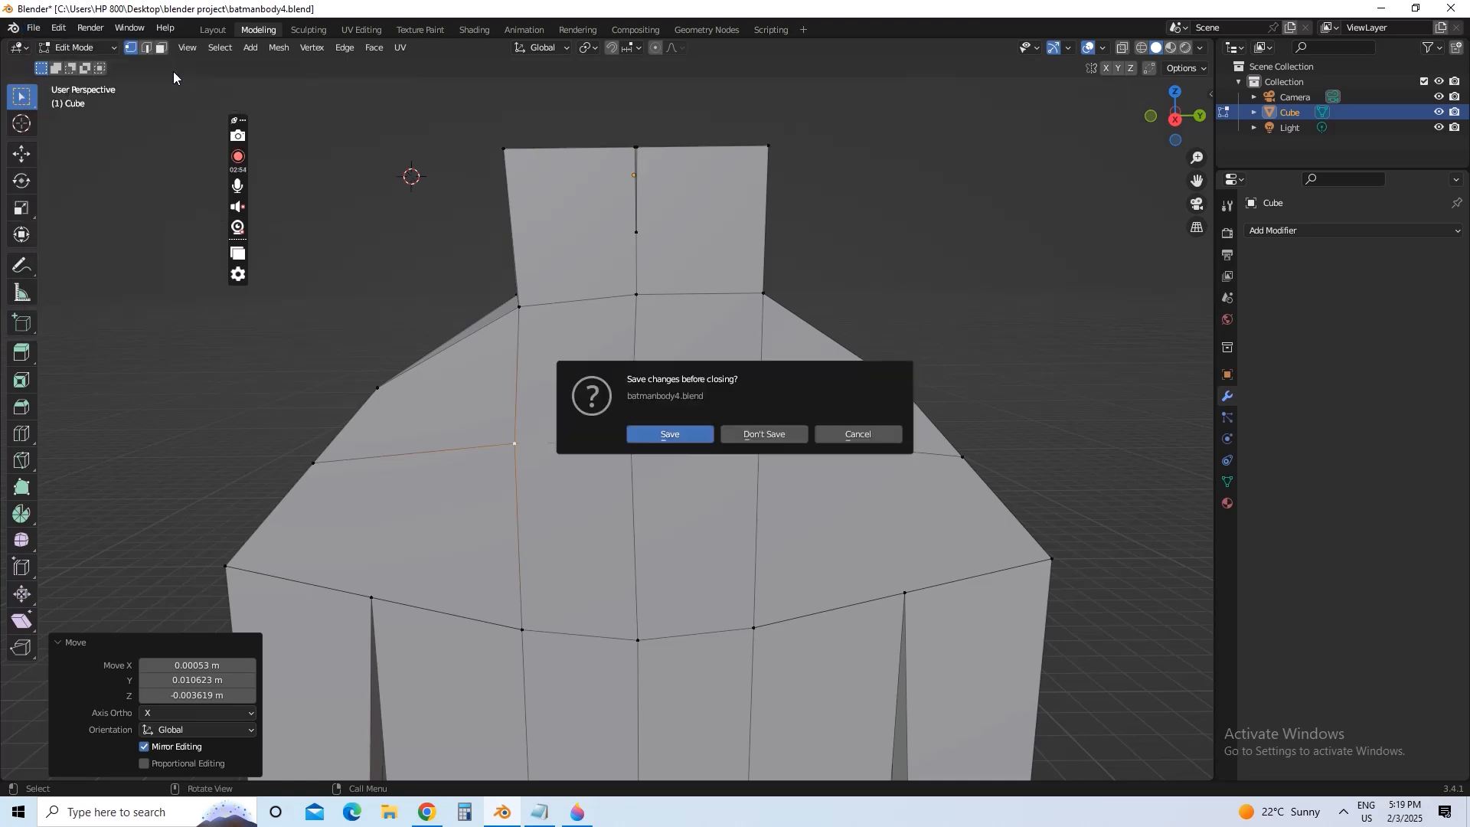
pyautogui.click(764, 434)
pyautogui.scroll(2, 720, 221)
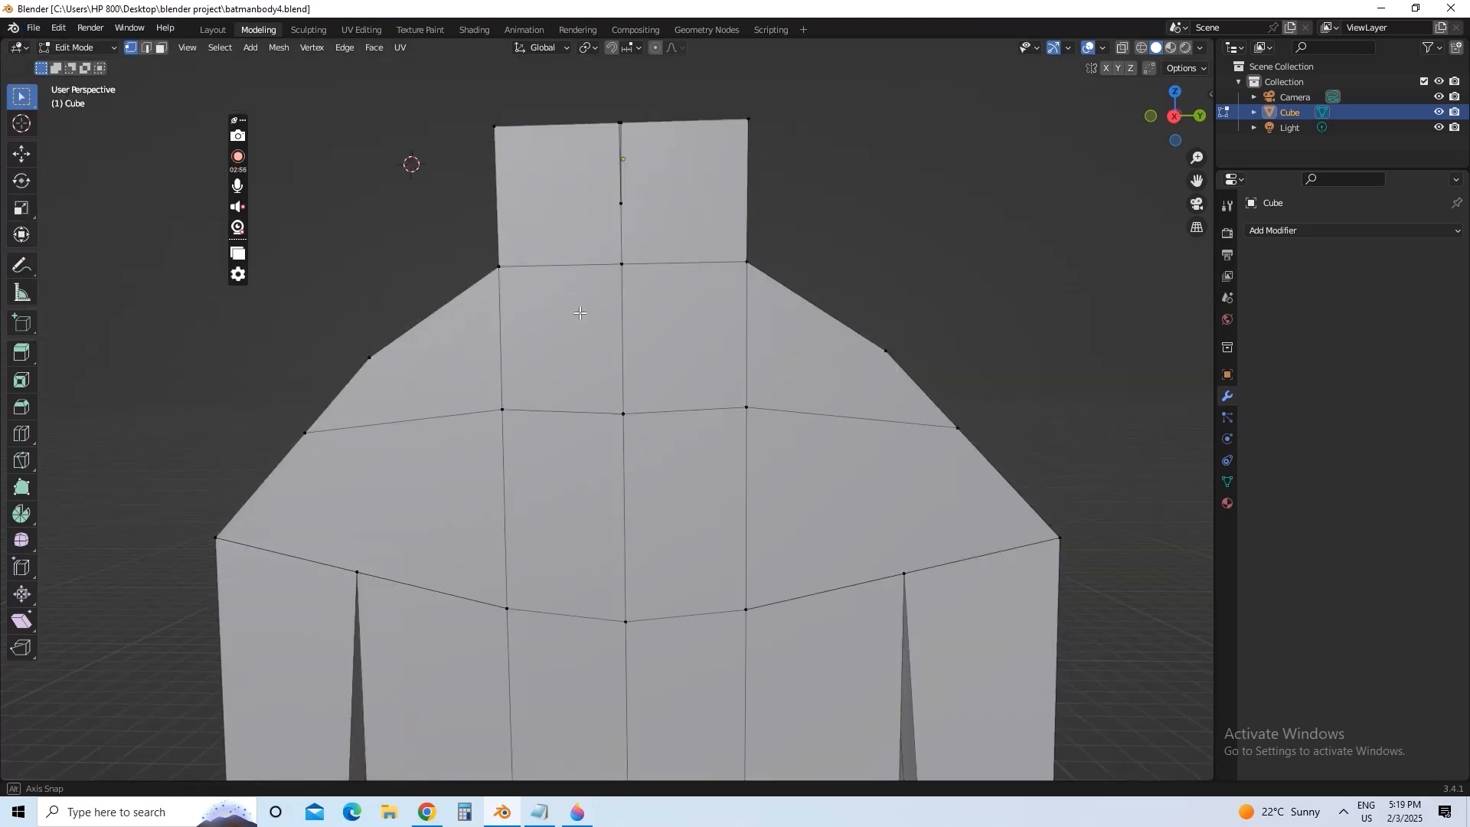
# - Select the vertices around the faces below the neck in wireframe, and inspect the highlighted faces in solid display
pyautogui.click(1121, 49)
pyautogui.moveTo(475, 237); pyautogui.dragTo(788, 441)
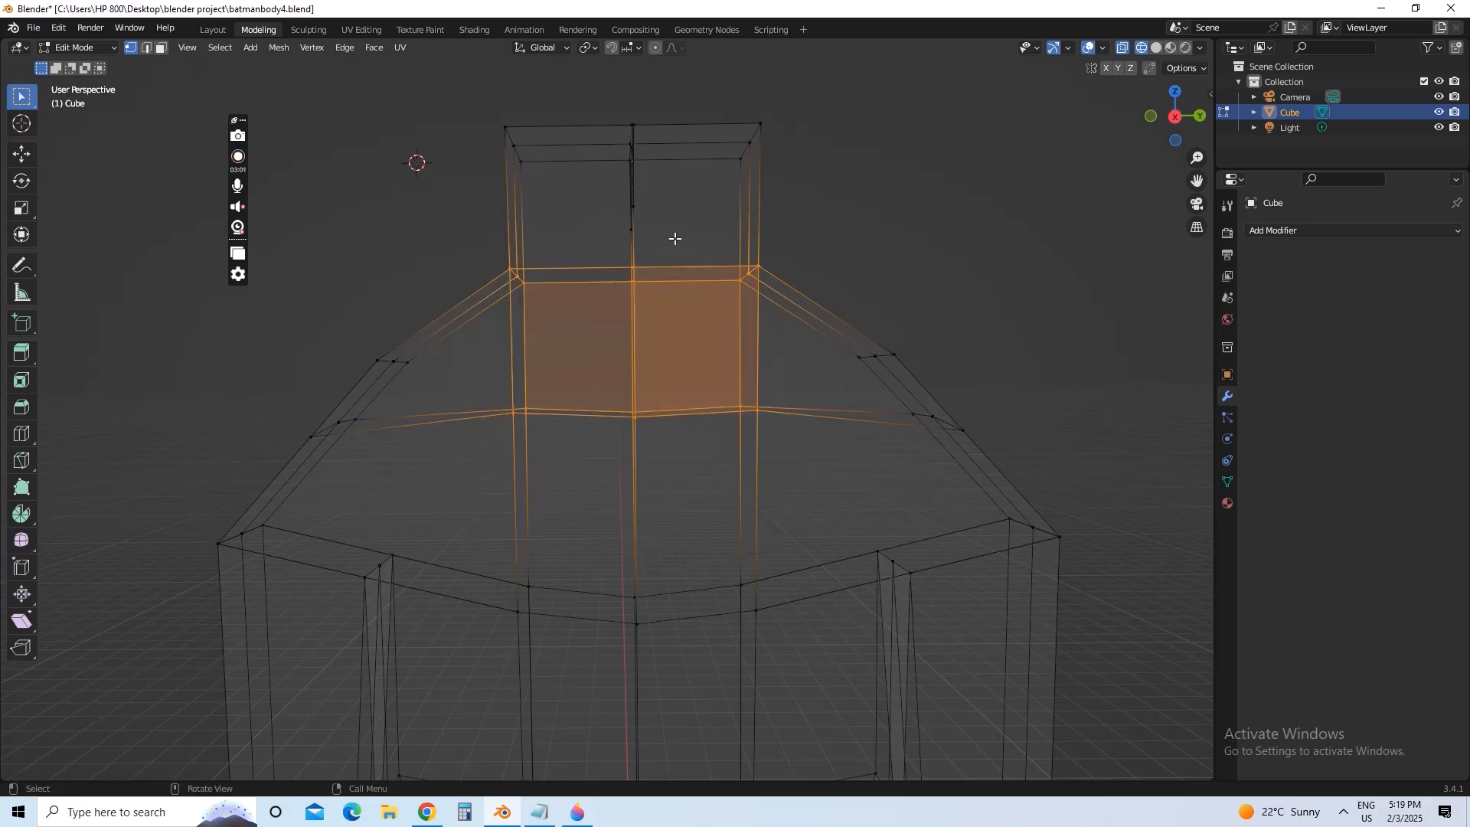
pyautogui.click(1155, 50)
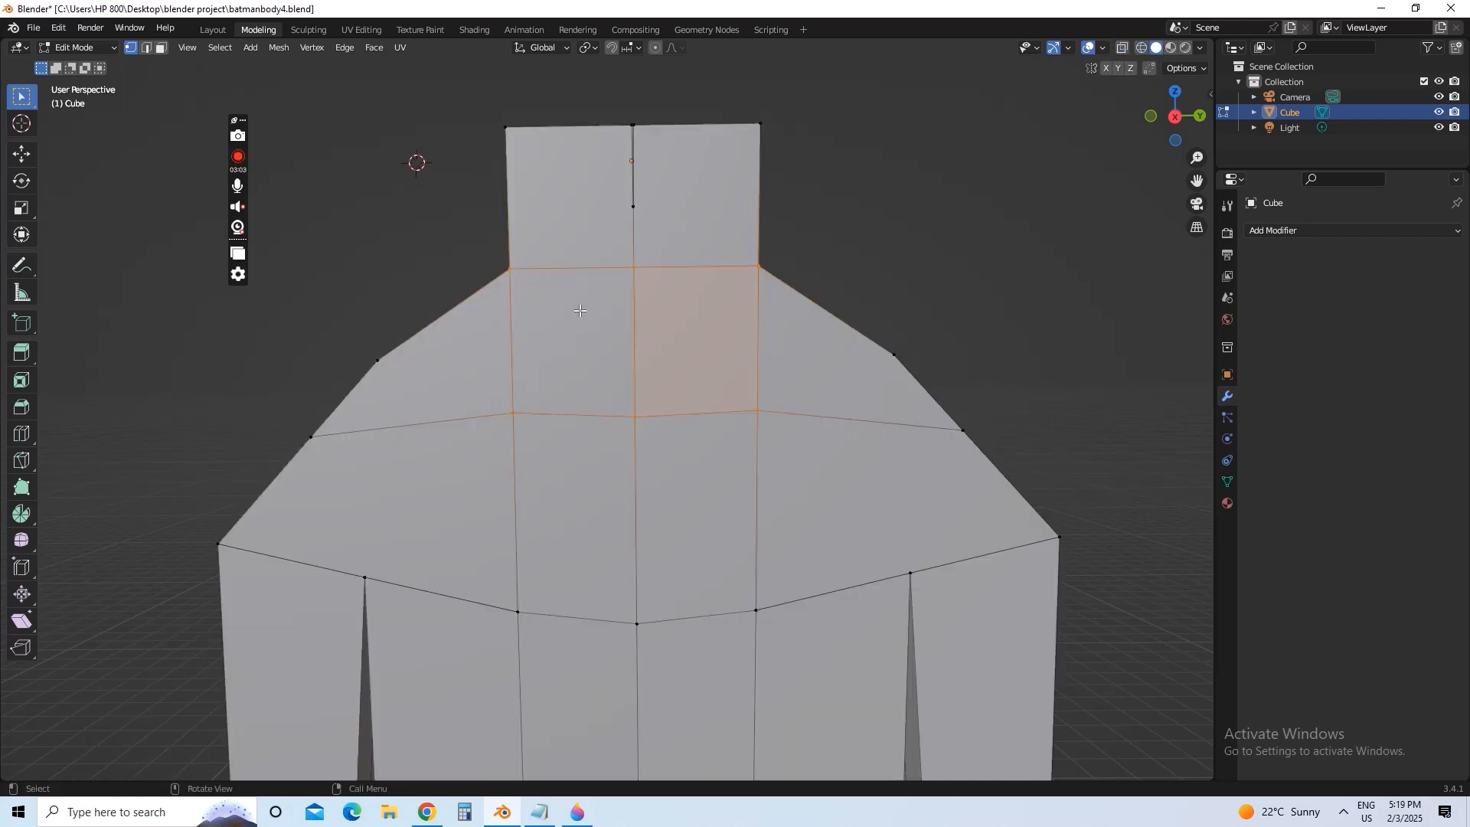
pyautogui.moveTo(583, 353)
pyautogui.mouseDown(button='middle')
pyautogui.moveTo(590, 376)
pyautogui.moveTo(689, 381)
pyautogui.moveTo(722, 334)
pyautogui.moveTo(781, 331)
pyautogui.moveTo(696, 310)
pyautogui.moveTo(692, 338)
pyautogui.moveTo(562, 339)
pyautogui.mouseUp(button='middle')
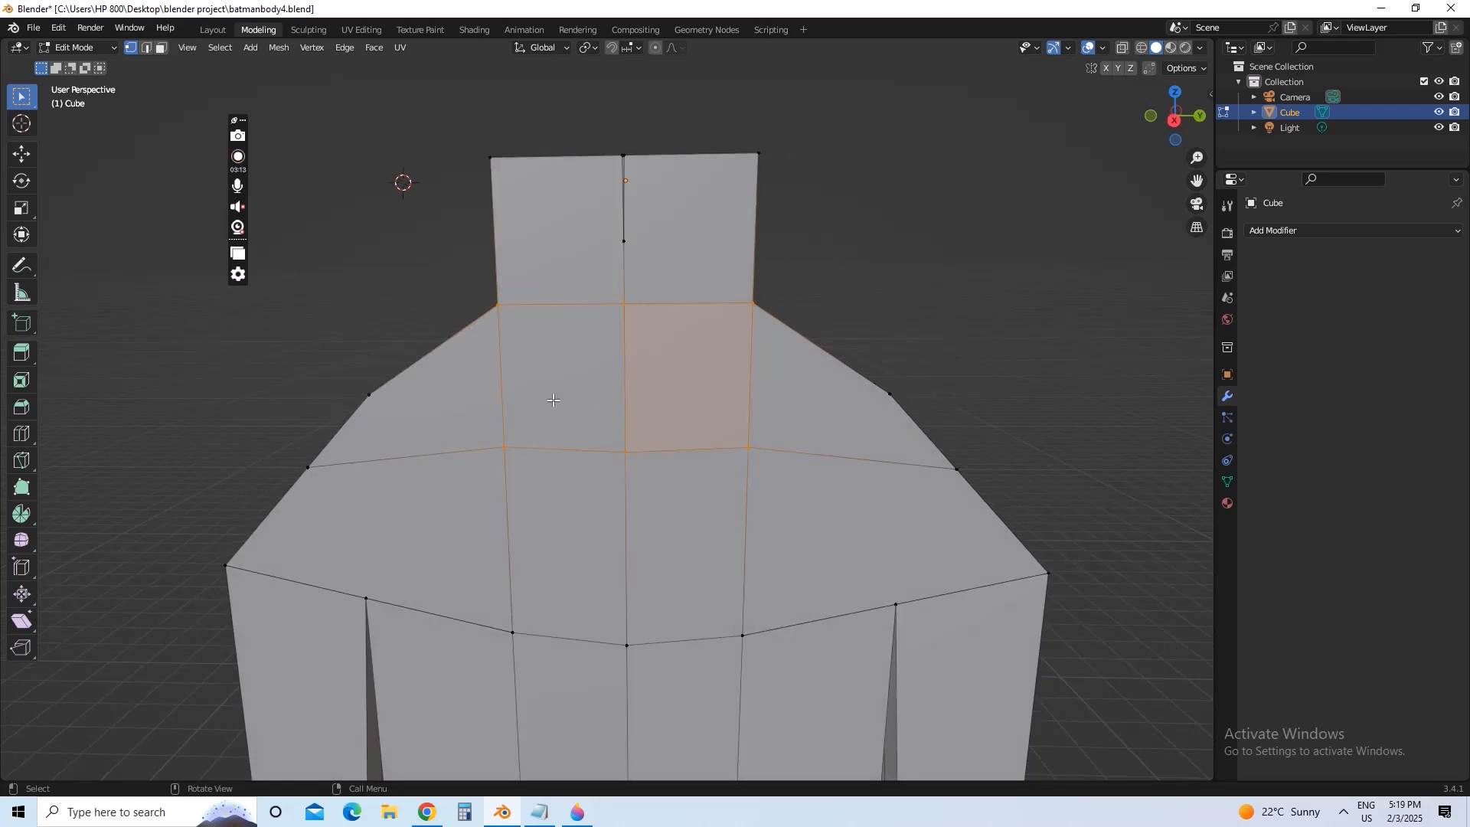
# - Shift the upper chest loop's left vertex about -0.021 m in Y and -0.007 m in Z, and check the centre vertex
pyautogui.click(507, 447)
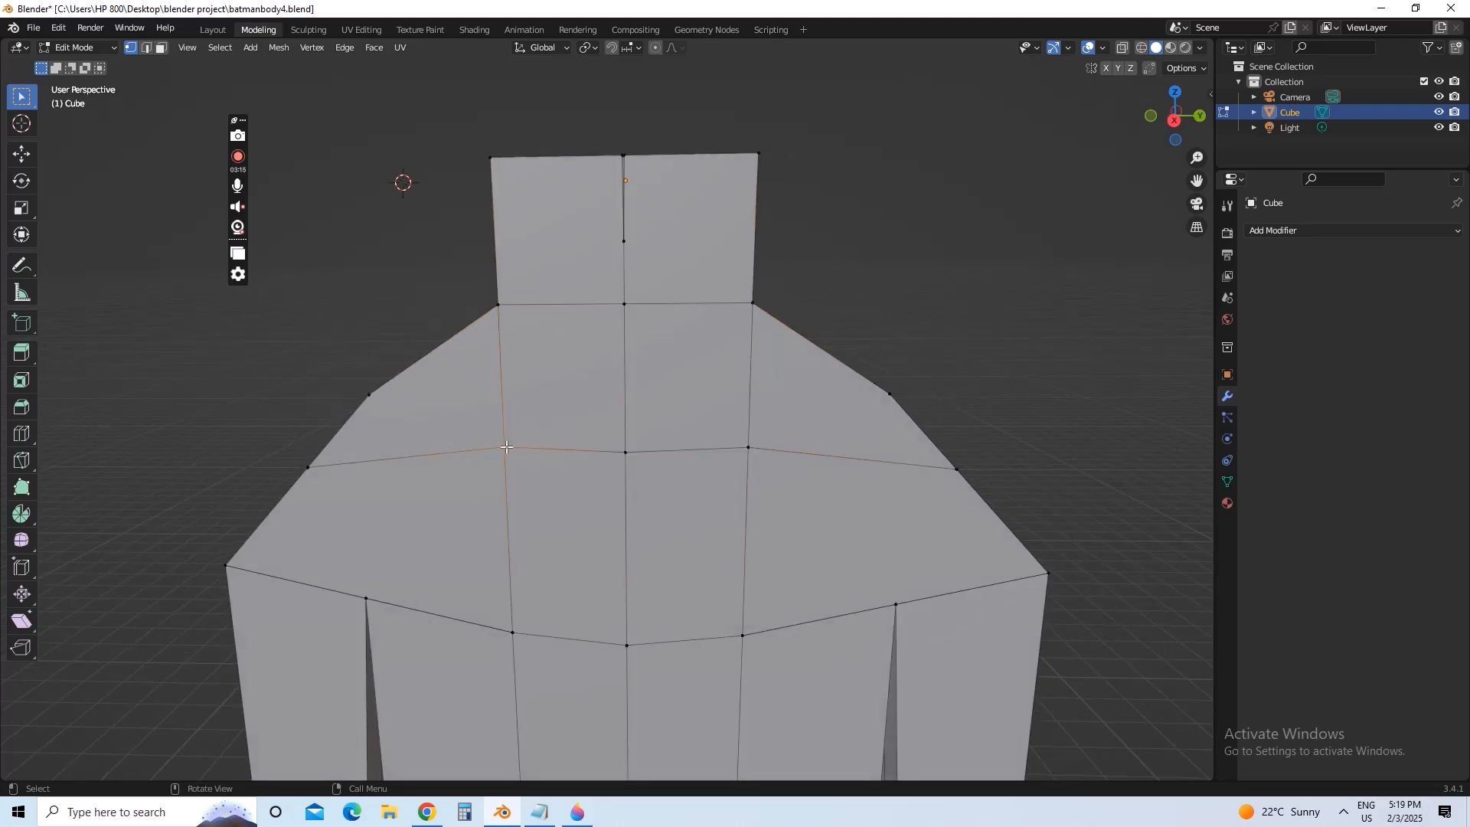
pyautogui.press('g')
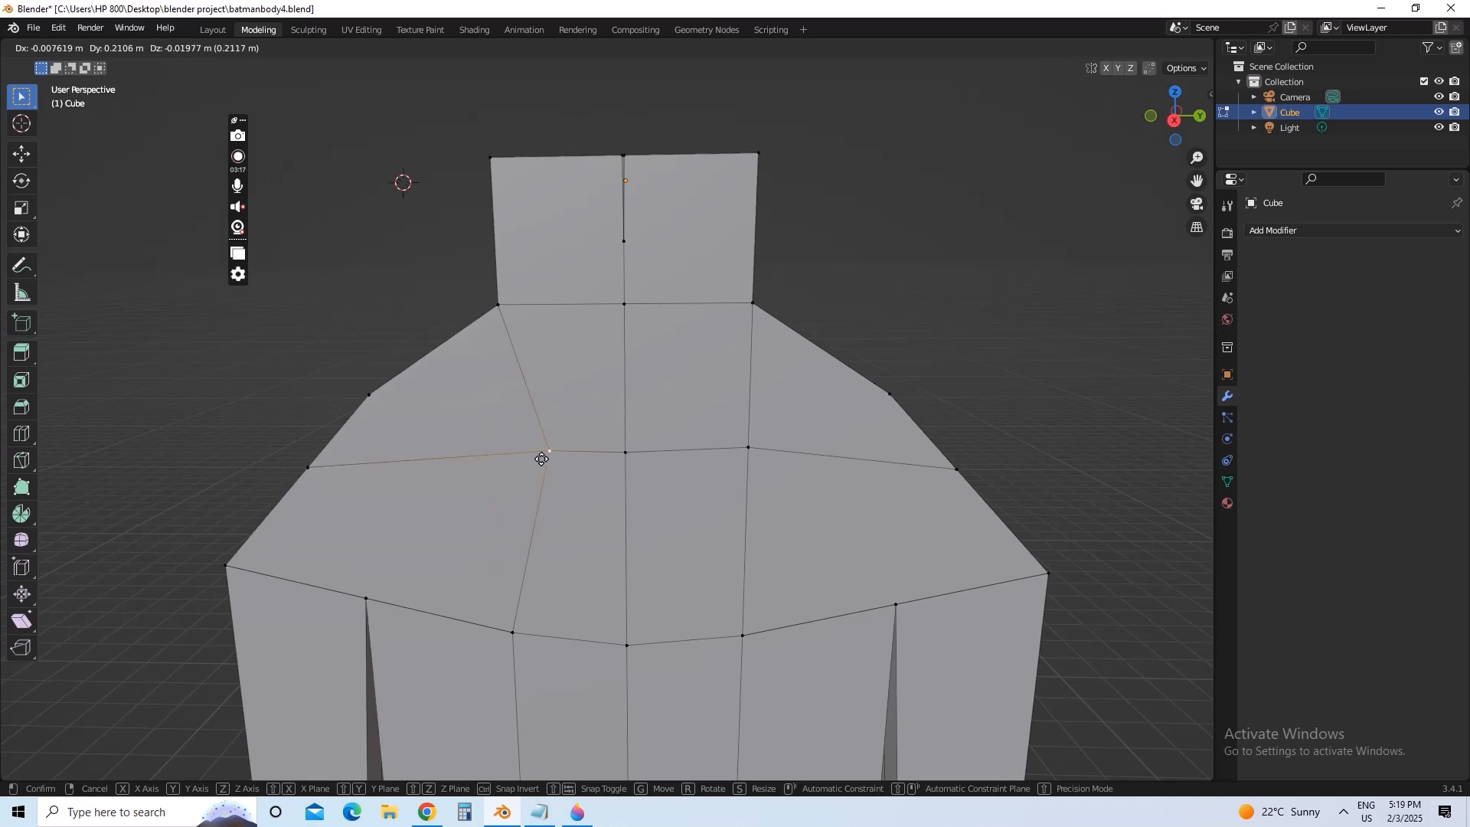
pyautogui.click(489, 454)
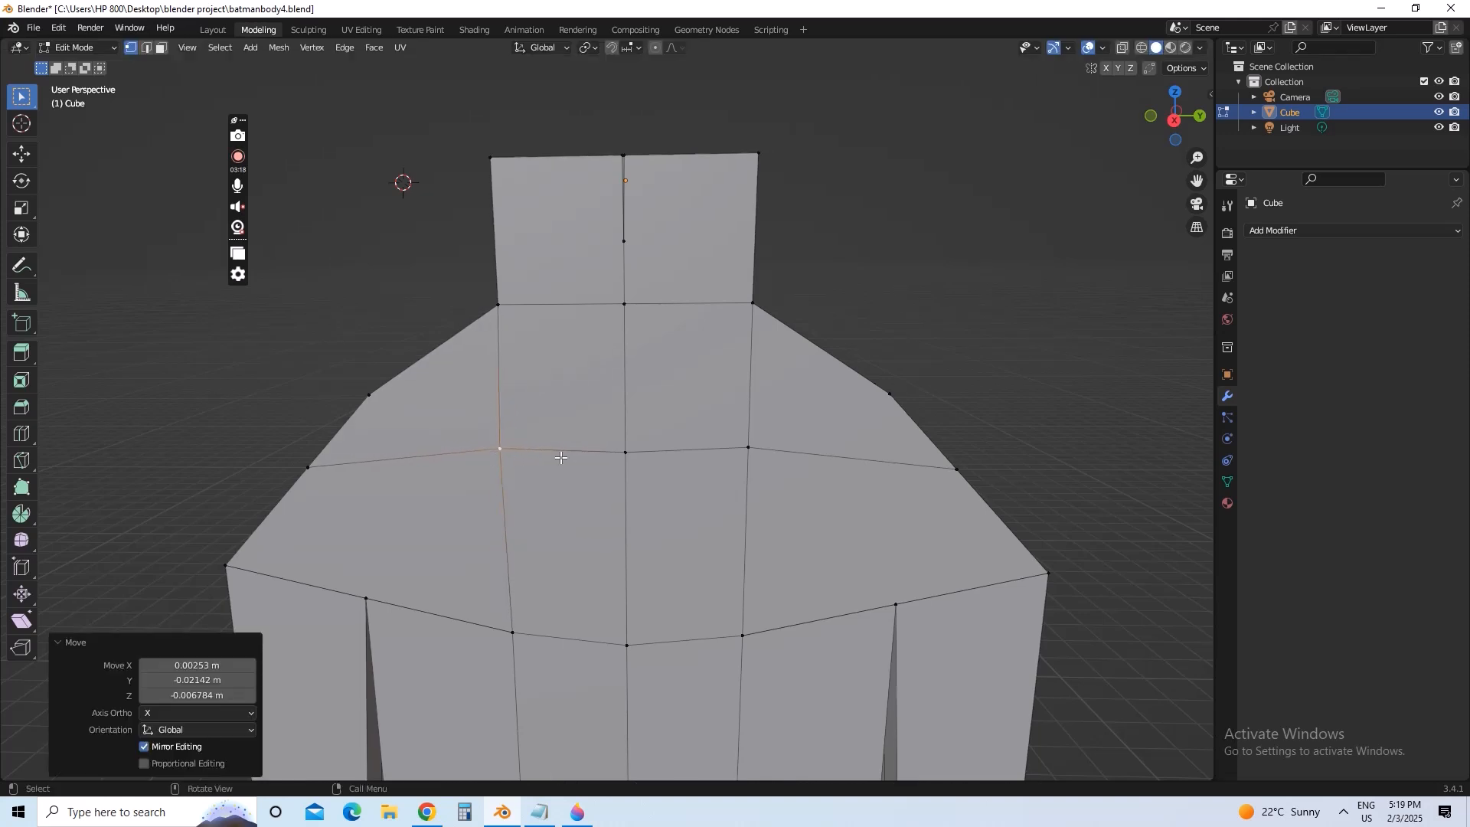
pyautogui.click(625, 455)
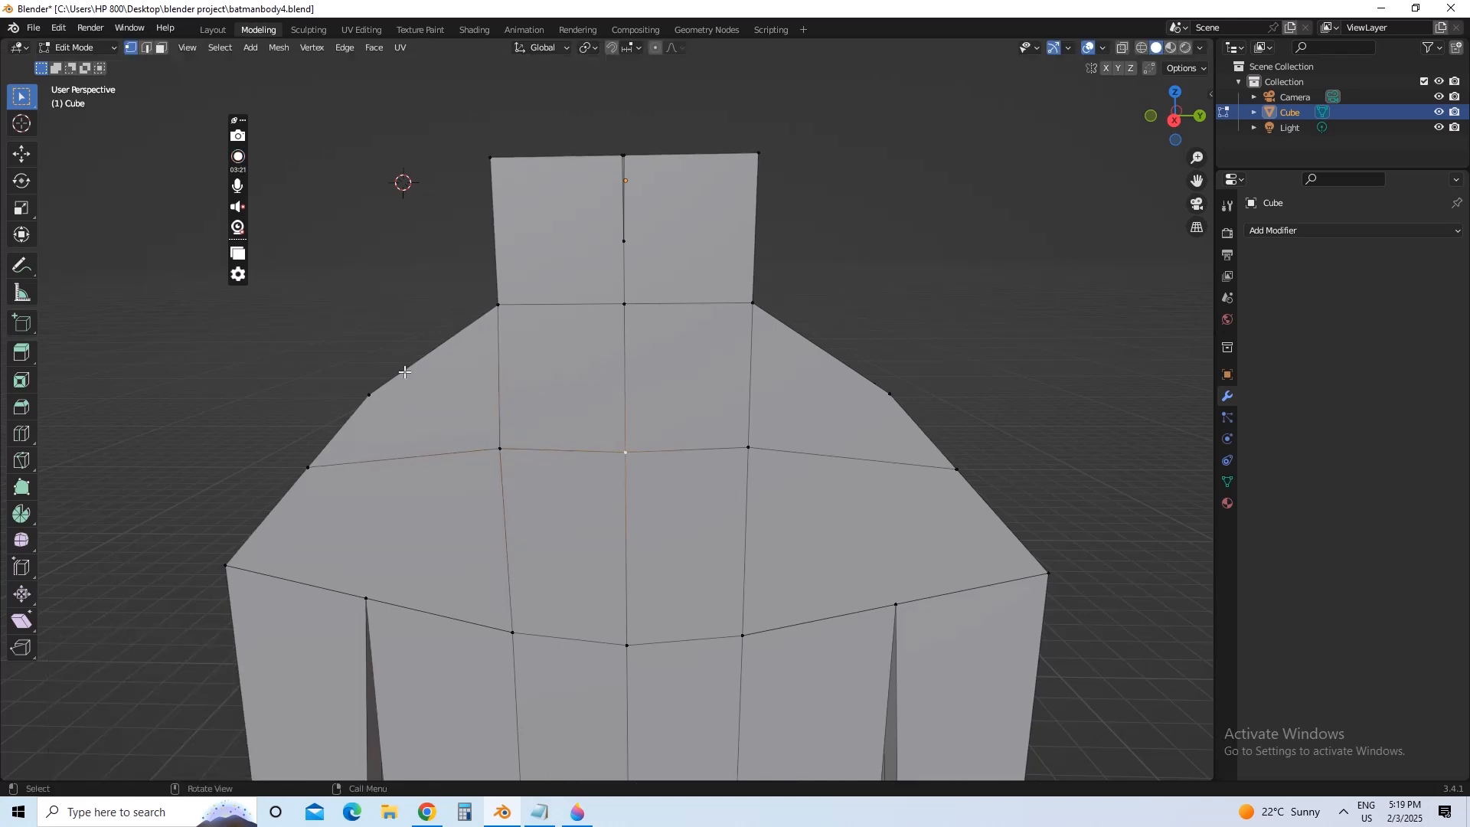
pyautogui.click(21, 436)
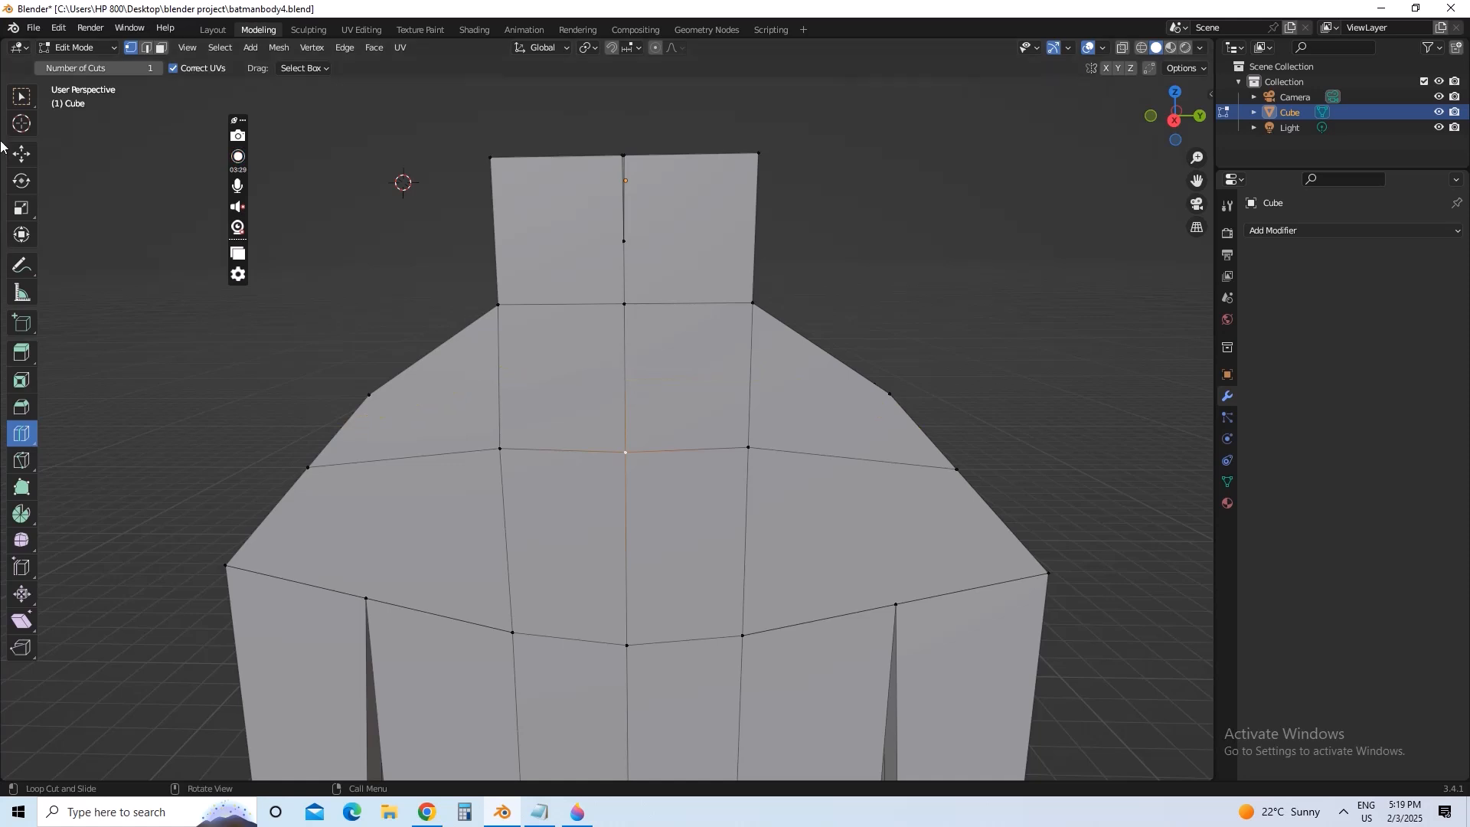
pyautogui.click(23, 98)
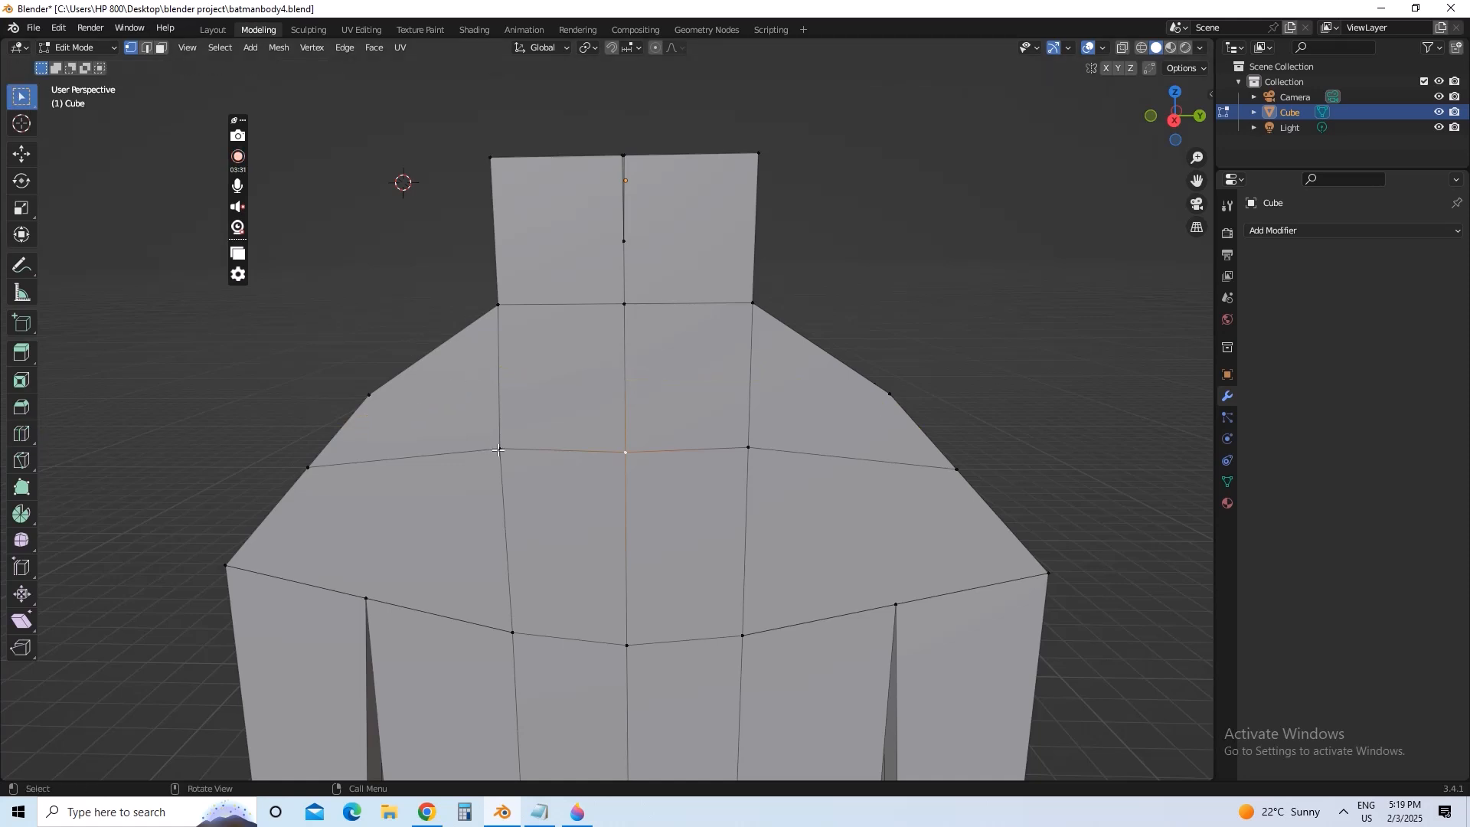
# - Move the upper chest loop's left vertex outward about 0.07 m, and shift it back inward about 0.086 m in Y
pyautogui.press('g')
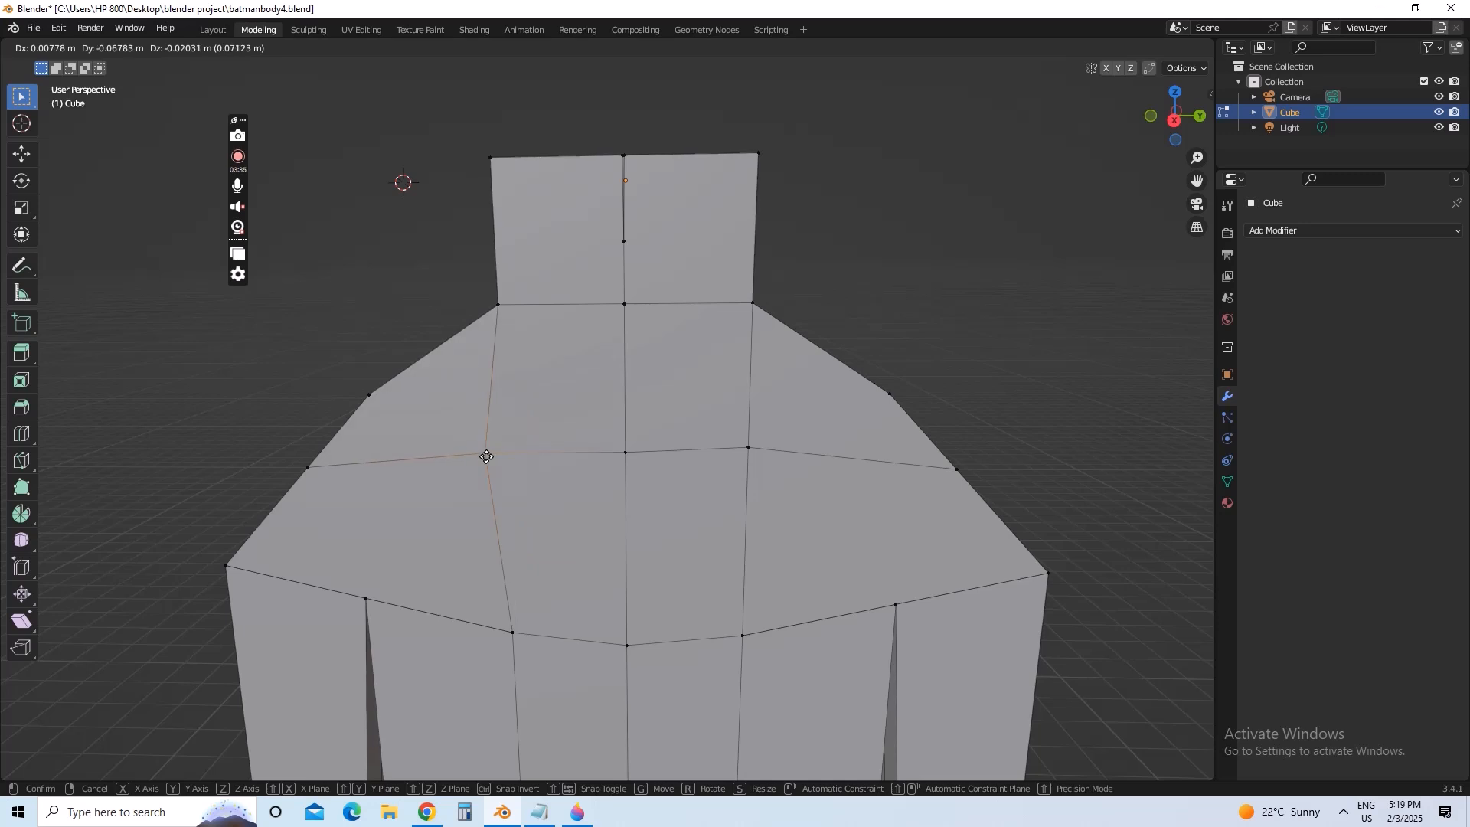
pyautogui.click(493, 597)
pyautogui.click(519, 499)
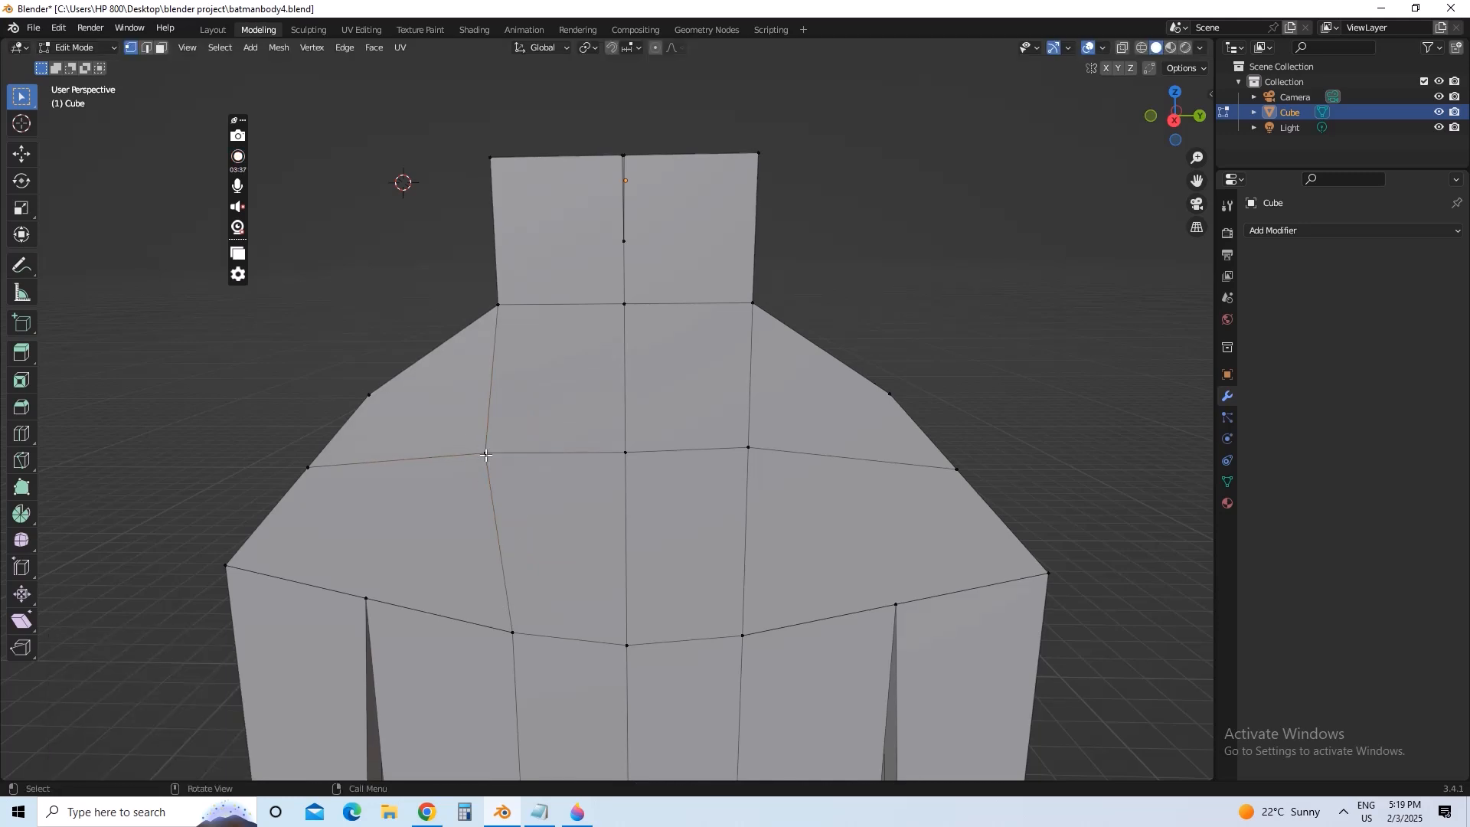
pyautogui.press('g')
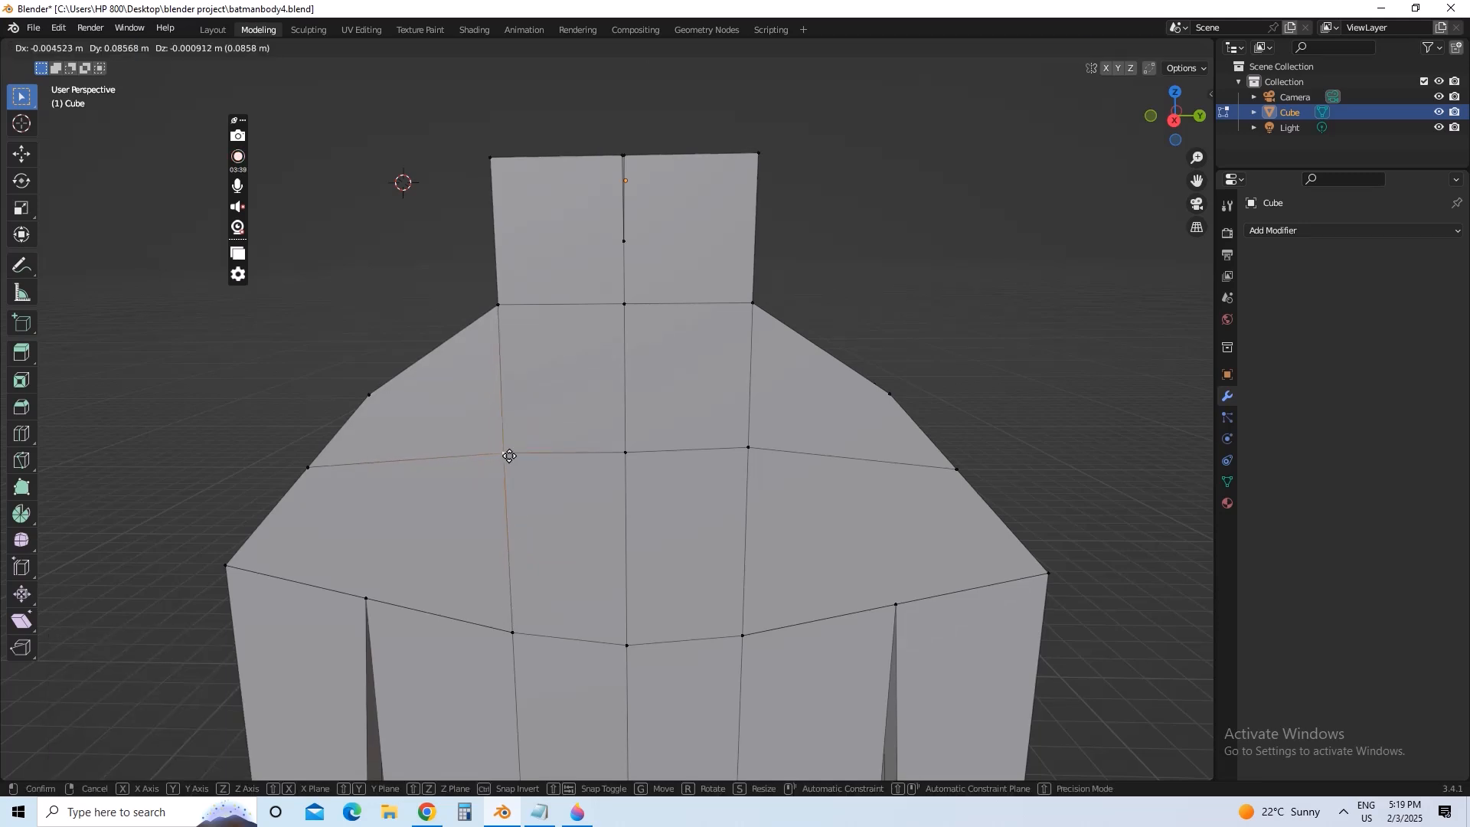
pyautogui.click(670, 439)
# - Nudge the upper chest loop's centre vertex about 0.007 m in Y
pyautogui.click(625, 455)
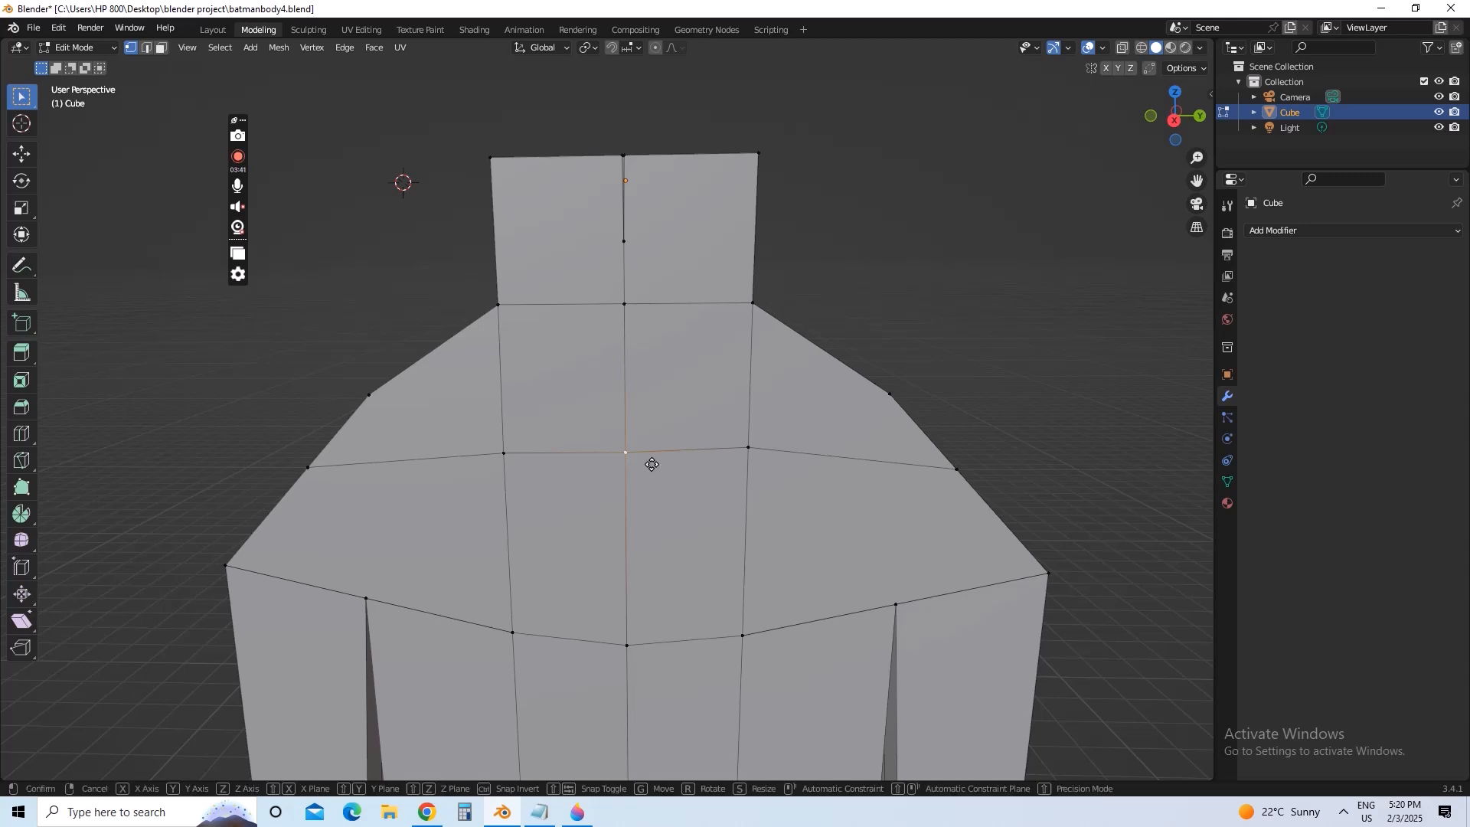
pyautogui.press('g')
pyautogui.click(630, 456)
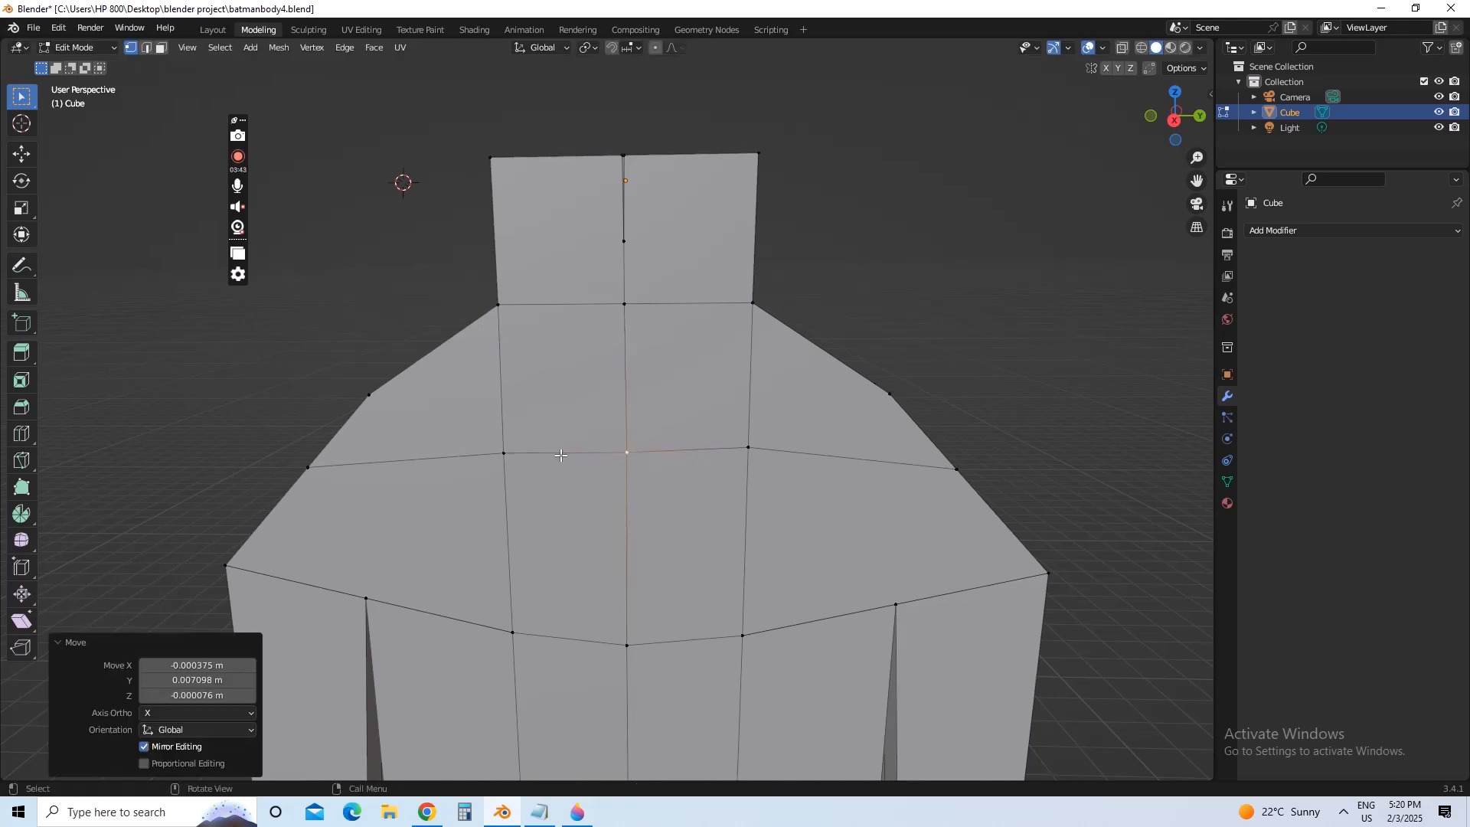
# - Select the upper chest loop's left and centre vertices, and preview a loop cut across the faces below the neck
pyautogui.click(532, 484)
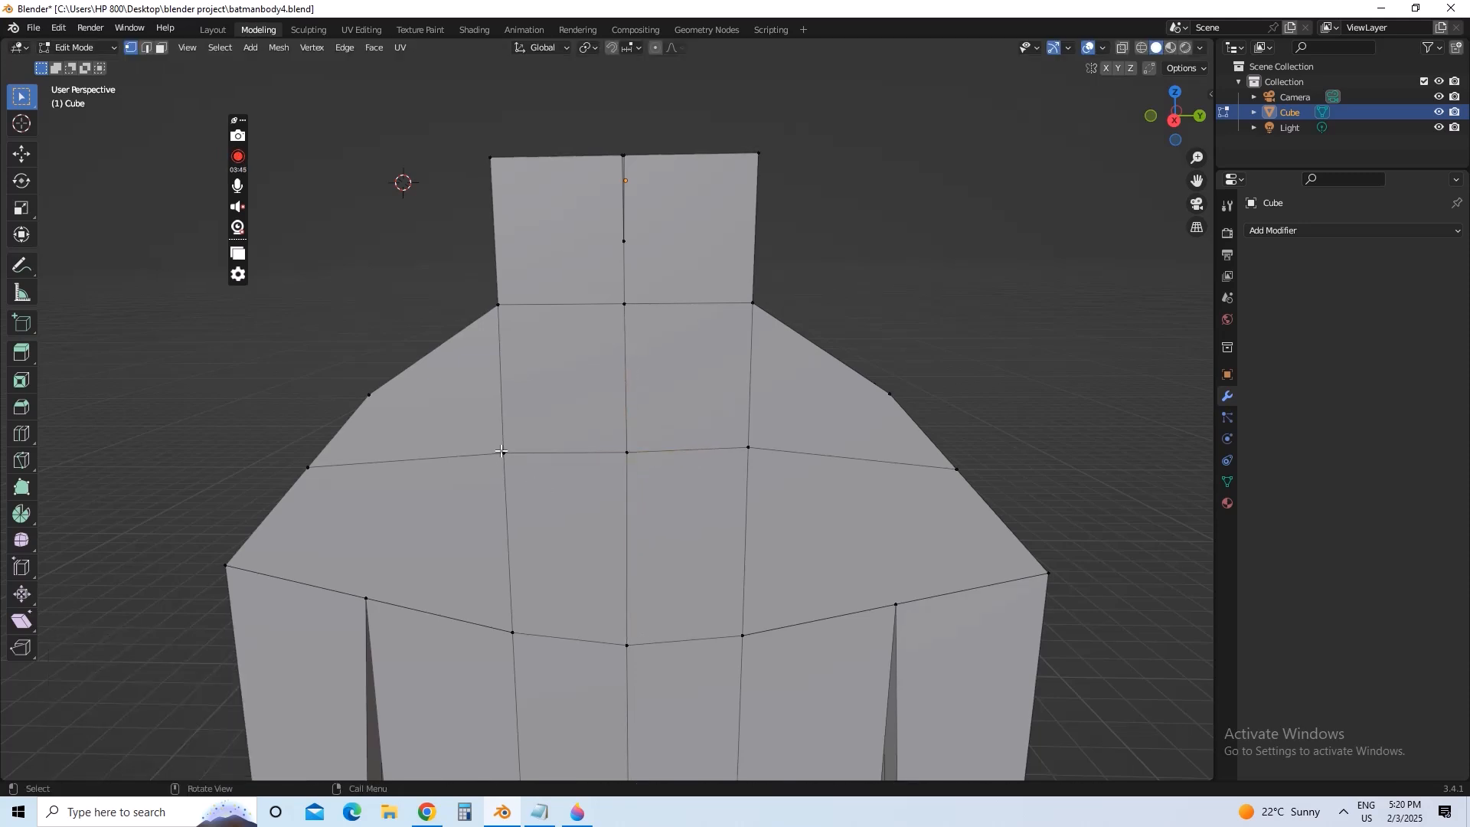
pyautogui.keyDown('shift'); pyautogui.click(627, 451); pyautogui.keyUp('shift')
pyautogui.rightClick(604, 371)
pyautogui.click(599, 427)
pyautogui.click(23, 436)
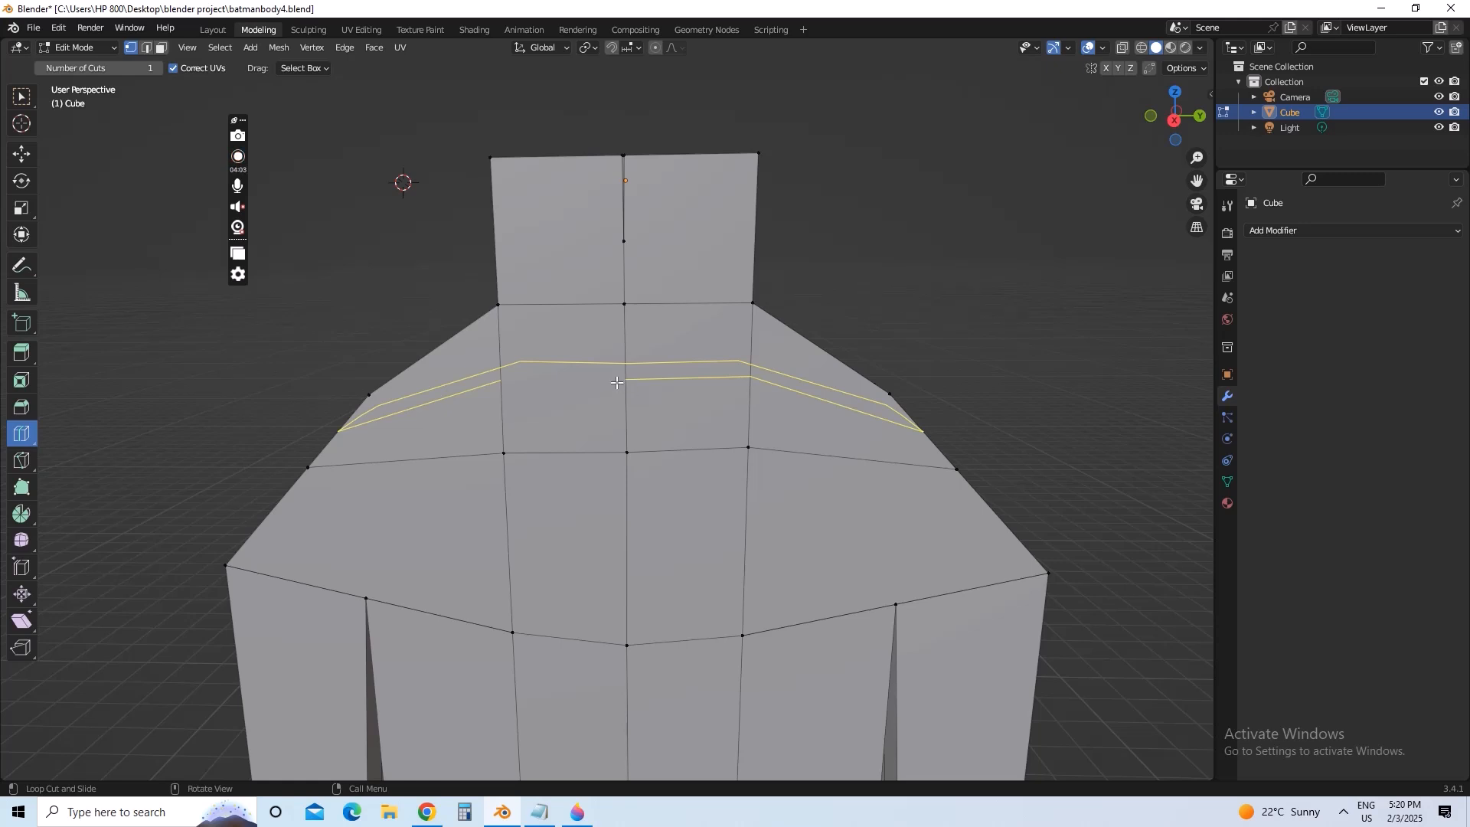
# - Try moving the left face below the neck by its four front corner vertices, about 0.042 m in Y and -0.035 m in Z
pyautogui.press('w')
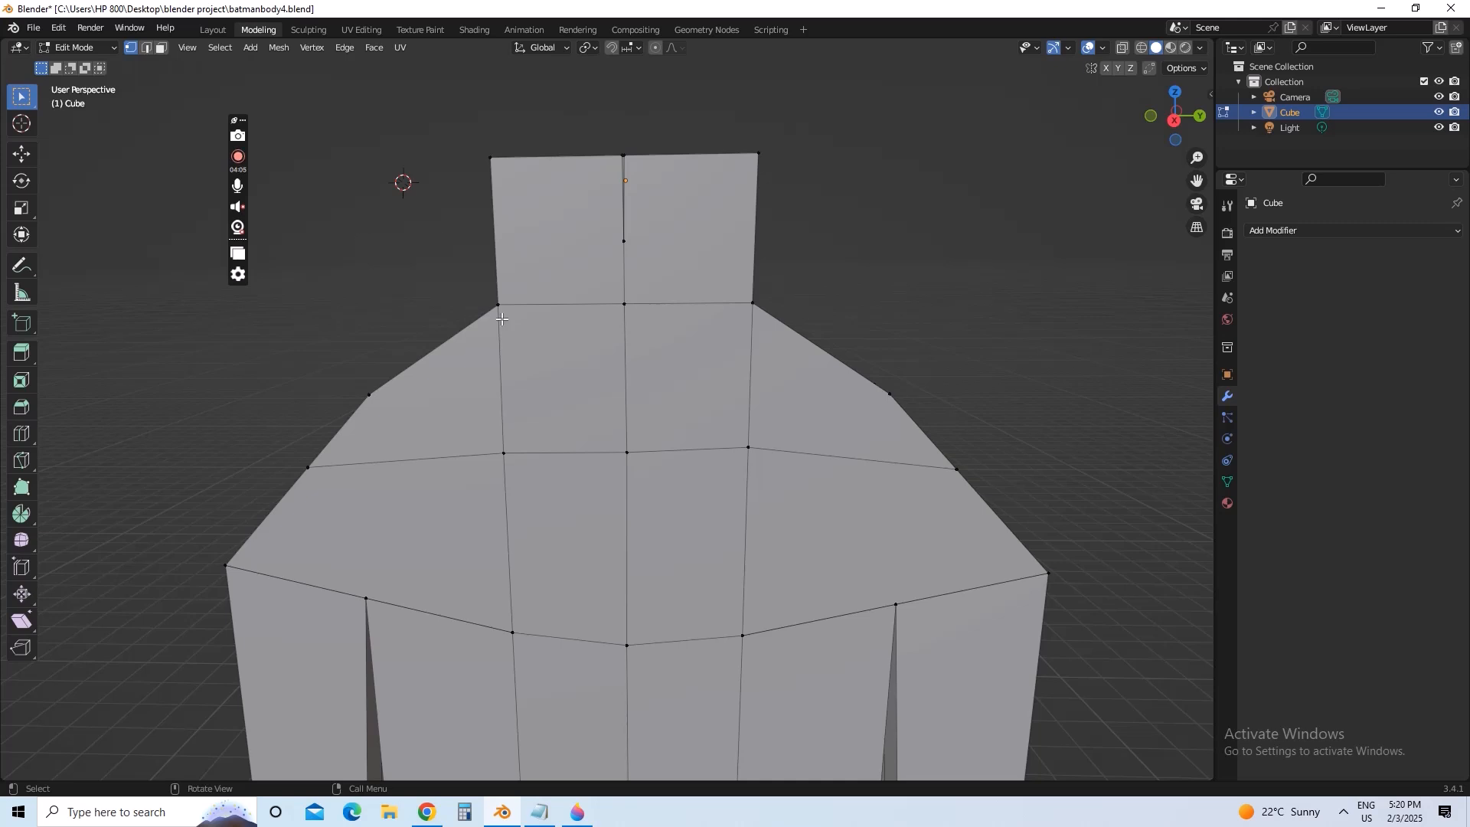
pyautogui.moveTo(489, 289); pyautogui.dragTo(535, 339)
pyautogui.moveTo(663, 471); pyautogui.dragTo(663, 472)
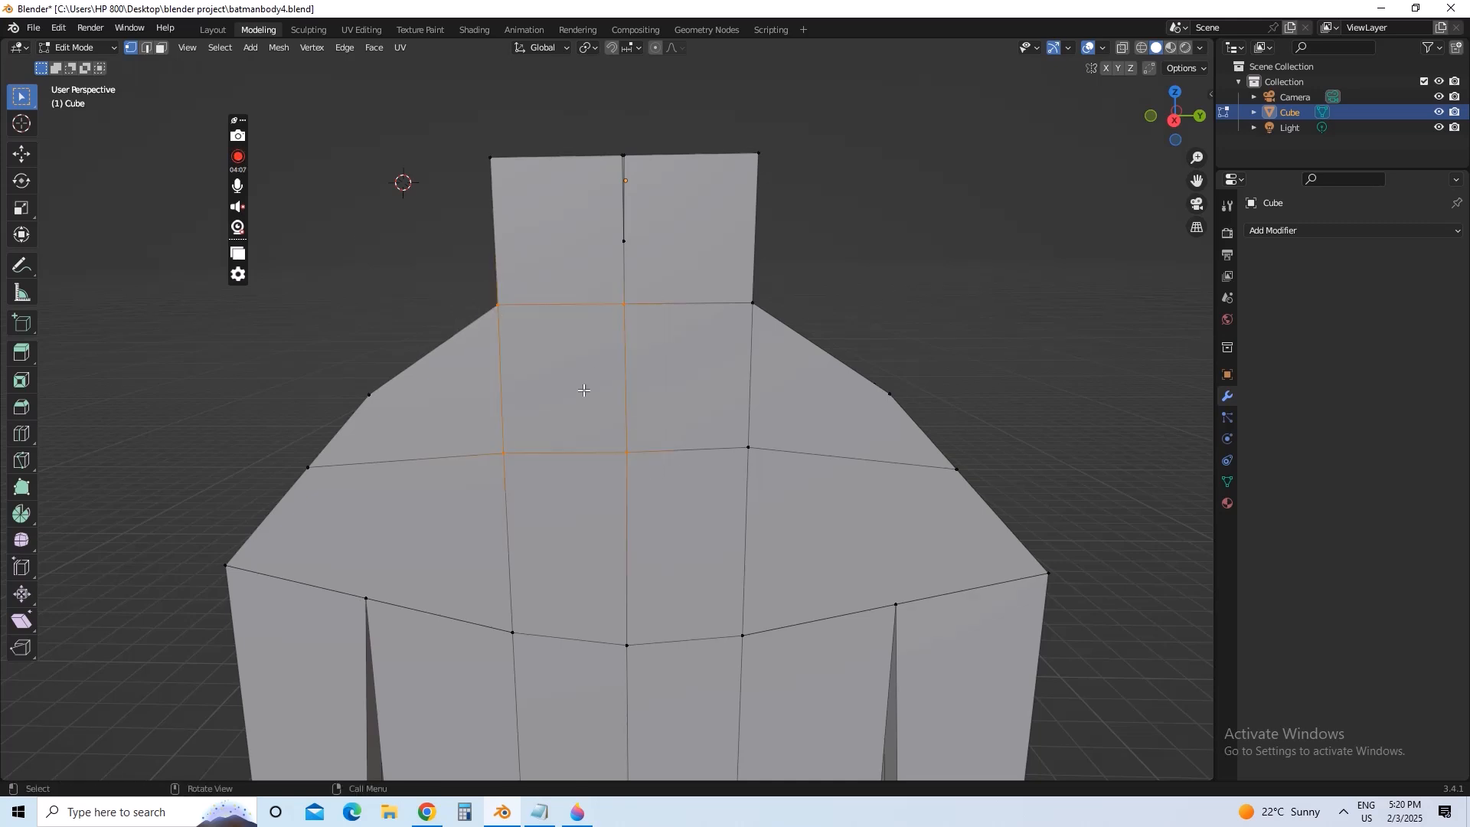
pyautogui.click(1143, 48)
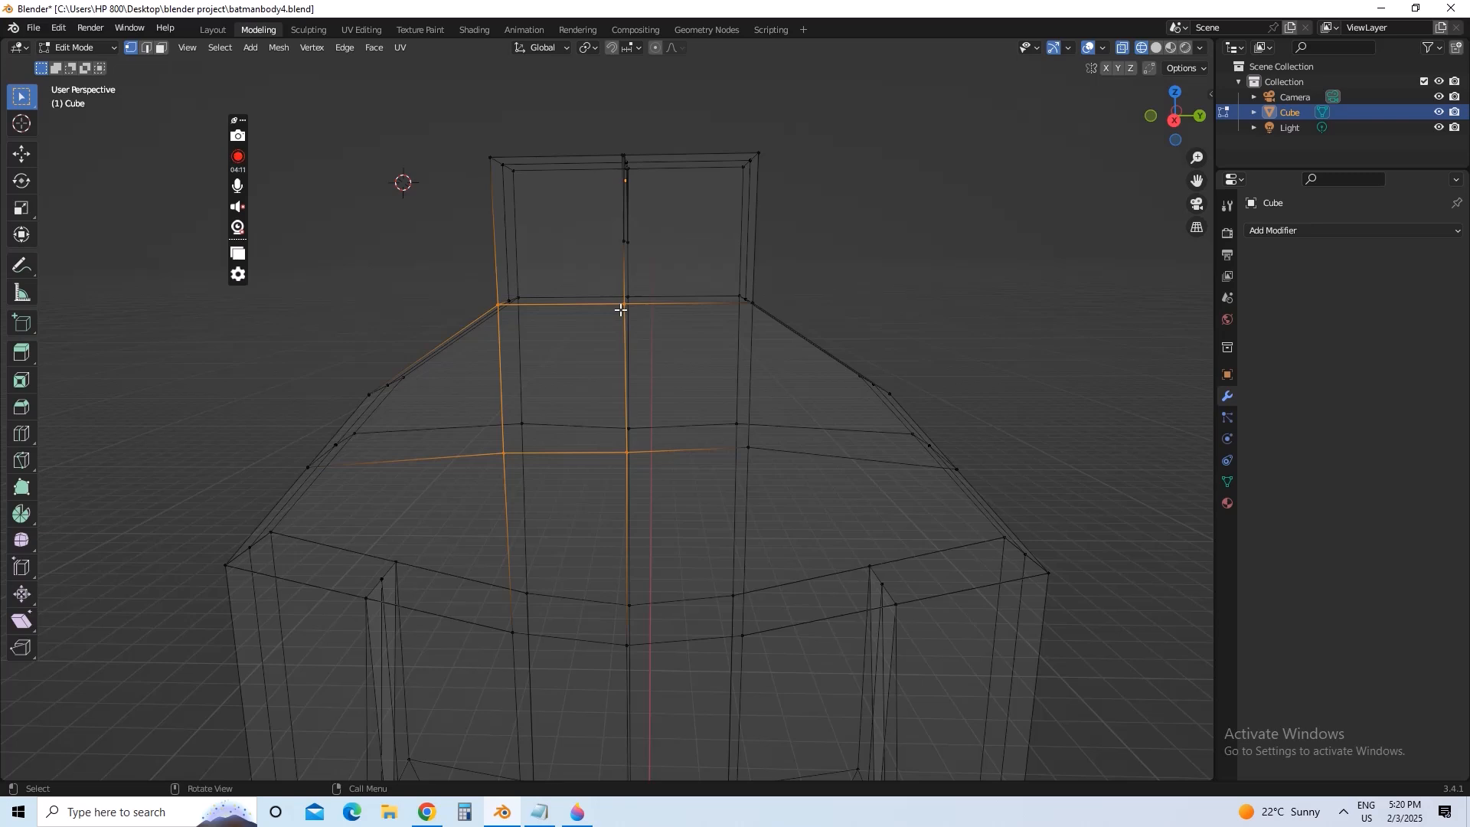
pyautogui.press('g')
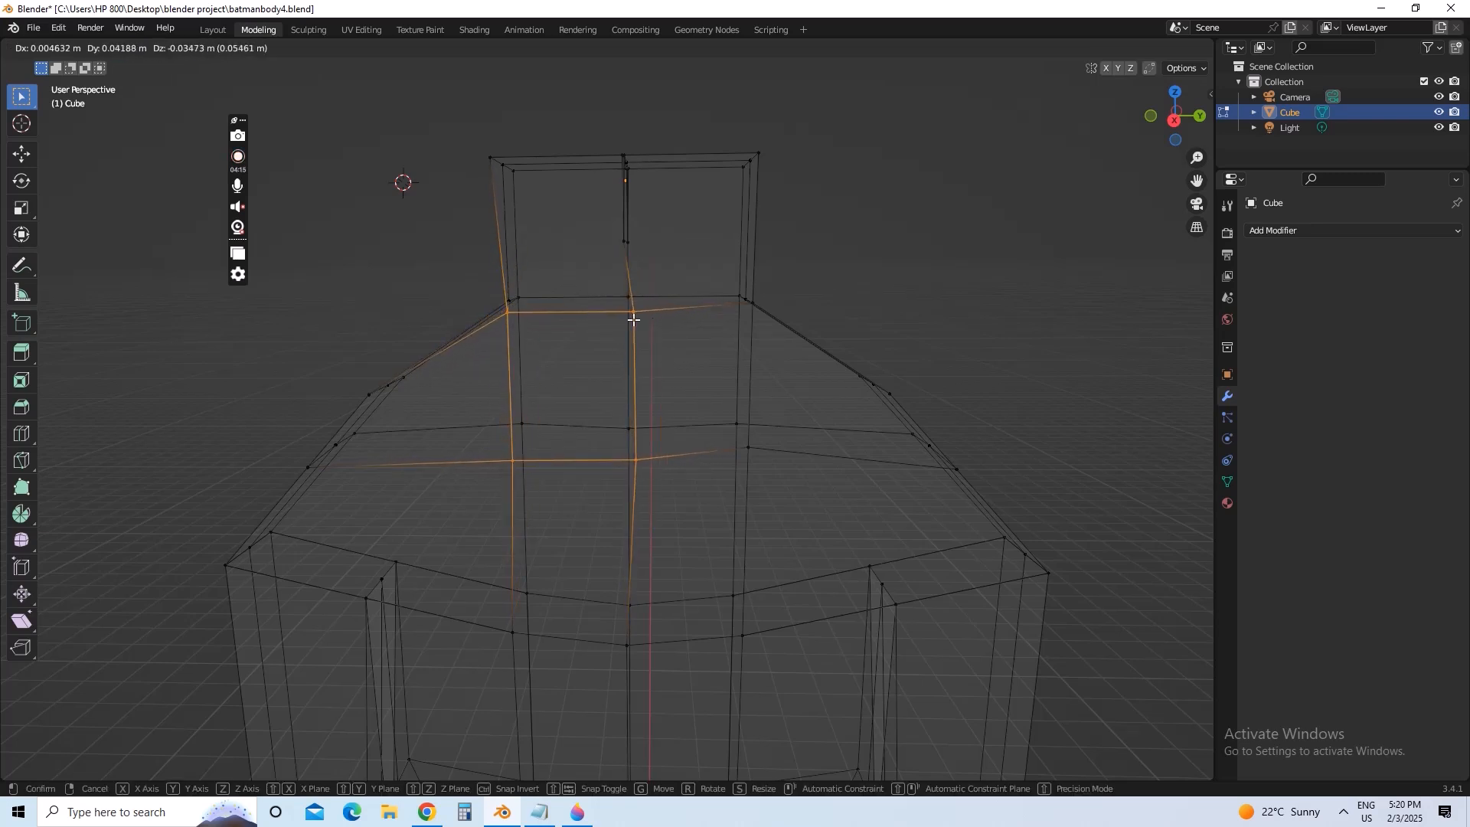
pyautogui.click(633, 320)
# - Check the neck base's centre and left corner vertices in solid display by selecting each one
pyautogui.click(1156, 47)
pyautogui.moveTo(615, 358); pyautogui.dragTo(585, 355, button='middle')
pyautogui.press('g')
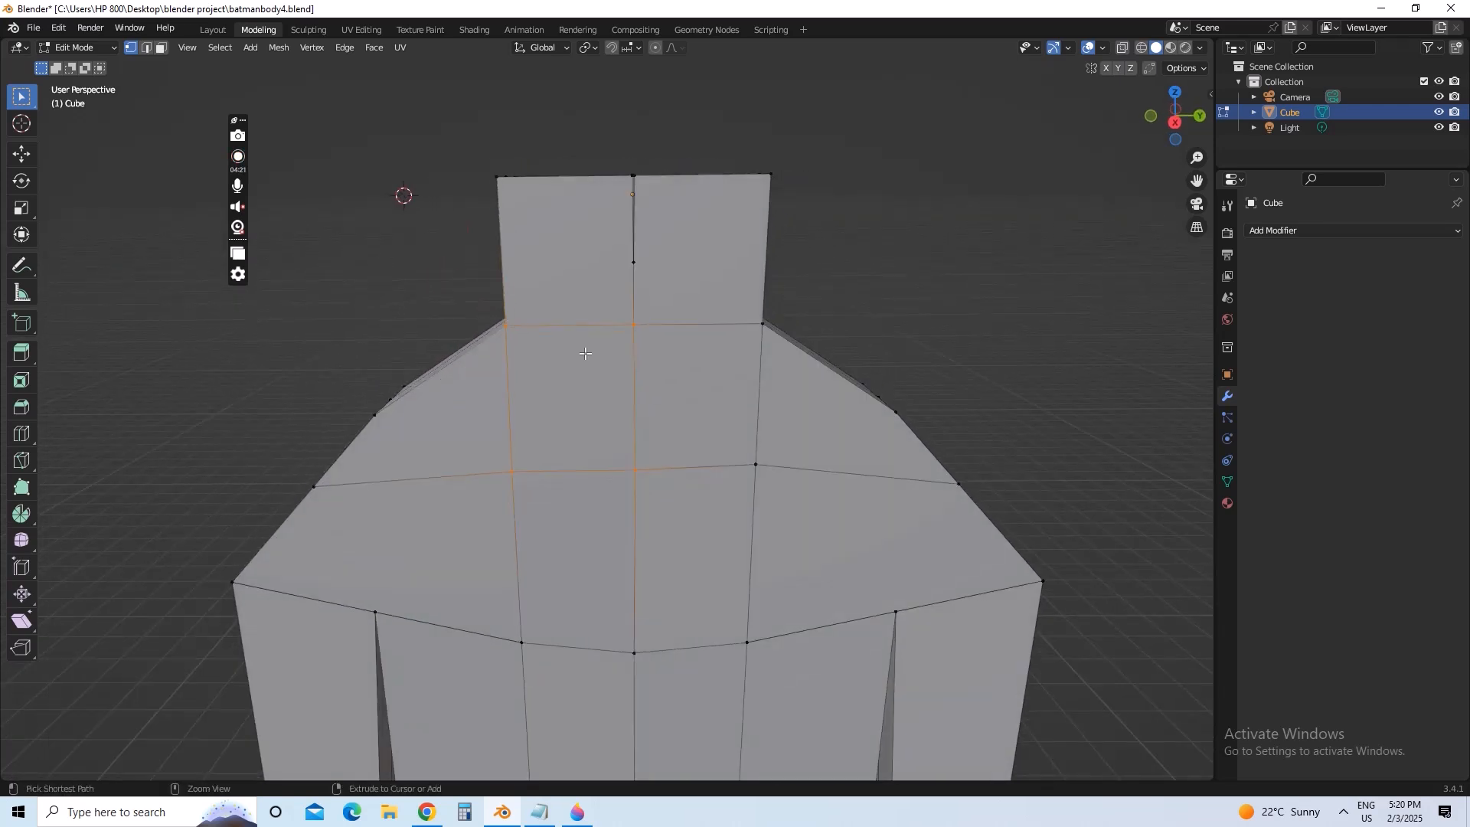
pyautogui.click(623, 375)
pyautogui.click(627, 337)
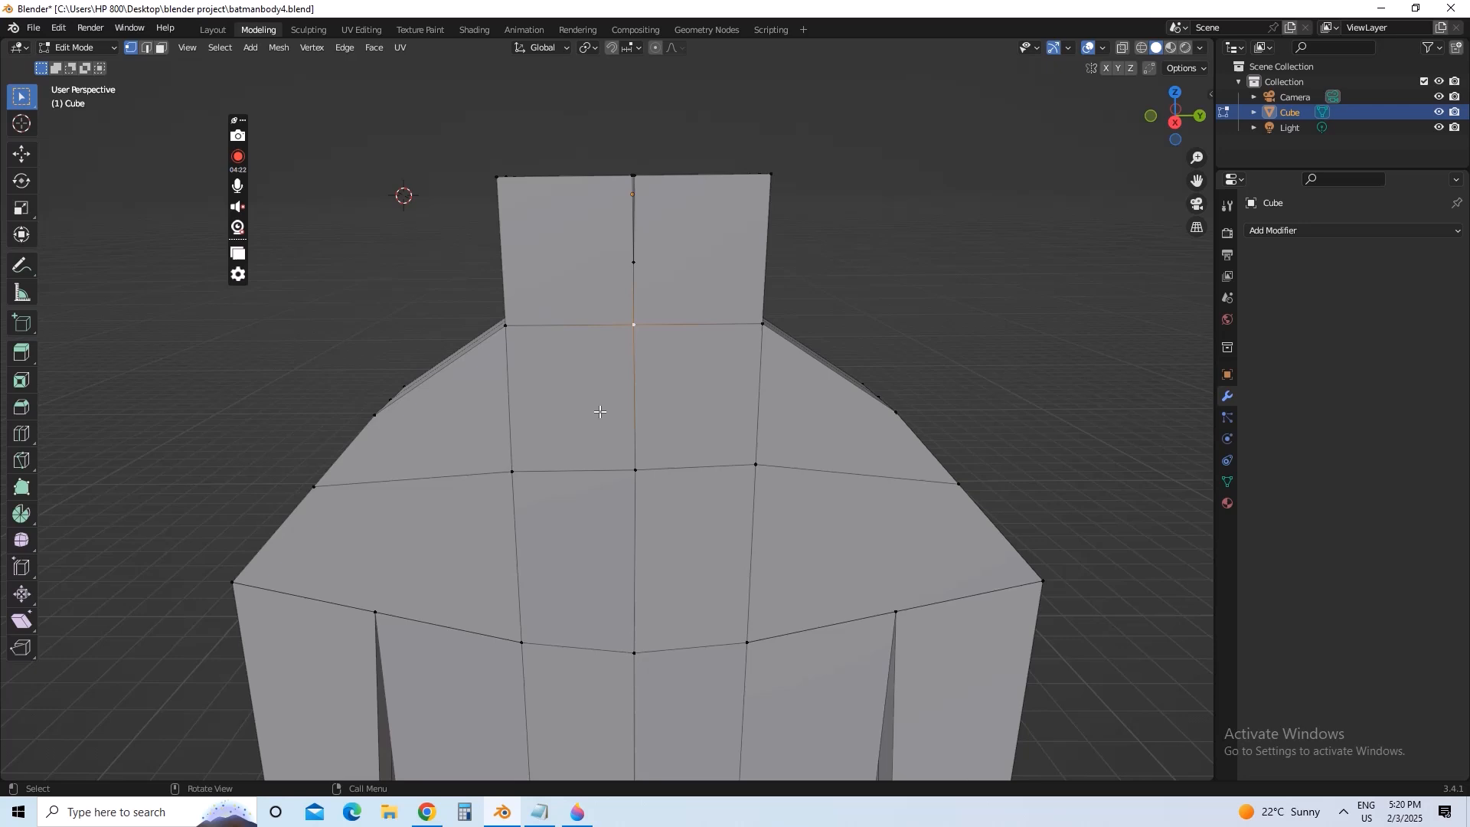
pyautogui.click(506, 325)
# - Replace the Notepad note with "ok we are gonna make the shape", and return to Blender
pyautogui.click(540, 812)
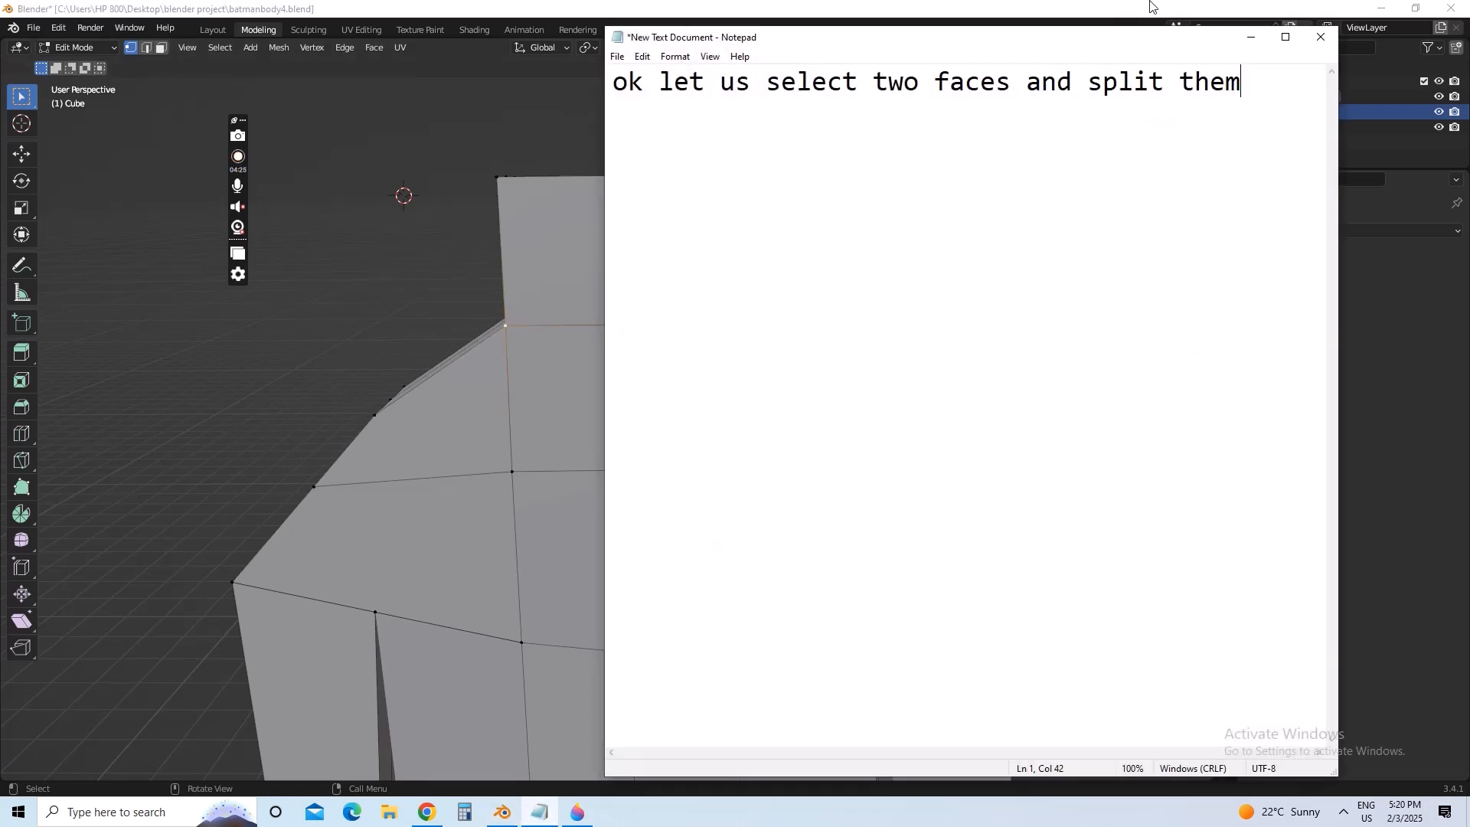
pyautogui.moveTo(1244, 98); pyautogui.dragTo(477, 195)
pyautogui.write('ok')
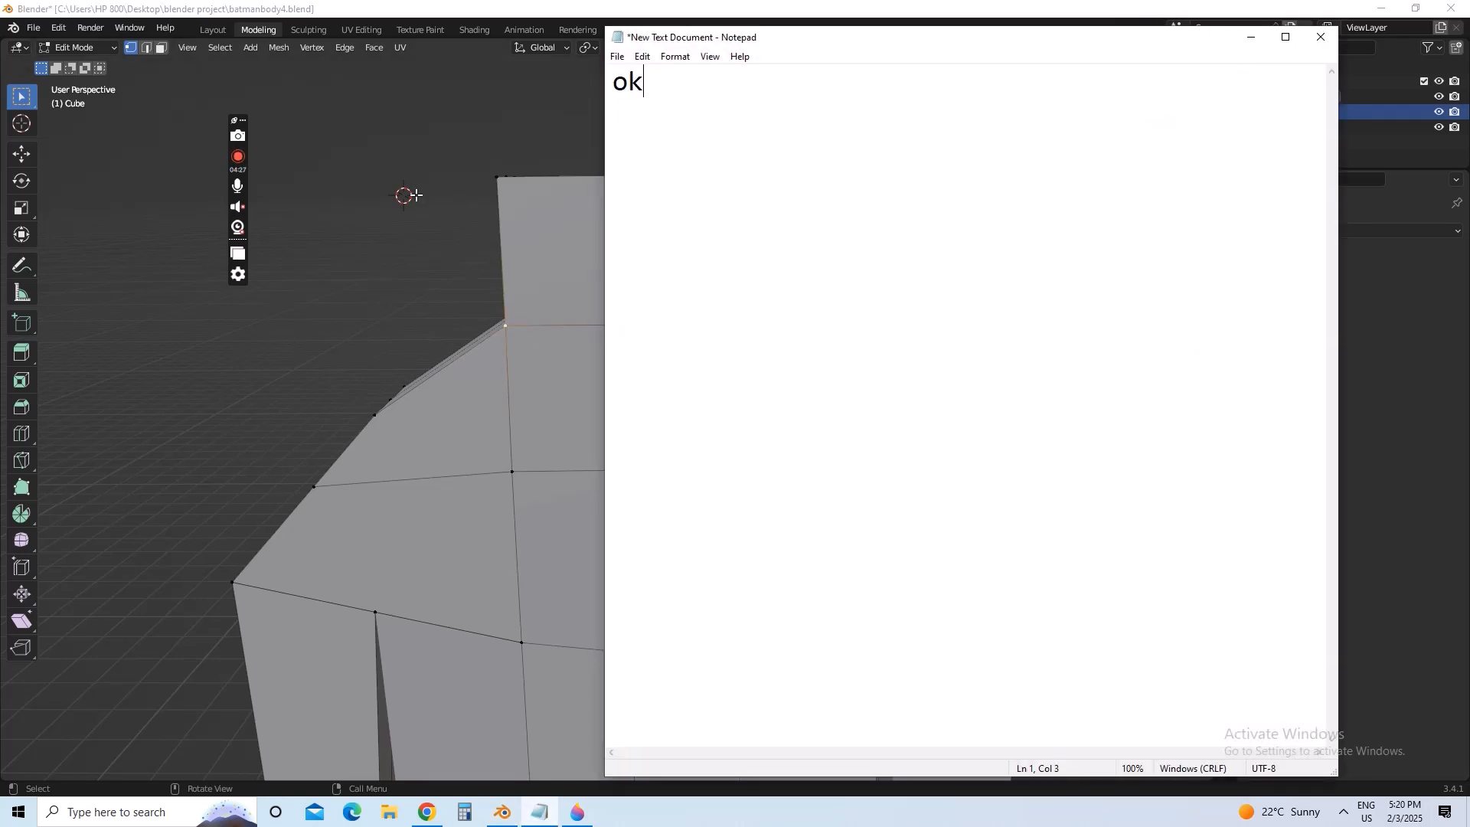
pyautogui.write(' we are gonna mak')
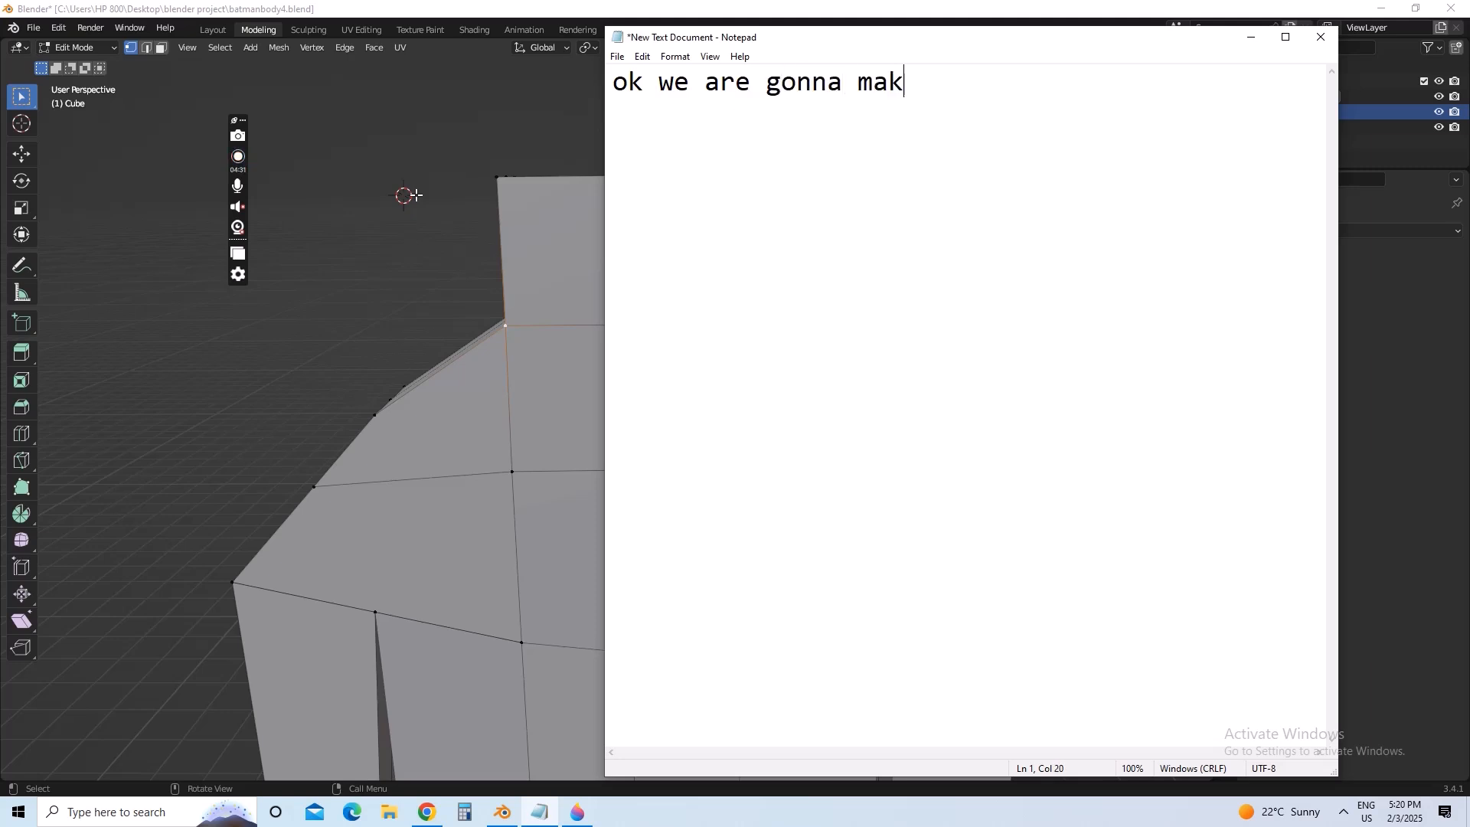
pyautogui.write('e the shape')
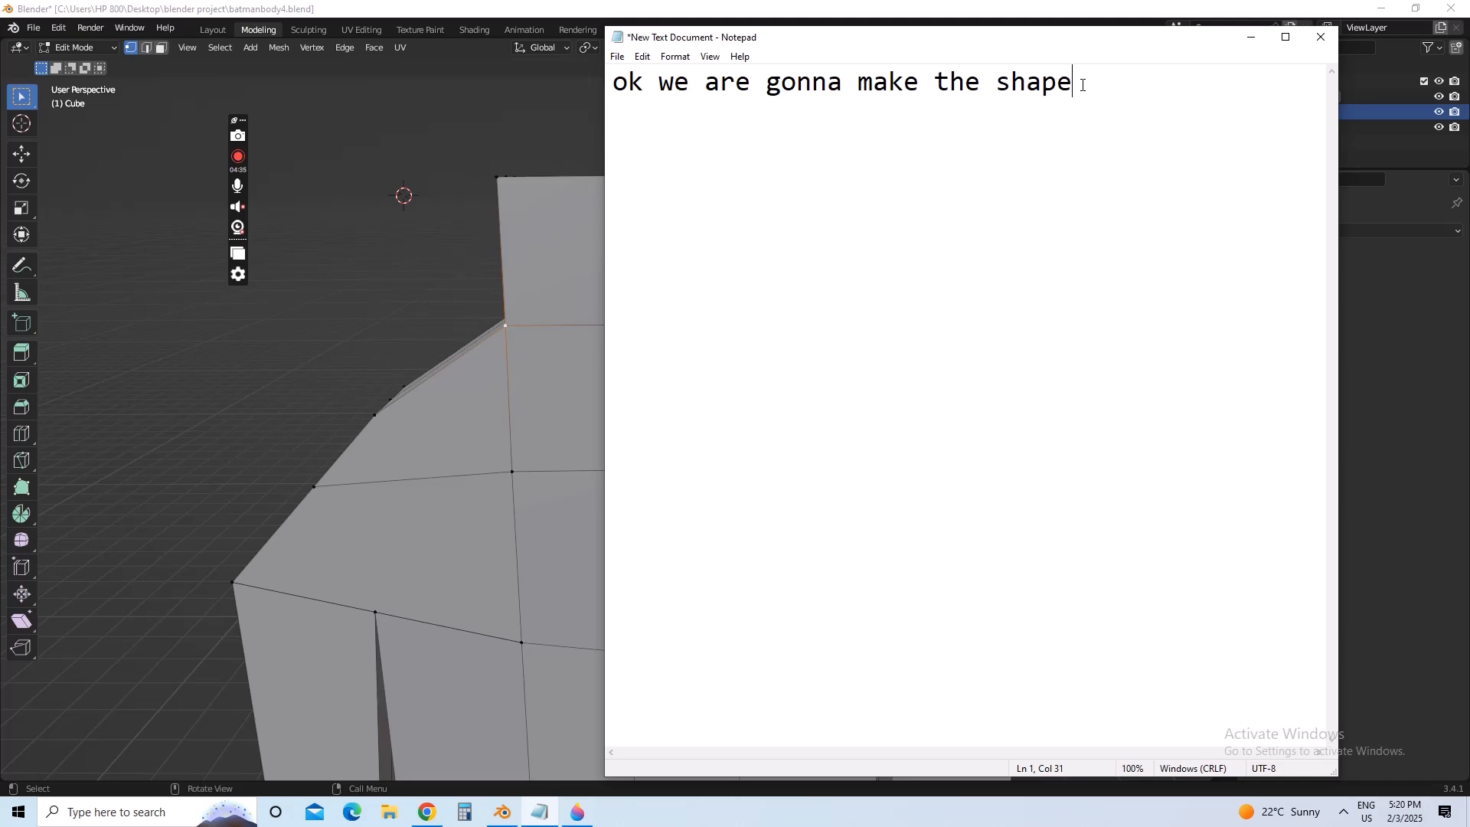
pyautogui.hotkey('shift', 'Home')
pyautogui.click(1245, 42)
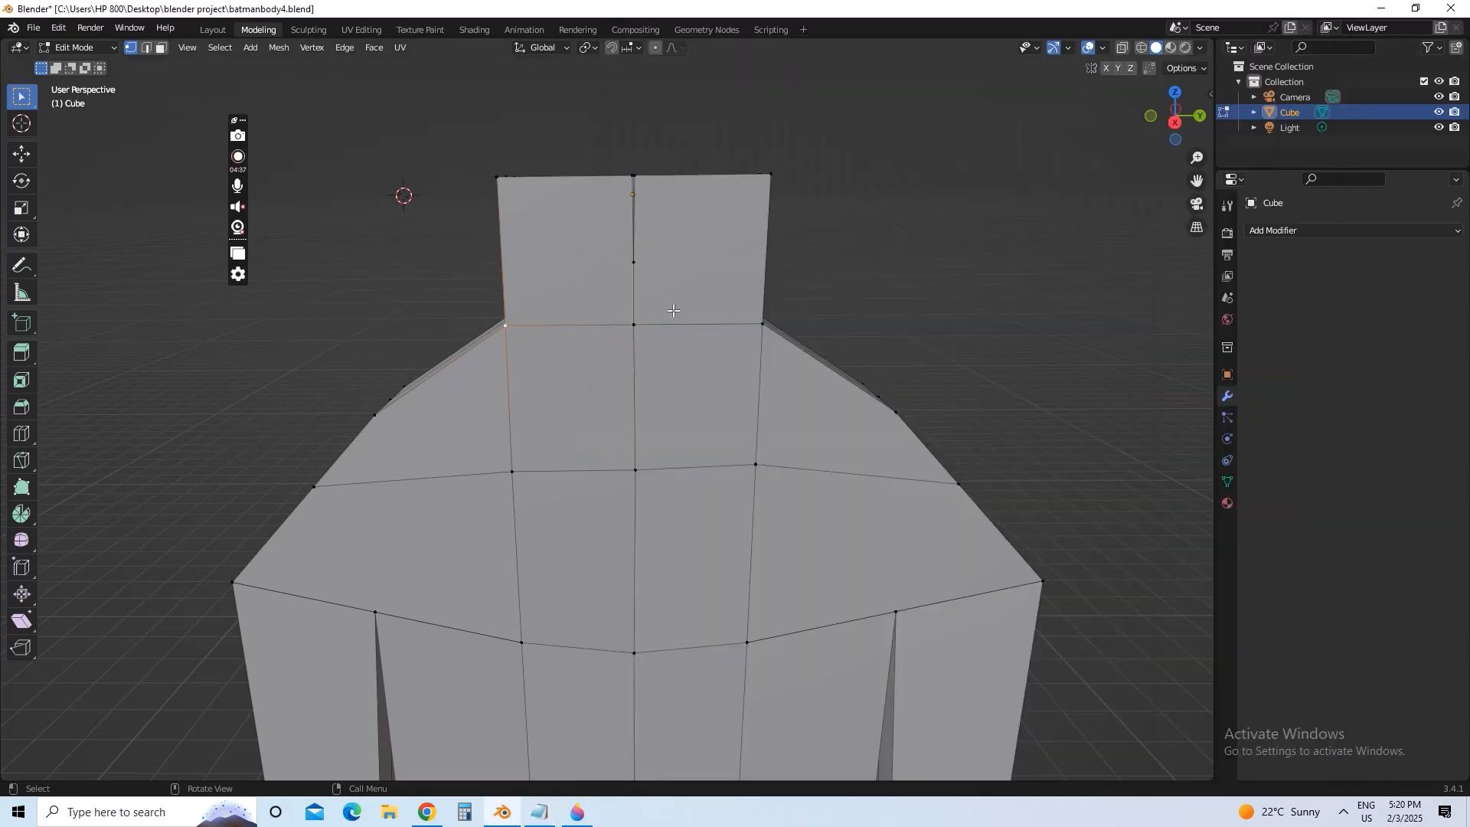
# - Compare the neck base in wireframe and solid display, and select the vertices around the left faces below the neck in wireframe
pyautogui.click(1140, 49)
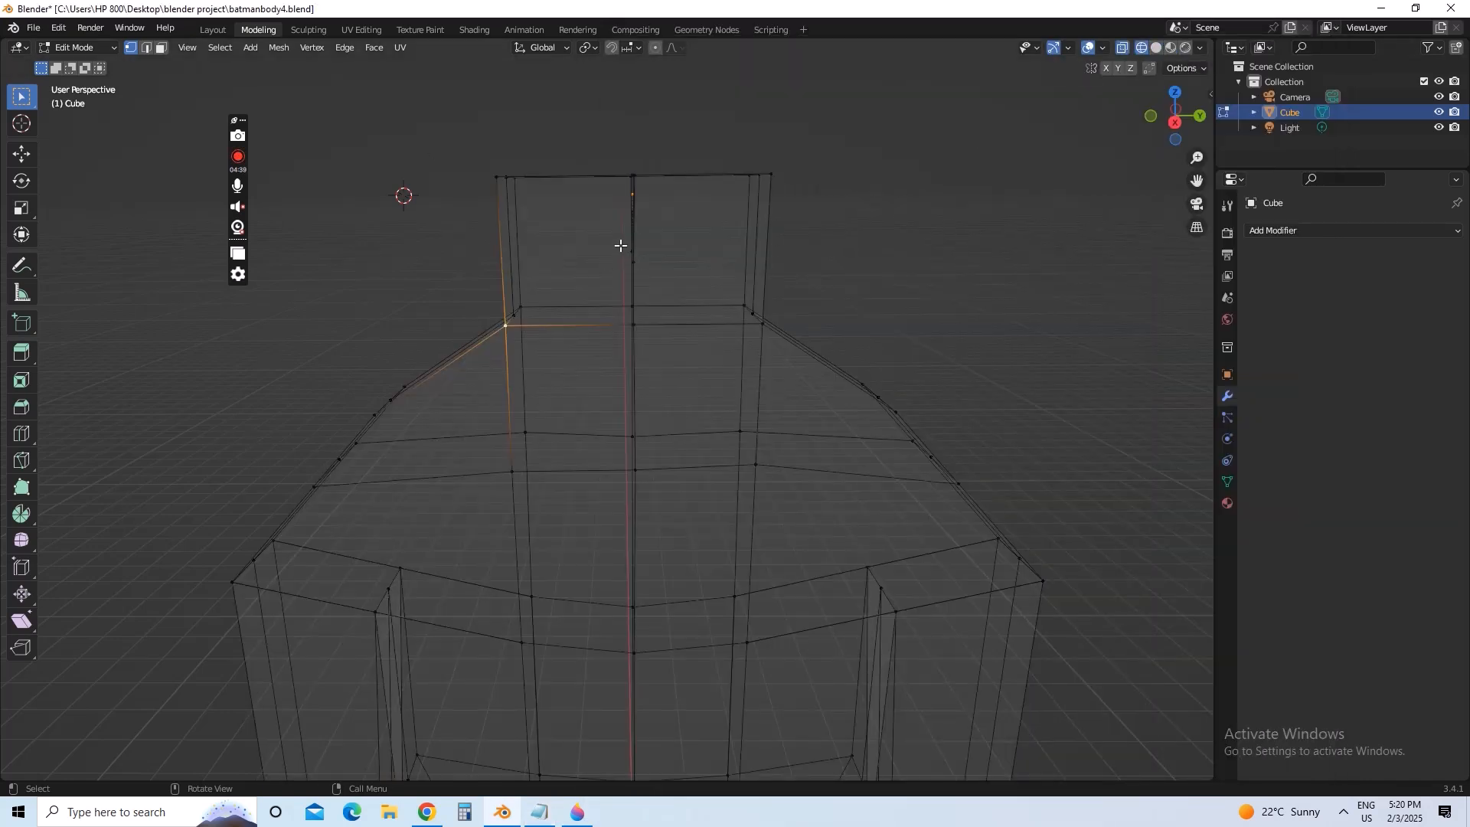
pyautogui.click(1151, 48)
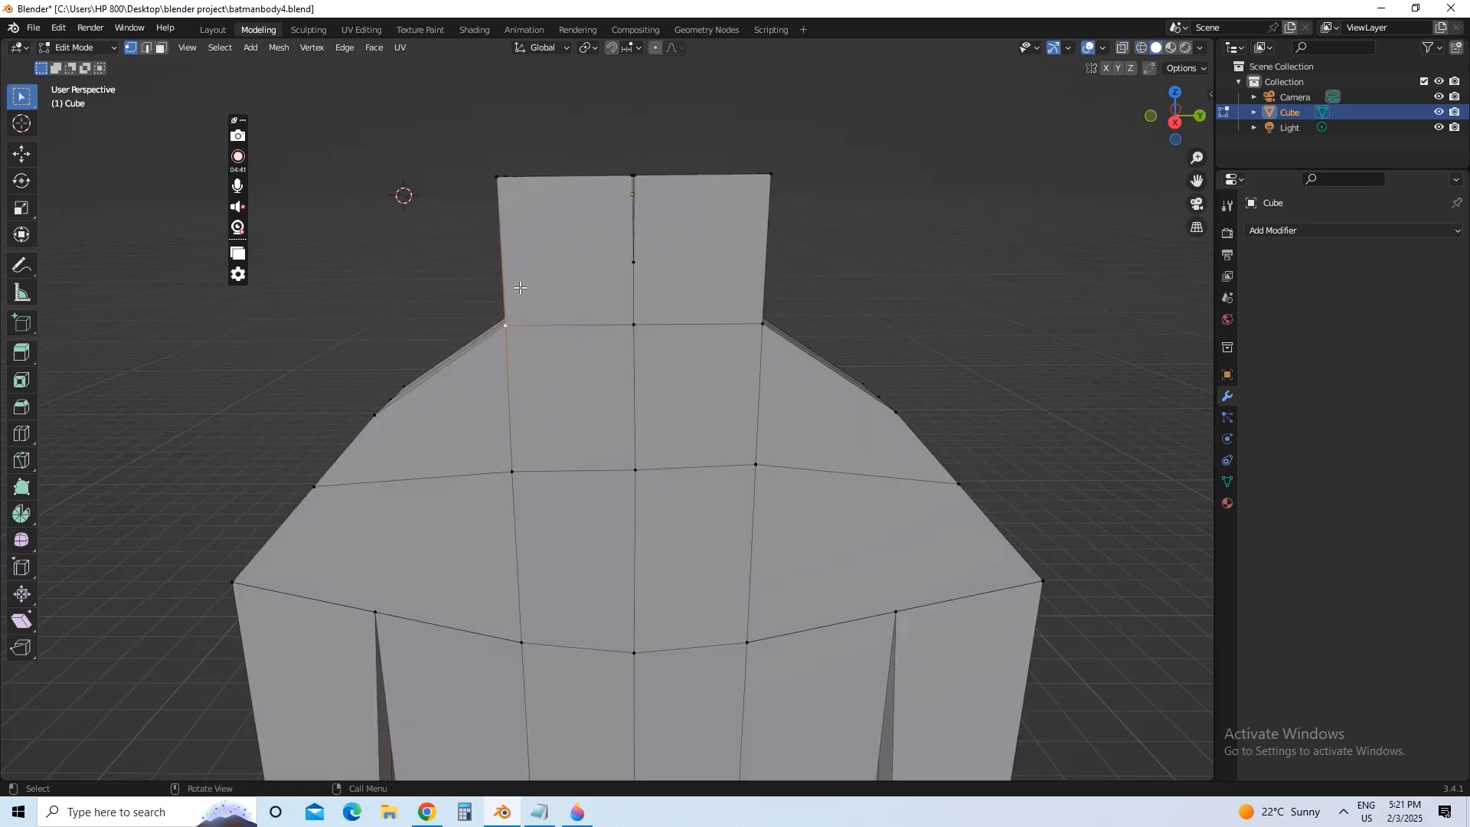
pyautogui.click(1140, 49)
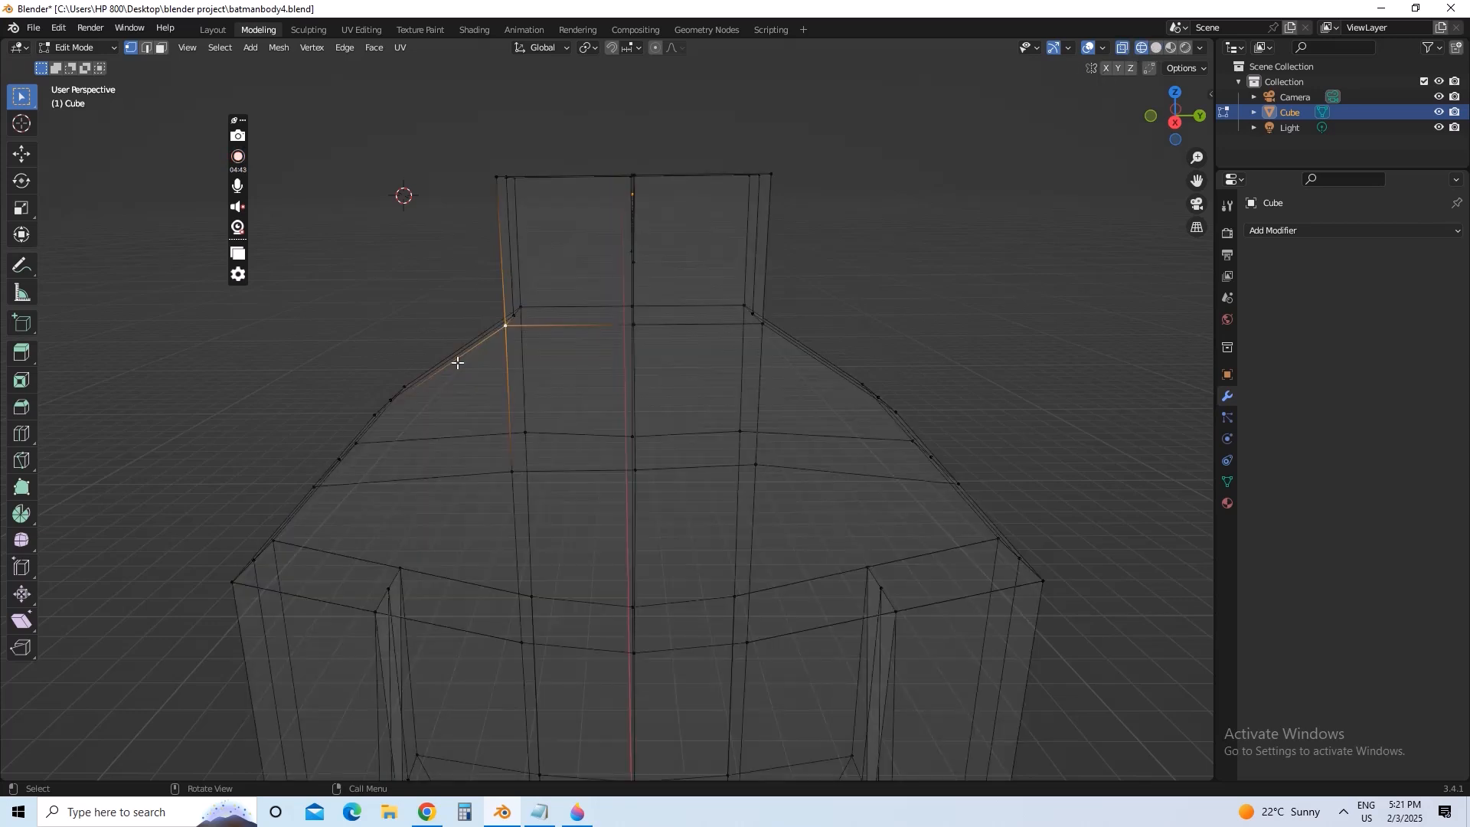
pyautogui.moveTo(496, 275); pyautogui.dragTo(674, 463)
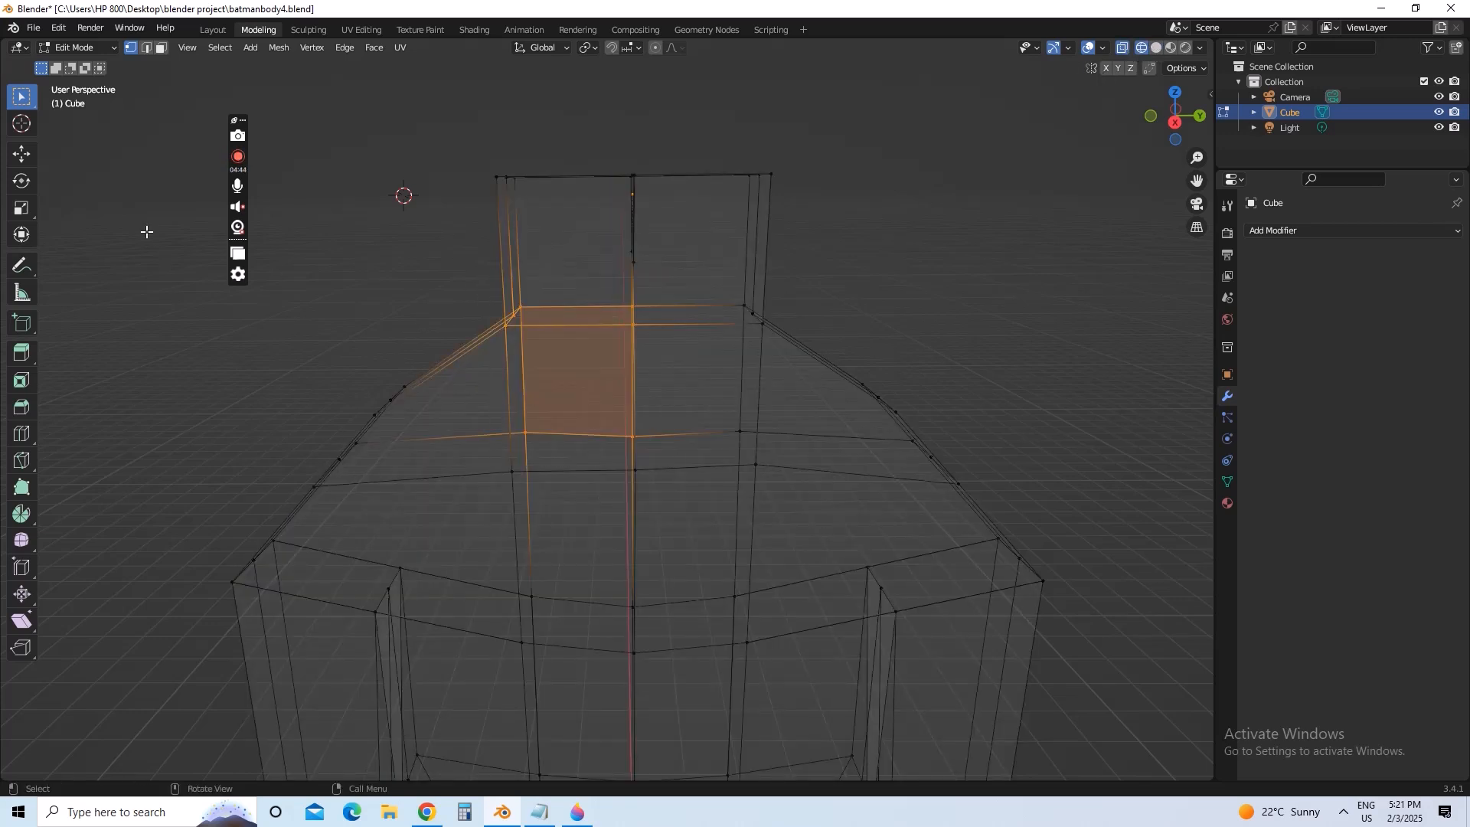
# - Reopen the recent file batmanbody4.blend, discarding the unsaved mesh changes
pyautogui.click(34, 28)
pyautogui.moveTo(91, 76)
pyautogui.click(195, 81)
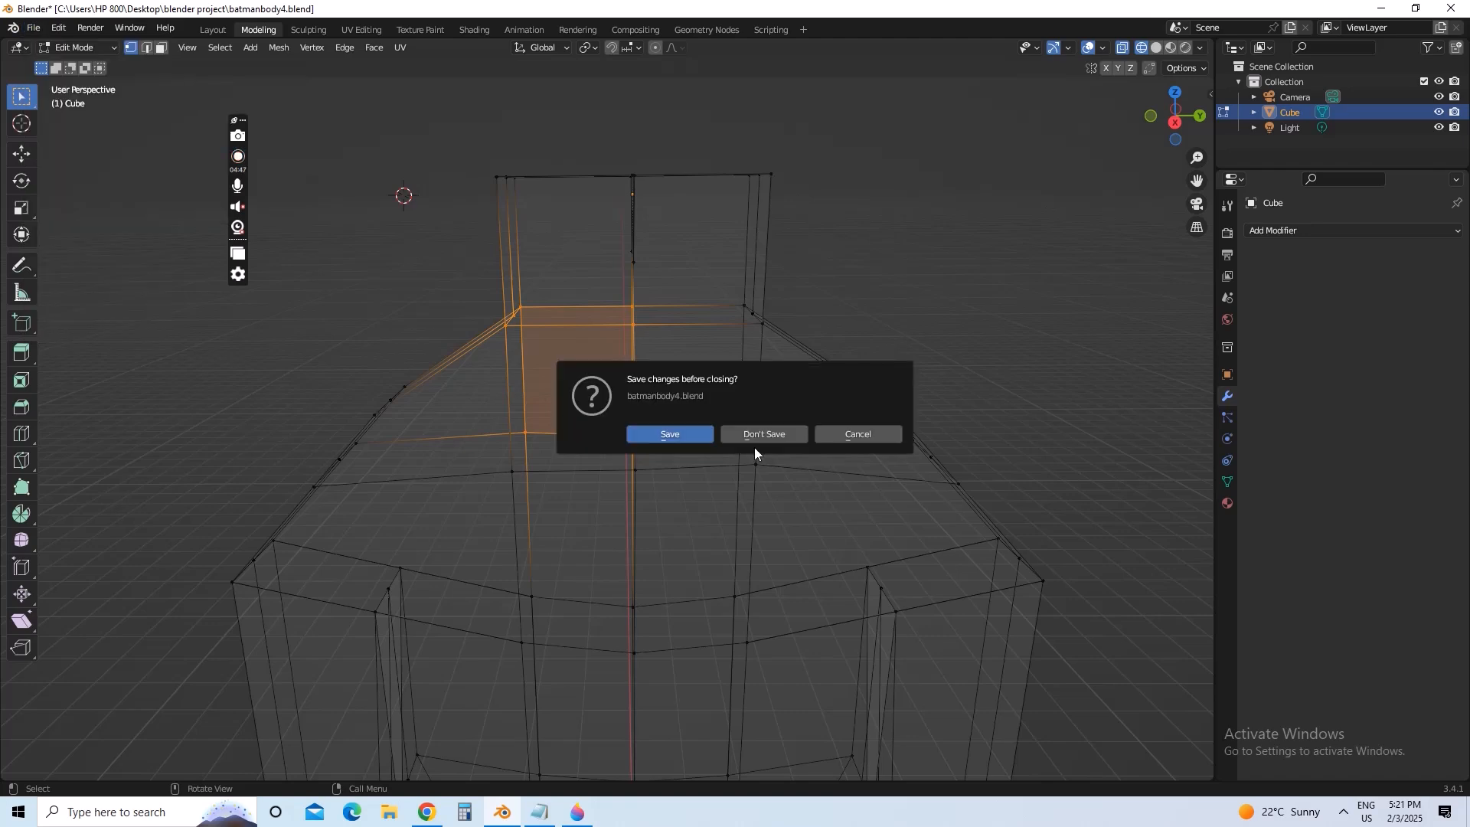
pyautogui.click(752, 429)
# - Select the front and back vertices around both face pairs below the neck in wireframe, and restore the solid display
pyautogui.moveTo(576, 356)
pyautogui.mouseDown(button='middle')
pyautogui.moveTo(571, 371)
pyautogui.moveTo(551, 315)
pyautogui.mouseUp(button='middle')
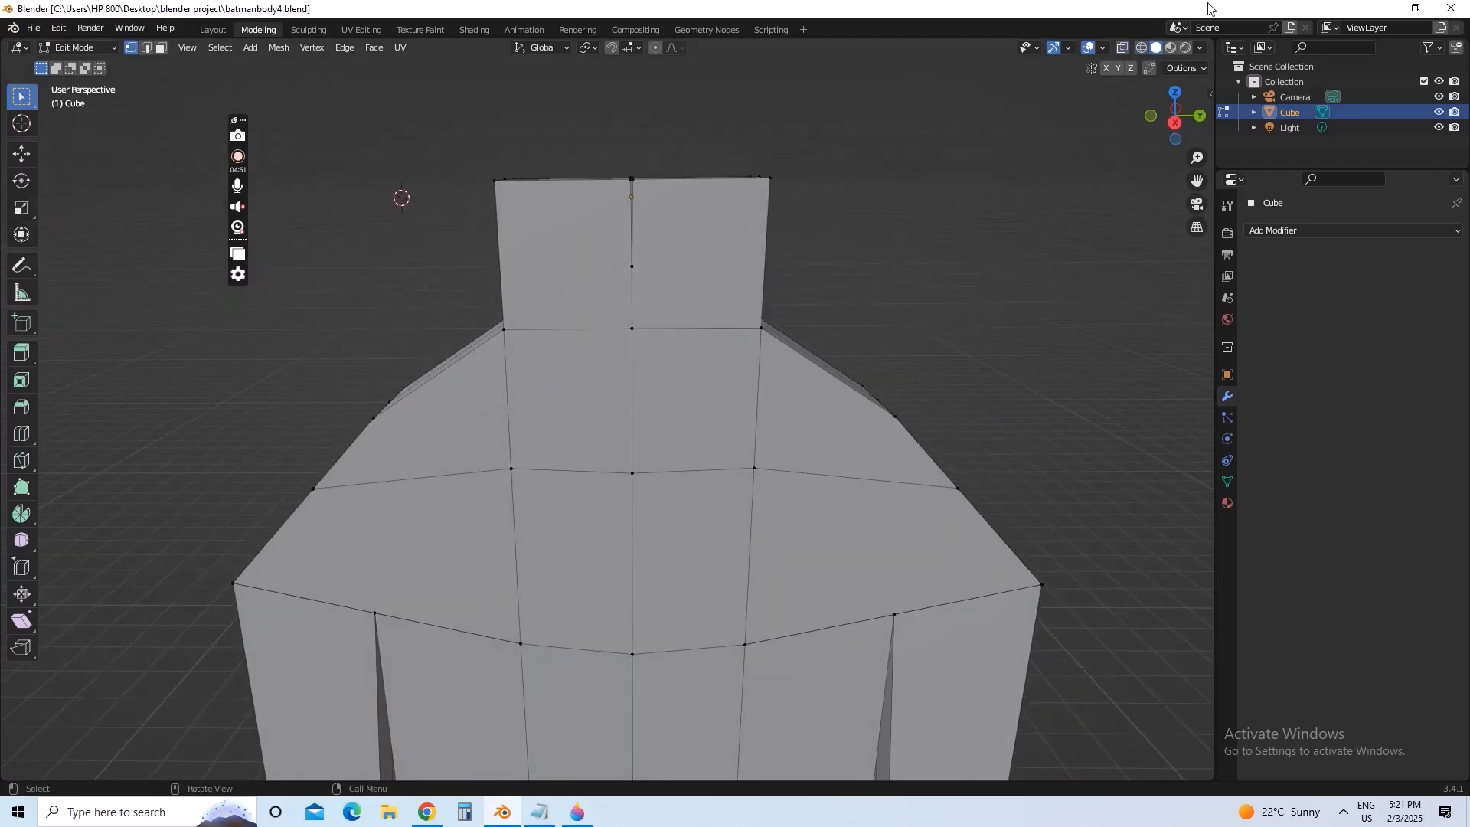
pyautogui.hotkey('shift', 'z')
pyautogui.moveTo(490, 274); pyautogui.dragTo(768, 499)
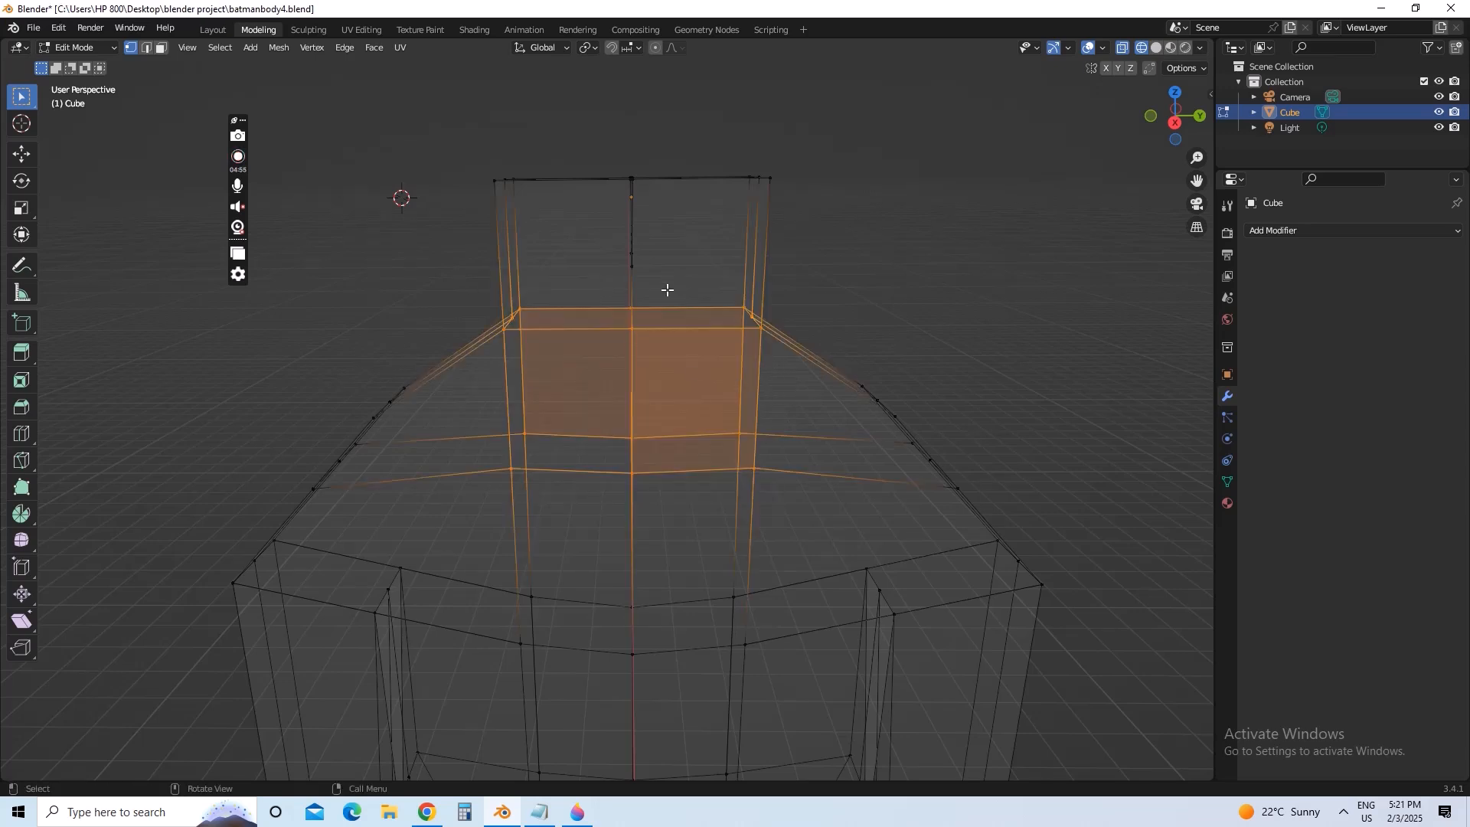
pyautogui.click(1158, 47)
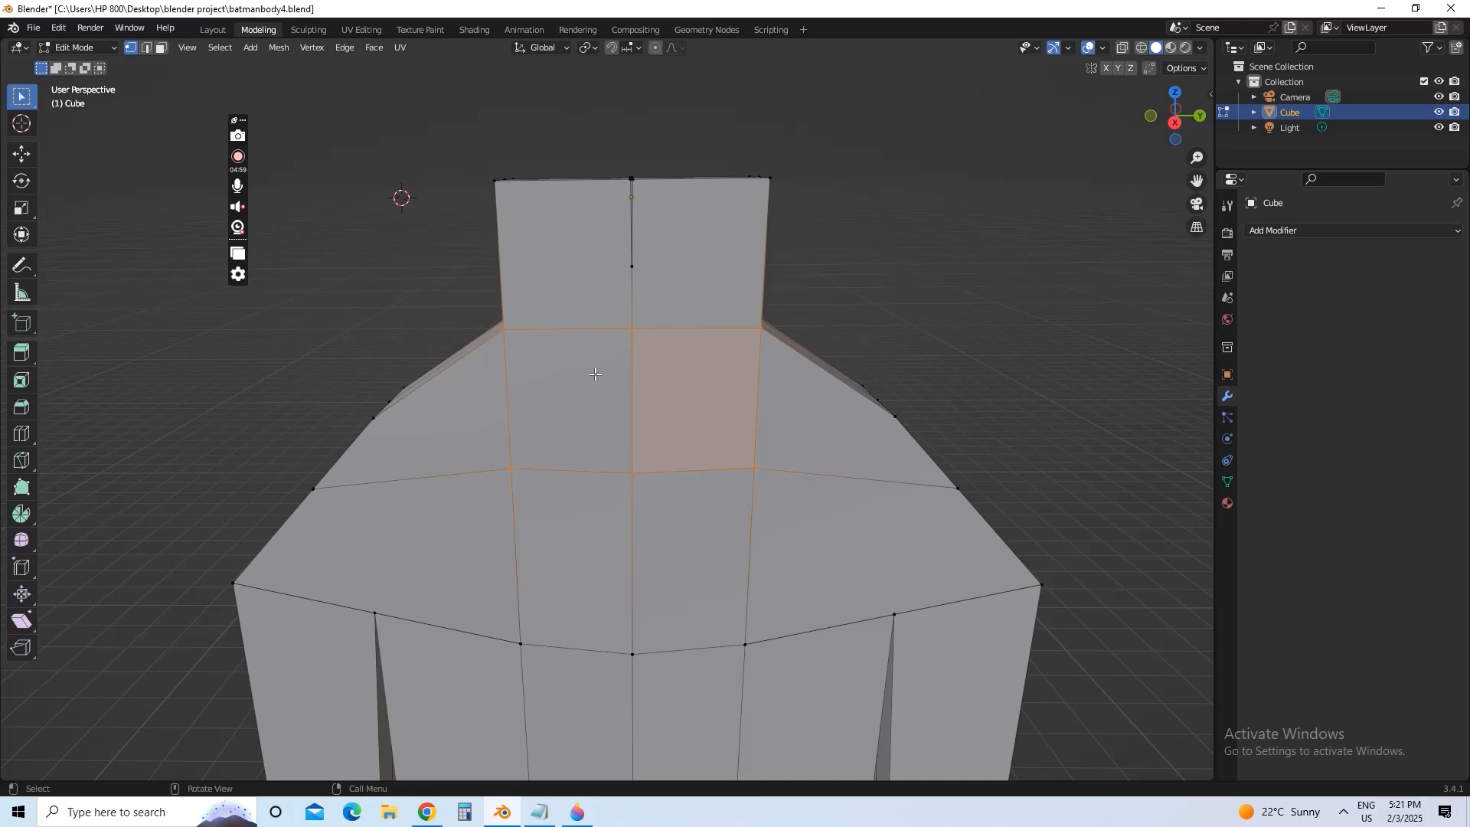
# - Switch to Notepad and replace the note with "ok how are we gonna make the filled topology"
pyautogui.click(540, 811)
pyautogui.press('BackSpace')
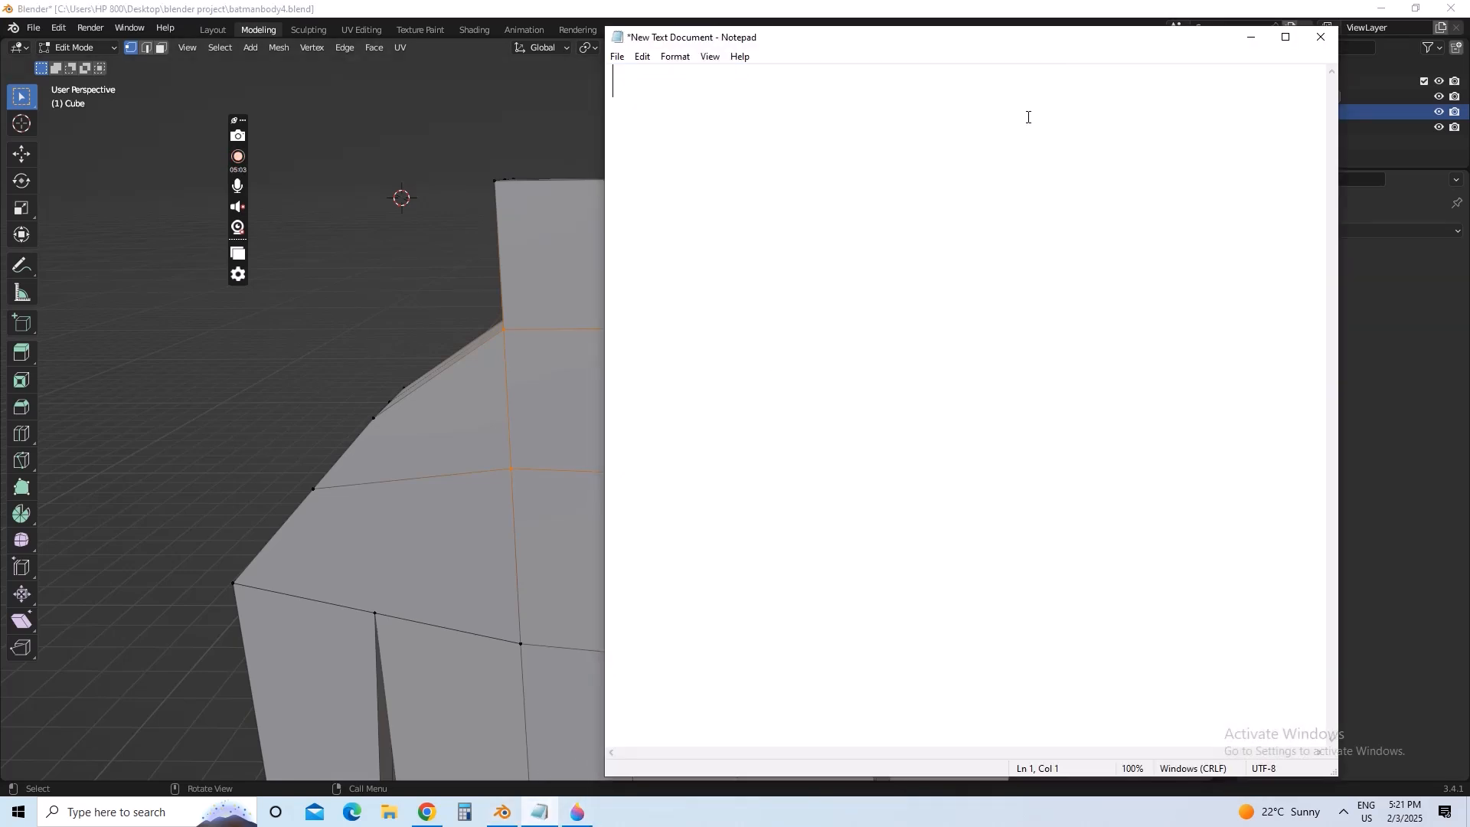
pyautogui.write('ok how a')
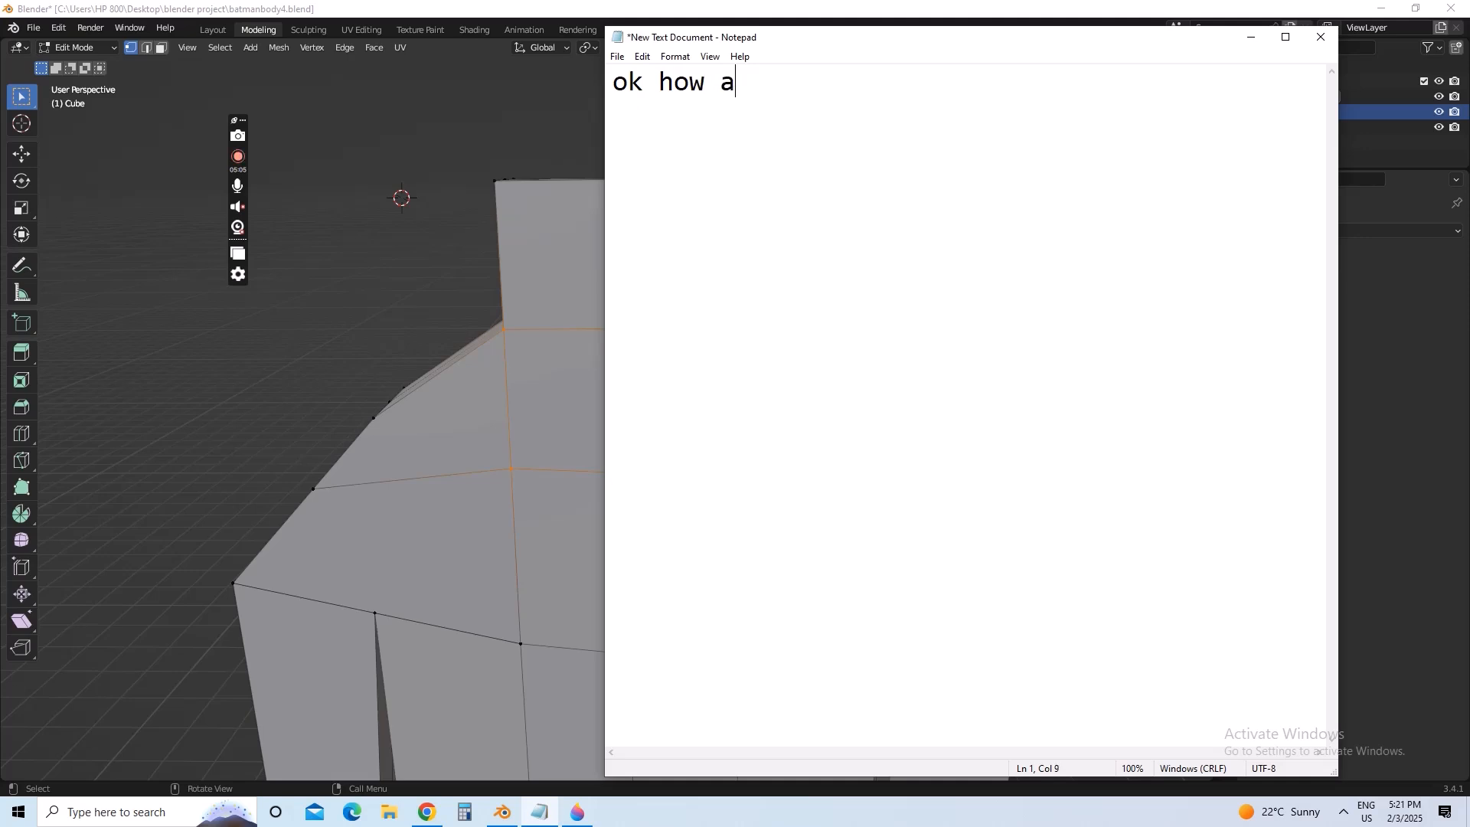
pyautogui.write('re we gonna make the')
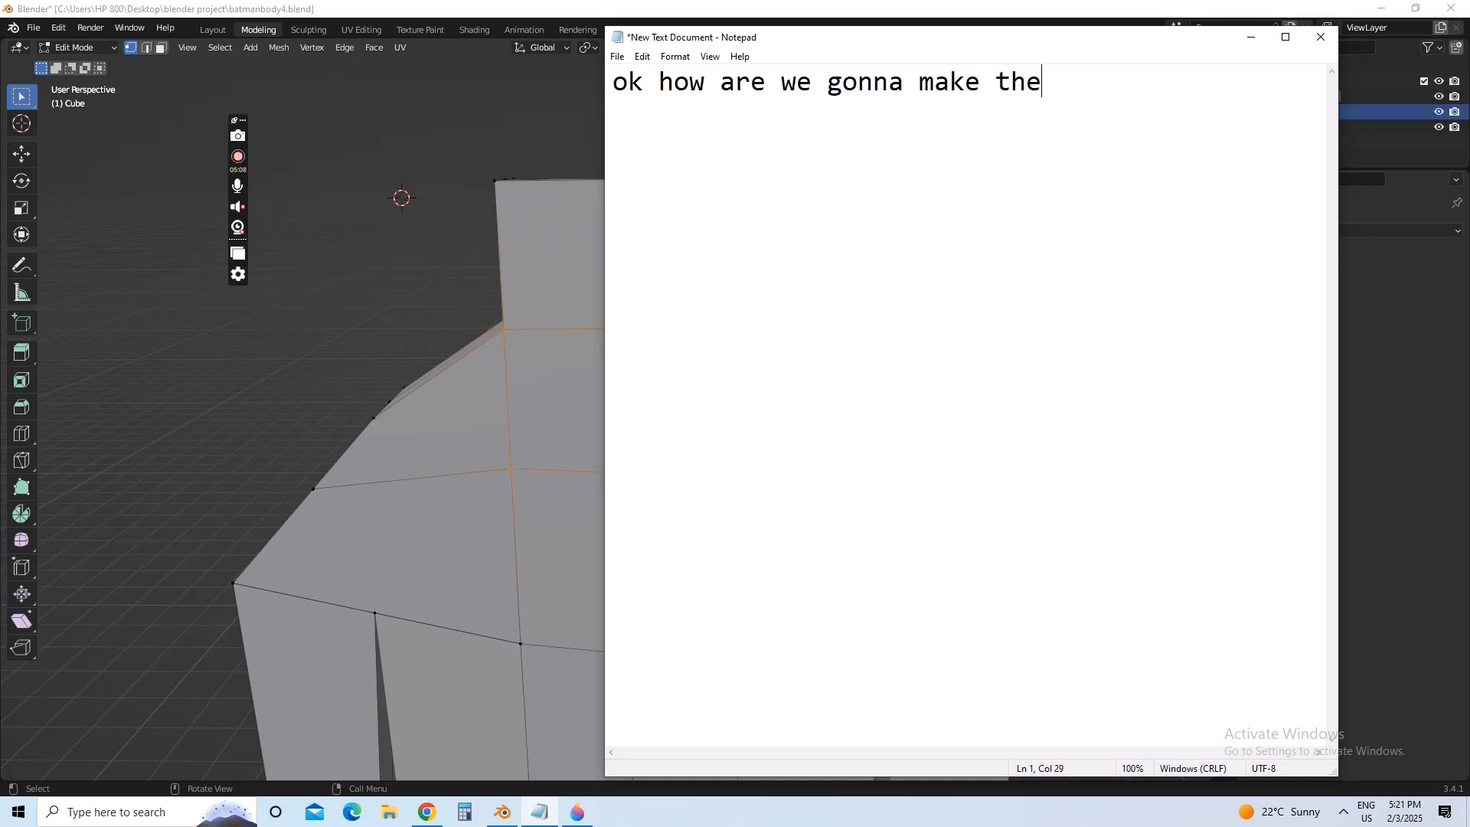
pyautogui.write(' filled')
pyautogui.press('BackSpace')
pyautogui.press('BackSpace')
pyautogui.write('led toplogy')
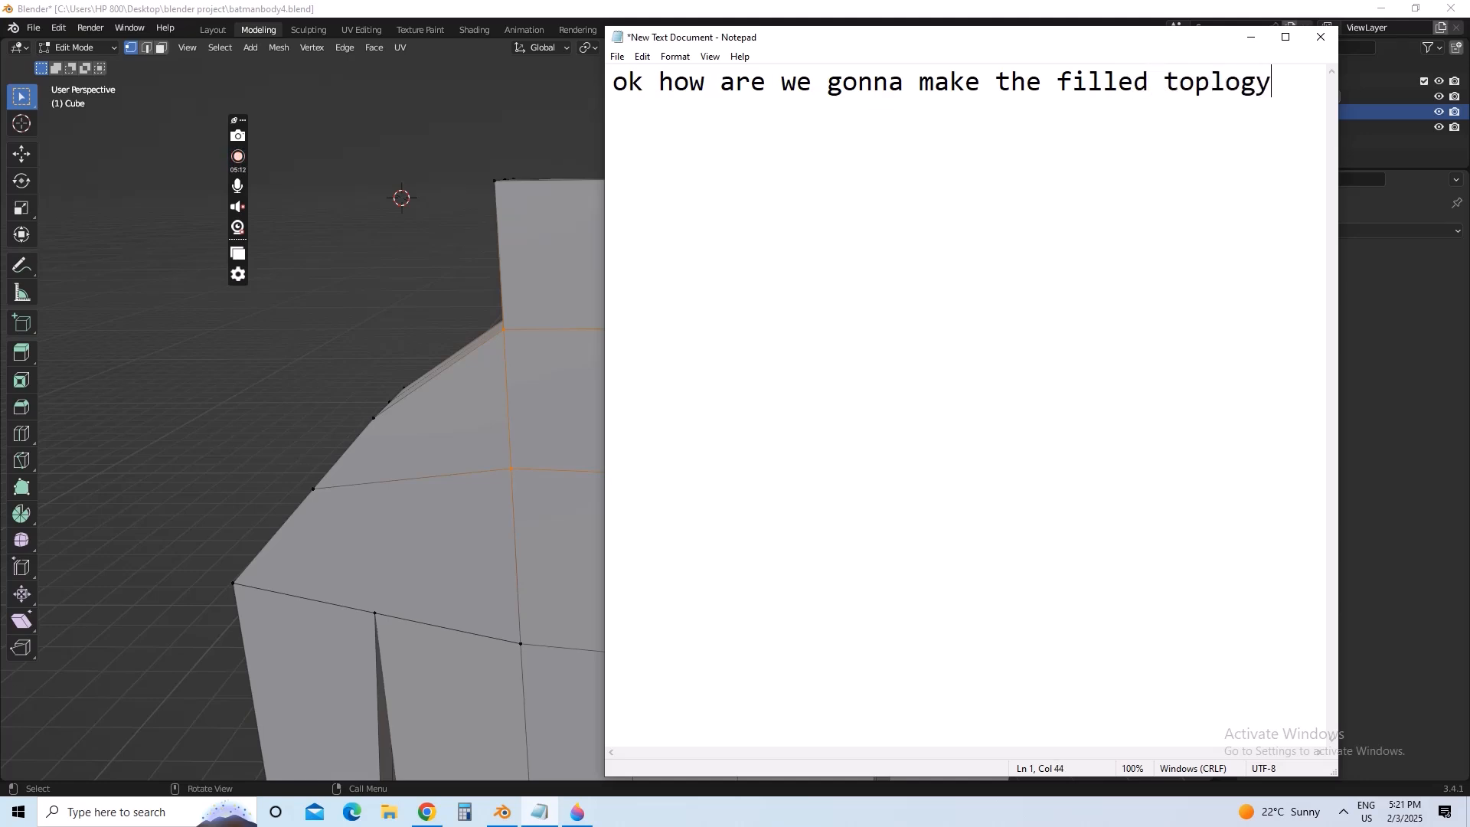
pyautogui.press('BackSpace')
pyautogui.press('BackSpace')
pyautogui.press('BackSpace')
pyautogui.press('BackSpace')
pyautogui.write('ology')
pyautogui.press('Return')
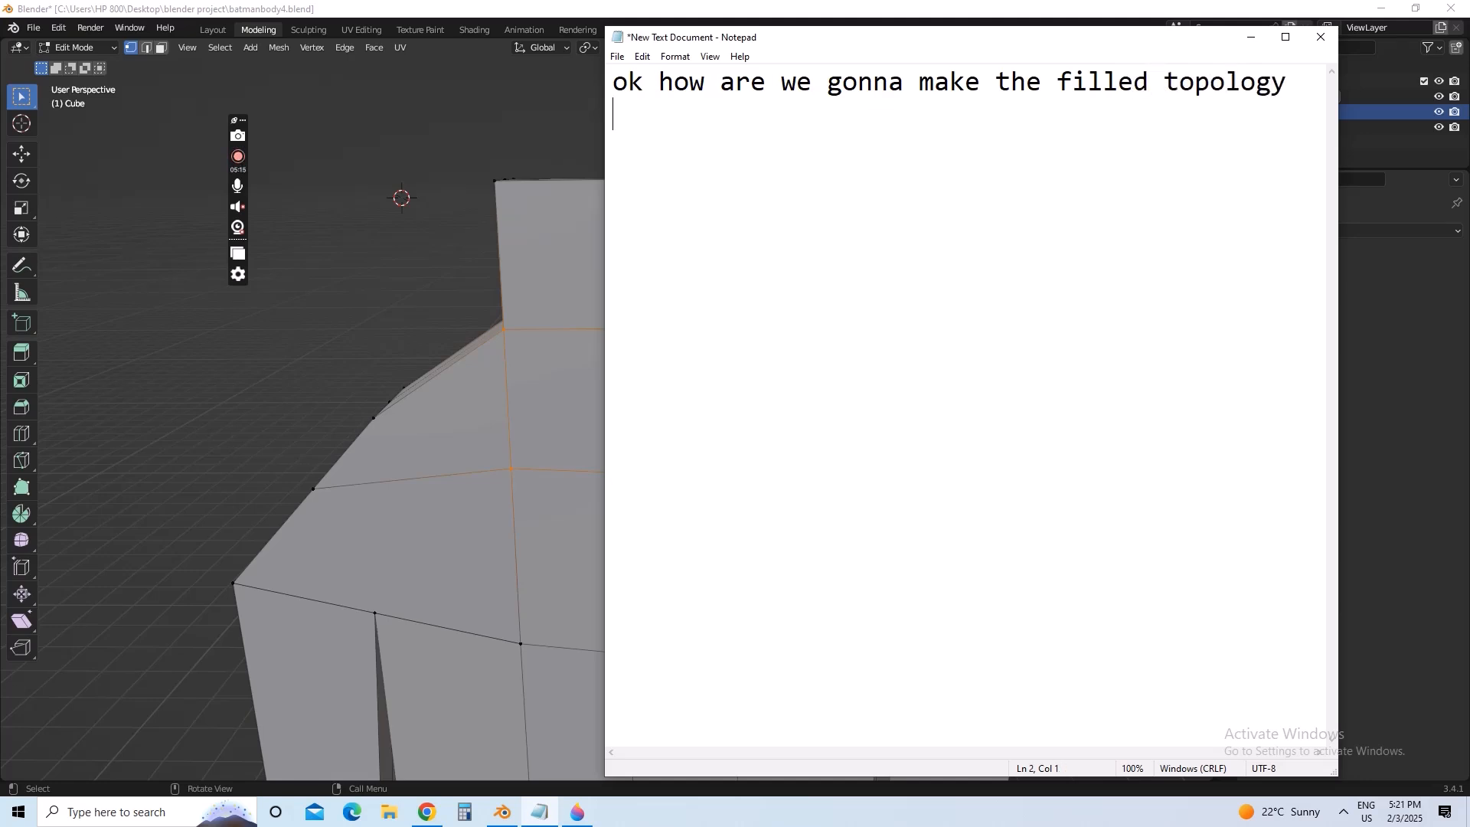
# - Add the second line "i will draw in 3d paint" to the note, and select the whole text
pyautogui.write('i will draw')
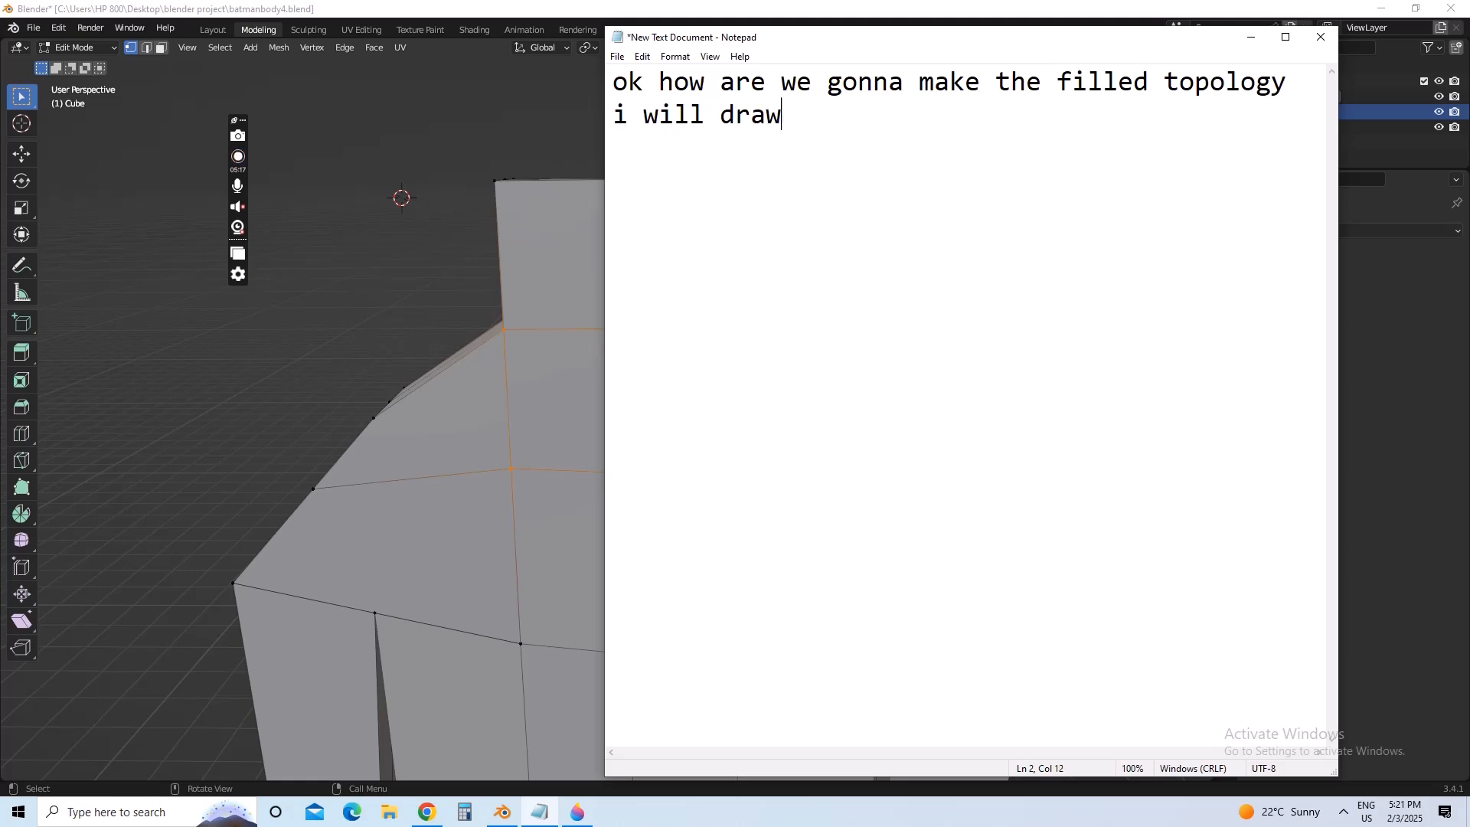
pyautogui.write(' in 3d paint')
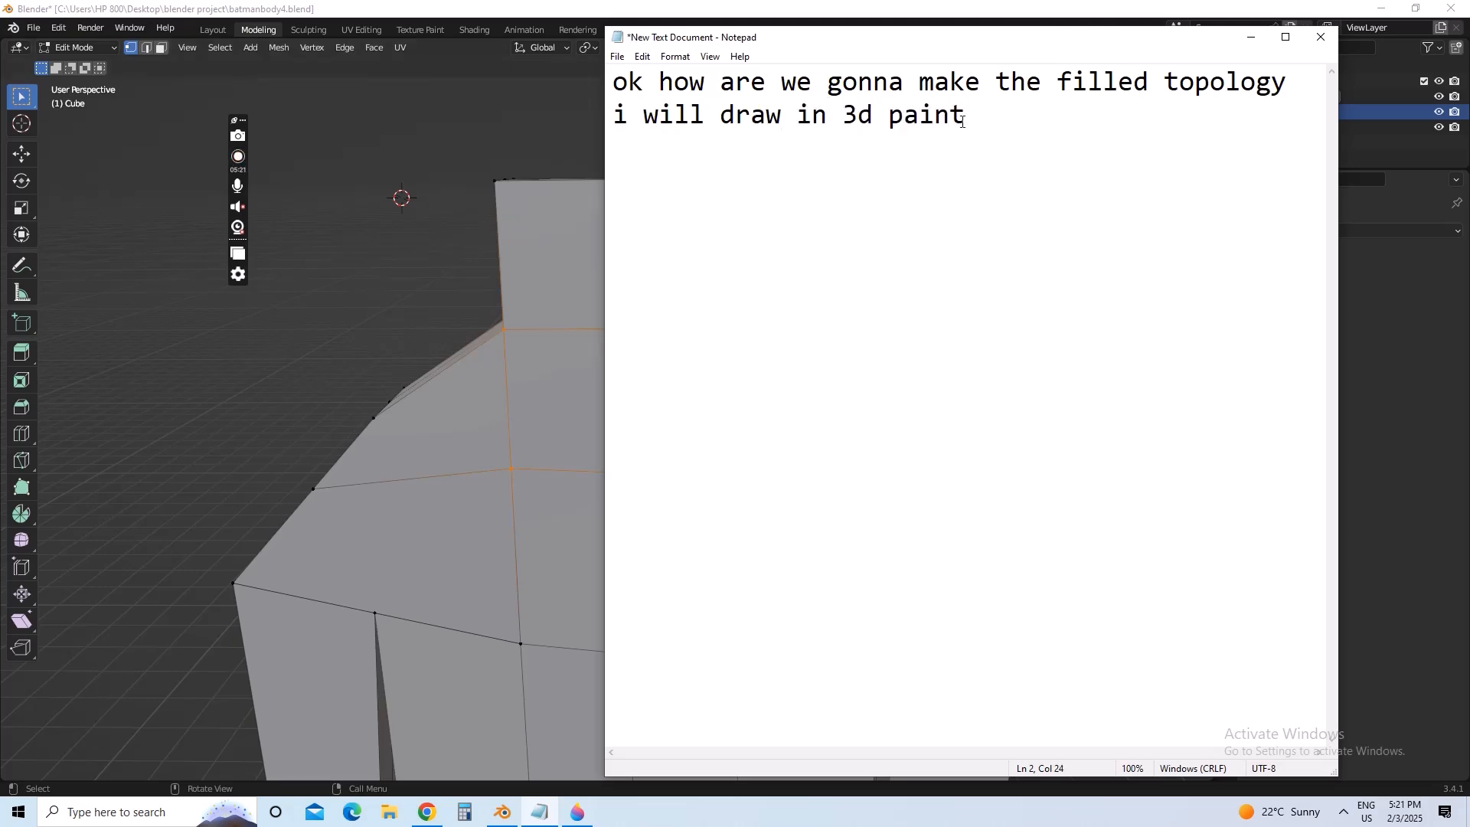
pyautogui.moveTo(974, 121); pyautogui.dragTo(557, 85)
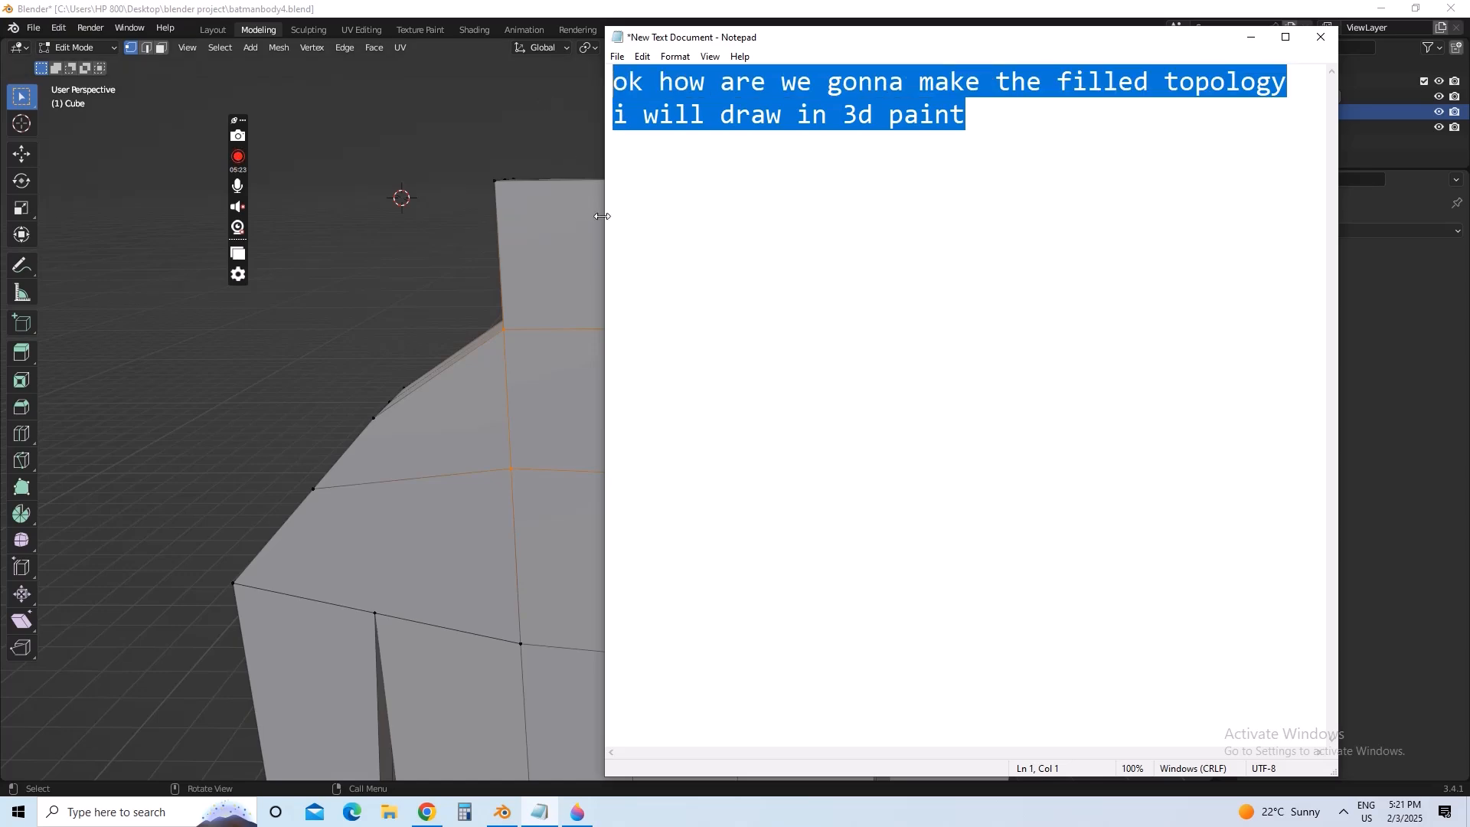
# - Switch to Paint 3D and start a new blank canvas, discarding the existing sketches
pyautogui.click(457, 387)
pyautogui.click(577, 811)
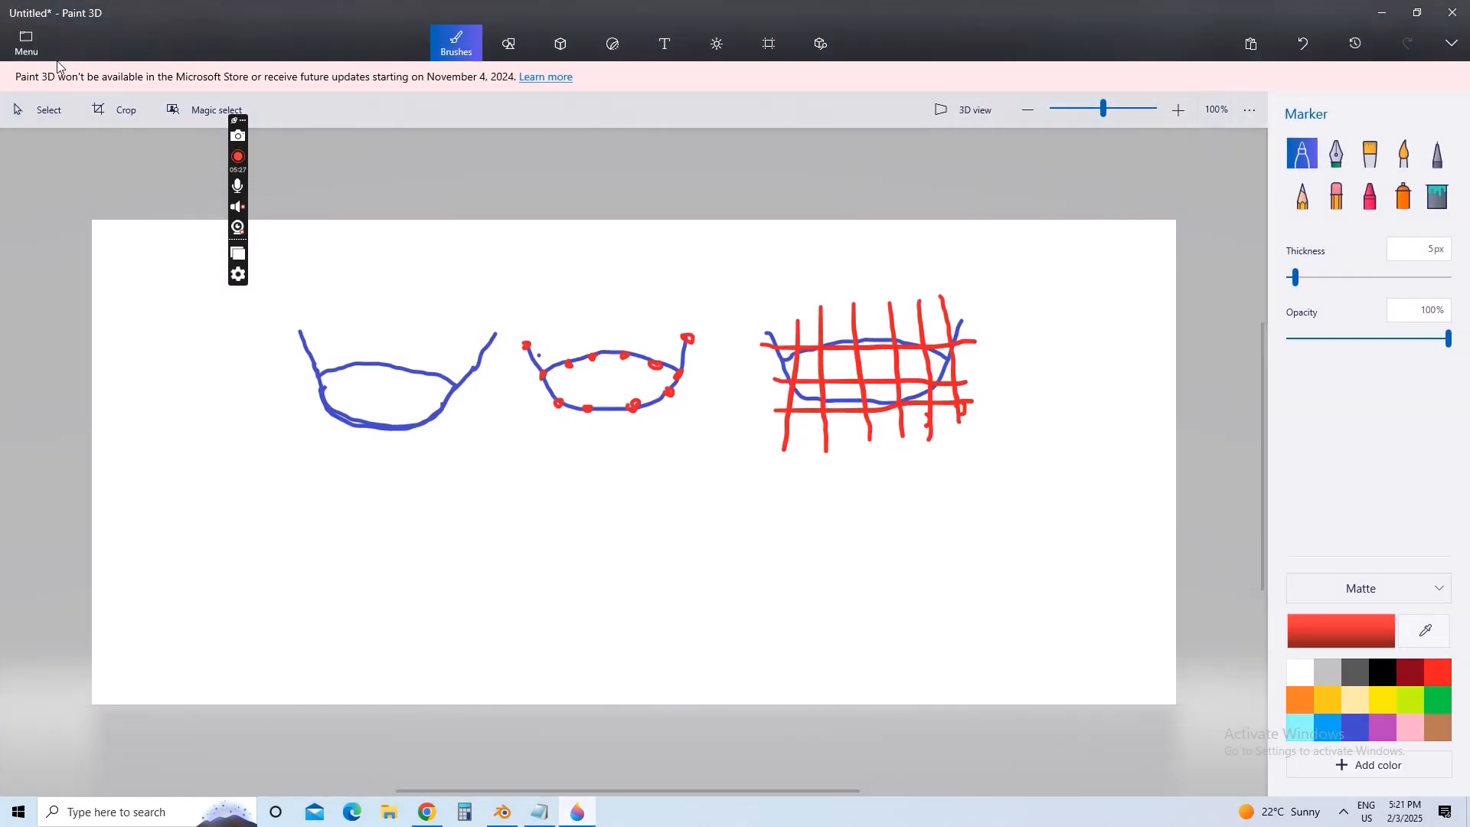
pyautogui.click(39, 46)
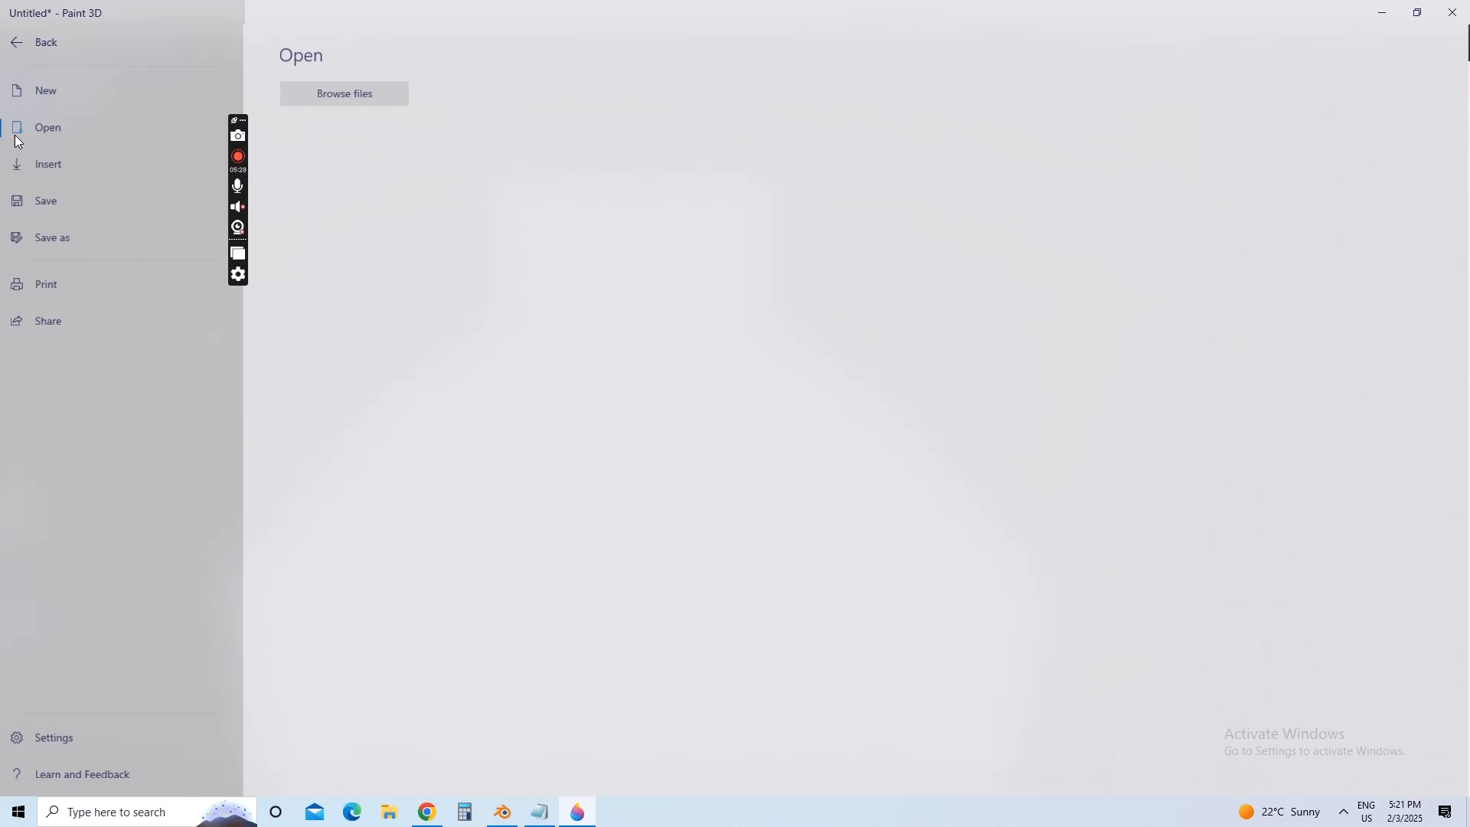
pyautogui.click(40, 91)
pyautogui.click(736, 437)
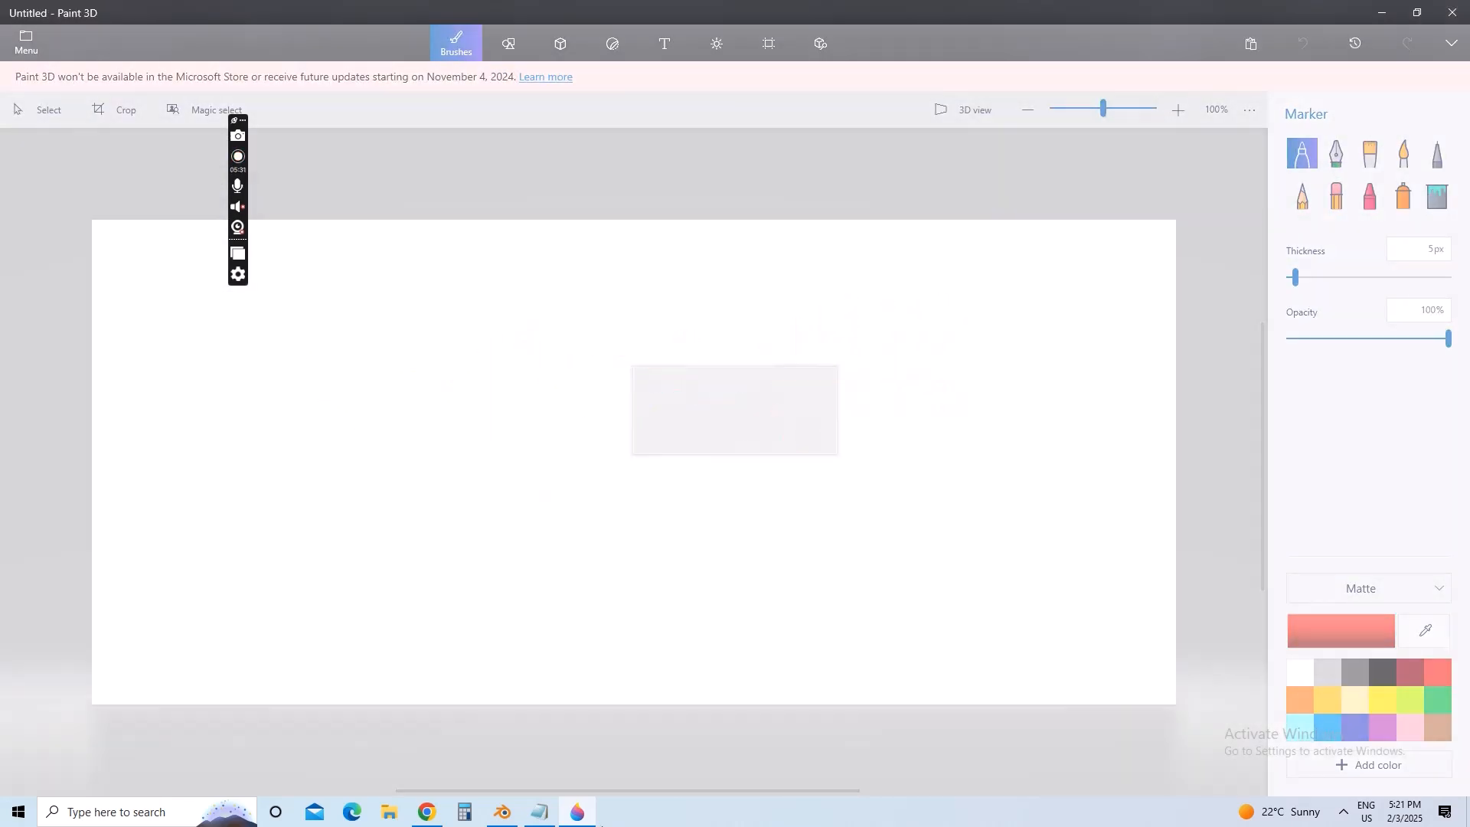
# - Return to Notepad and replace the selected note with "we are gonna take square"
pyautogui.click(540, 811)
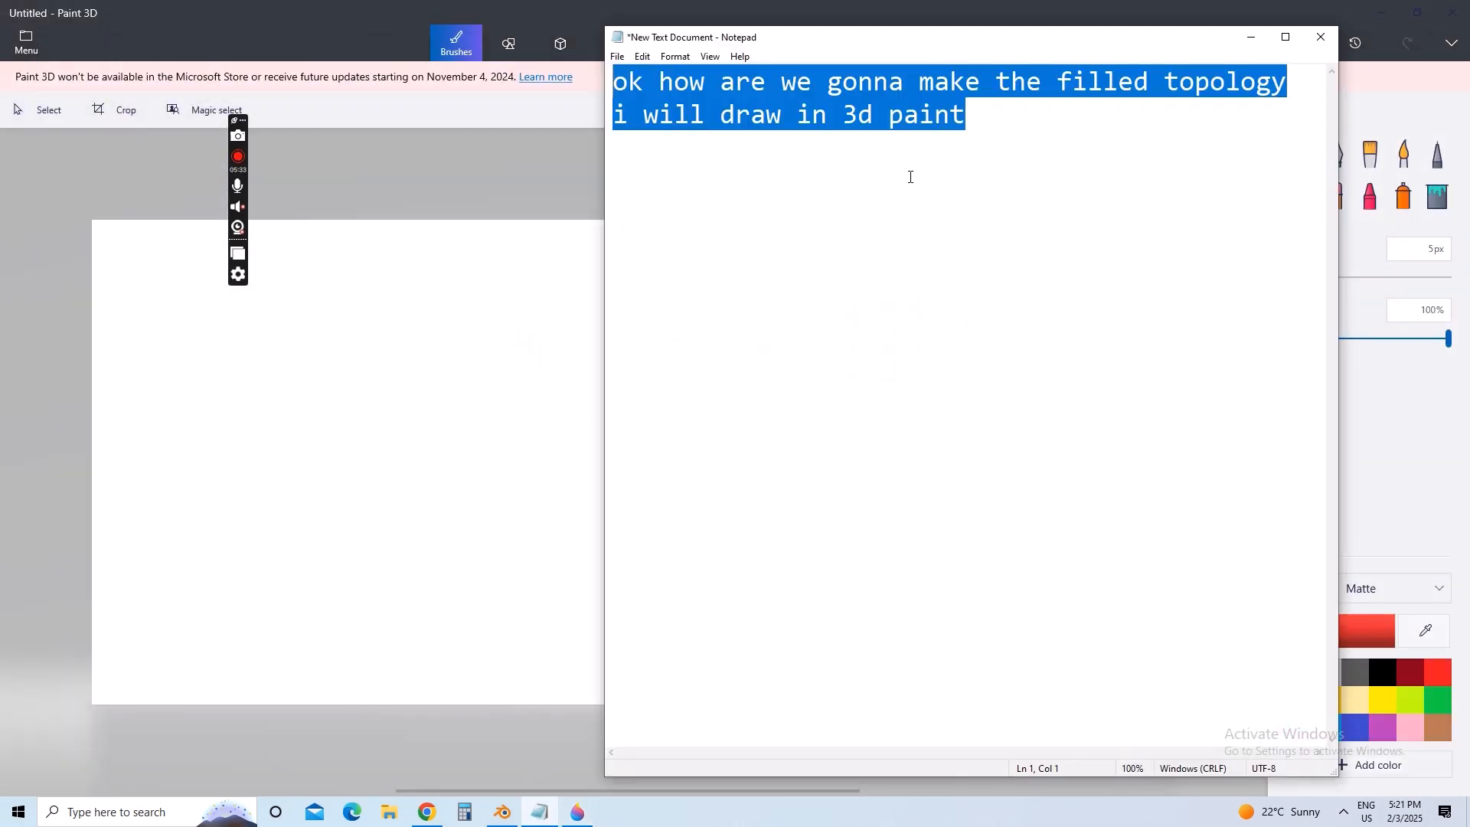
pyautogui.write('we are gon')
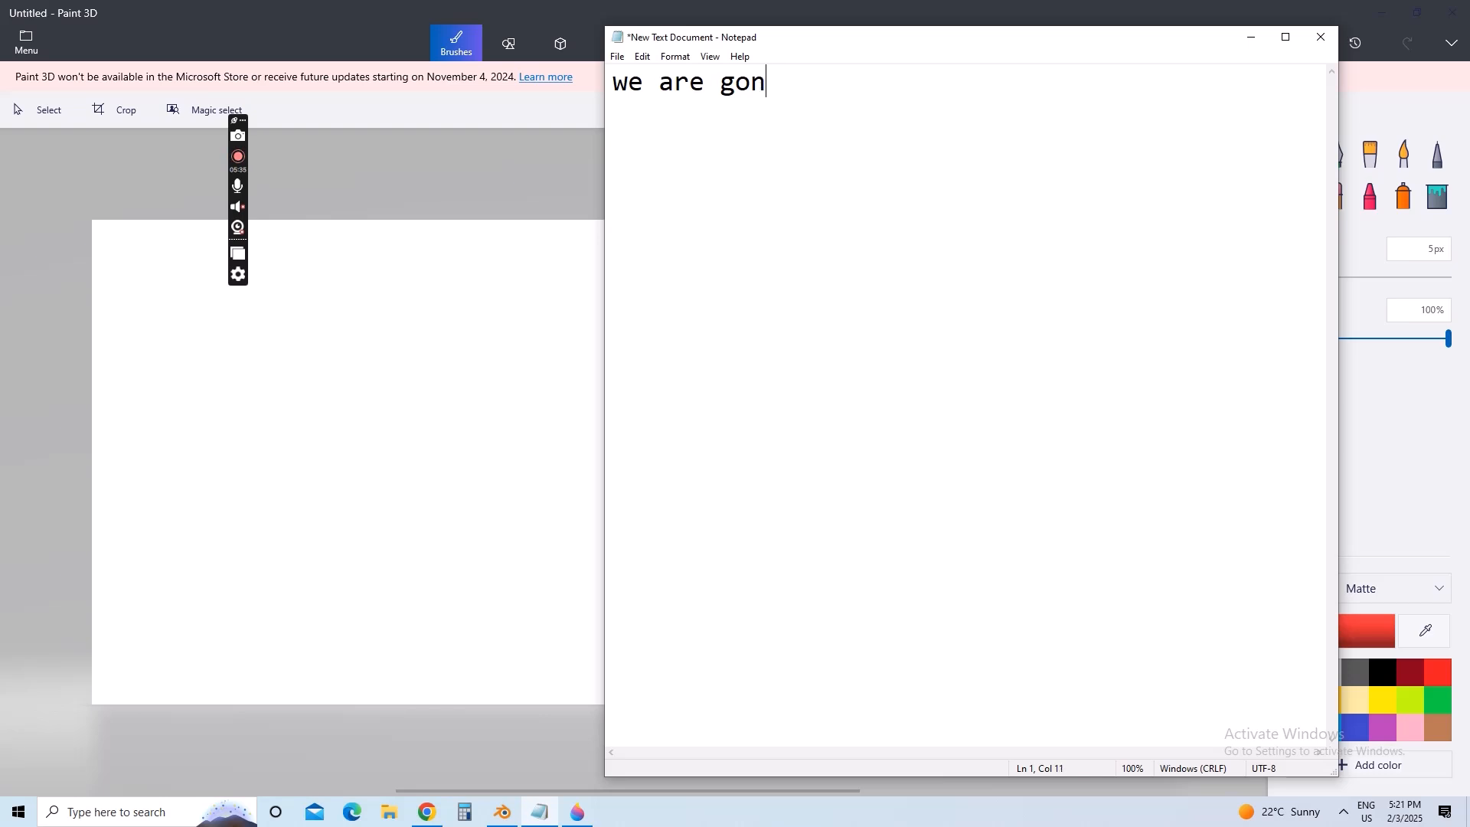
pyautogui.write('na tka')
pyautogui.press('BackSpace')
pyautogui.press('BackSpace')
pyautogui.write('ake')
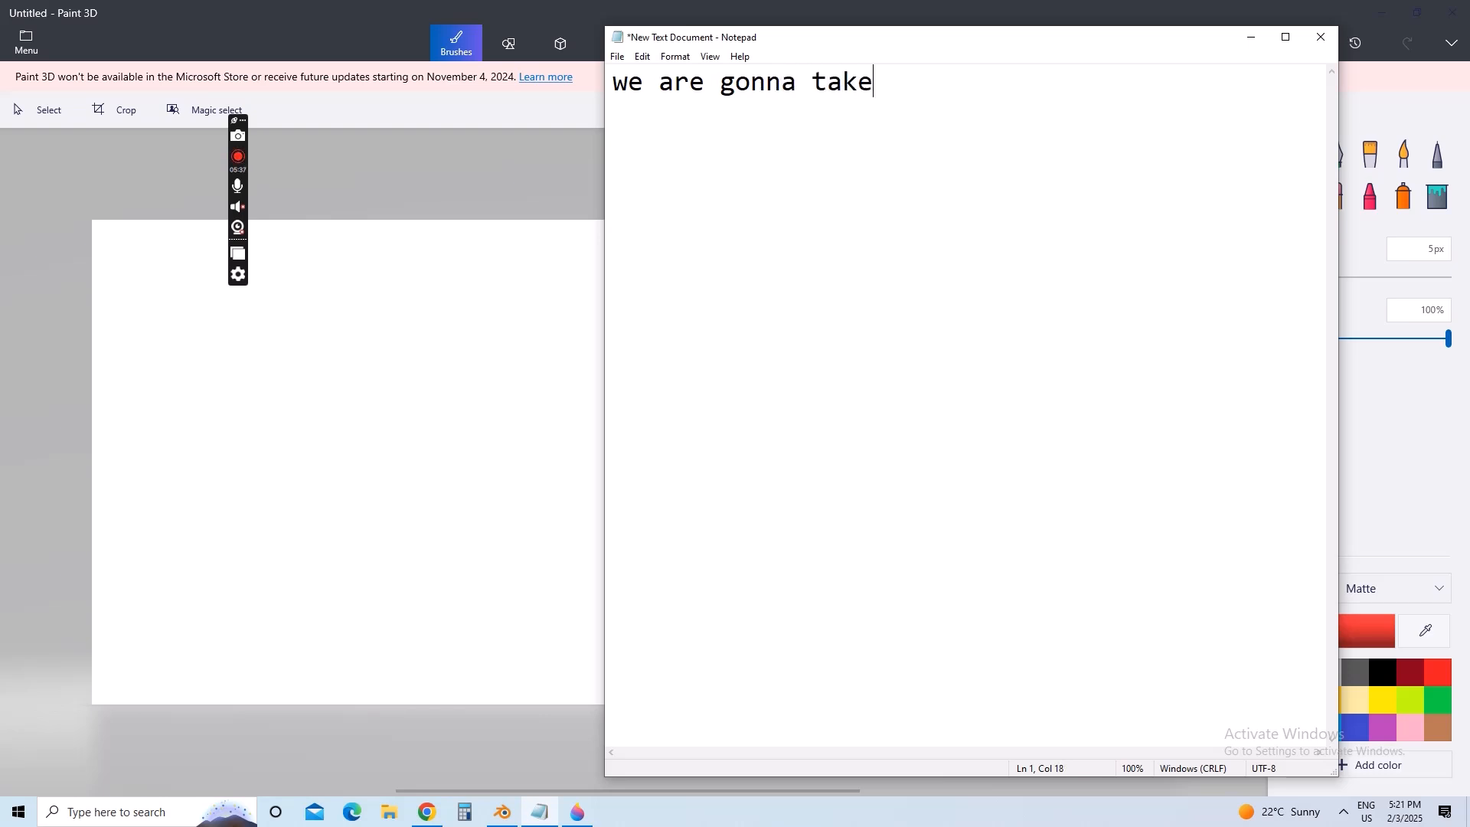
pyautogui.write(' sqaure')
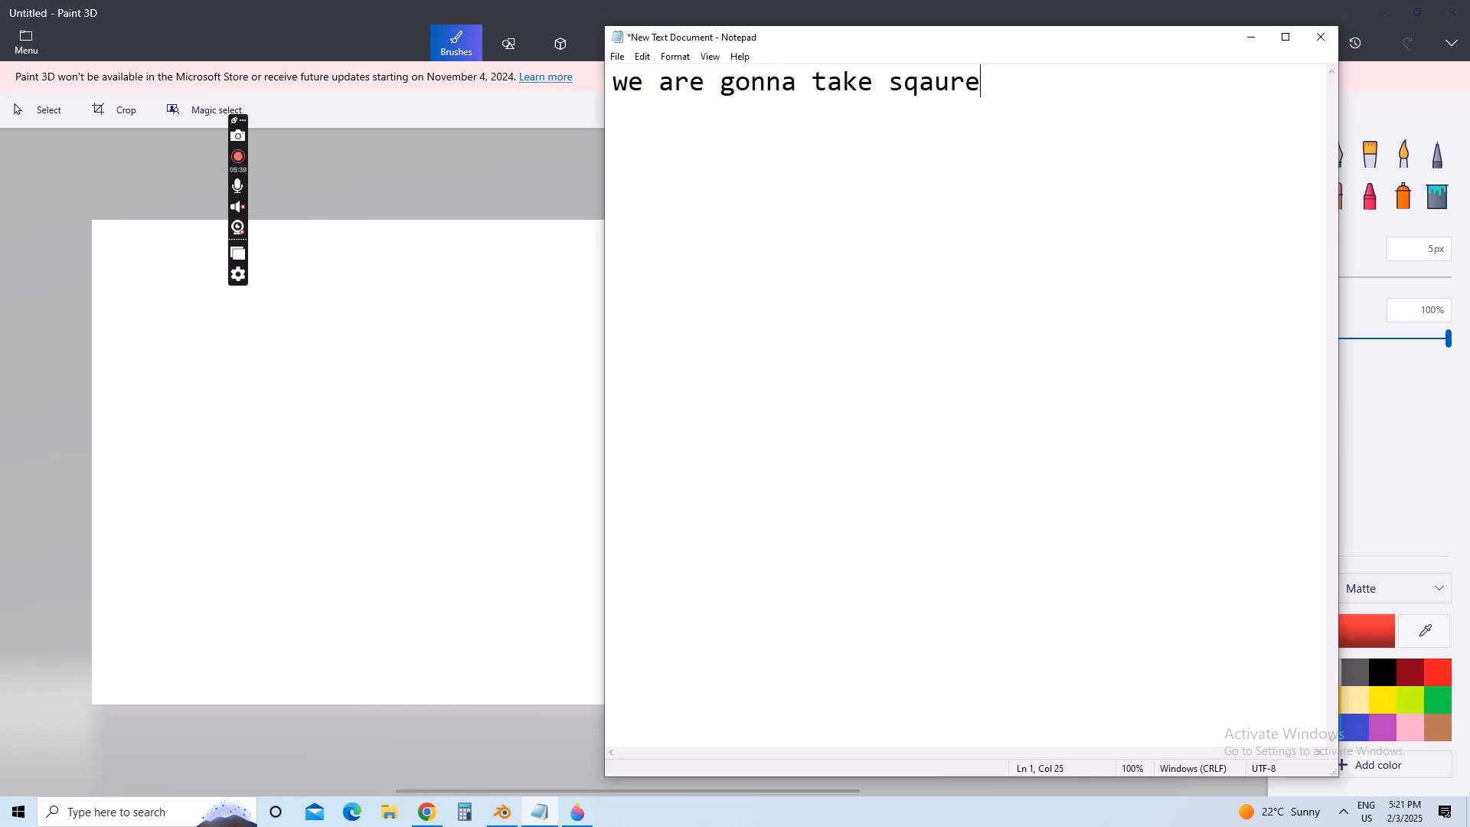
pyautogui.press('BackSpace')
pyautogui.press('BackSpace')
pyautogui.press('BackSpace')
pyautogui.press('BackSpace')
pyautogui.write('uqare')
pyautogui.press('BackSpace')
pyautogui.press('BackSpace')
pyautogui.press('BackSpace')
pyautogui.press('BackSpace')
pyautogui.write('are ')
# - Add the lines "then add lines(Edges)" and "like this" to the note, and return to the blank canvas
pyautogui.write('then ')
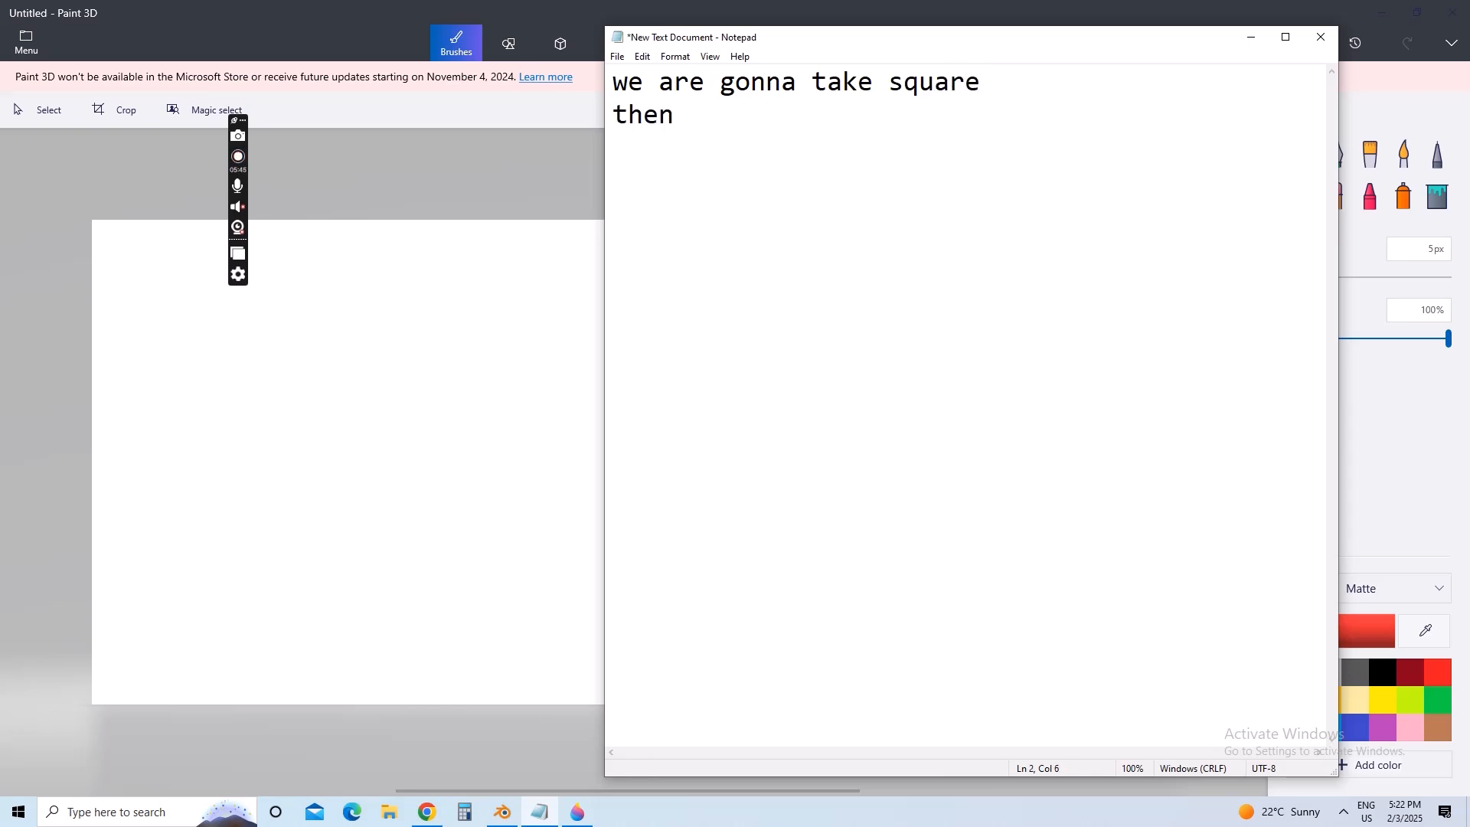
pyautogui.write('add line')
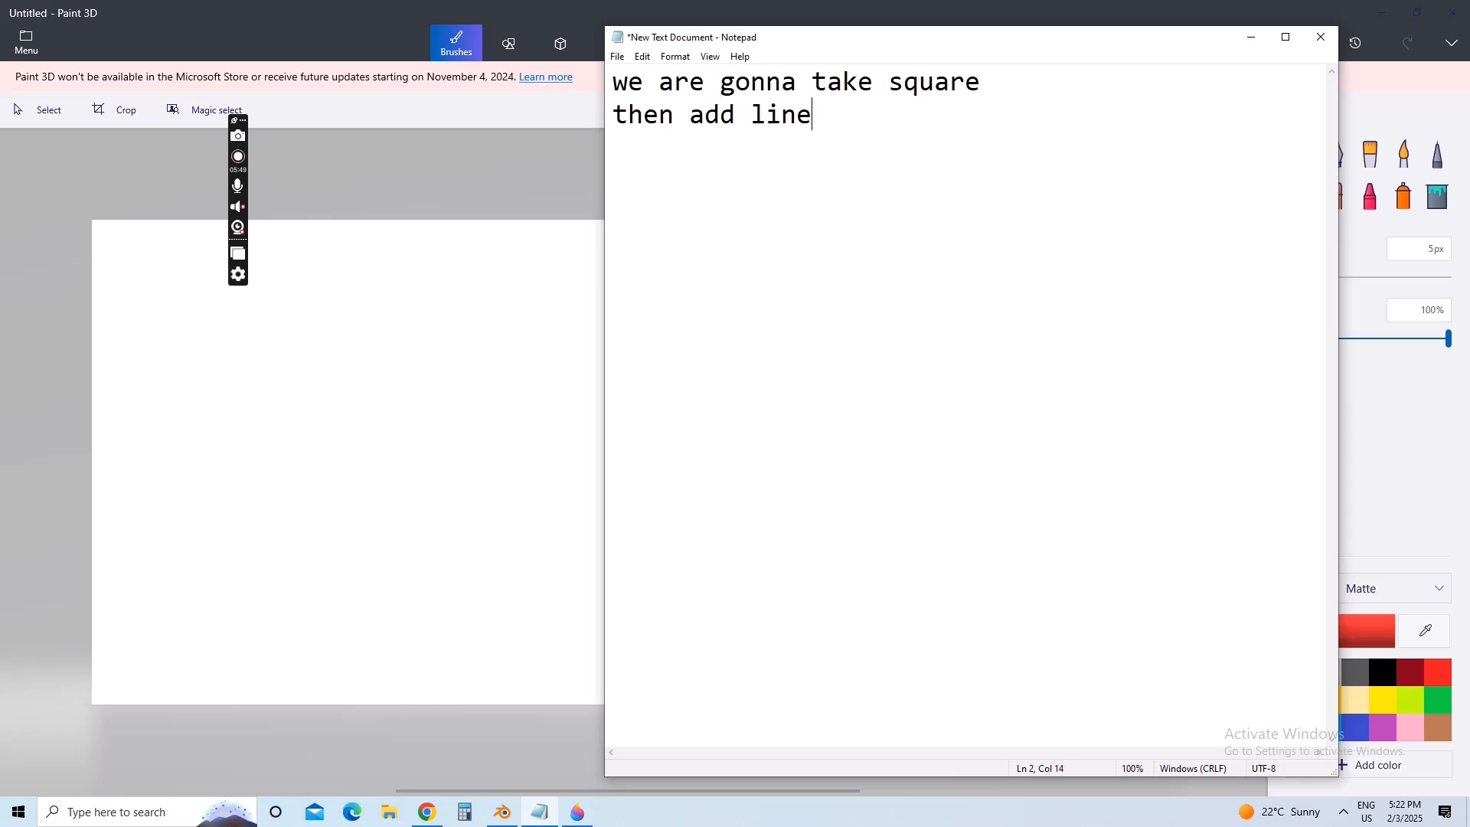
pyautogui.write('s(Edges) ')
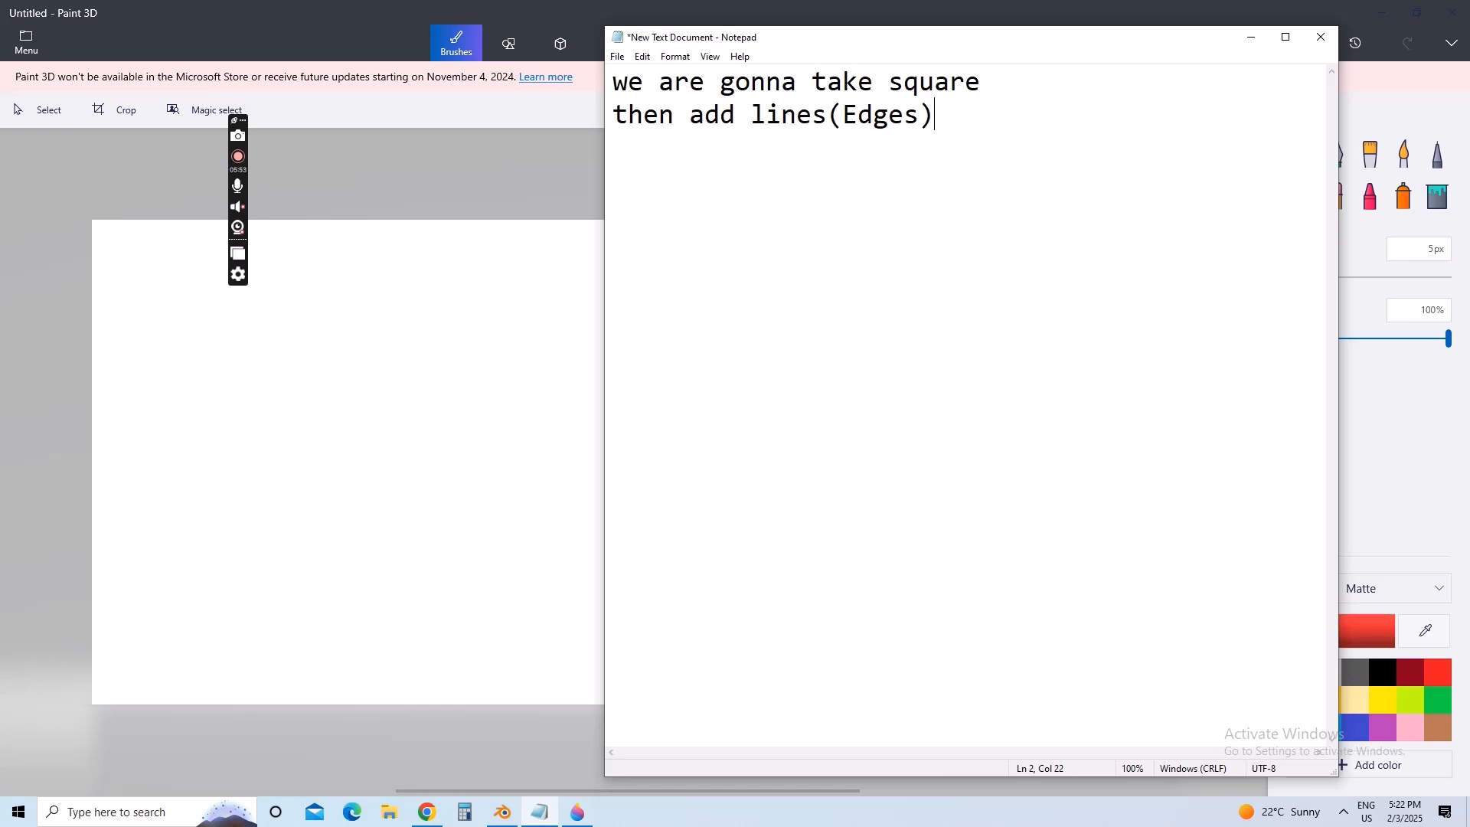
pyautogui.write('like this')
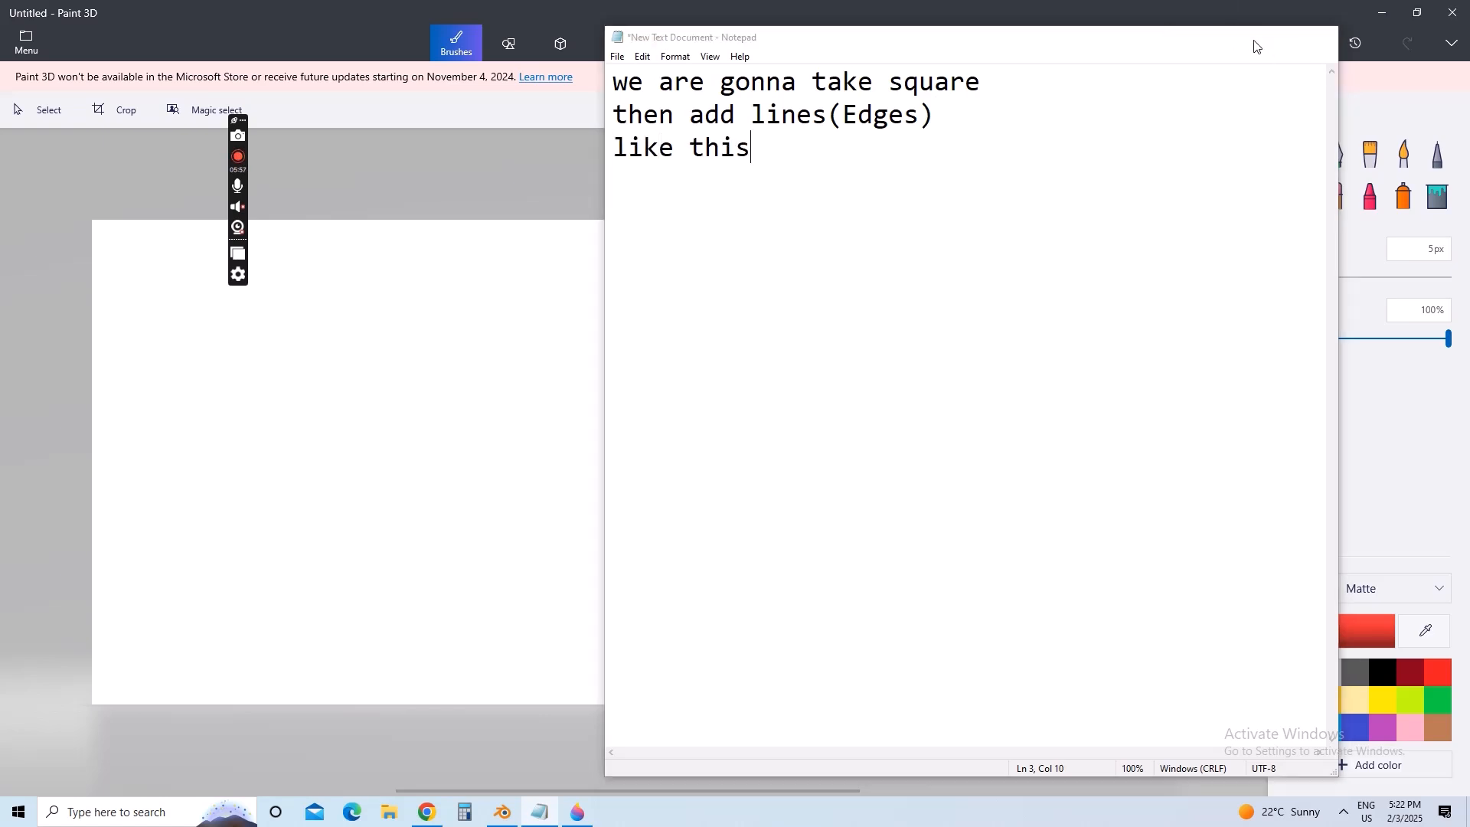
pyautogui.click(1251, 38)
# - Draw a blue rectangle freehand with the 5 px marker, slightly above and left of the canvas centre
pyautogui.click(1357, 728)
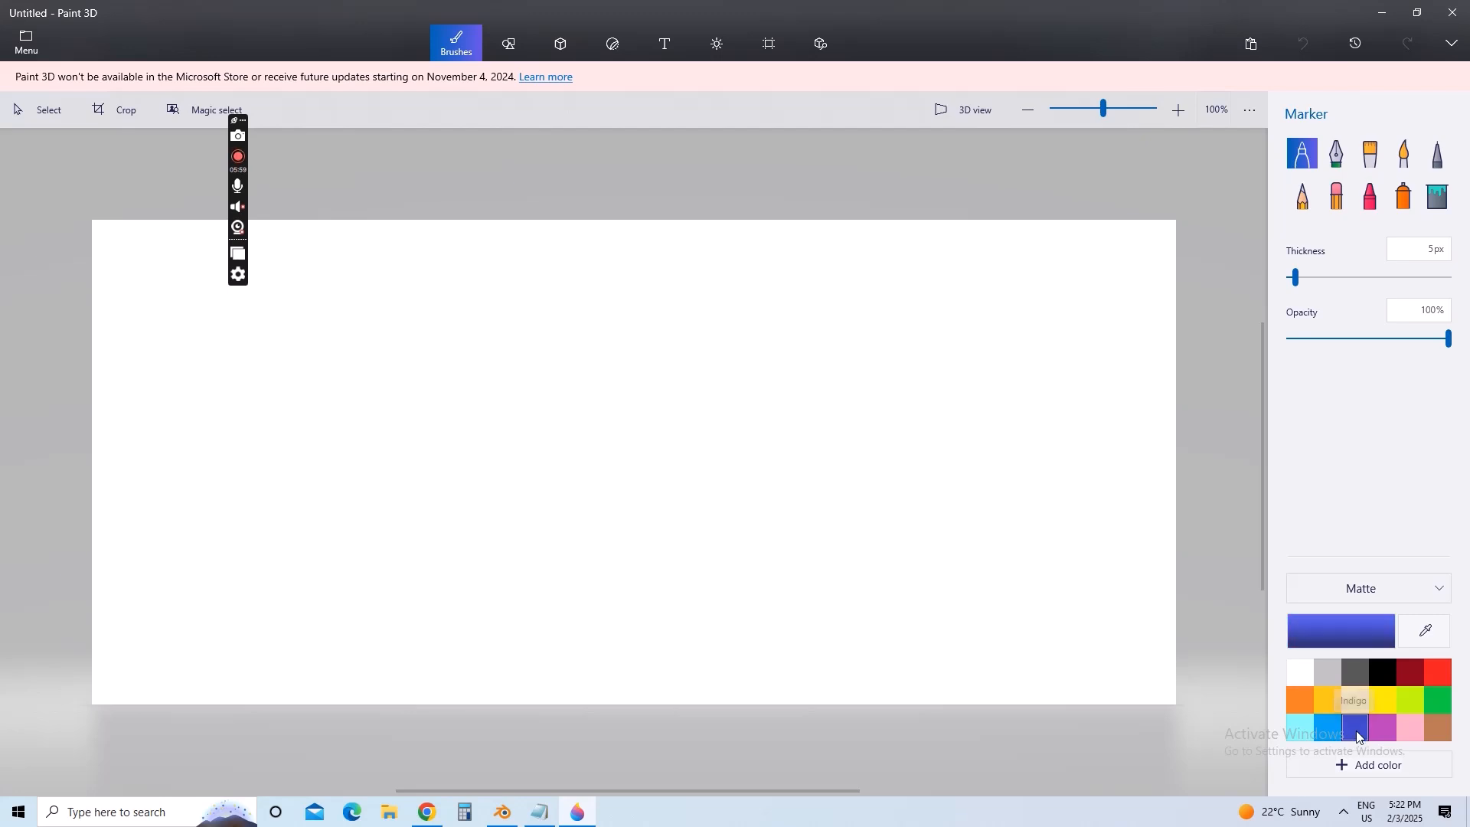
pyautogui.click(1329, 727)
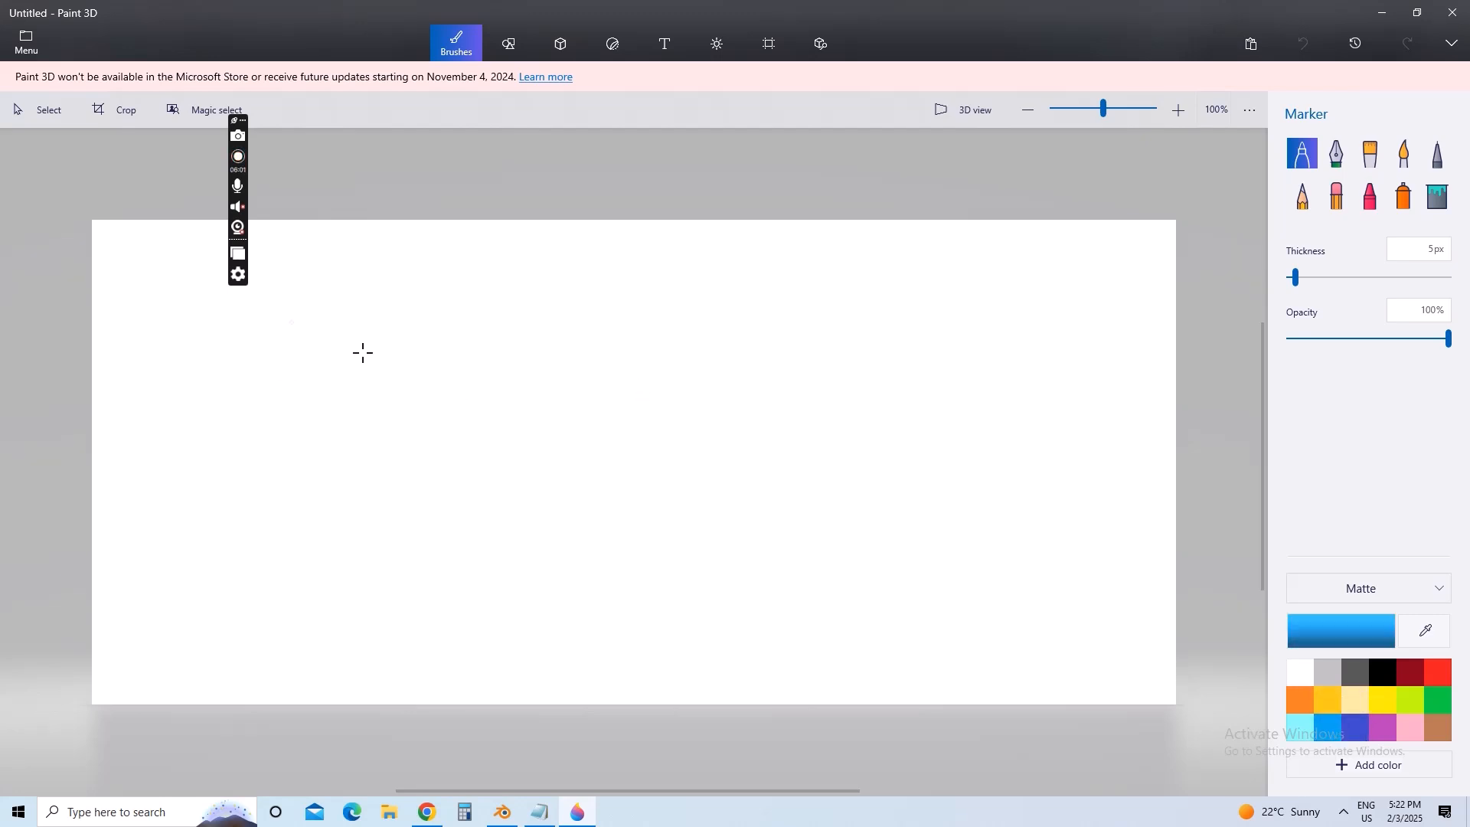
pyautogui.moveTo(473, 304)
pyautogui.mouseDown()
pyautogui.moveTo(669, 302)
pyautogui.moveTo(676, 454)
pyautogui.moveTo(453, 479)
pyautogui.moveTo(458, 303)
pyautogui.moveTo(493, 305)
pyautogui.mouseUp()
# - Draw five red vertical lines across the blue rectangle from its upper to its lower edge
pyautogui.click(1437, 671)
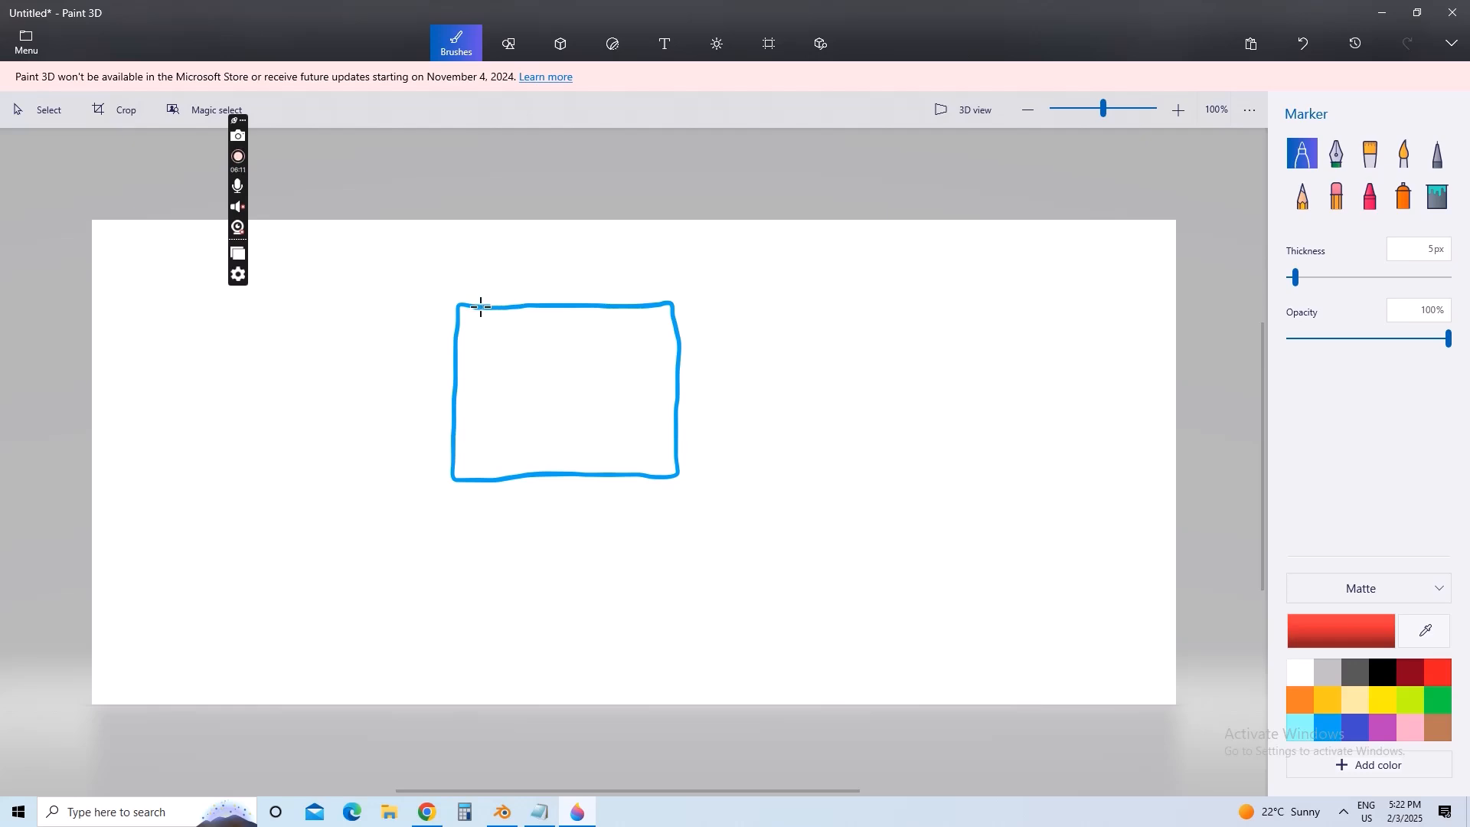
pyautogui.moveTo(481, 306); pyautogui.dragTo(484, 480)
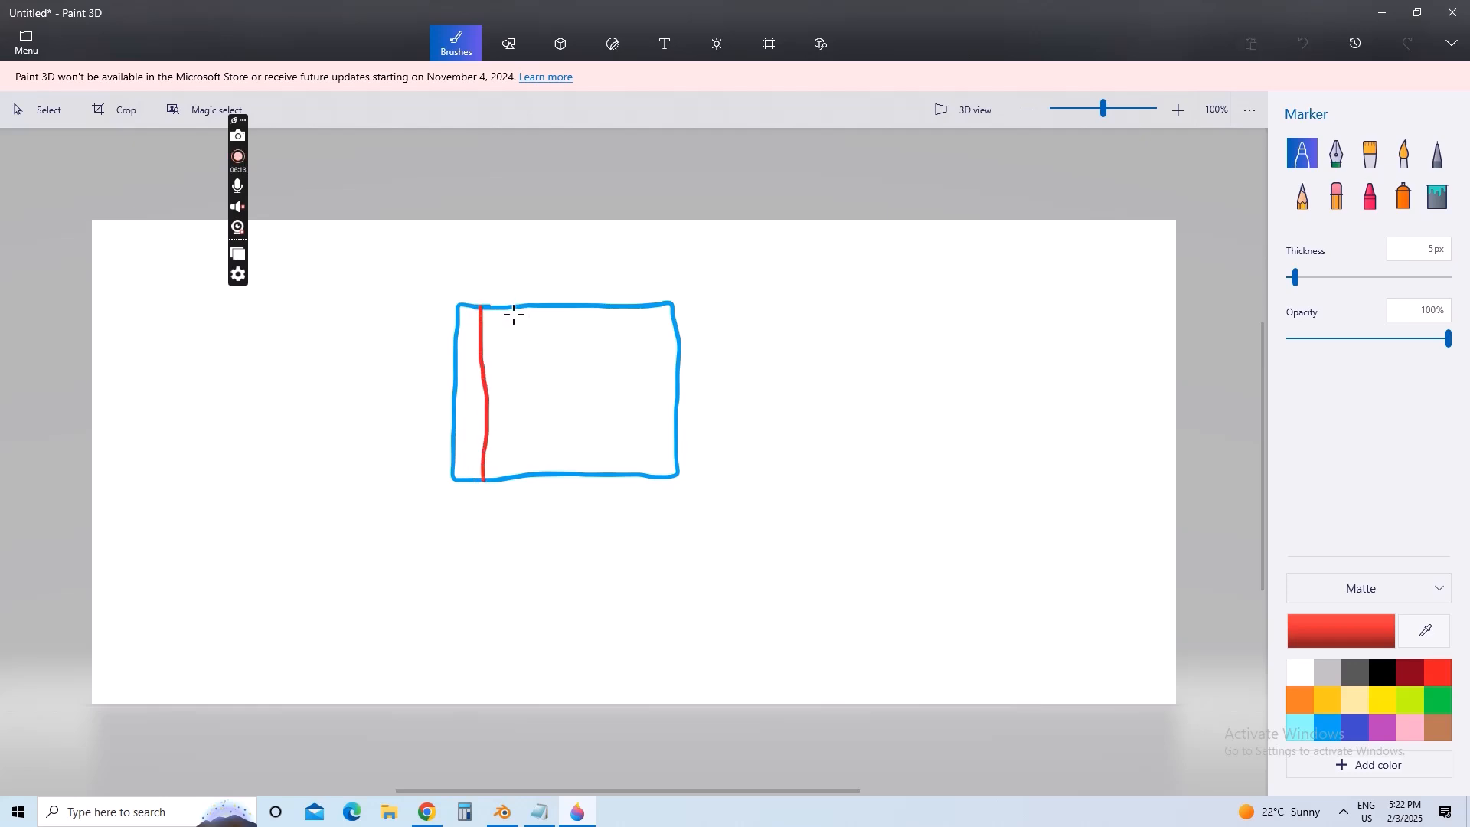
pyautogui.moveTo(513, 307); pyautogui.dragTo(533, 475)
pyautogui.moveTo(561, 300); pyautogui.dragTo(577, 476)
pyautogui.moveTo(608, 302); pyautogui.dragTo(630, 469)
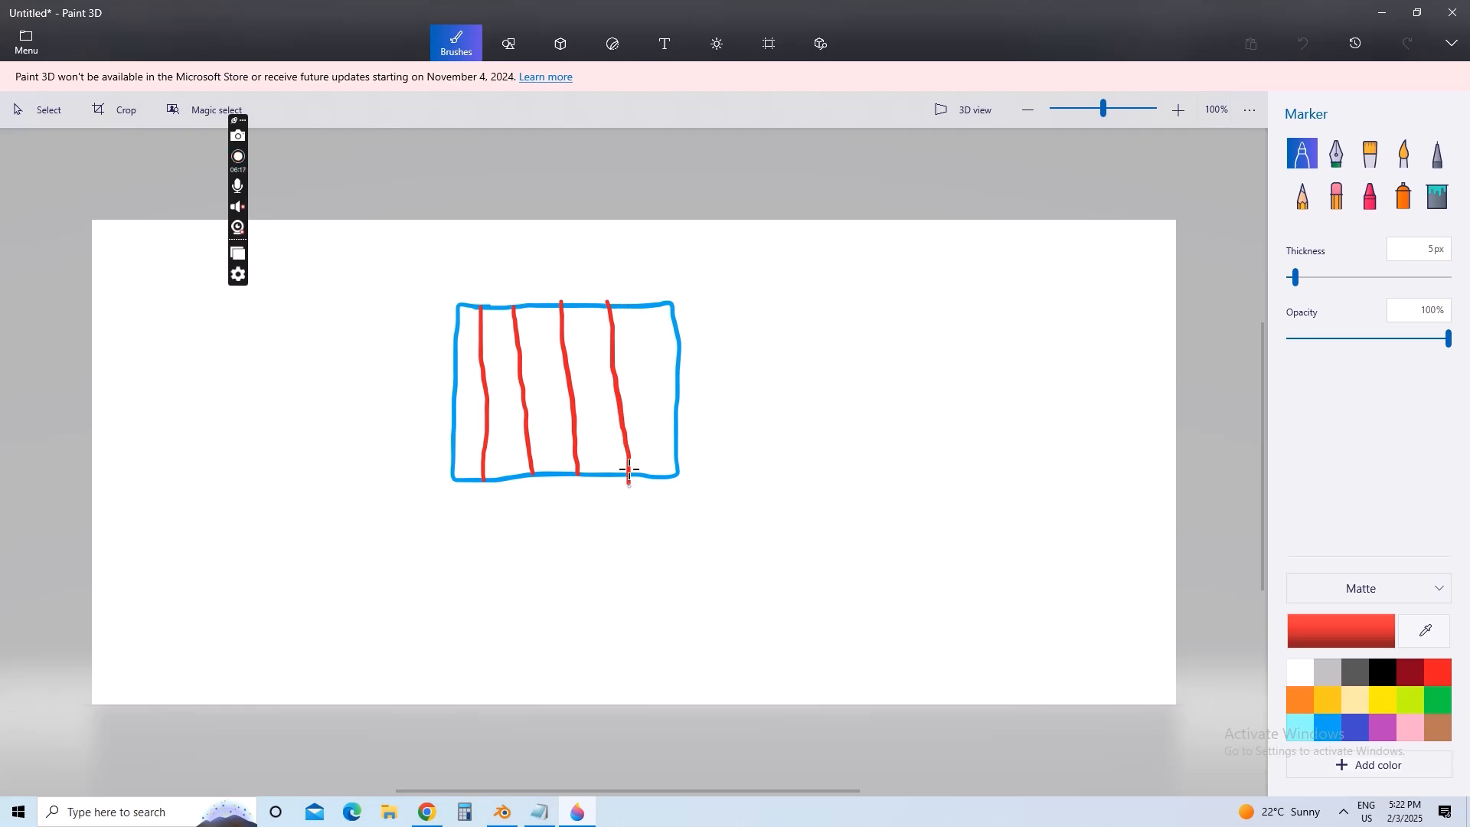
pyautogui.moveTo(639, 303); pyautogui.dragTo(652, 485)
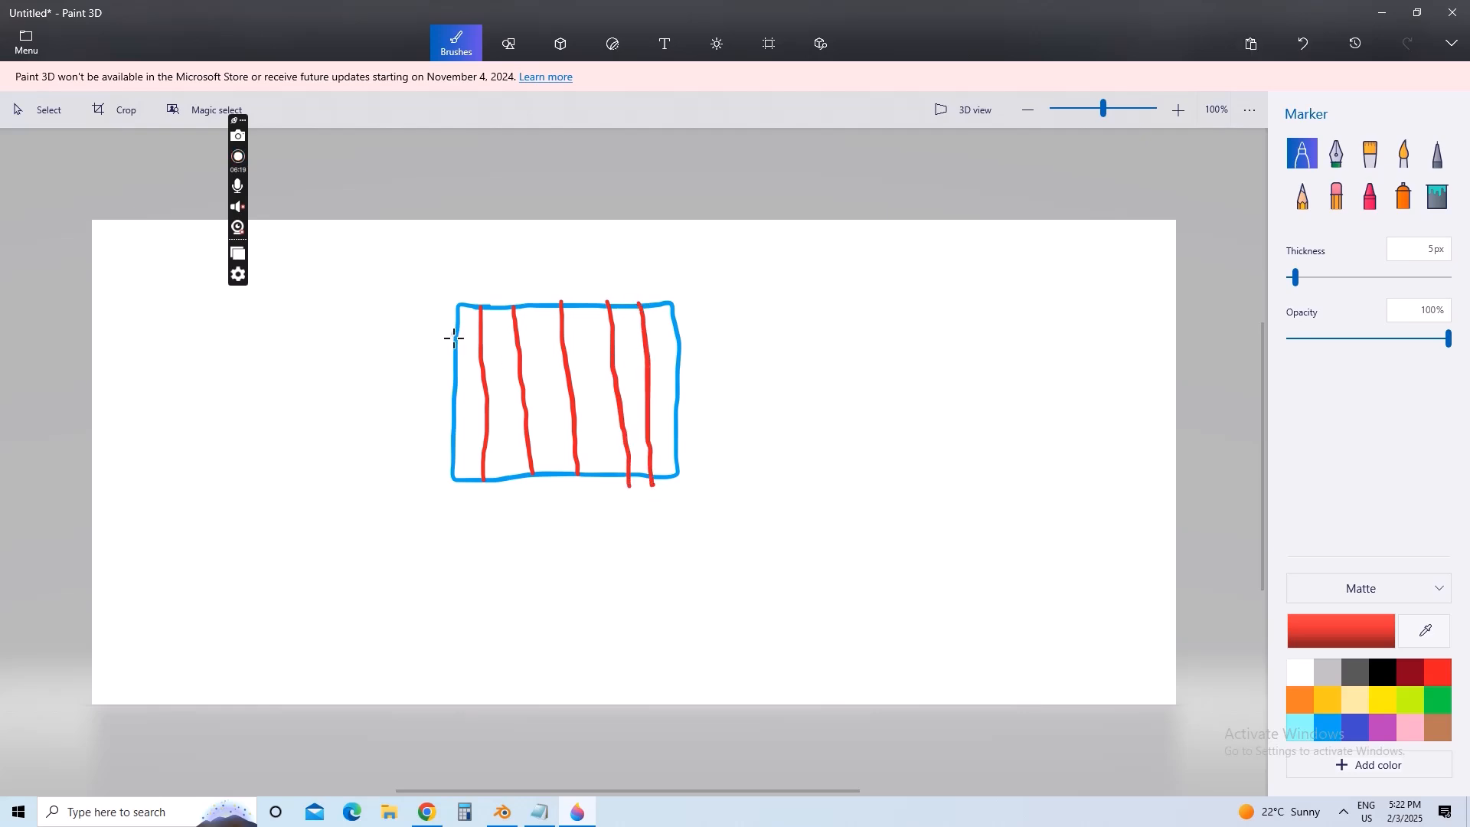
# - Draw three red horizontal lines across the rectangle to complete the grid, and set the marker colour to indigo
pyautogui.moveTo(454, 337); pyautogui.dragTo(685, 331)
pyautogui.moveTo(456, 381); pyautogui.dragTo(665, 394)
pyautogui.moveTo(452, 426); pyautogui.dragTo(687, 428)
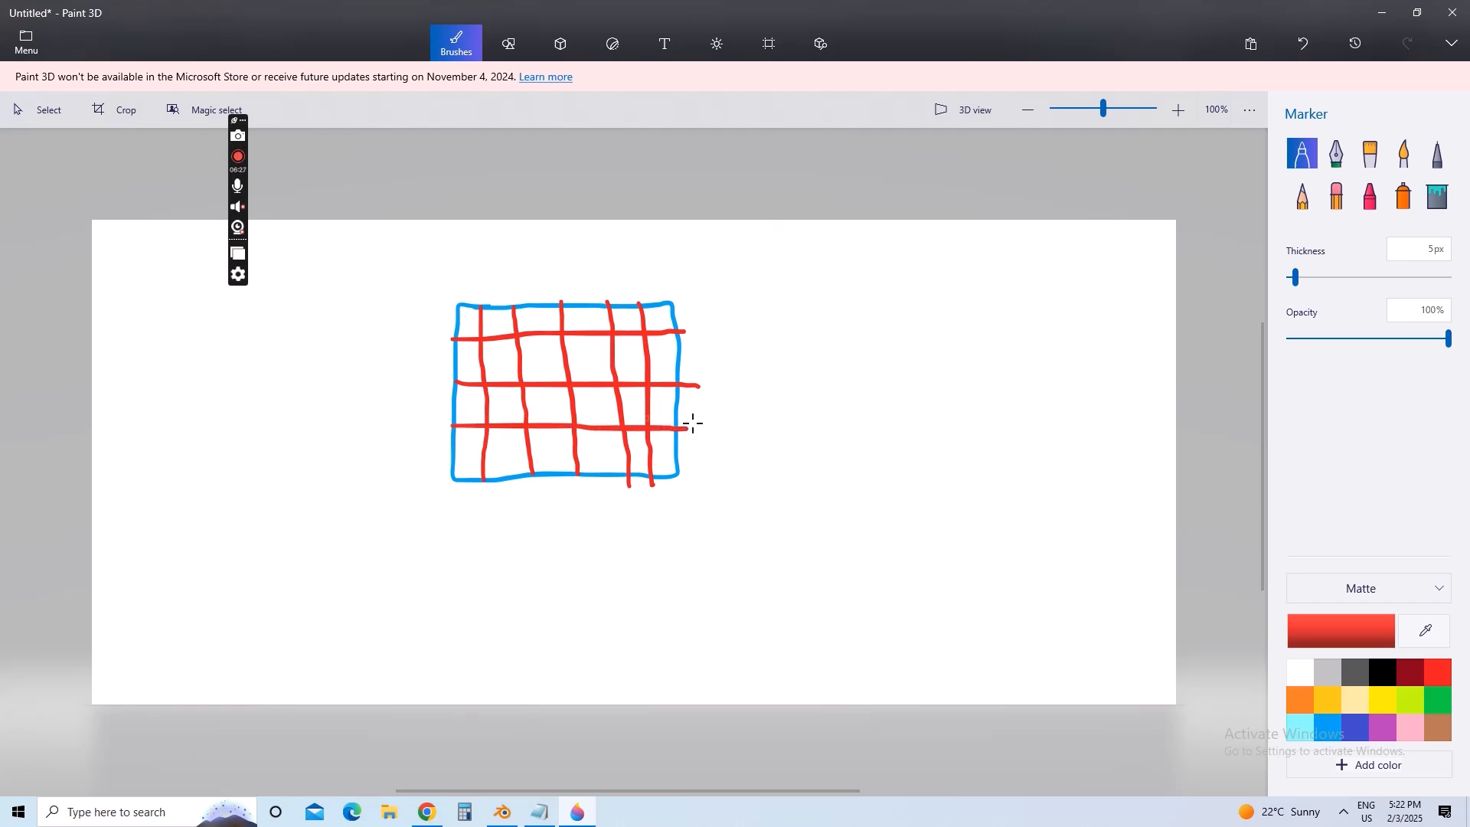
pyautogui.click(1355, 728)
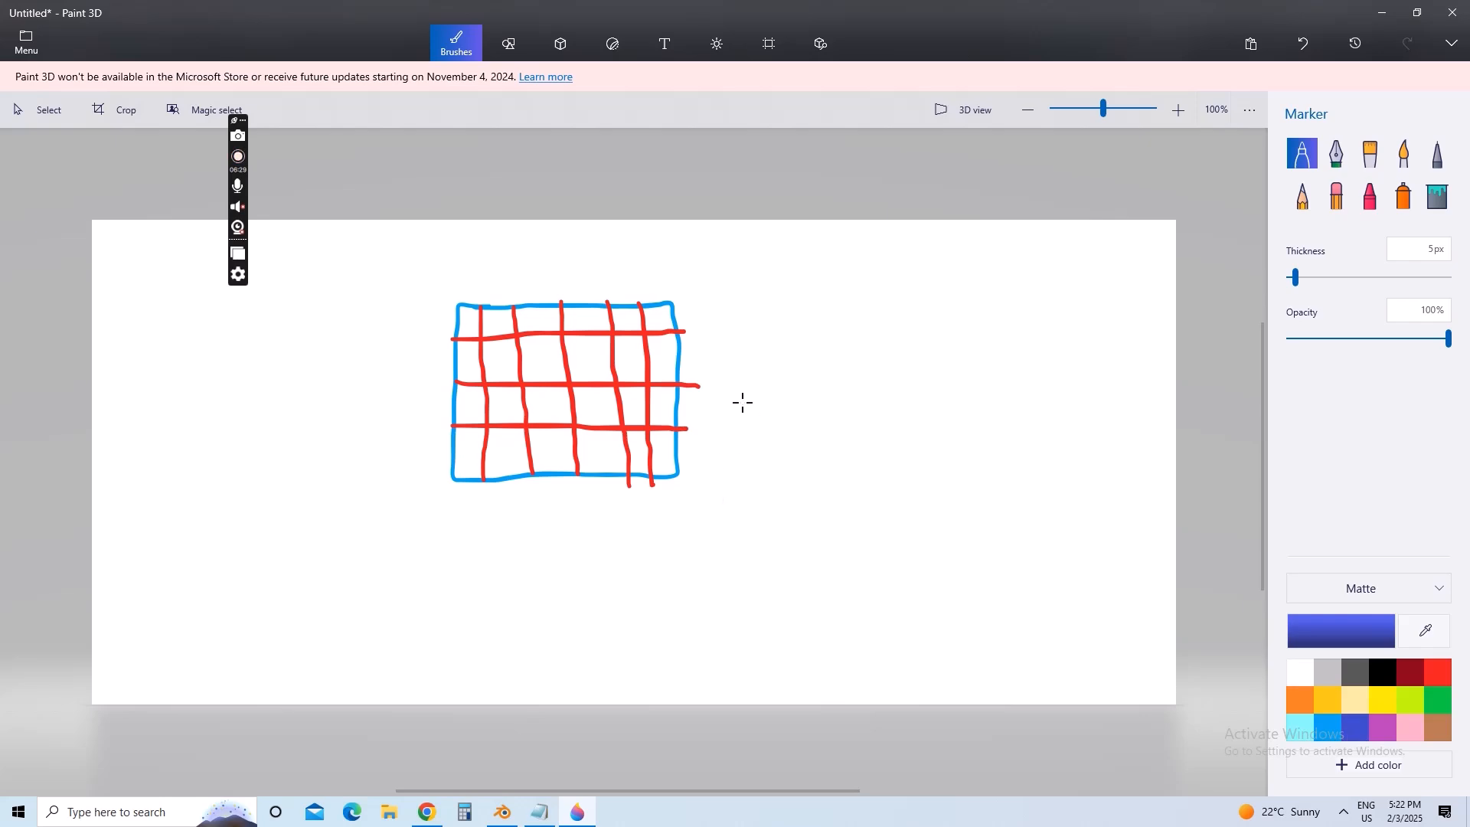
# - Add the line "then we are gonna make the circle" to the Notepad note, and return to the grid drawing
pyautogui.click(512, 813)
pyautogui.click(513, 813)
pyautogui.click(530, 812)
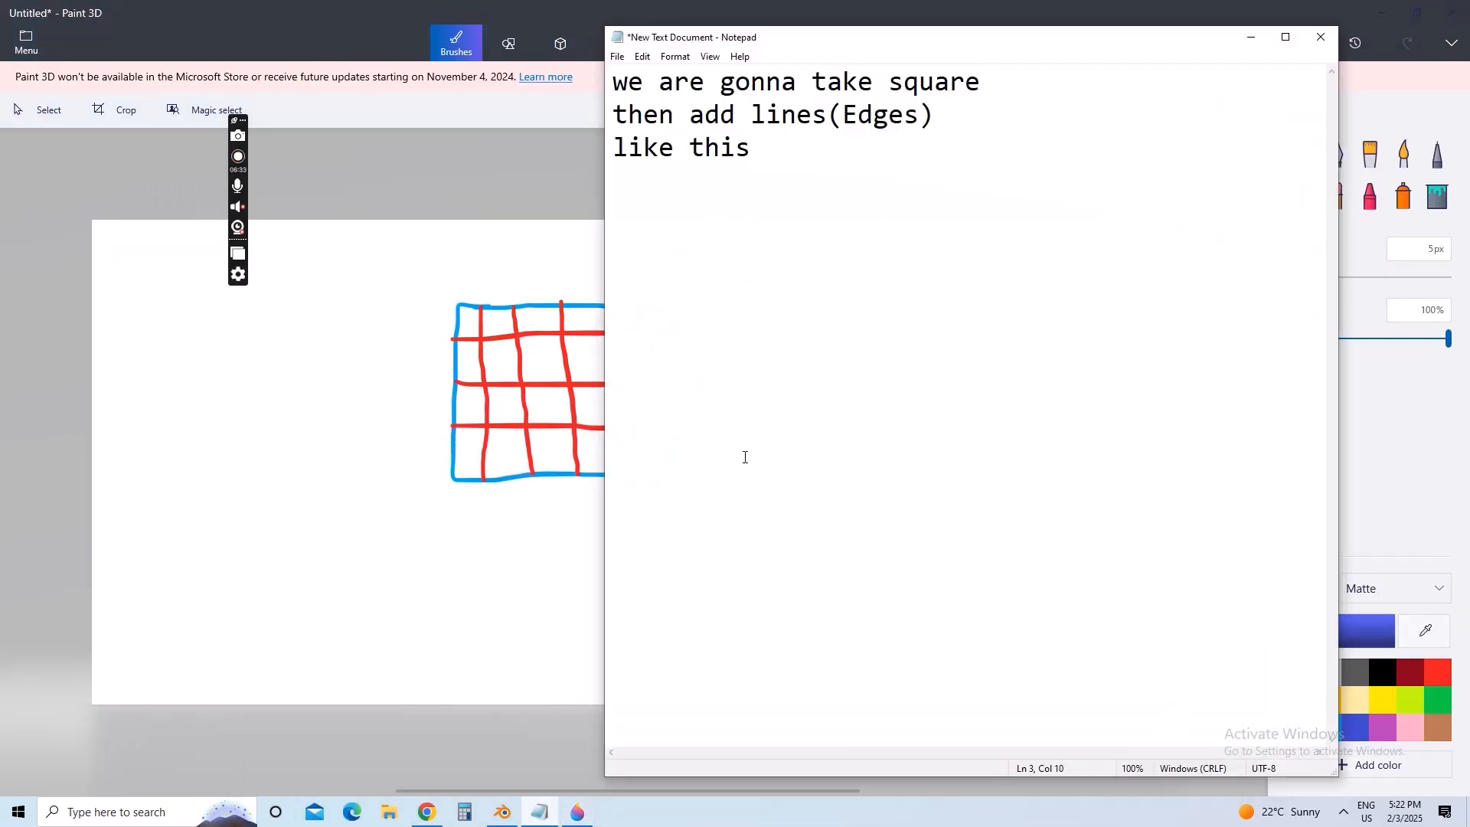
pyautogui.press('Return')
pyautogui.write('then we ae')
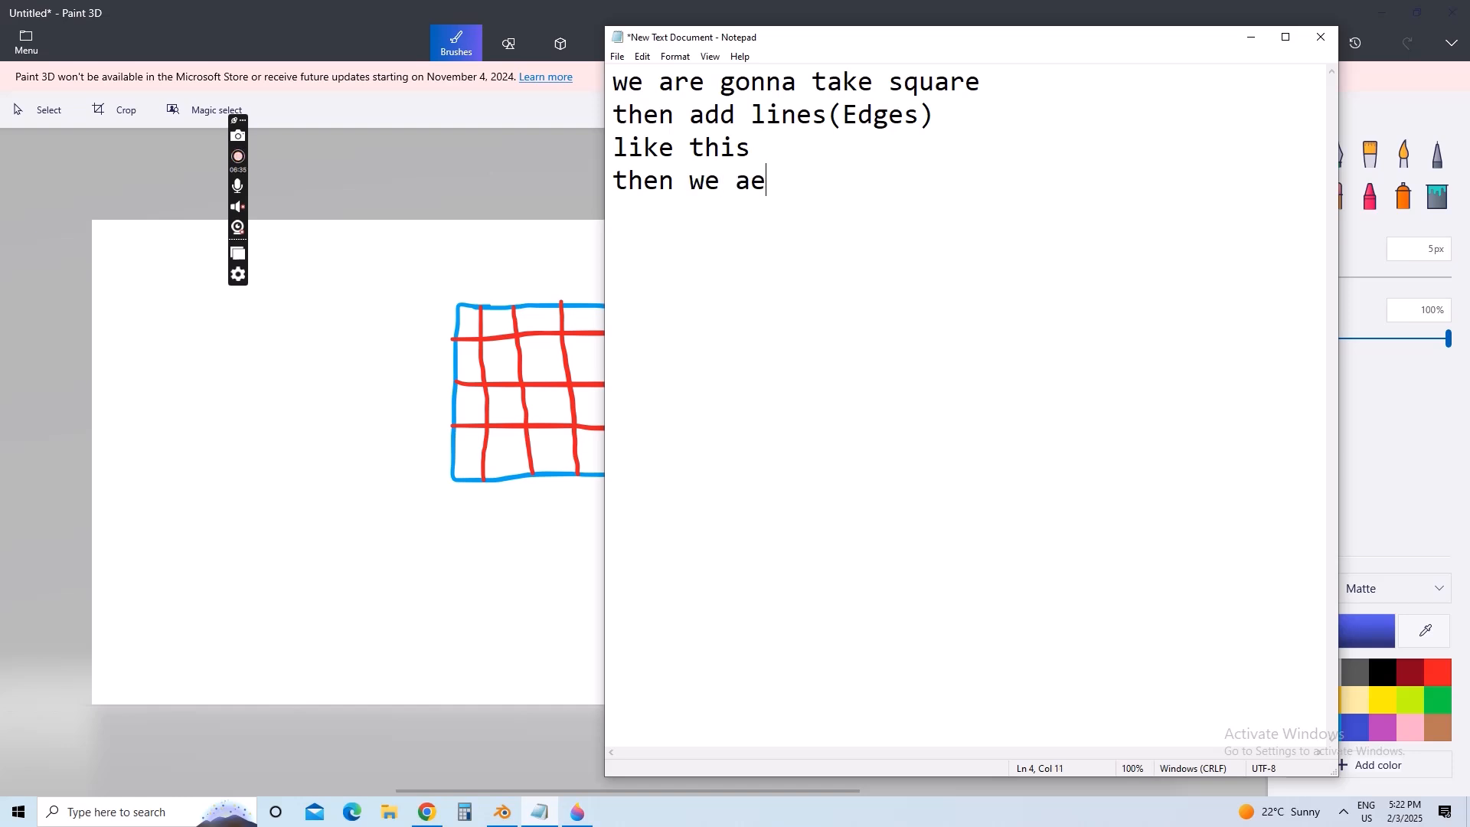
pyautogui.press('BackSpace')
pyautogui.write('rea')
pyautogui.press('BackSpace')
pyautogui.write('gonna make the ')
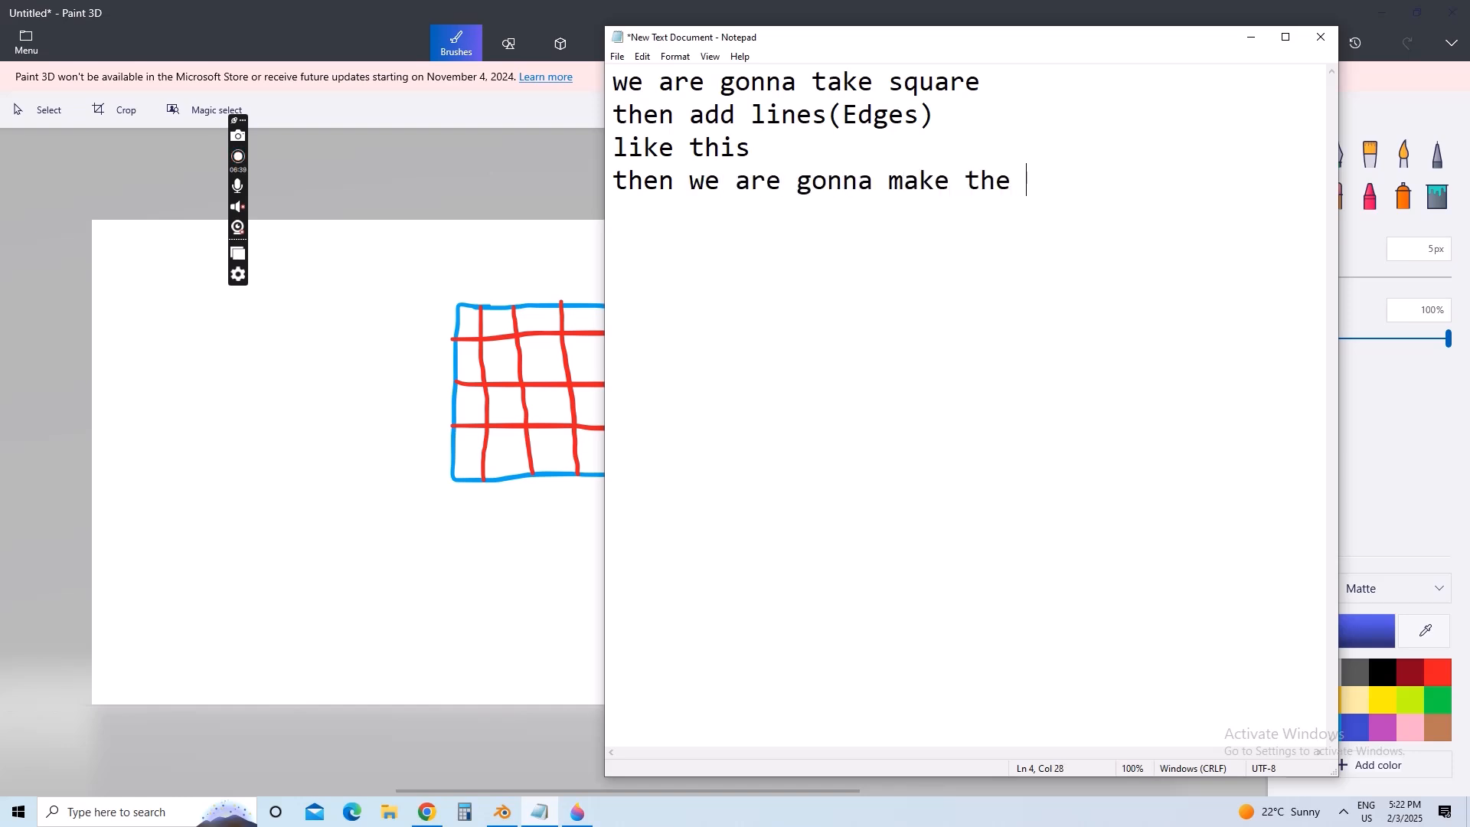
pyautogui.write('circle')
pyautogui.click(1251, 37)
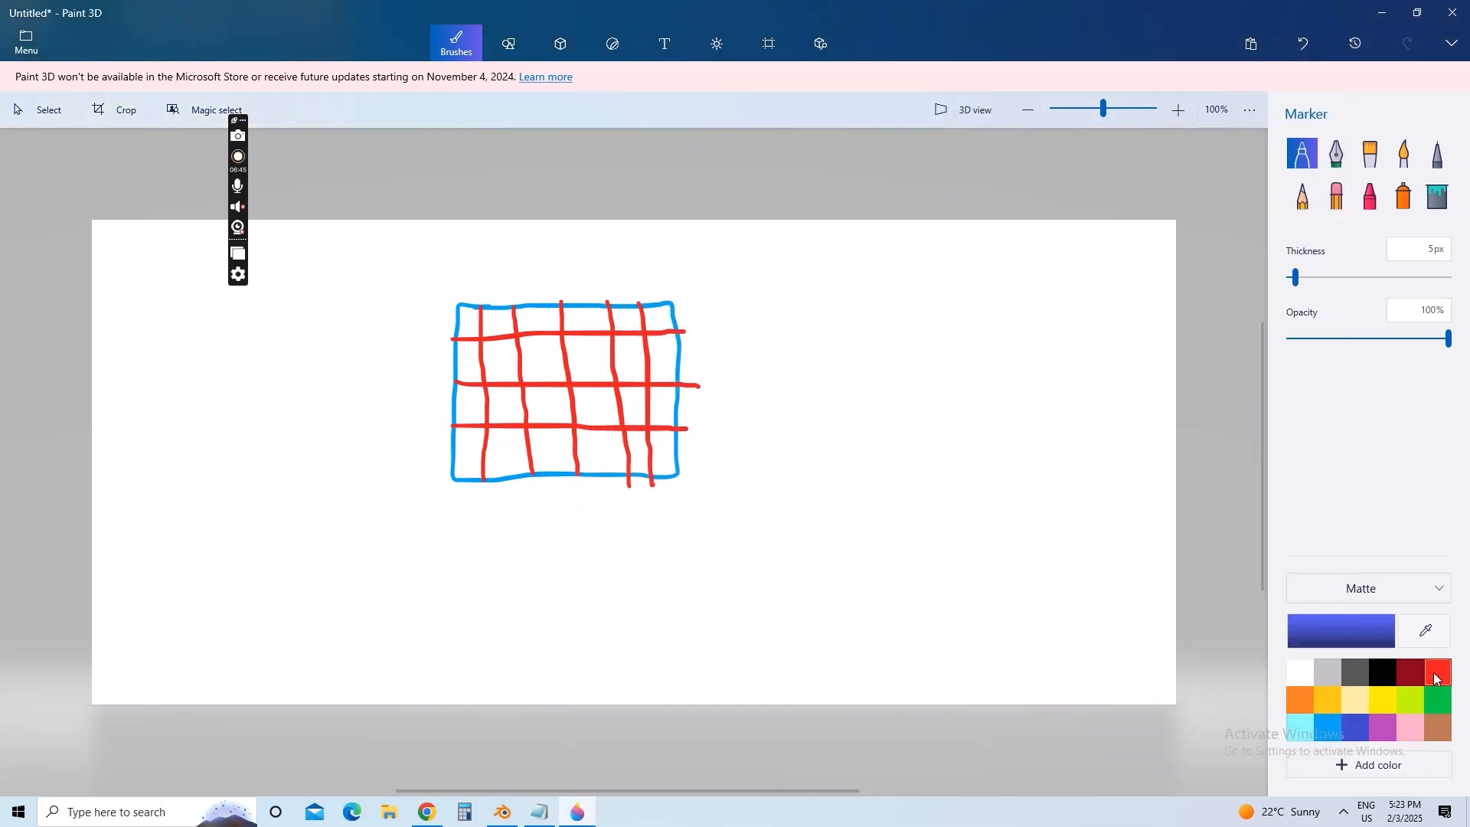
# - Draw a yellow rounded loop around the grid's inner cells, undoing the first attempt
pyautogui.click(1383, 700)
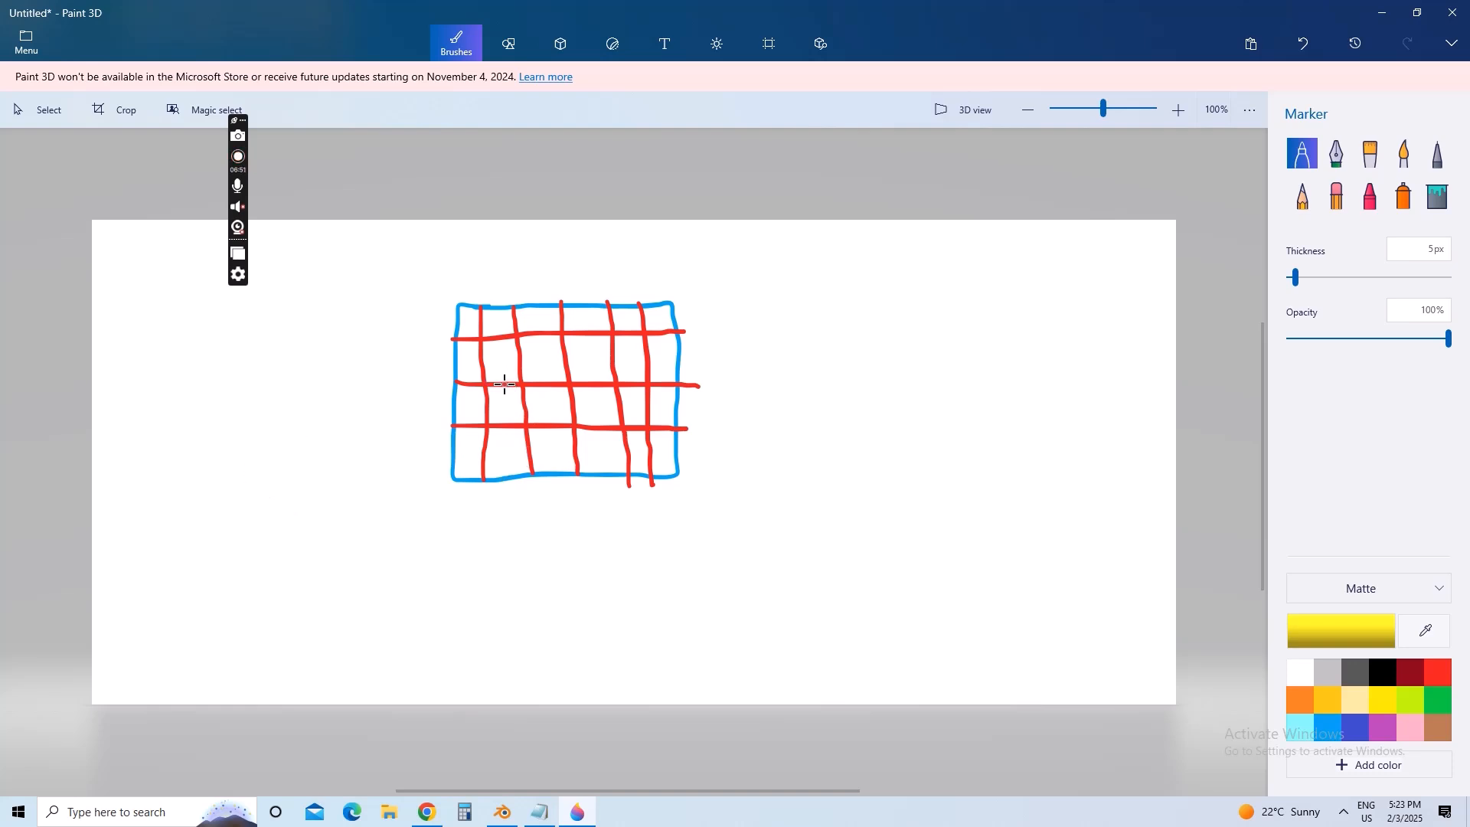
pyautogui.moveTo(505, 384)
pyautogui.mouseDown()
pyautogui.moveTo(543, 337)
pyautogui.moveTo(611, 345)
pyautogui.moveTo(622, 369)
pyautogui.mouseUp()
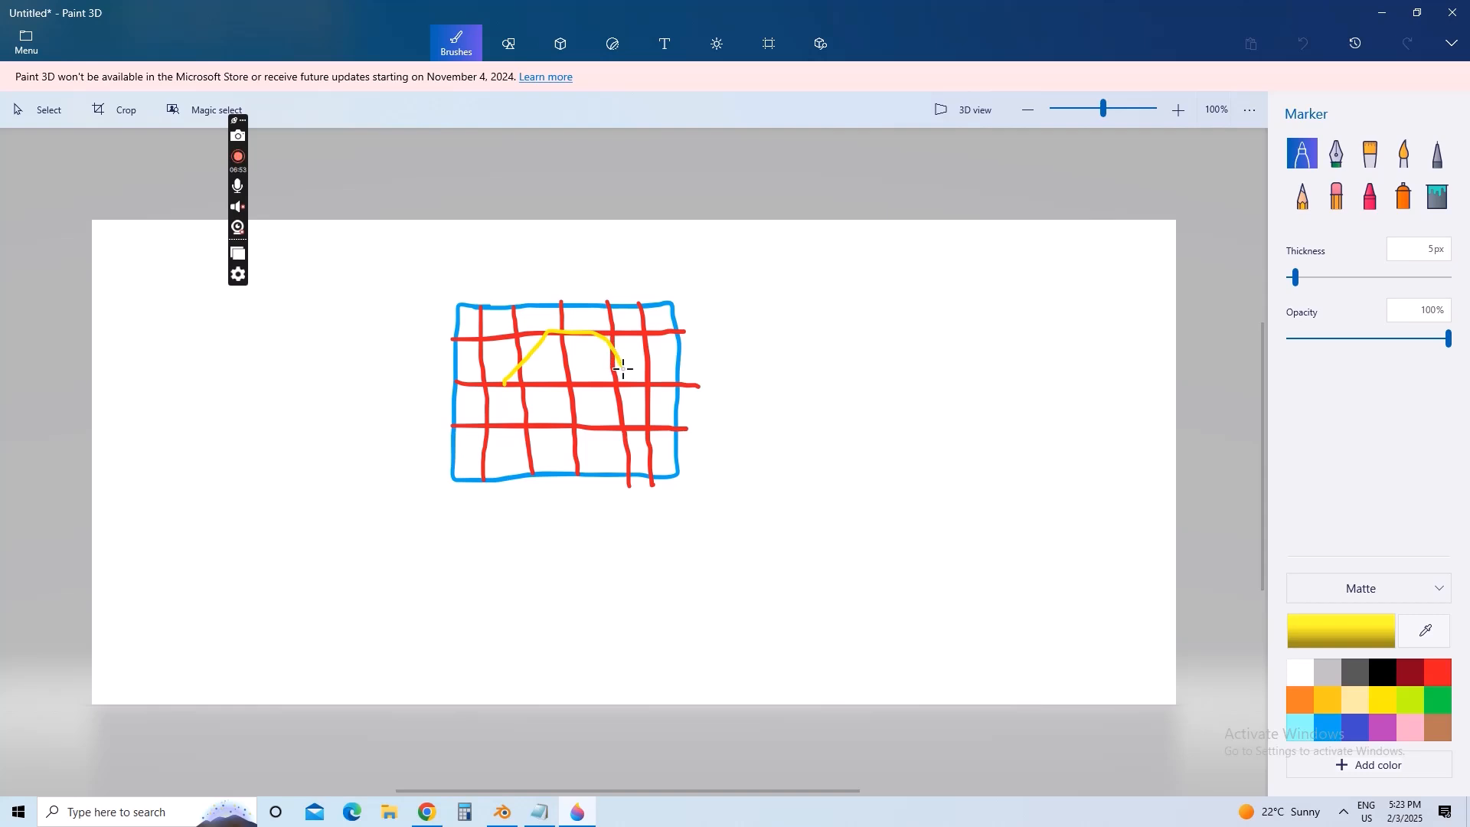
pyautogui.hotkey('ctrl', 'z')
pyautogui.moveTo(528, 334)
pyautogui.mouseDown()
pyautogui.moveTo(501, 351)
pyautogui.moveTo(492, 408)
pyautogui.moveTo(535, 434)
pyautogui.moveTo(587, 431)
pyautogui.moveTo(629, 404)
pyautogui.moveTo(629, 364)
pyautogui.moveTo(591, 333)
pyautogui.moveTo(509, 343)
pyautogui.mouseUp()
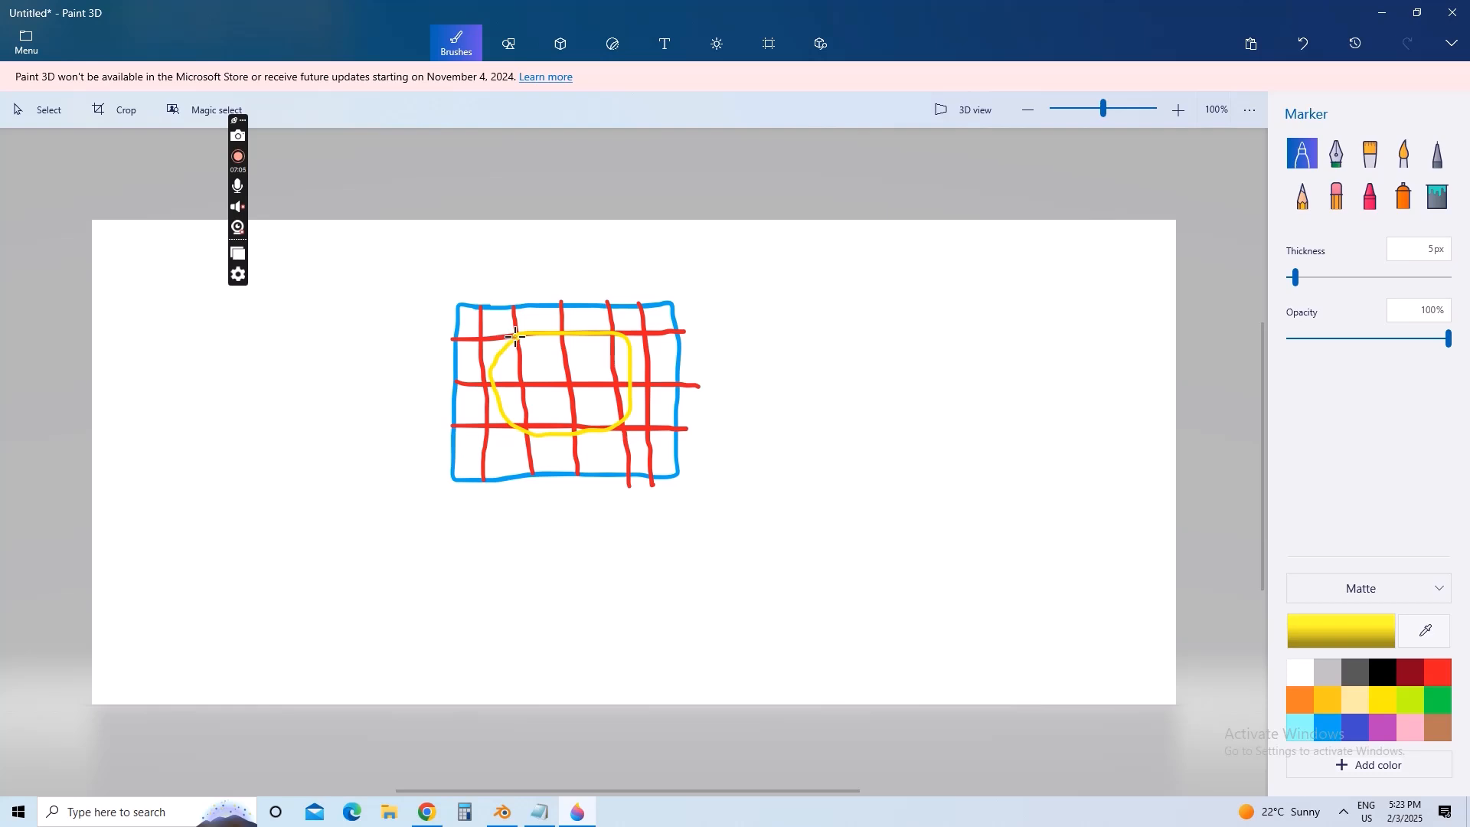
# - Mark the grid's inner line crossings and the points where they meet the yellow loop with purple marker dots
pyautogui.click(1386, 729)
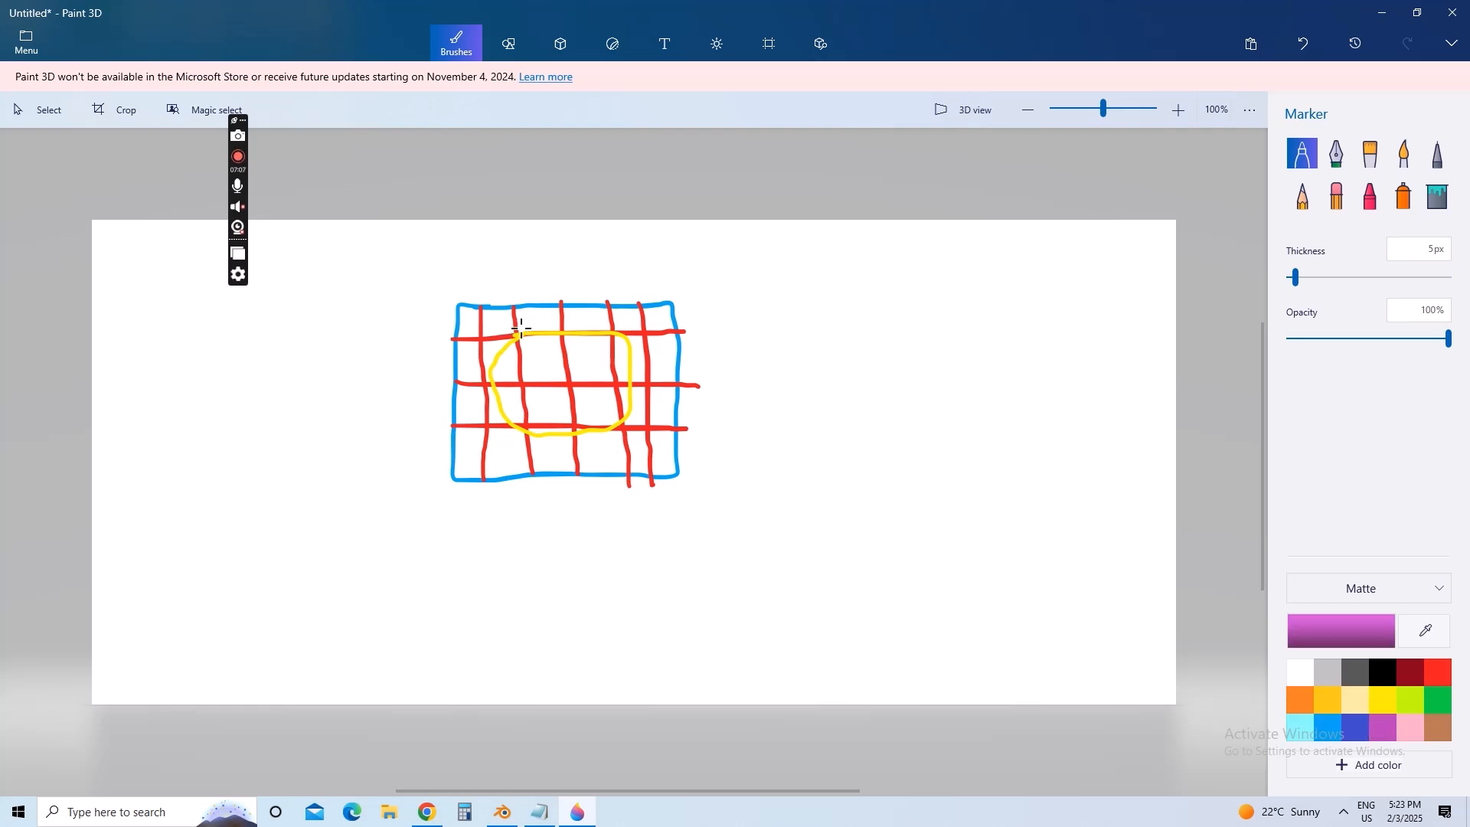
pyautogui.moveTo(522, 323)
pyautogui.mouseDown()
pyautogui.moveTo(491, 390)
pyautogui.moveTo(524, 429)
pyautogui.moveTo(618, 434)
pyautogui.mouseUp()
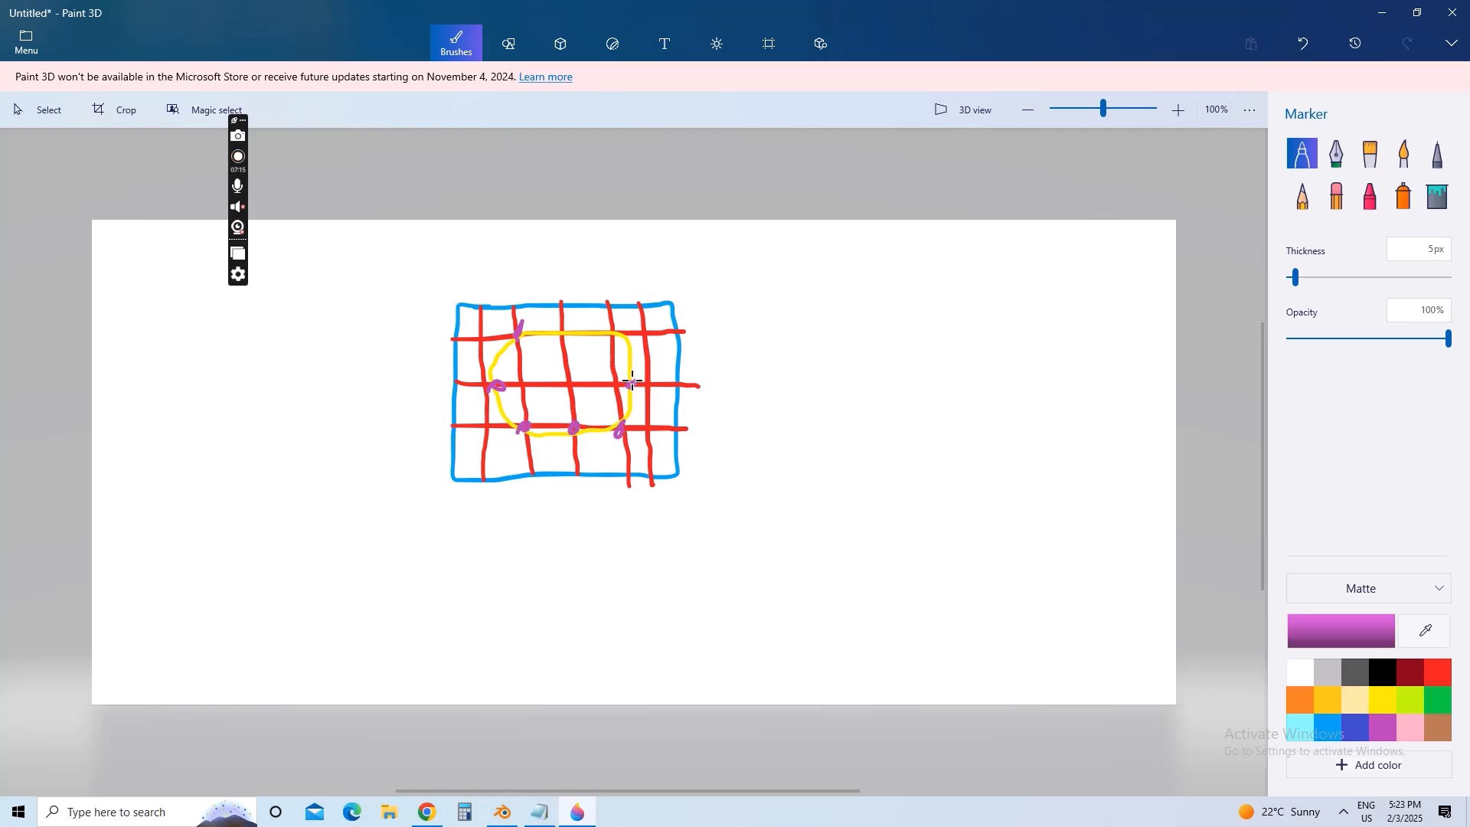
pyautogui.moveTo(629, 331); pyautogui.dragTo(617, 331)
pyautogui.moveTo(562, 330); pyautogui.dragTo(565, 322)
pyautogui.moveTo(482, 342)
pyautogui.mouseDown()
pyautogui.moveTo(484, 389)
pyautogui.moveTo(634, 383)
pyautogui.mouseUp()
pyautogui.moveTo(489, 421); pyautogui.dragTo(491, 427)
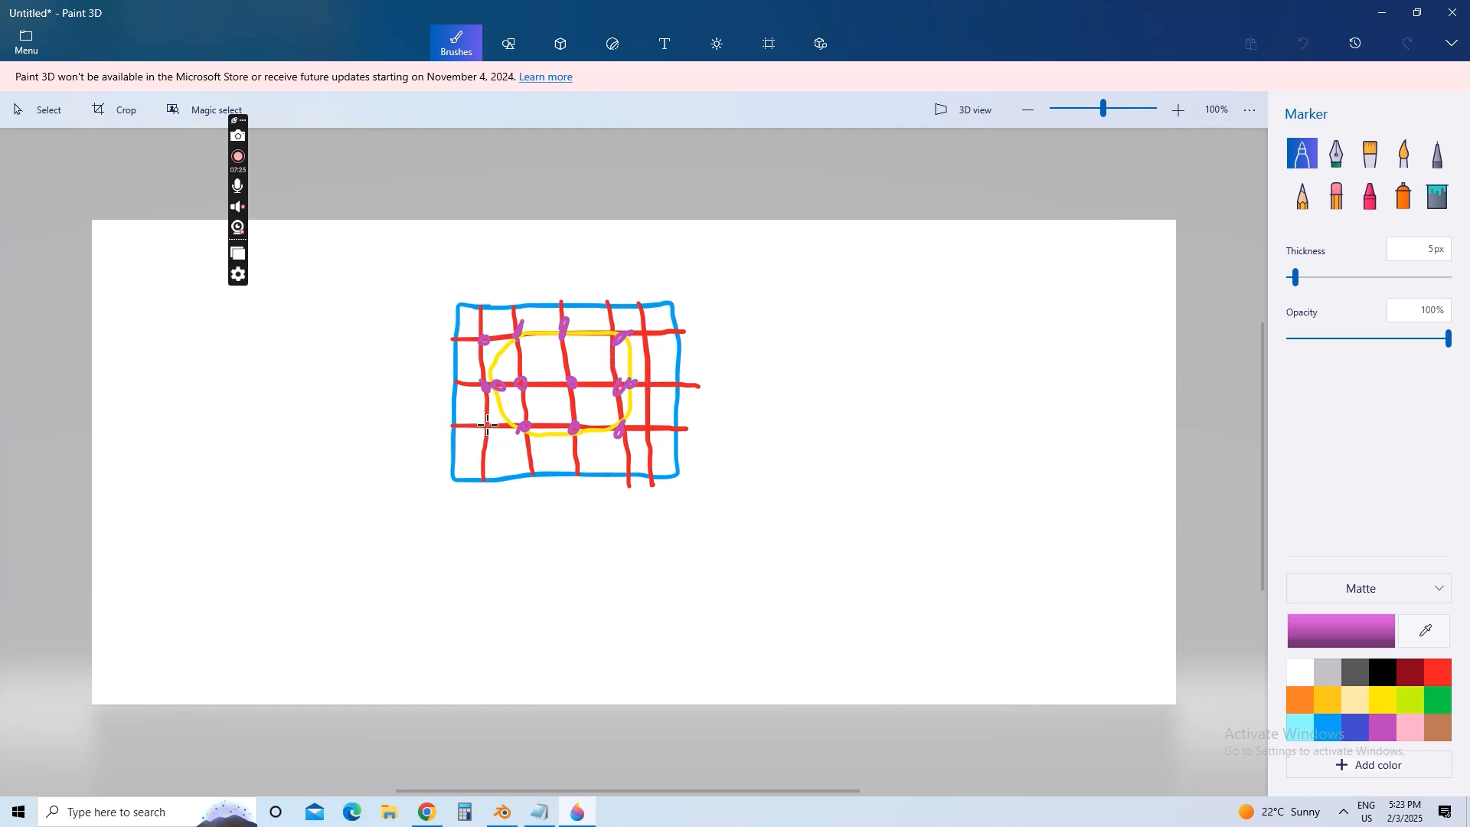
pyautogui.moveTo(646, 425); pyautogui.dragTo(650, 434)
pyautogui.moveTo(646, 379); pyautogui.dragTo(651, 386)
pyautogui.moveTo(647, 330); pyautogui.dragTo(650, 340)
# - Replace the whole Notepad note with "ok now i will make the circle" and select the new text
pyautogui.click(540, 811)
pyautogui.doubleClick(1124, 183)
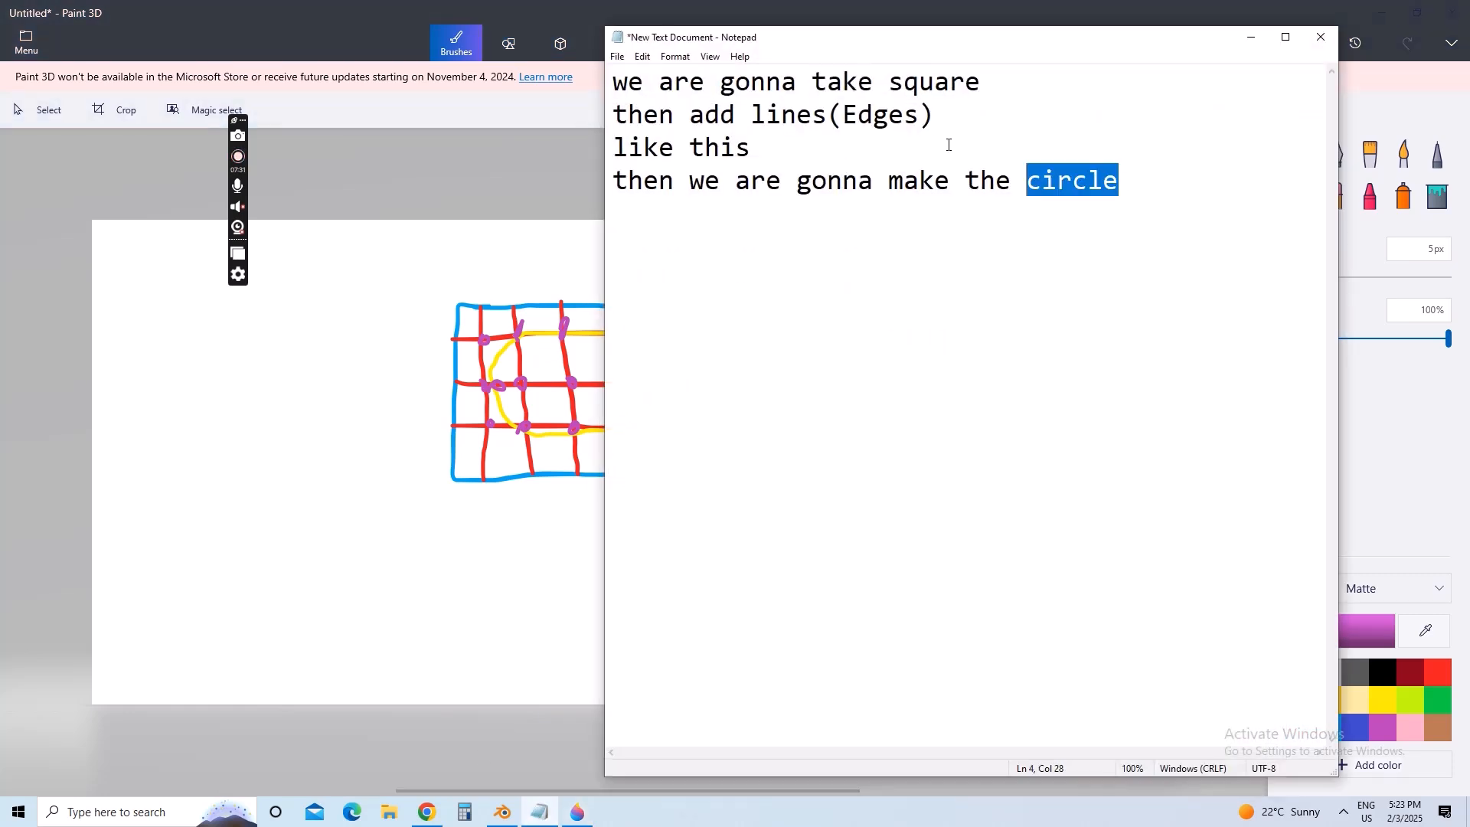
pyautogui.hotkey('ctrl', 'a')
pyautogui.write('ok now i amm')
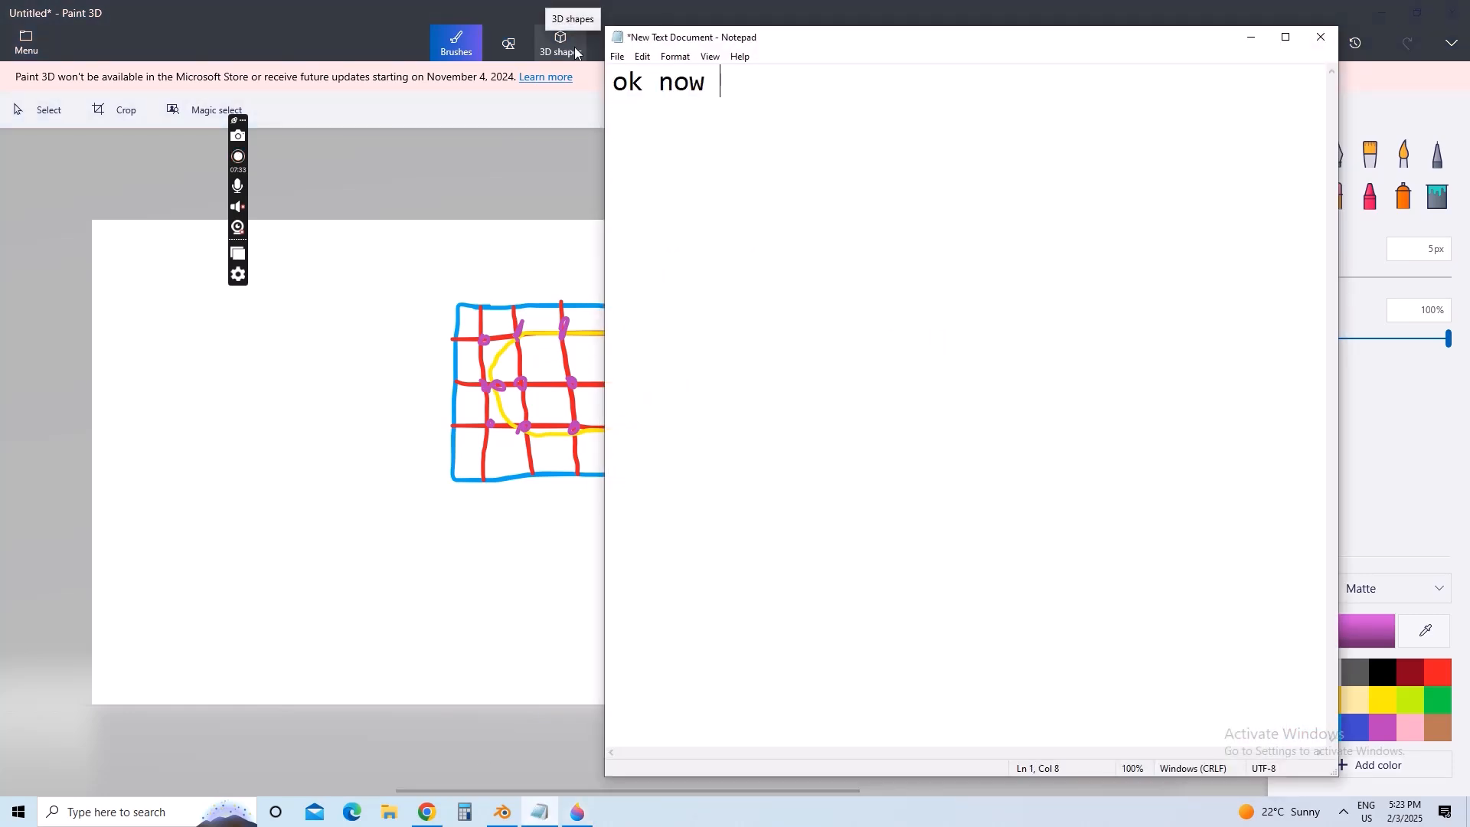
pyautogui.press('BackSpace')
pyautogui.press('BackSpace')
pyautogui.press('BackSpace')
pyautogui.write('am will')
pyautogui.press('BackSpace')
pyautogui.press('BackSpace')
pyautogui.press('BackSpace')
pyautogui.press('BackSpace')
pyautogui.press('BackSpace')
pyautogui.press('BackSpace')
pyautogui.press('BackSpace')
pyautogui.press('BackSpace')
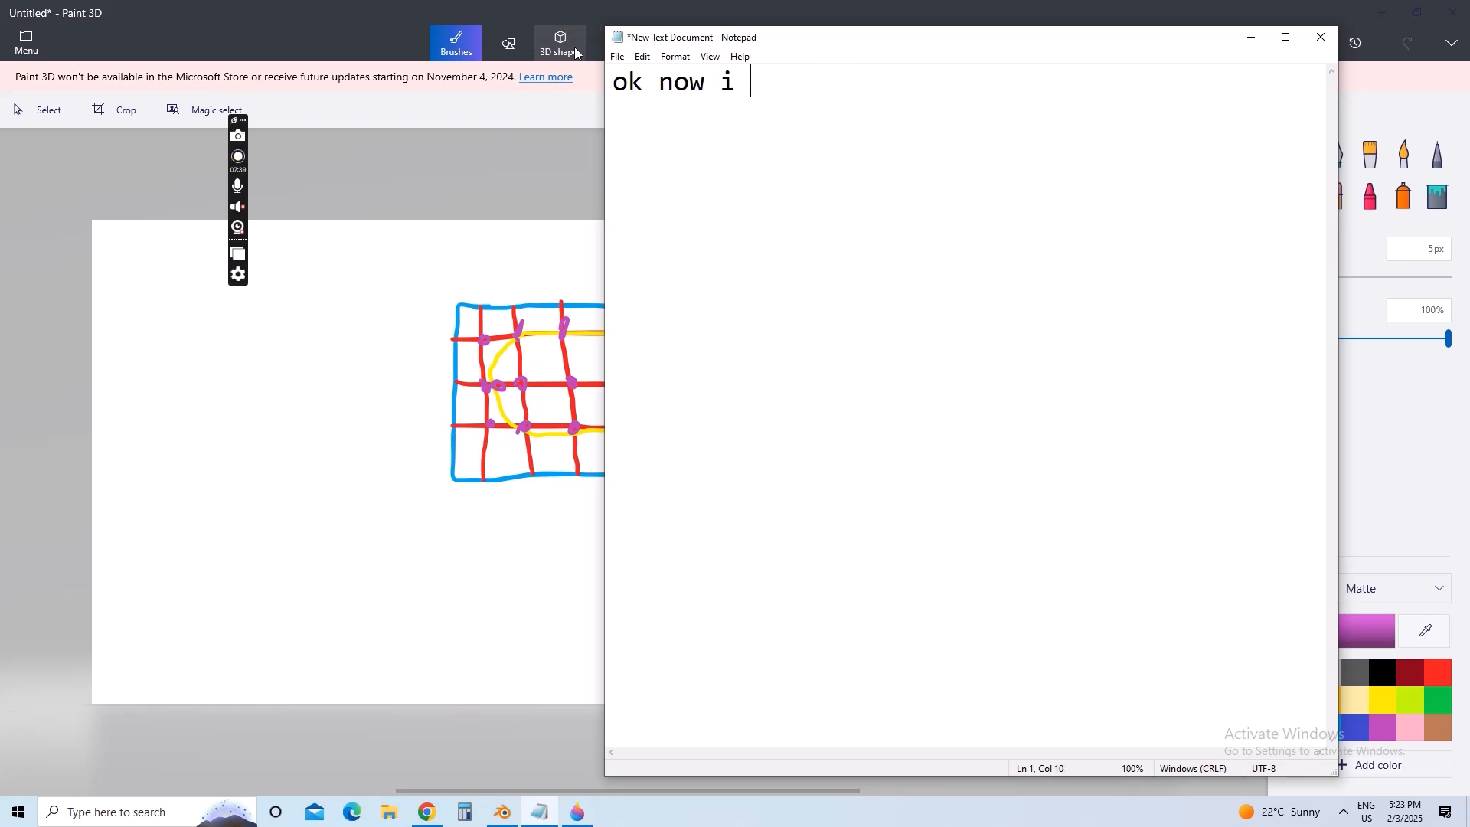
pyautogui.write('will make the ')
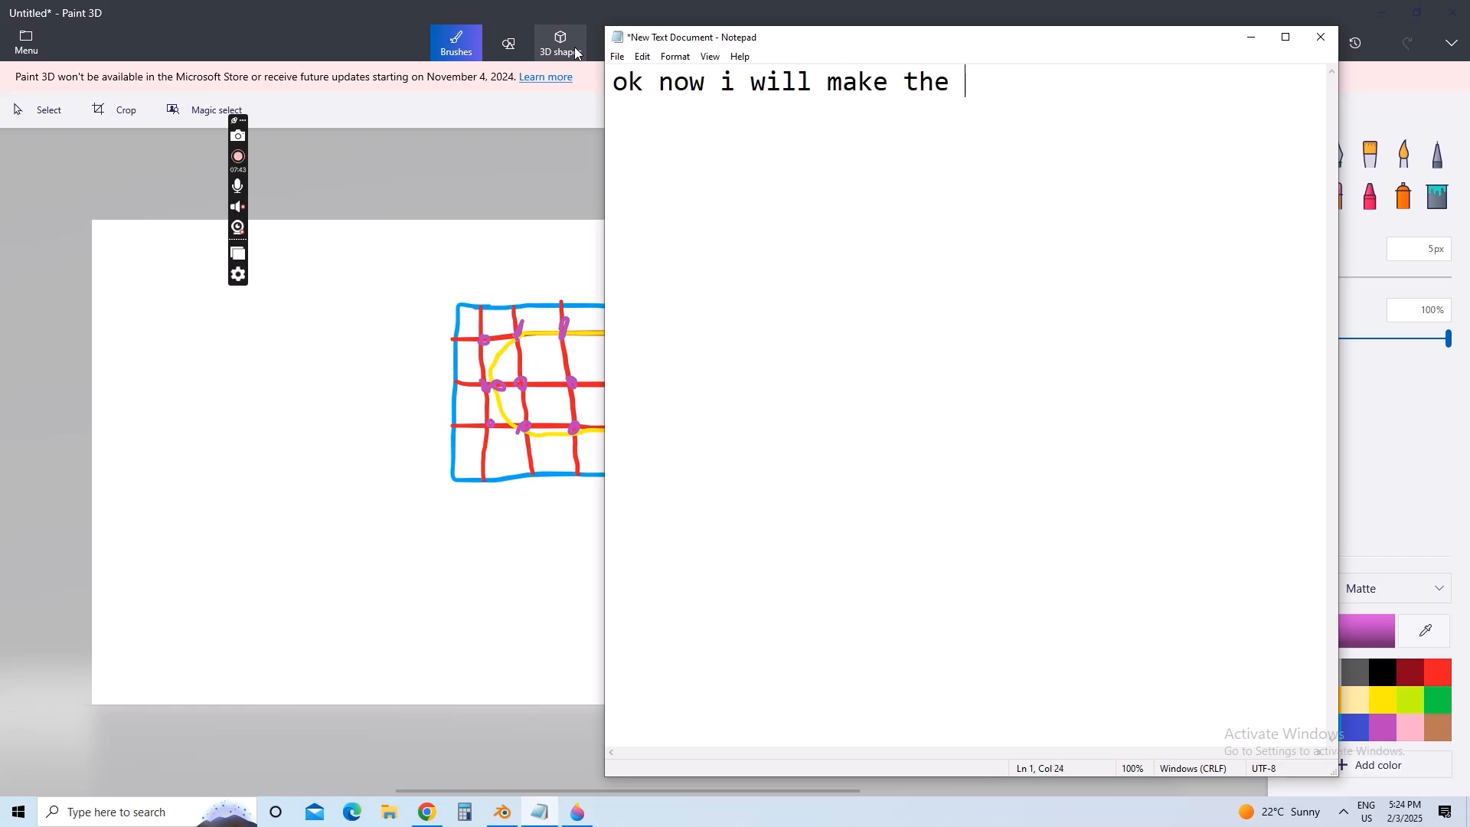
pyautogui.write('circle')
pyautogui.hotkey('ctrl', 'a')
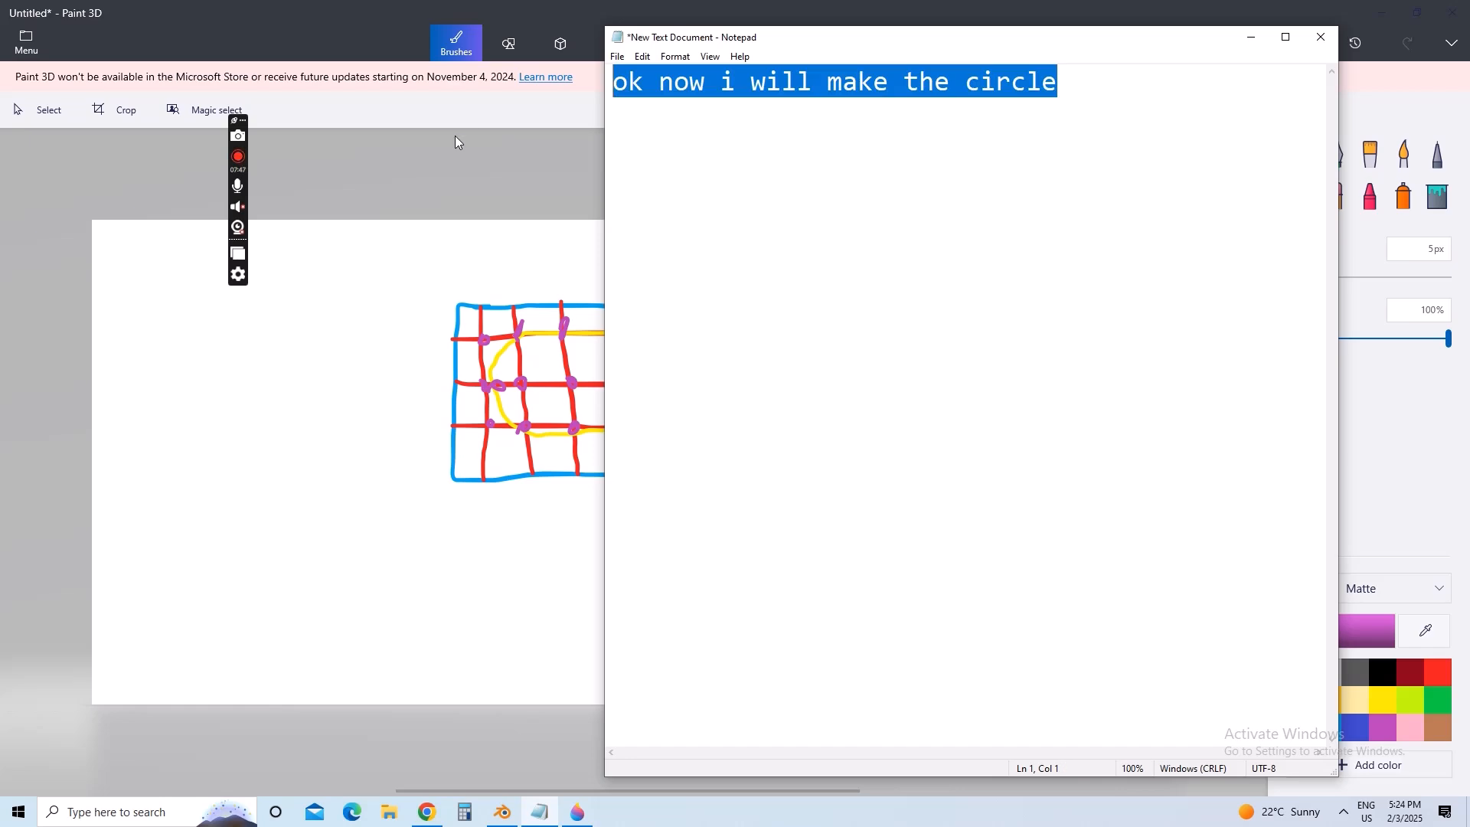
# - Minimize the Paint 3D grid drawing and switch to the Batman body model in Blender
pyautogui.click(466, 282)
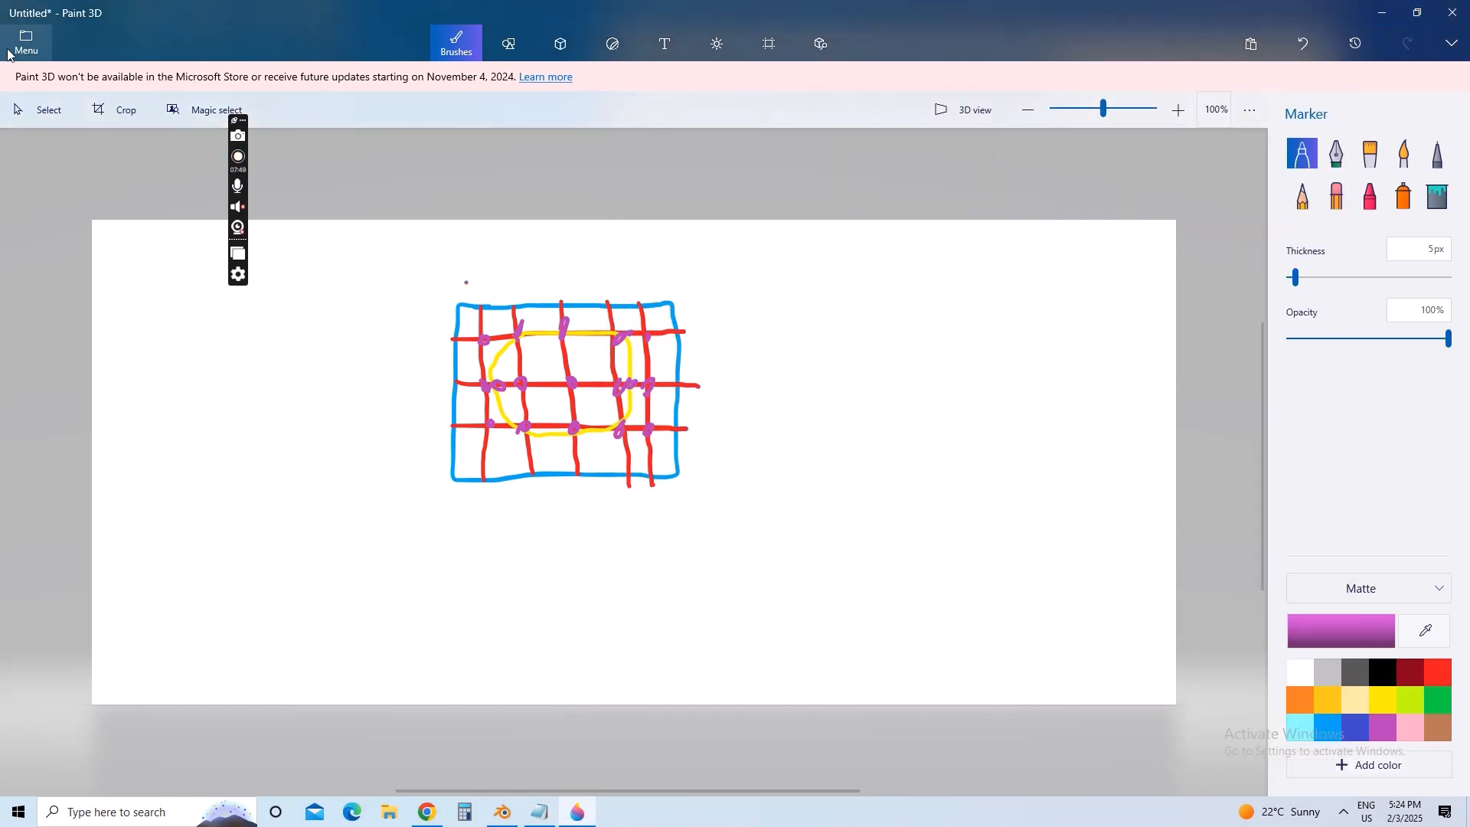
pyautogui.click(1382, 13)
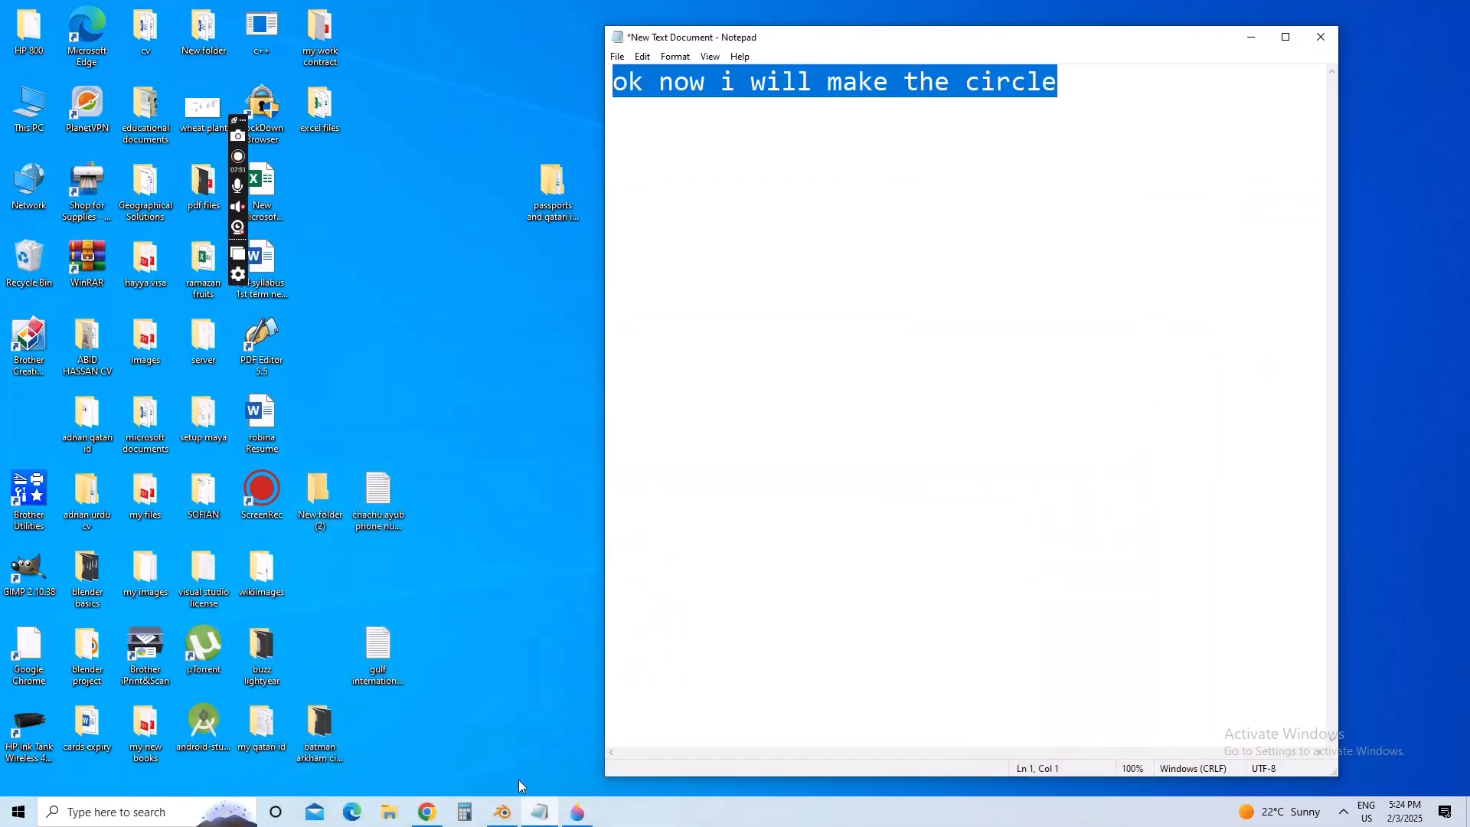
pyautogui.click(503, 811)
pyautogui.click(578, 812)
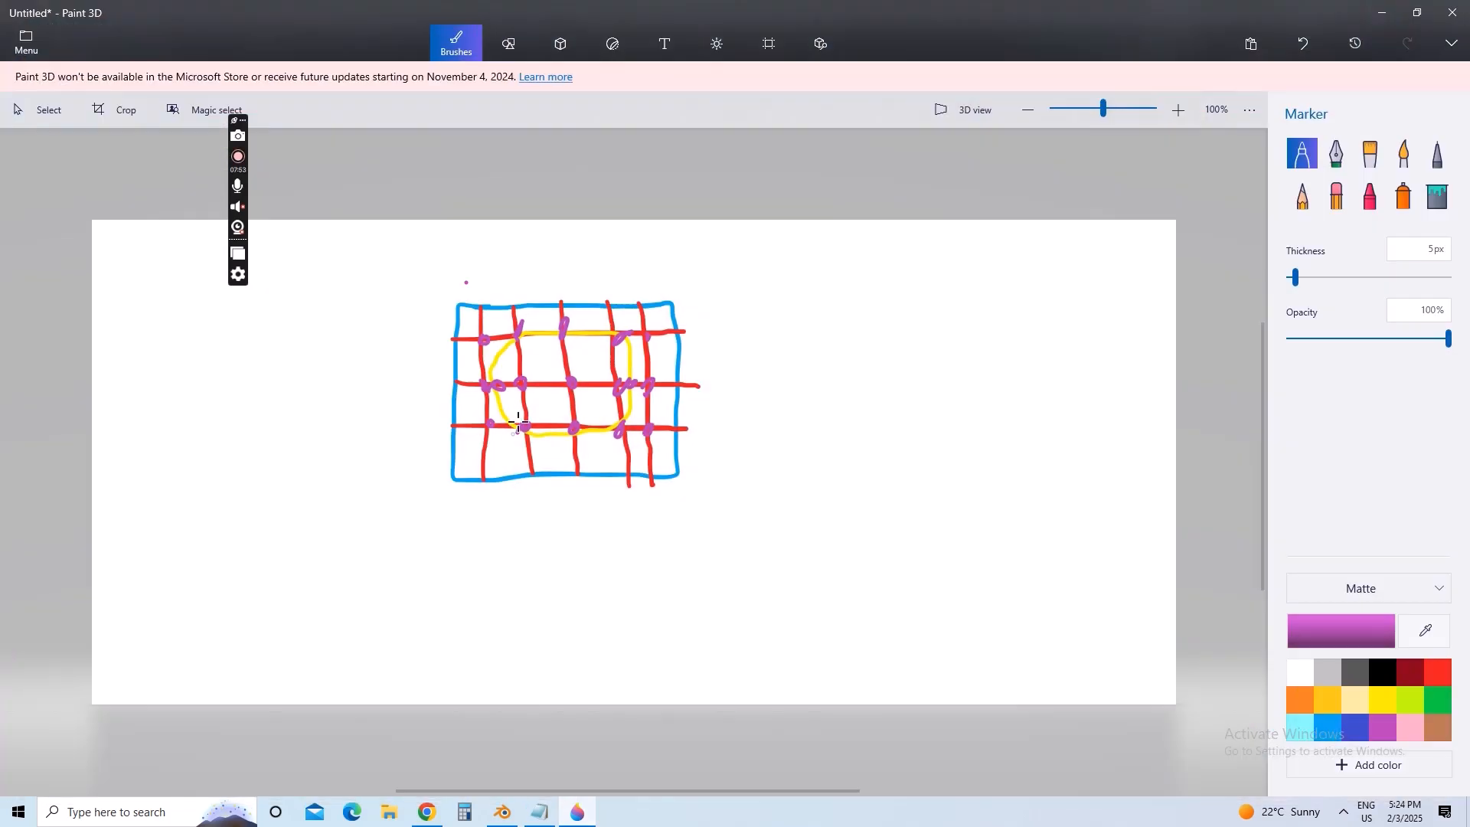
pyautogui.click(1381, 12)
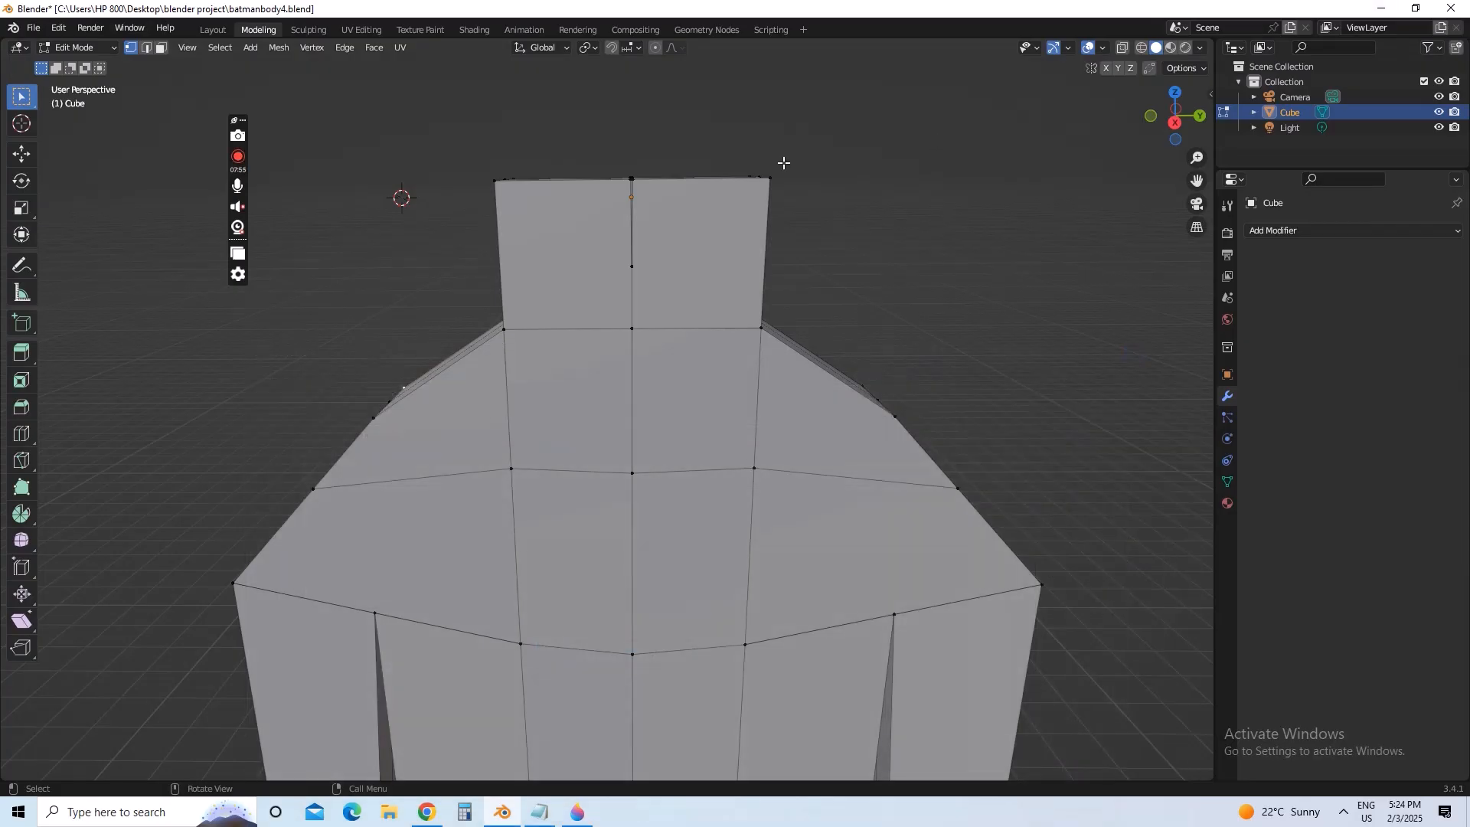
# - Select the vertices around the upper-chest centre and neck base through the mesh and split them from the surrounding geometry
pyautogui.click(1123, 47)
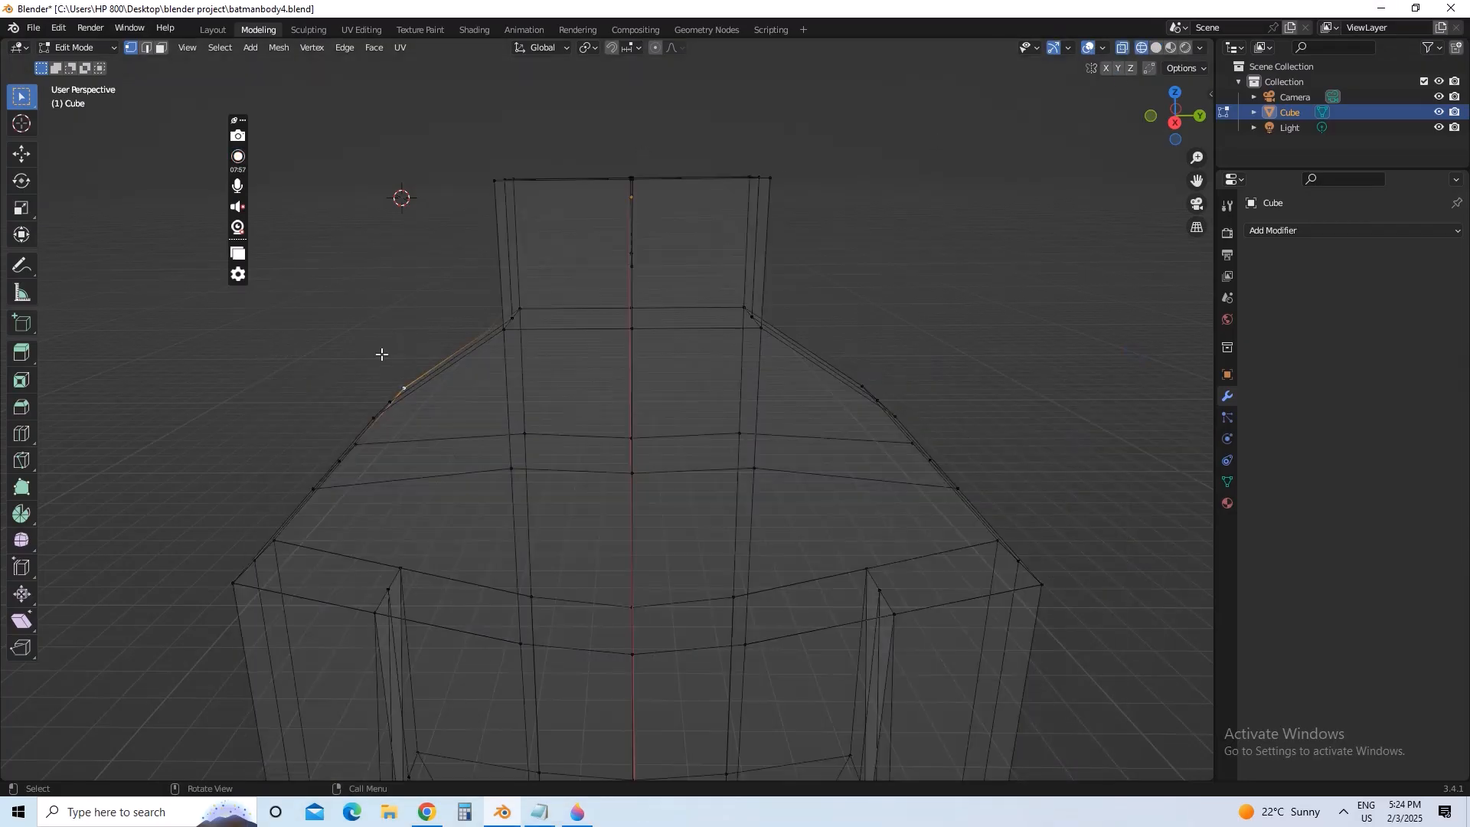
pyautogui.moveTo(484, 279); pyautogui.dragTo(793, 494)
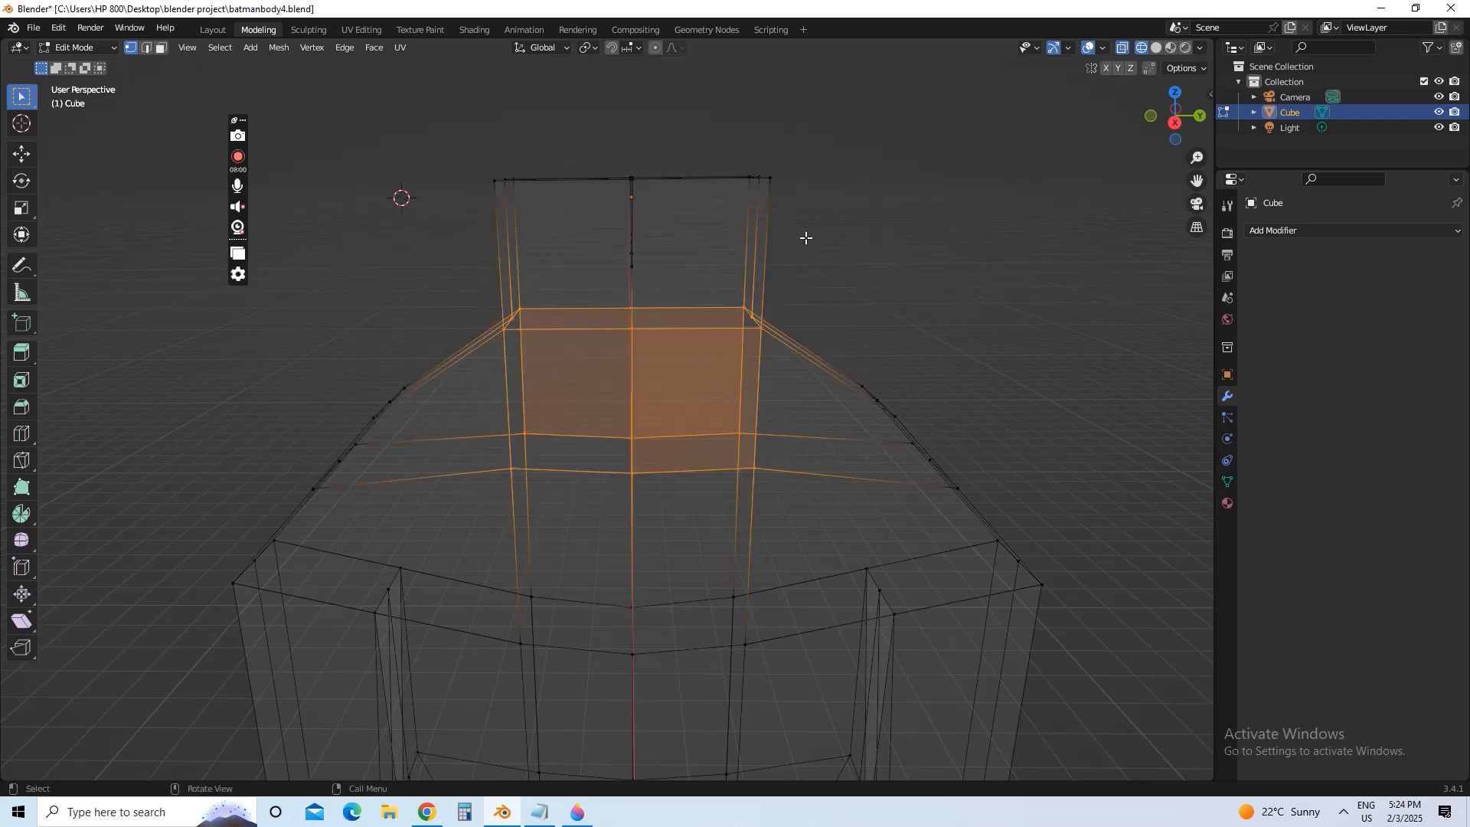
pyautogui.click(1157, 48)
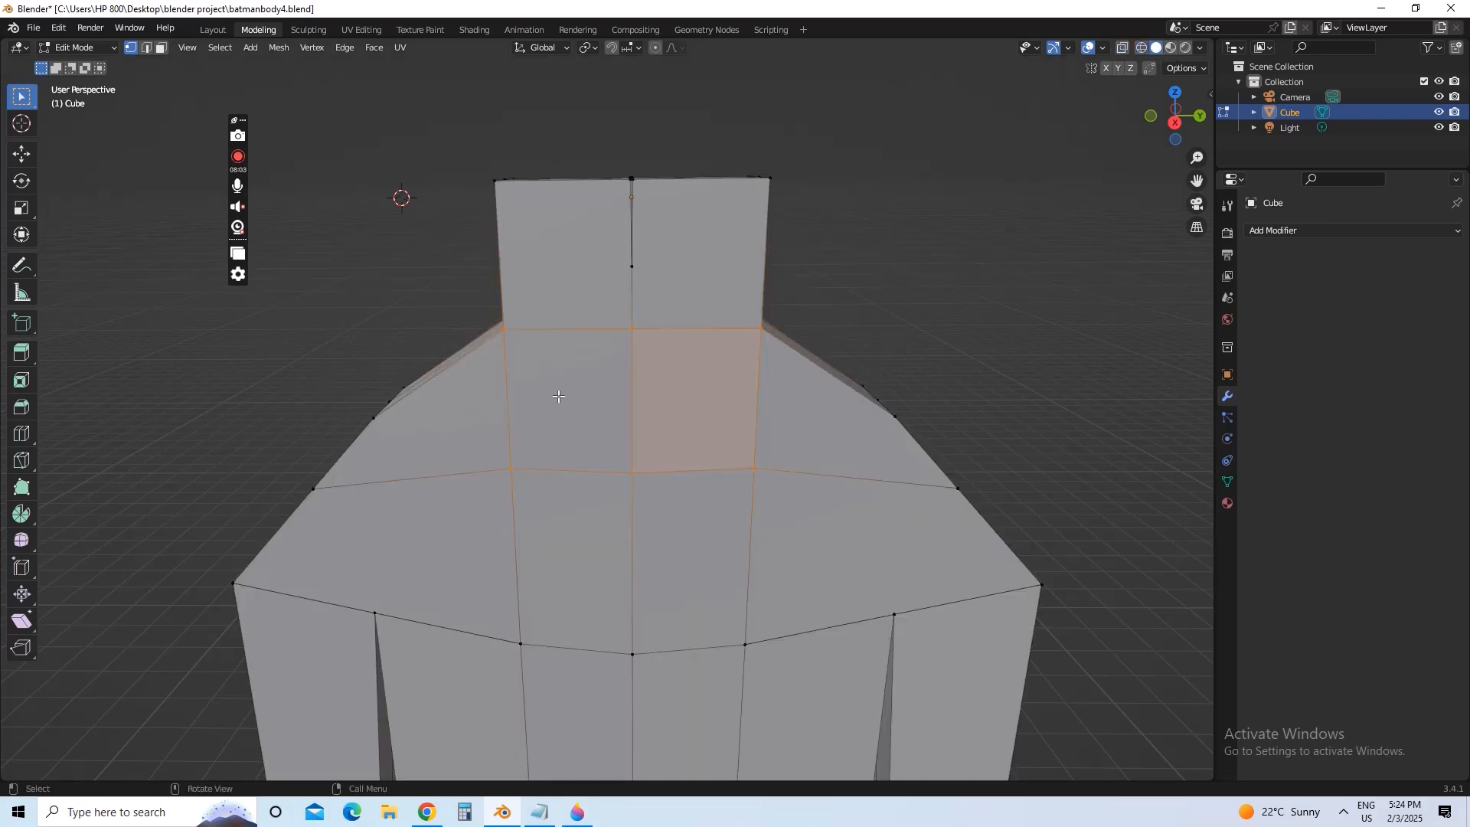
pyautogui.click(22, 433)
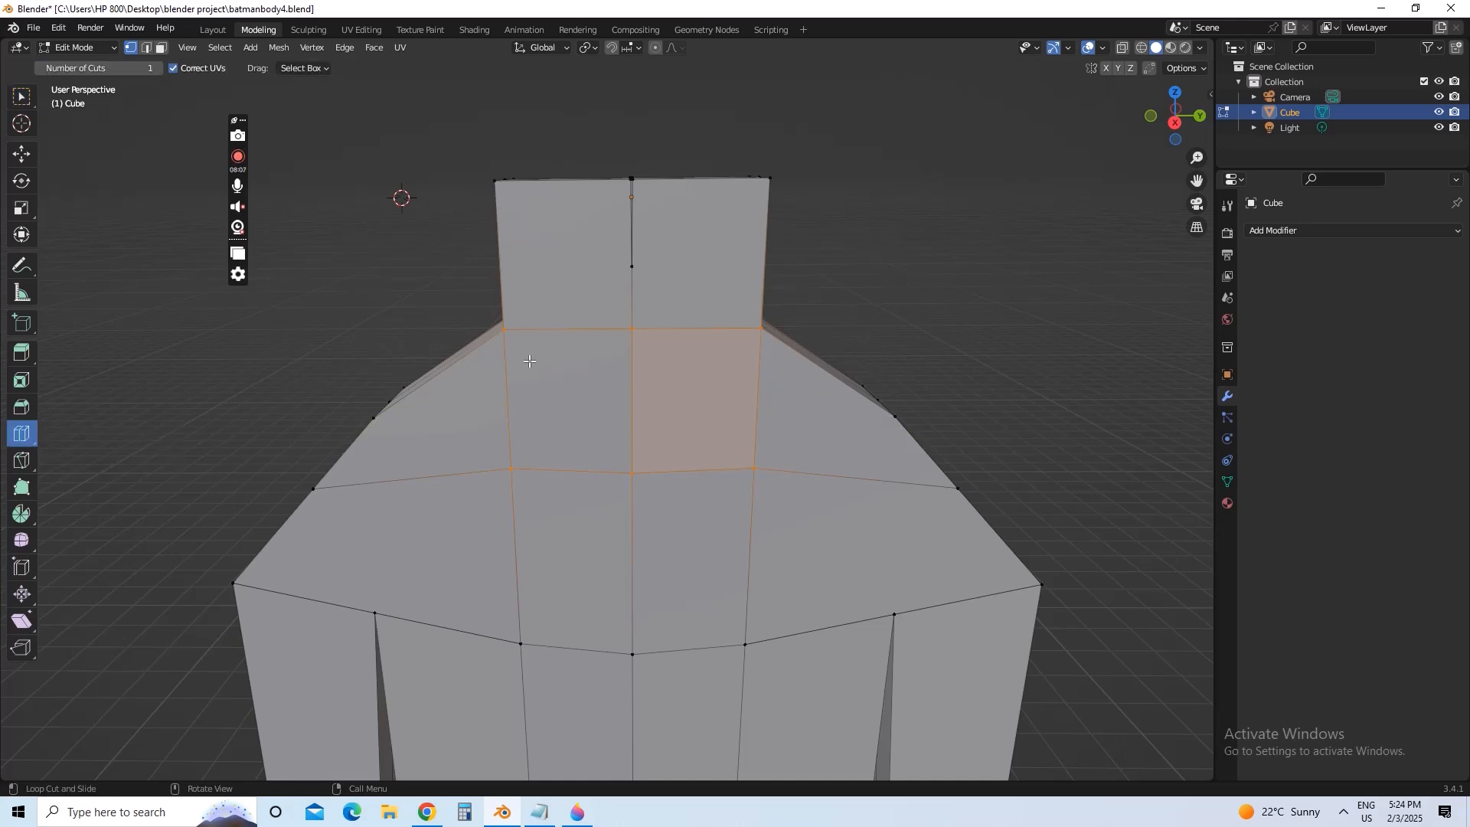
pyautogui.click(21, 96)
pyautogui.rightClick(659, 356)
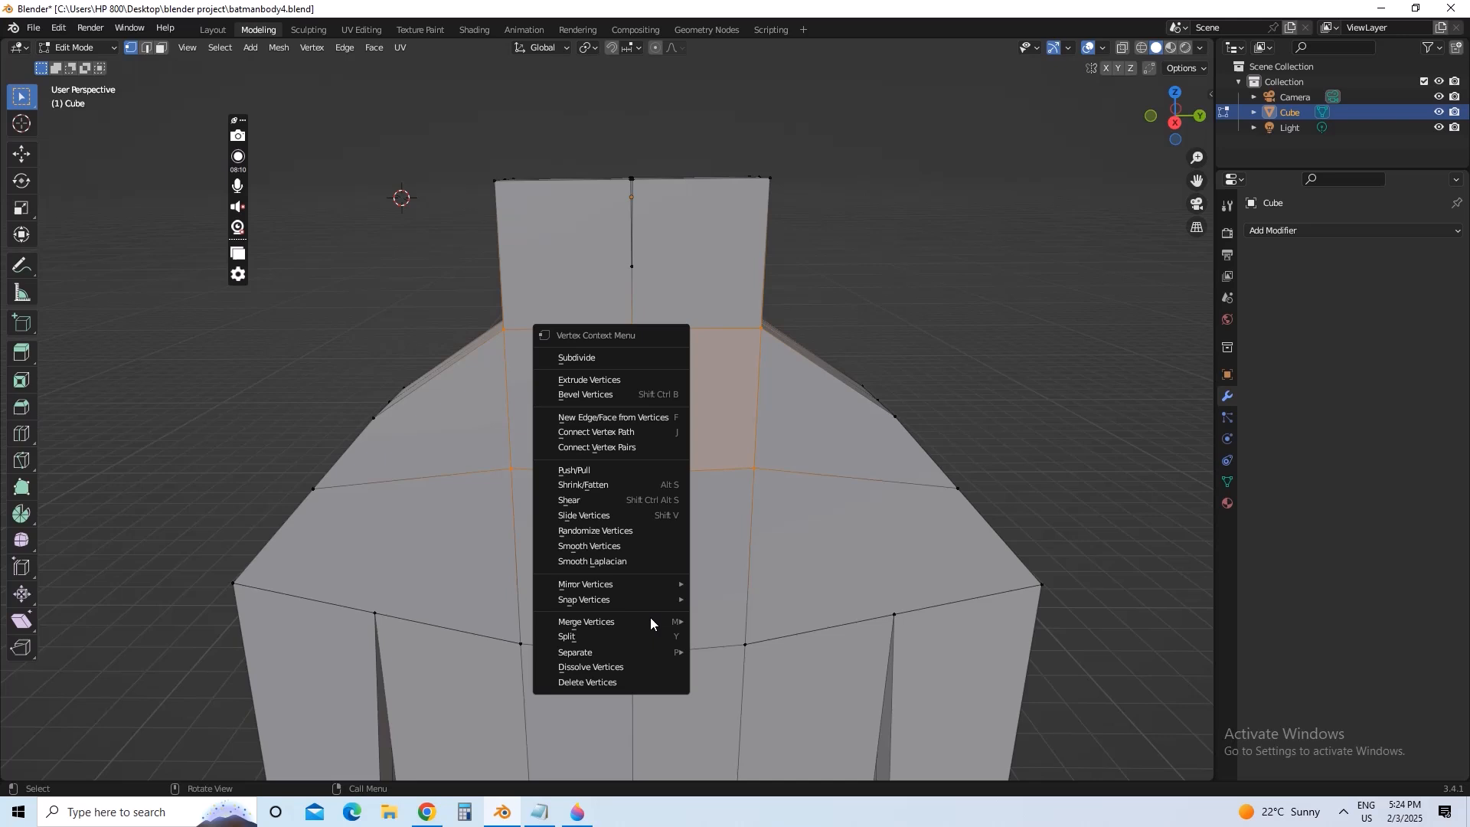
pyautogui.click(616, 635)
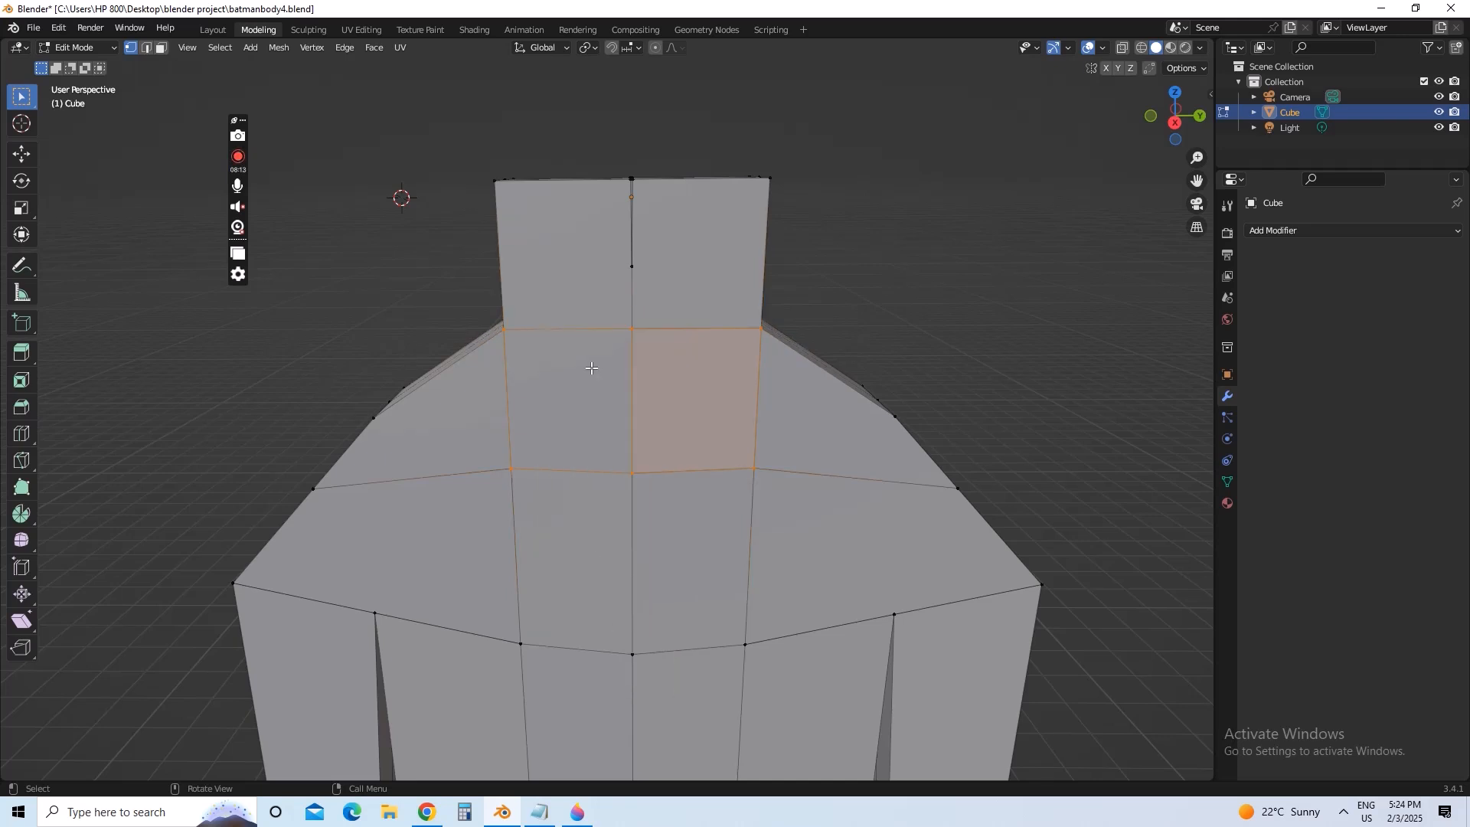
# - Add three evenly spaced loop cuts across the right upper-chest centre face and three along the left face's outer edge
pyautogui.click(21, 433)
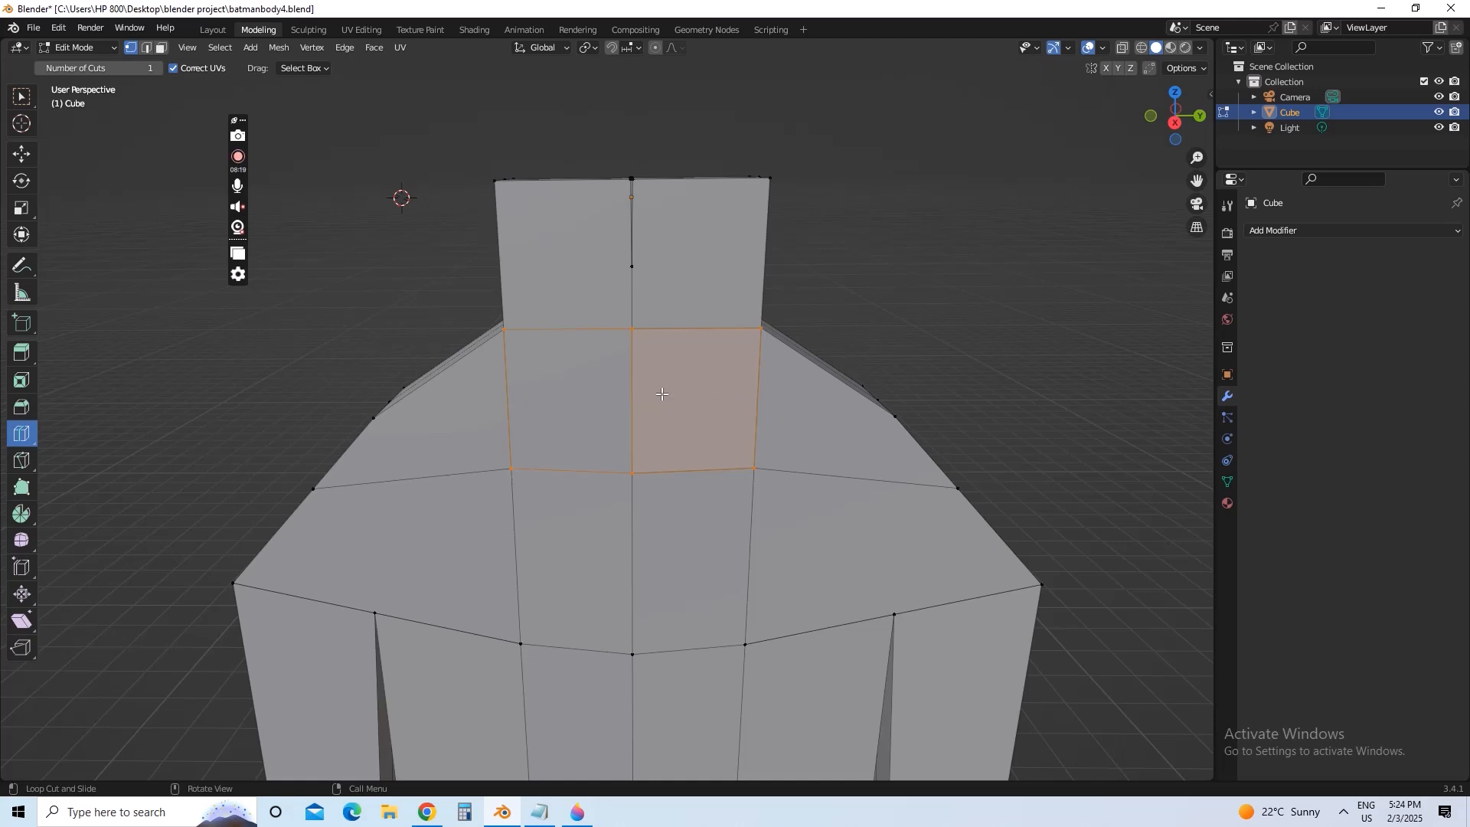
pyautogui.moveTo(653, 404)
pyautogui.mouseDown()
pyautogui.moveTo(663, 366)
pyautogui.moveTo(650, 429)
pyautogui.mouseUp()
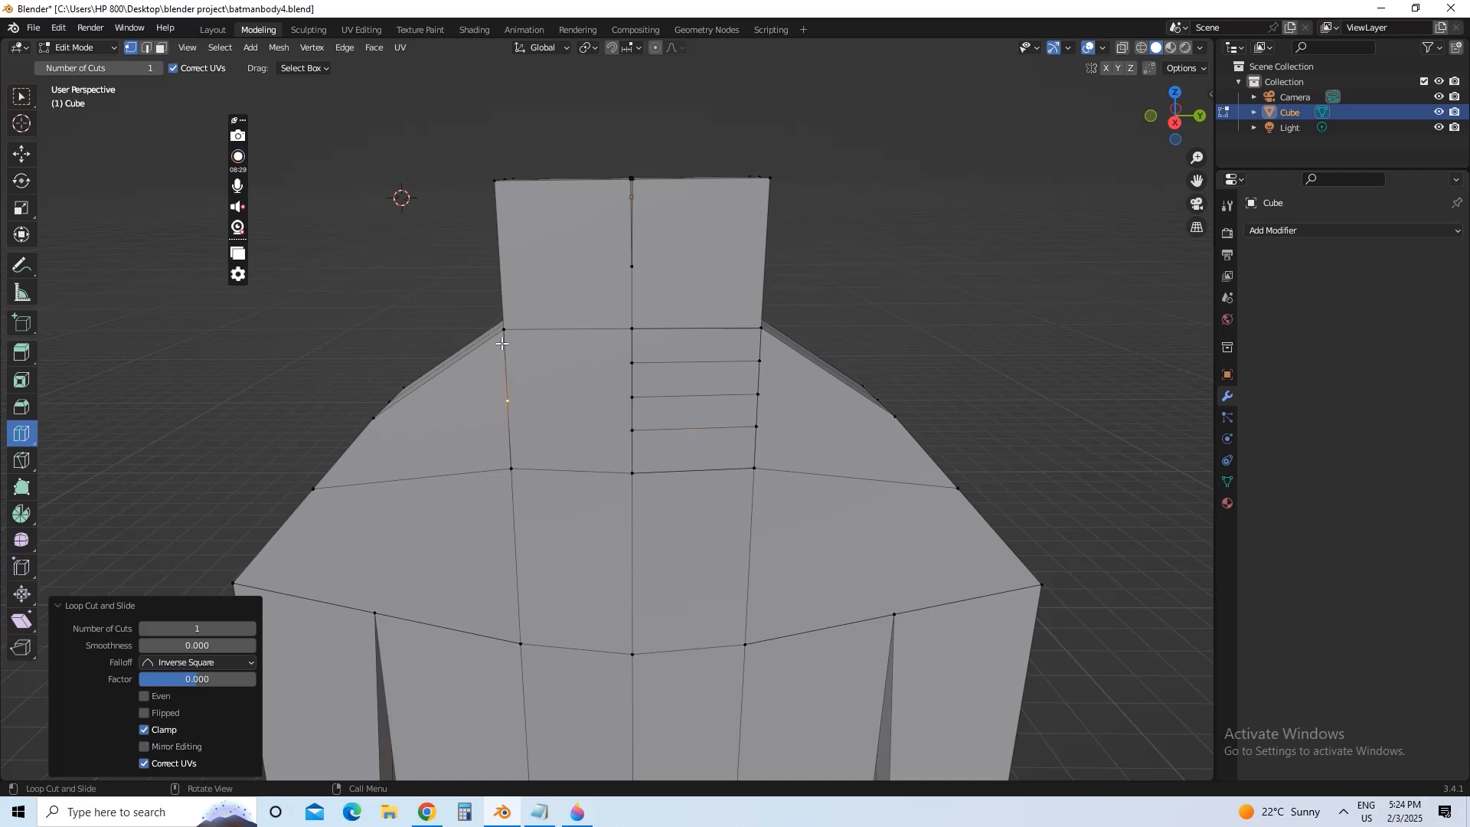
pyautogui.click(505, 358)
# - Save the changes to batmanbody4.blend
pyautogui.click(34, 28)
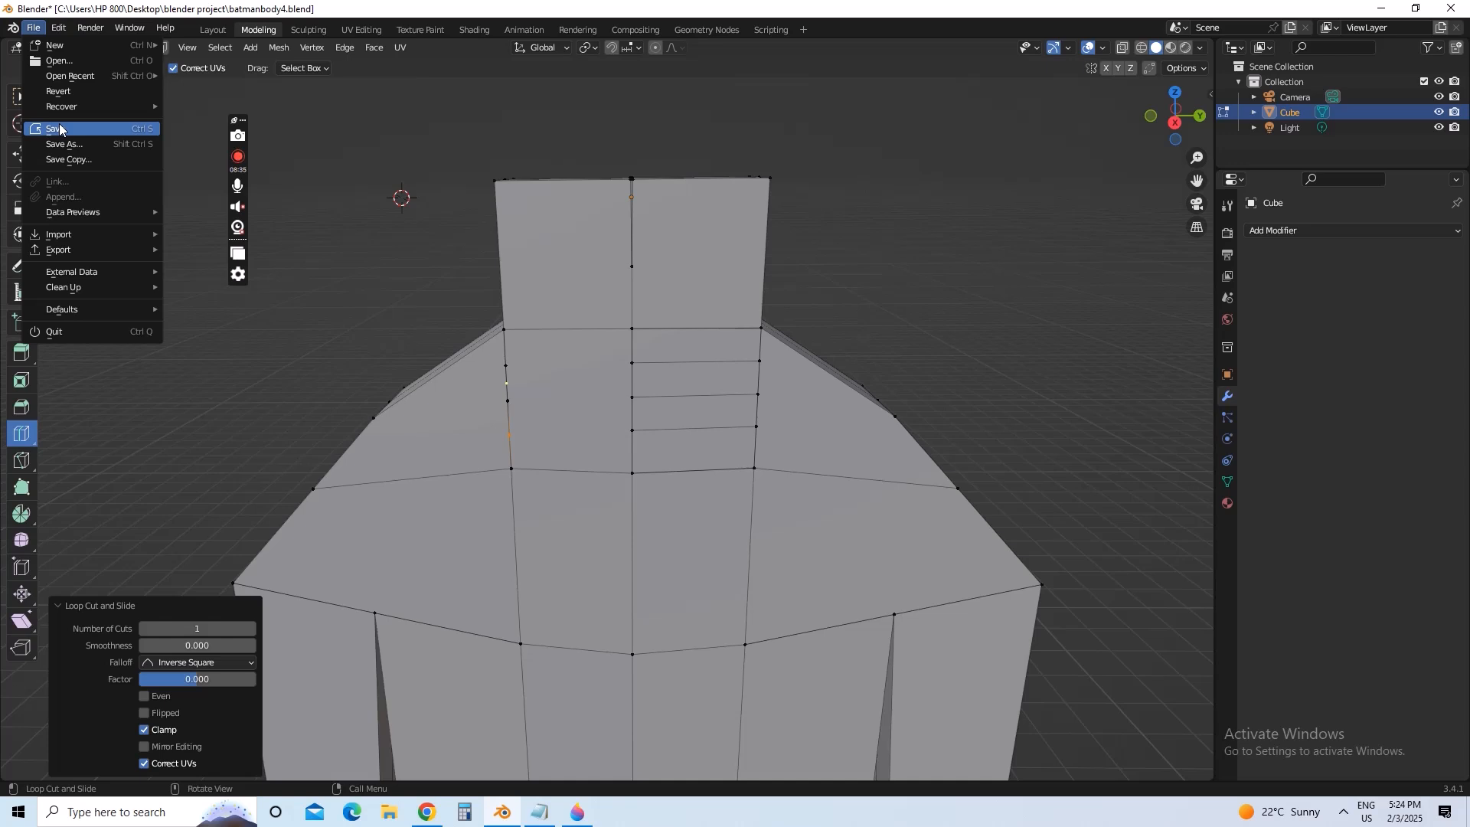
pyautogui.click(59, 128)
pyautogui.click(34, 28)
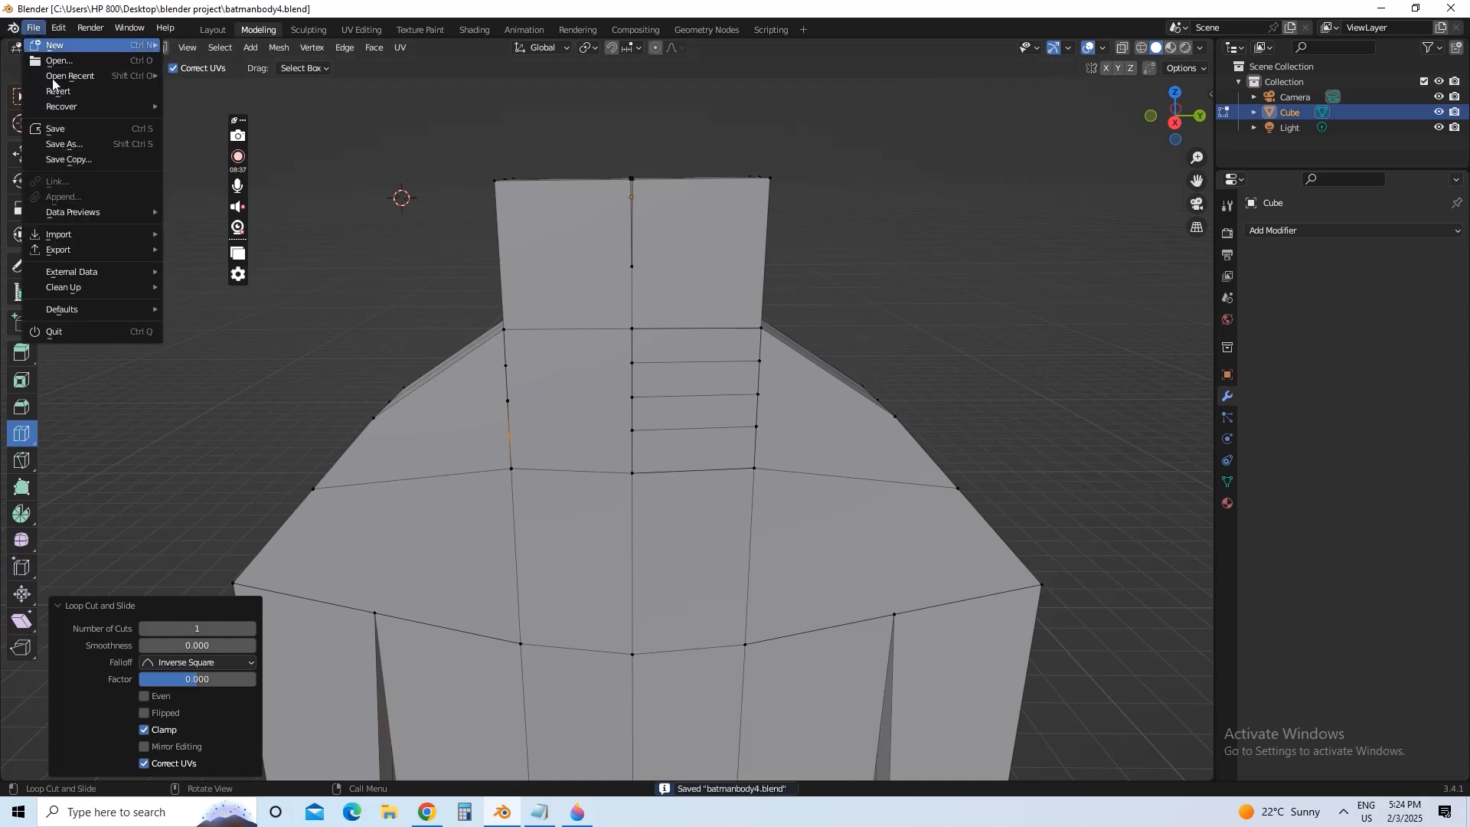
pyautogui.click(77, 132)
pyautogui.click(40, 31)
pyautogui.click(77, 132)
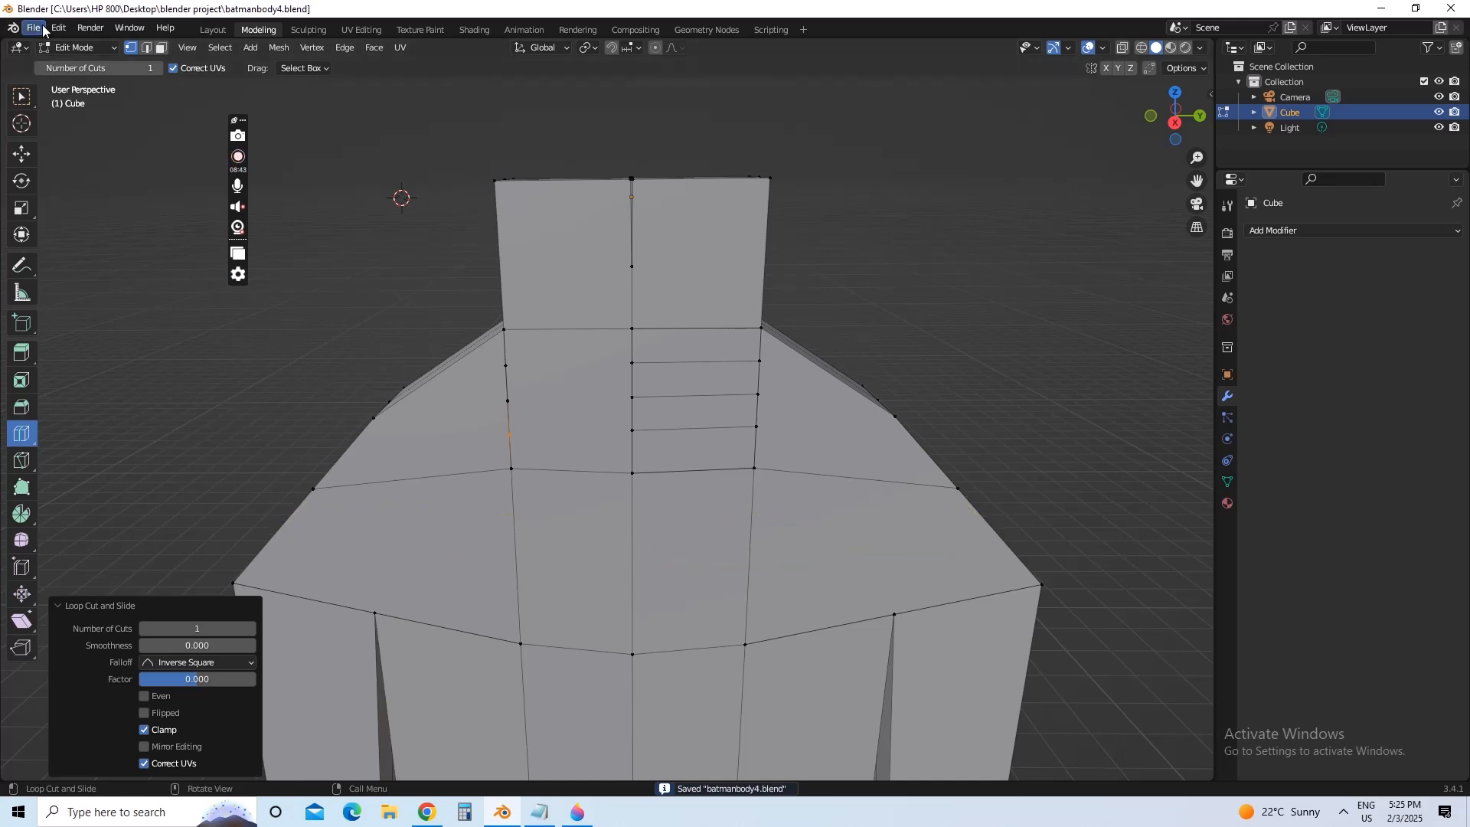
pyautogui.click(34, 29)
pyautogui.click(107, 145)
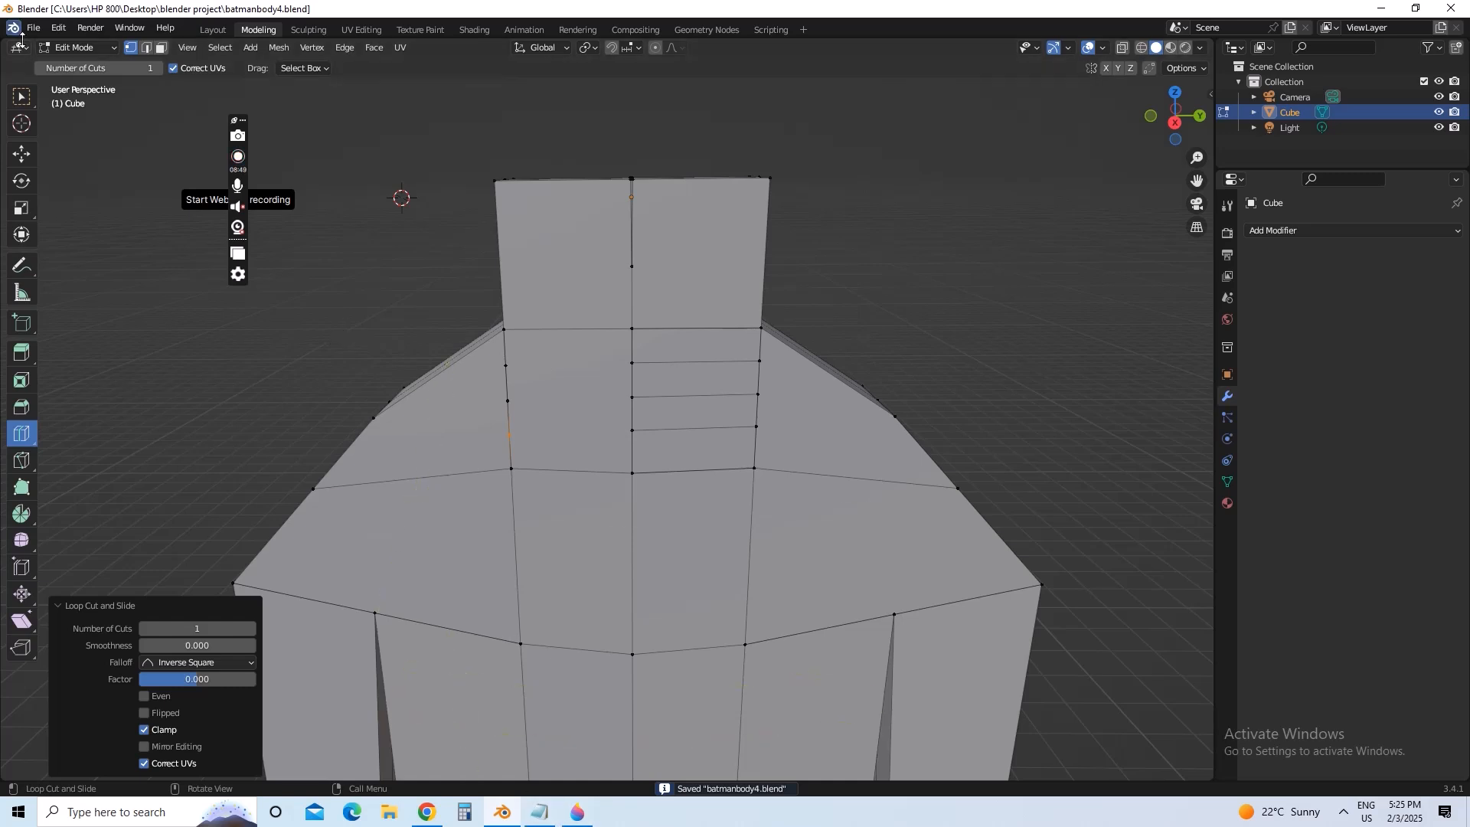
# - Connect the highest new vertex on the left face's outer edge to the matching centre-line vertex with a new edge
pyautogui.click(21, 97)
pyautogui.click(505, 364)
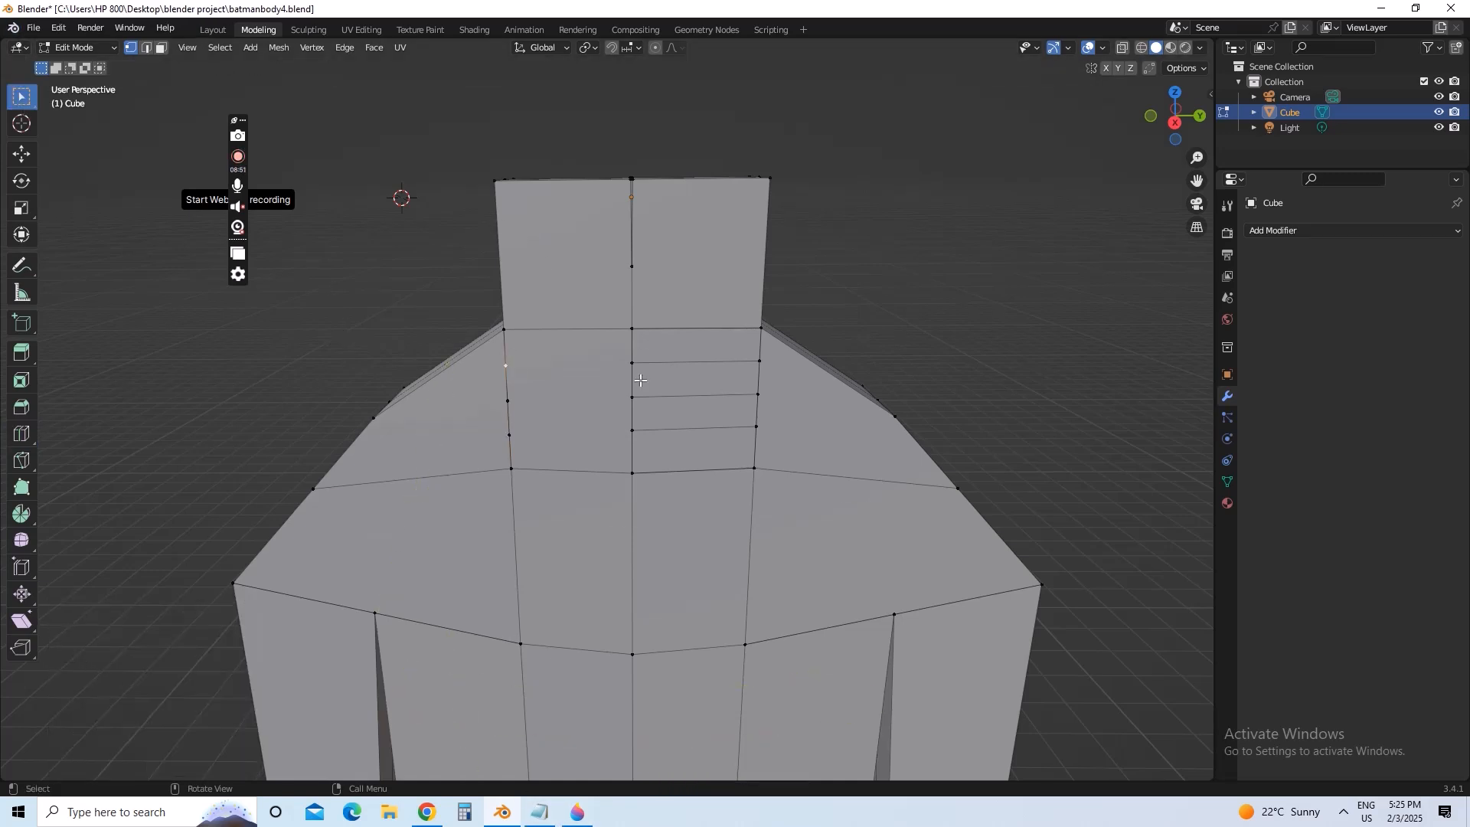
pyautogui.keyDown('shift'); pyautogui.click(632, 363); pyautogui.keyUp('shift')
pyautogui.rightClick(632, 365)
pyautogui.click(628, 420)
# - Connect the middle and lowest new vertices on the left outer edge to their matching centre-line vertices with new edges
pyautogui.click(507, 399)
pyautogui.keyDown('shift'); pyautogui.click(632, 397); pyautogui.keyUp('shift')
pyautogui.rightClick(632, 396)
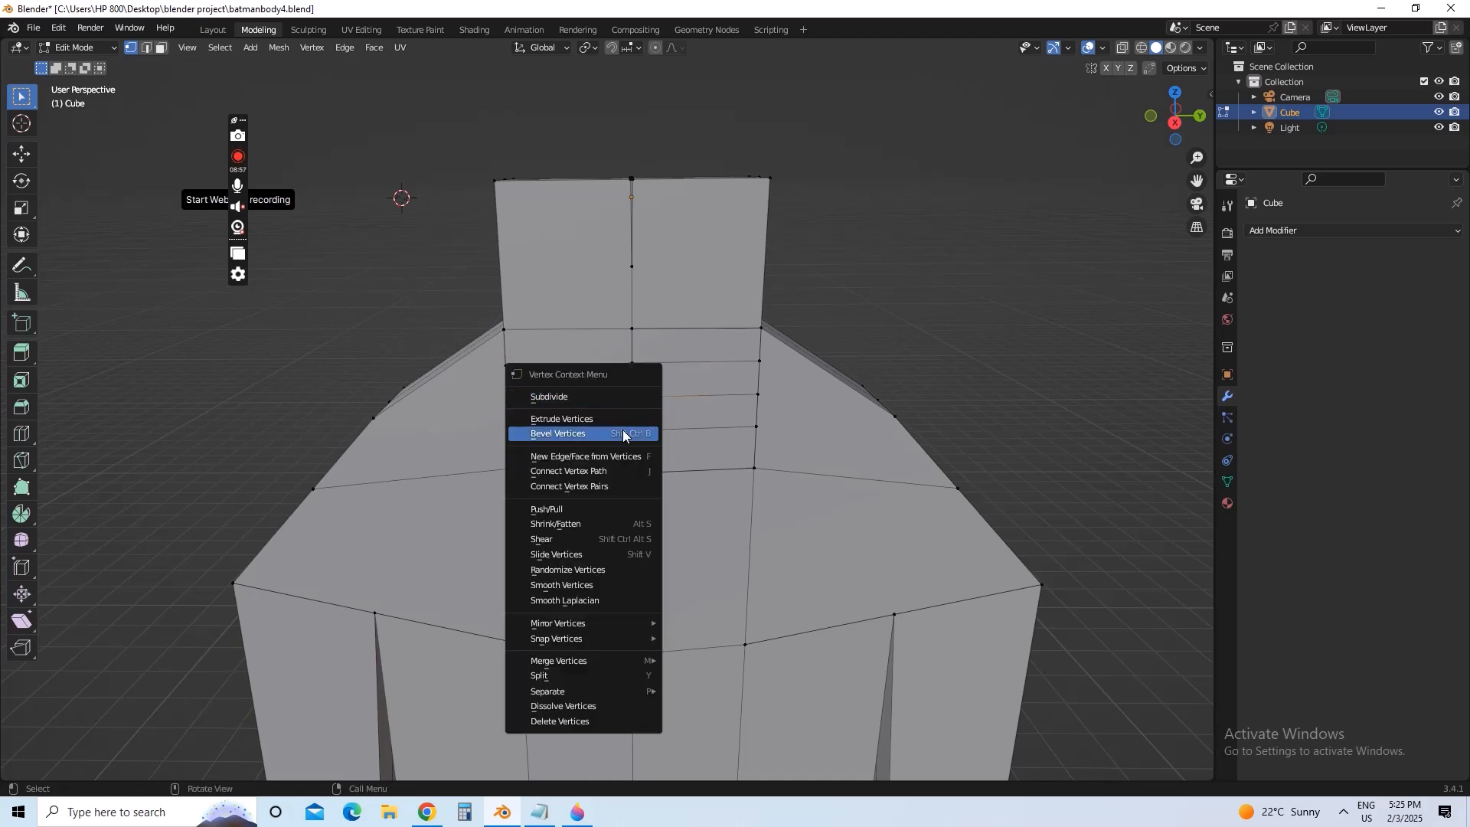
pyautogui.click(622, 454)
pyautogui.click(509, 435)
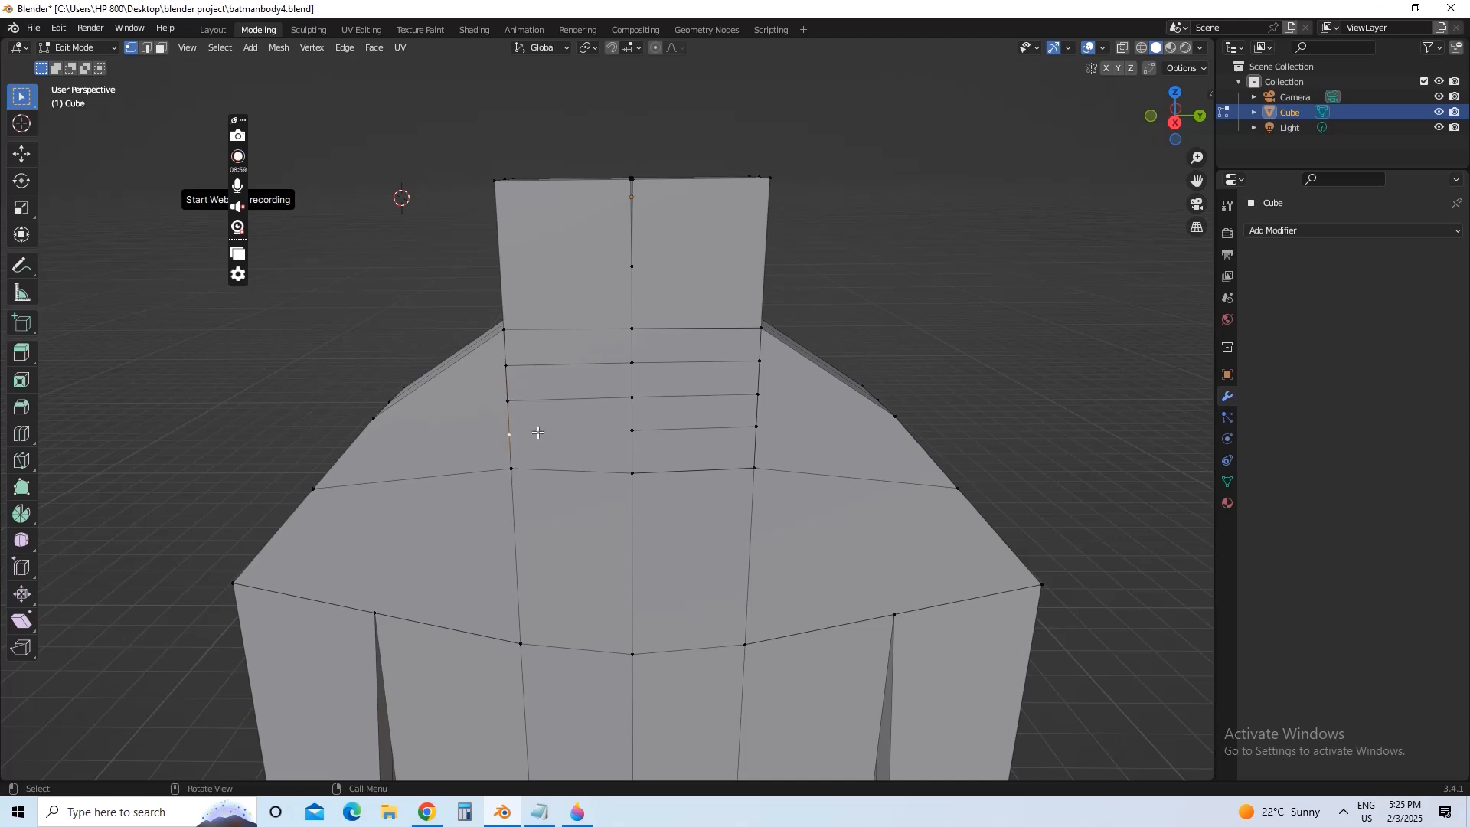
pyautogui.keyDown('shift'); pyautogui.click(634, 430); pyautogui.keyUp('shift')
pyautogui.rightClick(634, 430)
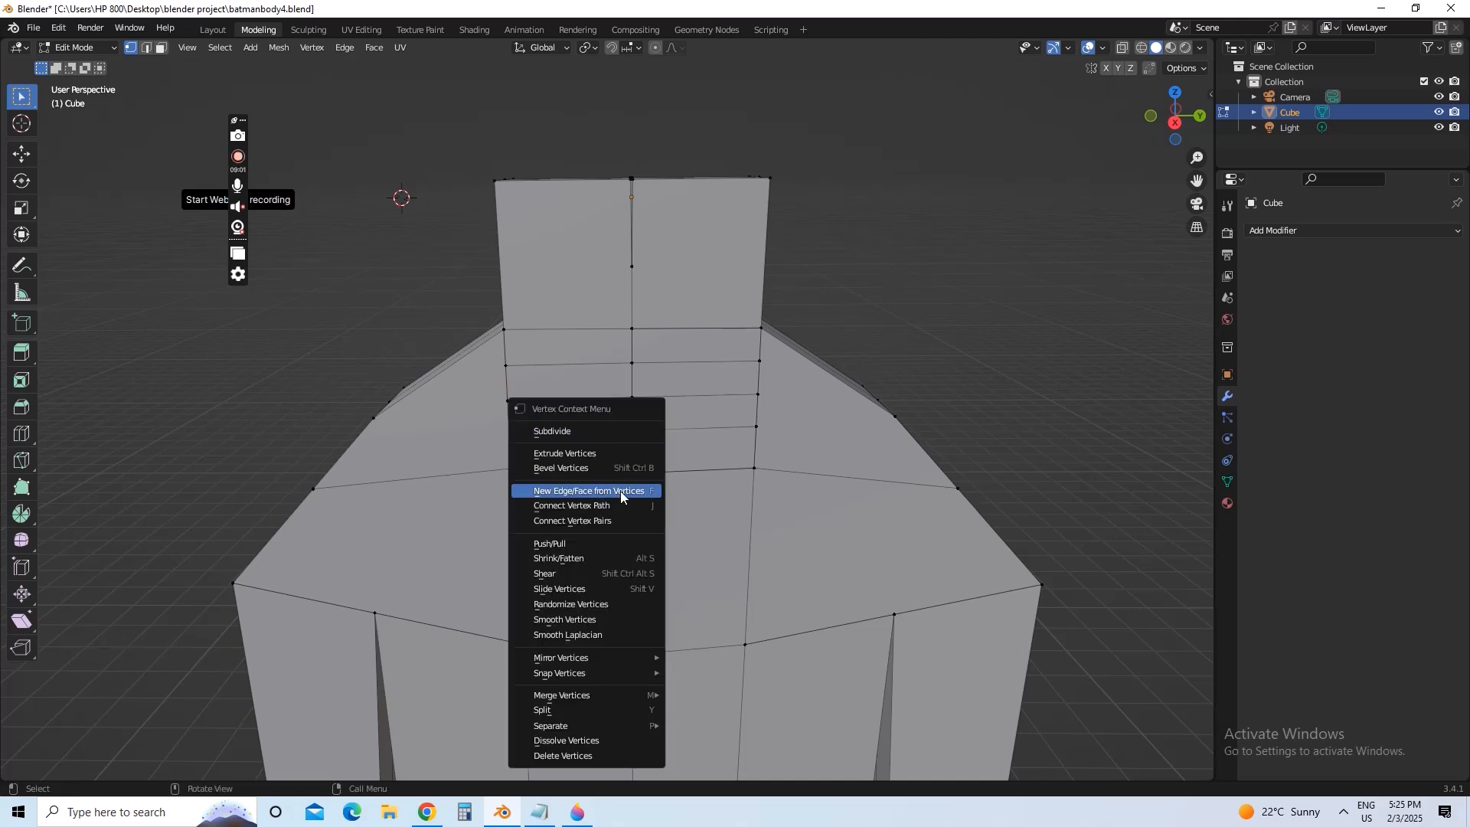
pyautogui.click(623, 489)
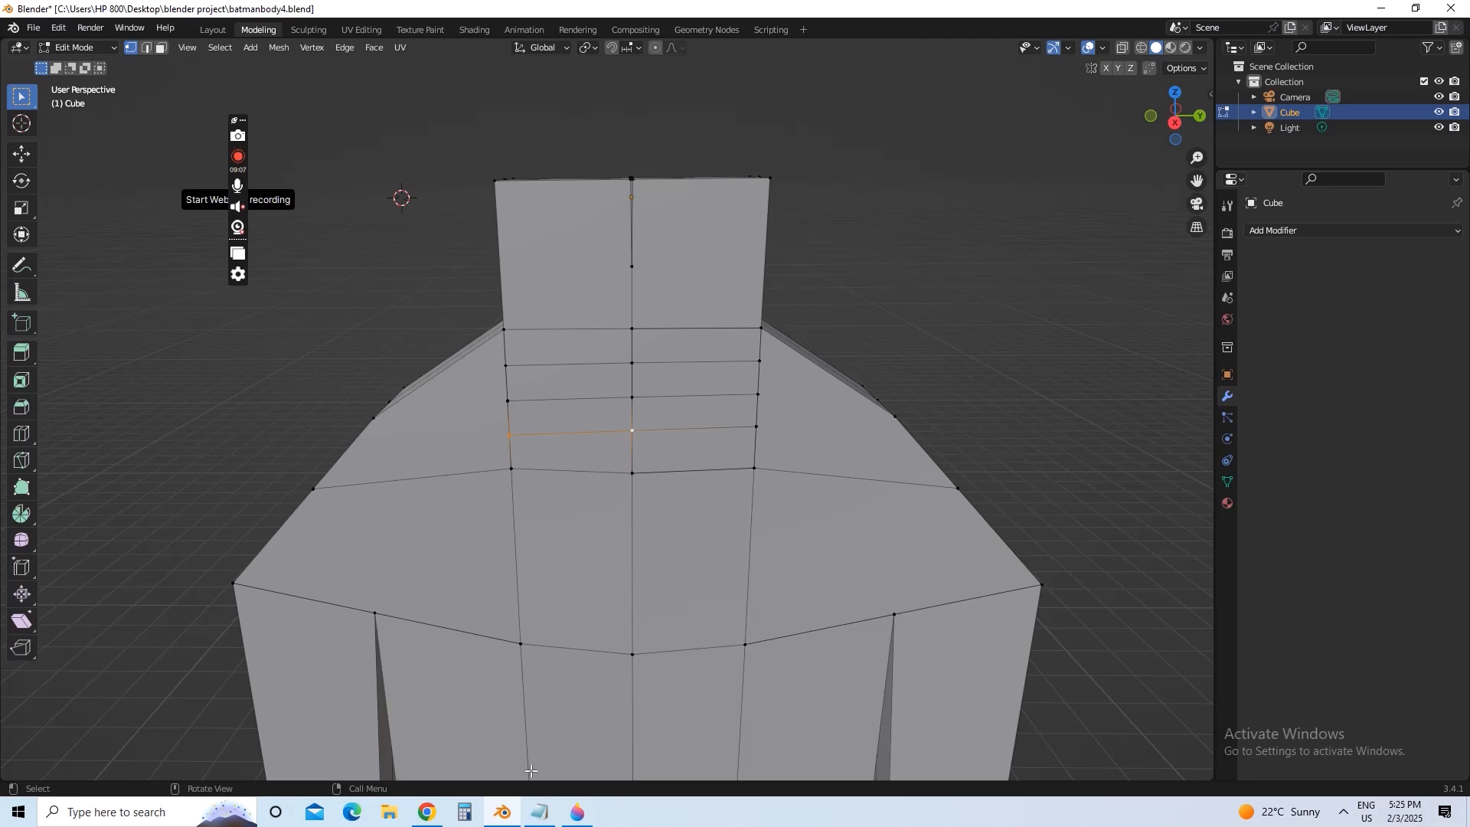
# - Switch to Notepad, replace the note with "we have made three line", and minimize the window
pyautogui.click(540, 813)
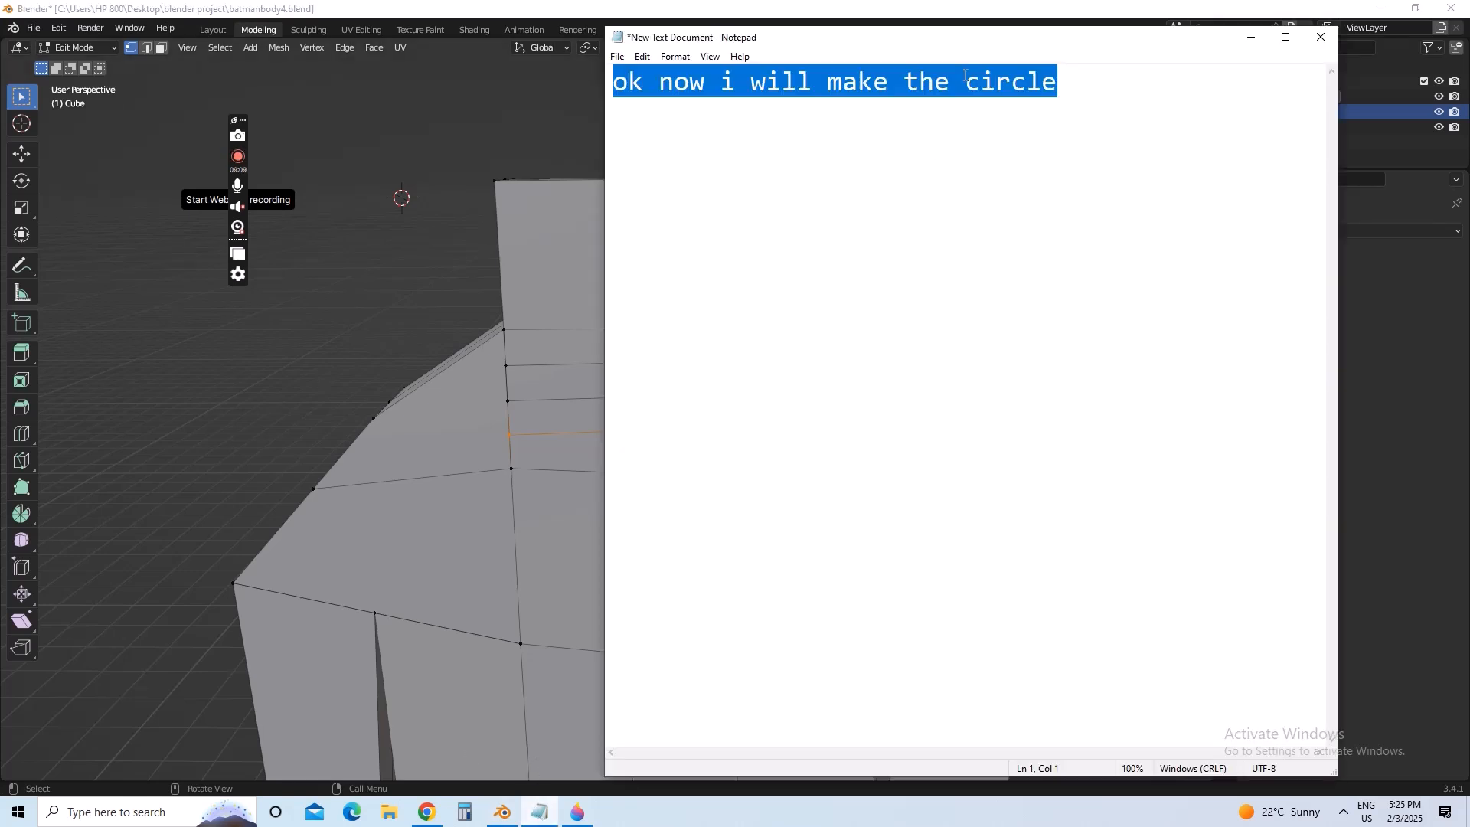
pyautogui.press('BackSpace')
pyautogui.write('we ')
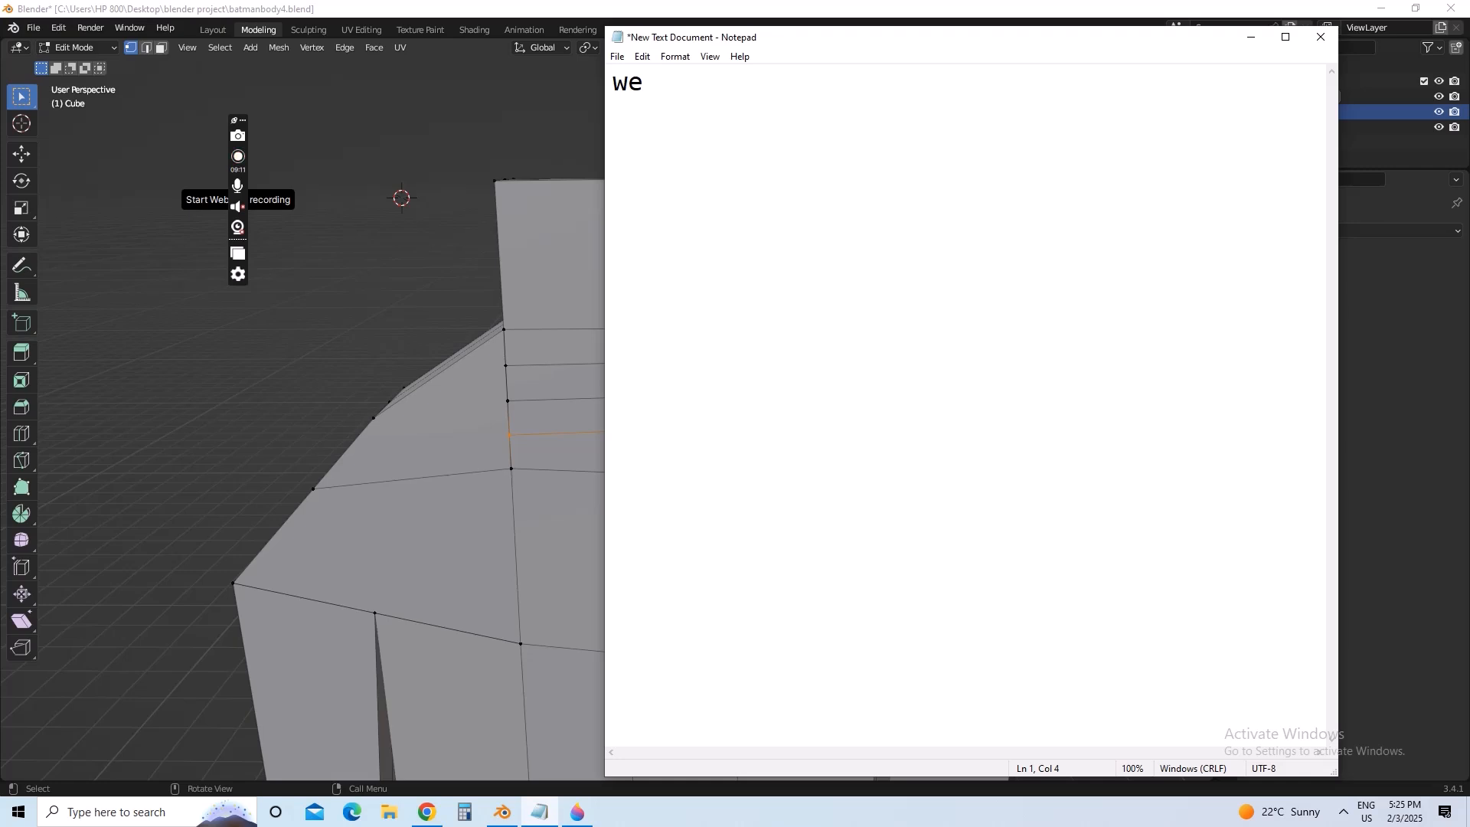
pyautogui.write('have made ')
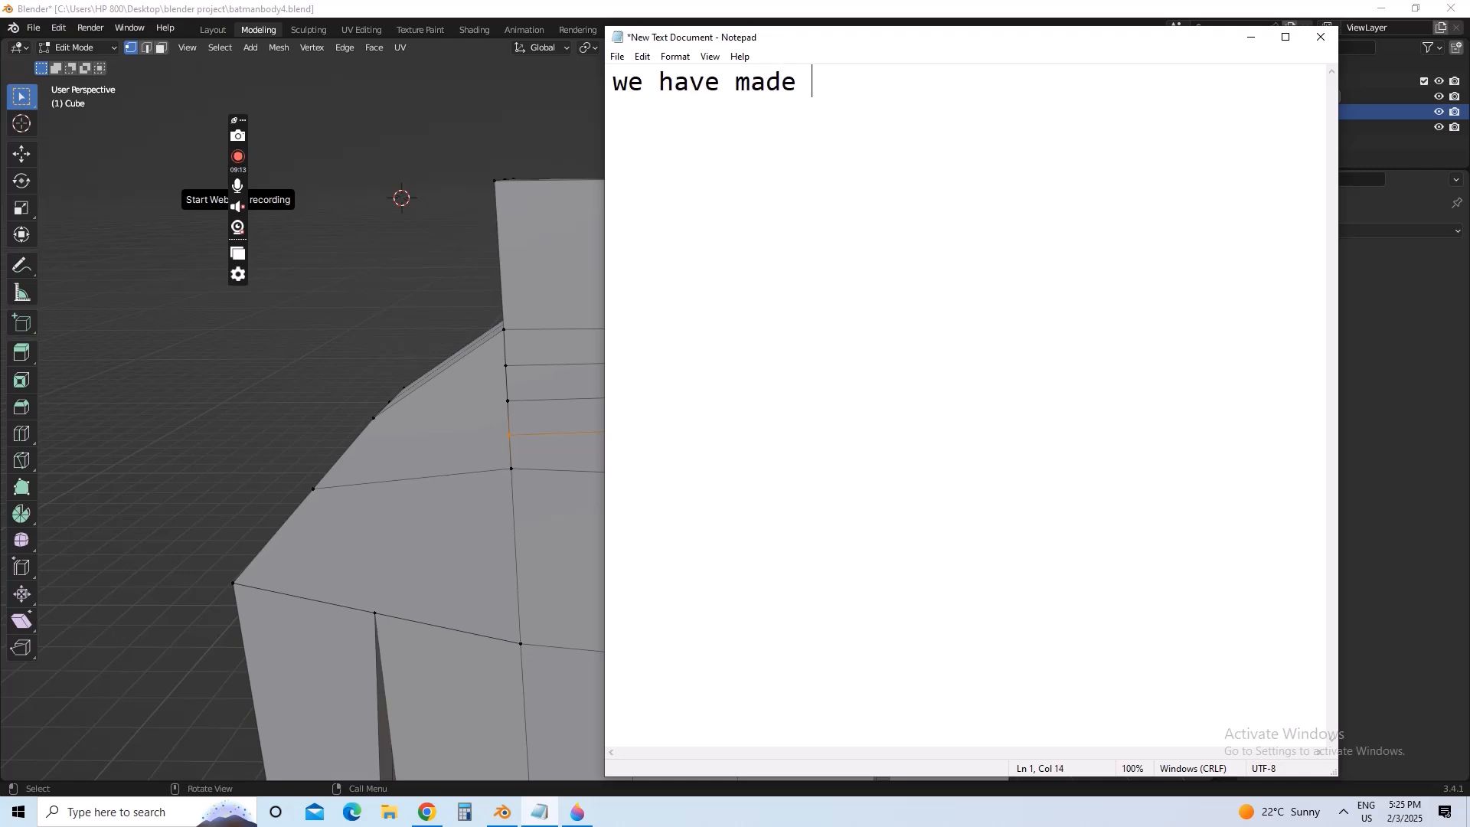
pyautogui.write('three lines')
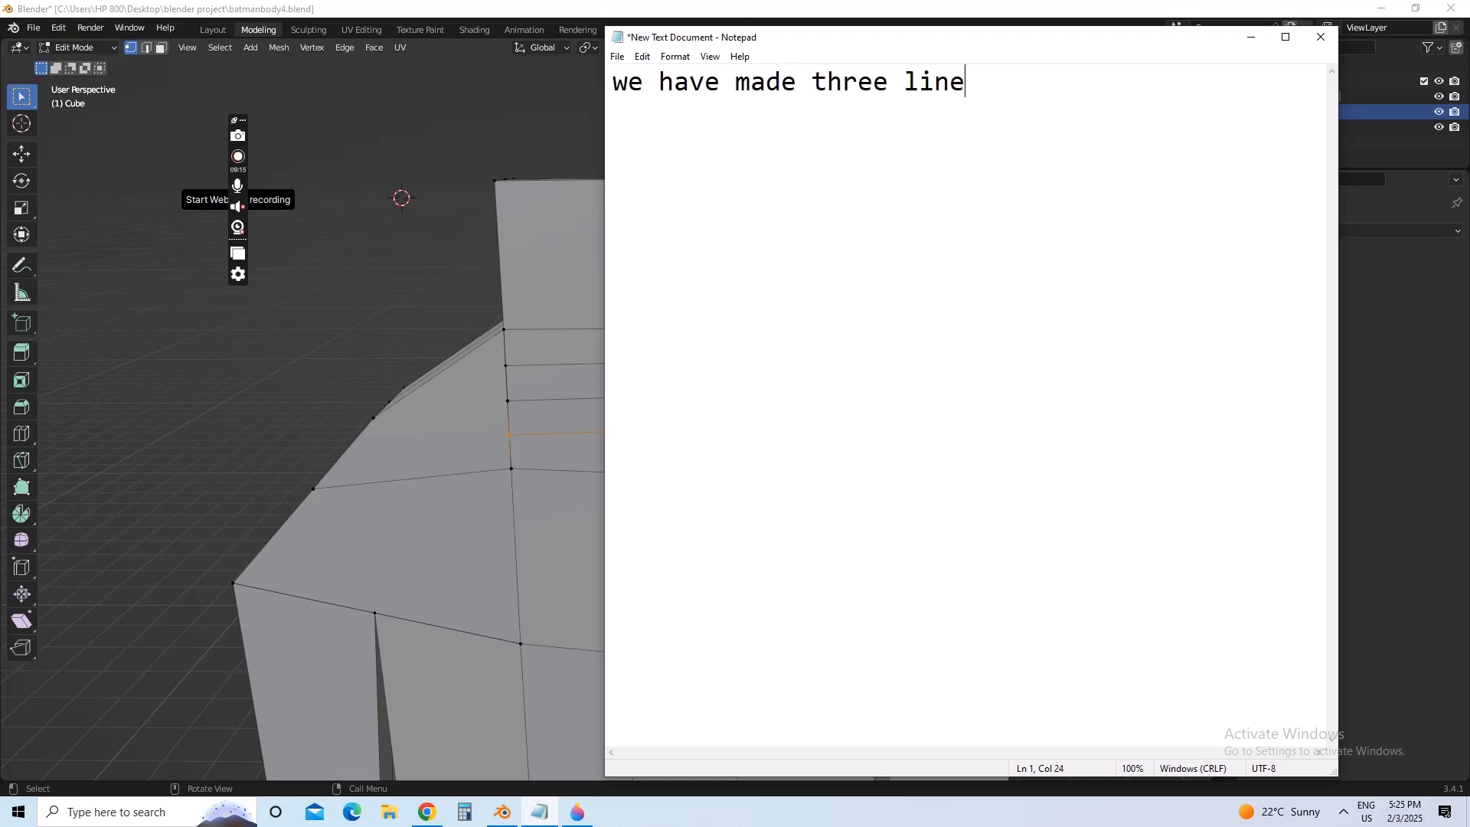
pyautogui.click(1251, 37)
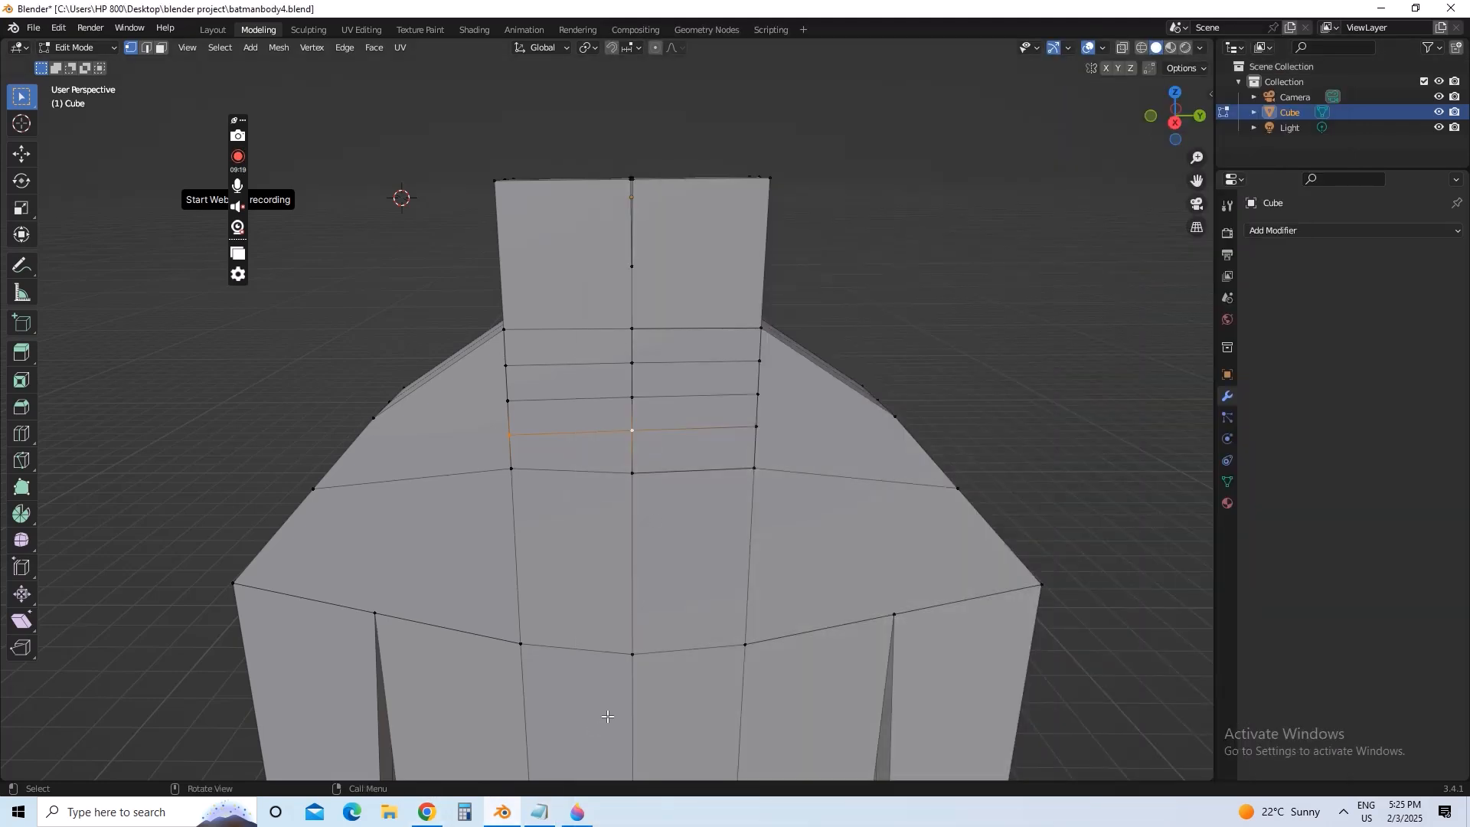
# - Reopen the Notepad note and replace its text with "next is"
pyautogui.click(539, 812)
pyautogui.press('BackSpace')
pyautogui.press('BackSpace')
pyautogui.press('BackSpace')
pyautogui.press('BackSpace')
pyautogui.press('BackSpace')
pyautogui.press('BackSpace')
pyautogui.press('BackSpace')
pyautogui.press('BackSpace')
pyautogui.press('BackSpace')
pyautogui.press('BackSpace')
pyautogui.press('BackSpace')
pyautogui.press('BackSpace')
pyautogui.press('BackSpace')
pyautogui.press('BackSpace')
pyautogui.press('BackSpace')
pyautogui.press('BackSpace')
pyautogui.press('BackSpace')
pyautogui.press('BackSpace')
pyautogui.press('BackSpace')
pyautogui.press('BackSpace')
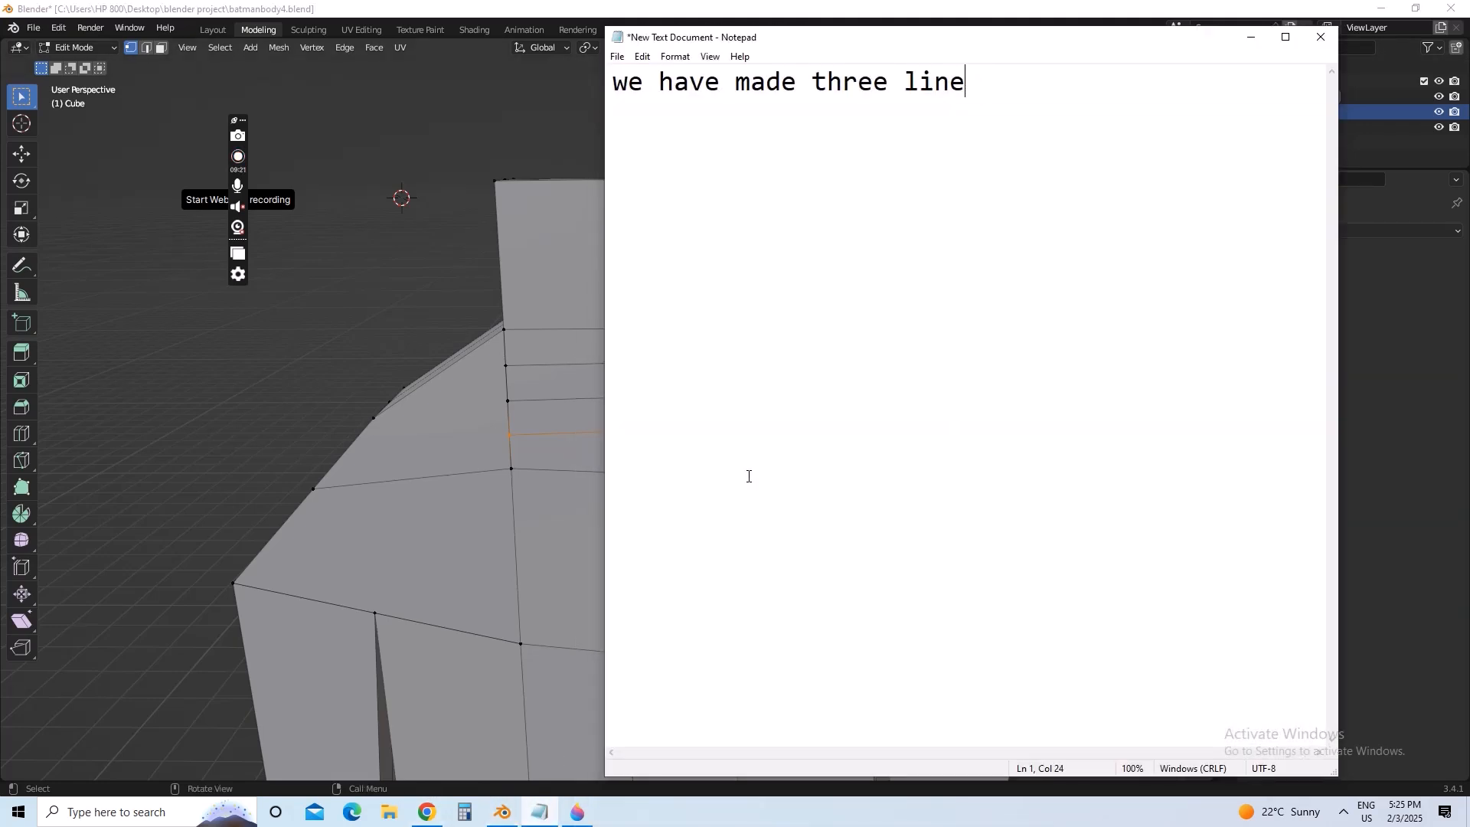
pyautogui.write('next is')
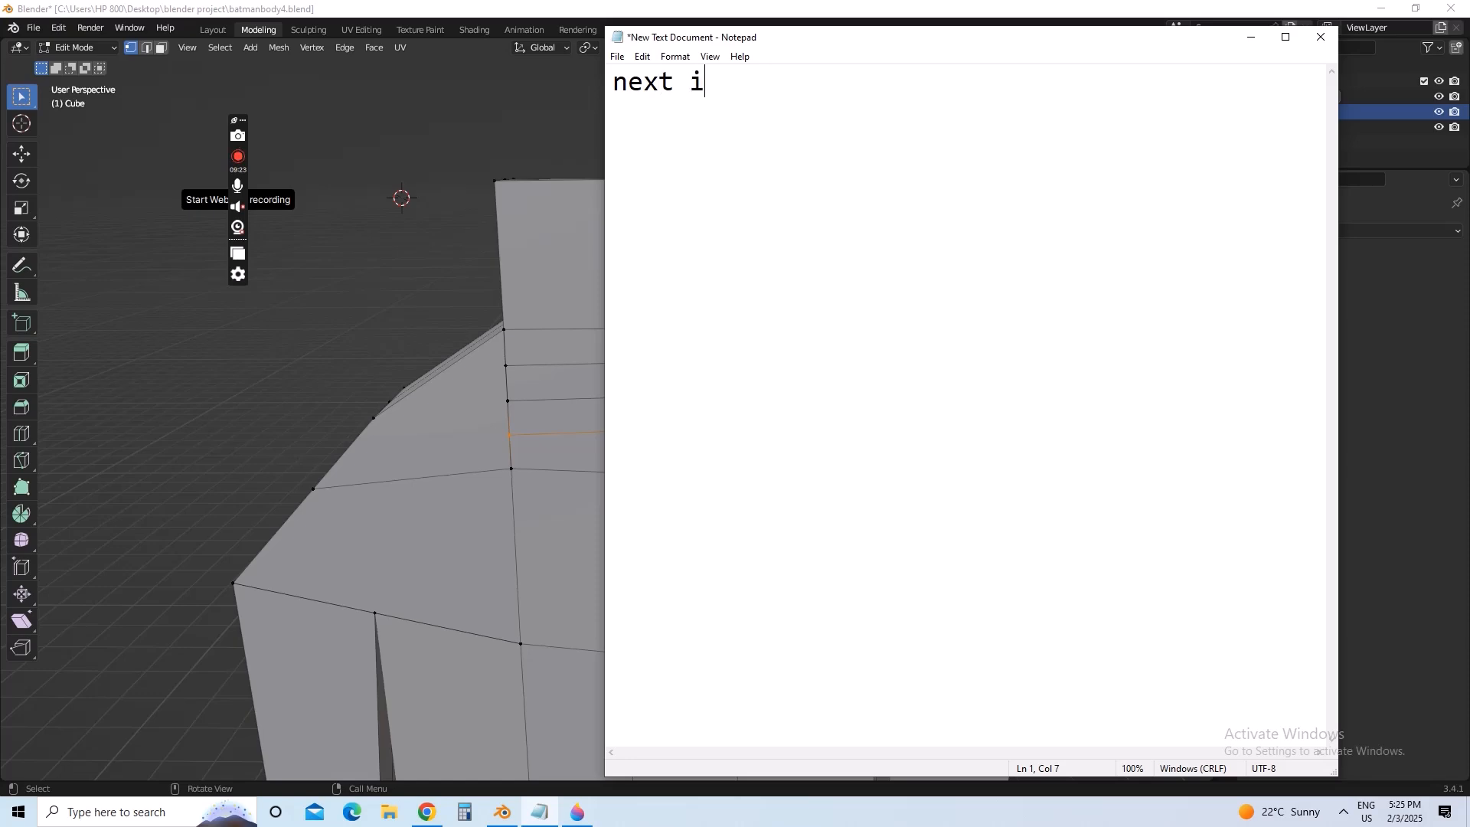
# - Switch to Paint 3D and start a new blank canvas, discarding the old grid sketch
pyautogui.click(578, 813)
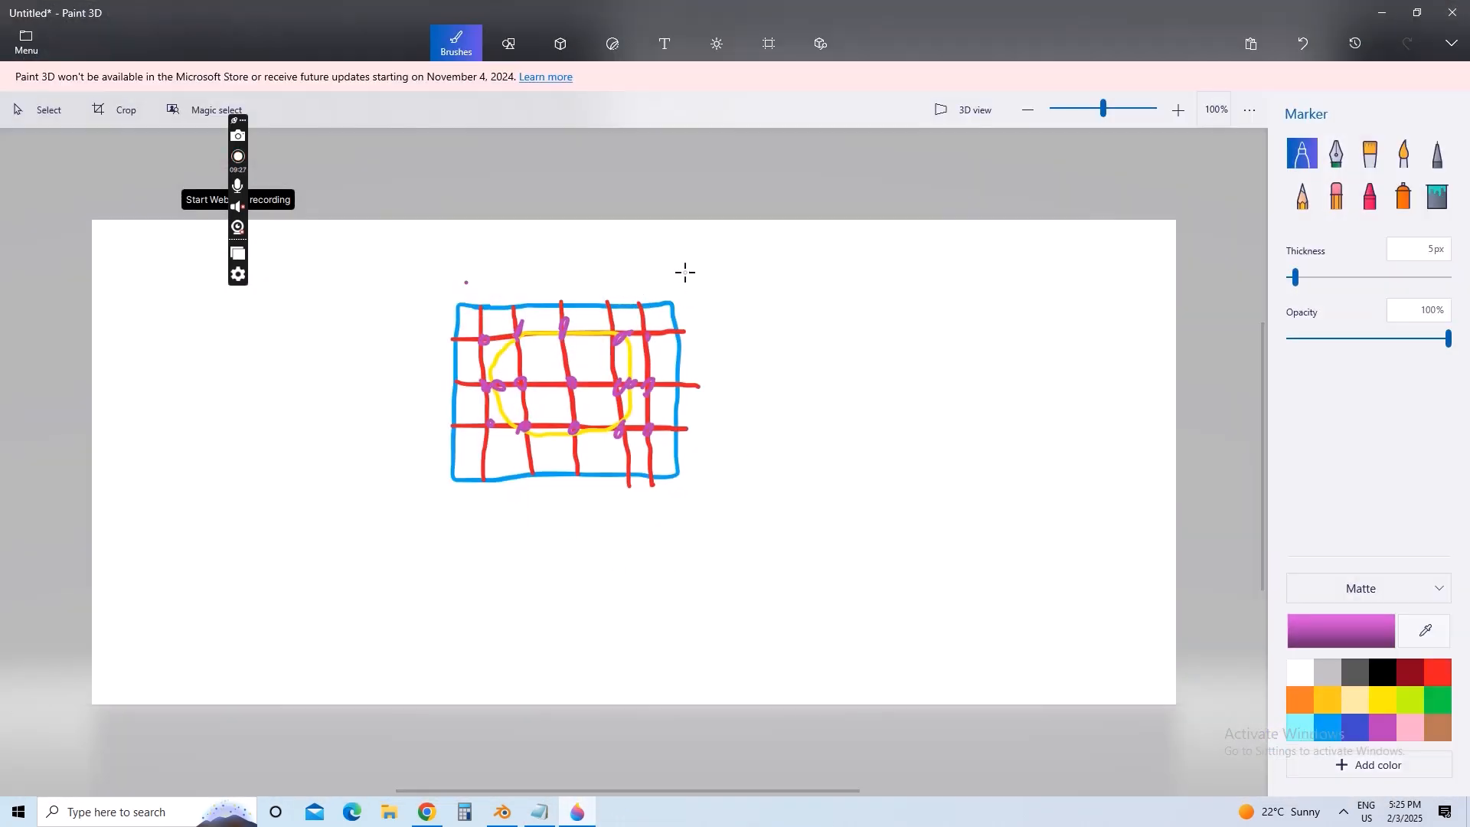
pyautogui.click(26, 42)
pyautogui.click(72, 81)
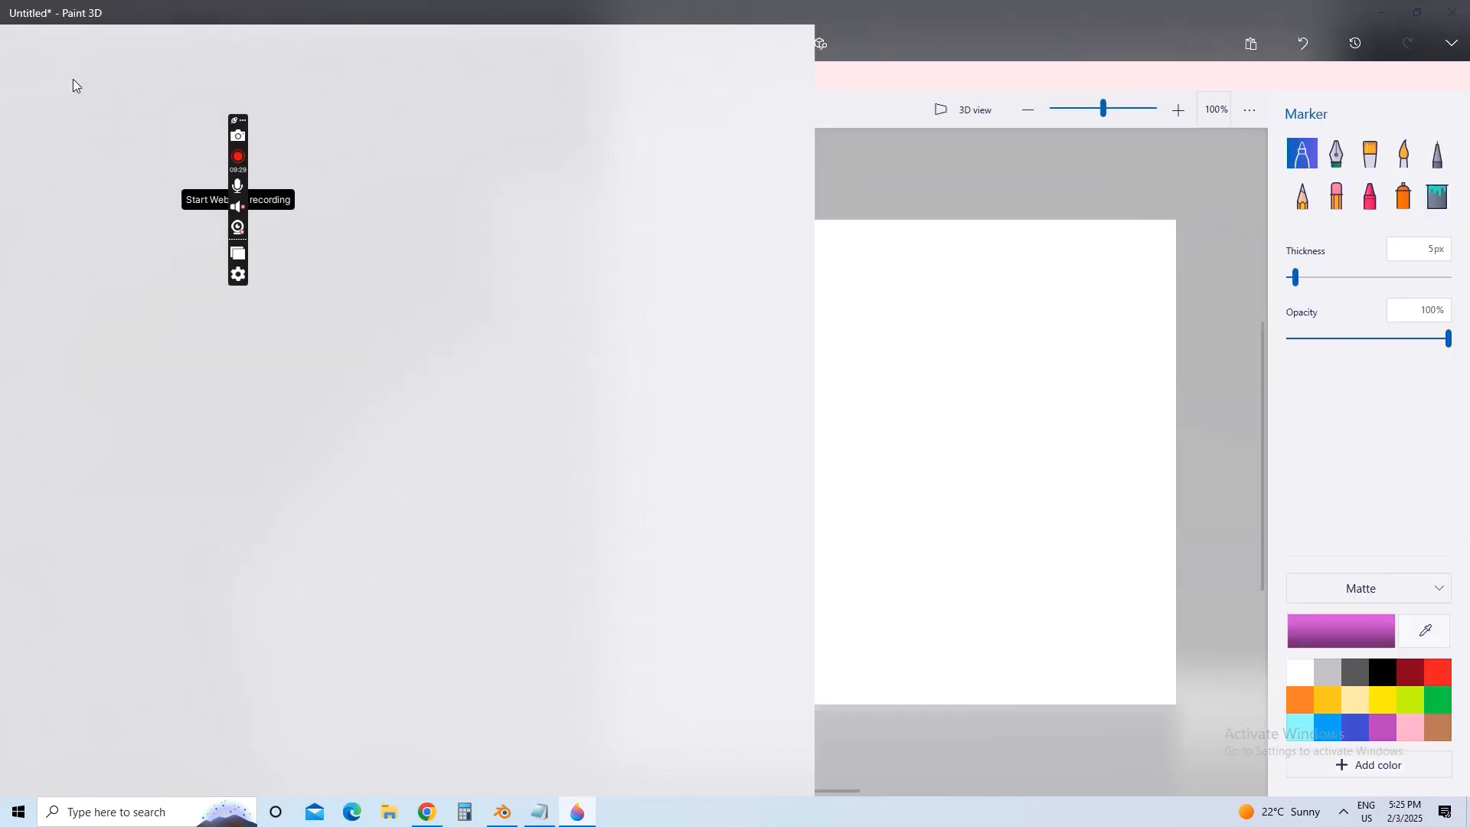
pyautogui.click(732, 443)
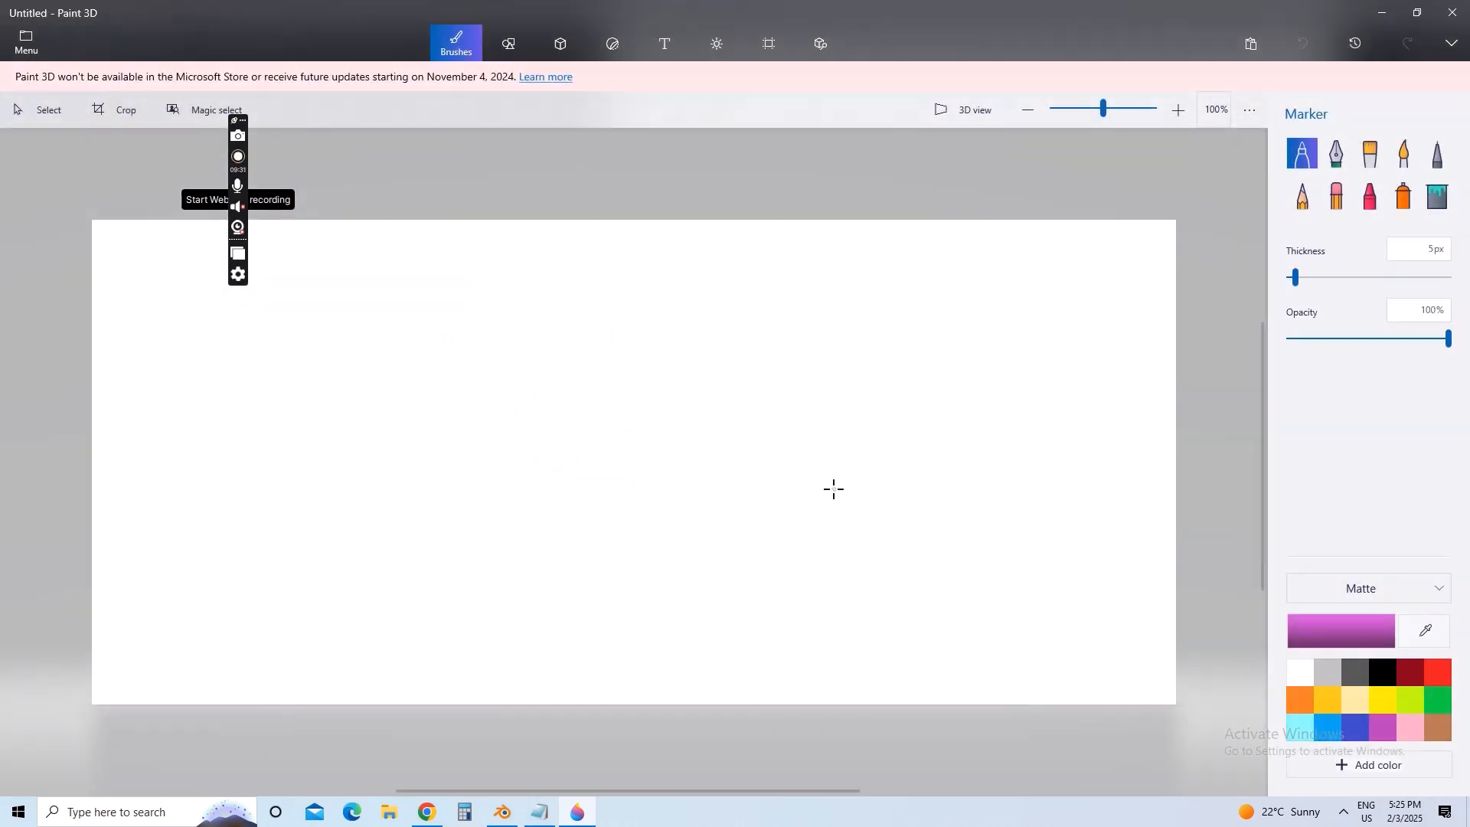
# - Sketch a blue marker rectangle representing the chest faces, then divide it with a vertical centre line after checking the Blender model
pyautogui.click(1332, 734)
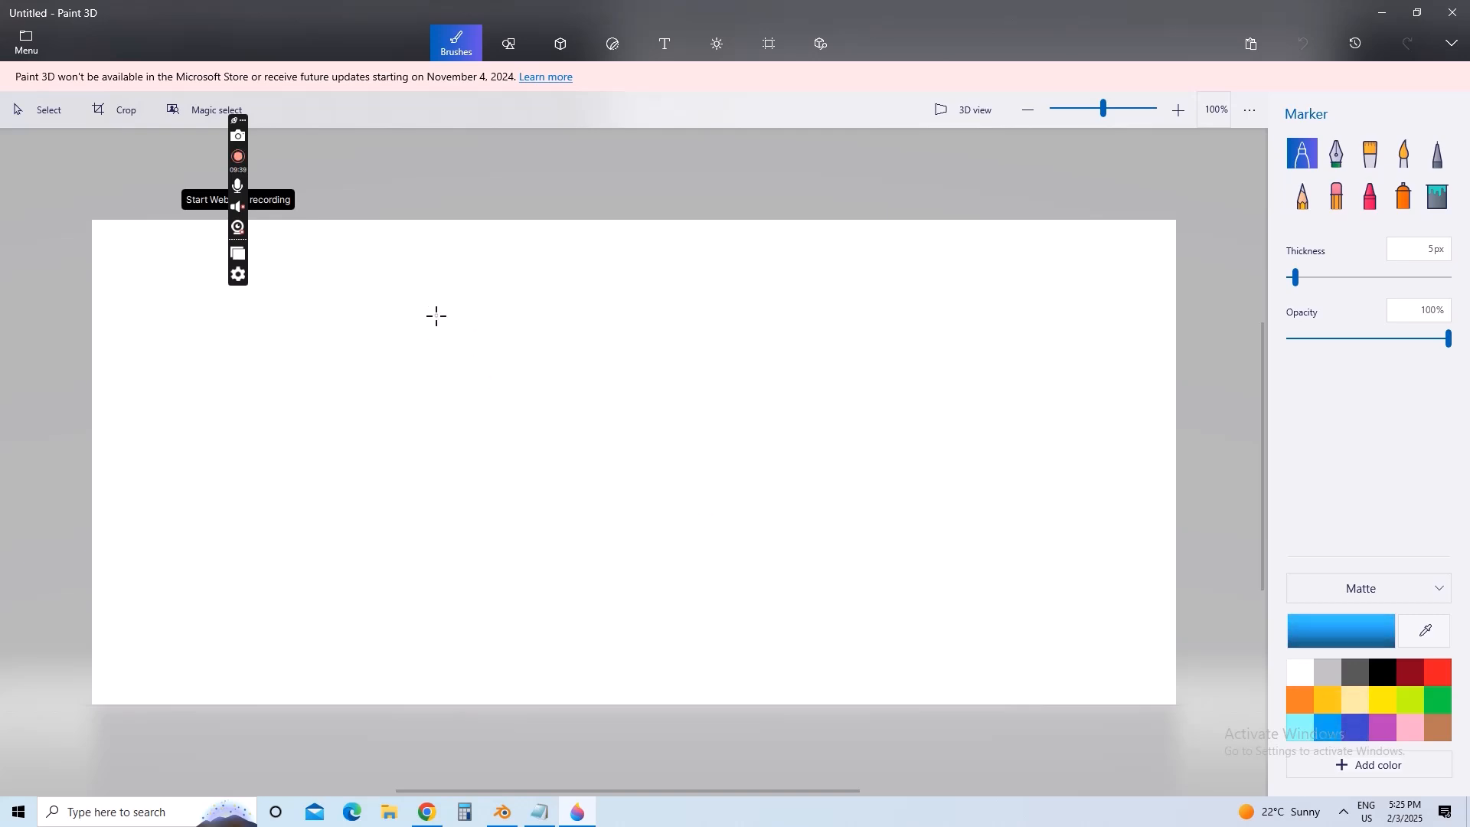
pyautogui.moveTo(445, 320)
pyautogui.mouseDown()
pyautogui.moveTo(457, 473)
pyautogui.moveTo(646, 462)
pyautogui.moveTo(720, 434)
pyautogui.moveTo(699, 292)
pyautogui.moveTo(425, 317)
pyautogui.mouseUp()
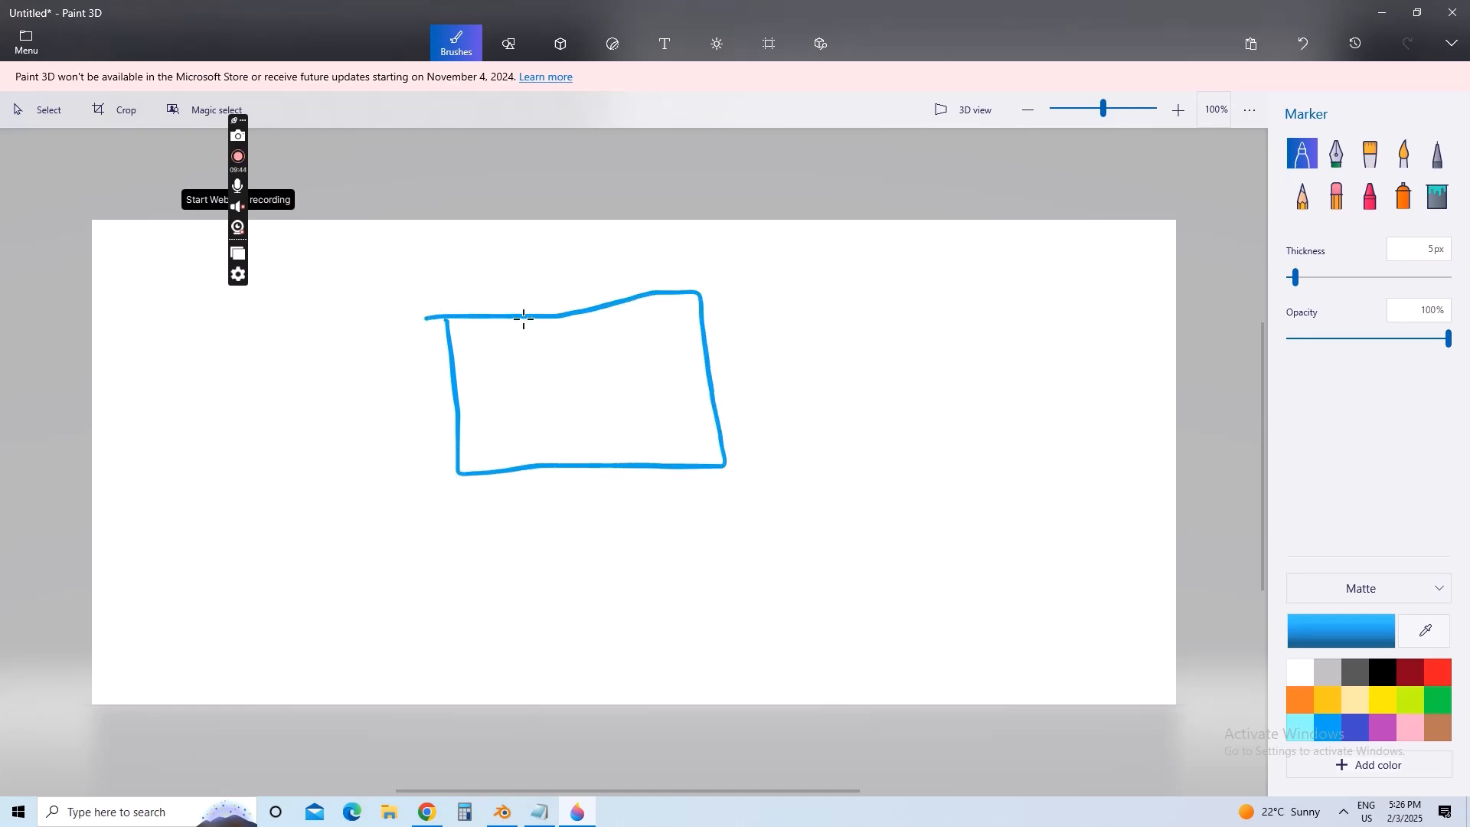
pyautogui.click(508, 811)
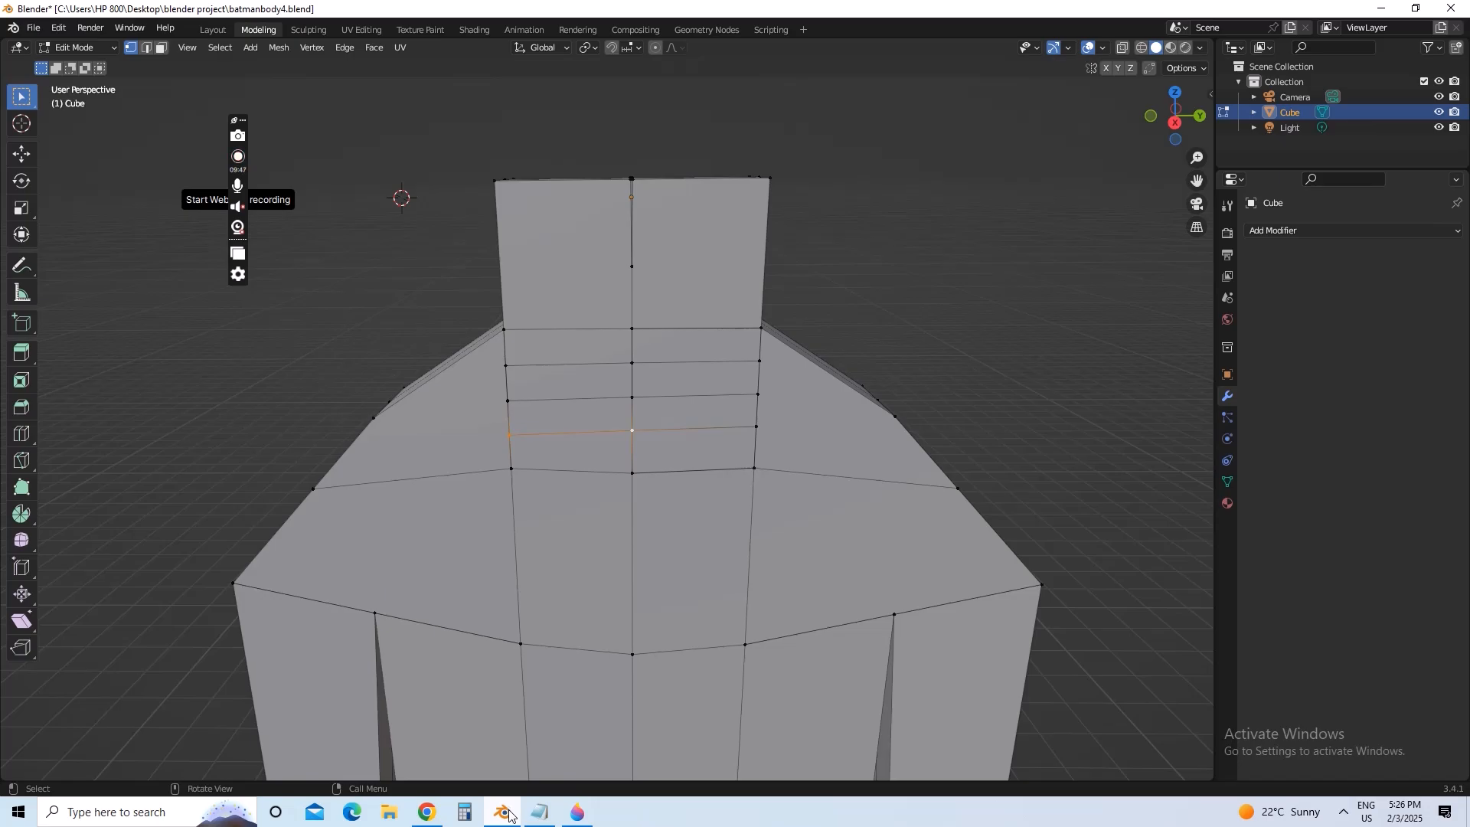
pyautogui.click(509, 815)
pyautogui.moveTo(562, 312); pyautogui.dragTo(577, 462)
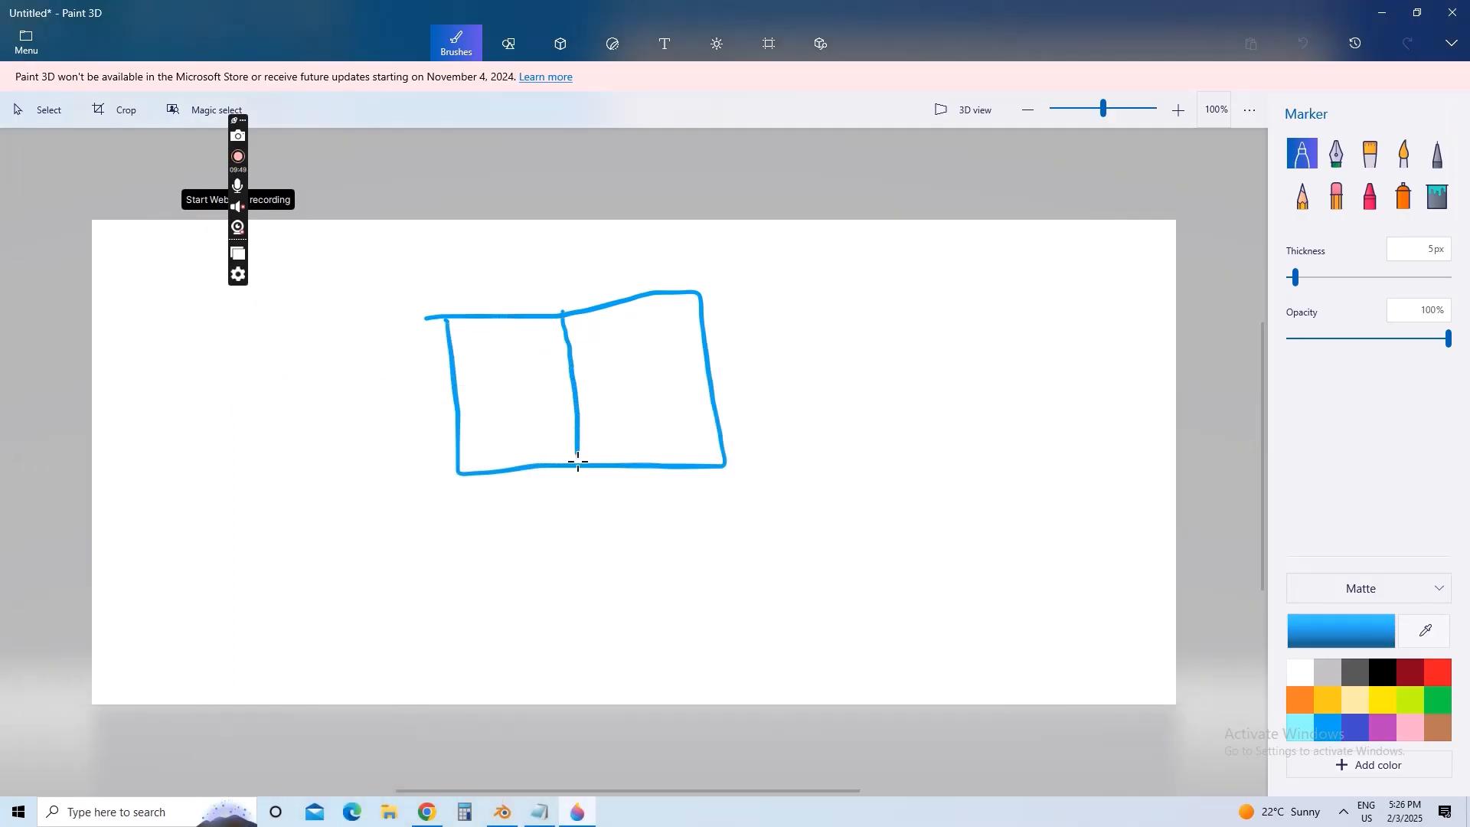
# - Draw three horizontal blue lines across the rectangle to match the edges added on the Blender model
pyautogui.click(502, 815)
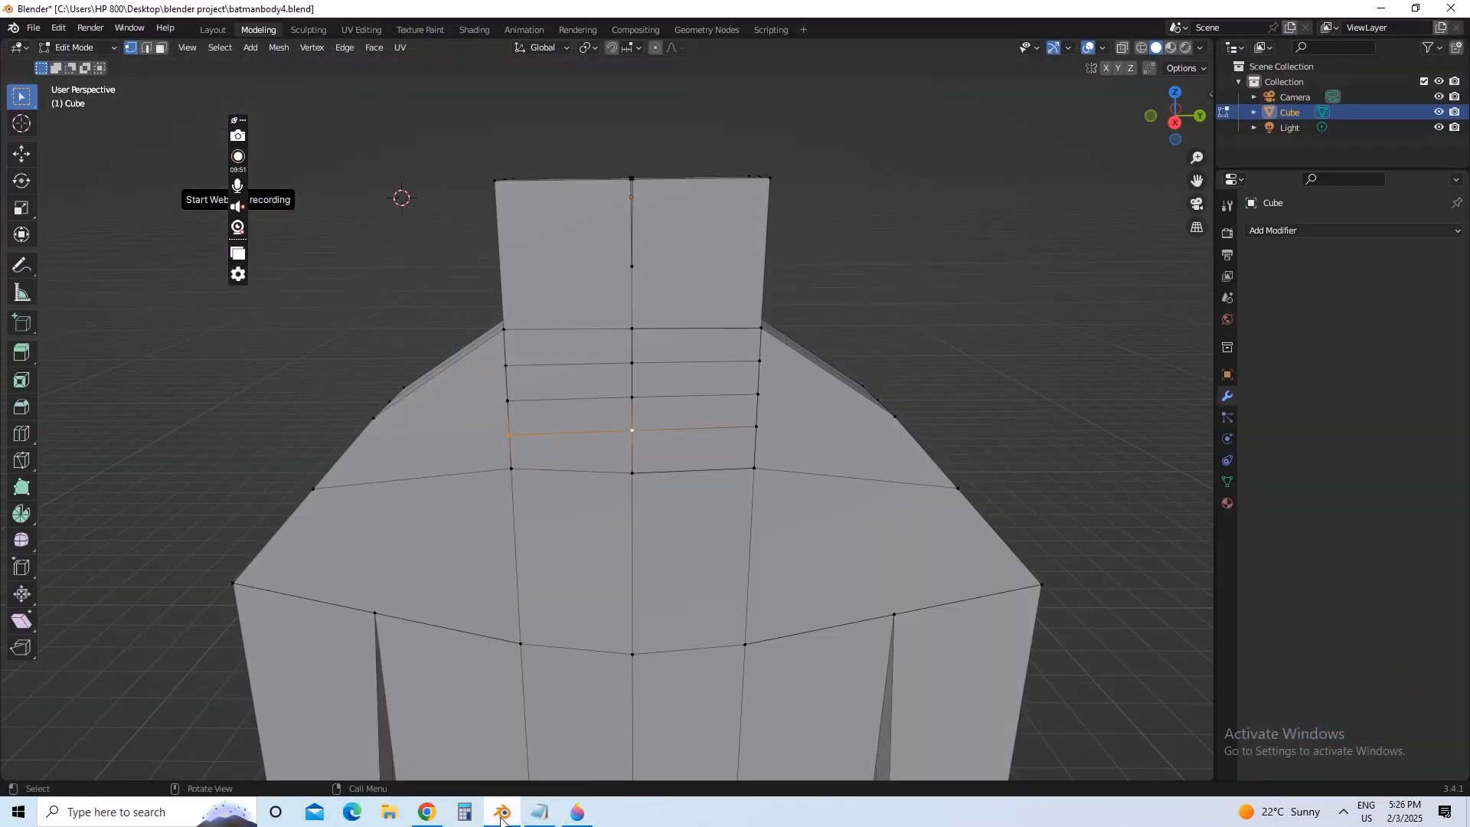
pyautogui.click(502, 816)
pyautogui.moveTo(444, 360); pyautogui.dragTo(700, 342)
pyautogui.moveTo(454, 407); pyautogui.dragTo(716, 388)
pyautogui.moveTo(459, 437); pyautogui.dragTo(724, 419)
# - Switch to the Notepad note and replace its text with "ok another philosophy that i will add is philosophy"
pyautogui.click(542, 811)
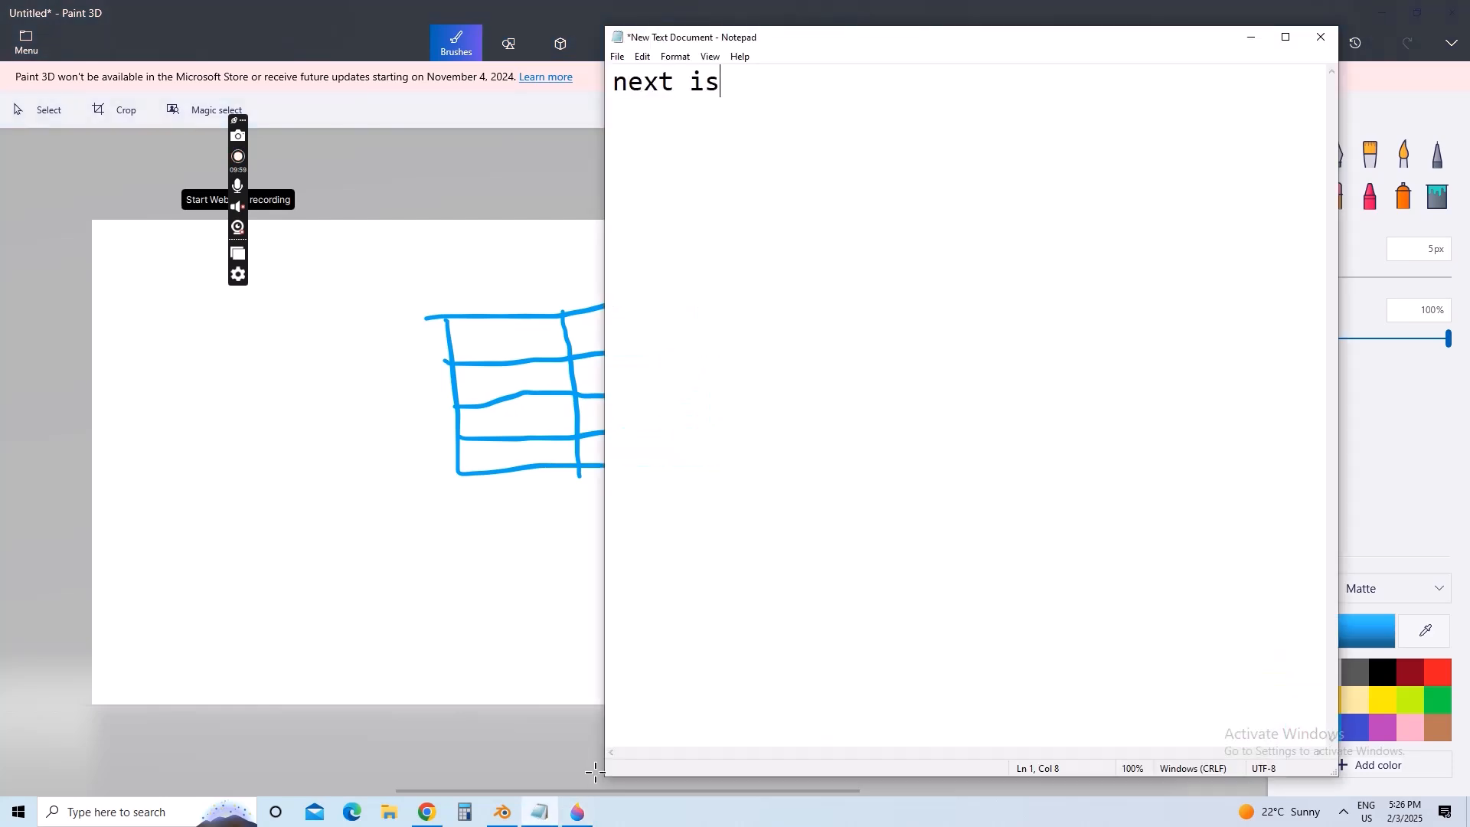
pyautogui.press('BackSpace')
pyautogui.press('BackSpace')
pyautogui.press('BackSpace')
pyautogui.press('BackSpace')
pyautogui.press('BackSpace')
pyautogui.press('BackSpace')
pyautogui.press('BackSpace')
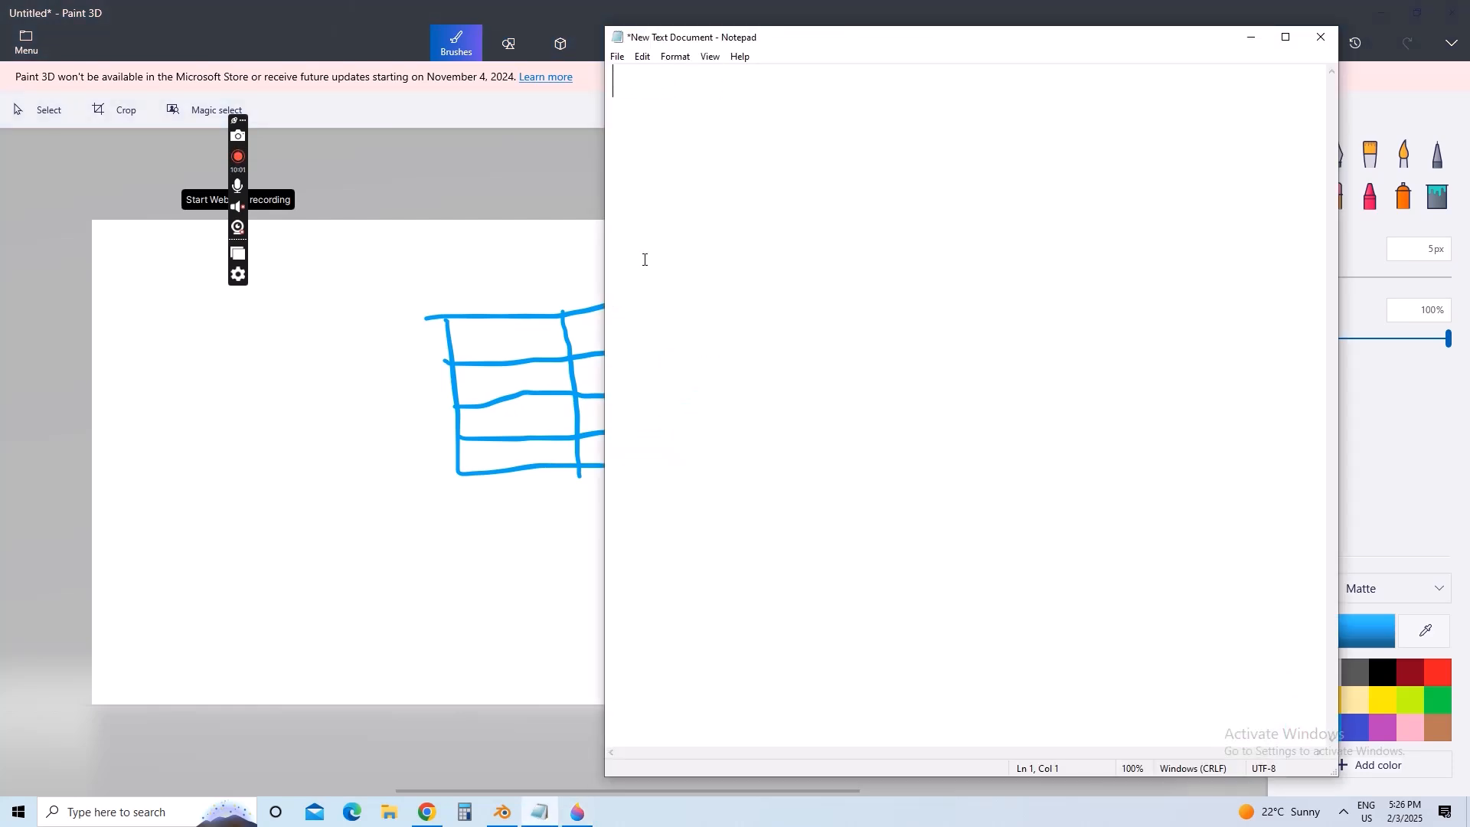
pyautogui.write('ok another p')
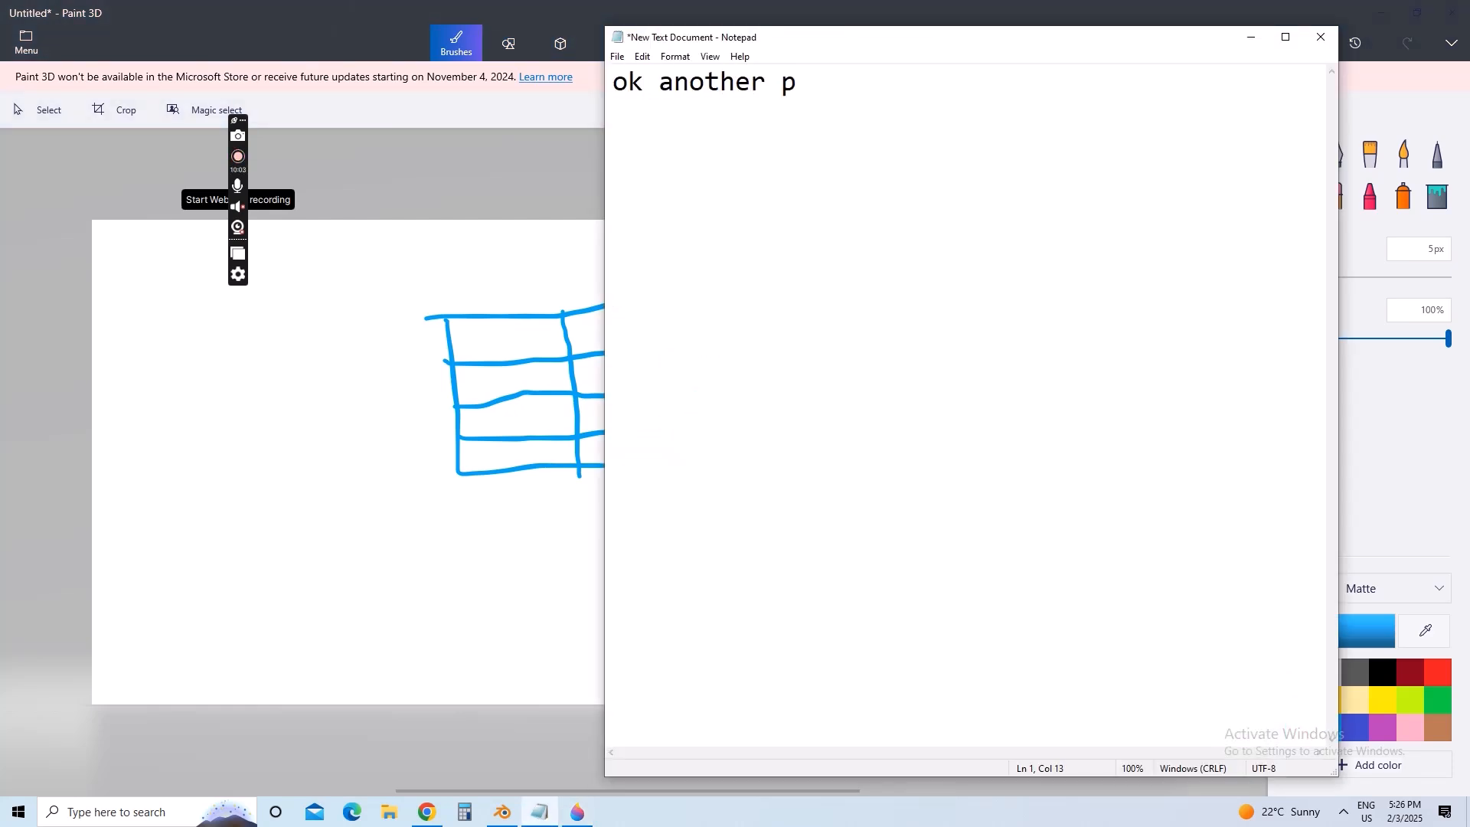
pyautogui.write('hilosophy')
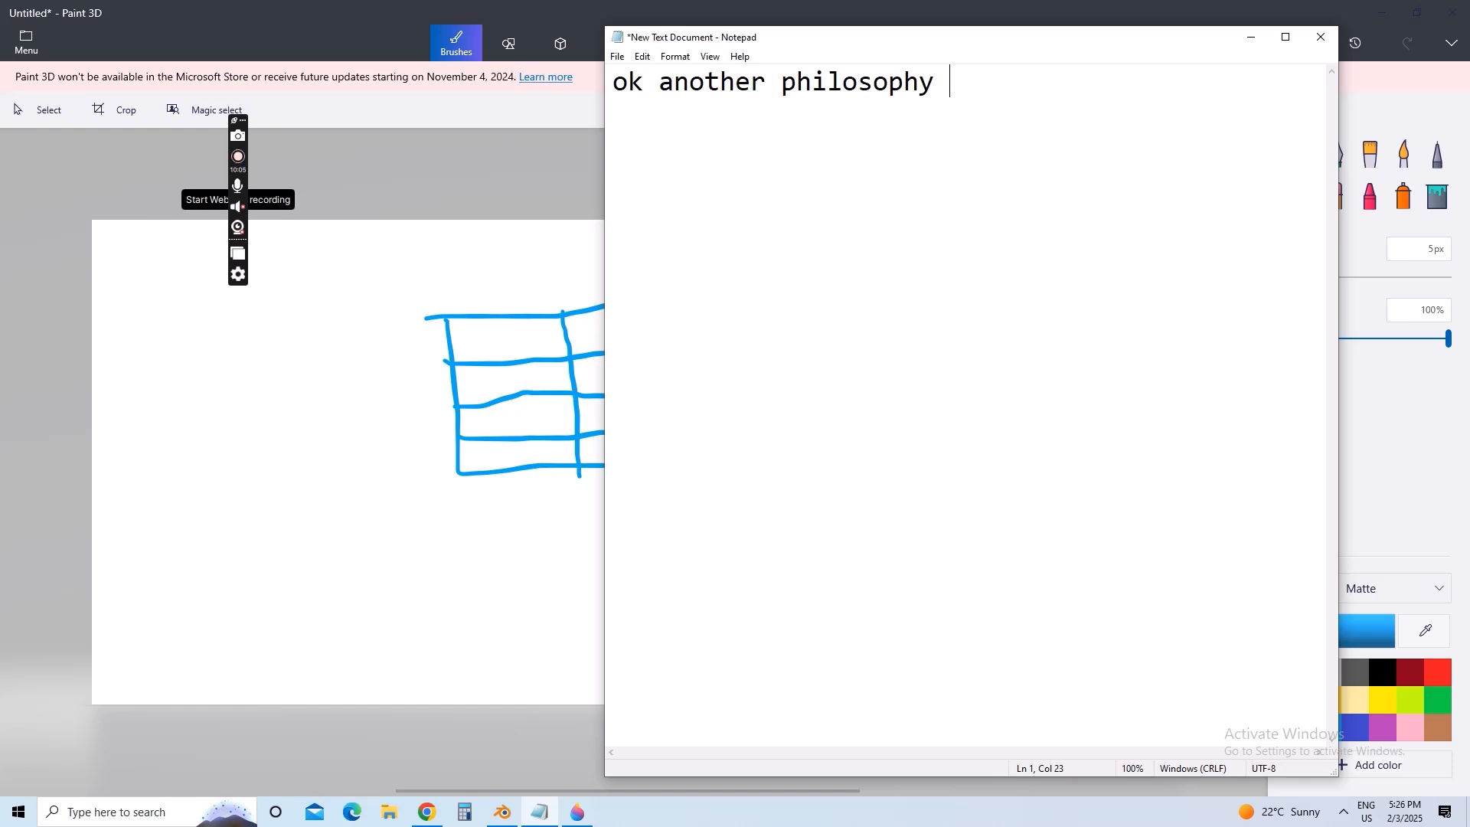
pyautogui.write(' that i will')
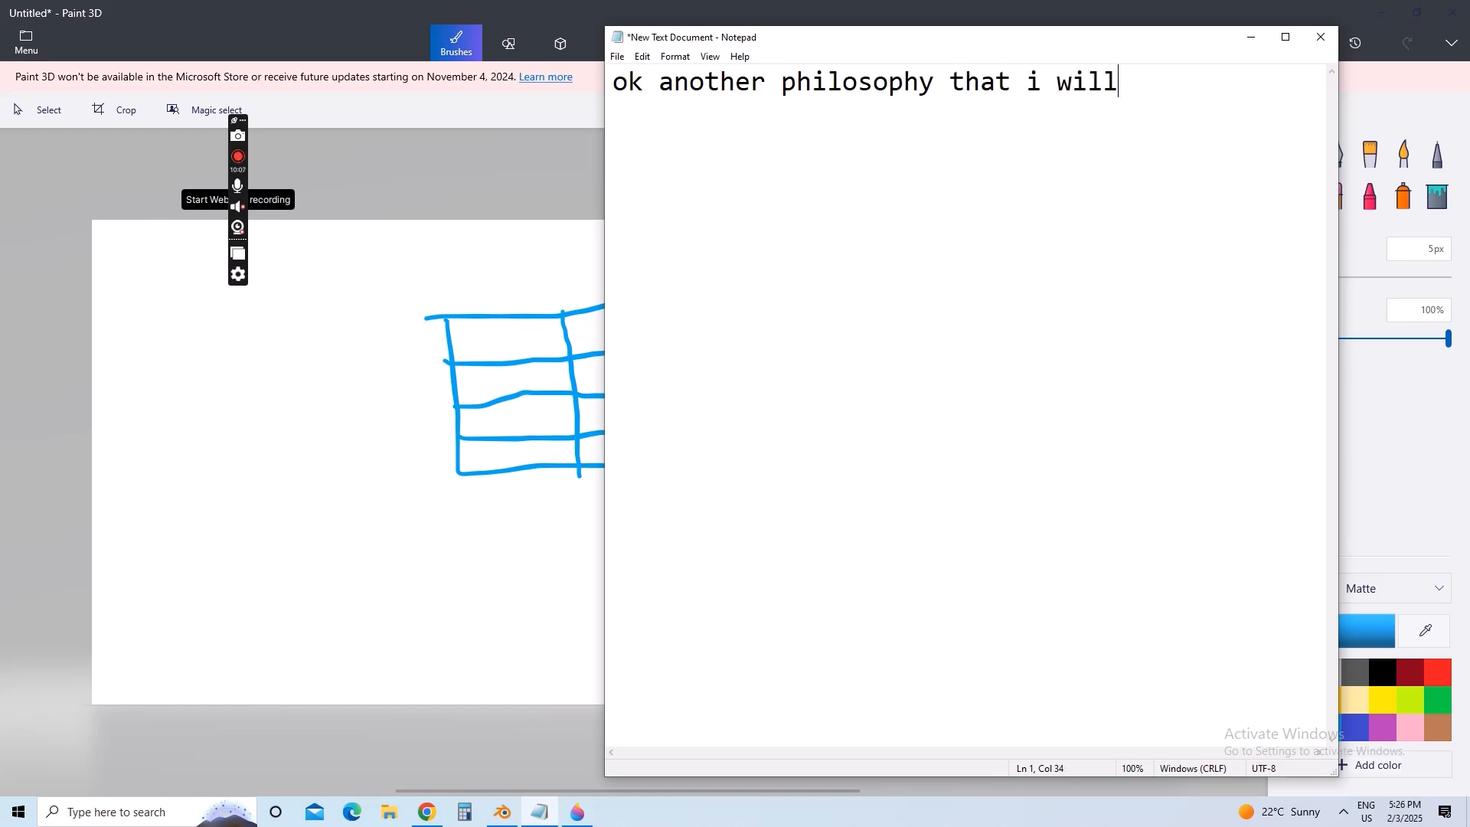
pyautogui.write(' a')
pyautogui.write('dd is ')
pyautogui.write('philosophy')
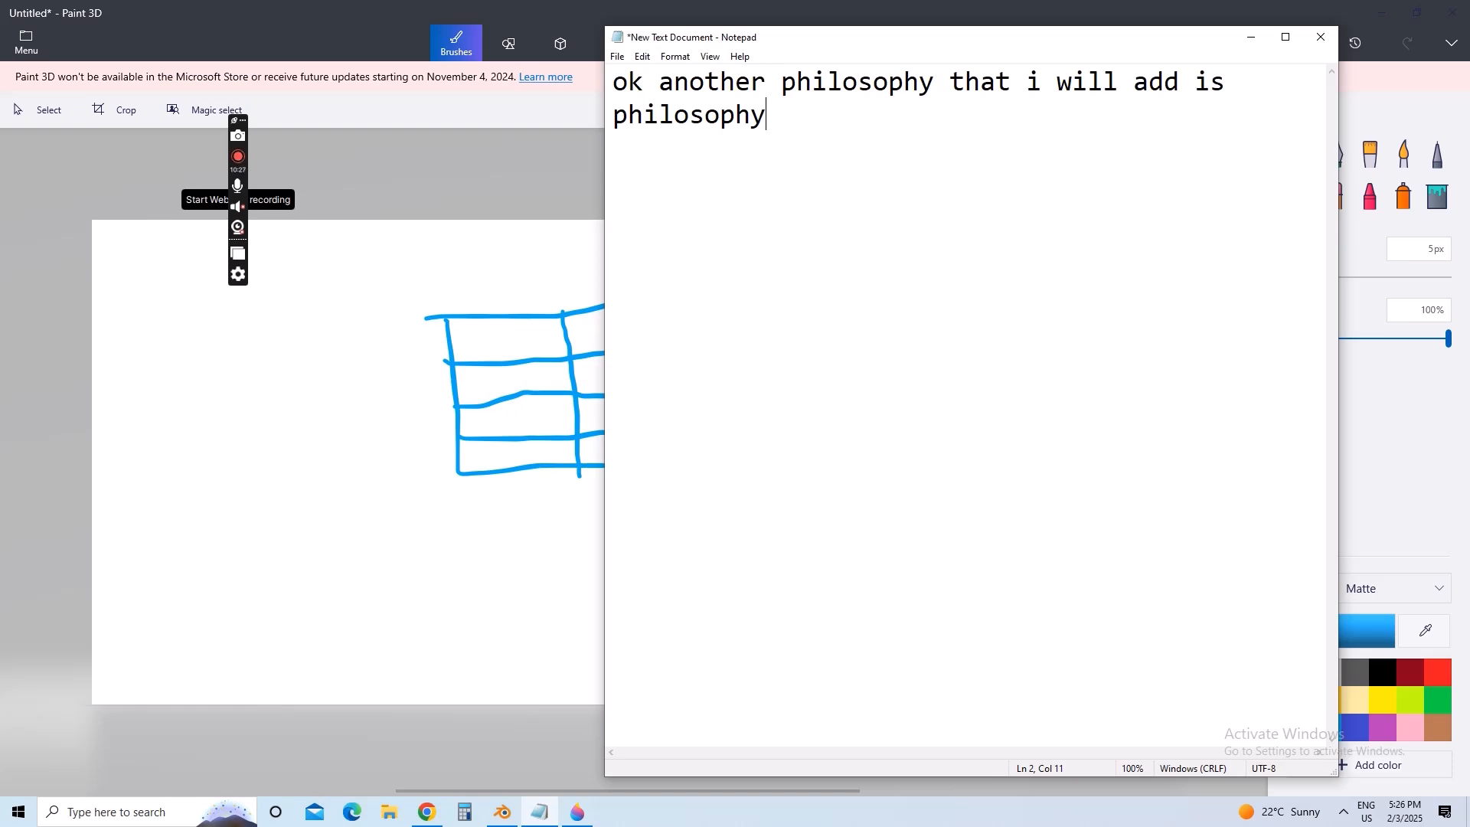
# - Continue the note with "5. draw the present shape and"
pyautogui.write('5. compar')
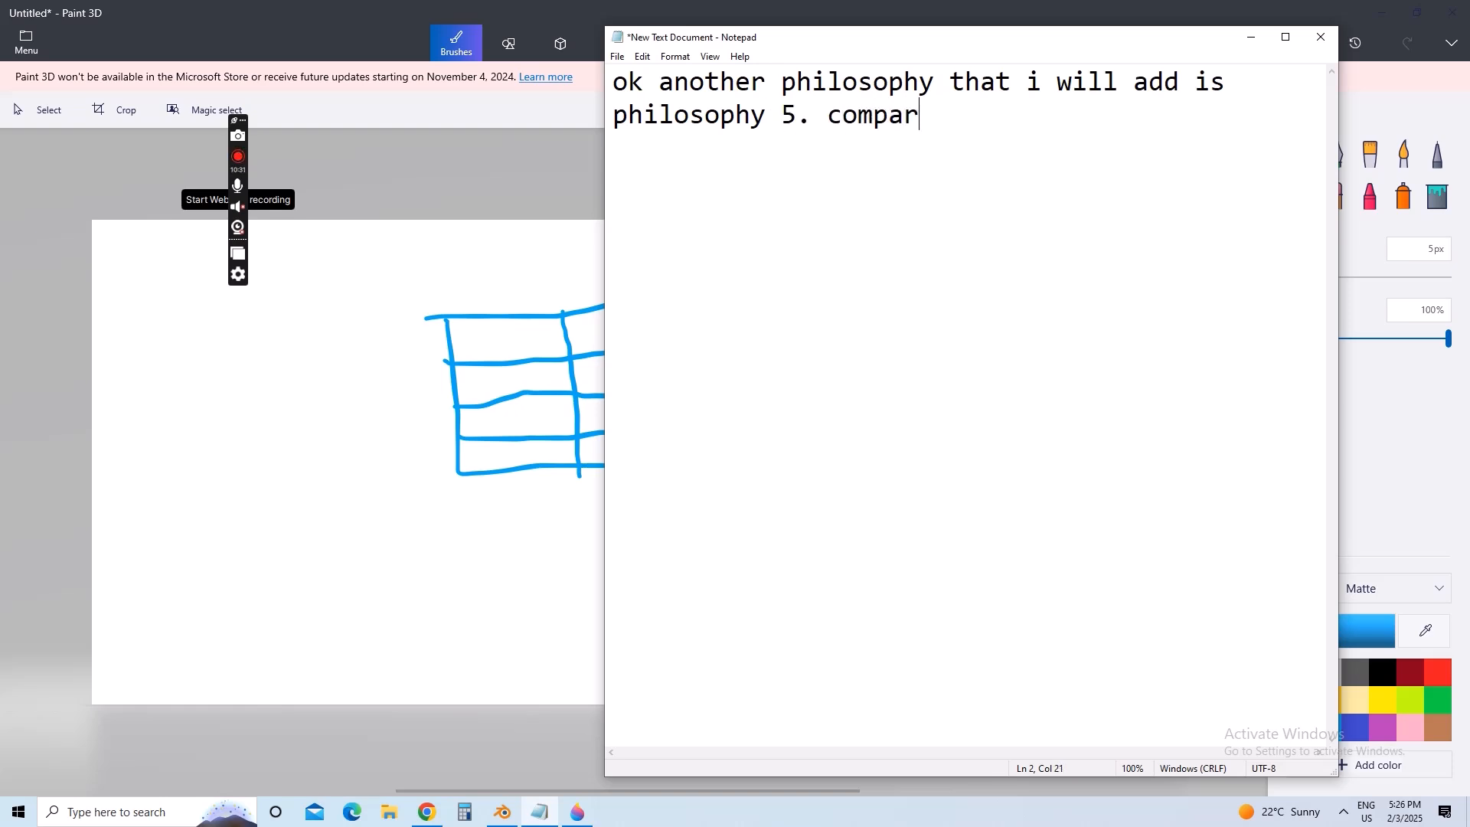
pyautogui.press('BackSpace')
pyautogui.press('BackSpace')
pyautogui.press('BackSpace')
pyautogui.press('BackSpace')
pyautogui.press('BackSpace')
pyautogui.press('BackSpace')
pyautogui.write('draw the ')
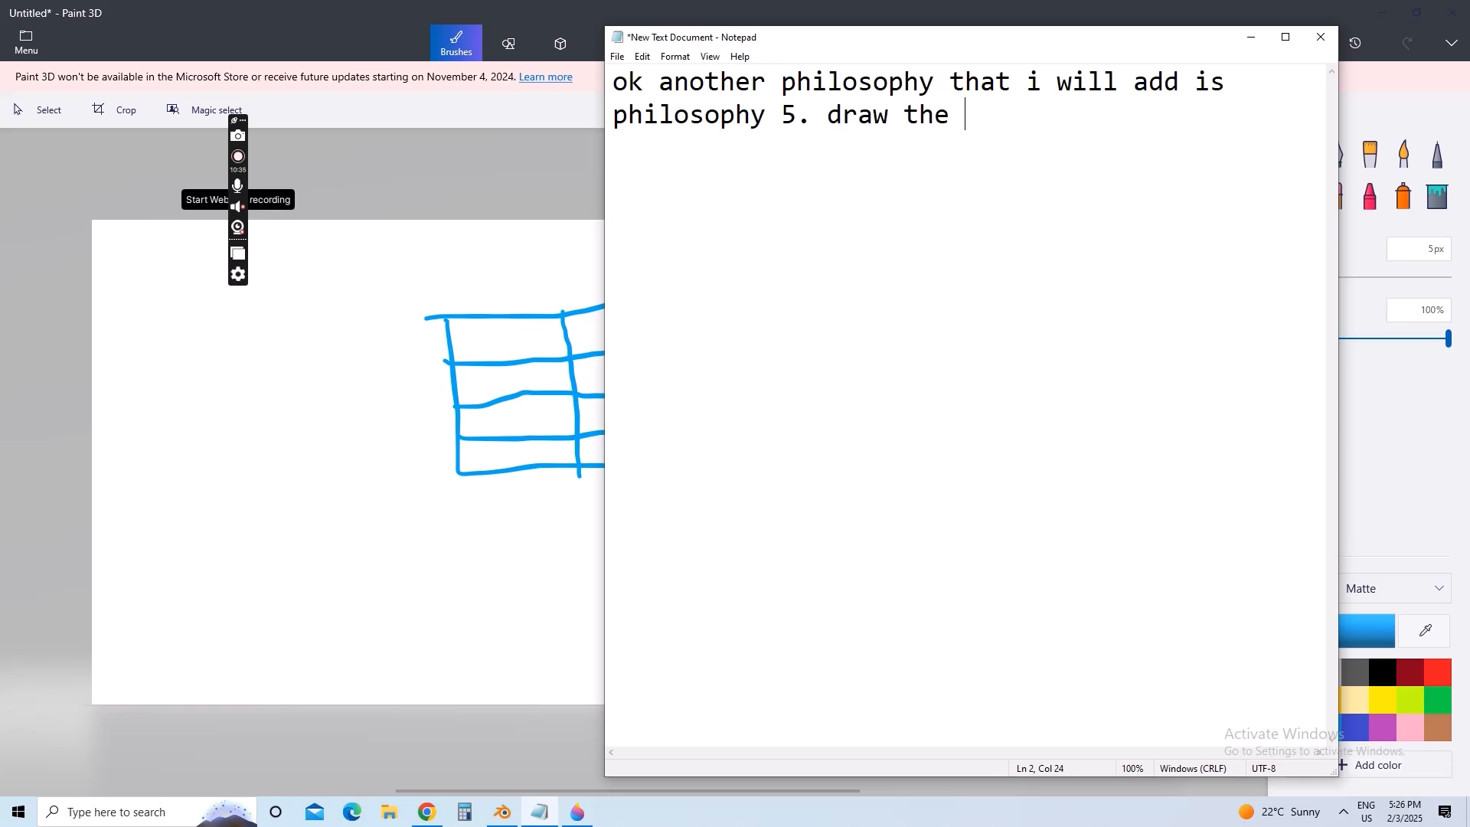
pyautogui.write('pr')
pyautogui.write('ent shape and ')
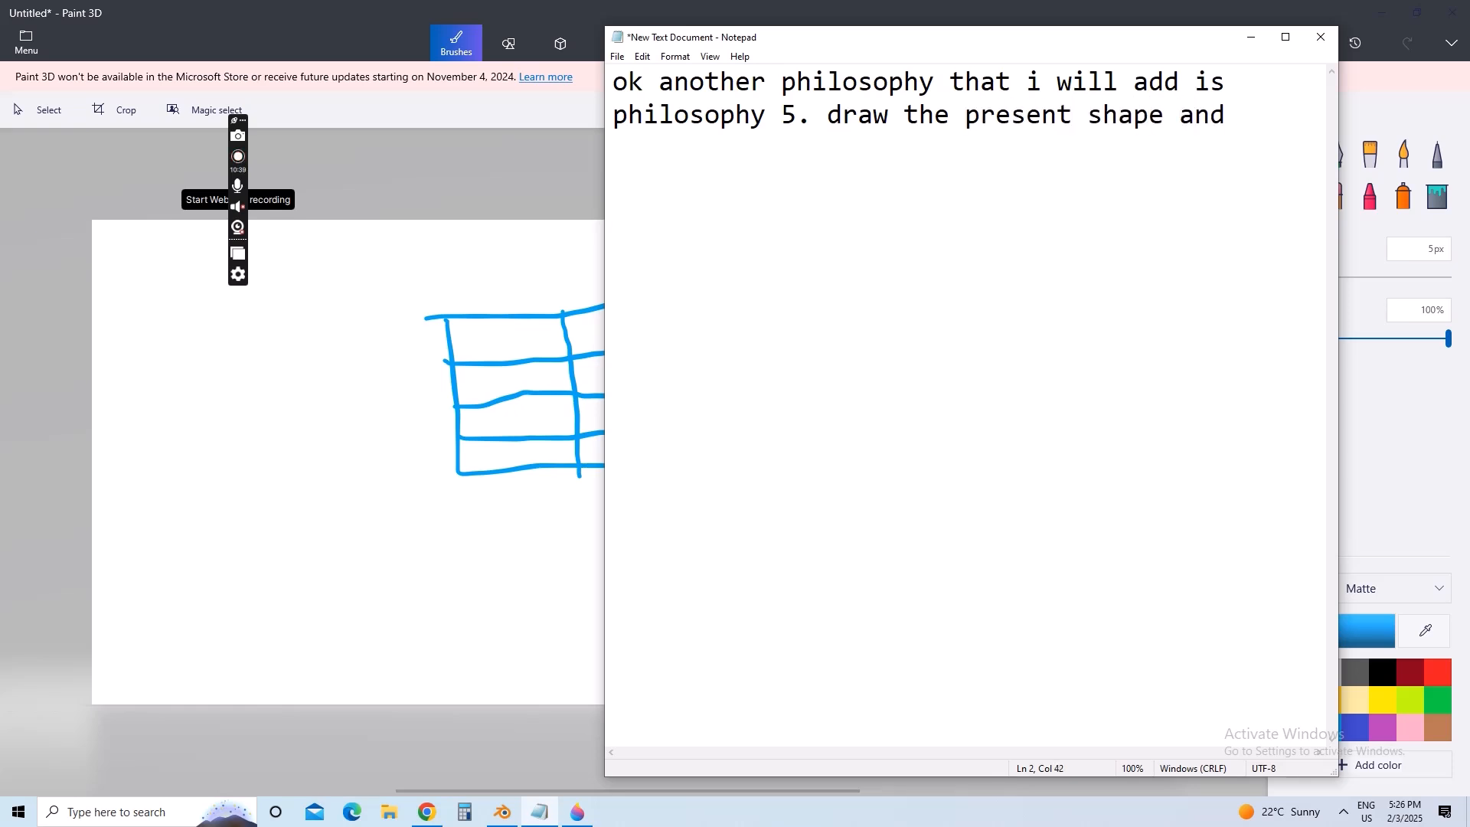
# - Extend the note with "then at side draw the wanted shape and compare them both"
pyautogui.write('then side')
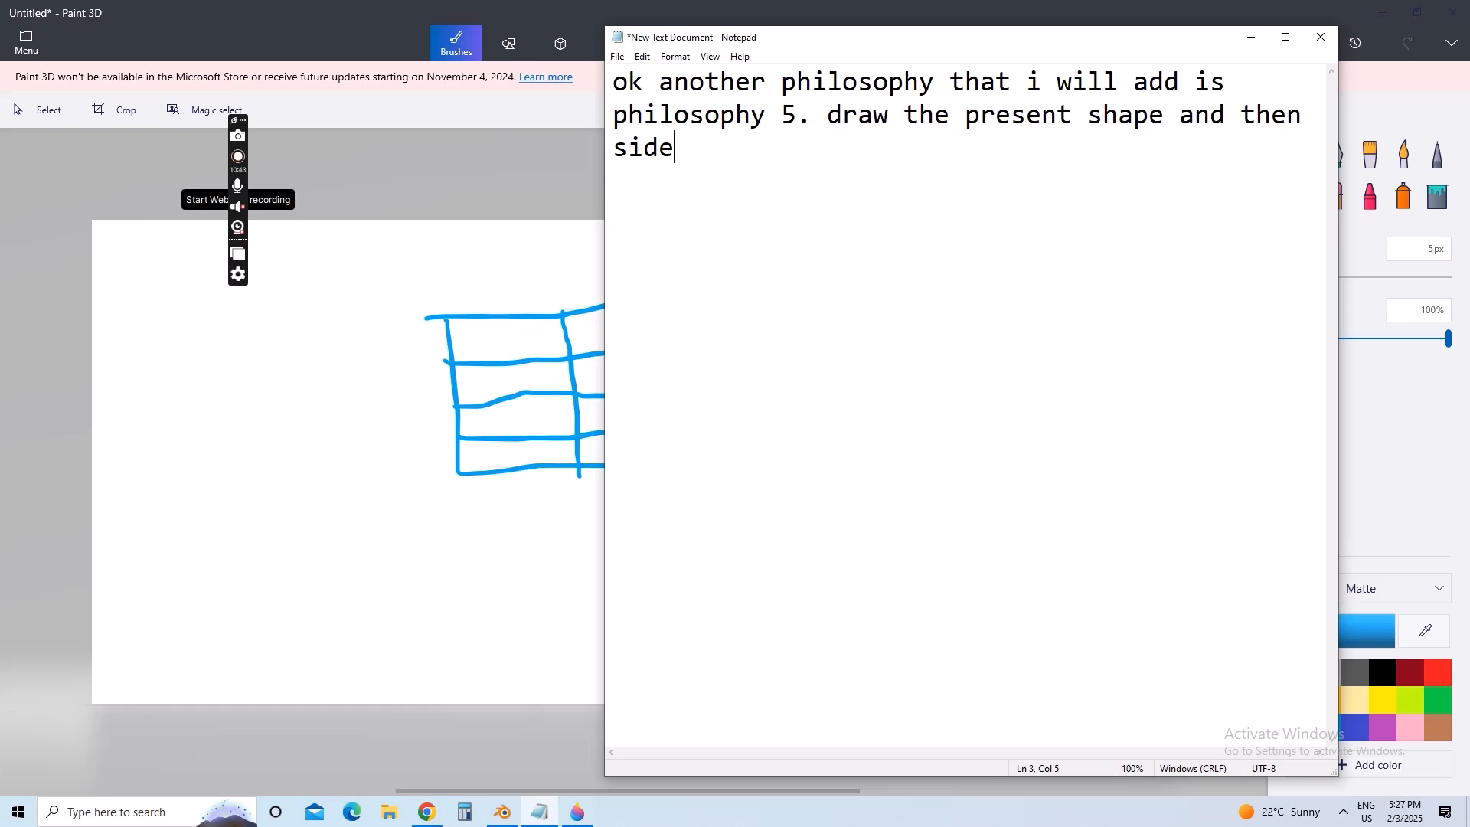
pyautogui.press('BackSpace')
pyautogui.press('BackSpace')
pyautogui.press('BackSpace')
pyautogui.press('BackSpace')
pyautogui.write('by side')
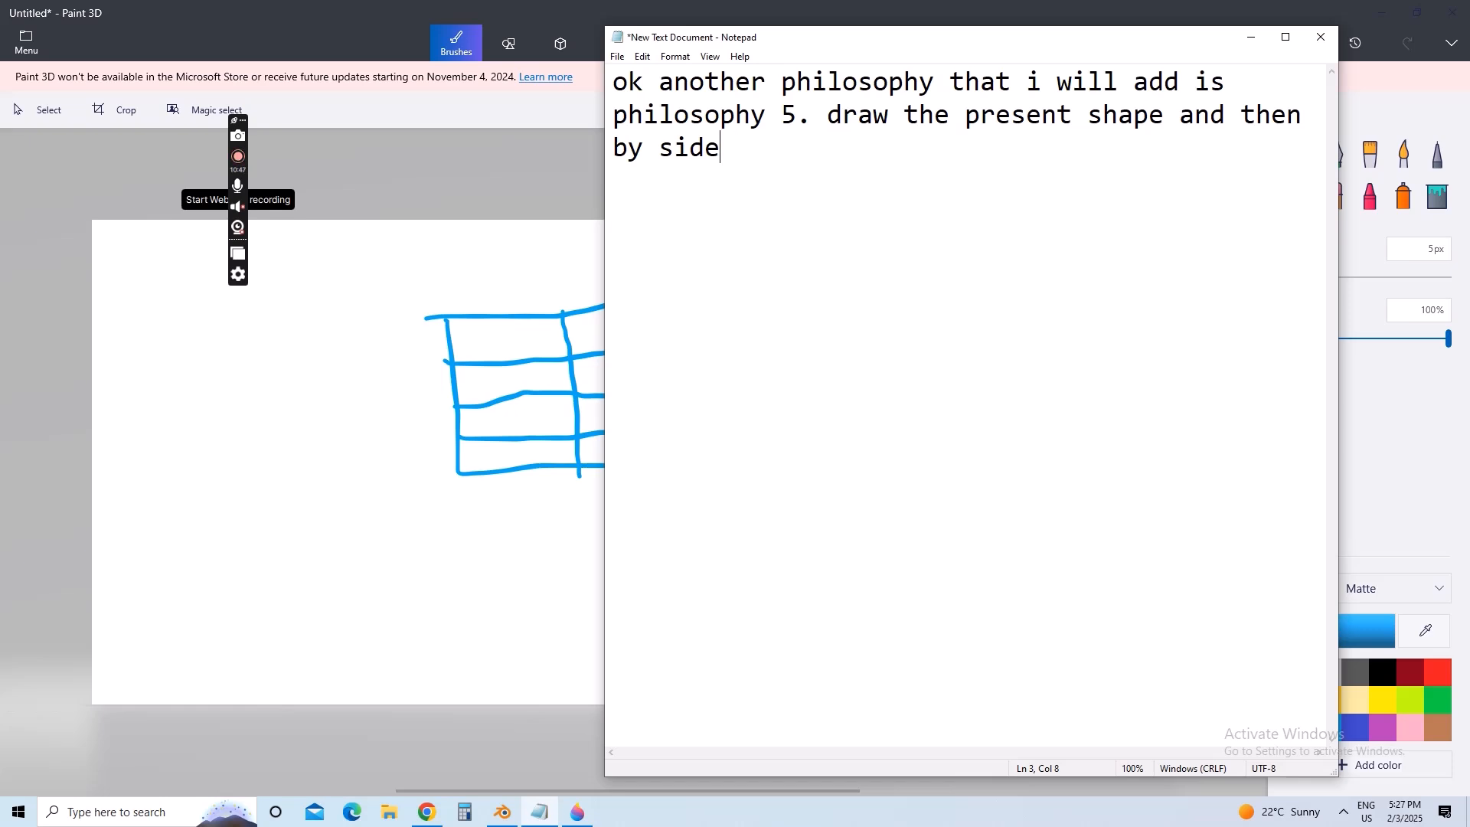
pyautogui.press('BackSpace')
pyautogui.press('BackSpace')
pyautogui.press('BackSpace')
pyautogui.press('BackSpace')
pyautogui.press('BackSpace')
pyautogui.press('BackSpace')
pyautogui.press('BackSpace')
pyautogui.write('at side draw the')
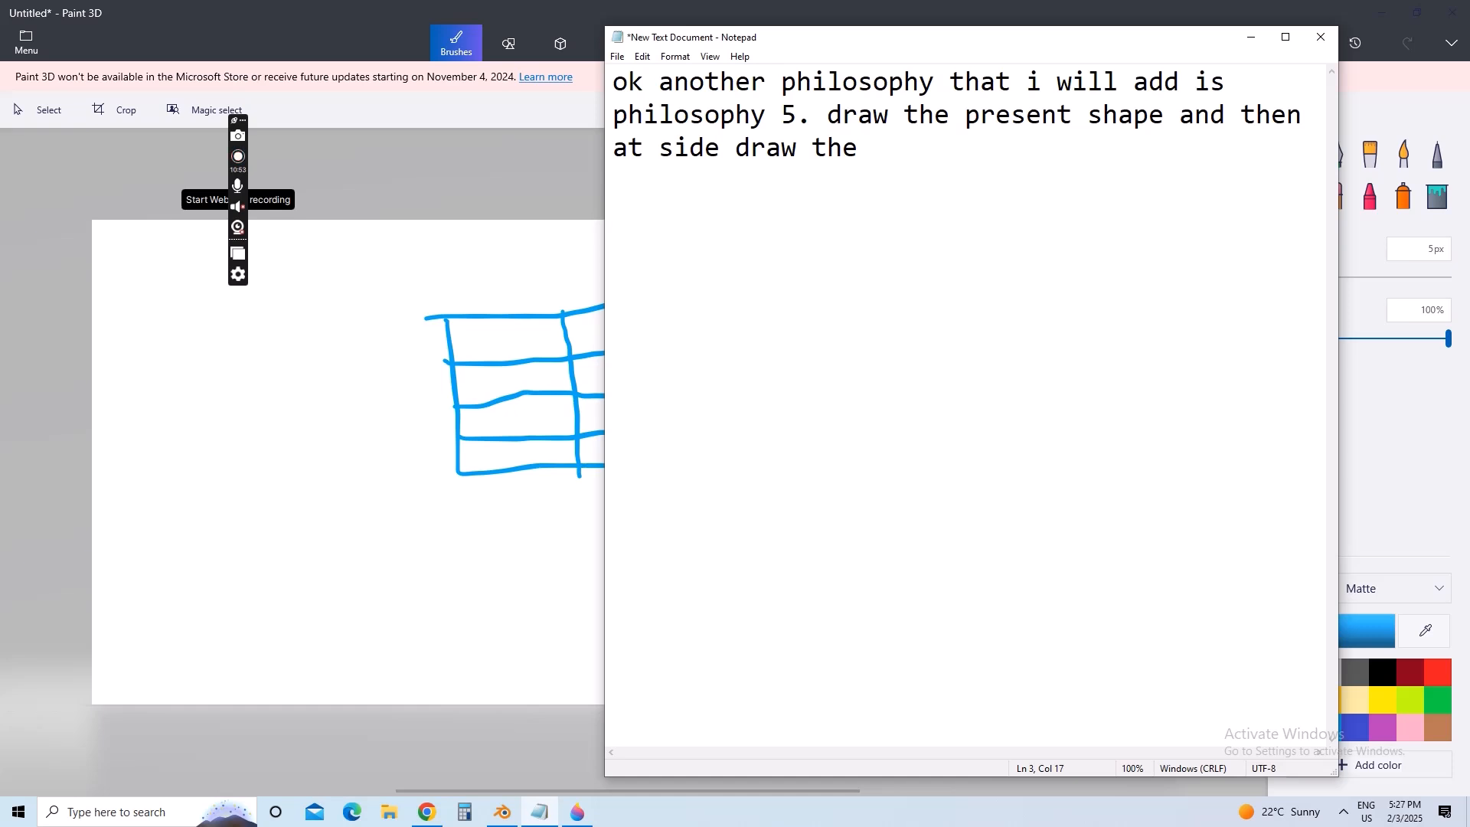
pyautogui.write(' wanted shape')
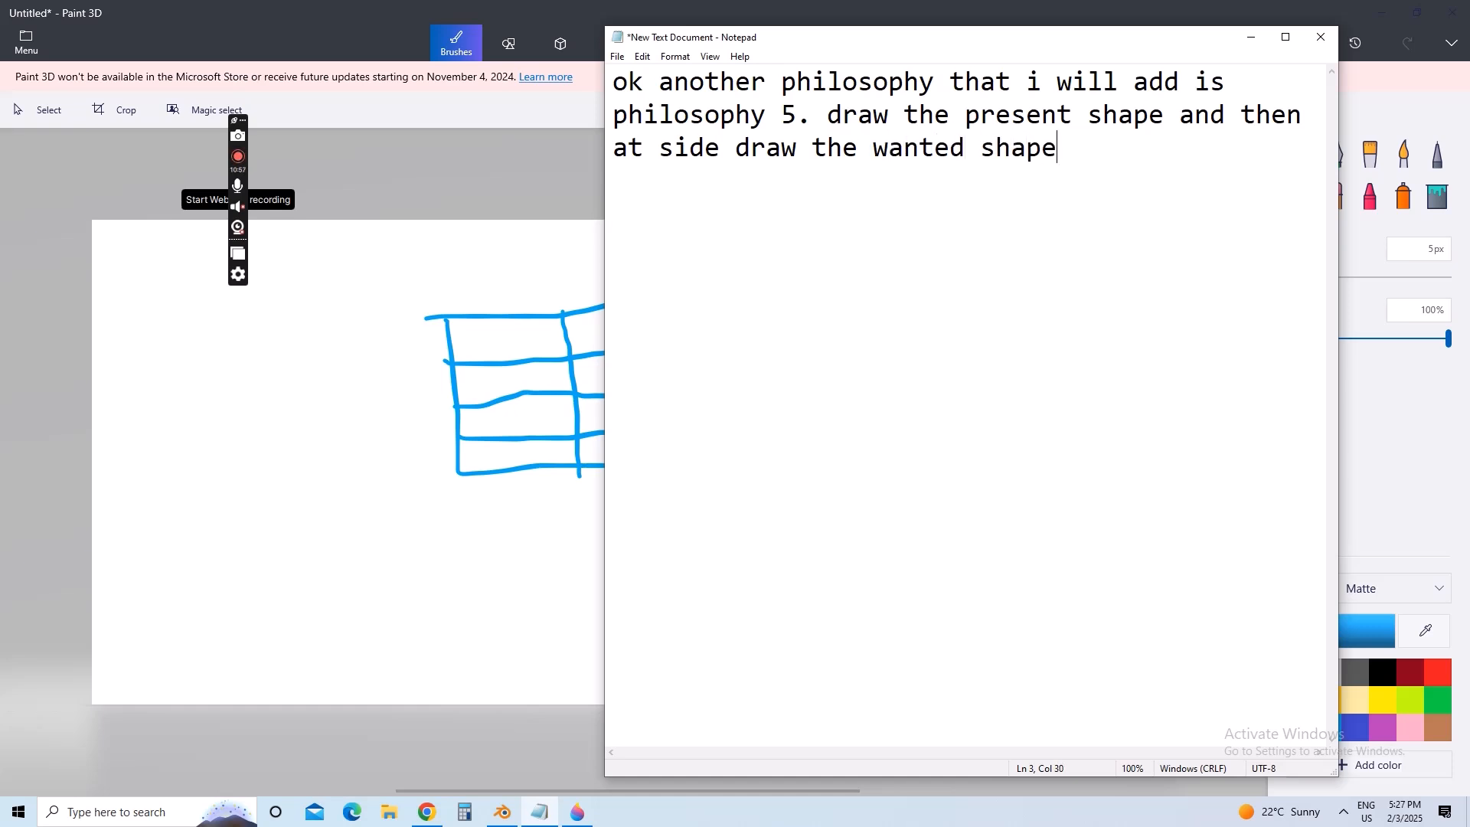
pyautogui.write(' and compare th')
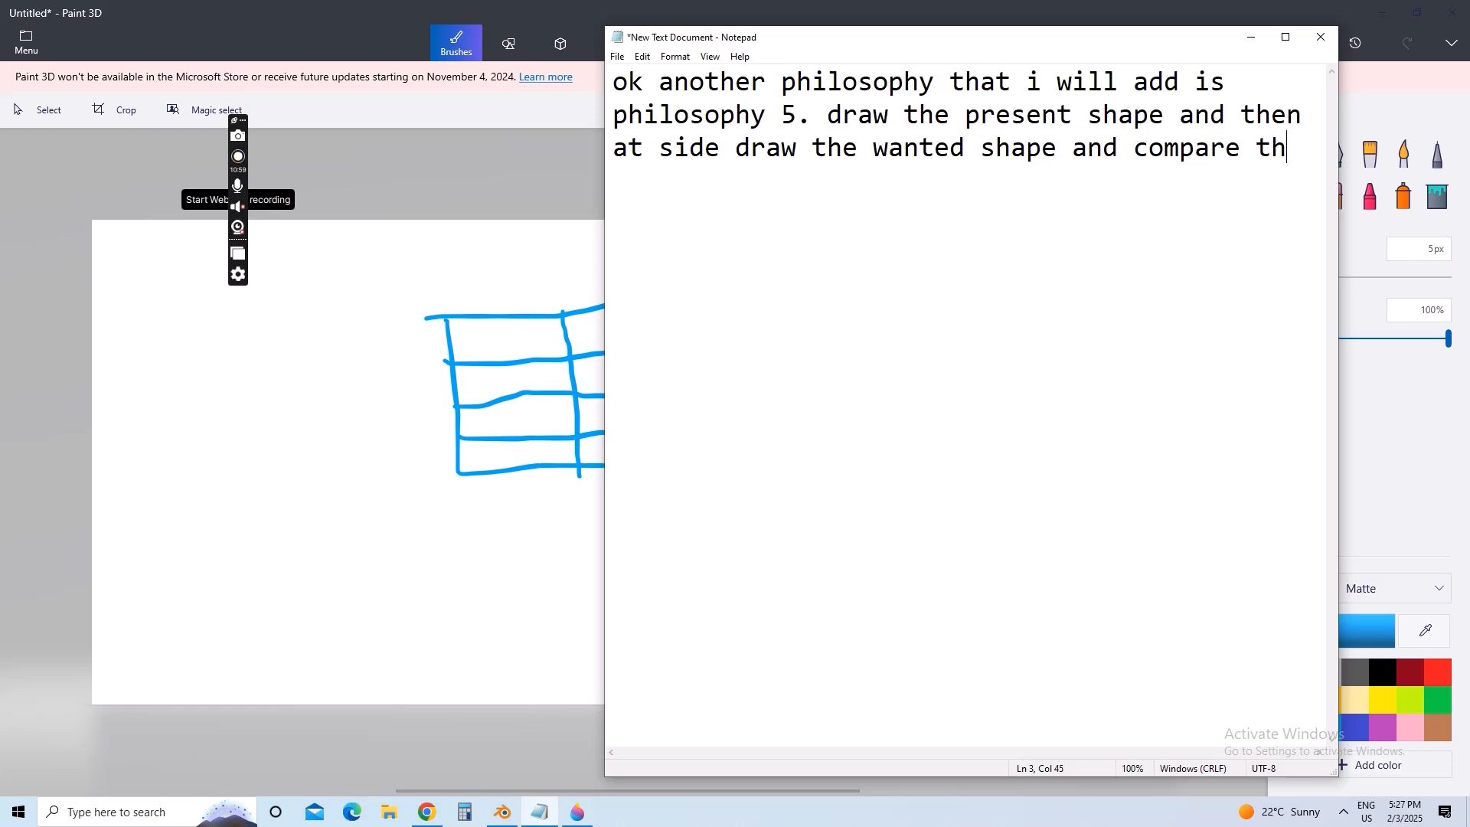
pyautogui.write('em both')
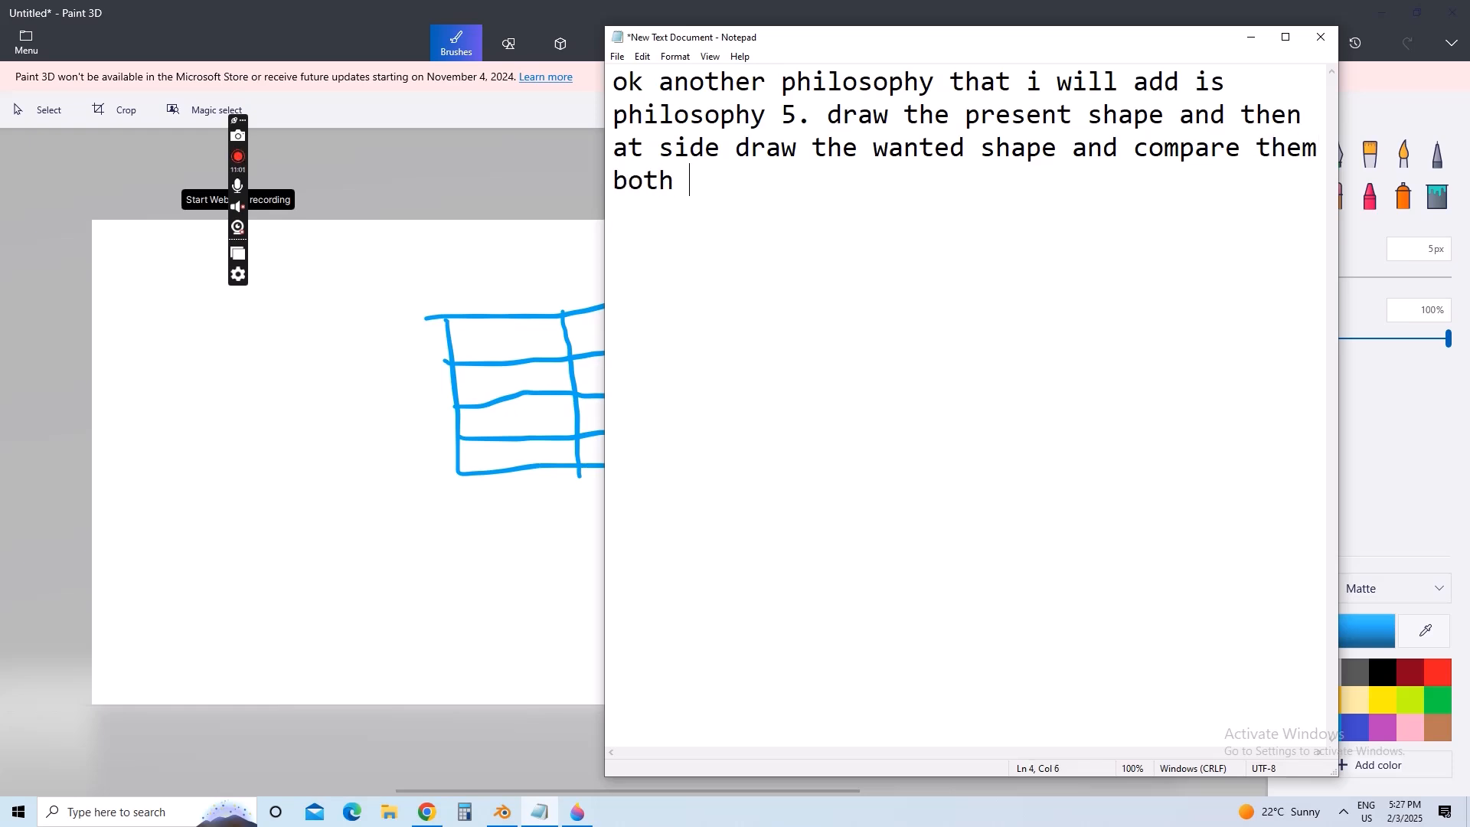
# - Add "look at the differences and then make mental plan of how to change the present" to the note
pyautogui.write(' look at the')
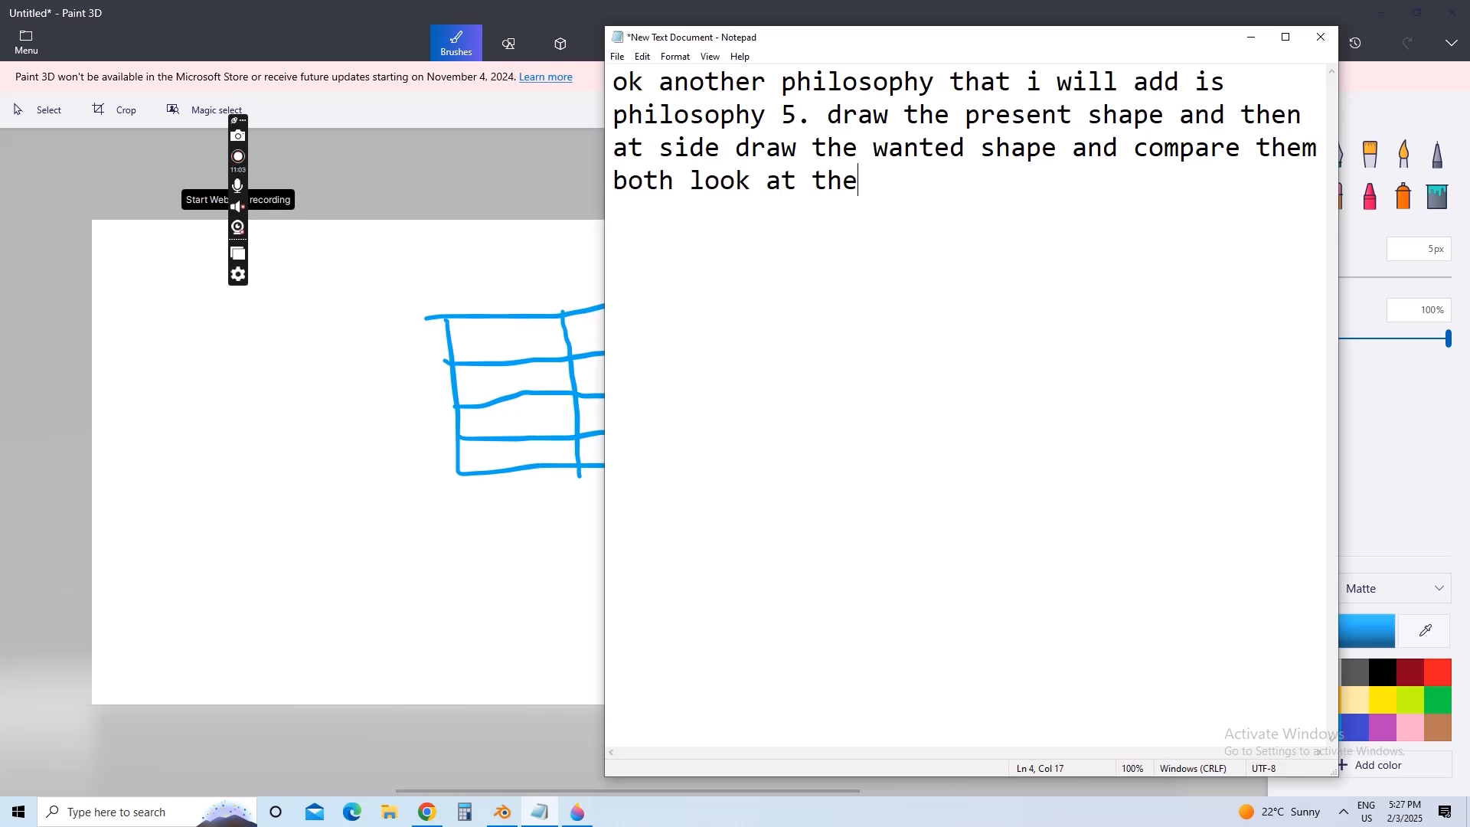
pyautogui.write(' differences')
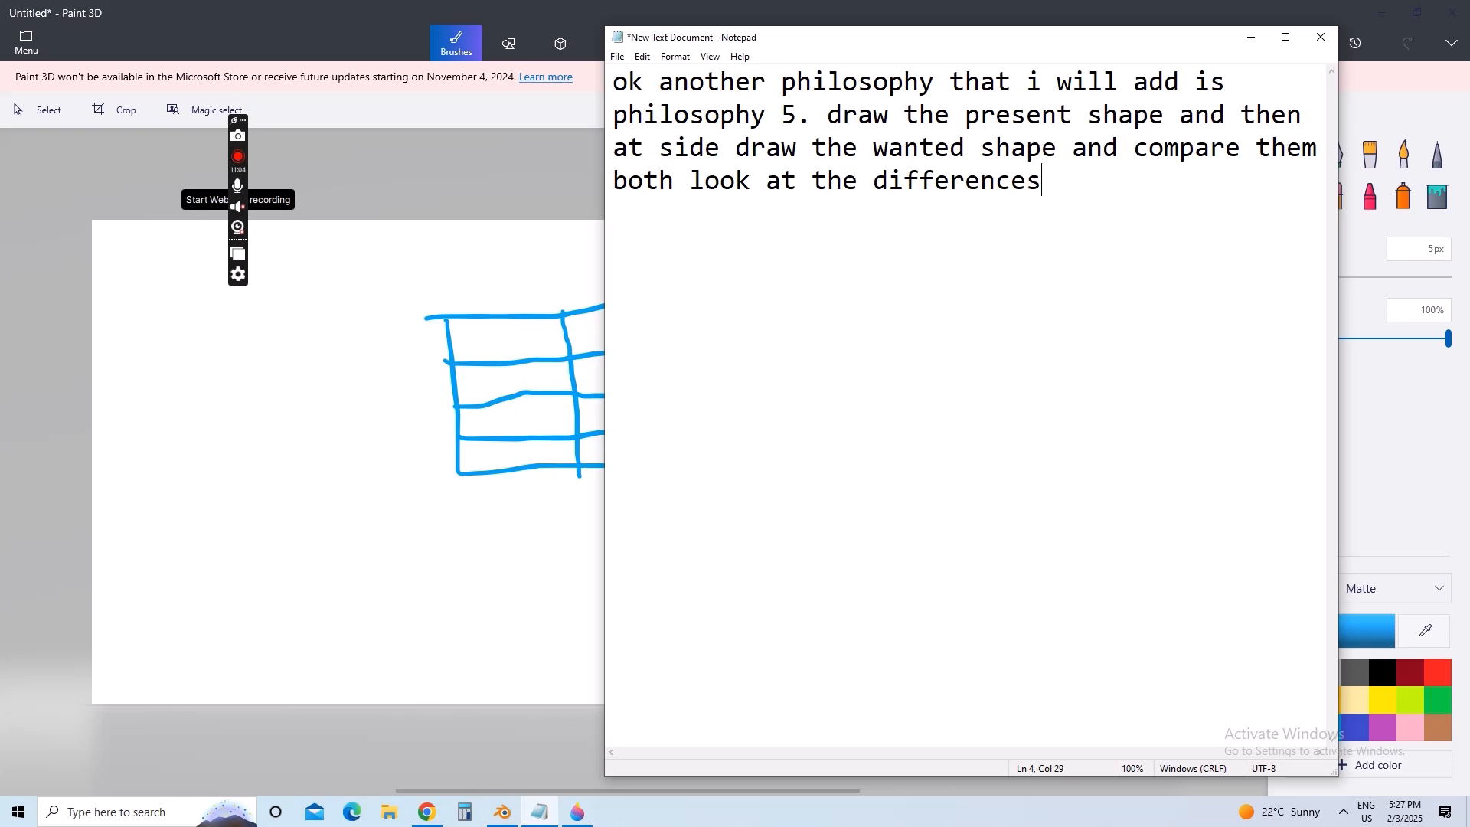
pyautogui.write(' and then')
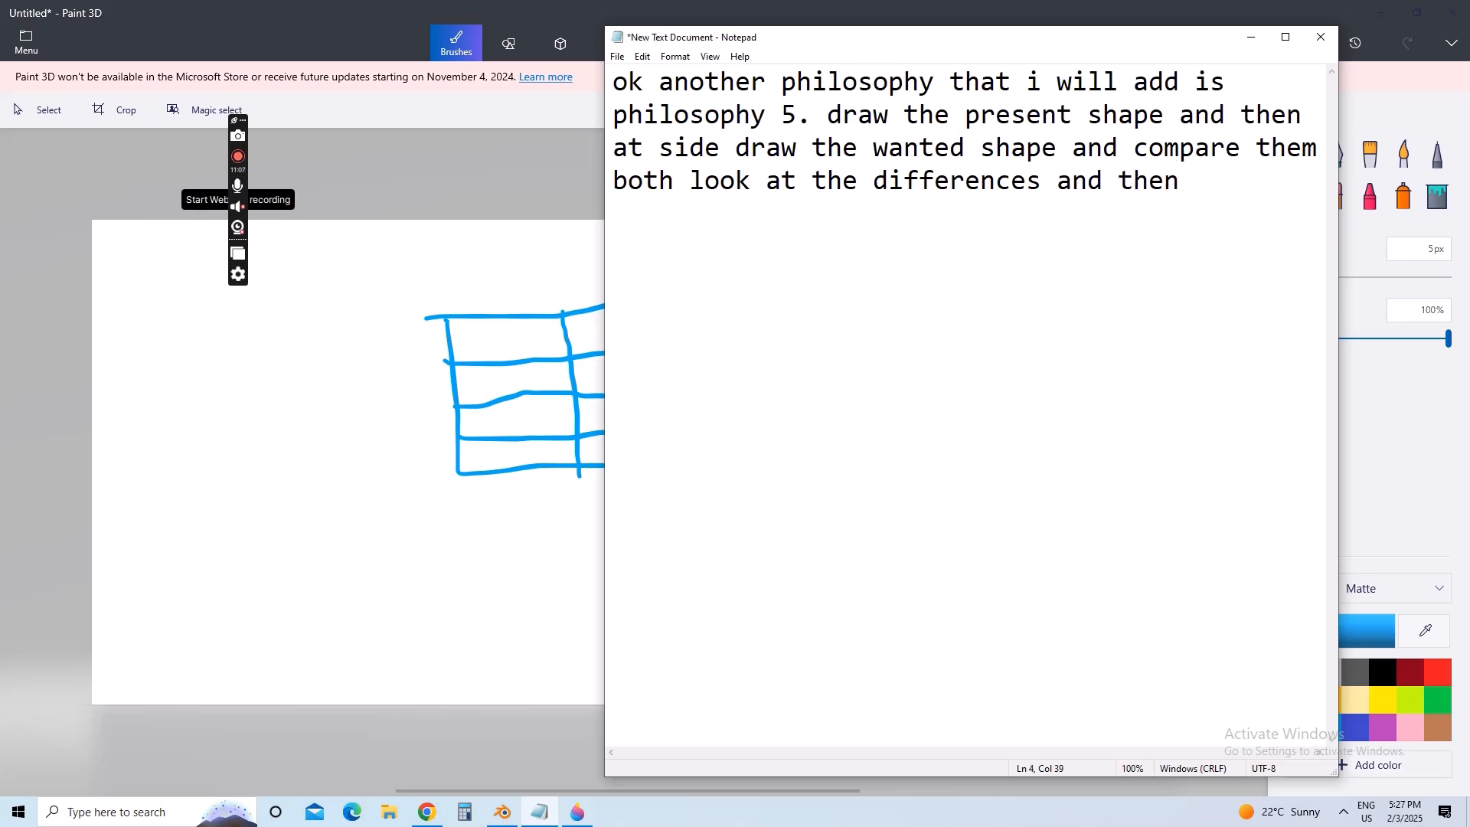
pyautogui.write(' make mental')
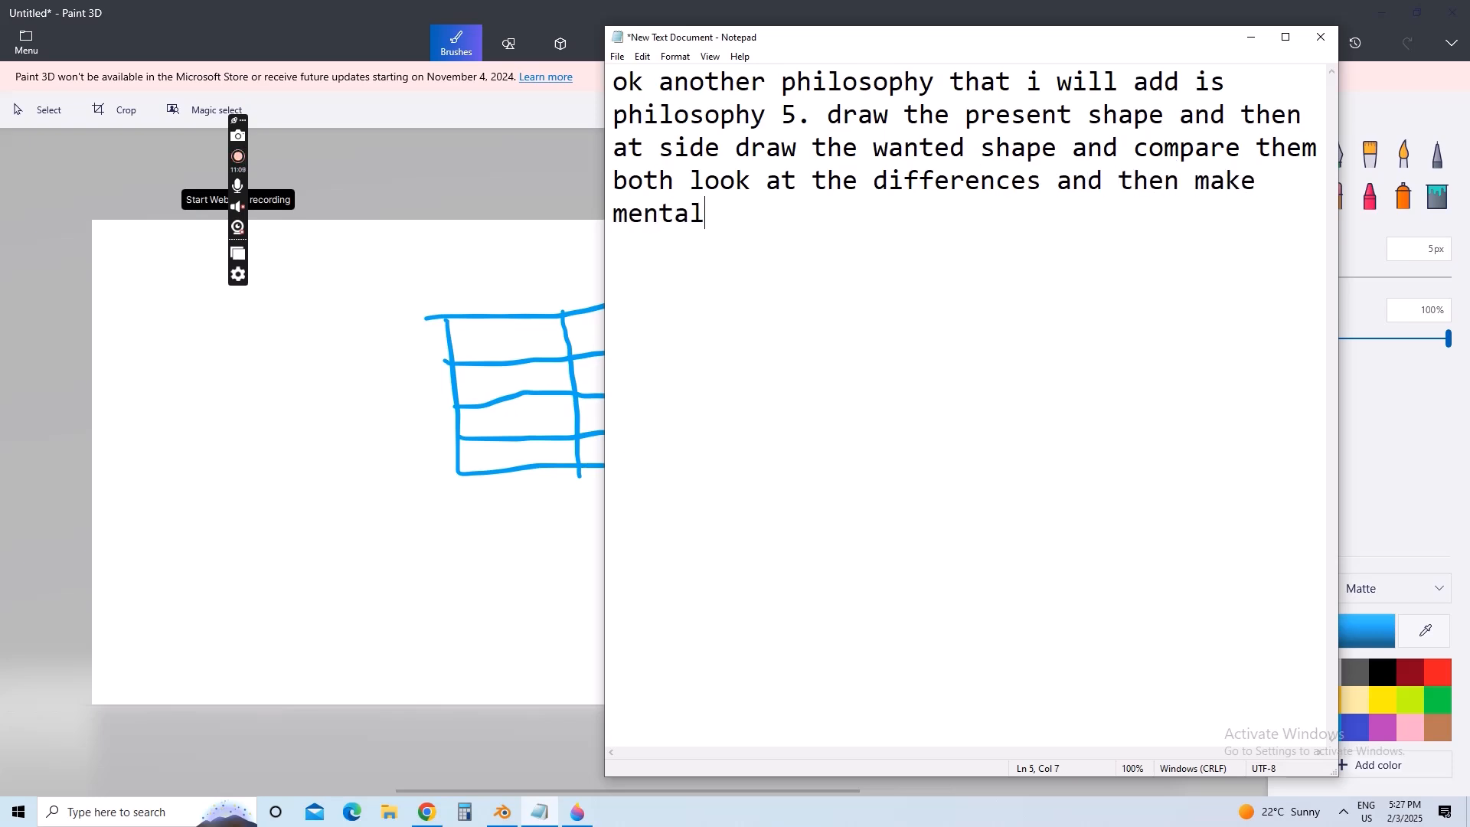
pyautogui.write(' plan of how to ')
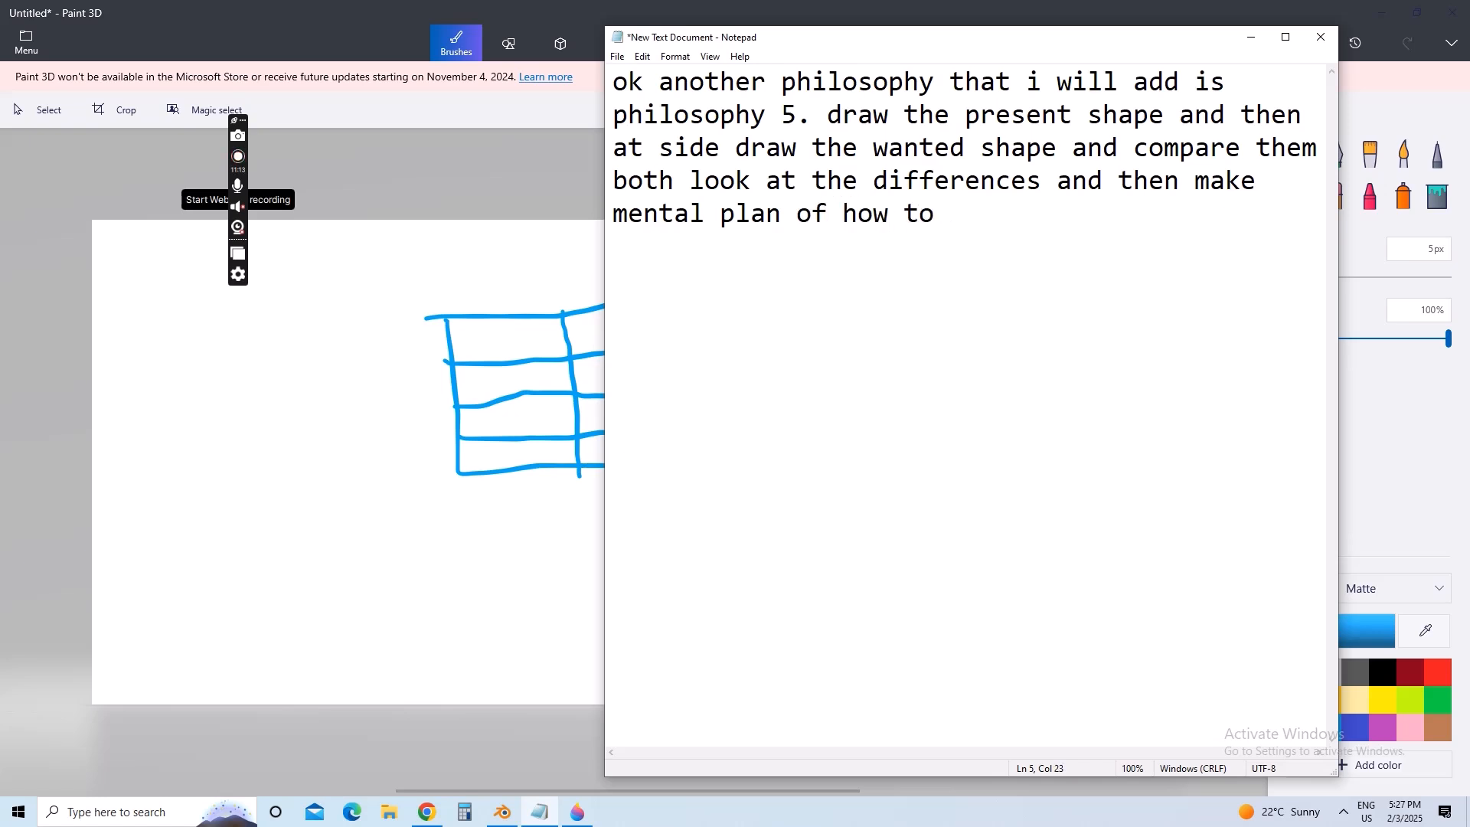
pyautogui.write('change the present ')
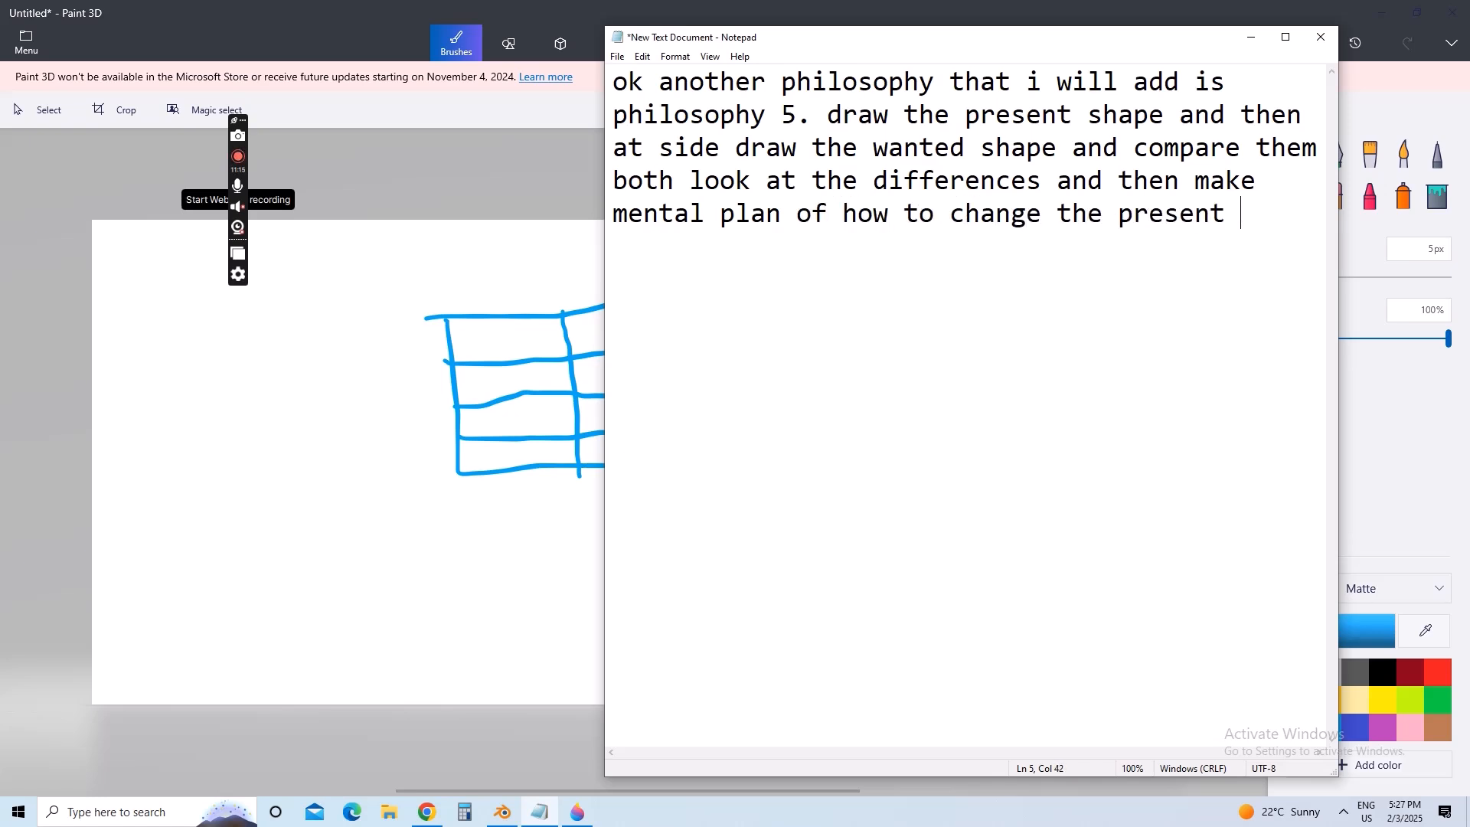
# - Finish the note's sentence with "shape to wanted shape like i will show you", starting a new line after "shape"
pyautogui.write('to ')
pyautogui.write('make the')
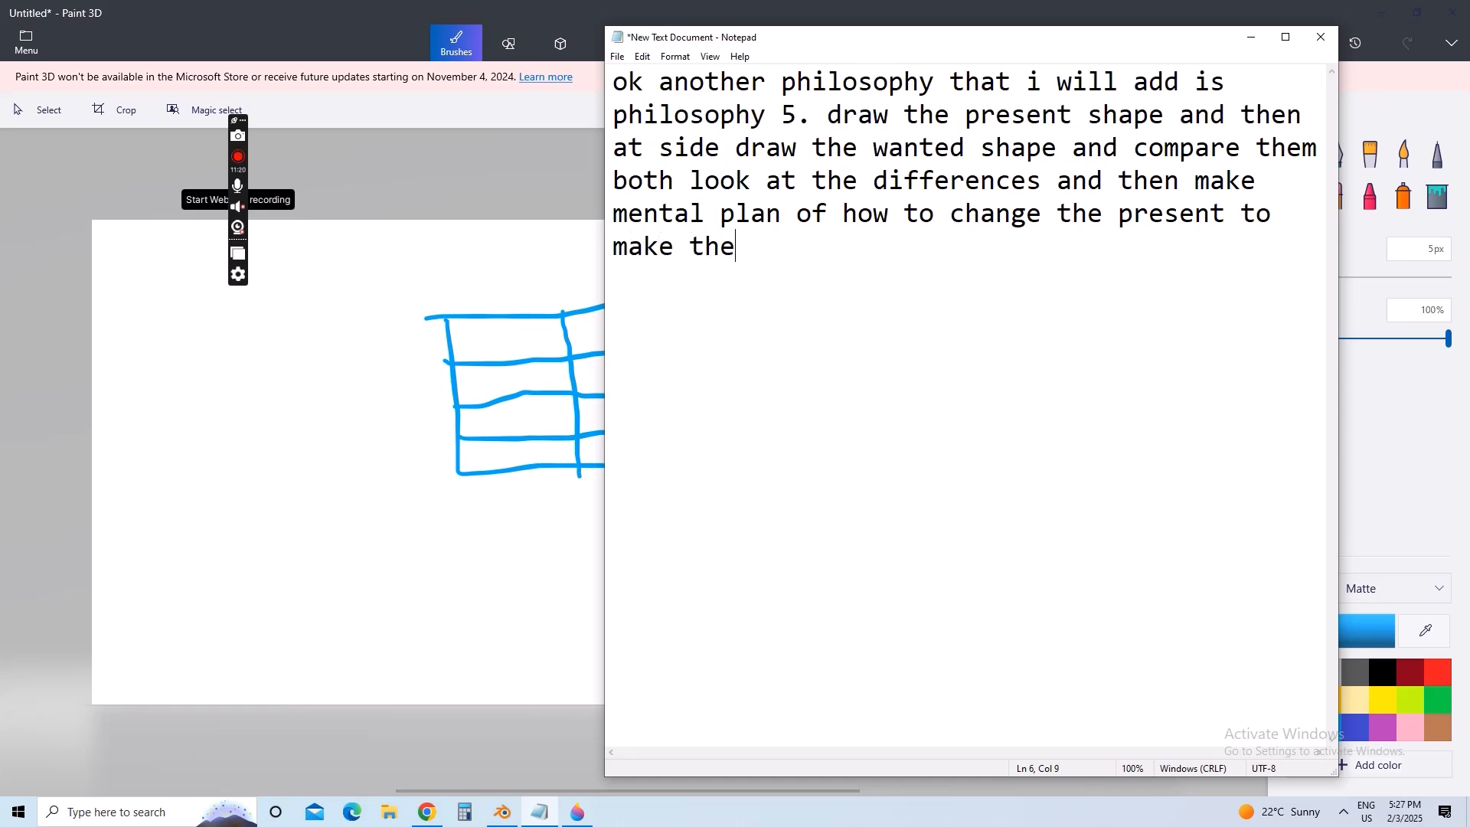
pyautogui.press('BackSpace')
pyautogui.press('BackSpace')
pyautogui.press('BackSpace')
pyautogui.press('BackSpace')
pyautogui.press('BackSpace')
pyautogui.press('BackSpace')
pyautogui.press('BackSpace')
pyautogui.press('BackSpace')
pyautogui.press('BackSpace')
pyautogui.press('BackSpace')
pyautogui.press('BackSpace')
pyautogui.press('BackSpace')
pyautogui.write('shape')
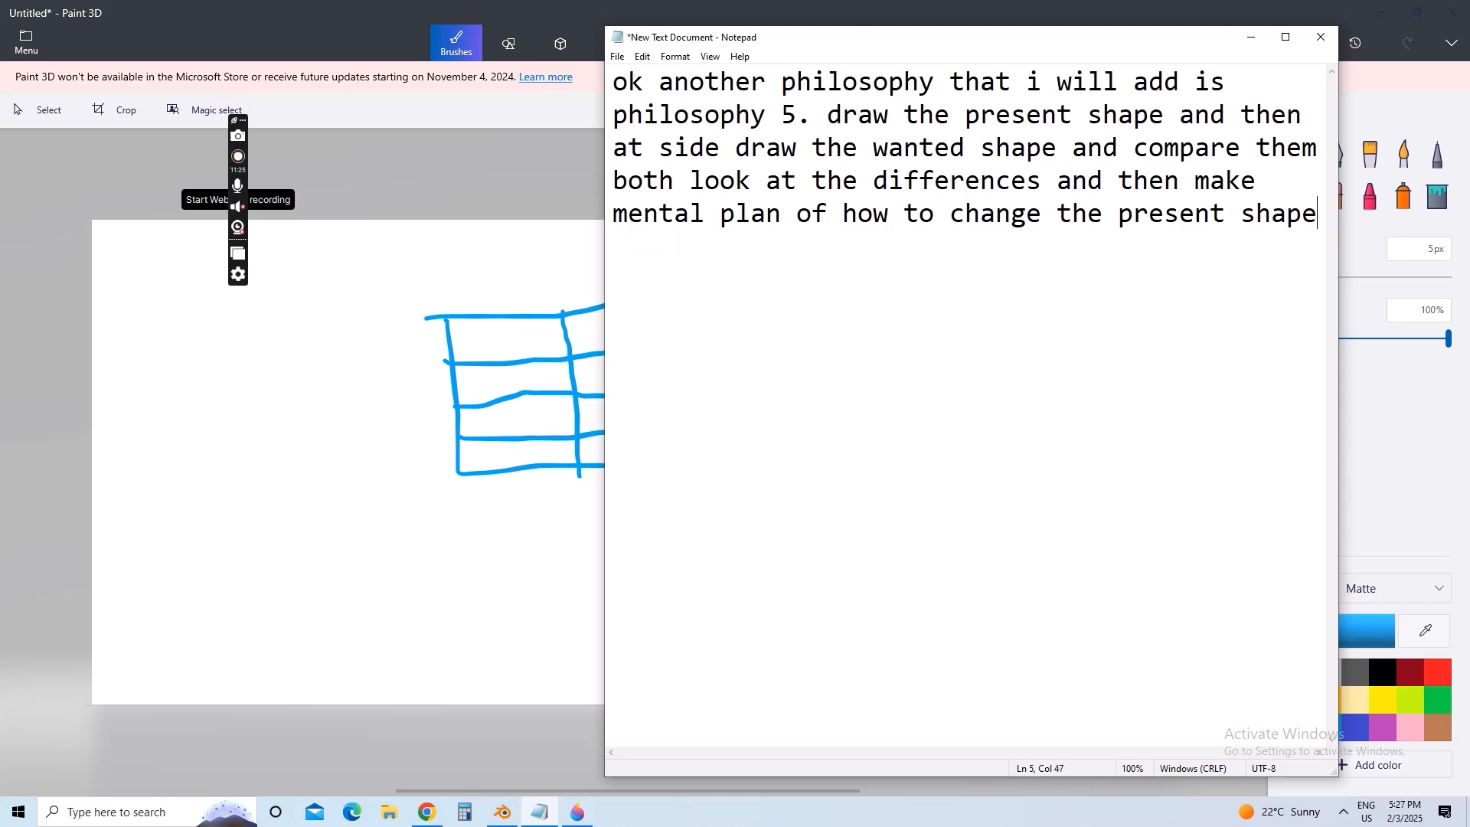
pyautogui.press('Return')
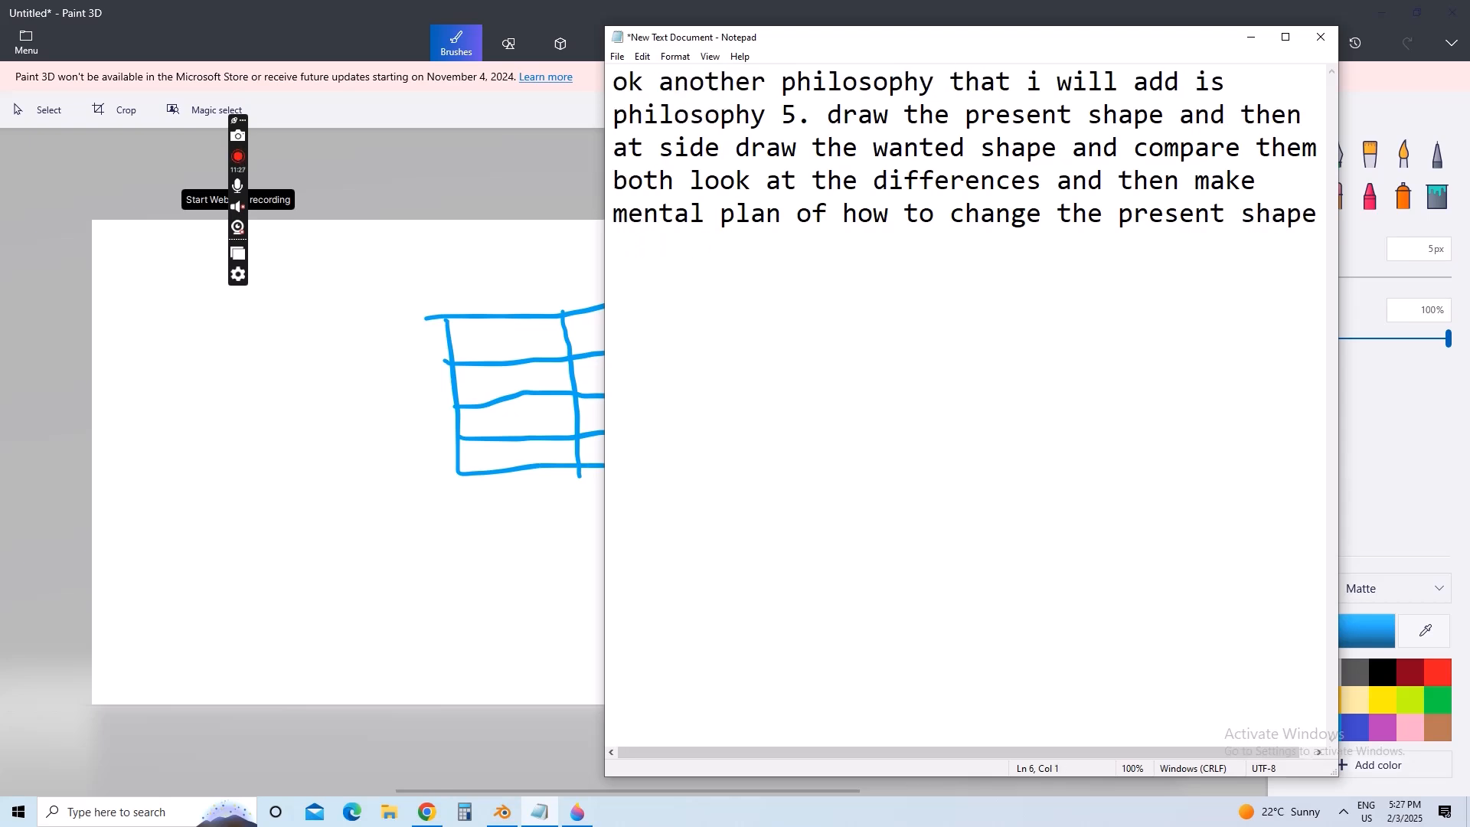
pyautogui.write('to wante')
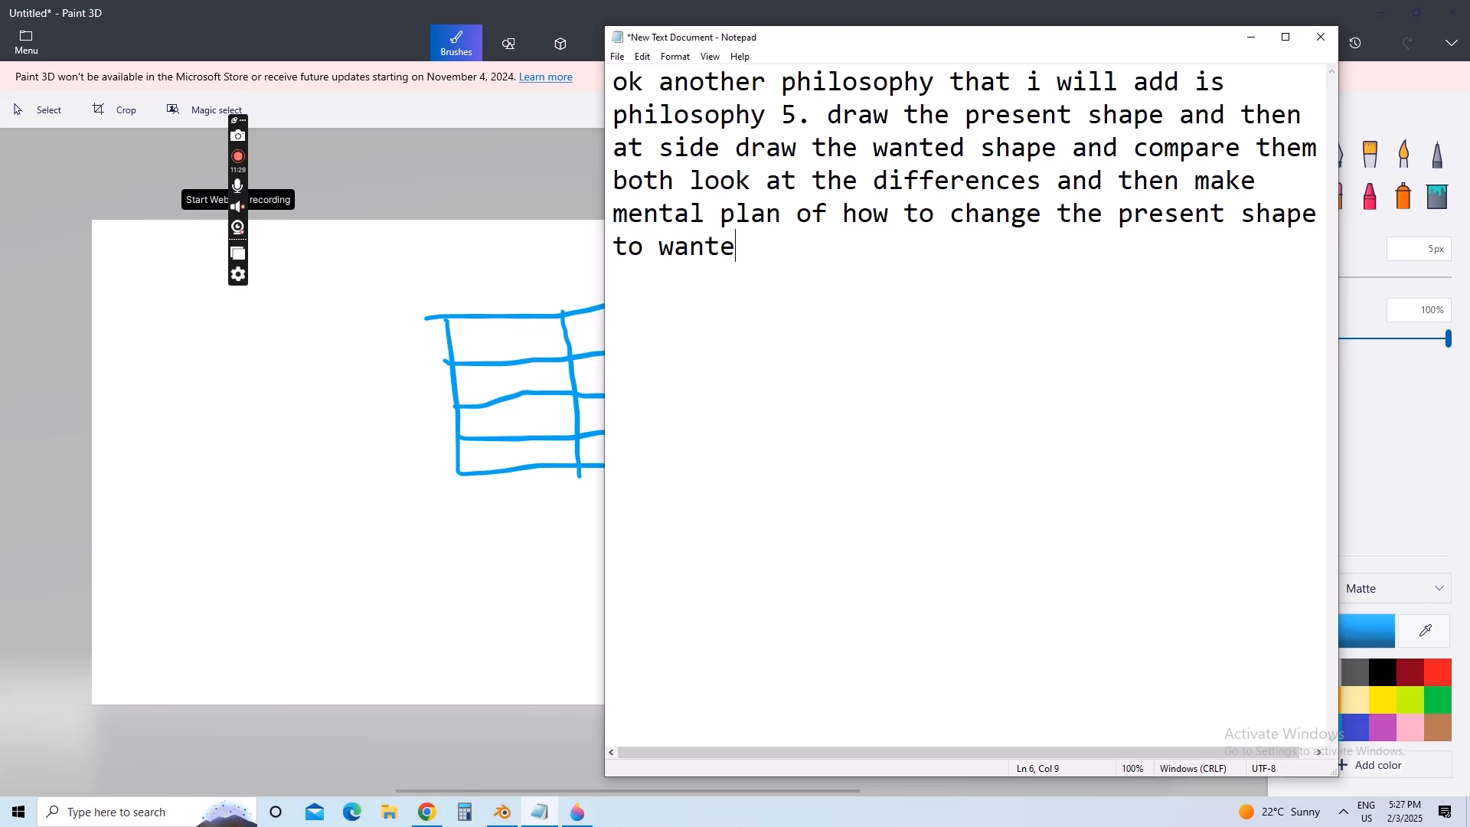
pyautogui.write('d hshape')
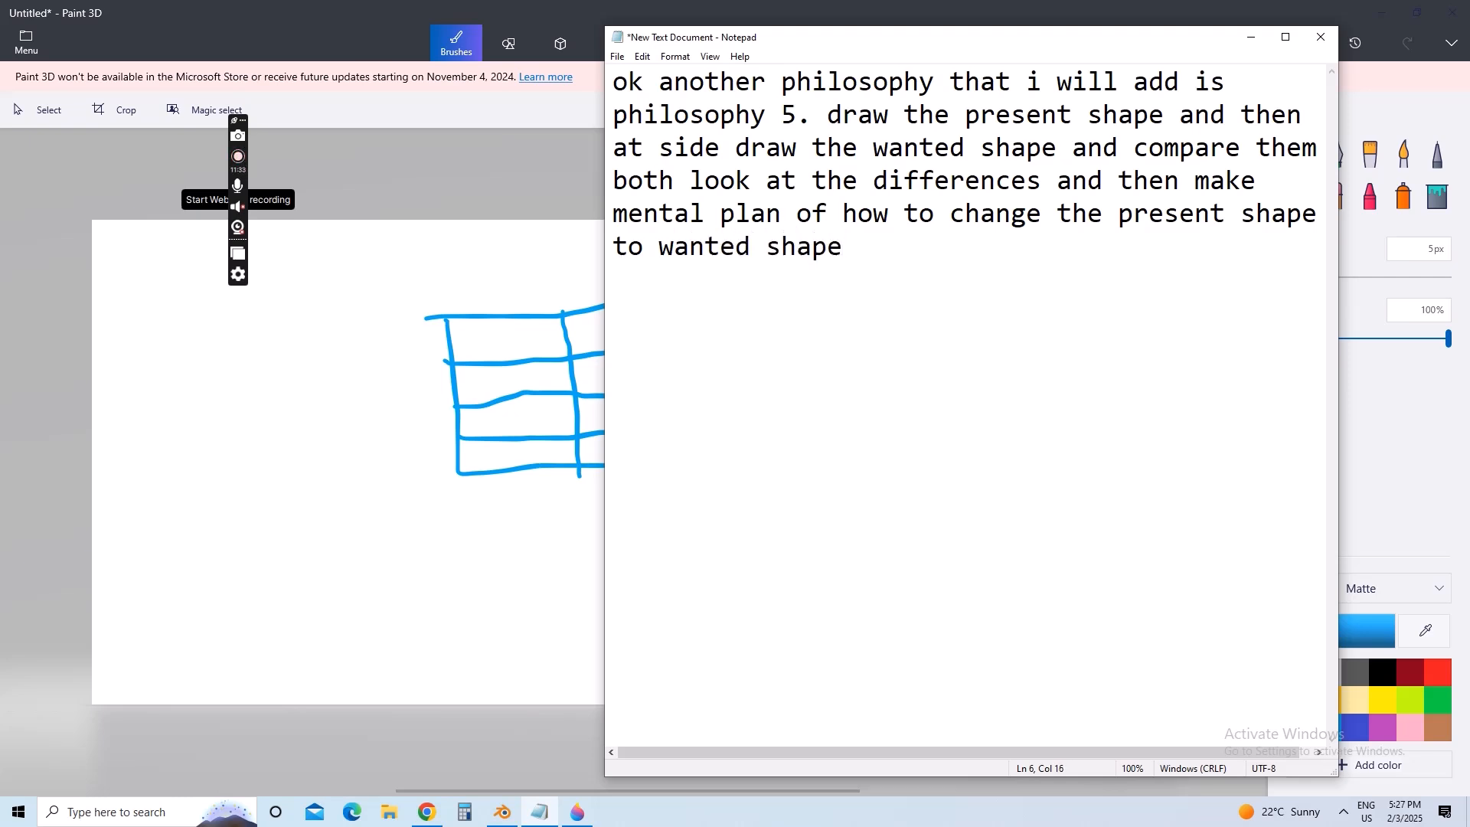
pyautogui.write(' like i will show')
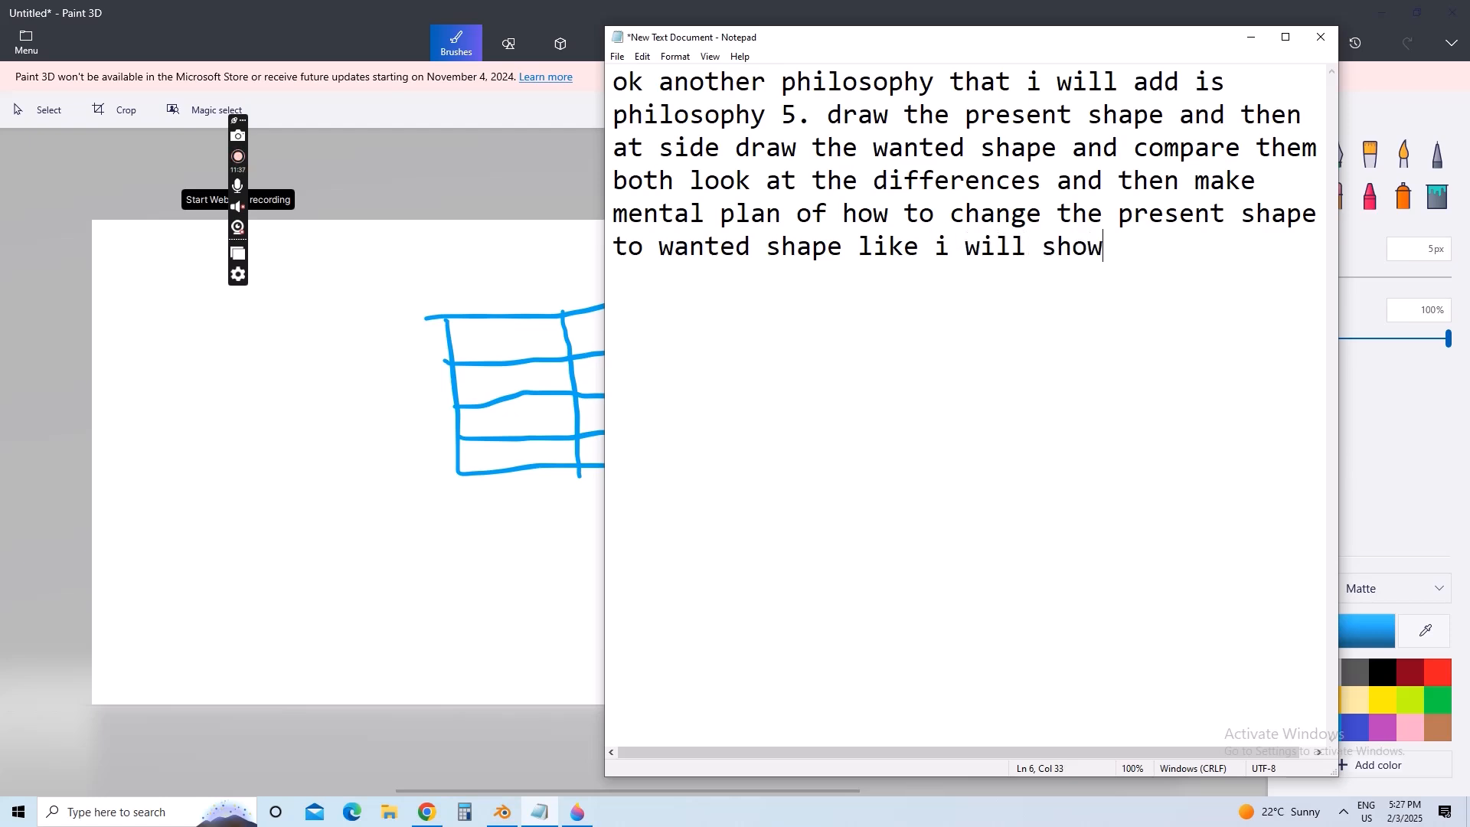
pyautogui.write(' you')
# - Replace the whole note with "this is the present shape i will draw exactly same like it"
pyautogui.moveTo(1166, 247); pyautogui.dragTo(610, 87)
pyautogui.press('Delete')
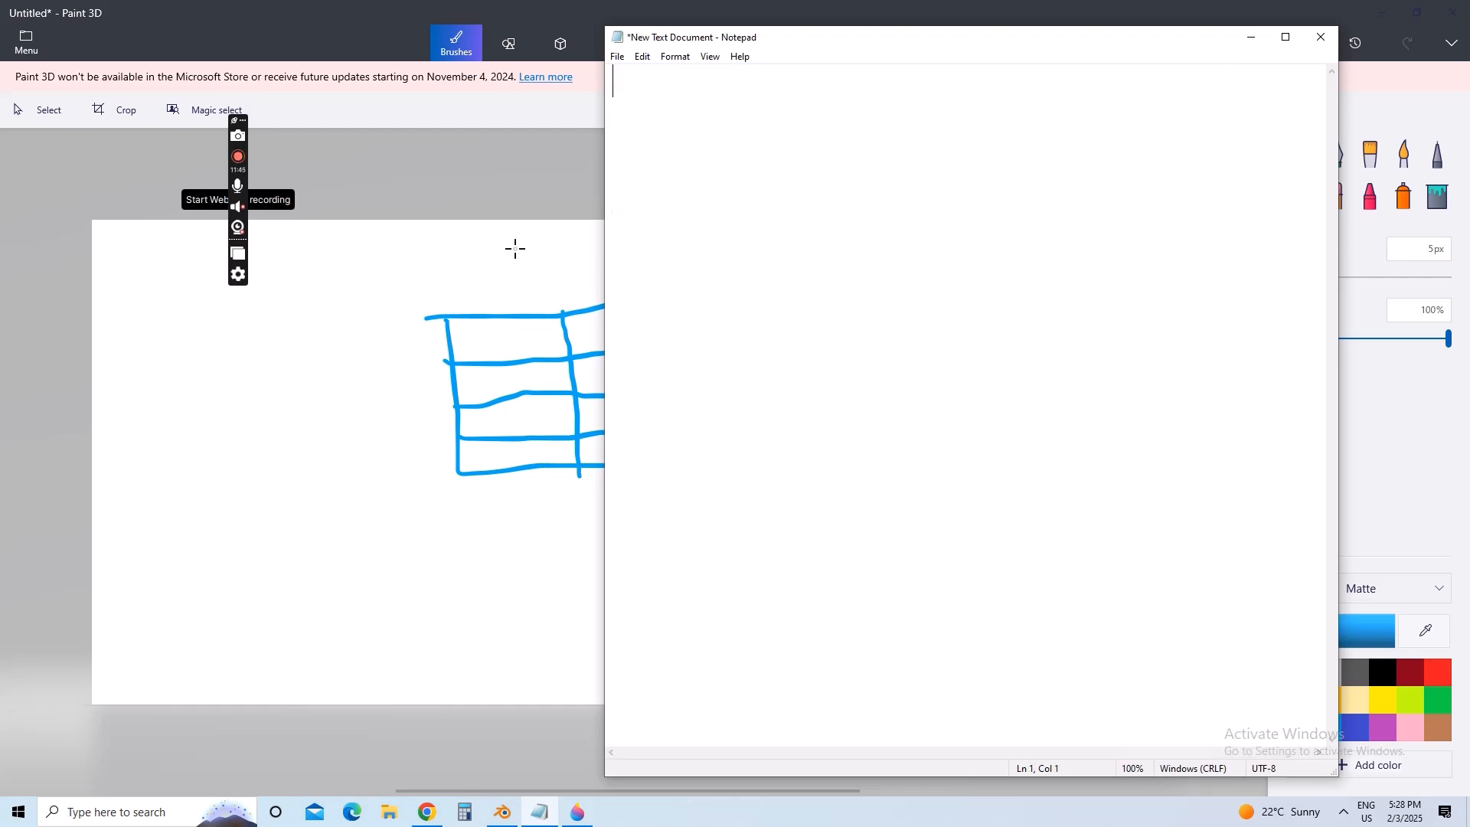
pyautogui.write('this is the present shape')
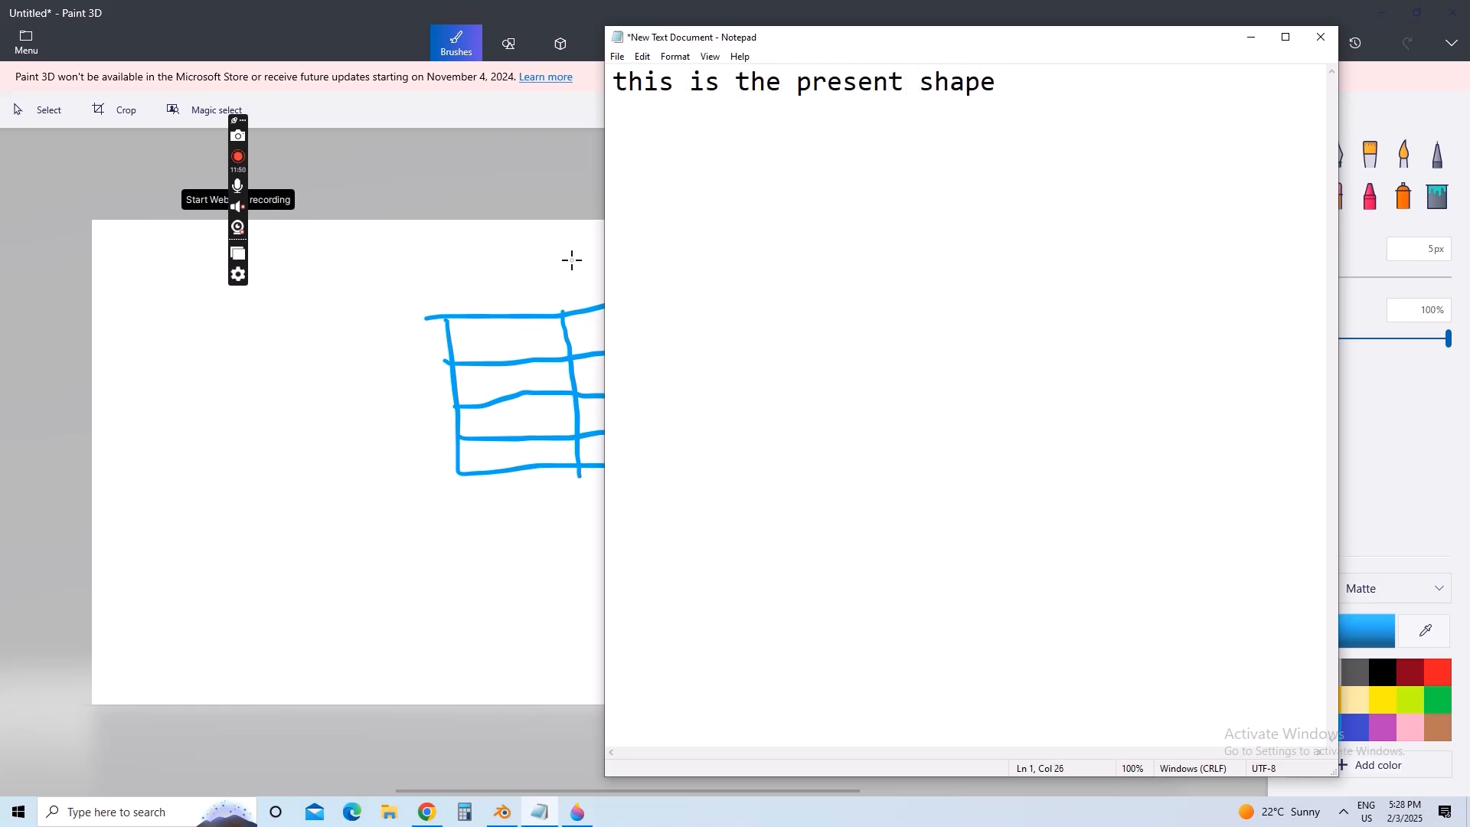
pyautogui.write(' i will dra')
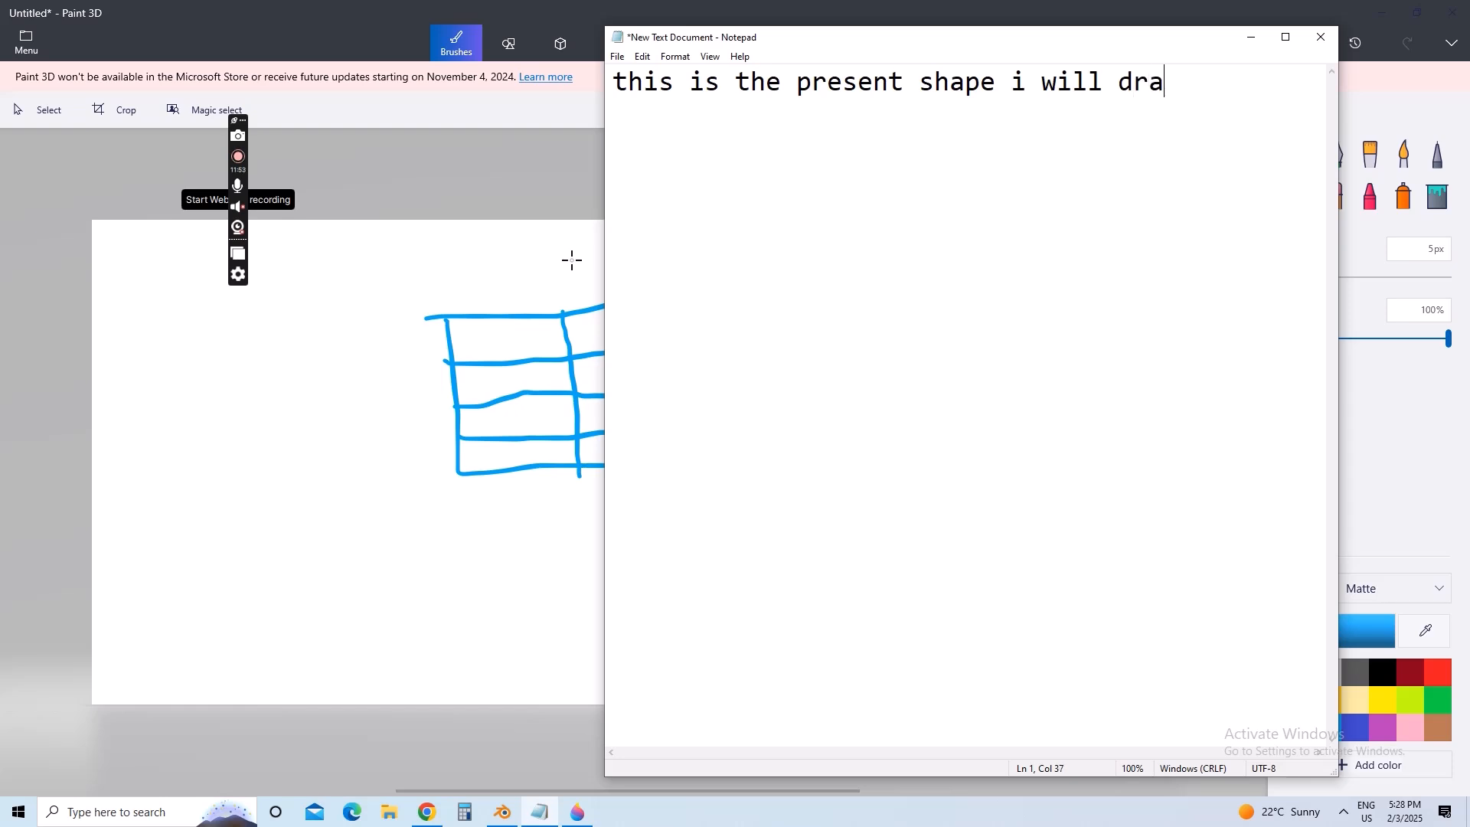
pyautogui.write('w exactly')
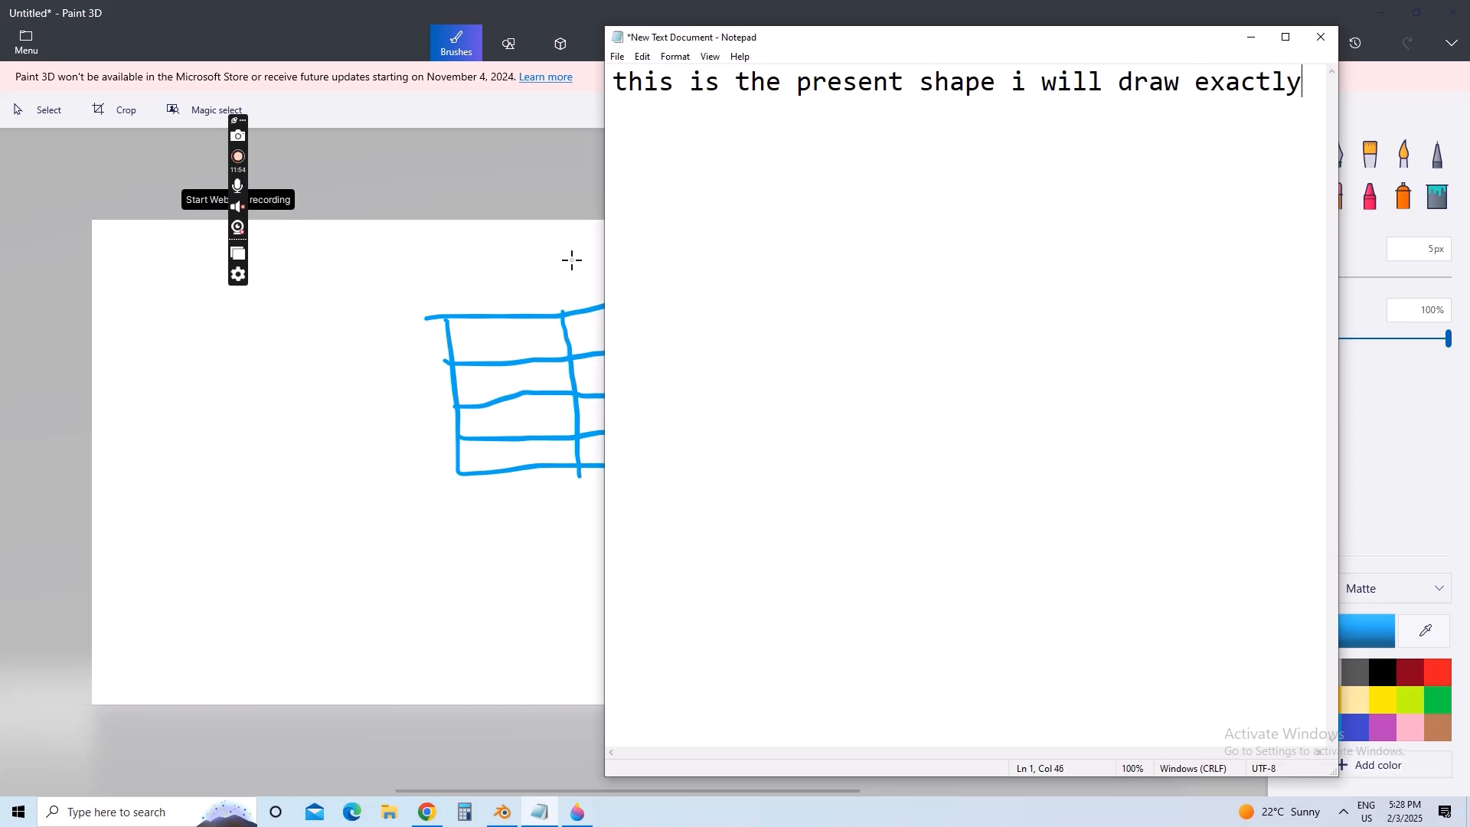
pyautogui.write('smae')
pyautogui.press('BackSpace')
pyautogui.press('BackSpace')
pyautogui.press('BackSpace')
pyautogui.write('ame like it')
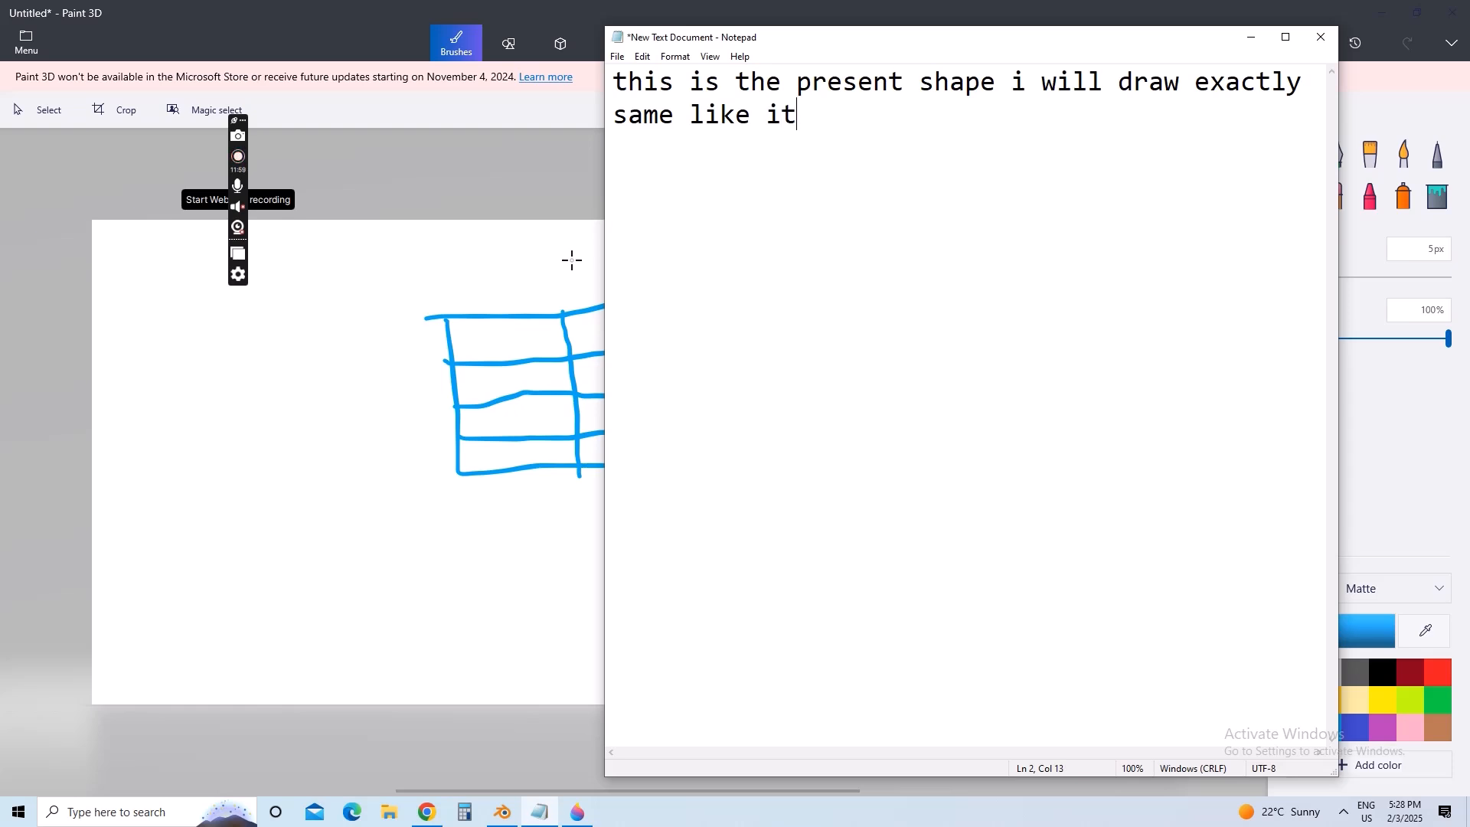
# - Complete the note with "is in software exact points lines faces"
pyautogui.write(' is in software')
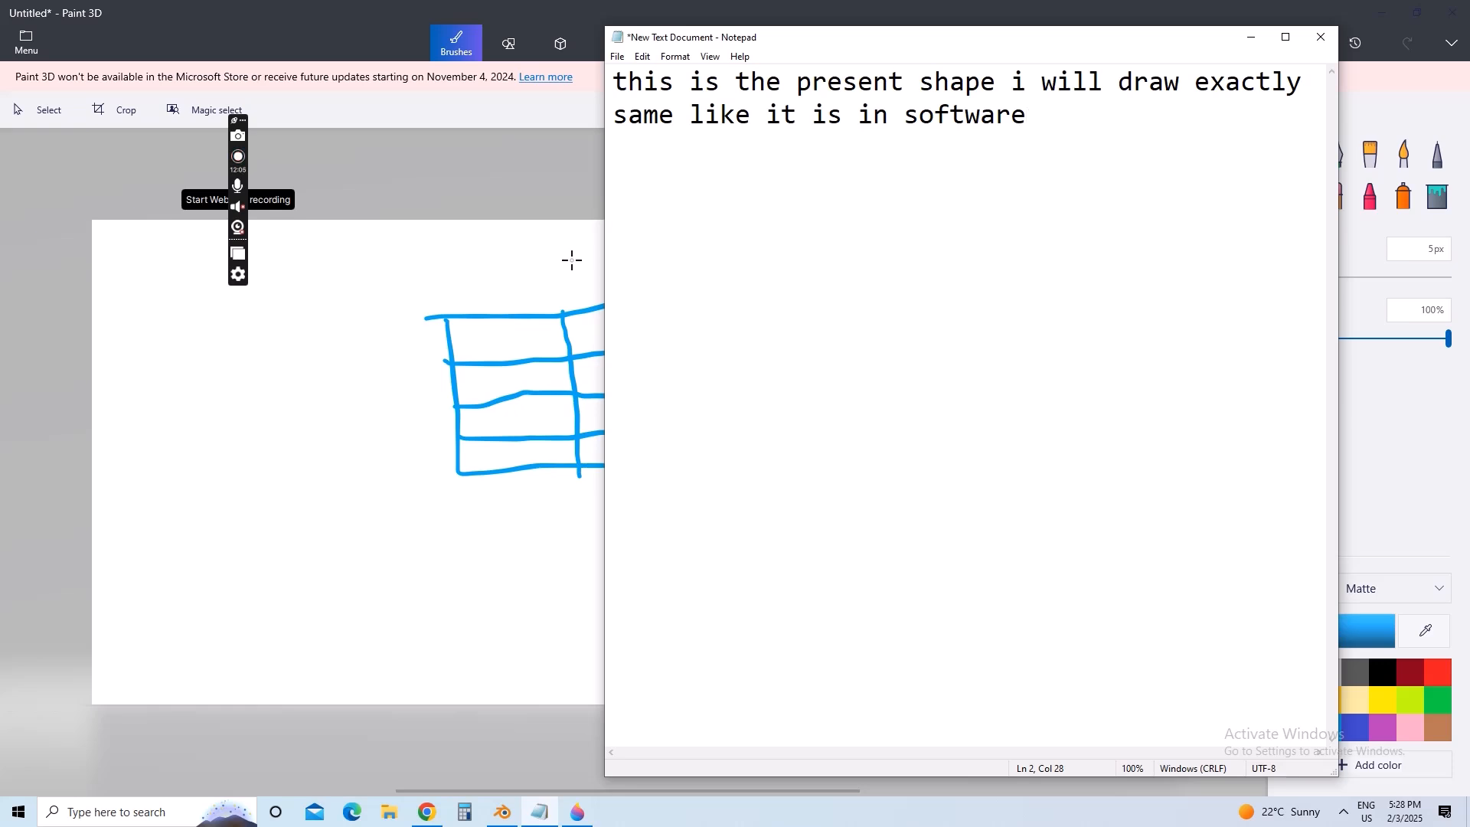
pyautogui.write(' exact ppo')
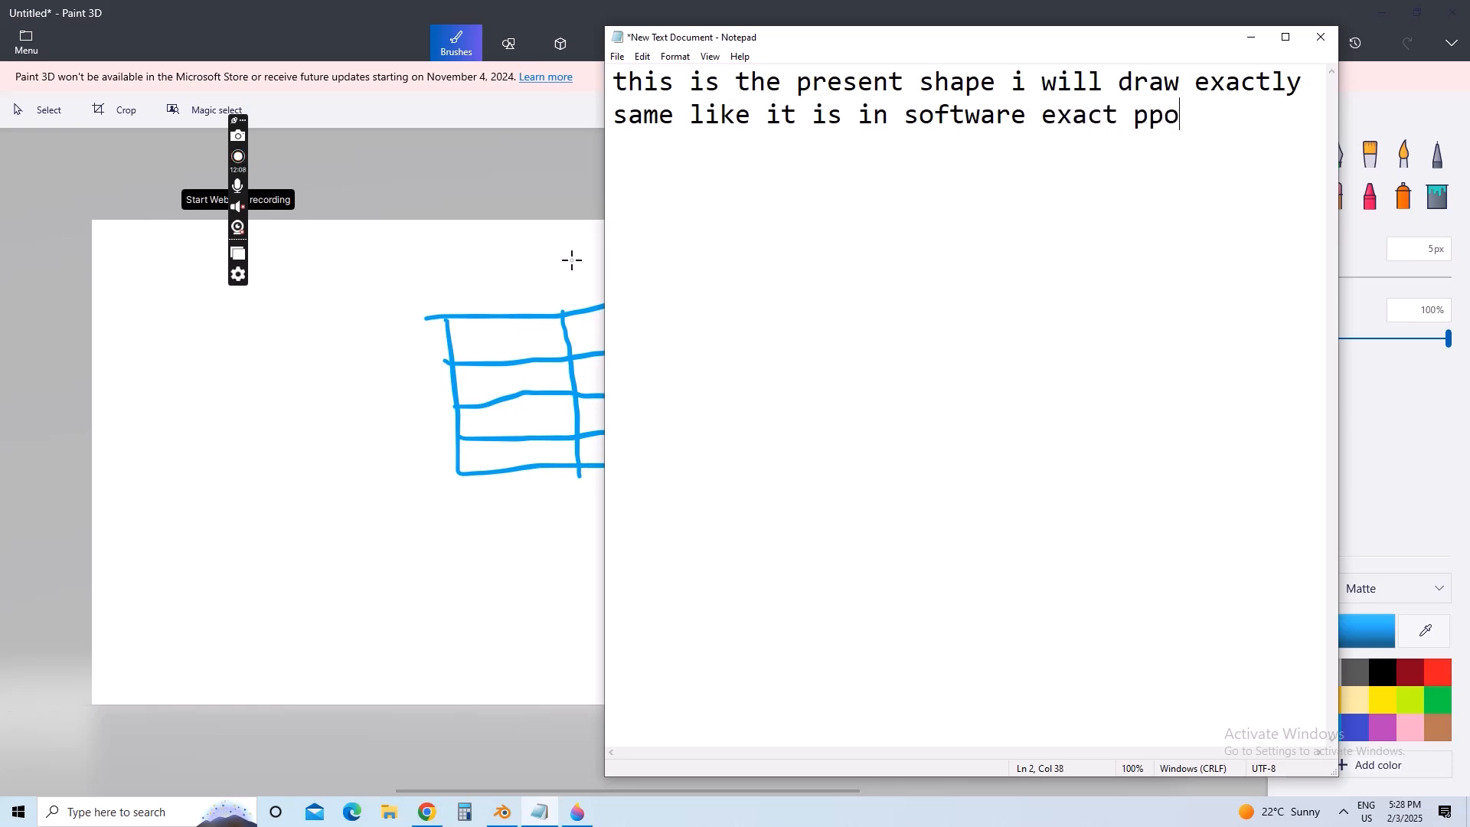
pyautogui.press('BackSpace')
pyautogui.press('BackSpace')
pyautogui.write('oints lines faces')
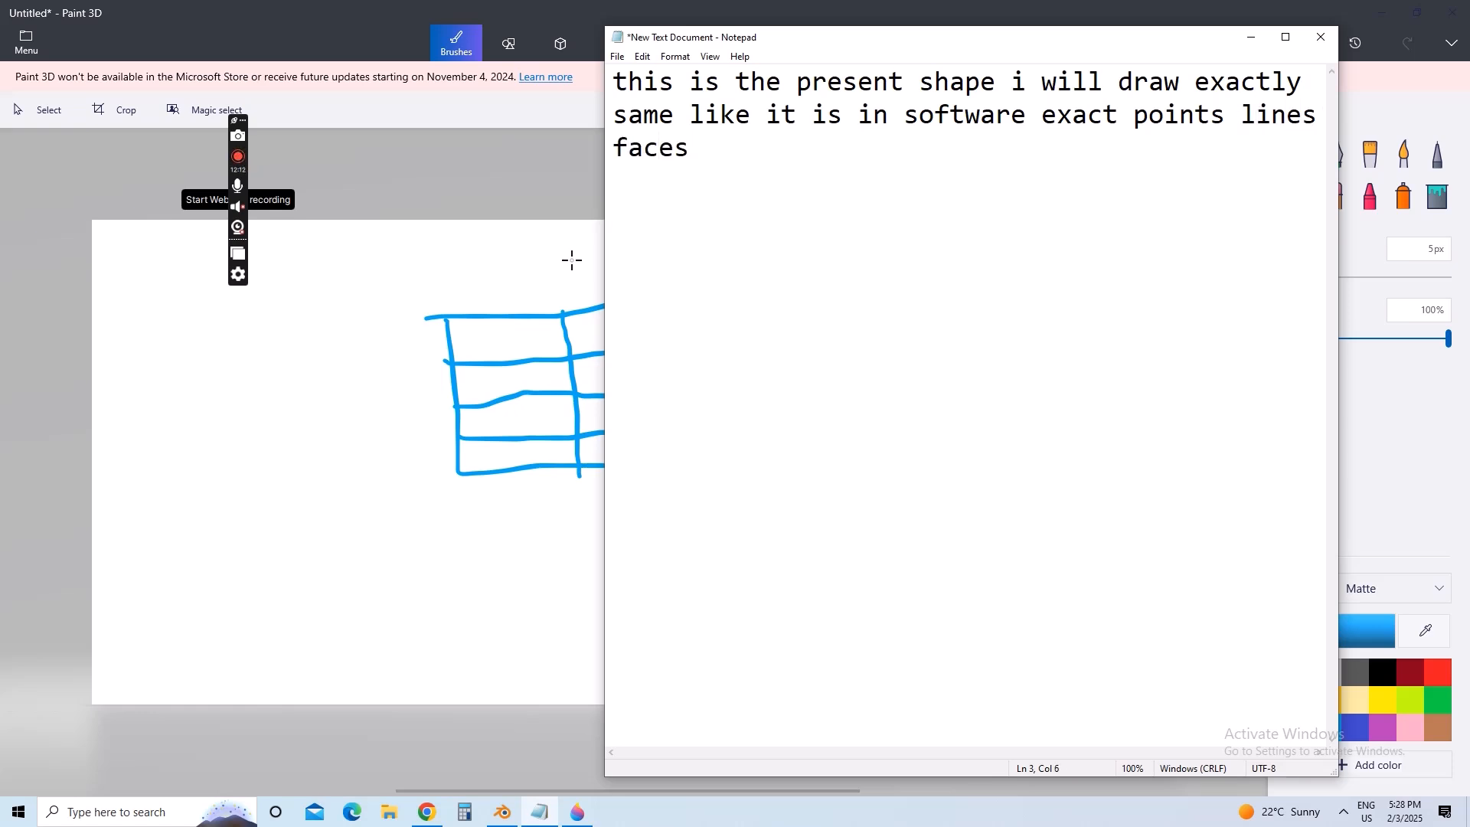
# - Continue the note with "then at side i will draw the wanted shape", putting "shape" on a new line
pyautogui.write(' then at side ')
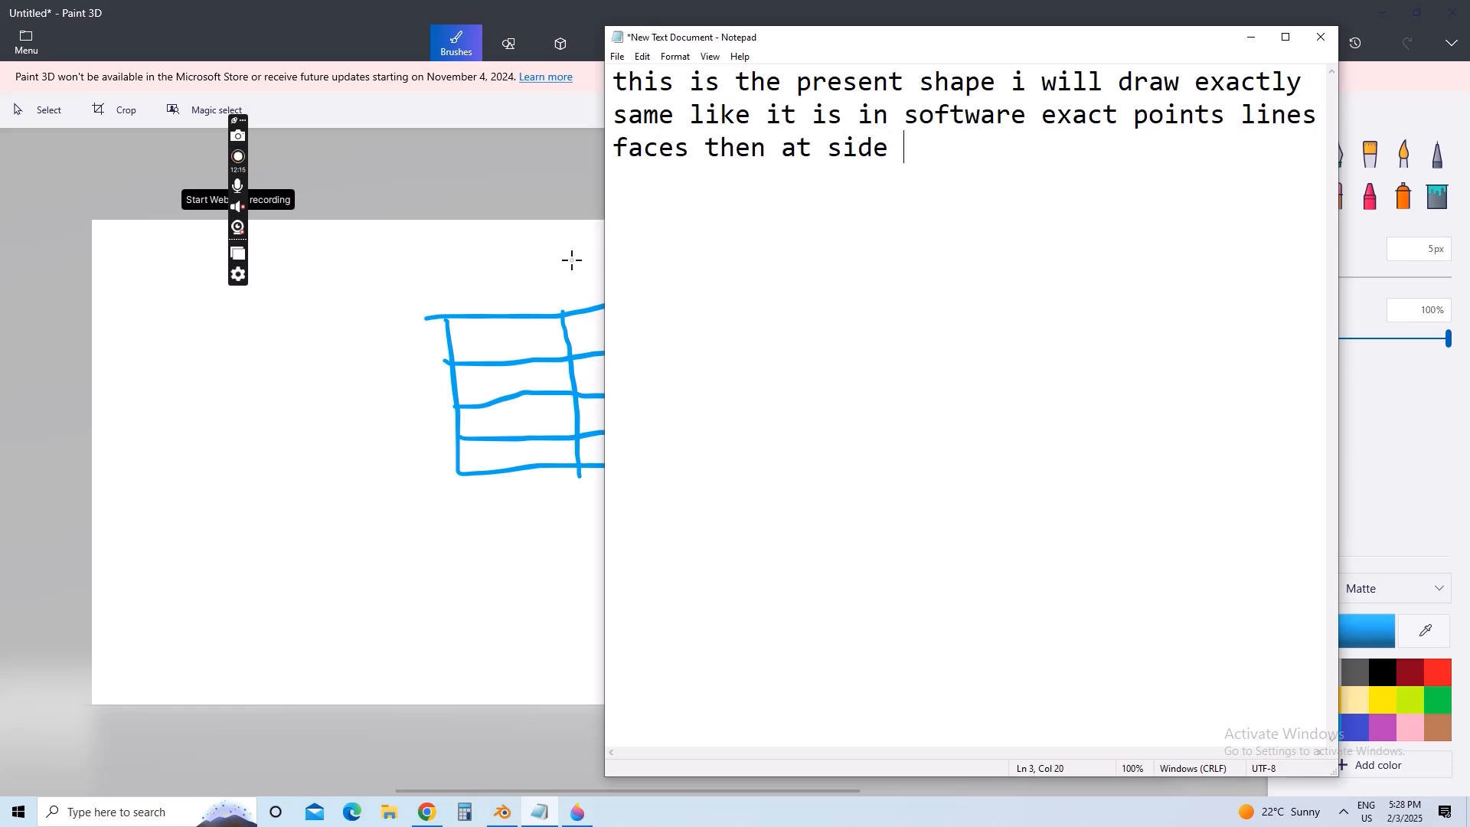
pyautogui.write('i will draw t')
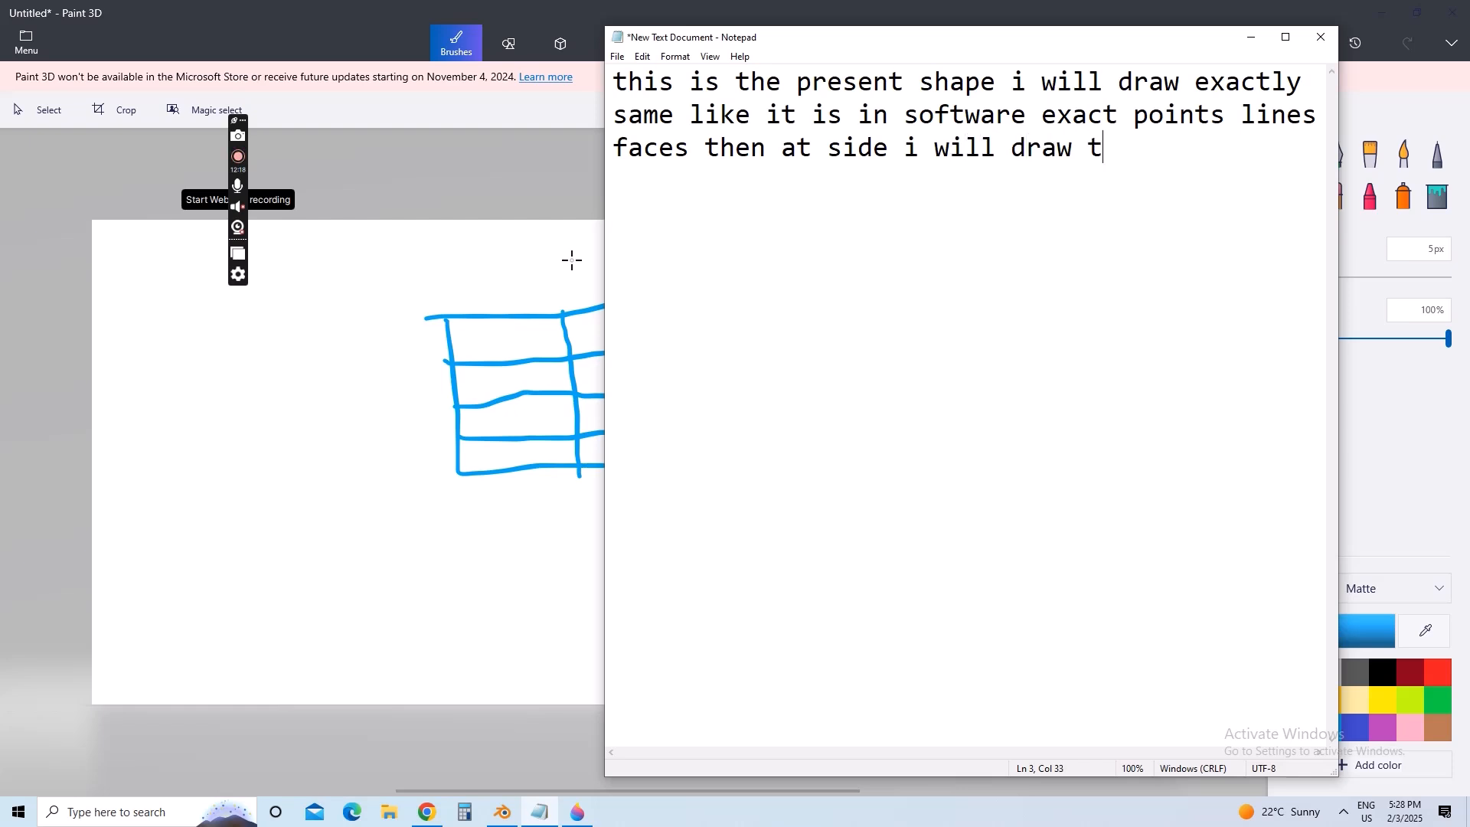
pyautogui.write('he wanted shape')
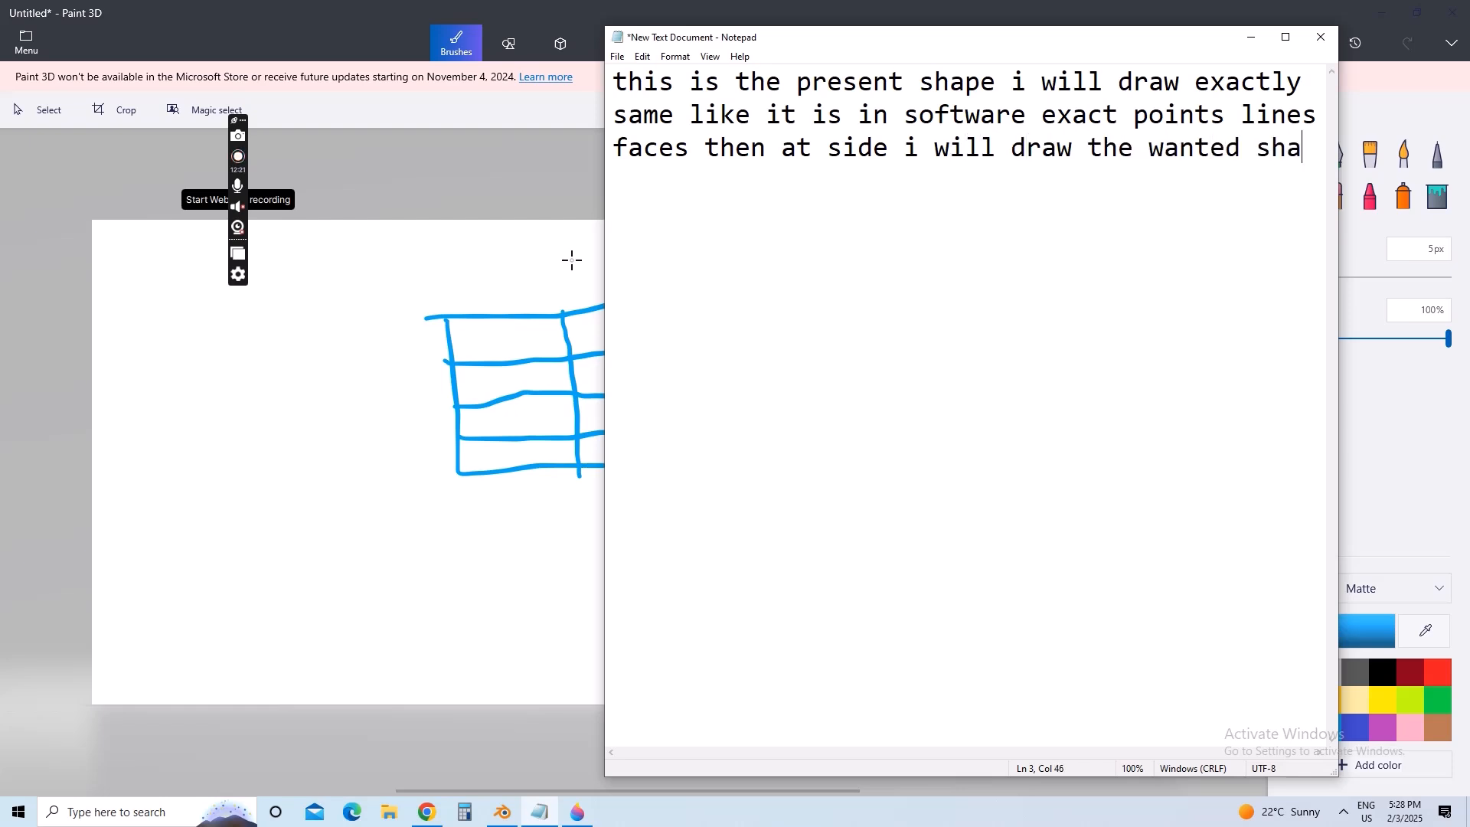
pyautogui.press('BackSpace')
pyautogui.press('BackSpace')
pyautogui.press('BackSpace')
pyautogui.press('BackSpace')
pyautogui.press('BackSpace')
pyautogui.press('Return')
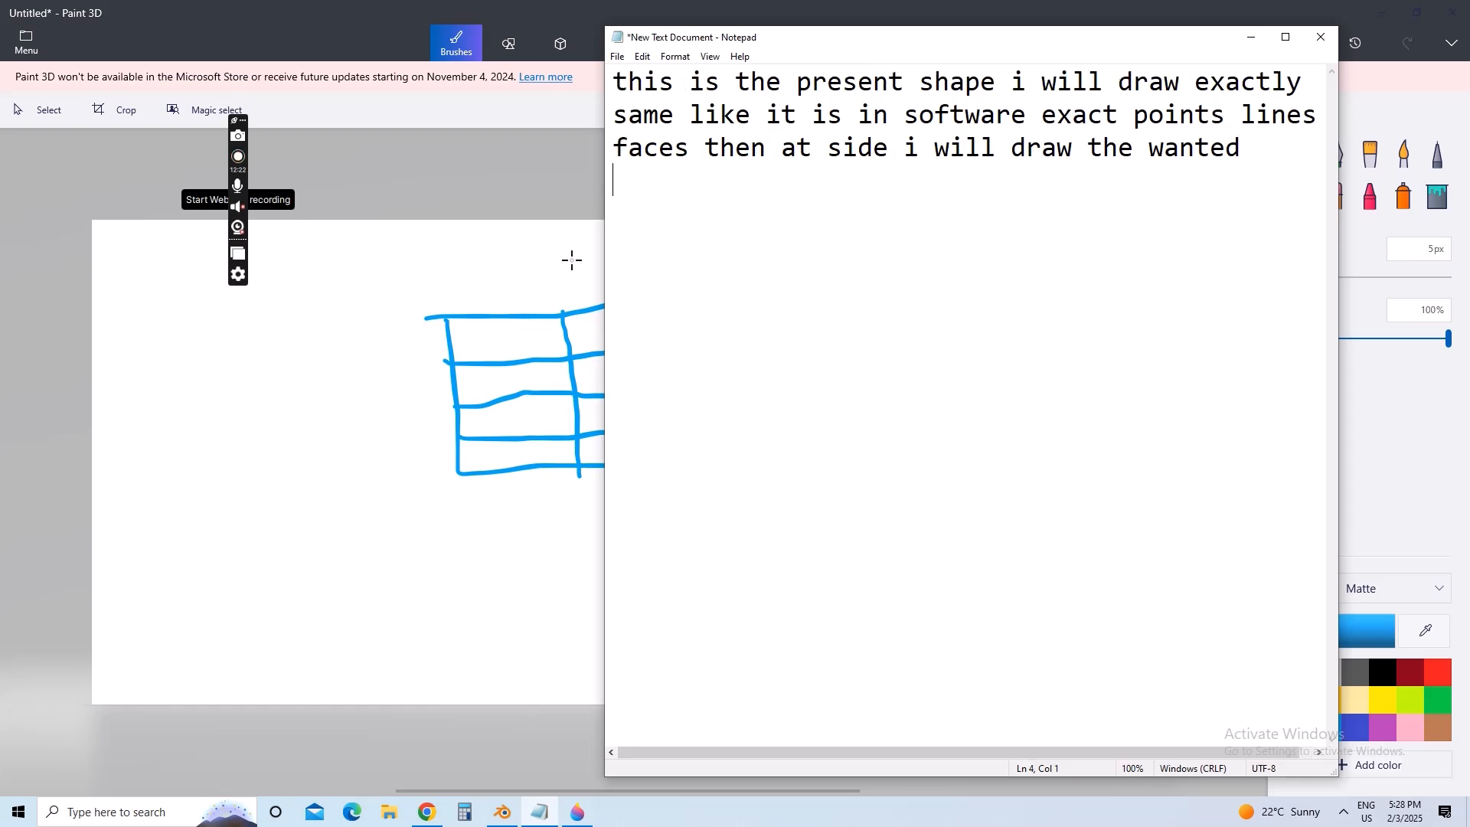
pyautogui.write('shape')
pyautogui.moveTo(703, 183); pyautogui.dragTo(625, 44)
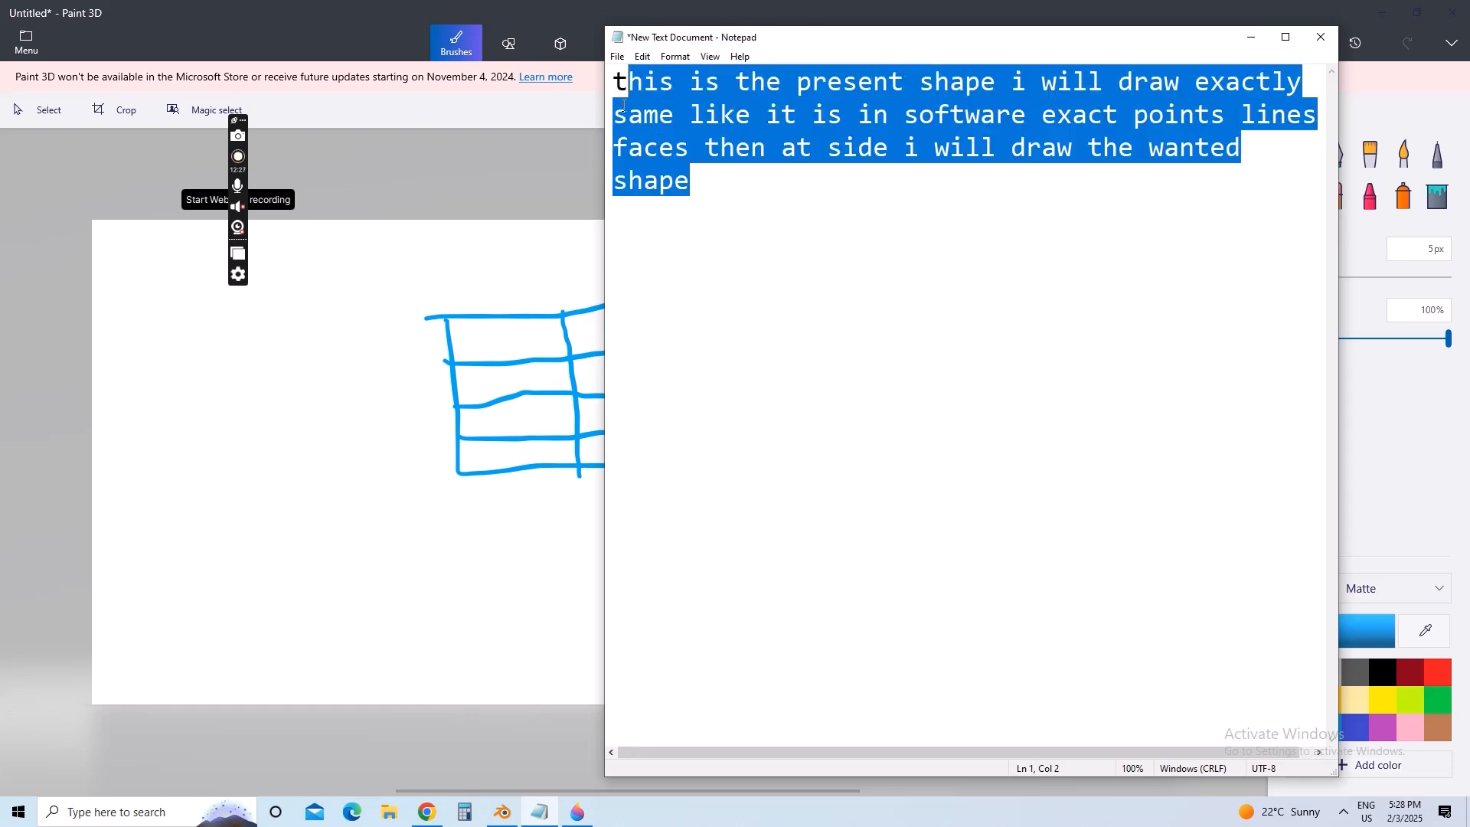
pyautogui.click(724, 190)
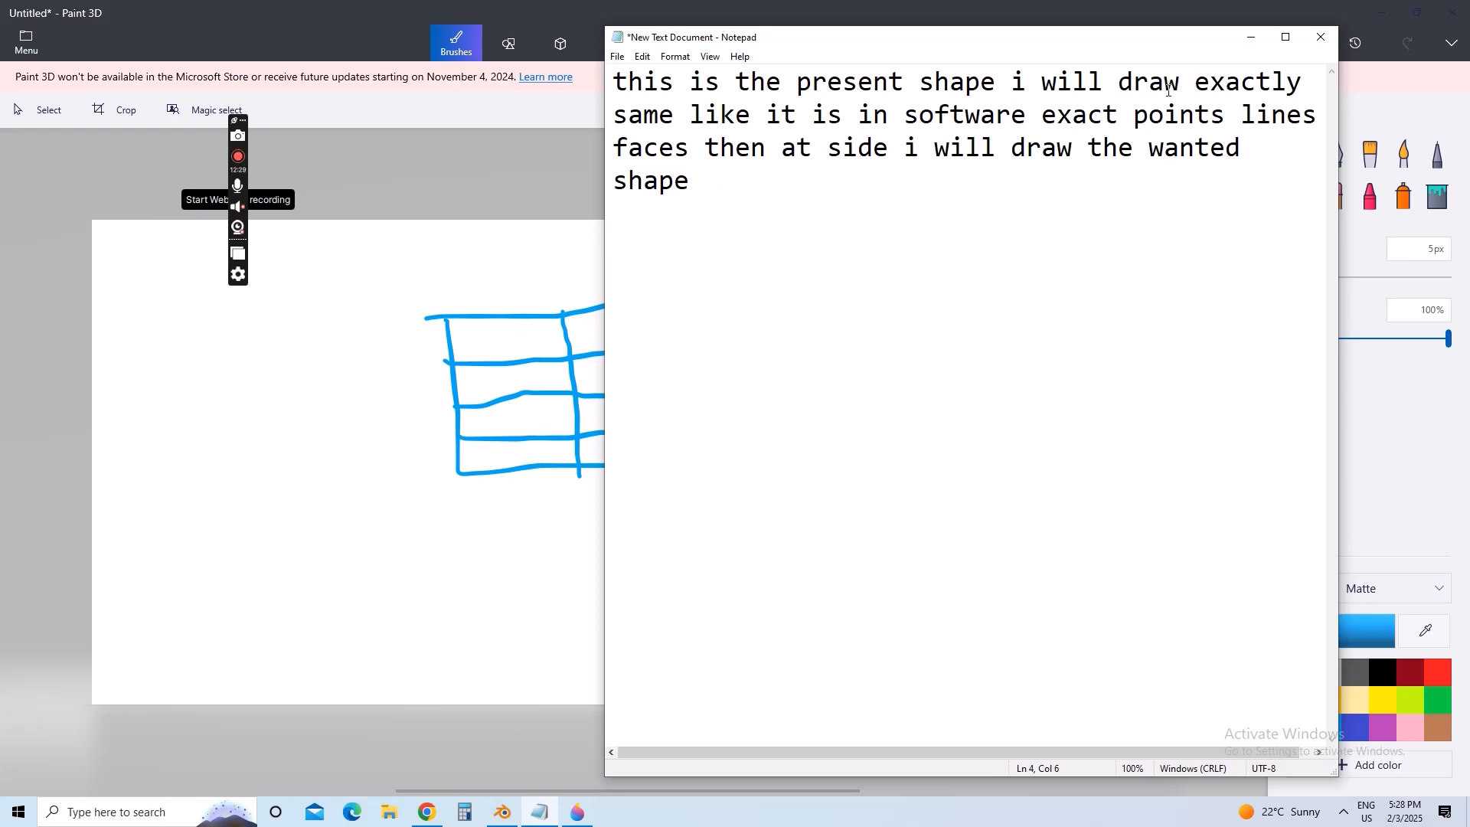
# - Check the chest mesh in Blender, then in Paint 3D mark the five points along the grid's middle vertical line in red
pyautogui.click(1251, 37)
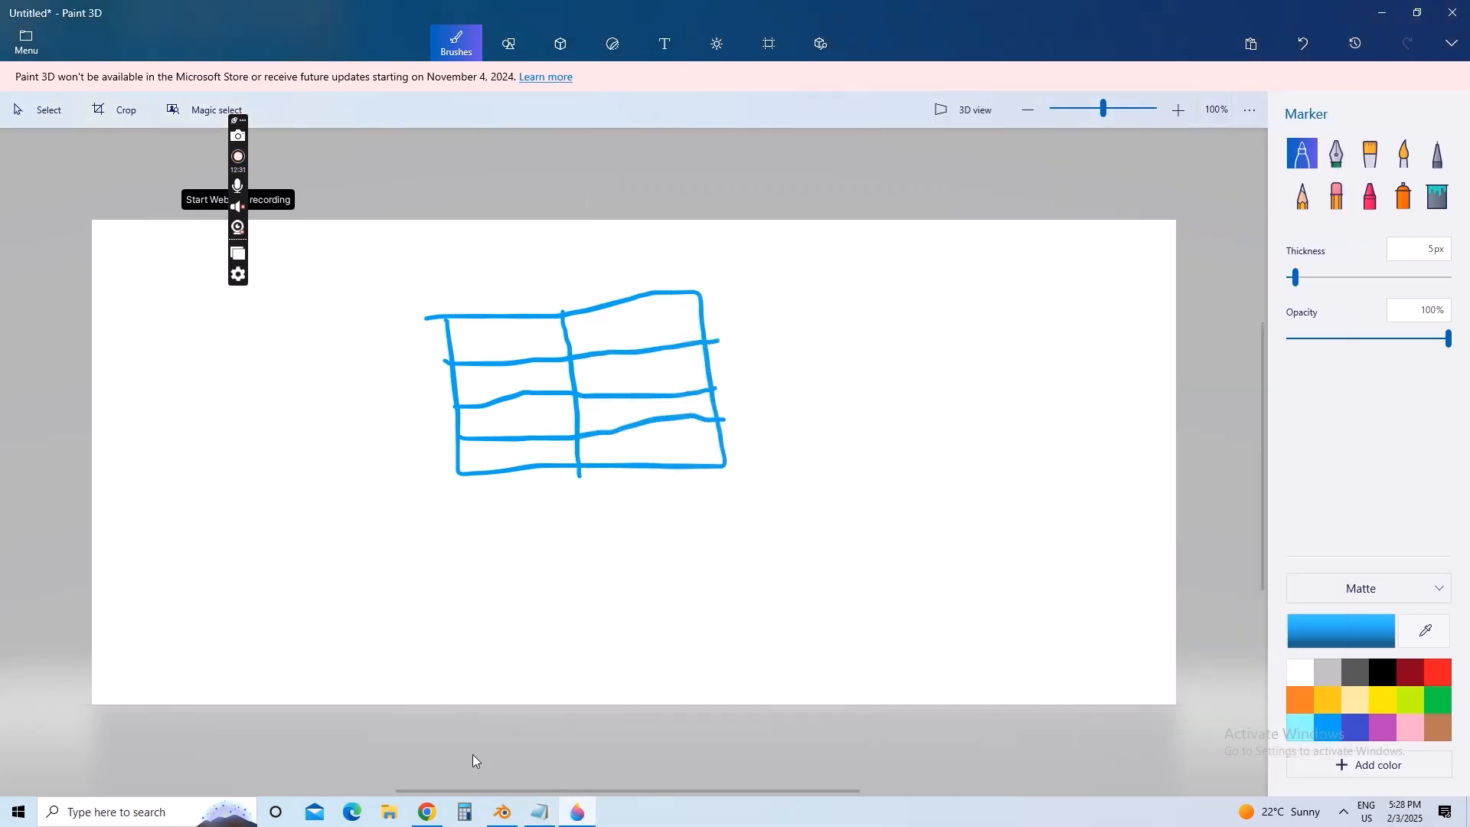
pyautogui.click(502, 813)
pyautogui.click(502, 815)
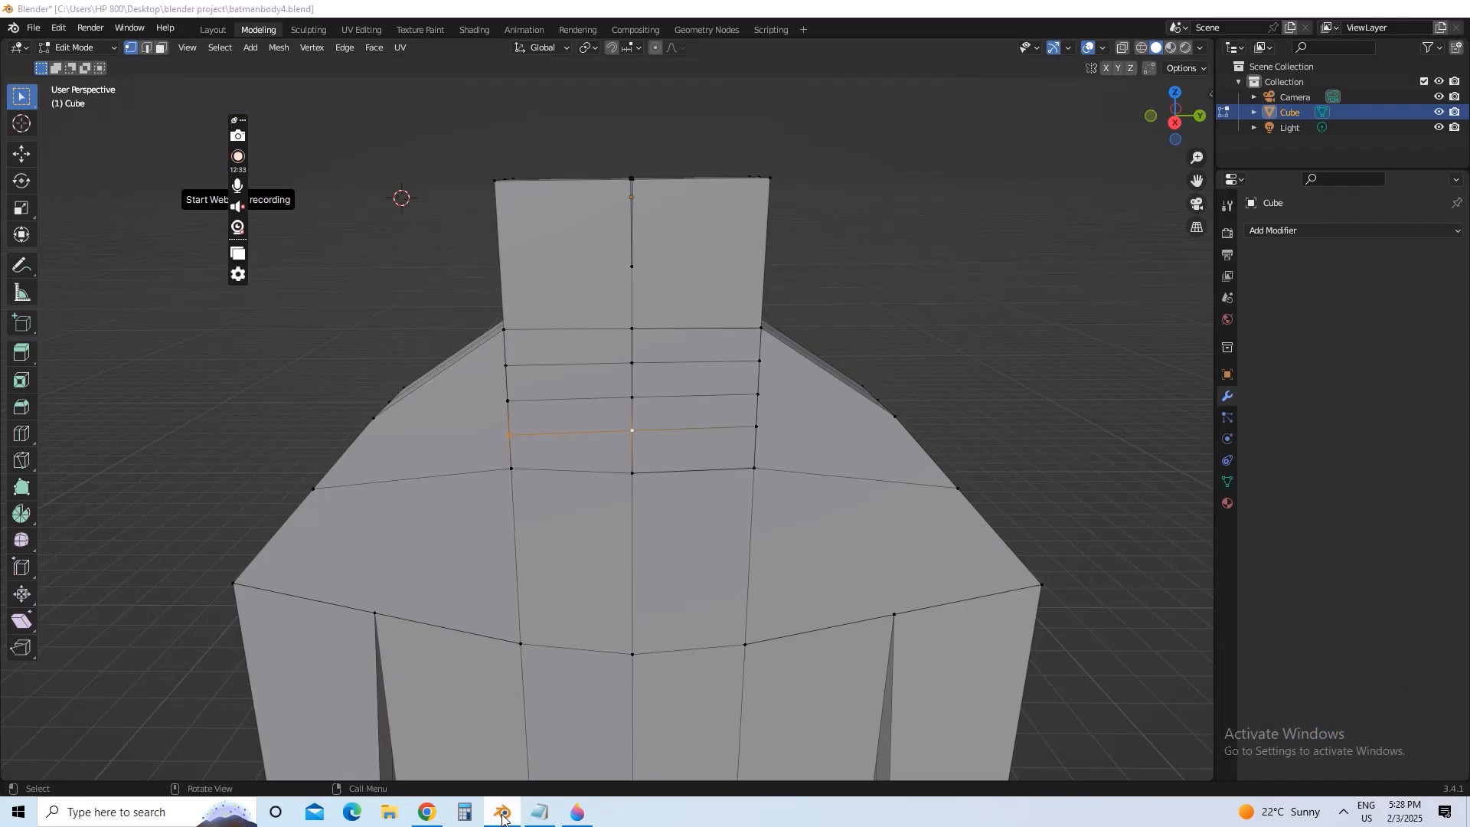
pyautogui.click(1438, 672)
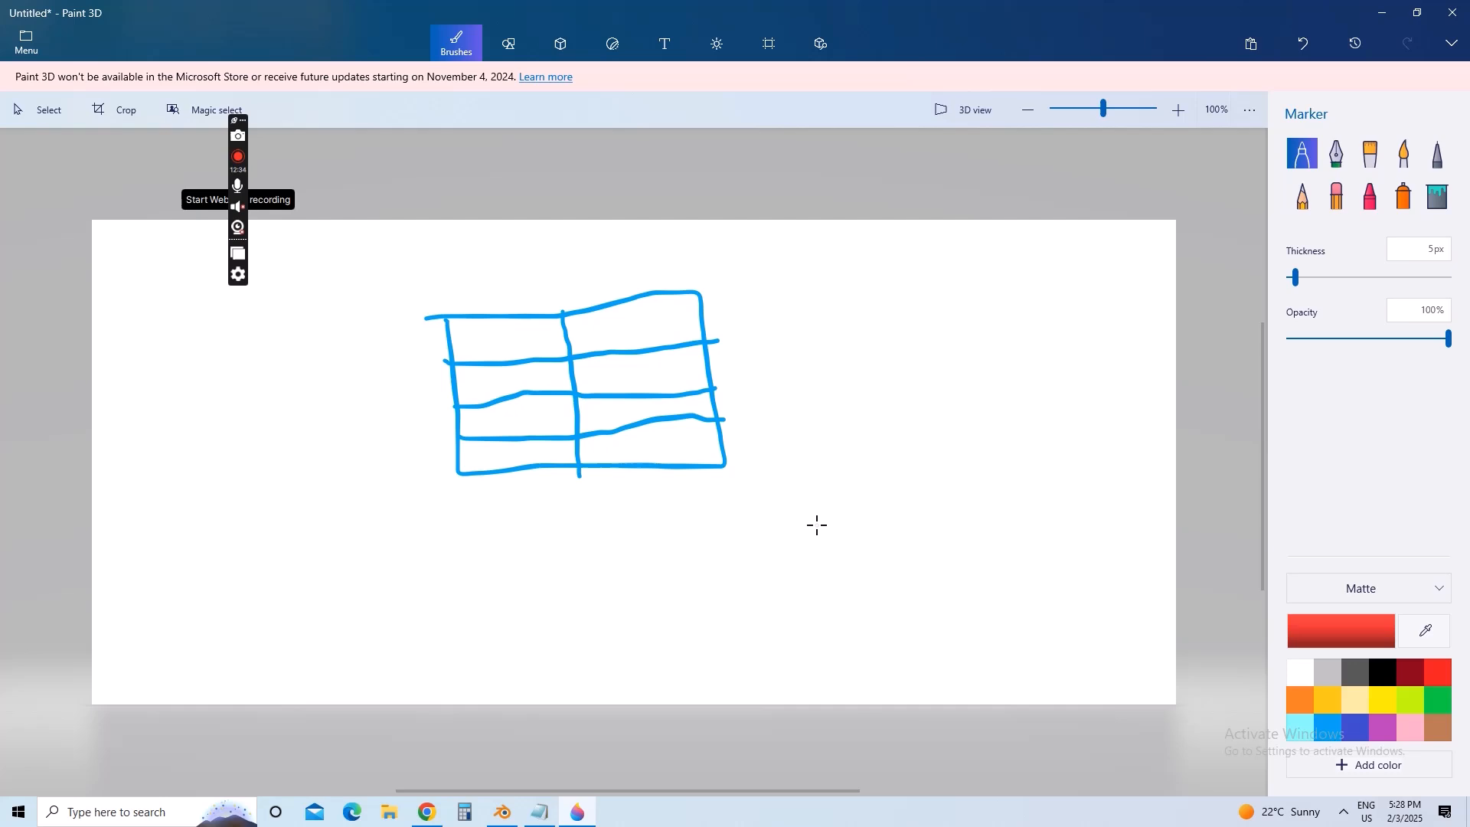
pyautogui.click(563, 313)
pyautogui.click(570, 360)
pyautogui.click(574, 395)
pyautogui.click(576, 434)
pyautogui.click(576, 464)
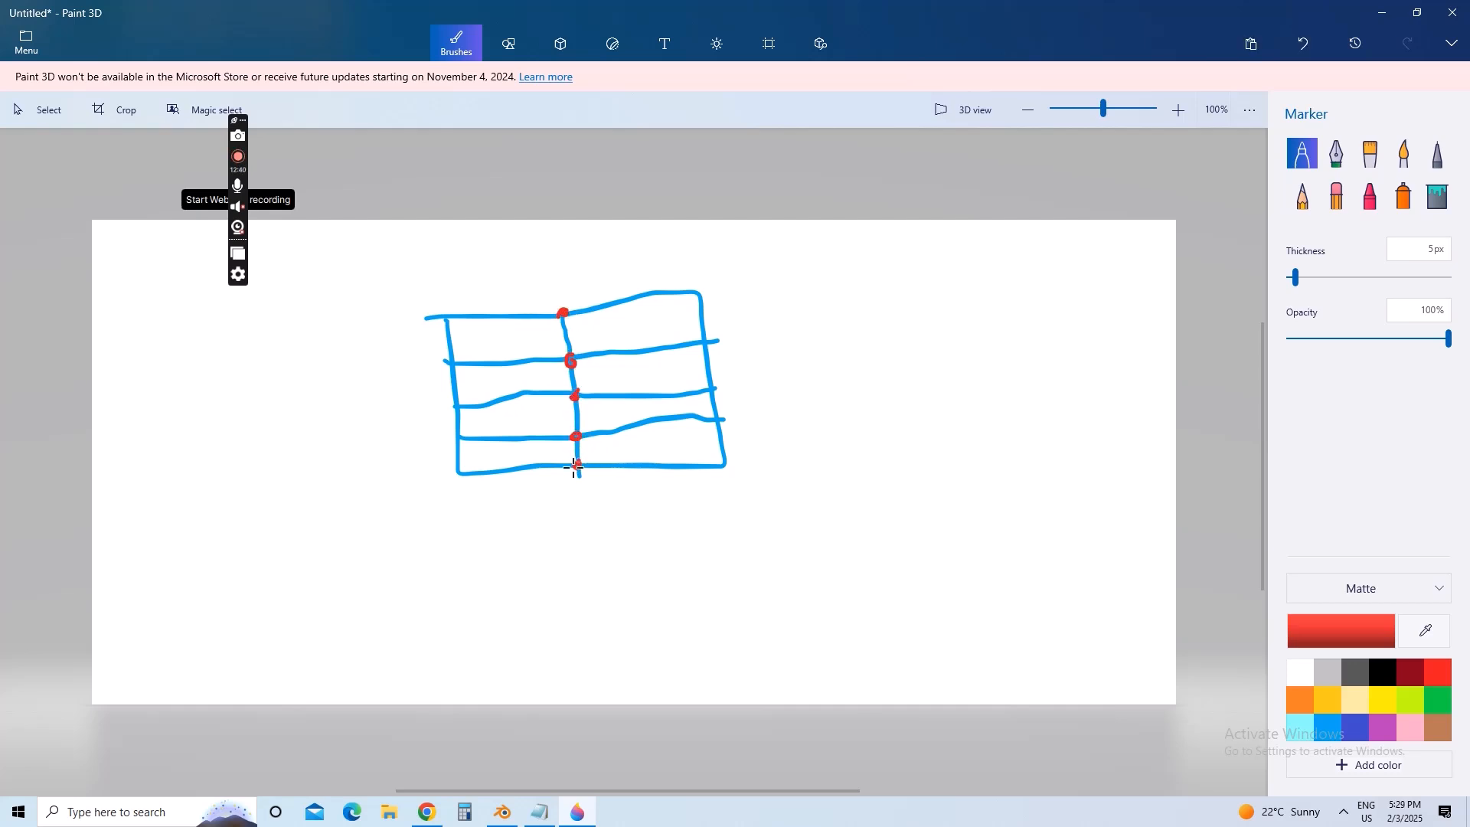
# - Compare with the Blender mesh and mark the five points along the sketched grid's left edge in red
pyautogui.click(507, 813)
pyautogui.click(510, 813)
pyautogui.click(450, 317)
pyautogui.click(453, 365)
pyautogui.click(454, 407)
pyautogui.click(455, 438)
pyautogui.click(461, 470)
# - Check the Blender mesh again and mark the five points along the sketched grid's right edge in red
pyautogui.click(508, 811)
pyautogui.click(509, 812)
pyautogui.click(699, 293)
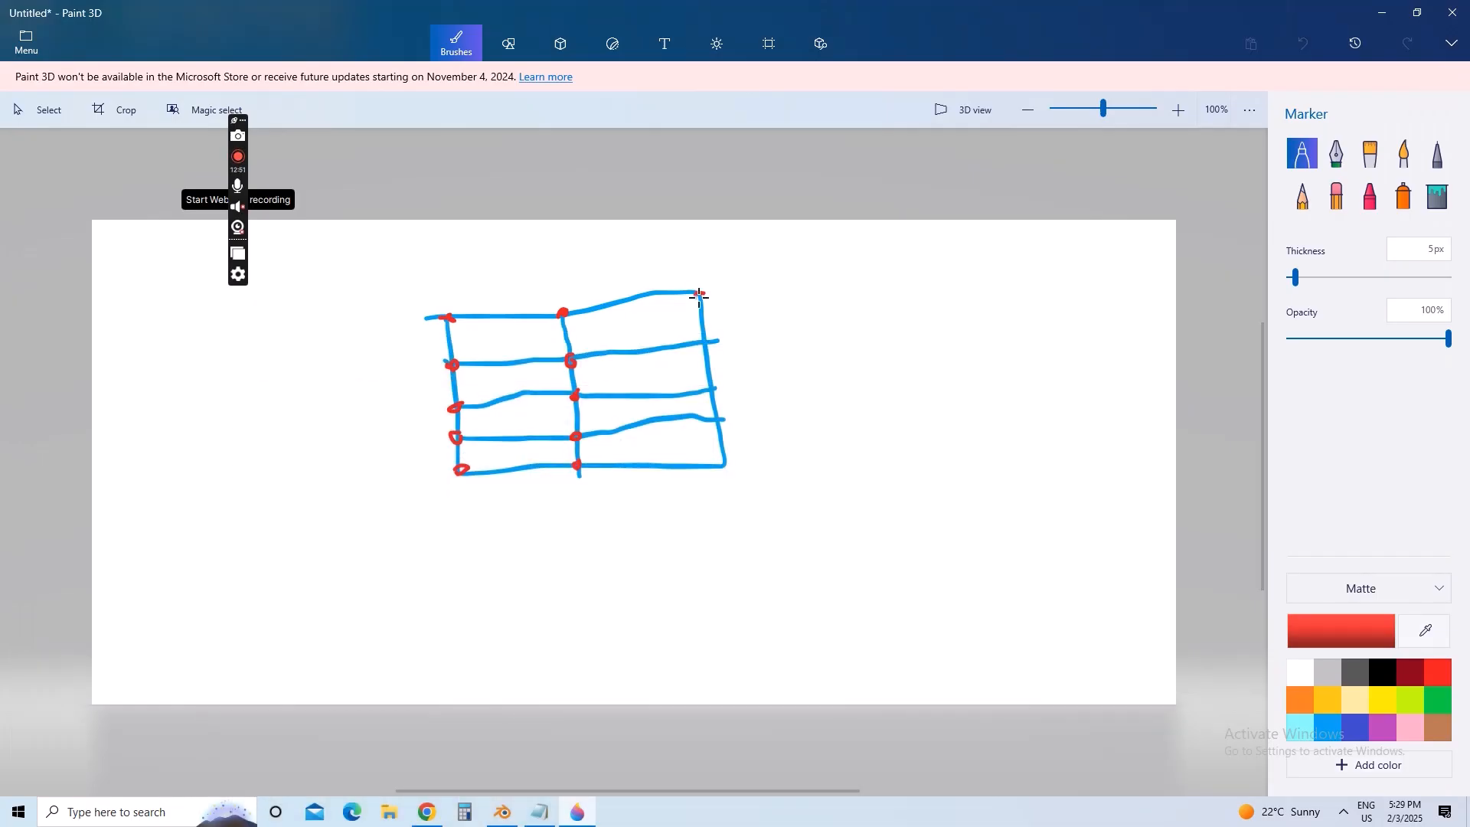
pyautogui.click(704, 340)
pyautogui.click(711, 389)
pyautogui.click(718, 419)
pyautogui.click(722, 462)
# - Replace the whole note in Notepad with "i draw exact now i will make the wanted shape"
pyautogui.click(539, 811)
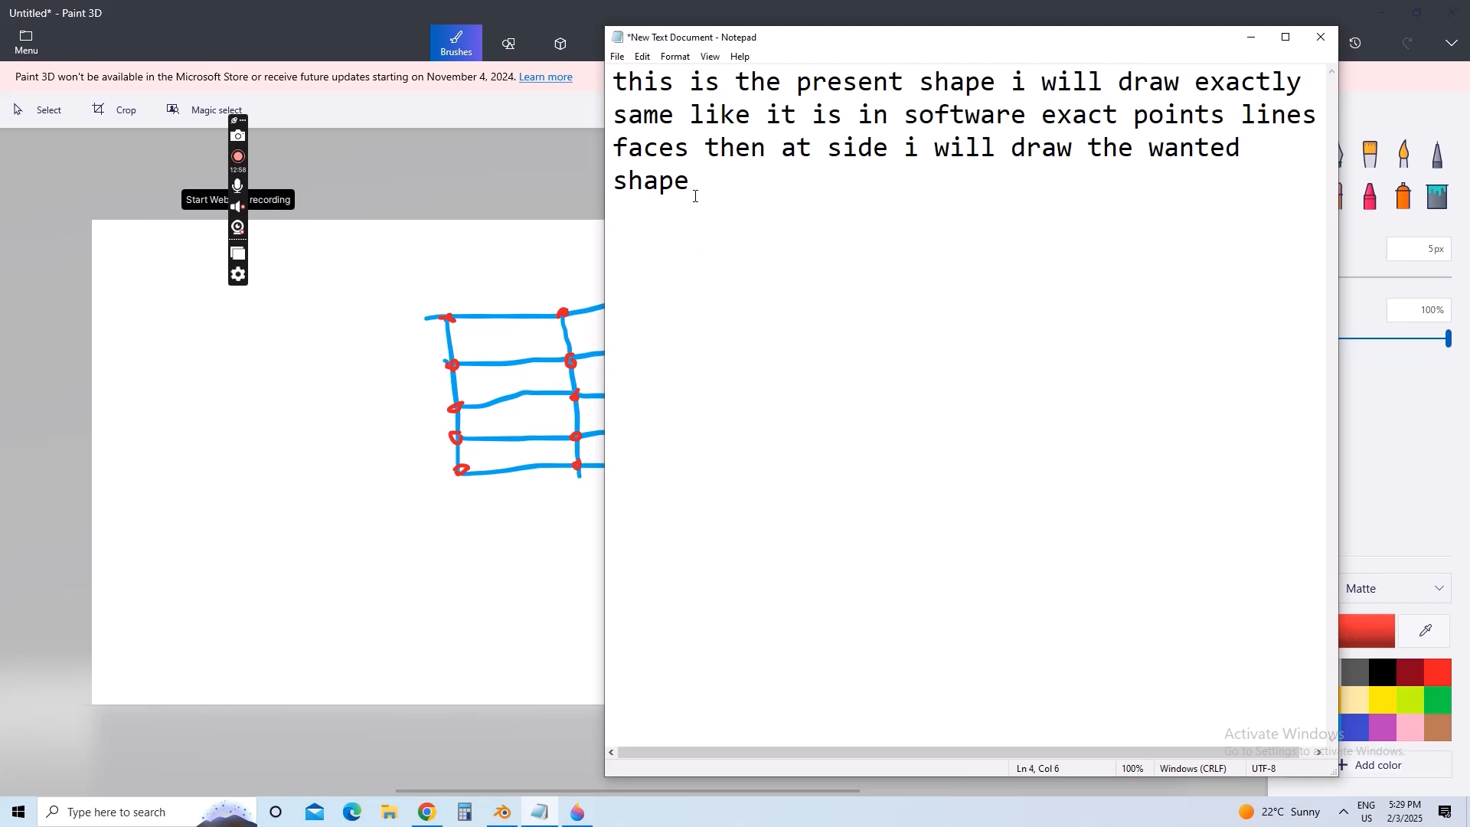
pyautogui.moveTo(693, 186); pyautogui.dragTo(617, 69)
pyautogui.write('i draw er')
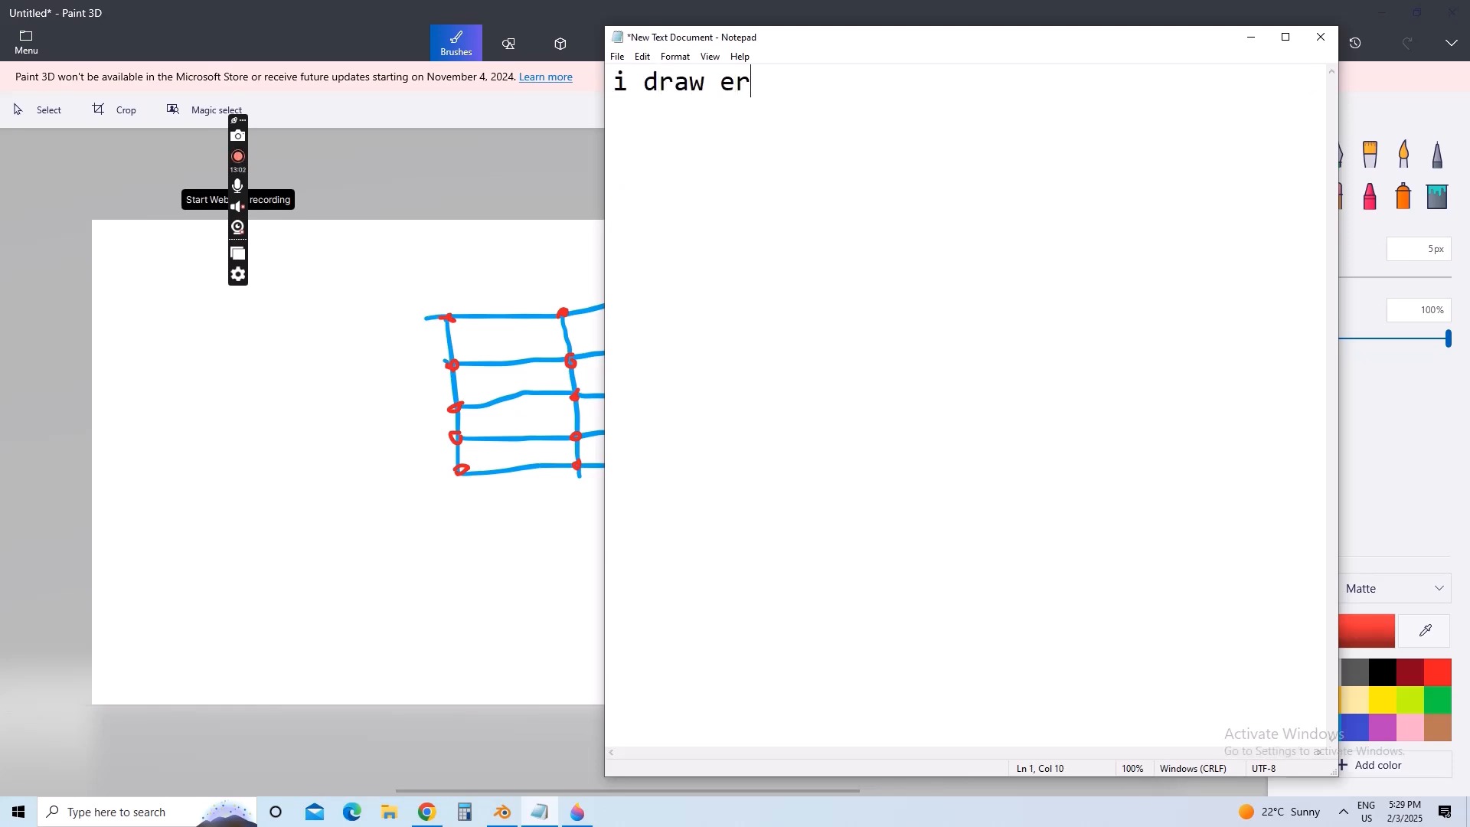
pyautogui.press('BackSpace')
pyautogui.write('ac')
pyautogui.press('BackSpace')
pyautogui.press('BackSpace')
pyautogui.write('xact now i wi')
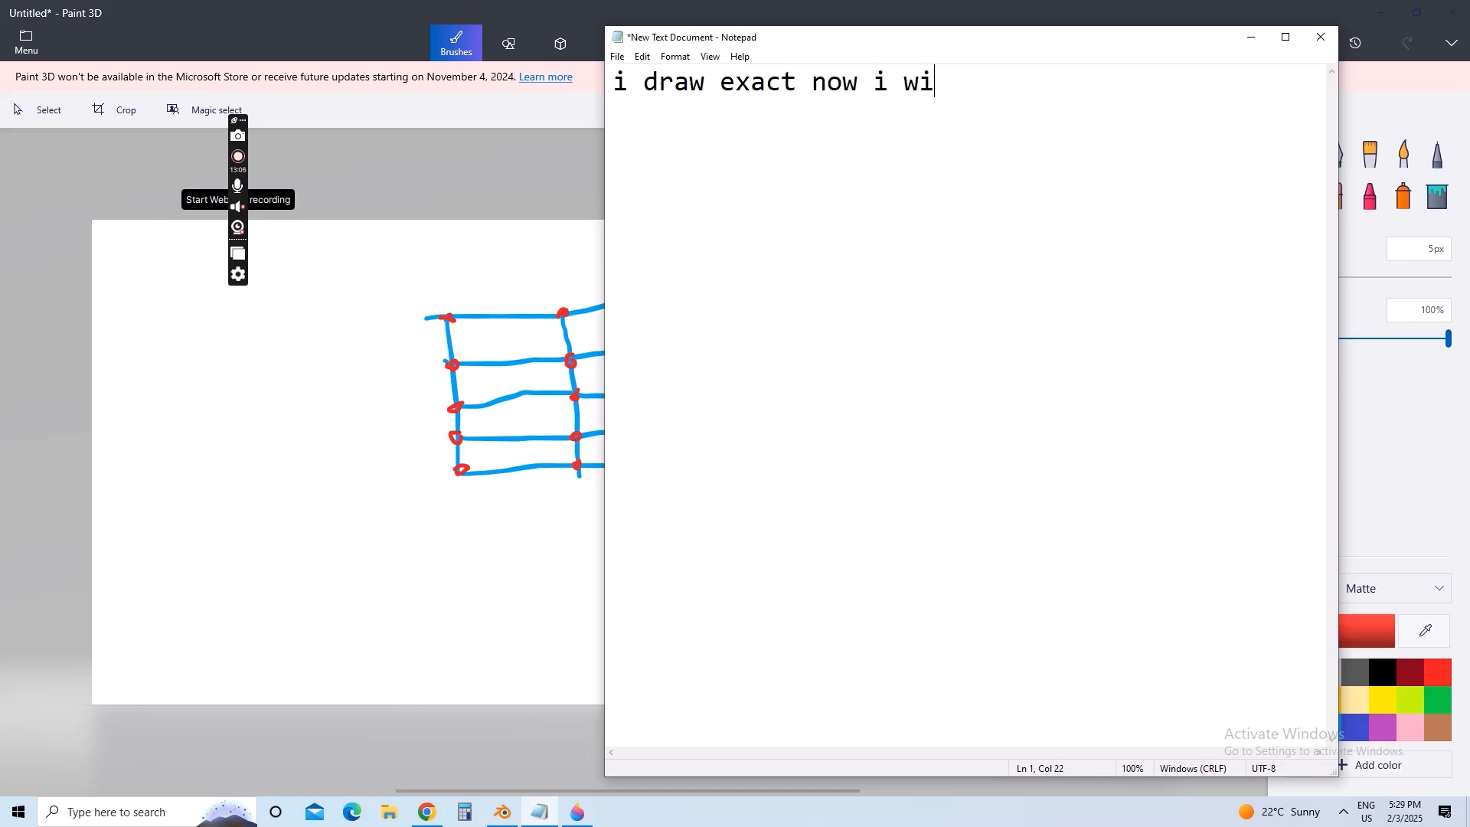
pyautogui.write('ll make the')
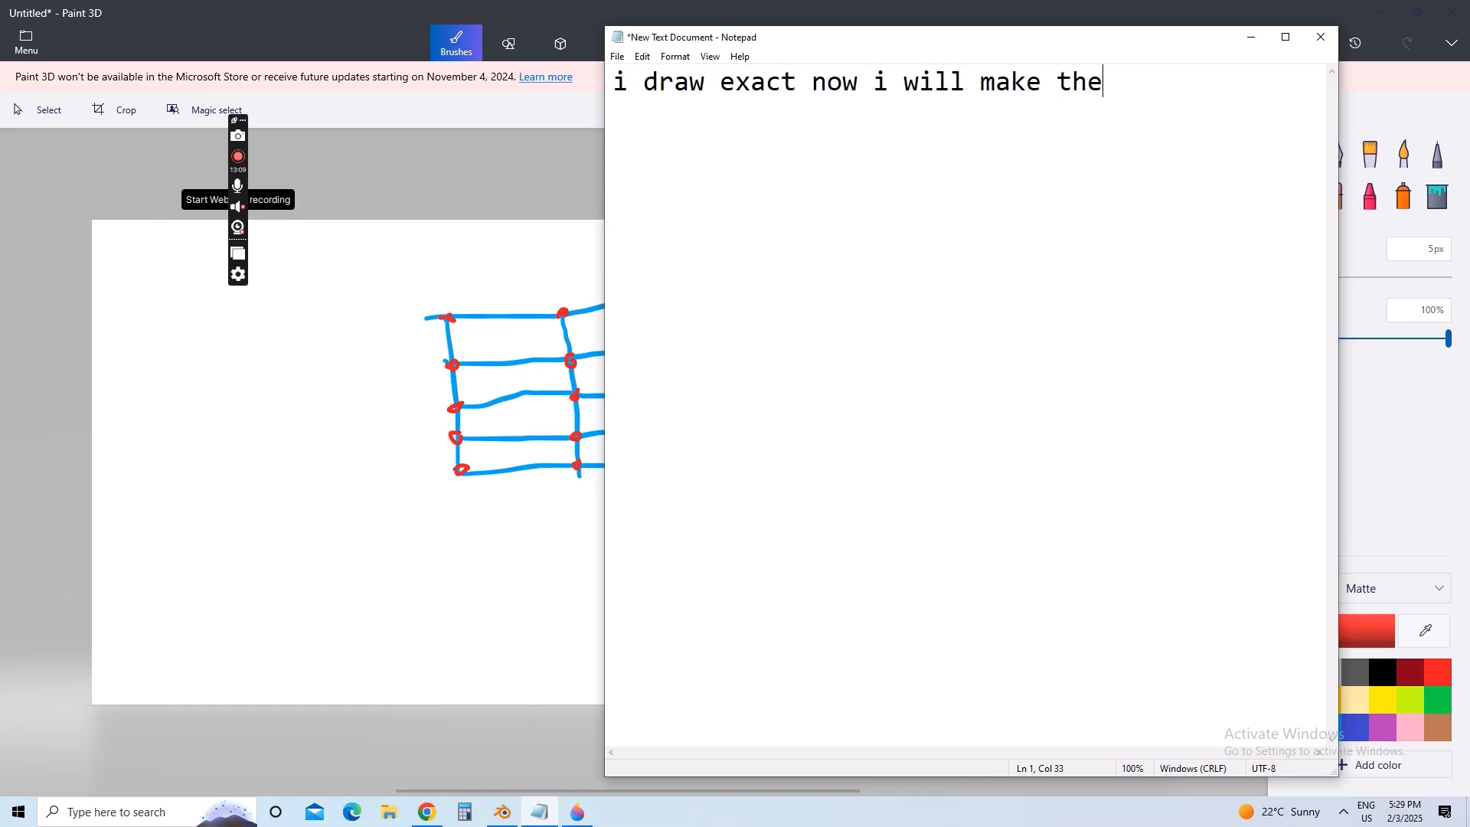
pyautogui.write(' wanted shape')
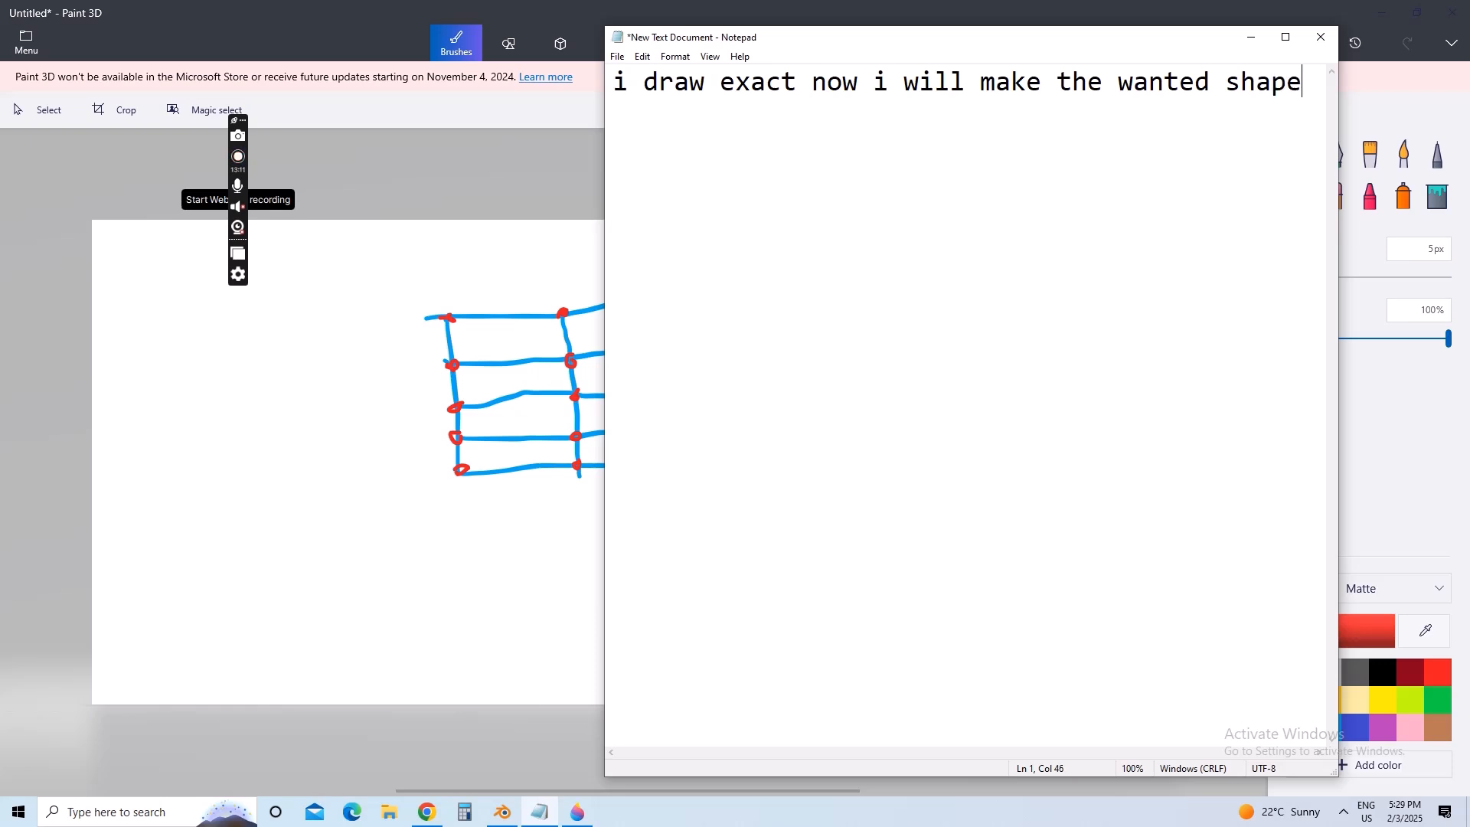
# - In Paint 3D, draw a second blue grid beside the first, with one middle vertical line and three horizontal dividers
pyautogui.click(1251, 37)
pyautogui.click(1332, 735)
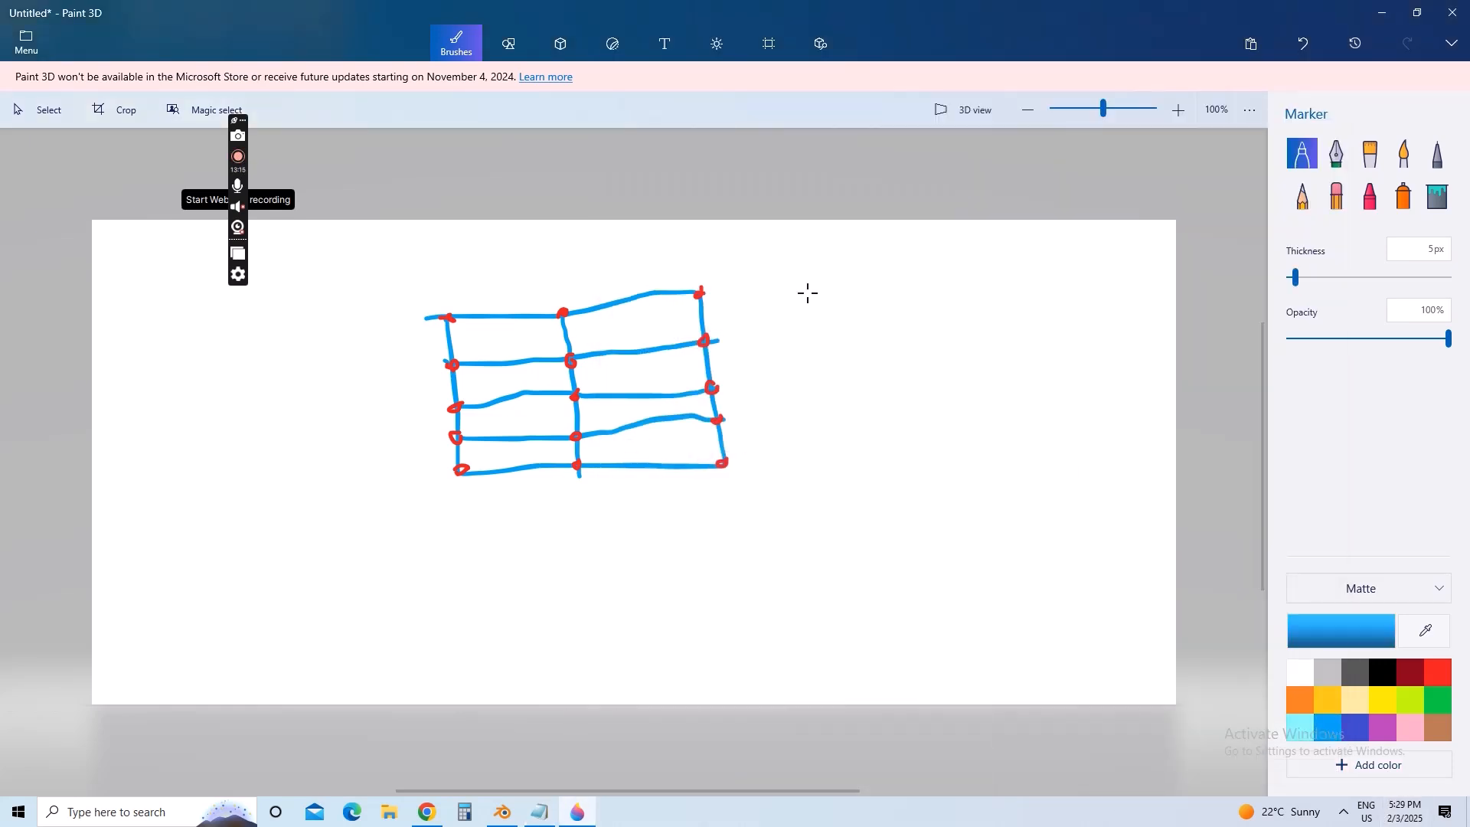
pyautogui.moveTo(773, 296)
pyautogui.mouseDown()
pyautogui.moveTo(778, 456)
pyautogui.moveTo(873, 469)
pyautogui.moveTo(1062, 448)
pyautogui.moveTo(1037, 286)
pyautogui.moveTo(869, 279)
pyautogui.moveTo(756, 294)
pyautogui.mouseUp()
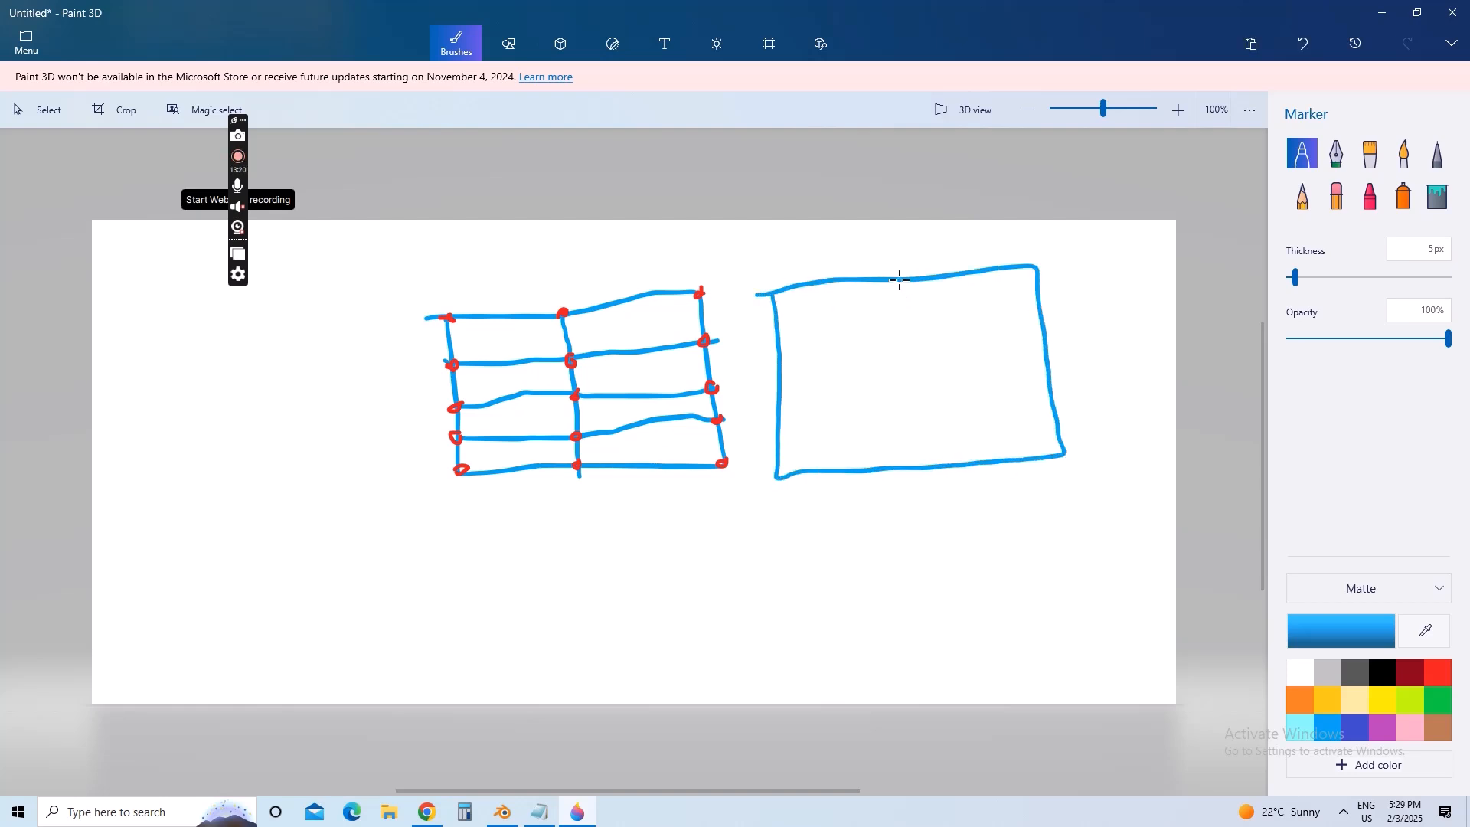
pyautogui.moveTo(900, 281); pyautogui.dragTo(929, 473)
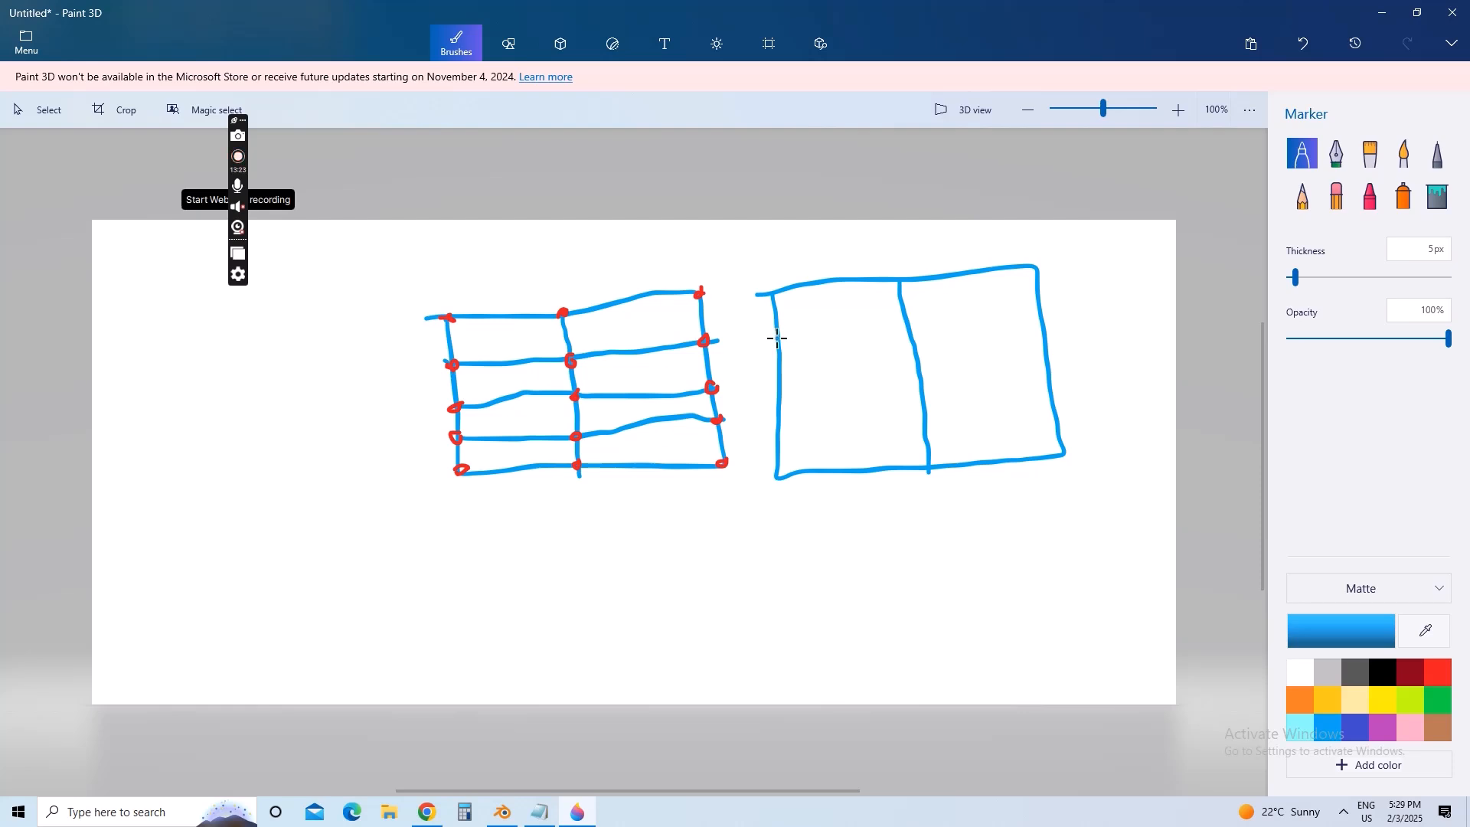
pyautogui.moveTo(777, 338); pyautogui.dragTo(1053, 313)
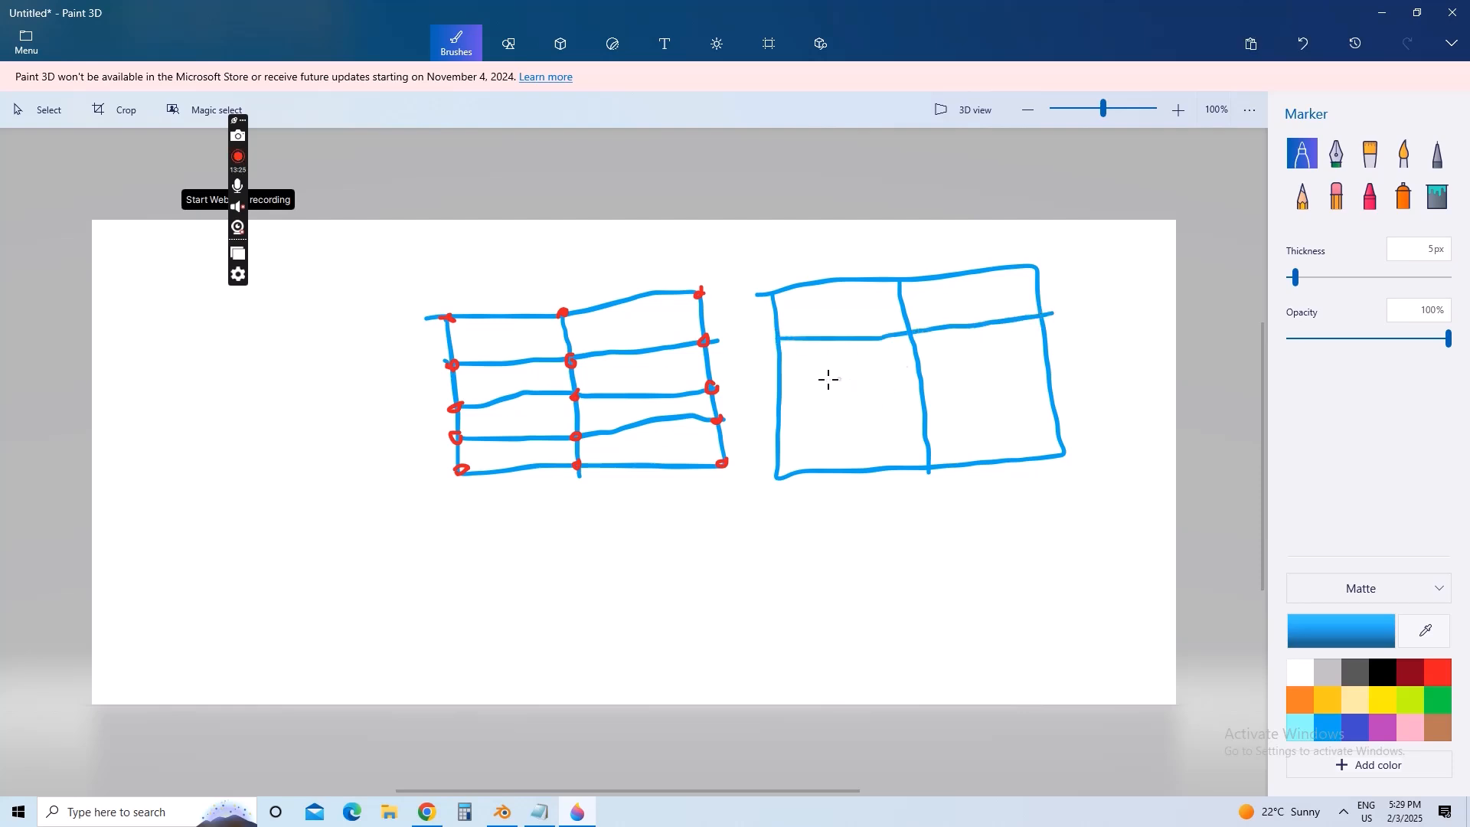
pyautogui.moveTo(781, 378); pyautogui.dragTo(1078, 365)
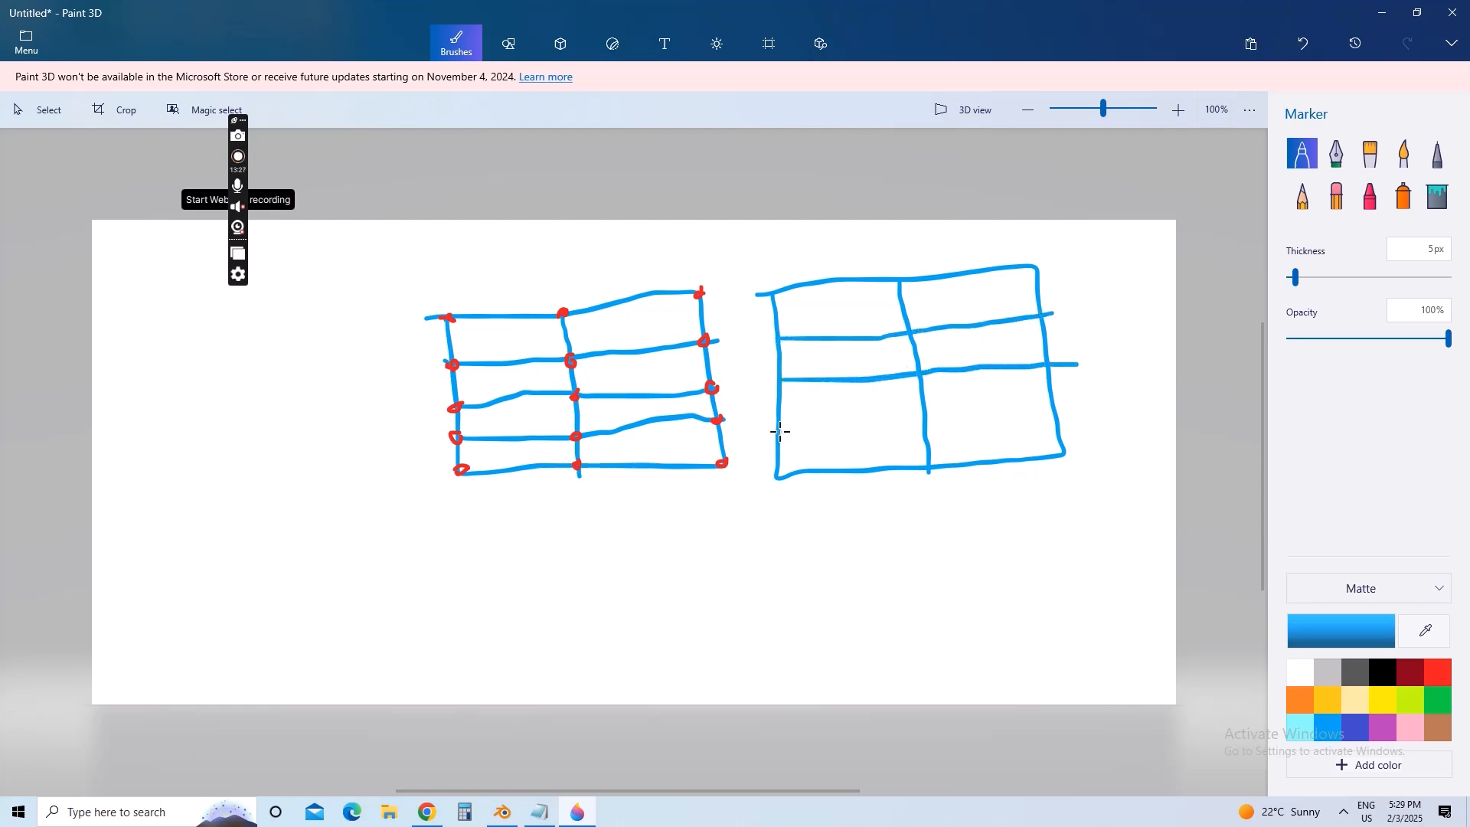
pyautogui.moveTo(779, 432); pyautogui.dragTo(1064, 417)
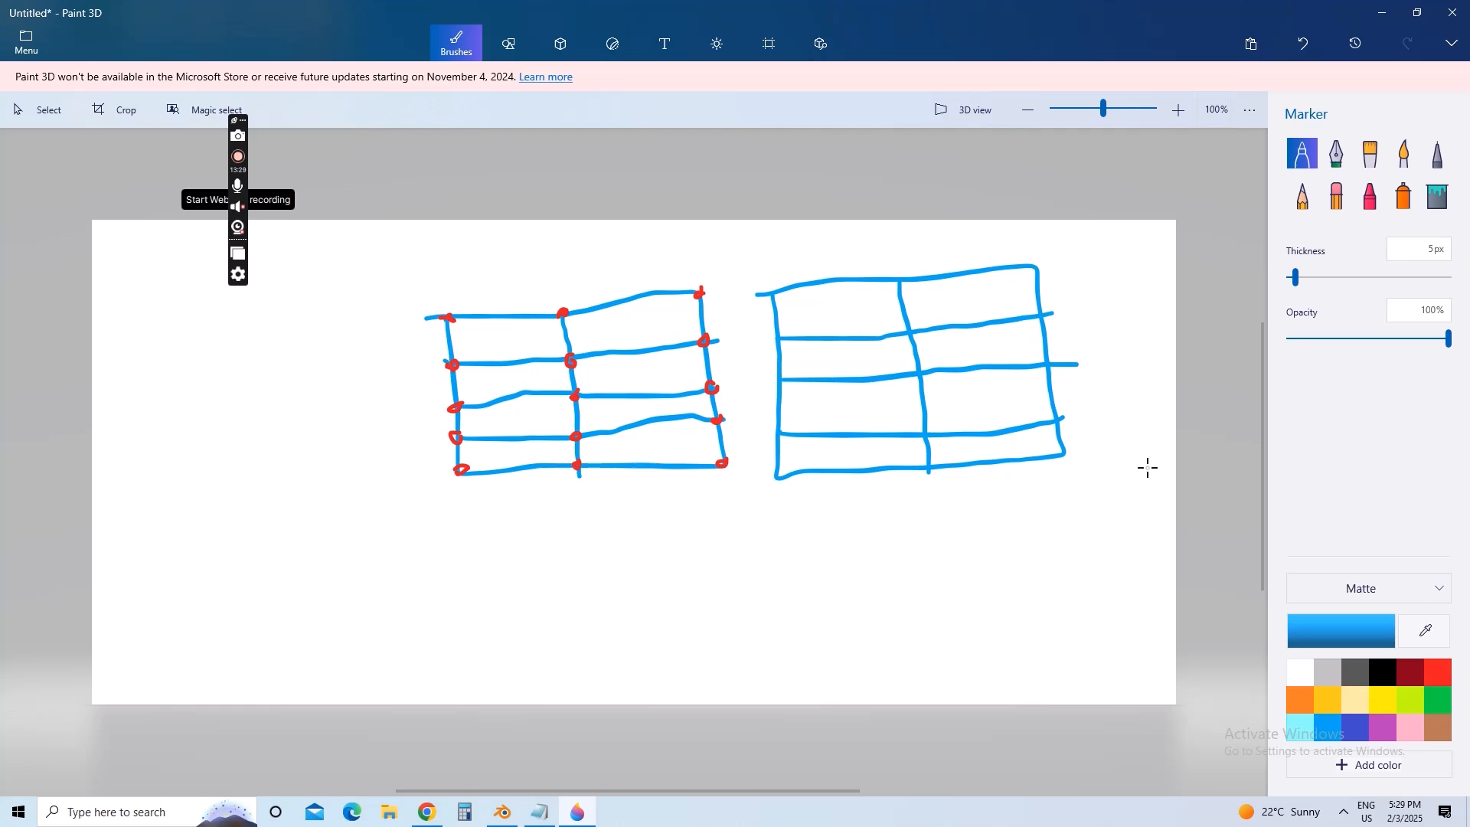
# - Mark all corner and intersection points of the second grid with red dots
pyautogui.click(1439, 673)
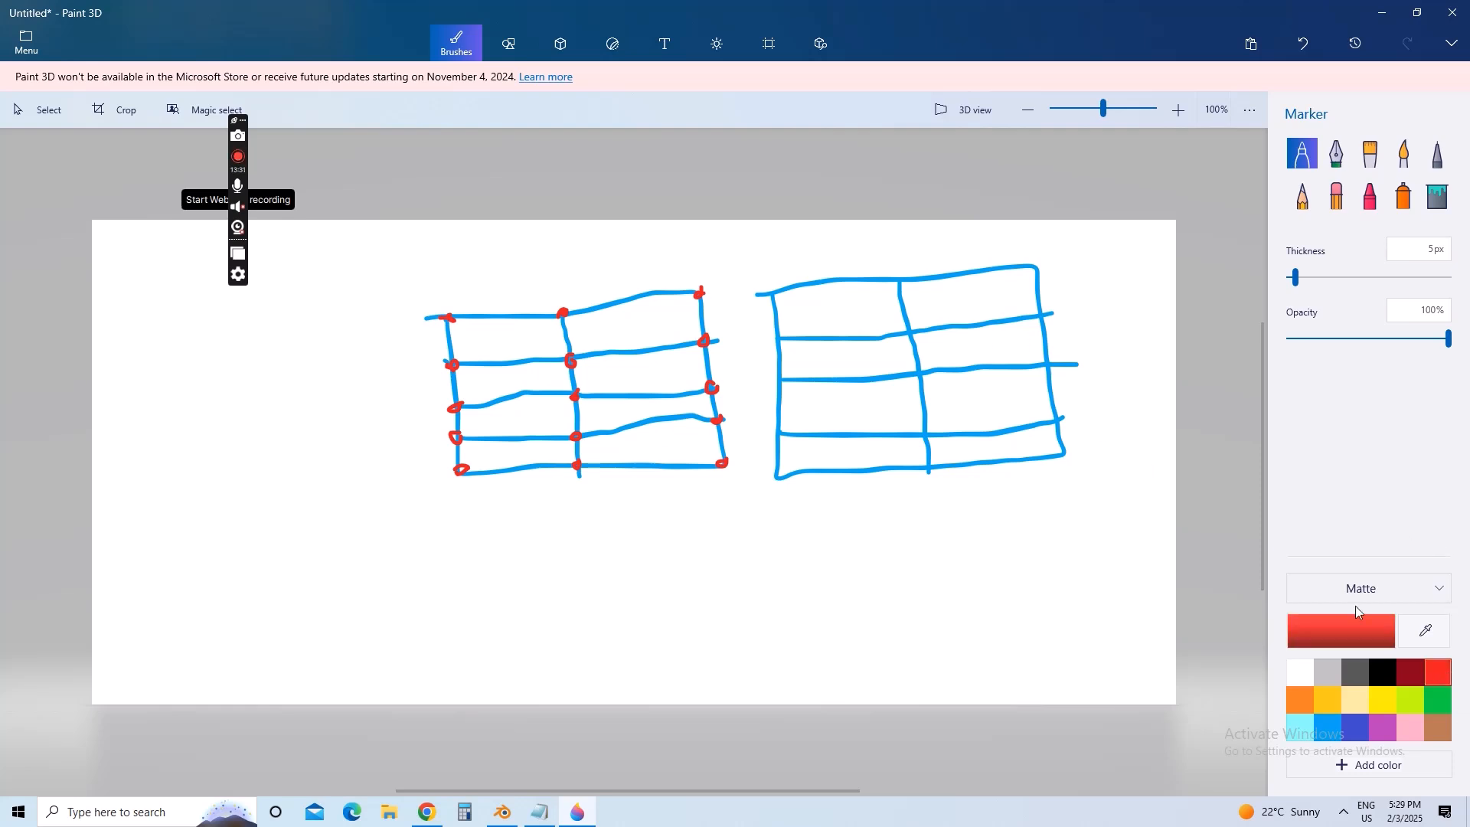
pyautogui.moveTo(771, 293)
pyautogui.mouseDown()
pyautogui.moveTo(768, 475)
pyautogui.moveTo(782, 476)
pyautogui.mouseUp()
pyautogui.moveTo(904, 279); pyautogui.dragTo(918, 375)
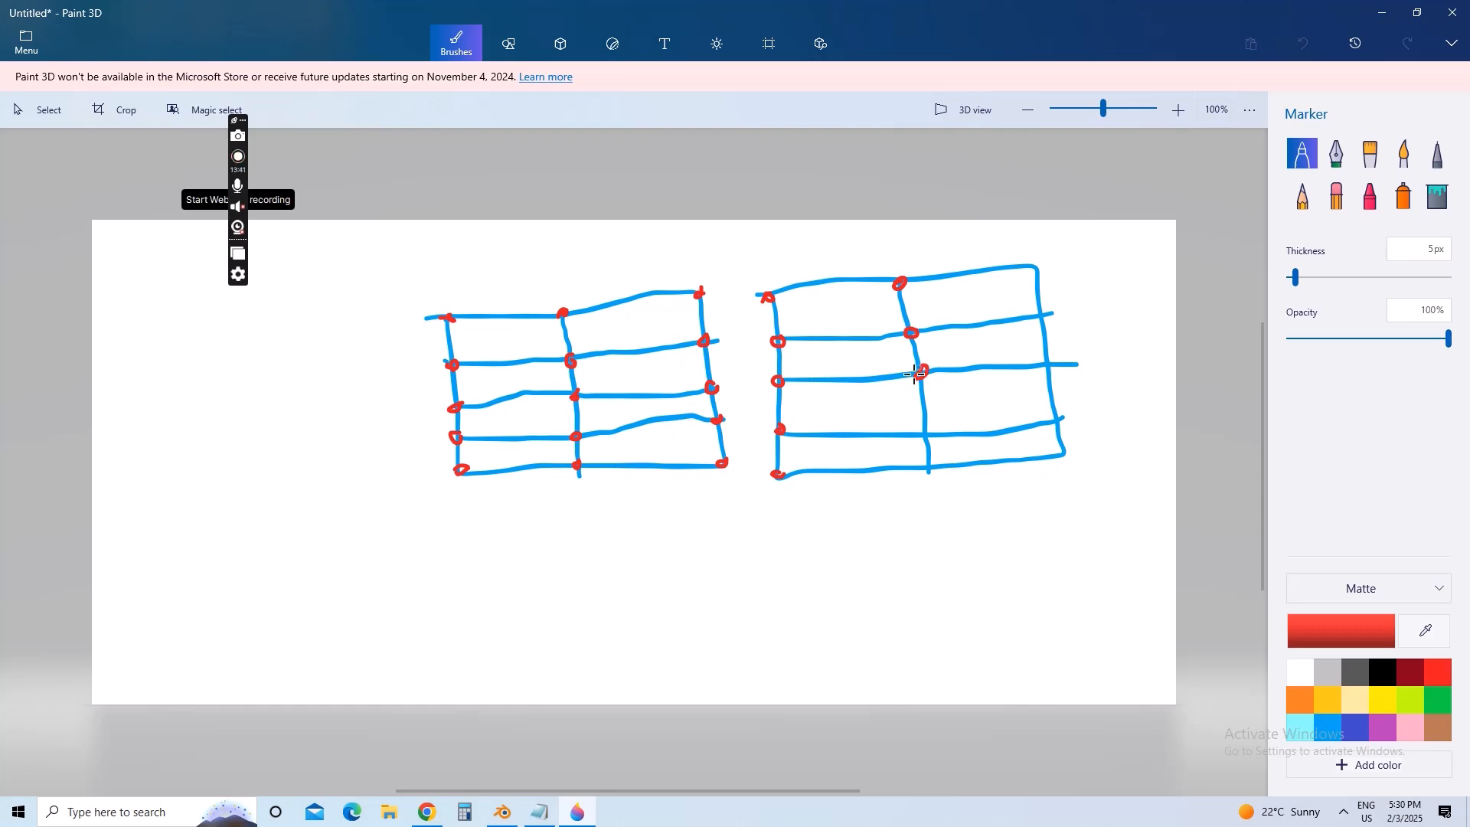
pyautogui.moveTo(928, 430); pyautogui.dragTo(936, 466)
pyautogui.moveTo(1066, 448); pyautogui.dragTo(1060, 418)
pyautogui.moveTo(1050, 360); pyautogui.dragTo(1041, 367)
pyautogui.moveTo(1048, 309); pyautogui.dragTo(1043, 272)
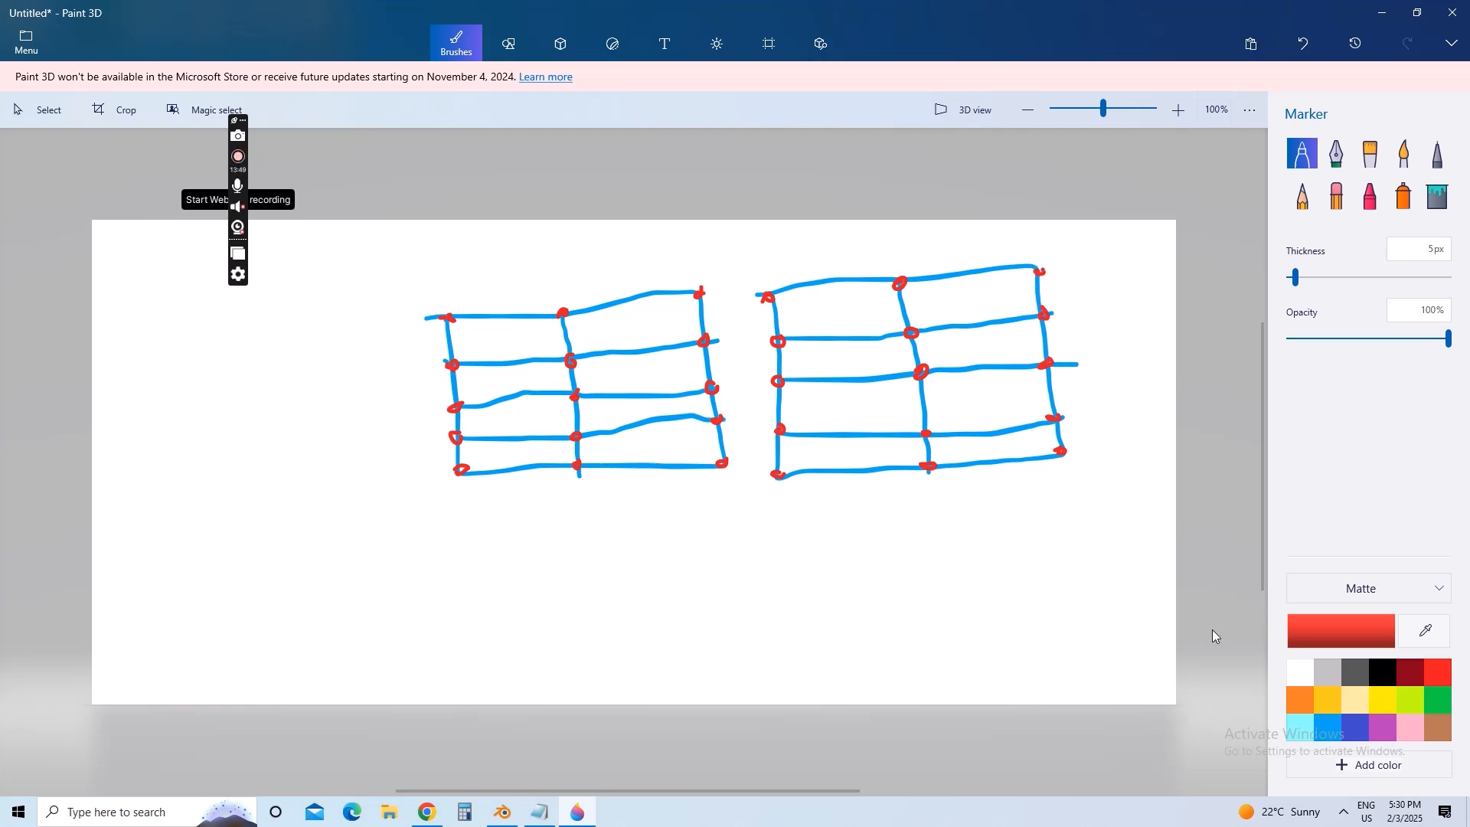
# - Draw the wanted circle shape in yellow around the middle vertical line of the second grid
pyautogui.click(1384, 699)
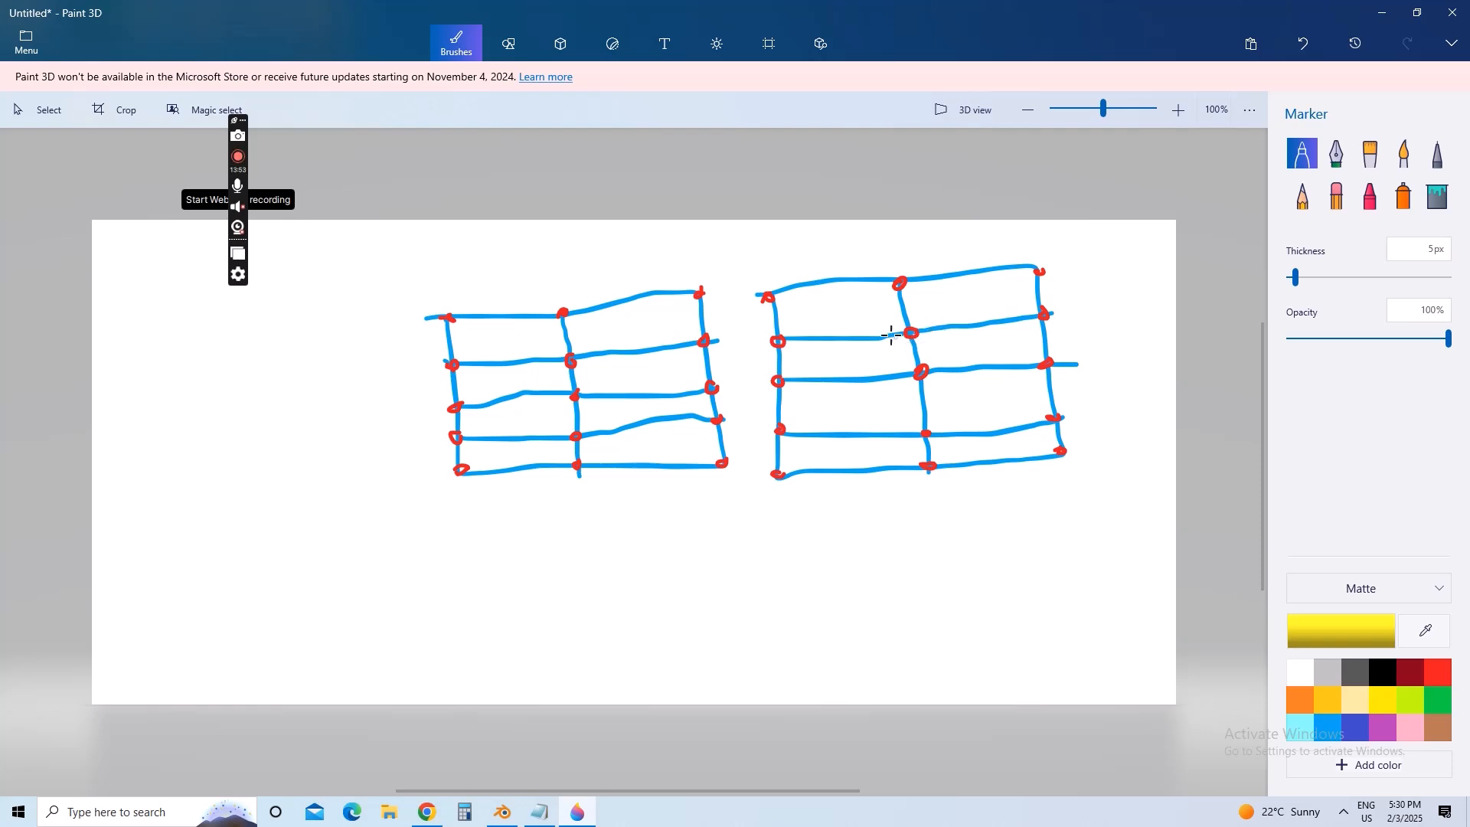
pyautogui.moveTo(862, 337); pyautogui.dragTo(845, 383)
pyautogui.moveTo(959, 324)
pyautogui.mouseDown()
pyautogui.moveTo(988, 365)
pyautogui.moveTo(987, 419)
pyautogui.mouseUp()
pyautogui.moveTo(988, 429)
pyautogui.mouseDown()
pyautogui.moveTo(919, 464)
pyautogui.moveTo(867, 432)
pyautogui.mouseUp()
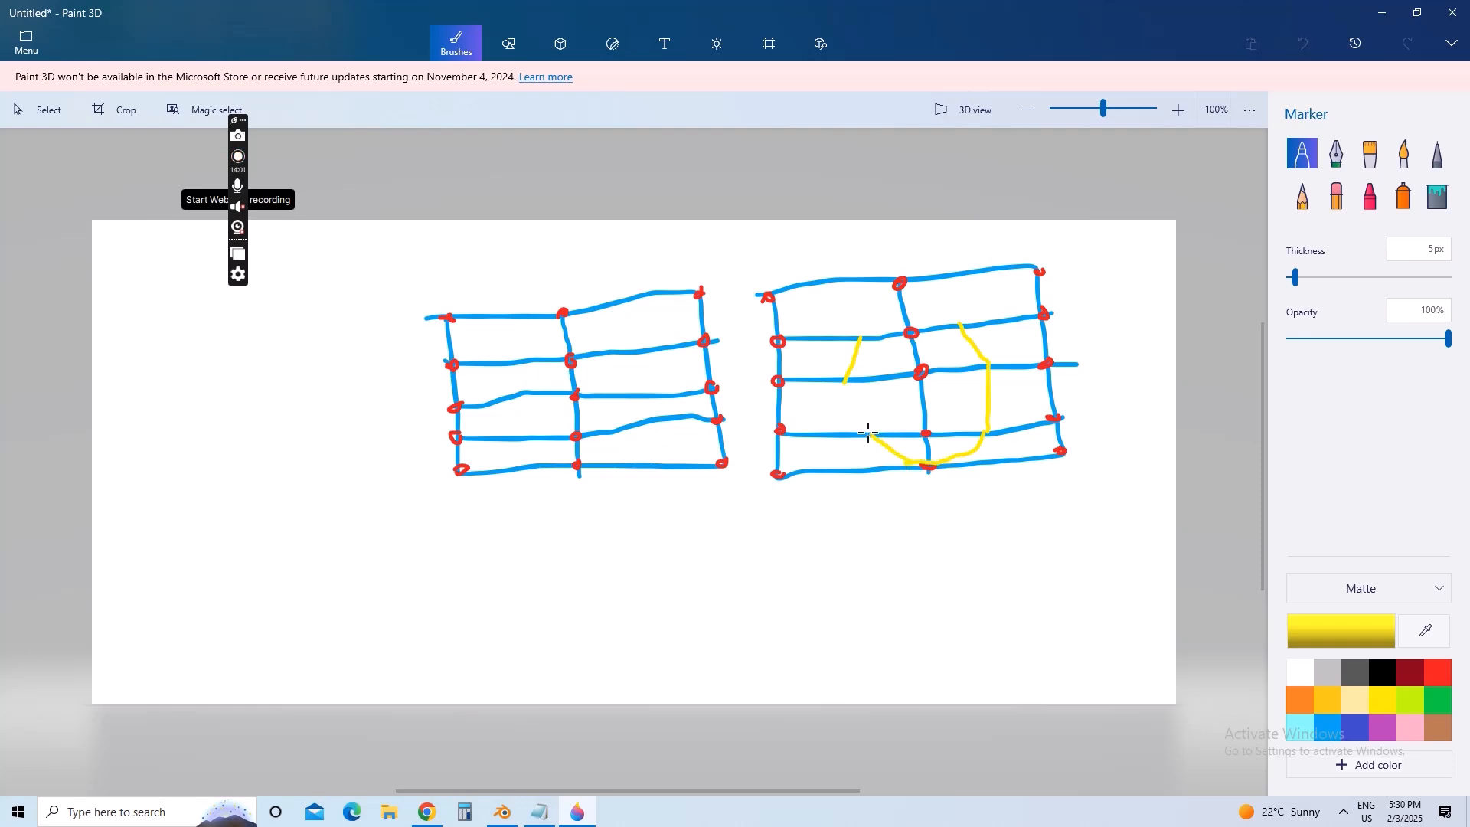
pyautogui.moveTo(854, 378); pyautogui.dragTo(880, 448)
pyautogui.moveTo(858, 338); pyautogui.dragTo(969, 322)
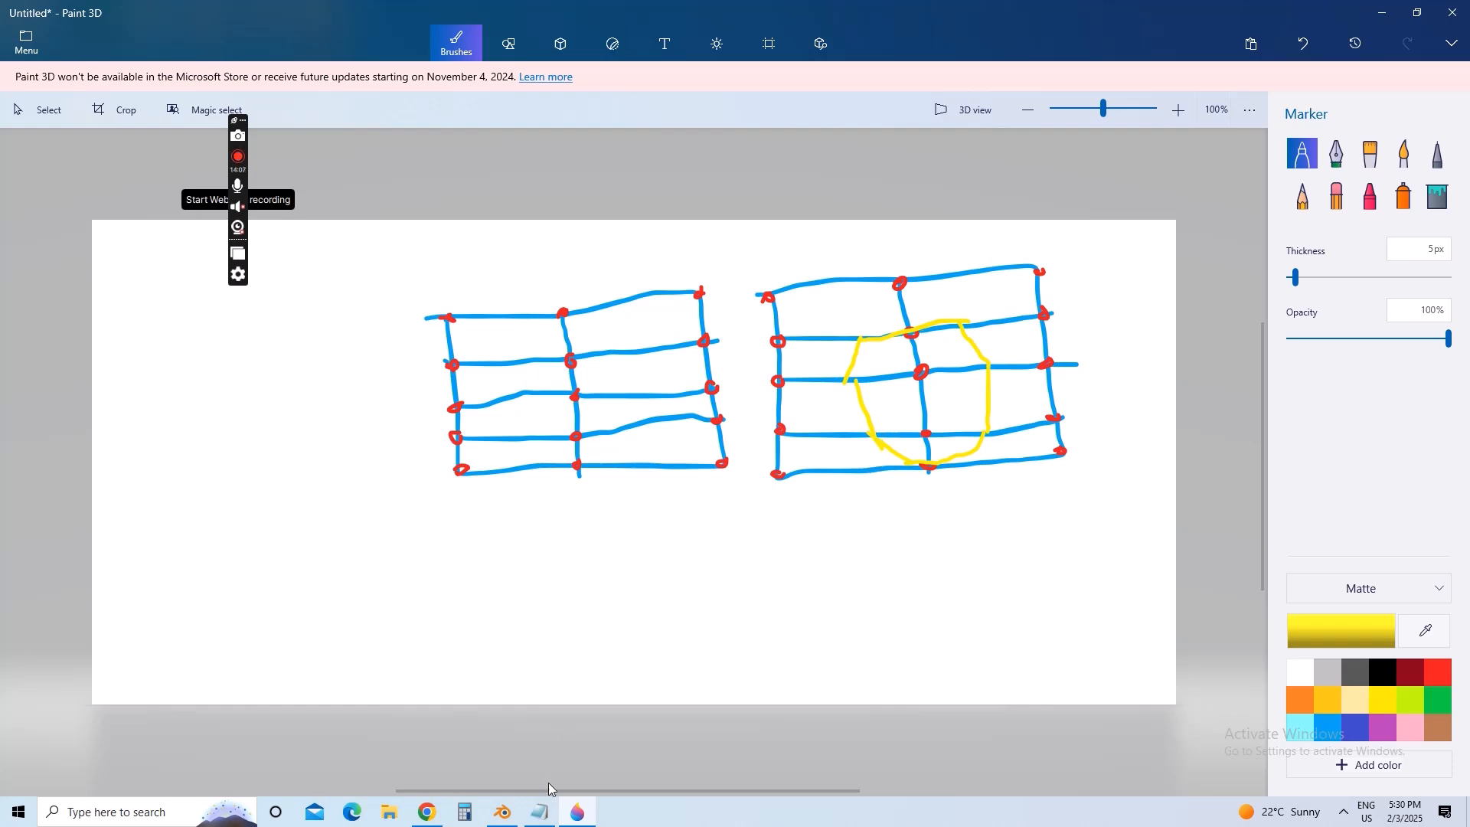
# - Replace the whole note in Notepad with "ok i draw the wanted shape now i will compare both and see what changes to make"
pyautogui.click(540, 810)
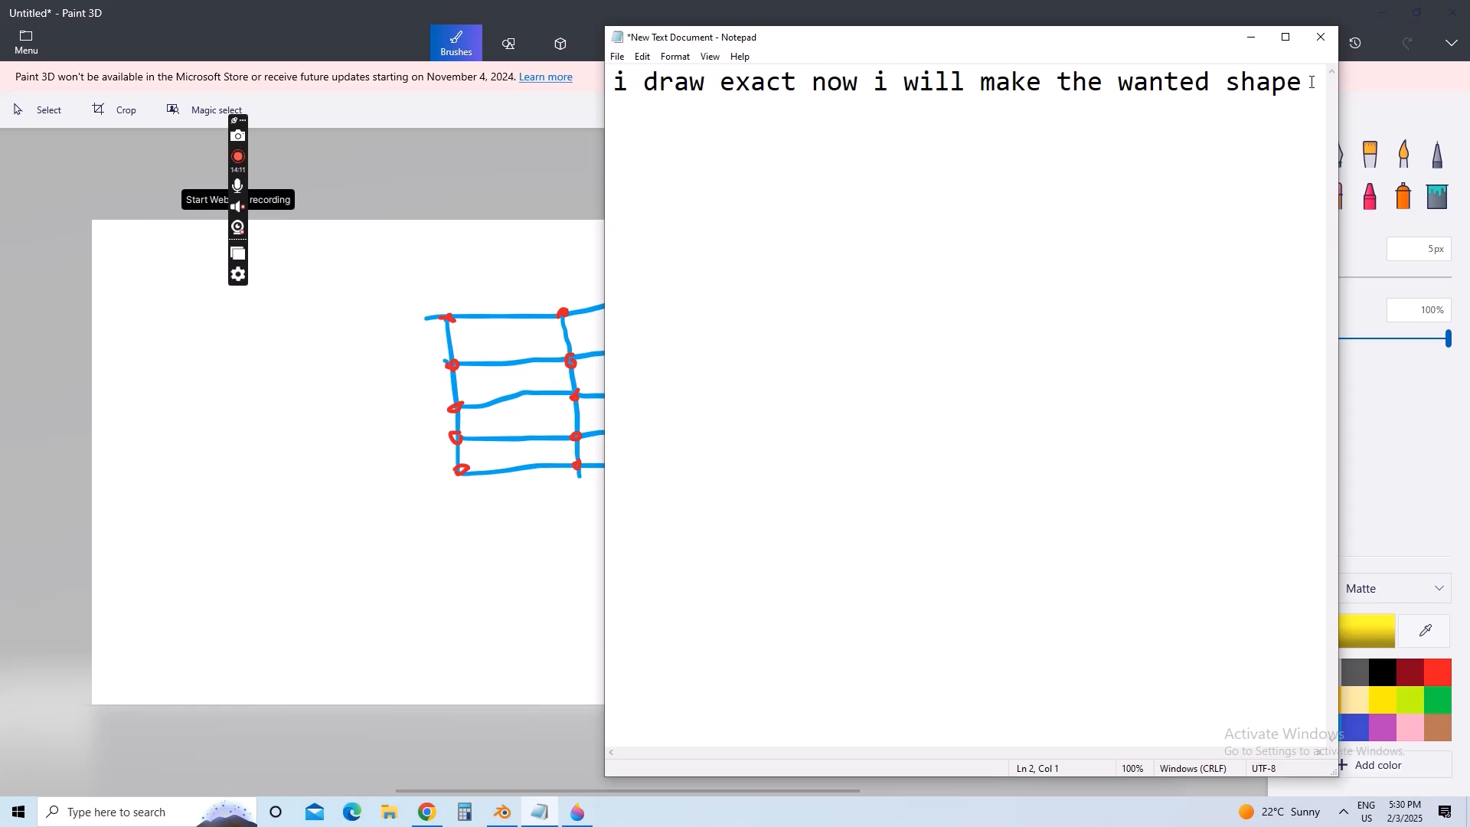
pyautogui.moveTo(1310, 82); pyautogui.dragTo(612, 90)
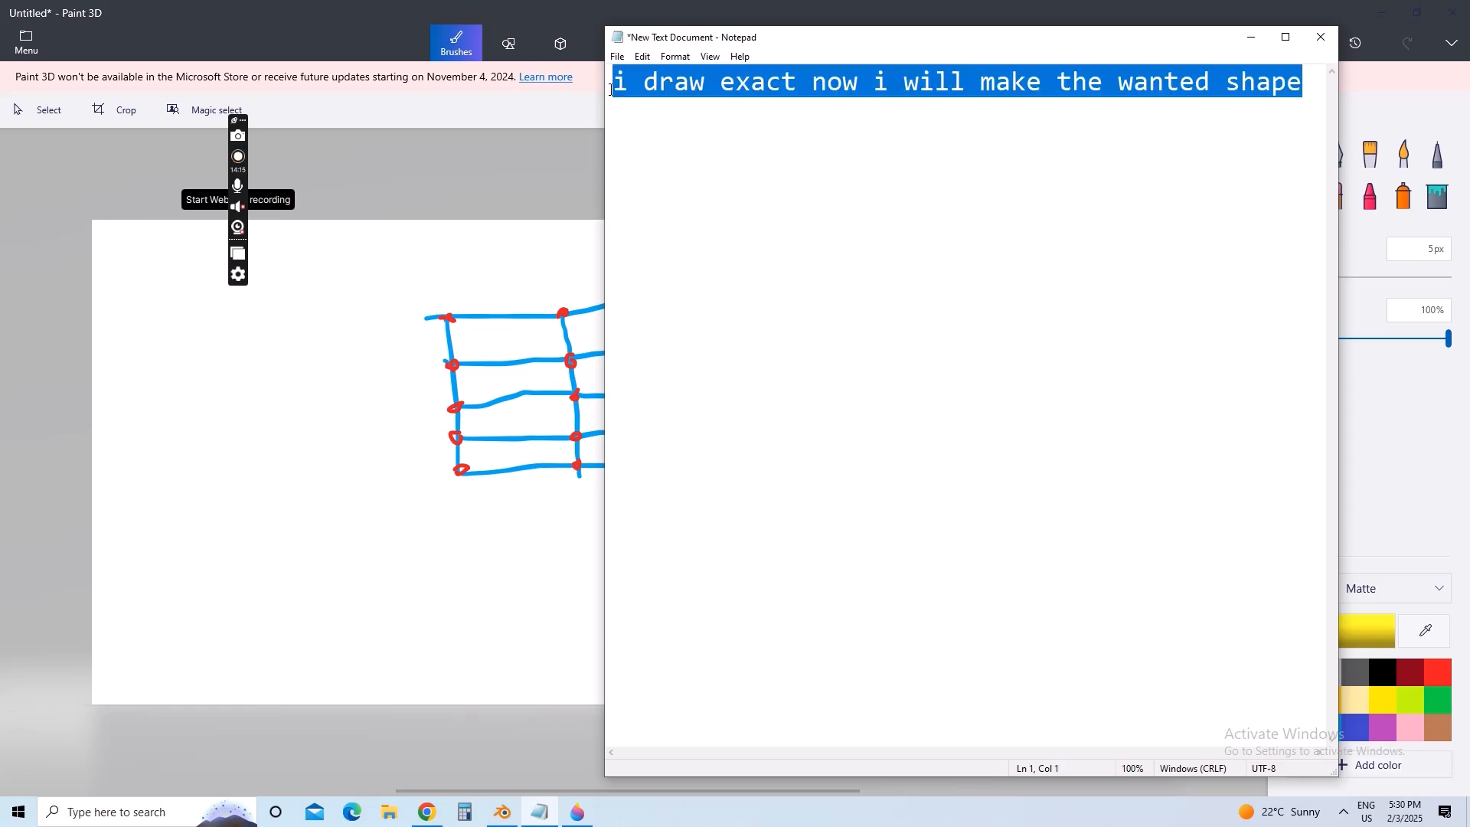
pyautogui.press('BackSpace')
pyautogui.write('ok i draw')
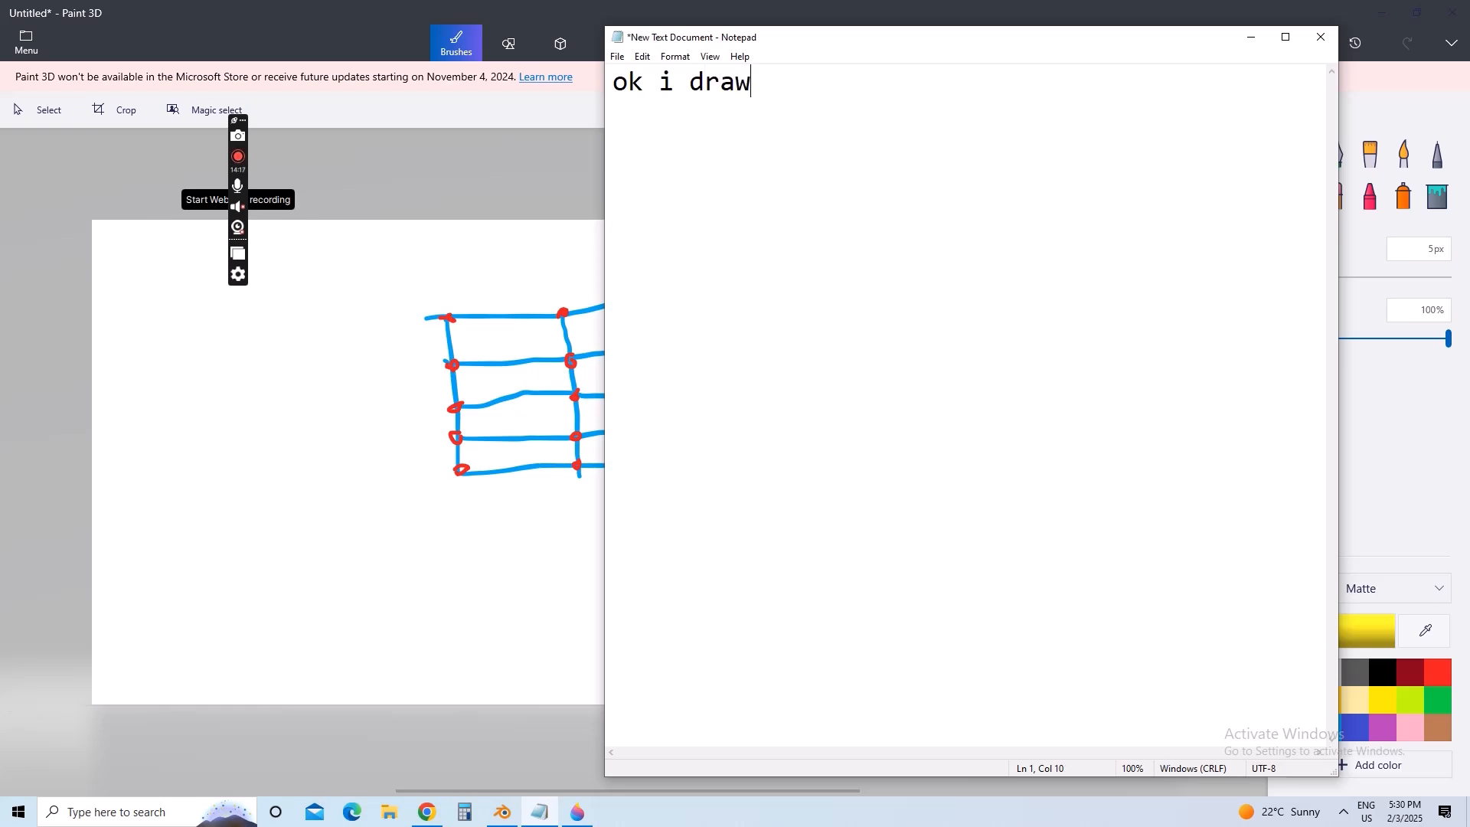
pyautogui.write(' the wanted sha')
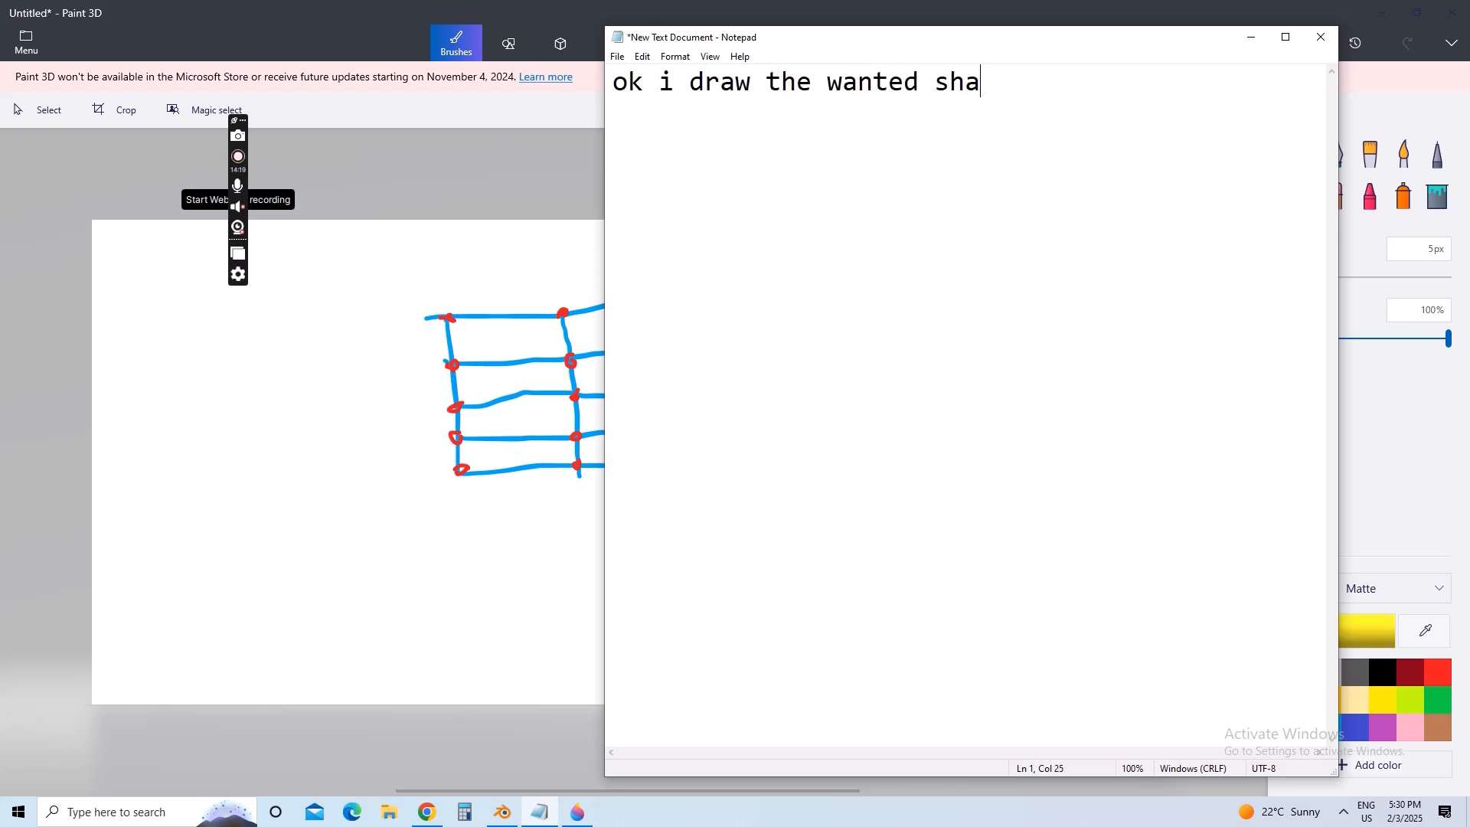
pyautogui.write('pe now i will ')
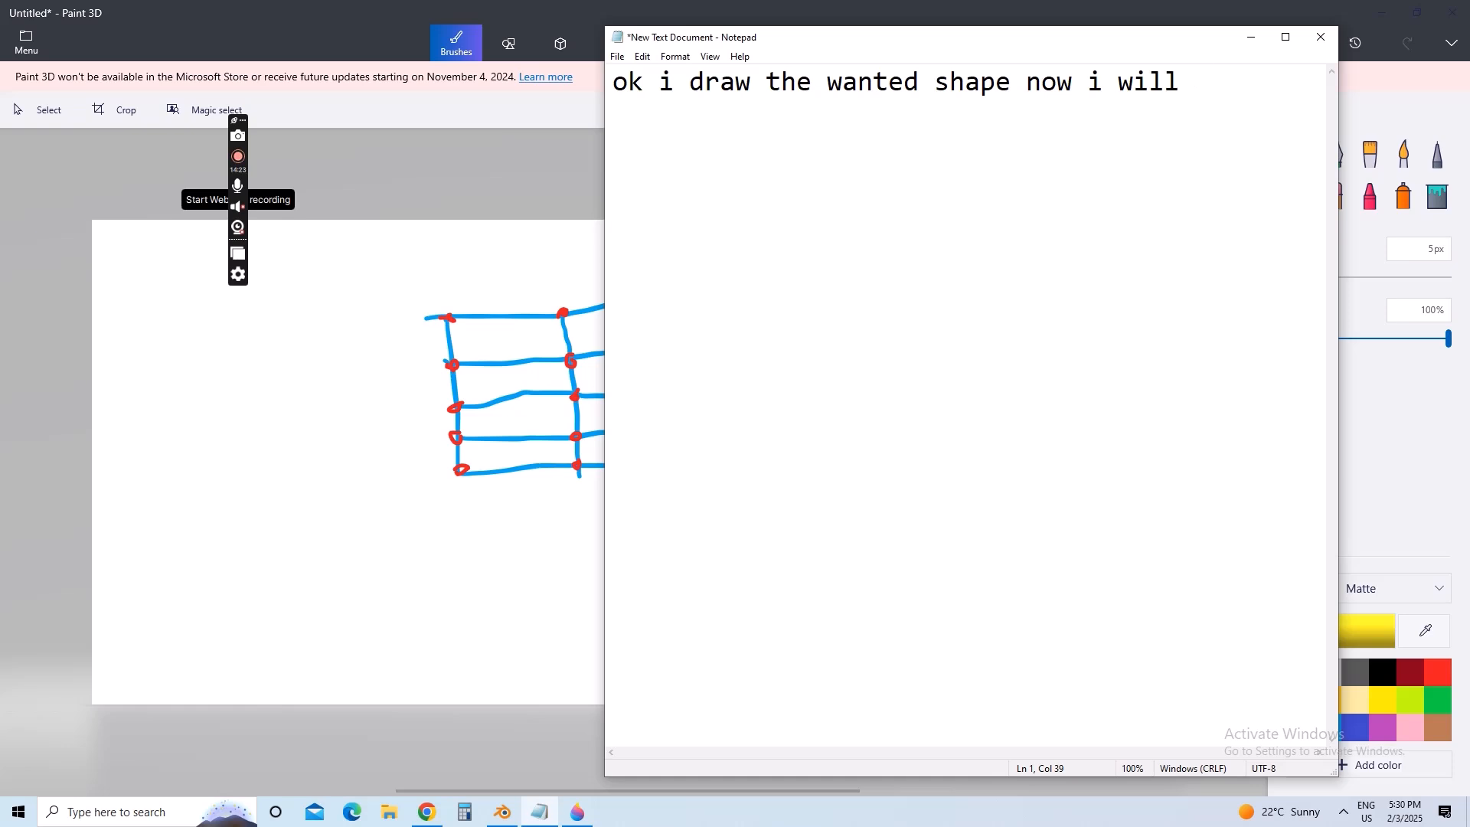
pyautogui.write('compare')
pyautogui.press('Return')
pyautogui.write('bn')
pyautogui.press('BackSpace')
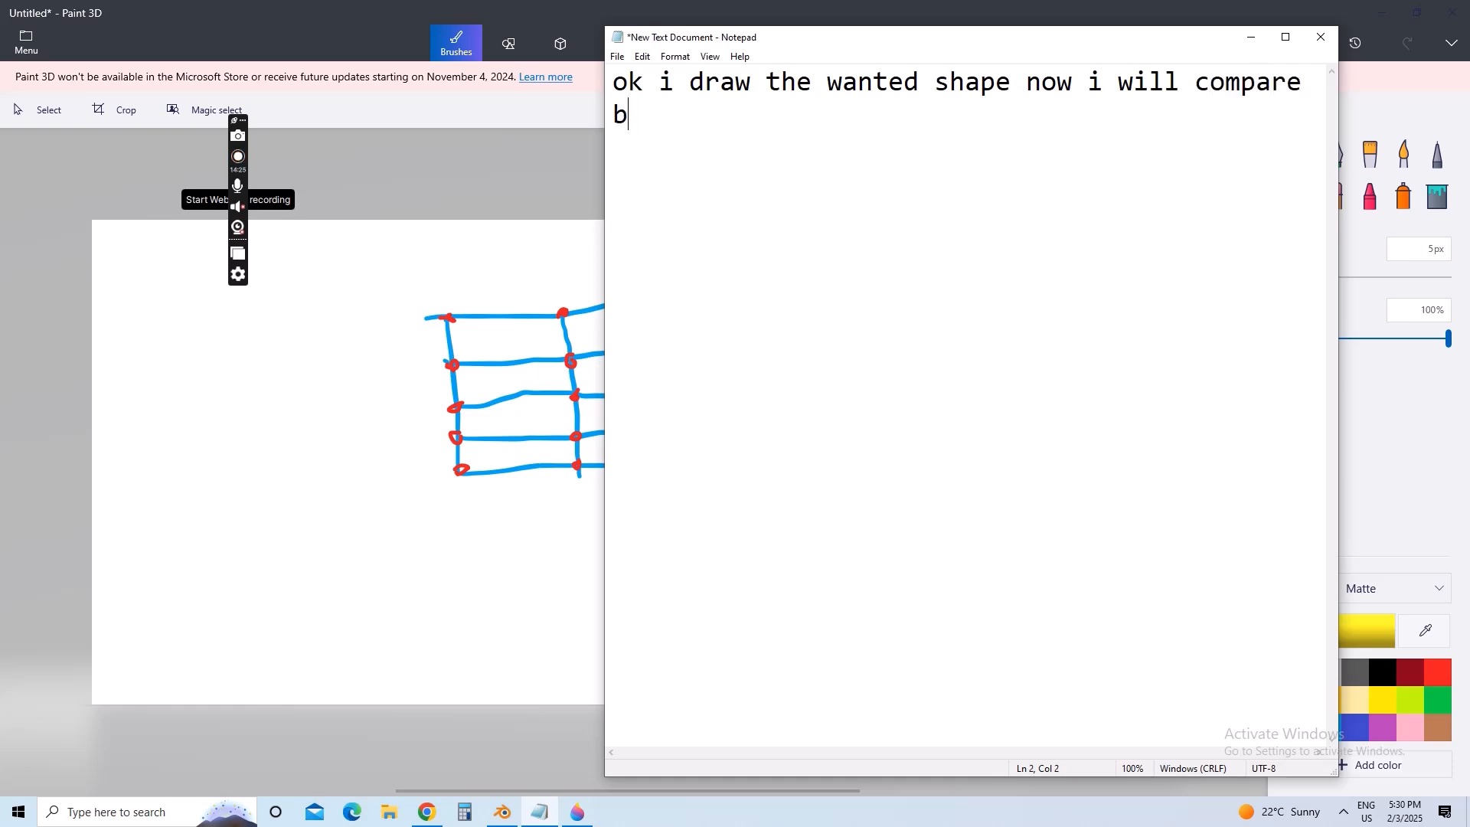
pyautogui.write('oth and s')
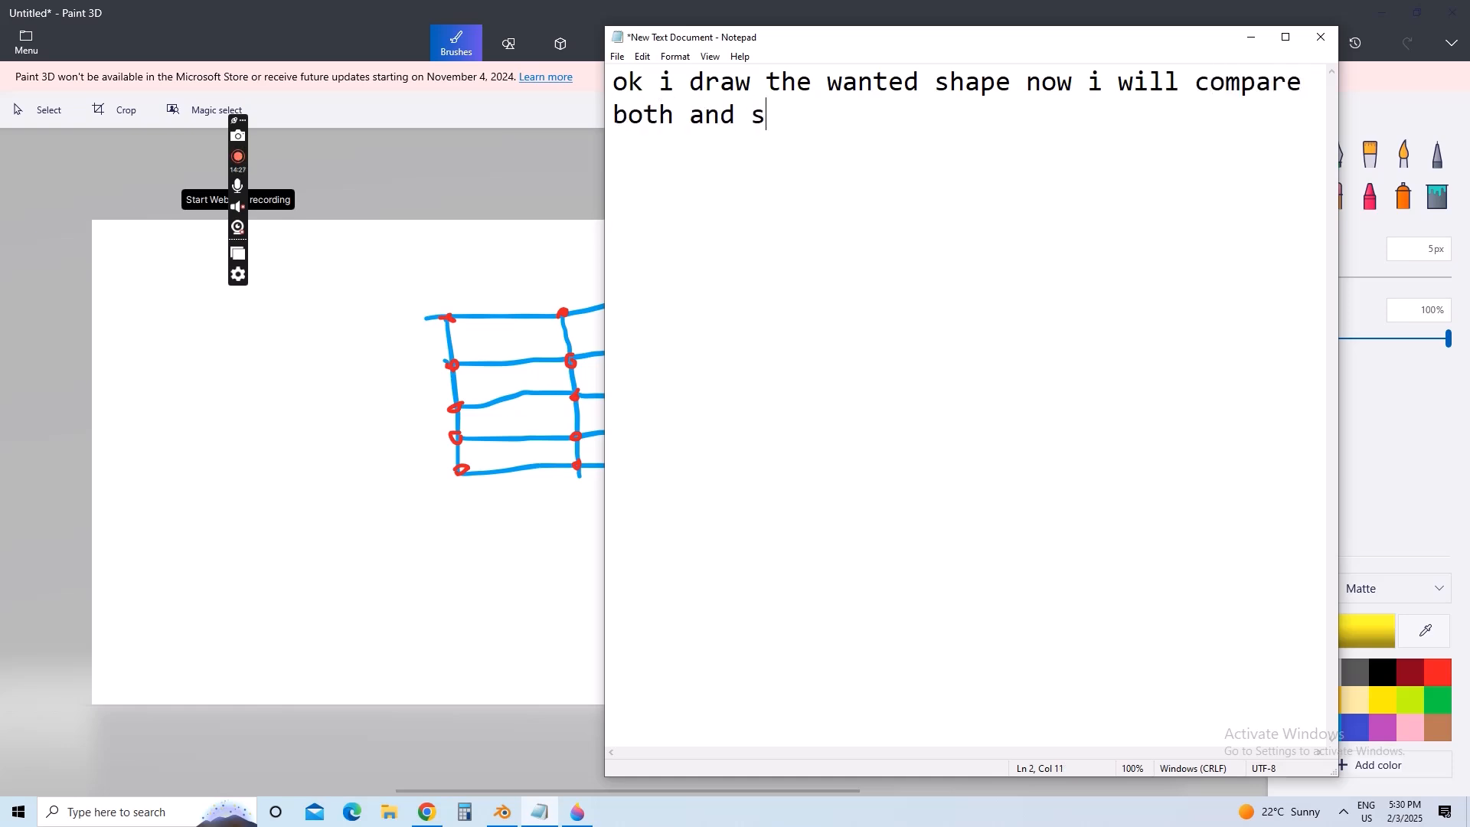
pyautogui.write('ee what')
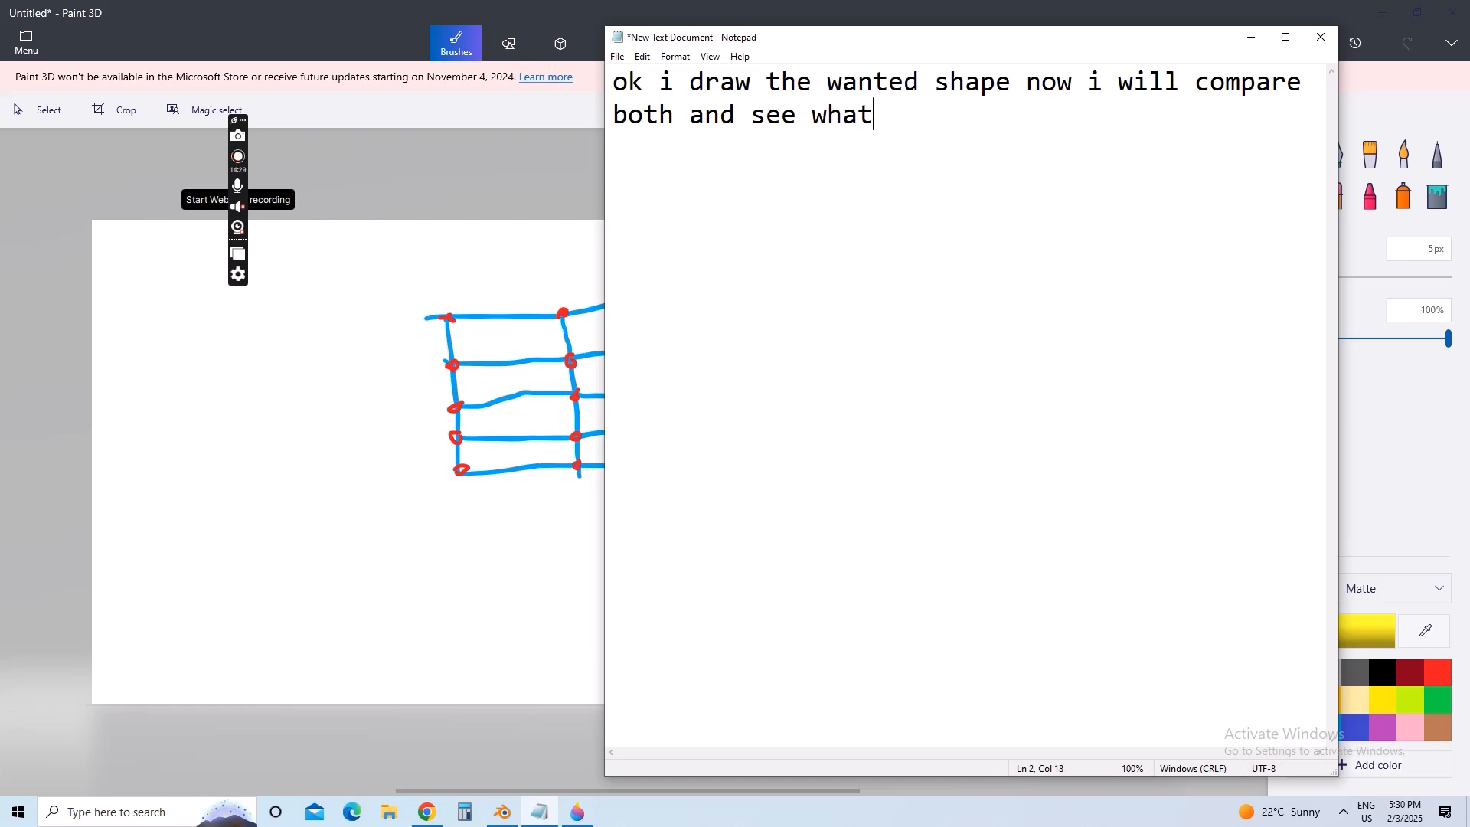
pyautogui.write(' changes to make')
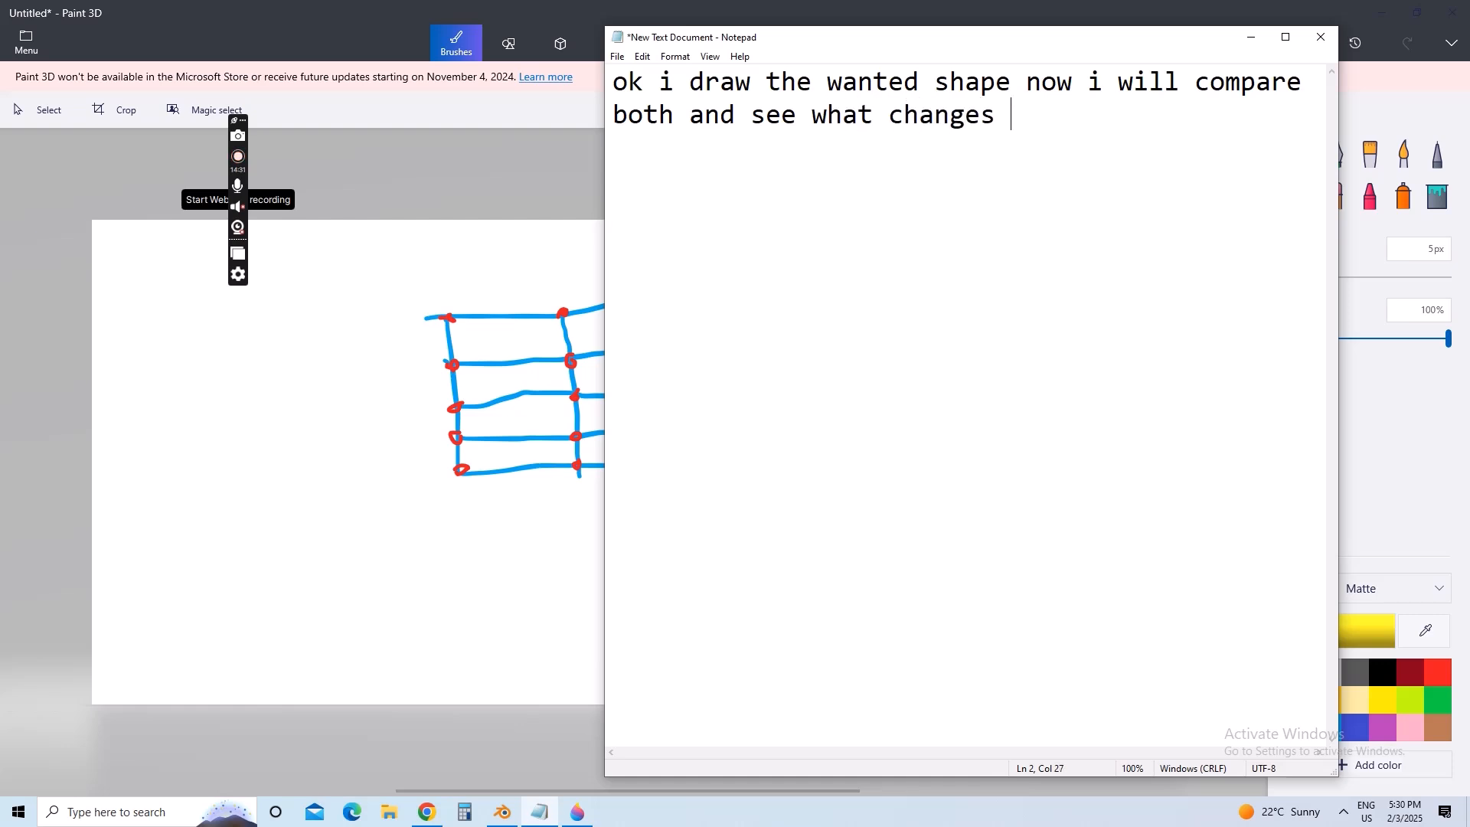
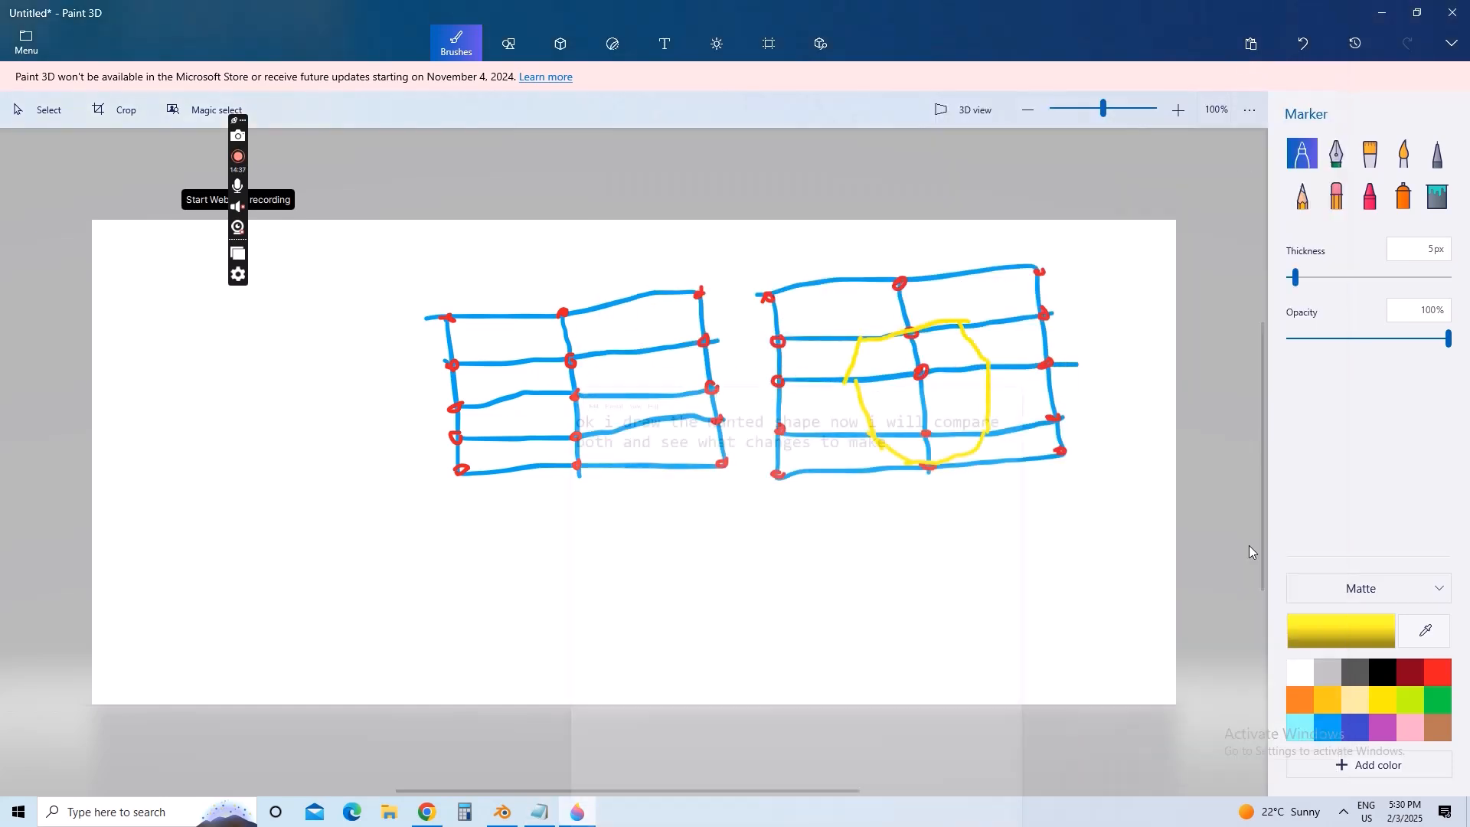
pyautogui.click(1251, 38)
# - In Paint 3D, mark the points where the yellow circle meets the second grid's lines with red dots
pyautogui.click(1440, 675)
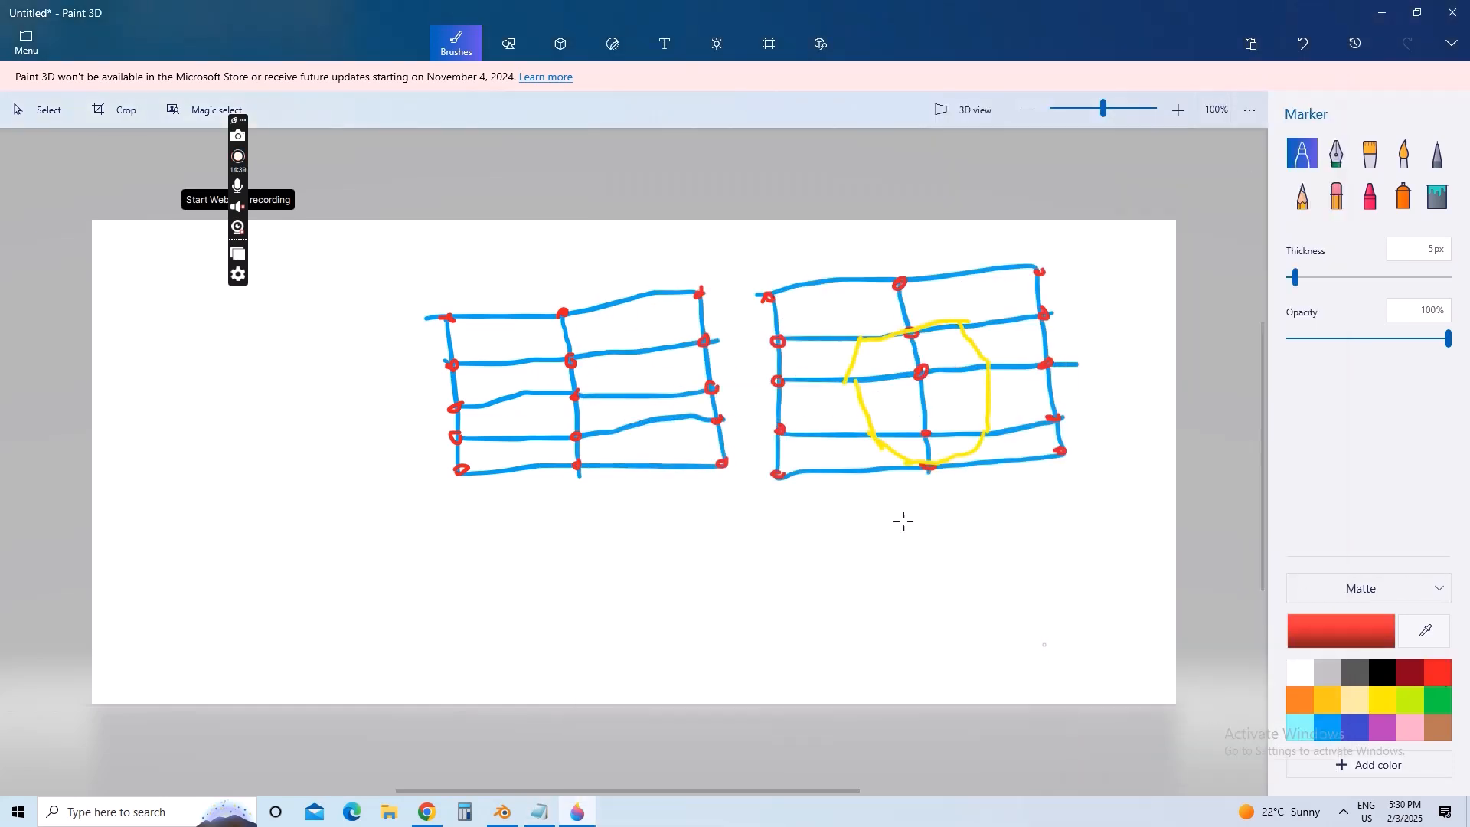
pyautogui.moveTo(854, 339); pyautogui.dragTo(873, 437)
pyautogui.moveTo(978, 429); pyautogui.dragTo(983, 434)
pyautogui.moveTo(992, 366); pyautogui.dragTo(989, 364)
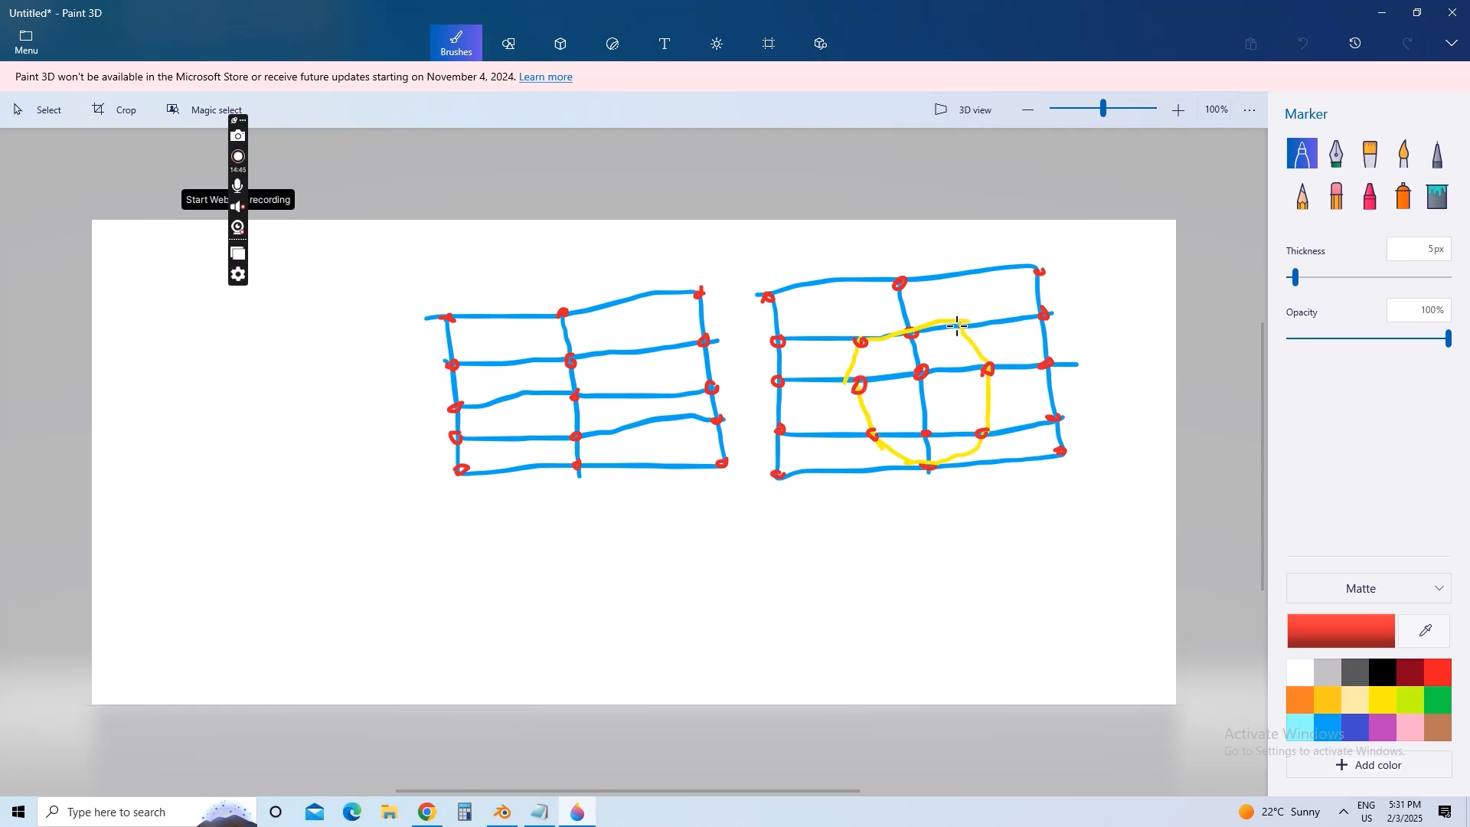
pyautogui.moveTo(968, 309); pyautogui.dragTo(960, 325)
pyautogui.moveTo(939, 458); pyautogui.dragTo(926, 467)
# - Move the Notepad window aside to uncover the second grid and clear the existing note
pyautogui.click(540, 811)
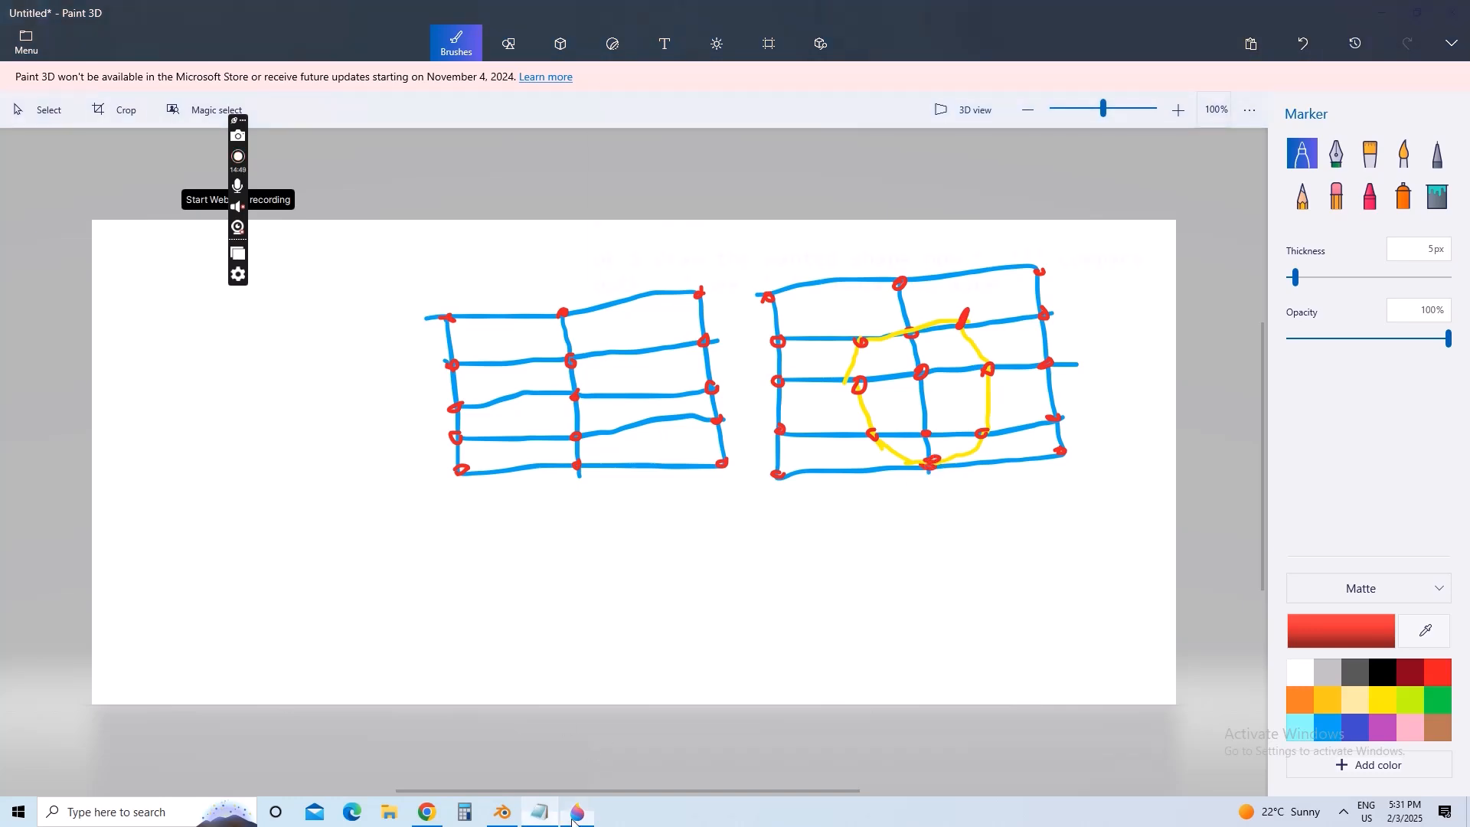
pyautogui.moveTo(703, 55)
pyautogui.mouseDown()
pyautogui.moveTo(108, 29)
pyautogui.moveTo(119, 20)
pyautogui.mouseUp()
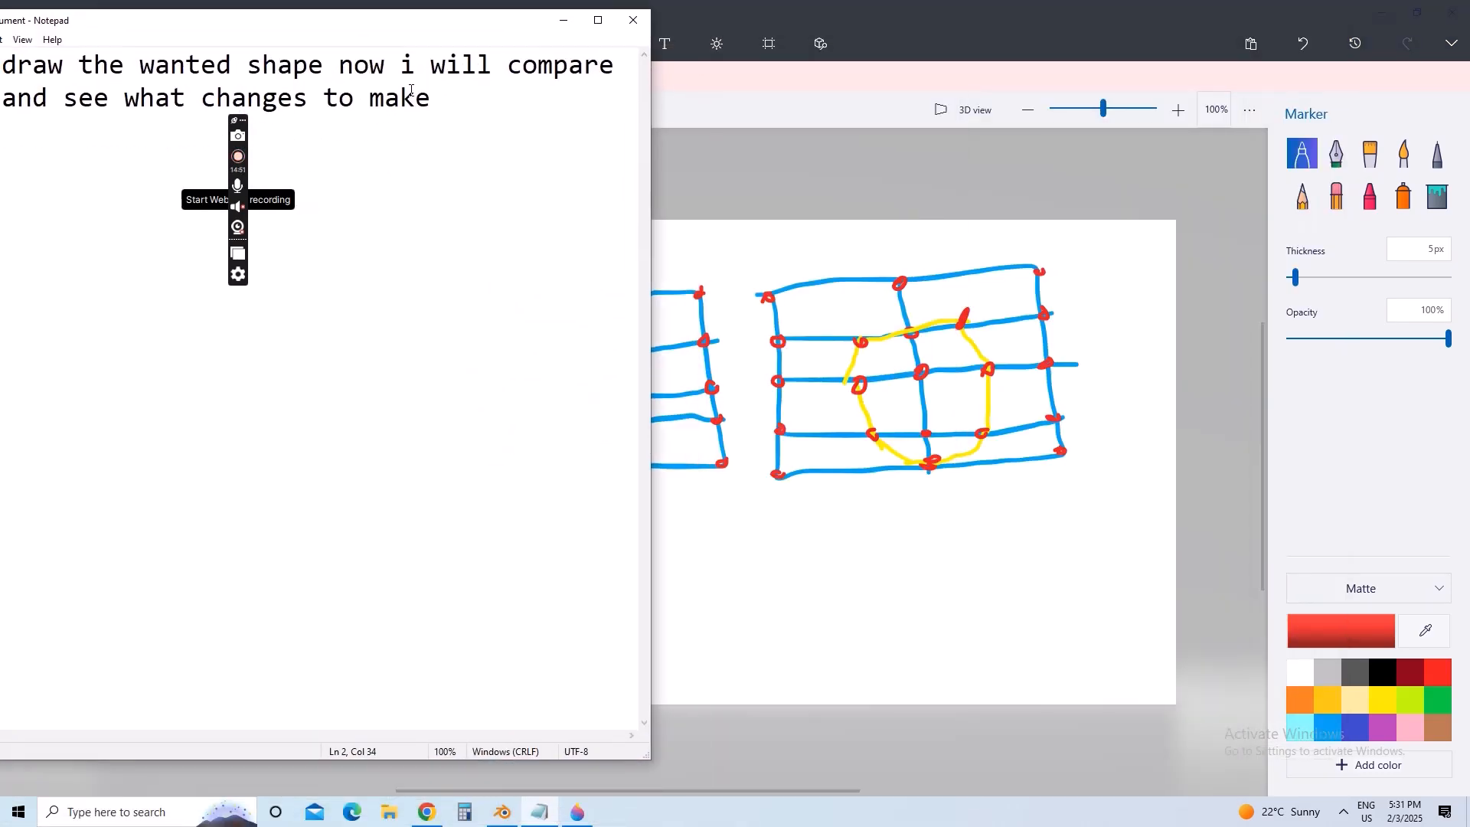
pyautogui.moveTo(441, 113); pyautogui.dragTo(2, 67)
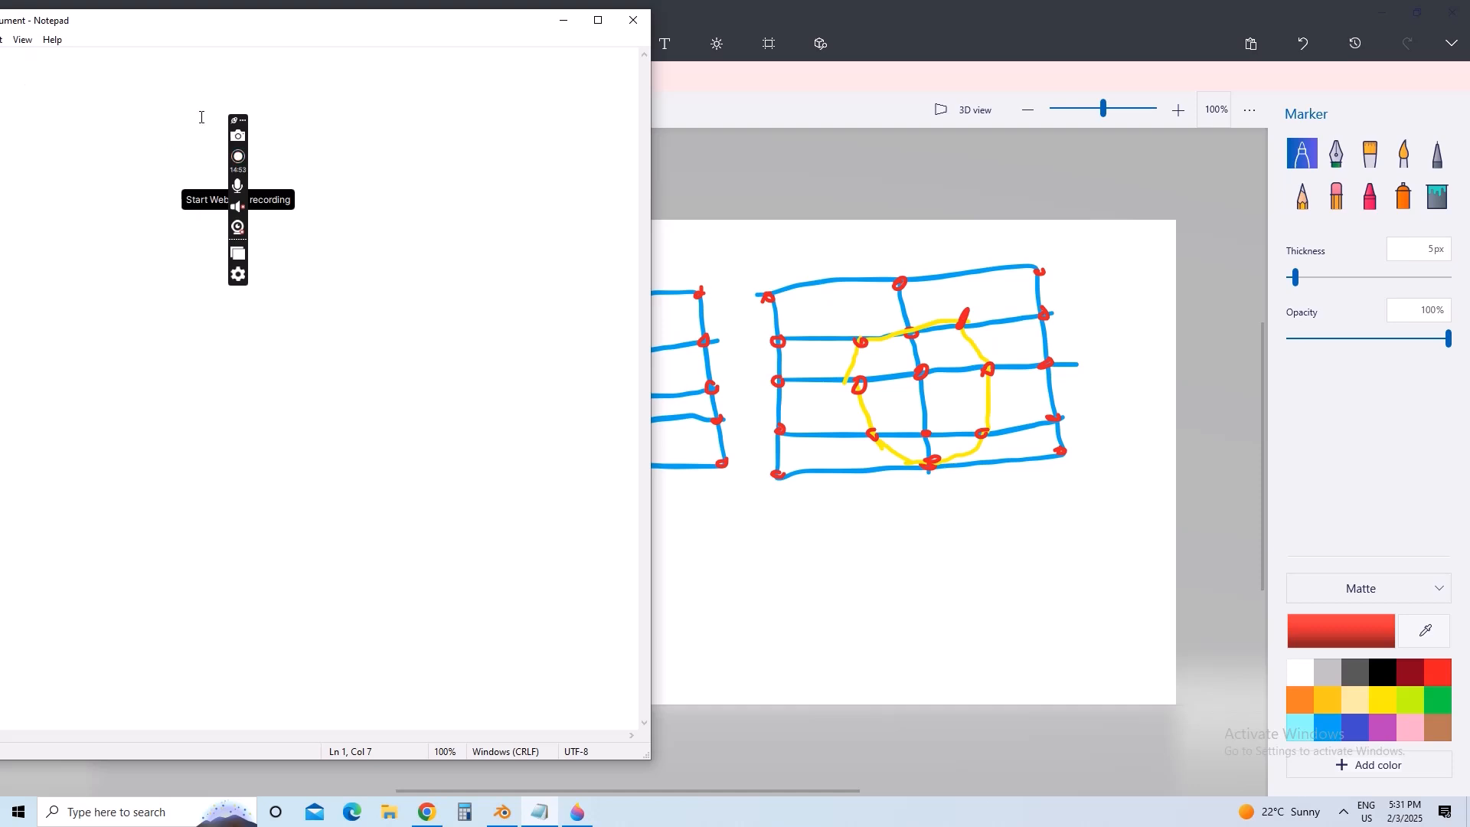
pyautogui.moveTo(230, 19); pyautogui.dragTo(315, 28)
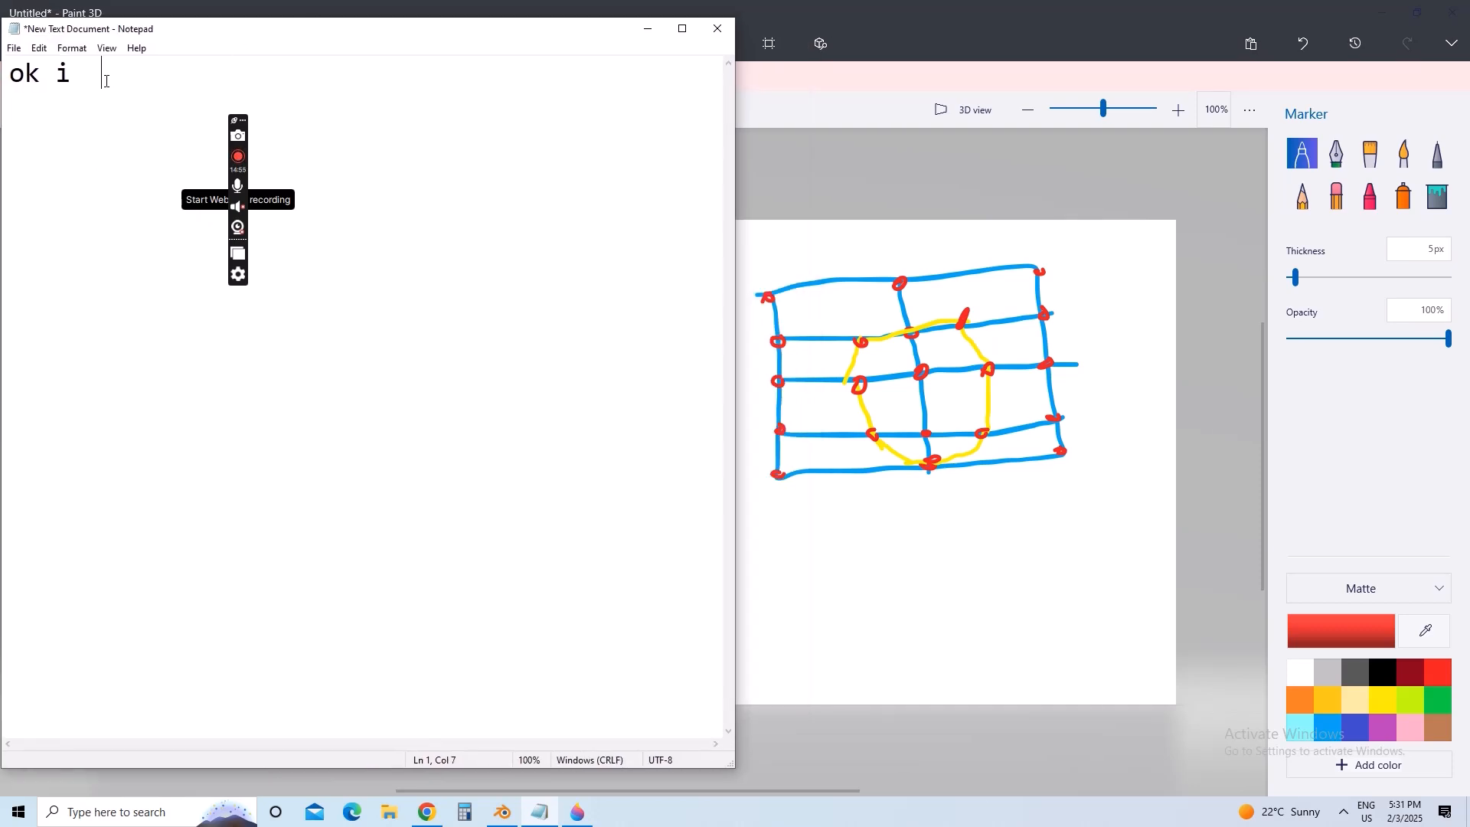
pyautogui.click(24, 114)
pyautogui.click(84, 75)
pyautogui.hotkey('ctrl', 'a')
pyautogui.press('BackSpace')
pyautogui.moveTo(298, 38); pyautogui.dragTo(305, 41)
# - Write the note "so i have to draw these points(vertices) in present shape to make this wanted shape"
pyautogui.write('so i')
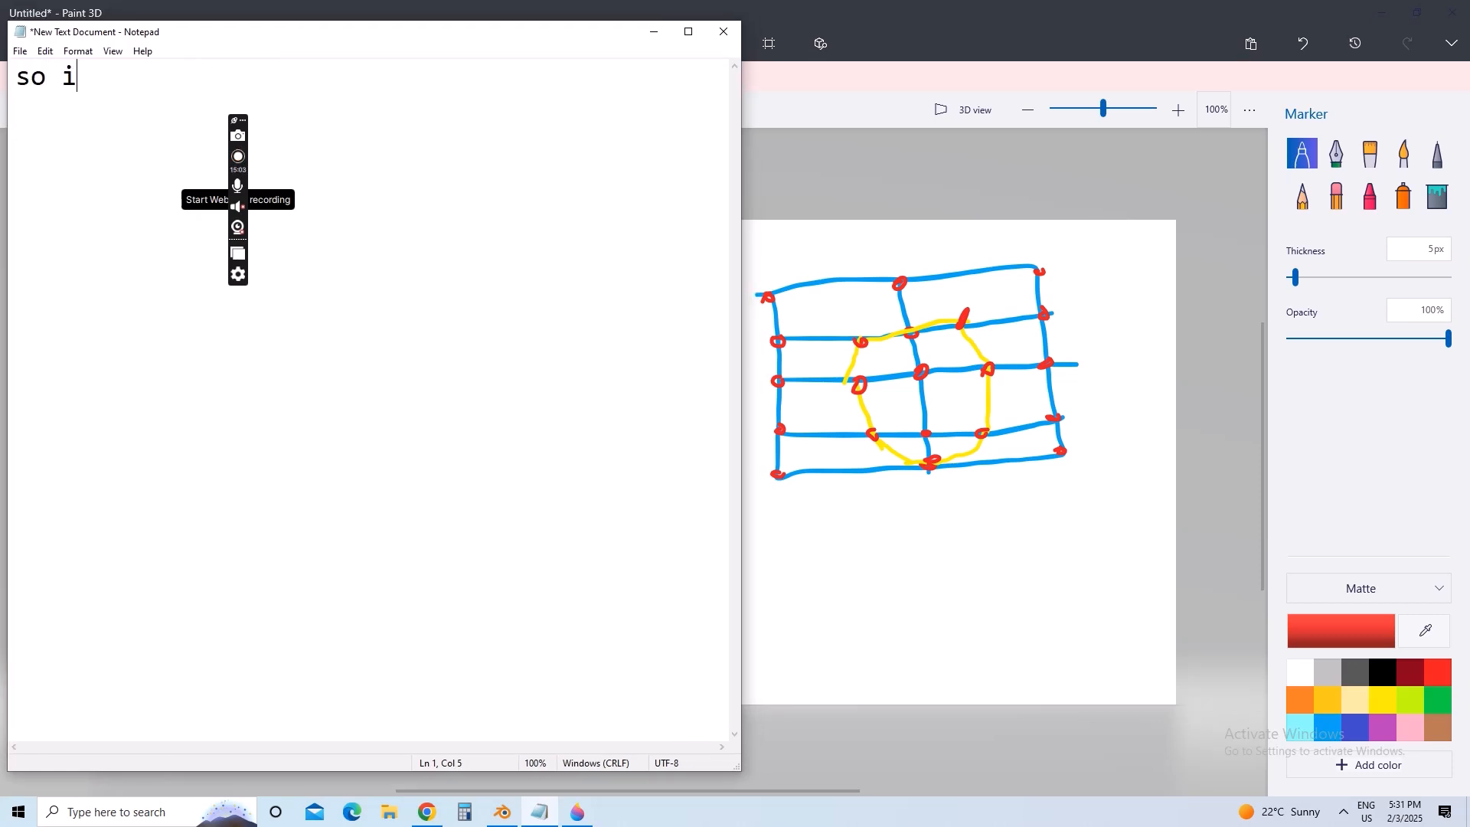
pyautogui.write(' have to d')
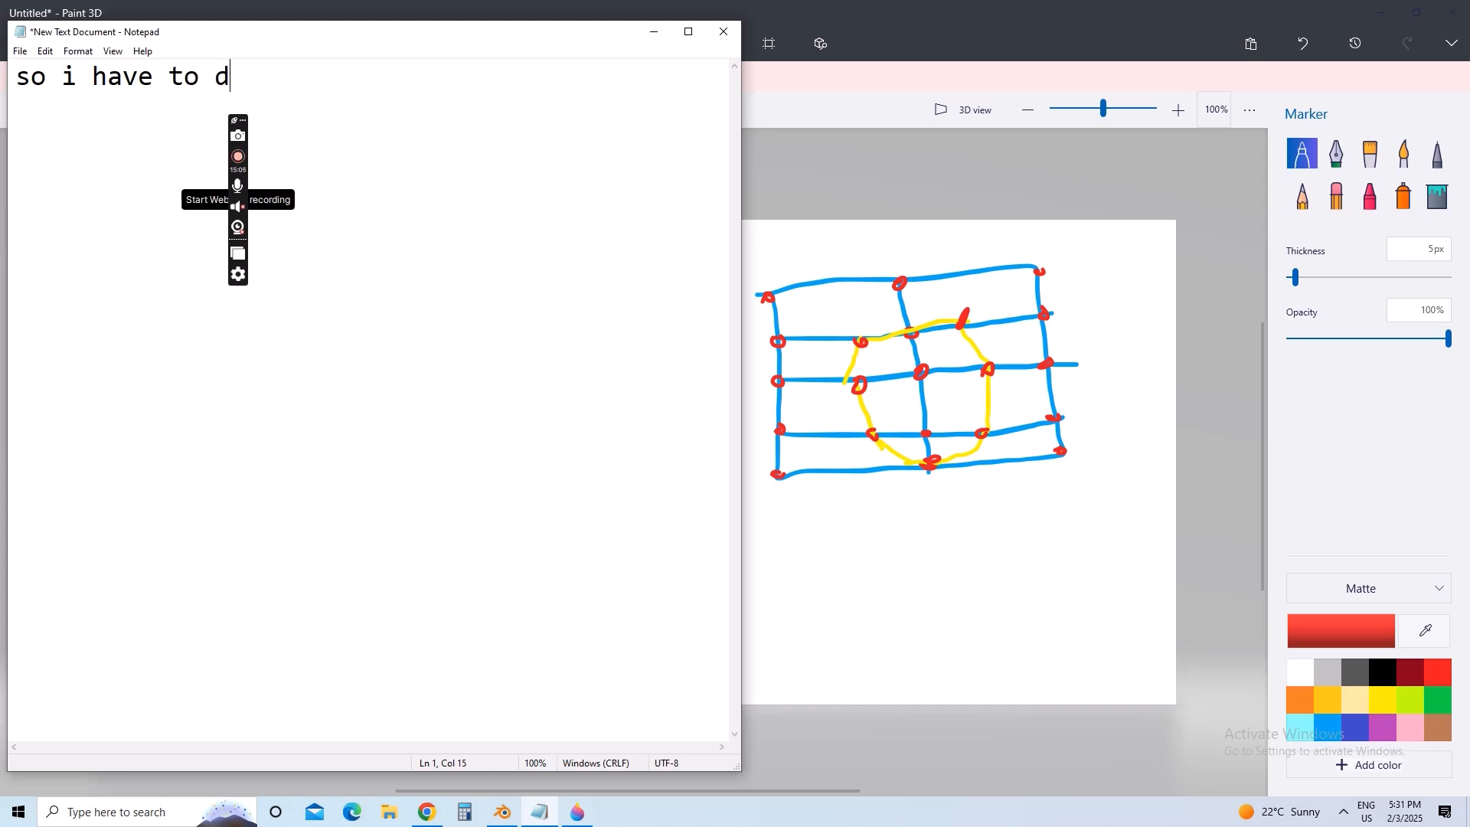
pyautogui.write('raw these p')
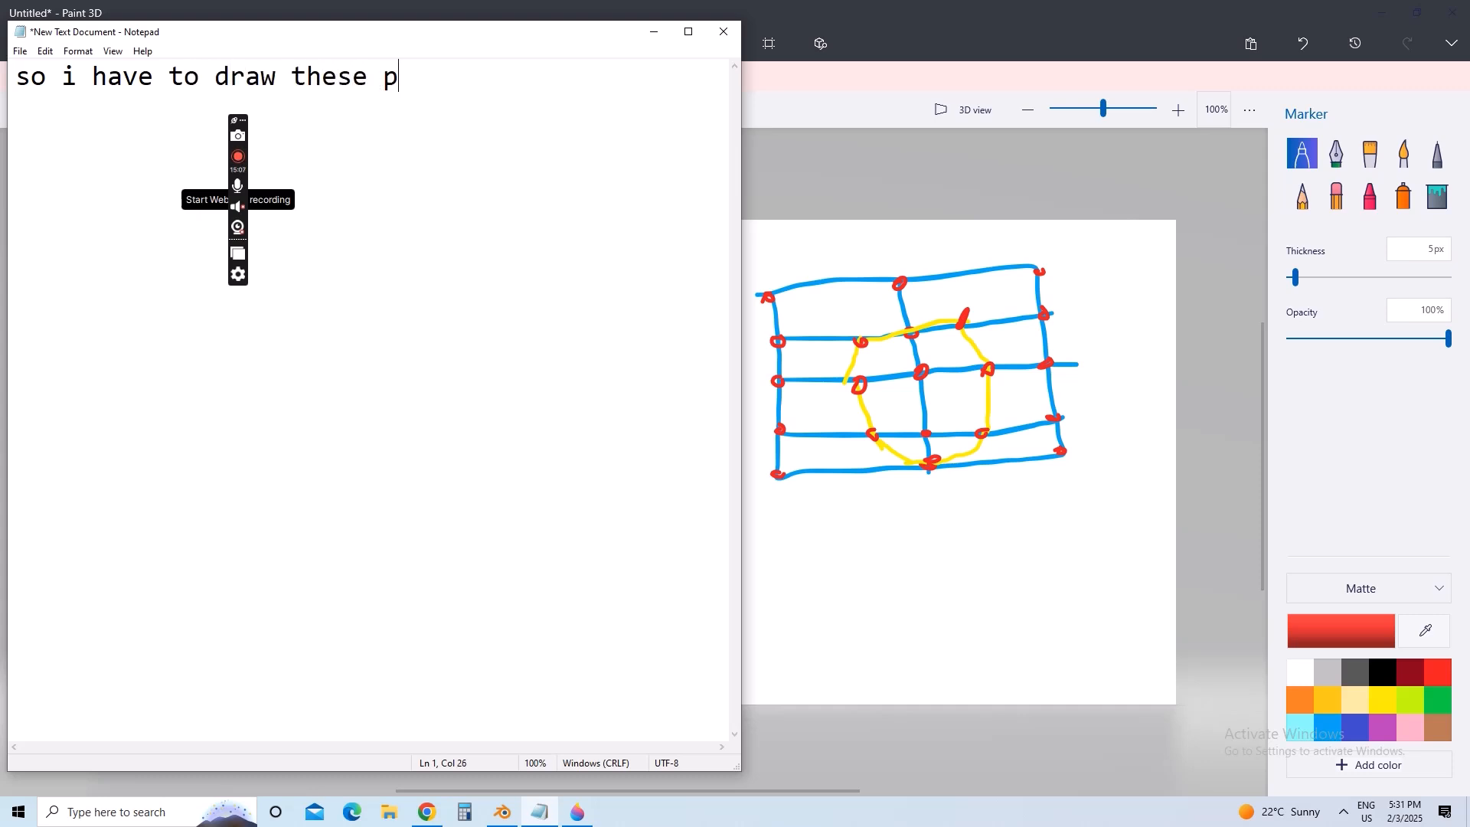
pyautogui.write('oints')
pyautogui.write('(vertices)')
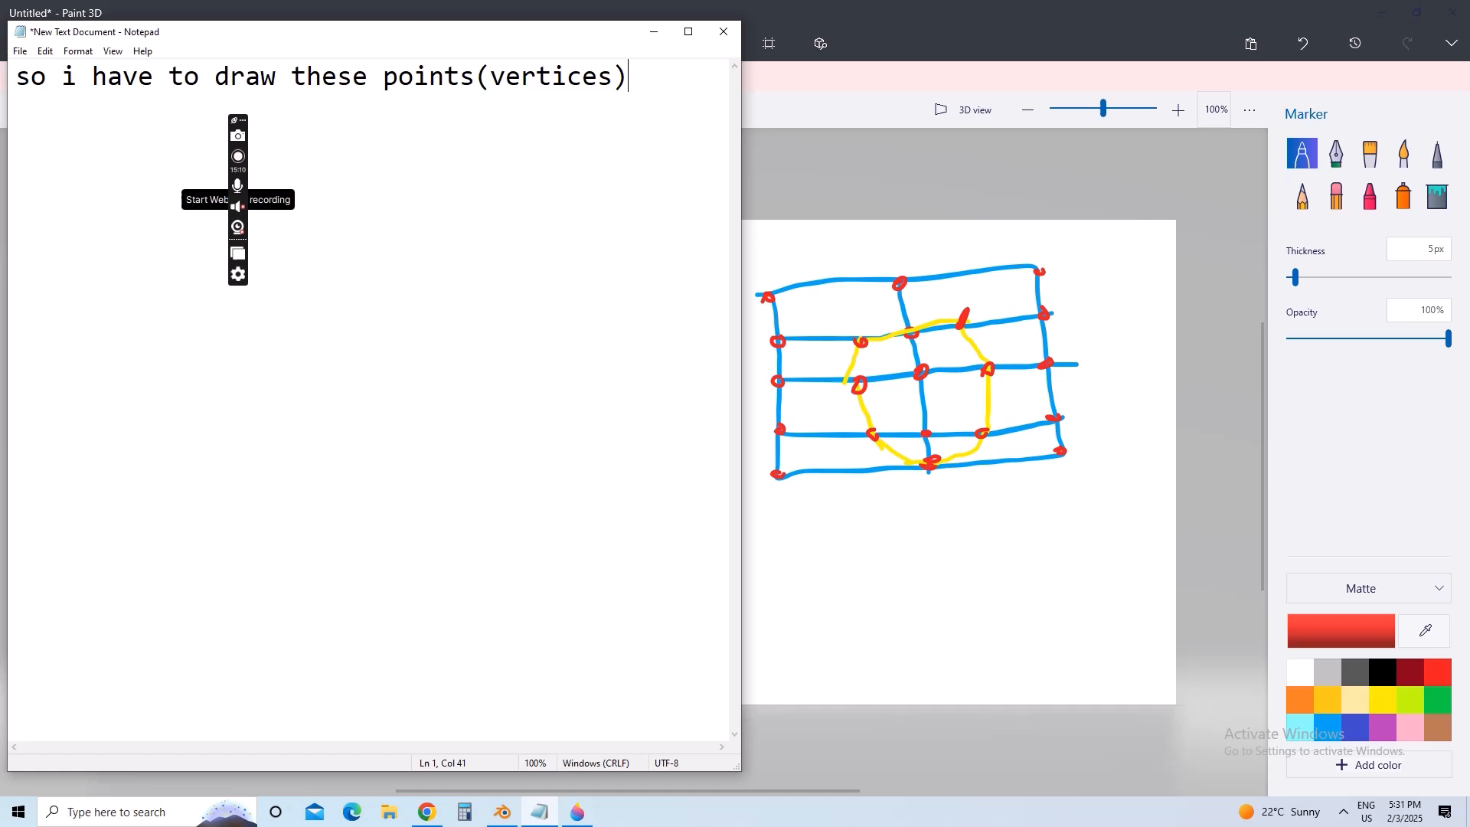
pyautogui.press('Return')
pyautogui.write('th')
pyautogui.press('BackSpace')
pyautogui.press('BackSpace')
pyautogui.write('to')
pyautogui.press('BackSpace')
pyautogui.press('BackSpace')
pyautogui.write('in present shape to am')
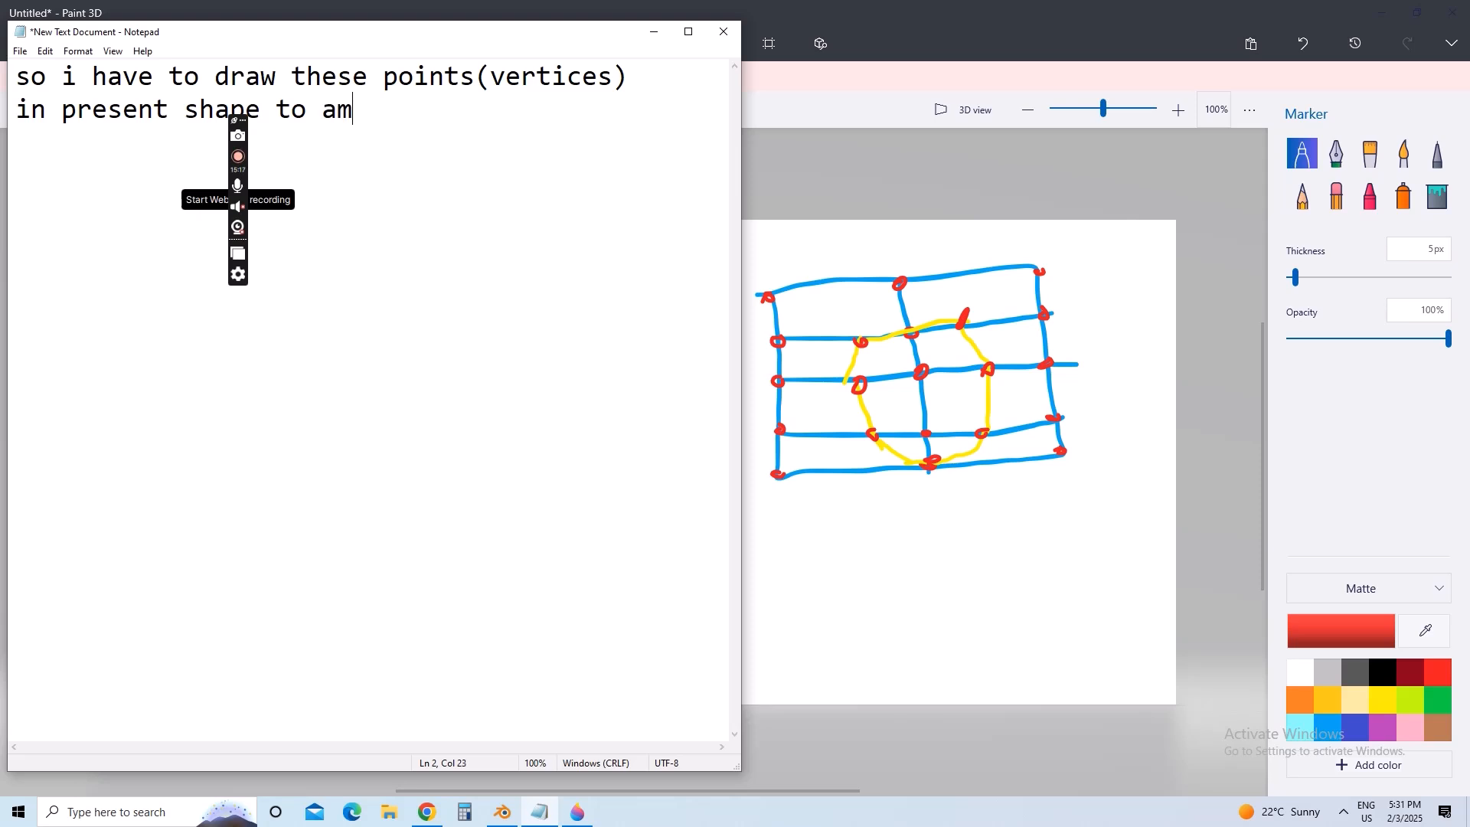
pyautogui.press('BackSpace')
pyautogui.press('BackSpace')
pyautogui.write('make thi')
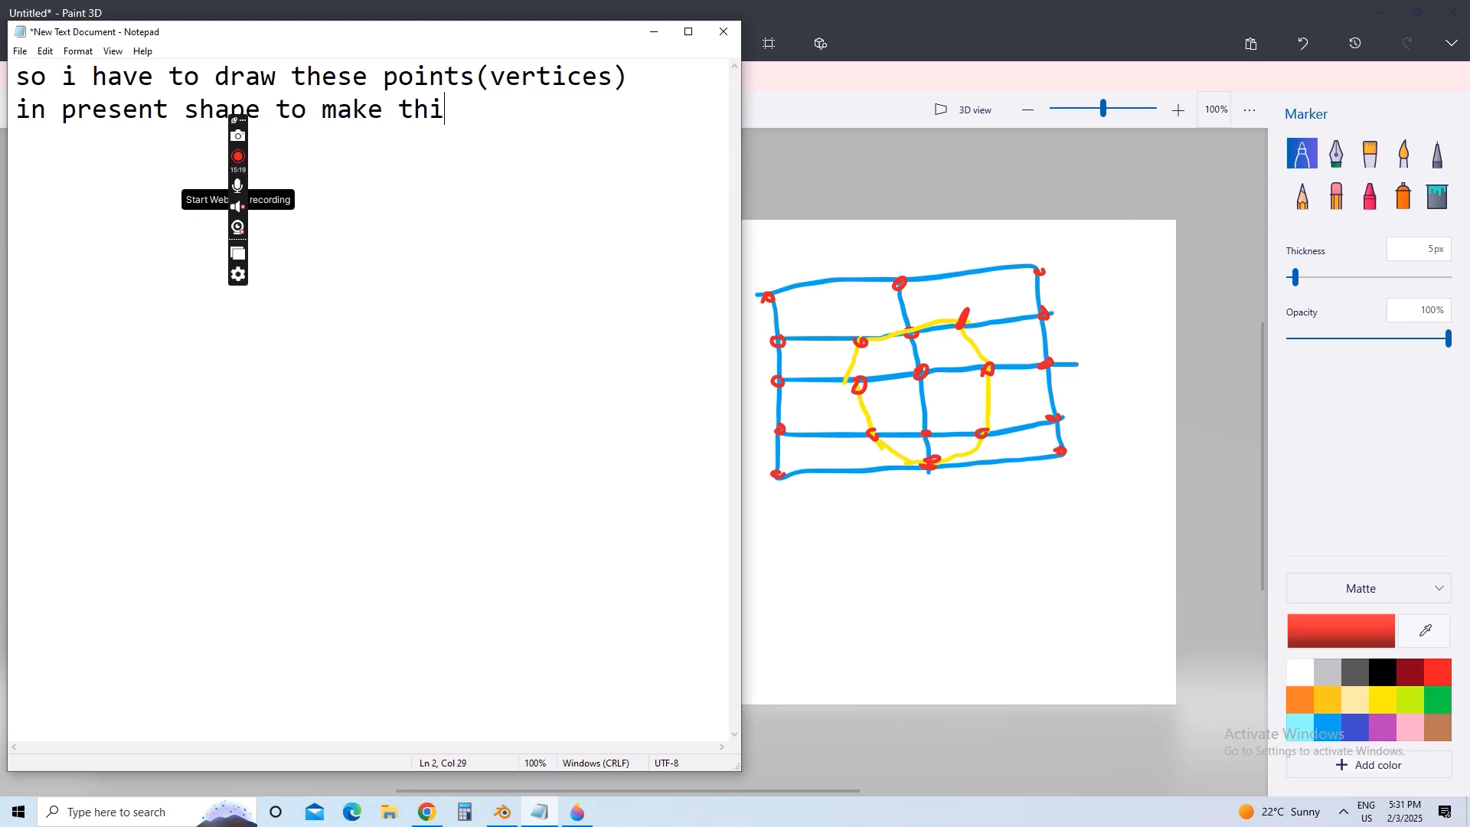
pyautogui.write('s wanted shape')
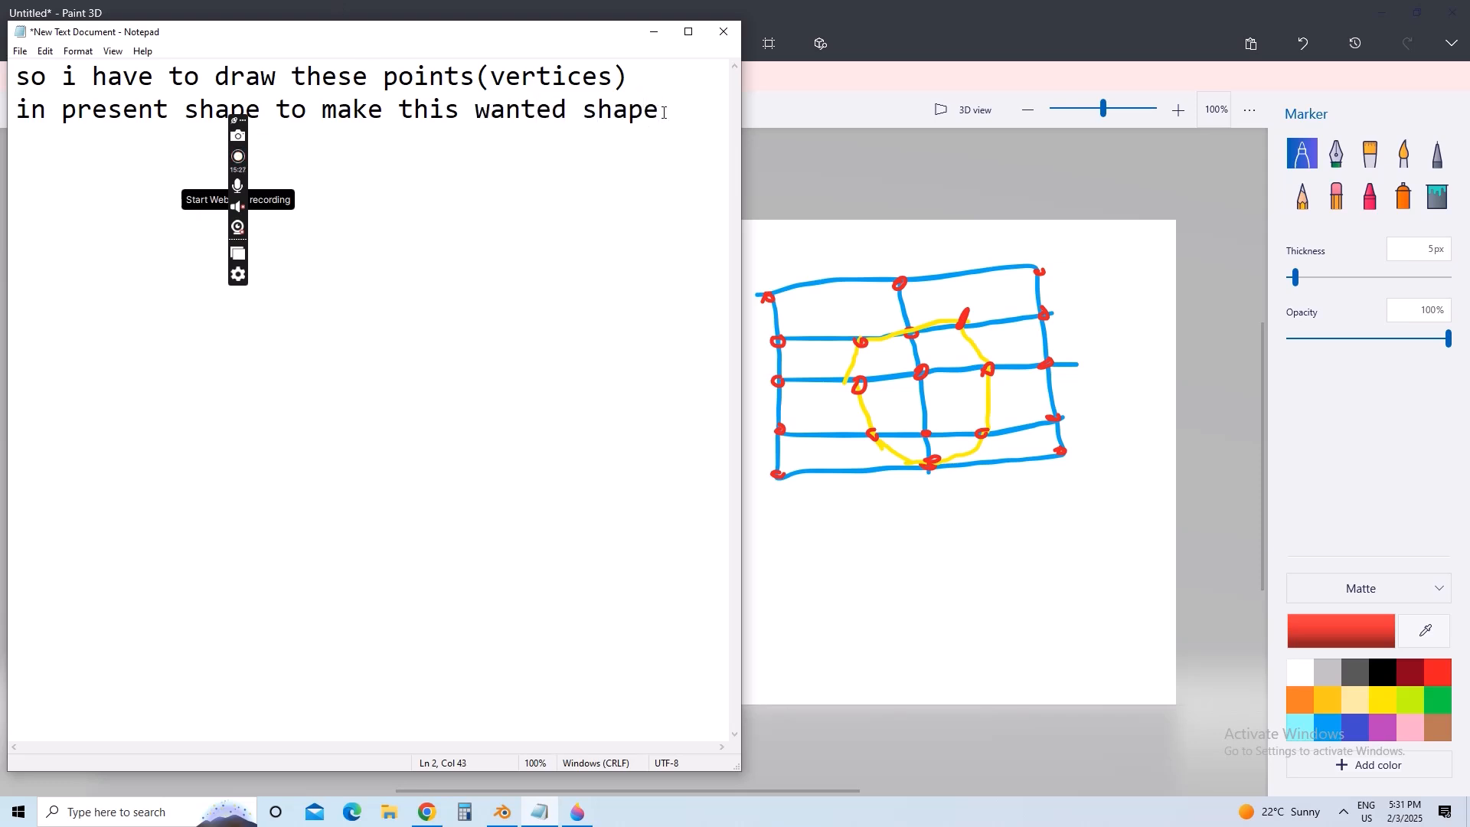
# - Clear the Notepad note and start a new Paint 3D drawing without saving the grid sketch
pyautogui.hotkey('ctrl', 'a')
pyautogui.press('BackSpace')
pyautogui.moveTo(538, 38); pyautogui.dragTo(957, 40)
pyautogui.click(98, 33)
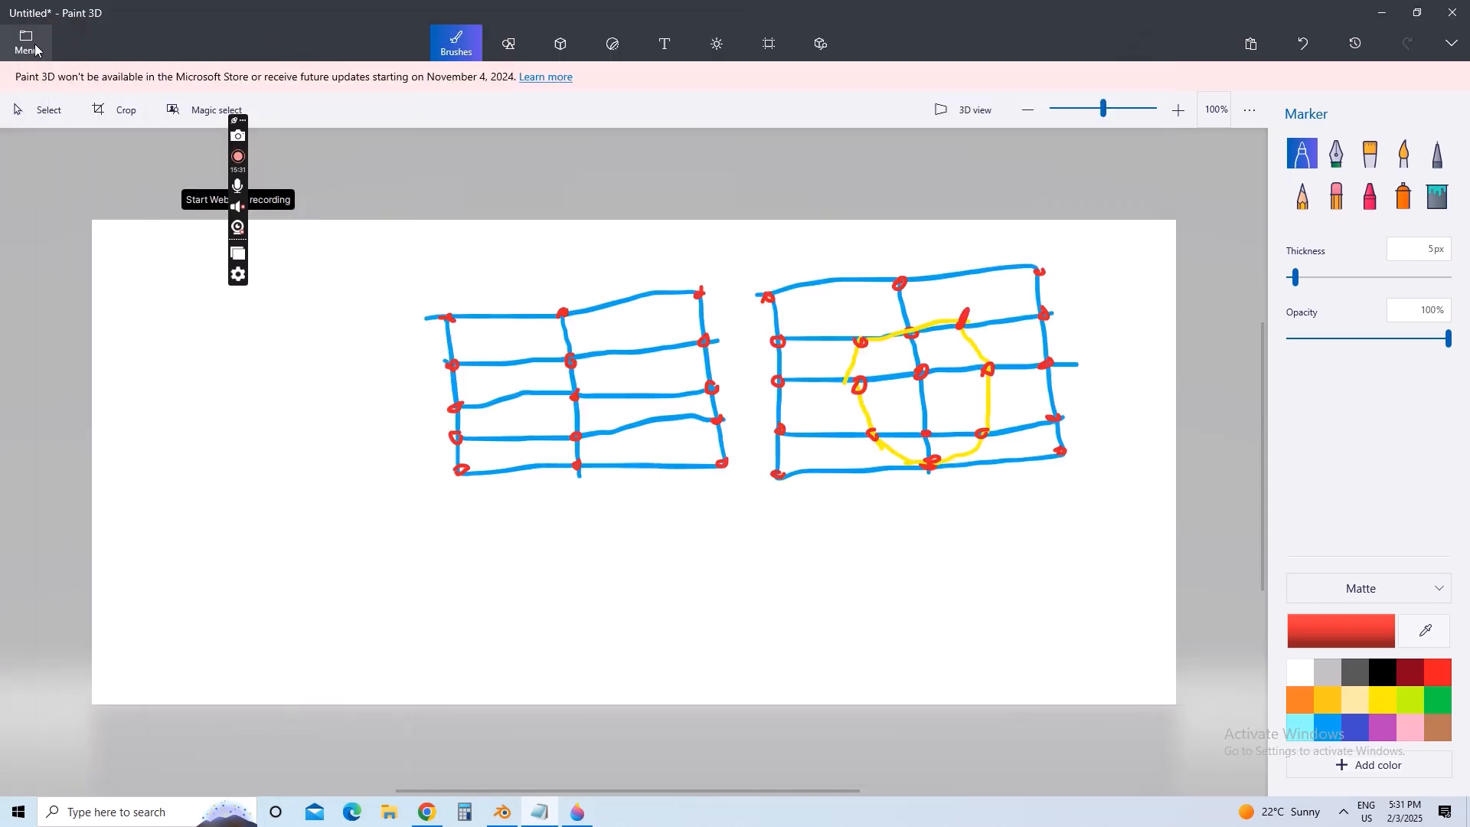
pyautogui.click(26, 42)
pyautogui.click(81, 88)
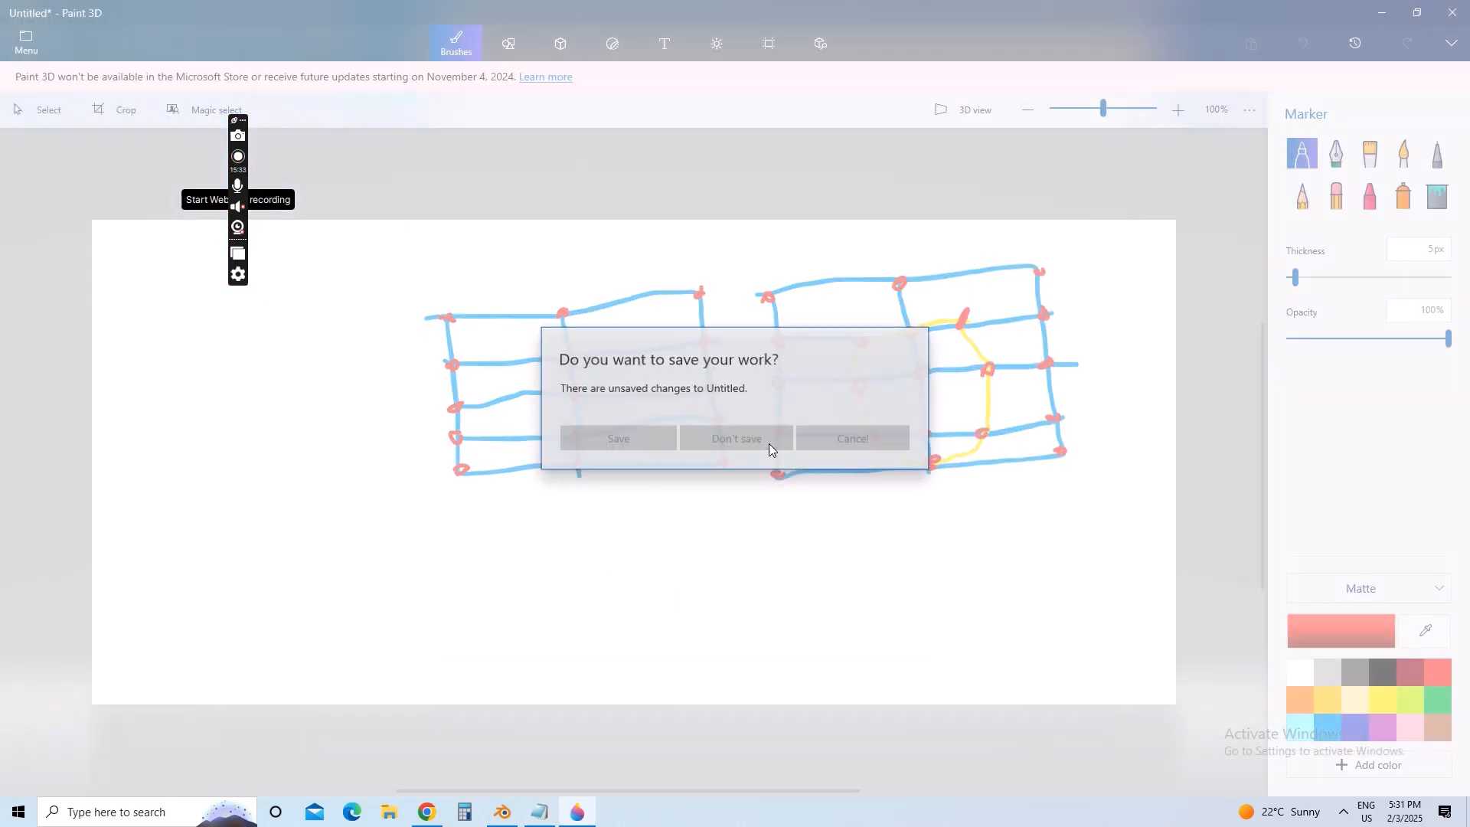
pyautogui.click(768, 442)
# - In Blender, subdivide both halves of the uppermost of the three horizontal divider edges on the upper chest with one cut each
pyautogui.click(503, 812)
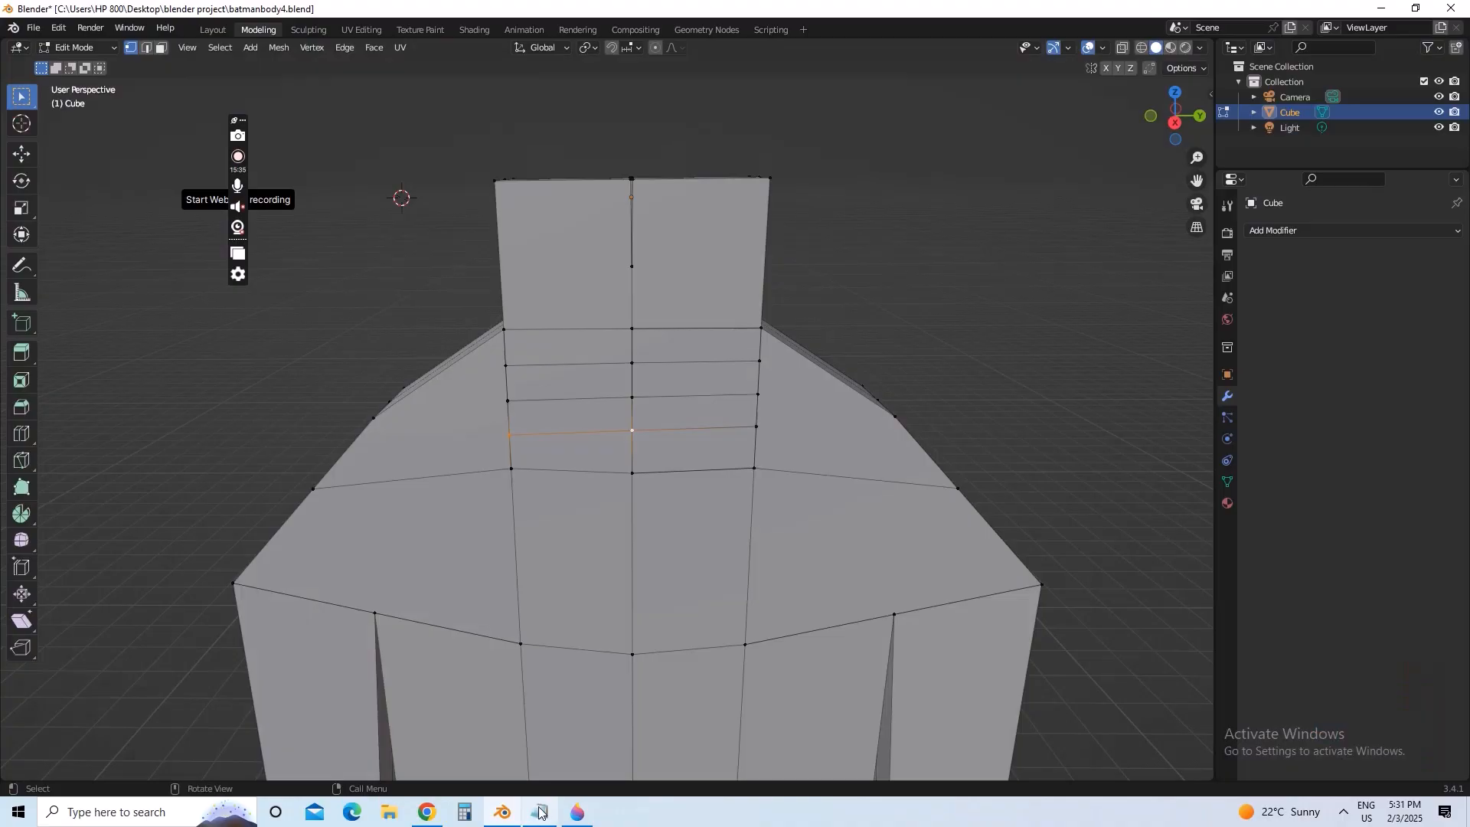
pyautogui.click(846, 304)
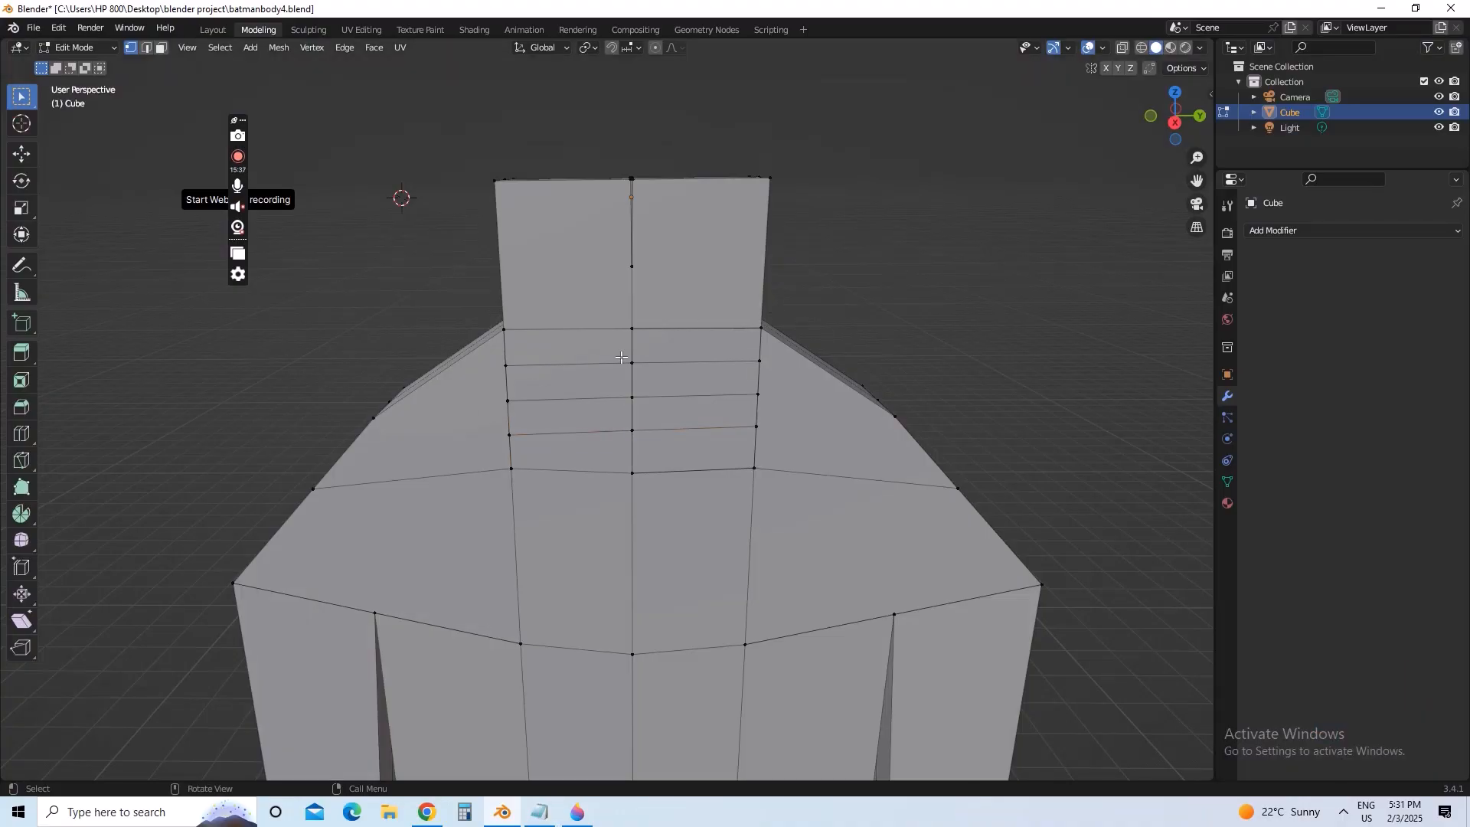
pyautogui.keyDown('shift'); pyautogui.click(631, 364); pyautogui.keyUp('shift')
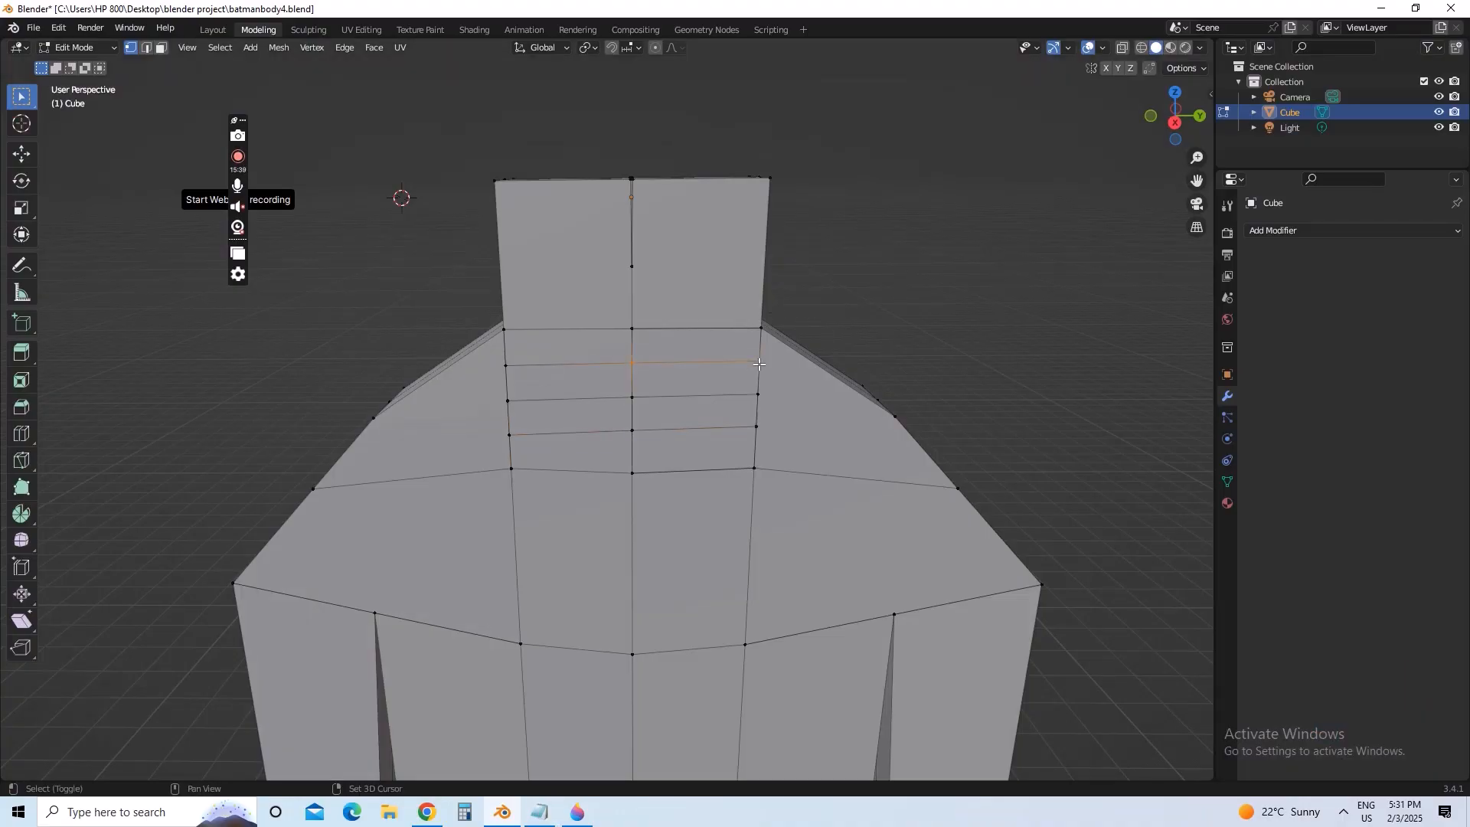
pyautogui.keyDown('shift'); pyautogui.click(759, 362); pyautogui.keyUp('shift')
pyautogui.rightClick(703, 365)
pyautogui.click(689, 365)
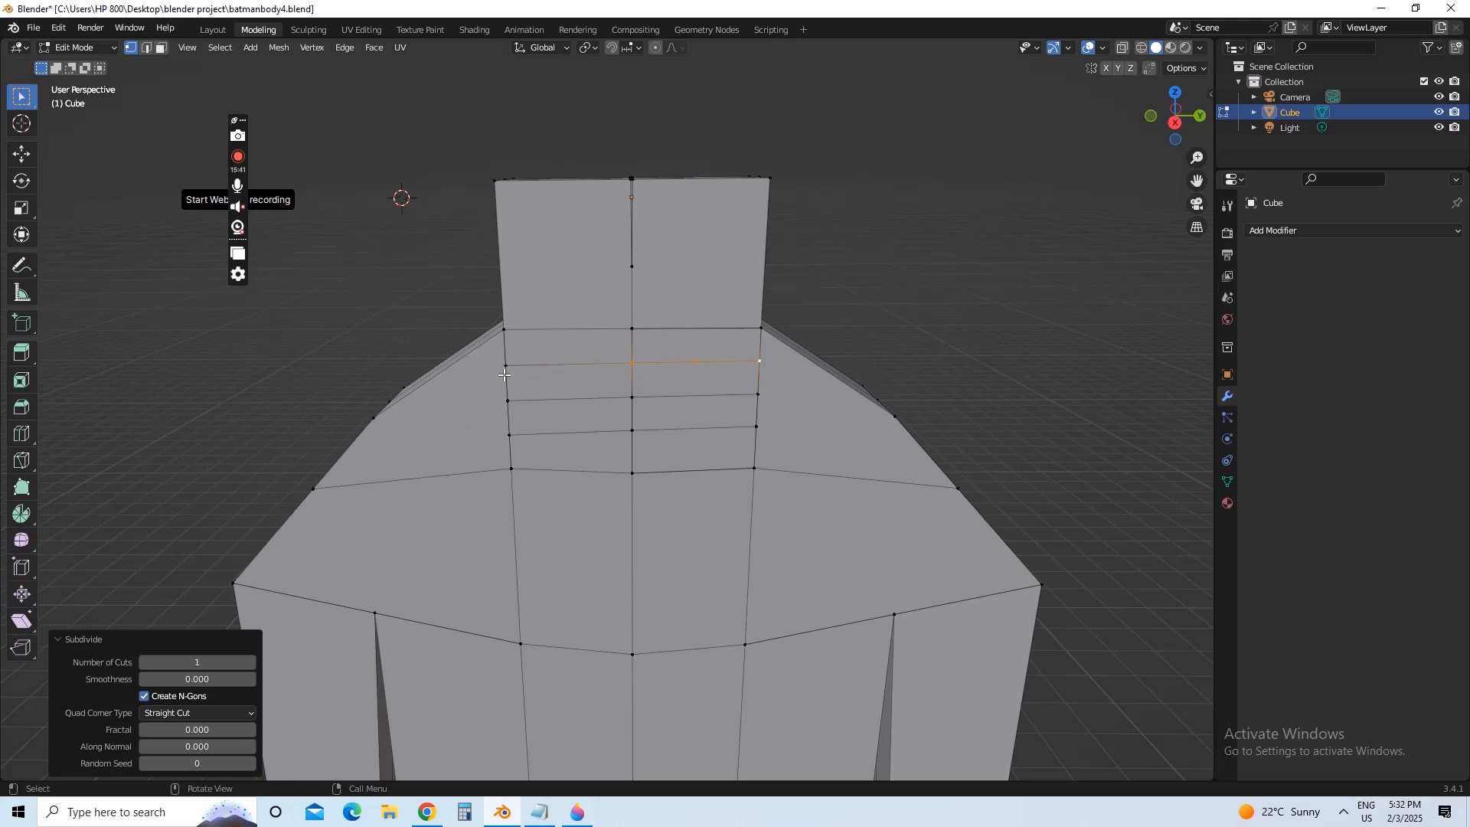
pyautogui.click(507, 362)
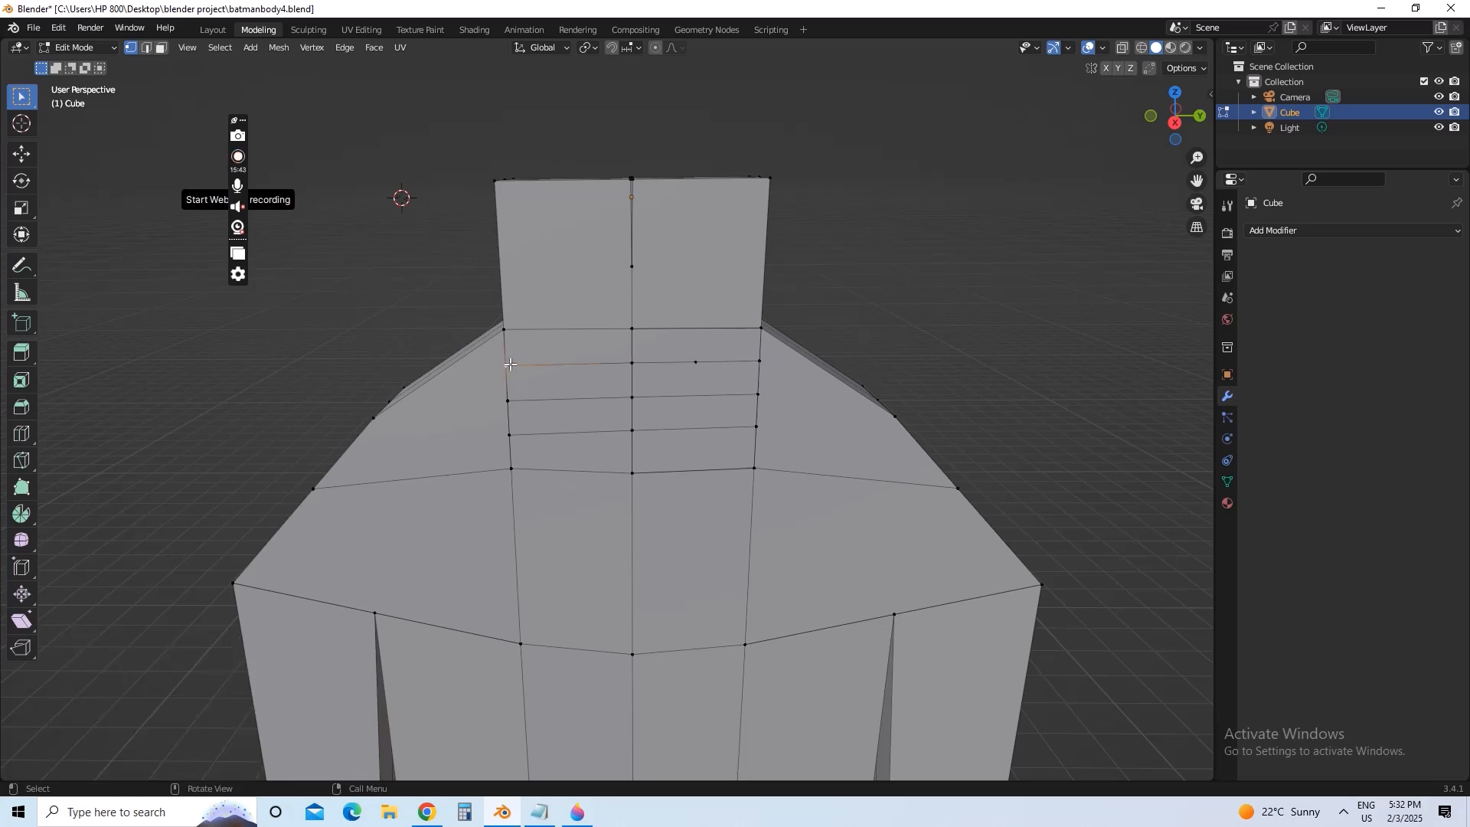
pyautogui.keyDown('shift'); pyautogui.click(632, 363); pyautogui.keyUp('shift')
pyautogui.rightClick(621, 382)
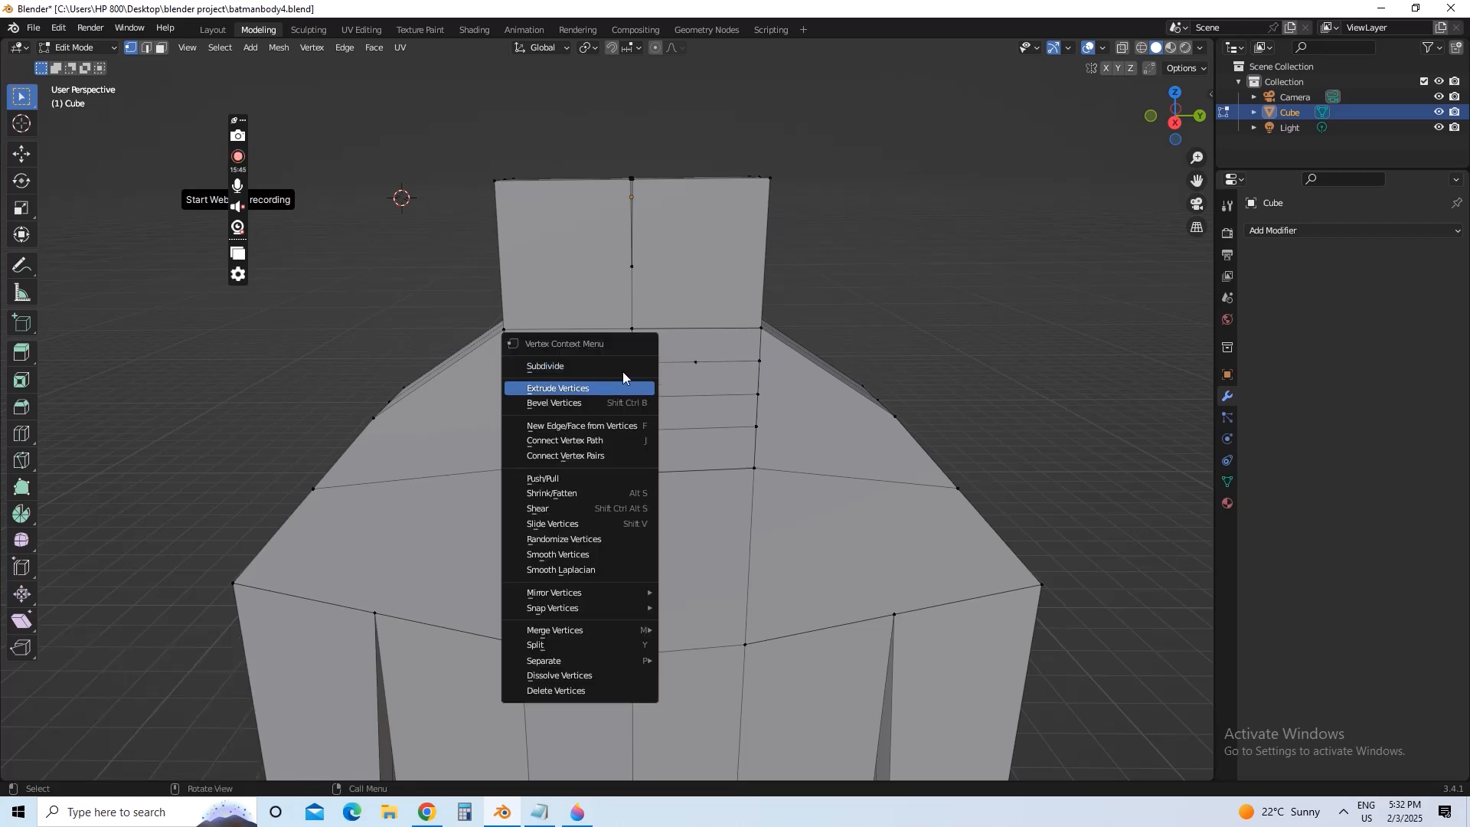
pyautogui.click(623, 381)
# - Subdivide the left halves of the middle and lowest divider edges on the upper chest
pyautogui.click(511, 400)
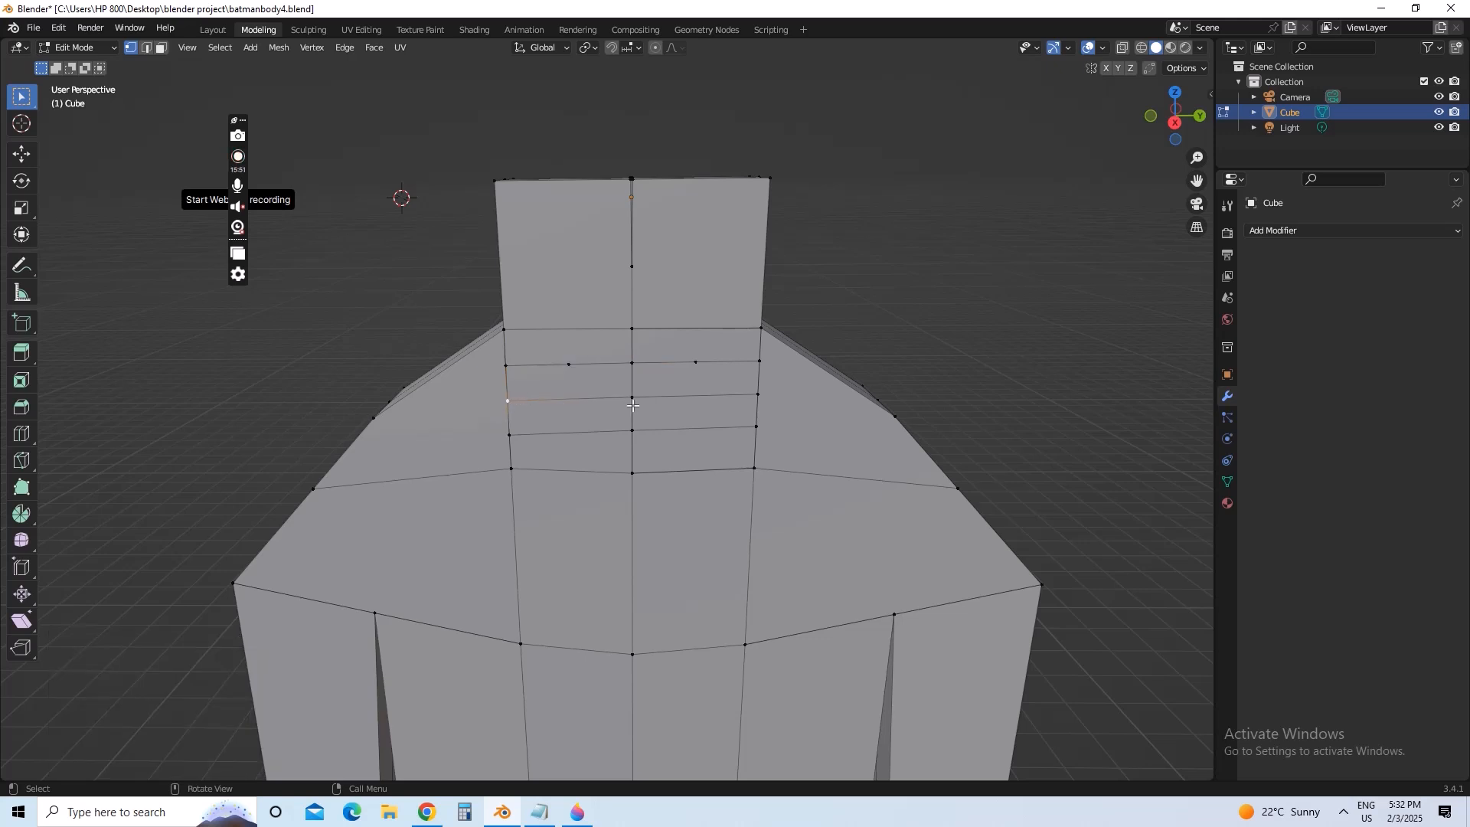
pyautogui.rightClick(508, 400)
pyautogui.click(529, 405)
pyautogui.click(510, 435)
pyautogui.rightClick(632, 435)
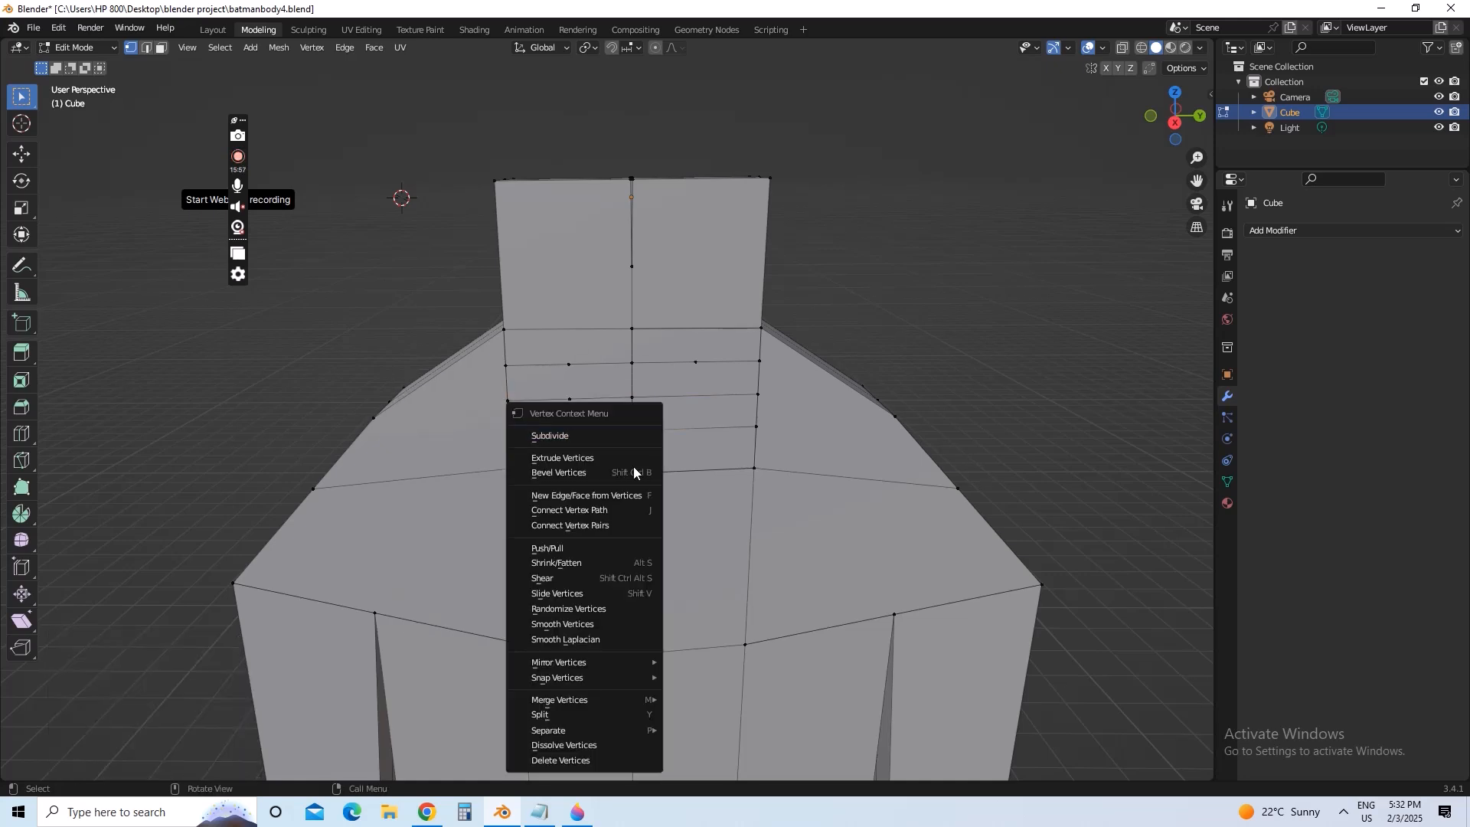
pyautogui.click(637, 439)
# - Subdivide the right half of the middle divider edge on the upper chest with one cut
pyautogui.click(750, 397)
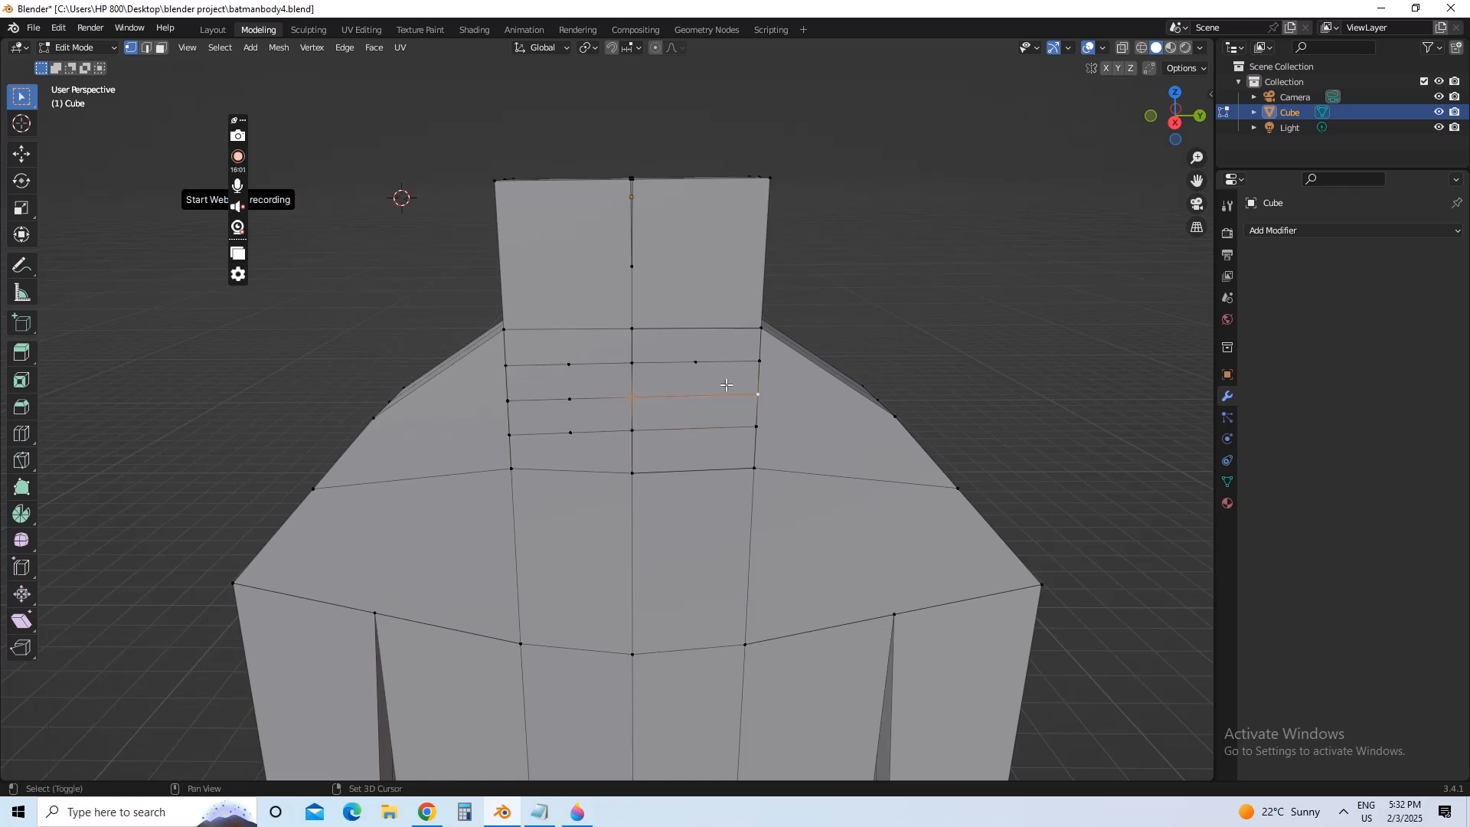
pyautogui.rightClick(715, 380)
pyautogui.click(705, 380)
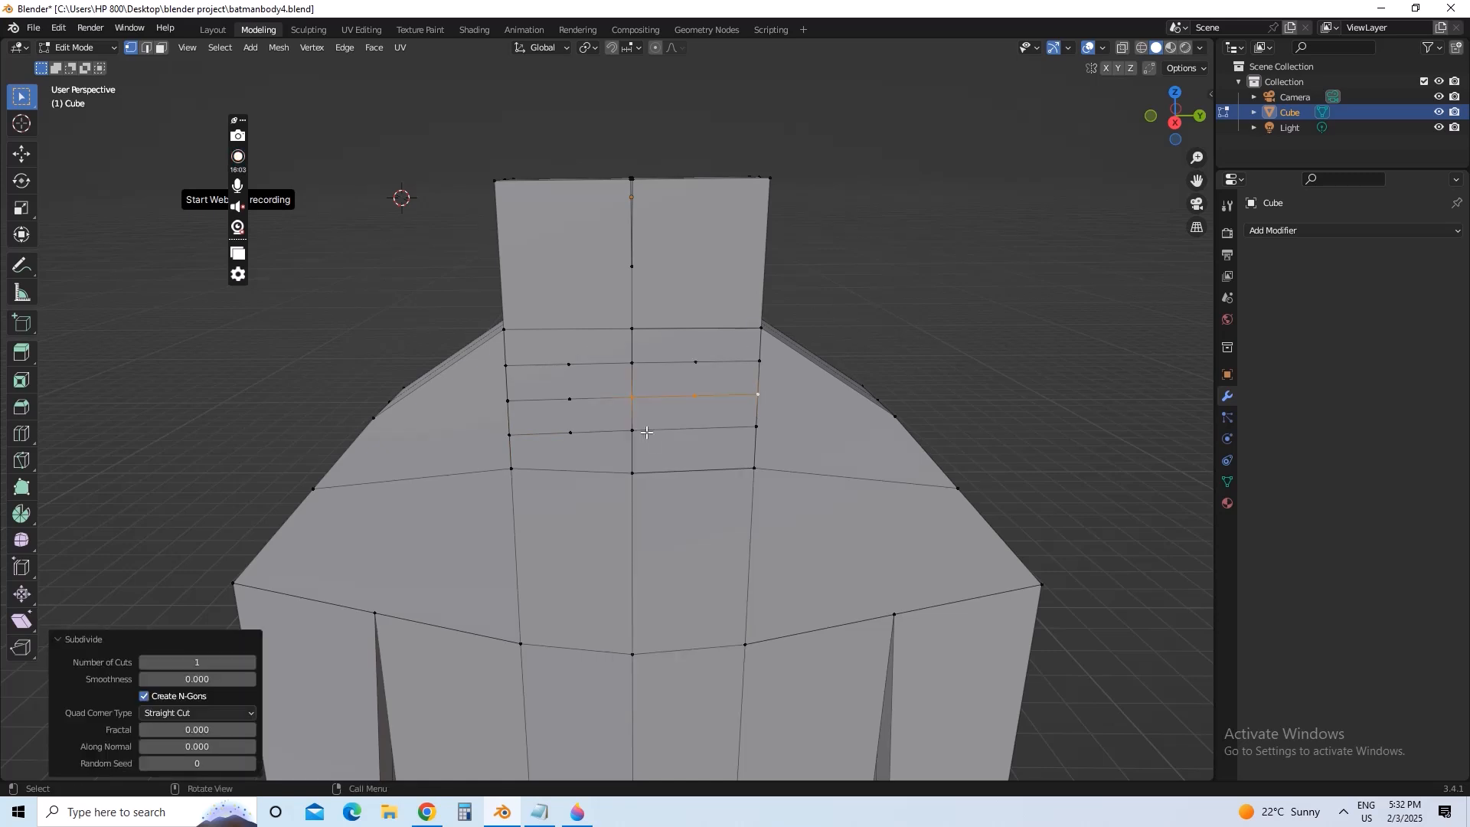
# - Subdivide the right half of the lowest divider edge on the upper chest with one cut
pyautogui.click(645, 433)
pyautogui.keyDown('shift'); pyautogui.click(753, 426); pyautogui.keyUp('shift')
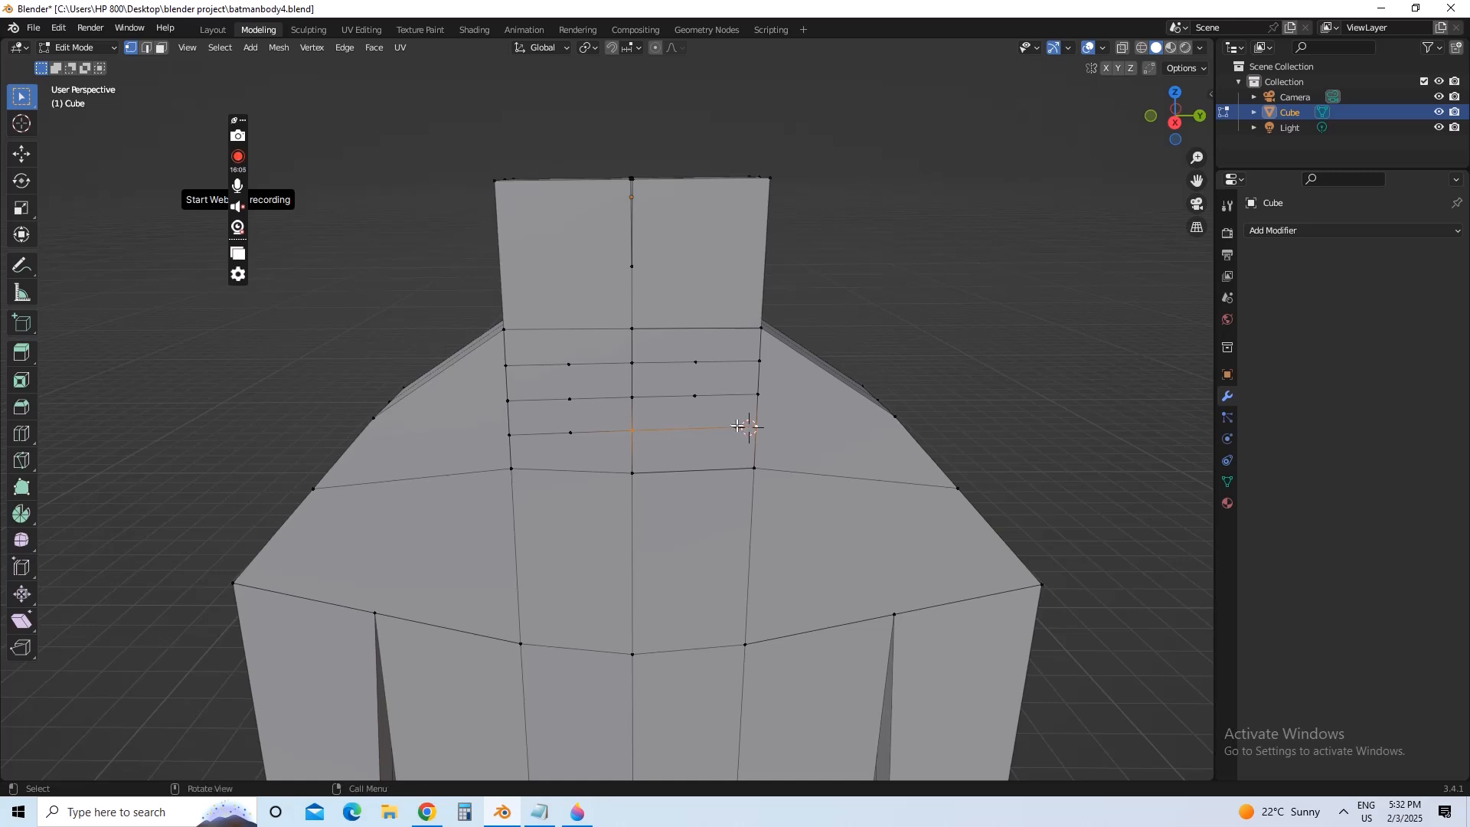
pyautogui.rightClick(685, 423)
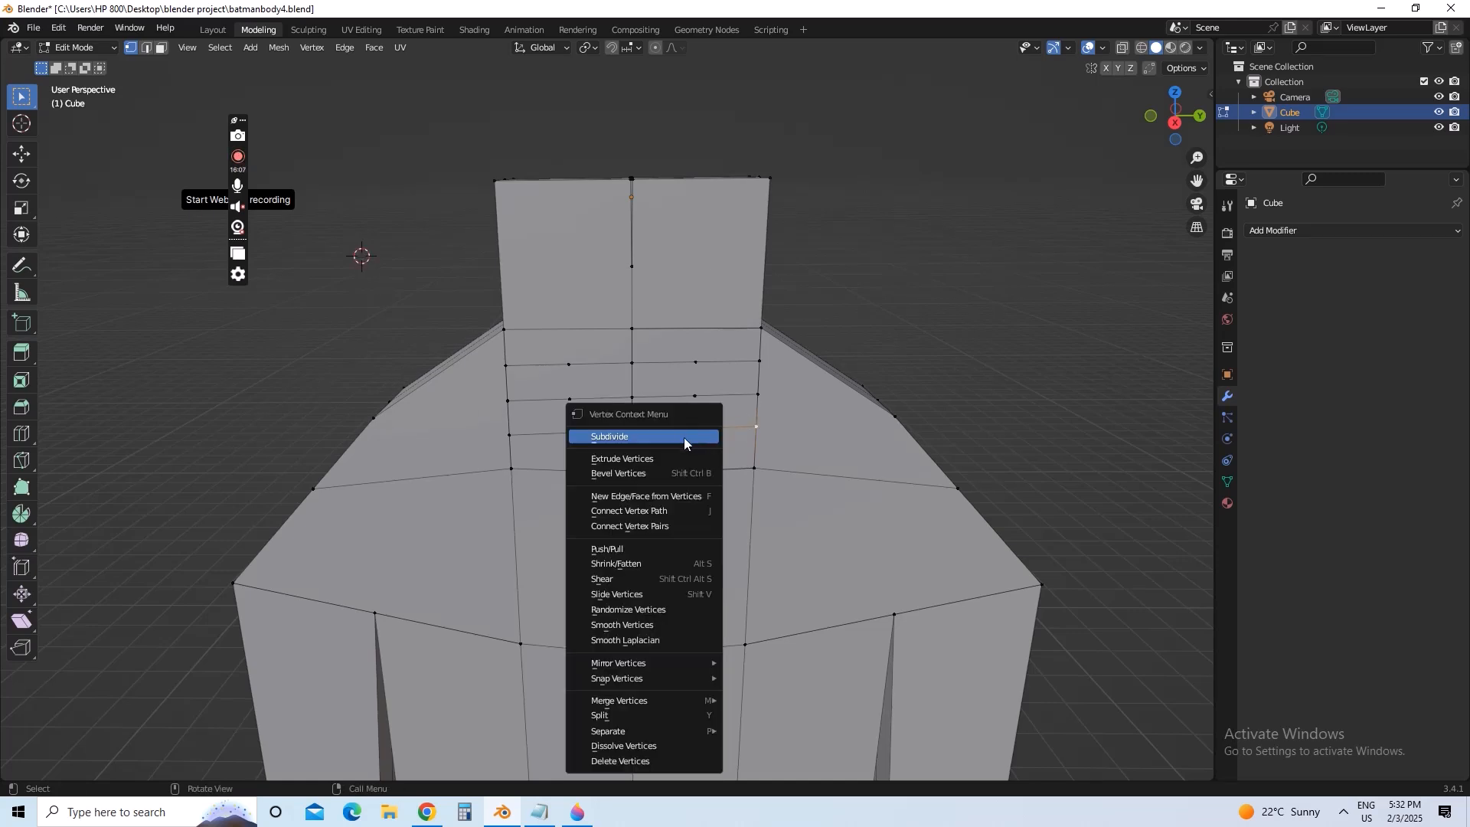
pyautogui.click(670, 438)
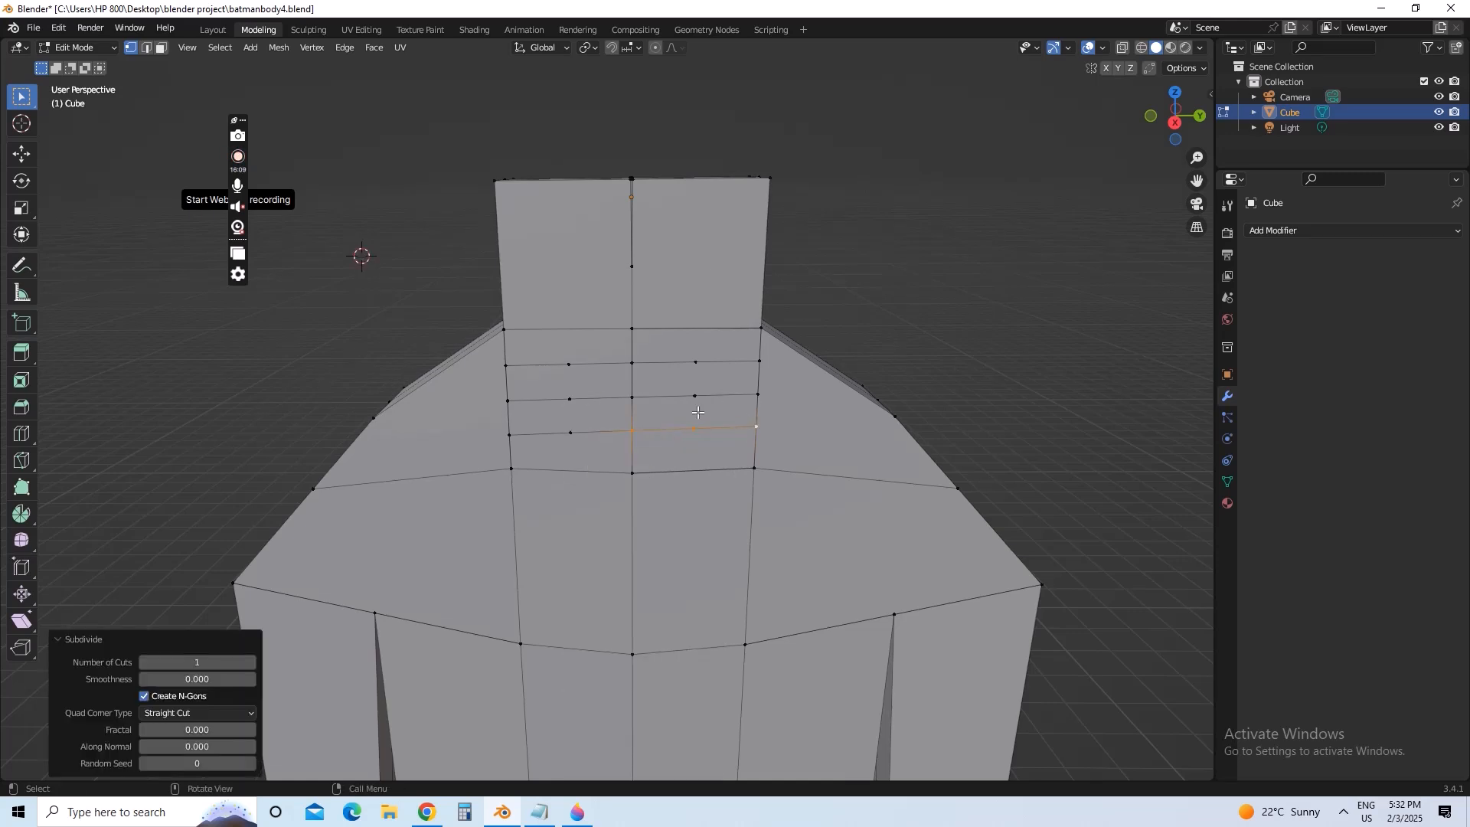
# - Join the midpoint vertices on the right halves of the three divider edges with new vertical edges
pyautogui.click(695, 362)
pyautogui.keyDown('shift'); pyautogui.click(694, 396); pyautogui.keyUp('shift')
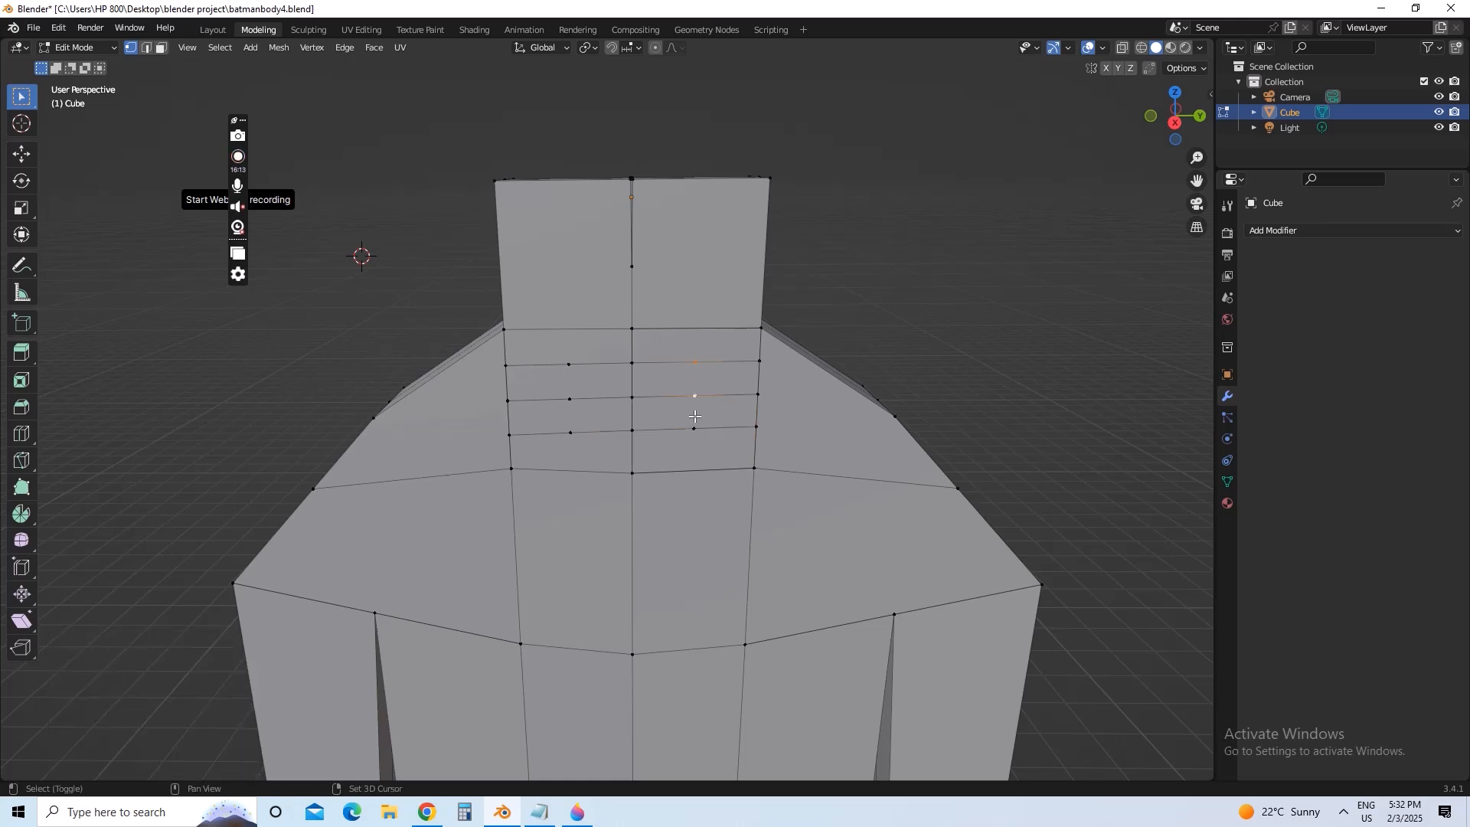
pyautogui.rightClick(700, 377)
pyautogui.click(697, 421)
pyautogui.click(698, 392)
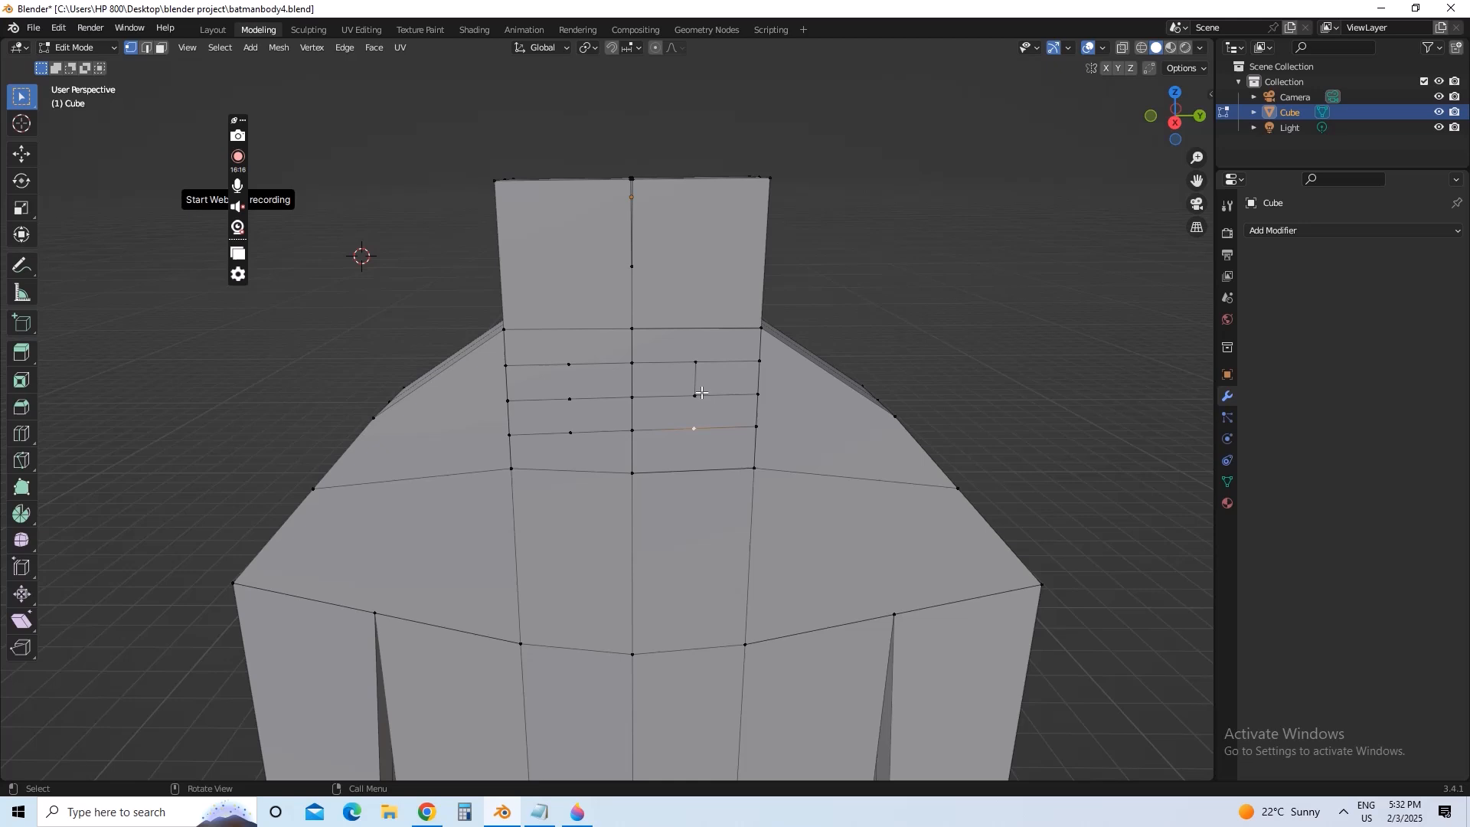
pyautogui.keyDown('shift'); pyautogui.click(698, 430); pyautogui.keyUp('shift')
pyautogui.rightClick(697, 430)
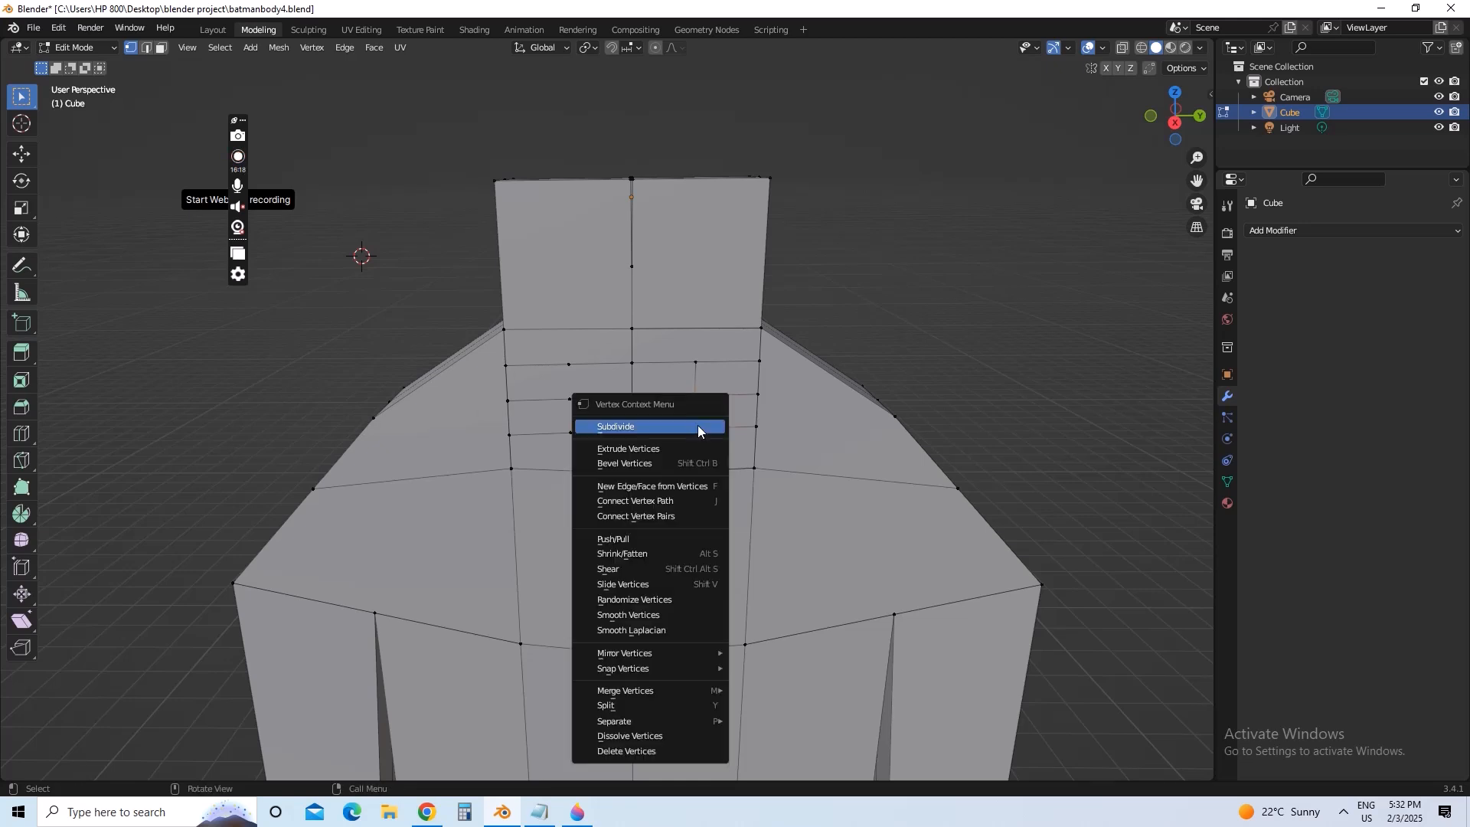
pyautogui.click(701, 484)
# - Join the midpoint vertices on the left halves of the three divider edges with new vertical edges
pyautogui.keyDown('shift'); pyautogui.click(568, 366); pyautogui.keyUp('shift')
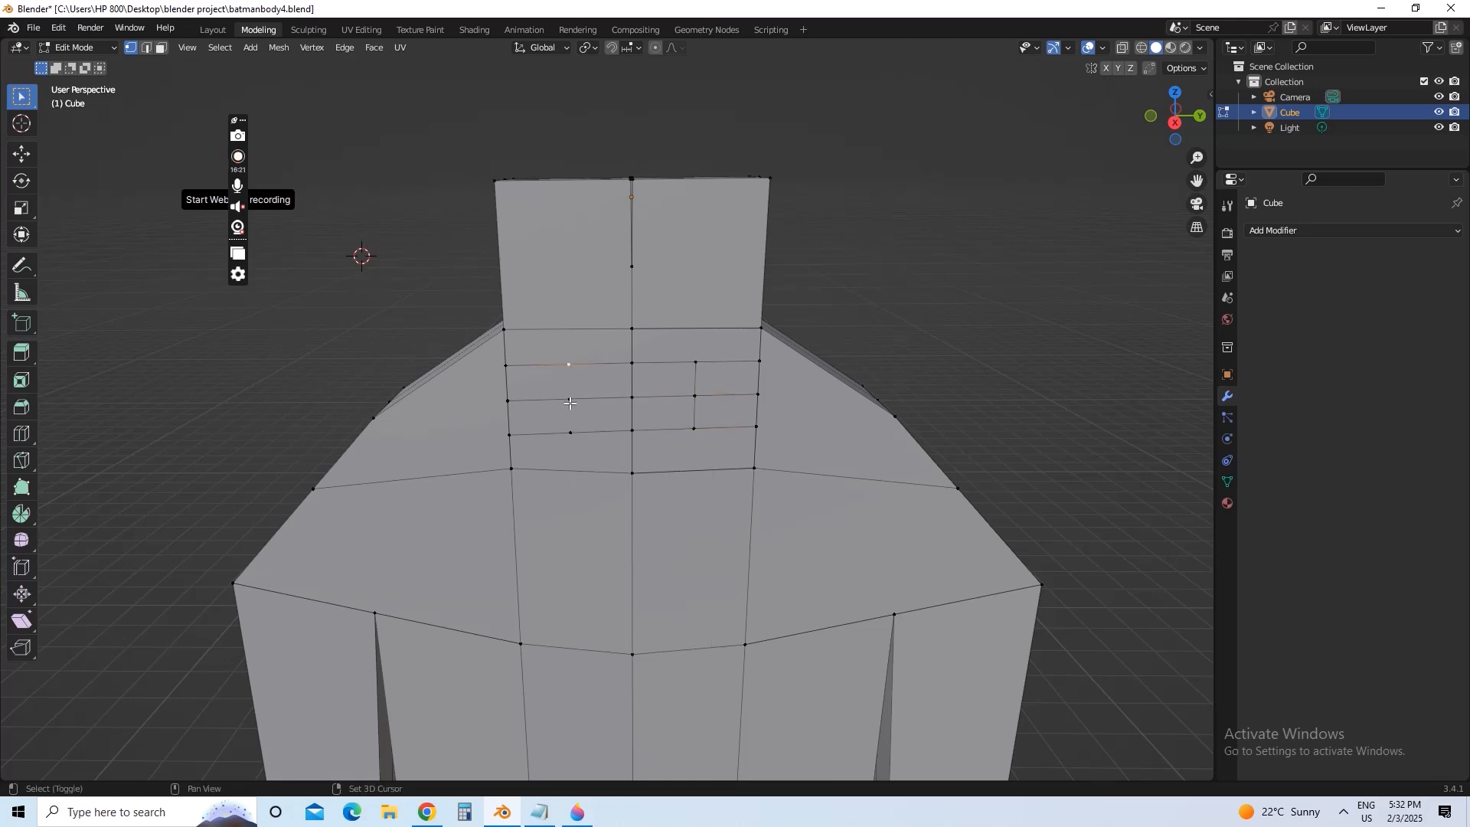
pyautogui.keyDown('shift'); pyautogui.click(570, 399); pyautogui.keyUp('shift')
pyautogui.rightClick(570, 401)
pyautogui.click(605, 431)
pyautogui.keyDown('shift'); pyautogui.click(574, 434); pyautogui.keyUp('shift')
pyautogui.rightClick(575, 434)
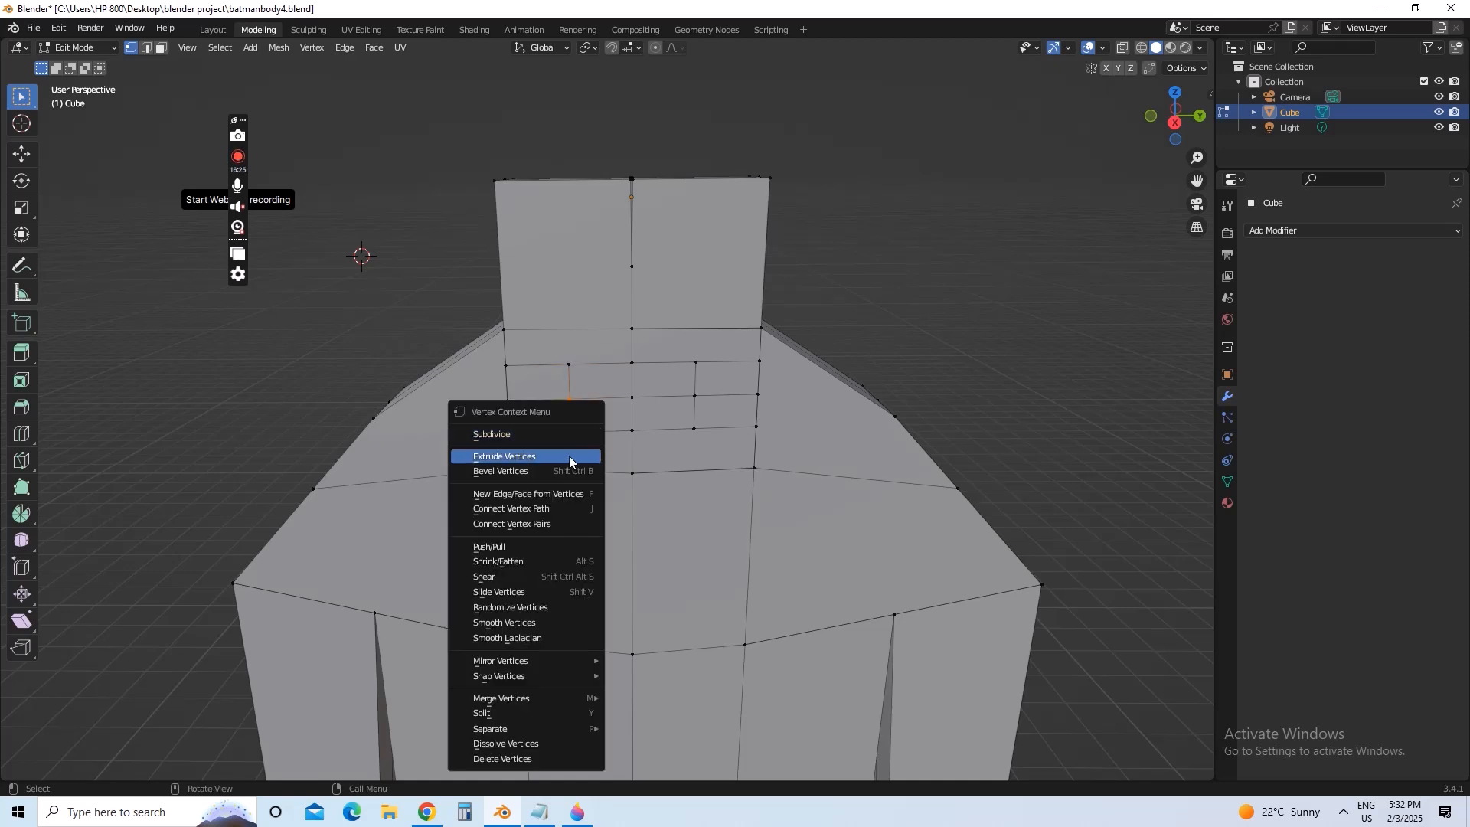
pyautogui.click(575, 490)
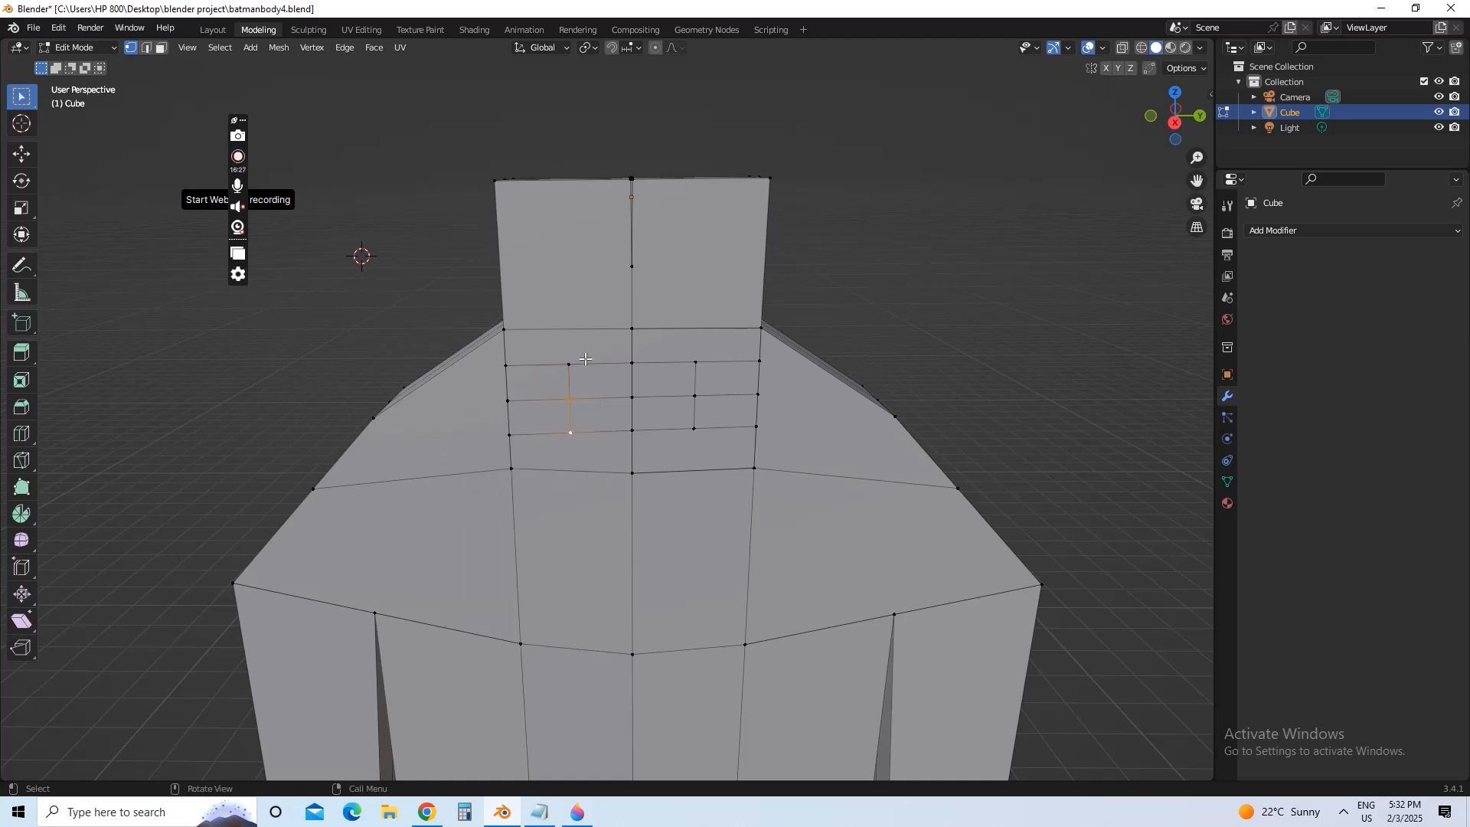
# - Select the centre vertex of the lowest divider edge and save batmanbody4.blend
pyautogui.click(630, 447)
pyautogui.click(33, 27)
pyautogui.click(67, 136)
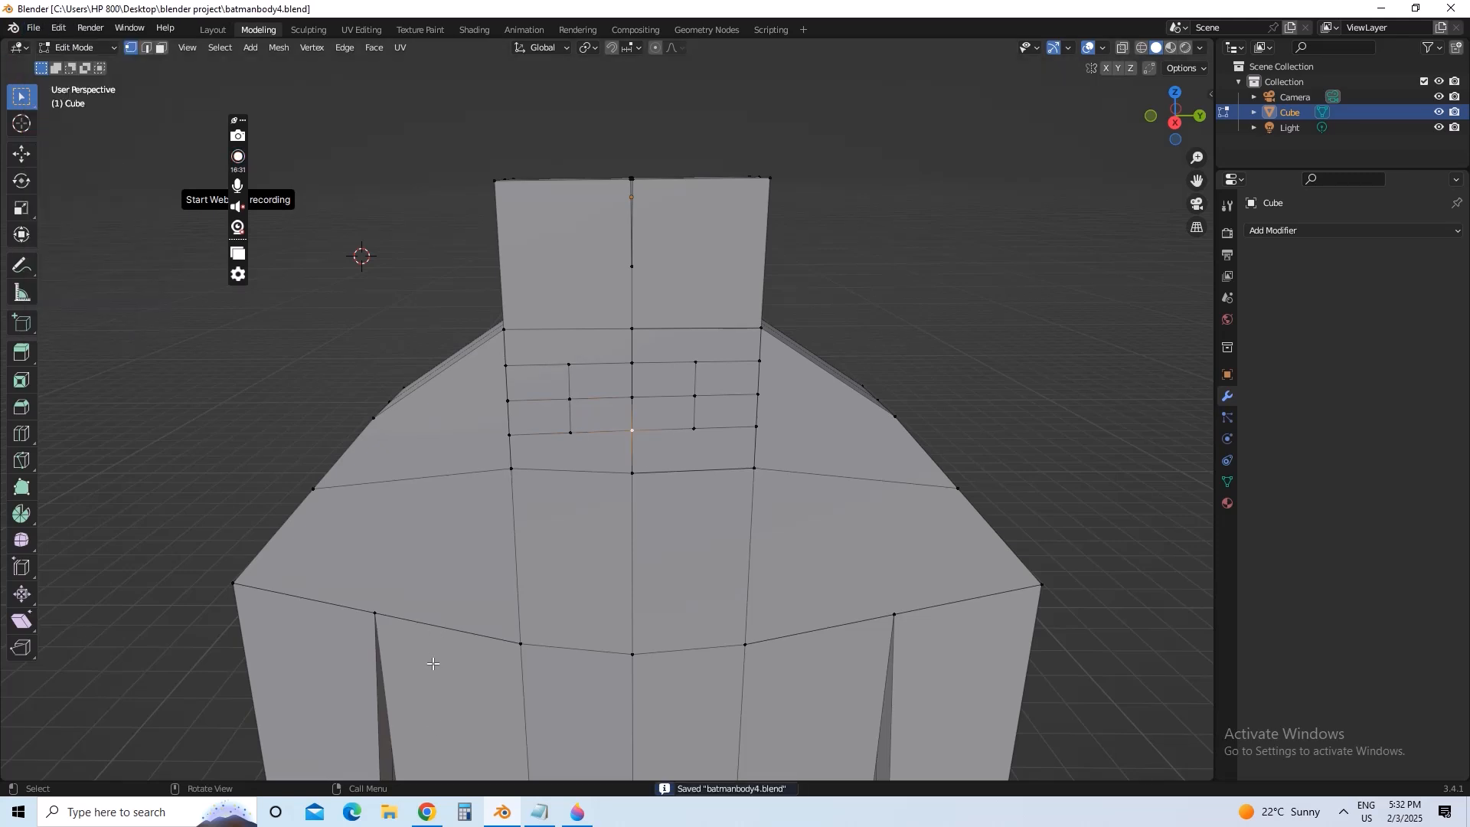
# - Write "now this shape will be converted to circle" in the Notepad note, then minimize it
pyautogui.click(545, 816)
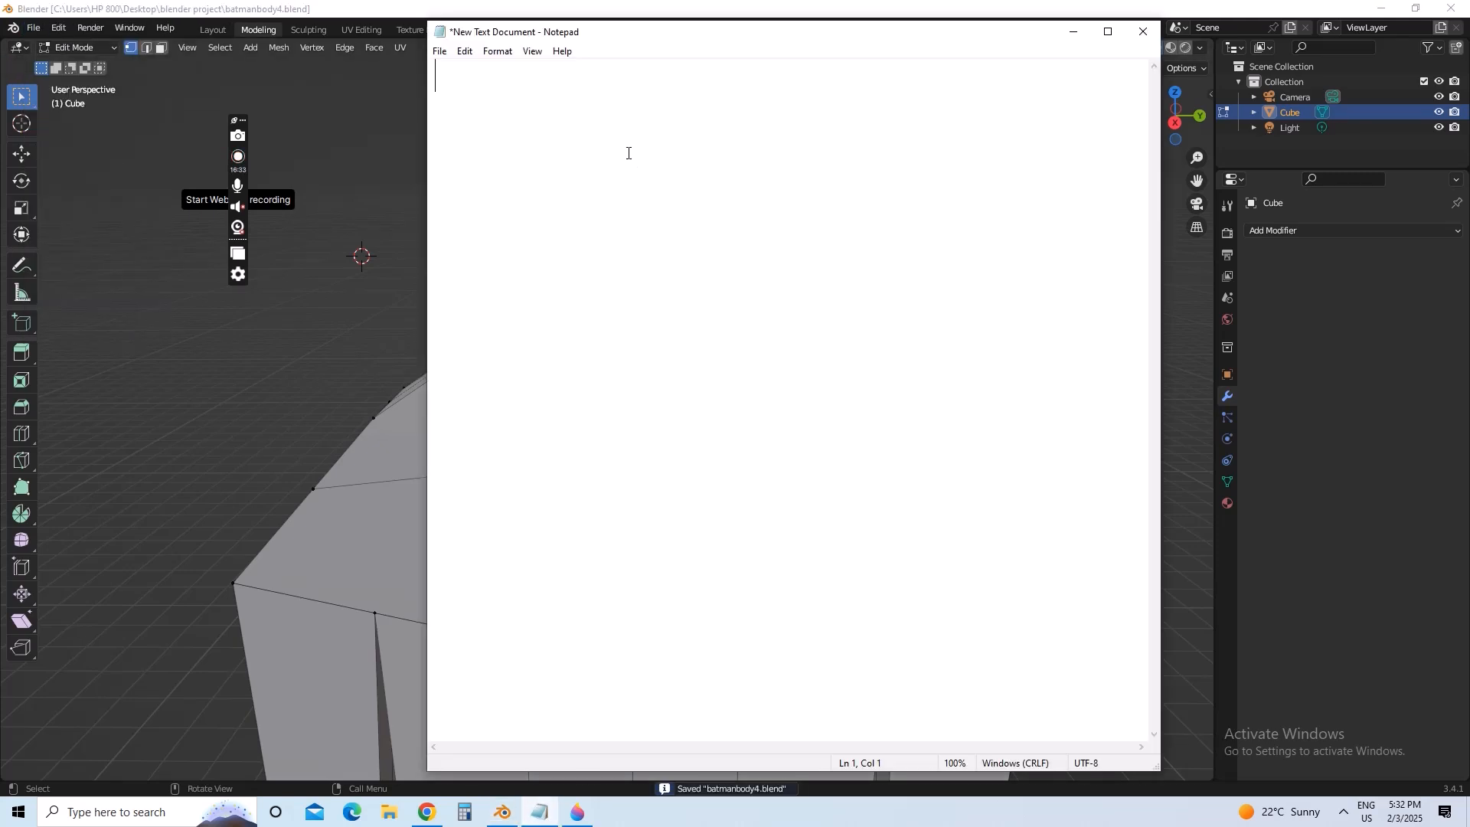
pyautogui.write('now this ')
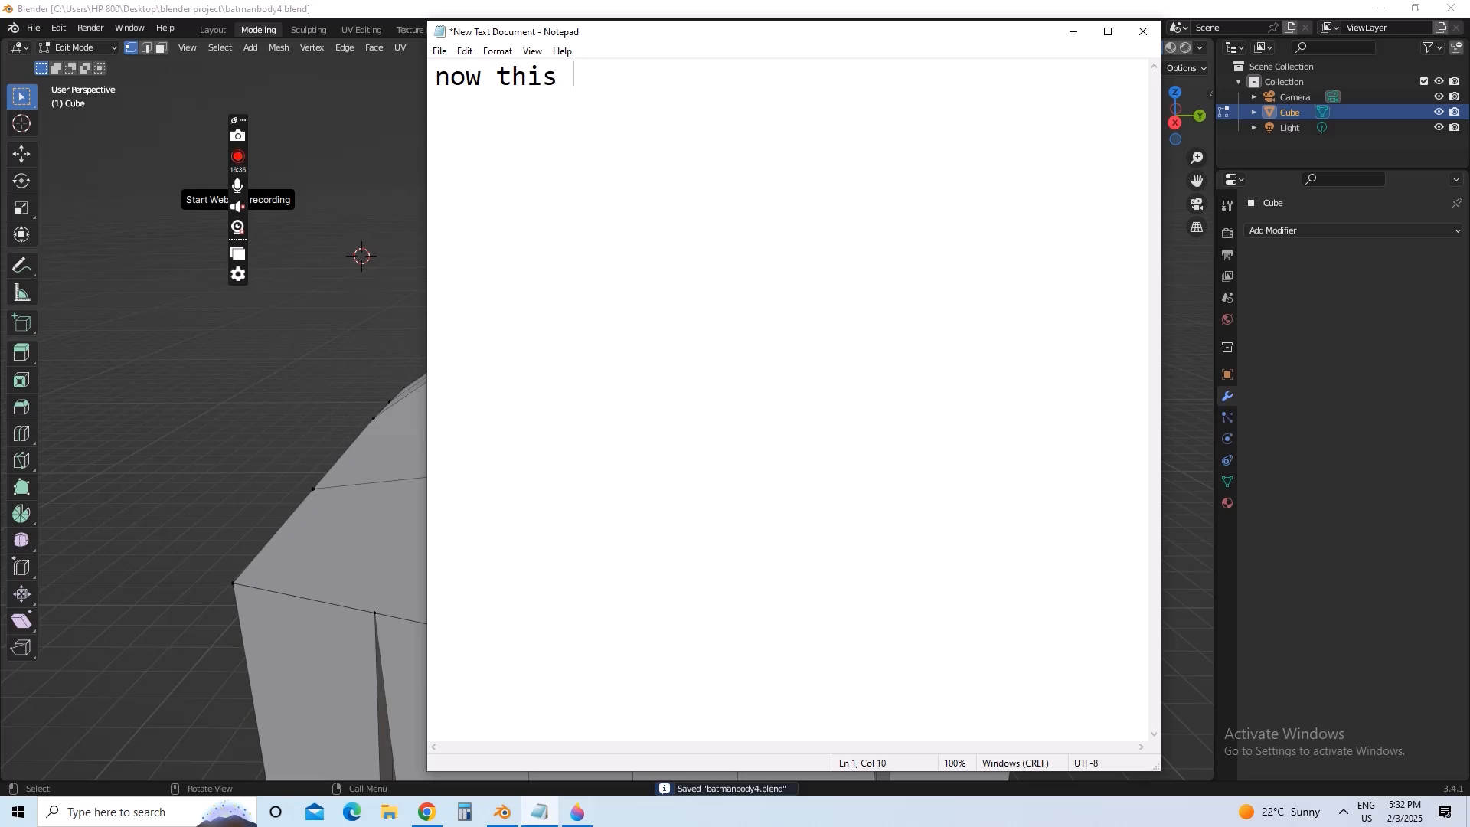
pyautogui.write('shape ')
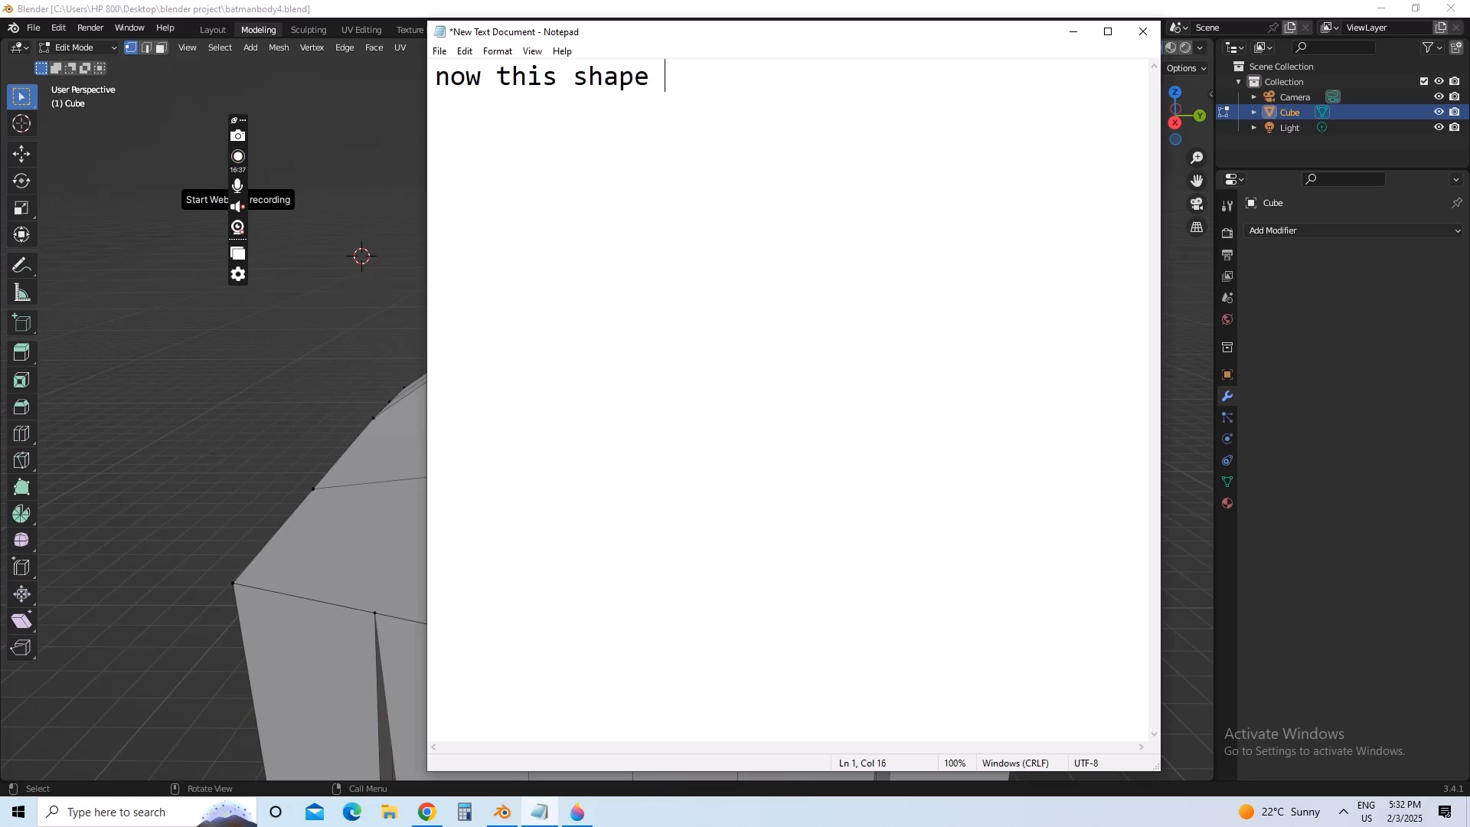
pyautogui.write('will be conv')
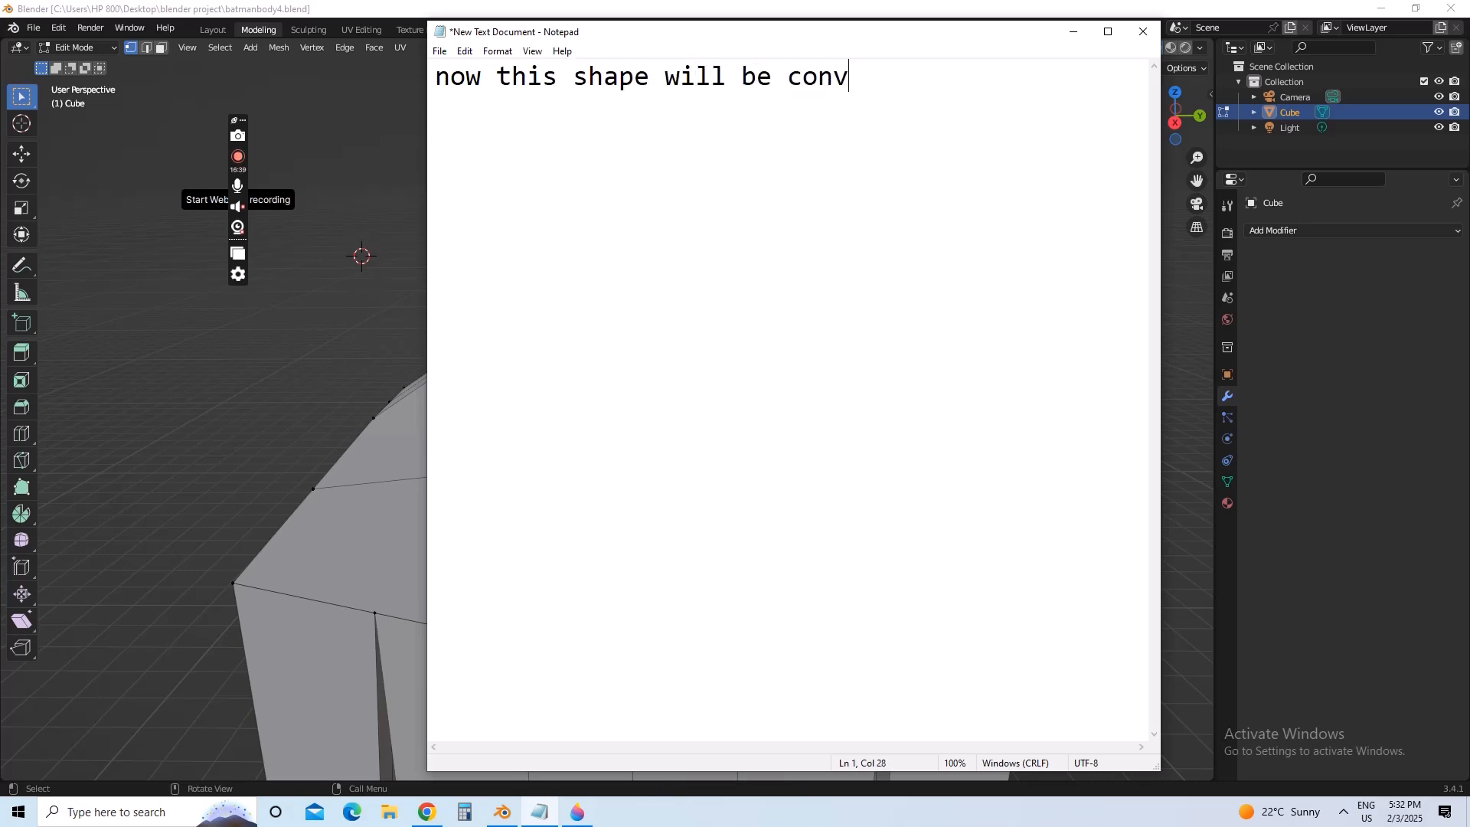
pyautogui.write('erted to ')
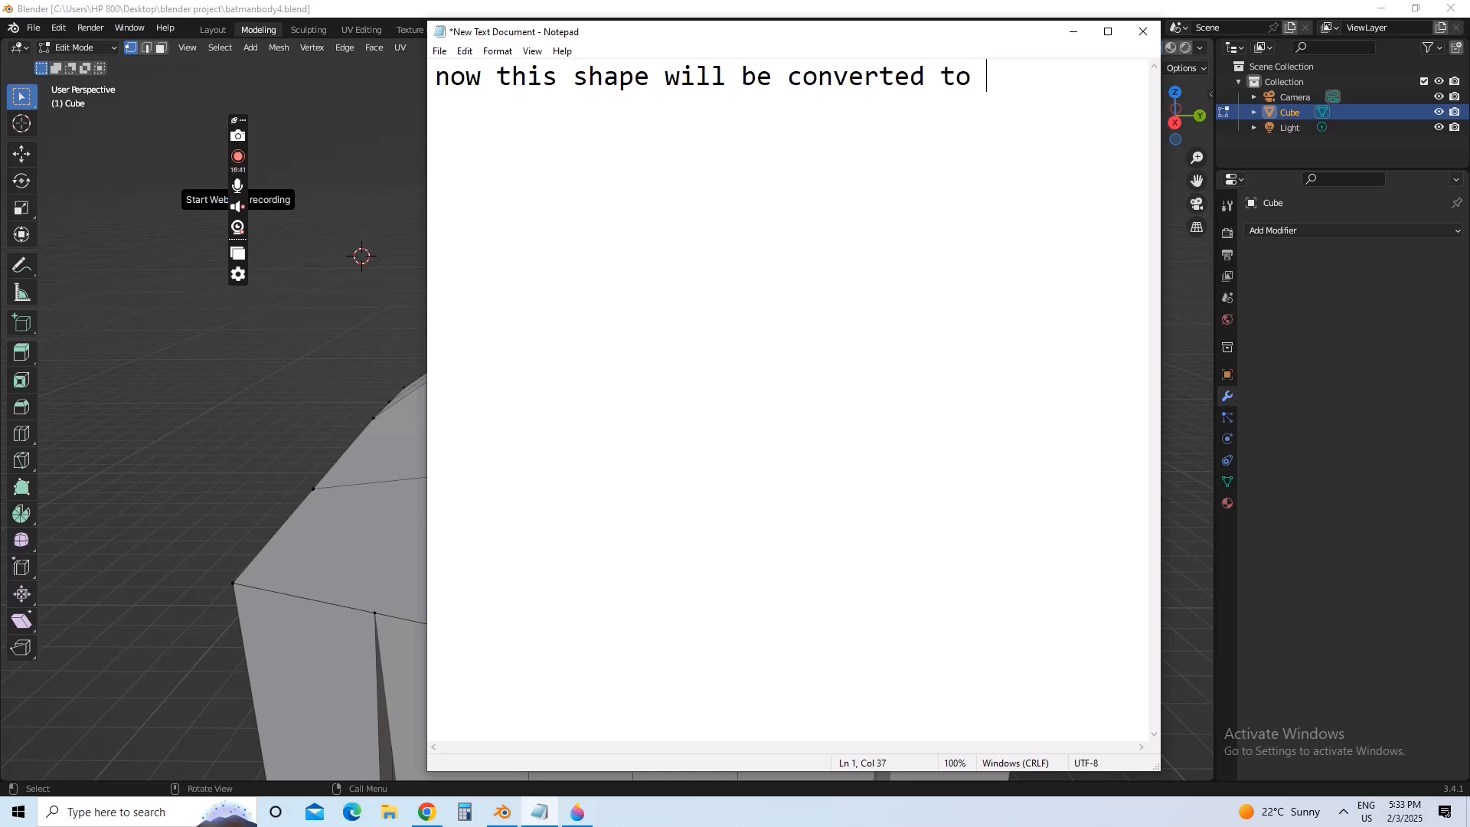
pyautogui.write('circle')
pyautogui.click(1073, 32)
# - In Blender, move the grid's lower centre vertex down about 0.07 m and its upper centre vertex up about 0.07 m
pyautogui.click(635, 434)
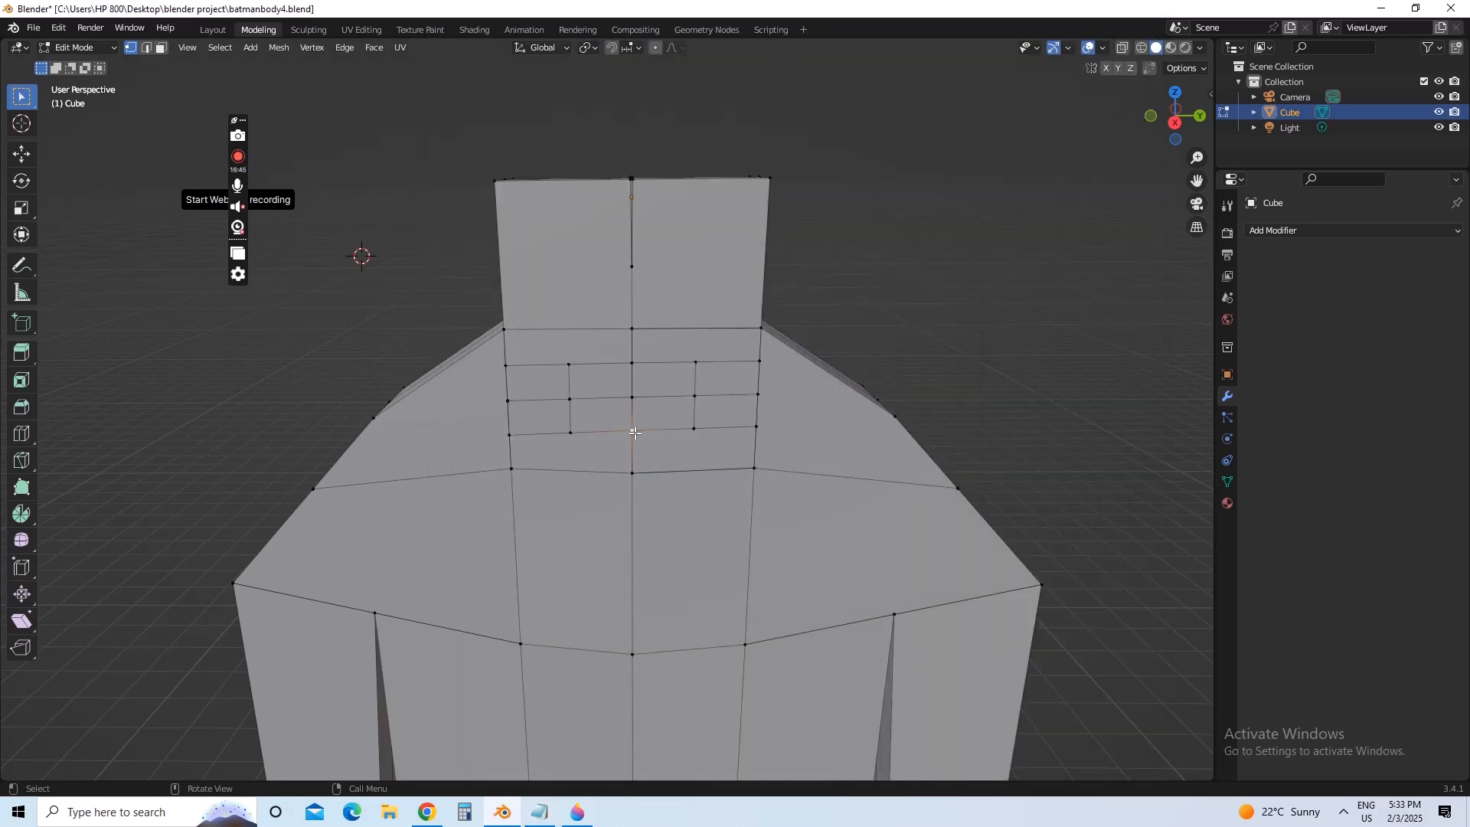
pyautogui.press('g')
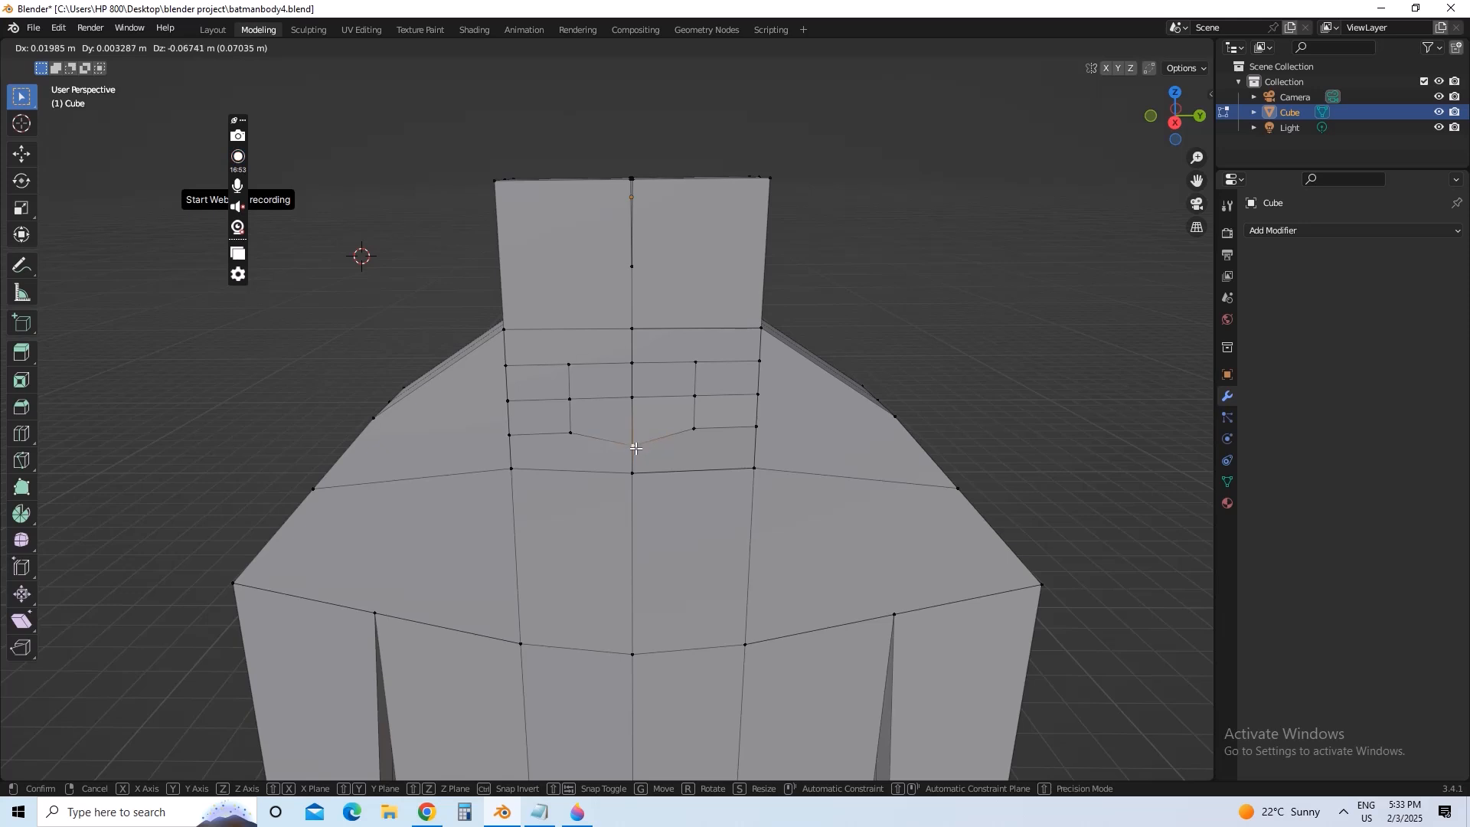
pyautogui.click(635, 448)
pyautogui.click(631, 365)
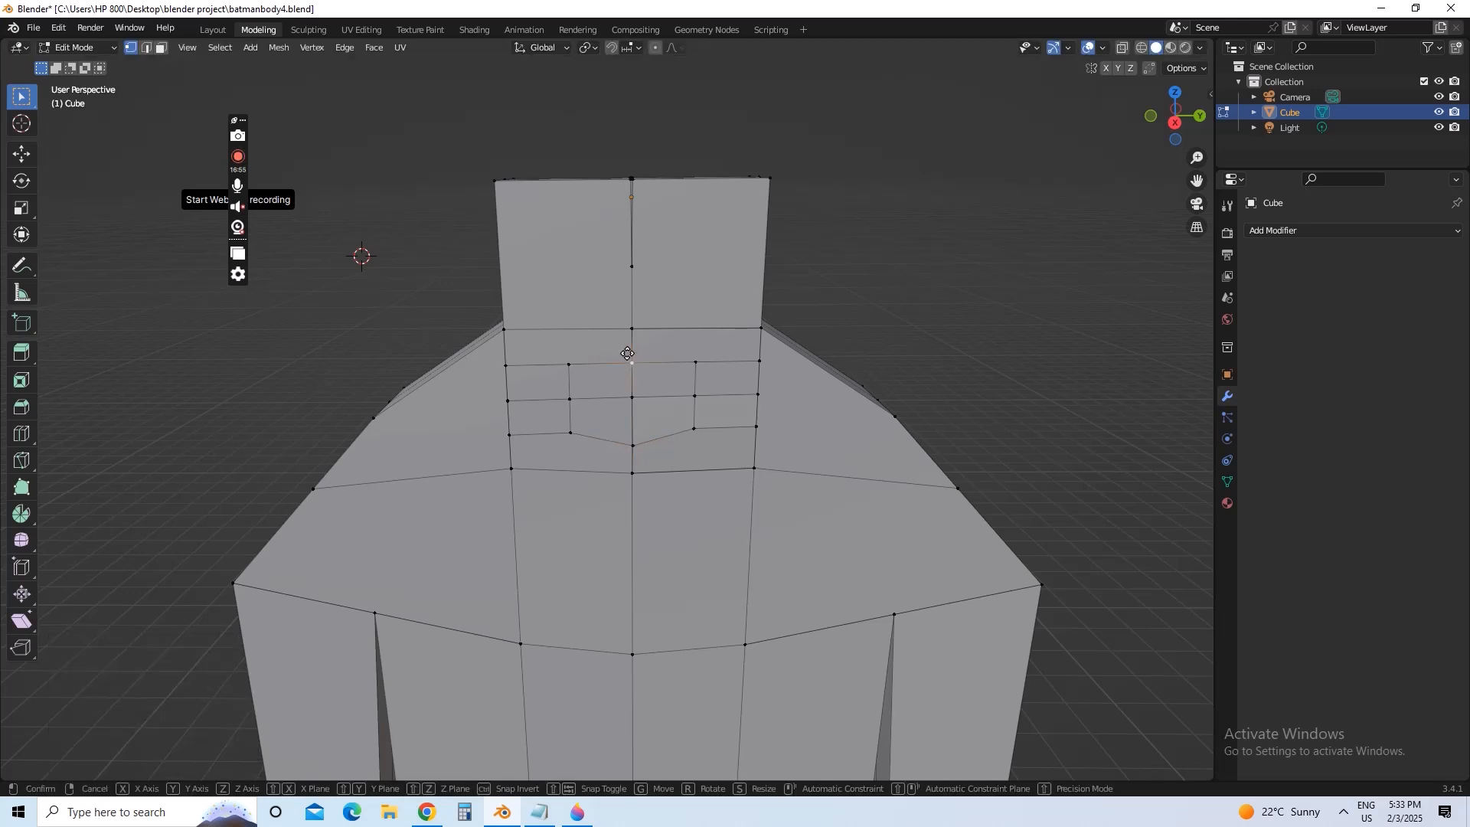
pyautogui.press('g')
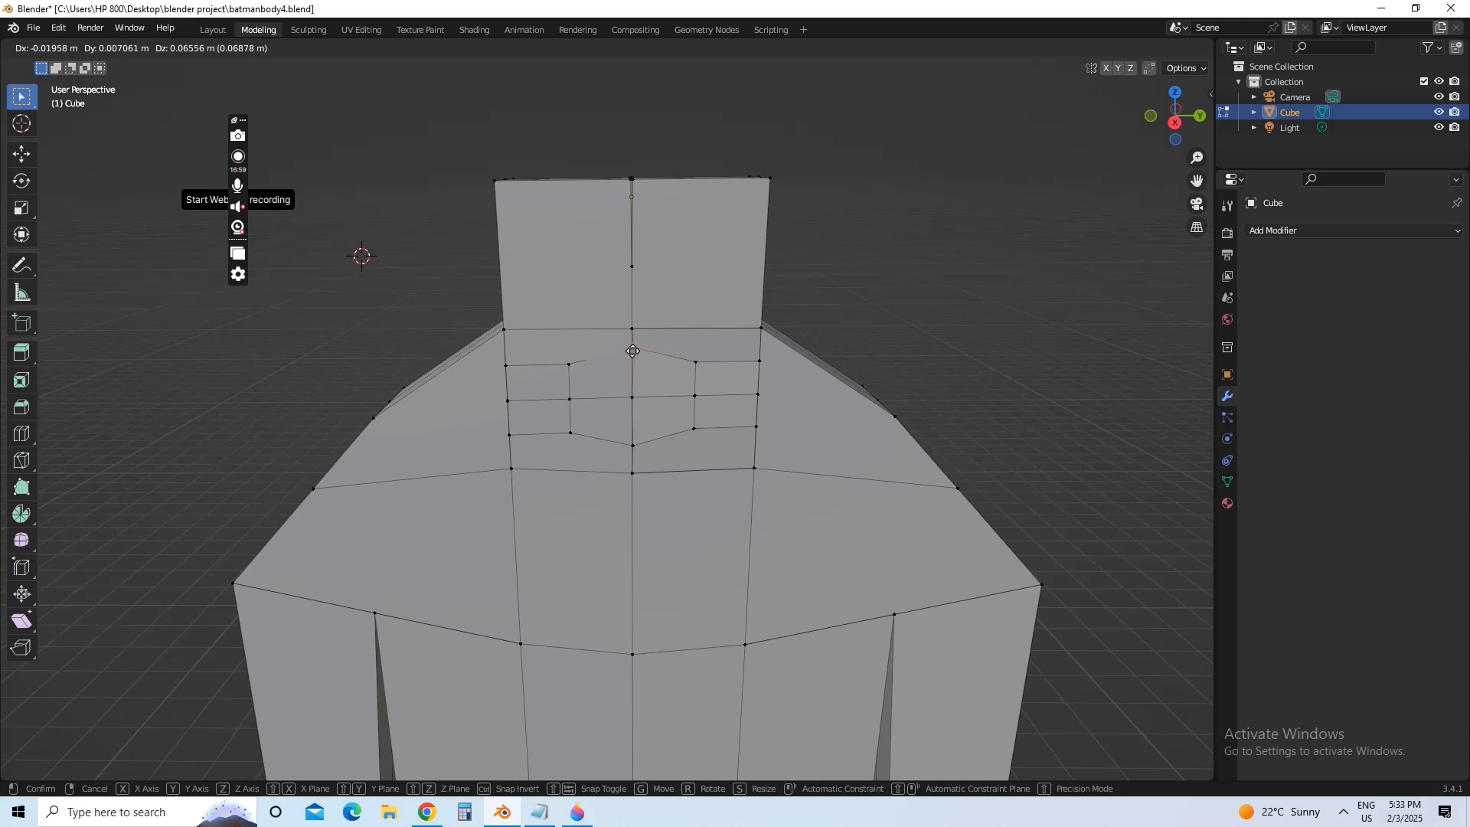
pyautogui.click(634, 348)
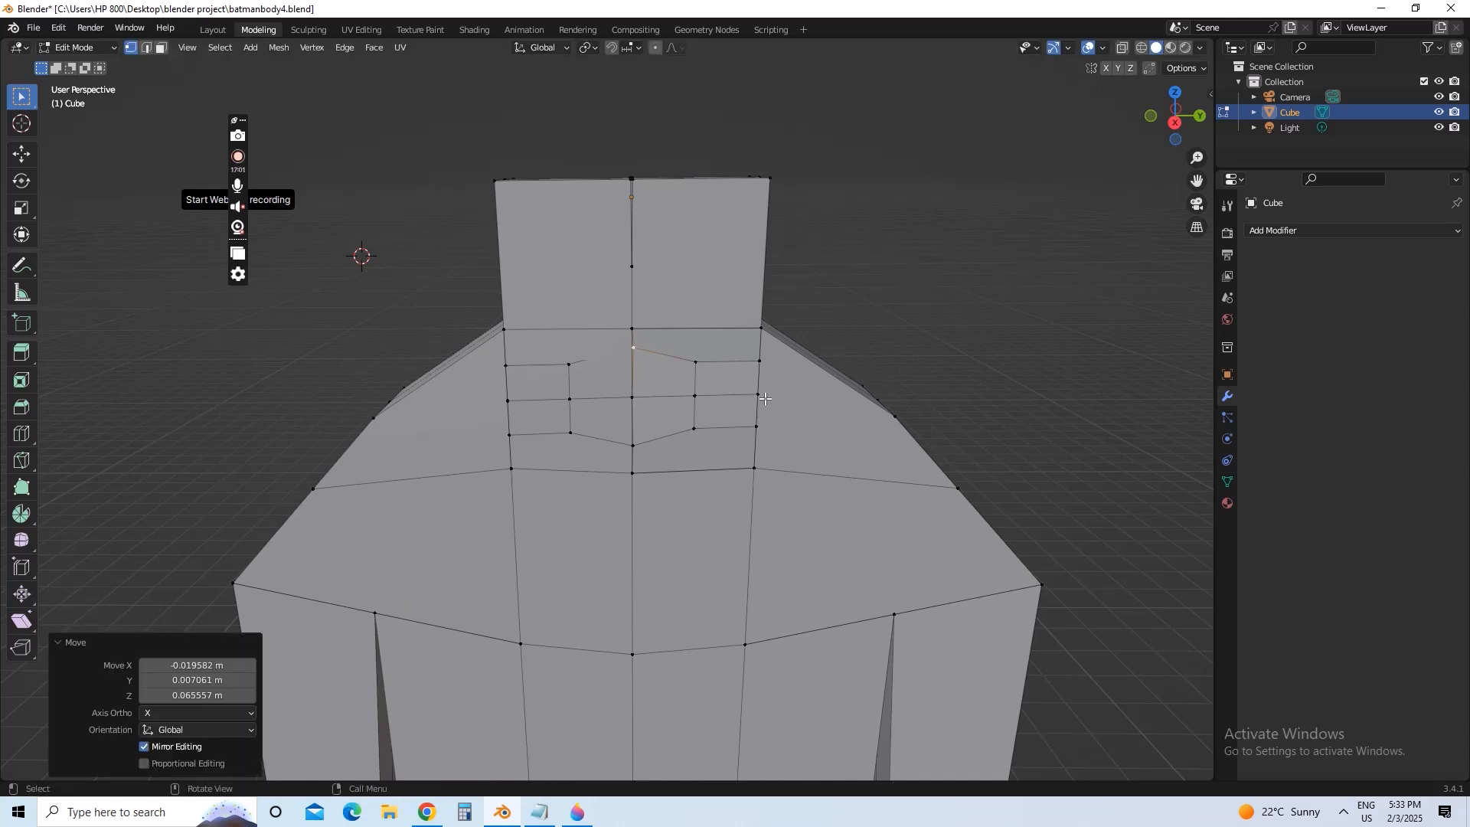
# - Move the middle row's right and left midpoint vertices slightly outward, the left one by about 0.04 m
pyautogui.click(693, 395)
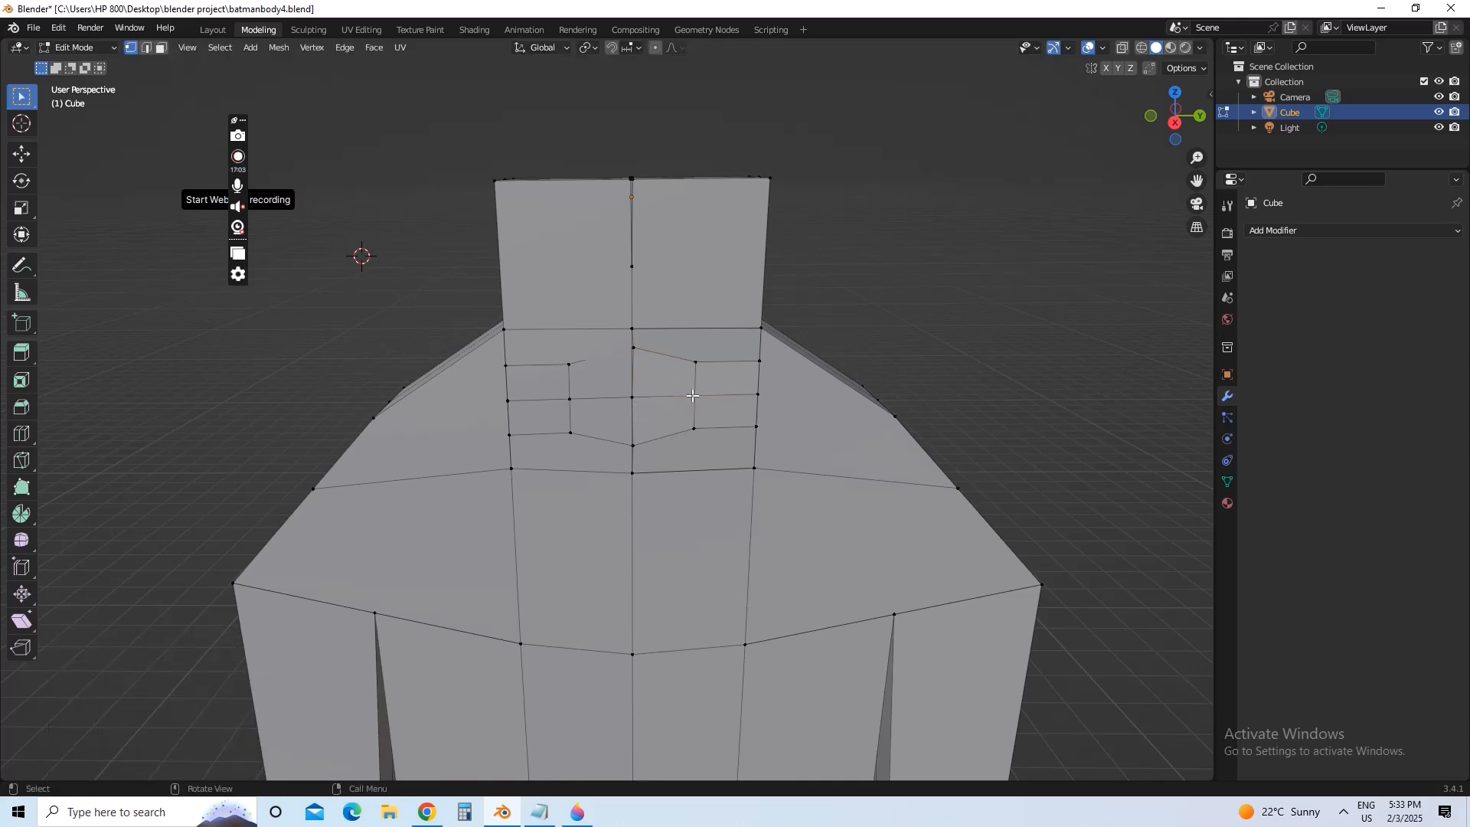
pyautogui.press('g')
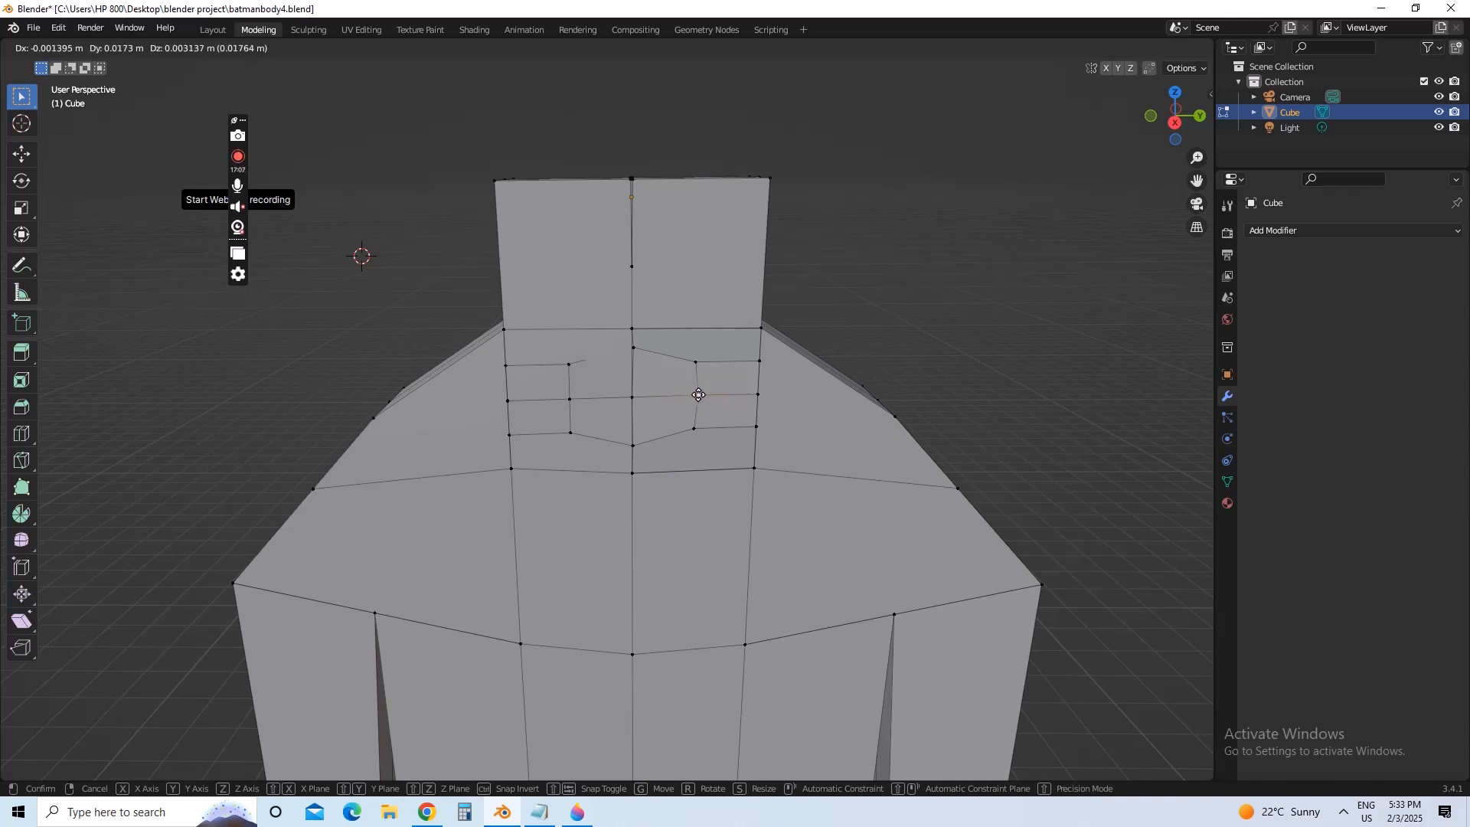
pyautogui.click(698, 395)
pyautogui.click(570, 398)
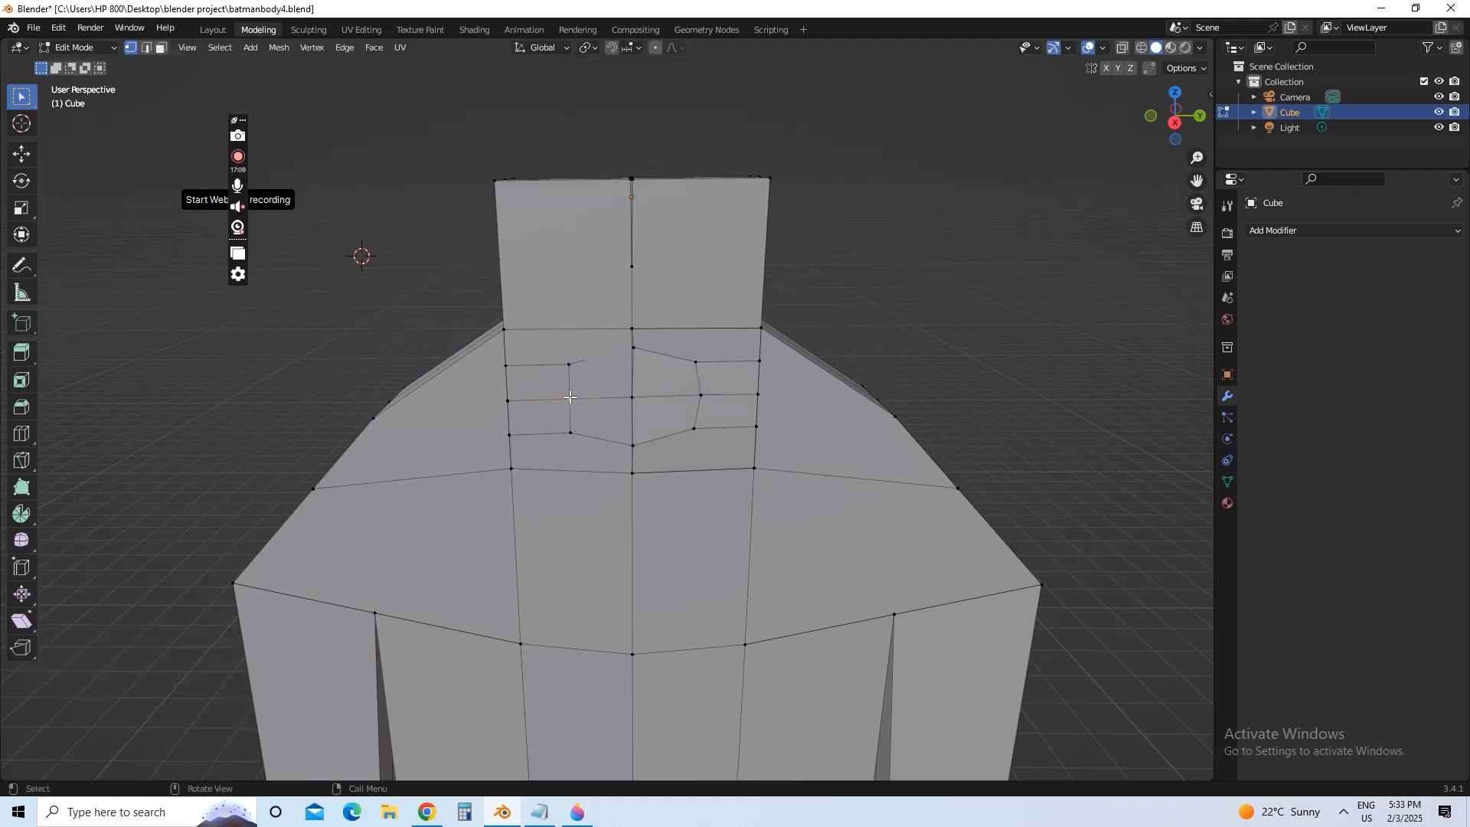
pyautogui.press('g')
pyautogui.click(561, 398)
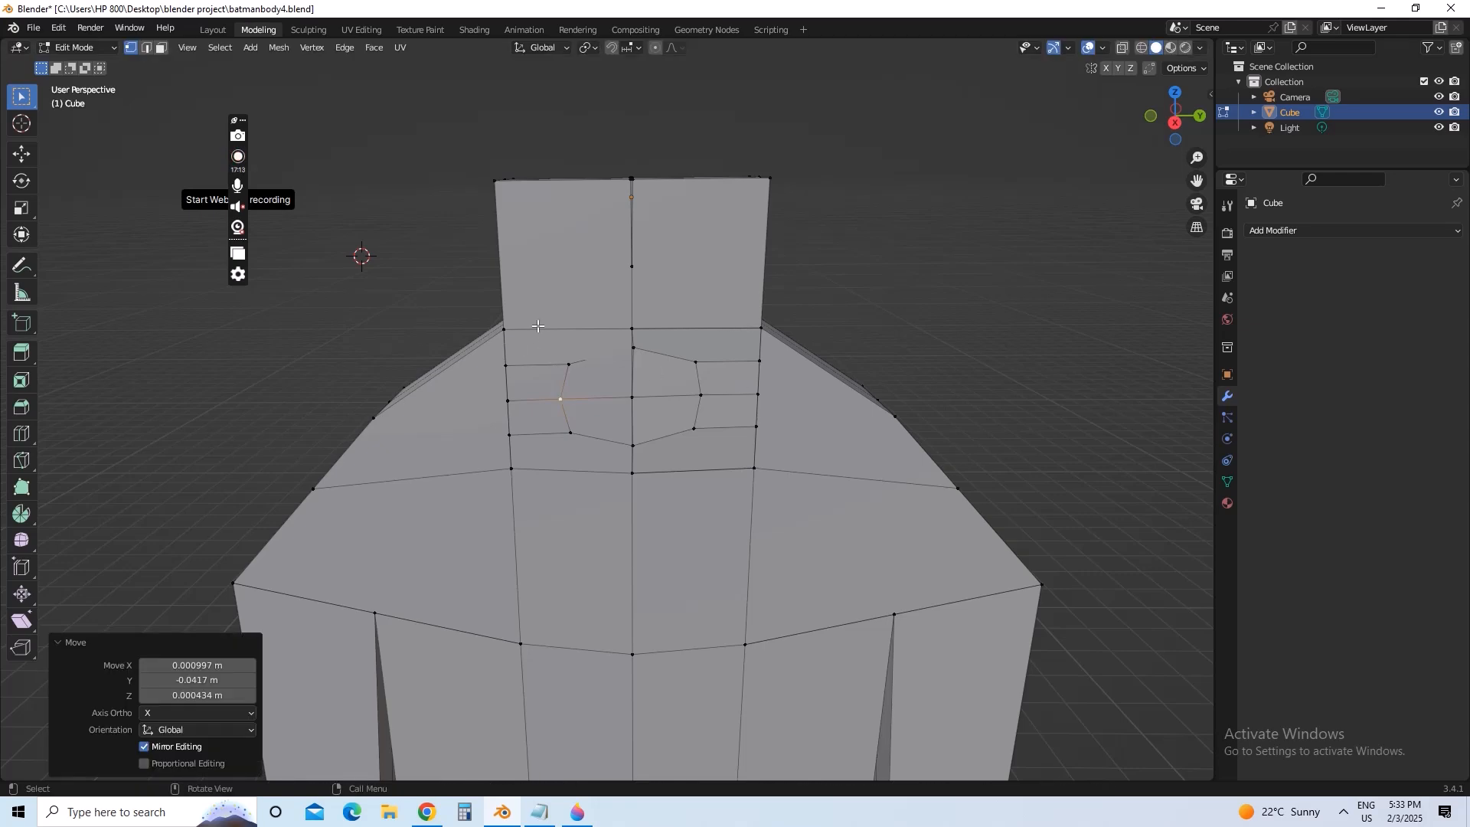
# - Select all vertices of the rounded chest shape and pull them slightly forward from the chest surface
pyautogui.moveTo(551, 348); pyautogui.dragTo(698, 459)
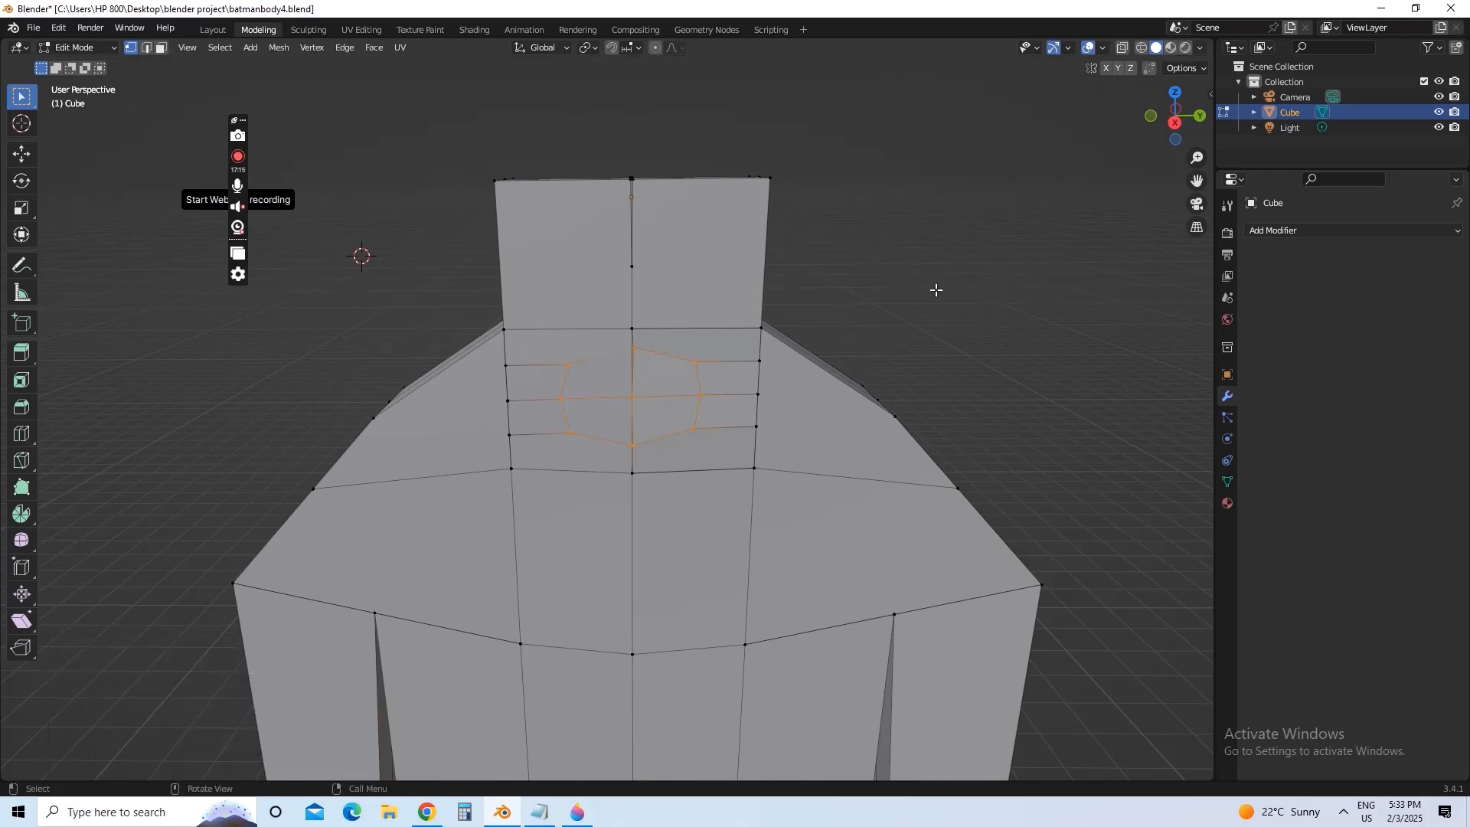
pyautogui.moveTo(933, 288); pyautogui.dragTo(674, 322, button='middle')
pyautogui.moveTo(731, 301); pyautogui.dragTo(723, 381, button='middle')
pyautogui.press('g')
pyautogui.click(423, 366)
pyautogui.click(874, 279)
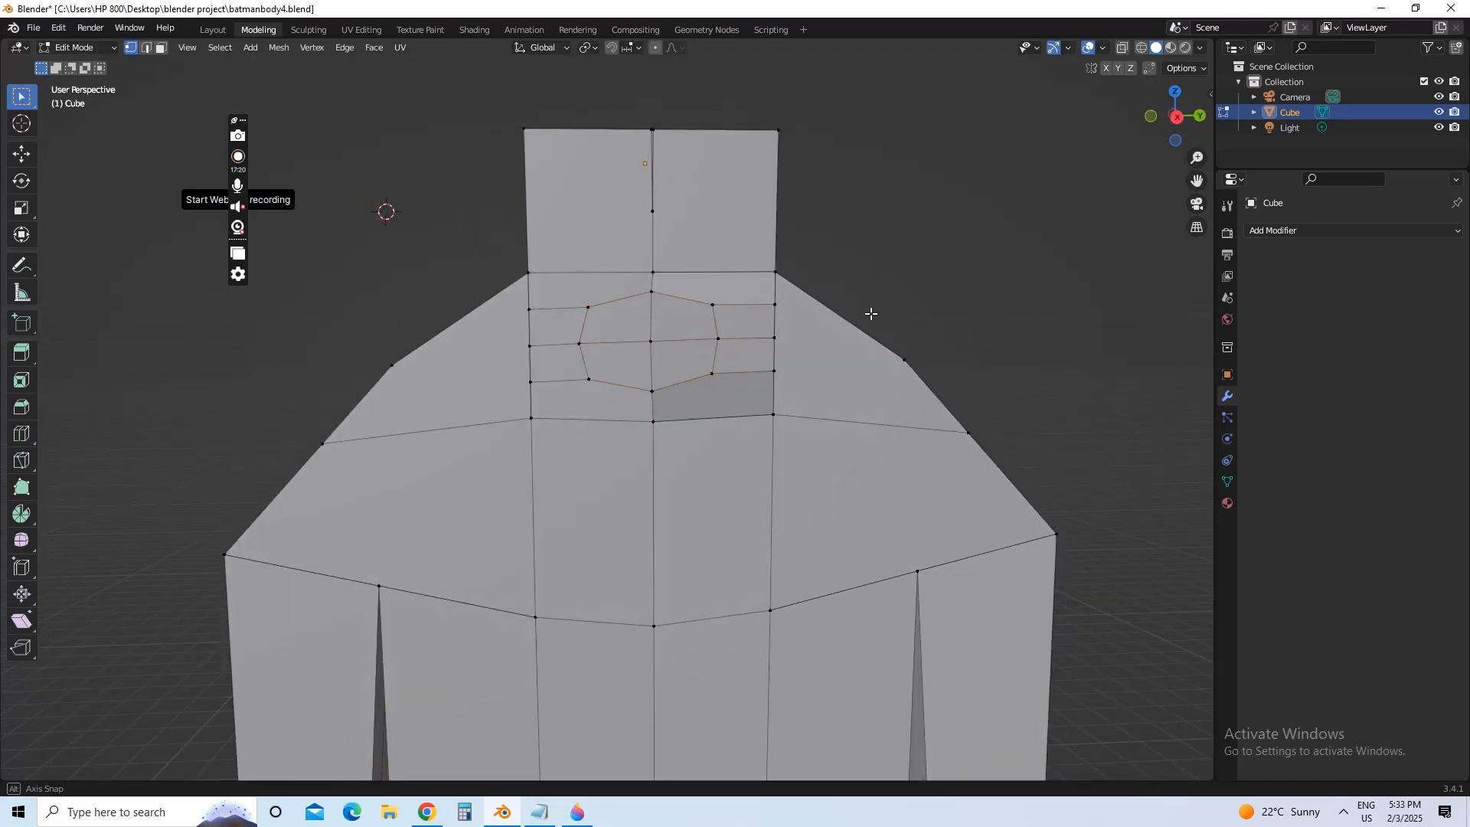
pyautogui.moveTo(870, 319)
pyautogui.mouseDown(button='middle')
pyautogui.moveTo(860, 312)
pyautogui.moveTo(876, 329)
pyautogui.mouseUp(button='middle')
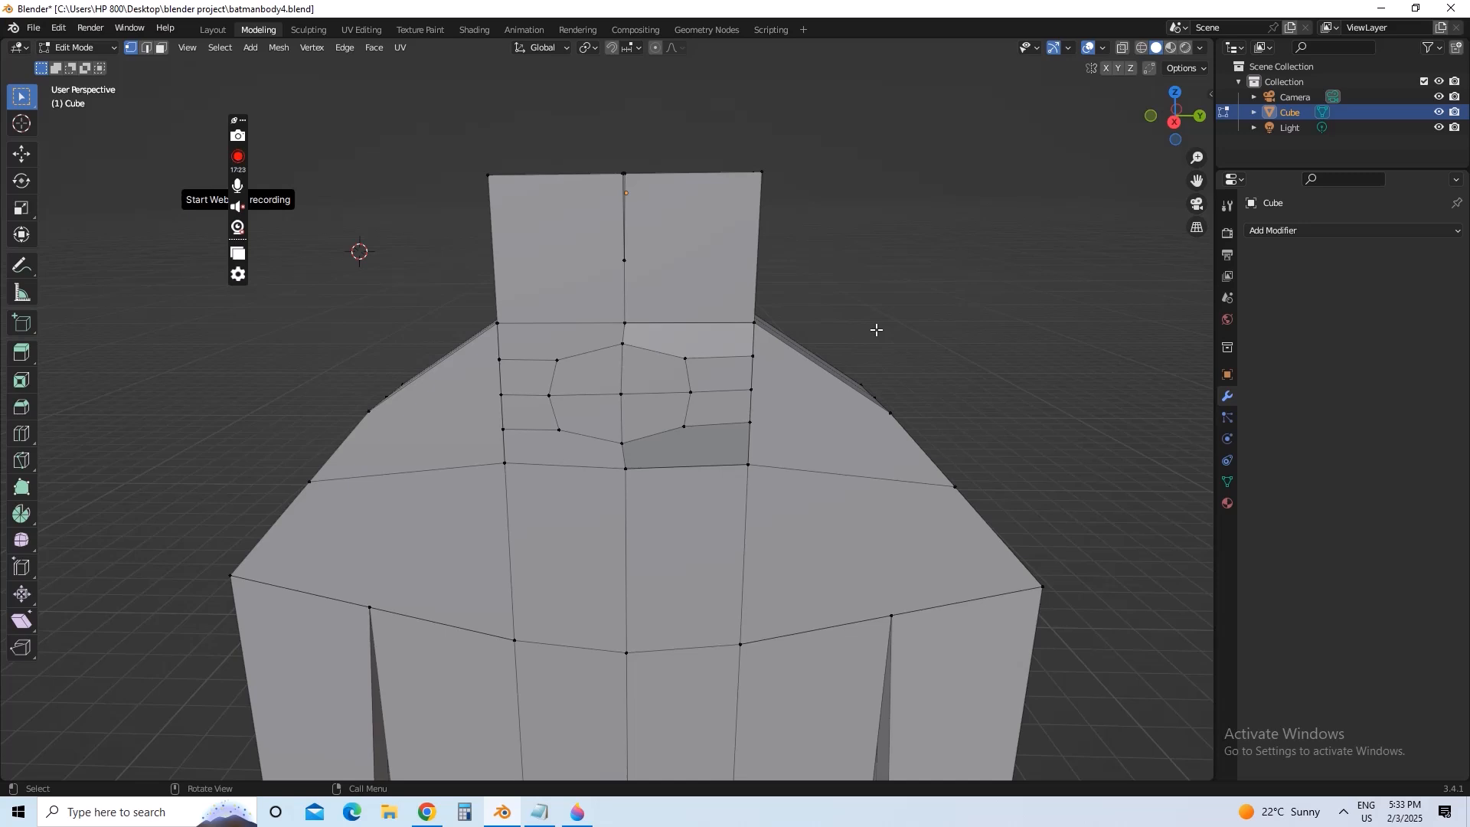
# - Save the reshaped body in batmanbody4.blend
pyautogui.click(34, 28)
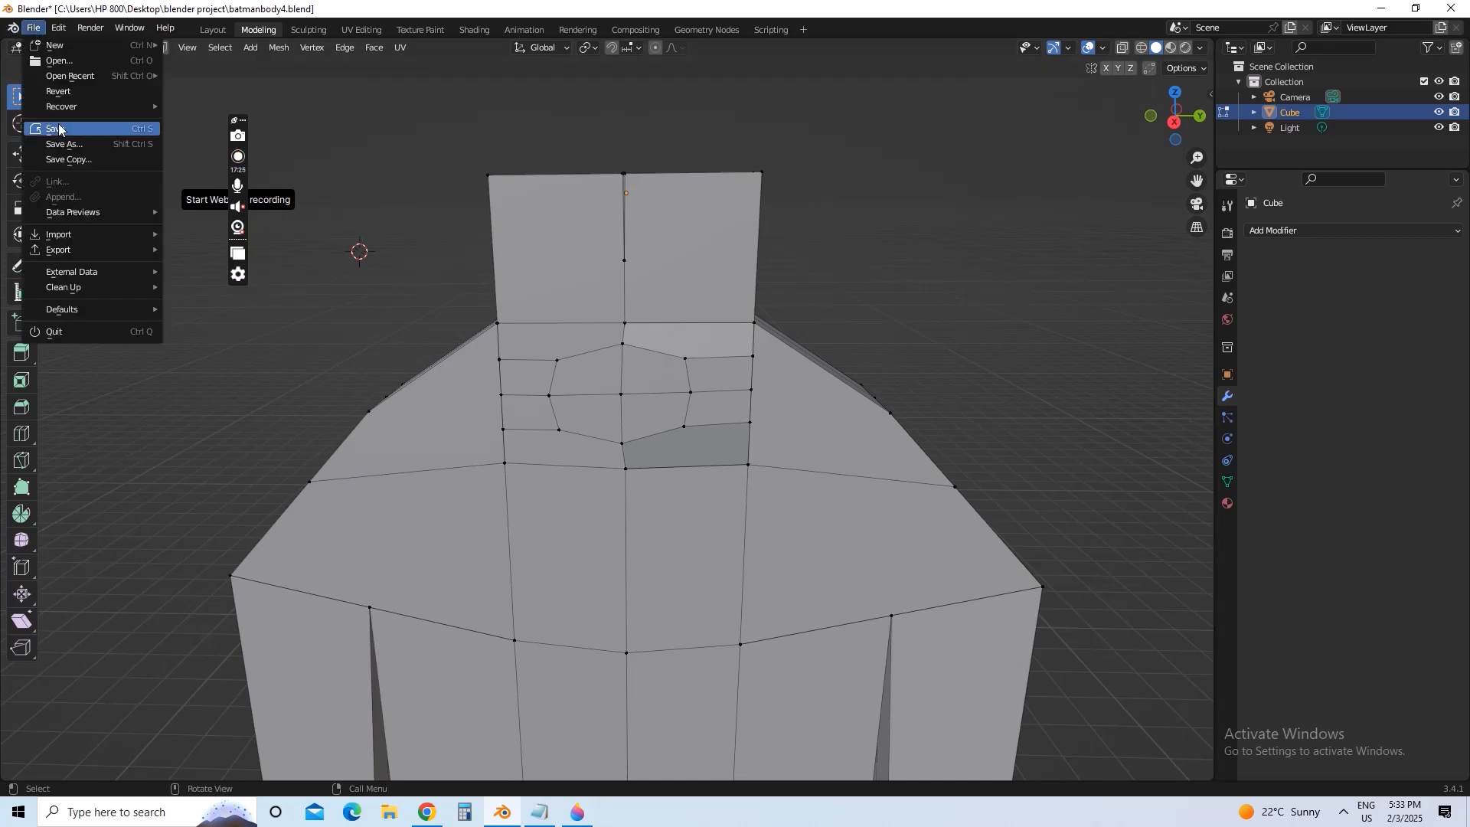
pyautogui.click(55, 128)
pyautogui.click(34, 31)
pyautogui.click(55, 132)
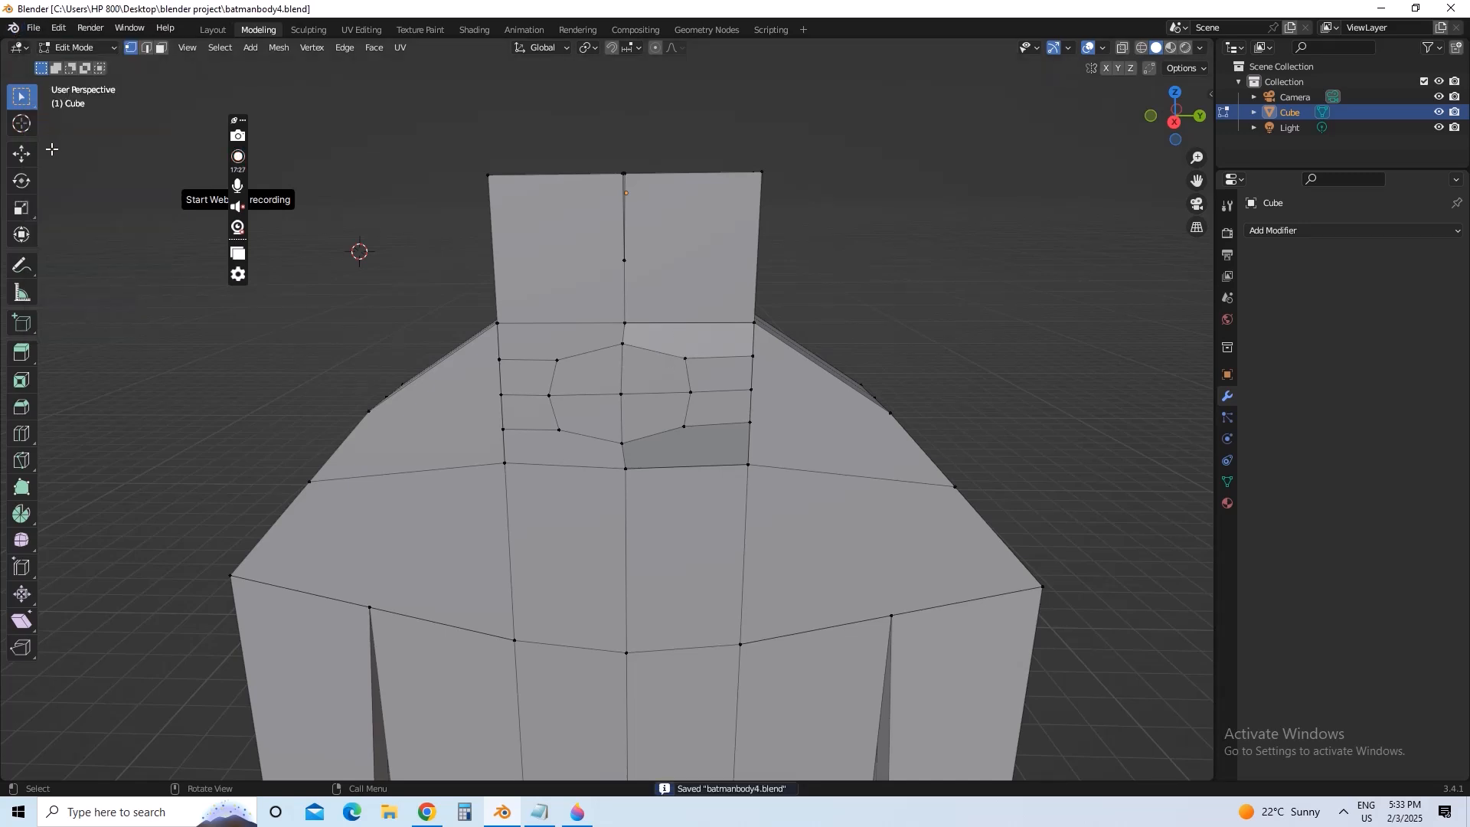
pyautogui.click(33, 28)
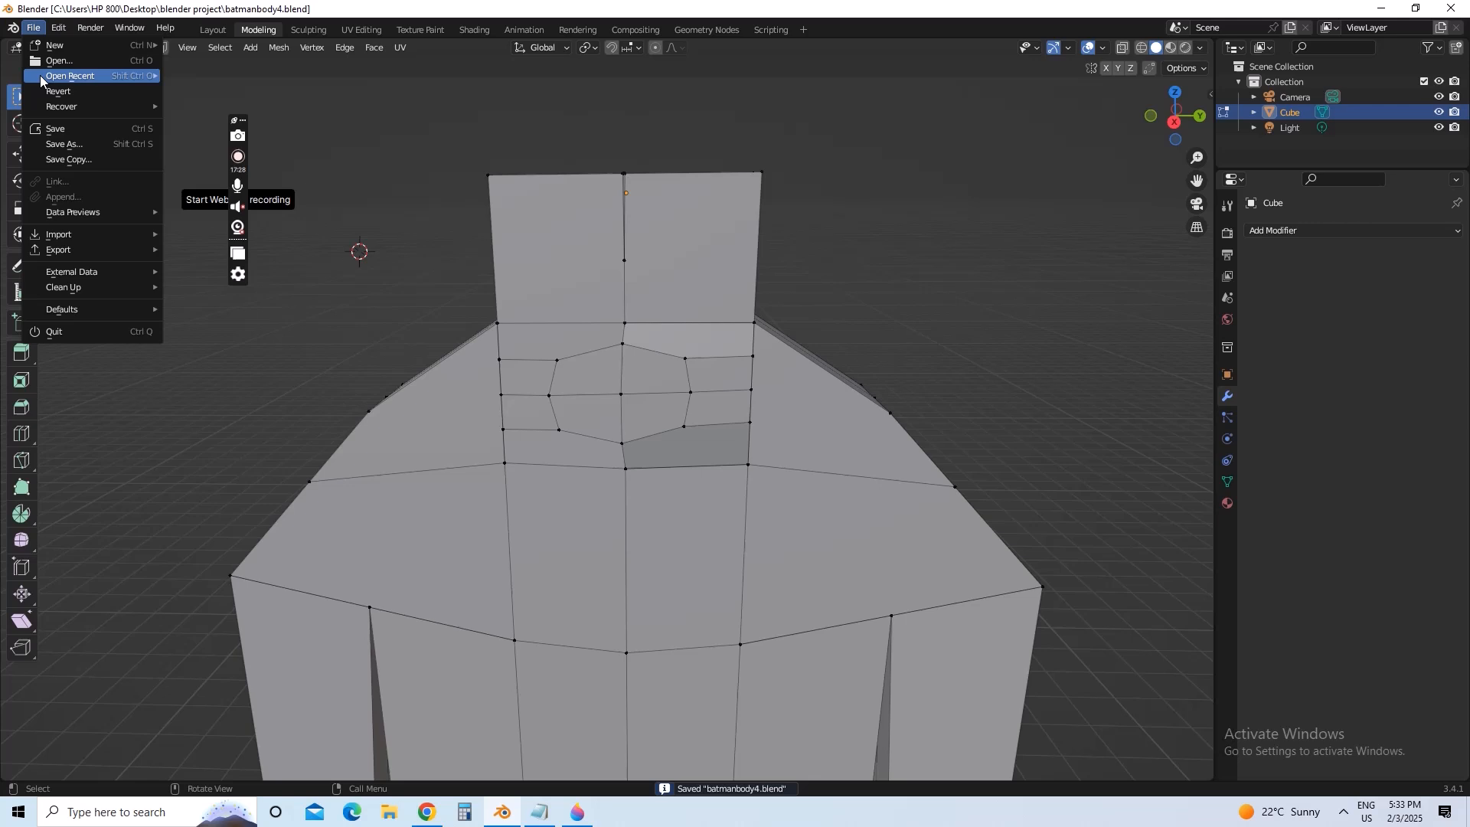
pyautogui.click(52, 130)
pyautogui.click(34, 28)
pyautogui.click(55, 130)
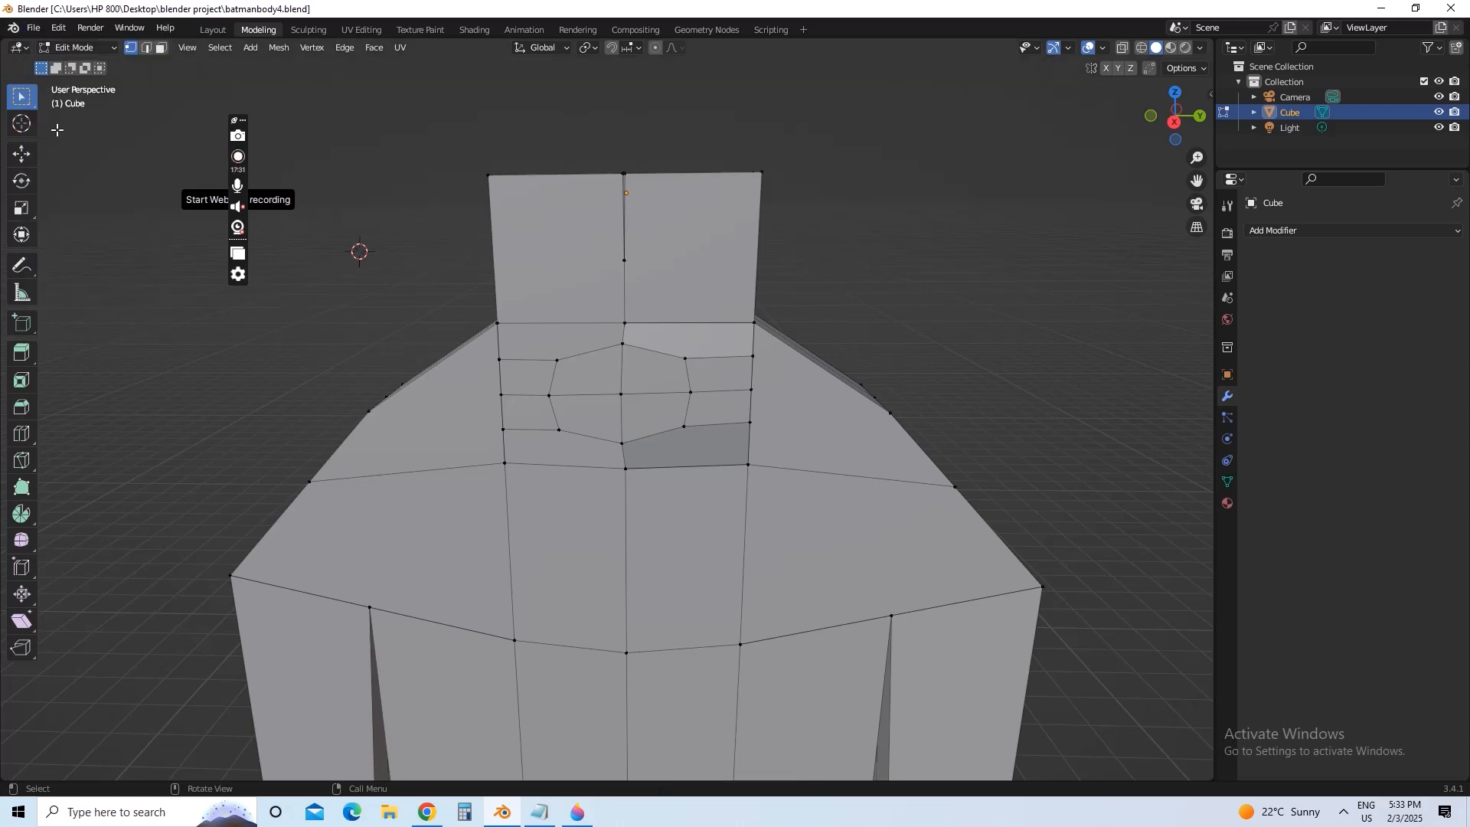
pyautogui.click(33, 28)
pyautogui.click(61, 129)
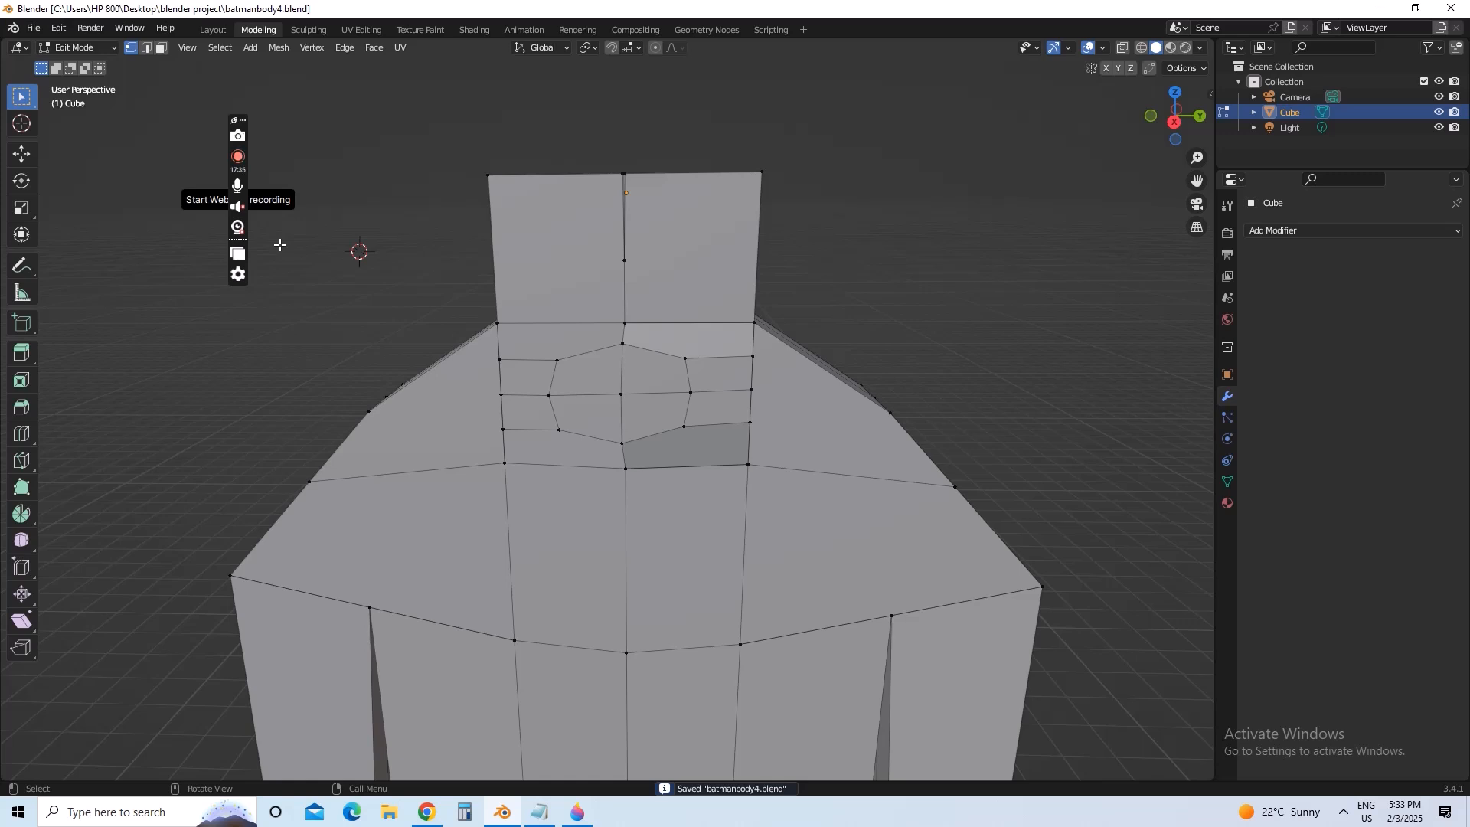
pyautogui.click(38, 32)
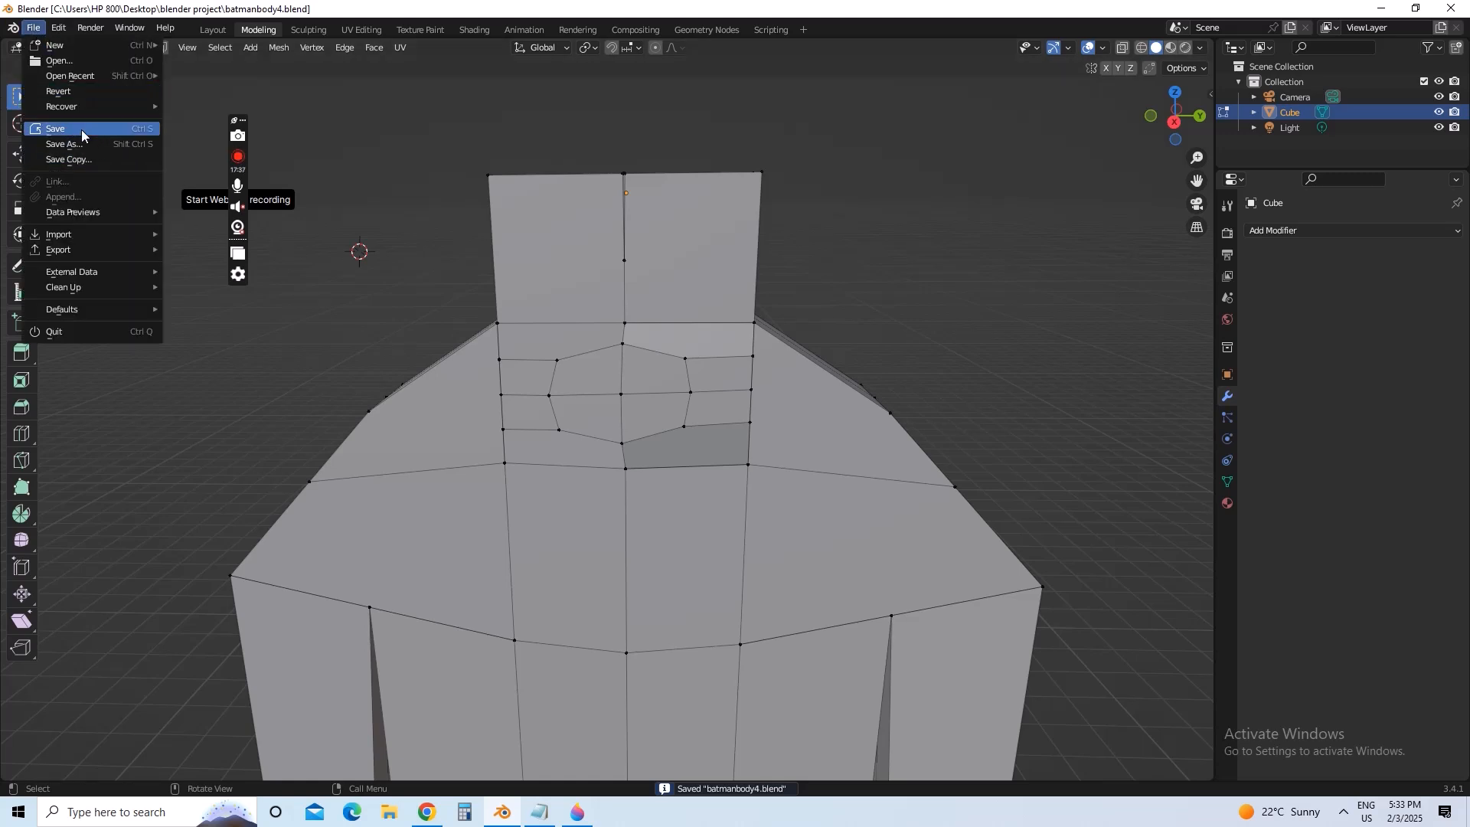
pyautogui.click(82, 130)
pyautogui.click(33, 27)
pyautogui.click(73, 128)
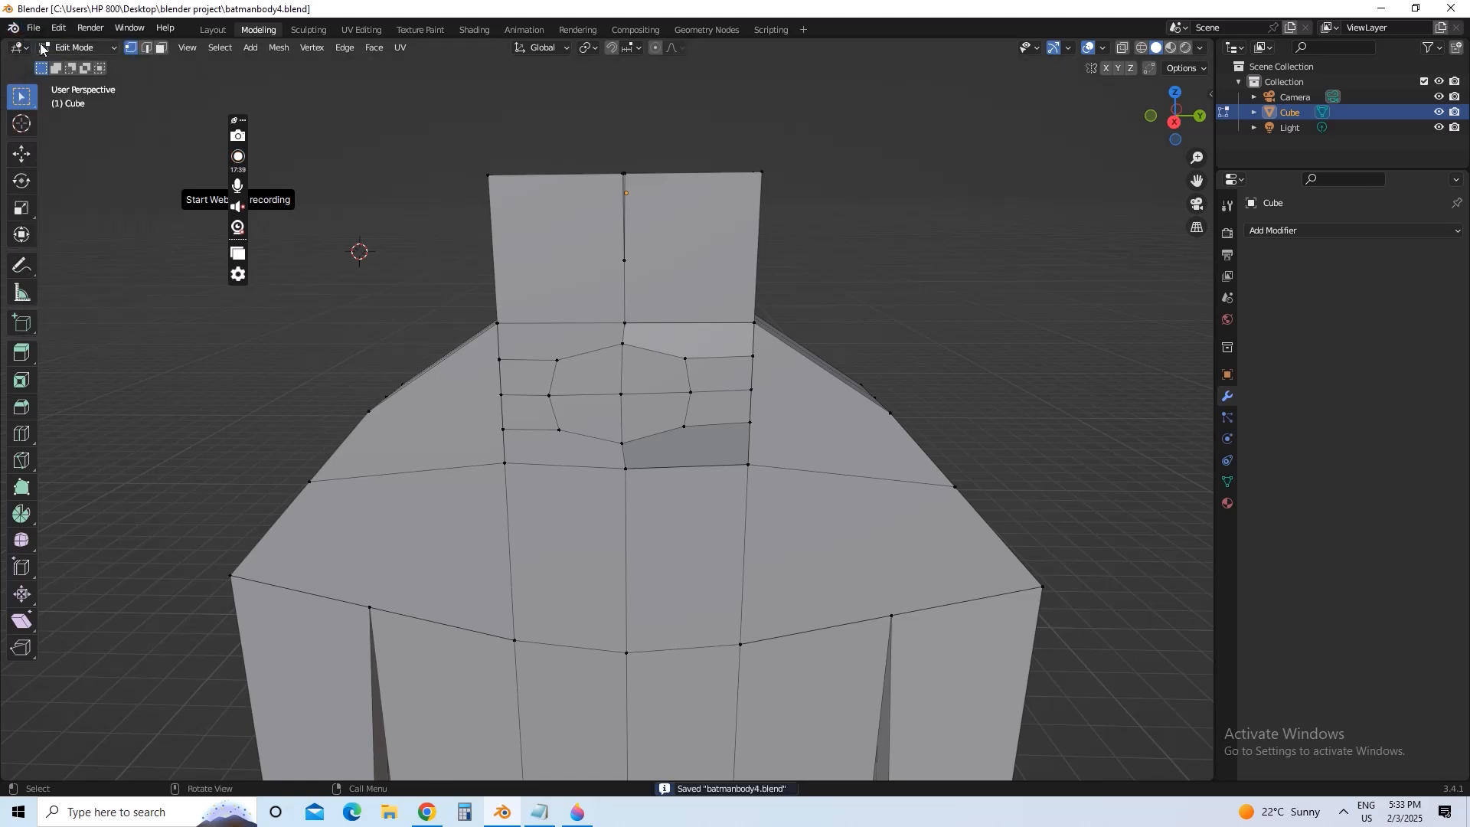
pyautogui.click(33, 27)
pyautogui.click(72, 128)
# - Switch to Notepad and clear the existing note about converting the shape to a circle
pyautogui.click(538, 810)
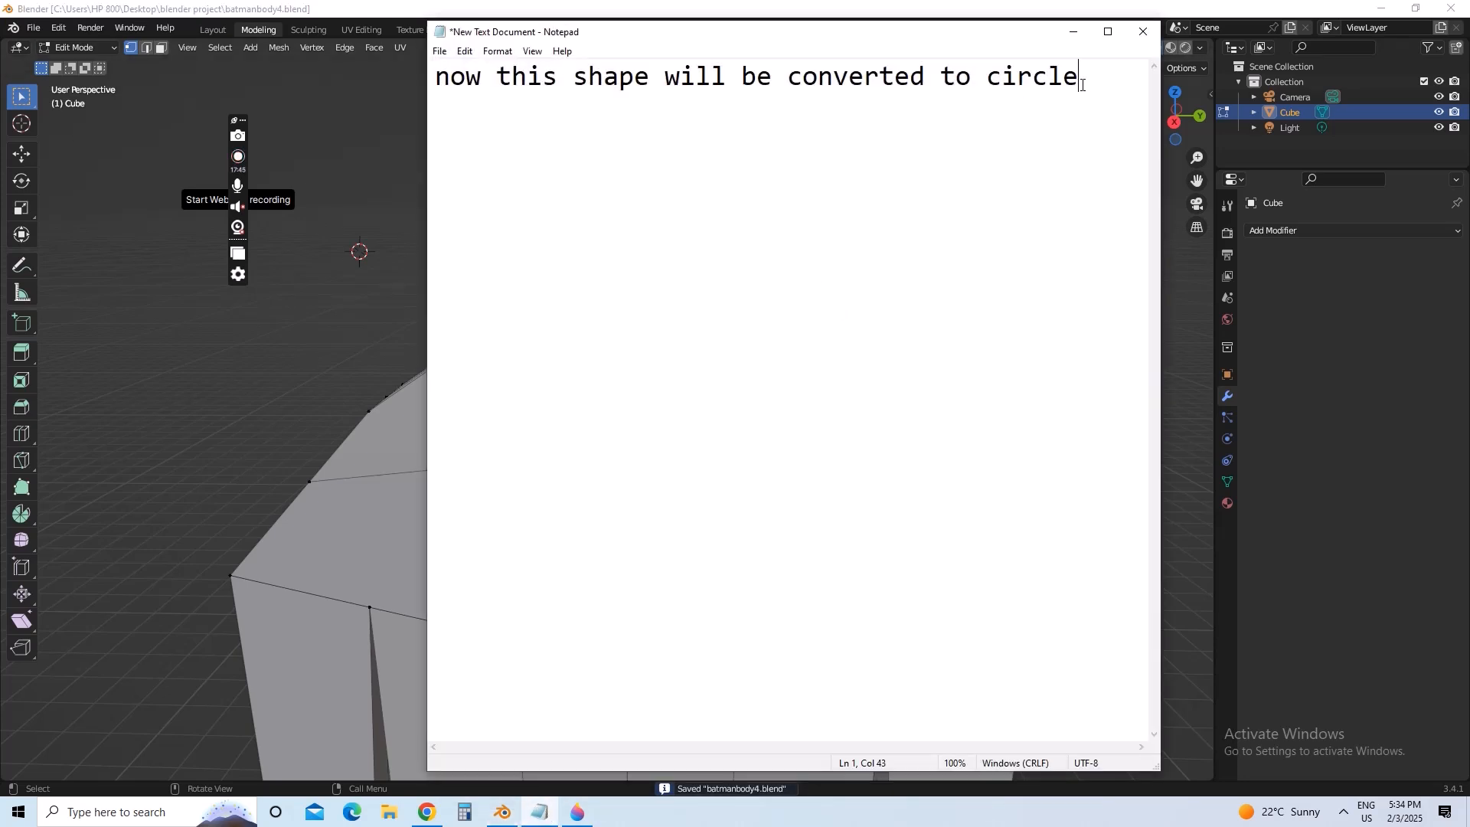
pyautogui.moveTo(1082, 85); pyautogui.dragTo(527, 80)
pyautogui.press('BackSpace')
pyautogui.press('BackSpace')
pyautogui.press('BackSpace')
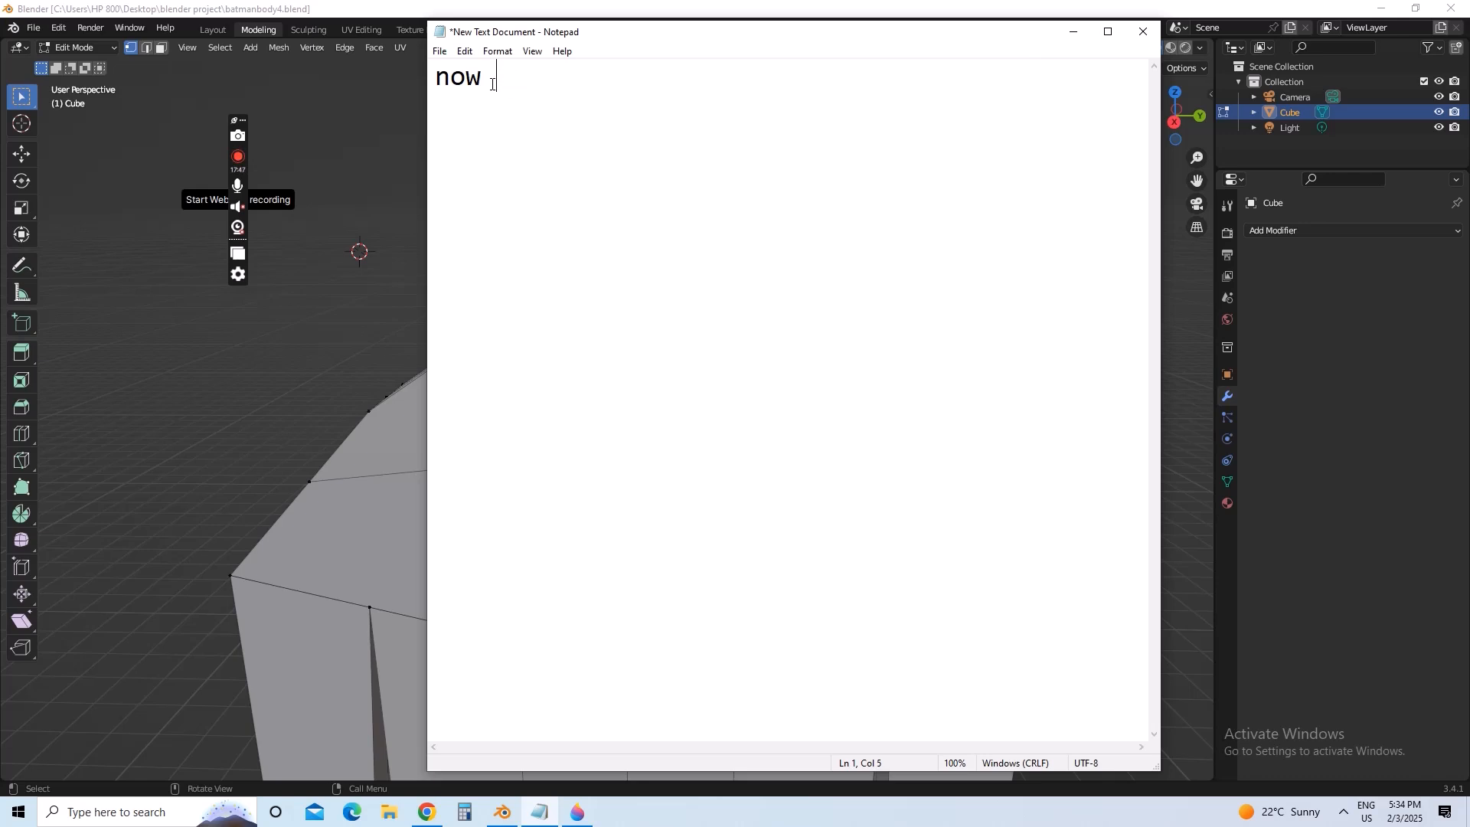
pyautogui.press('BackSpace')
pyautogui.press('BackSpace')
pyautogui.press('BackSpace')
pyautogui.press('BackSpace')
# - Write "ok i will make more lines and faces and points to make this circle" in the note, on two lines, and return to Blender
pyautogui.write('ok i will make')
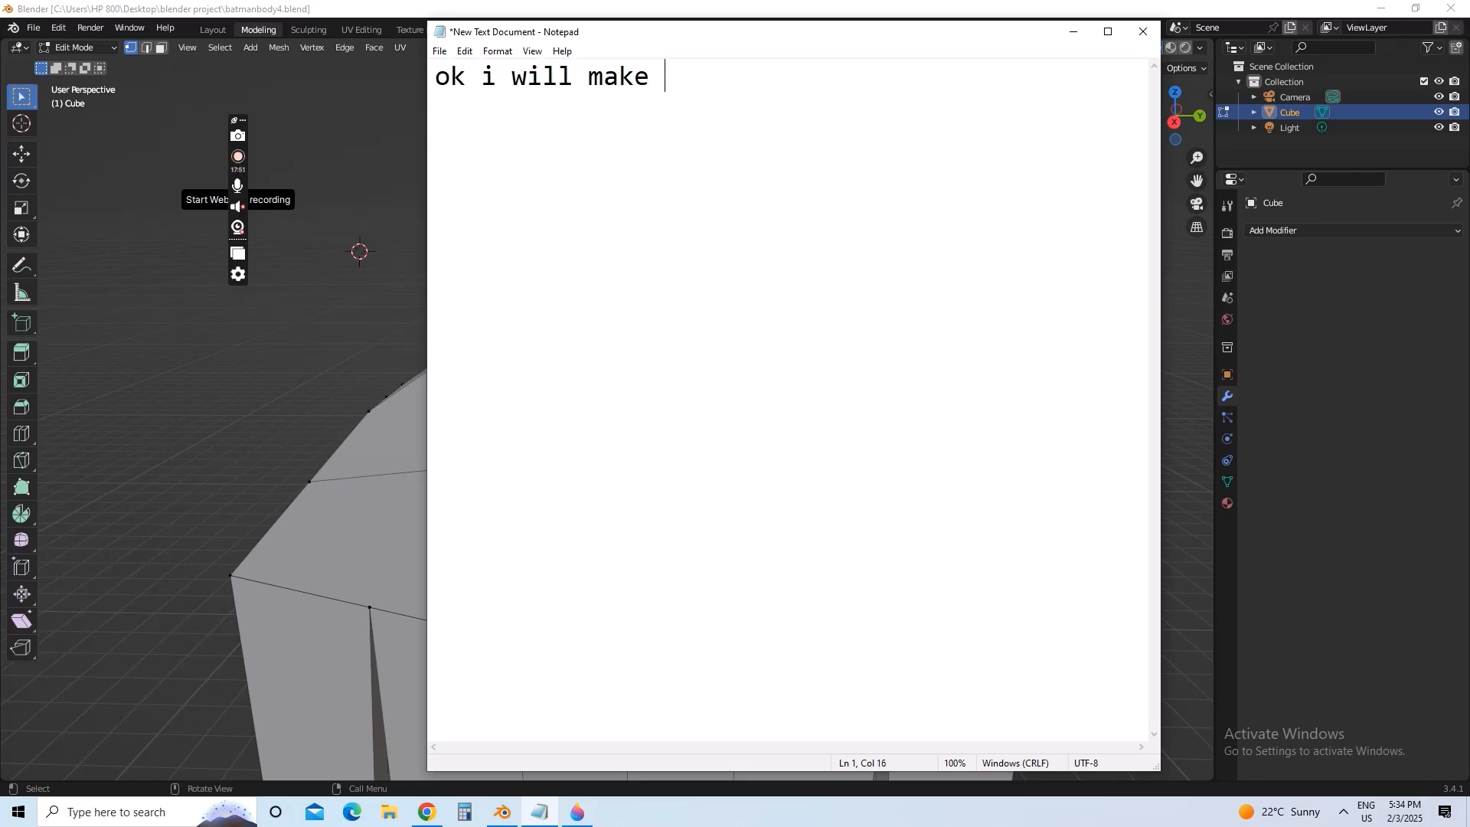
pyautogui.write(' more lines ')
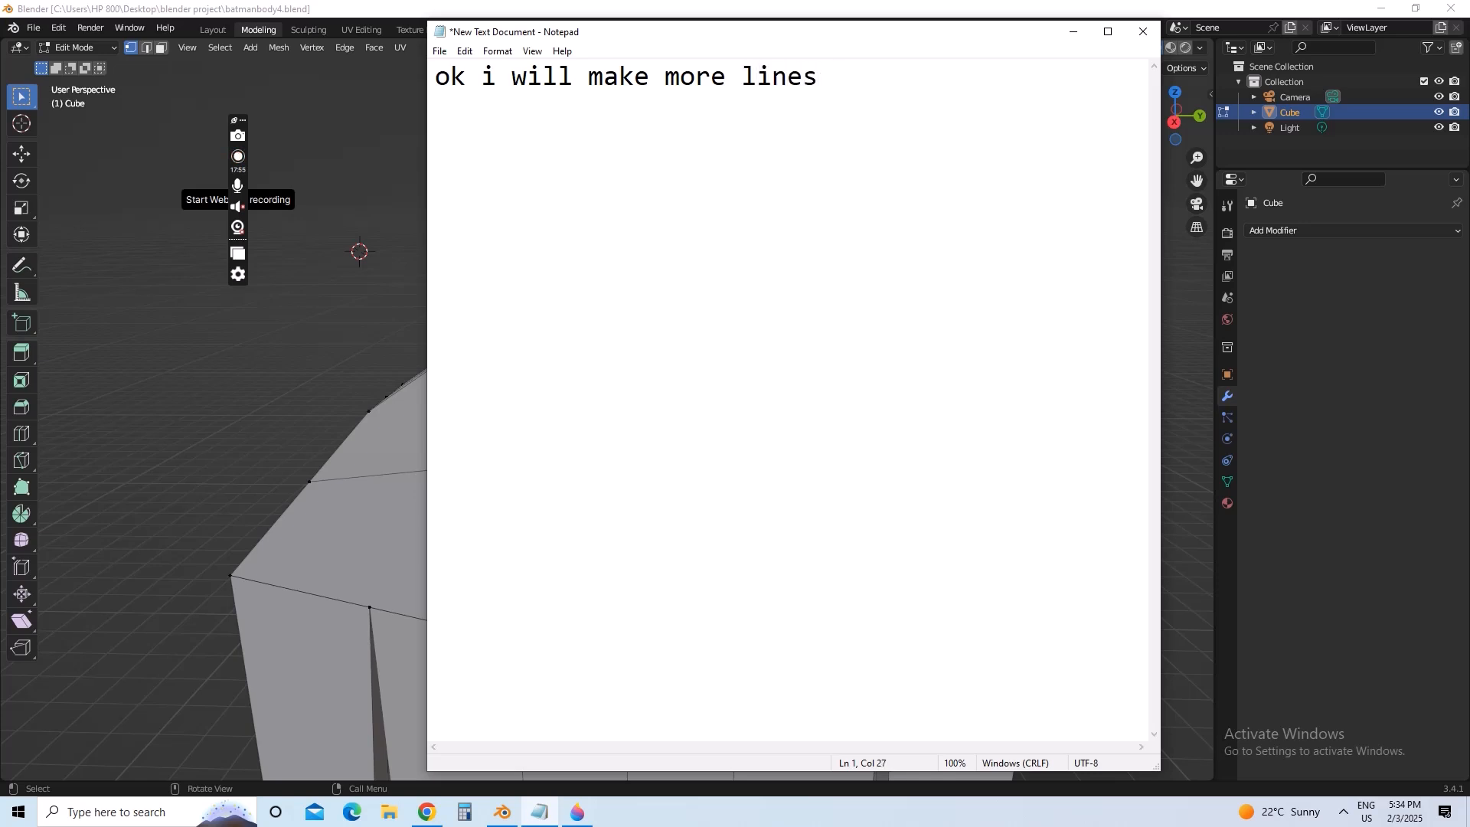
pyautogui.write('and face')
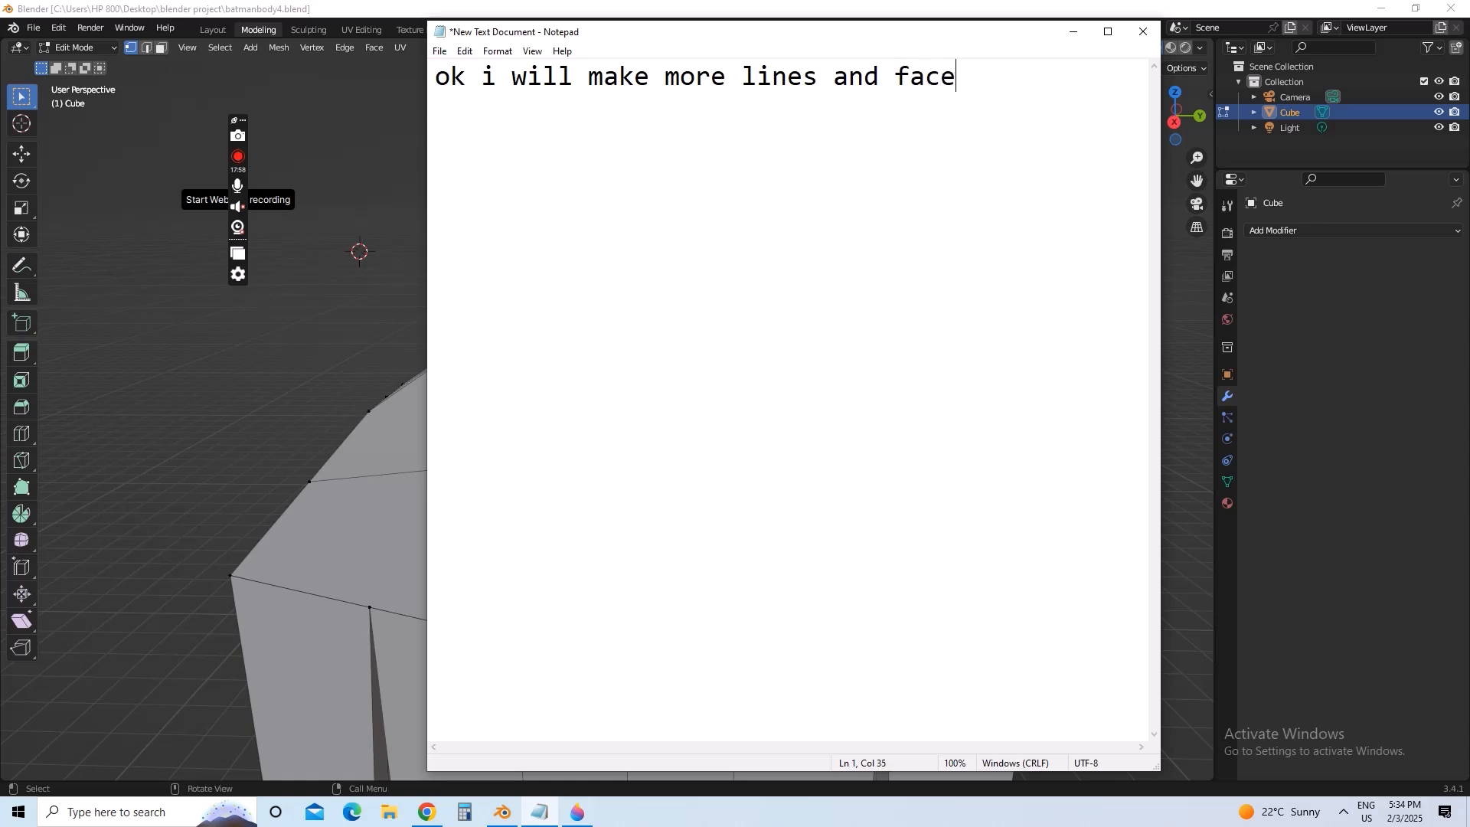
pyautogui.write('s and points')
pyautogui.press('Return')
pyautogui.write('to a')
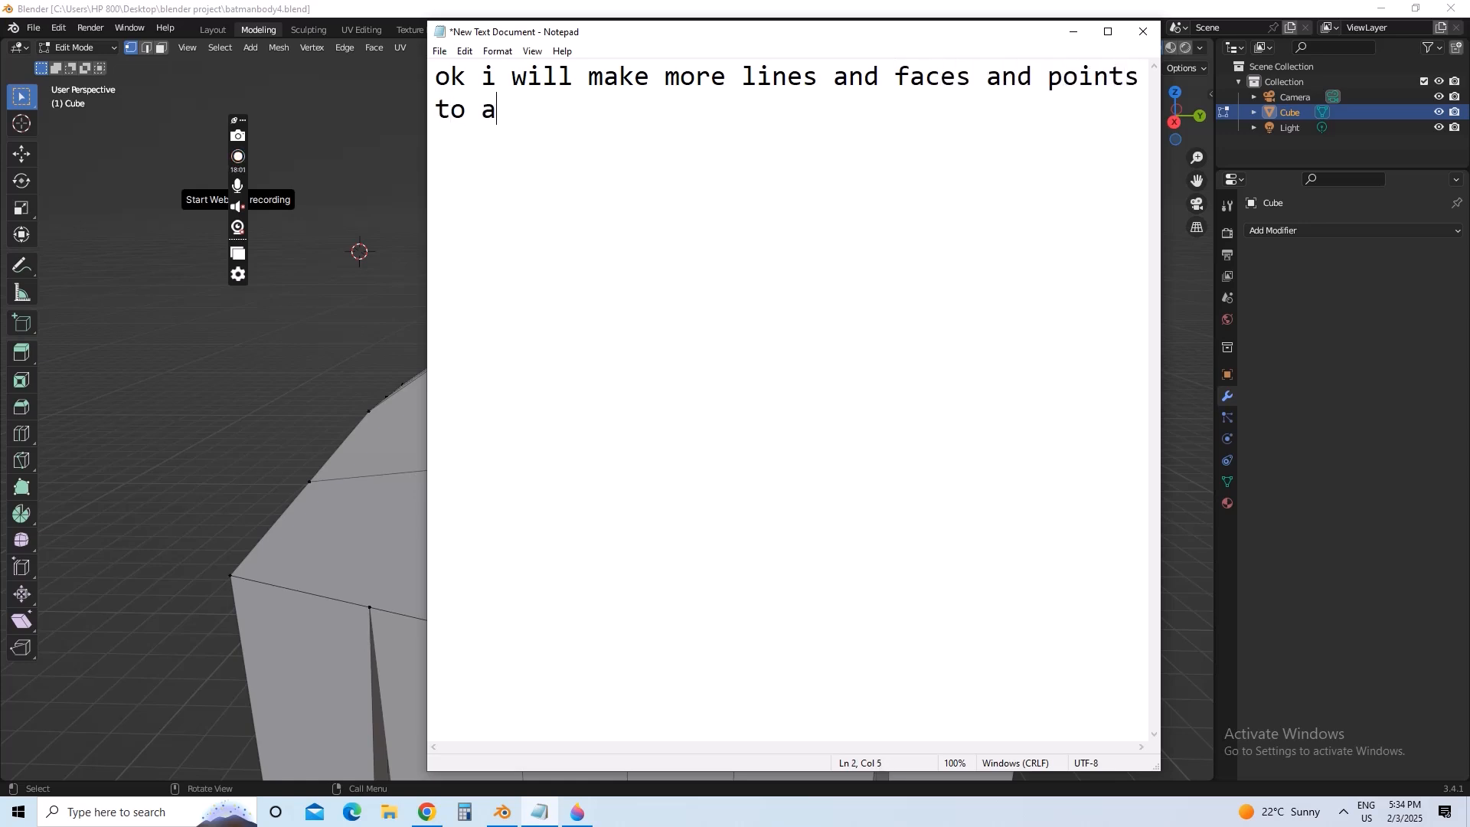
pyautogui.press('BackSpace')
pyautogui.write('make this circle')
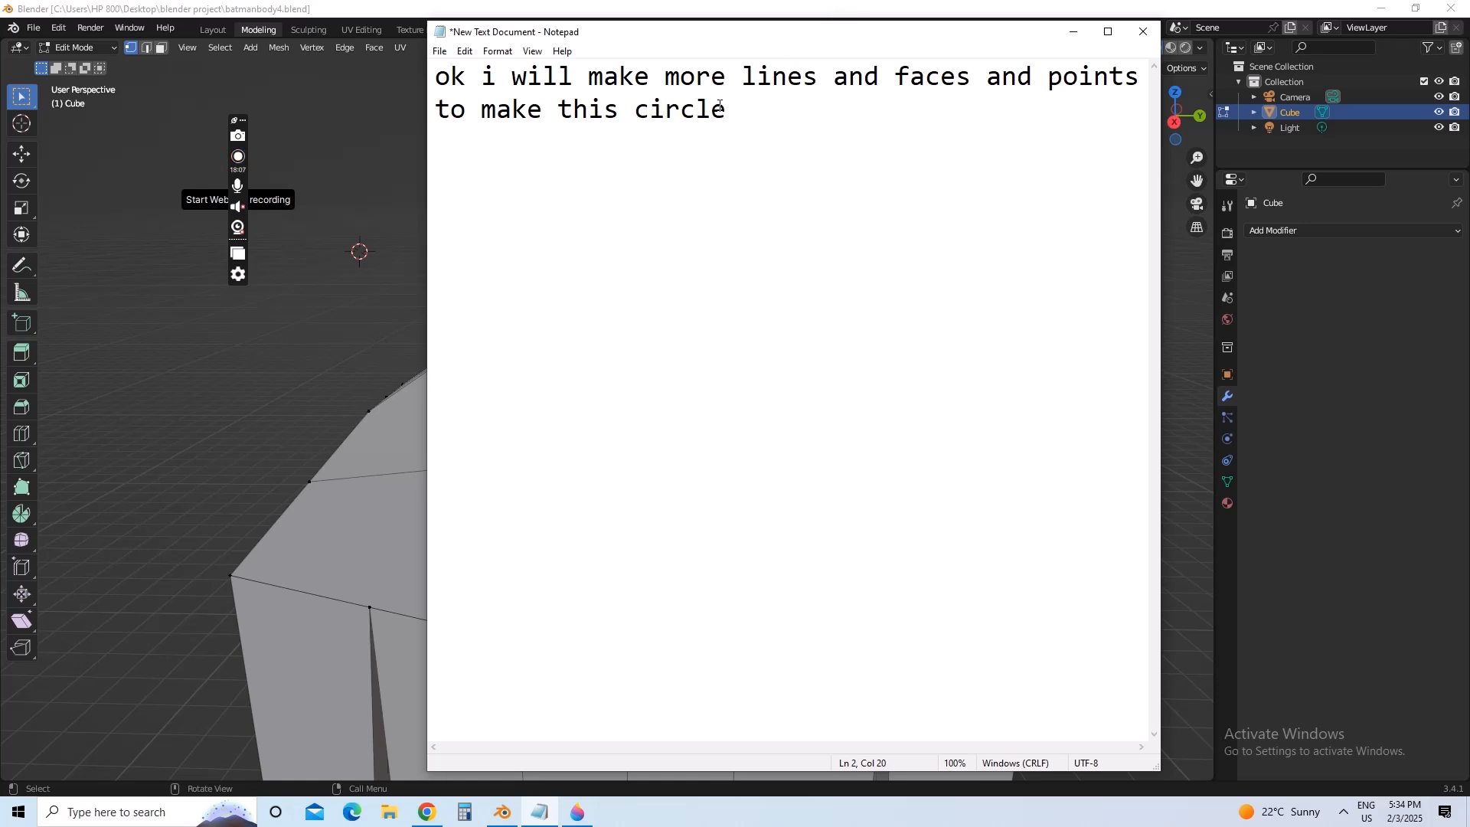
pyautogui.click(1073, 32)
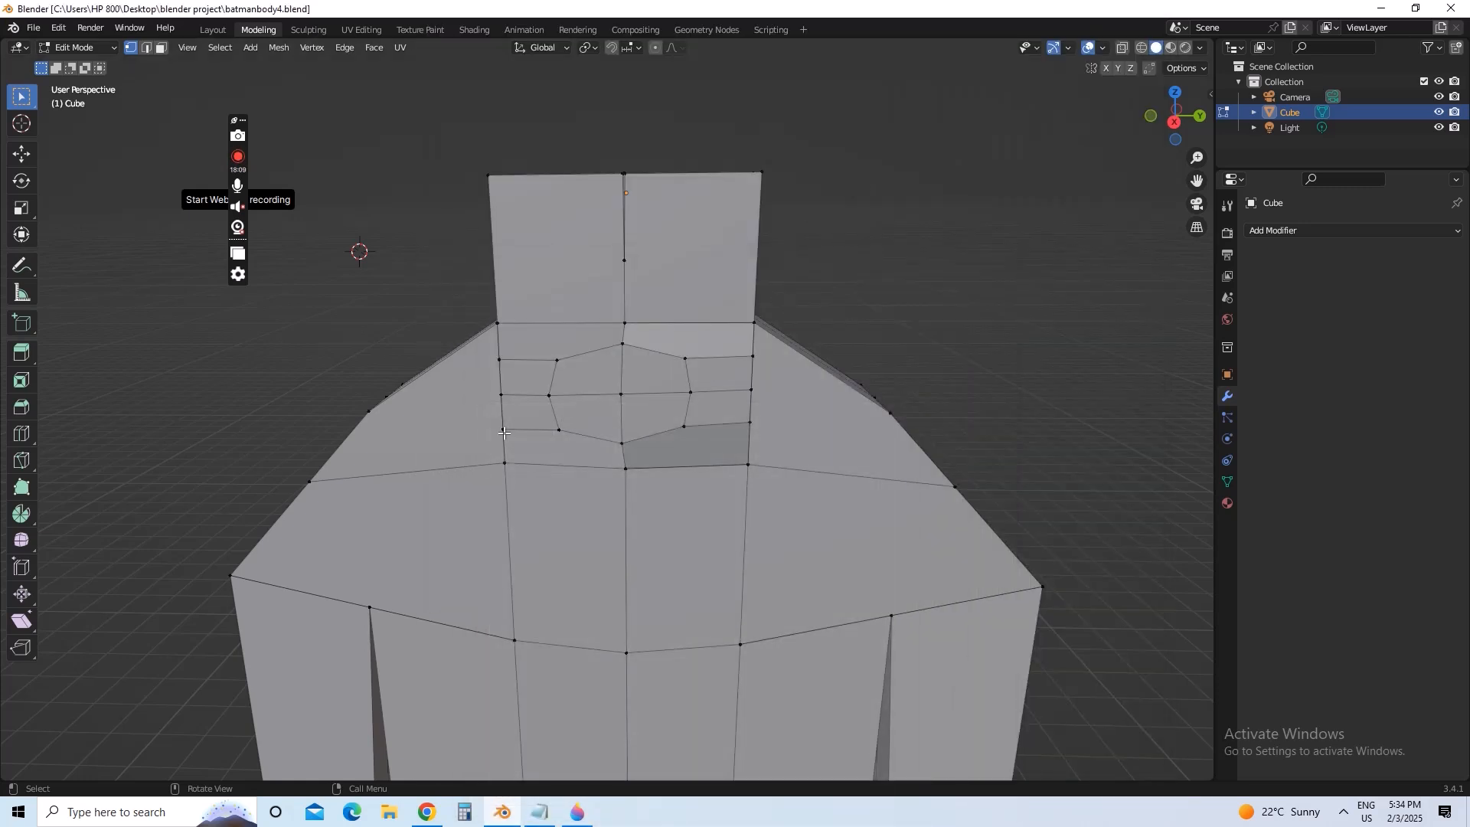
# - Subdivide the upper segment of the circle's left edge and the matching segment of the grid's outer left column with one cut each
pyautogui.keyDown('shift'); pyautogui.click(549, 395); pyautogui.keyUp('shift')
pyautogui.keyDown('shift'); pyautogui.click(558, 361); pyautogui.keyUp('shift')
pyautogui.rightClick(563, 366)
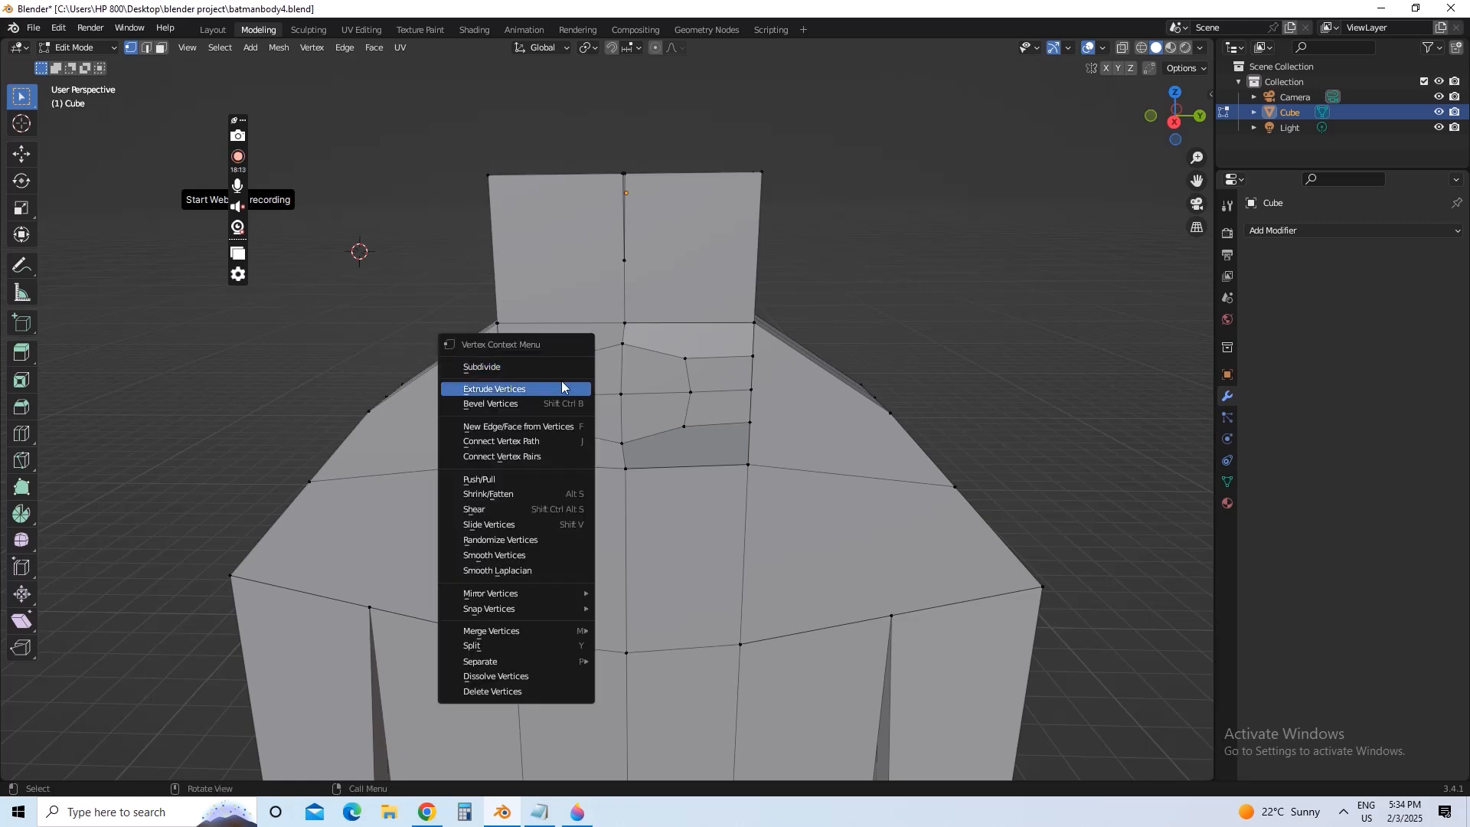
pyautogui.click(560, 372)
pyautogui.keyDown('shift'); pyautogui.click(502, 396); pyautogui.keyUp('shift')
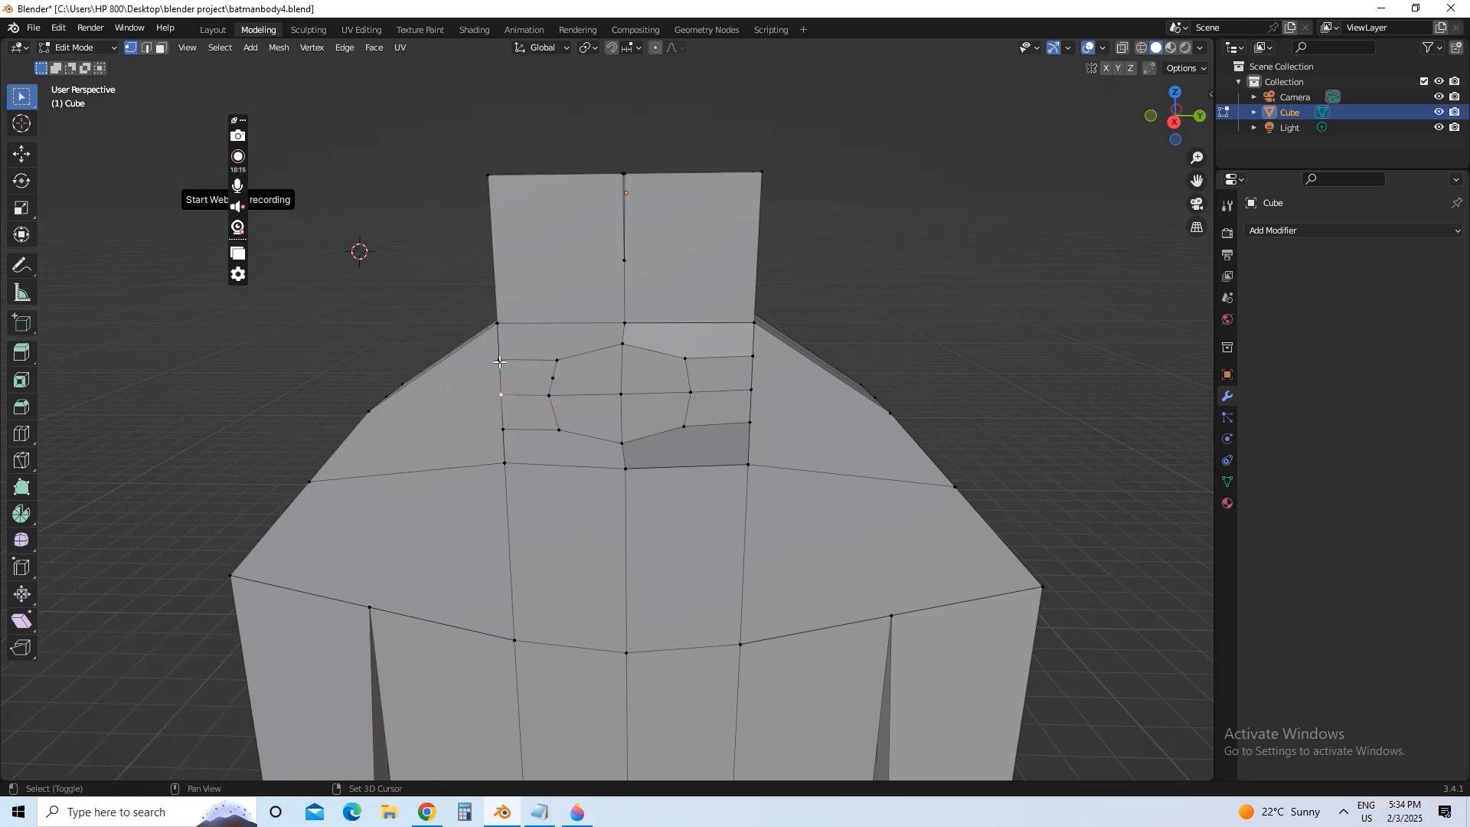
pyautogui.rightClick(499, 361)
pyautogui.click(498, 358)
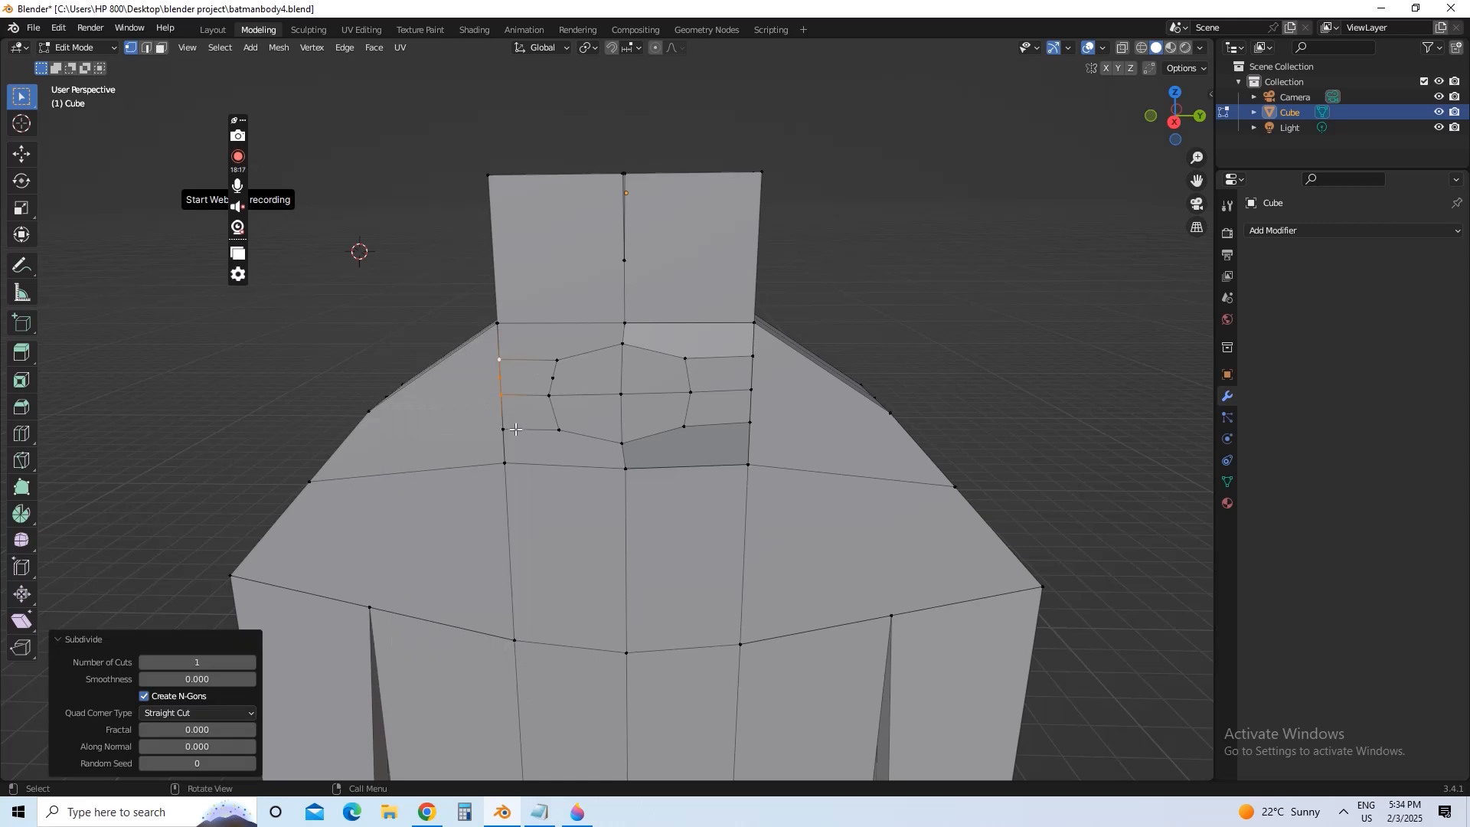
# - Subdivide the lower segment of the circle's left edge and the matching segment of the outer left column with one cut each
pyautogui.click(557, 431)
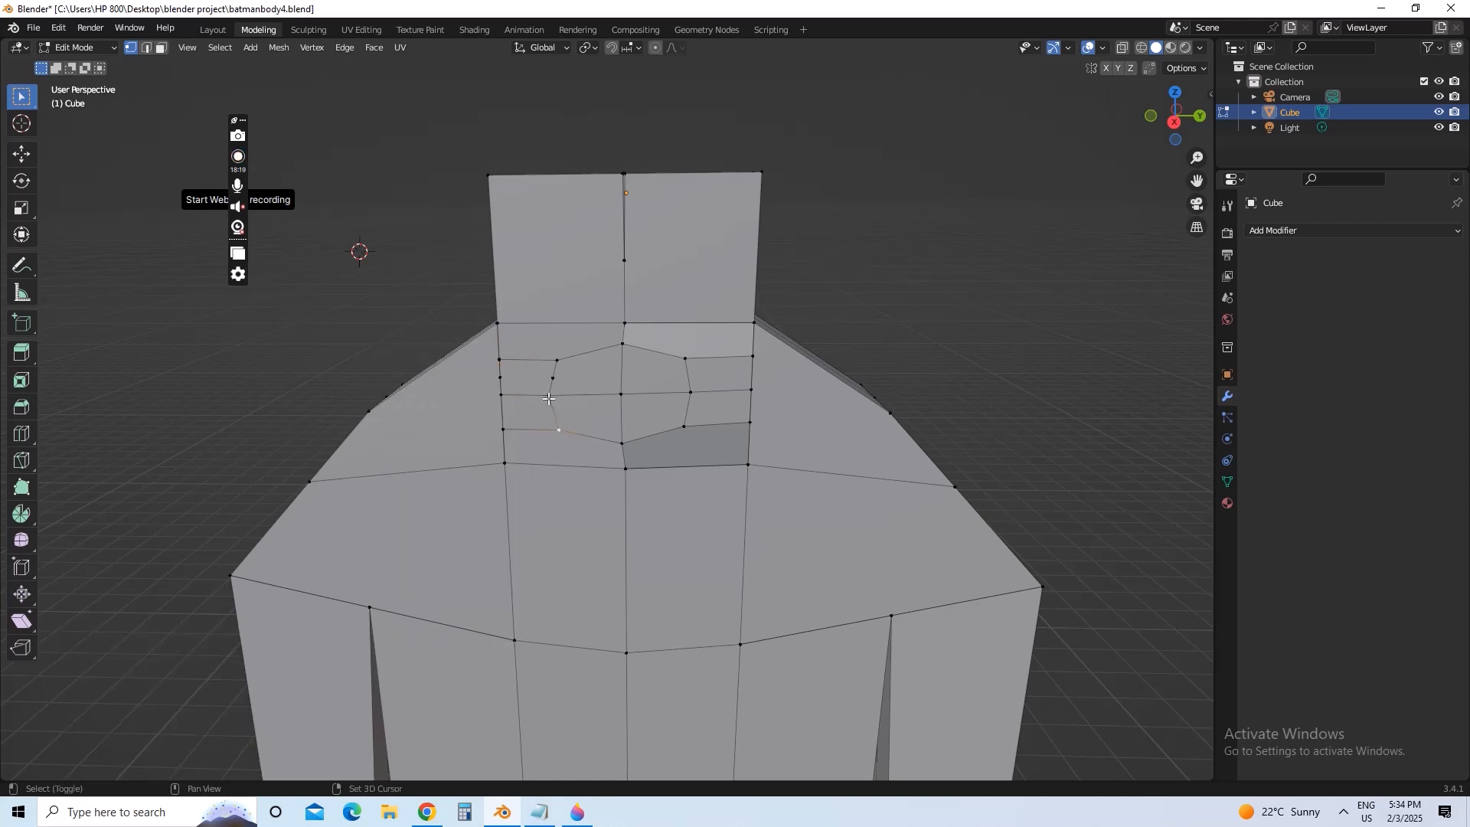
pyautogui.keyDown('shift'); pyautogui.click(549, 398); pyautogui.keyUp('shift')
pyautogui.rightClick(548, 398)
pyautogui.click(531, 401)
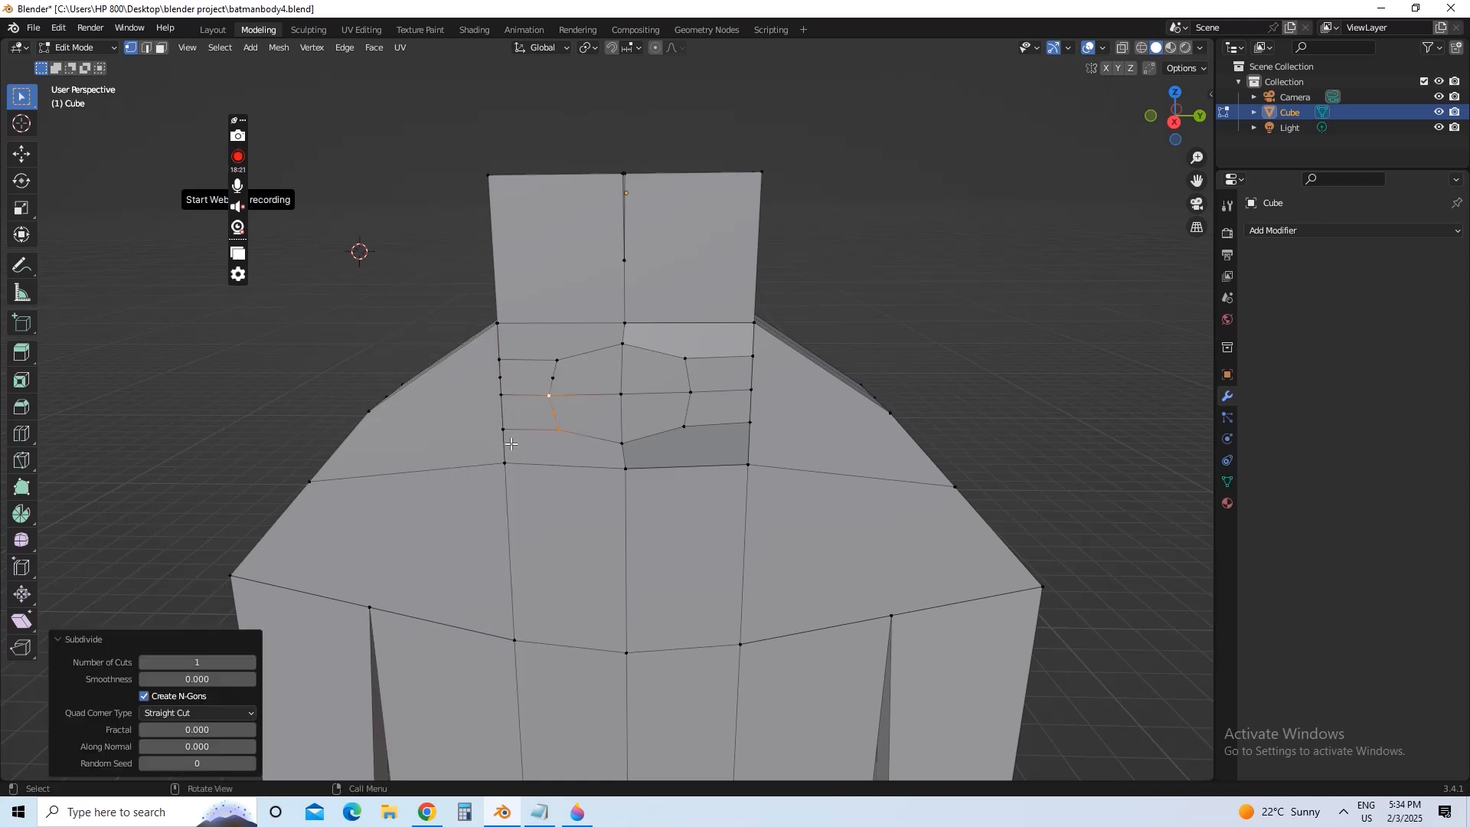
pyautogui.click(504, 428)
pyautogui.keyDown('shift'); pyautogui.click(499, 395); pyautogui.keyUp('shift')
pyautogui.rightClick(499, 396)
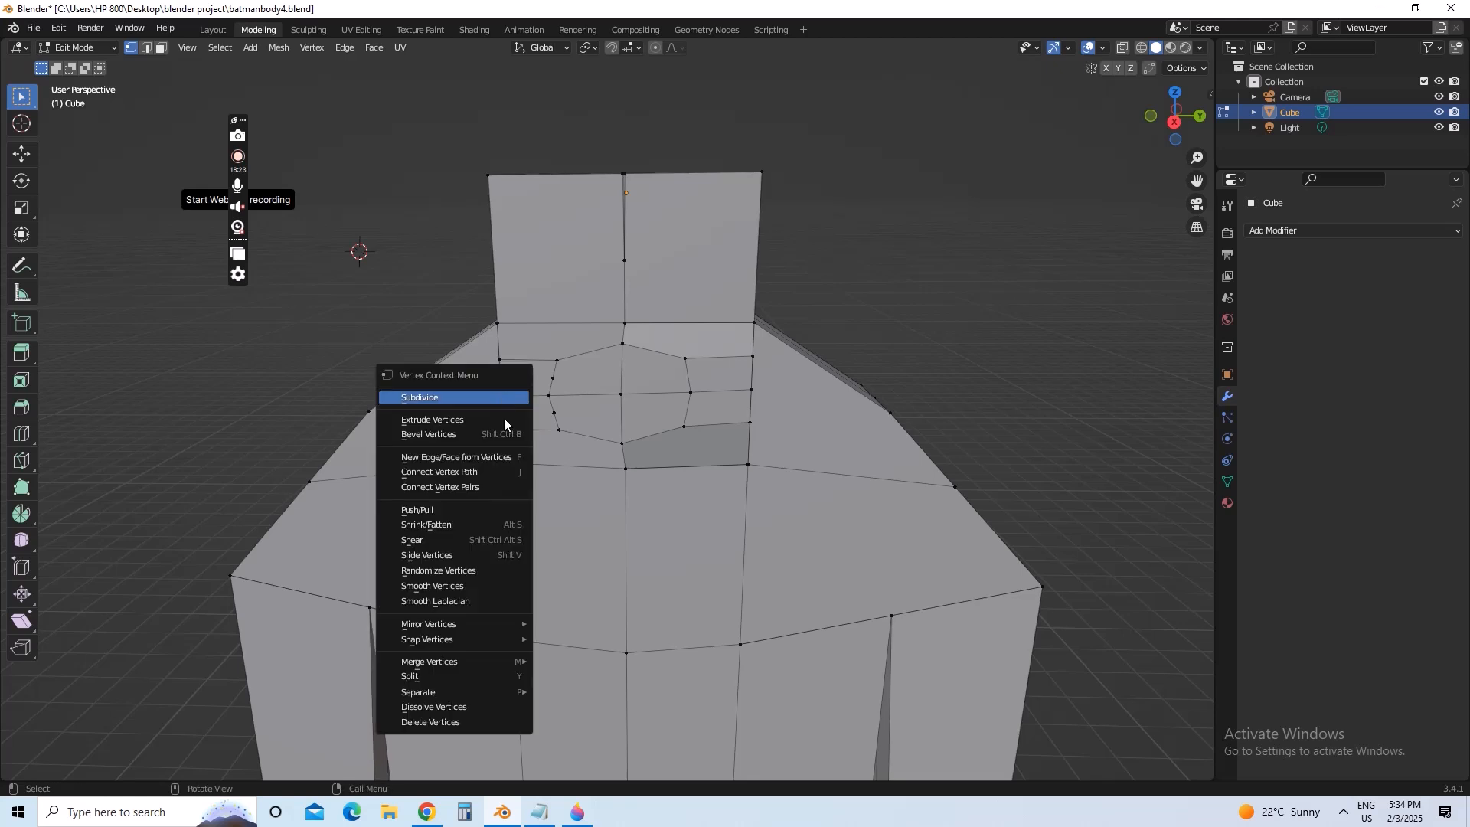
pyautogui.click(502, 400)
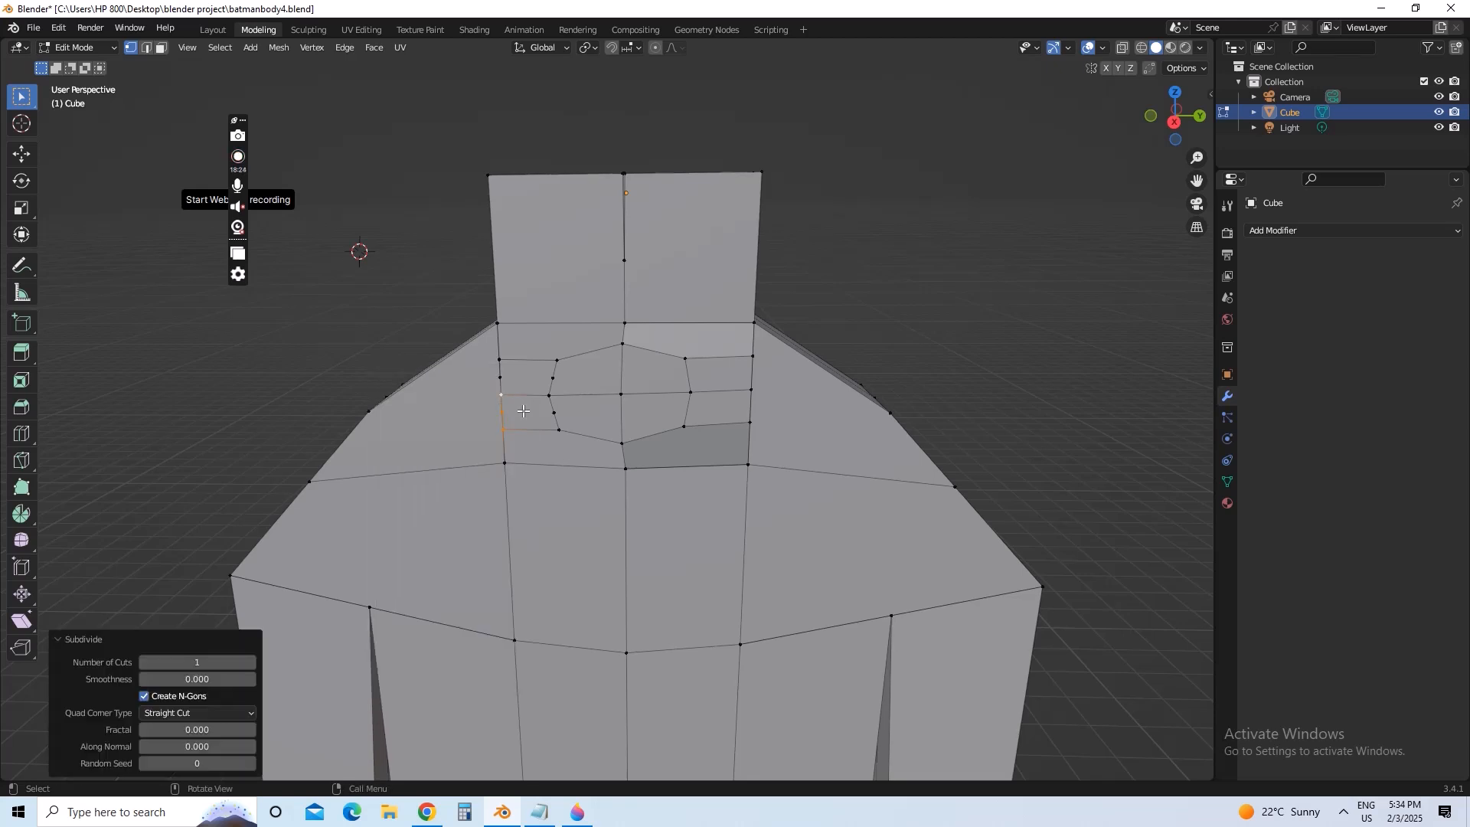
# - Subdivide the two segments of the grid's outer right column, below and above the middle row, with one cut each
pyautogui.click(751, 423)
pyautogui.rightClick(750, 388)
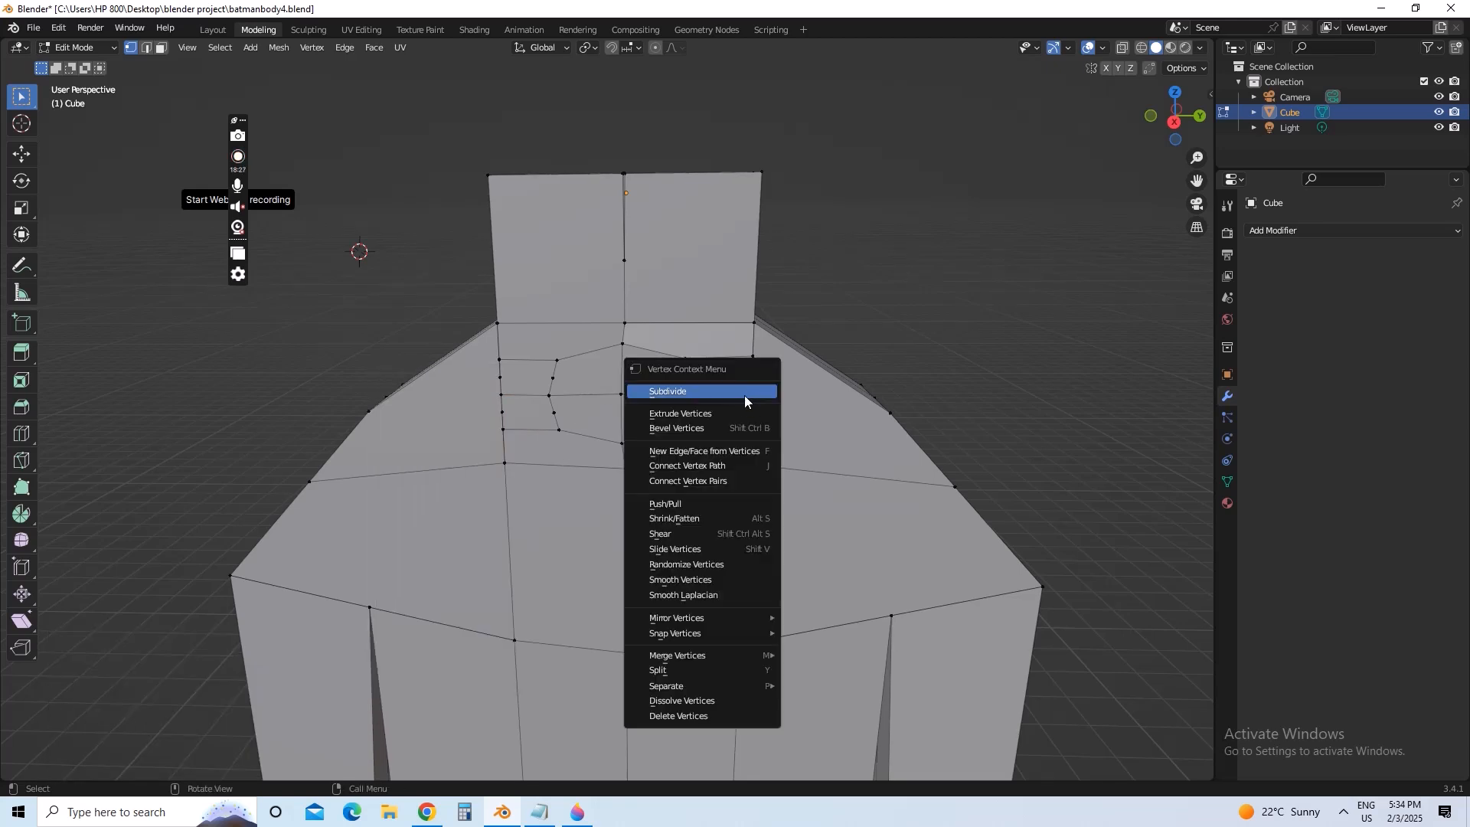
pyautogui.click(744, 395)
pyautogui.click(750, 391)
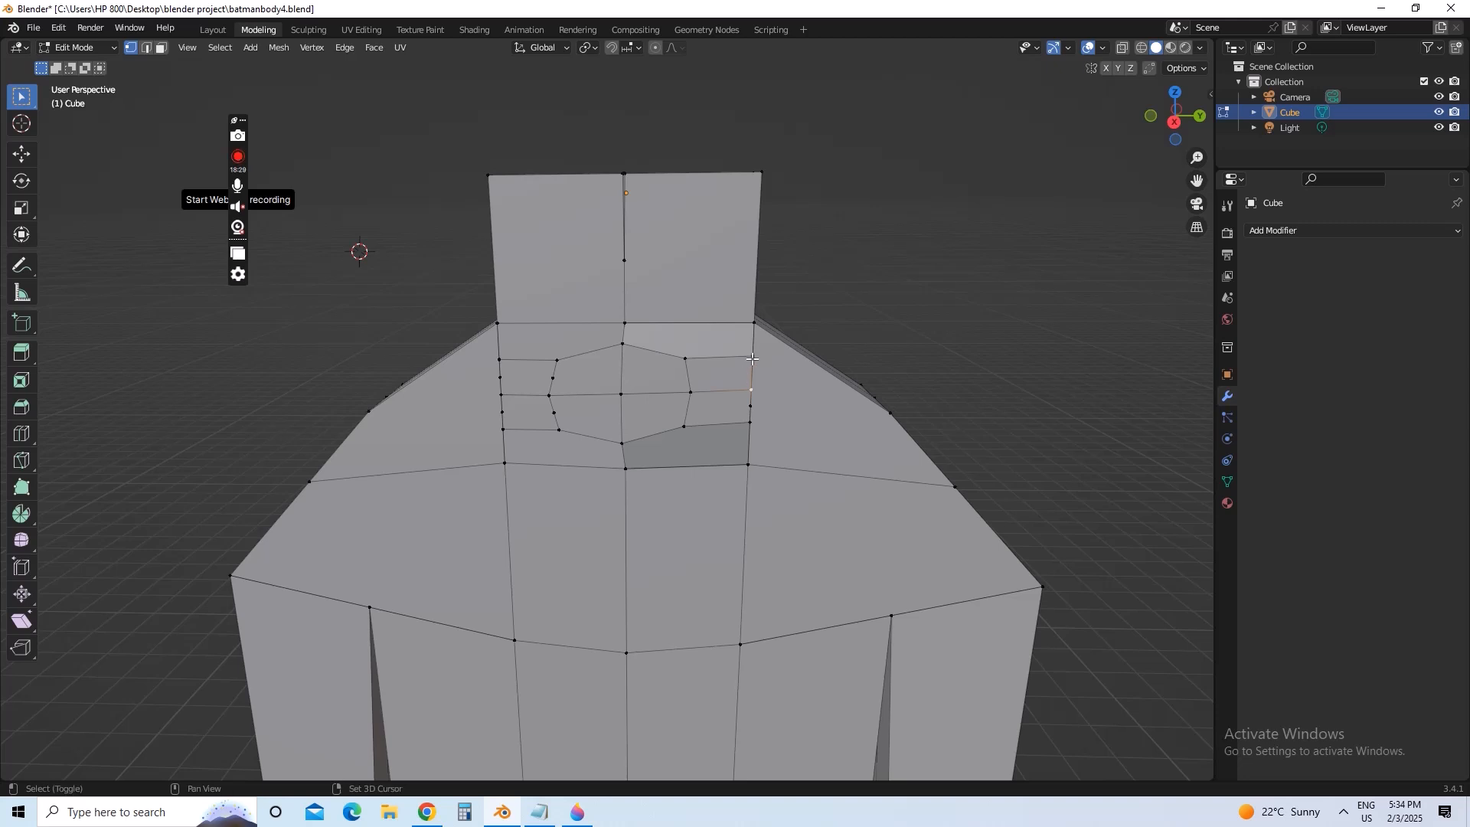
pyautogui.rightClick(751, 358)
pyautogui.click(750, 364)
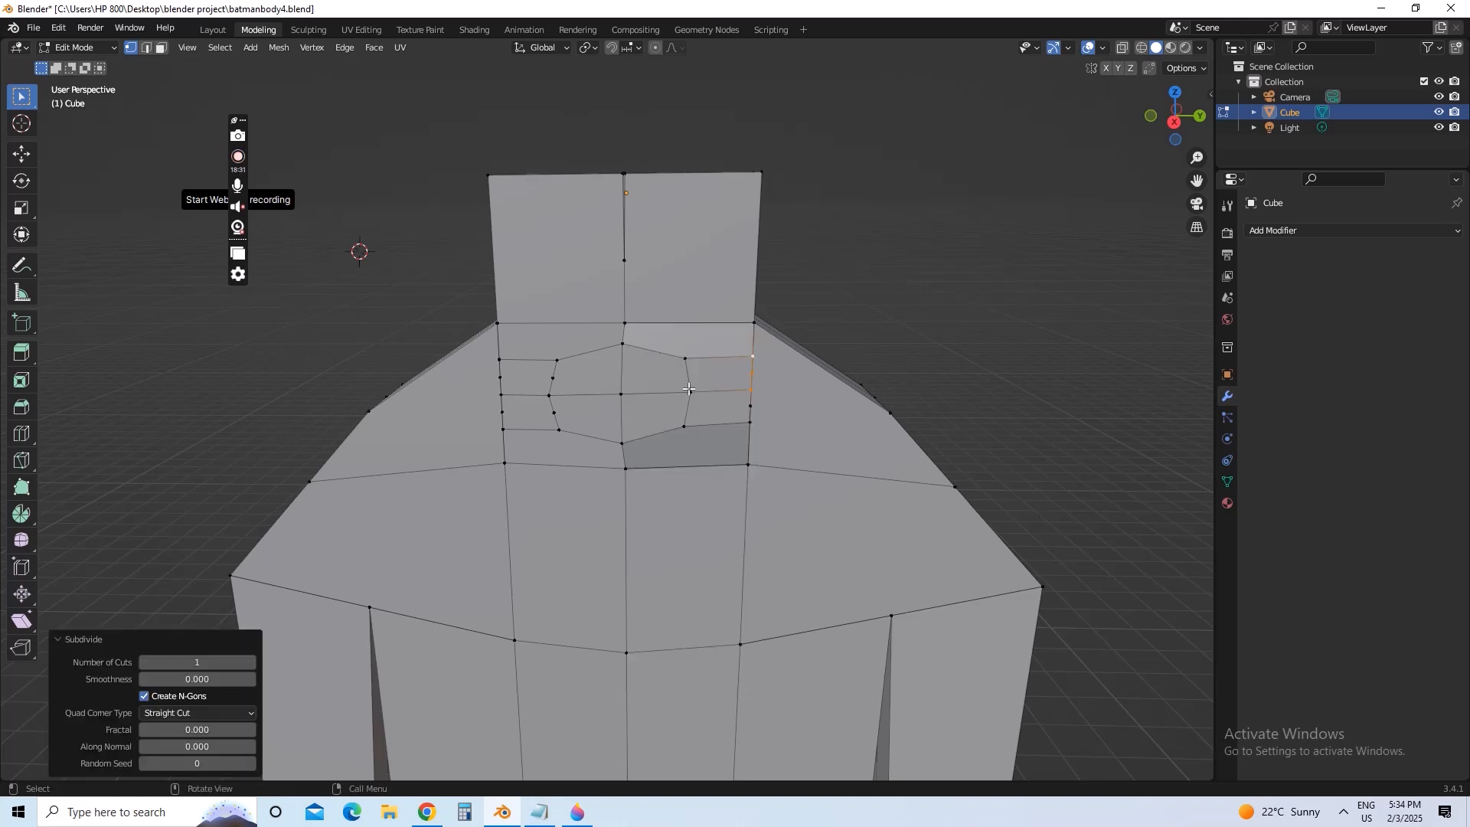
# - Subdivide the upper and lower segments of the circle's right edge with one cut each
pyautogui.click(692, 388)
pyautogui.keyDown('shift'); pyautogui.click(686, 357); pyautogui.keyUp('shift')
pyautogui.rightClick(689, 365)
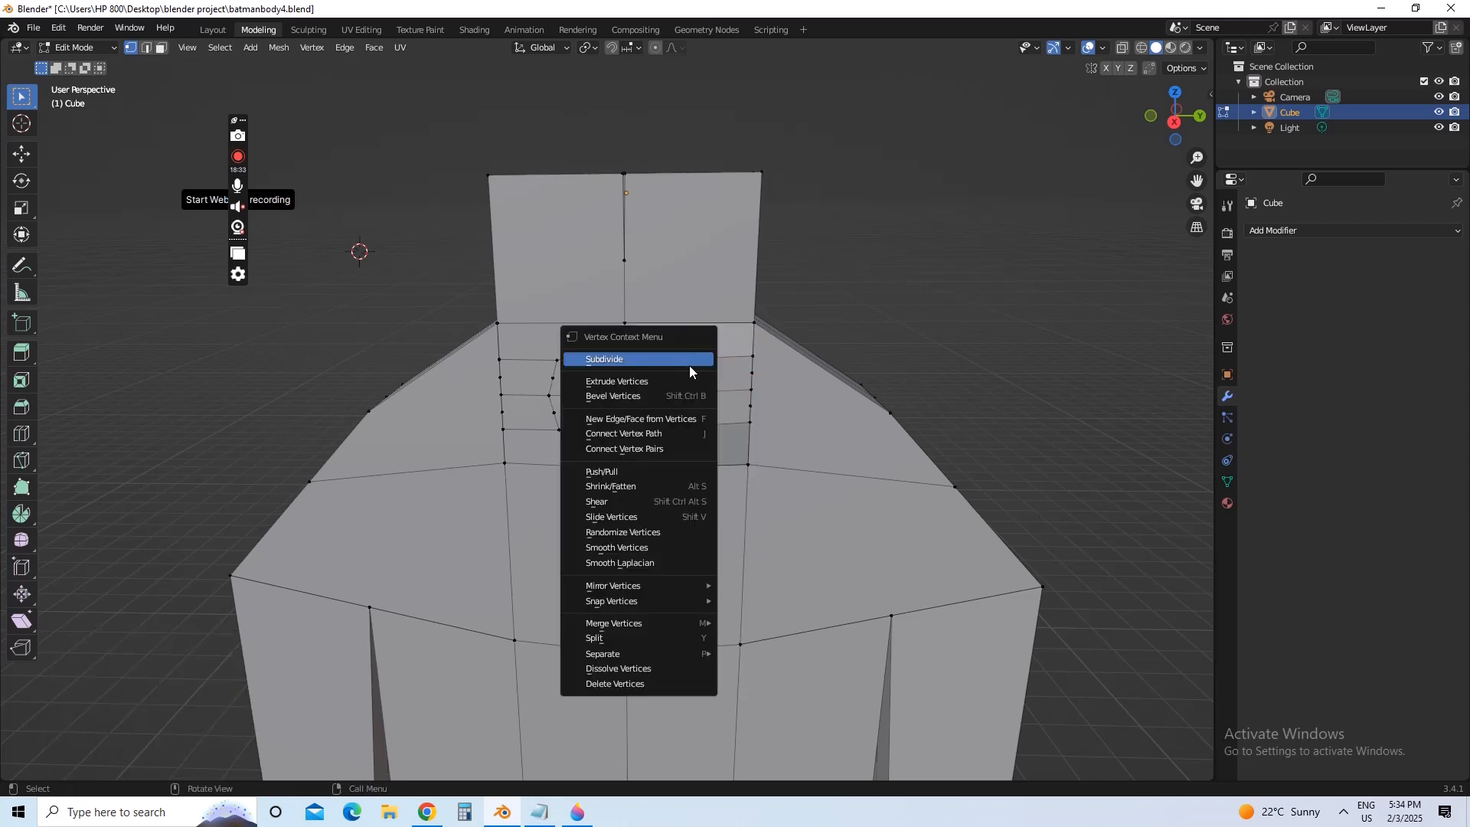
pyautogui.click(689, 366)
pyautogui.keyDown('shift'); pyautogui.click(686, 426); pyautogui.keyUp('shift')
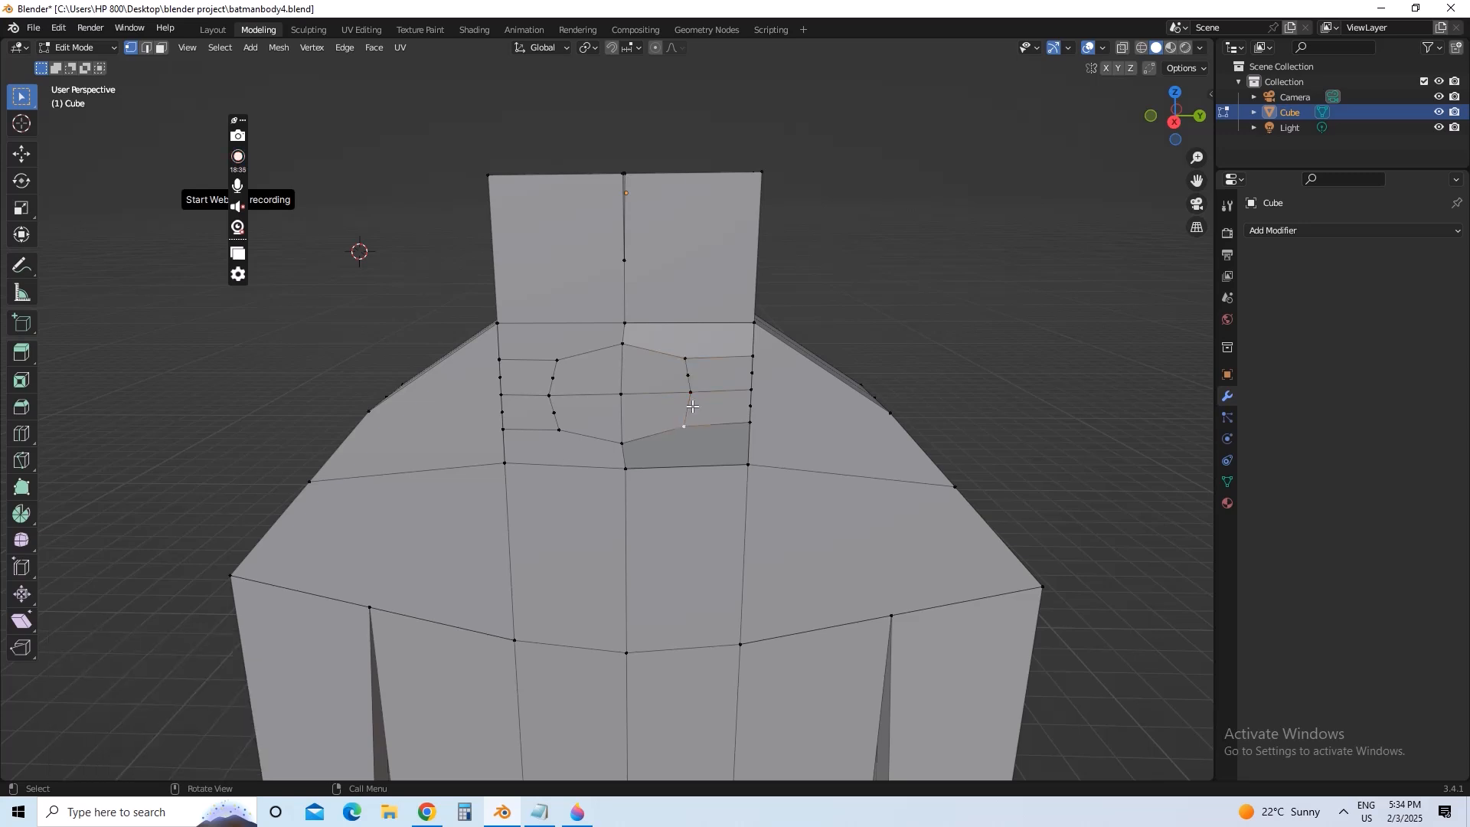
pyautogui.rightClick(695, 389)
pyautogui.click(695, 389)
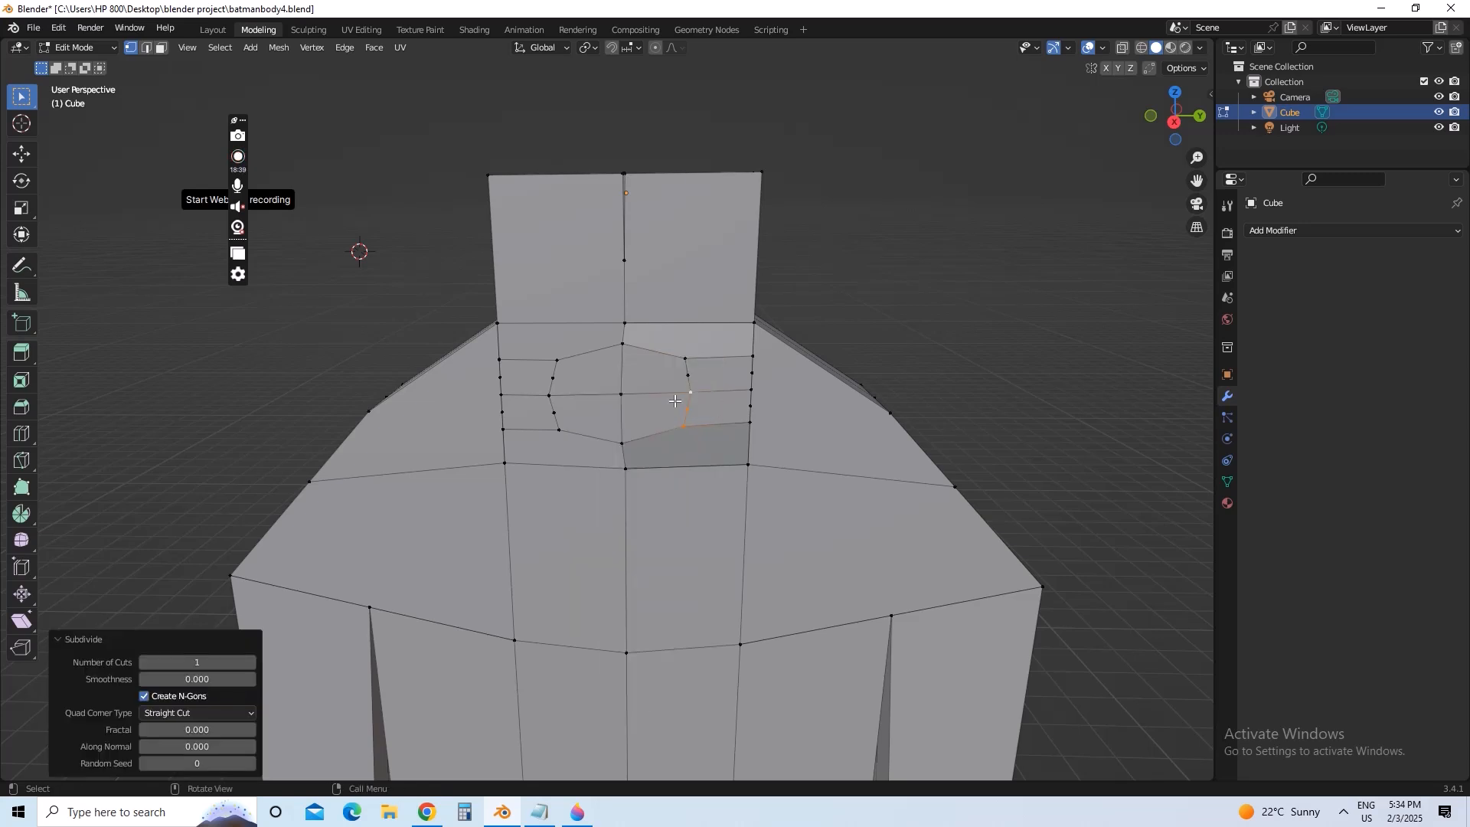
# - Try to subdivide and join the lower right vertices between the circle's edge and the outer right column
pyautogui.keyDown('shift'); pyautogui.click(750, 406); pyautogui.keyUp('shift')
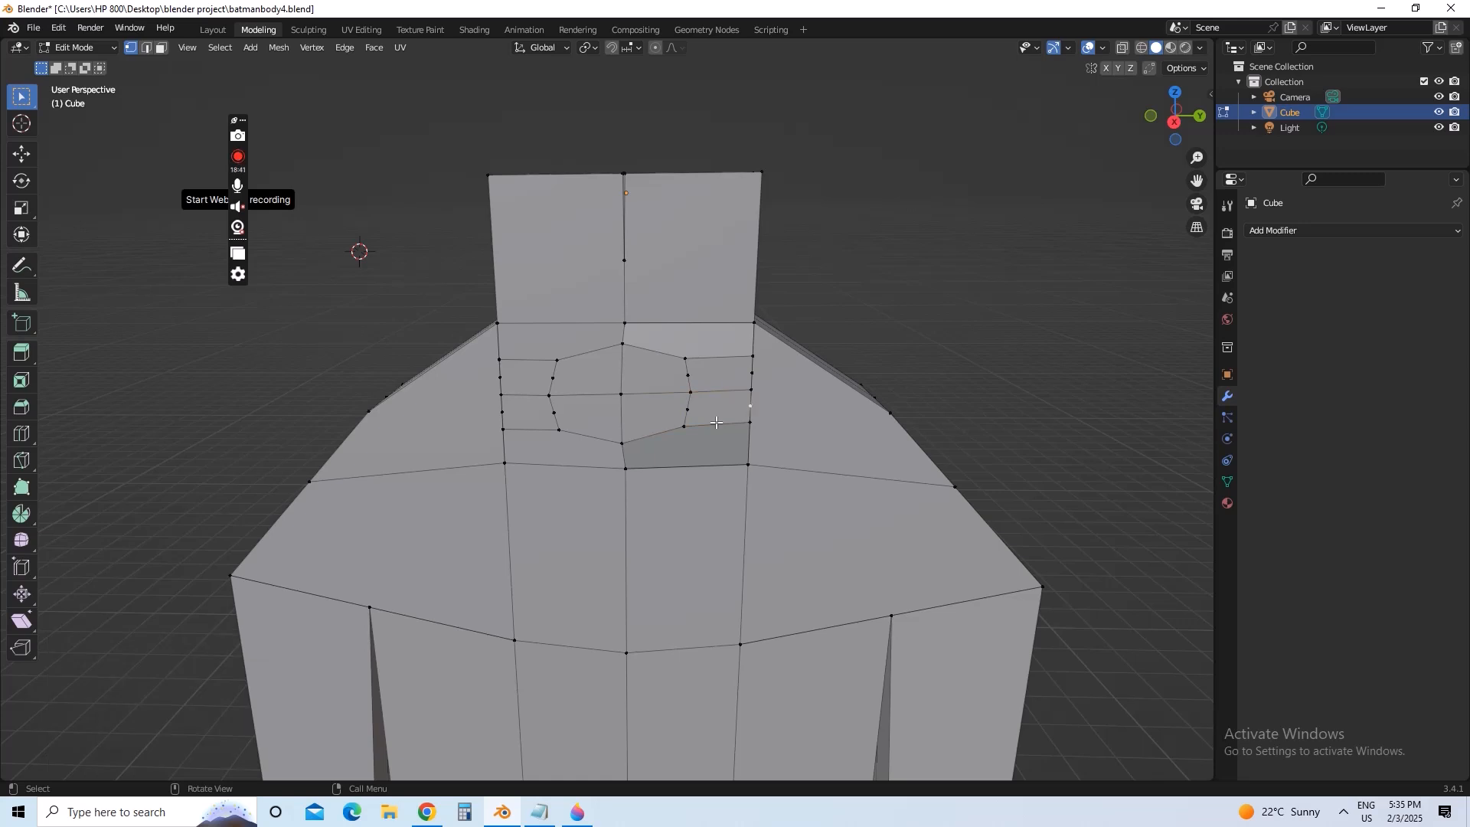
pyautogui.rightClick(687, 409)
pyautogui.click(685, 409)
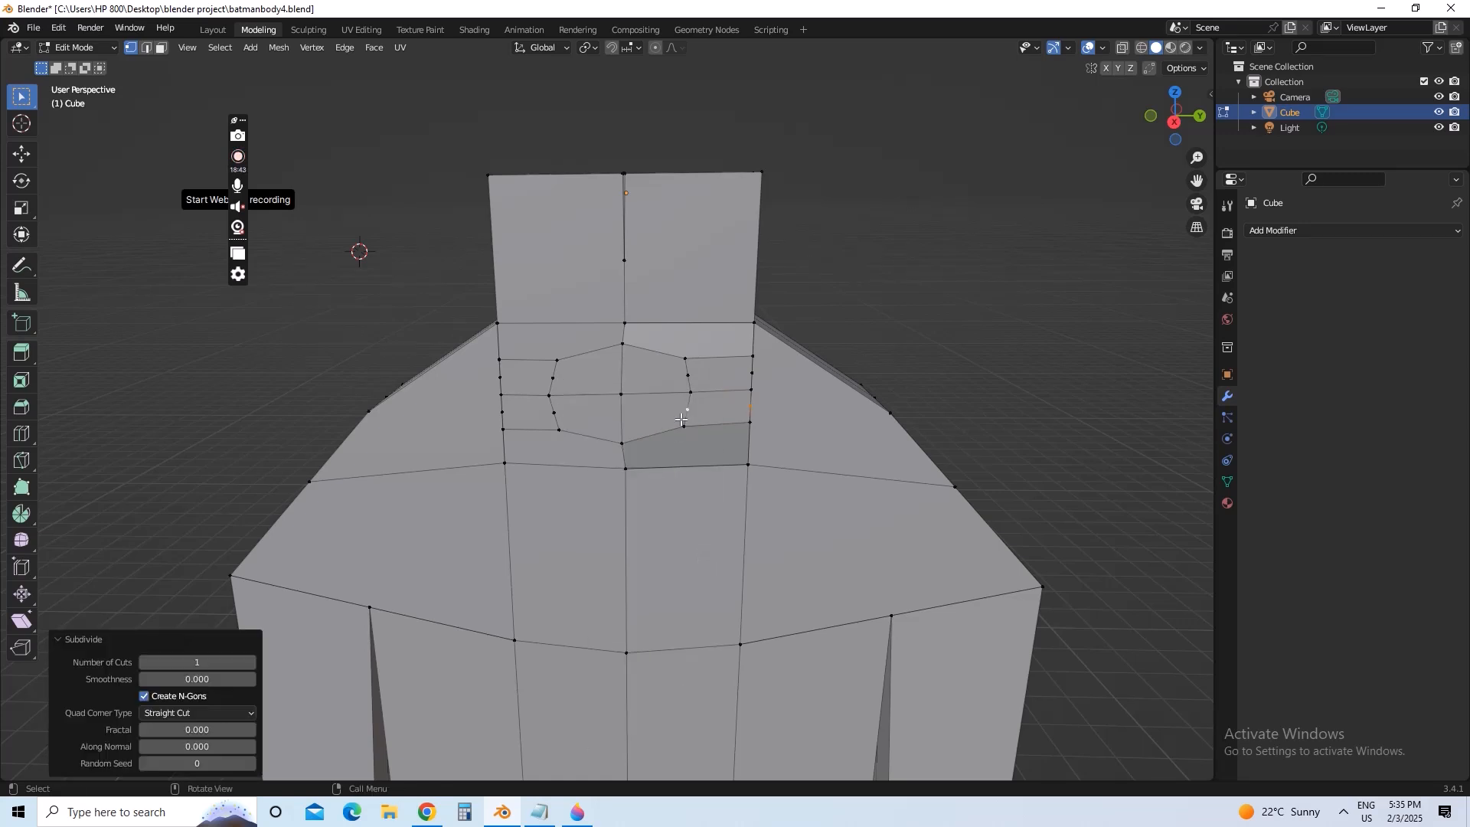
pyautogui.hotkey('ctrl', 'z')
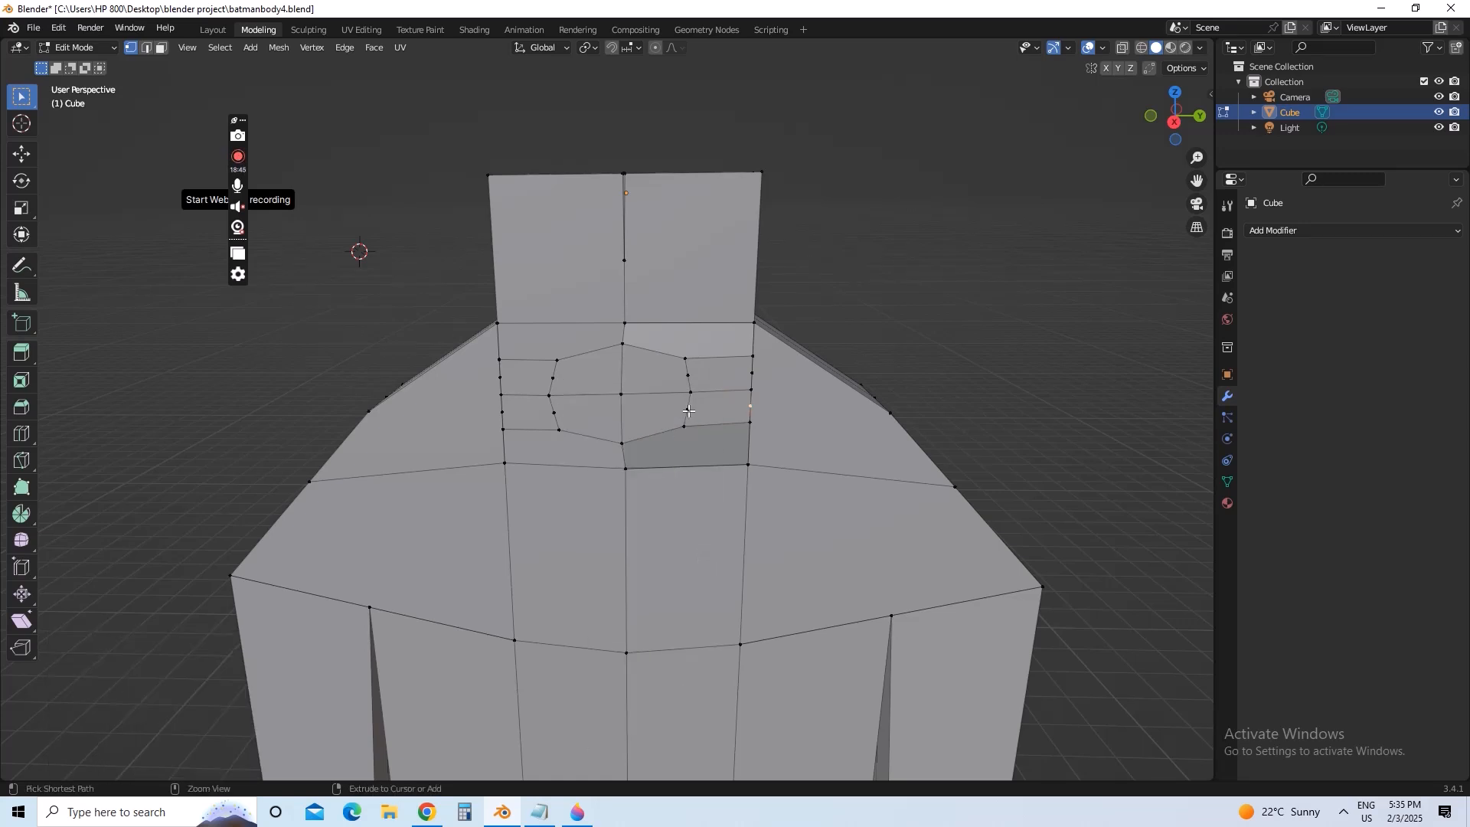
pyautogui.click(687, 424)
pyautogui.rightClick(686, 421)
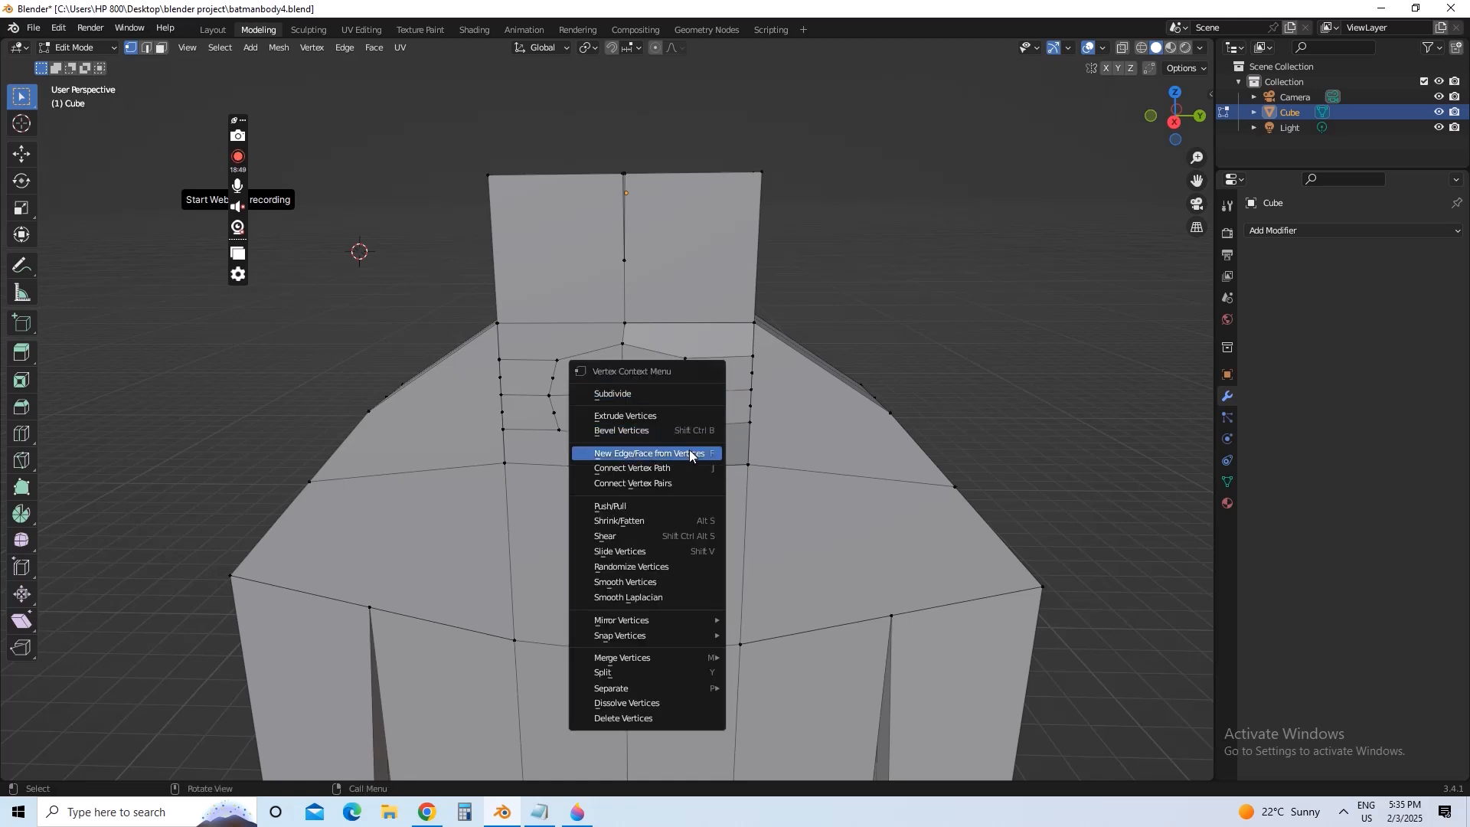
pyautogui.click(689, 449)
pyautogui.keyDown('ctrl'); pyautogui.click(692, 417); pyautogui.keyUp('ctrl')
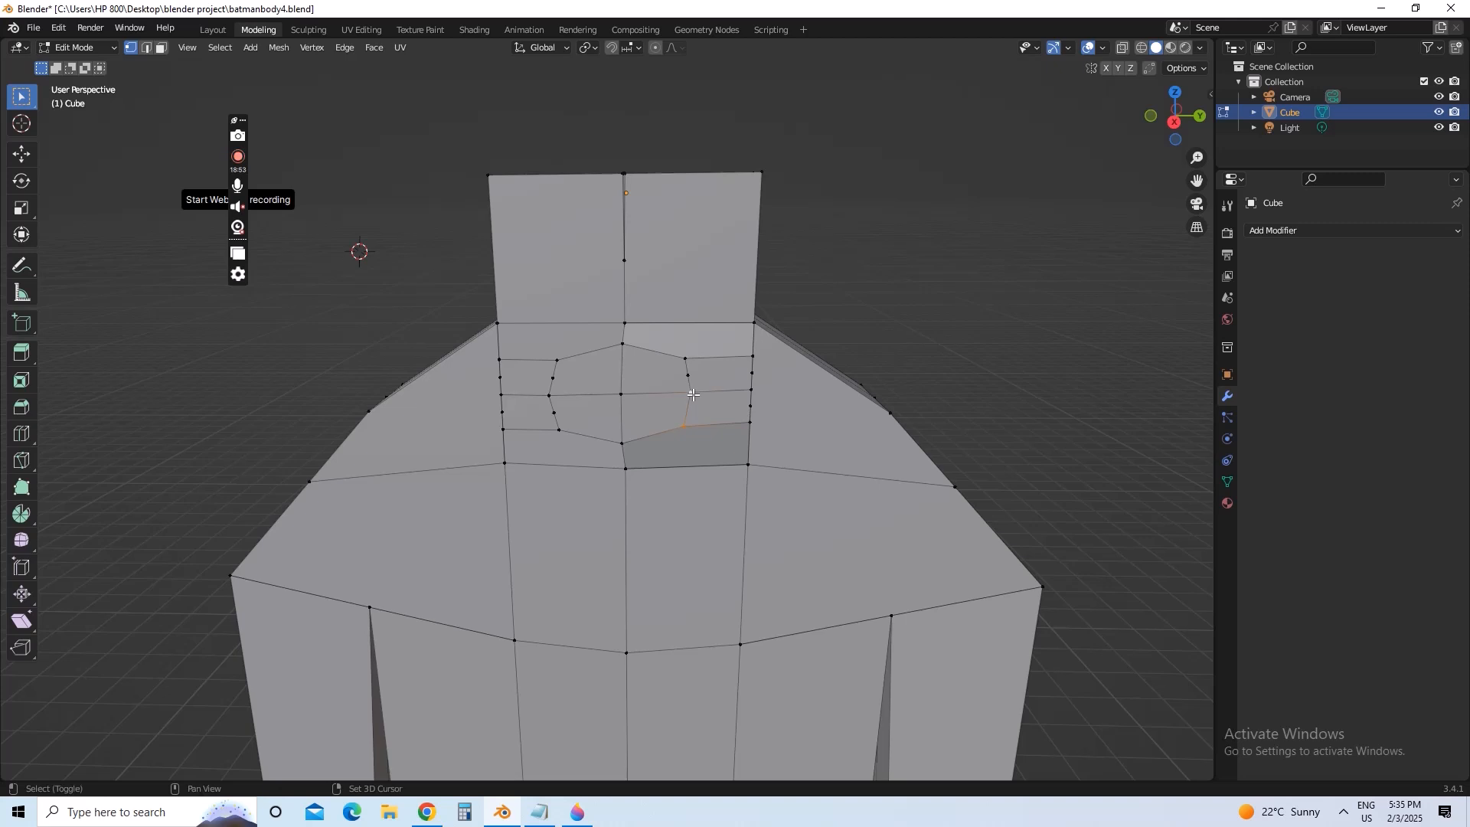
pyautogui.rightClick(692, 393)
pyautogui.click(683, 402)
# - Join the lower right midpoint vertices of the circle's edge and the outer right column with a new edge
pyautogui.click(755, 404)
pyautogui.rightClick(687, 410)
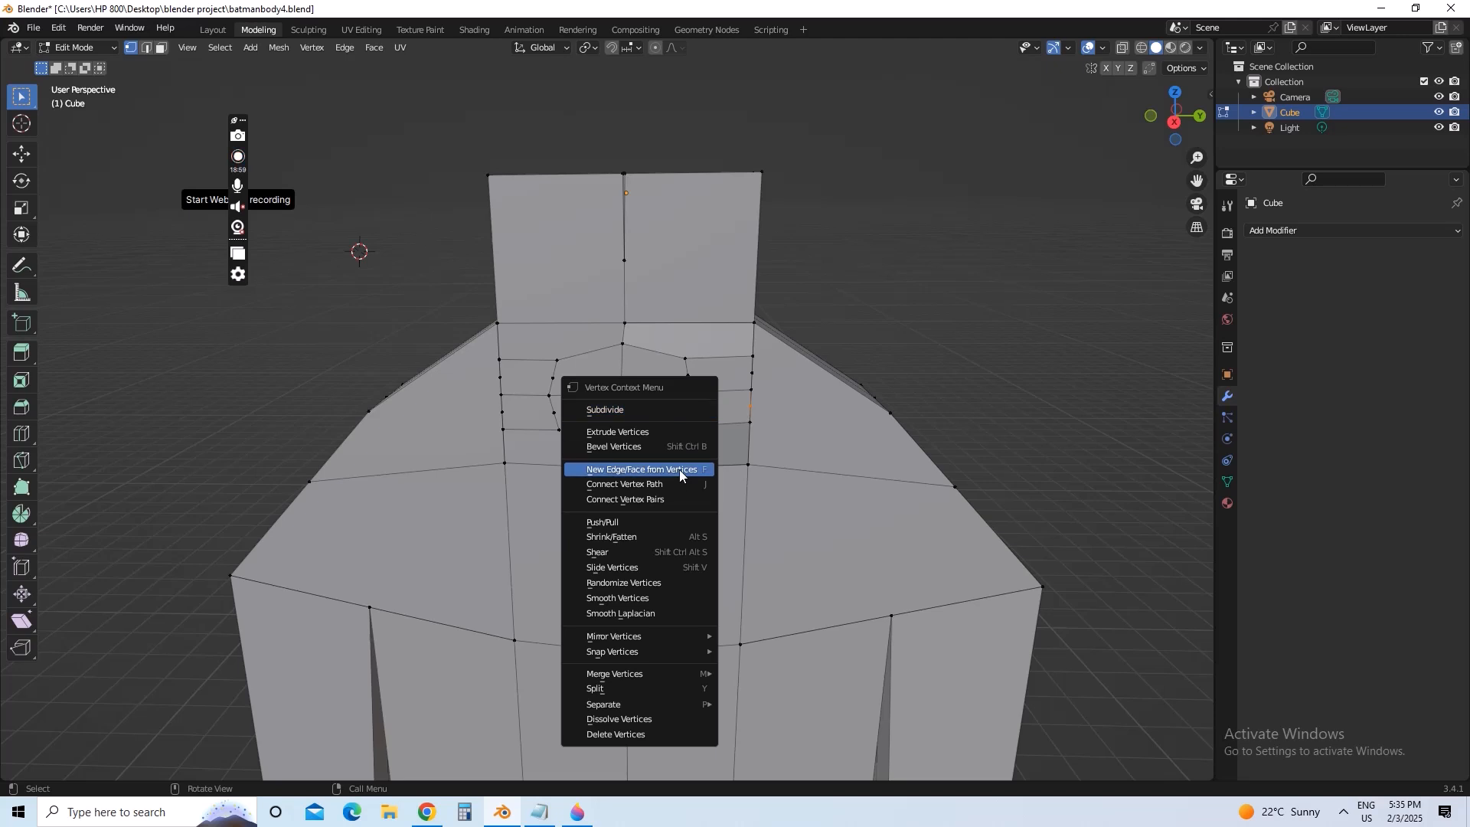
pyautogui.click(679, 470)
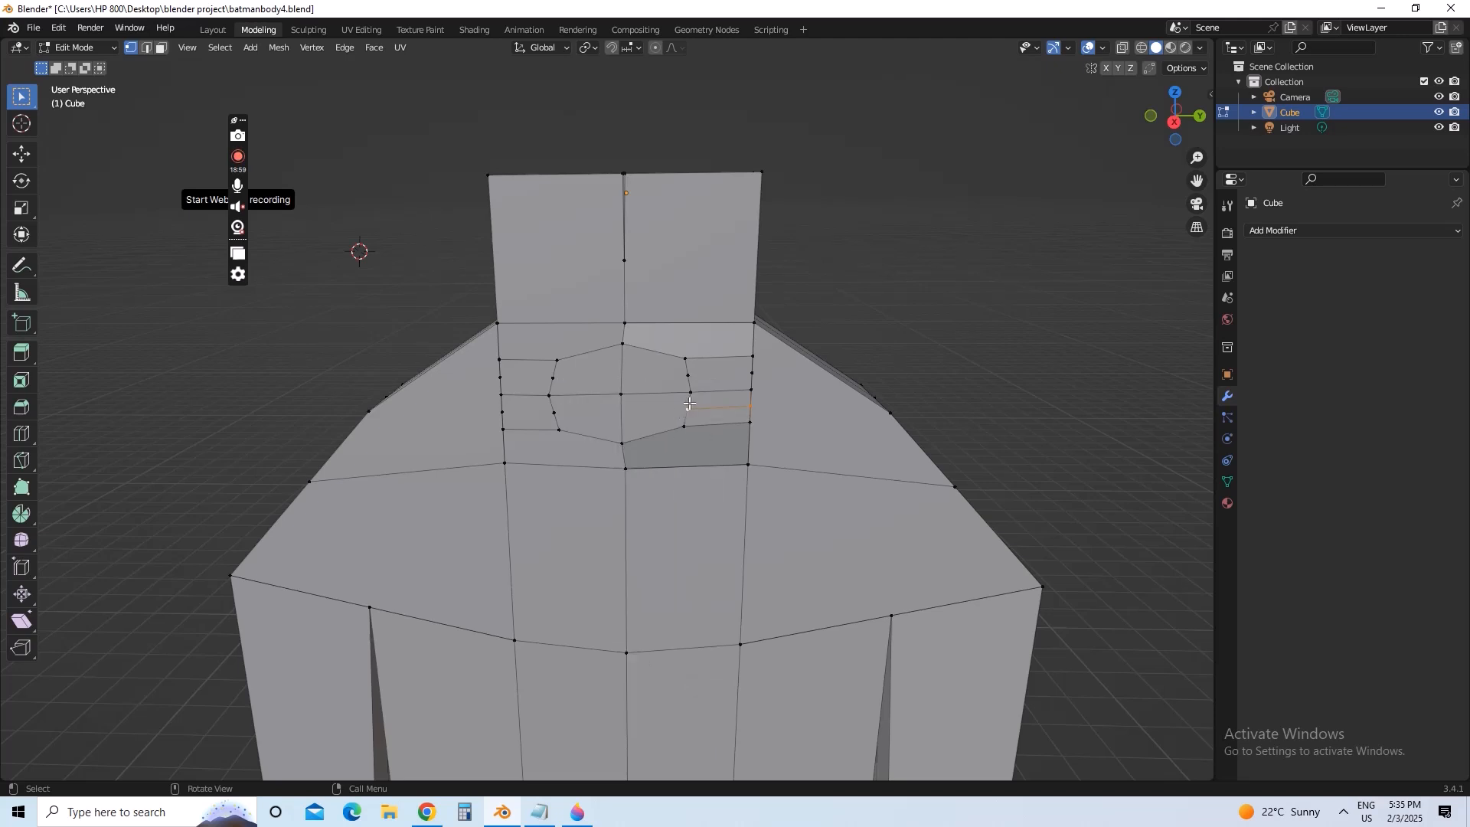
# - Try to subdivide or create a new edge from the lower midpoint vertex on the circle's left edge
pyautogui.keyDown('shift'); pyautogui.click(553, 414); pyautogui.keyUp('shift')
pyautogui.rightClick(553, 415)
pyautogui.click(542, 416)
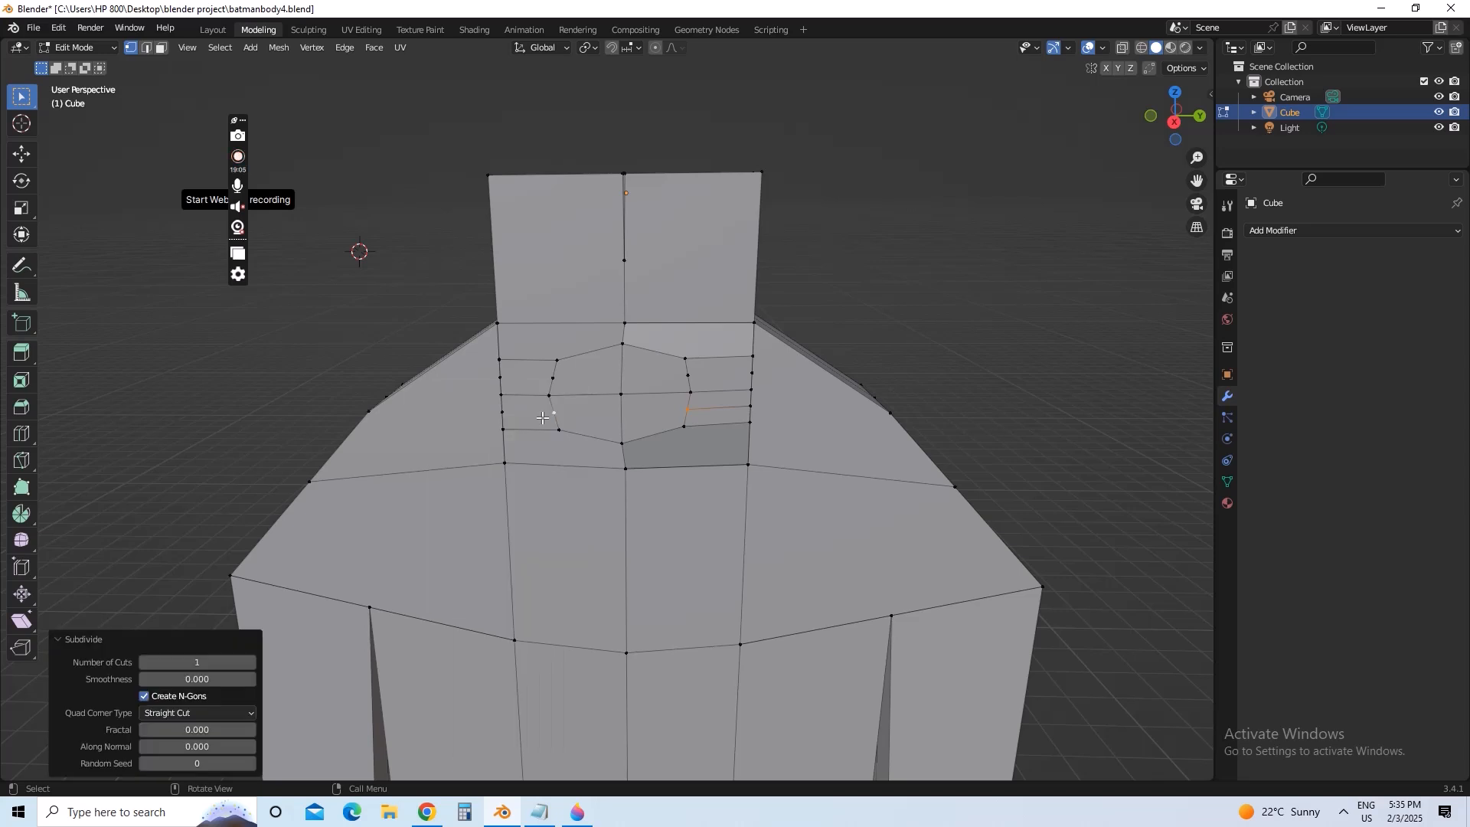
pyautogui.hotkey('ctrl', 'z')
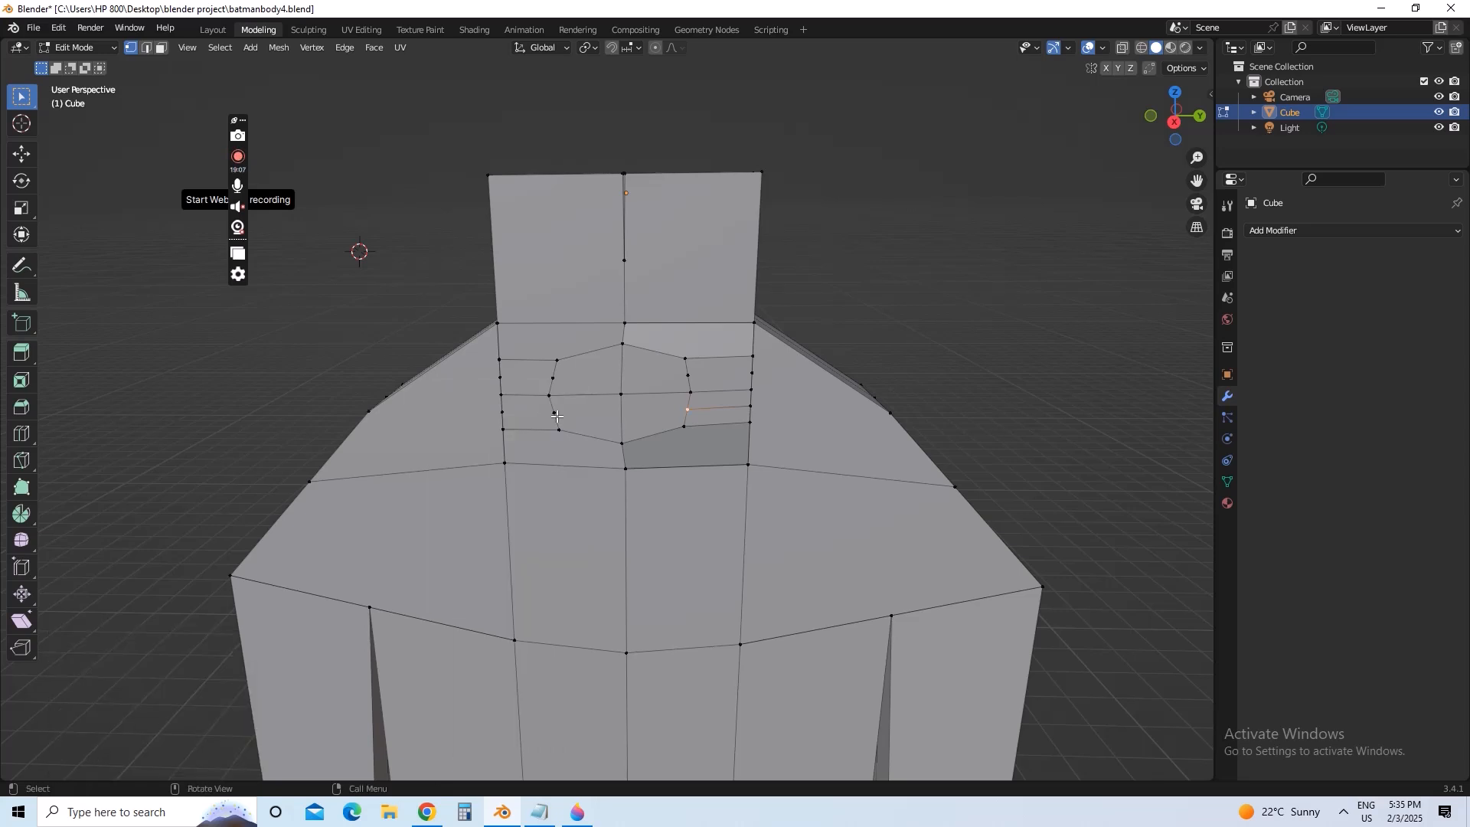
pyautogui.keyDown('shift'); pyautogui.click(551, 413); pyautogui.keyUp('shift')
pyautogui.rightClick(552, 413)
pyautogui.click(551, 473)
pyautogui.hotkey('ctrl', 'z')
pyautogui.rightClick(558, 410)
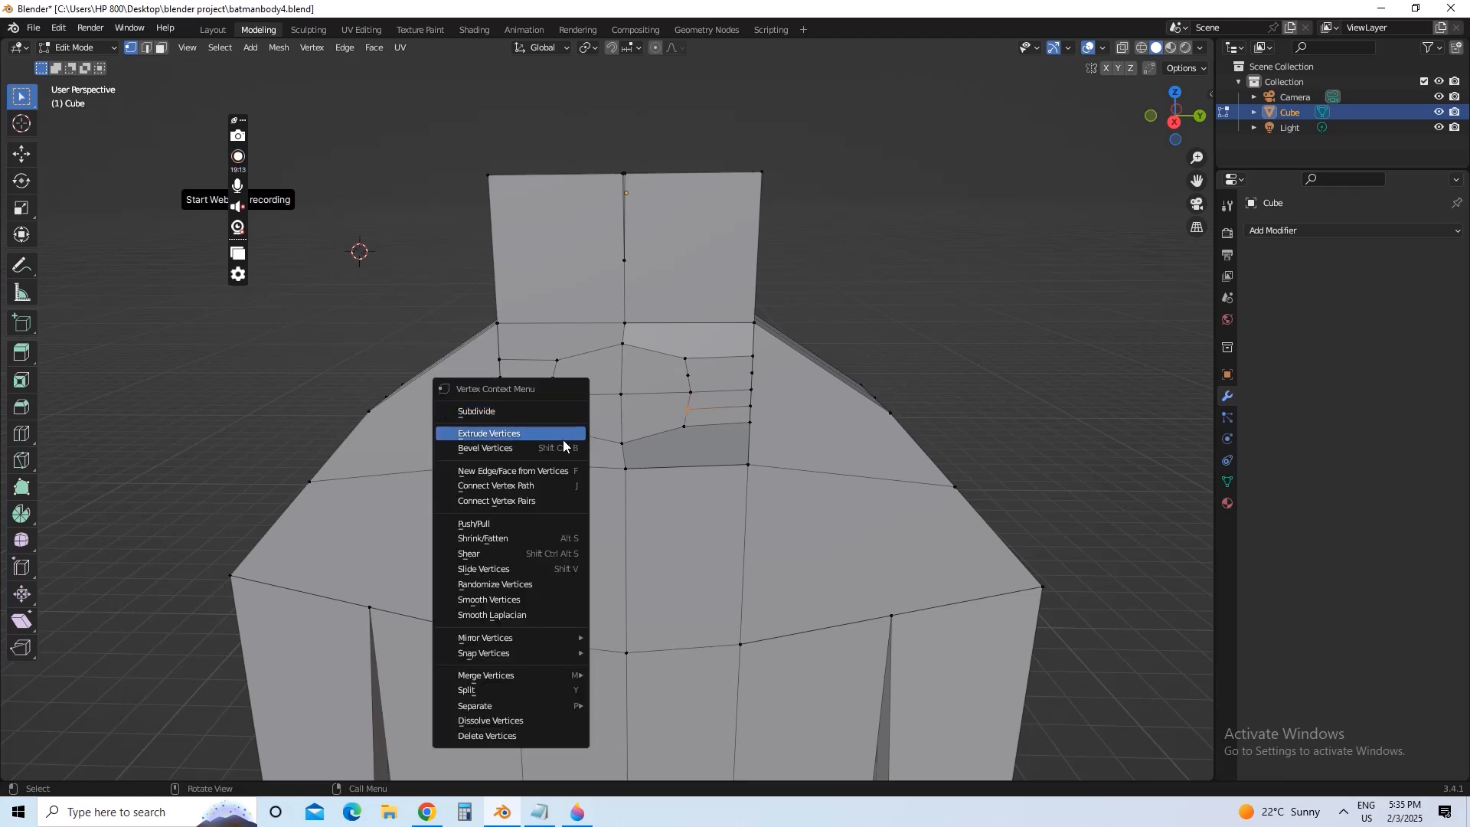
pyautogui.click(564, 466)
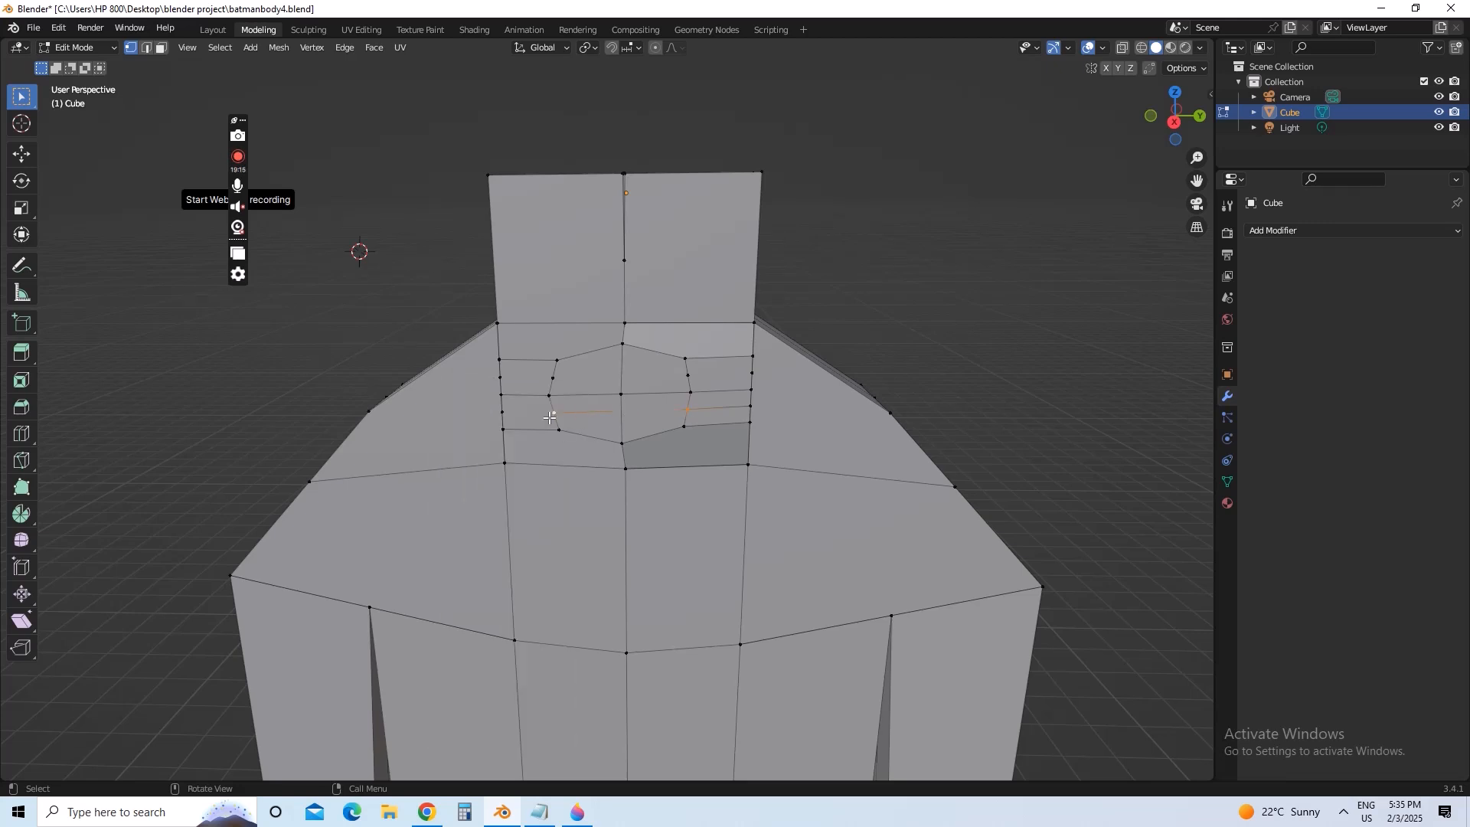
# - Join the circle's left edge to the outer left column with new edges between their lower midpoints and between their upper midpoints
pyautogui.keyDown('shift'); pyautogui.click(503, 413); pyautogui.keyUp('shift')
pyautogui.rightClick(554, 414)
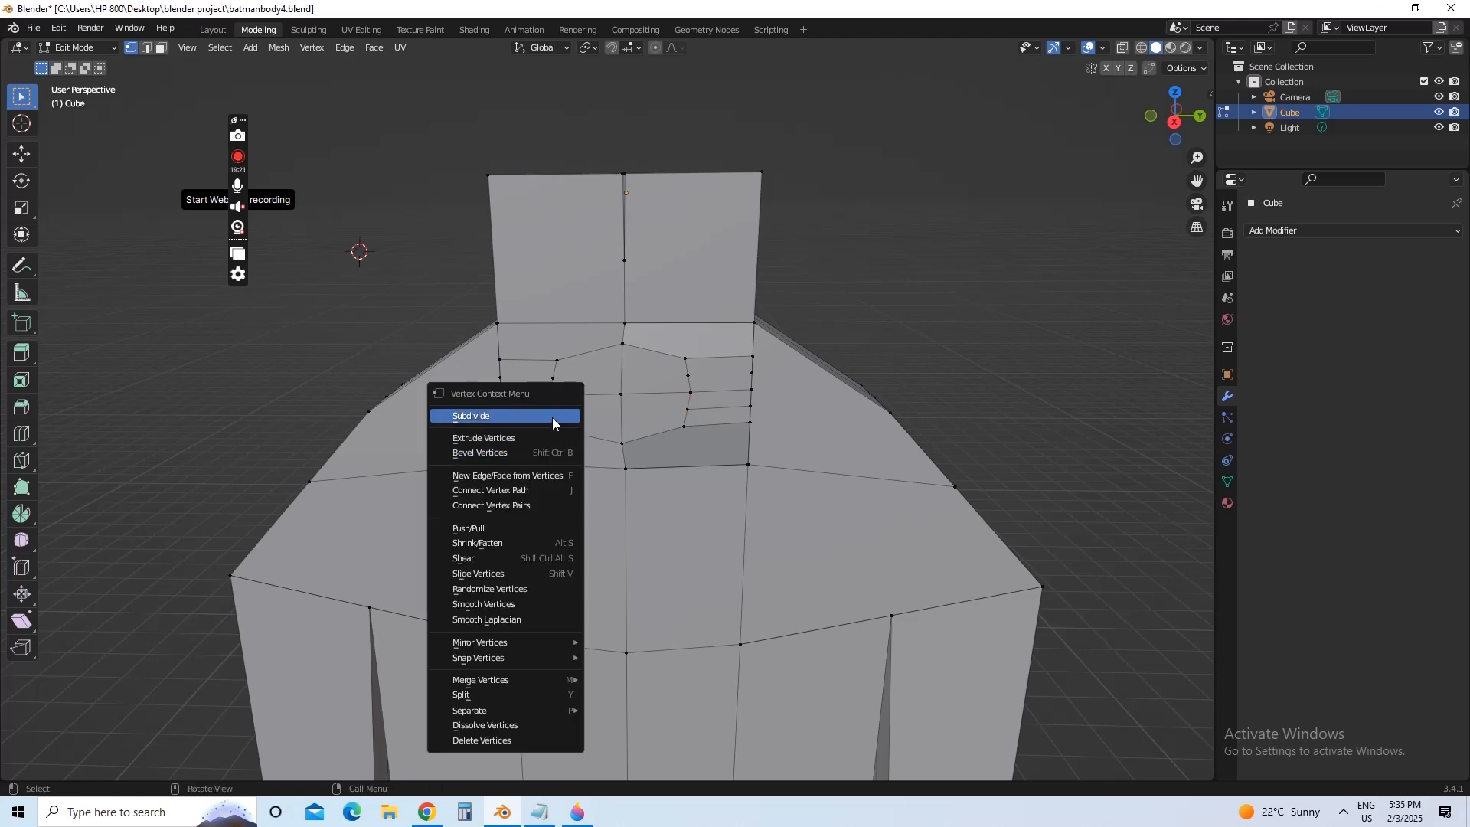
pyautogui.click(553, 475)
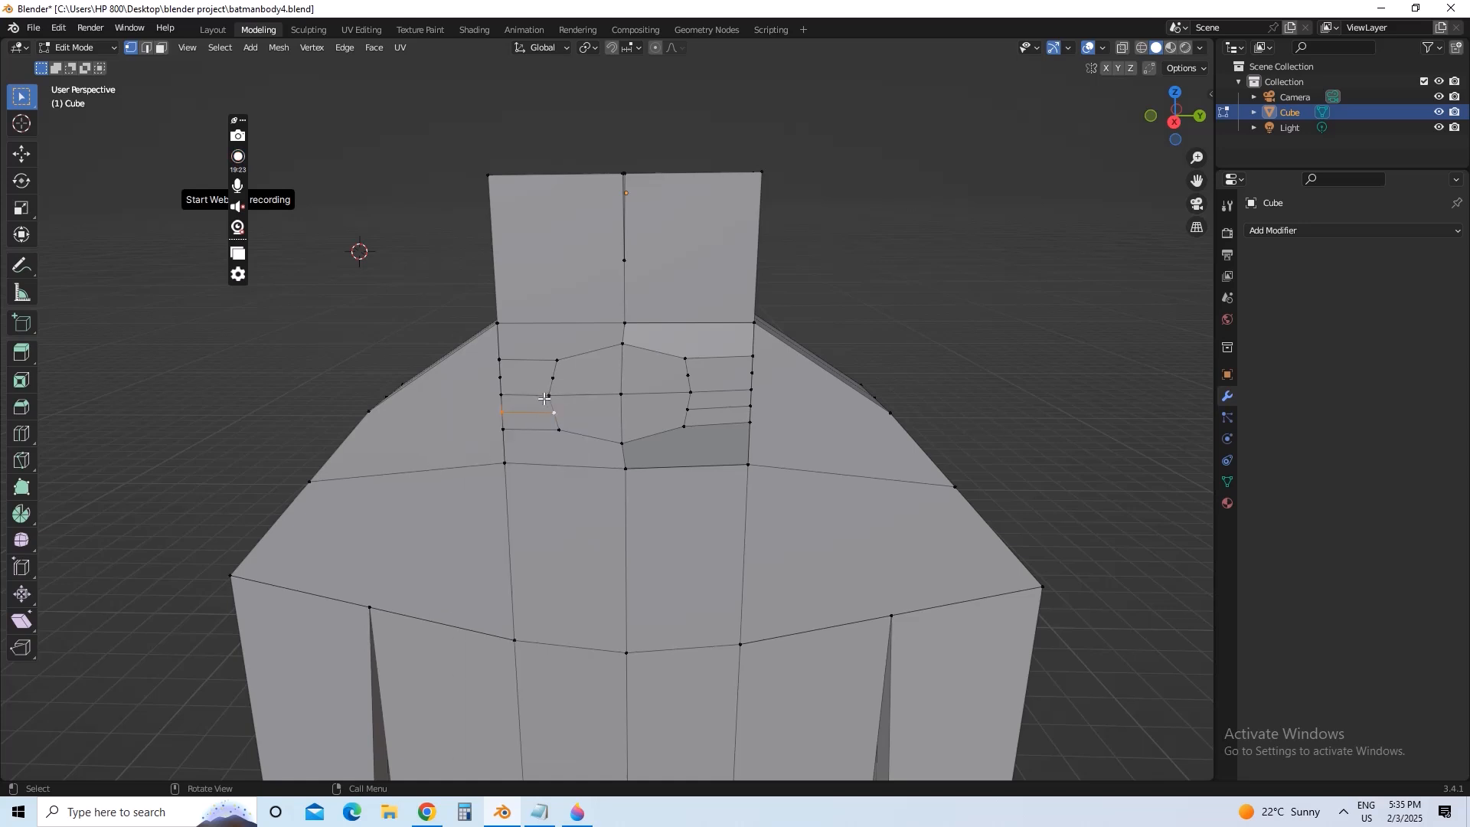
pyautogui.keyDown('shift'); pyautogui.click(553, 378); pyautogui.keyUp('shift')
pyautogui.rightClick(502, 377)
pyautogui.click(514, 436)
# - Join the upper right midpoint vertices of the circle's edge and the outer right column with a new edge, and save the file
pyautogui.keyDown('shift'); pyautogui.click(688, 376); pyautogui.keyUp('shift')
pyautogui.rightClick(732, 423)
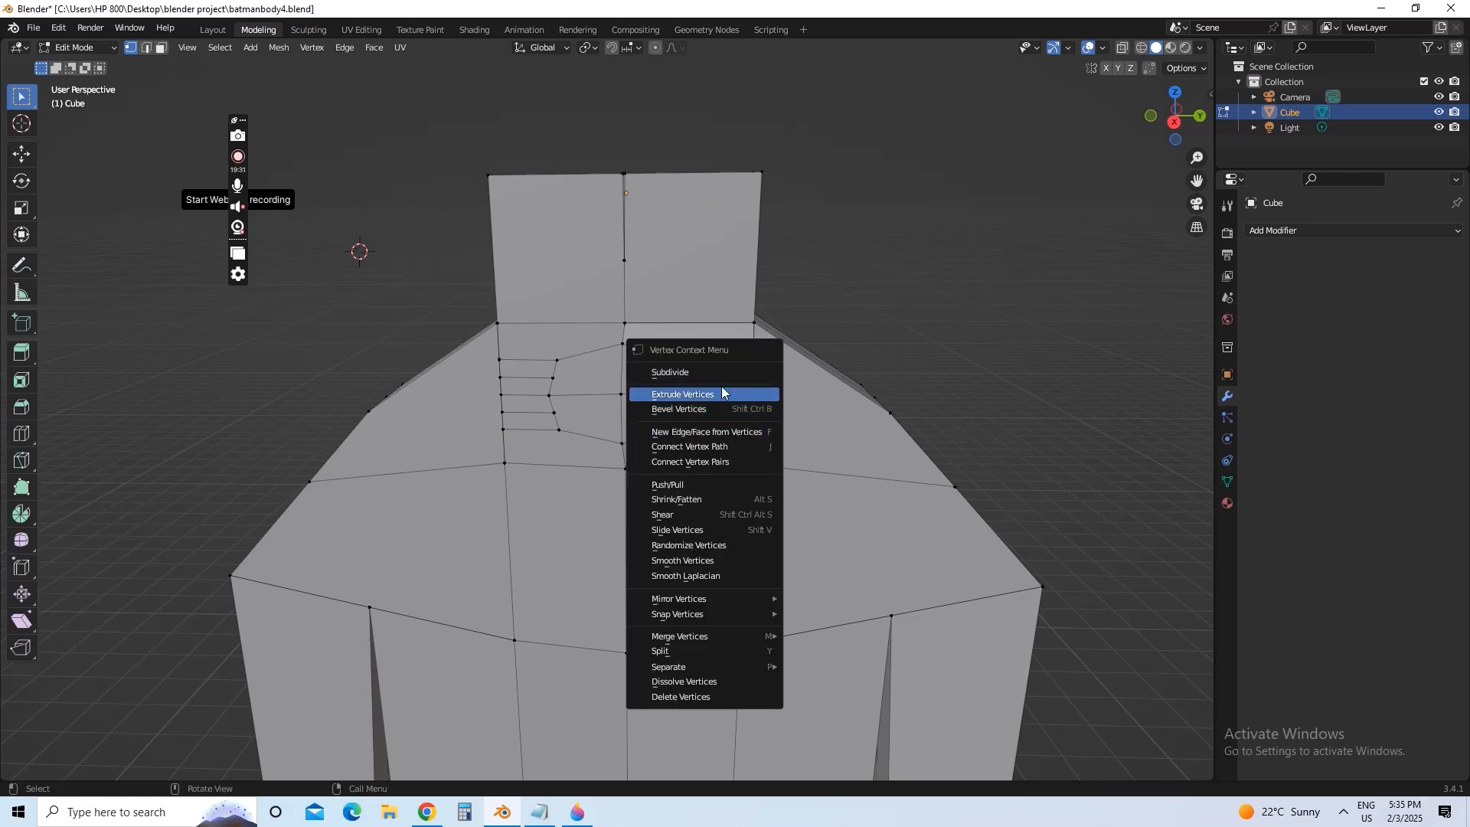
pyautogui.click(724, 433)
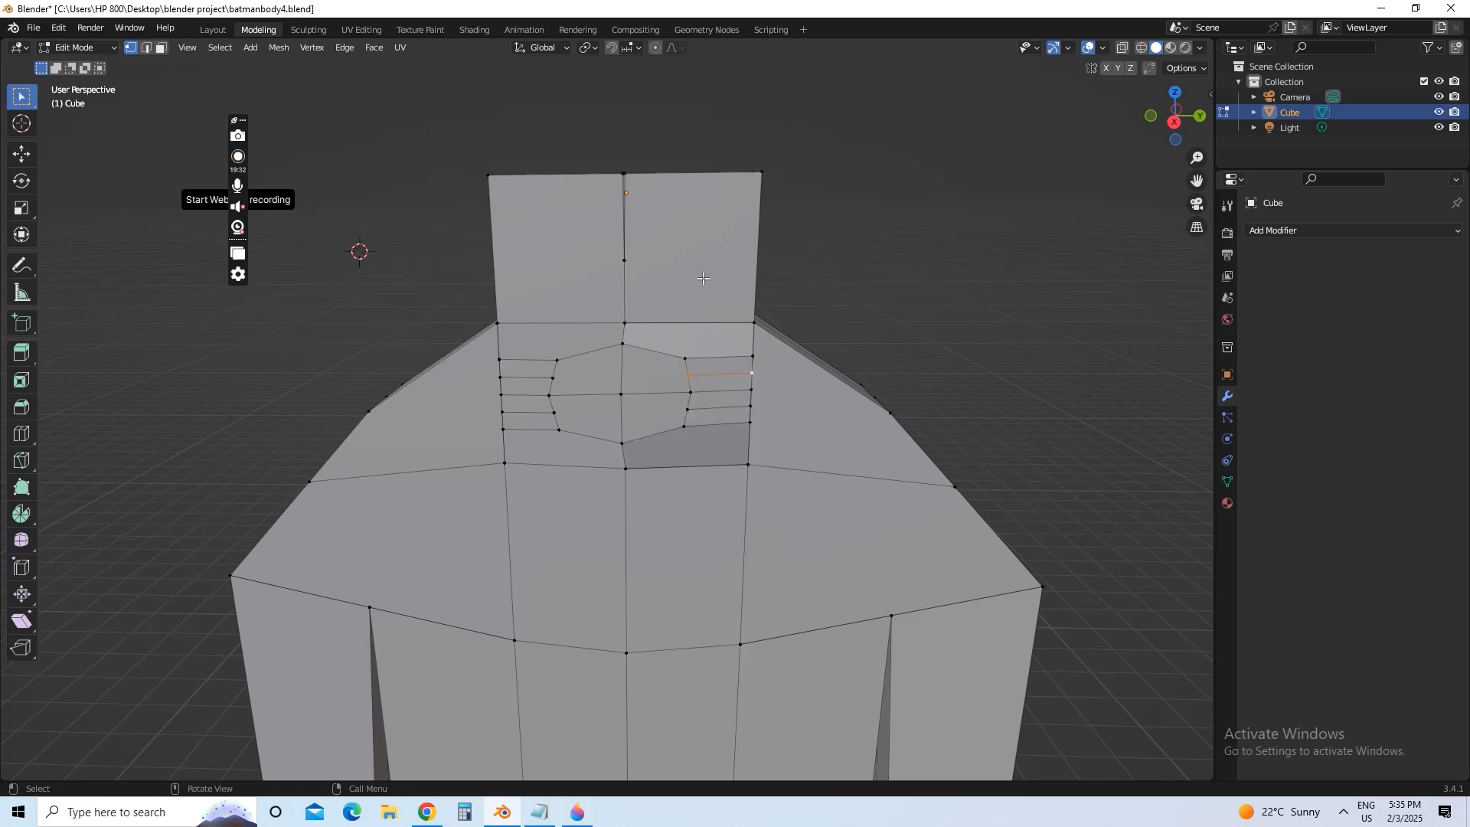
pyautogui.click(859, 262)
pyautogui.click(33, 28)
pyautogui.click(84, 128)
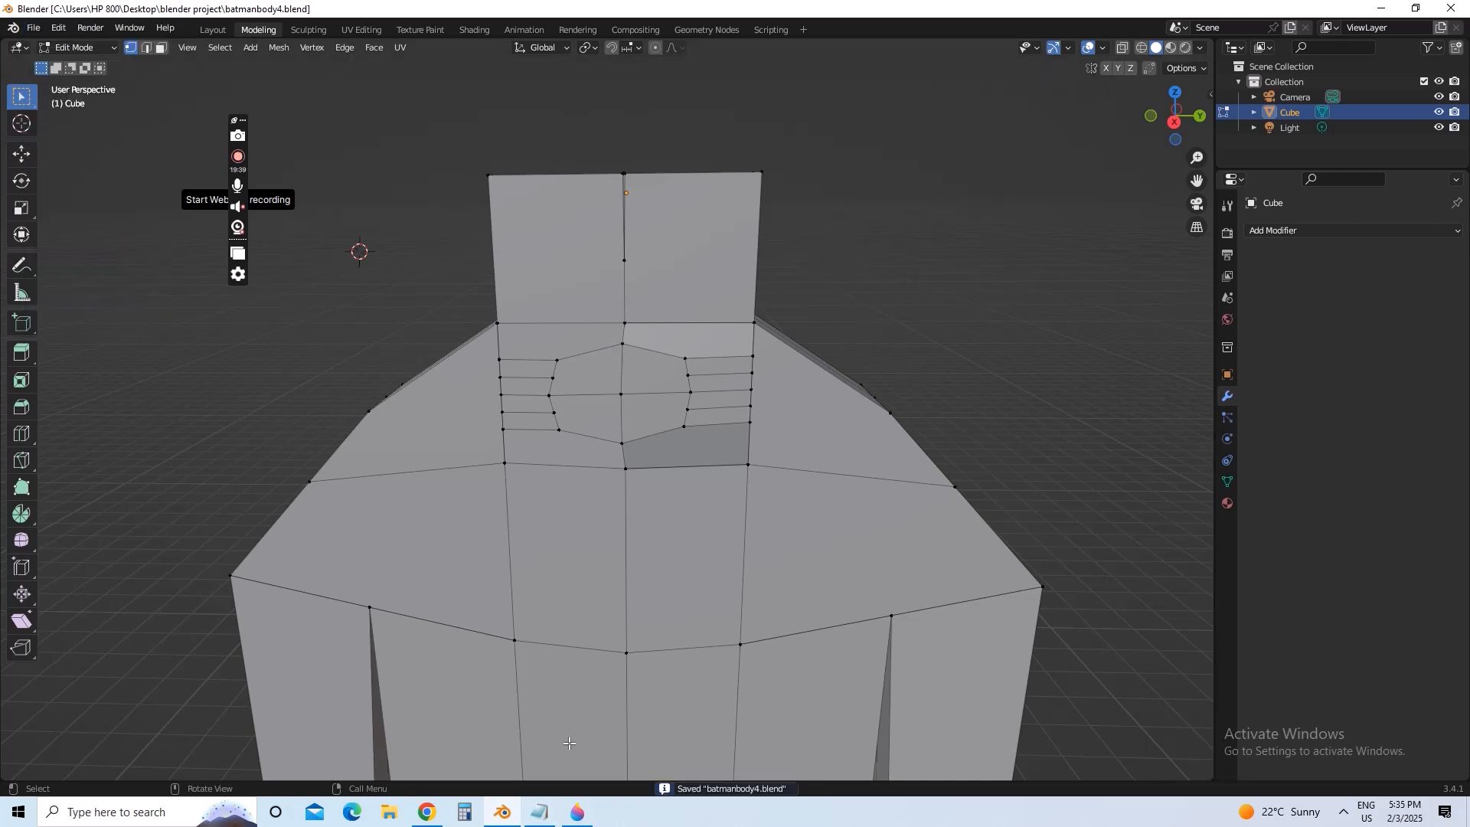
# - Replace the Notepad note with "ok for the time being i will use empty topology then i will convert it into filled topology"
pyautogui.click(540, 812)
pyautogui.hotkey('ctrl', 'a')
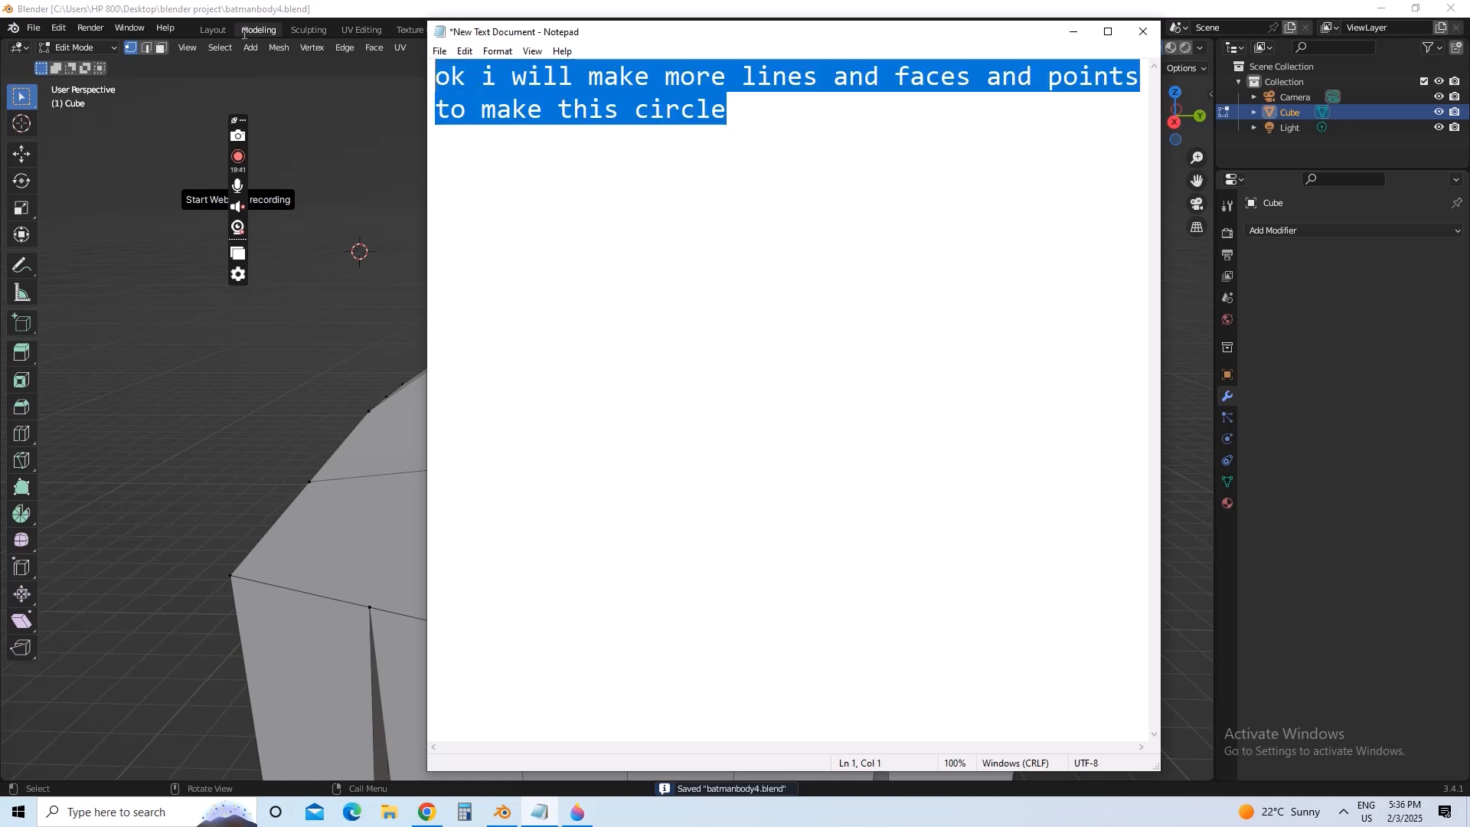
pyautogui.write('ok for the time being')
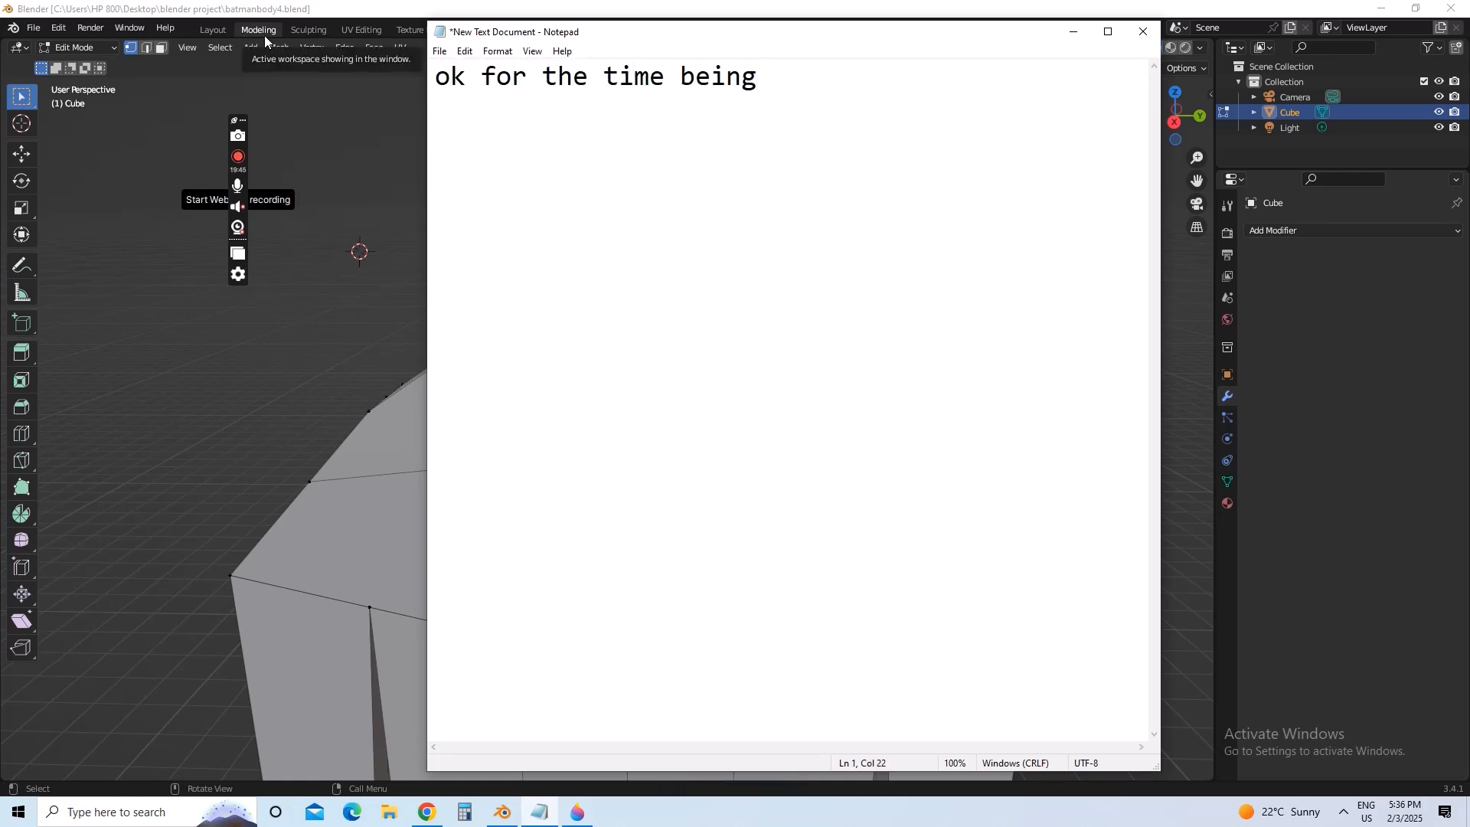
pyautogui.write(' i will use')
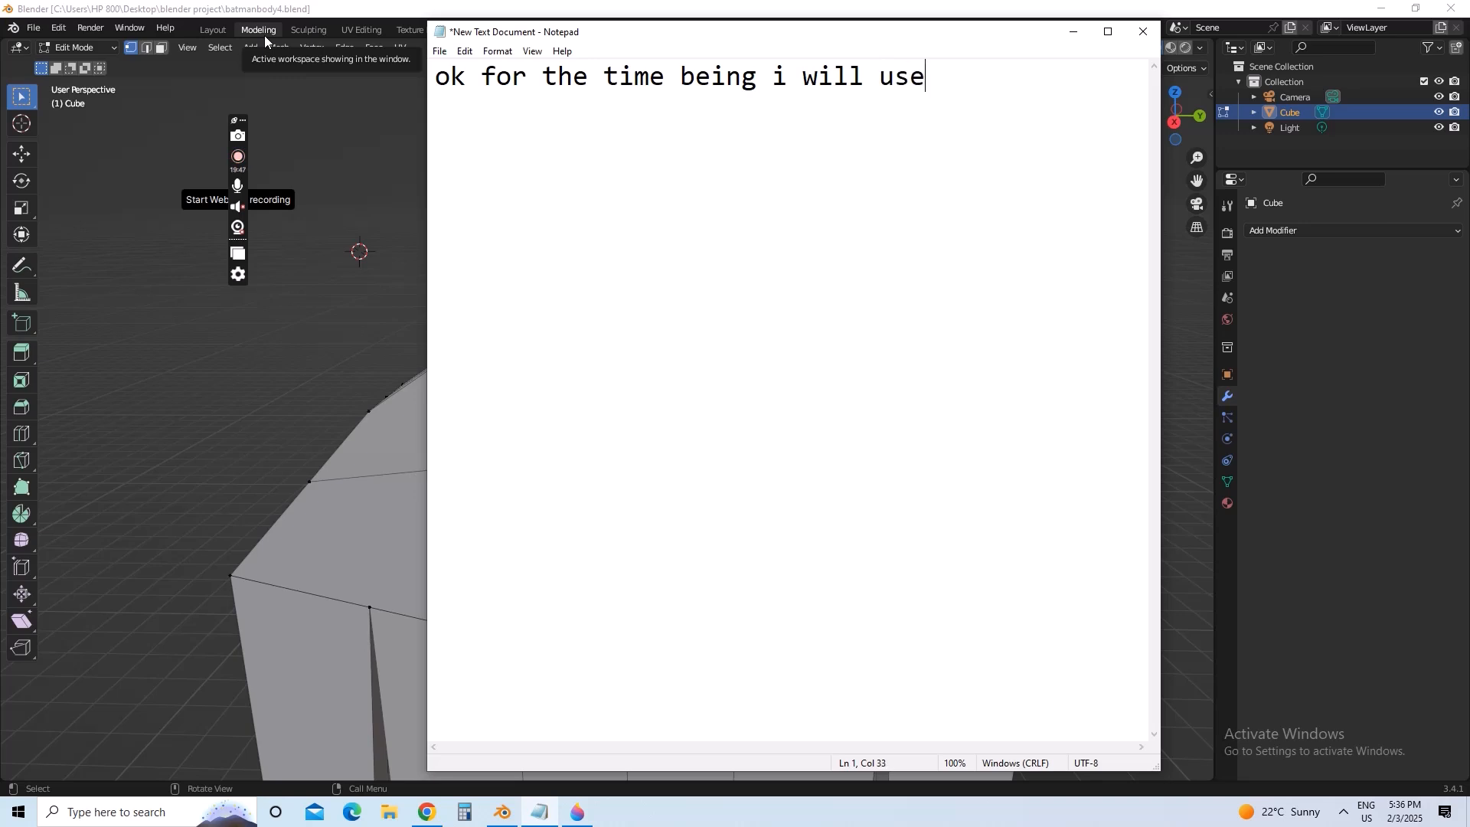
pyautogui.write(' empty t')
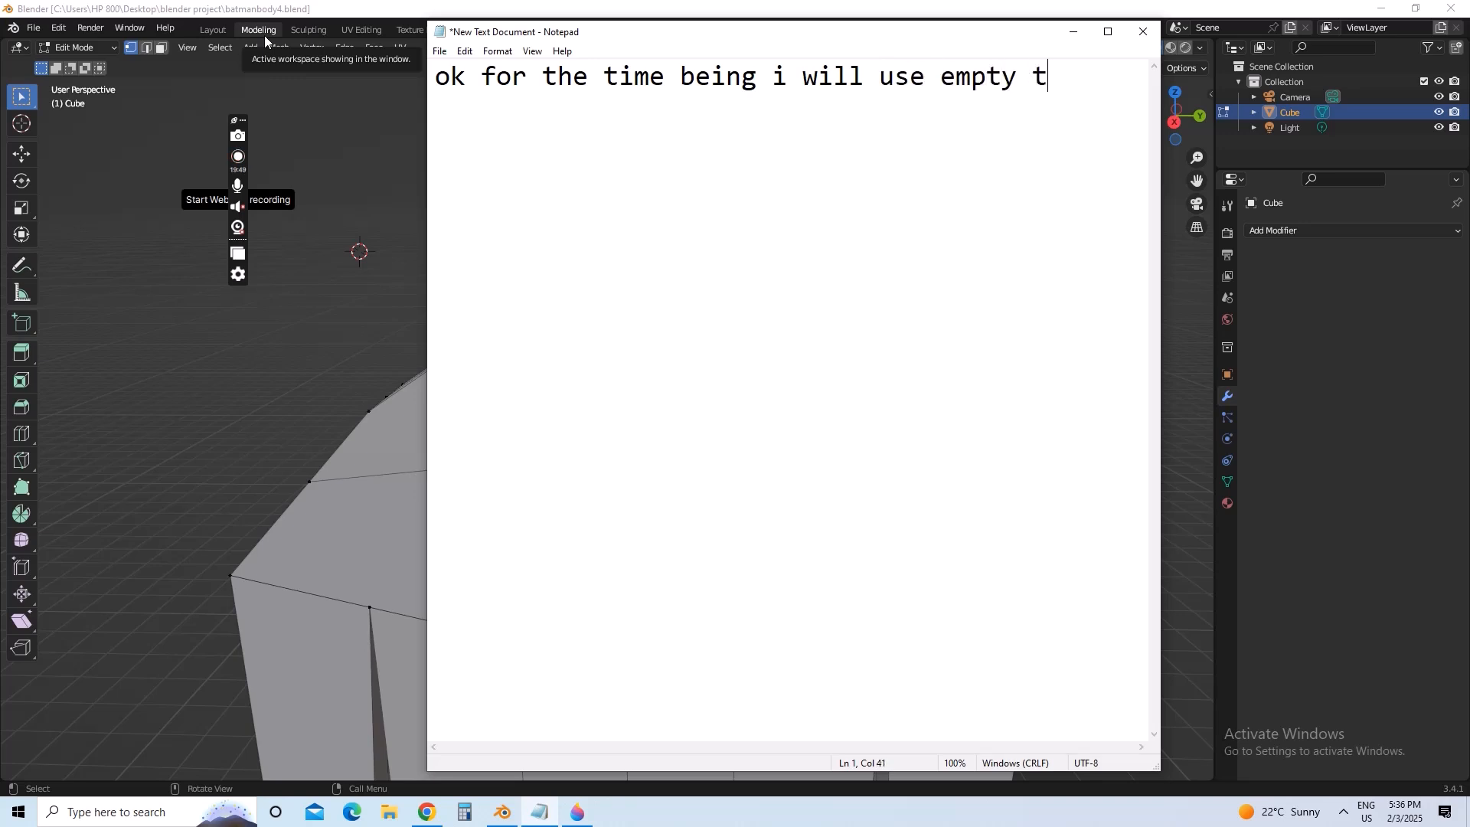
pyautogui.write('opolog')
pyautogui.press('BackSpace')
pyautogui.press('BackSpace')
pyautogui.press('BackSpace')
pyautogui.press('BackSpace')
pyautogui.press('BackSpace')
pyautogui.press('BackSpace')
pyautogui.press('BackSpace')
pyautogui.press('Return')
pyautogui.write('toplog')
pyautogui.press('BackSpace')
pyautogui.press('BackSpace')
pyautogui.press('BackSpace')
pyautogui.write('ology ')
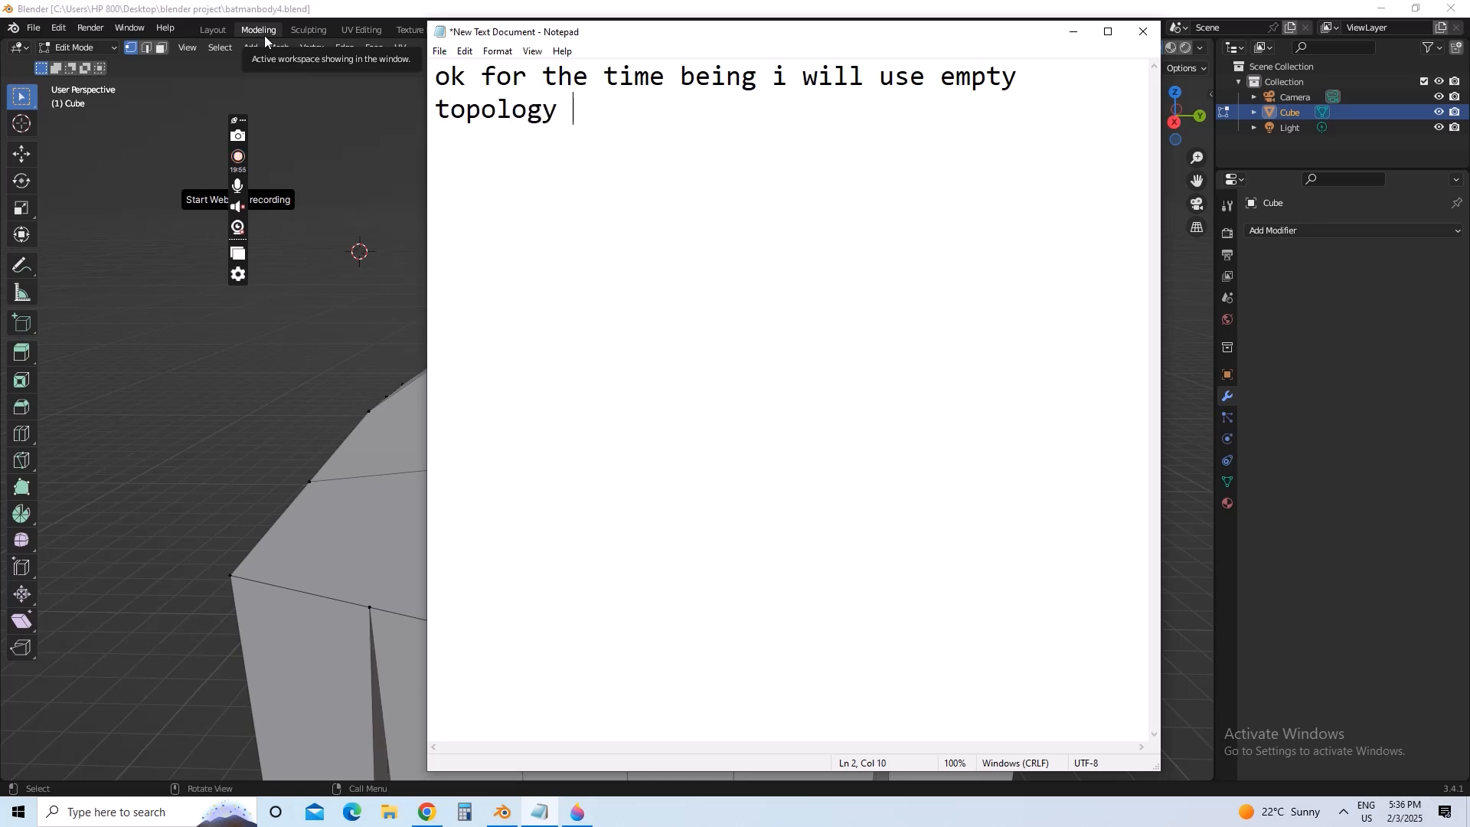
pyautogui.write('then i will con')
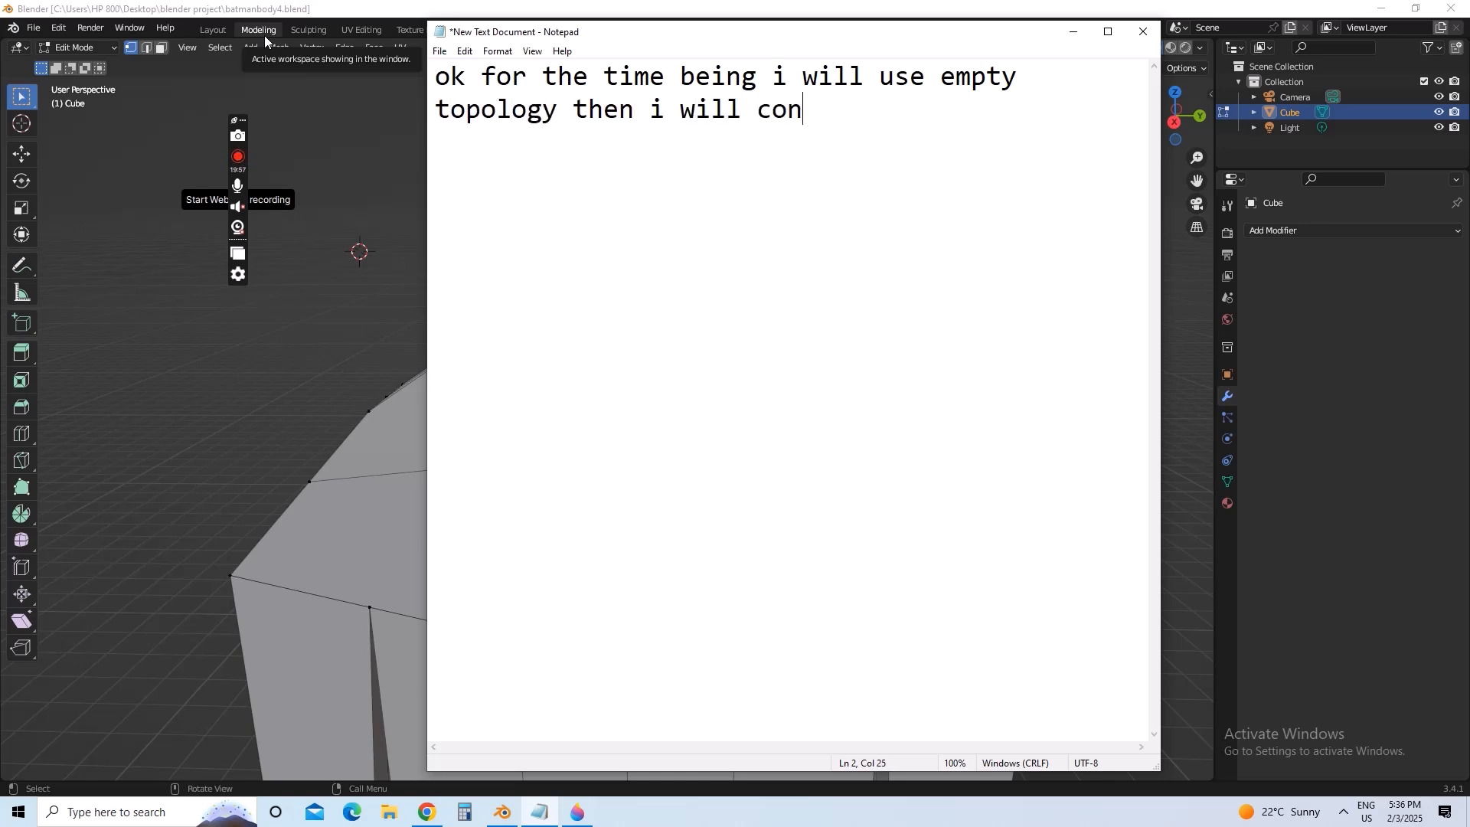
pyautogui.write('vert it int')
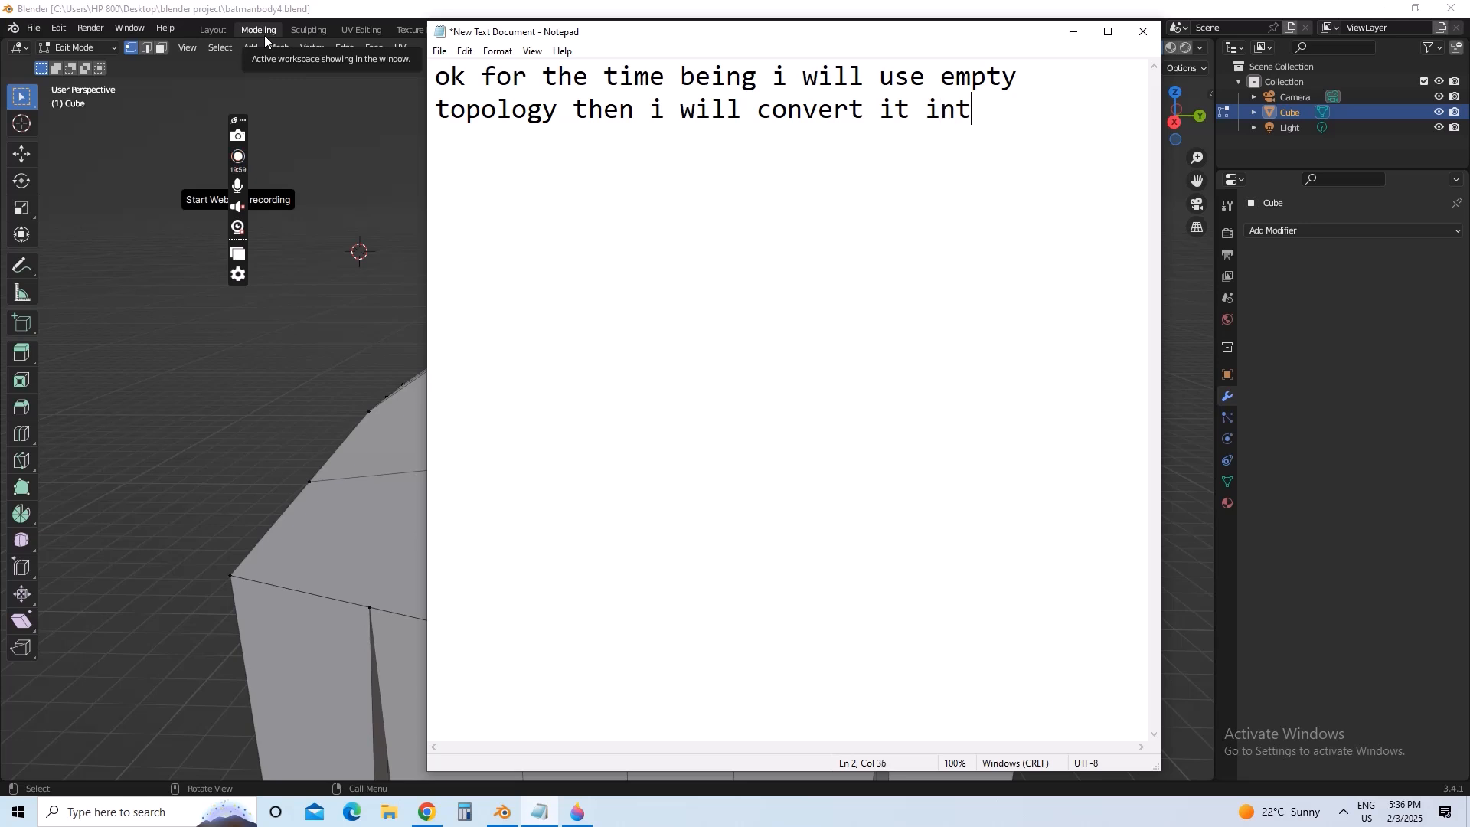
pyautogui.write('o filled')
pyautogui.press('Return')
pyautogui.write('t')
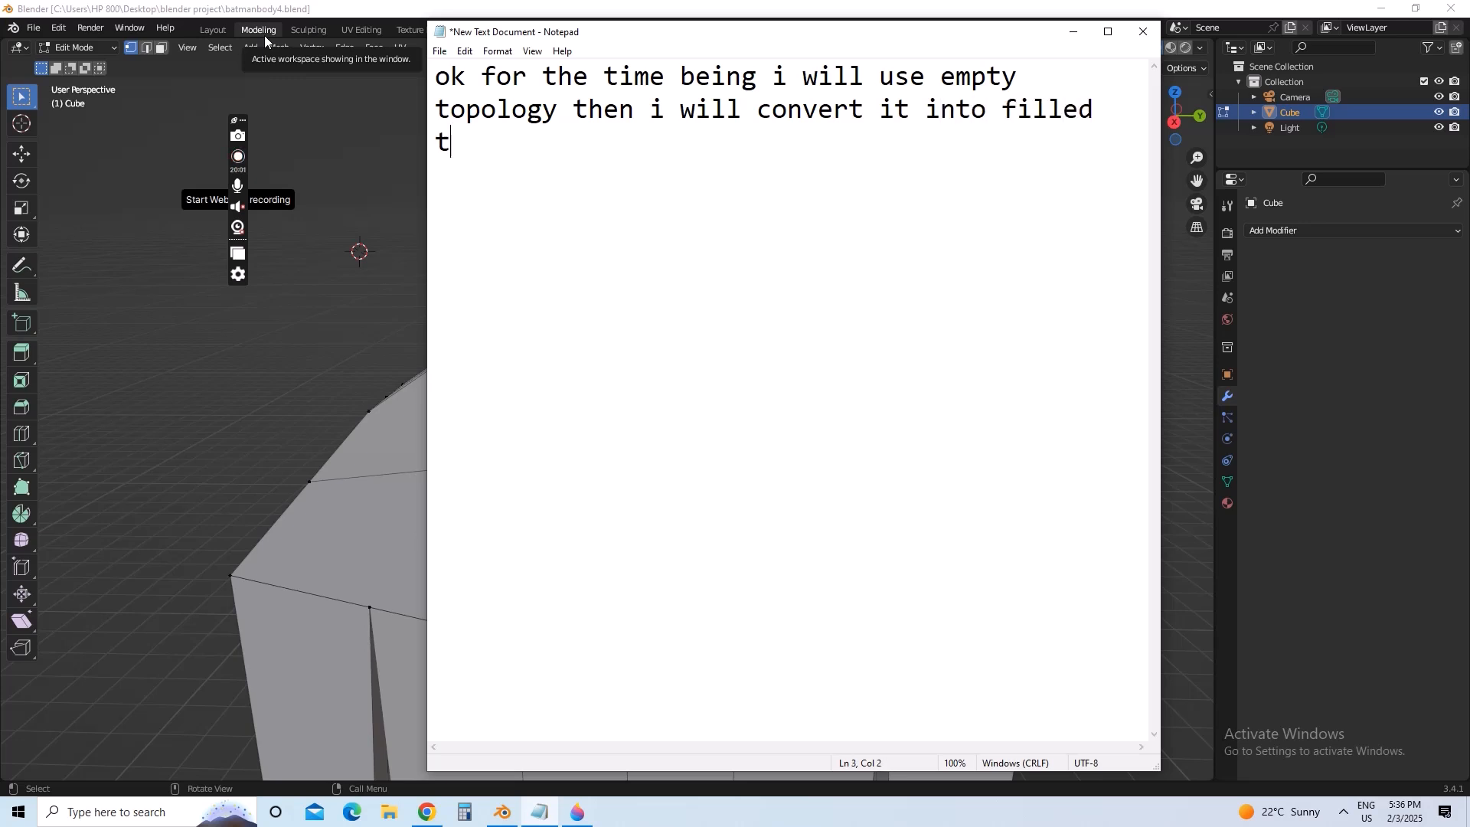
pyautogui.write('opology')
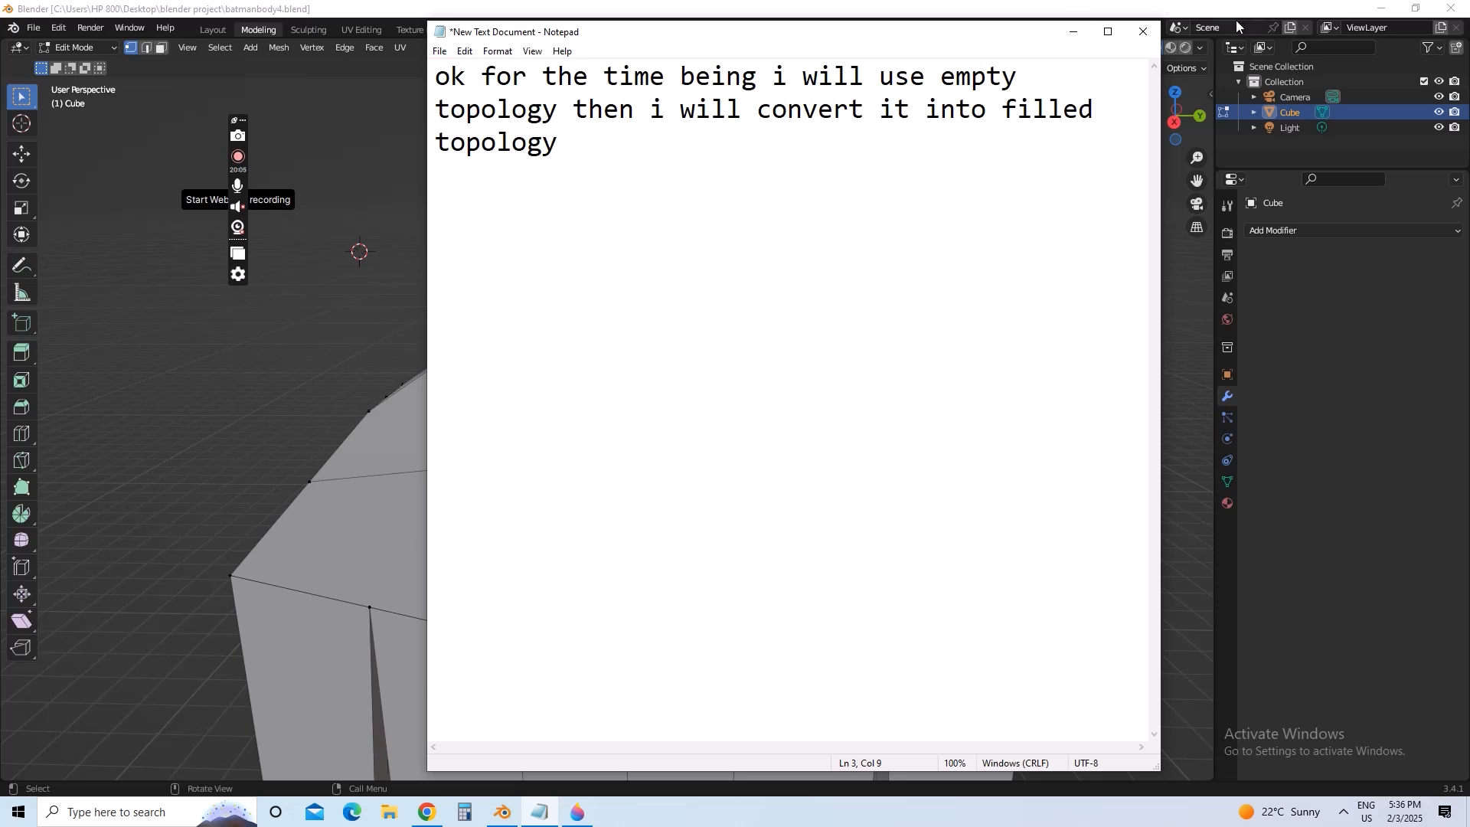
pyautogui.click(1074, 31)
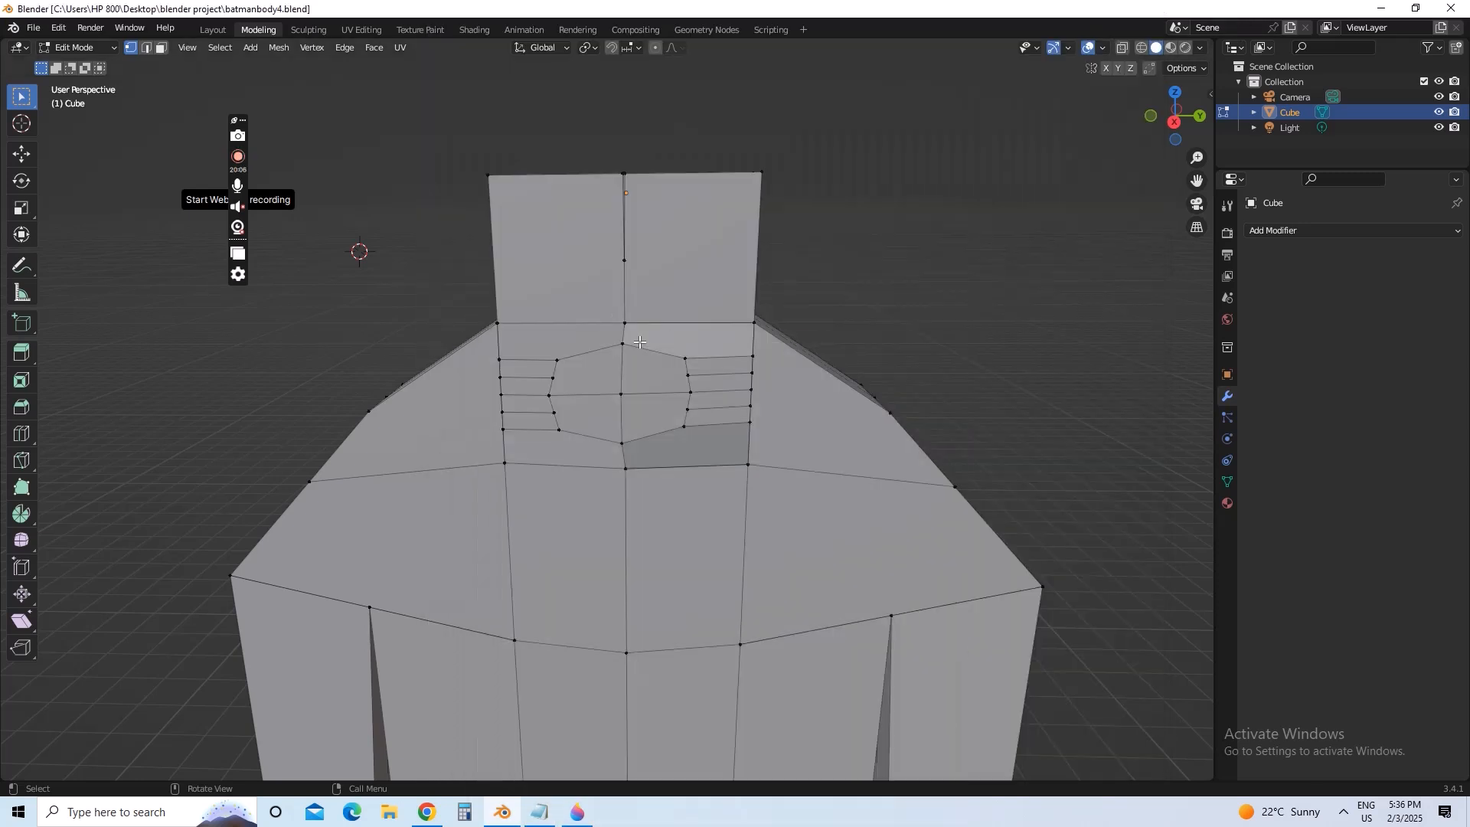
# - Subdivide the circle's two top edges, on the right and left of the centre line, with one cut each
pyautogui.keyDown('shift'); pyautogui.click(687, 358); pyautogui.keyUp('shift')
pyautogui.rightClick(627, 346)
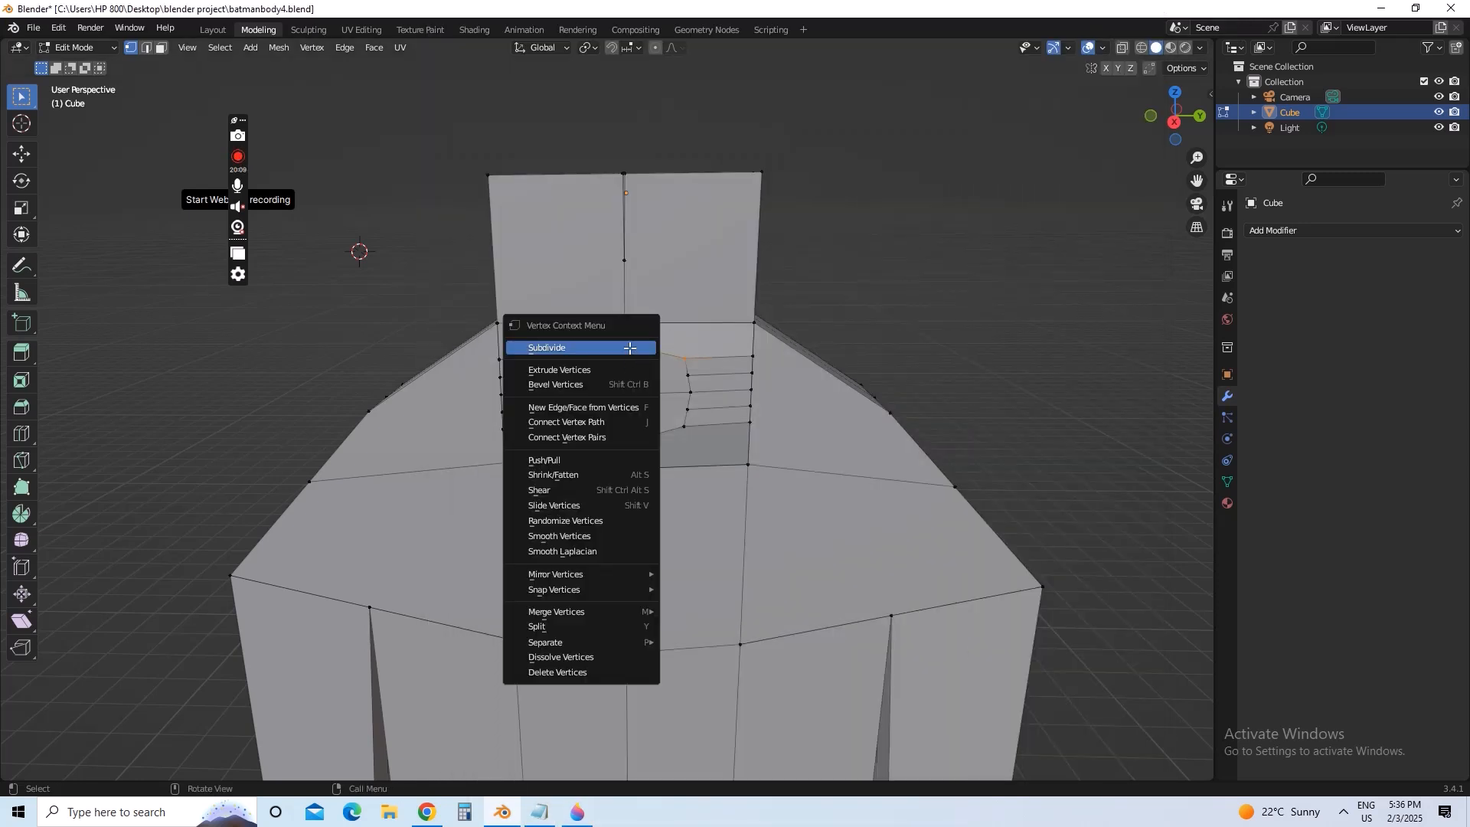
pyautogui.click(629, 348)
pyautogui.click(556, 362)
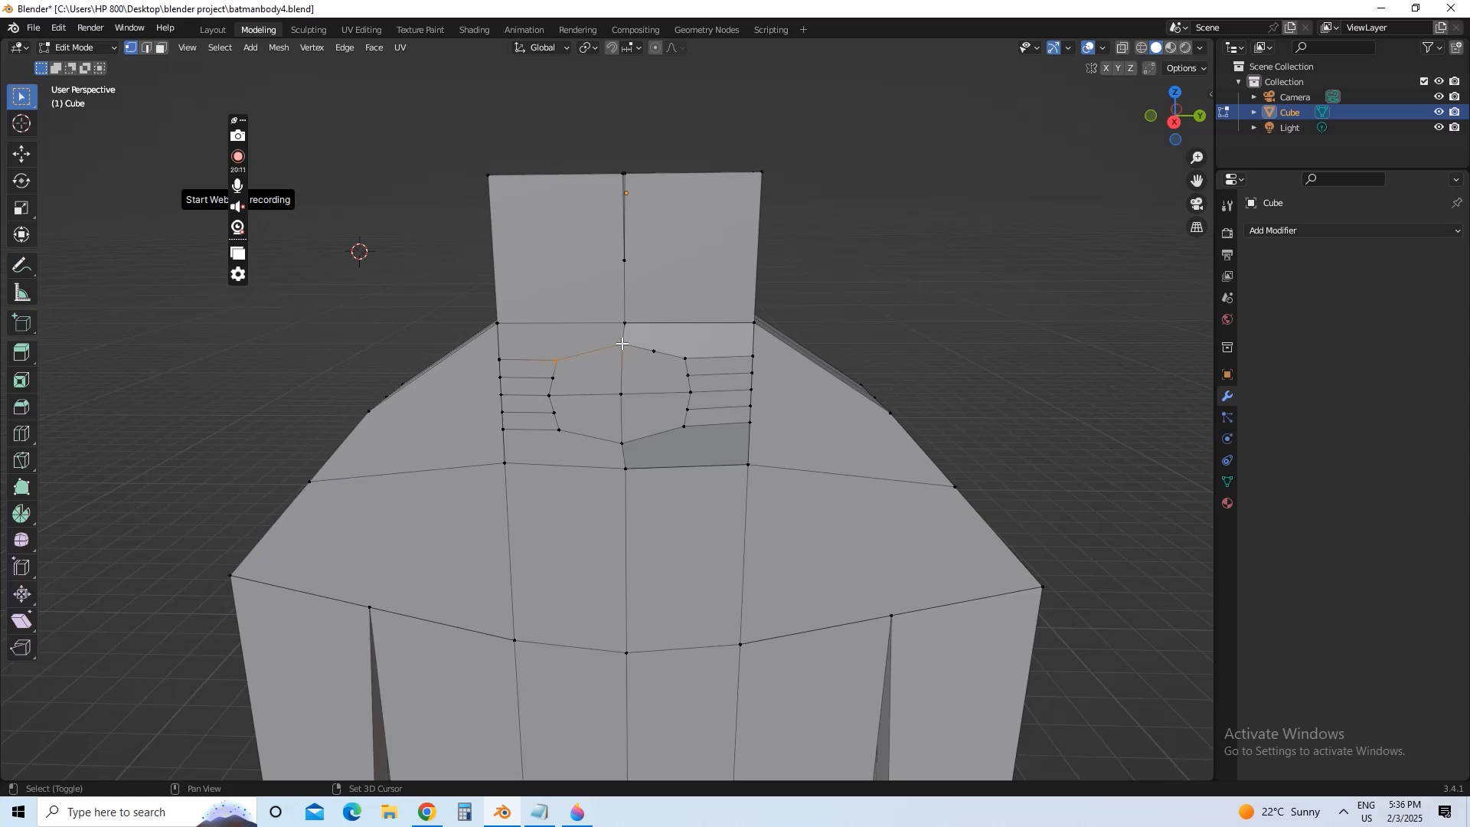
pyautogui.rightClick(621, 344)
pyautogui.click(614, 346)
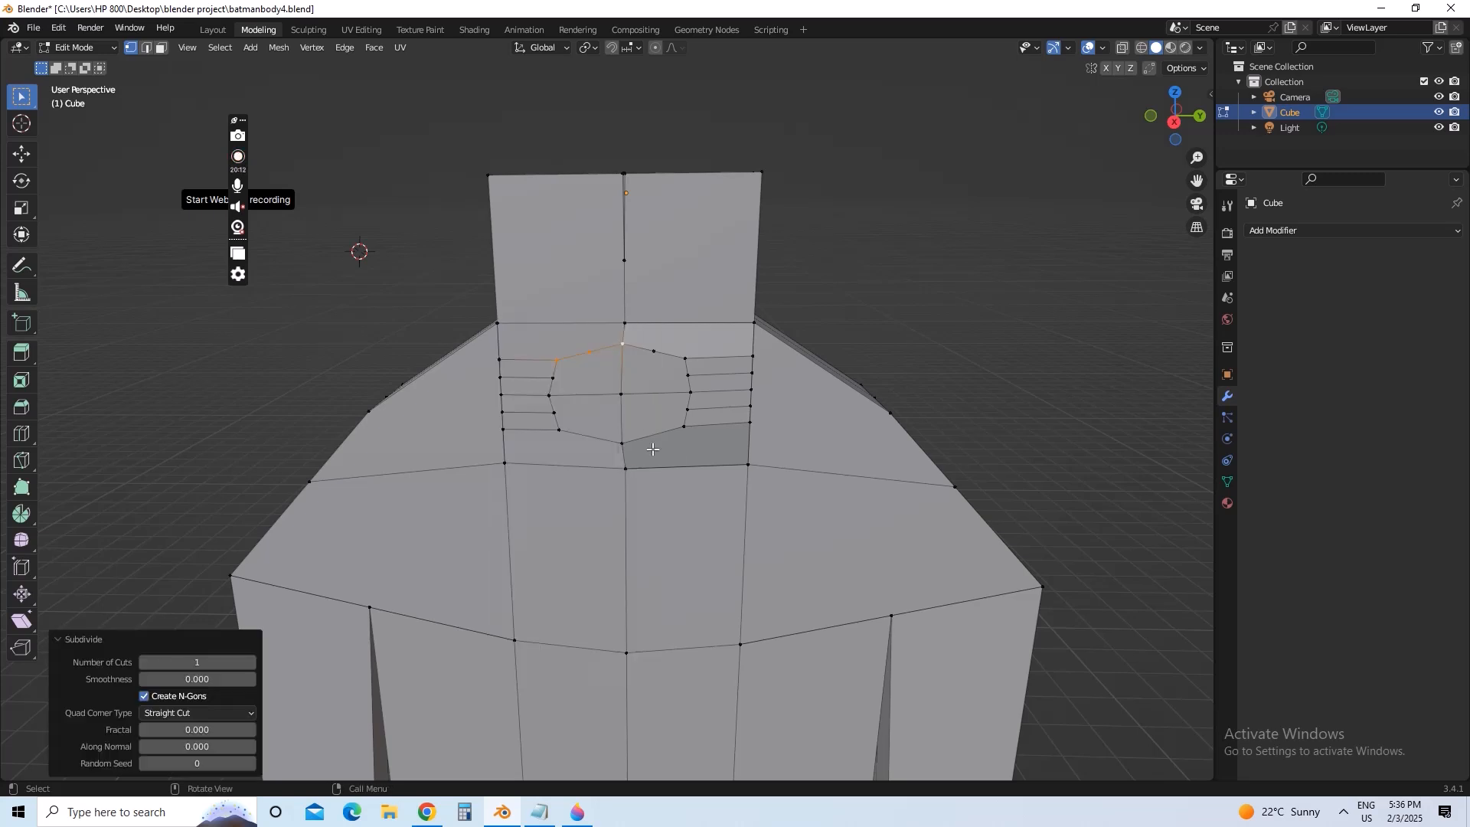
# - Move the two new top midpoint vertices outward to round the circle, the left one about -0.04 m in Y and 0.02 m in Z
pyautogui.click(653, 349)
pyautogui.press('g')
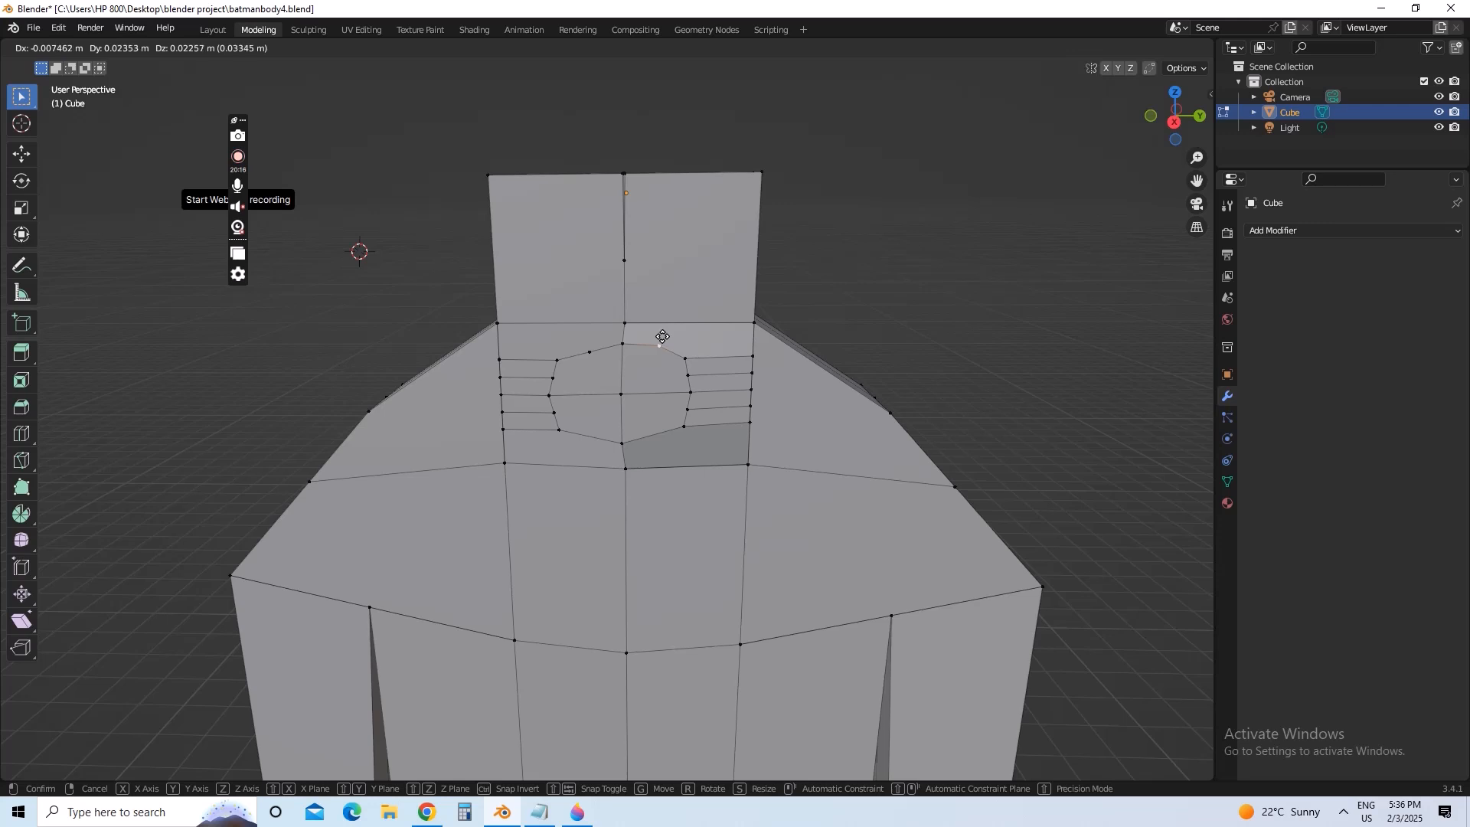
pyautogui.click(662, 337)
pyautogui.click(592, 353)
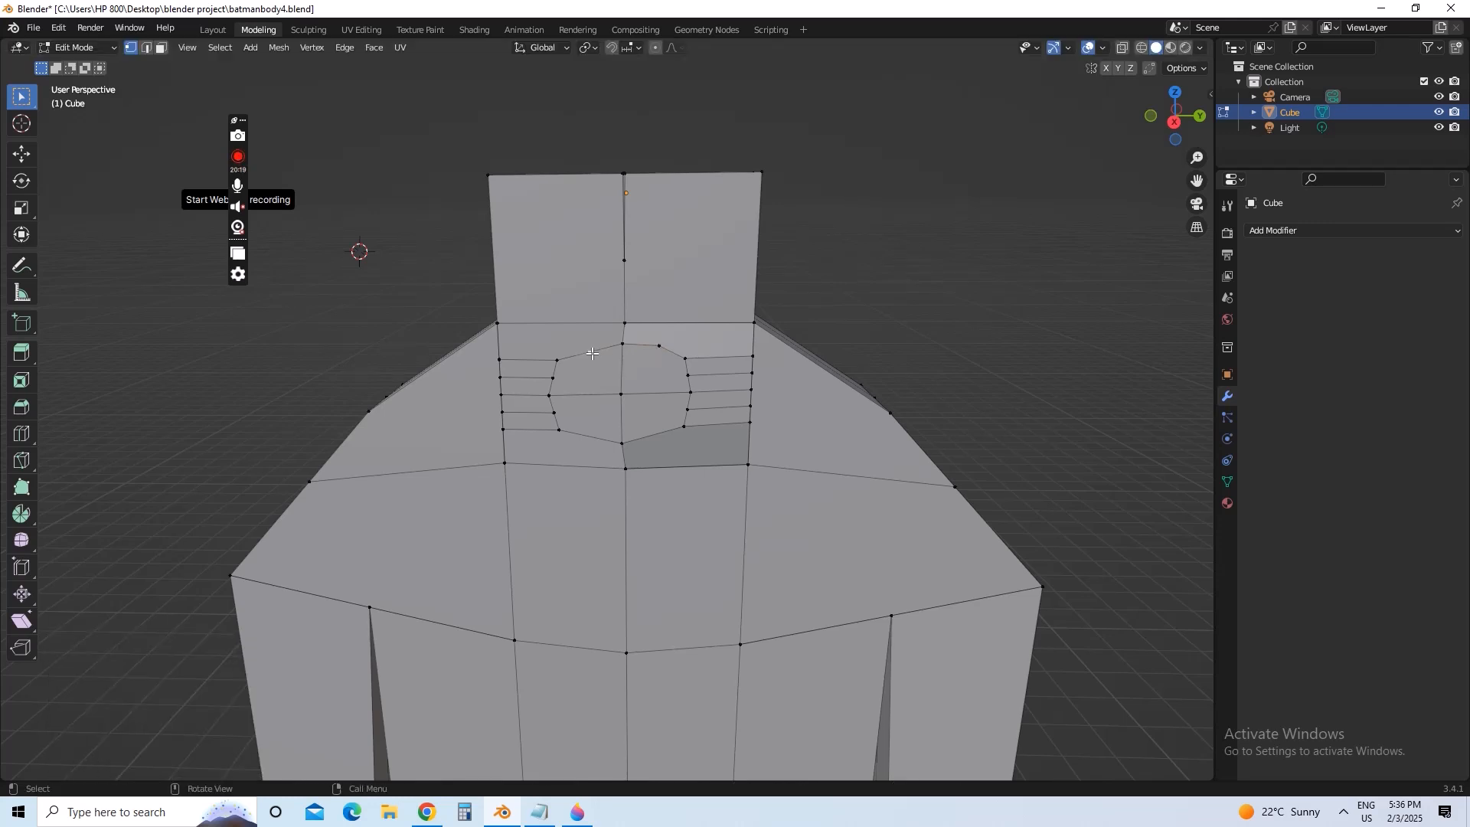
pyautogui.press('g')
pyautogui.click(682, 434)
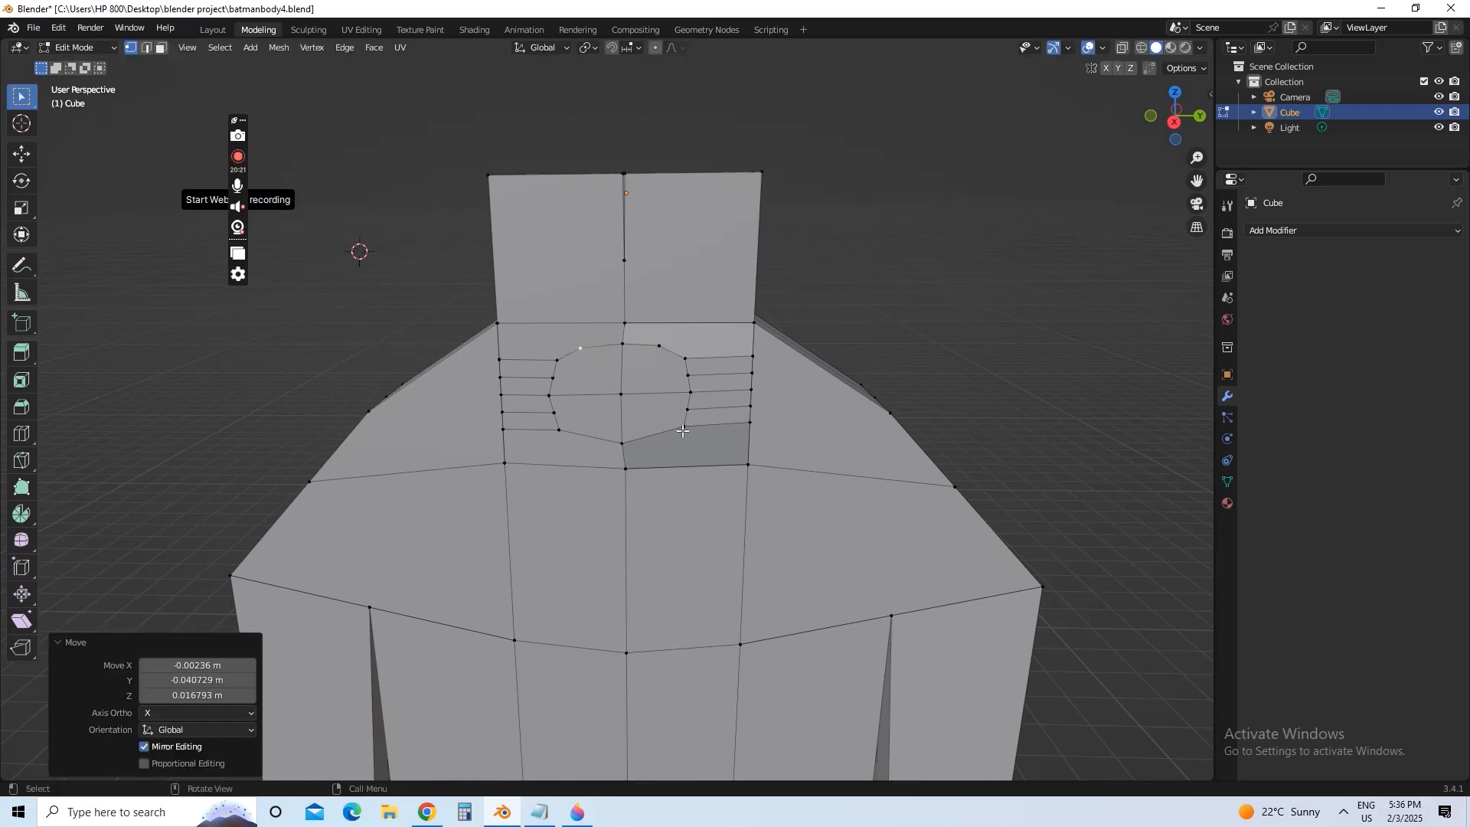
# - Subdivide the circle's lower right edge and move its new midpoint vertex down and outward to round the outline
pyautogui.click(682, 429)
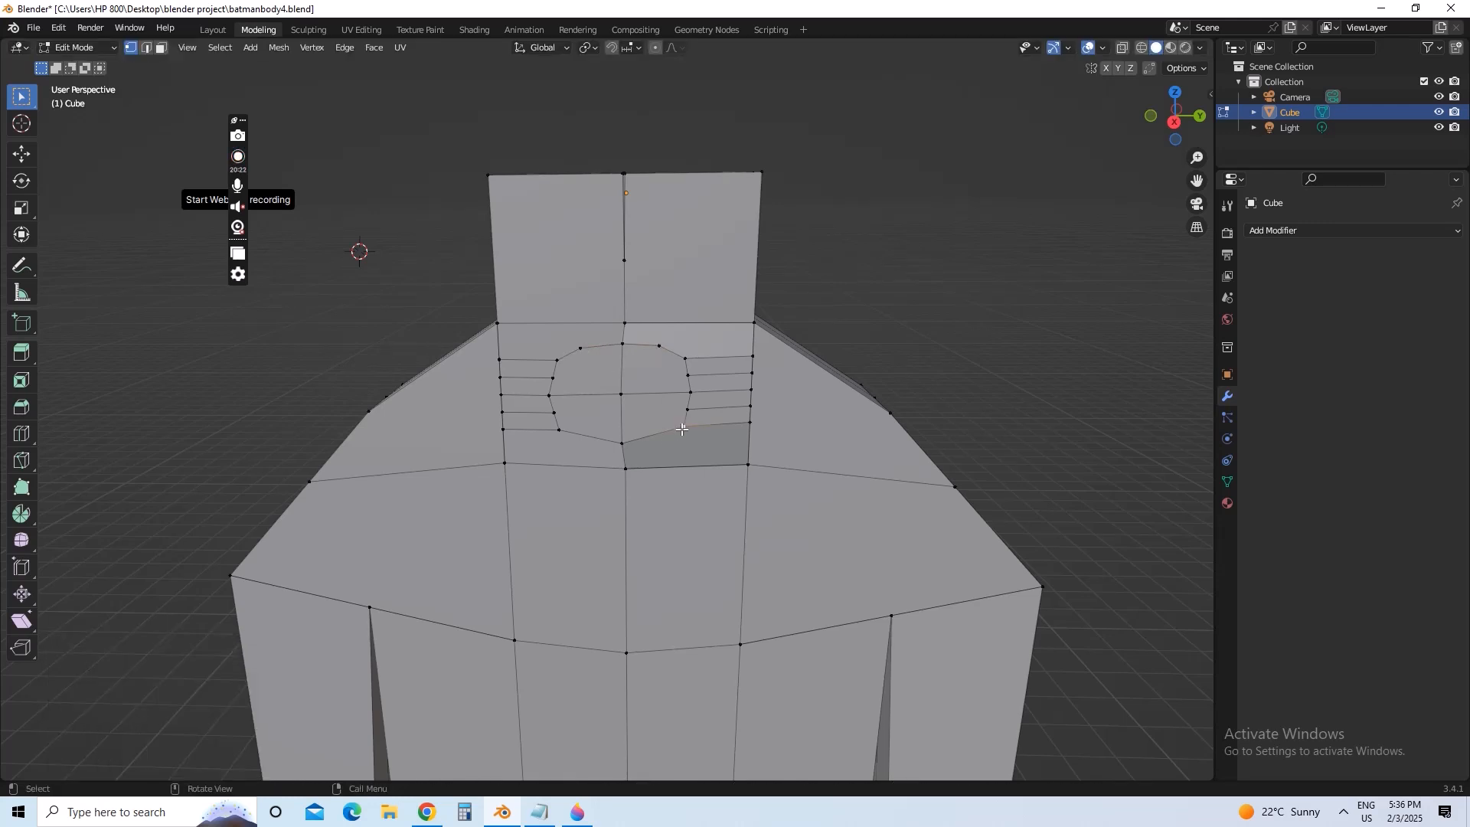
pyautogui.rightClick(641, 441)
pyautogui.click(640, 446)
pyautogui.press('g')
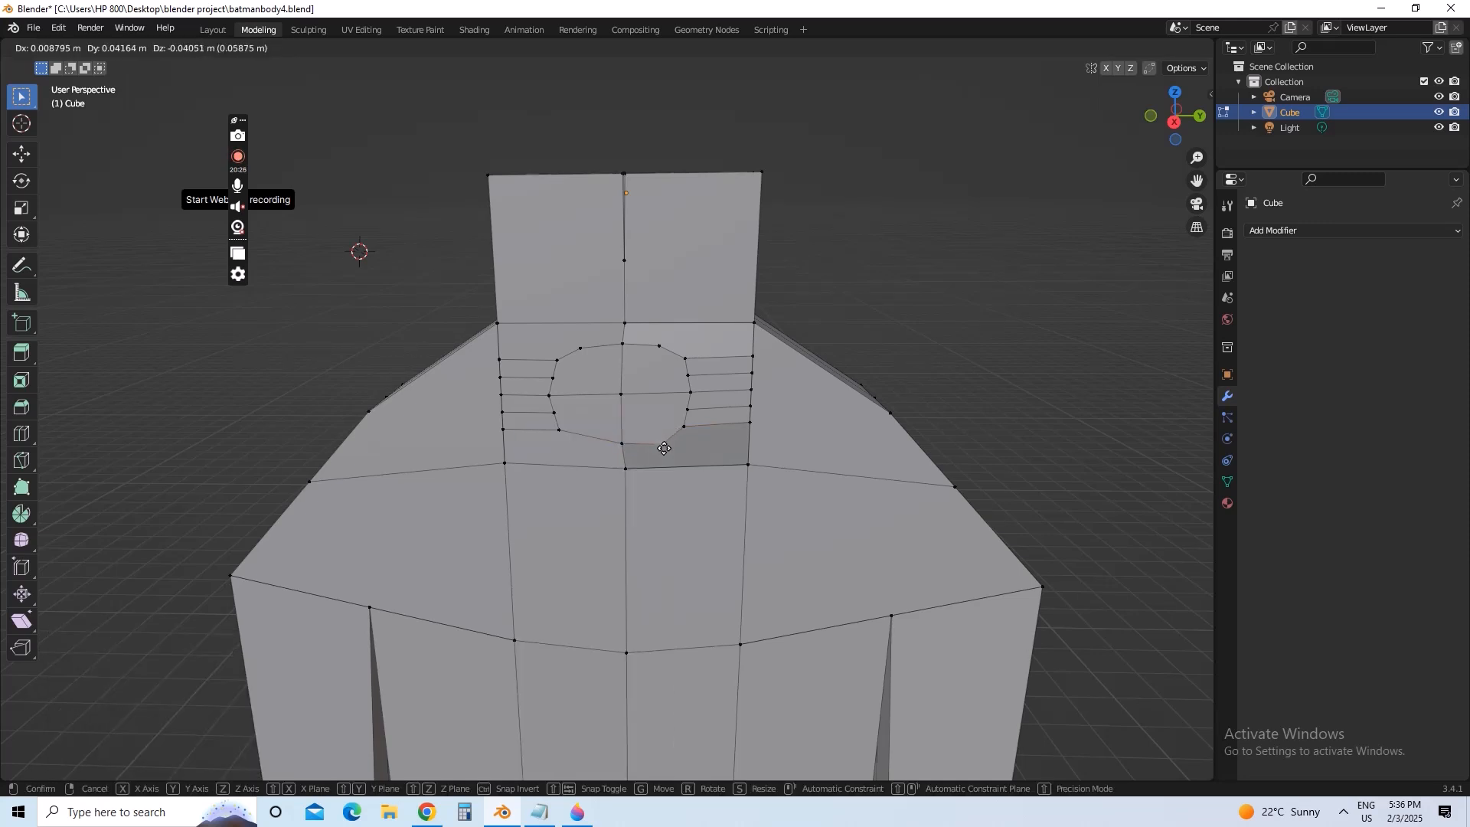
pyautogui.click(660, 442)
# - Subdivide the circle's lower left edge and move its midpoint vertex outward, about -0.03 m in both Y and Z
pyautogui.click(564, 431)
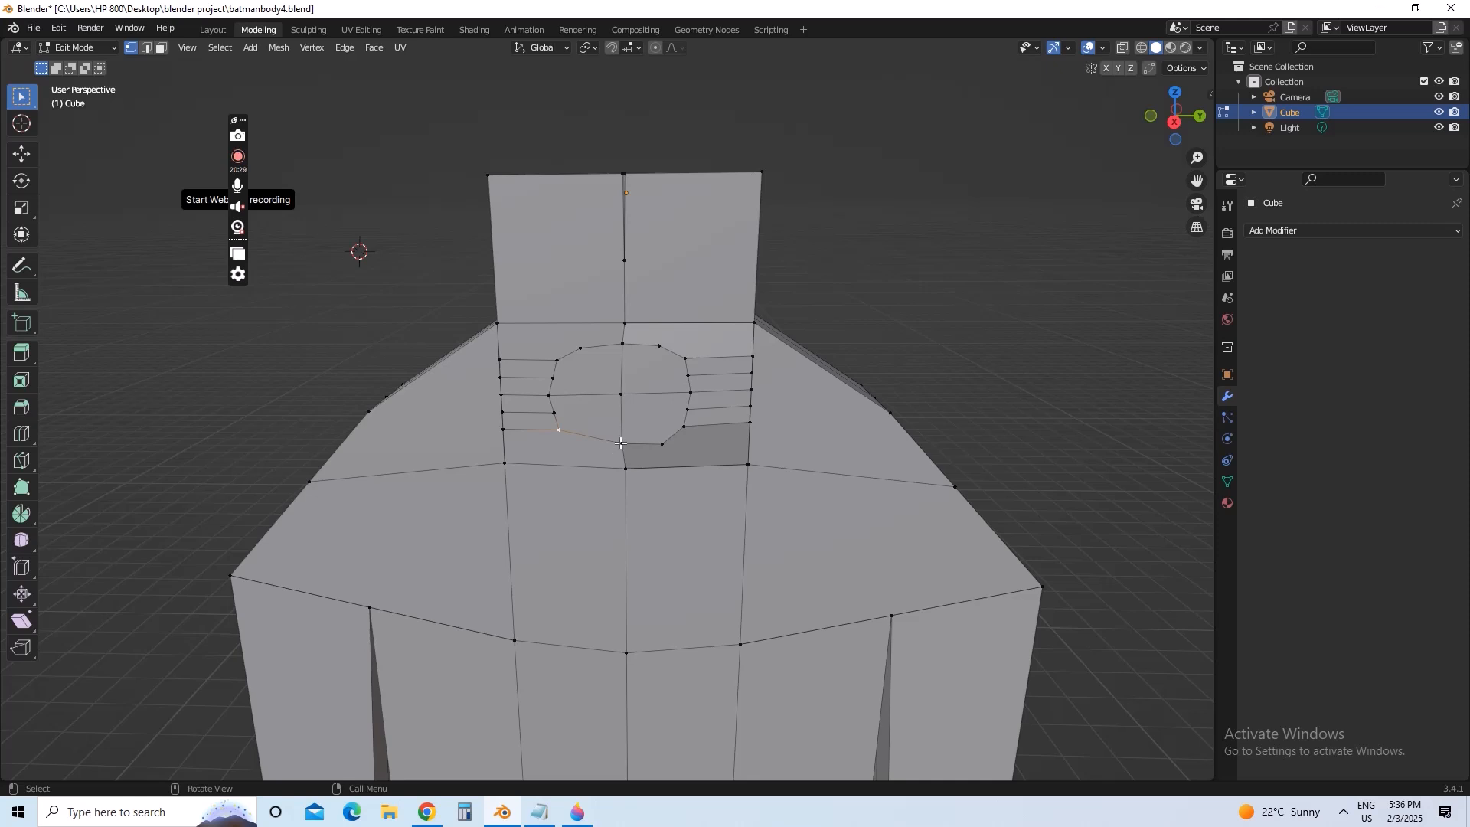
pyautogui.keyDown('shift'); pyautogui.click(621, 443); pyautogui.keyUp('shift')
pyautogui.rightClick(614, 447)
pyautogui.click(613, 440)
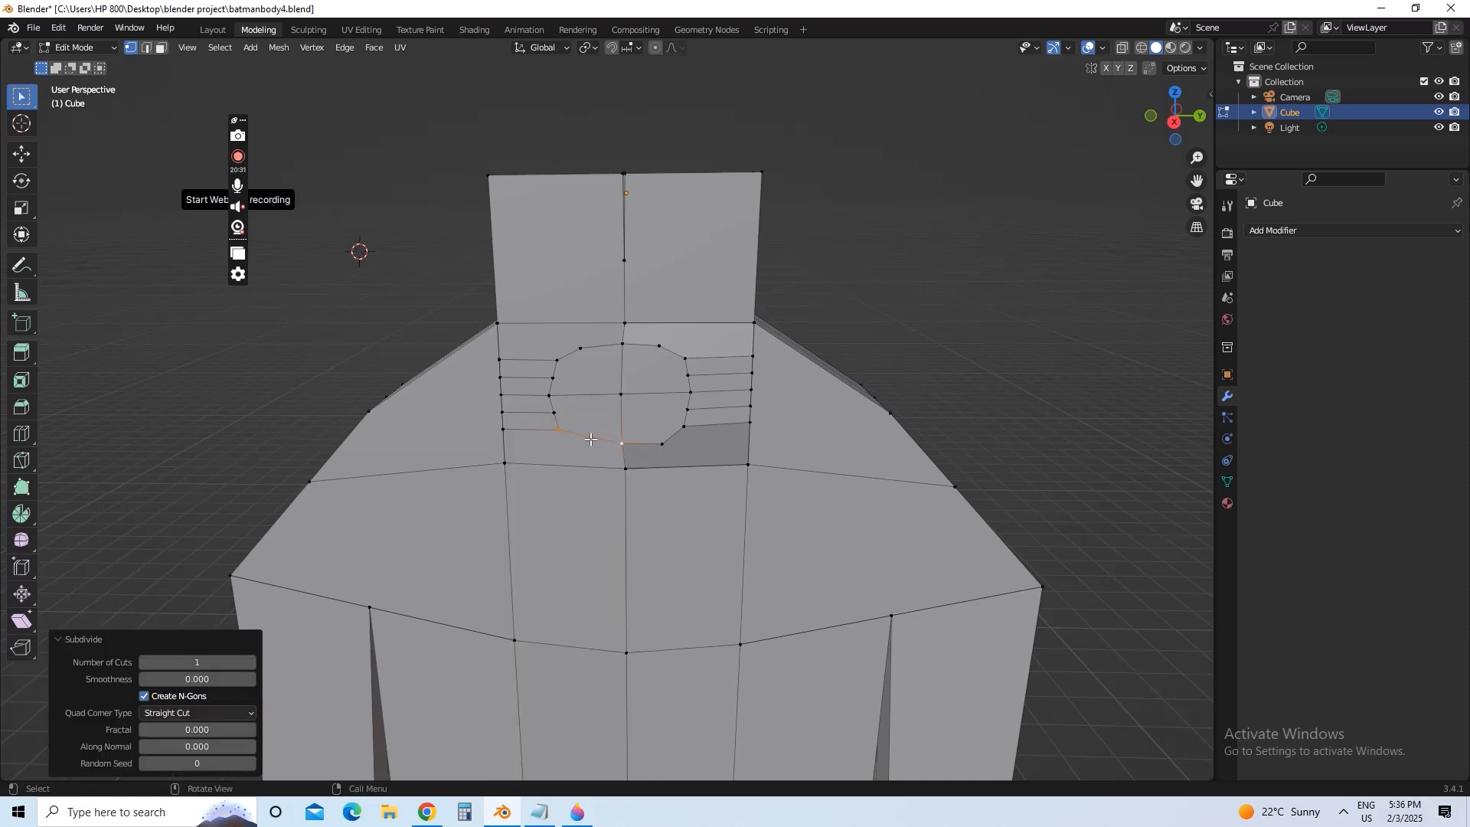
pyautogui.click(591, 439)
pyautogui.press('g')
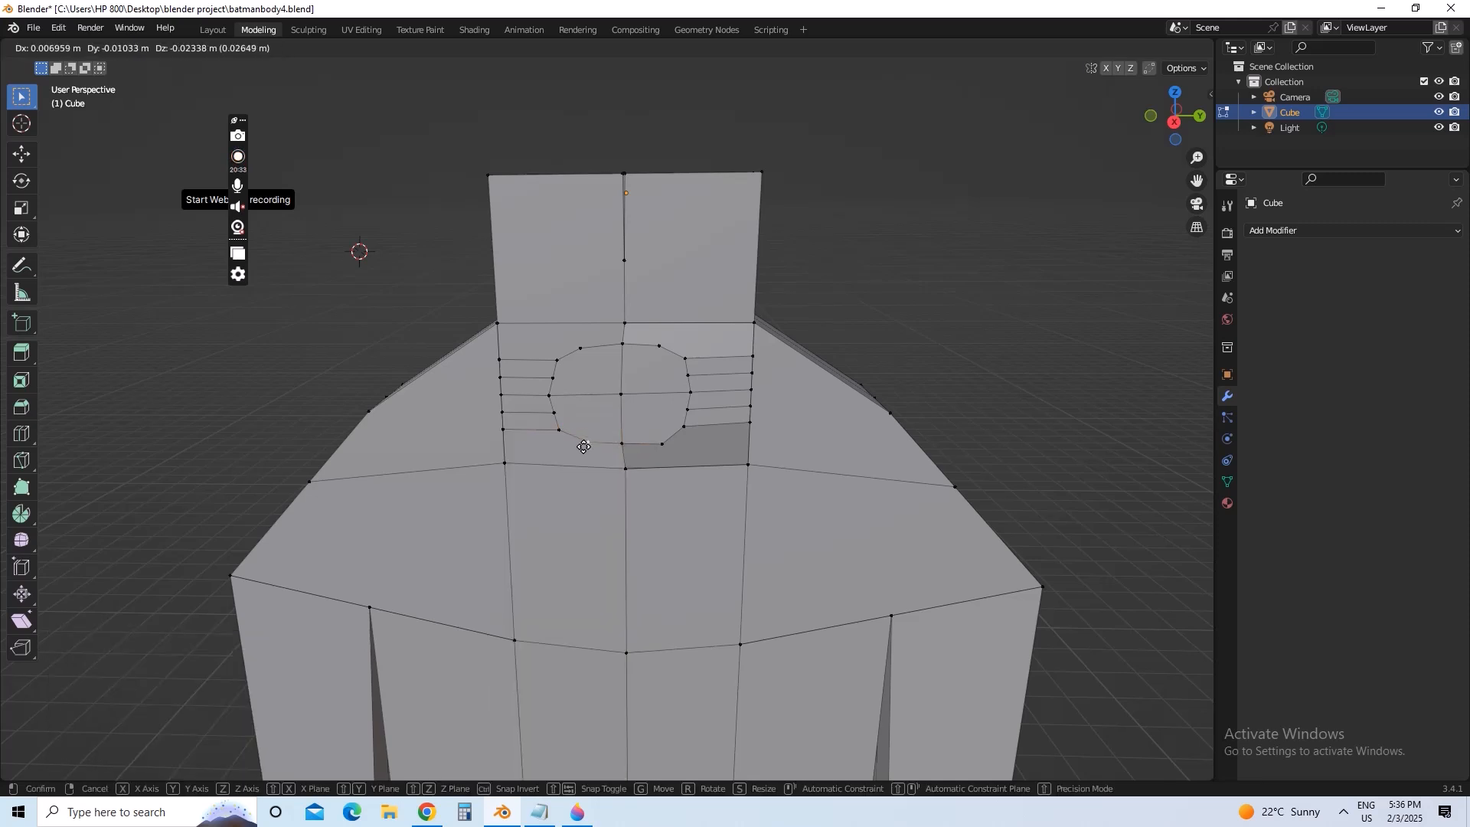
pyautogui.click(579, 446)
# - Deselect the mesh and save the Blender file with the rounded circle
pyautogui.scroll(-3, 871, 292)
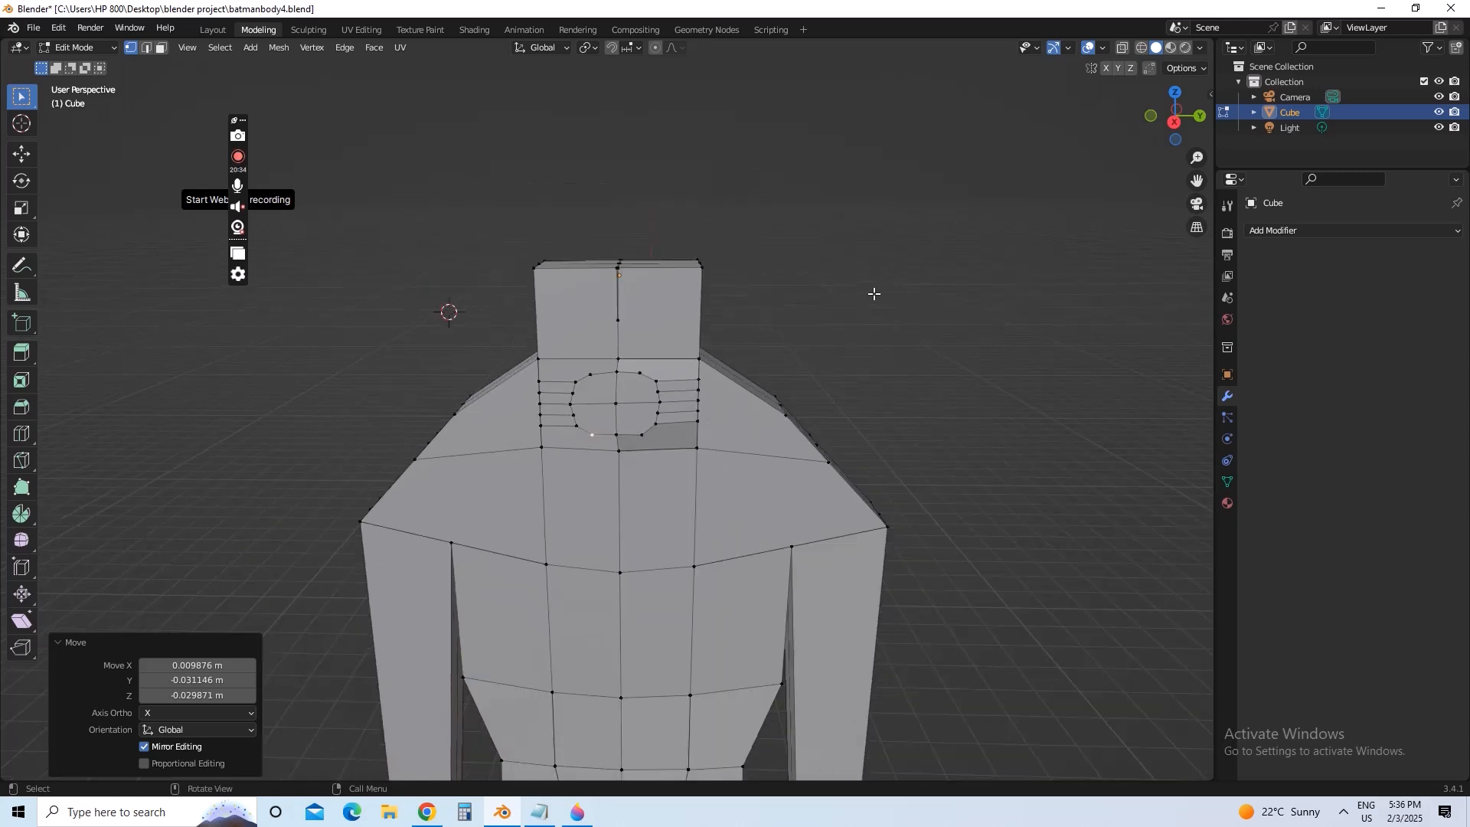
pyautogui.scroll(2, 870, 292)
pyautogui.click(785, 317)
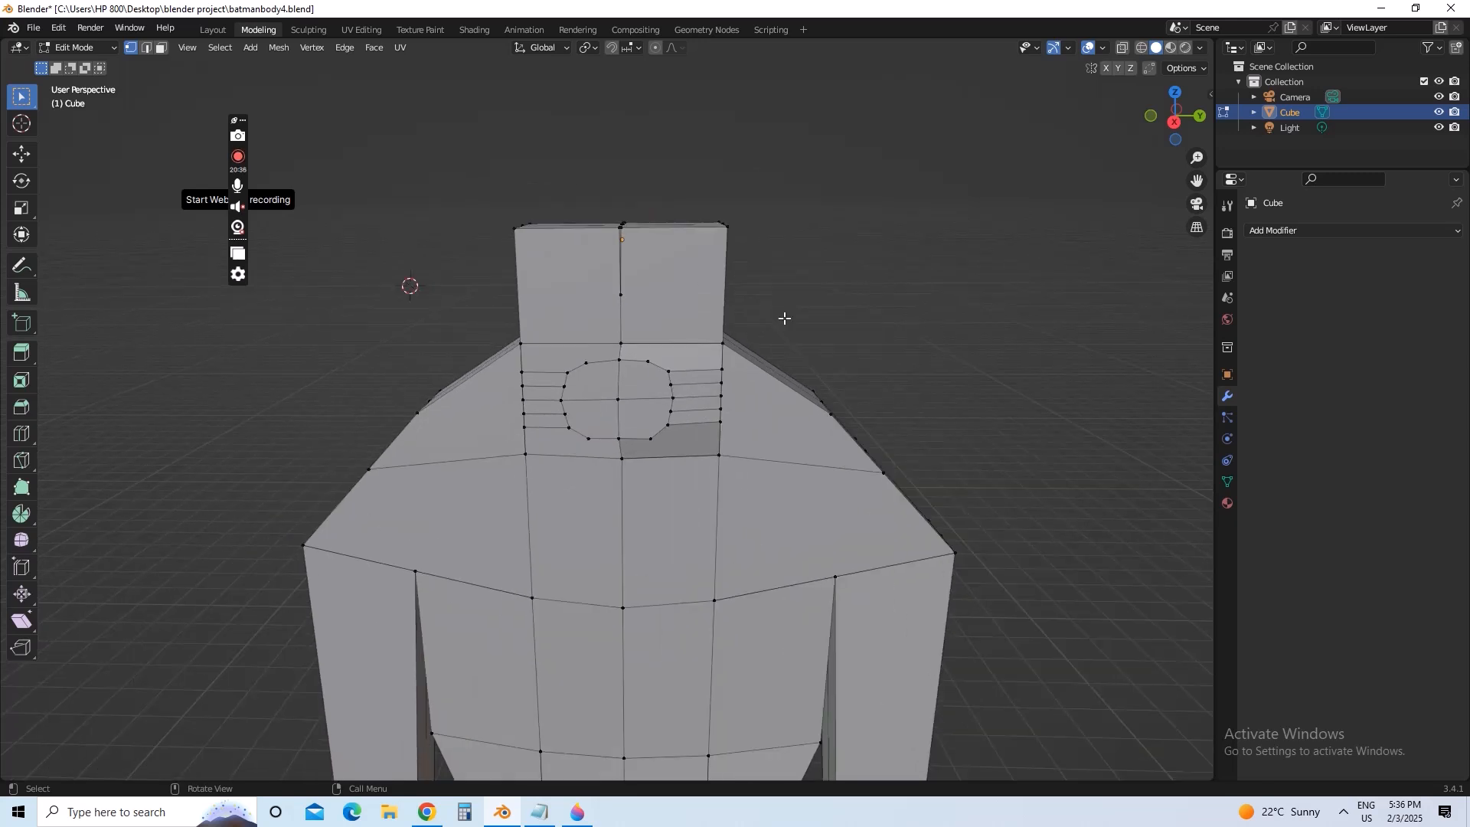
pyautogui.click(34, 28)
pyautogui.click(73, 129)
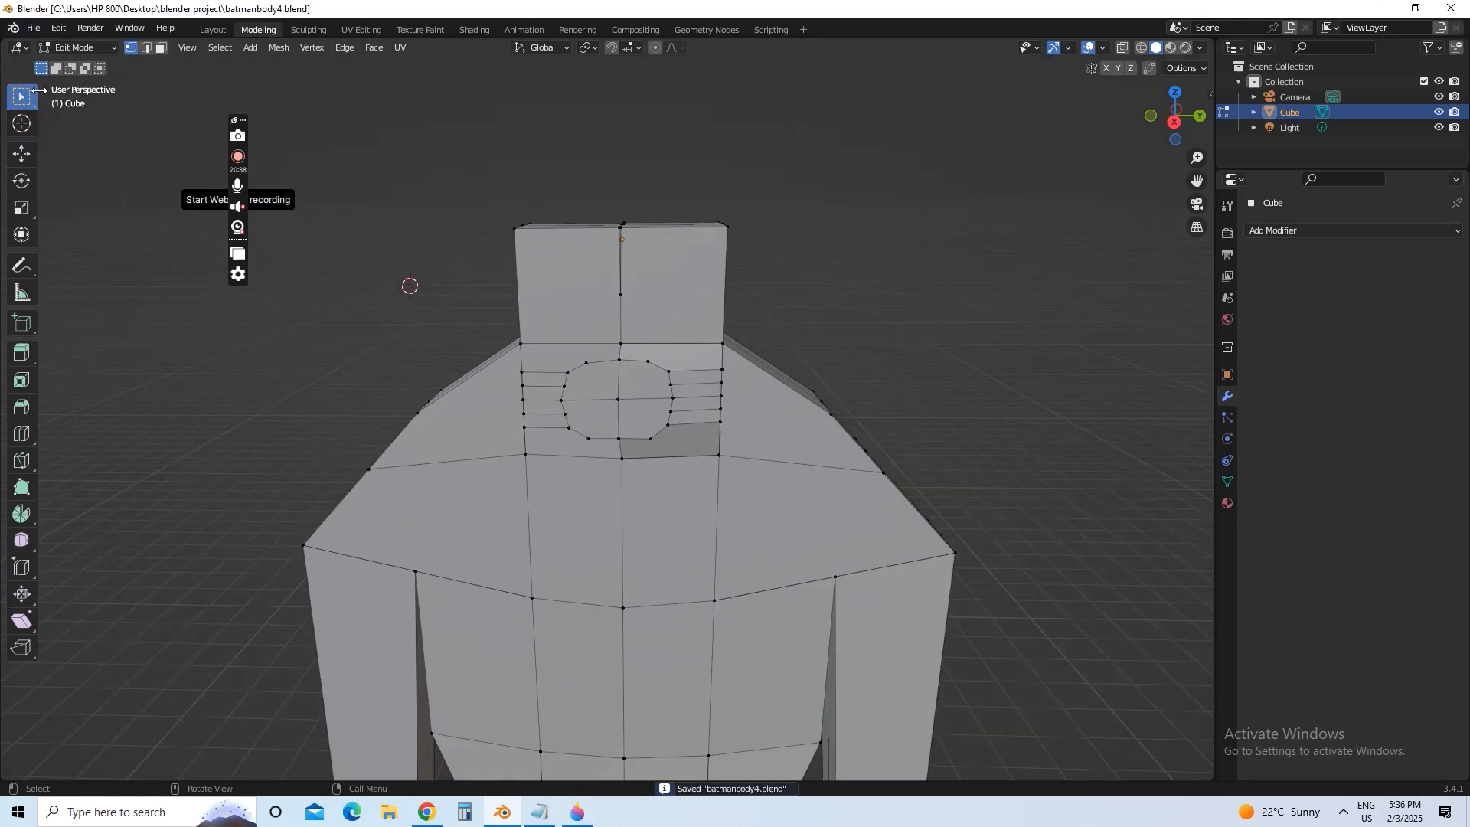
pyautogui.click(34, 28)
pyautogui.click(79, 128)
pyautogui.click(33, 28)
pyautogui.click(94, 133)
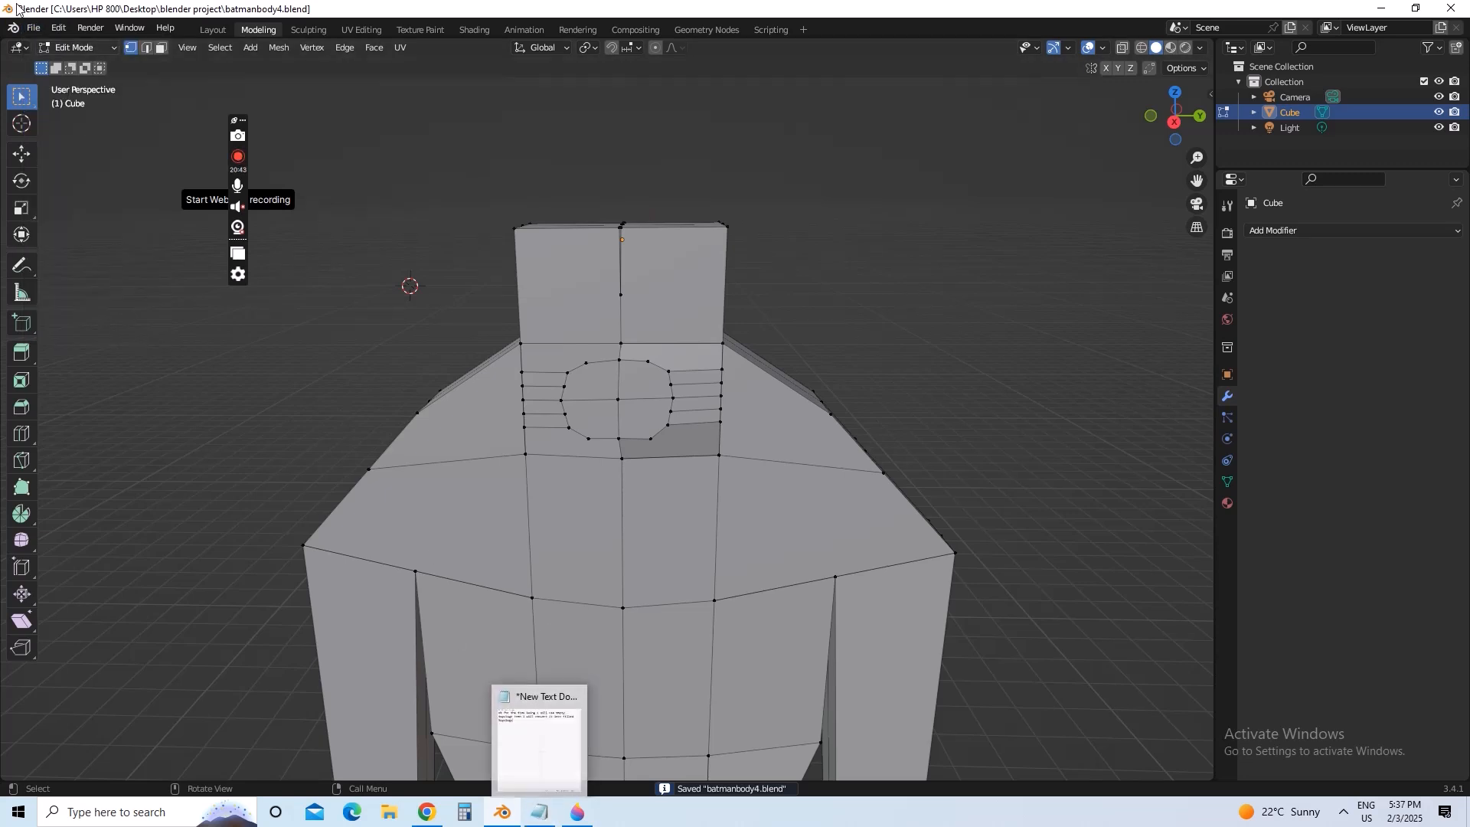
pyautogui.click(34, 28)
pyautogui.click(61, 129)
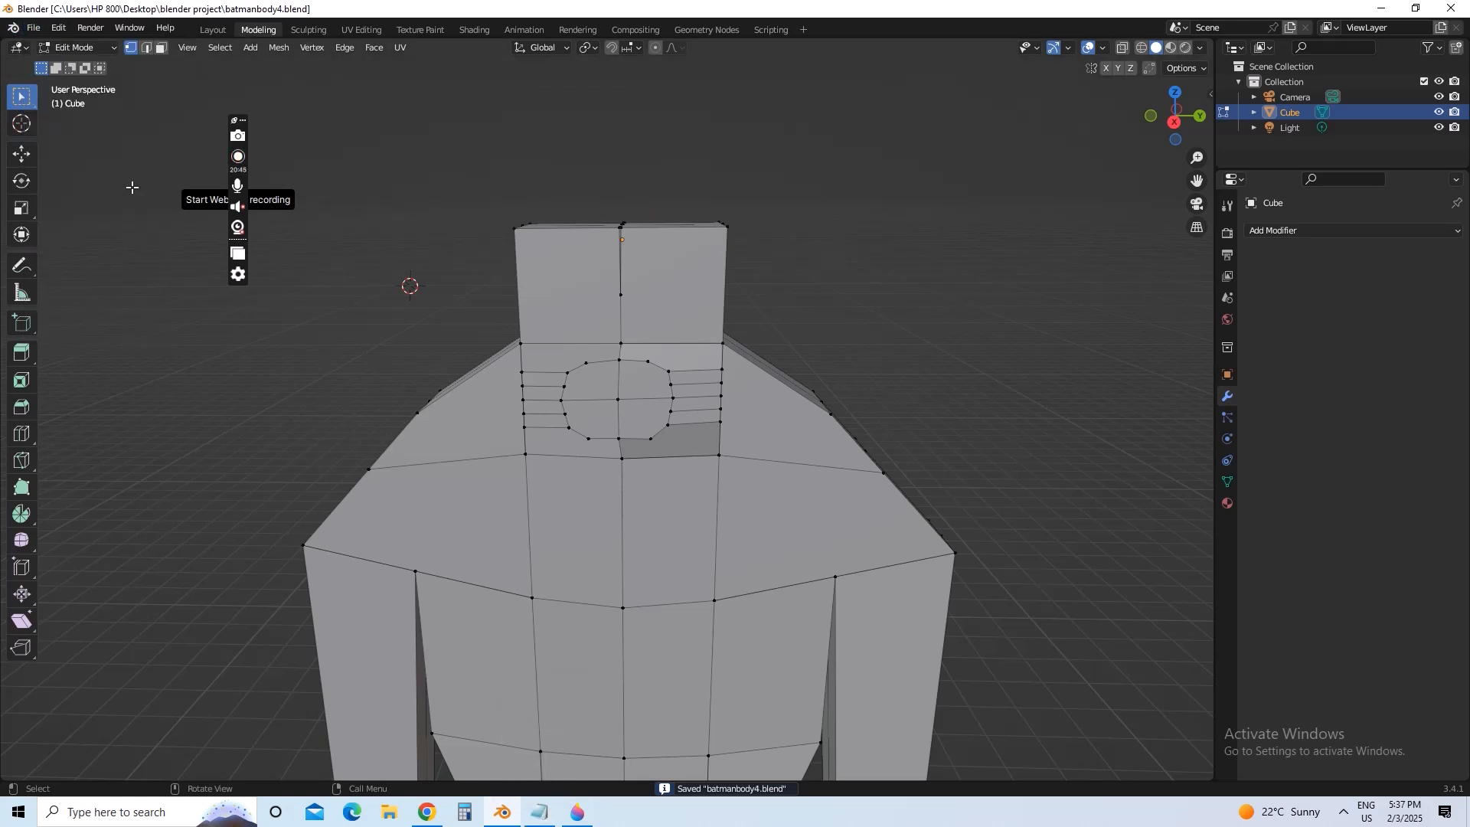
# - Switch to Notepad and replace the existing note with "ok the circle has been made"
pyautogui.click(540, 811)
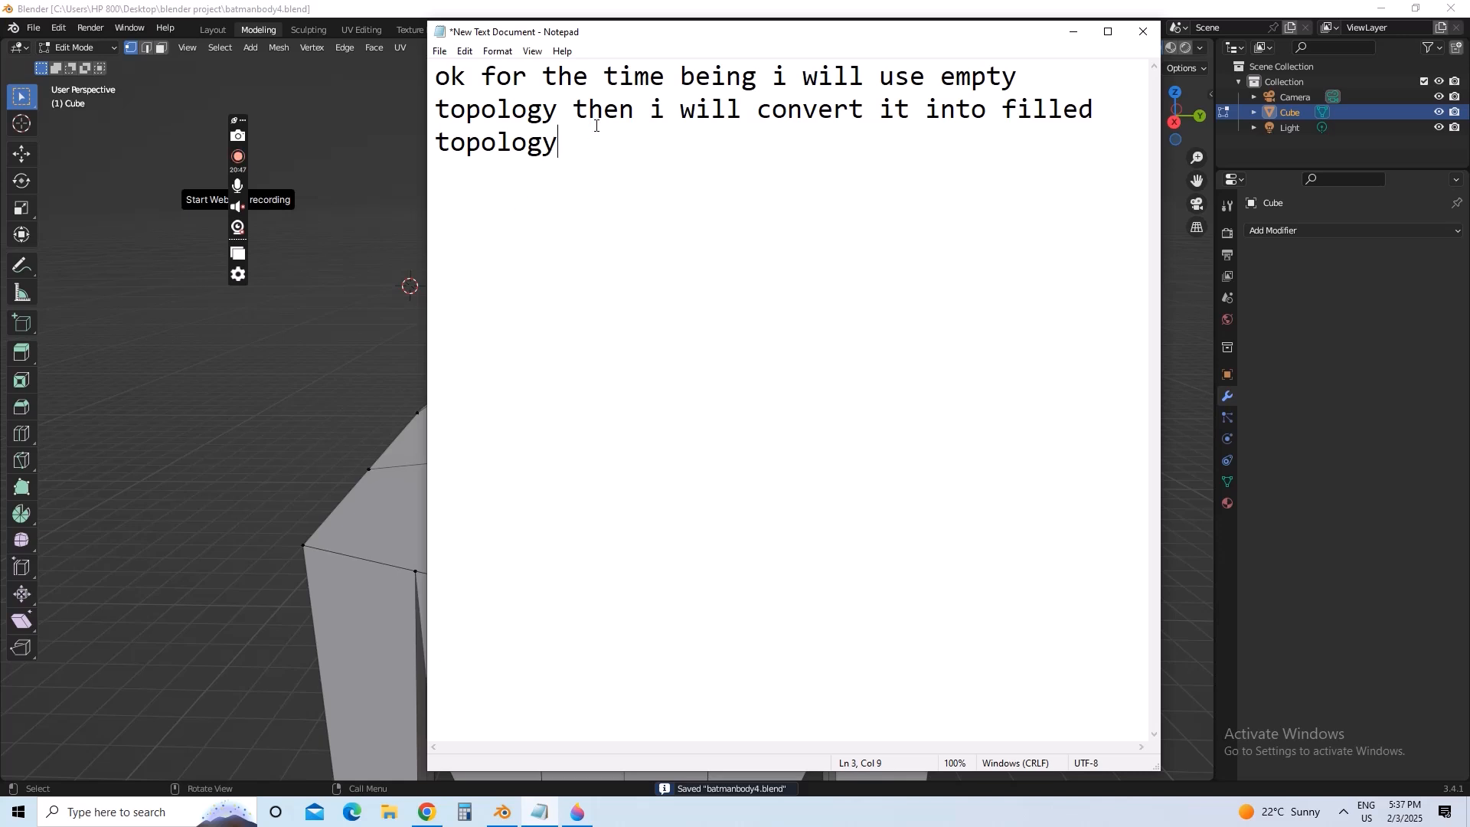
pyautogui.hotkey('ctrl', 'a')
pyautogui.press('BackSpace')
pyautogui.write('ok t')
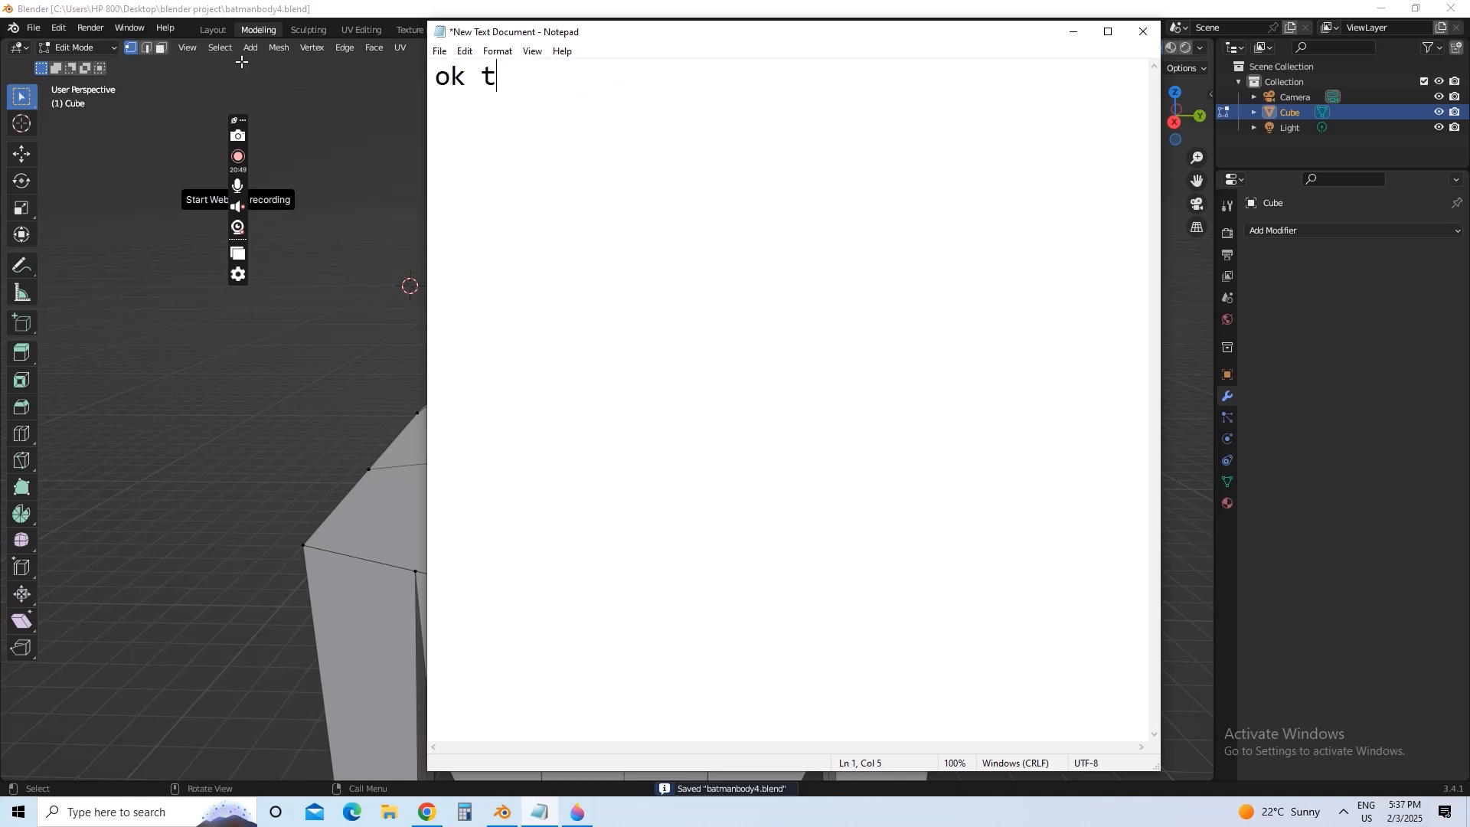
pyautogui.write('he circle ha')
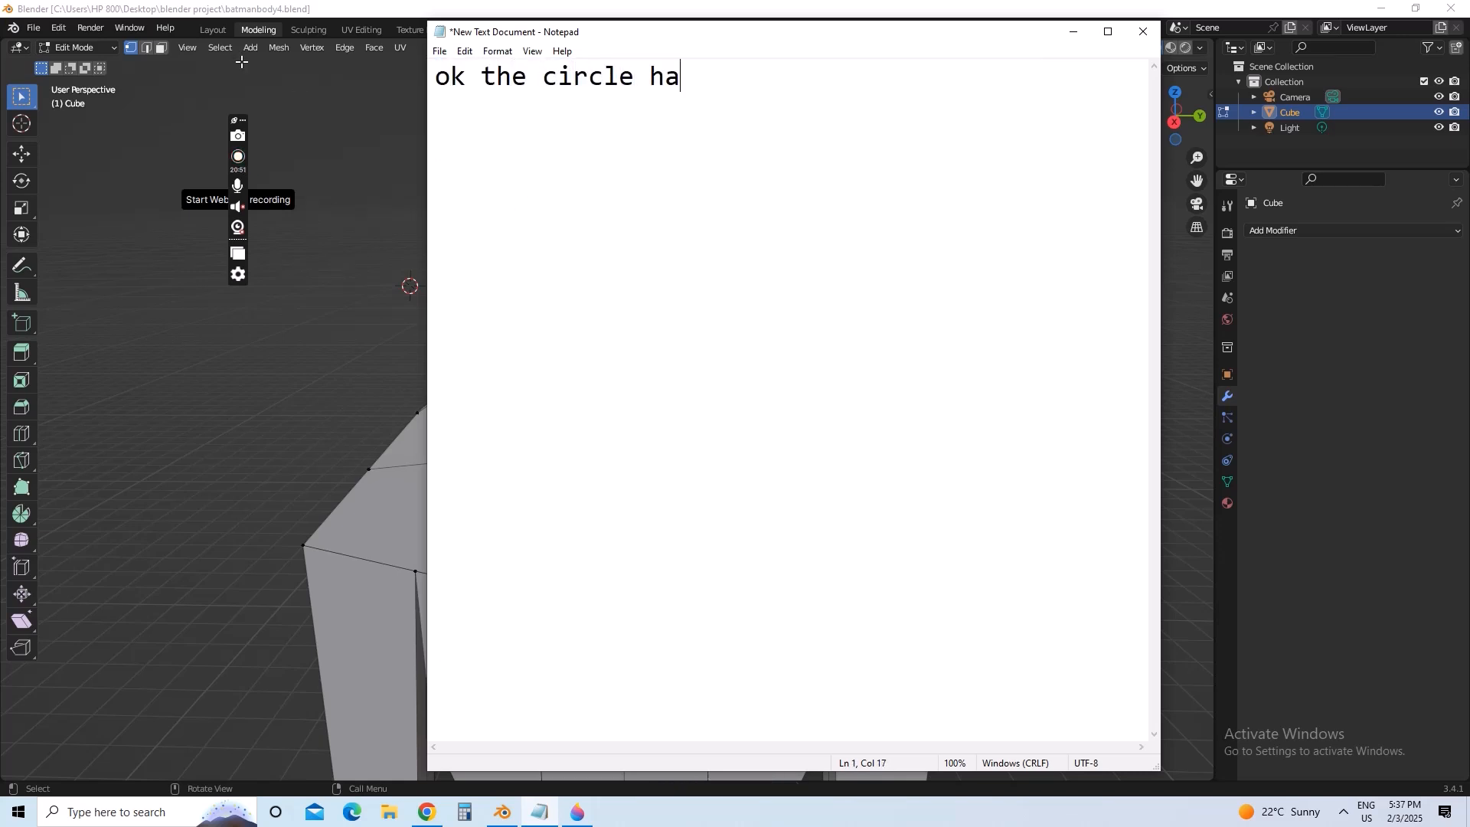
pyautogui.write('s been made')
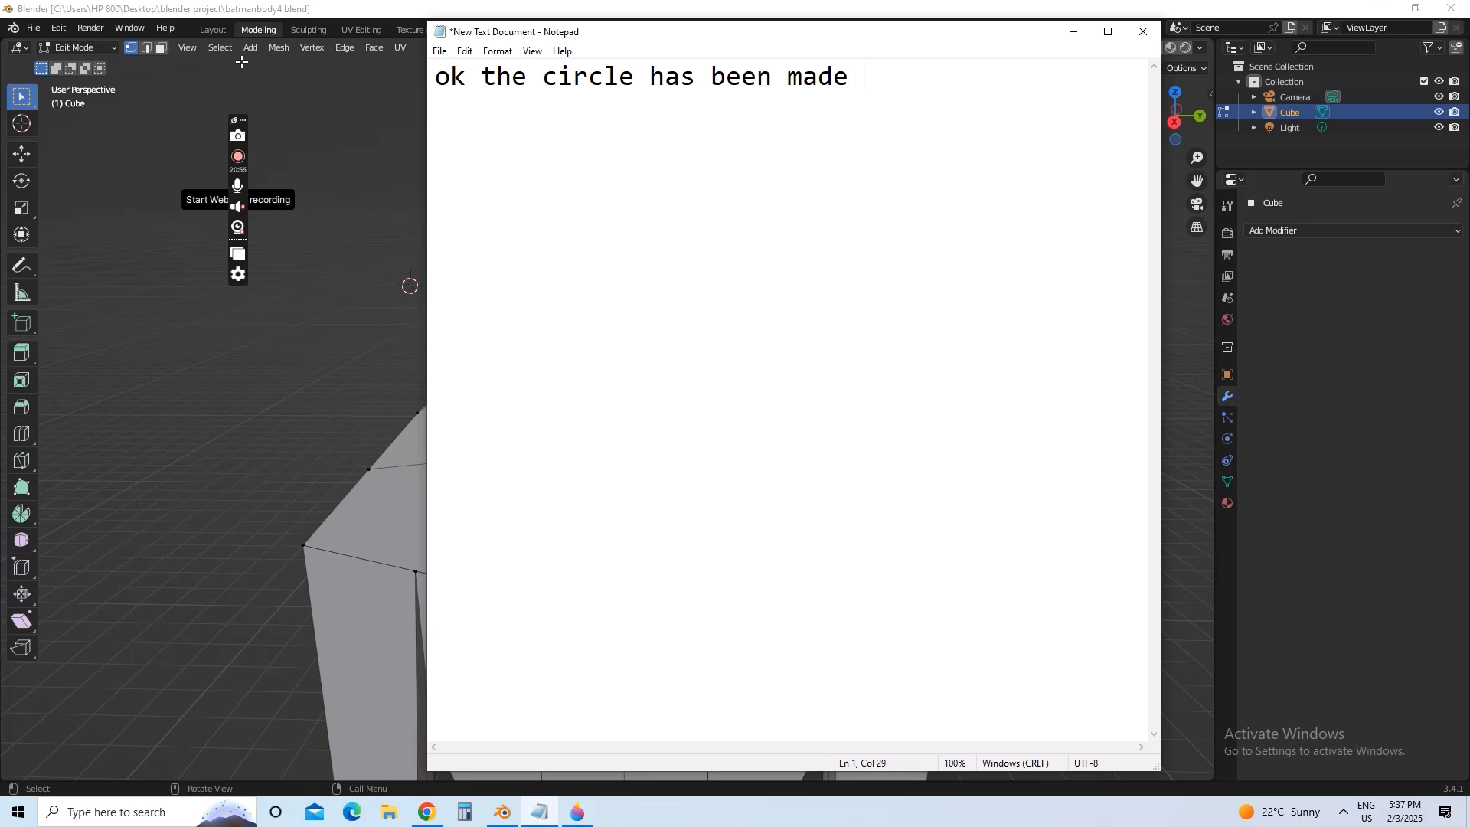
# - Continue the note with "instead of borders like empty topology", breaking the line after "of"
pyautogui.write(' it')
pyautogui.press('BackSpace')
pyautogui.write('ns')
pyautogui.press('BackSpace')
pyautogui.press('BackSpace')
pyautogui.press('BackSpace')
pyautogui.write('its')
pyautogui.press('BackSpace')
pyautogui.press('BackSpace')
pyautogui.write('instead of ')
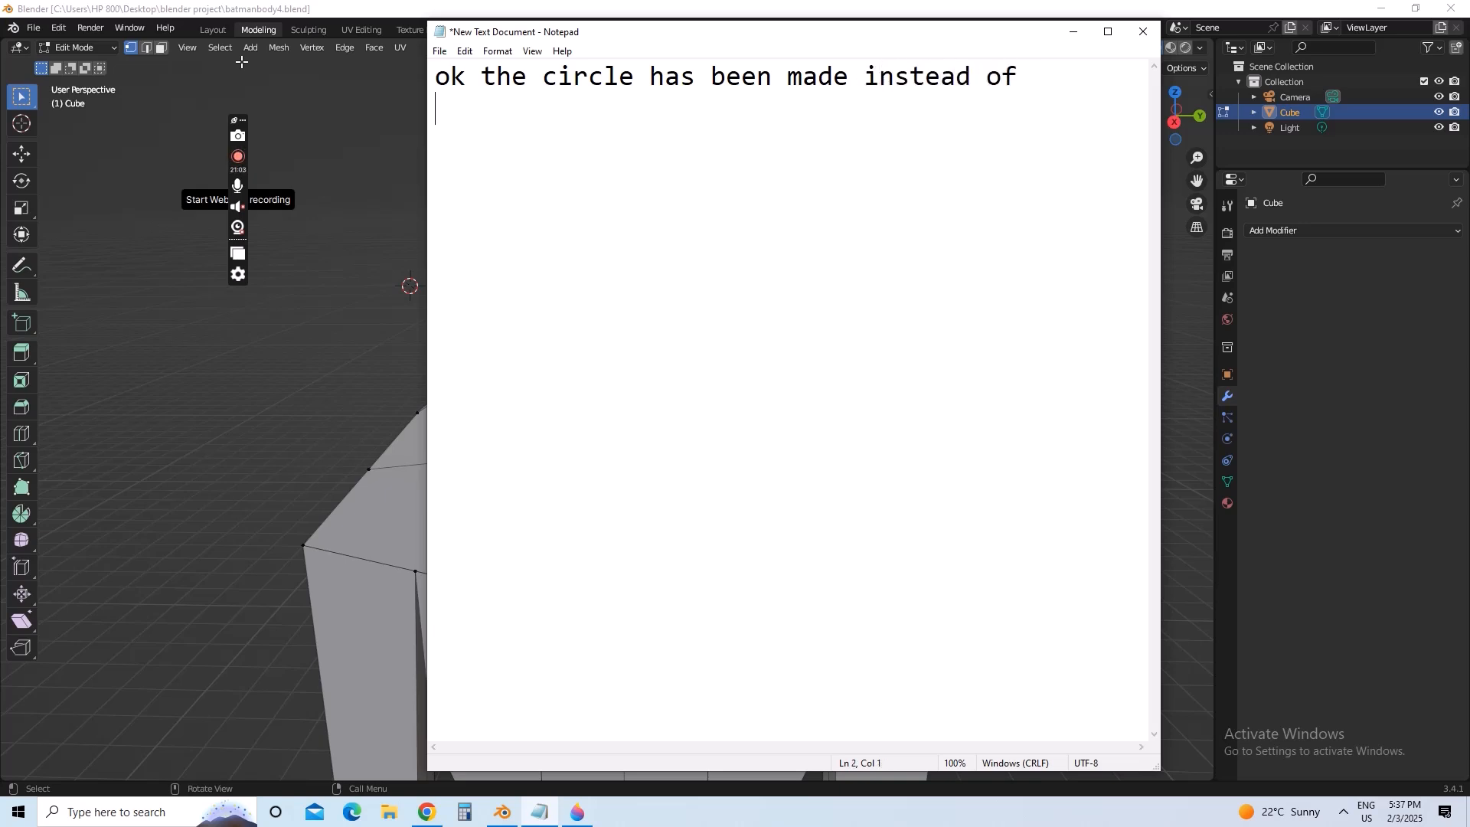
pyautogui.write('bv')
pyautogui.write('rders like em')
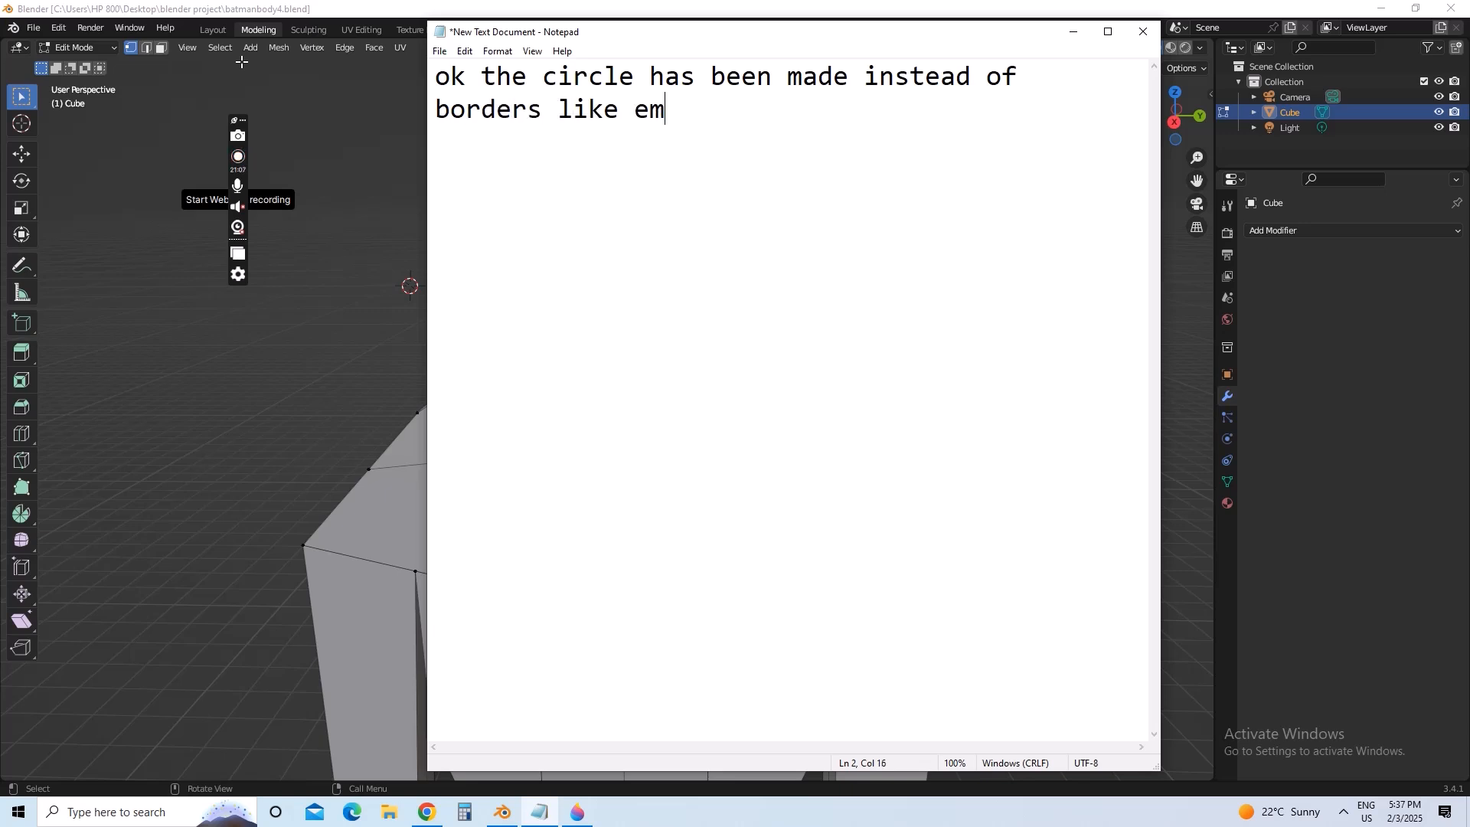
pyautogui.write('pty tpo')
pyautogui.press('BackSpace')
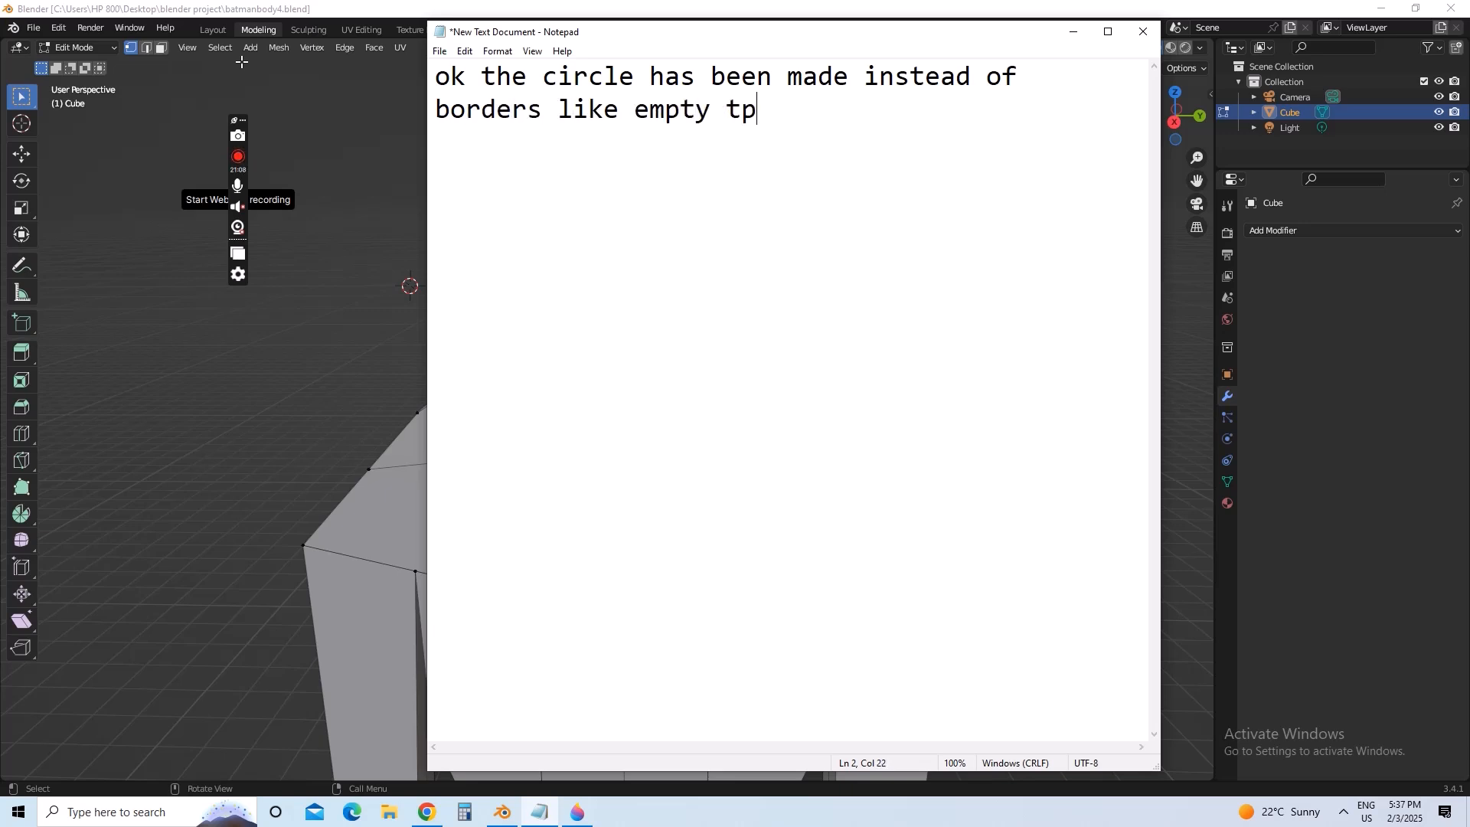
pyautogui.press('BackSpace')
pyautogui.write('opology')
pyautogui.press('Return')
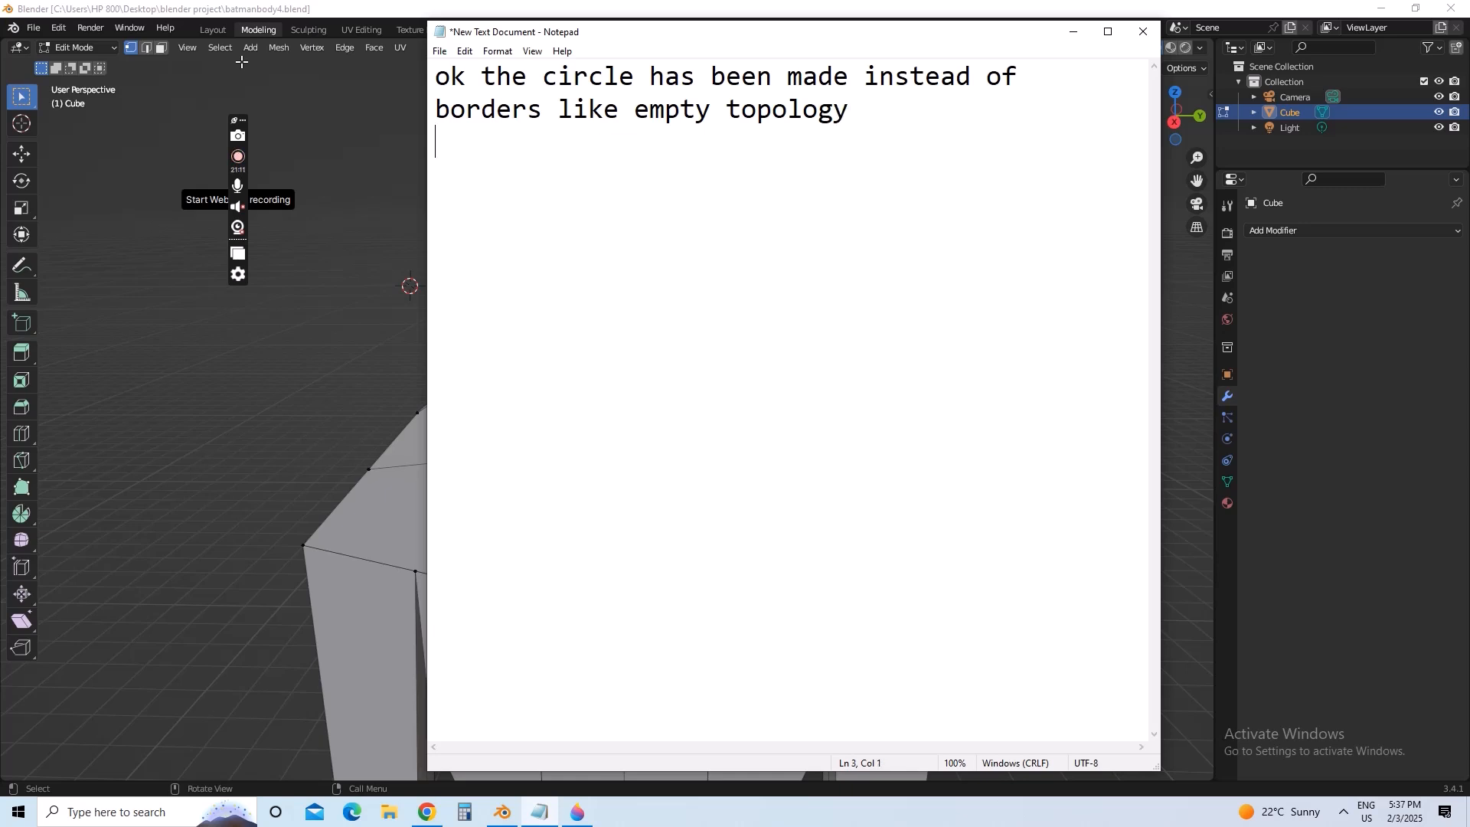
# - Add the line "its filled with lines faces and points" to the note
pyautogui.write('its filled ')
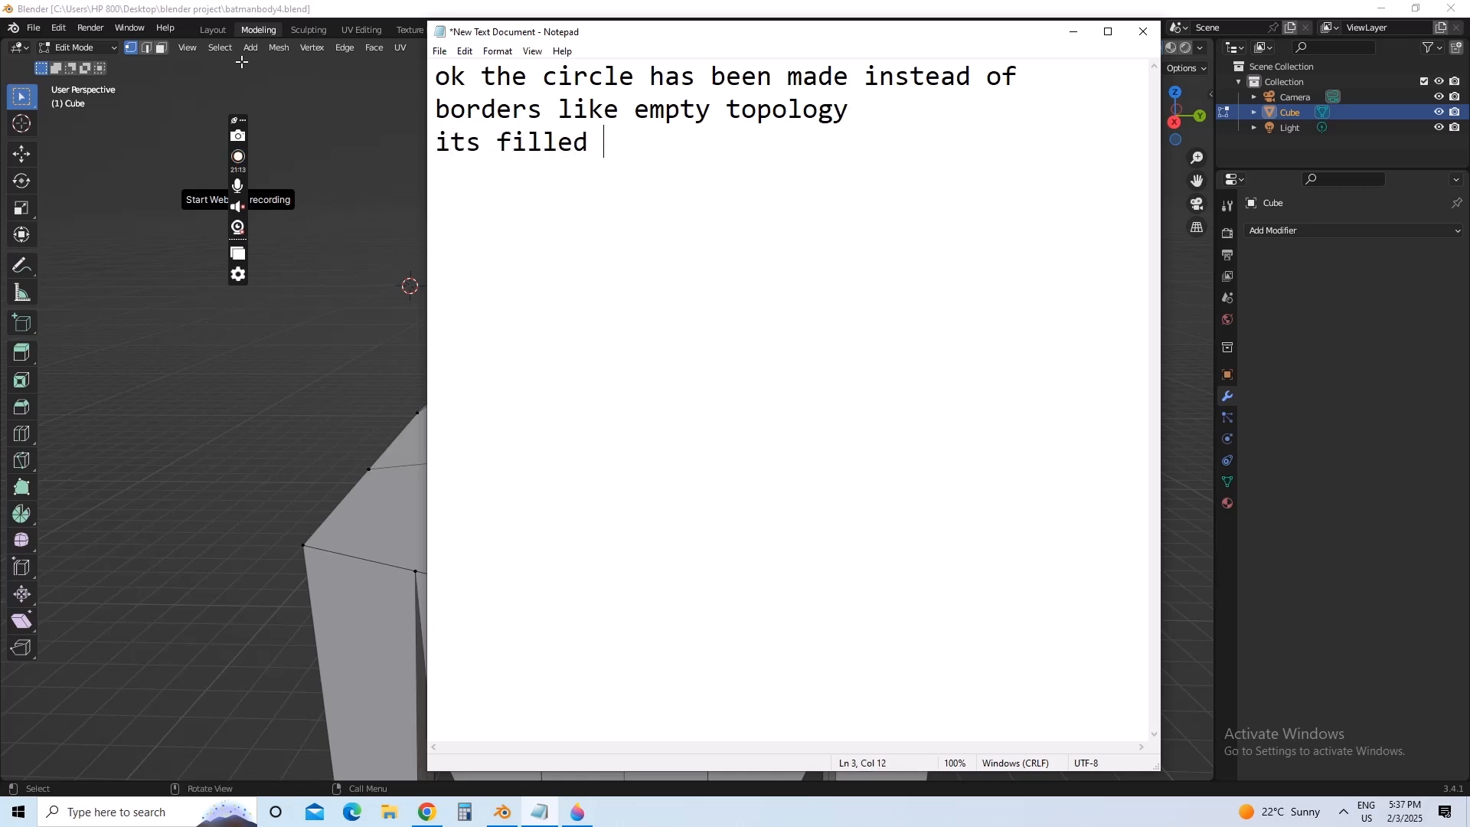
pyautogui.write('with lines faces')
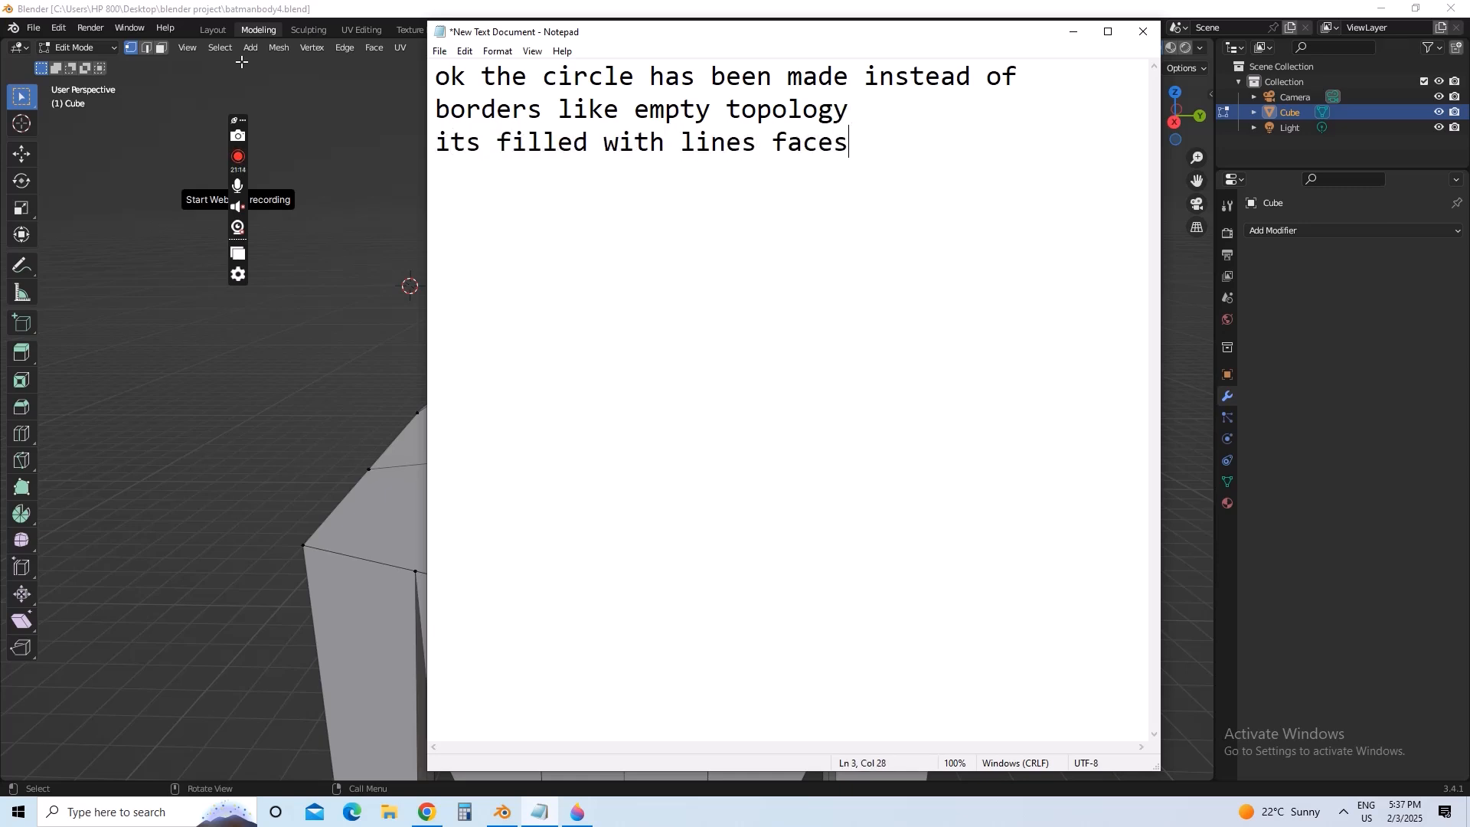
pyautogui.write(' and points')
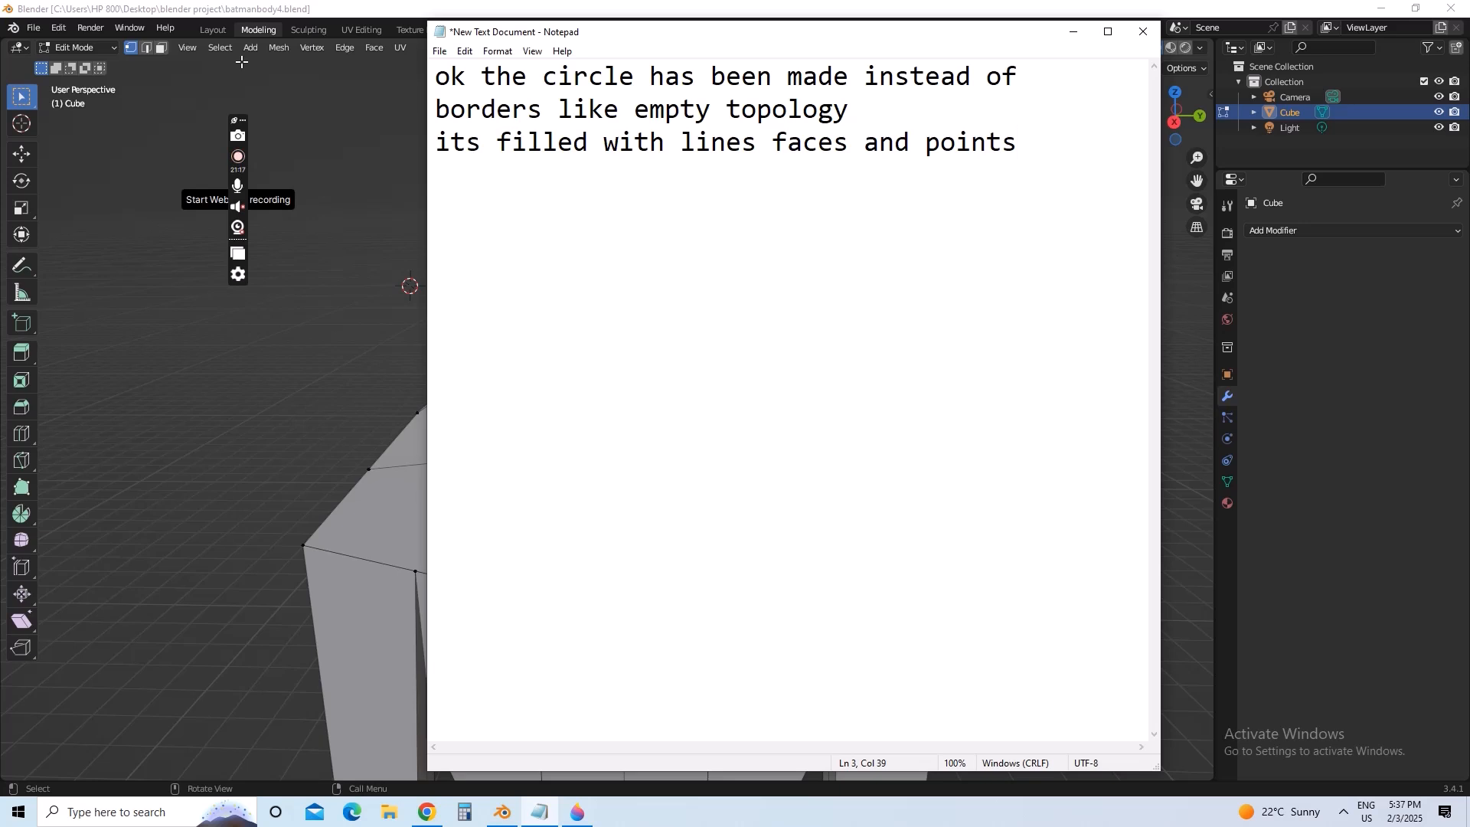
# - Replace the whole note with "now in next videos i will not do after correction"
pyautogui.hotkey('ctrl', 'a')
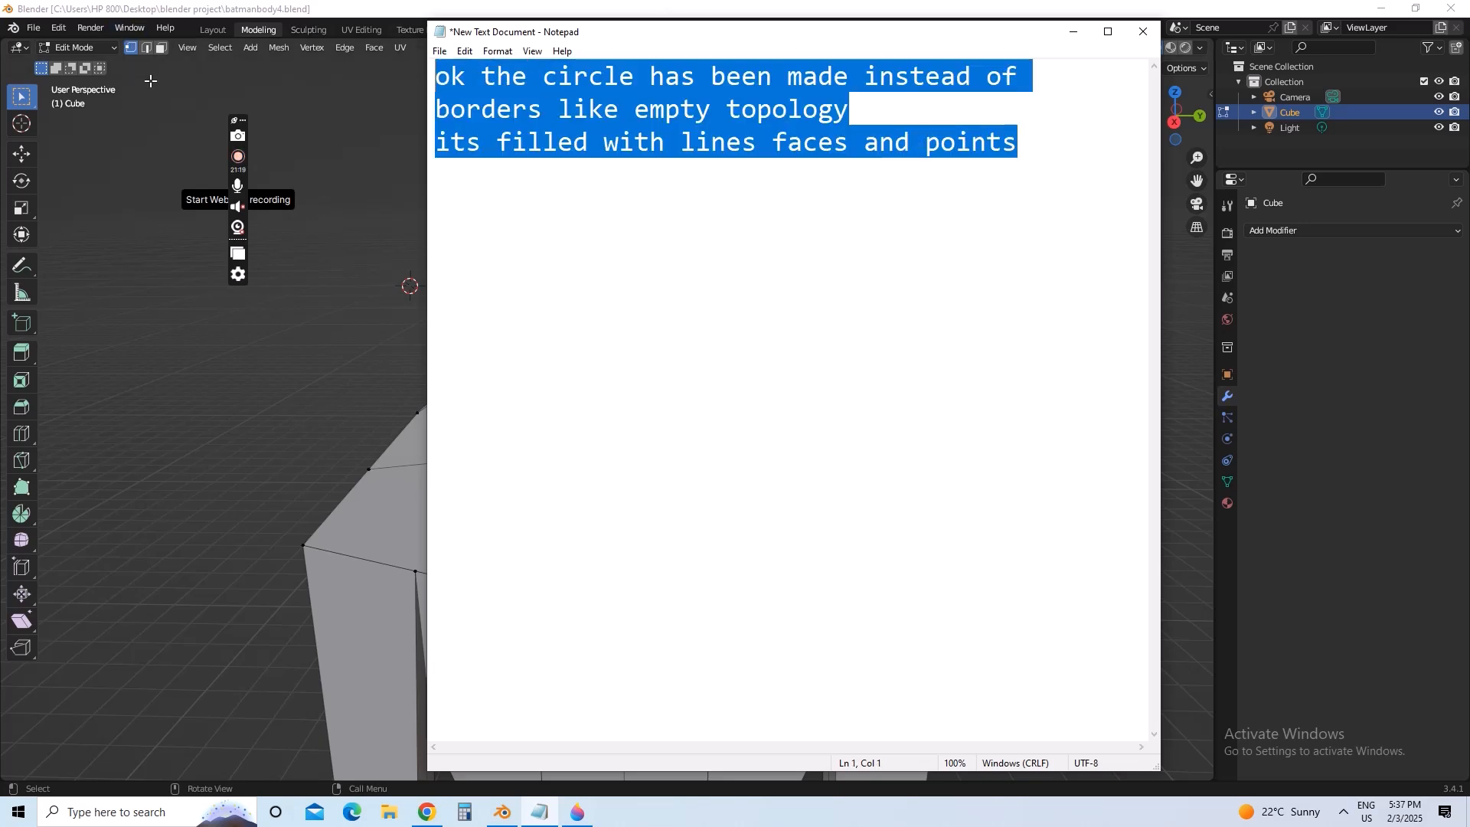
pyautogui.press('BackSpace')
pyautogui.write('now in')
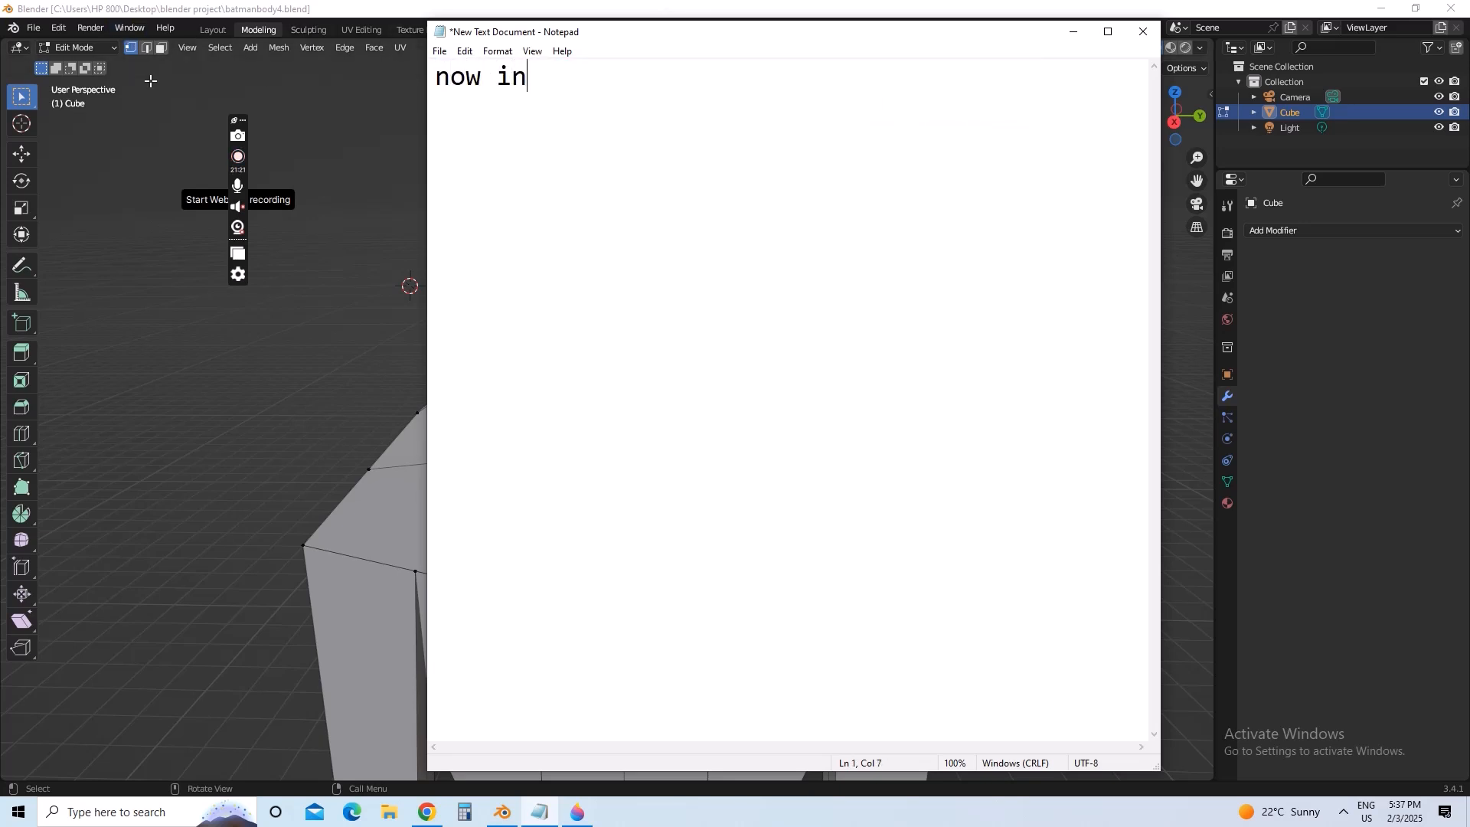
pyautogui.write(' next videos ')
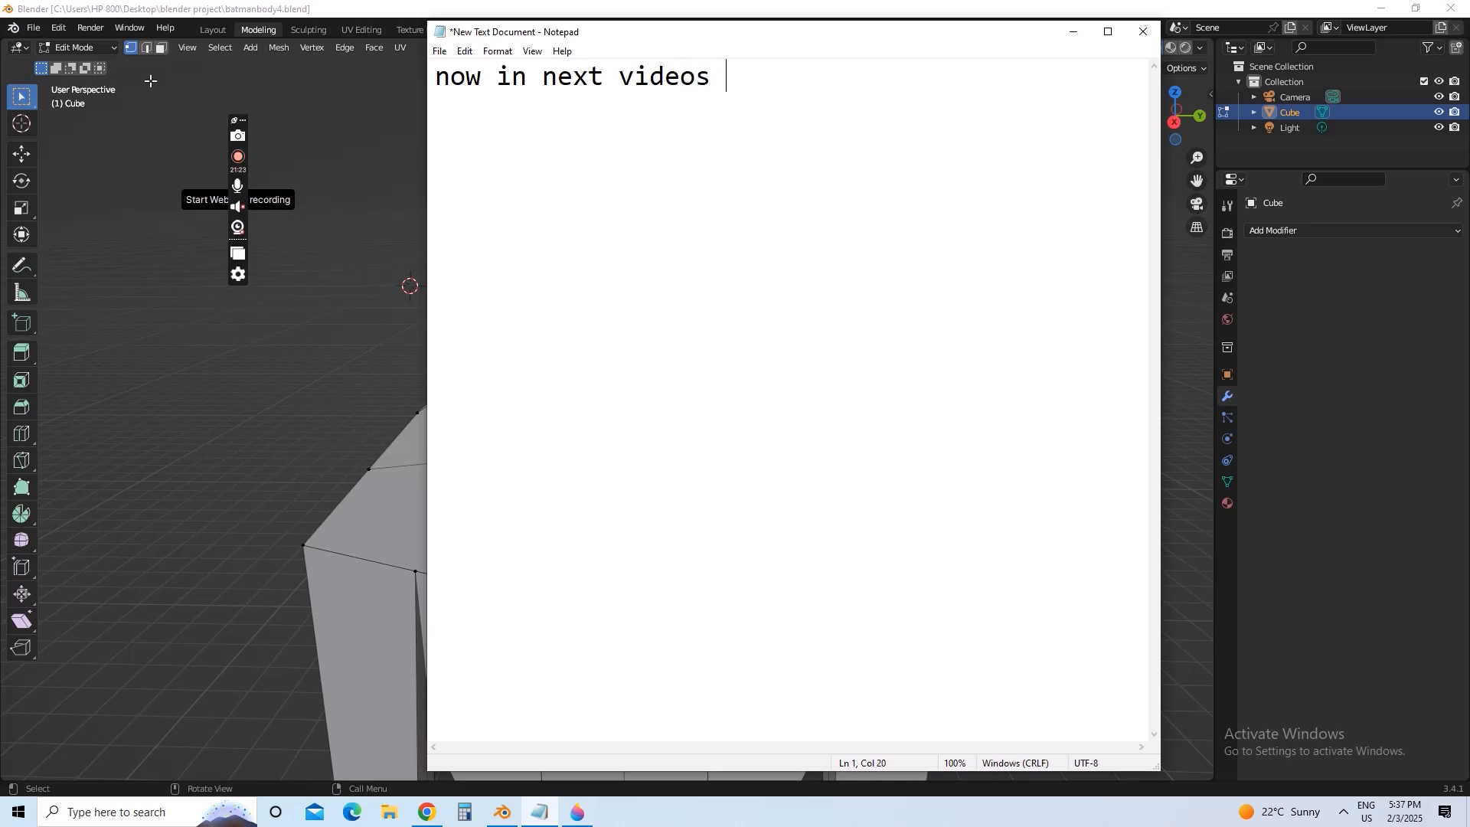
pyautogui.write('i will not do ')
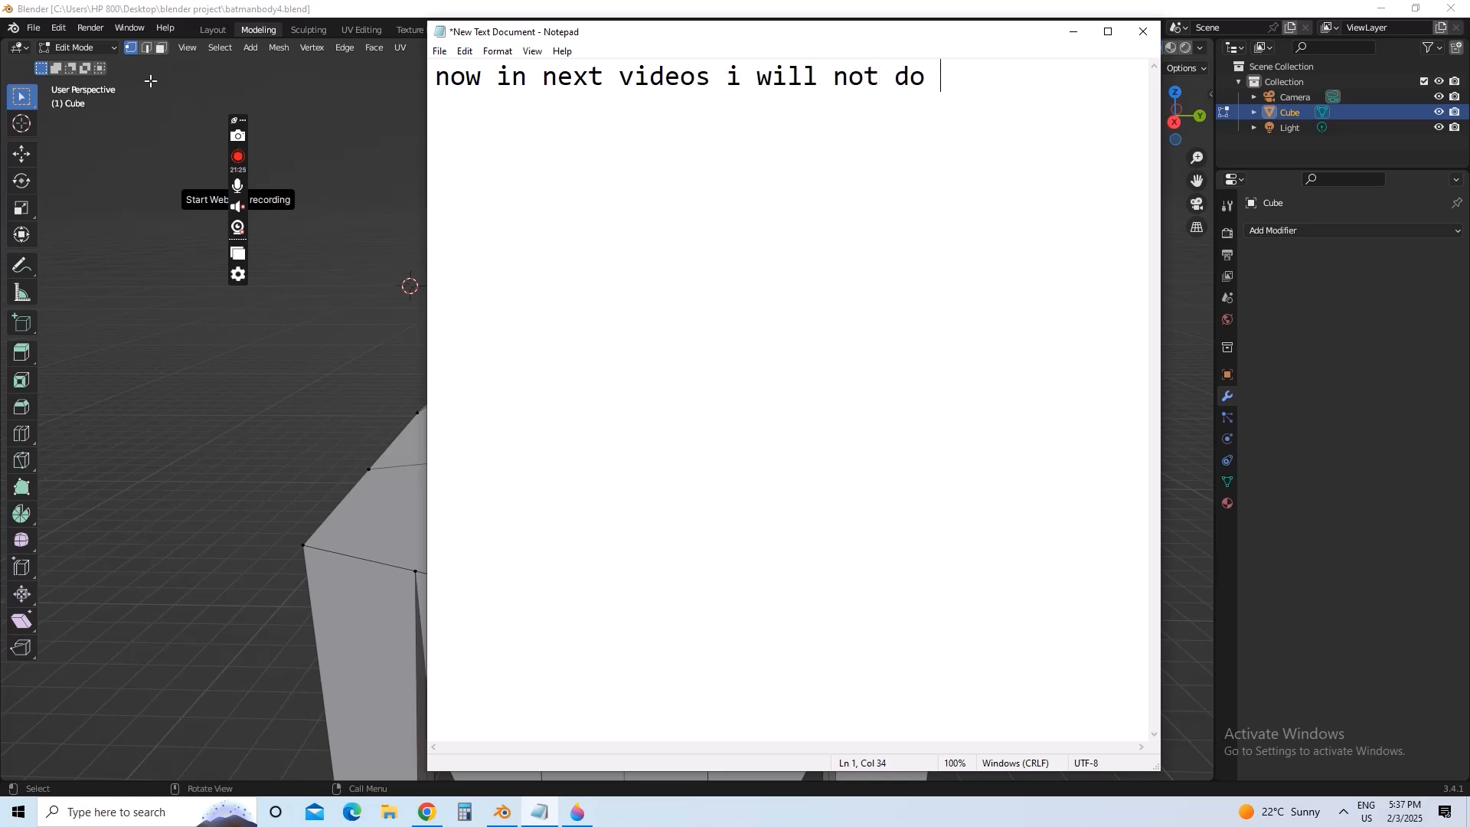
pyautogui.write('after cor')
pyautogui.press('BackSpace')
pyautogui.press('BackSpace')
pyautogui.press('BackSpace')
pyautogui.write('coorrection')
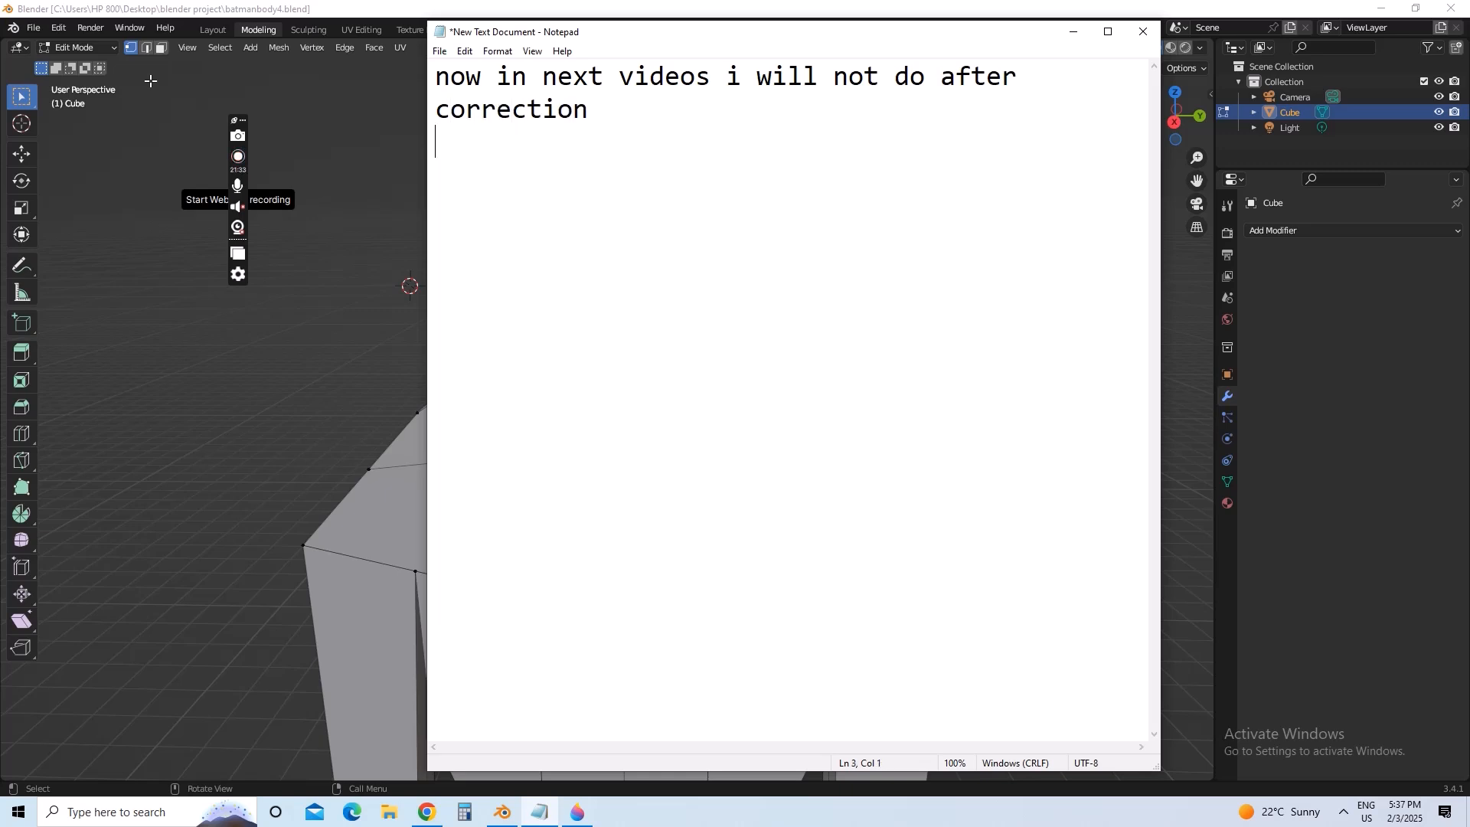
# - Add "i will make this batman body even if its not perfect" on a new line of the note
pyautogui.press('BackSpace')
pyautogui.write('we')
pyautogui.press('BackSpace')
pyautogui.press('BackSpace')
pyautogui.press('BackSpace')
pyautogui.write('i will make this batm')
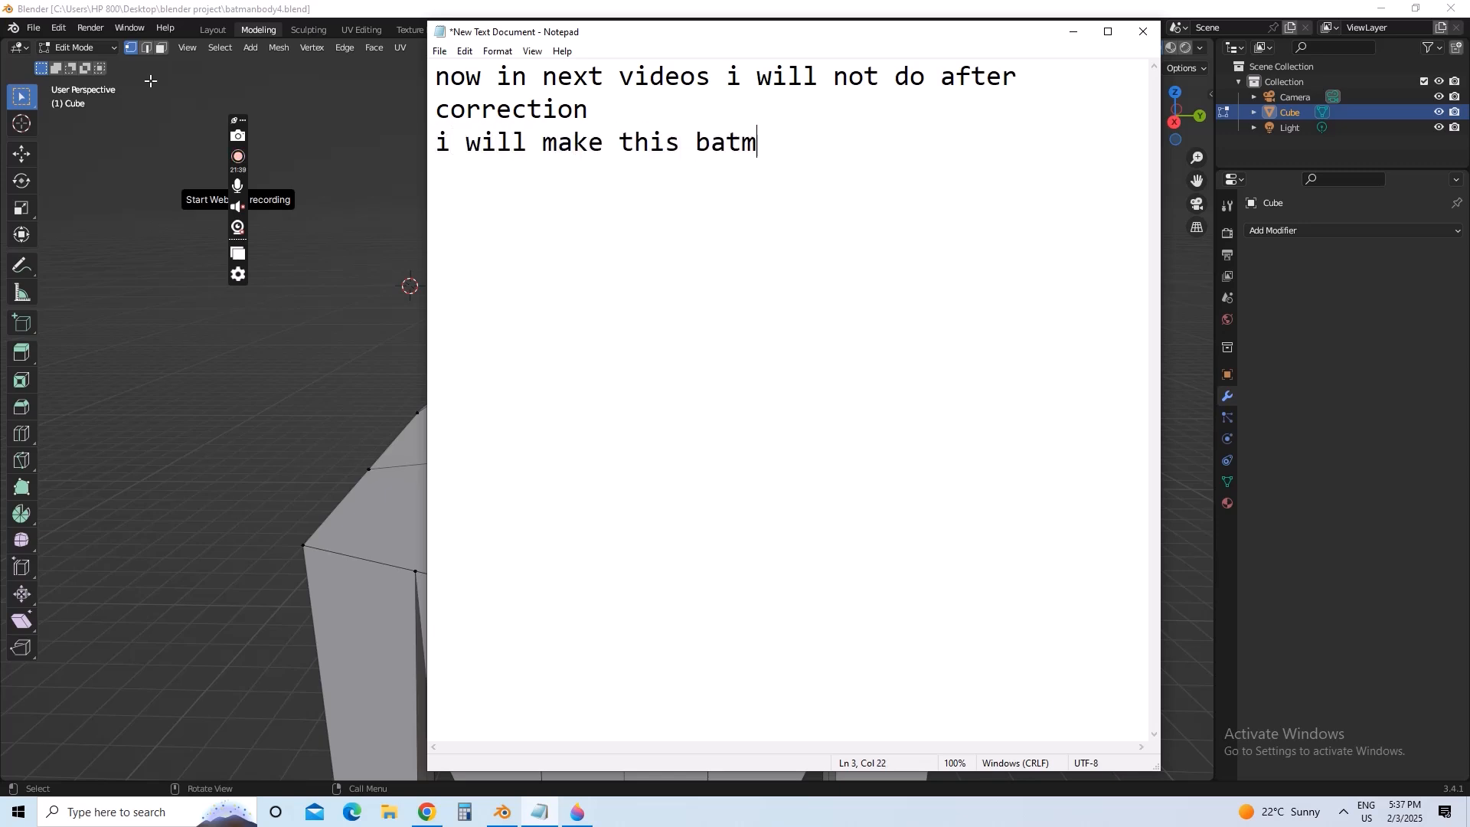
pyautogui.write('an body')
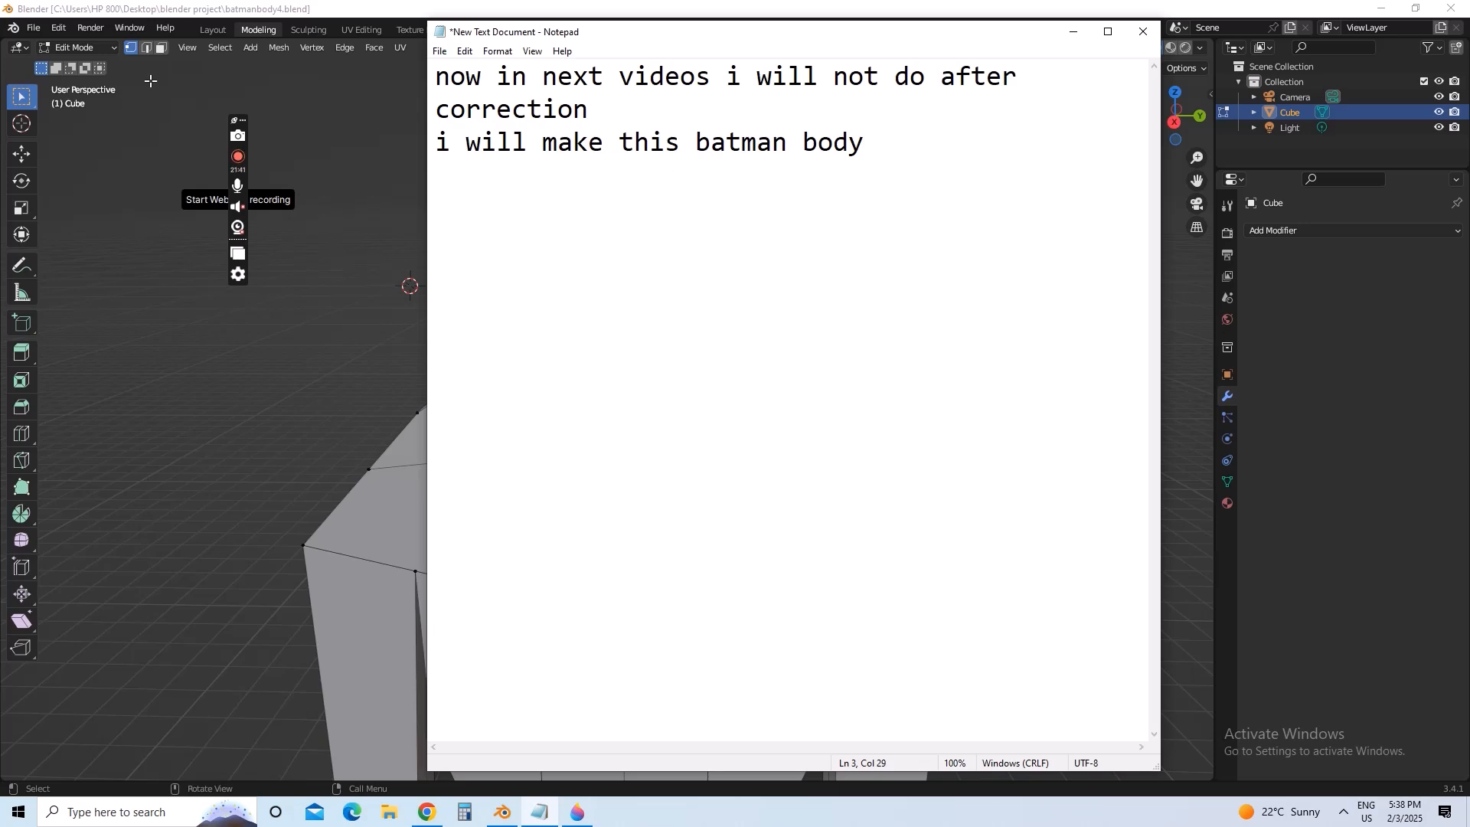
pyautogui.write(' even if its not p')
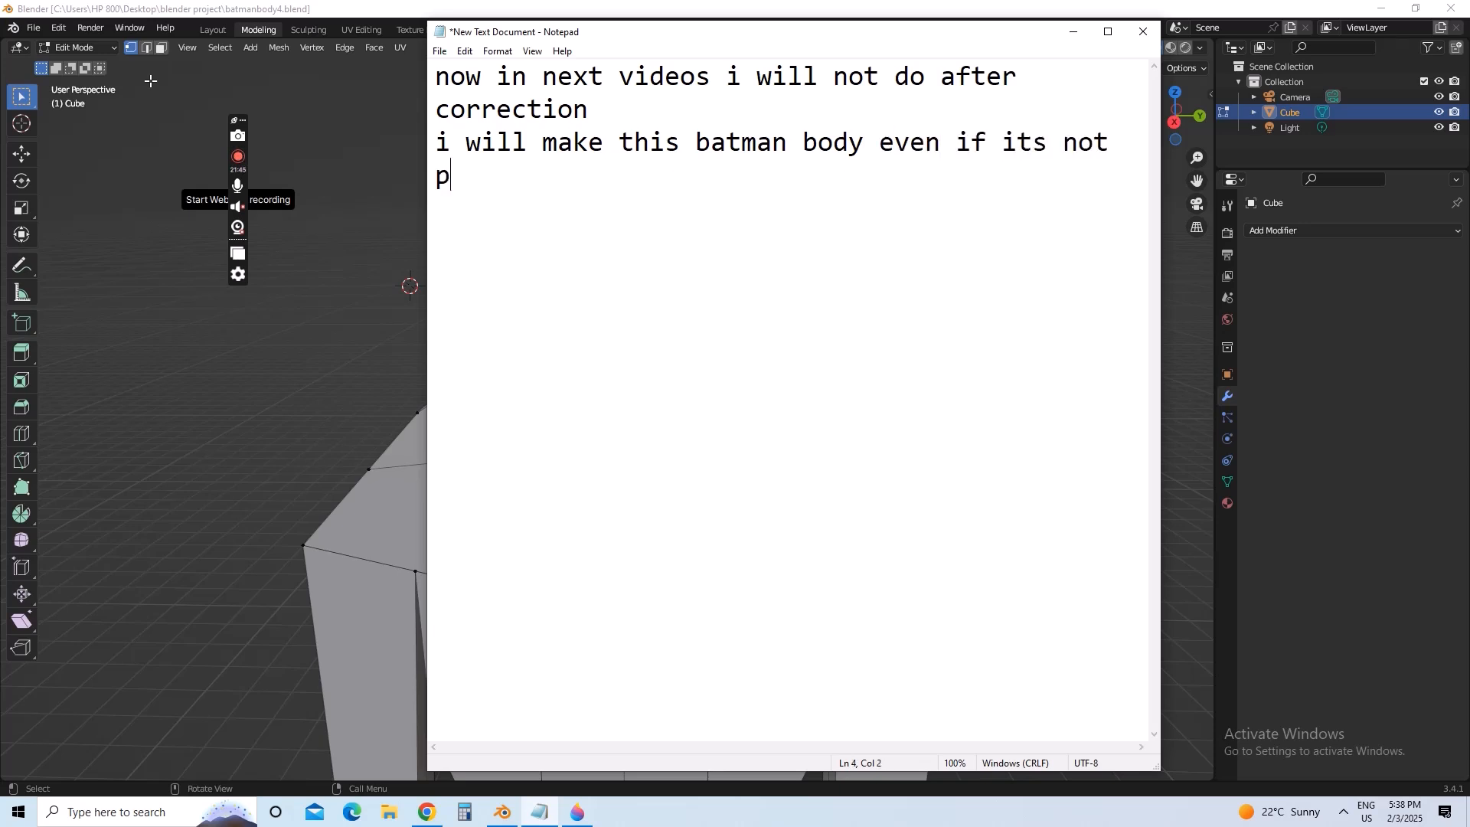
pyautogui.write('erfe')
pyautogui.press('BackSpace')
pyautogui.write('fecrt')
pyautogui.press('BackSpace')
pyautogui.press('BackSpace')
# - Add the lines "because the more we practice the better" and "so i will not explain anything in next video" to the note
pyautogui.write('ecause the mor')
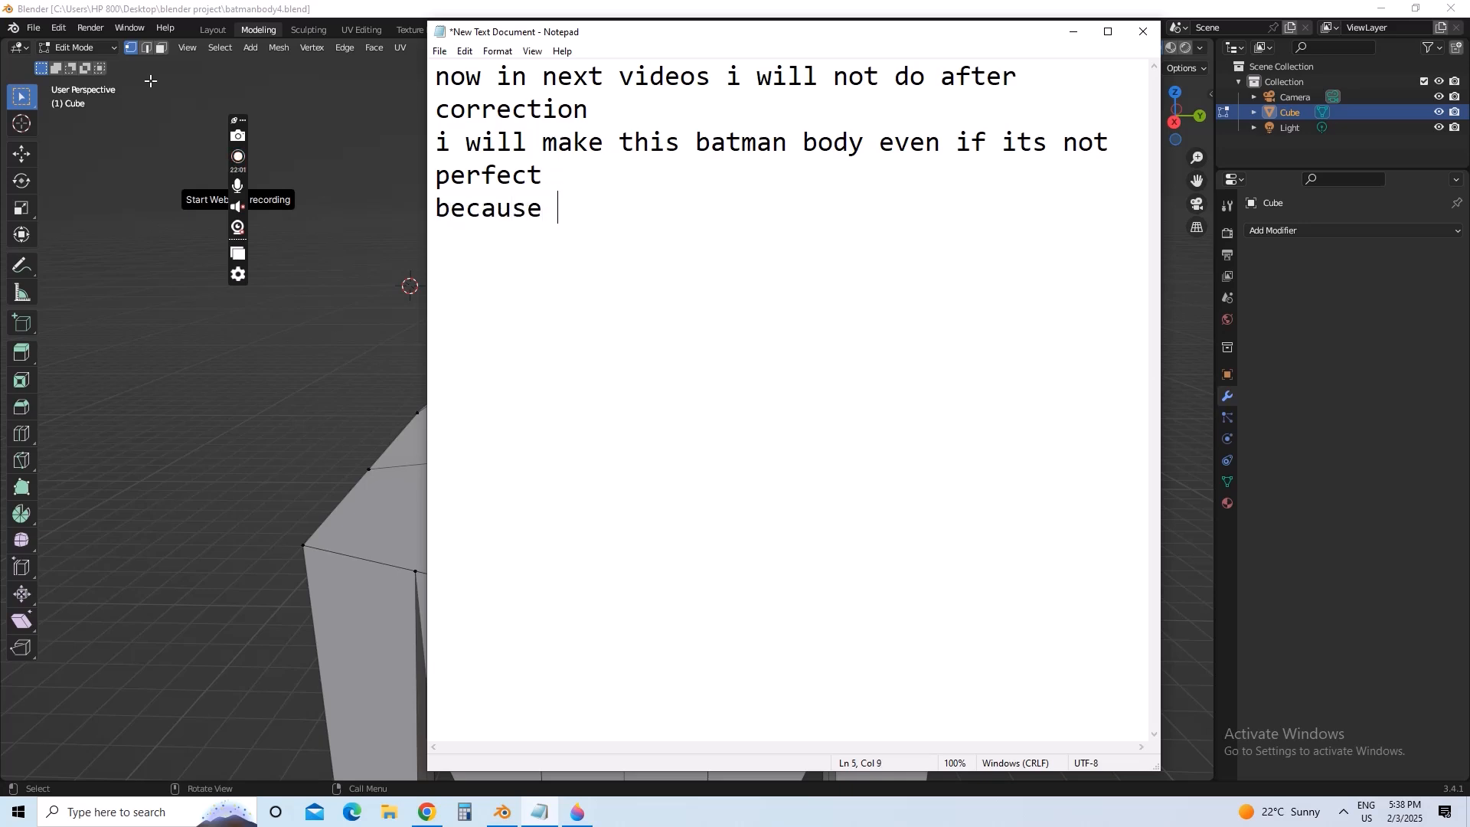
pyautogui.press('BackSpace')
pyautogui.press('BackSpace')
pyautogui.press('BackSpace')
pyautogui.write('more we practicve')
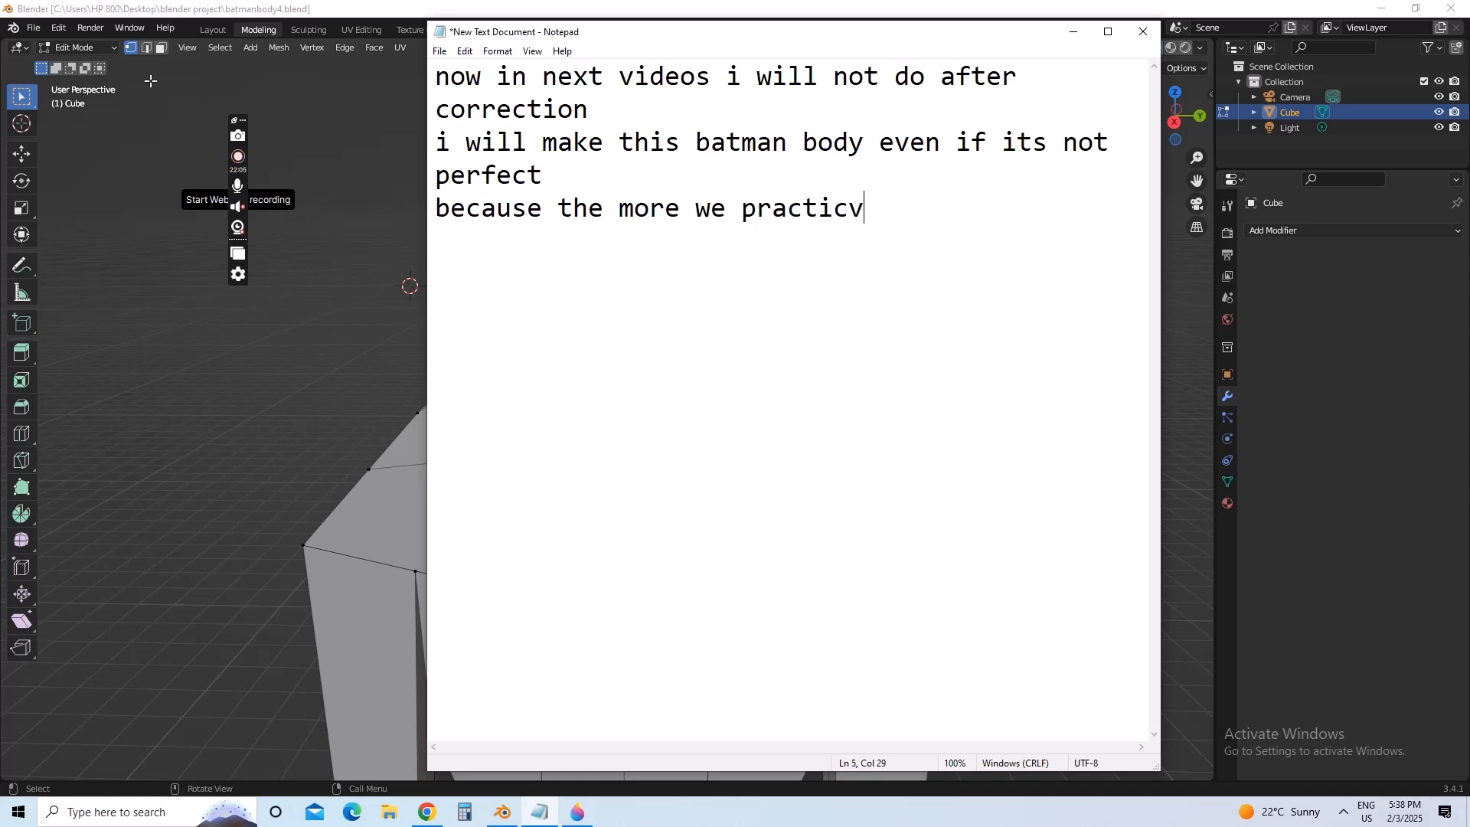
pyautogui.press('BackSpace')
pyautogui.press('BackSpace')
pyautogui.press('BackSpace')
pyautogui.press('BackSpace')
pyautogui.write('ce the beete')
pyautogui.press('BackSpace')
pyautogui.press('BackSpace')
pyautogui.press('BackSpace')
pyautogui.write('t')
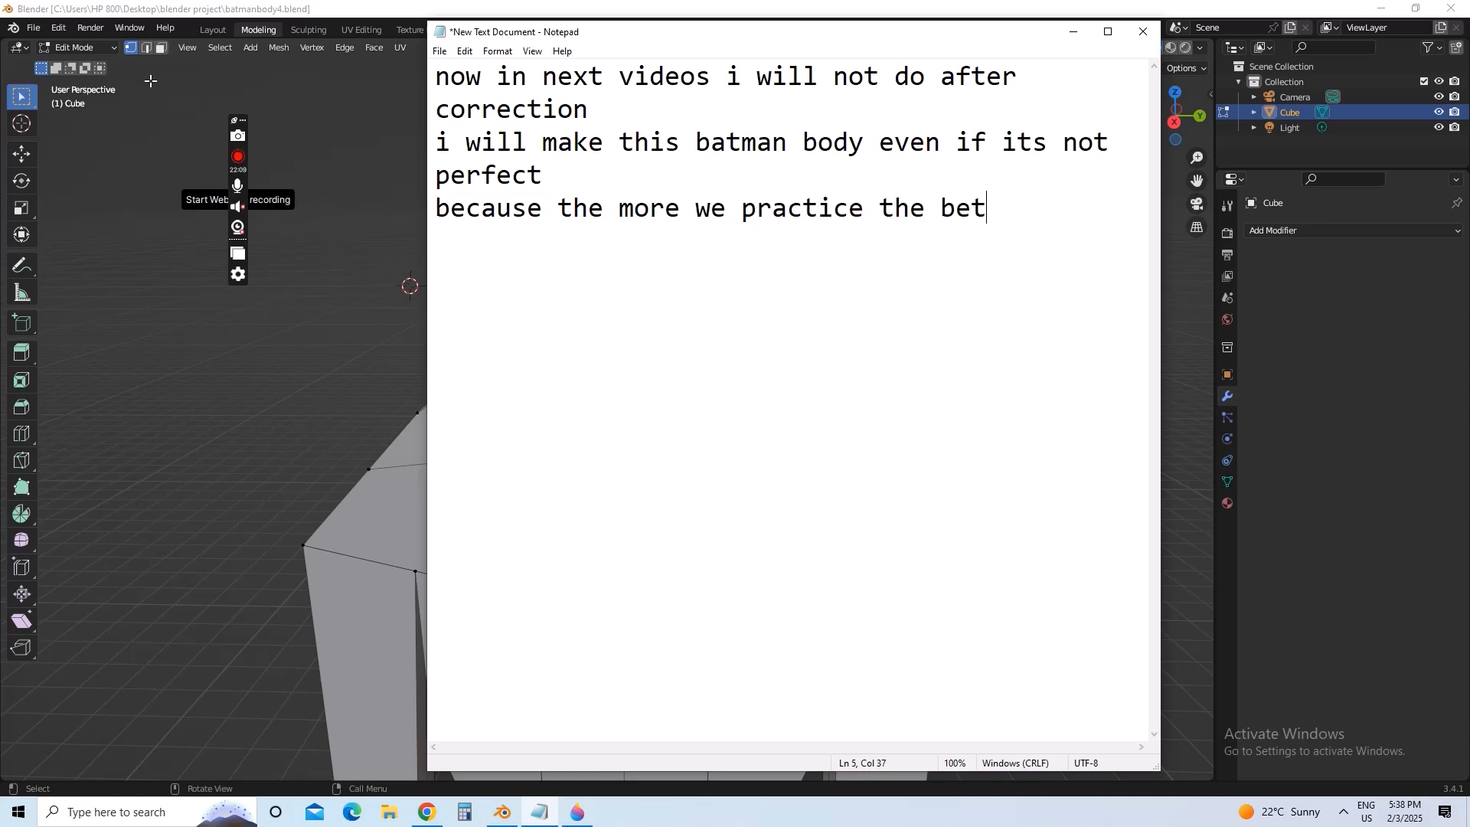
pyautogui.write('teso i will ')
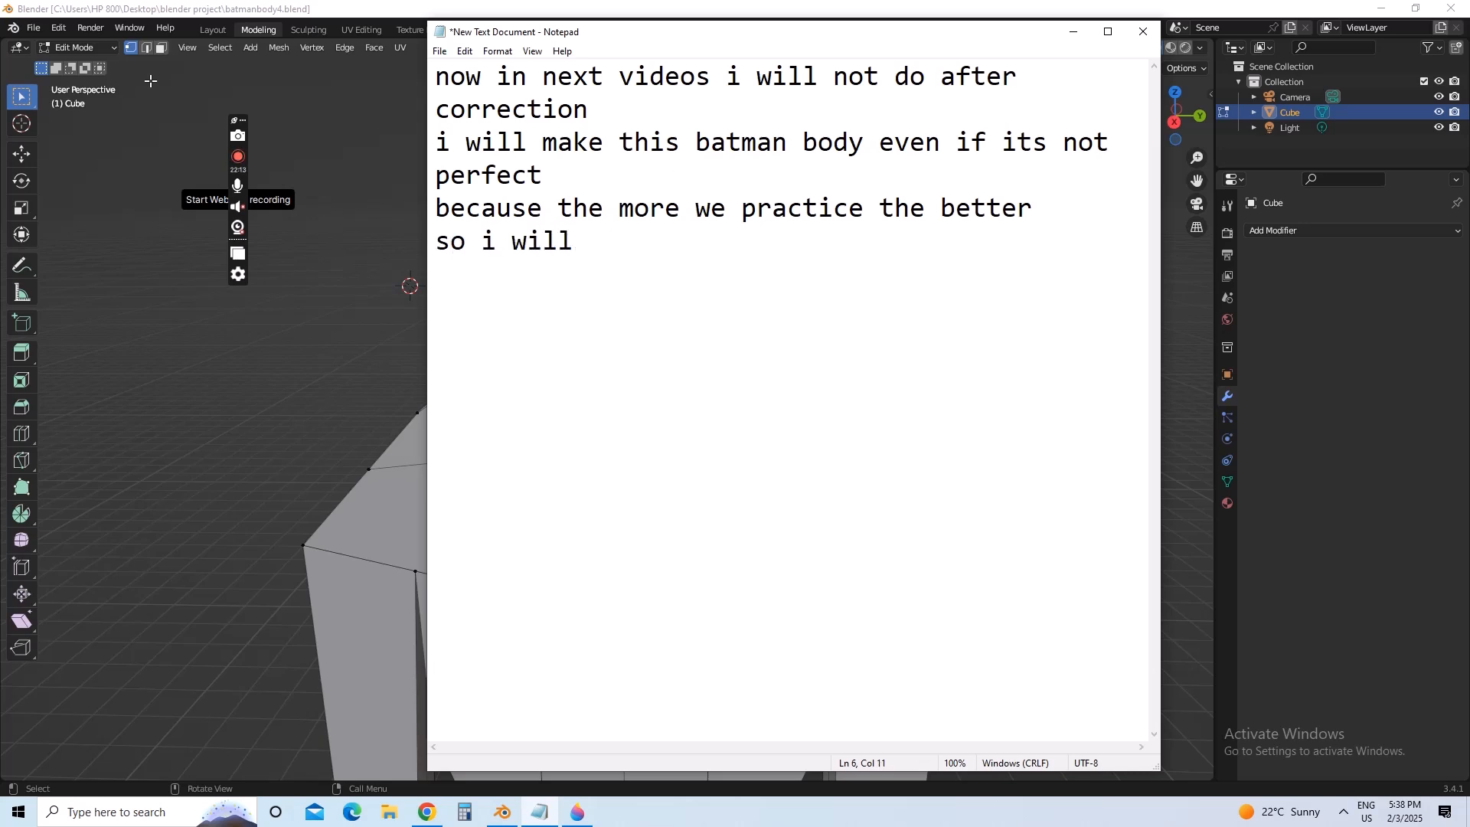
pyautogui.write('not explain an')
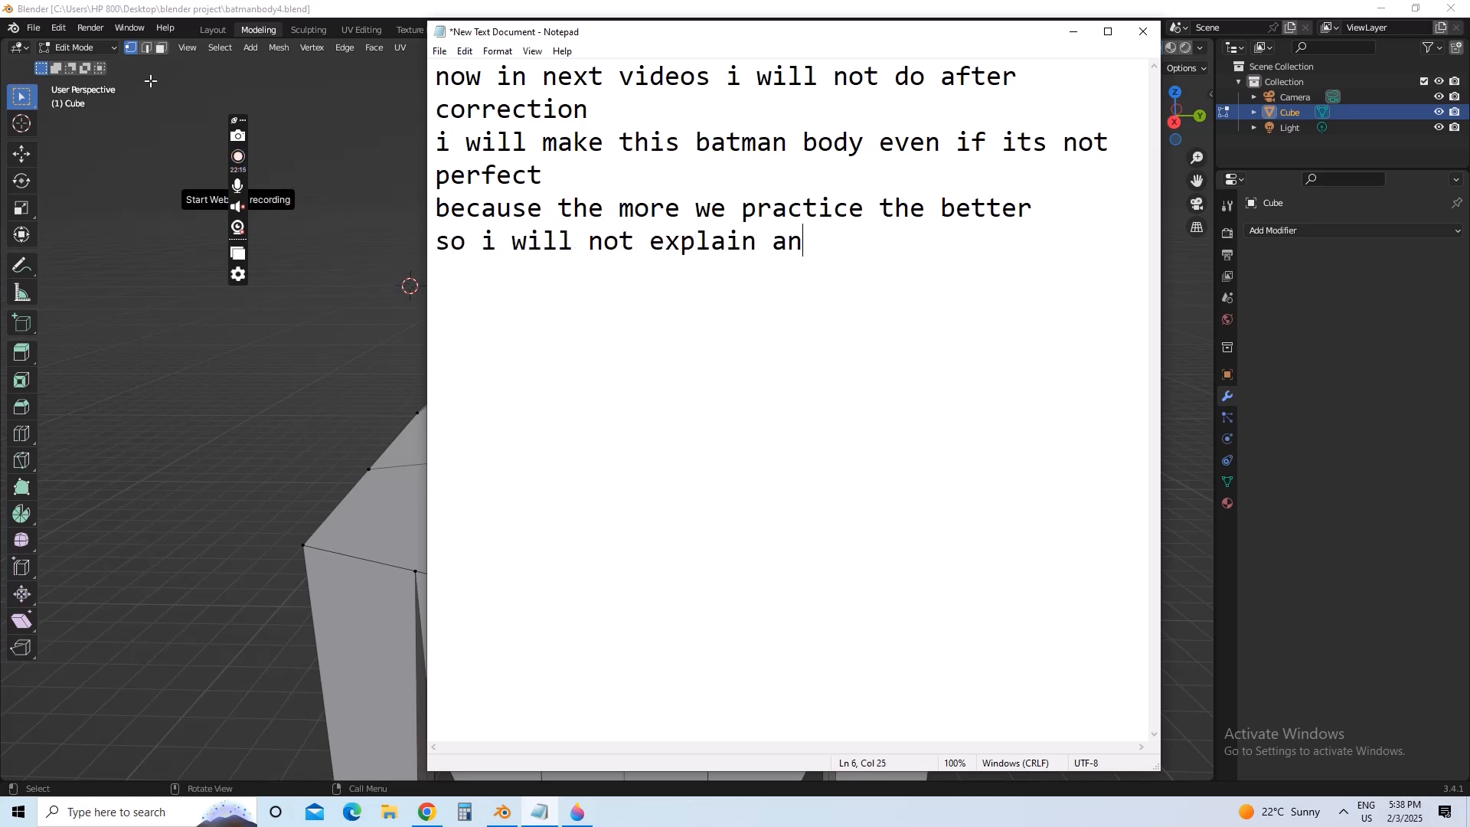
pyautogui.write('ything in next video')
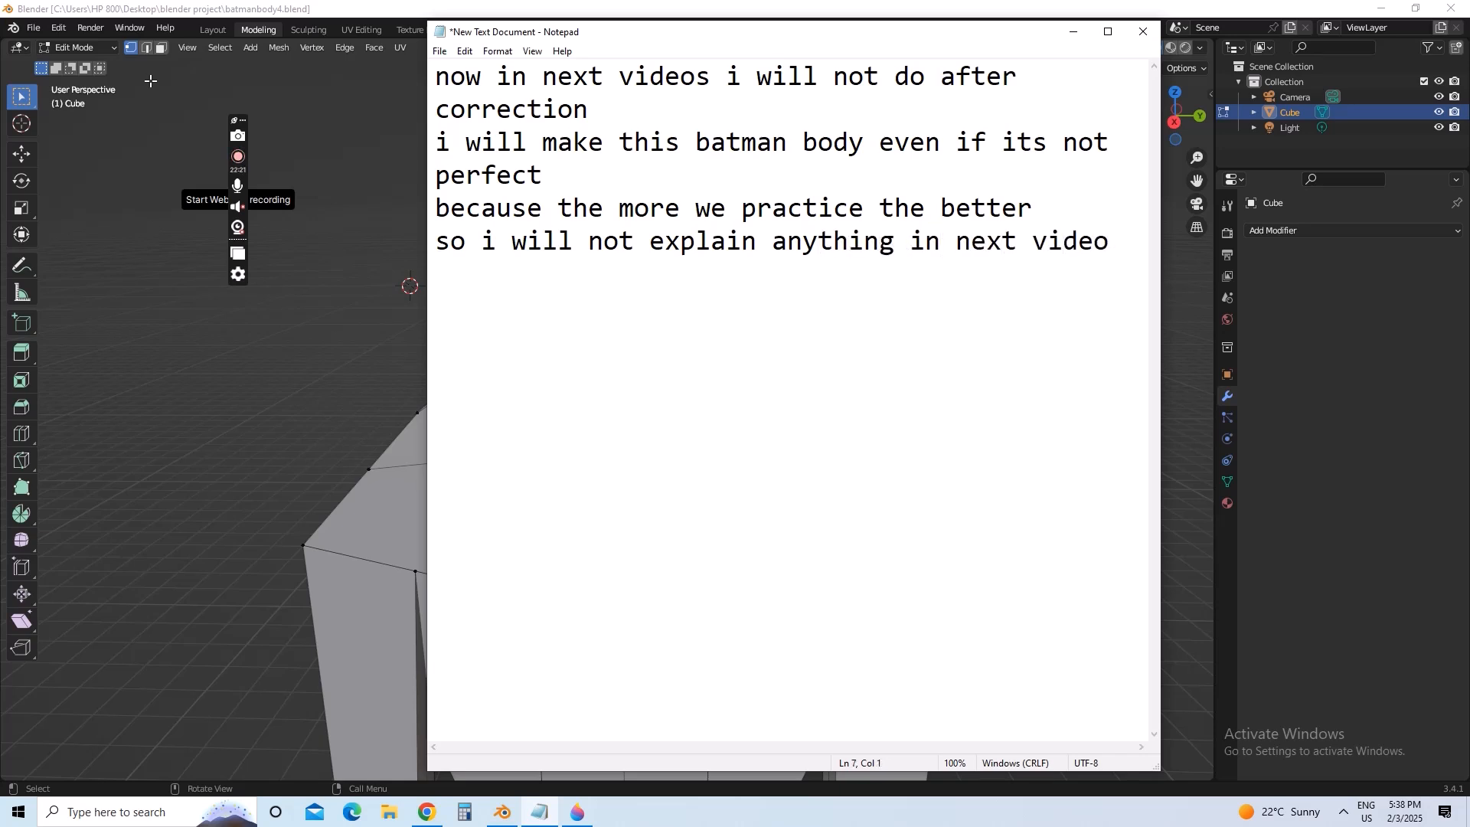
# - Add "i am gonna make the shape even if its not perfect" on a new line of the note
pyautogui.write('i am gonna mak')
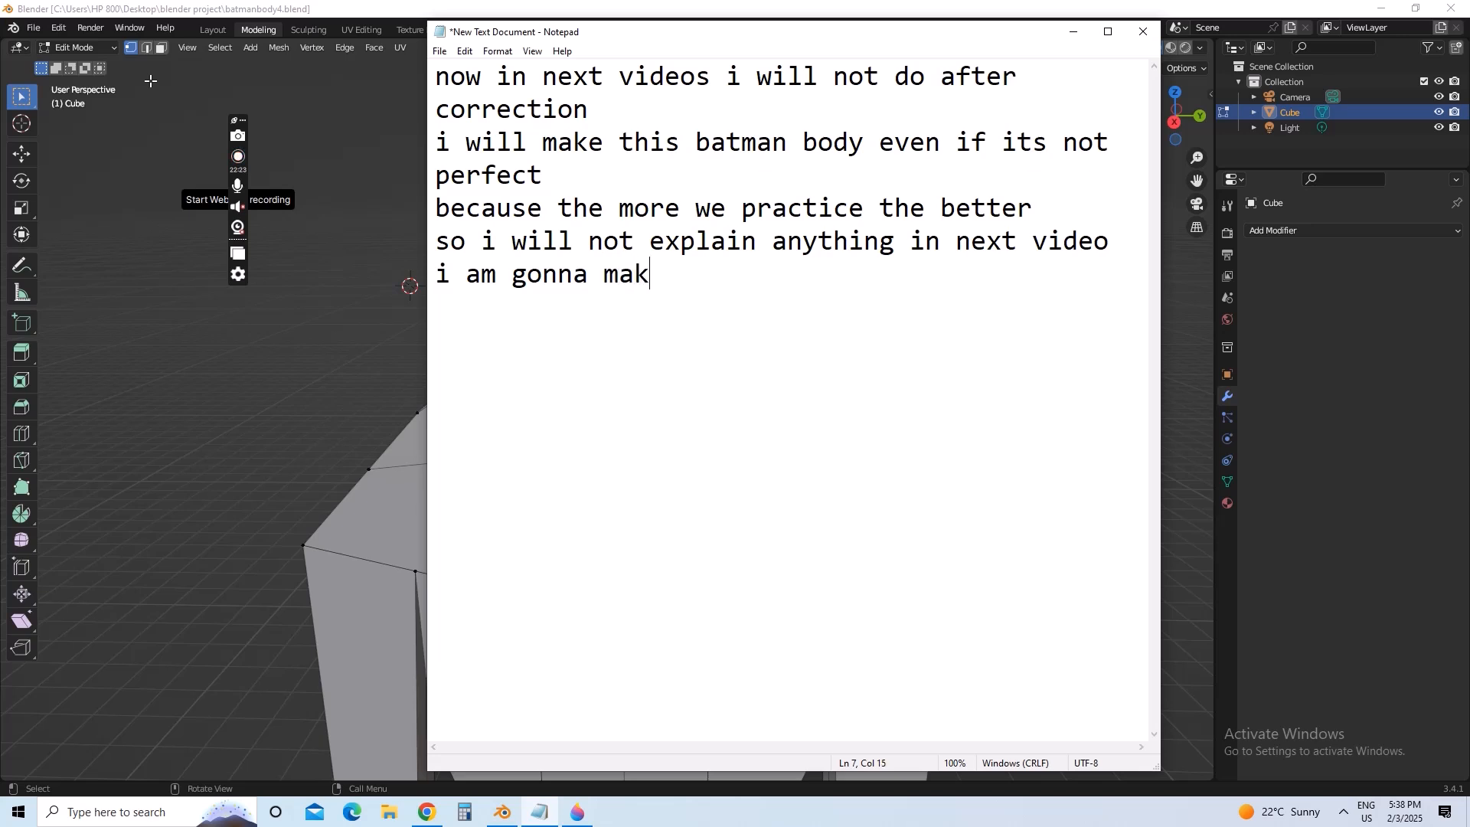
pyautogui.write('e the shape ')
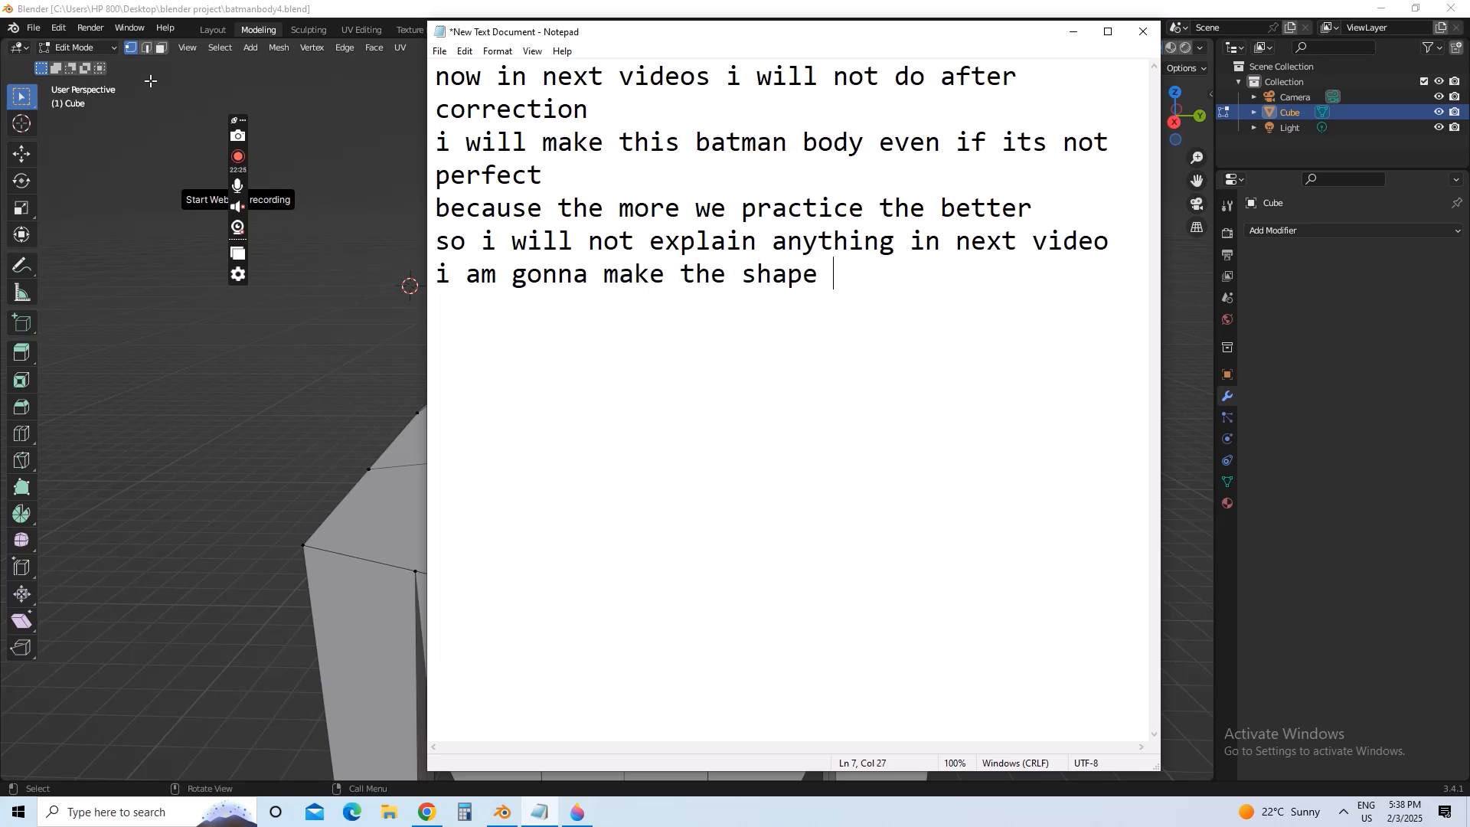
pyautogui.write('ven')
pyautogui.press('BackSpace')
pyautogui.press('BackSpace')
pyautogui.write('en')
pyautogui.press('BackSpace')
pyautogui.press('BackSpace')
pyautogui.write('even if its not')
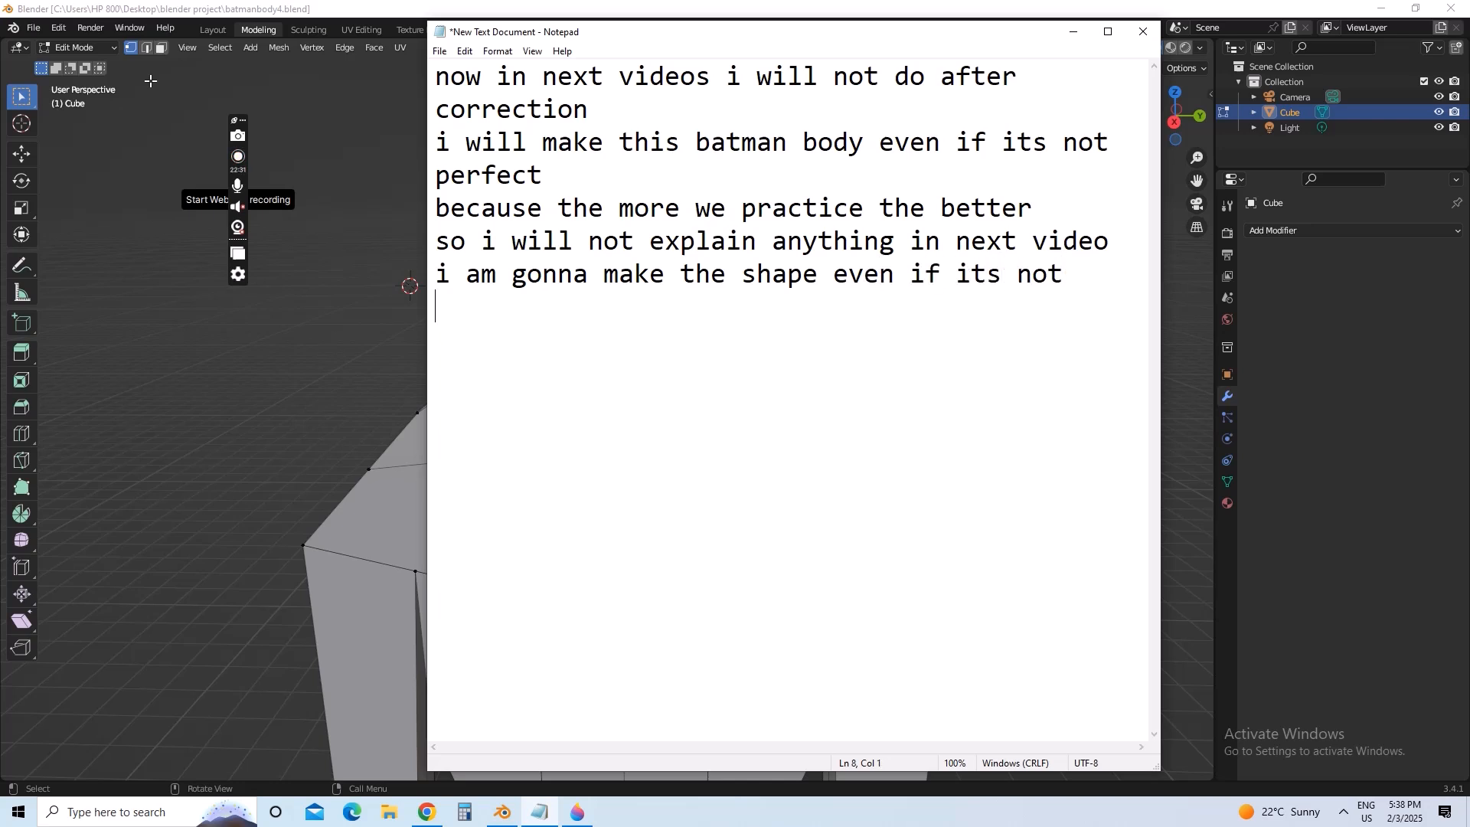
pyautogui.press('Return')
pyautogui.write('perfect ')
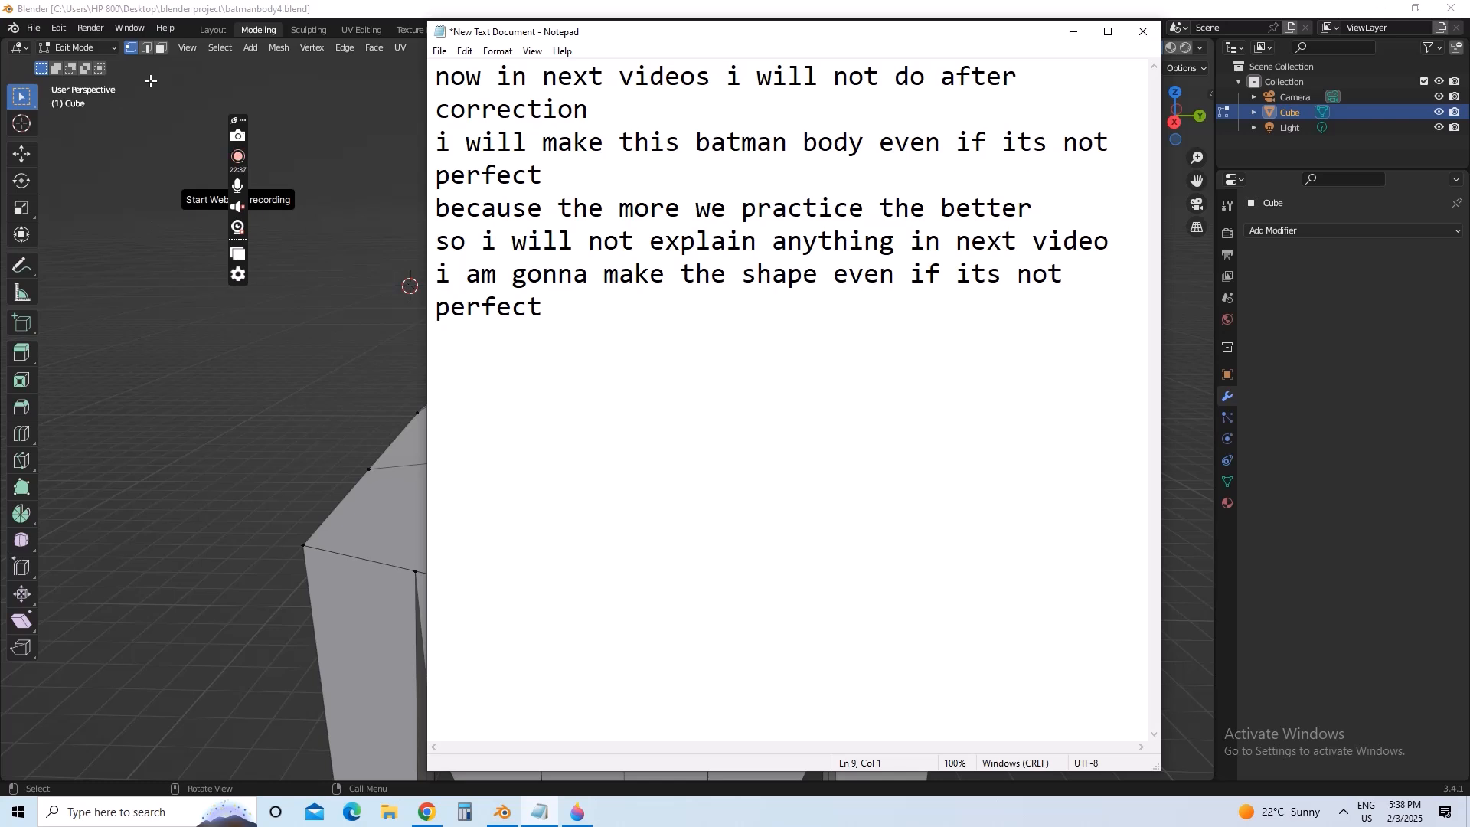
# - Add the closing lines "so this video i had to explain these points" and "thats why" to the note
pyautogui.write('so')
pyautogui.press('BackSpace')
pyautogui.press('BackSpace')
pyautogui.write('so this video i had e')
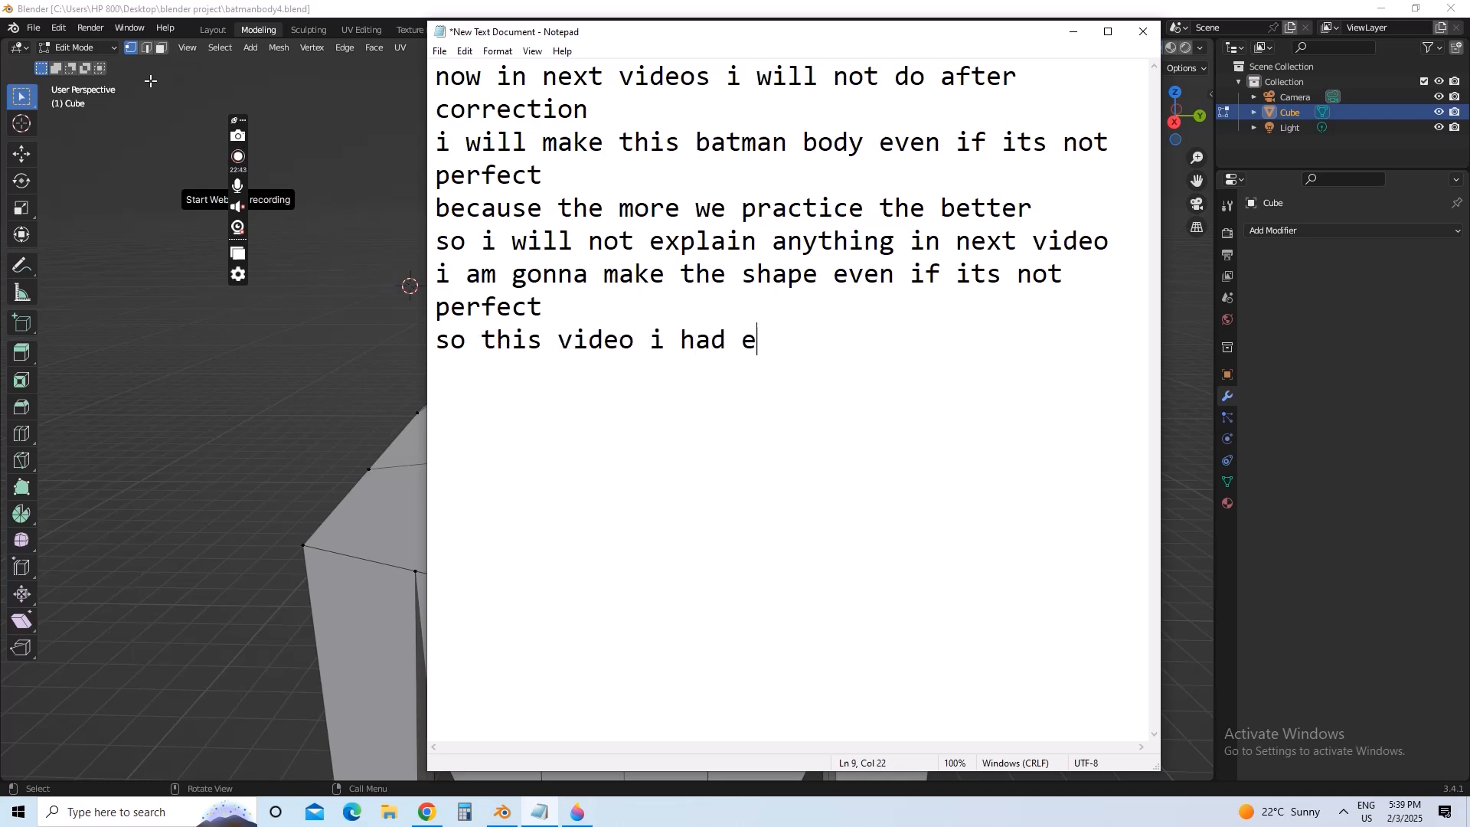
pyautogui.press('BackSpace')
pyautogui.write('to explain ')
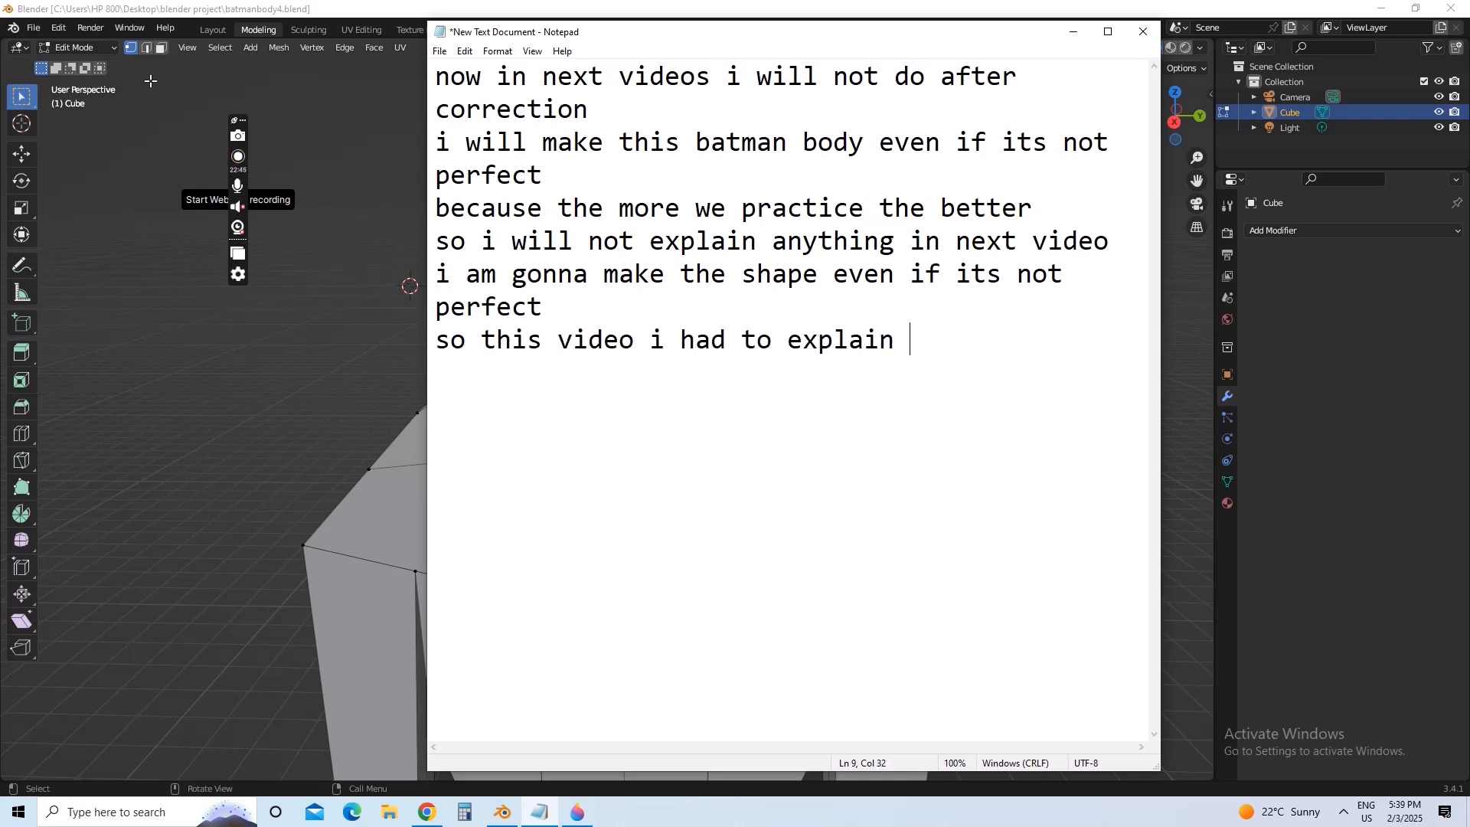
pyautogui.write('these points')
pyautogui.press('Return')
pyautogui.write('th')
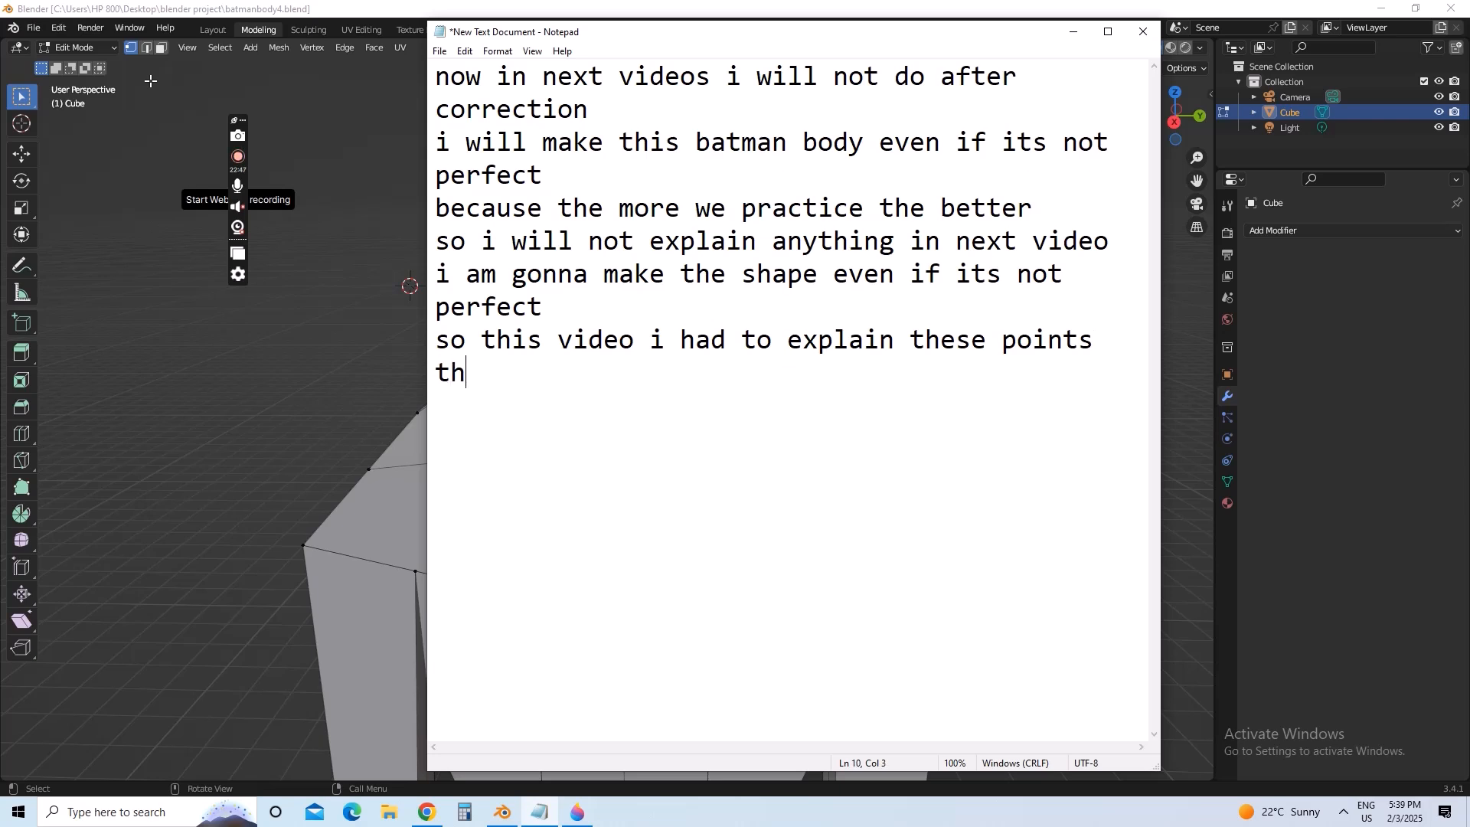
pyautogui.write('ats why')
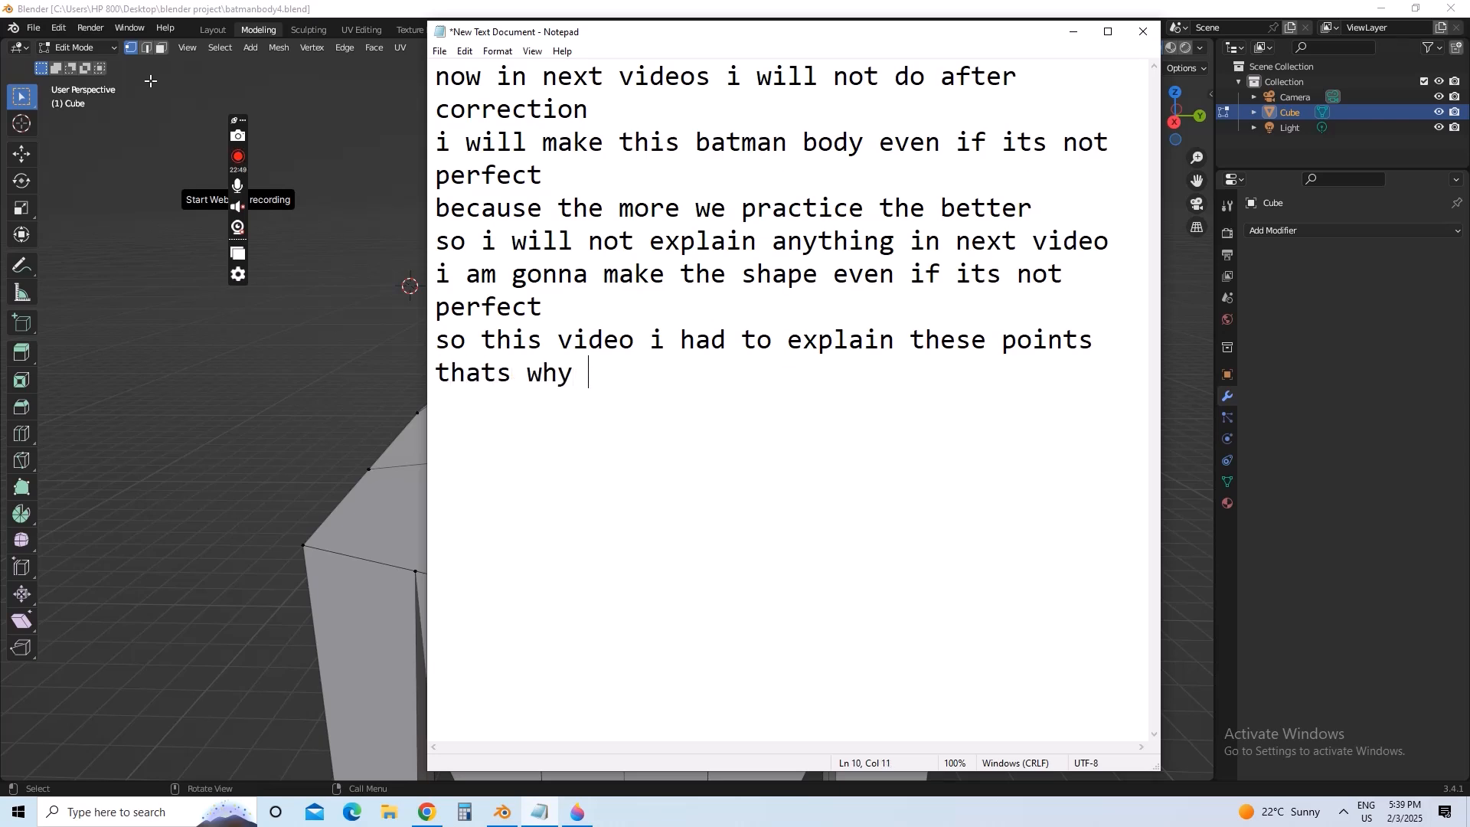
# - Replace the whole note with the line "in next video just making the shape"
pyautogui.hotkey('ctrl', 'a')
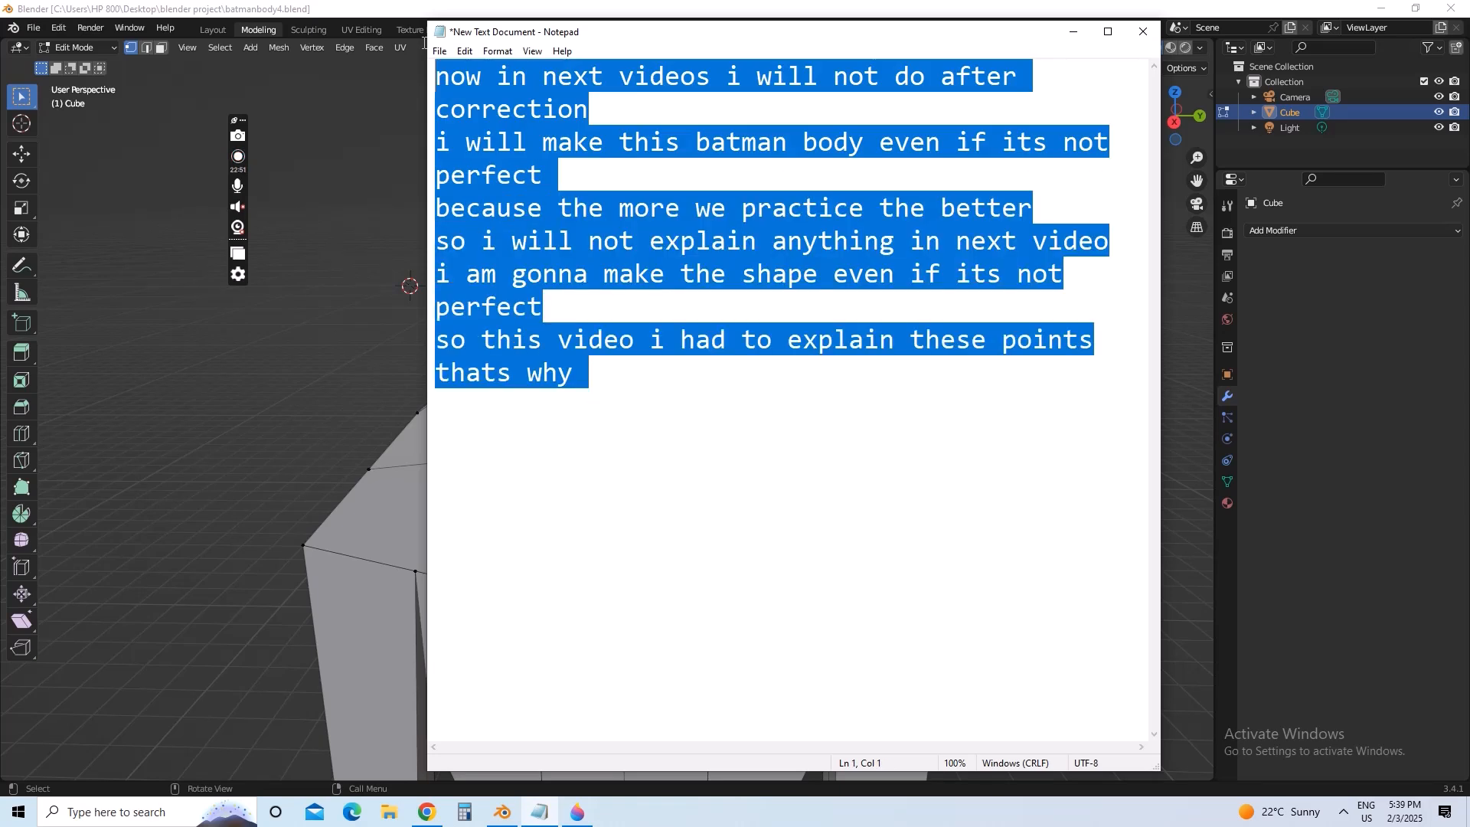
pyautogui.press('BackSpace')
pyautogui.write('in nex')
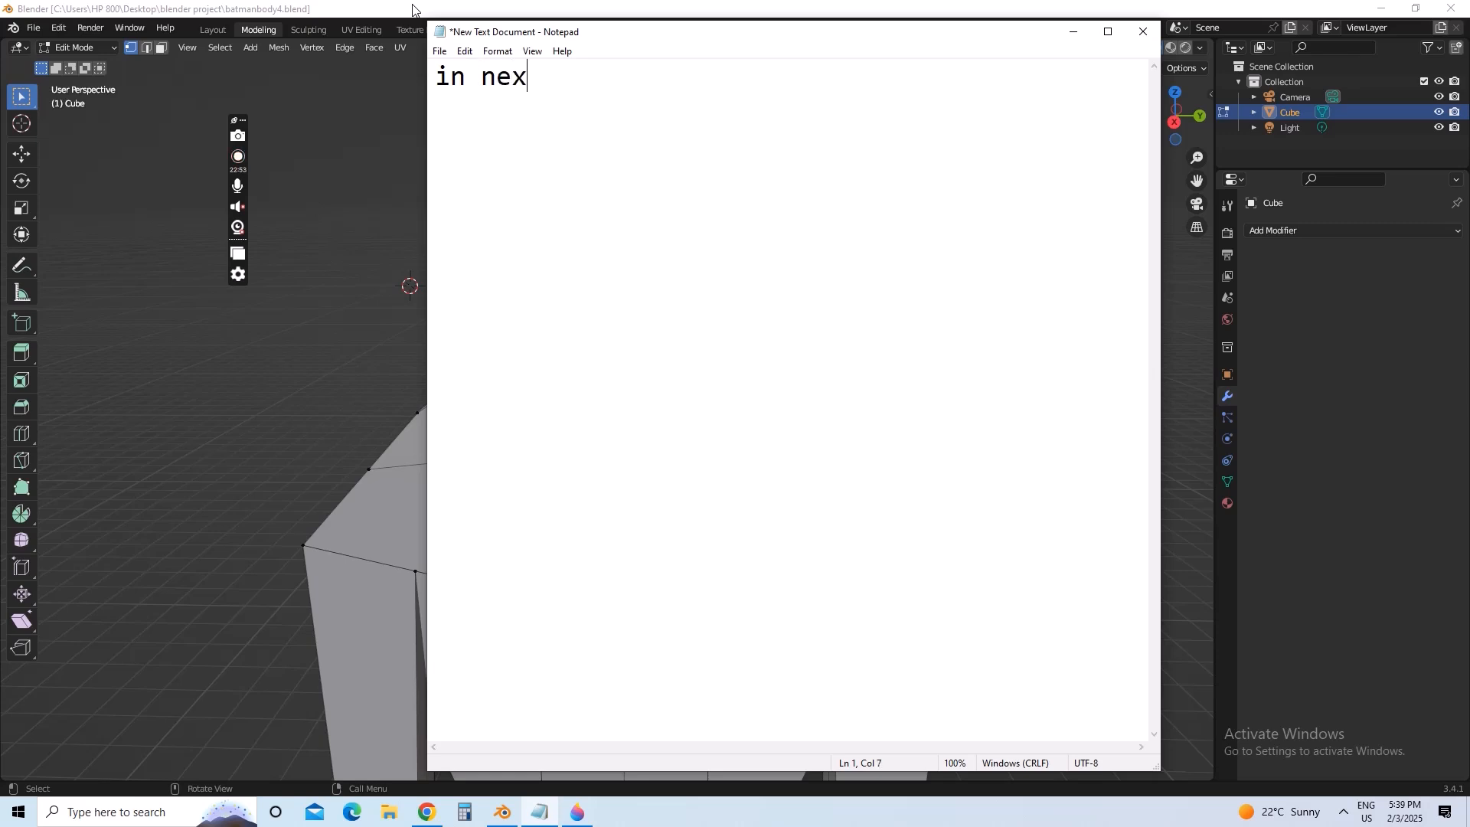
pyautogui.write('t video just make')
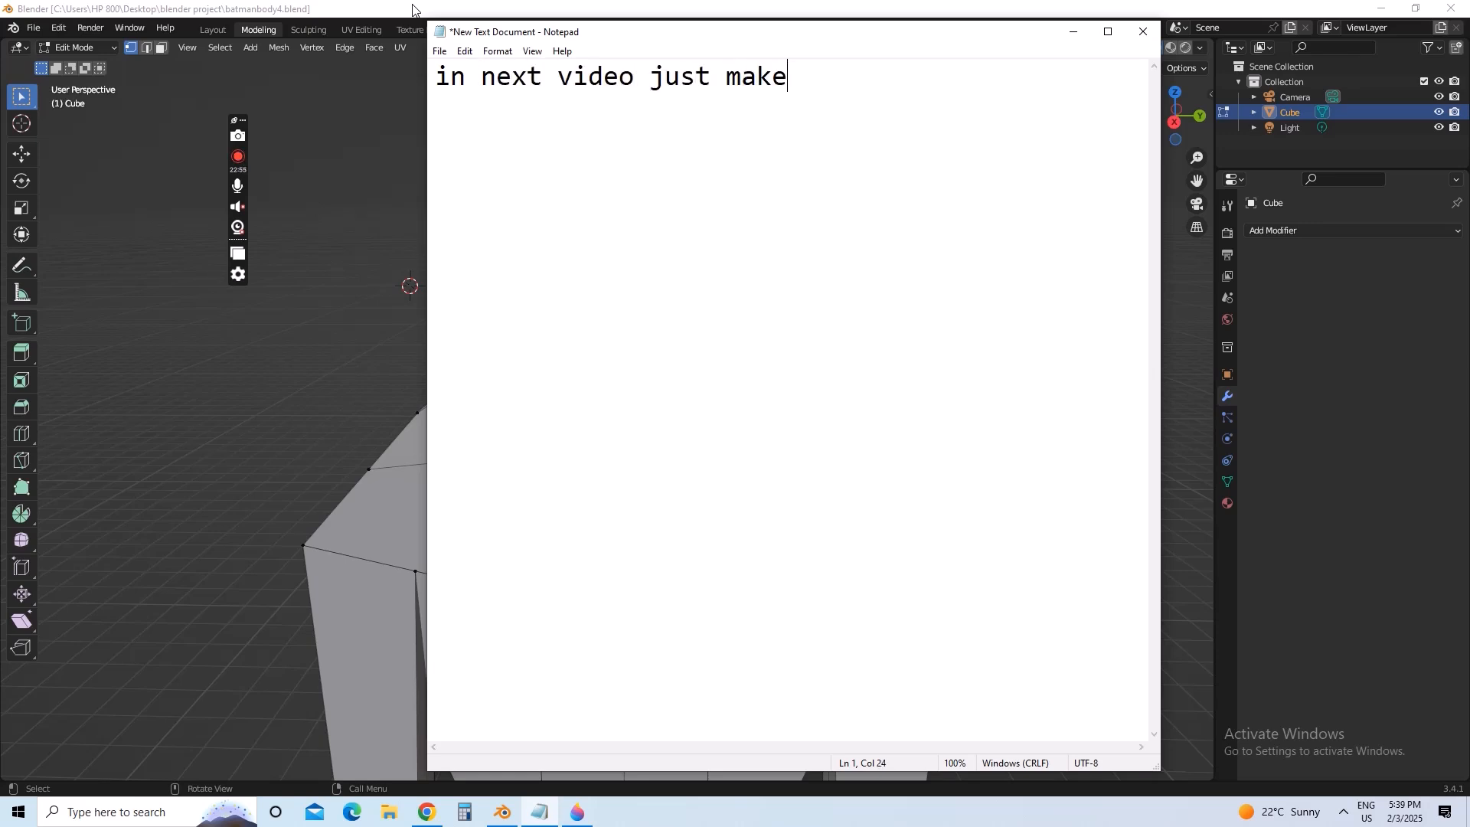
pyautogui.press('BackSpace')
pyautogui.write('ing the shape ')
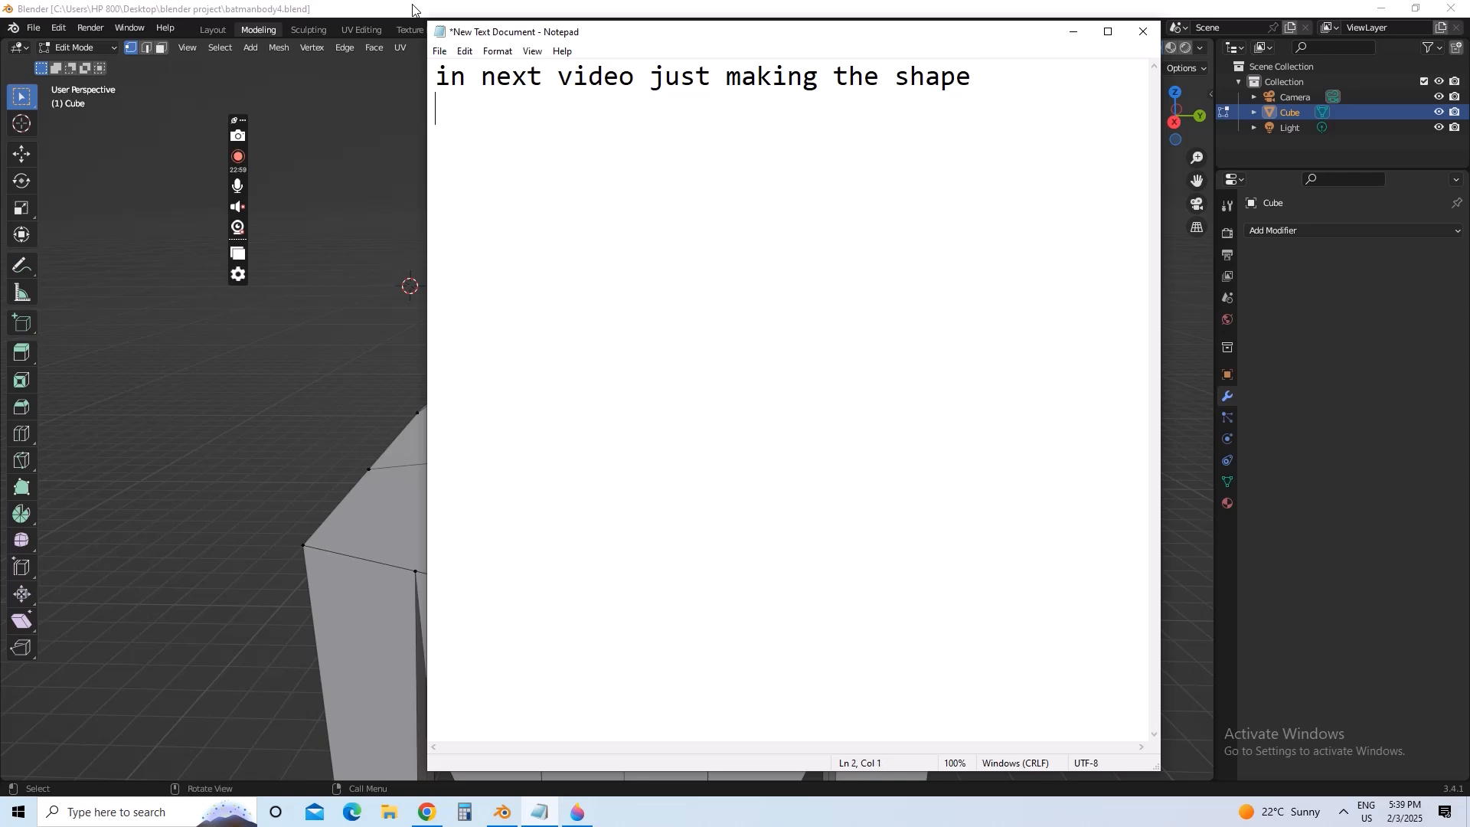
# - Add the line "and i will do after corrections not in video" to the note
pyautogui.write('and i wil')
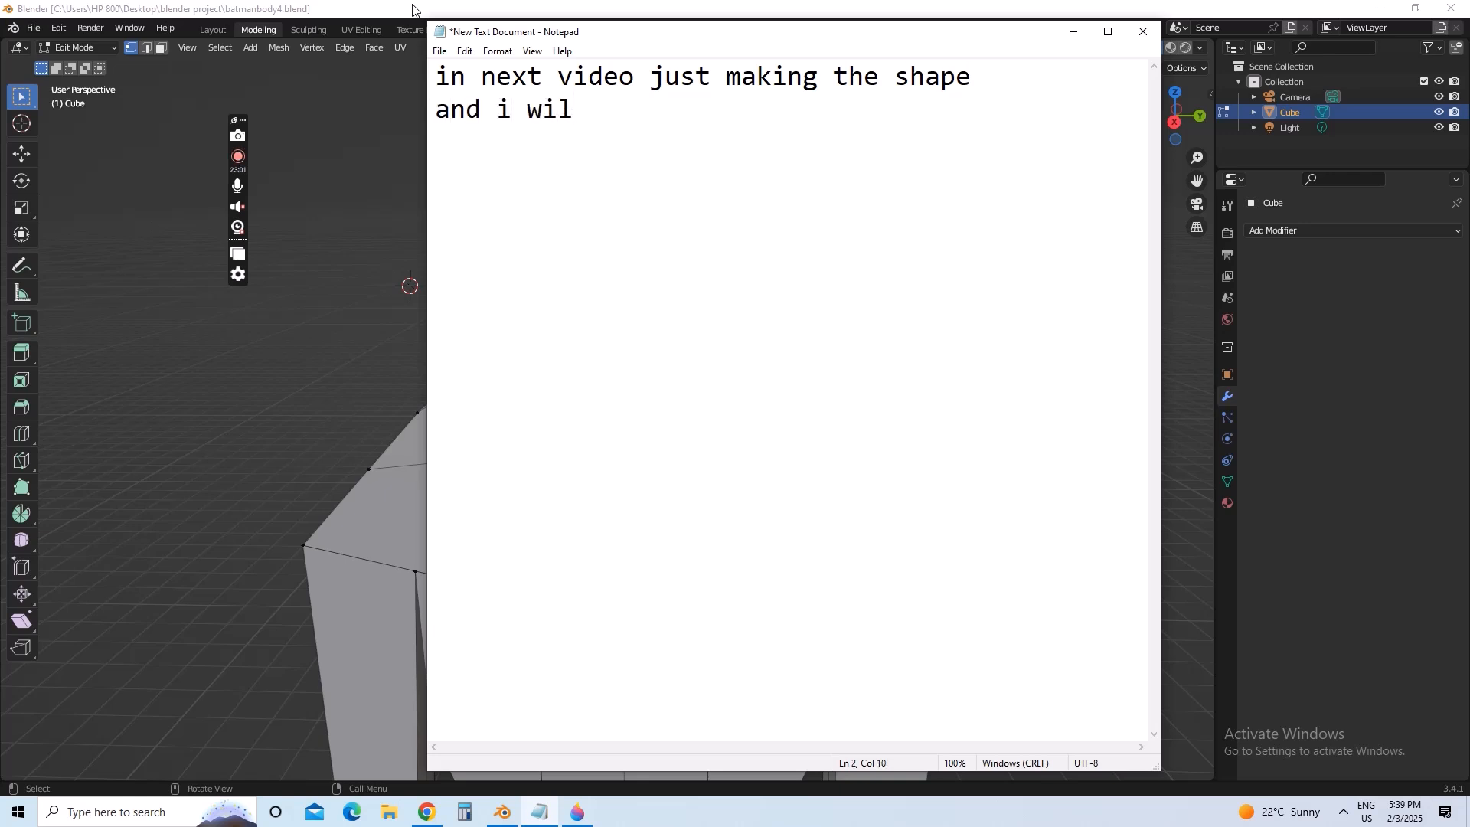
pyautogui.write('l do after c')
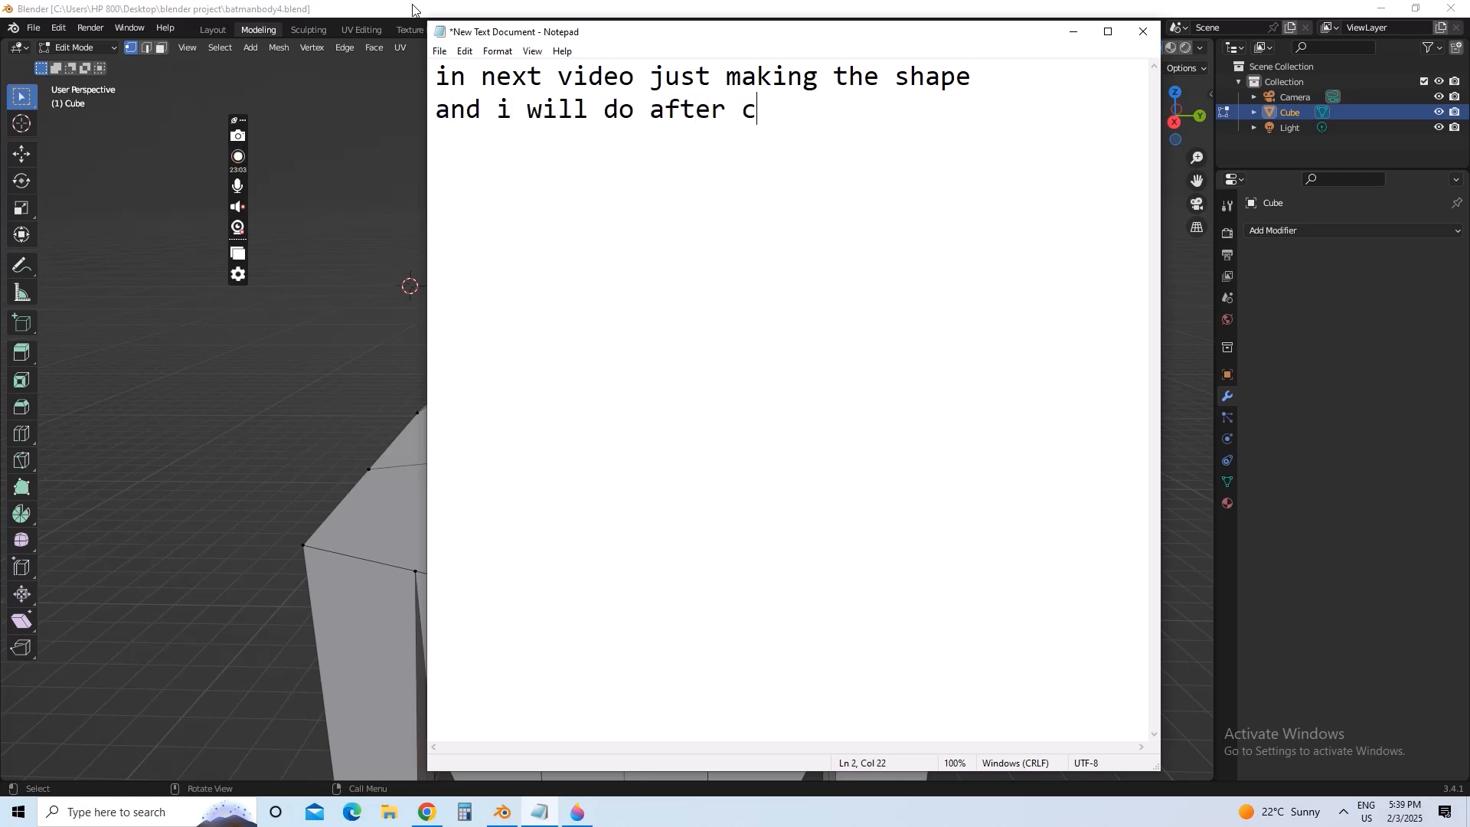
pyautogui.write('or')
pyautogui.press('BackSpace')
pyautogui.press('BackSpace')
pyautogui.press('BackSpace')
pyautogui.press('BackSpace')
pyautogui.press('BackSpace')
pyautogui.press('BackSpace')
pyautogui.press('BackSpace')
pyautogui.press('BackSpace')
pyautogui.press('BackSpace')
pyautogui.press('BackSpace')
pyautogui.press('BackSpace')
pyautogui.press('BackSpace')
pyautogui.press('BackSpace')
pyautogui.write('\\l')
pyautogui.press('BackSpace')
pyautogui.press('BackSpace')
pyautogui.press('BackSpace')
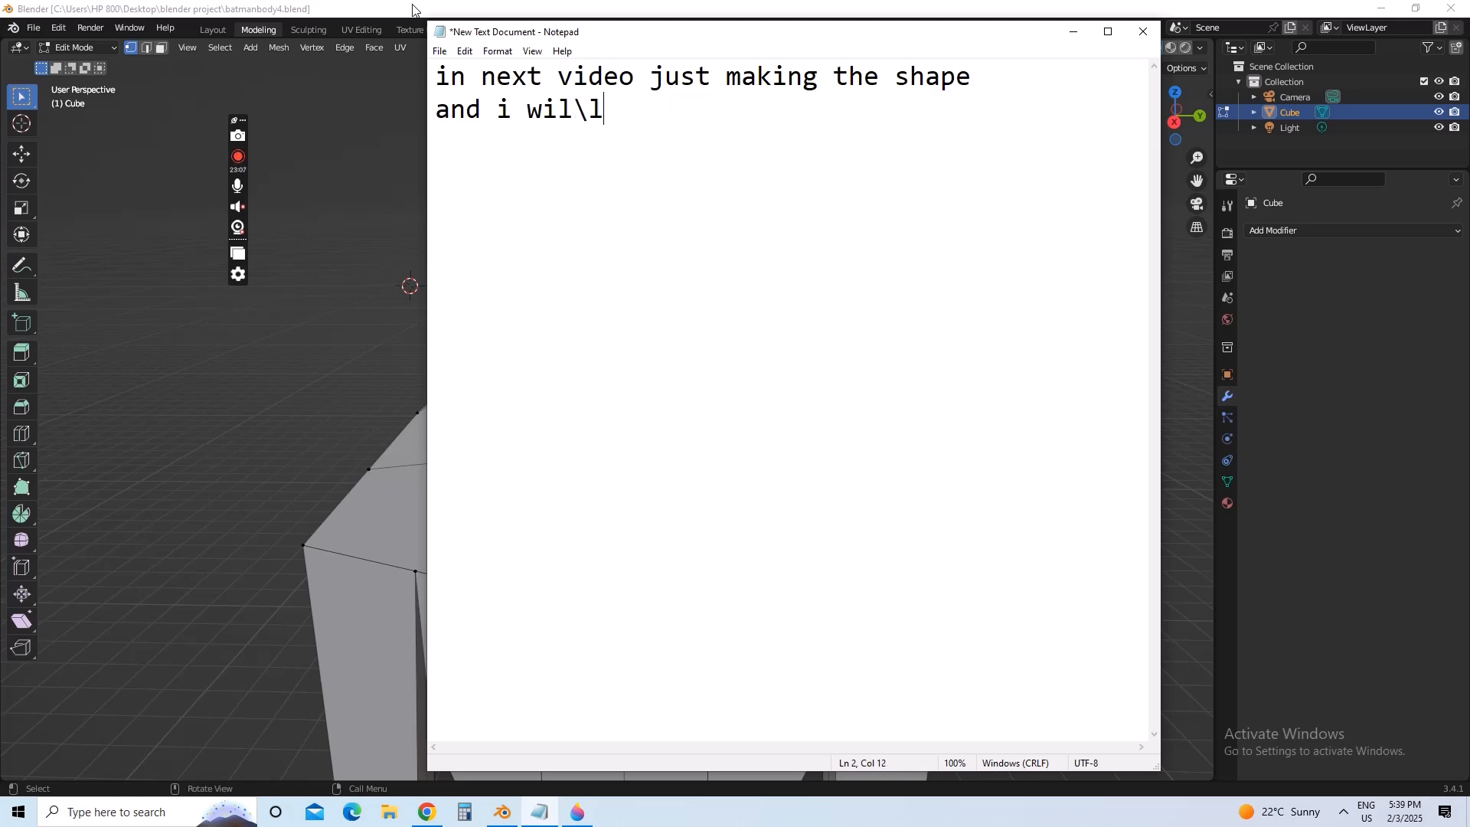
pyautogui.write('l do afte')
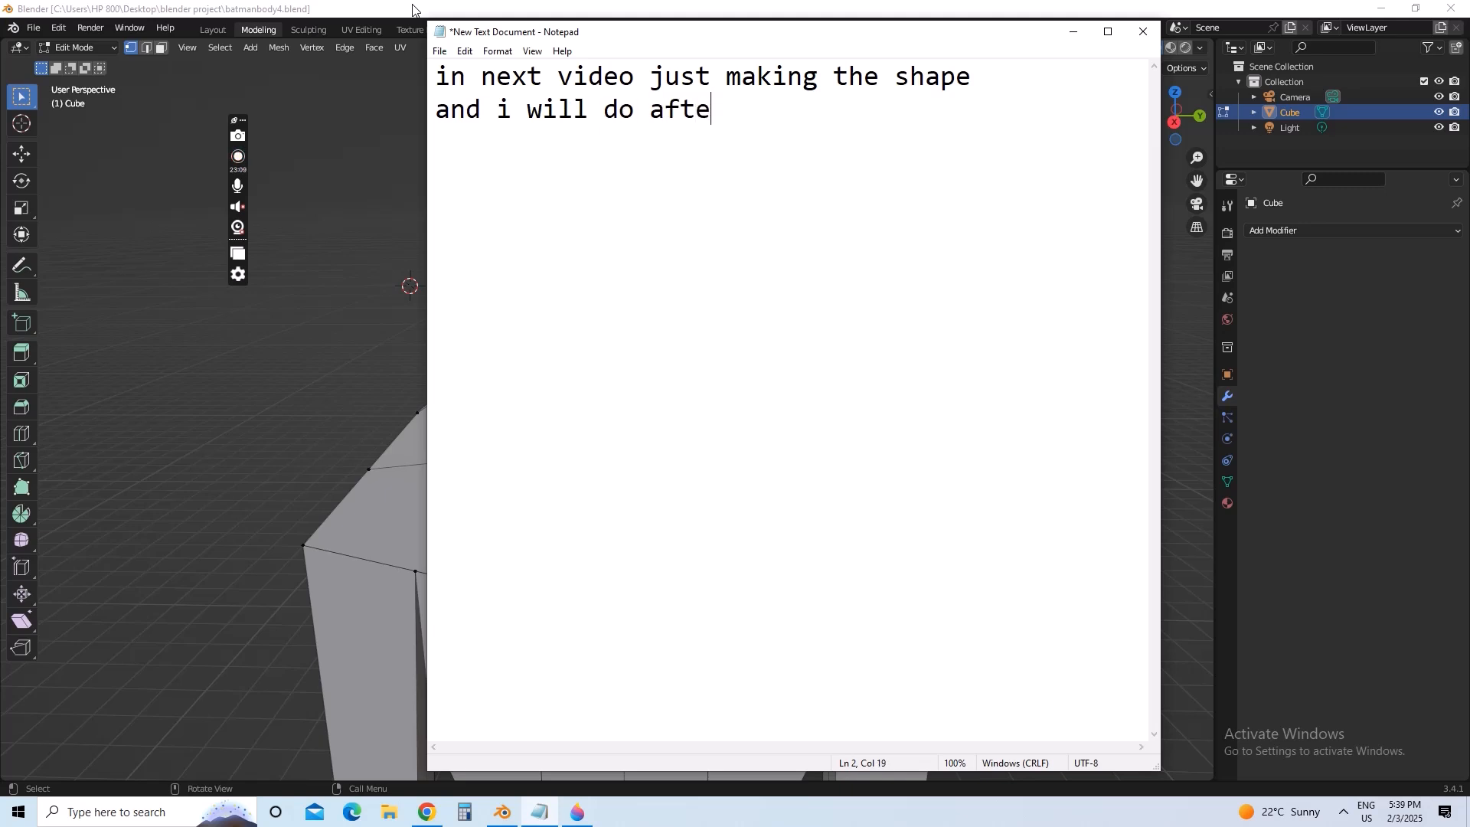
pyautogui.write('r corrections')
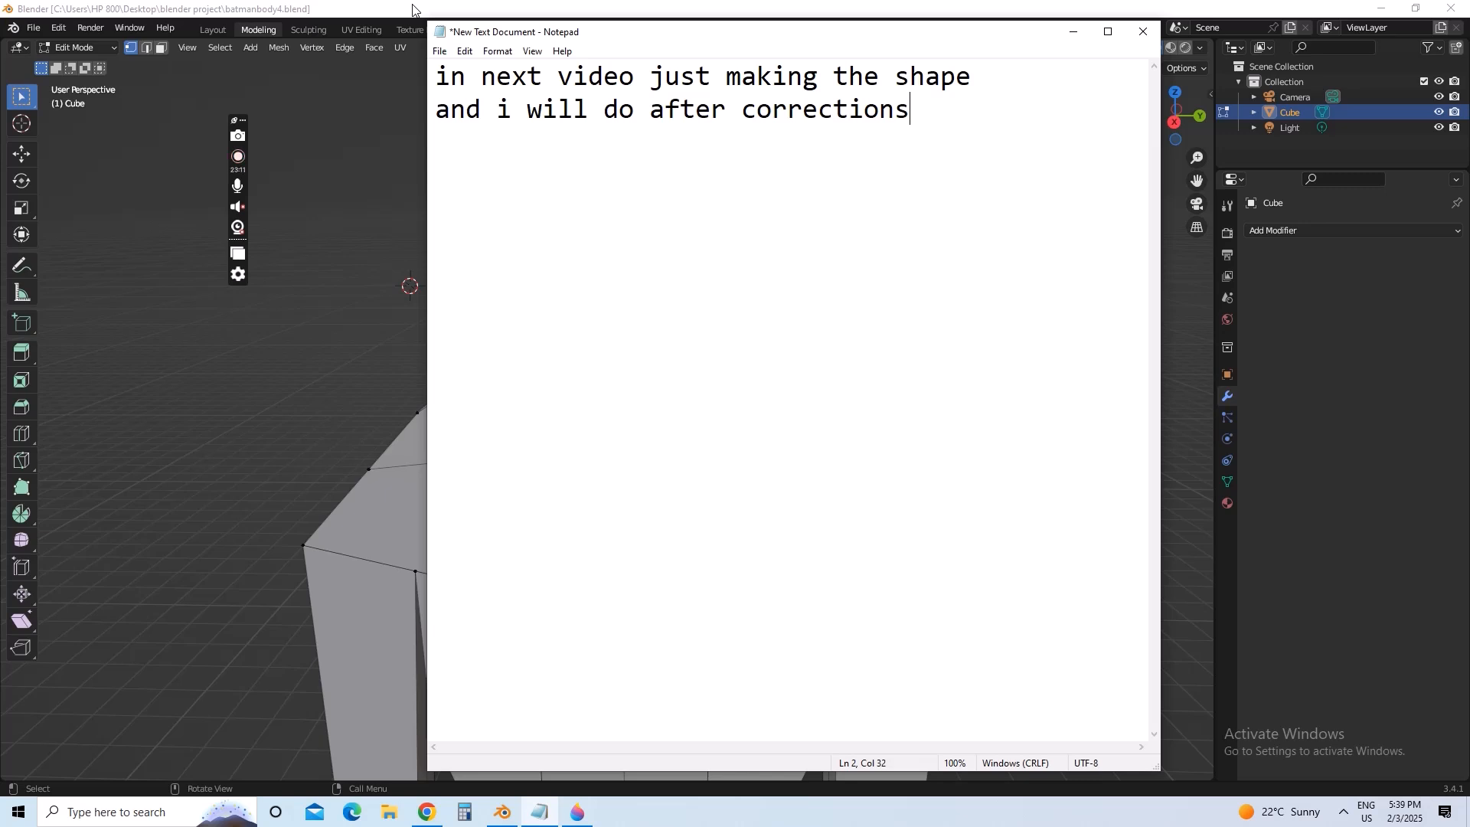
pyautogui.write(' not in video')
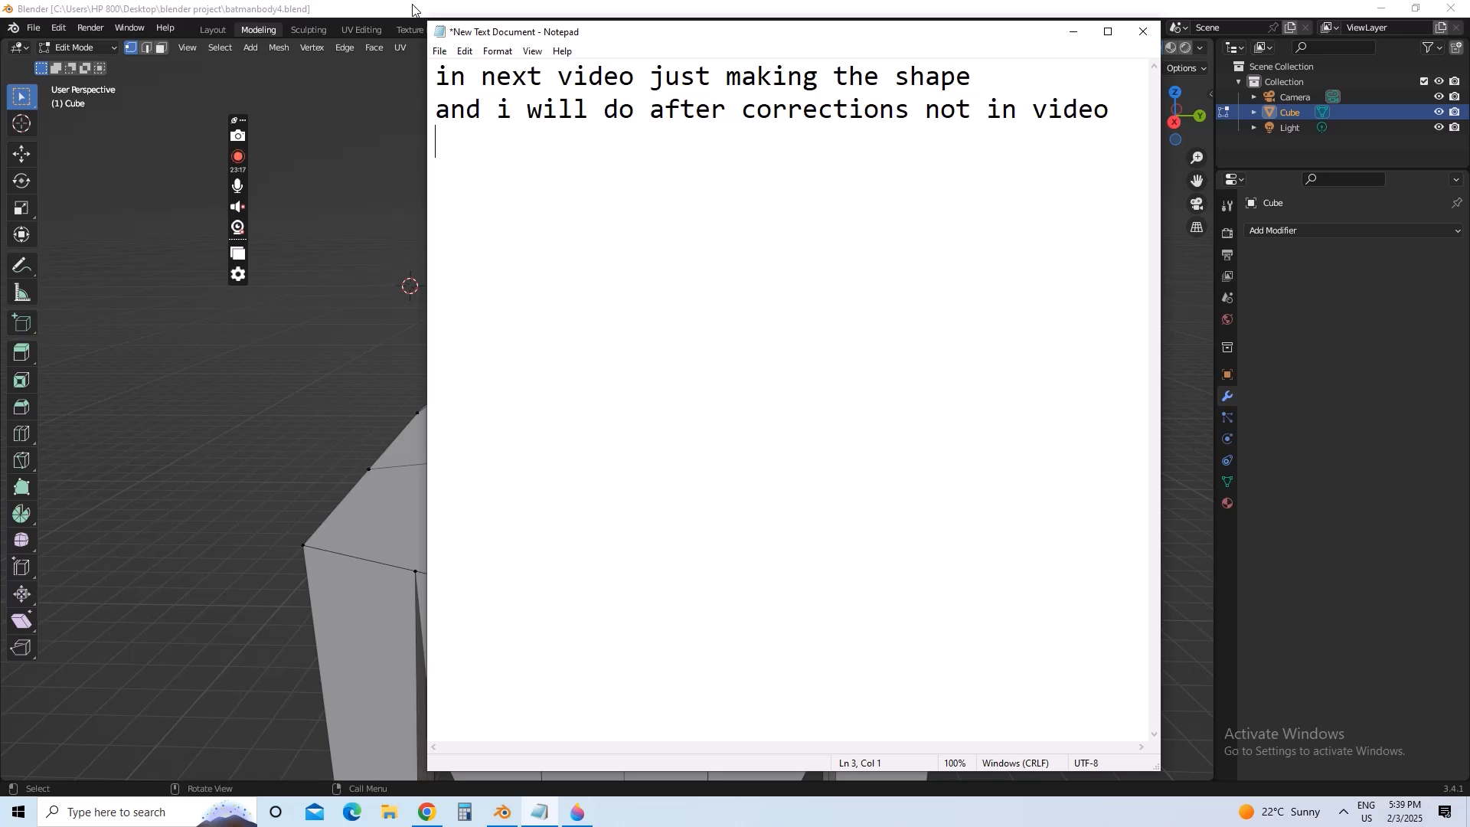
# - Add "i will just make shape" on a new line of the note
pyautogui.write('i will j')
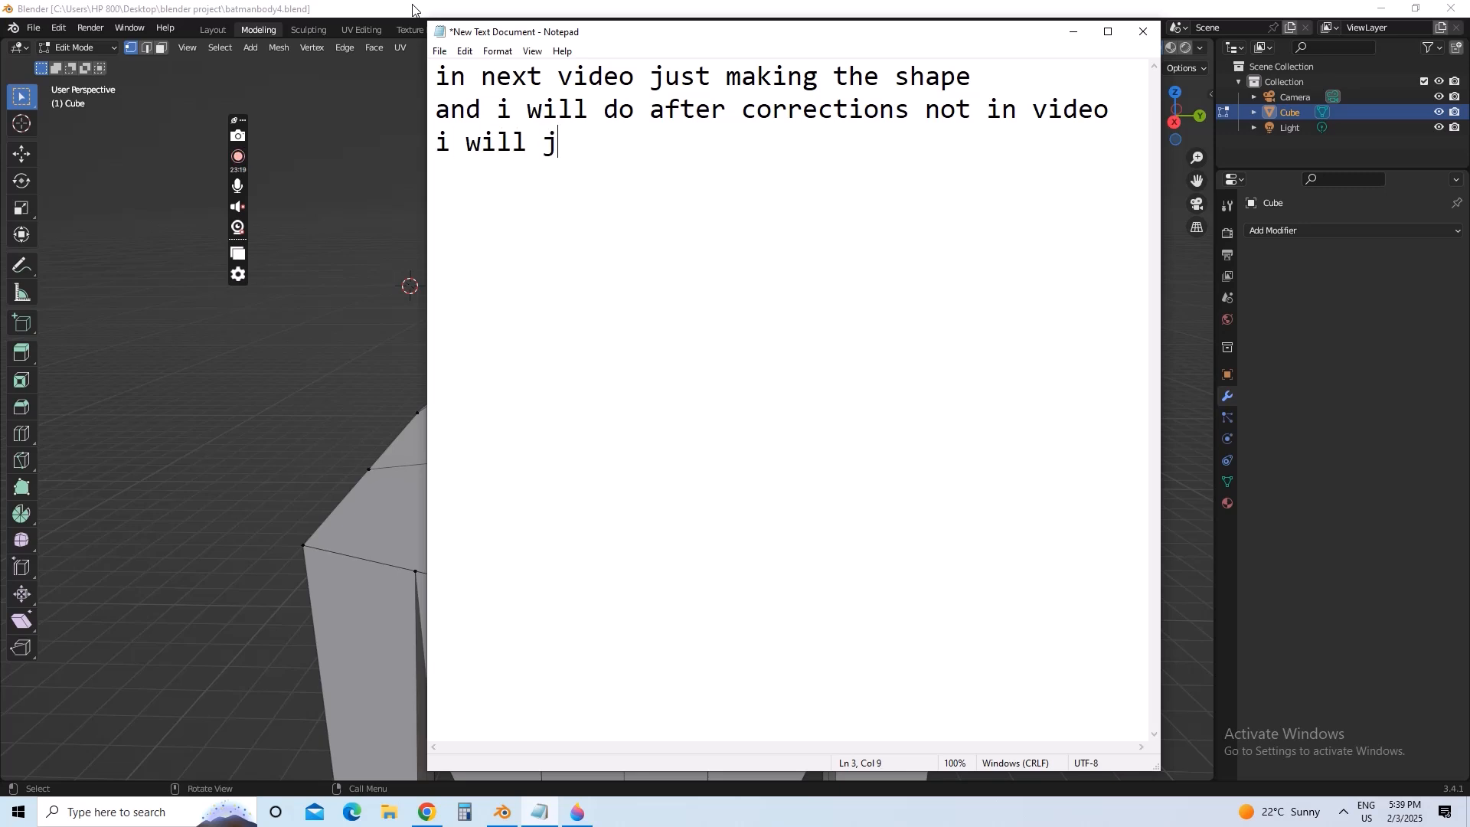
pyautogui.write('ust make hspa')
pyautogui.press('BackSpace')
pyautogui.press('BackSpace')
pyautogui.press('BackSpace')
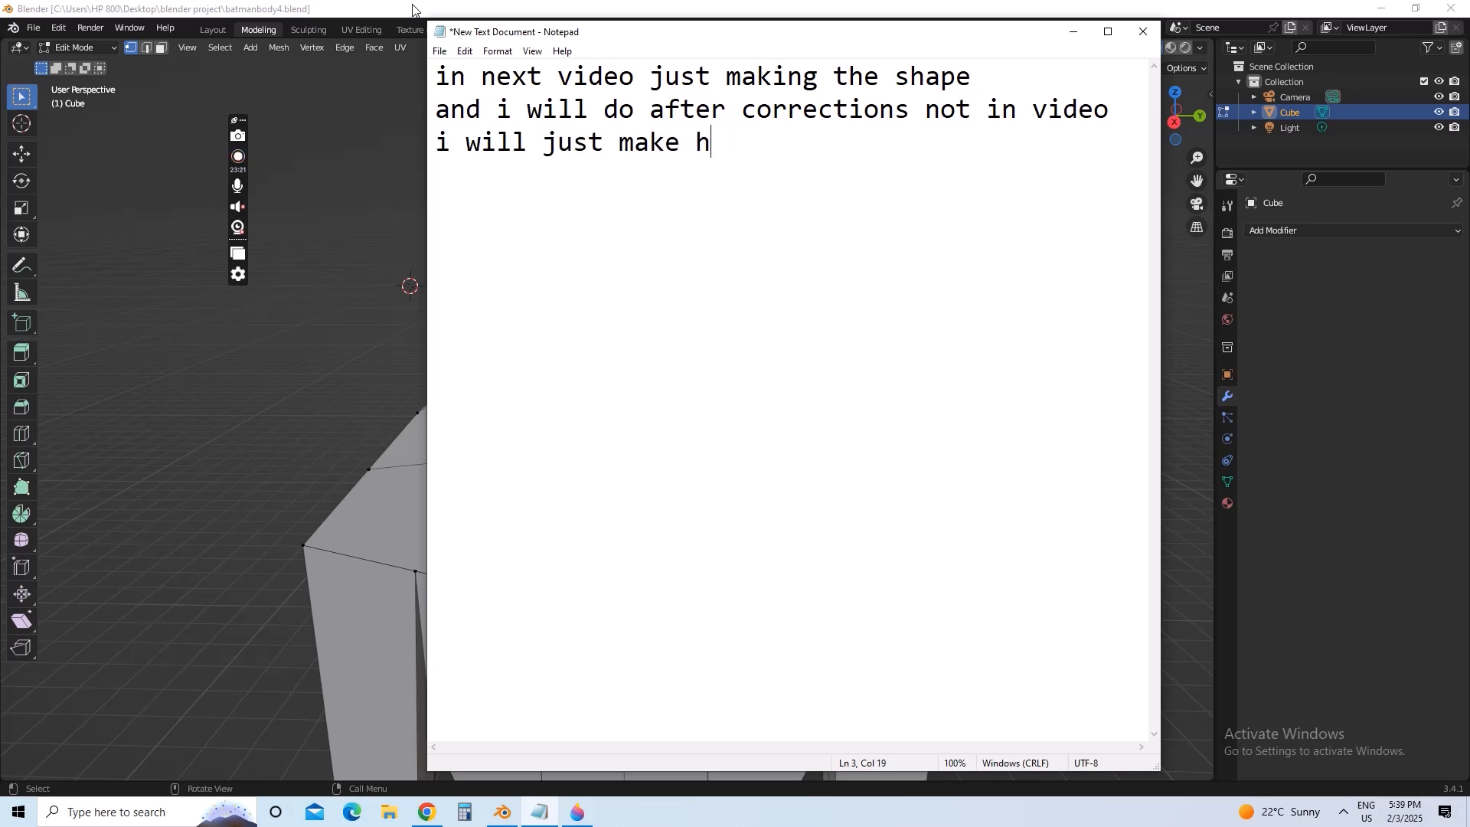
pyautogui.press('BackSpace')
pyautogui.write('shape')
# - Replace the note's entire text with "now some painting"
pyautogui.hotkey('ctrl', 'a')
pyautogui.write('now so')
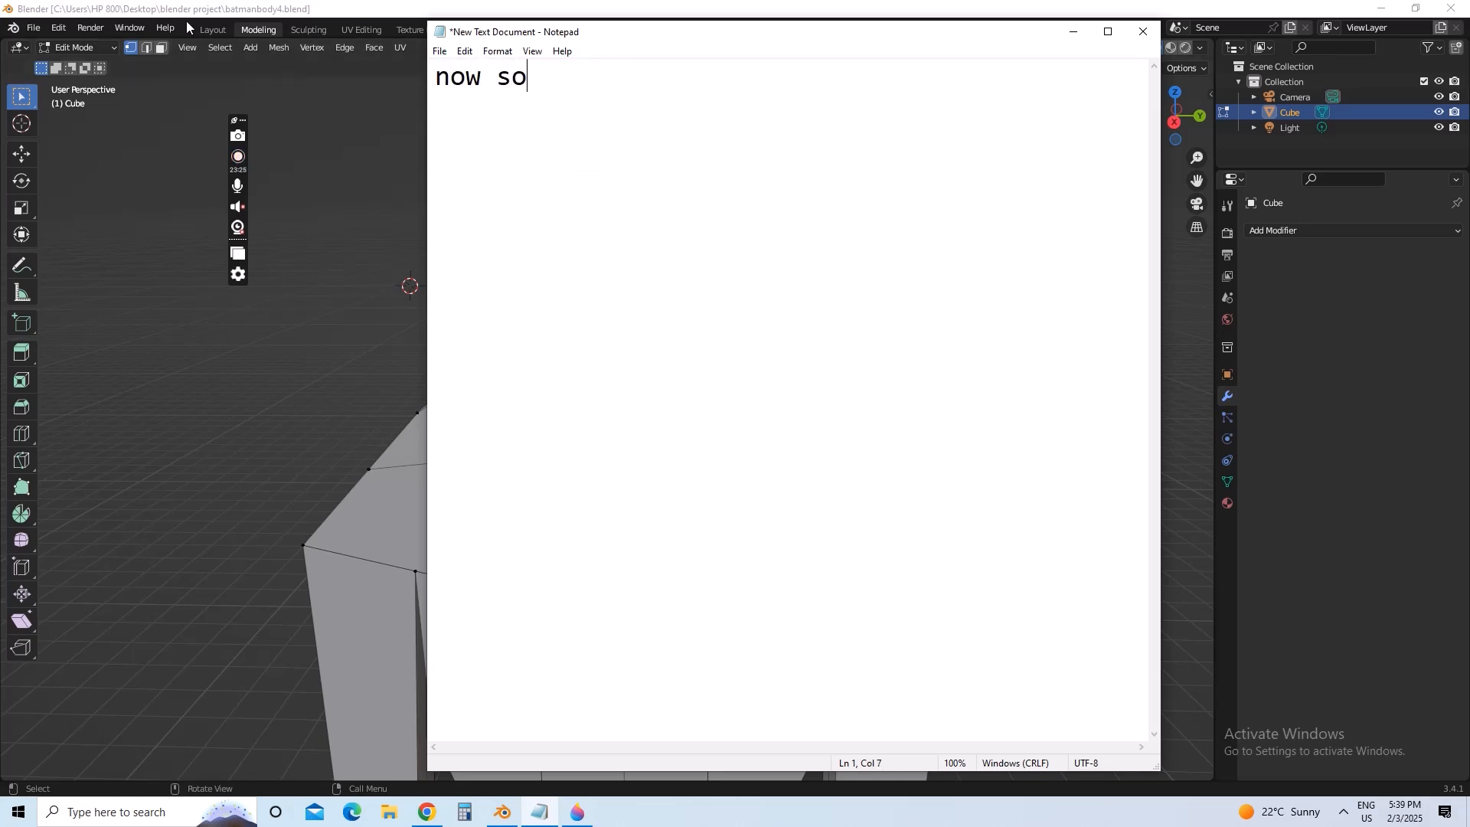
pyautogui.write('me painting')
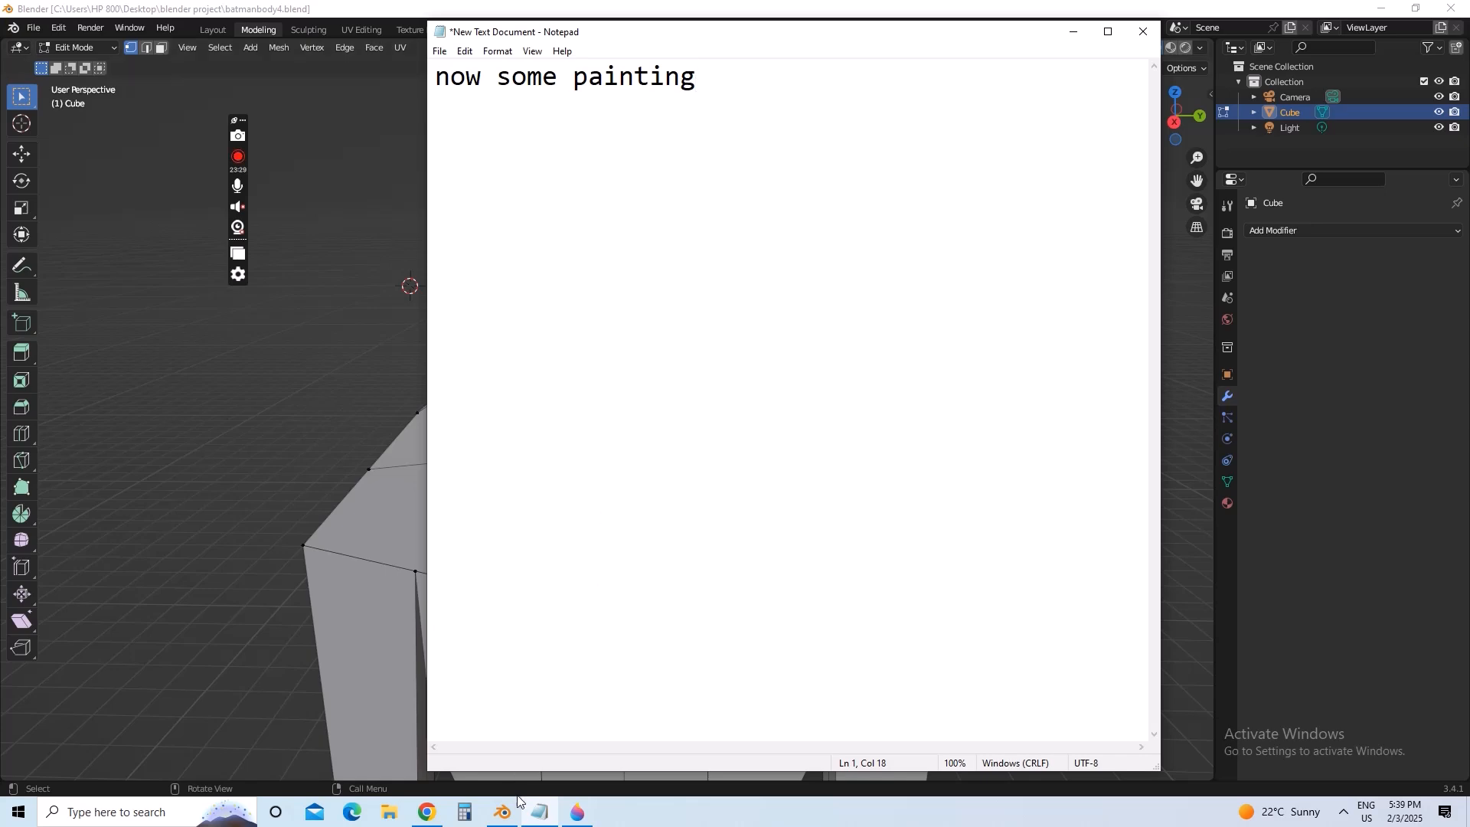
# - Close the painting program running in the background and return to Blender
pyautogui.click(578, 813)
pyautogui.click(1454, 6)
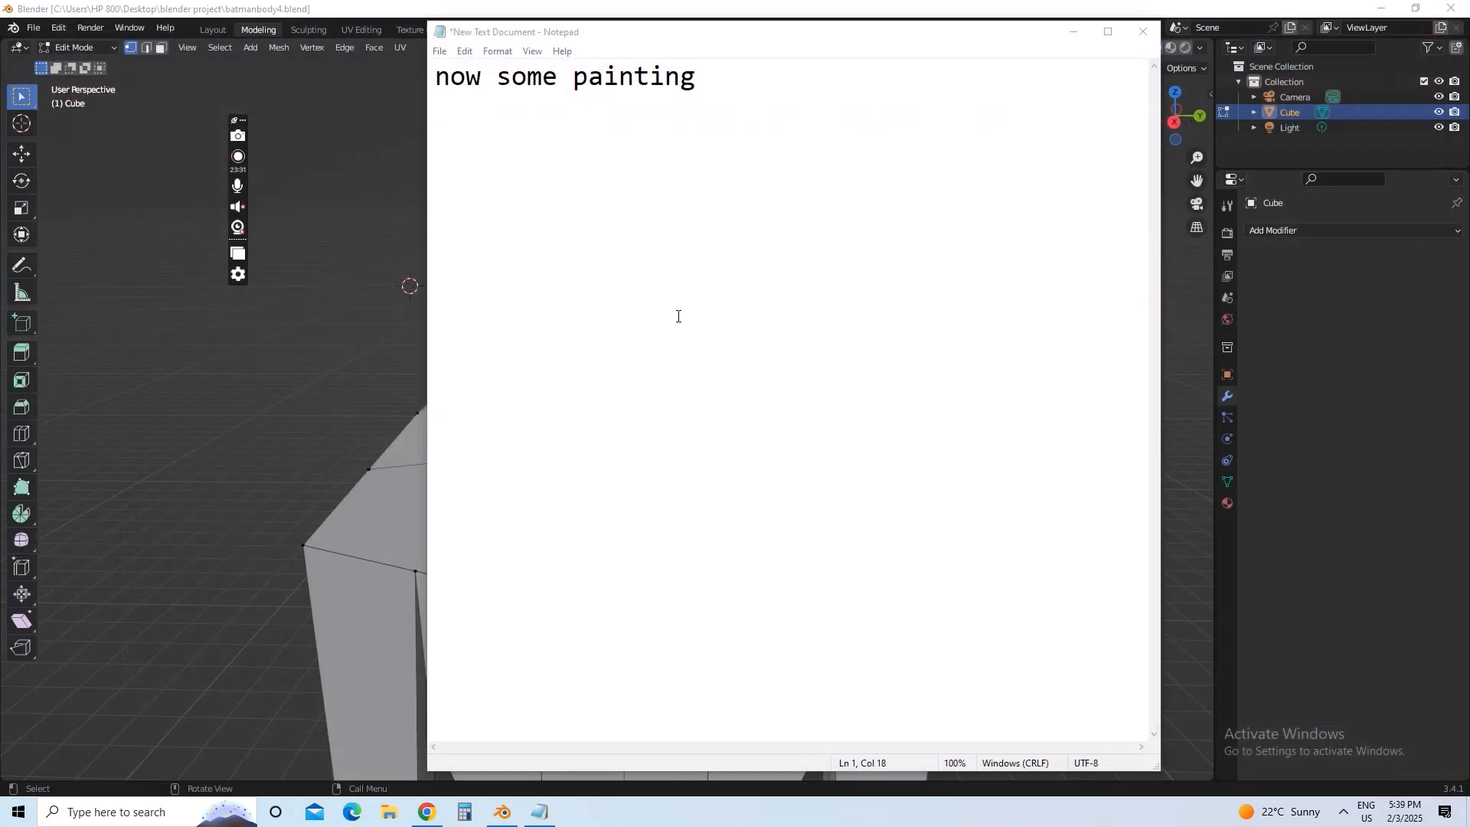
pyautogui.click(639, 165)
# - Save the Batman body project under its current file name, batmanbody4.blend
pyautogui.click(25, 35)
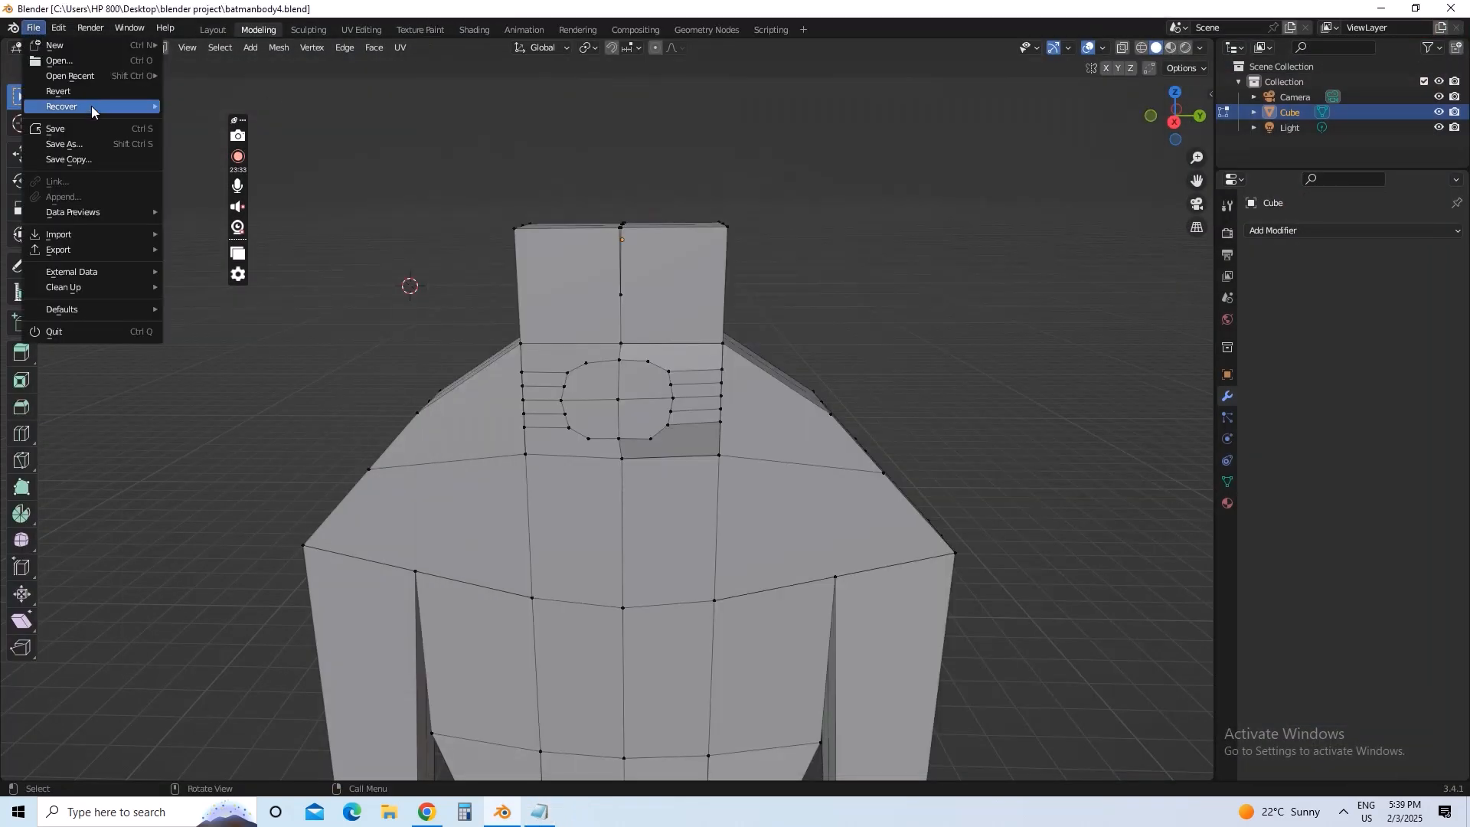
pyautogui.click(94, 127)
pyautogui.click(37, 36)
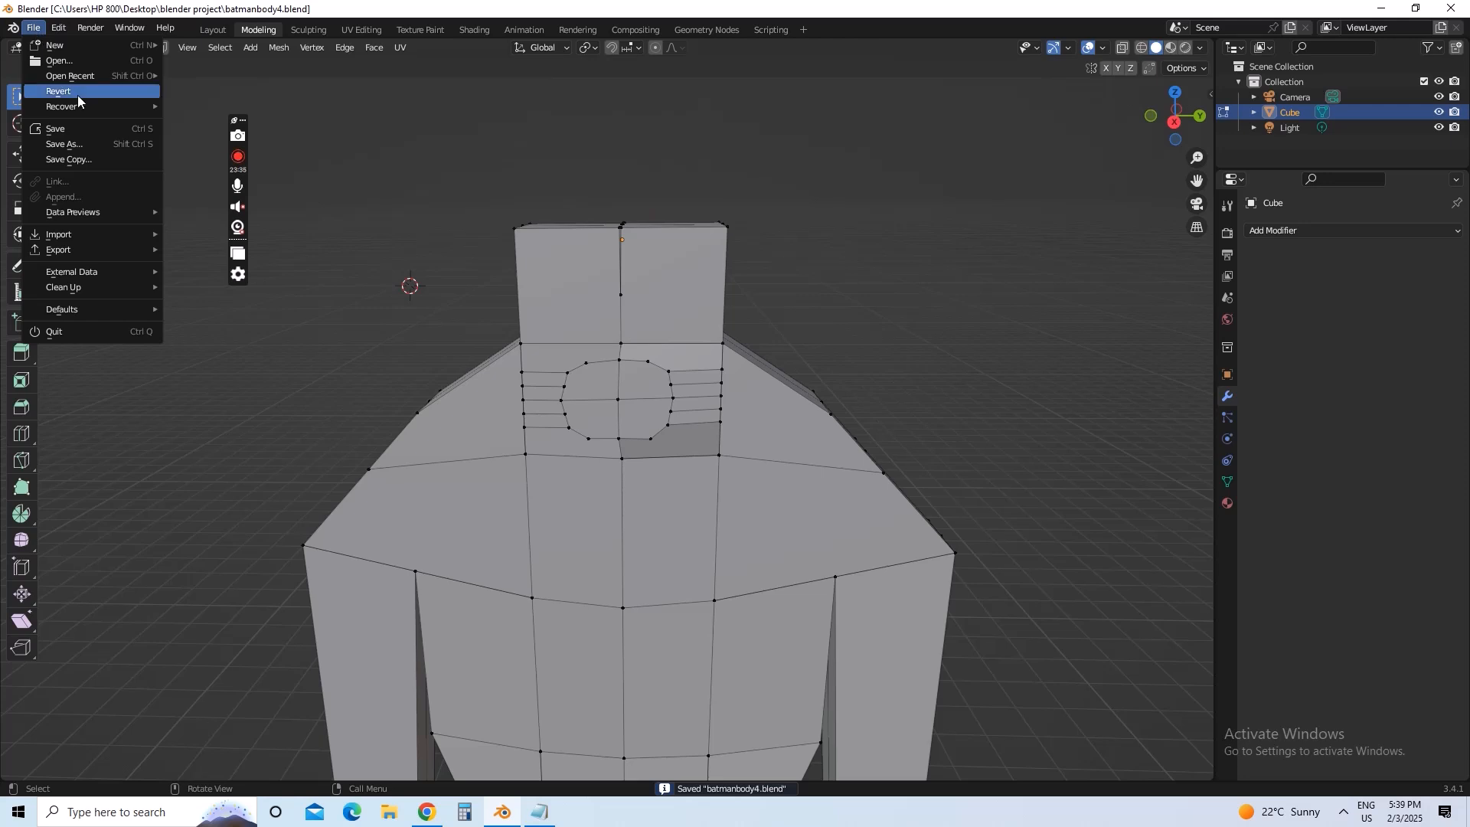
pyautogui.click(85, 128)
pyautogui.click(40, 27)
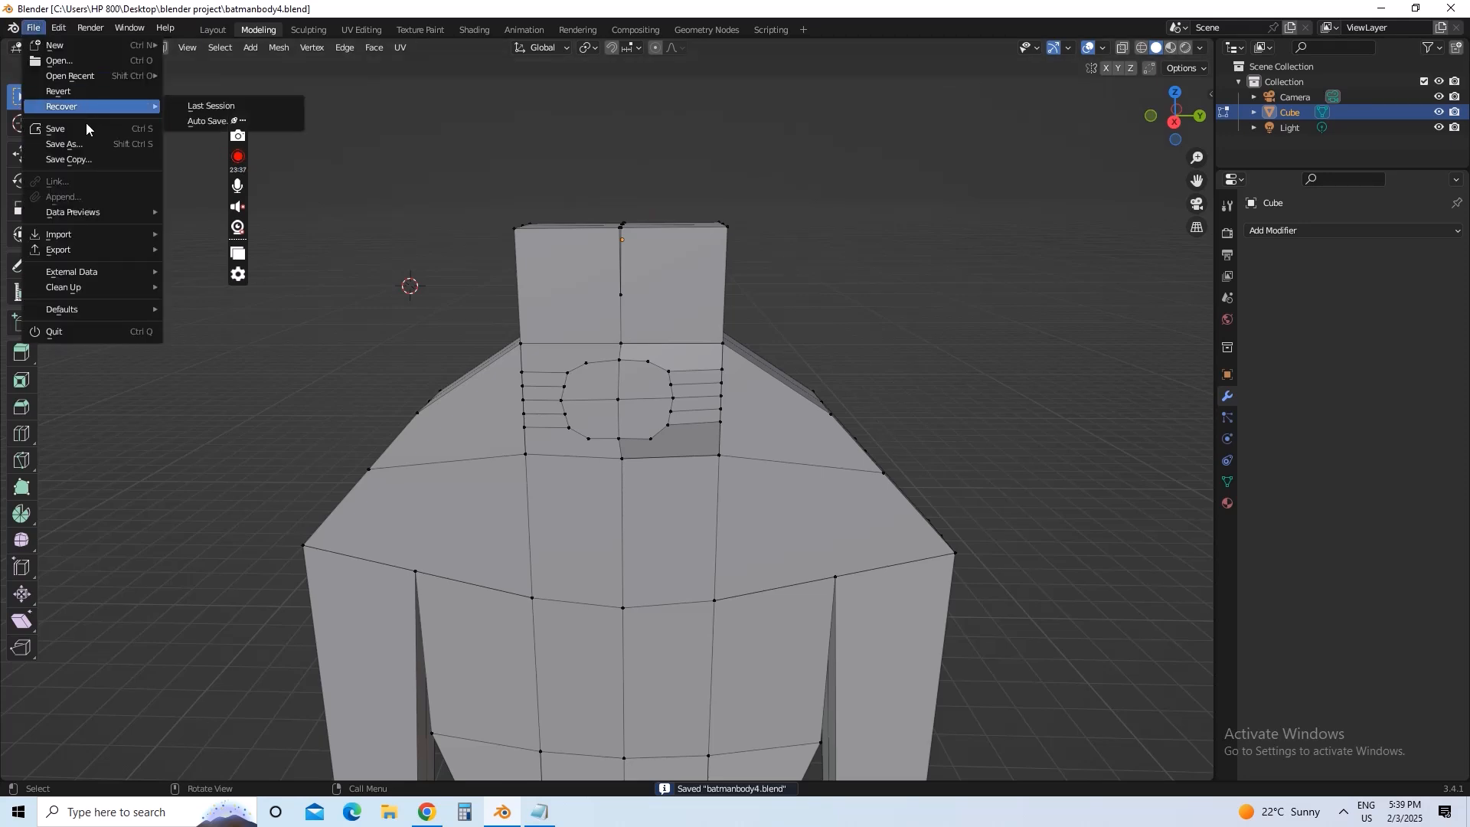
pyautogui.click(89, 128)
pyautogui.click(33, 30)
pyautogui.click(80, 128)
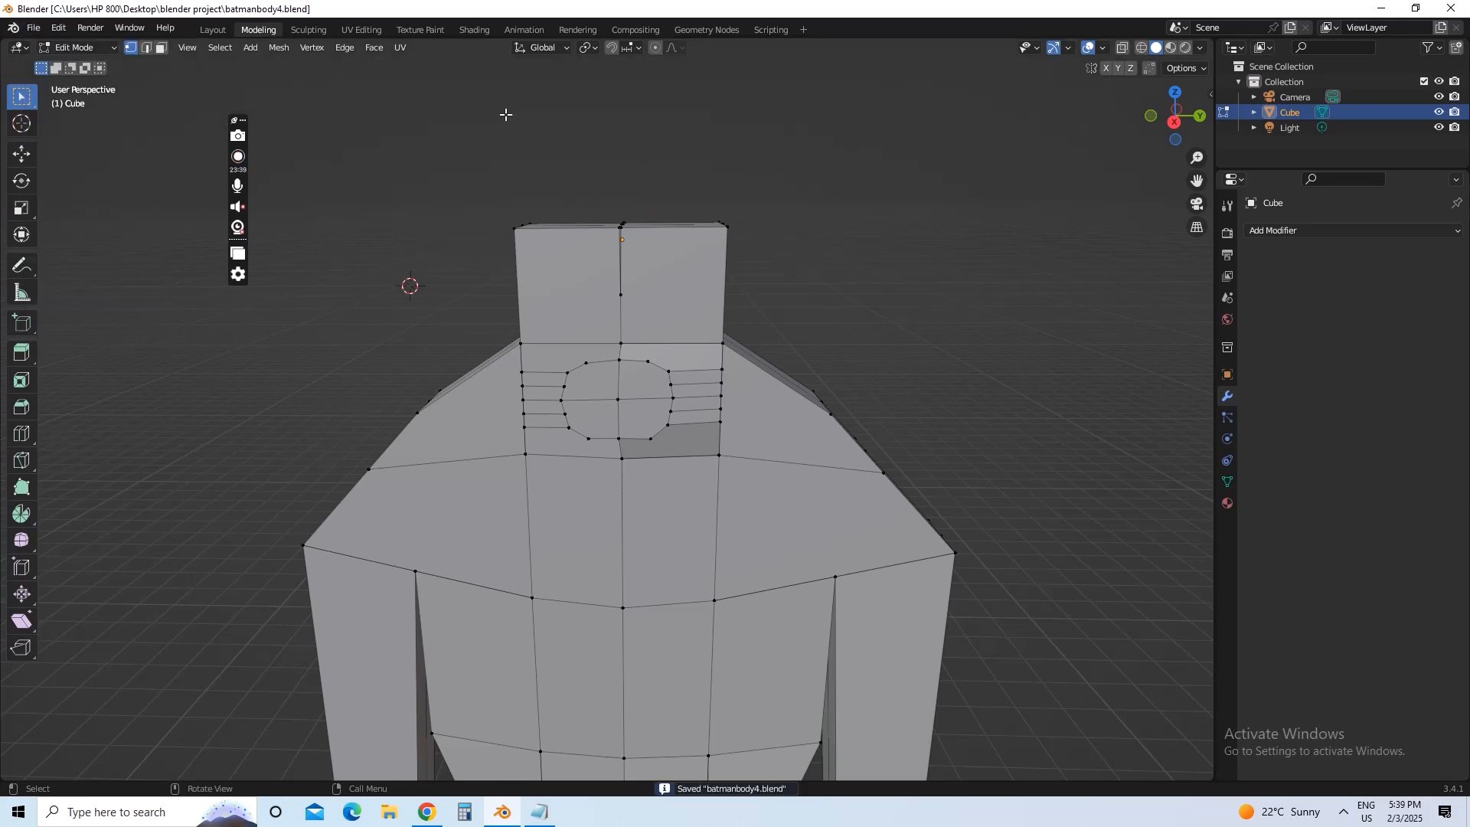
pyautogui.click(539, 811)
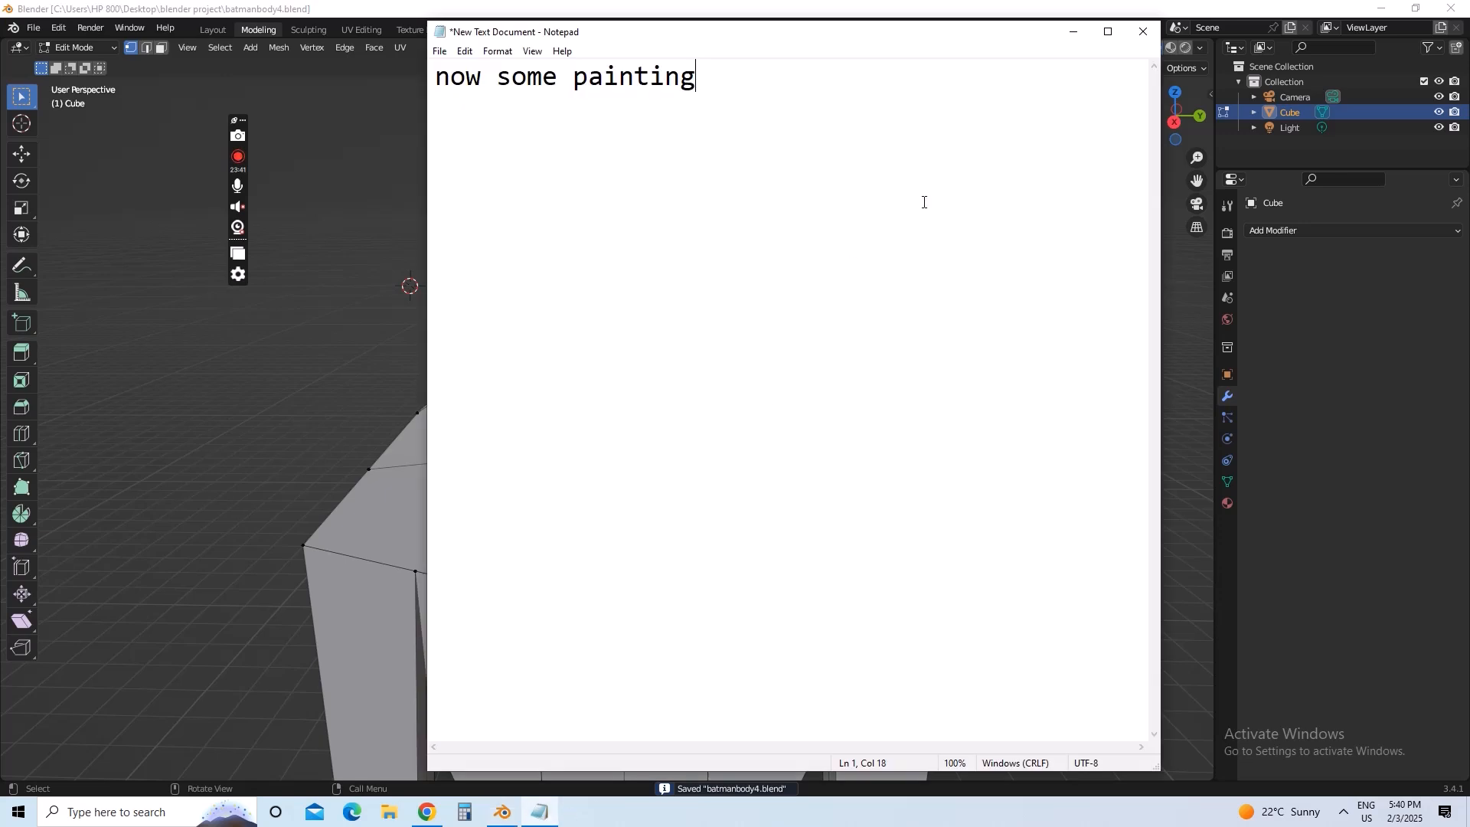
pyautogui.click(1074, 32)
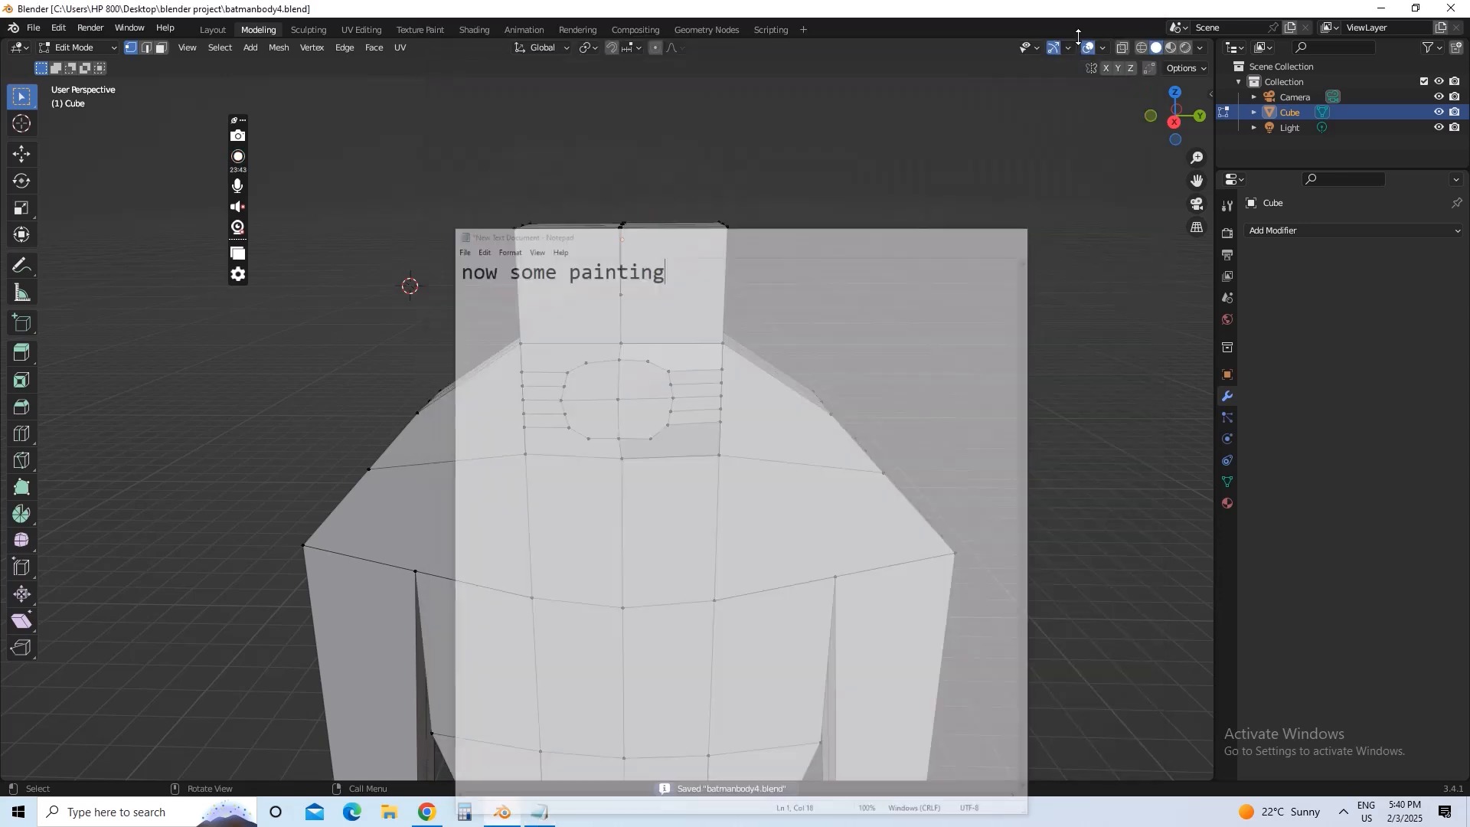
pyautogui.click(427, 810)
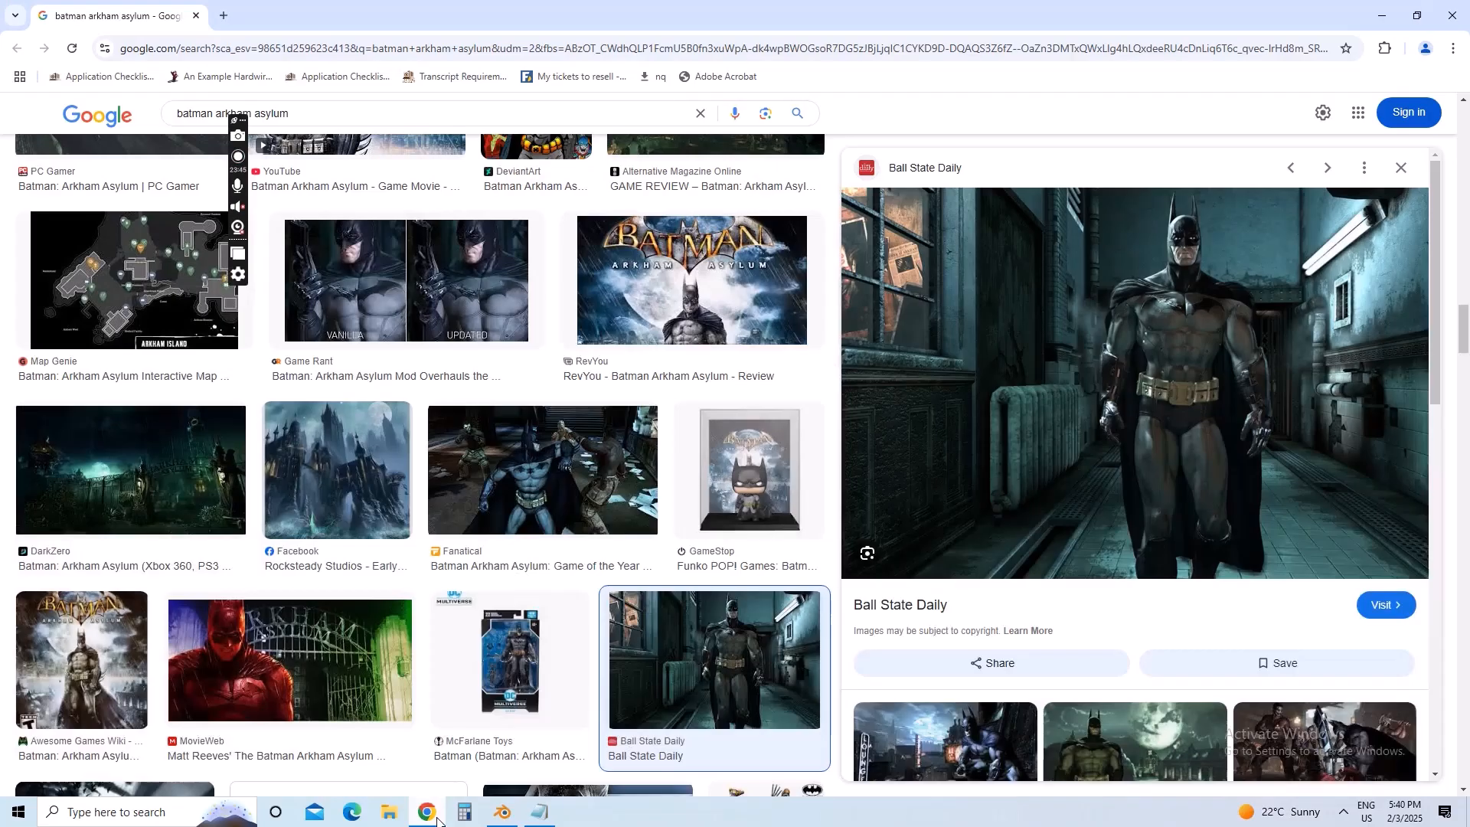
pyautogui.click(501, 812)
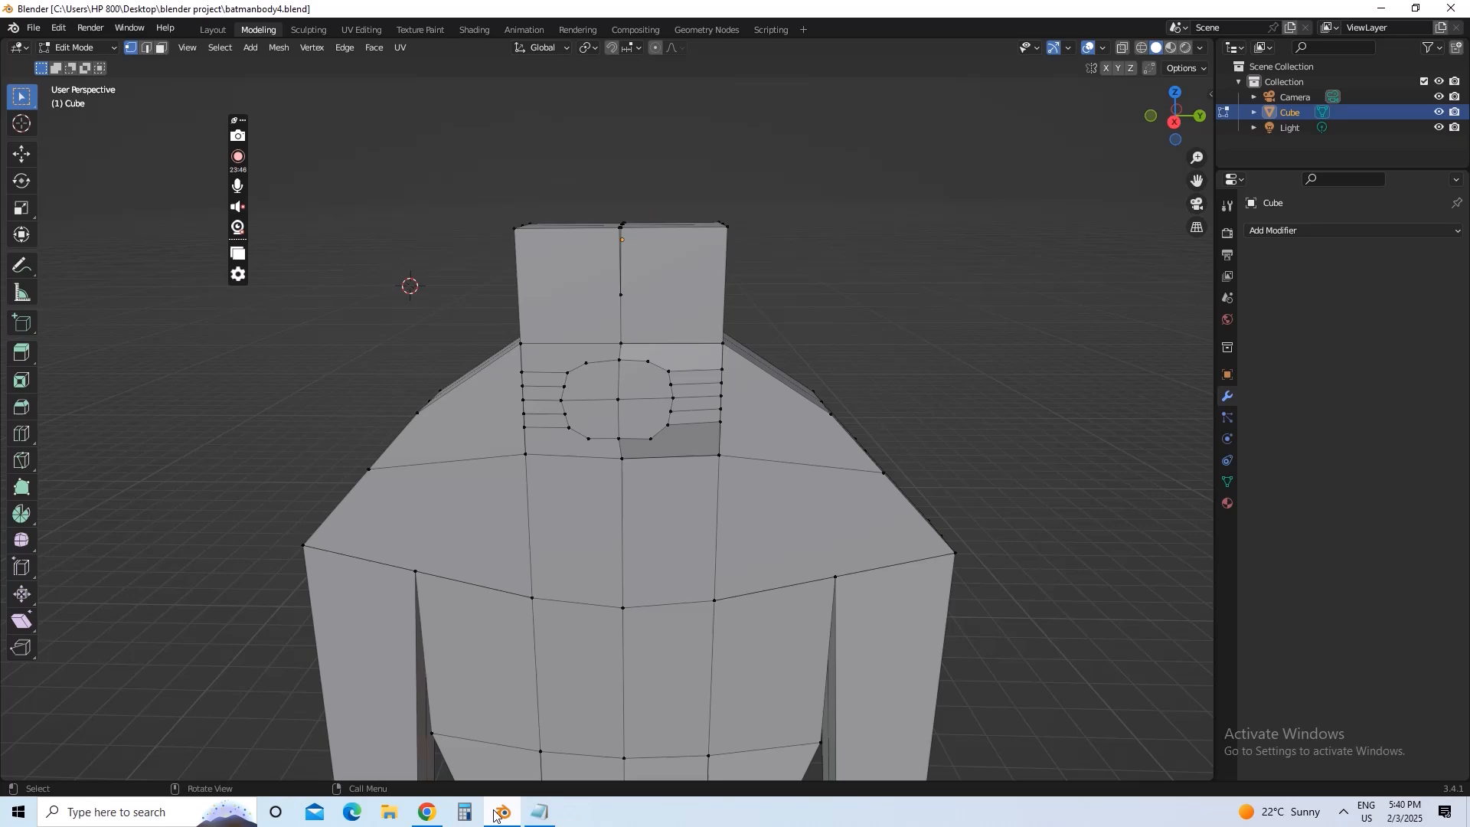
# - Search the installed programs for "gimp", launch GIMP and close Blender
pyautogui.click(19, 814)
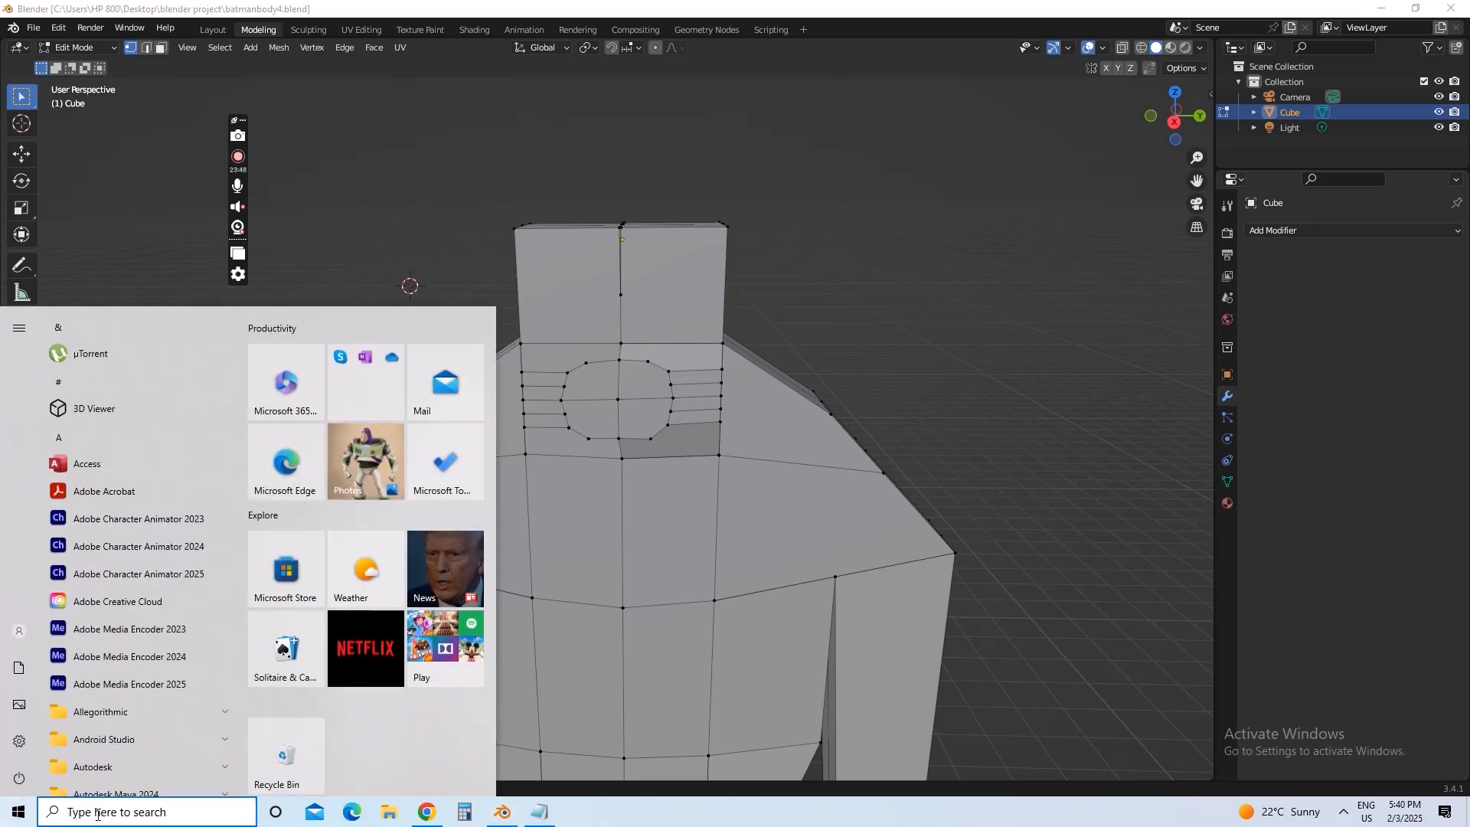
pyautogui.click(98, 813)
pyautogui.write('gimp')
pyautogui.press('Escape')
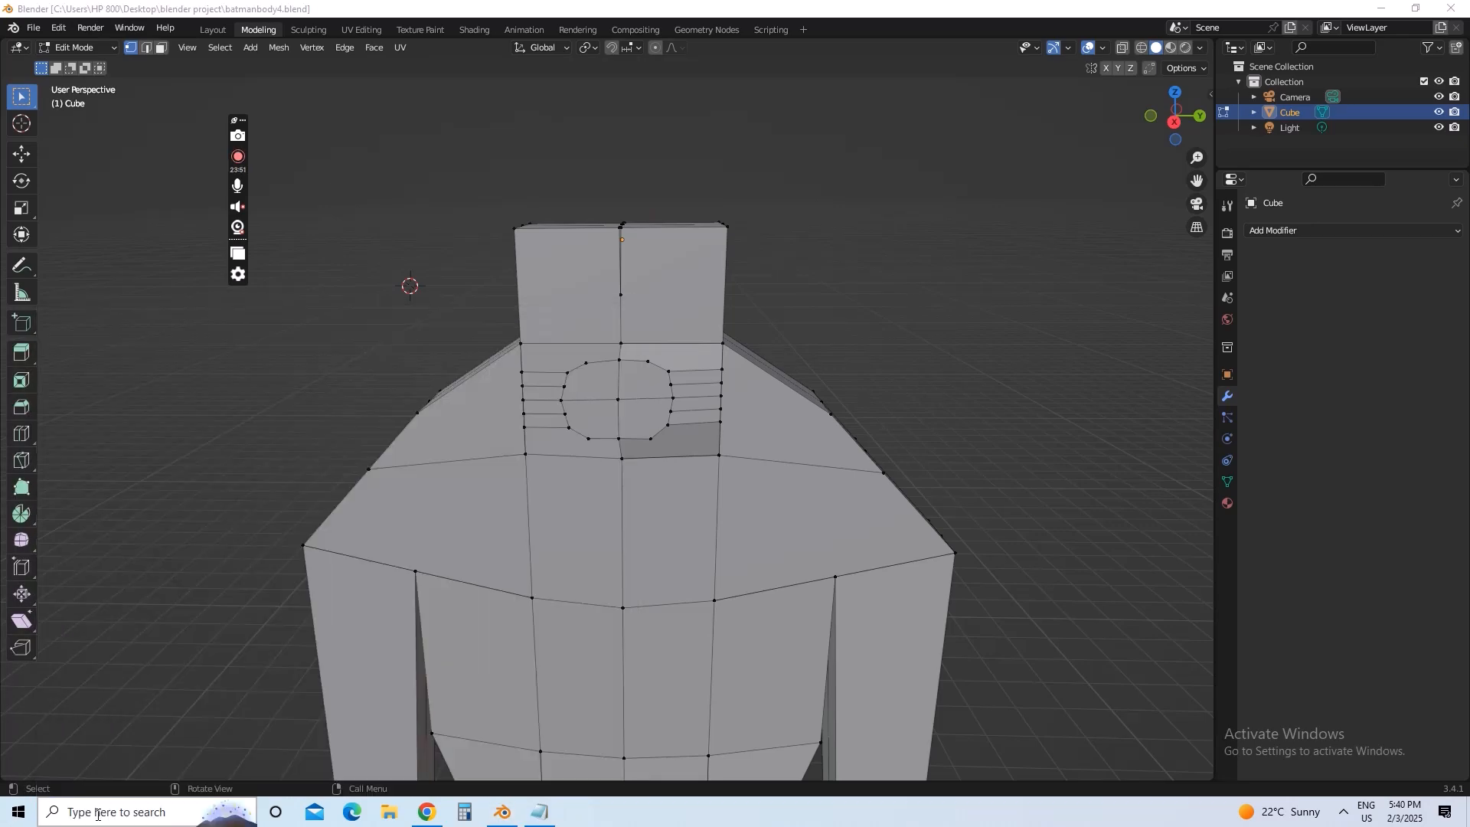
pyautogui.click(501, 812)
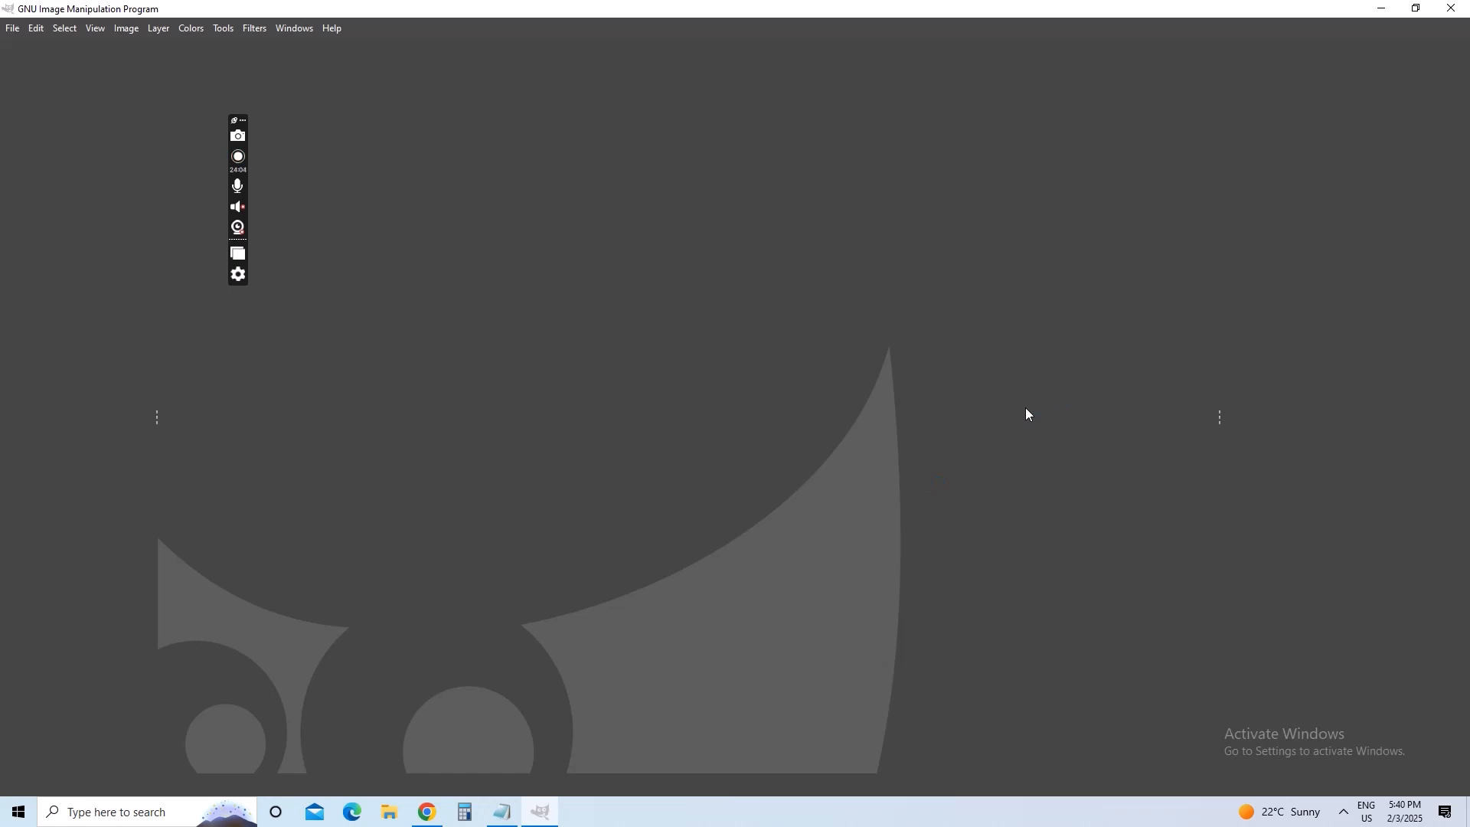
# - Switch to Notepad and replace the note with "i will impose all the colour on top of each" and "other" on the next line
pyautogui.click(500, 807)
pyautogui.moveTo(737, 79); pyautogui.dragTo(280, 172)
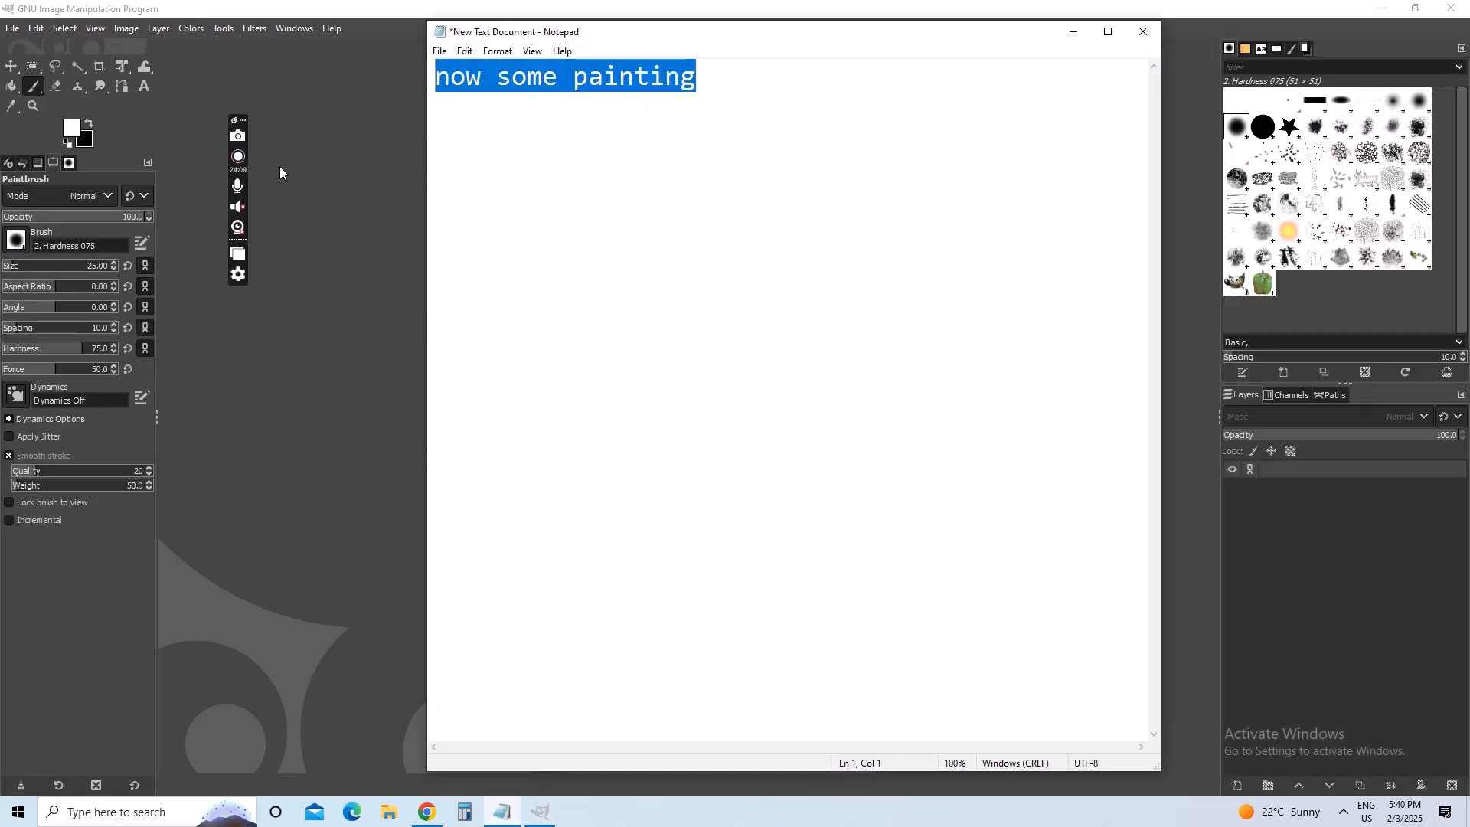
pyautogui.press('BackSpace')
pyautogui.write('i will im')
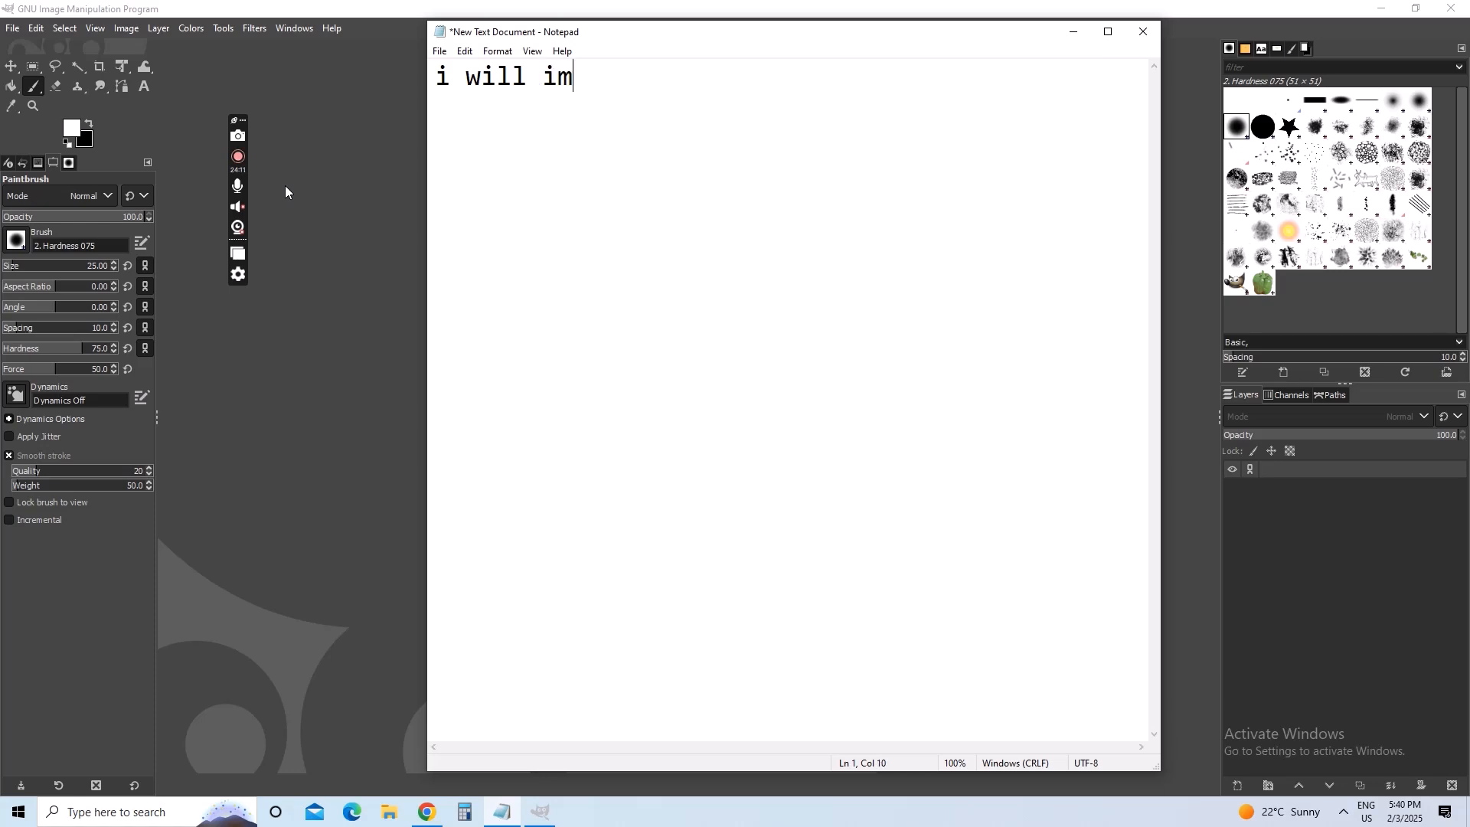
pyautogui.write('pose all the col')
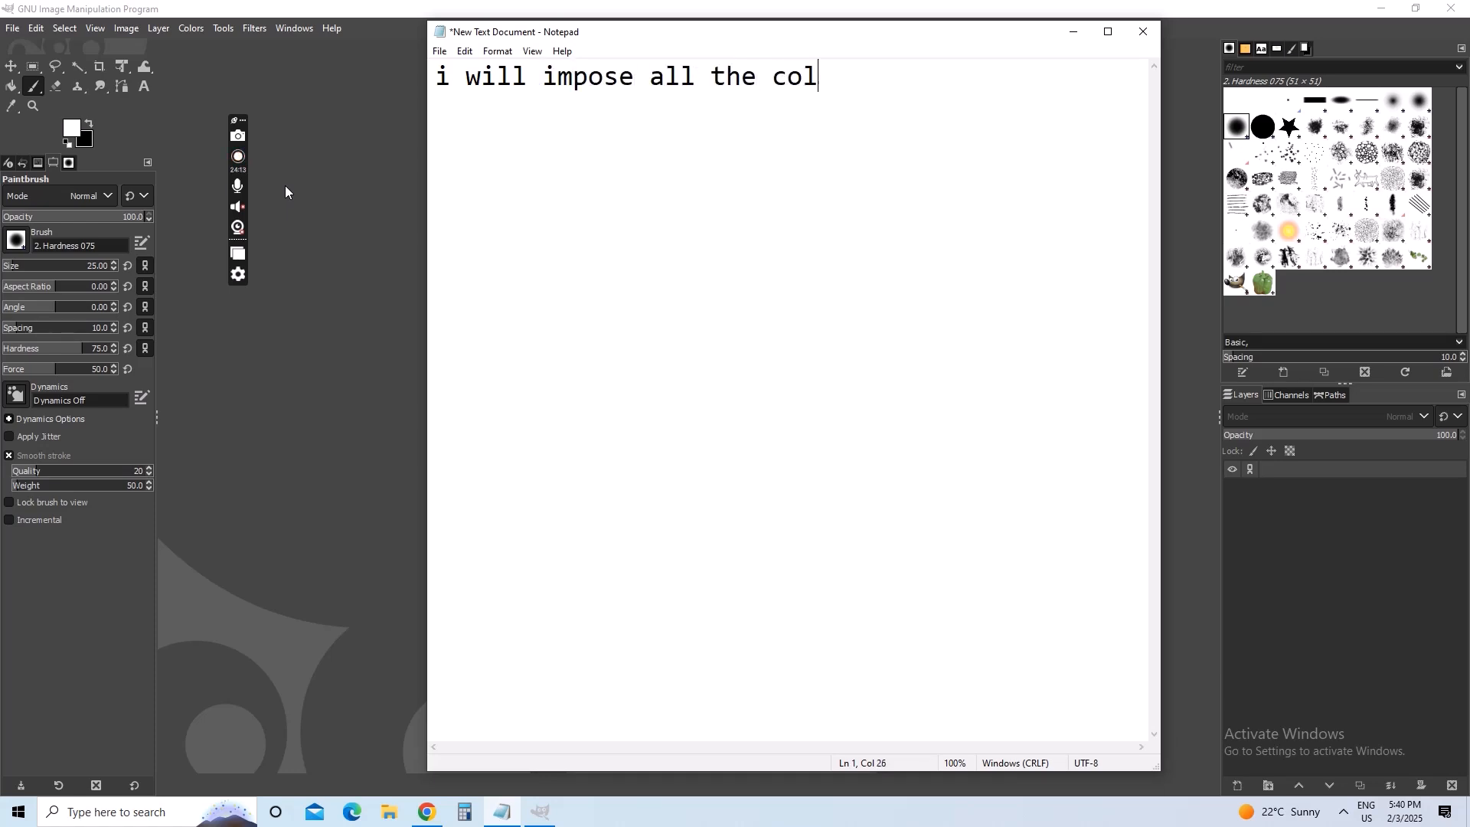
pyautogui.write('our on top ofg')
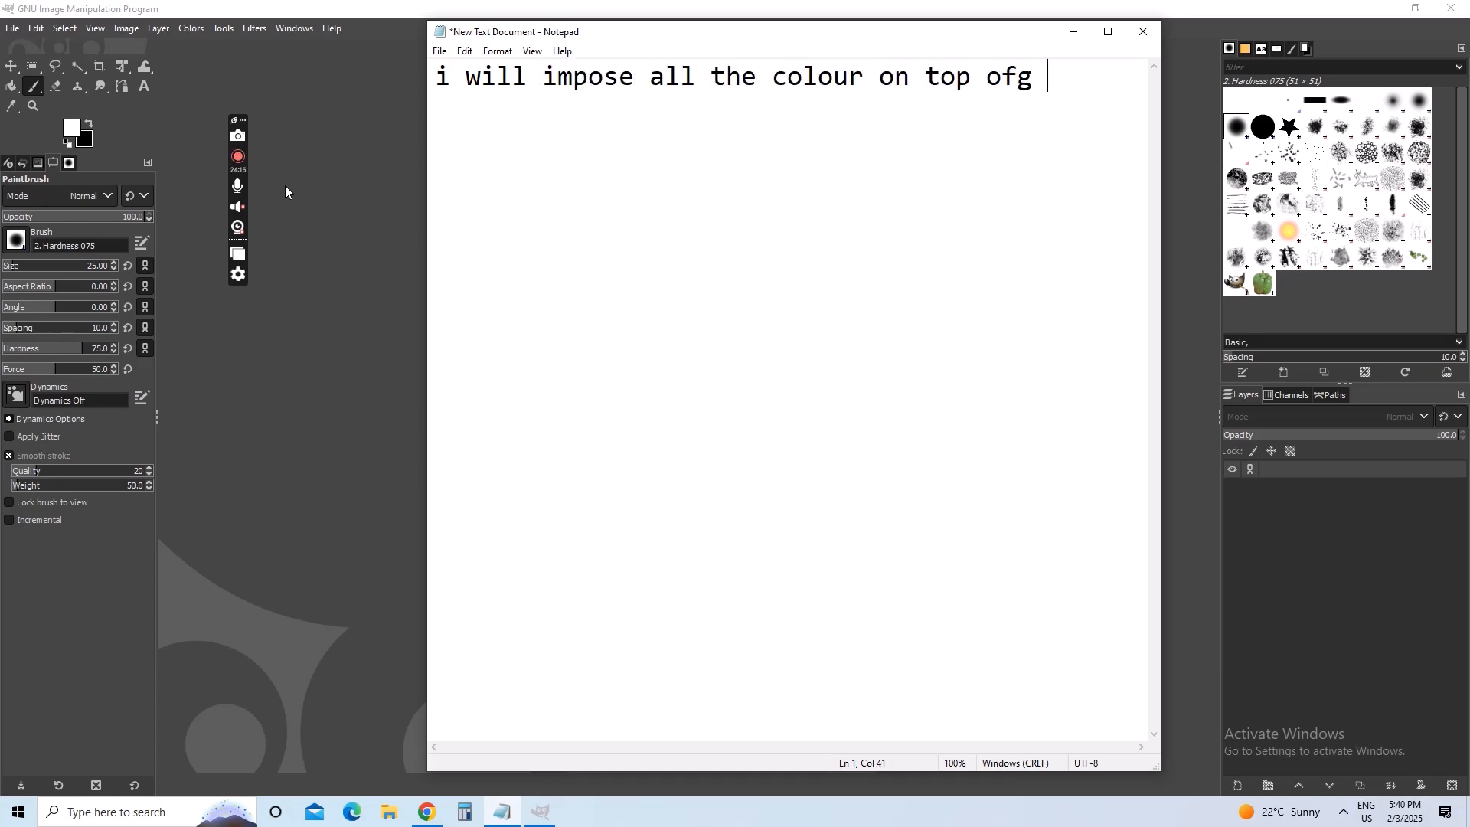
pyautogui.press('BackSpace')
pyautogui.press('BackSpace')
pyautogui.write('each')
pyautogui.press('Return')
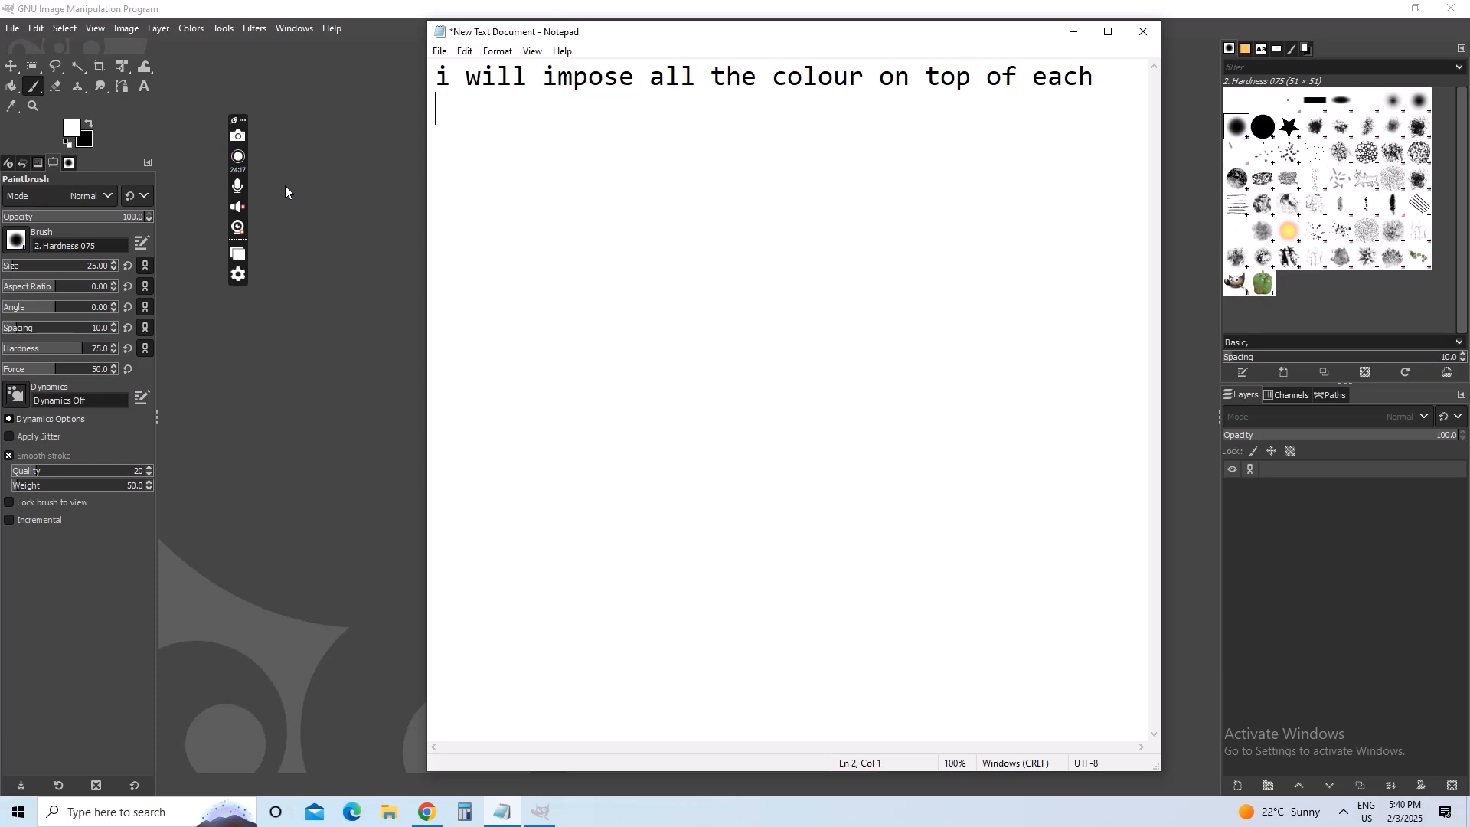
pyautogui.write('other')
# - Switch to GIMP and create a new 1920x1080 image filled with the black background colour
pyautogui.click(323, 291)
pyautogui.click(12, 28)
pyautogui.click(33, 48)
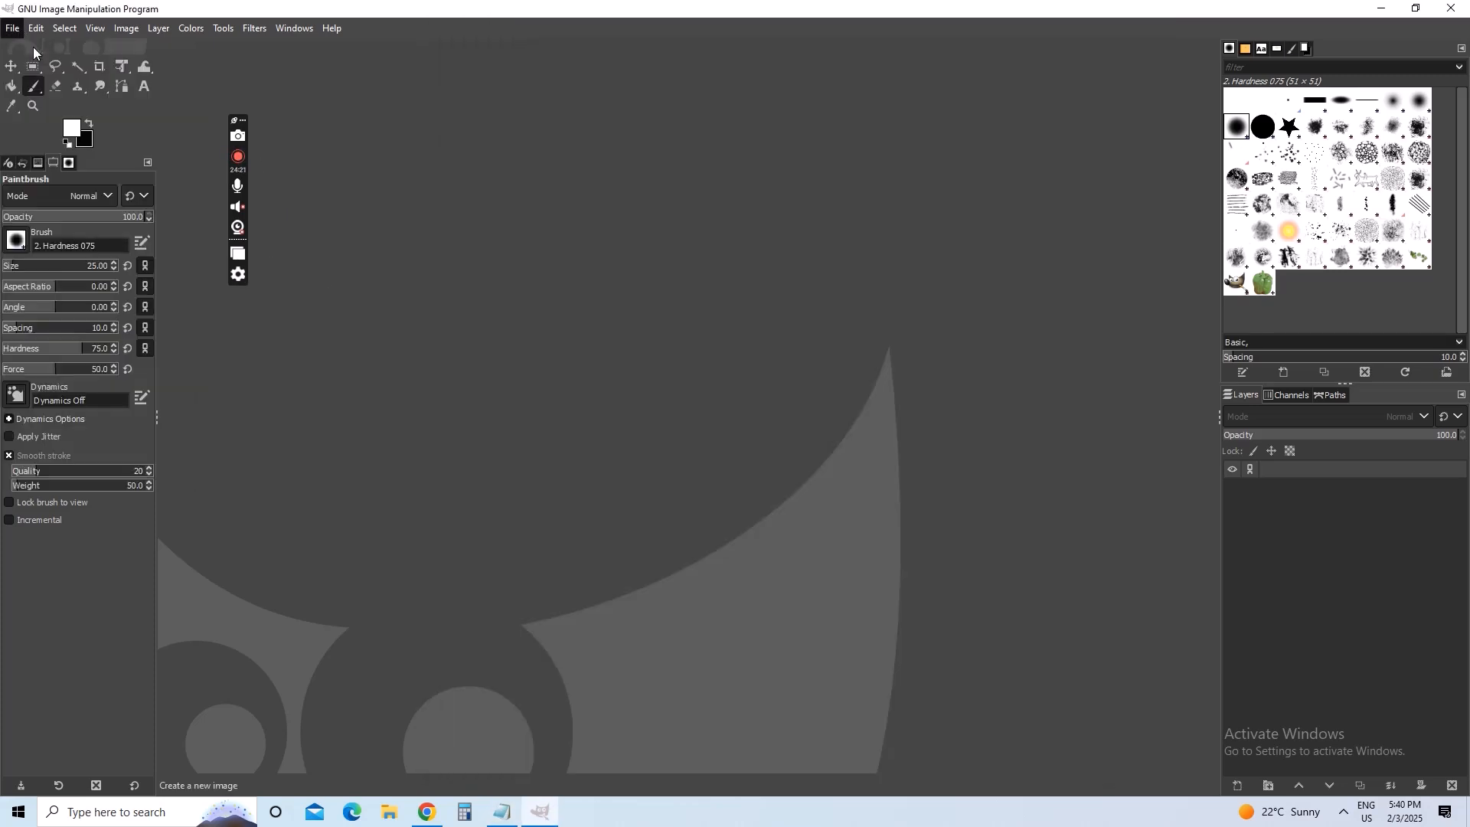
pyautogui.click(484, 320)
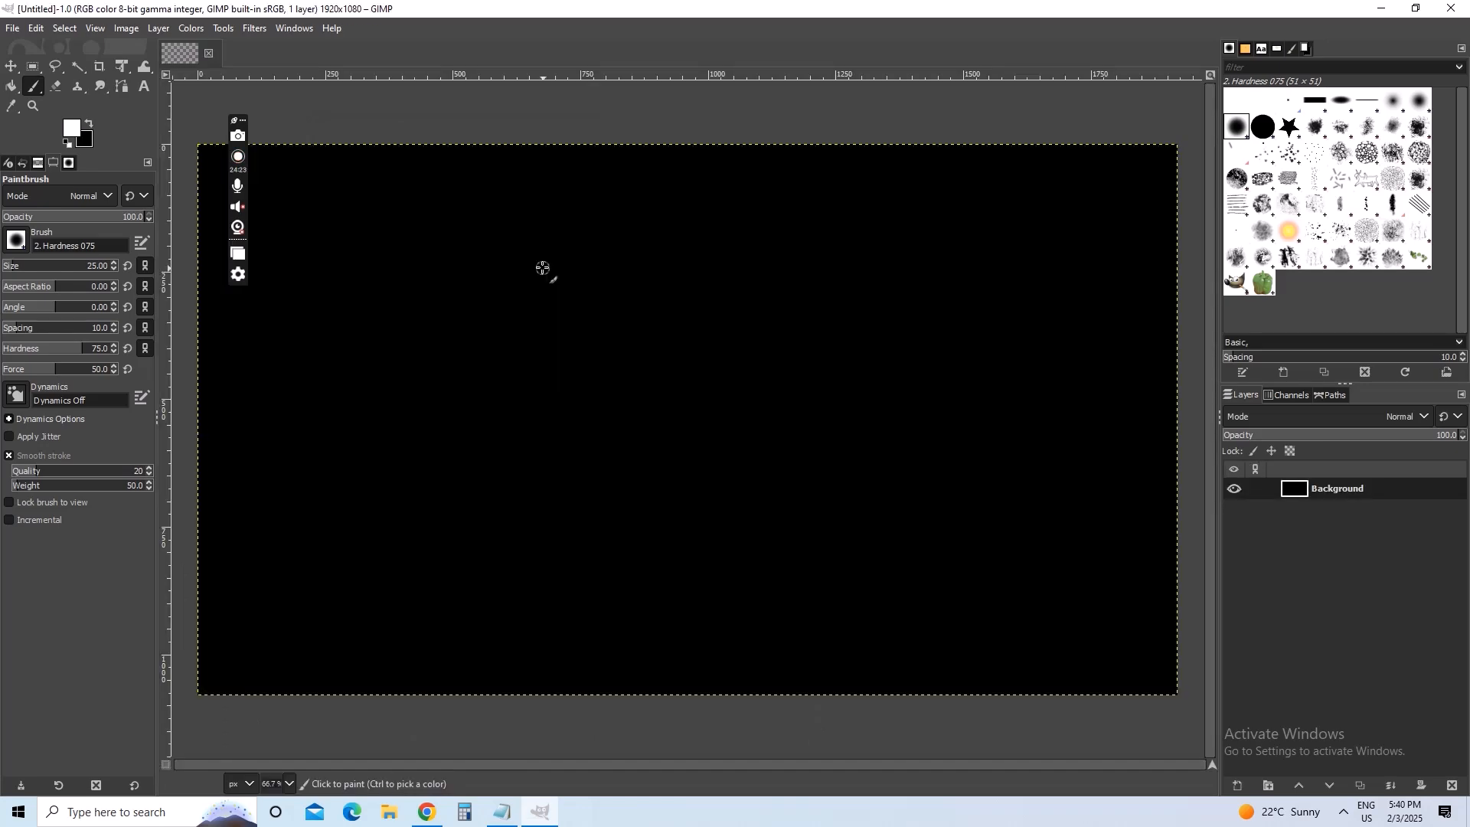
# - Swap the foreground and background colours, create a second 1920x1080 image with a white background, and return to the black image
pyautogui.click(98, 124)
pyautogui.click(12, 27)
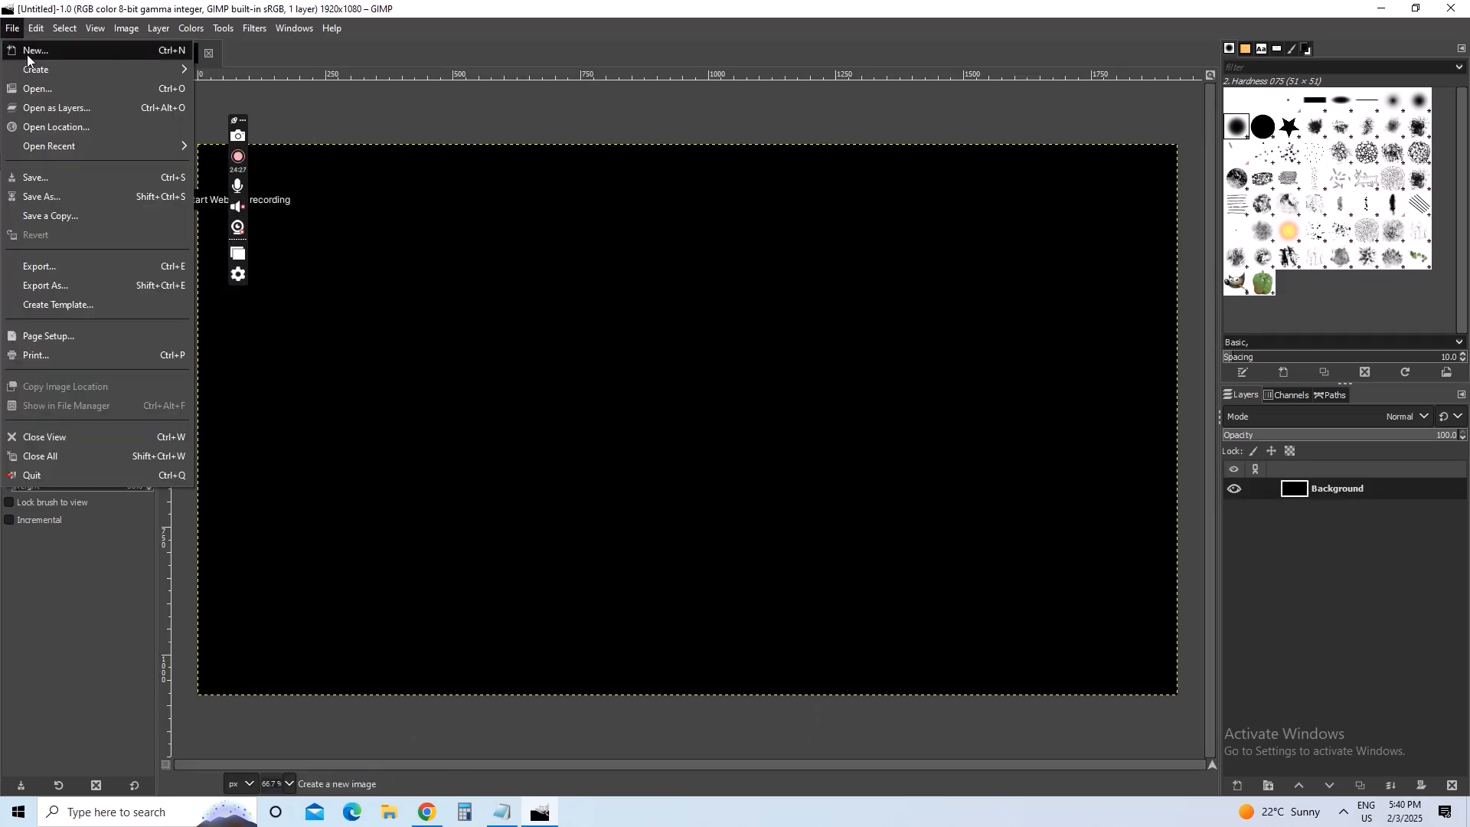
pyautogui.click(31, 57)
pyautogui.click(496, 330)
pyautogui.click(193, 51)
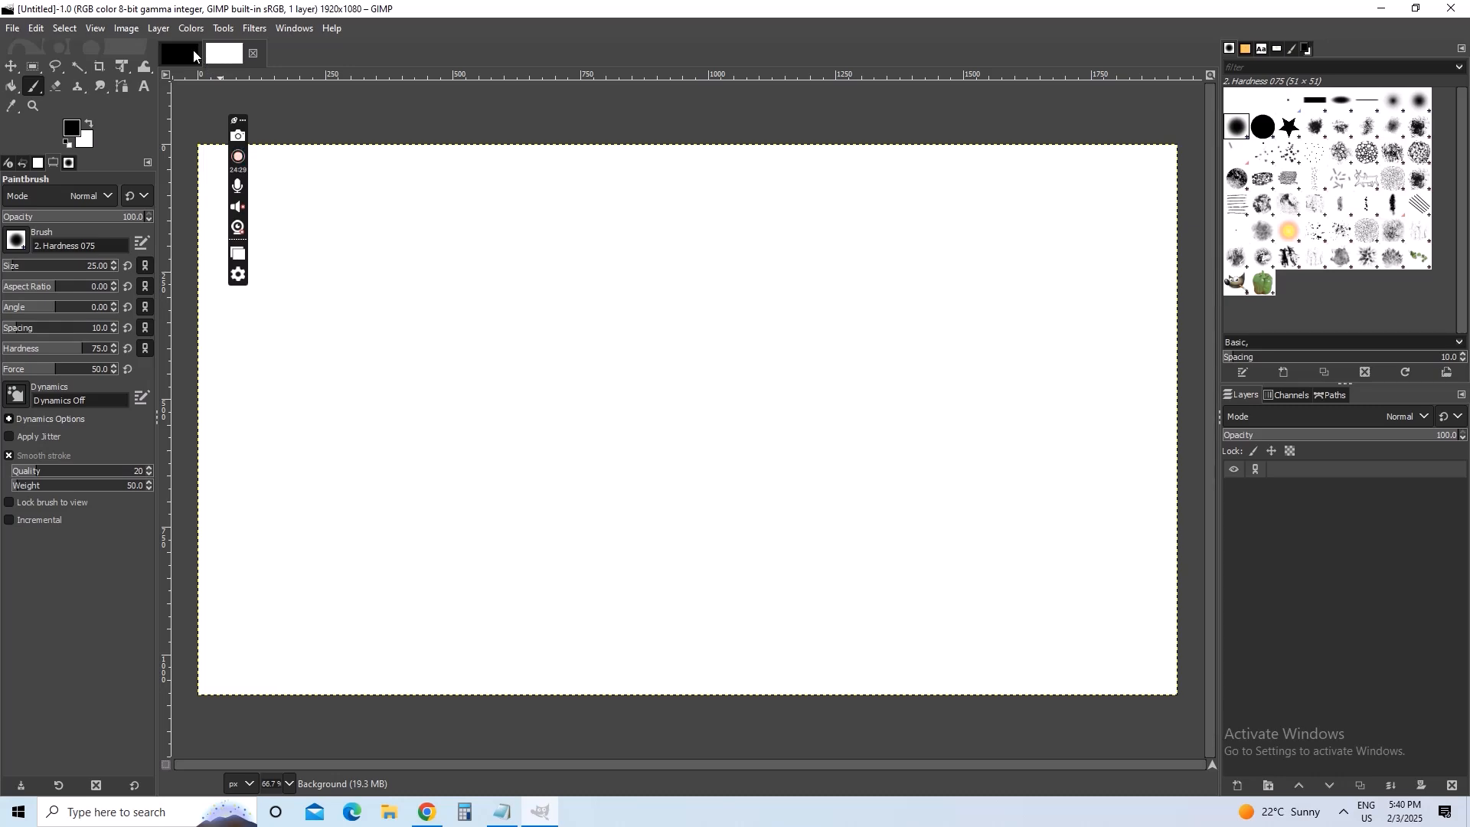
# - Close the black image, bring up the Batman reference in Chrome, and place the Notepad note over it
pyautogui.click(207, 53)
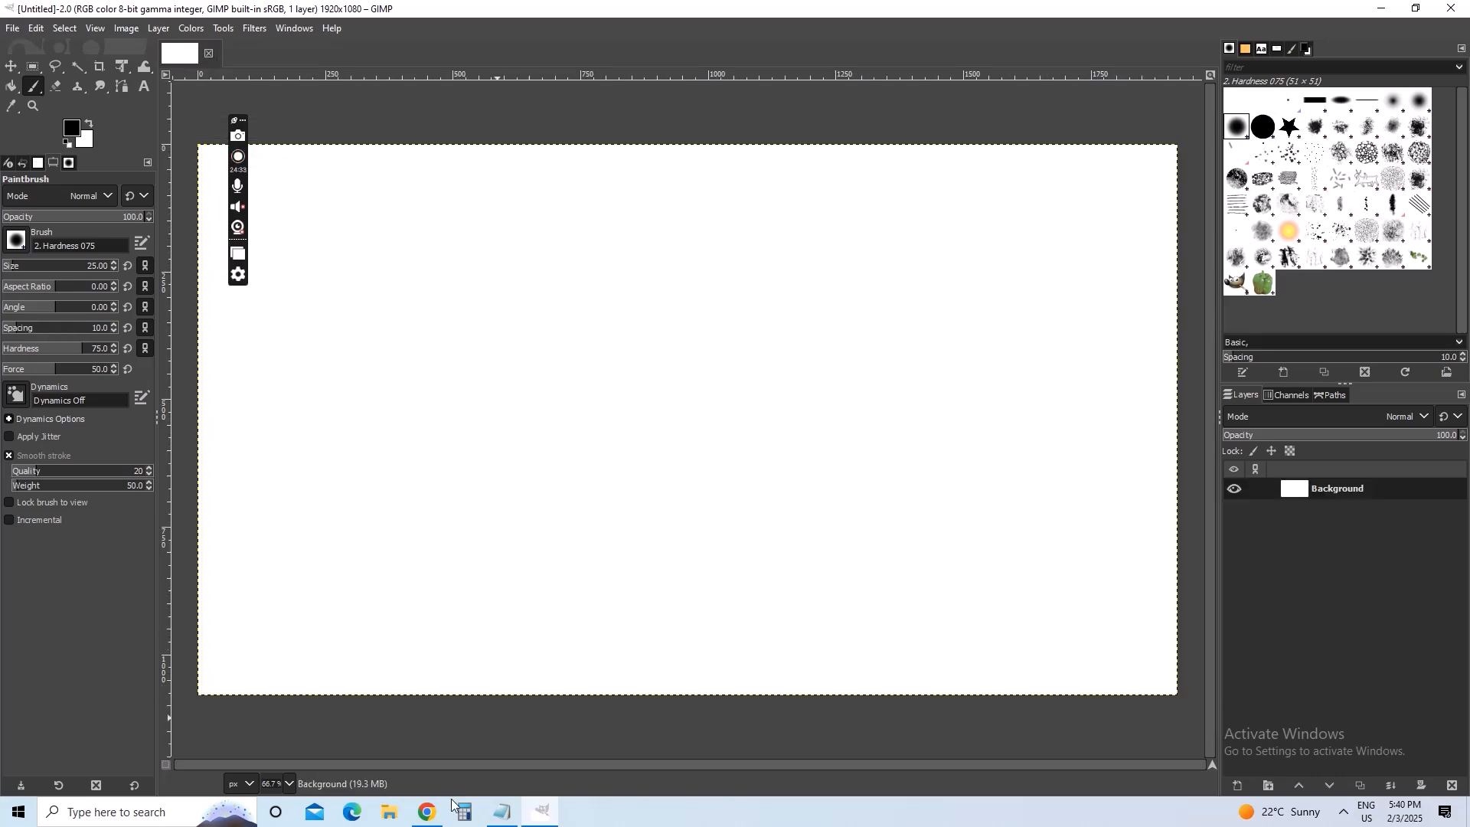
pyautogui.click(429, 812)
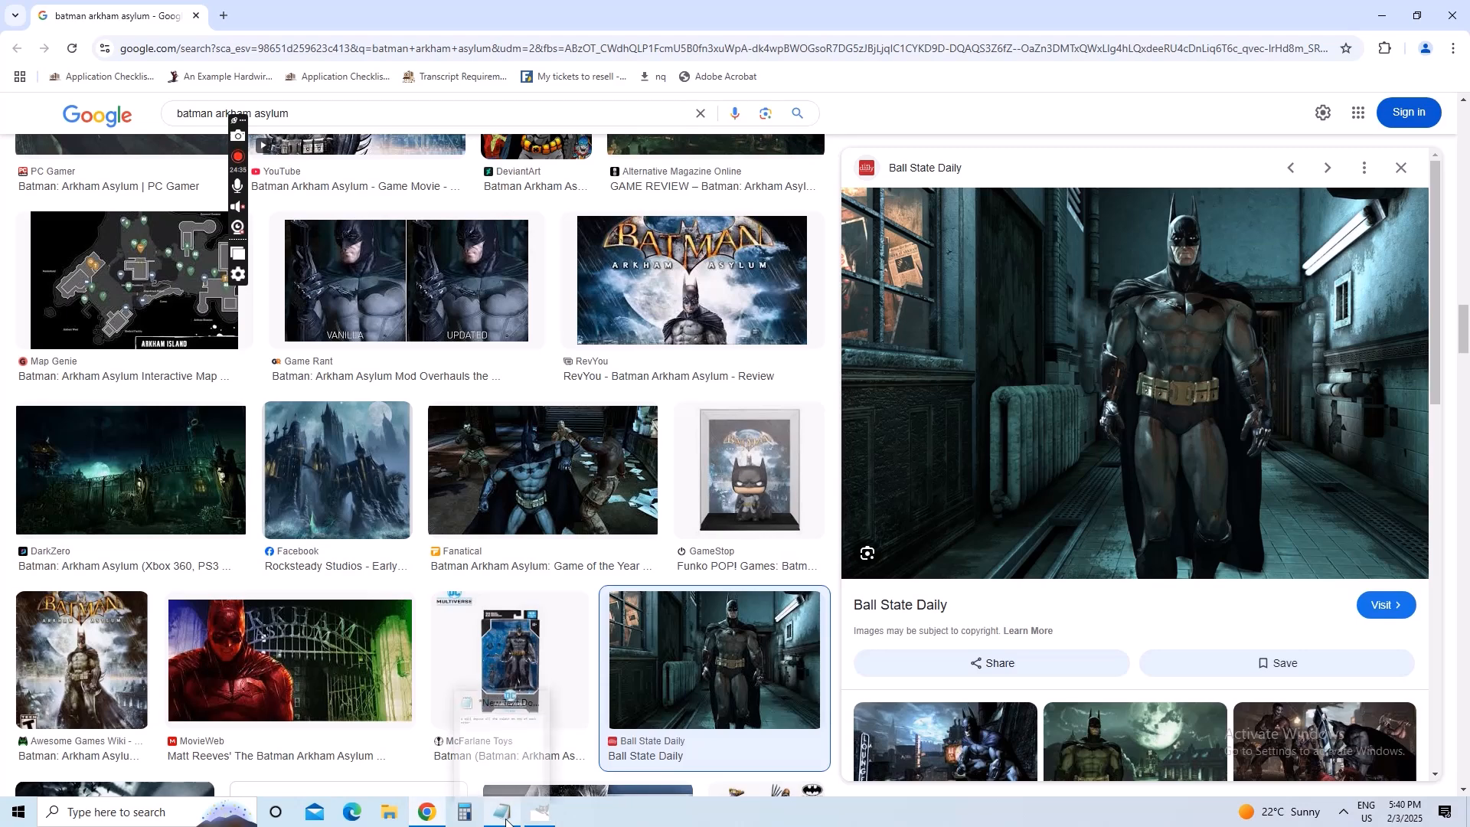
pyautogui.click(496, 808)
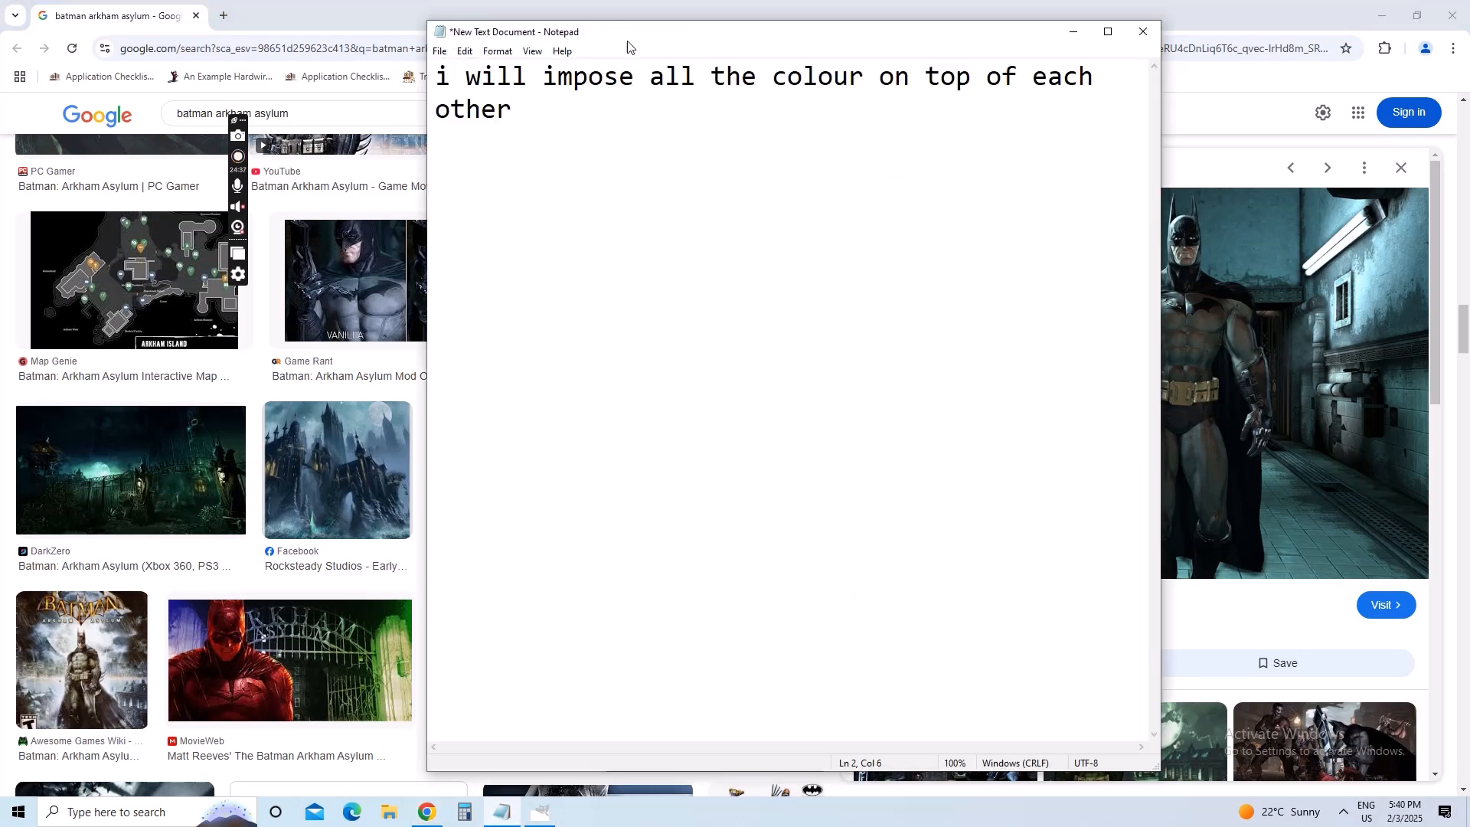
pyautogui.moveTo(664, 33); pyautogui.dragTo(363, 28)
# - Replace the whole note with "here in the batman symbol there is black"
pyautogui.hotkey('ctrl', 'a')
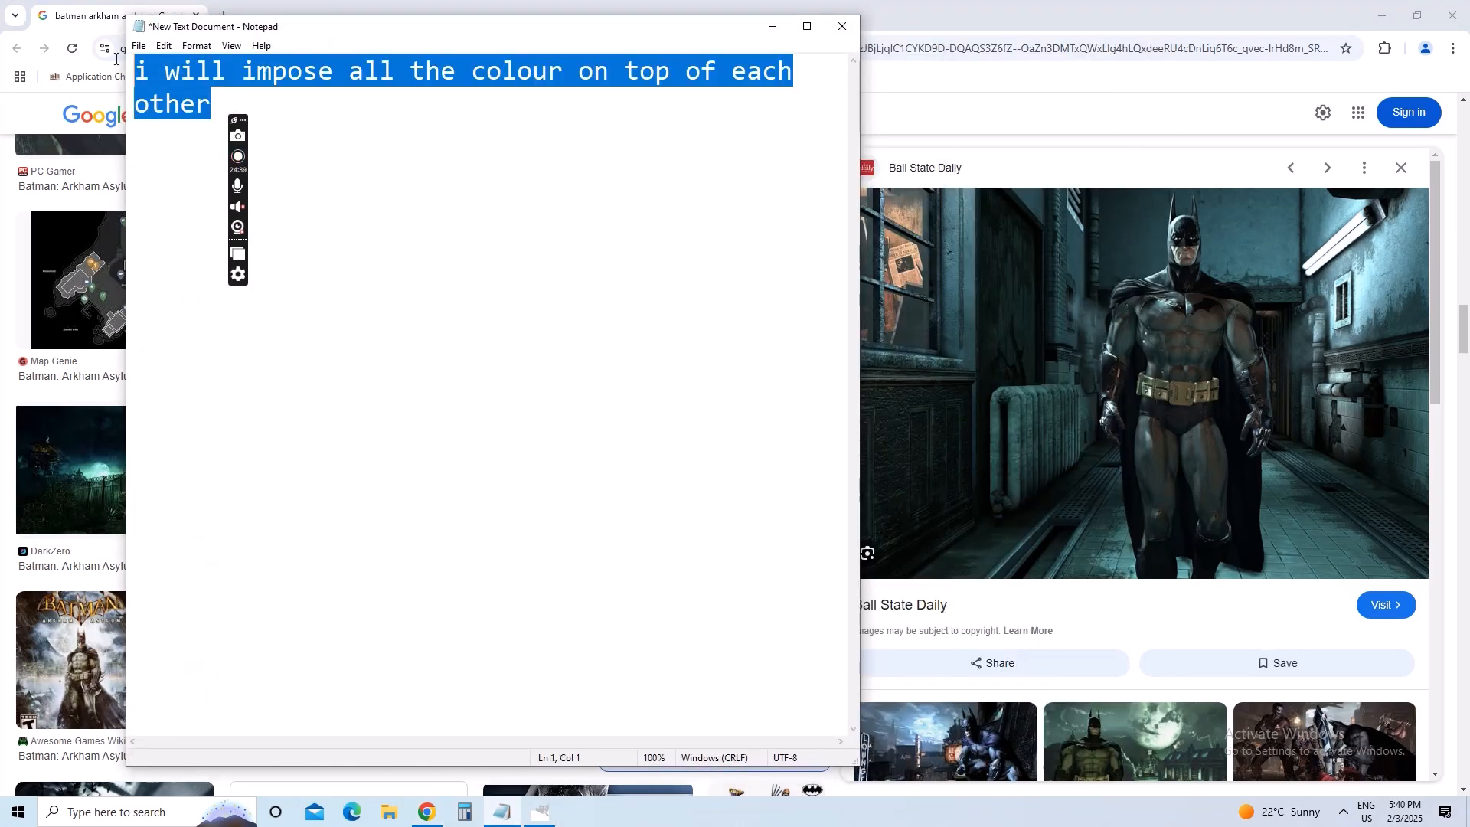
pyautogui.write('hope in ')
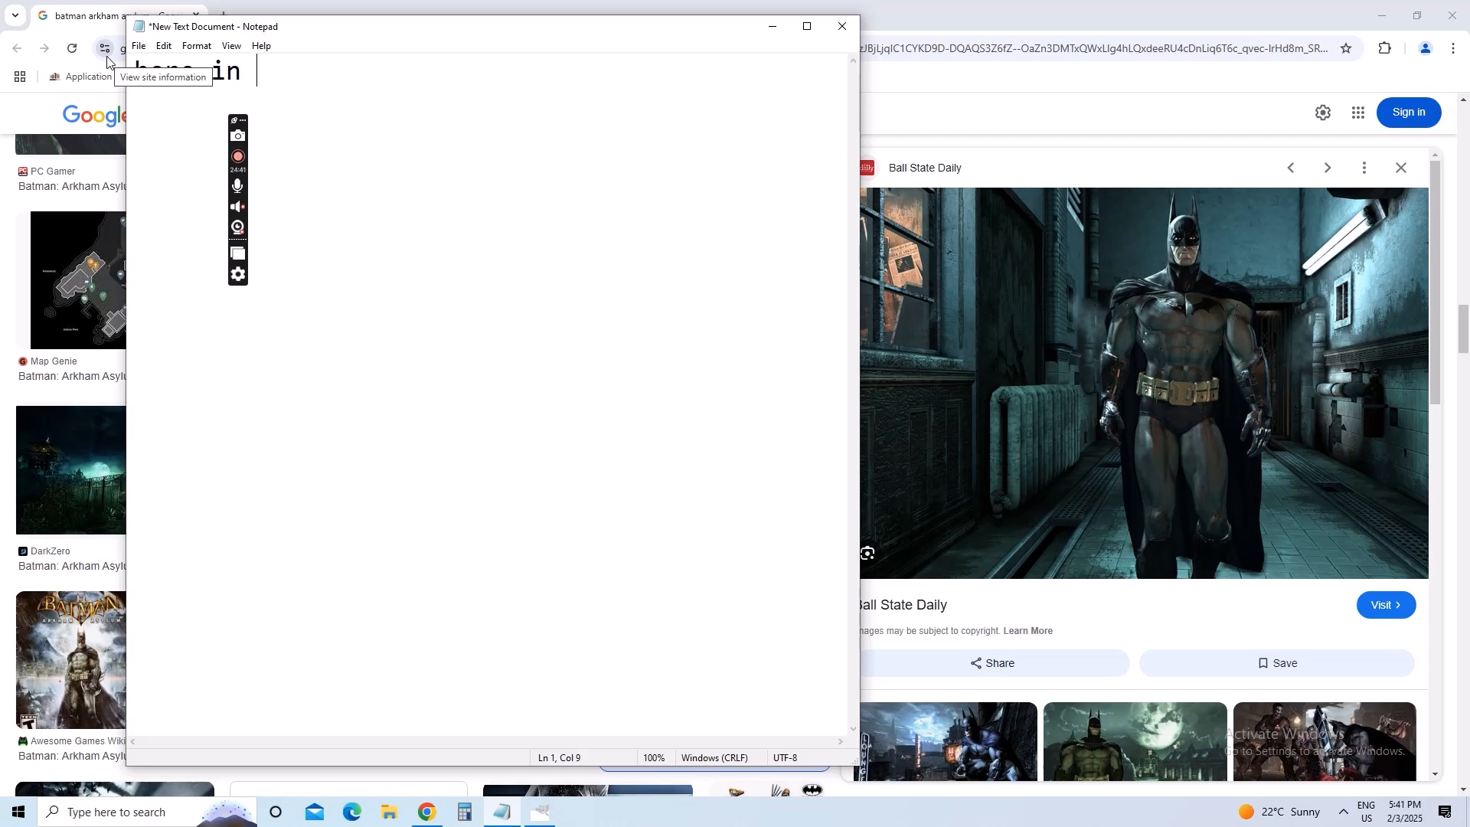
pyautogui.write('the batman ')
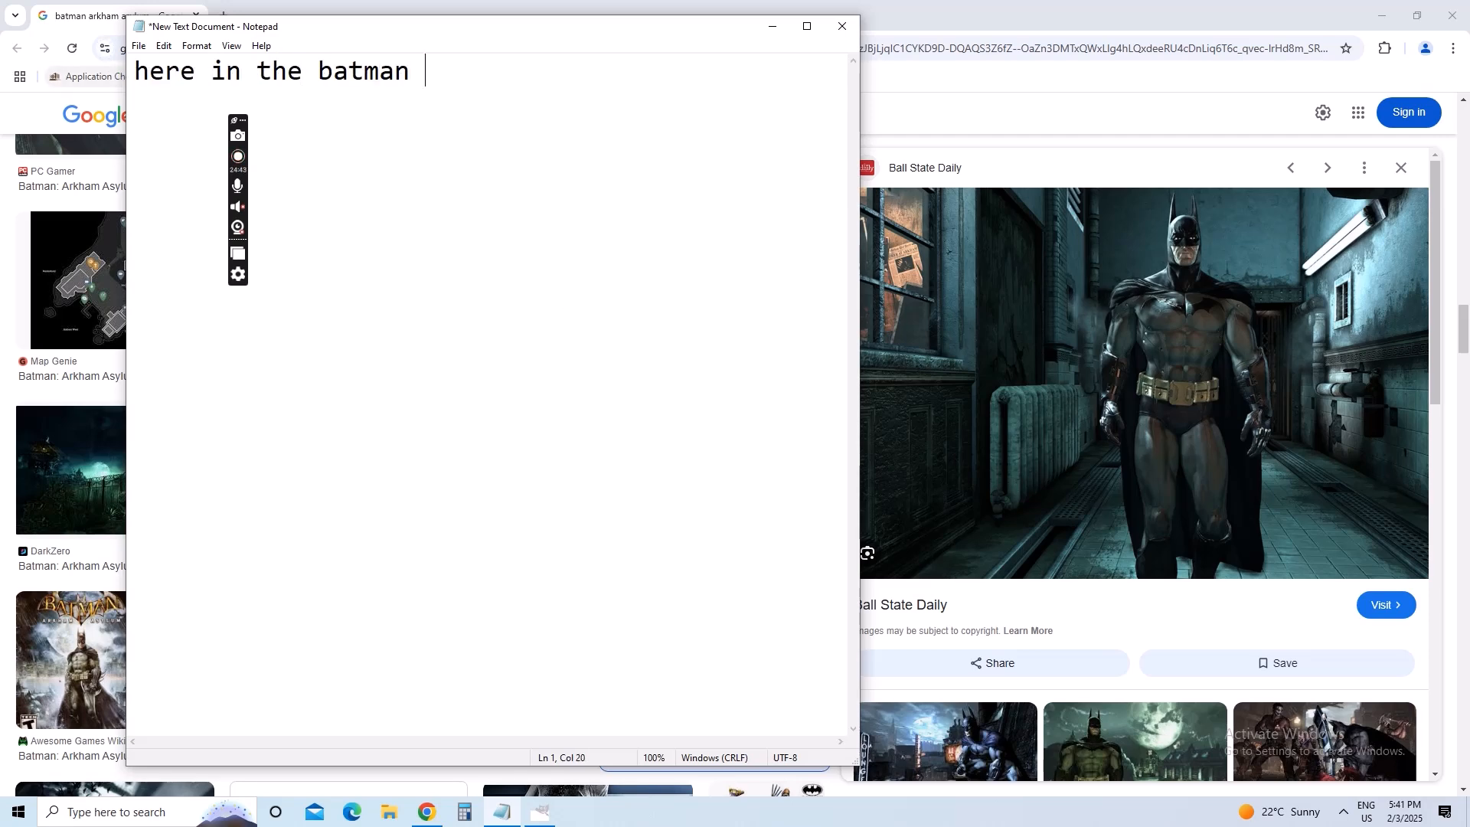
pyautogui.write('symbol ')
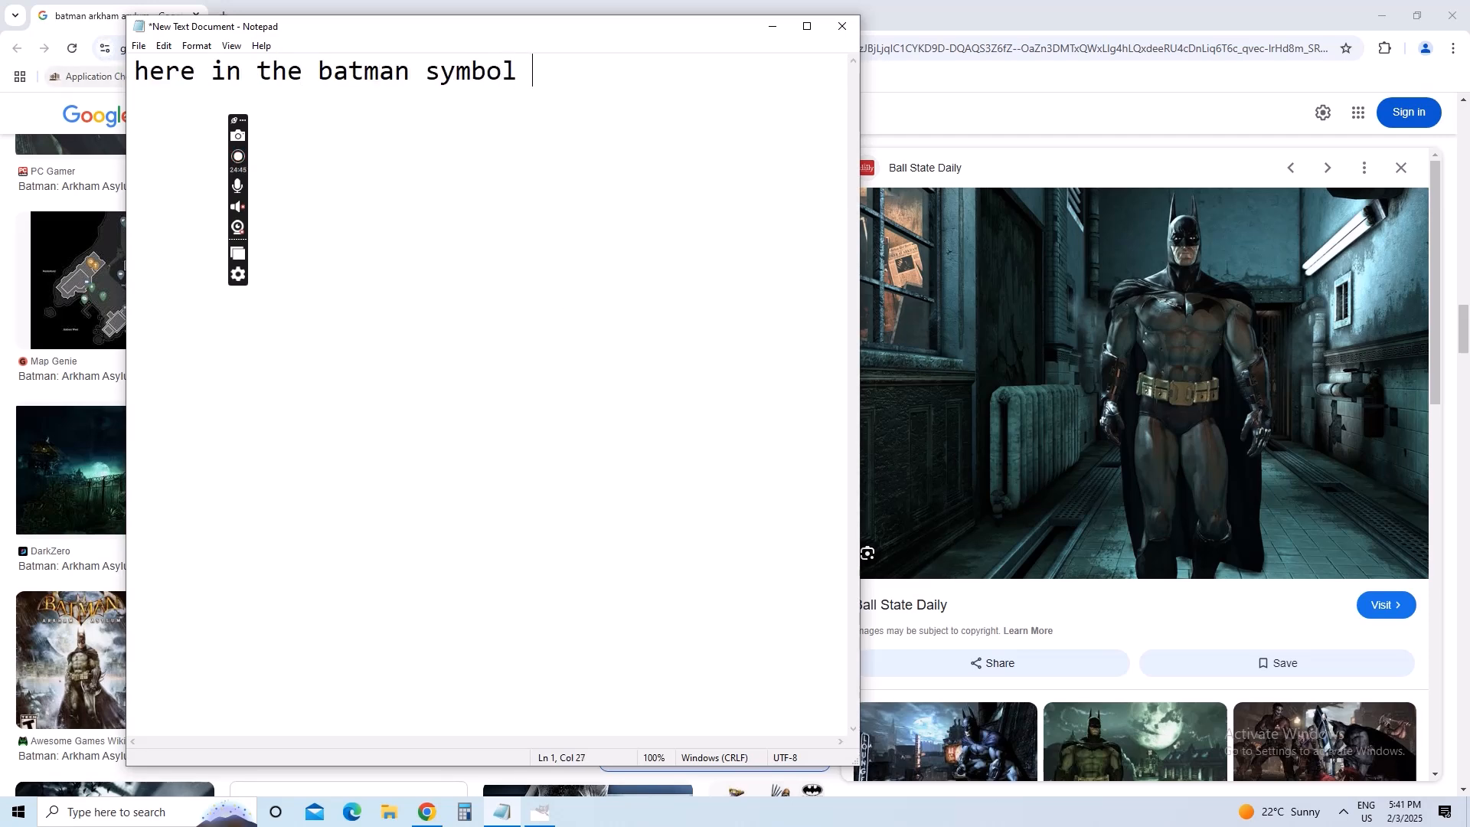
pyautogui.write('there is ')
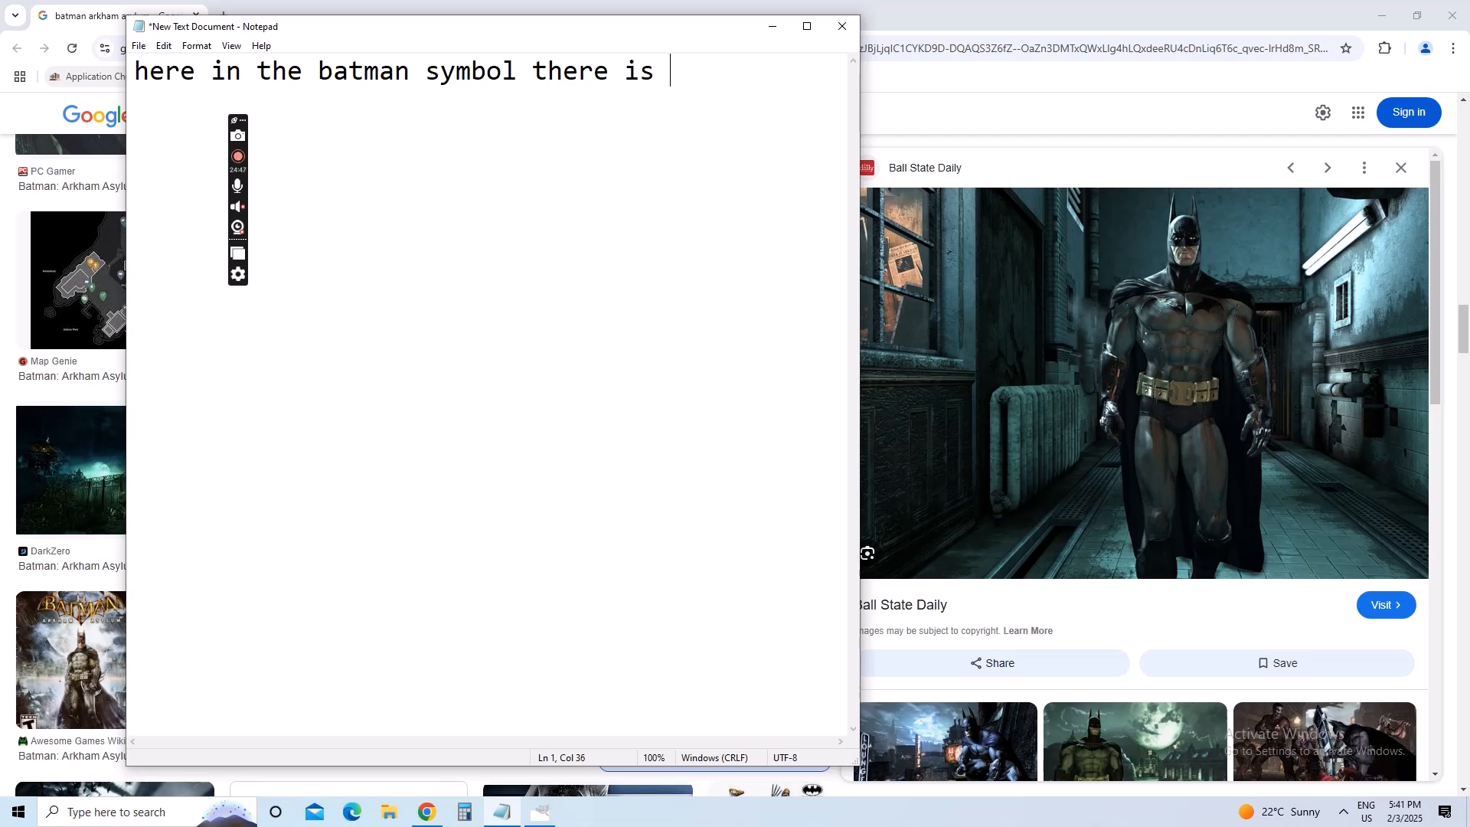
pyautogui.write('black')
# - Add "then blue then light blue" as the second line of the note
pyautogui.press('Return')
pyautogui.write('then')
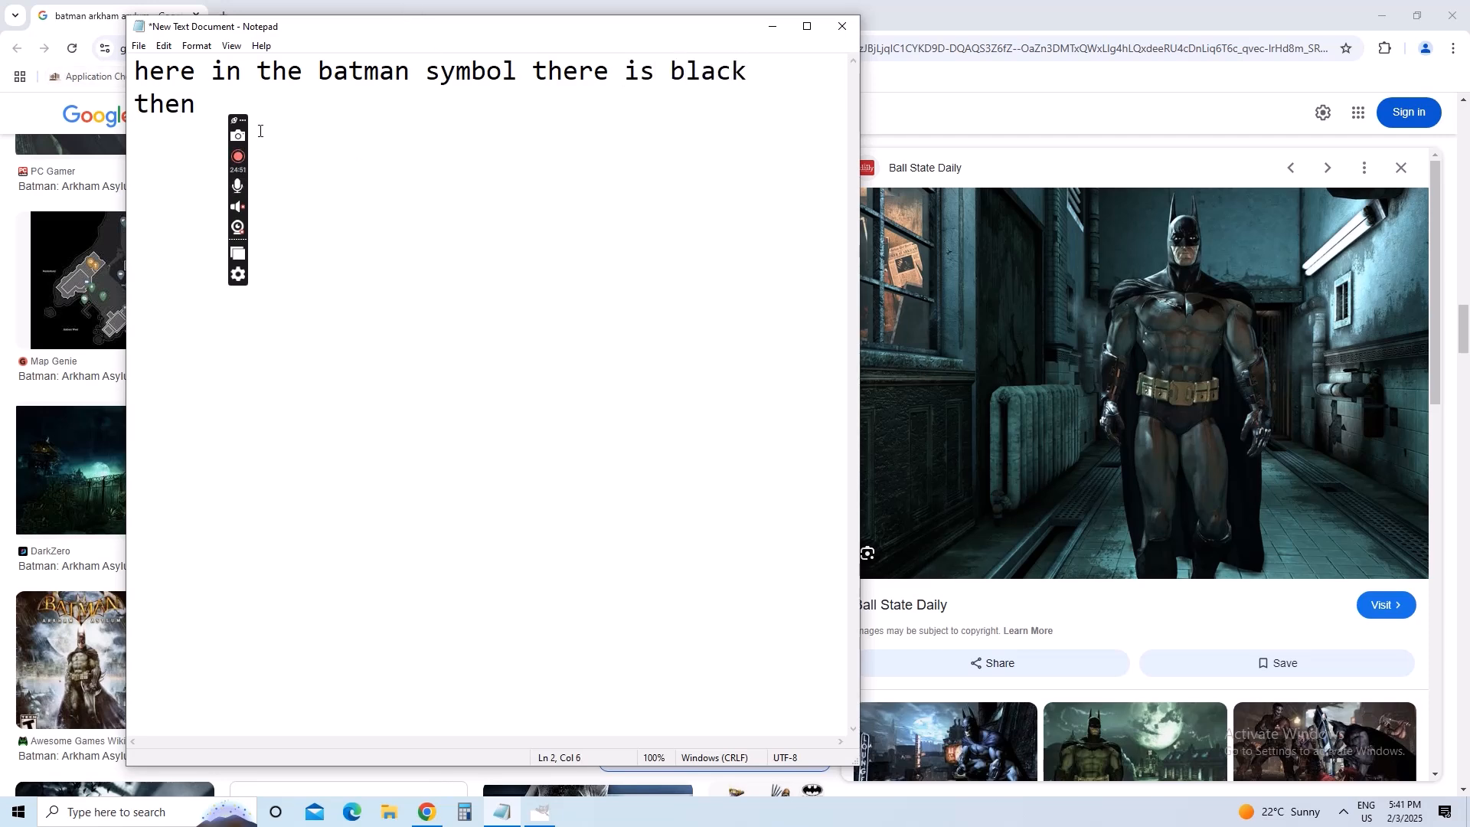
pyautogui.moveTo(240, 129); pyautogui.dragTo(225, 193)
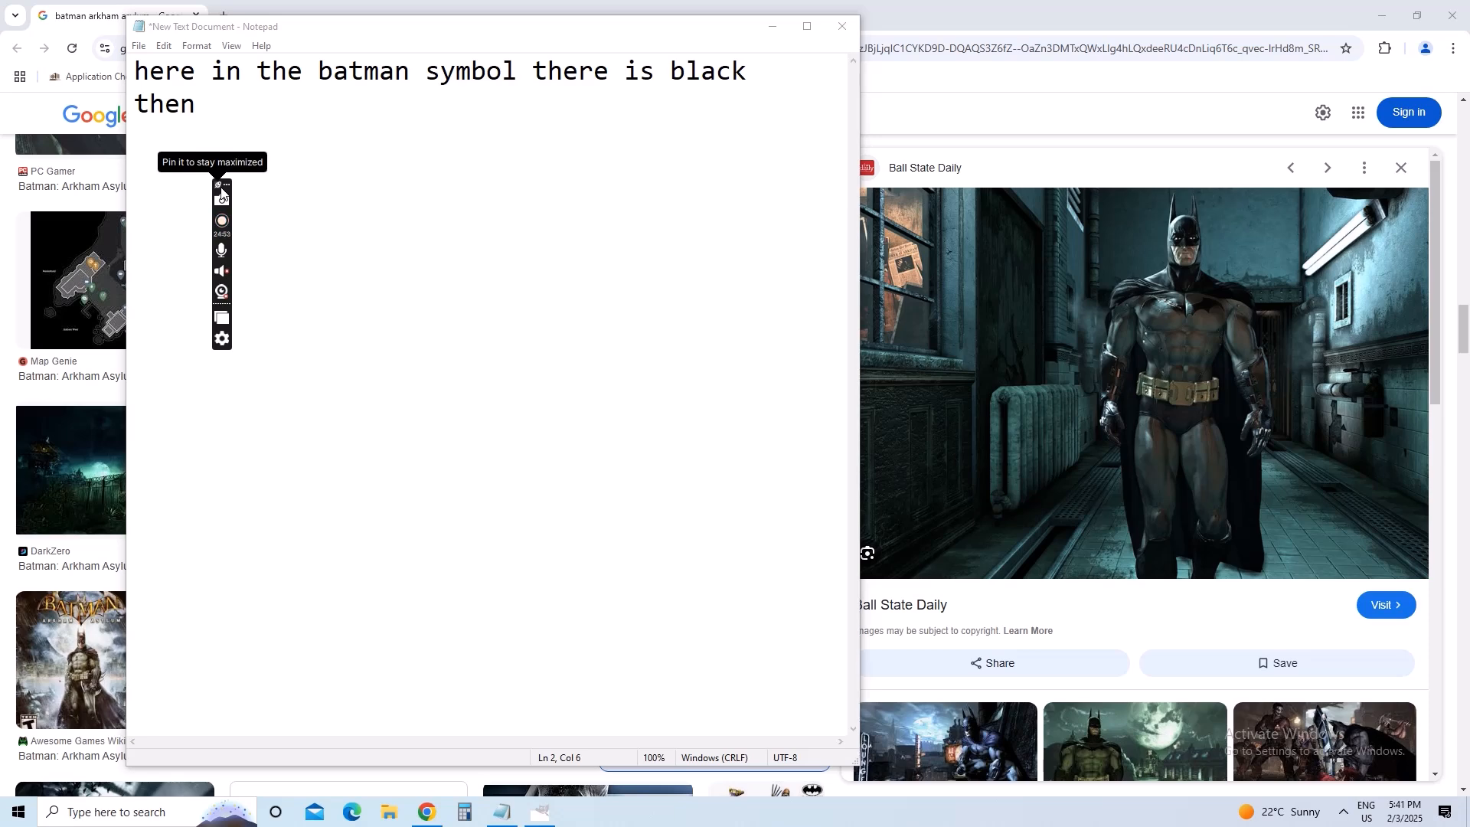
pyautogui.click(275, 153)
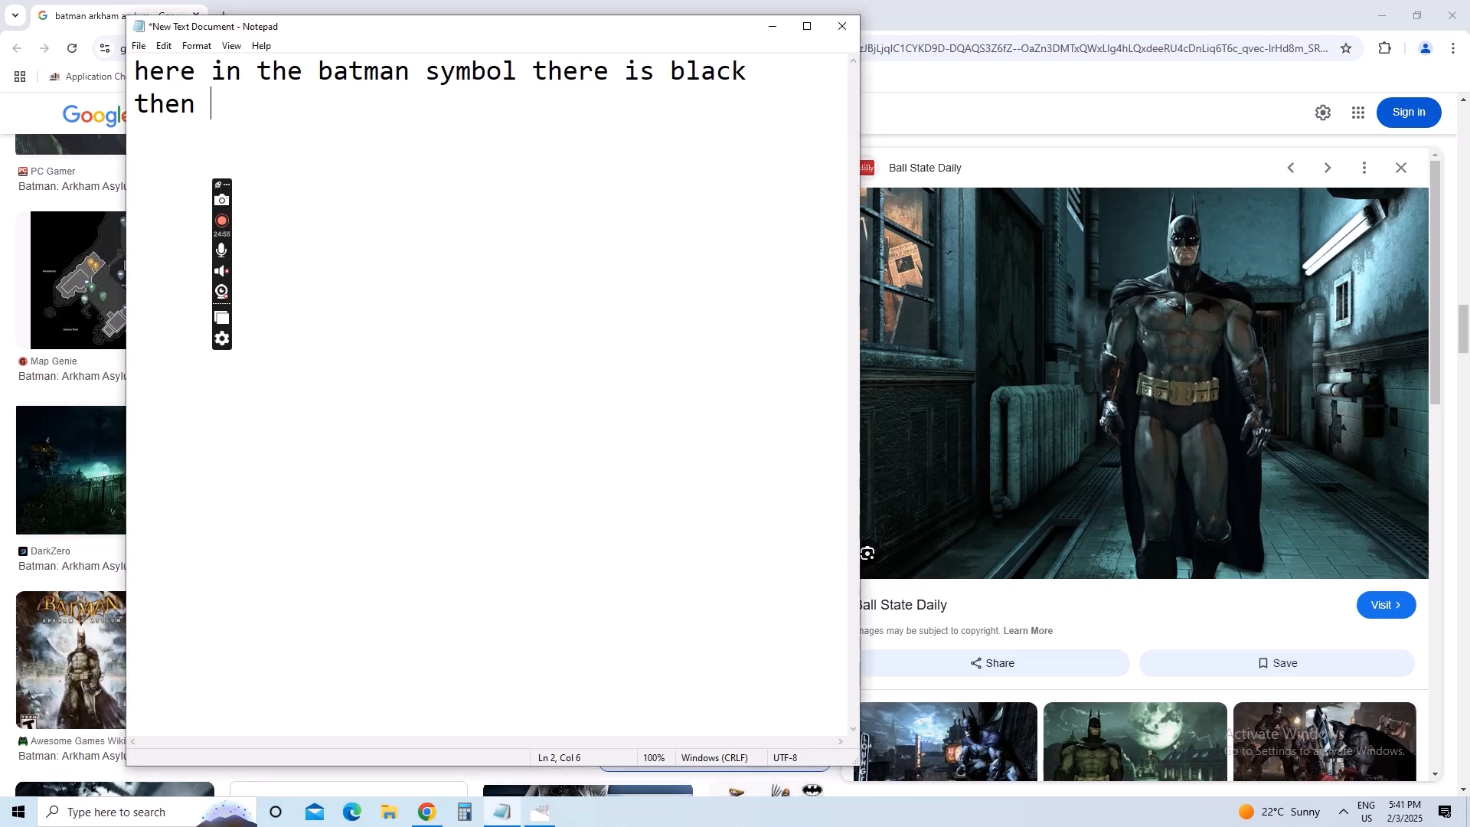
pyautogui.write('blue then light ')
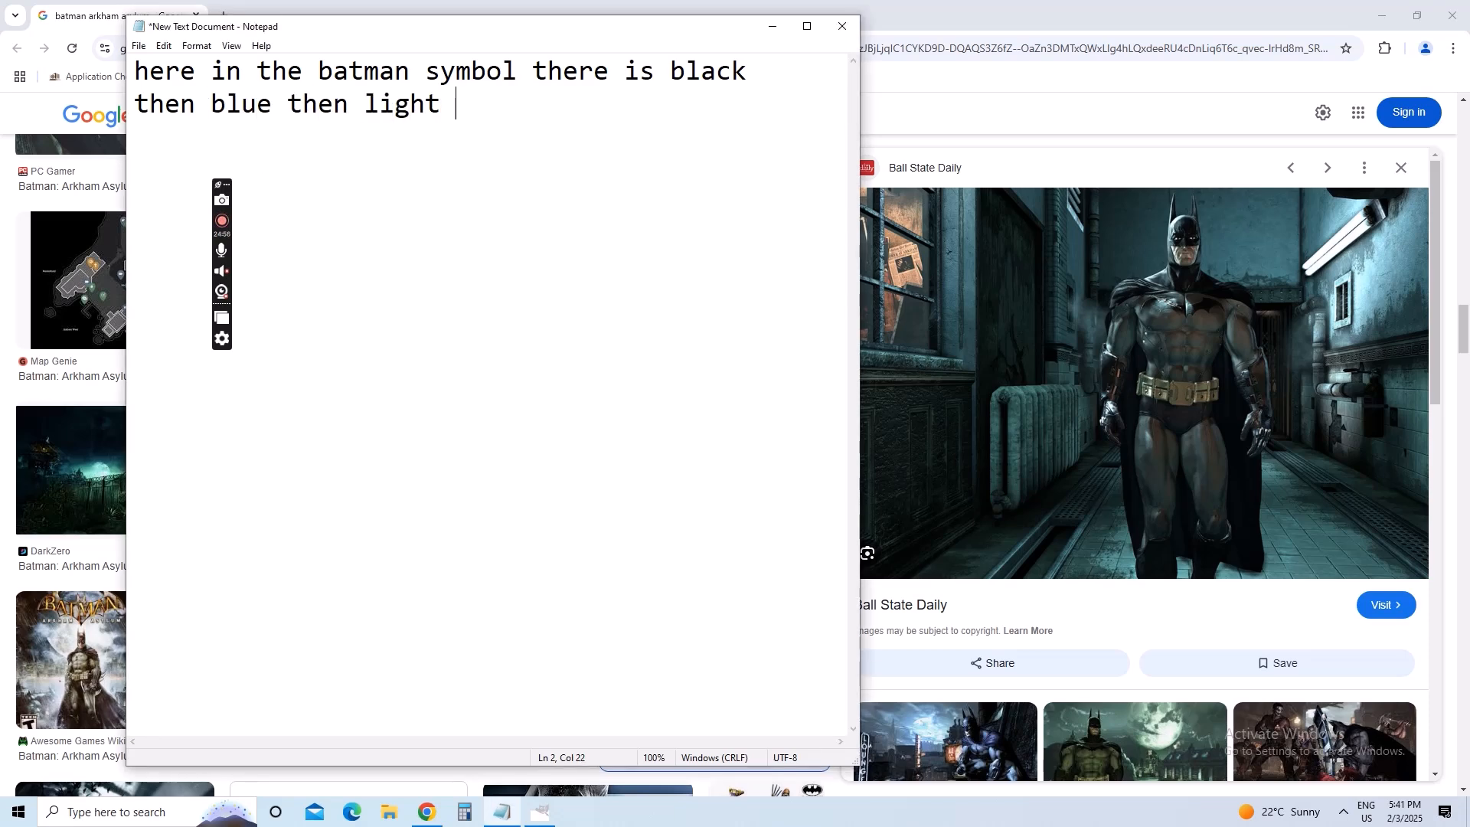
pyautogui.write('blue')
pyautogui.press('BackSpace')
# - Add "so i will paint this" as the third line of the note and switch to the white image in GIMP
pyautogui.press('Return')
pyautogui.write('so i')
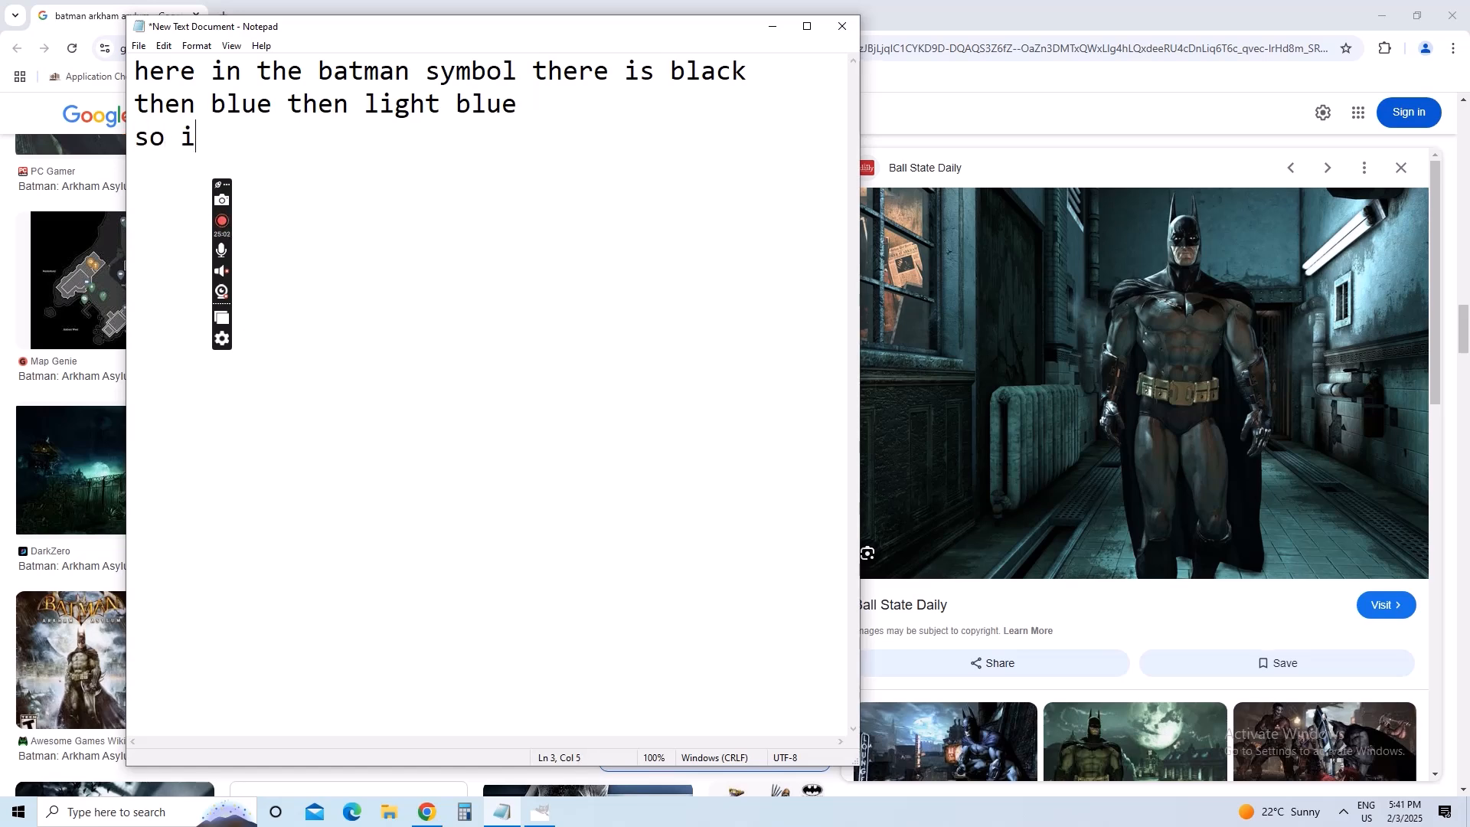
pyautogui.write(' will paint this')
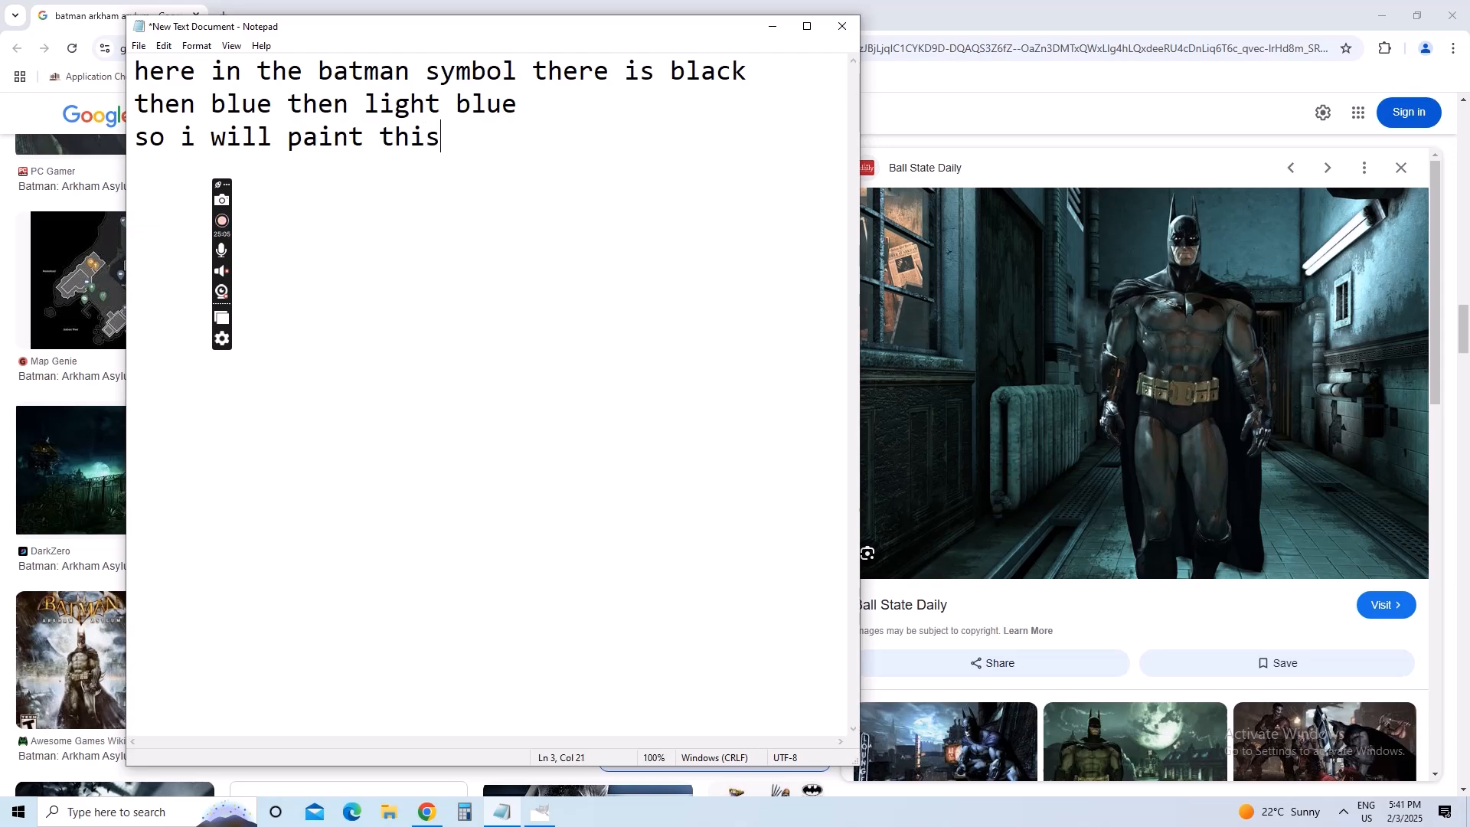
pyautogui.click(771, 27)
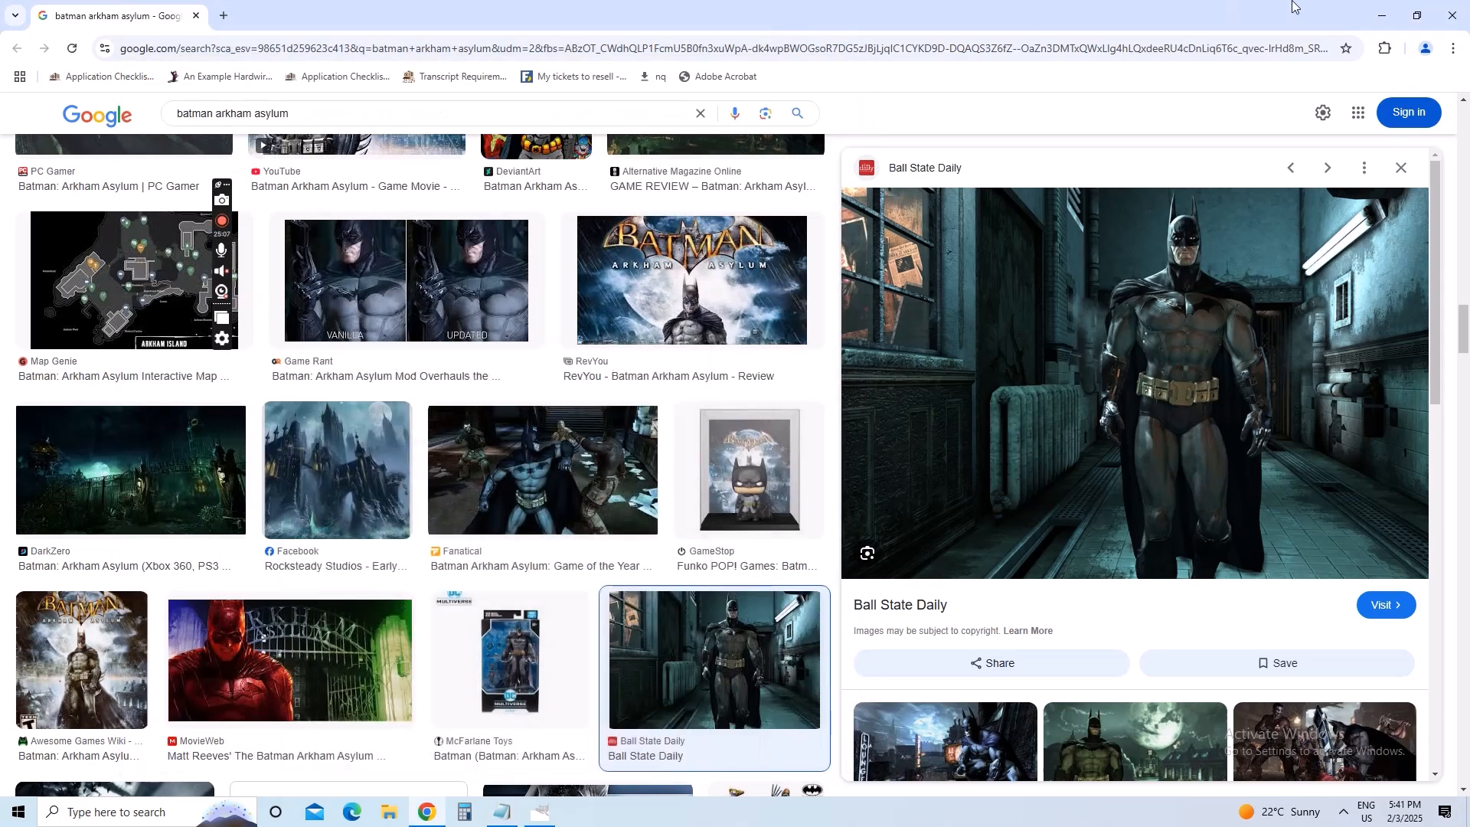
pyautogui.hotkey('alt', 'Tab')
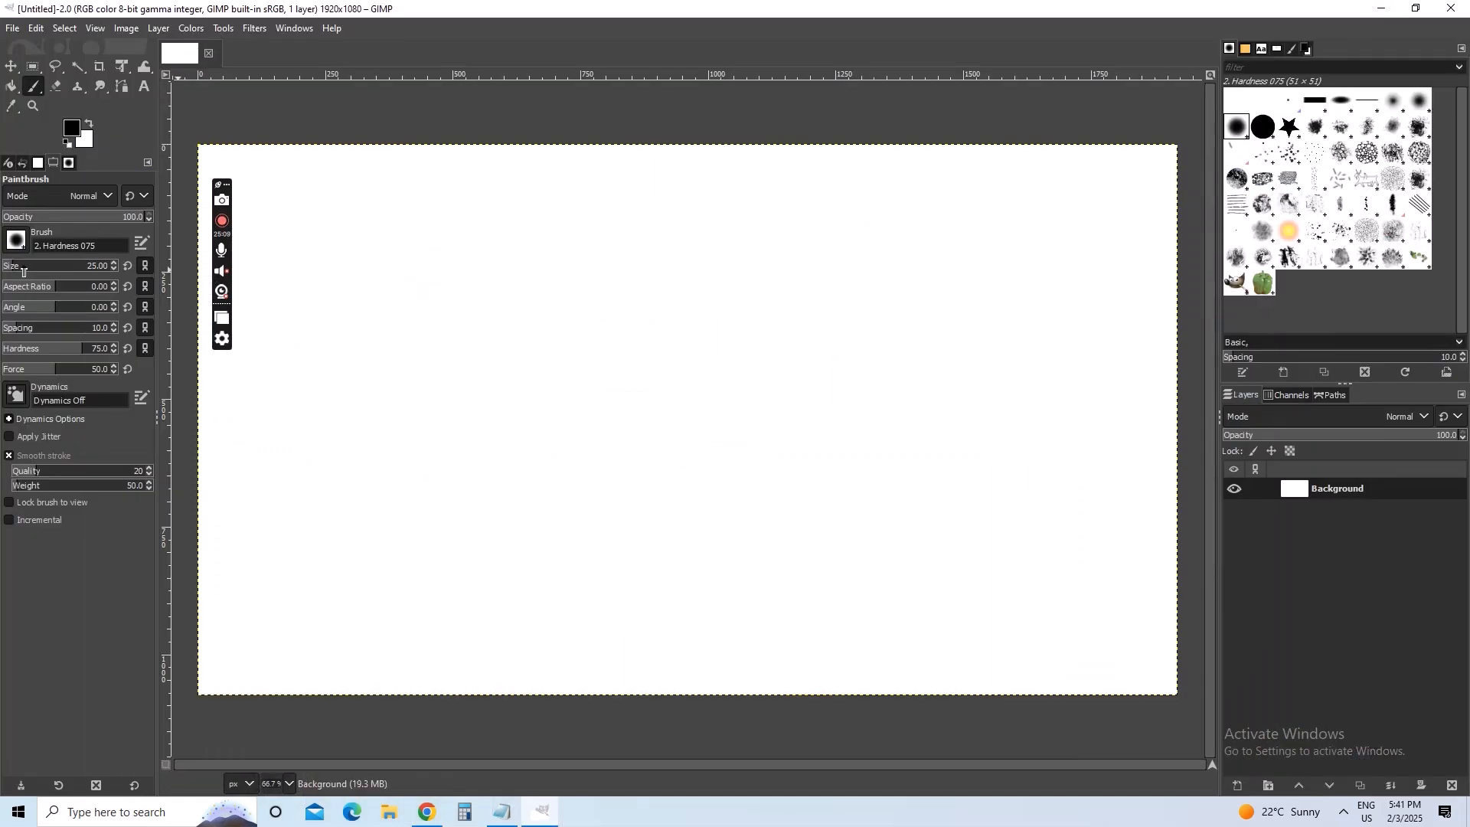
pyautogui.moveTo(29, 266); pyautogui.dragTo(41, 265)
pyautogui.moveTo(664, 325)
pyautogui.mouseDown()
pyautogui.moveTo(645, 407)
pyautogui.moveTo(634, 341)
pyautogui.moveTo(679, 344)
pyautogui.mouseUp()
pyautogui.hotkey('ctrl', 'z')
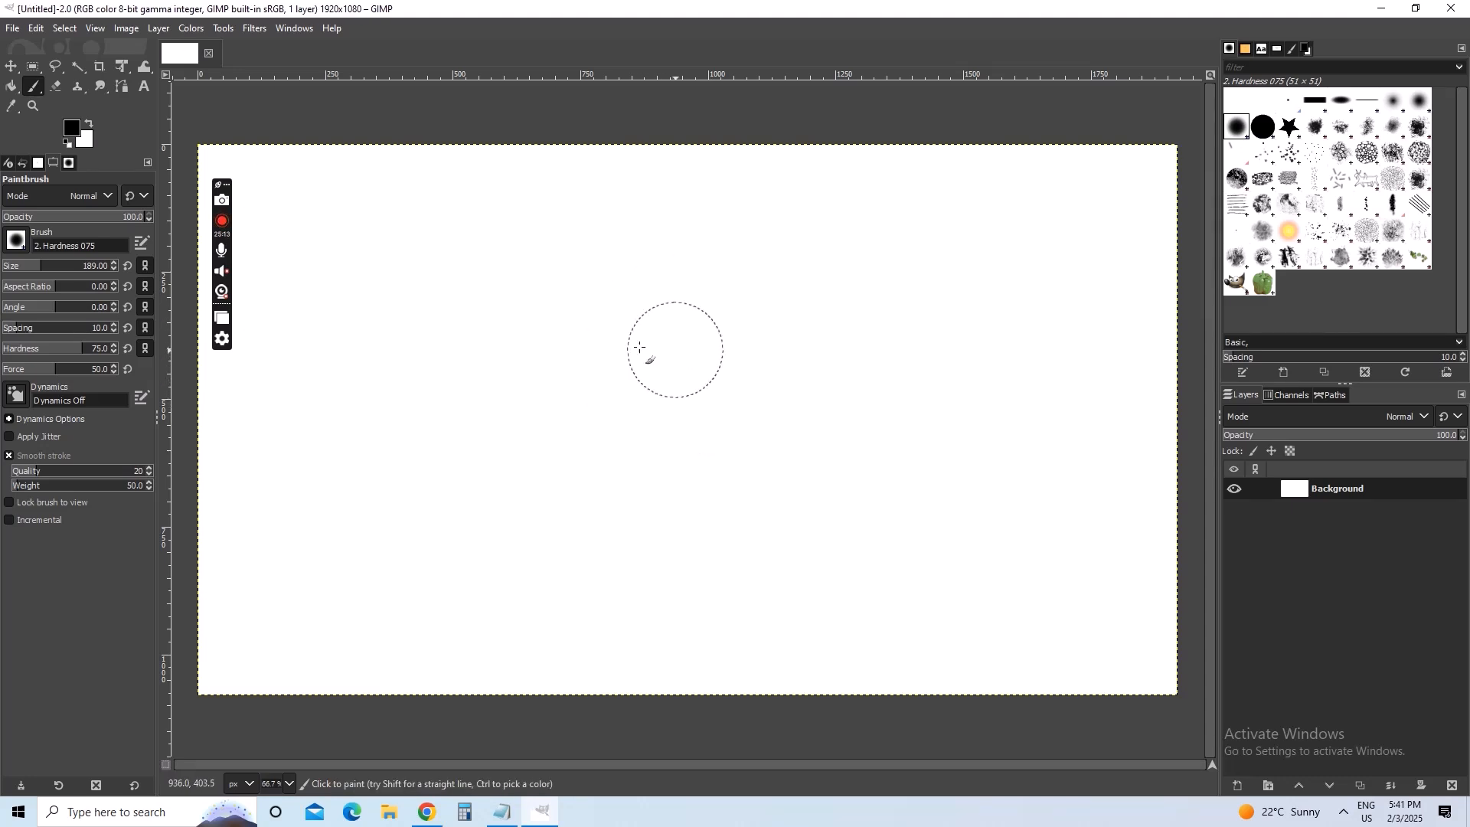
# - Paint a solid black patch on the white canvas with the 1. Pixel brush at size 118
pyautogui.click(1292, 100)
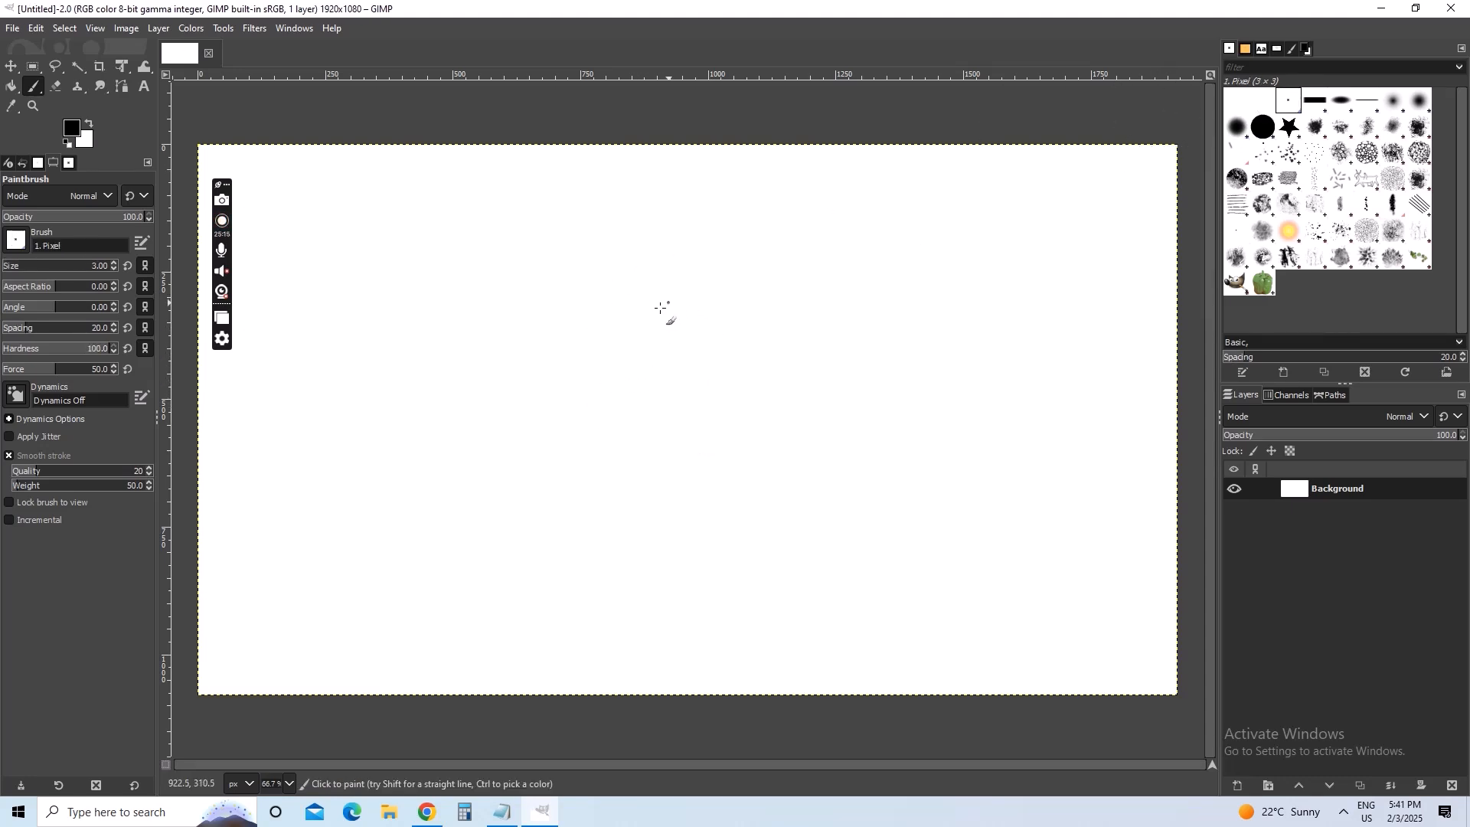
pyautogui.moveTo(10, 268); pyautogui.dragTo(36, 265)
pyautogui.moveTo(540, 289)
pyautogui.mouseDown()
pyautogui.moveTo(565, 400)
pyautogui.moveTo(564, 355)
pyautogui.moveTo(542, 405)
pyautogui.moveTo(518, 401)
pyautogui.moveTo(604, 318)
pyautogui.moveTo(574, 406)
pyautogui.moveTo(563, 290)
pyautogui.moveTo(584, 263)
pyautogui.moveTo(590, 281)
pyautogui.moveTo(516, 328)
pyautogui.moveTo(594, 413)
pyautogui.moveTo(591, 275)
pyautogui.moveTo(519, 360)
pyautogui.moveTo(512, 310)
pyautogui.mouseUp()
pyautogui.click(507, 810)
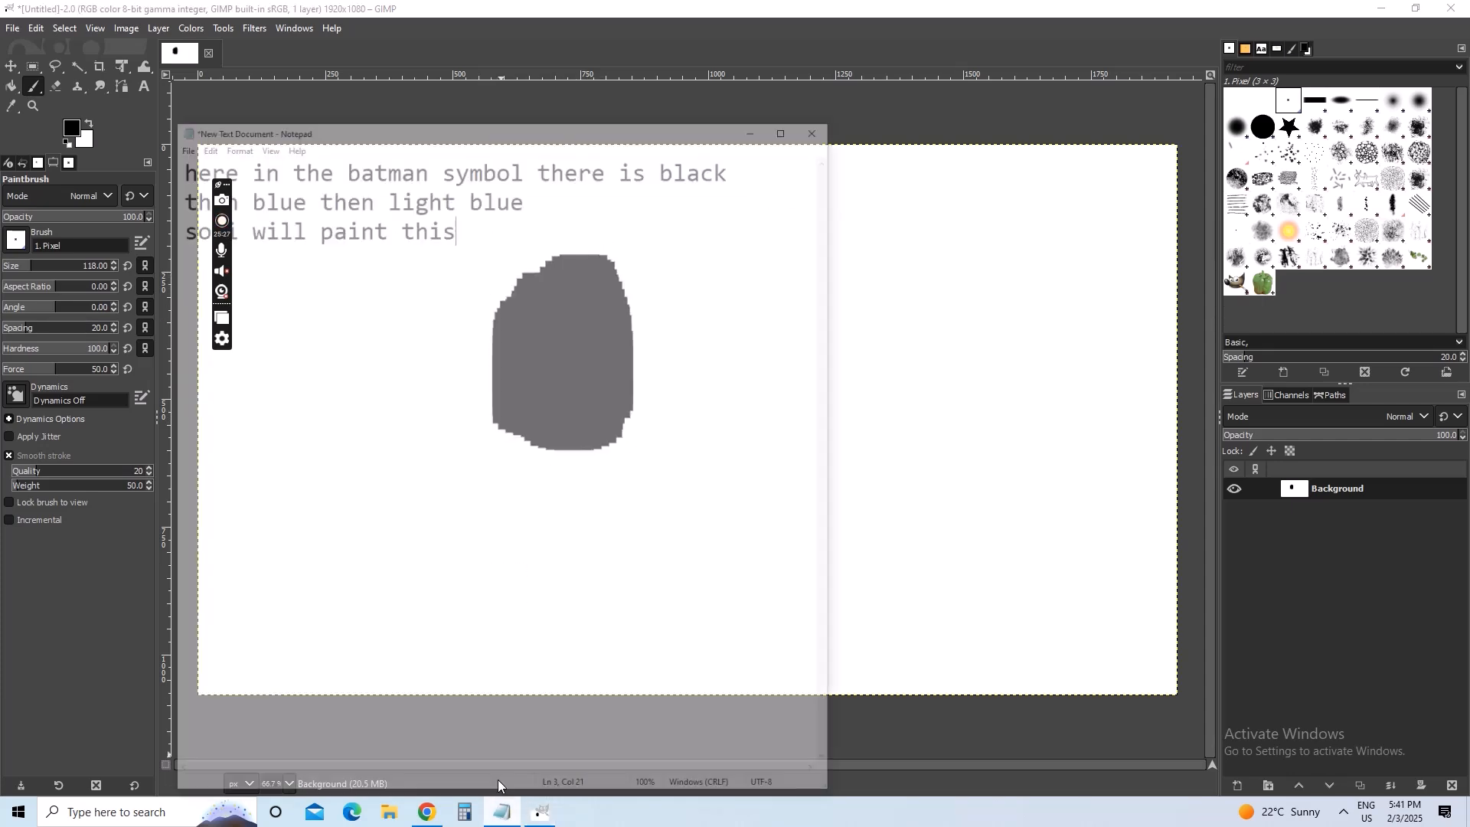
pyautogui.click(541, 812)
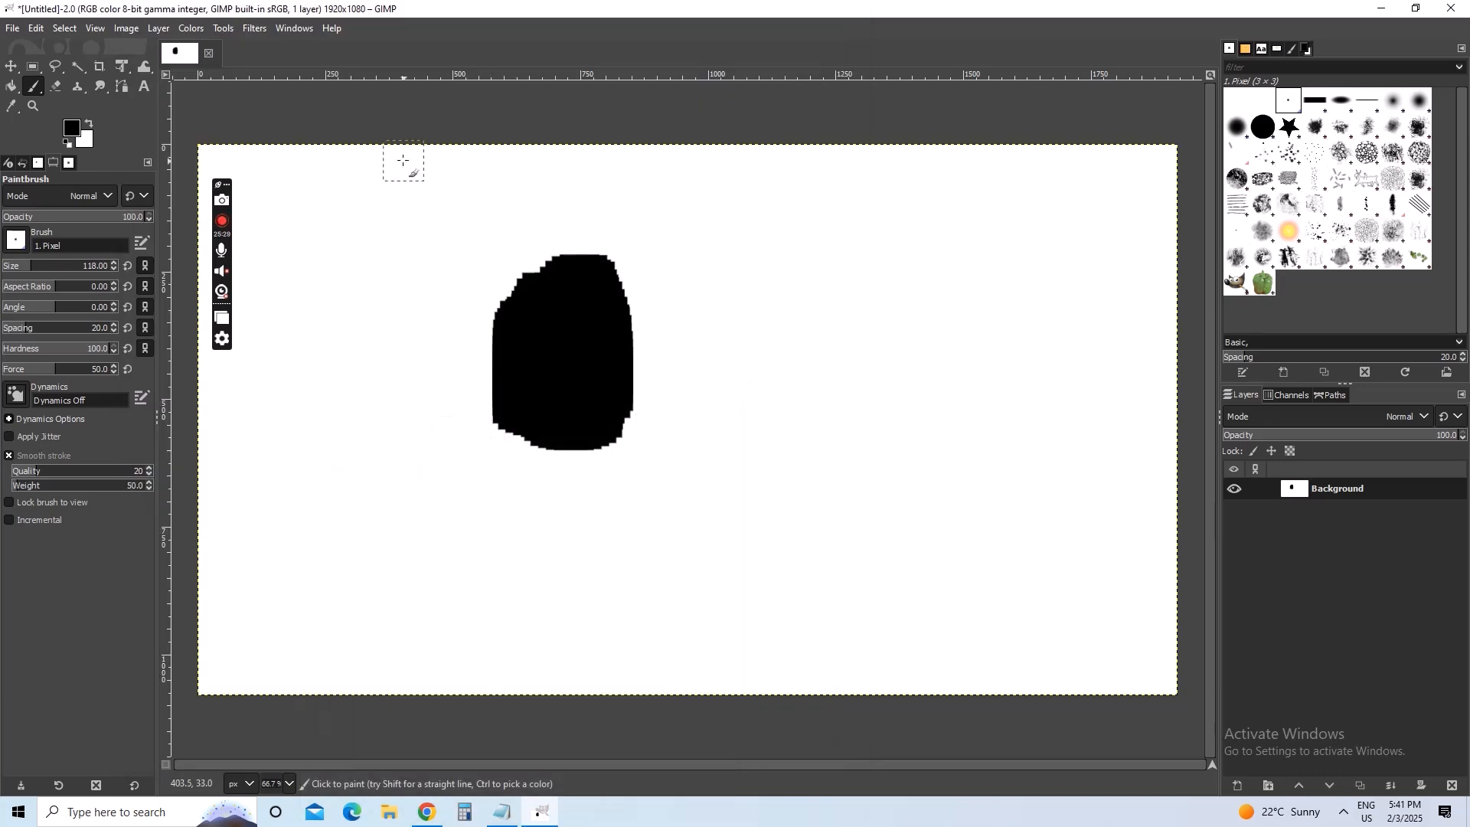
# - Set the foreground colour to blue 55e3f4 and paint a slightly smaller patch over the black one
pyautogui.click(72, 128)
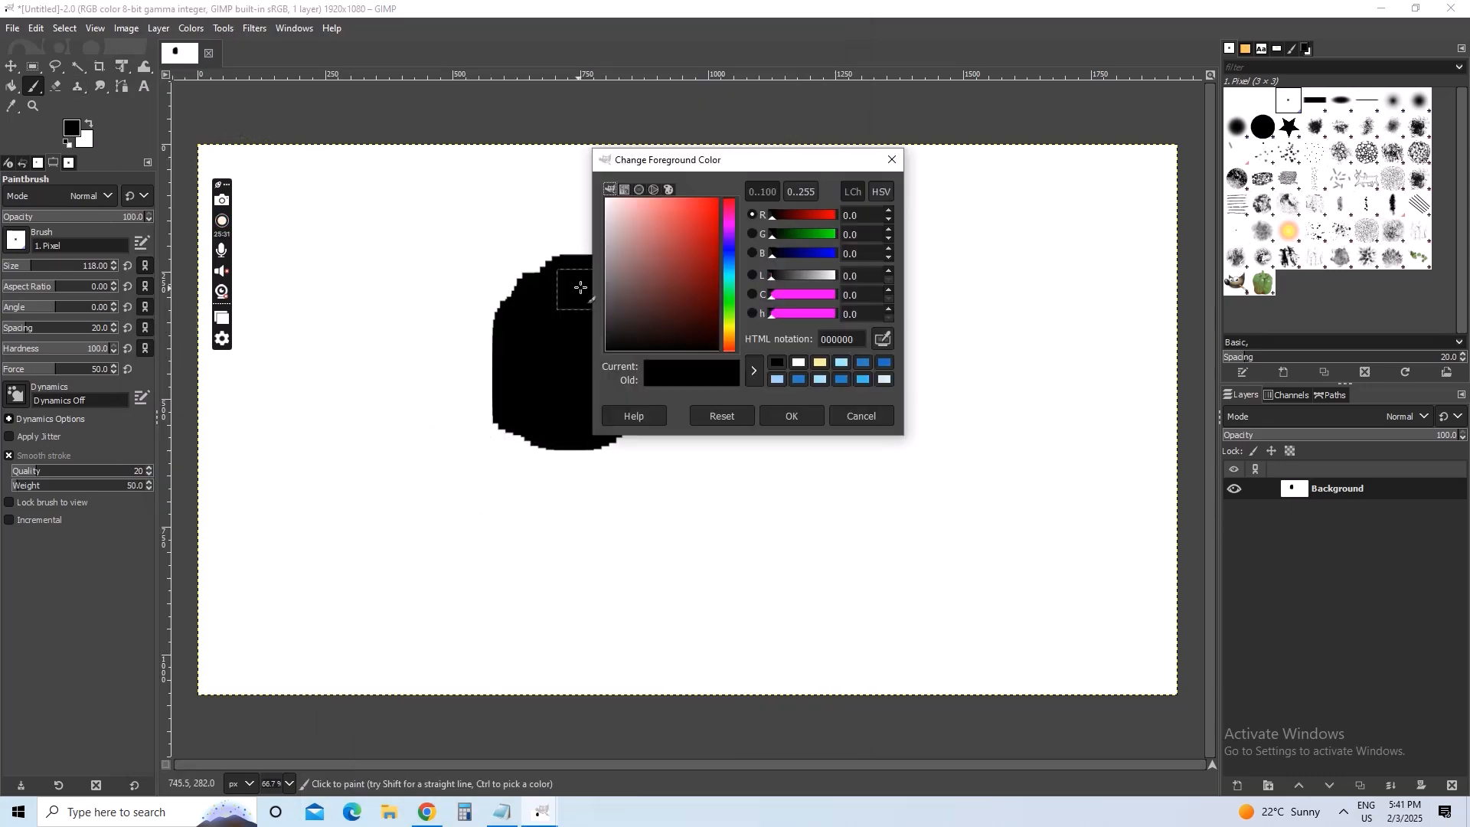
pyautogui.click(736, 321)
pyautogui.moveTo(736, 319); pyautogui.dragTo(728, 273)
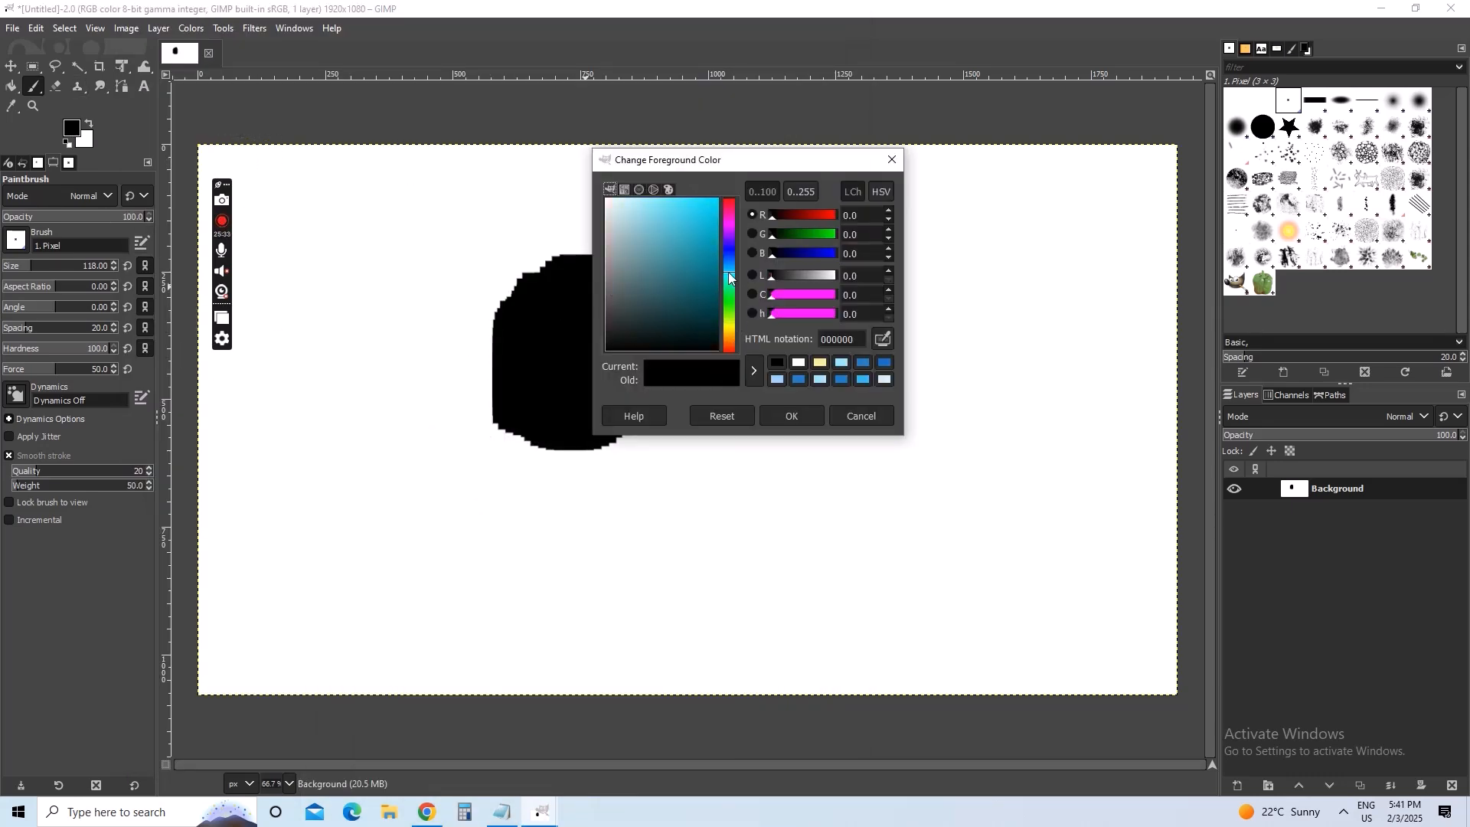
pyautogui.moveTo(667, 209); pyautogui.dragTo(677, 204)
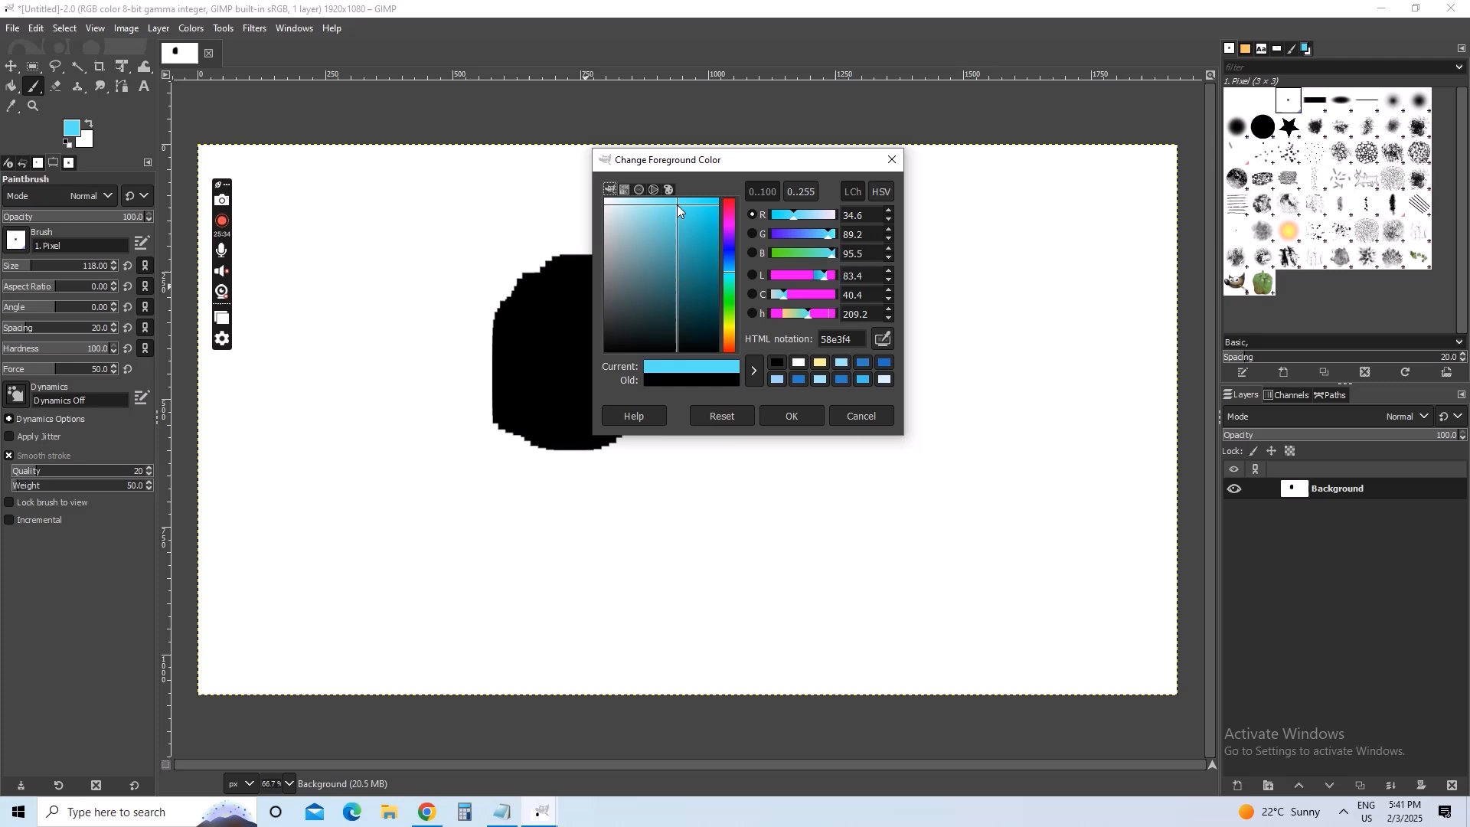
pyautogui.click(792, 416)
pyautogui.moveTo(564, 306)
pyautogui.mouseDown()
pyautogui.moveTo(600, 338)
pyautogui.moveTo(578, 351)
pyautogui.mouseUp()
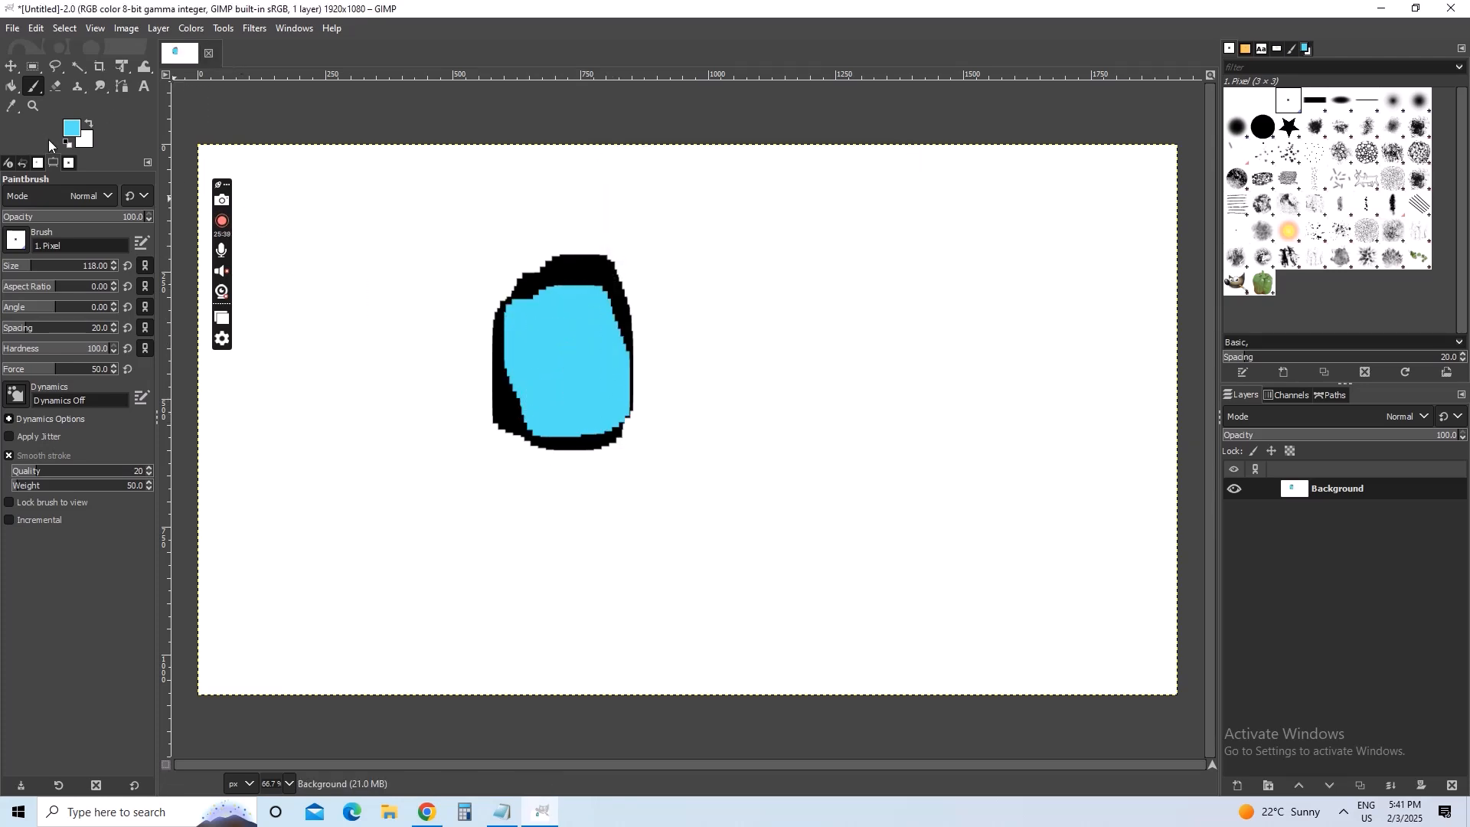
# - Set the foreground colour to light blue c6f2f7 and paint a smaller patch on top of the blue one
pyautogui.click(72, 128)
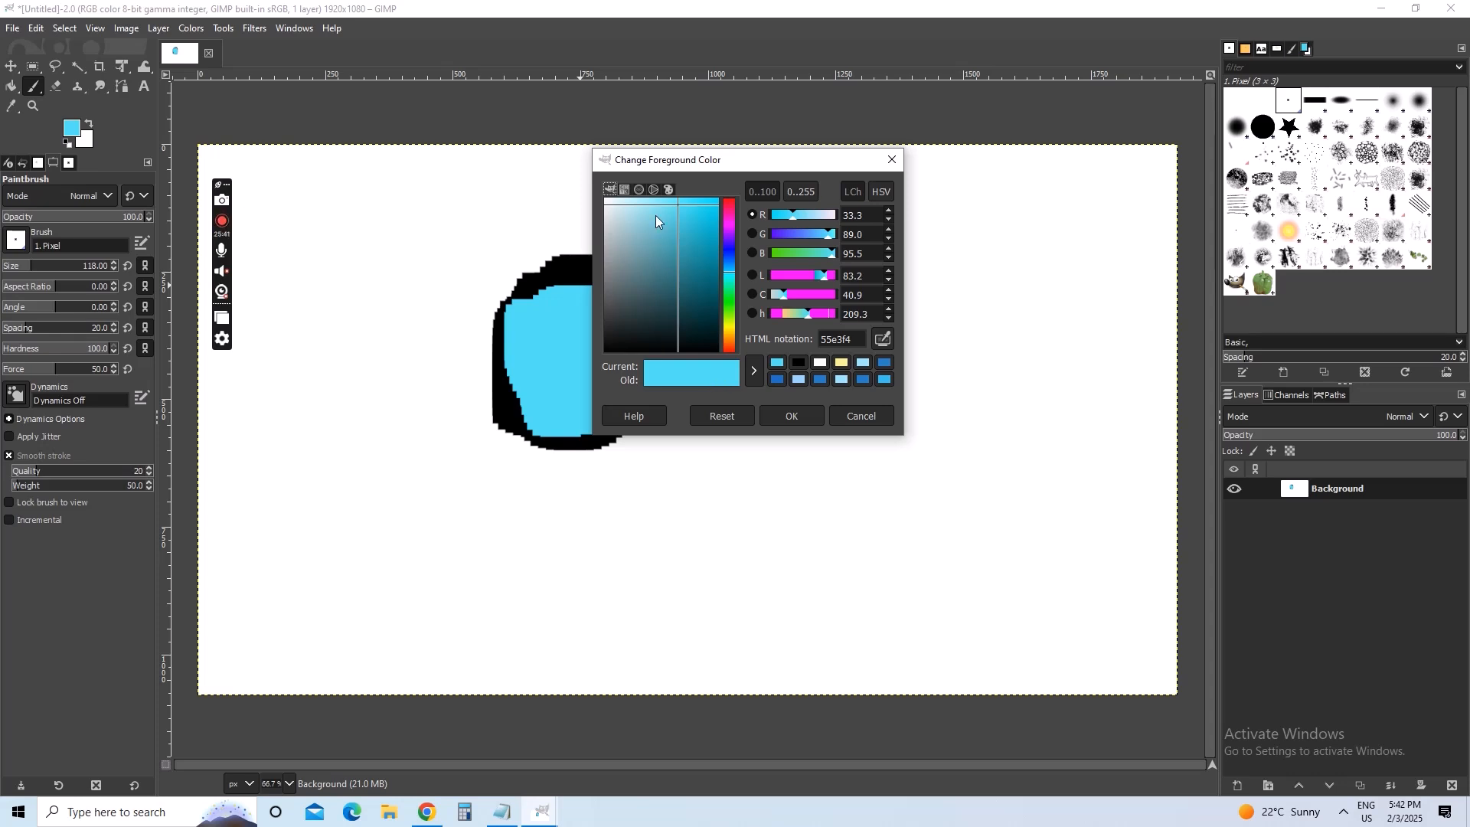
pyautogui.moveTo(677, 204); pyautogui.dragTo(628, 205)
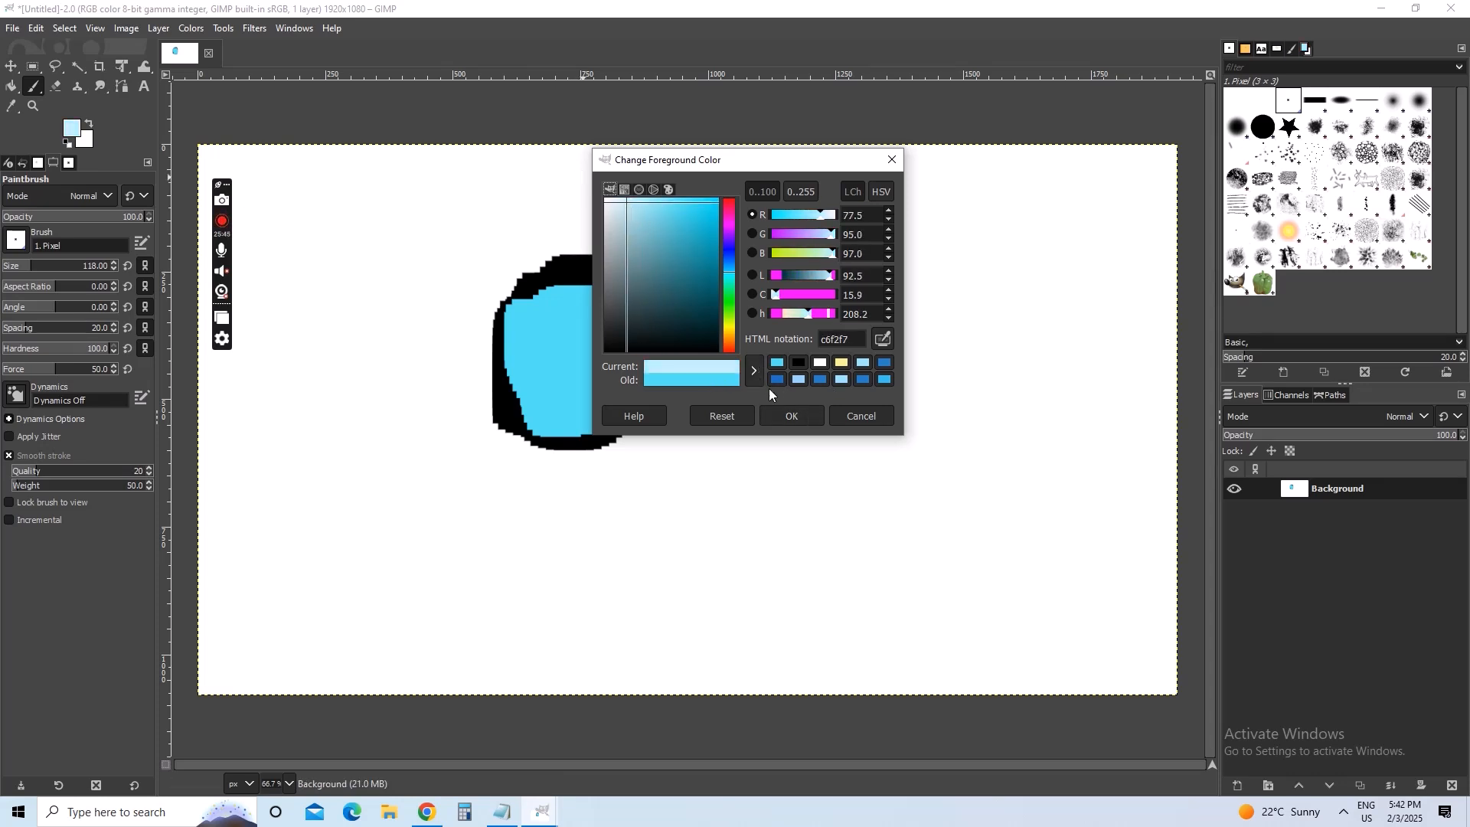
pyautogui.click(792, 416)
pyautogui.moveTo(566, 310)
pyautogui.mouseDown()
pyautogui.moveTo(586, 398)
pyautogui.moveTo(529, 329)
pyautogui.moveTo(569, 301)
pyautogui.moveTo(575, 397)
pyautogui.mouseUp()
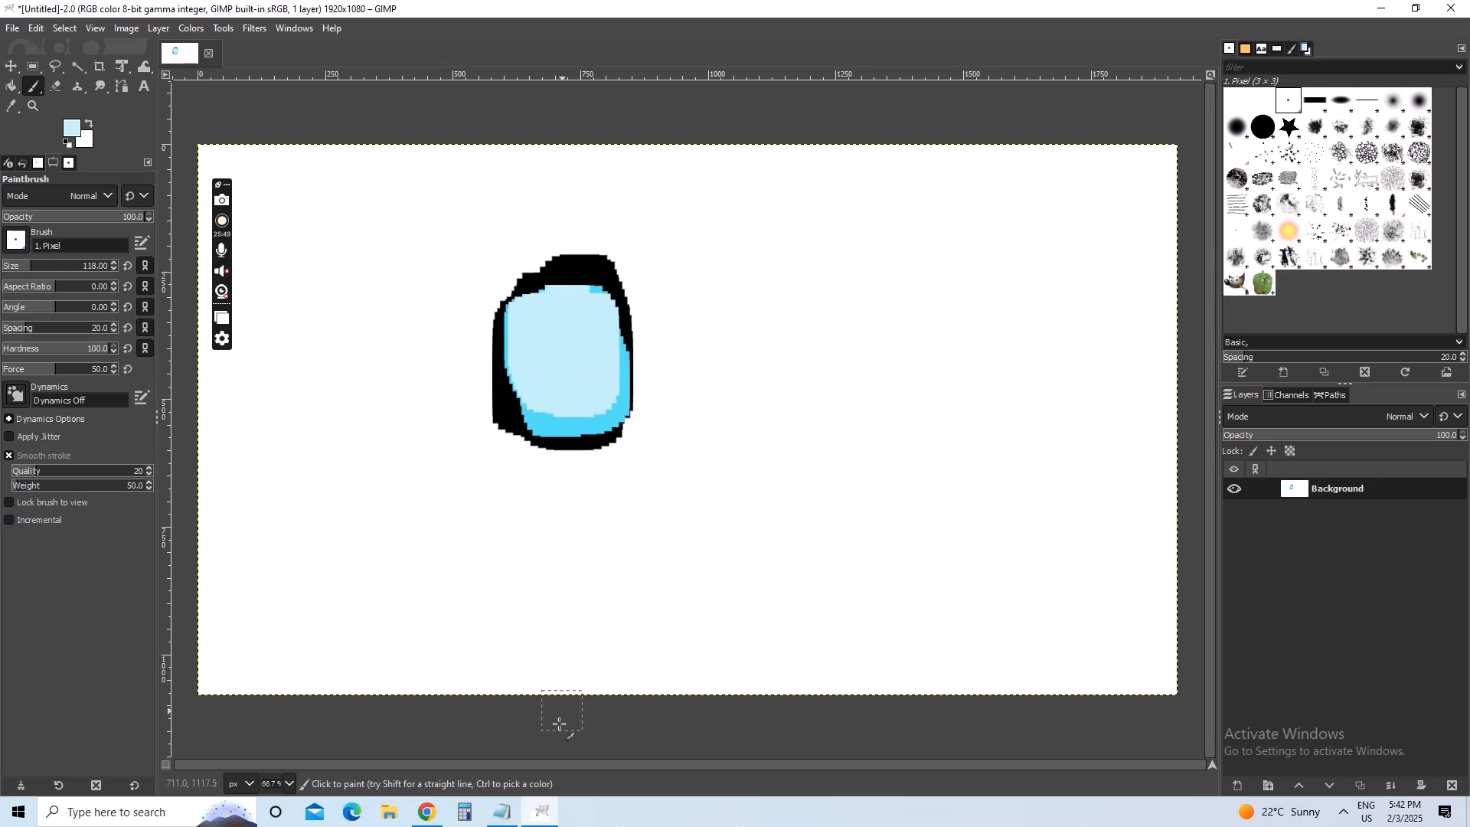
# - Switch to Notepad, move its window beside the painted patches and delete all the note's text
pyautogui.click(505, 815)
pyautogui.moveTo(651, 35); pyautogui.dragTo(1363, 75)
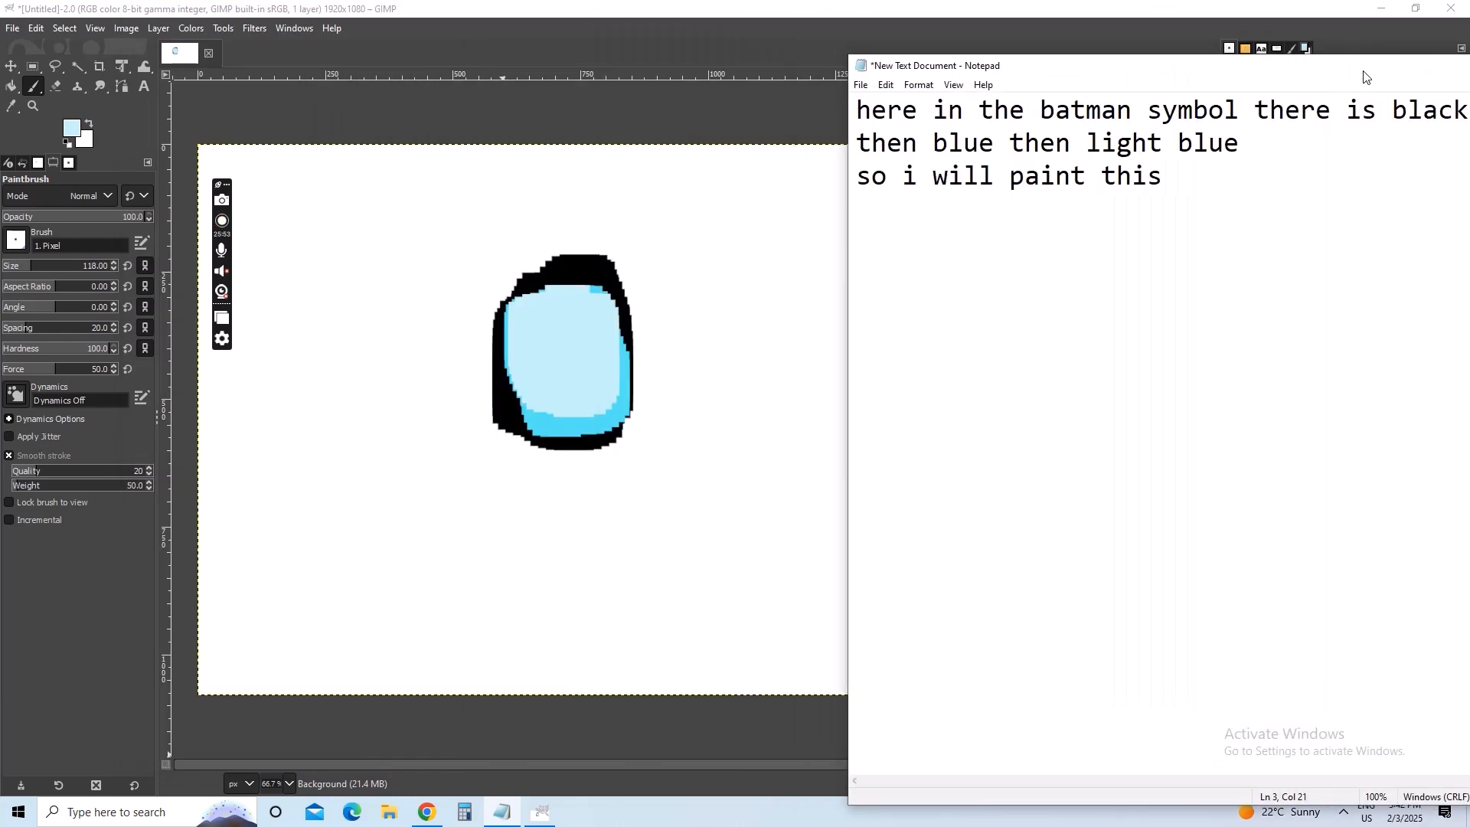
pyautogui.moveTo(1184, 75); pyautogui.dragTo(929, 22)
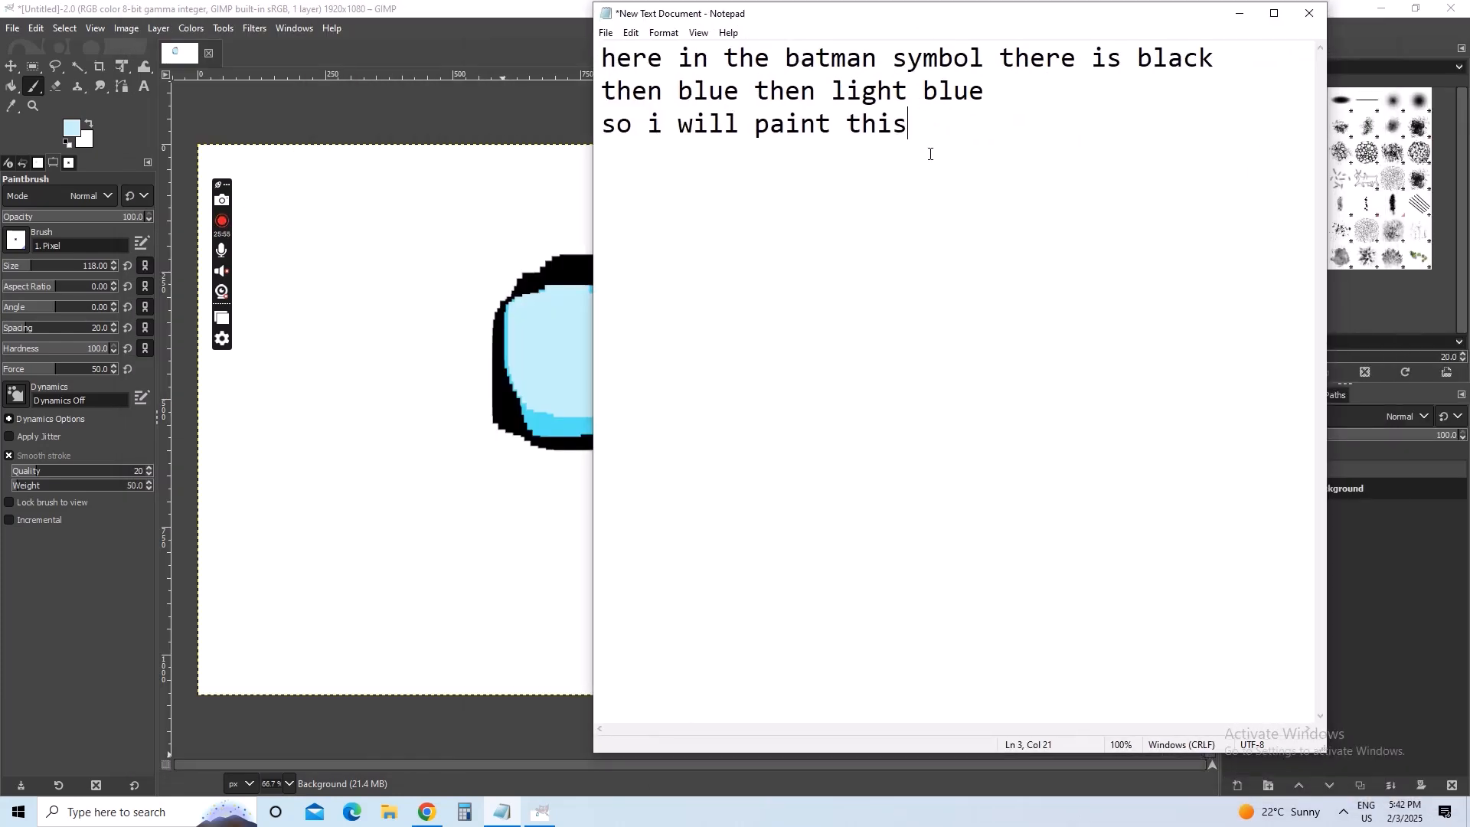
pyautogui.moveTo(930, 154); pyautogui.dragTo(602, 90)
pyautogui.press('BackSpace')
pyautogui.press('BackSpace')
pyautogui.press('BackSpace')
pyautogui.press('BackSpace')
pyautogui.press('BackSpace')
pyautogui.press('BackSpace')
pyautogui.press('BackSpace')
pyautogui.press('BackSpace')
pyautogui.press('BackSpace')
pyautogui.press('BackSpace')
pyautogui.press('BackSpace')
pyautogui.press('BackSpace')
pyautogui.press('BackSpace')
pyautogui.press('BackSpace')
pyautogui.press('BackSpace')
pyautogui.press('BackSpace')
pyautogui.press('BackSpace')
pyautogui.press('BackSpace')
pyautogui.press('BackSpace')
pyautogui.press('BackSpace')
pyautogui.press('BackSpace')
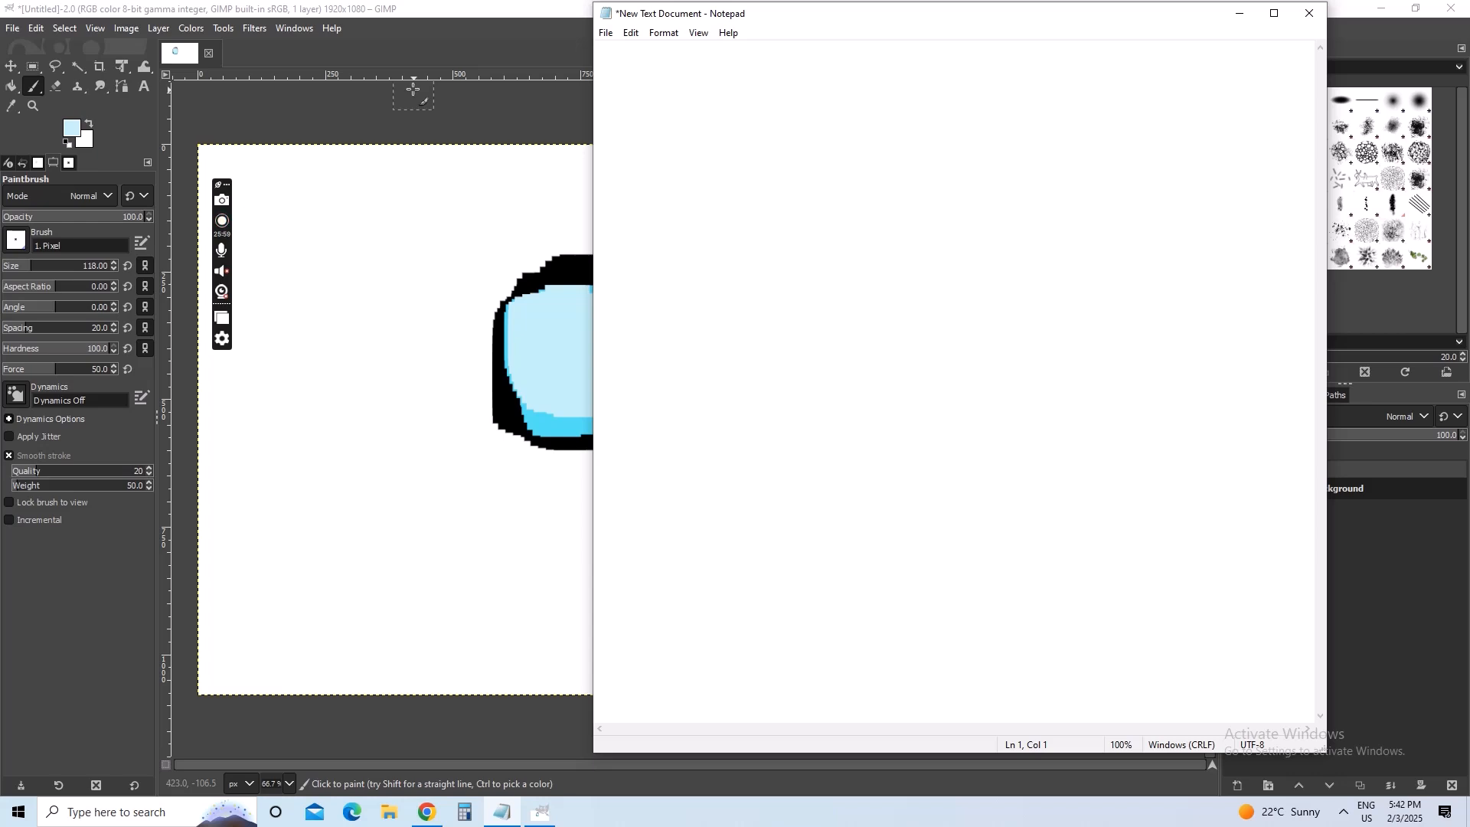
# - Write "ok i imposed all three colour" in the empty note and begin a second line with "now we have to"
pyautogui.write('ok i imposed all ')
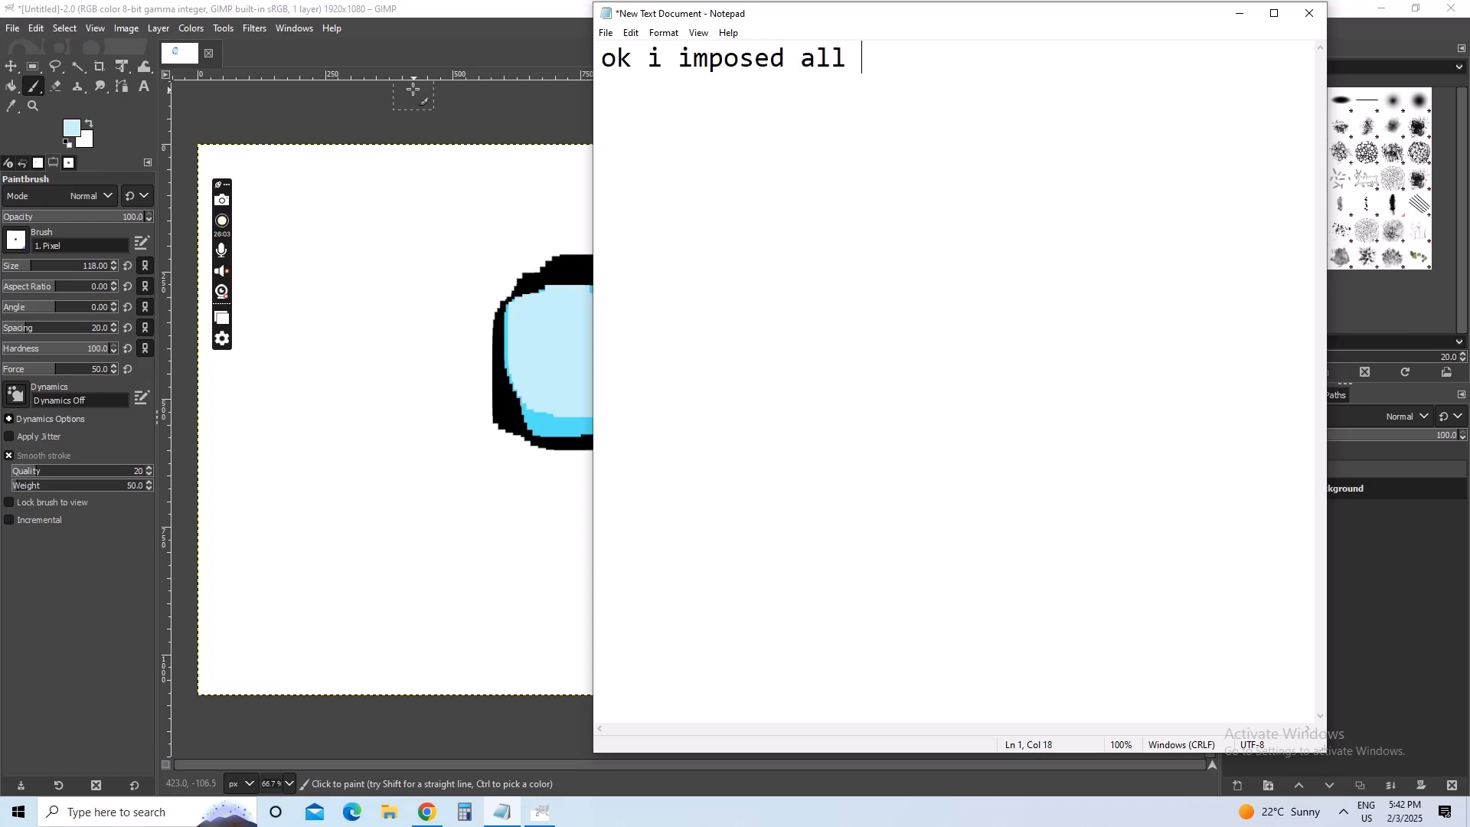
pyautogui.write('three colour')
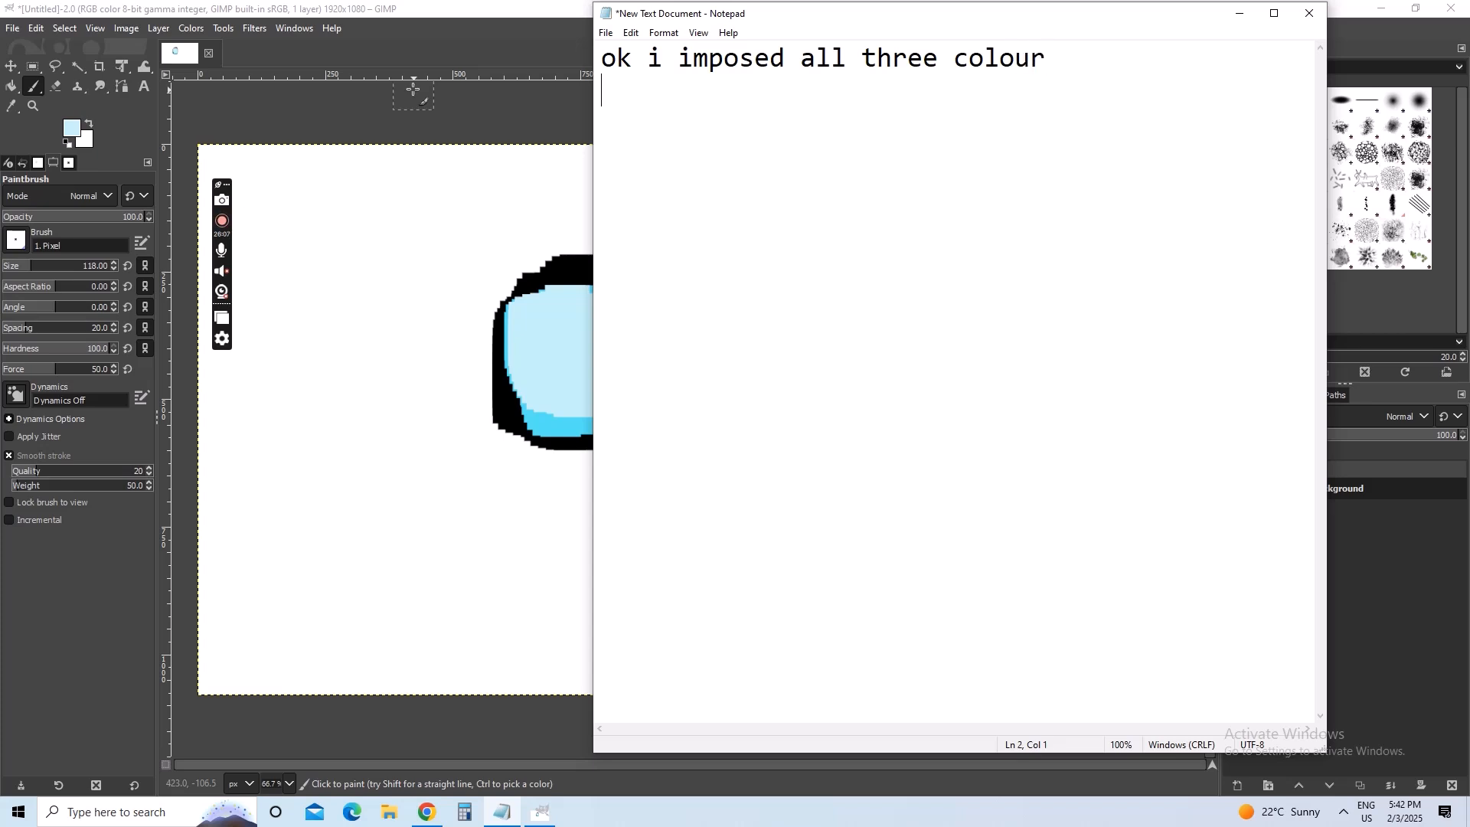
pyautogui.write('now we ')
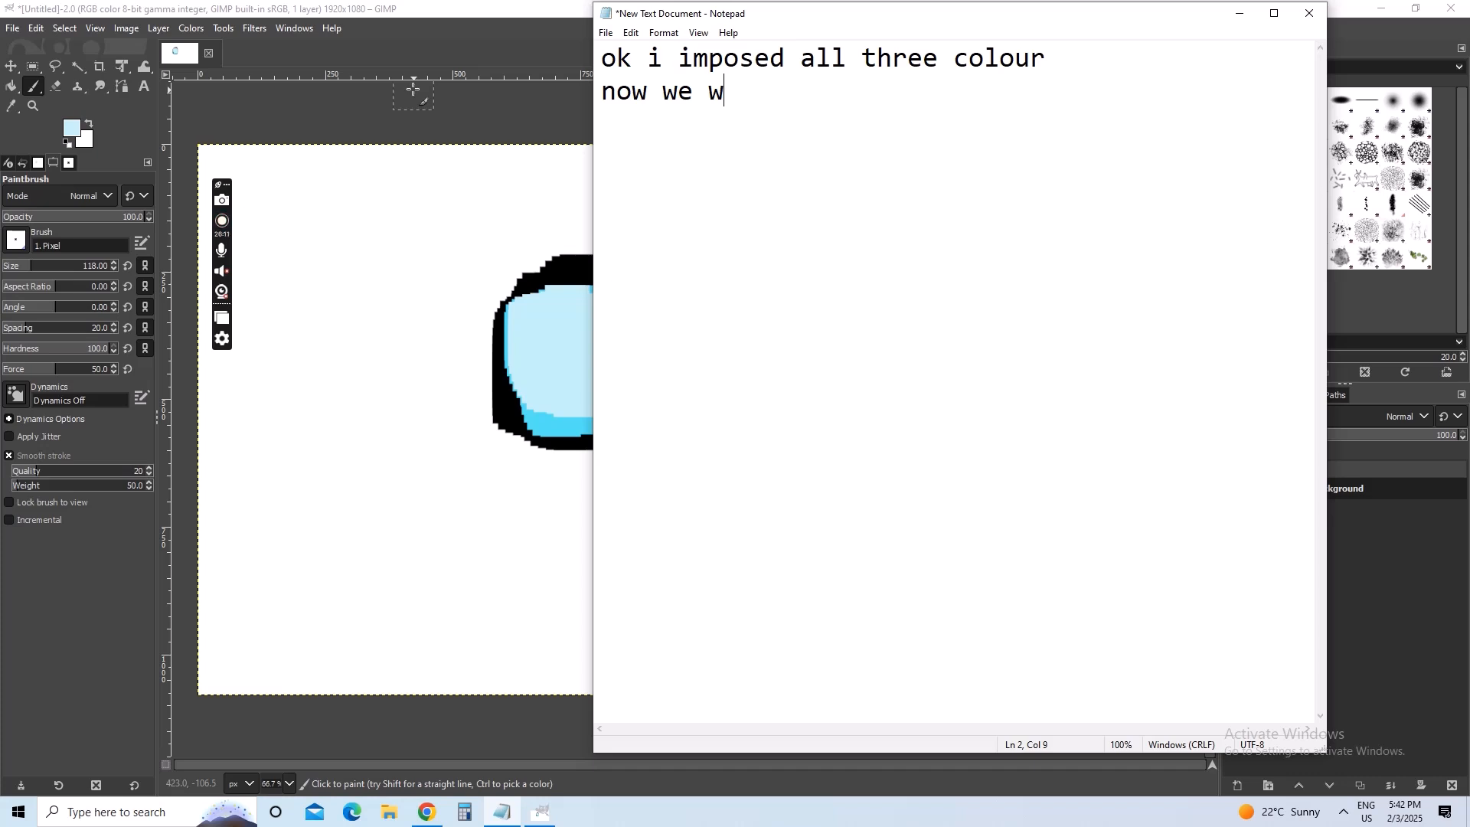
pyautogui.write('w')
pyautogui.press('BackSpace')
pyautogui.write('have to')
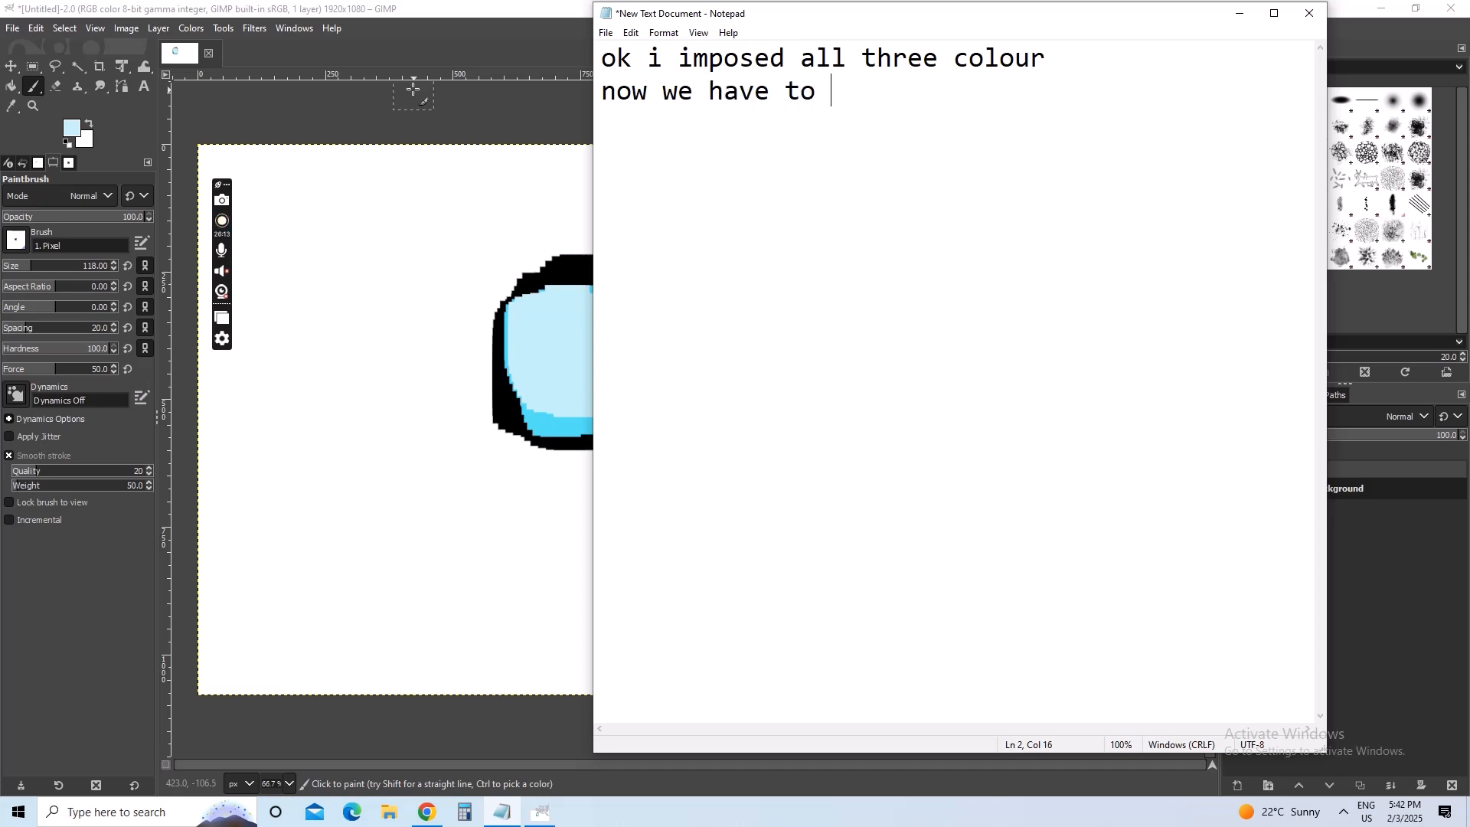
# - Continue the note's second line with "find a way that these three colour"
pyautogui.write('find a way tha')
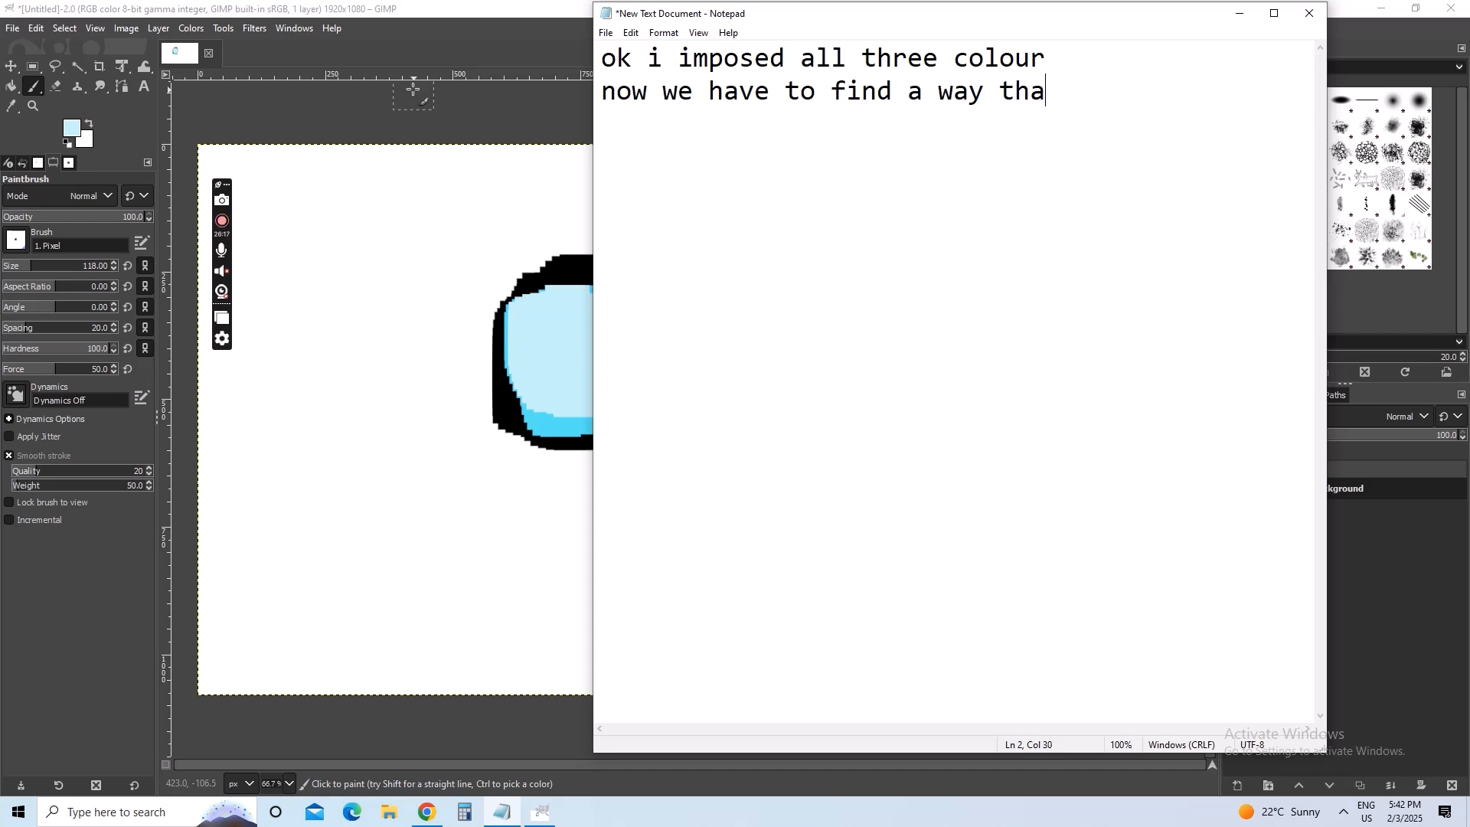
pyautogui.write('t these th')
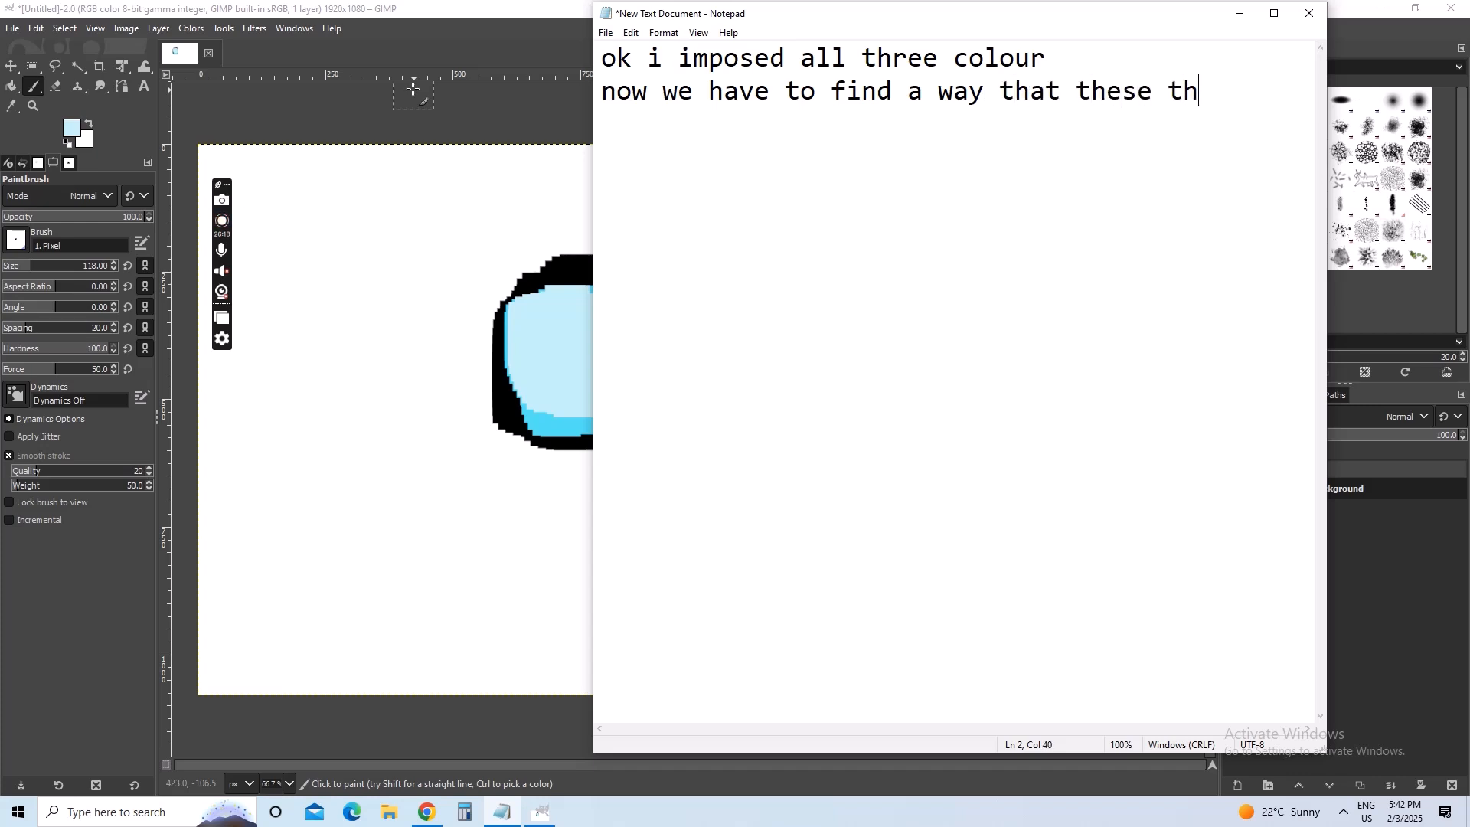
pyautogui.write('reecol')
pyautogui.press('BackSpace')
pyautogui.press('BackSpace')
pyautogui.press('BackSpace')
pyautogui.write('co')
pyautogui.press('BackSpace')
pyautogui.press('BackSpace')
pyautogui.write('colou')
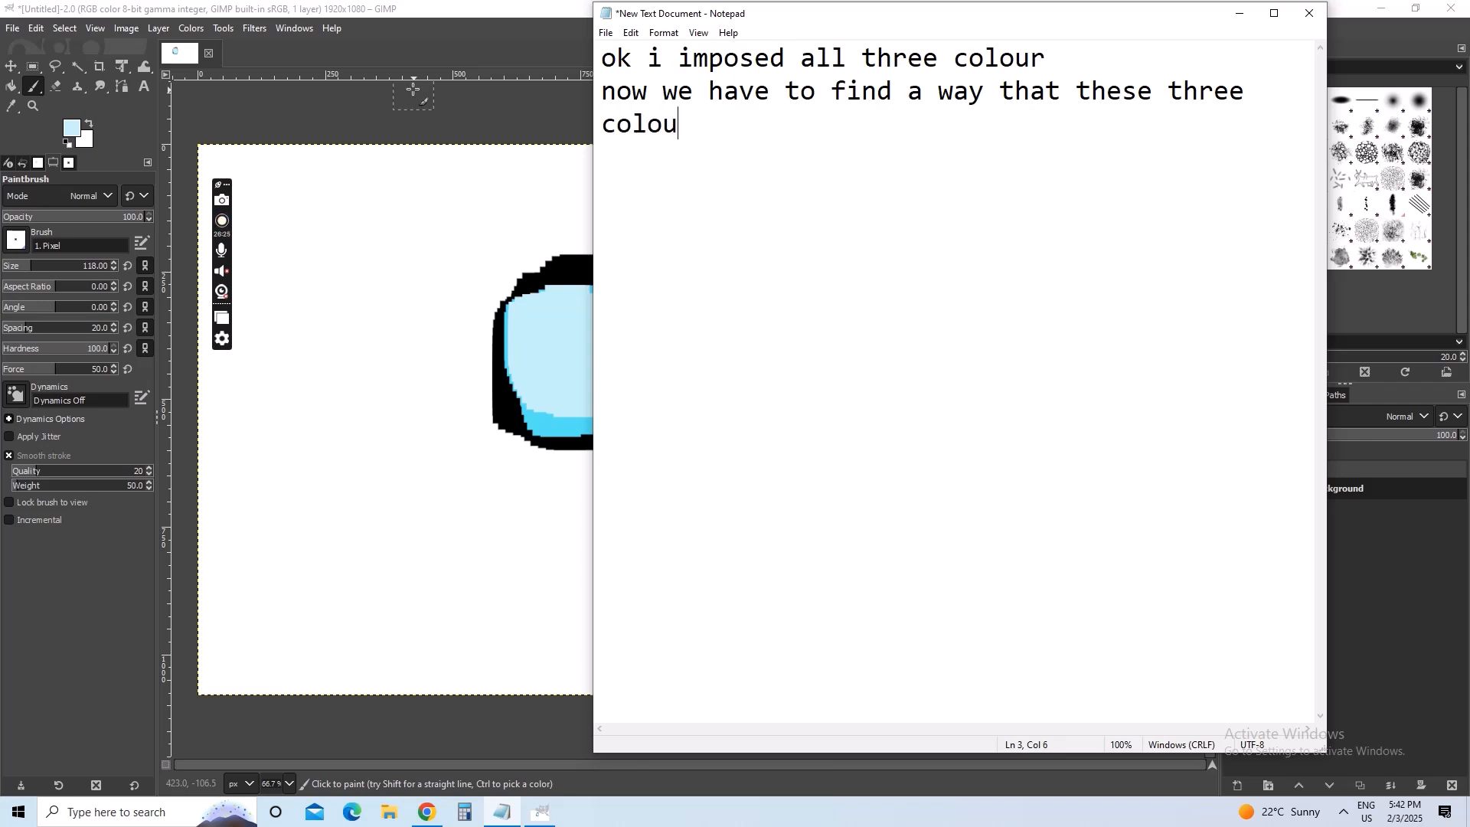
# - Extend the sentence about the three colours with "if acheived the same lightness and darkness as in the original picture"
pyautogui.write('r if ach')
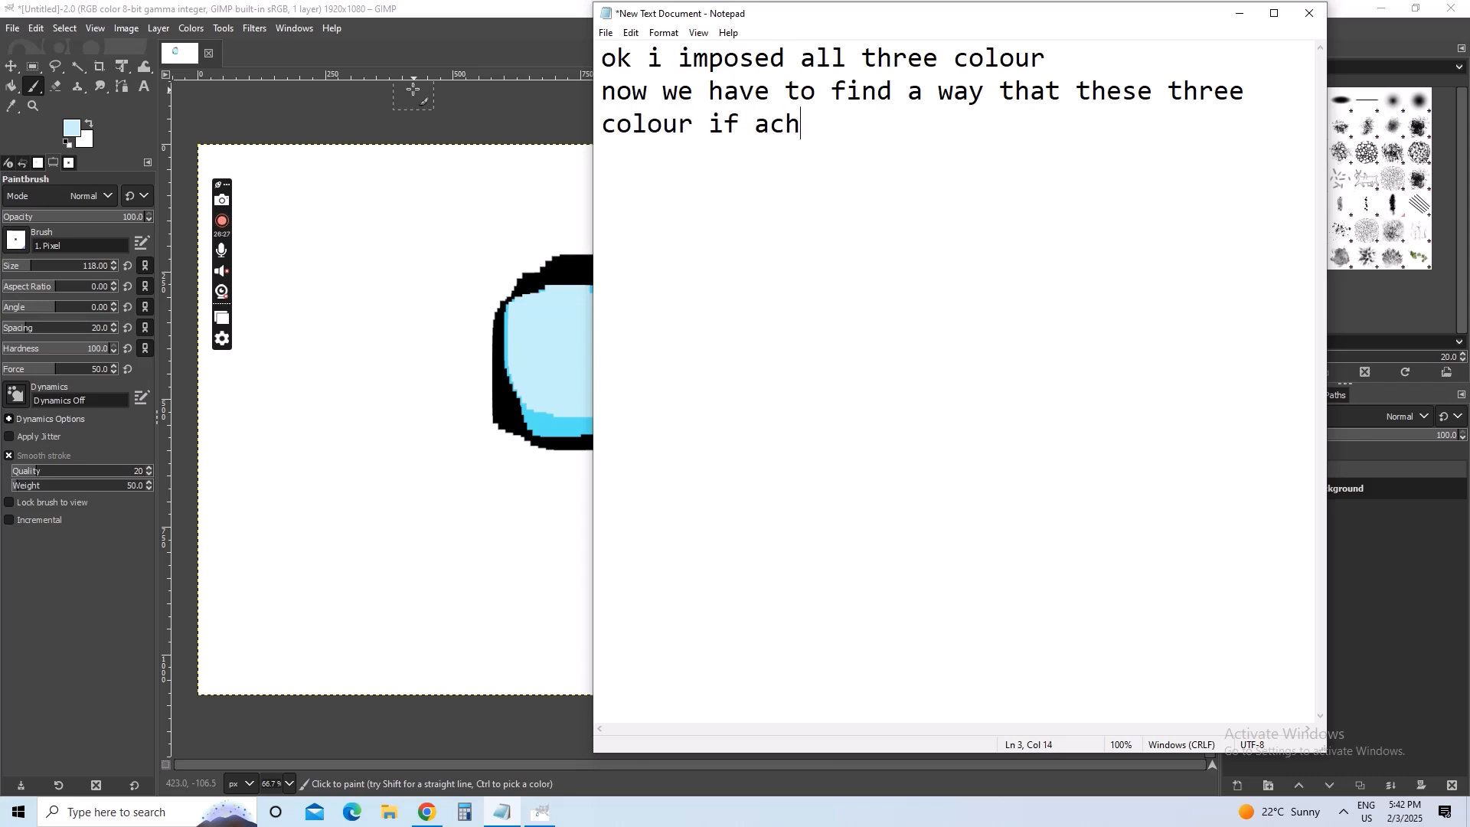
pyautogui.write('eived the ')
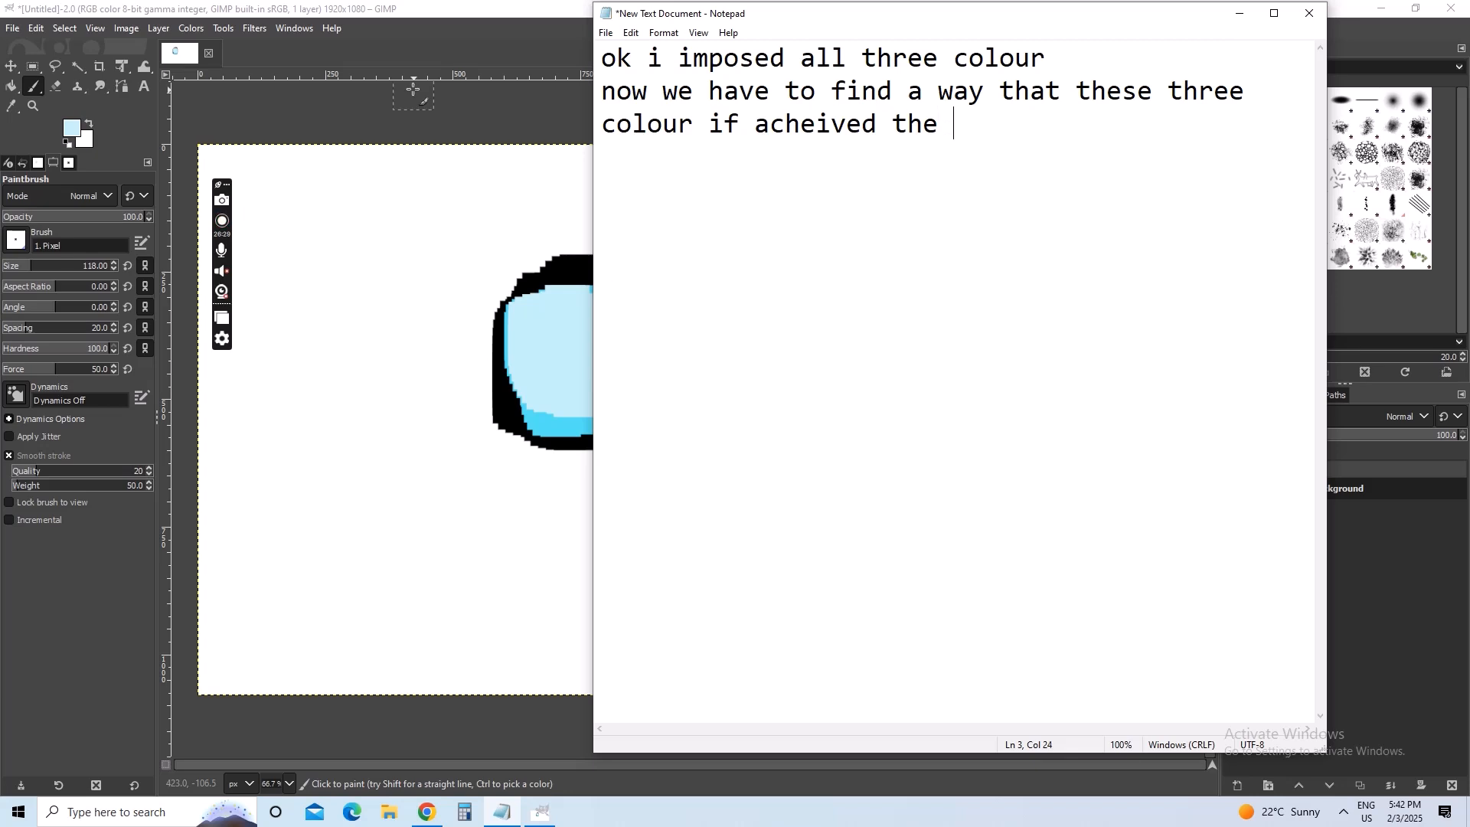
pyautogui.write('same lightnes')
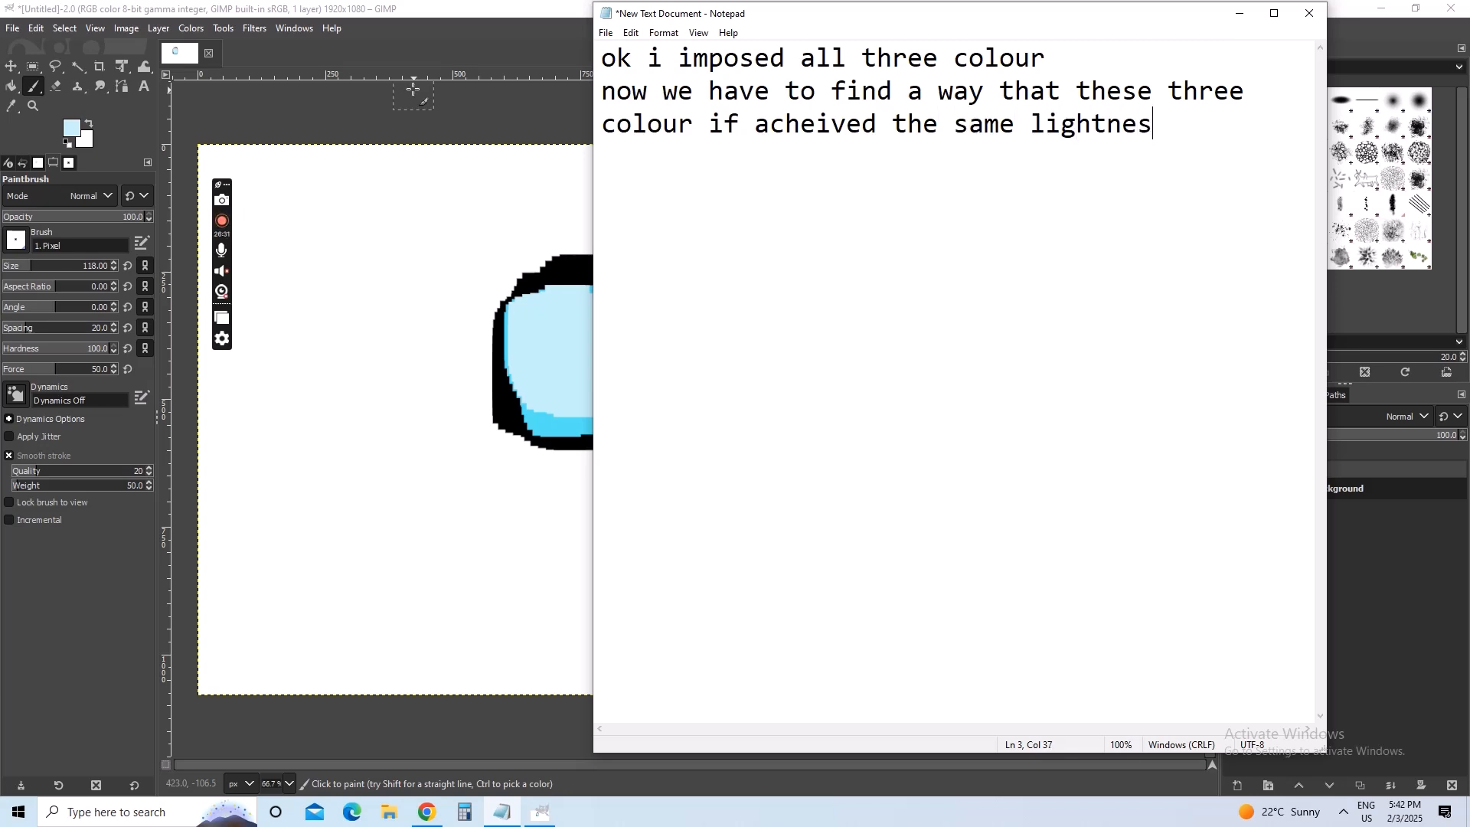
pyautogui.write('s and darkness')
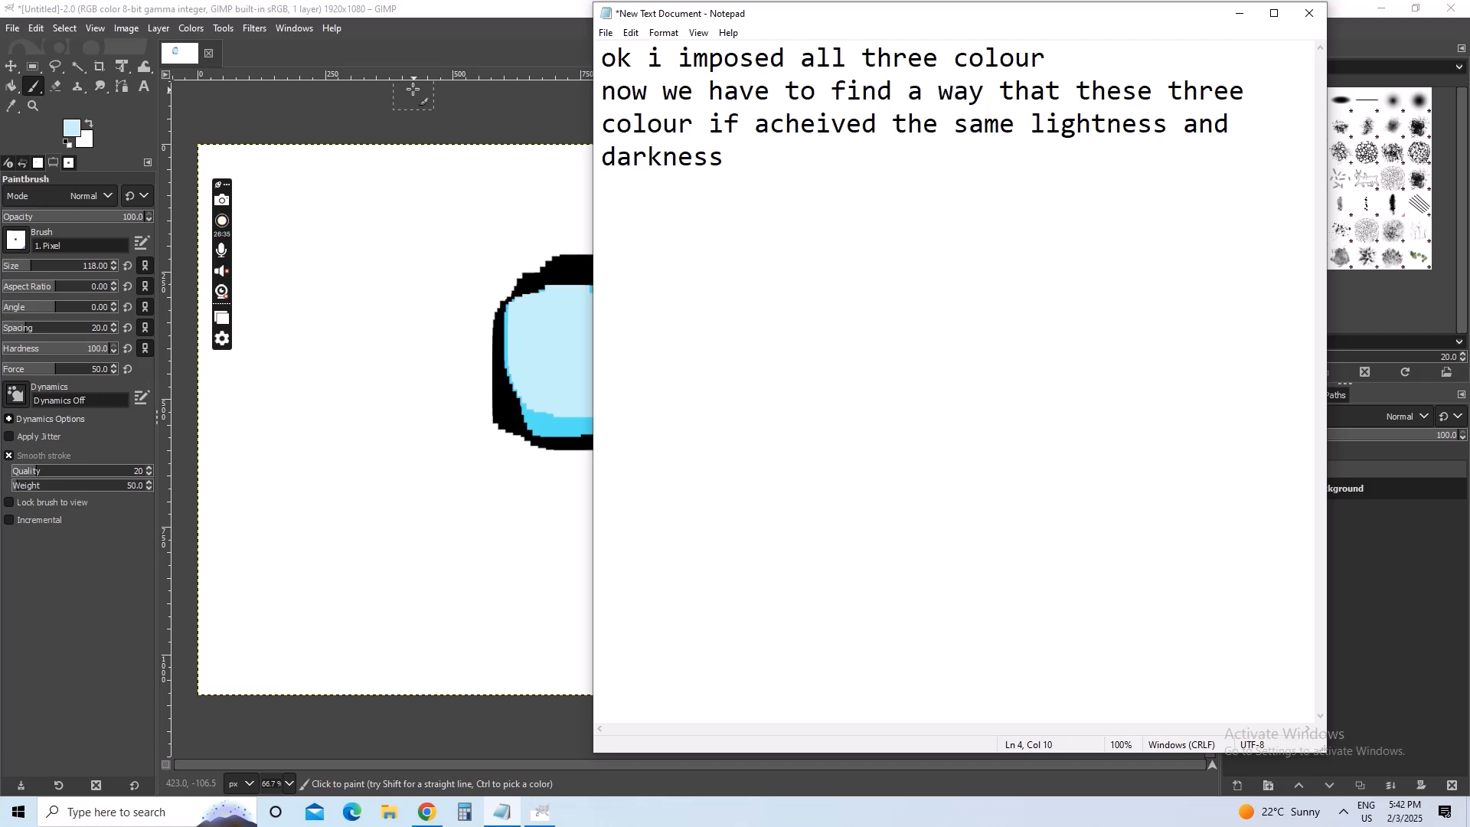
pyautogui.write(' in')
pyautogui.press('BackSpace')
pyautogui.press('BackSpace')
pyautogui.write('as in the original')
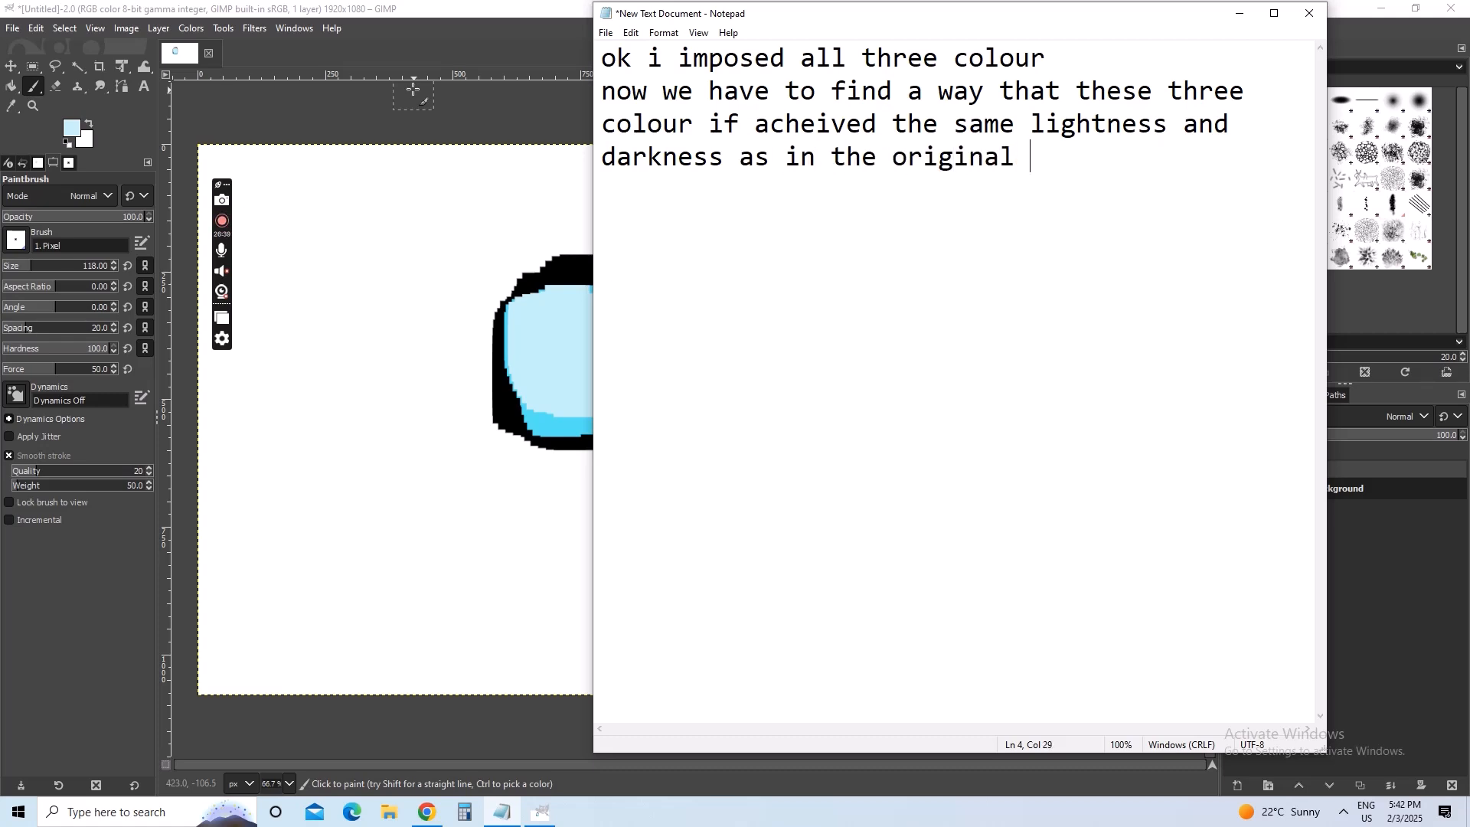
pyautogui.write(' picture ')
# - Finish the sentence on a new line with "will look more realistic"
pyautogui.write('will ')
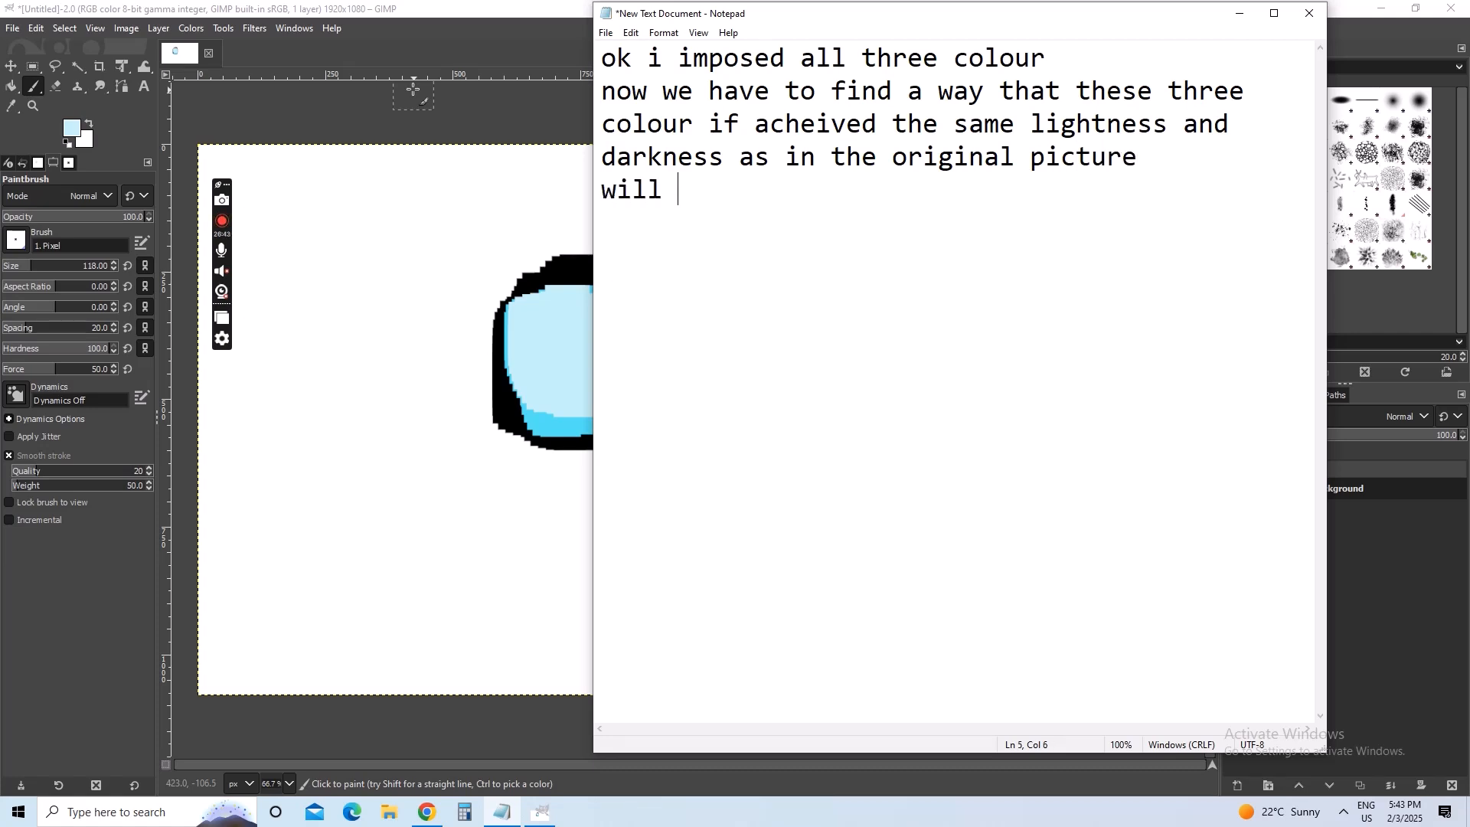
pyautogui.write('look more re')
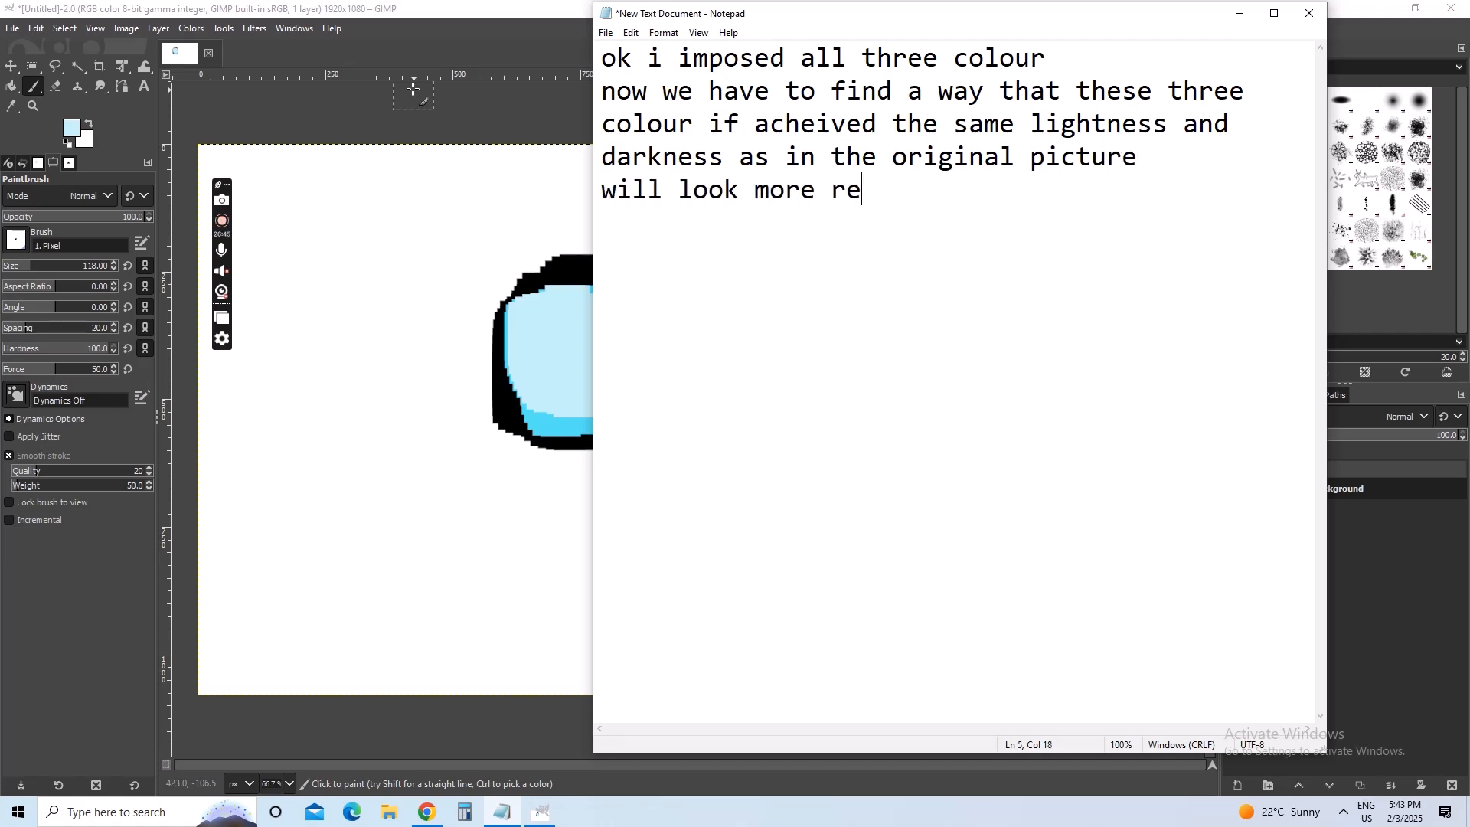
pyautogui.write('alistic')
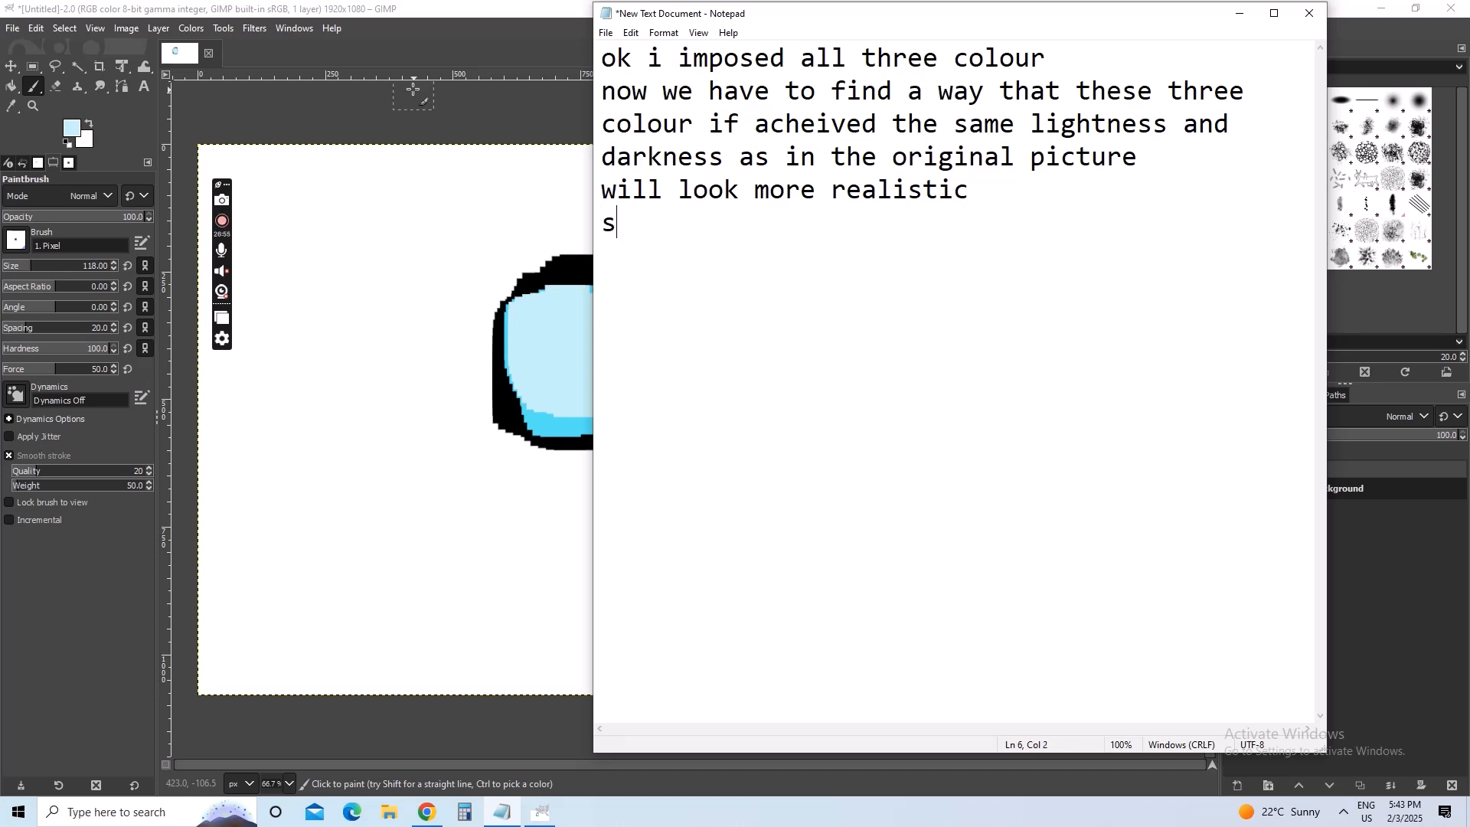
# - Add a new line to the note reading "so that in next video i will try"
pyautogui.write('o that in nex')
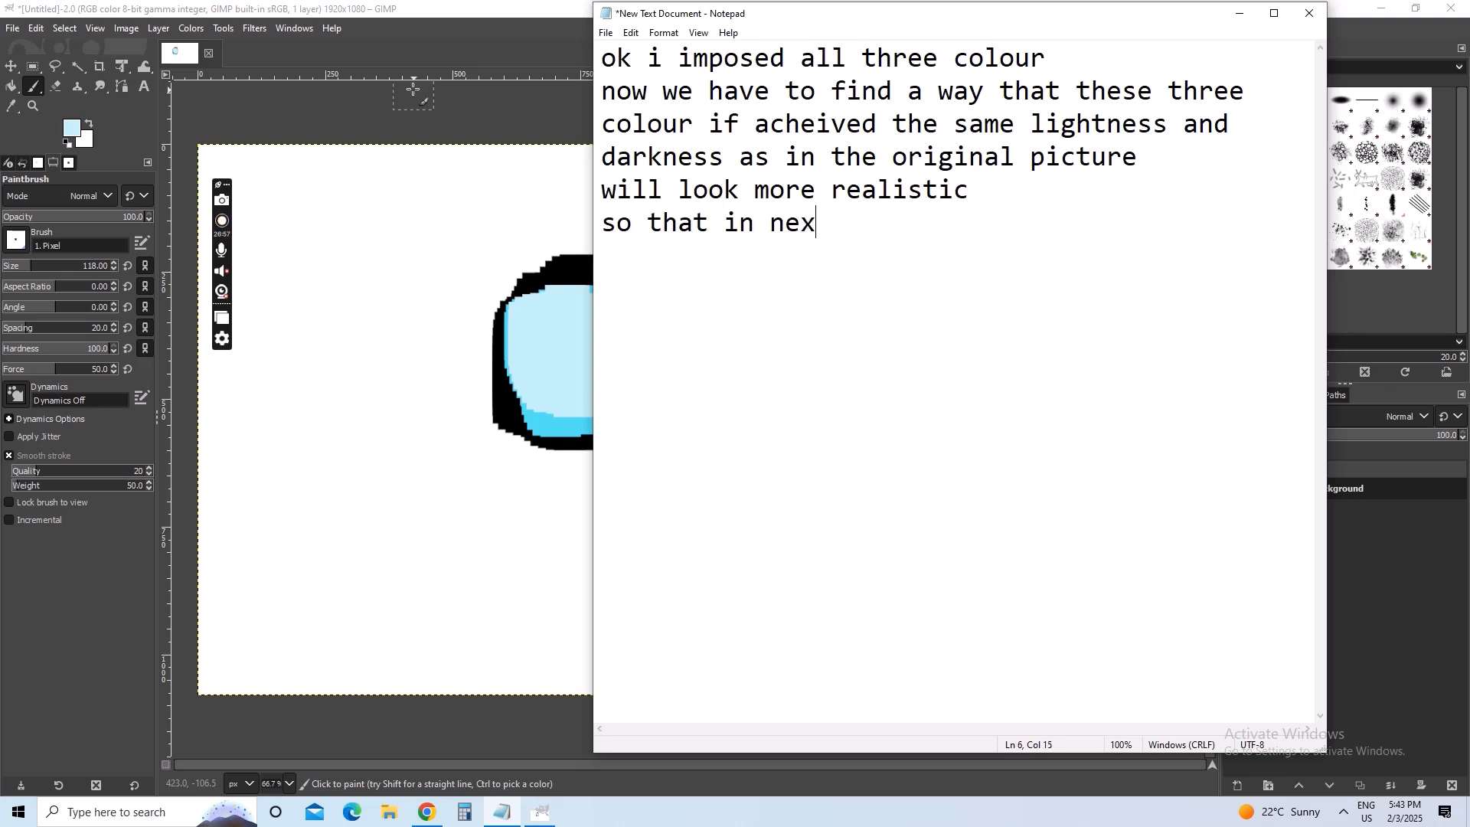
pyautogui.write('t i')
pyautogui.write('video')
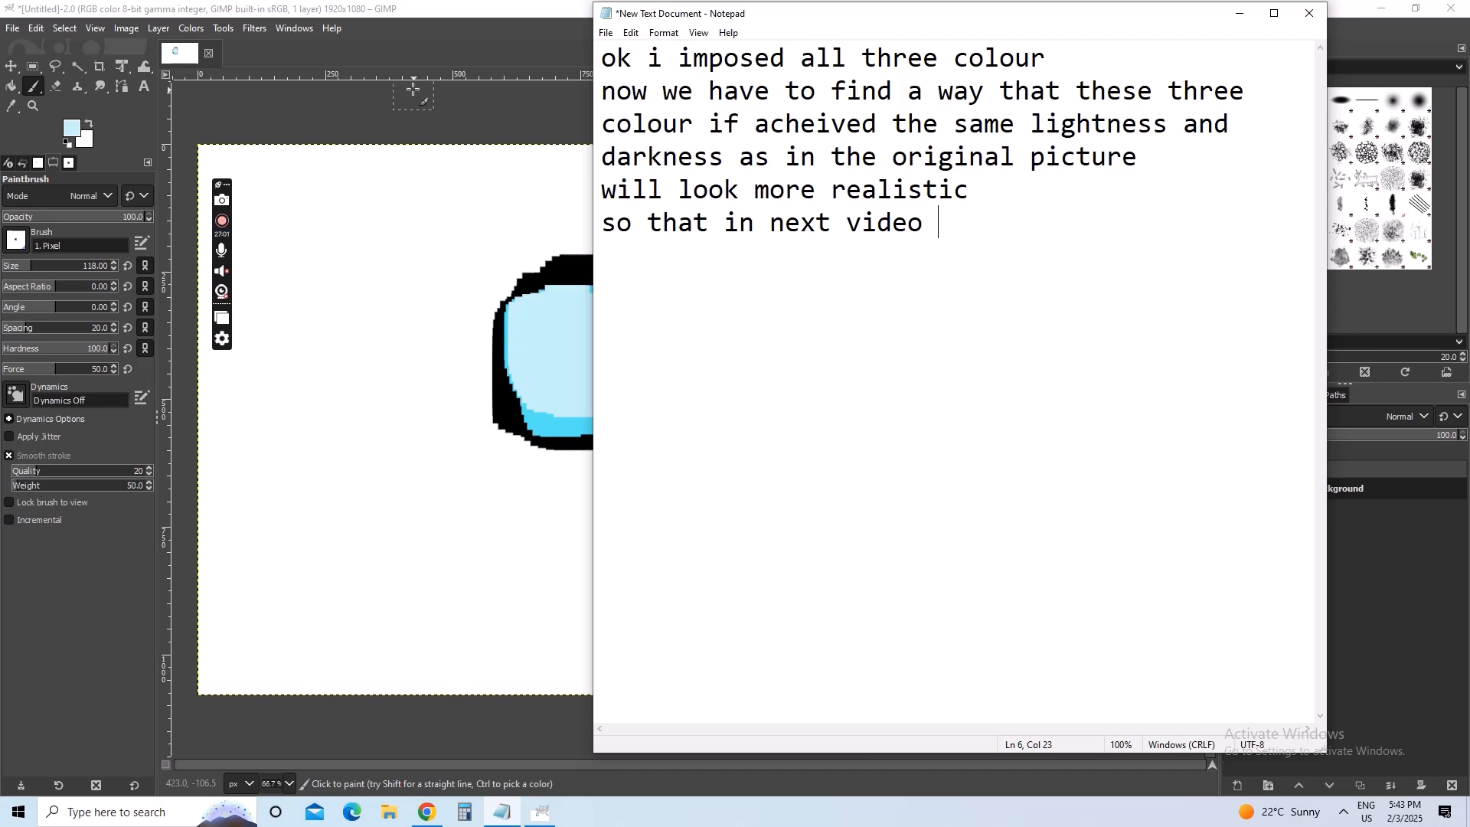
pyautogui.write(' i will try')
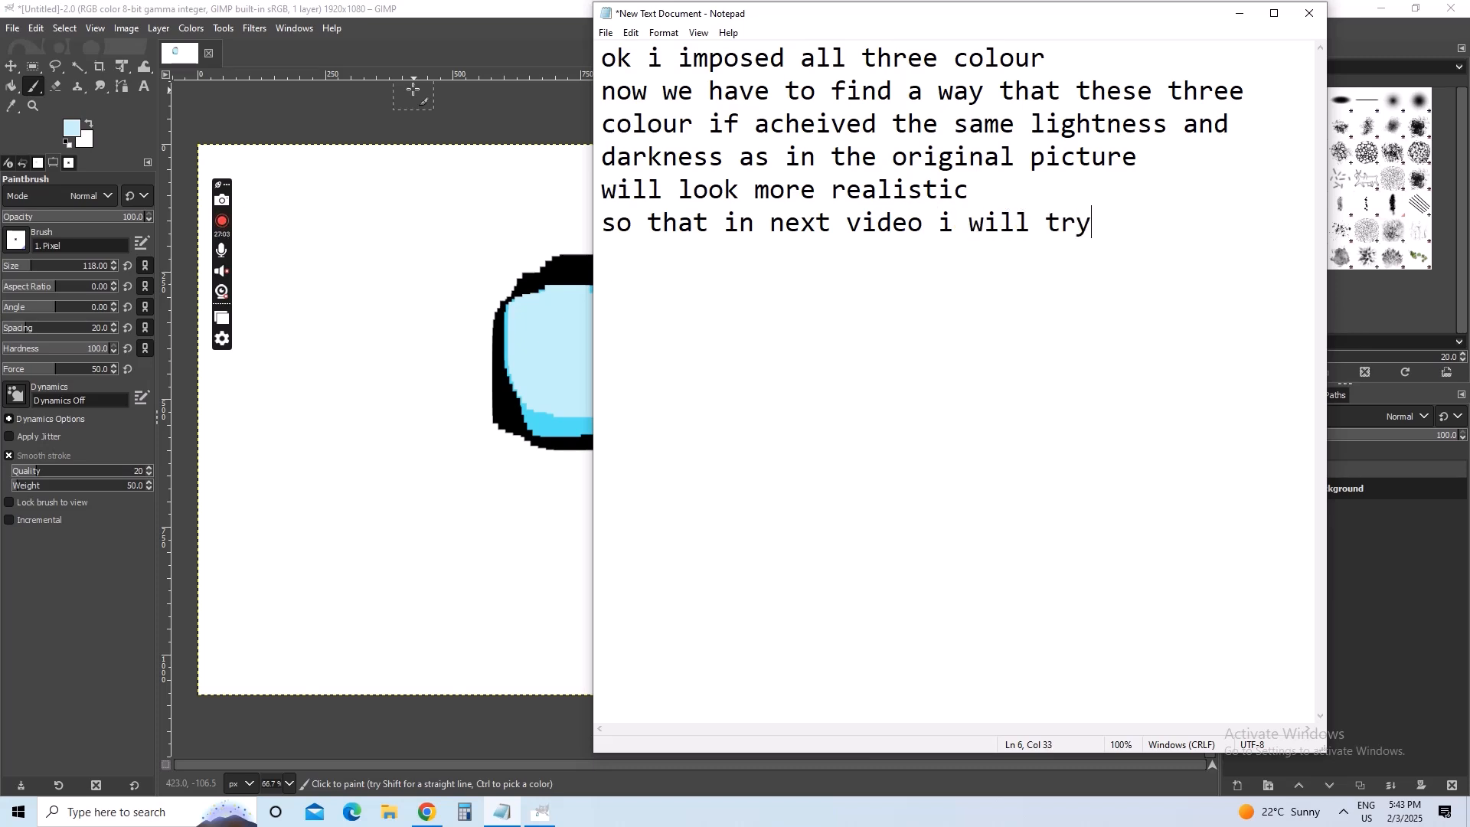